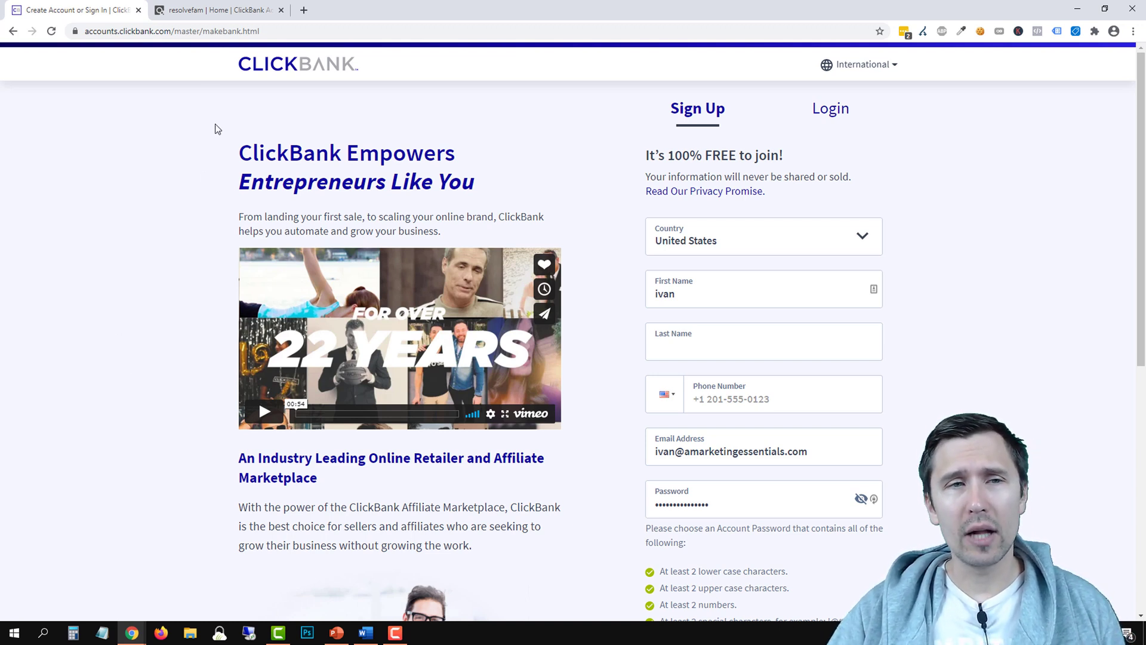
# Open the ClickBank Marketplace from the logged-in account and close the sign-up tab
pyautogui.click(186, 9)
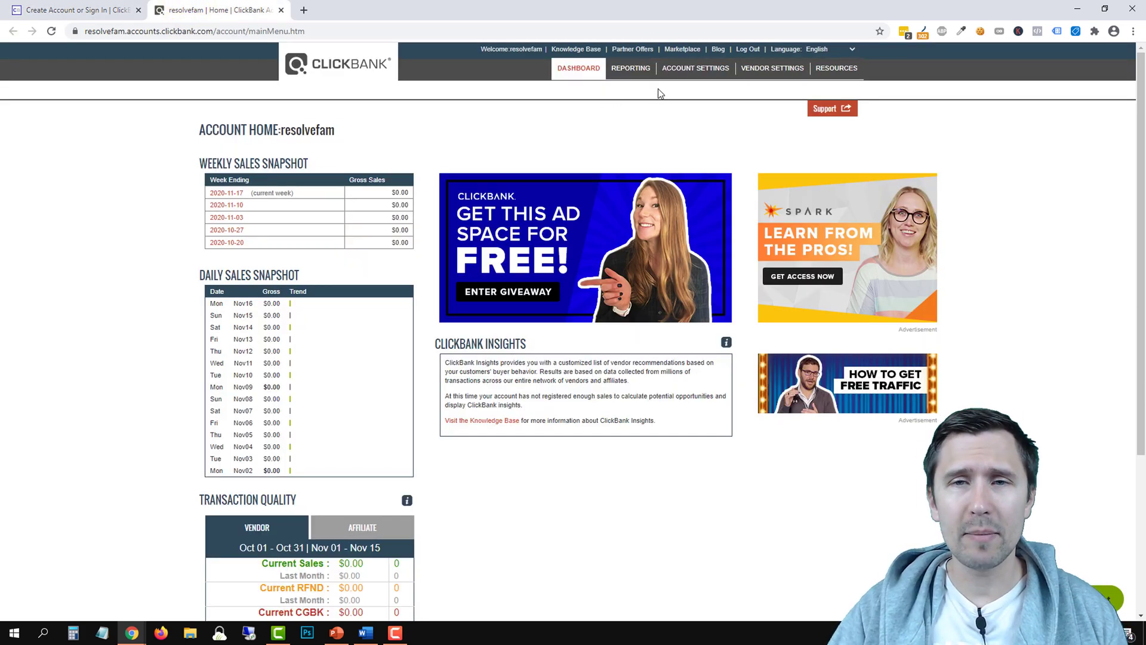
pyautogui.click(681, 51)
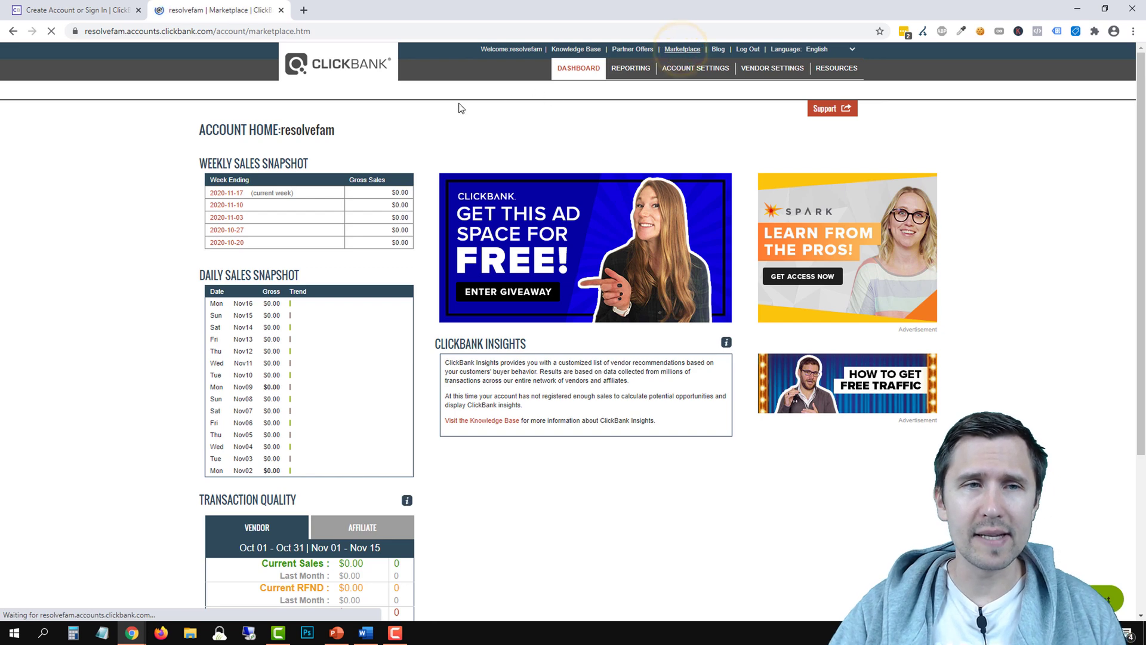
pyautogui.click(138, 11)
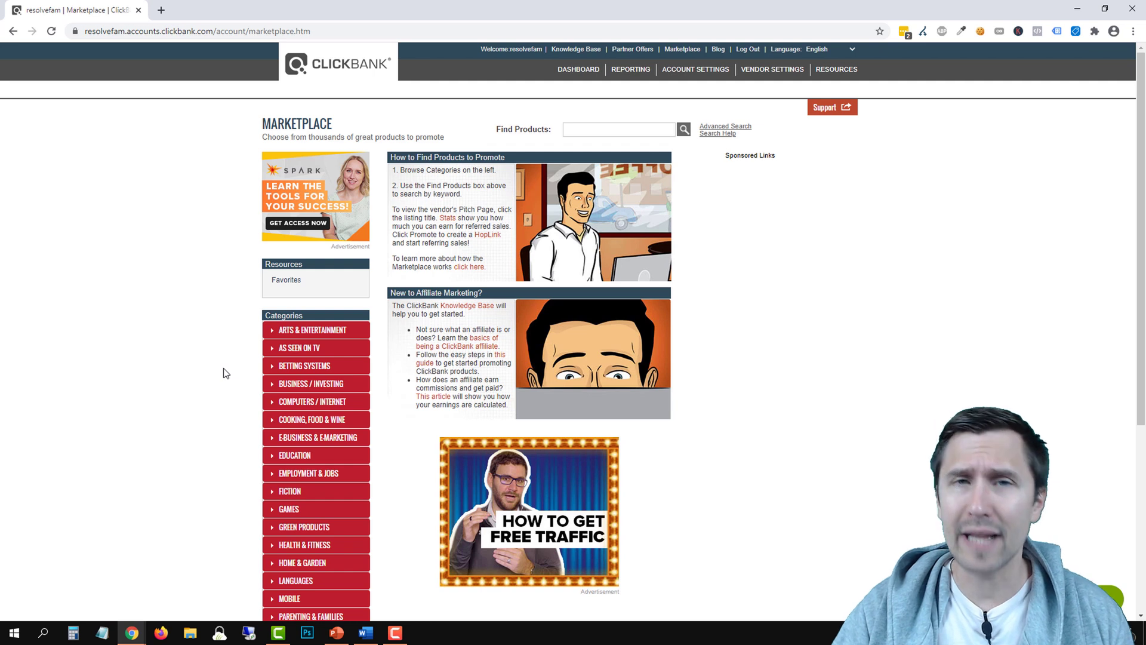
# Browse the Marketplace categories and show the Languages product listings
pyautogui.scroll(-1, 223, 368)
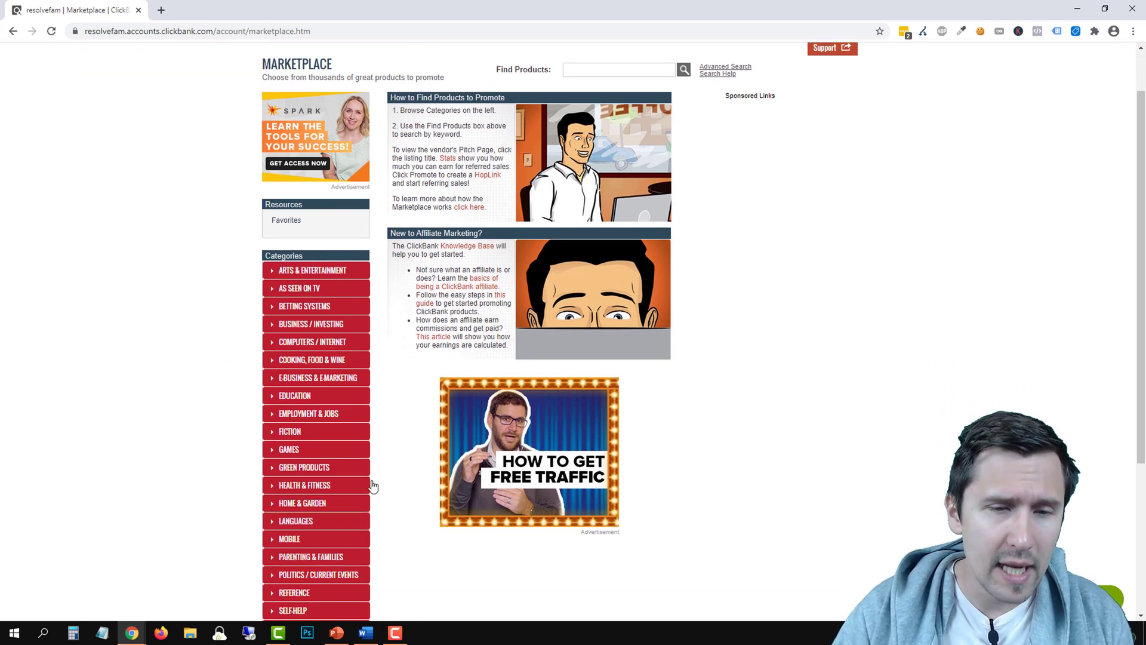
pyautogui.scroll(-1, 231, 437)
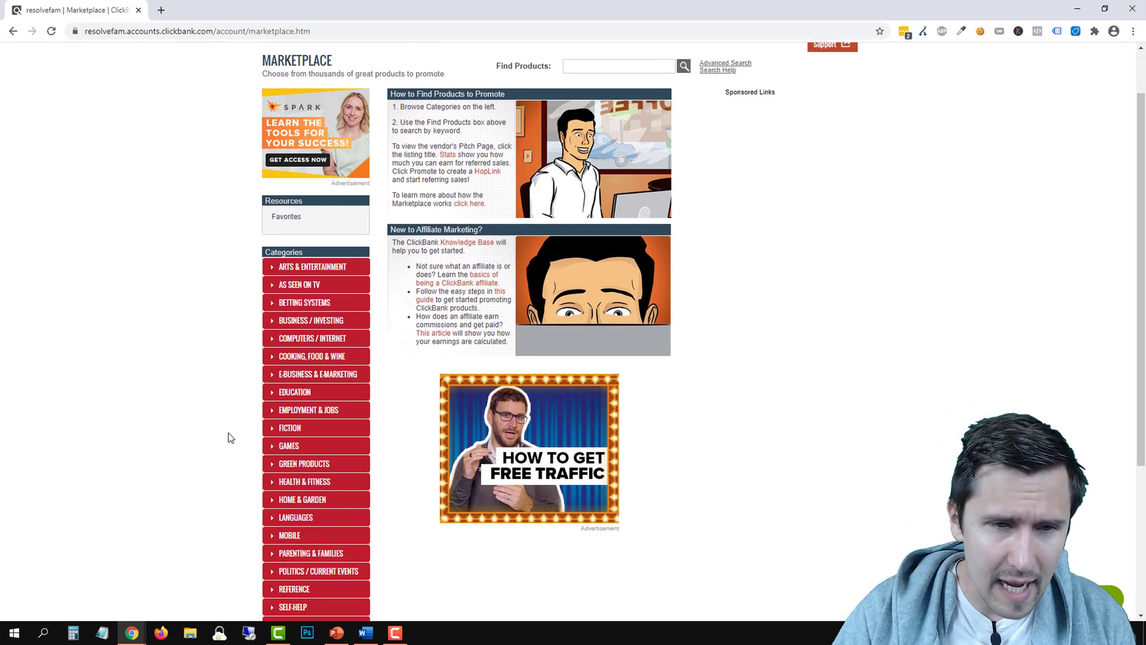
pyautogui.scroll(-1, 218, 439)
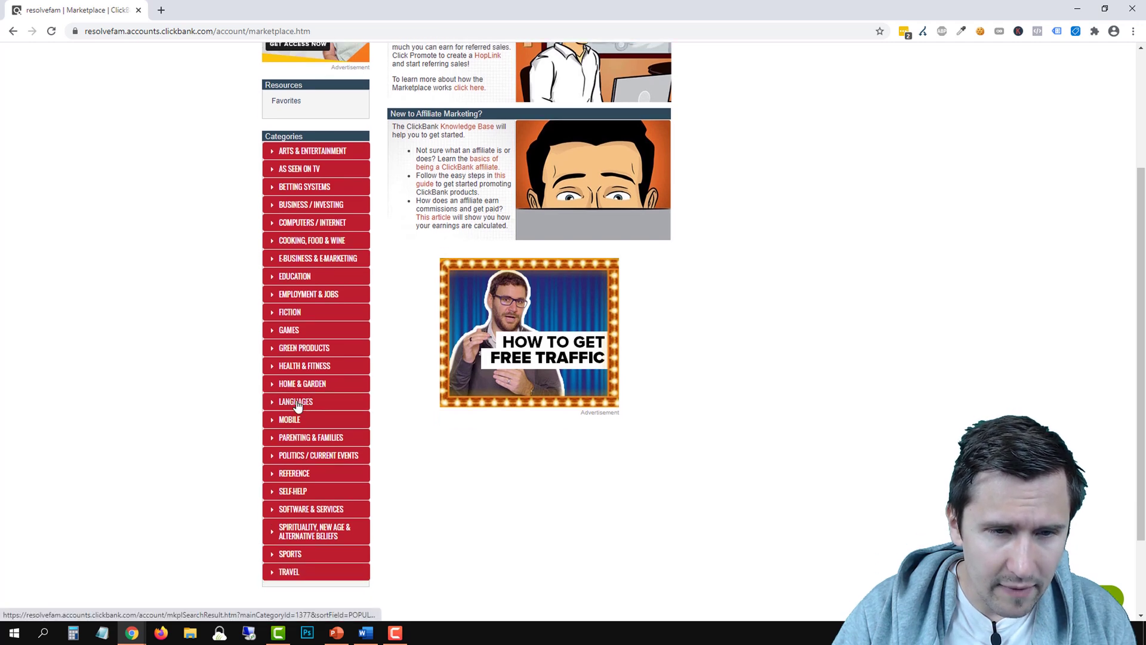
pyautogui.click(296, 404)
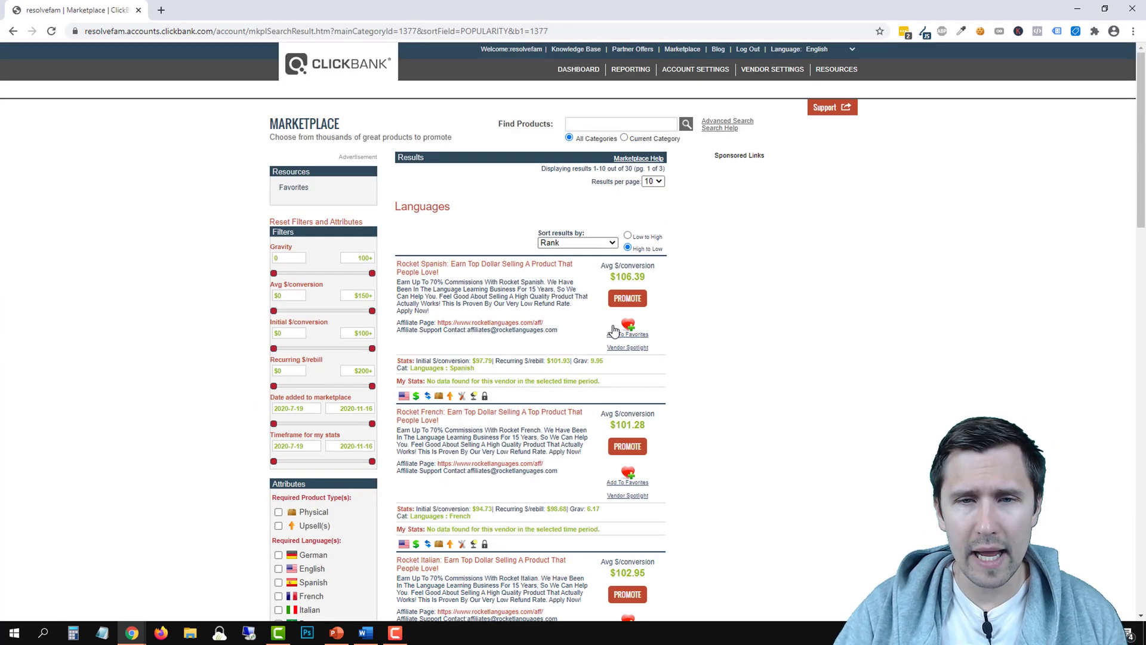
# Open the Rocket Spanish affiliate page in a new browser tab
pyautogui.scroll(-5, 549, 358)
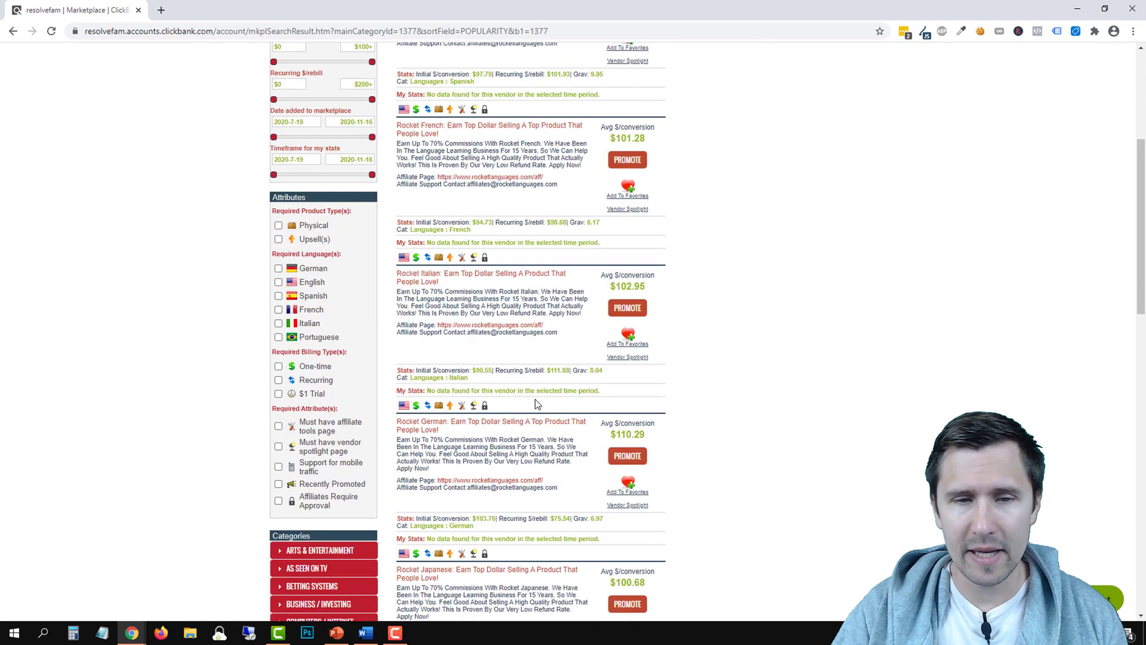
pyautogui.scroll(5, 536, 405)
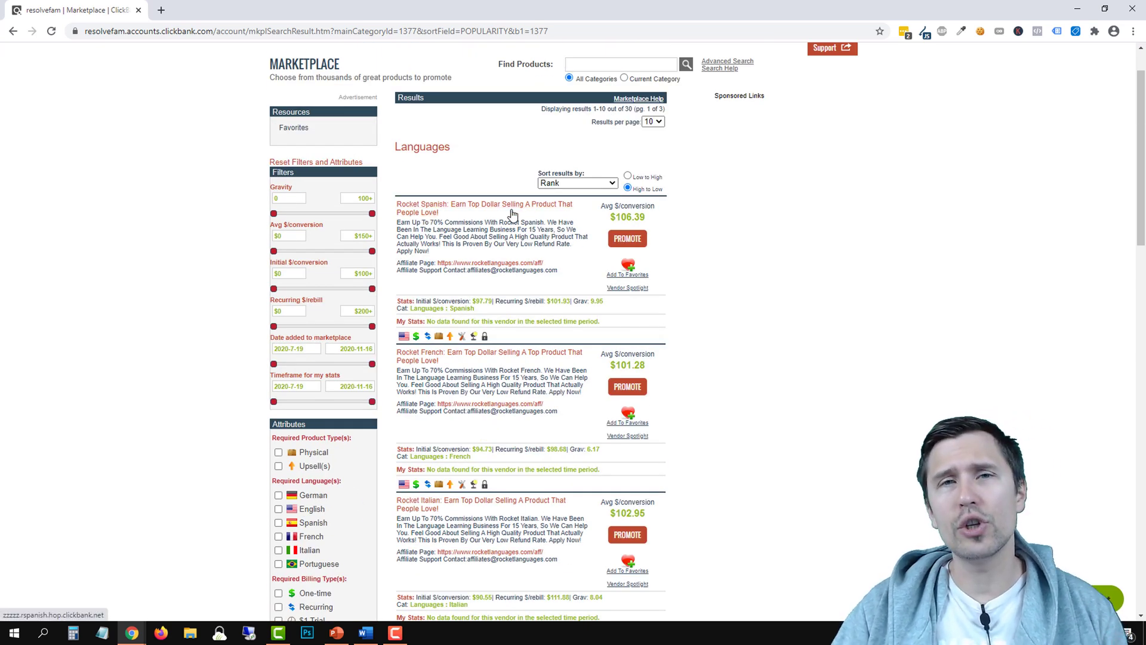
pyautogui.rightClick(517, 265)
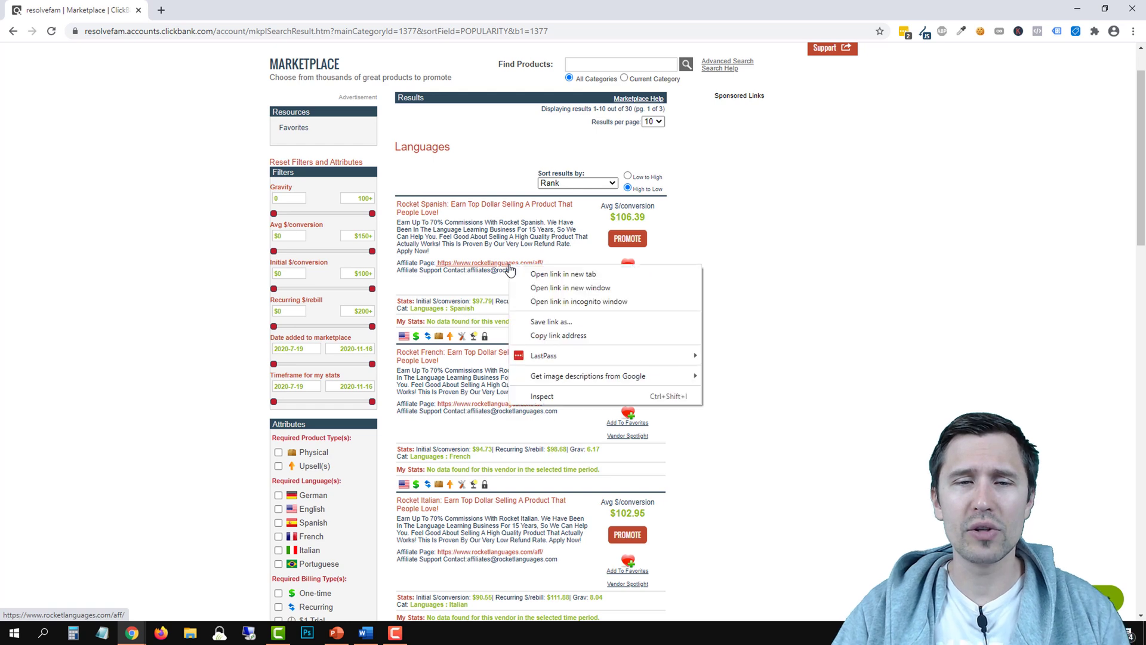
pyautogui.click(525, 271)
# Look over the Rocket Languages Affiliate Area in the new tab
pyautogui.click(238, 5)
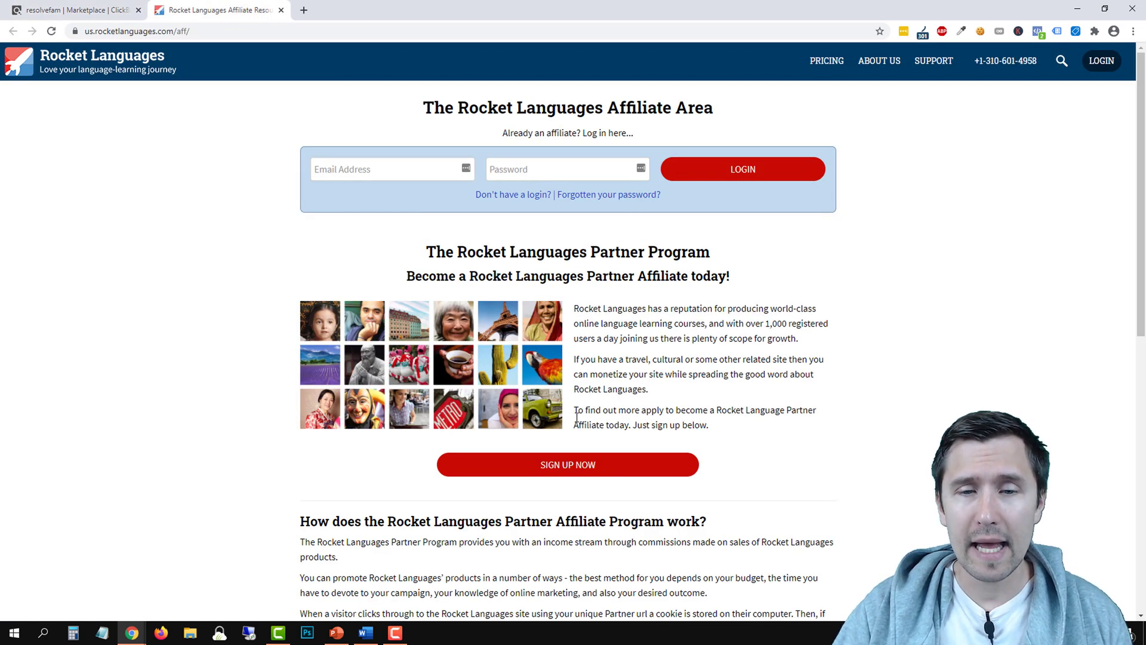
pyautogui.scroll(-6, 273, 297)
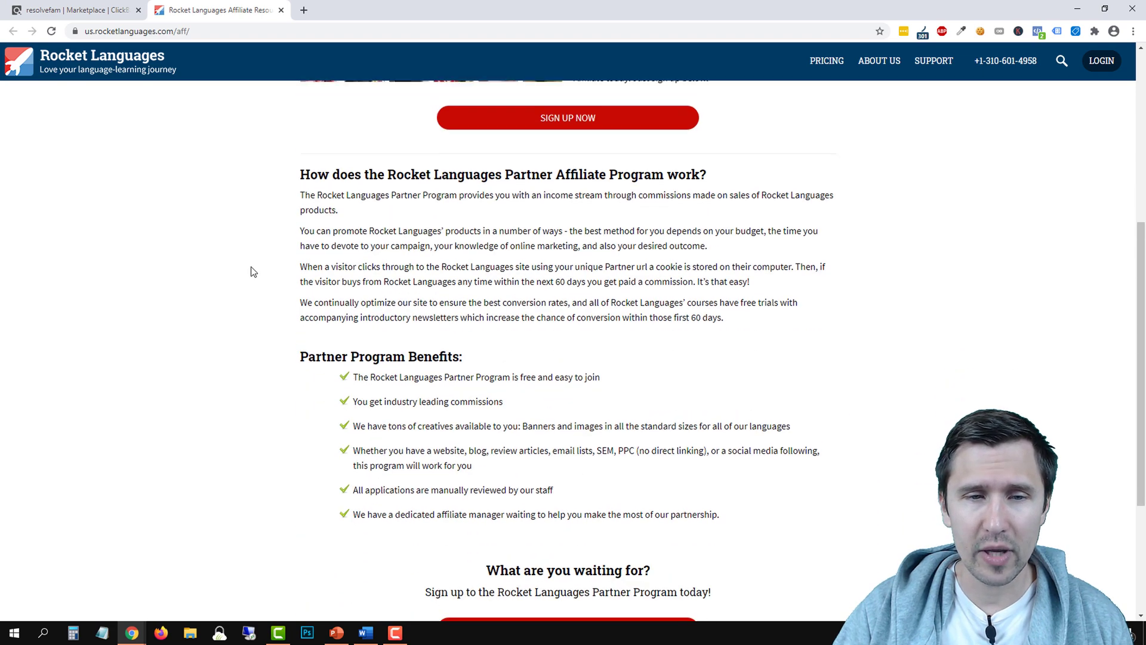
pyautogui.scroll(6, 251, 271)
# Check Rocket Spanish's HopLink Generator from ClickBank's Languages results, then dismiss it
pyautogui.click(84, 9)
pyautogui.click(636, 239)
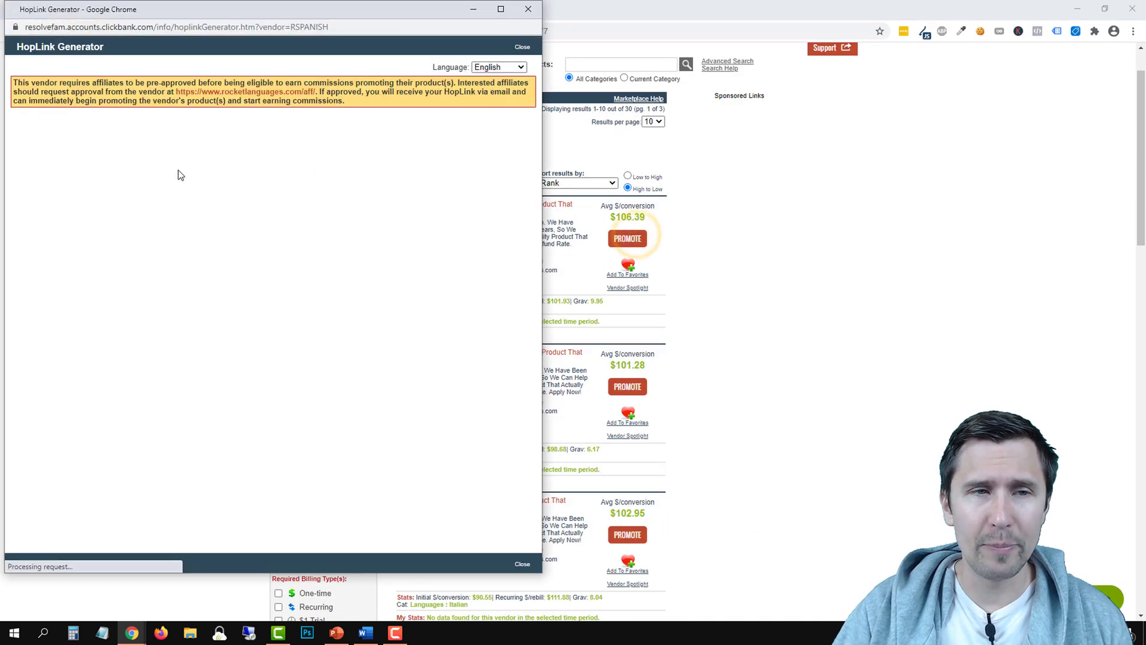
pyautogui.click(528, 8)
pyautogui.scroll(-1, 432, 334)
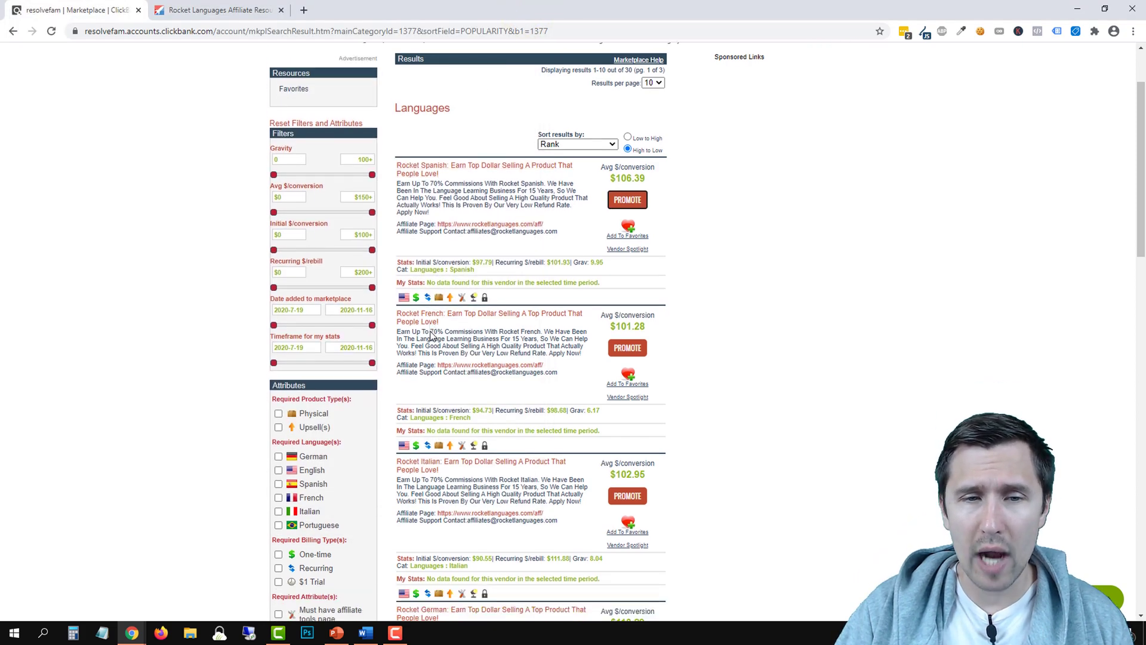
pyautogui.scroll(-2, 428, 309)
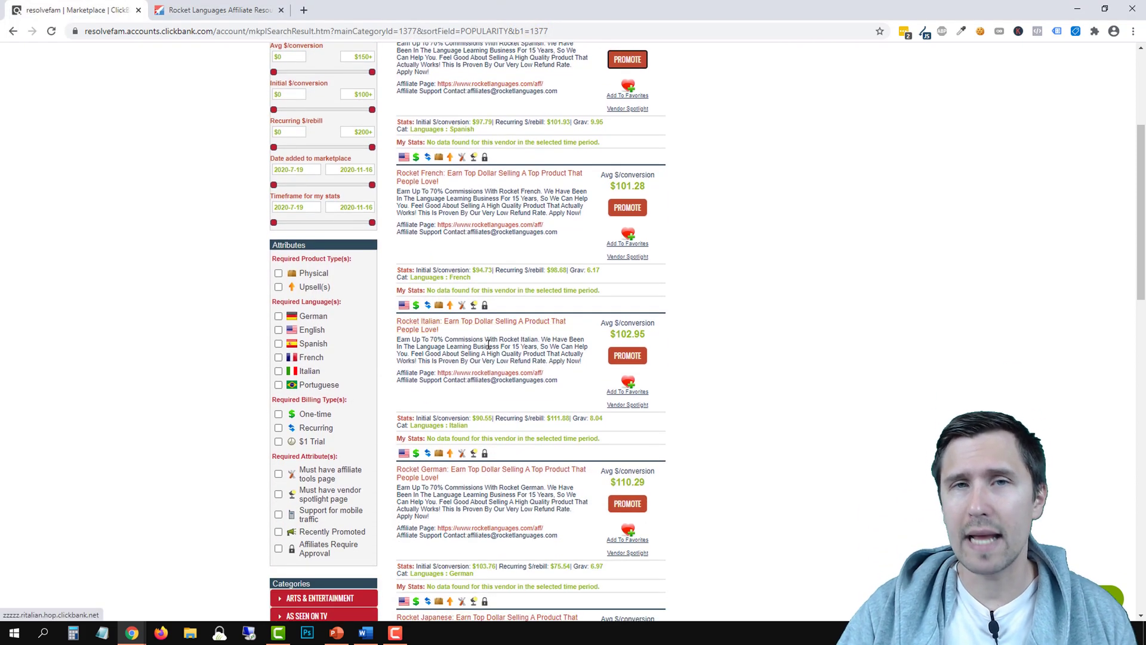
pyautogui.scroll(-2, 503, 351)
pyautogui.scroll(-4, 503, 351)
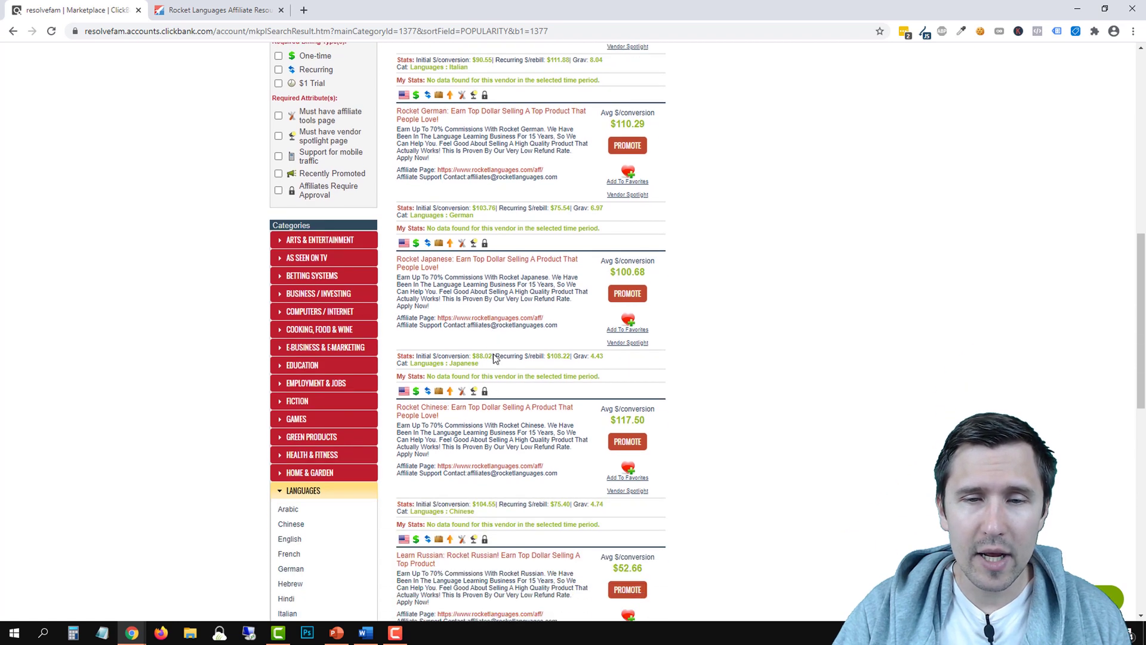
pyautogui.scroll(-2, 474, 445)
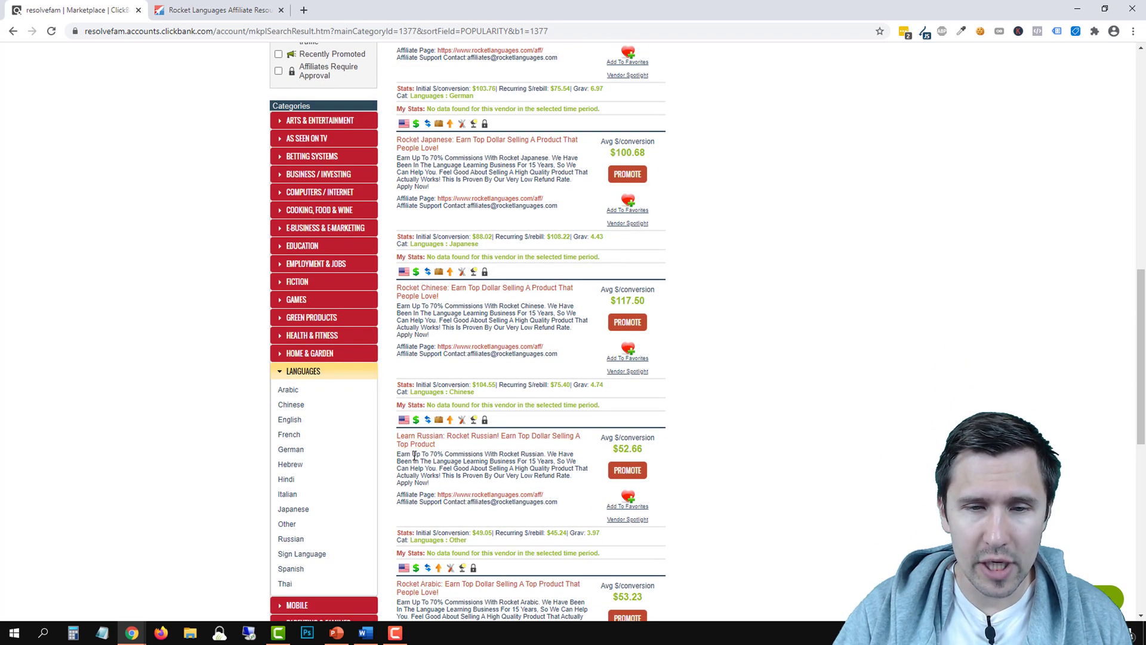
pyautogui.scroll(-2, 415, 457)
pyautogui.scroll(-3, 418, 457)
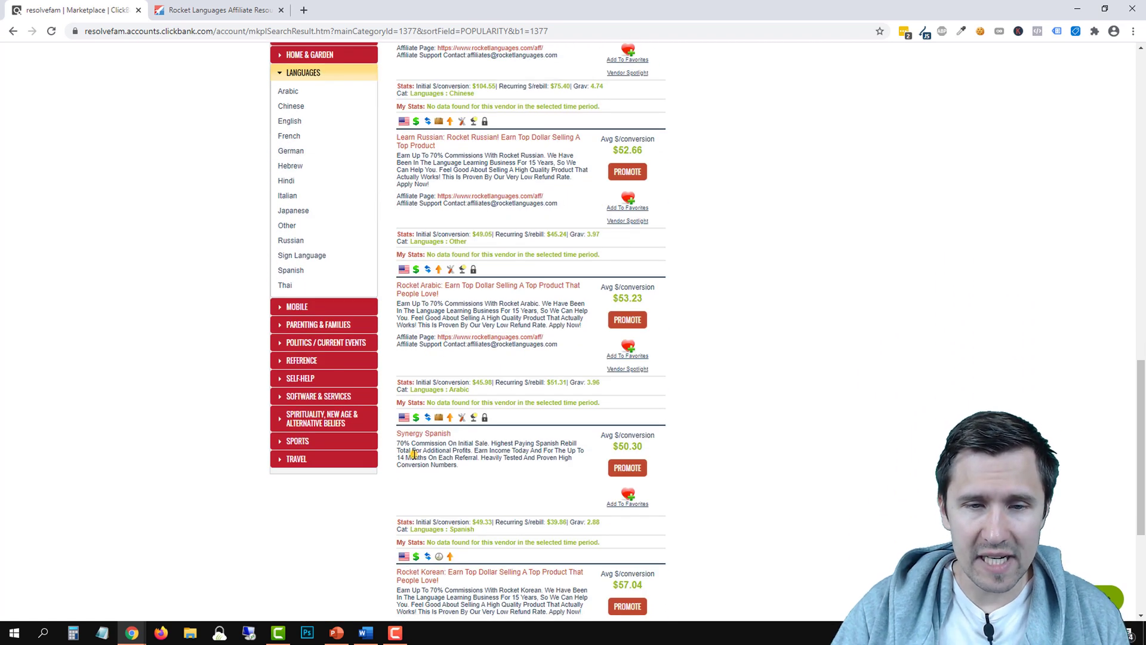
pyautogui.tripleClick(414, 454)
pyautogui.click(448, 457)
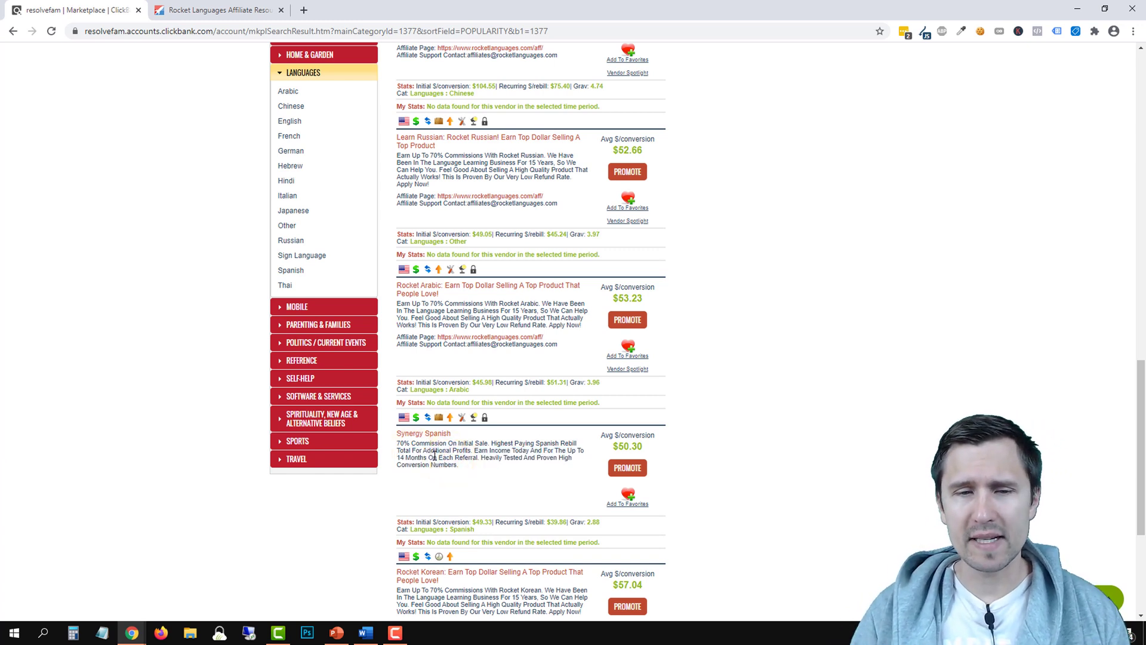
pyautogui.click(399, 480)
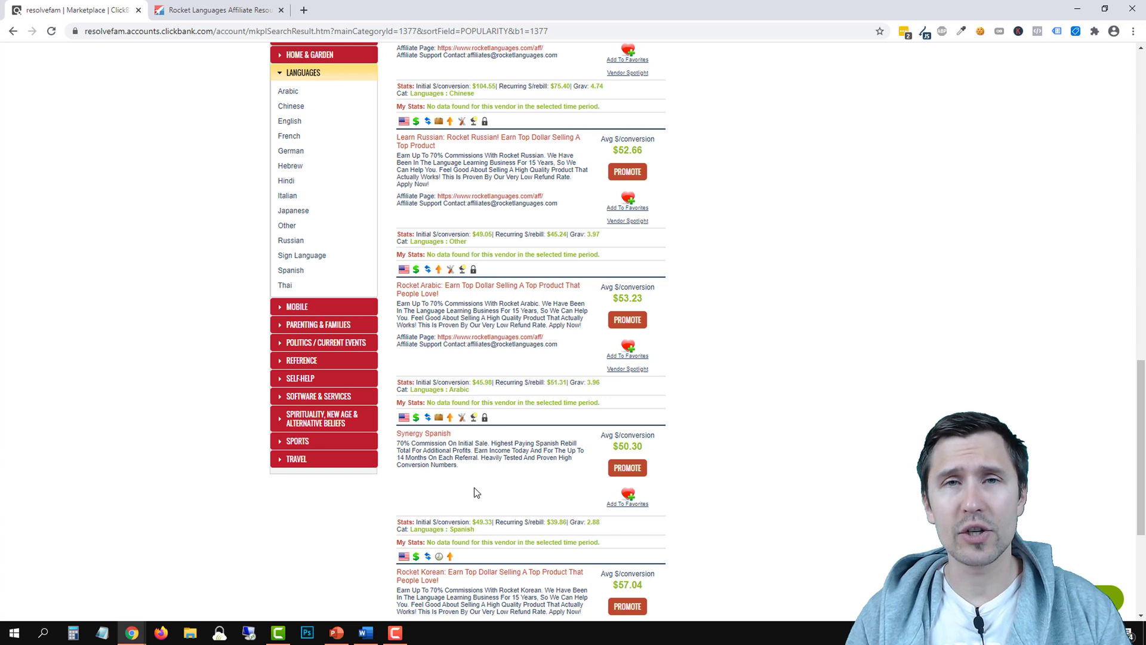
pyautogui.click(423, 433)
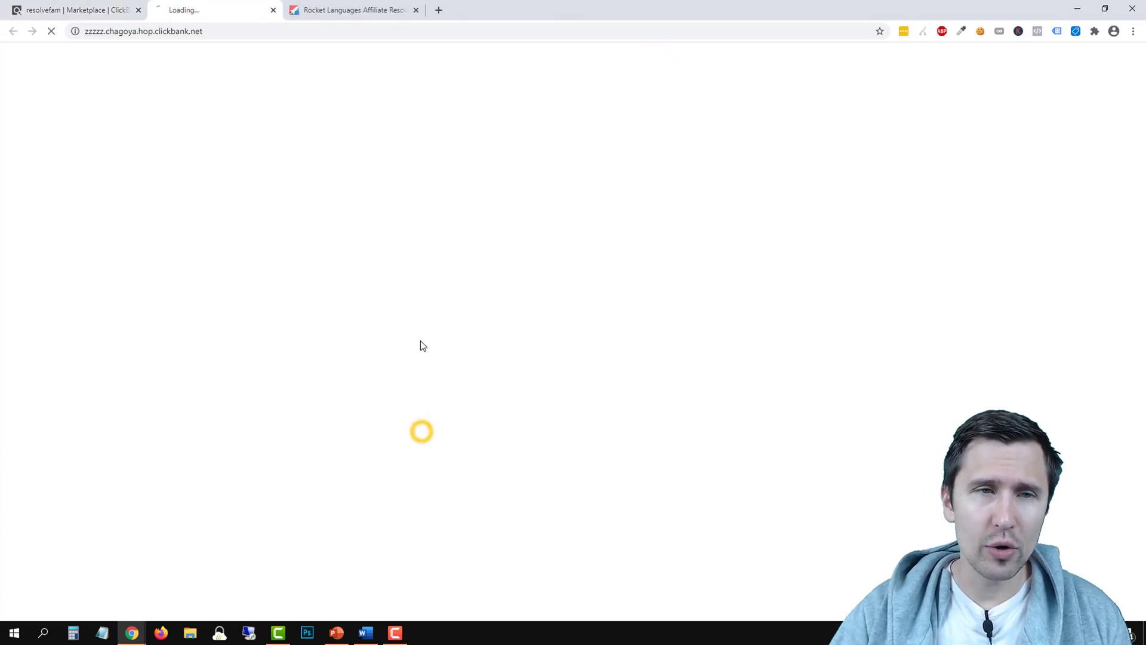
pyautogui.click(424, 10)
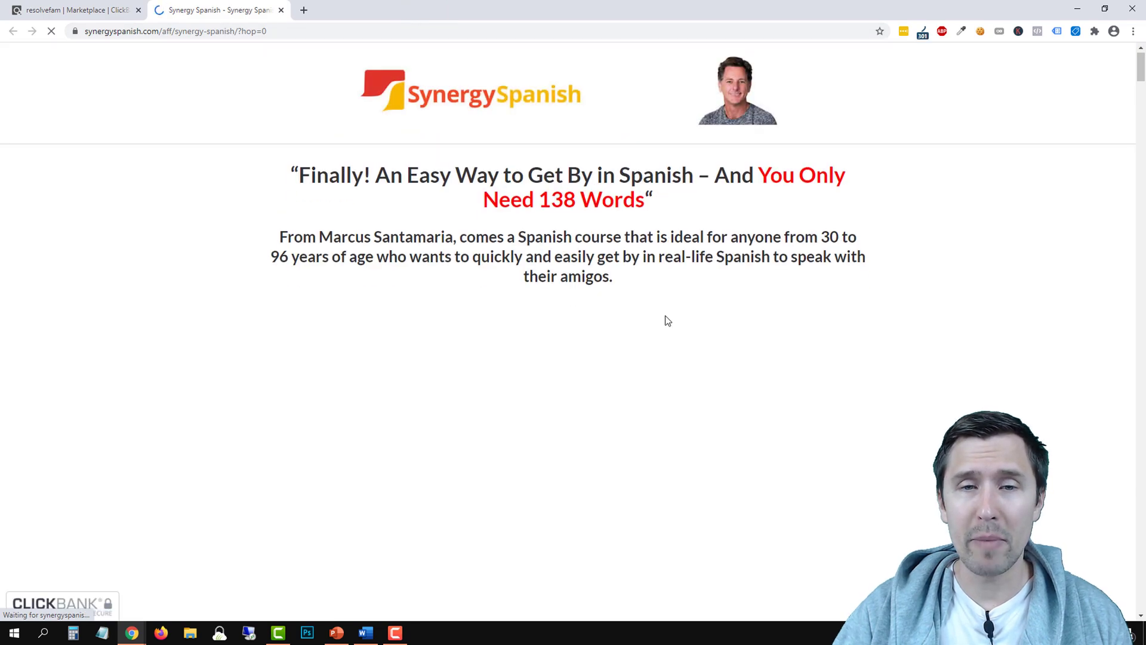
pyautogui.scroll(-5, 671, 311)
pyautogui.scroll(-20, 677, 299)
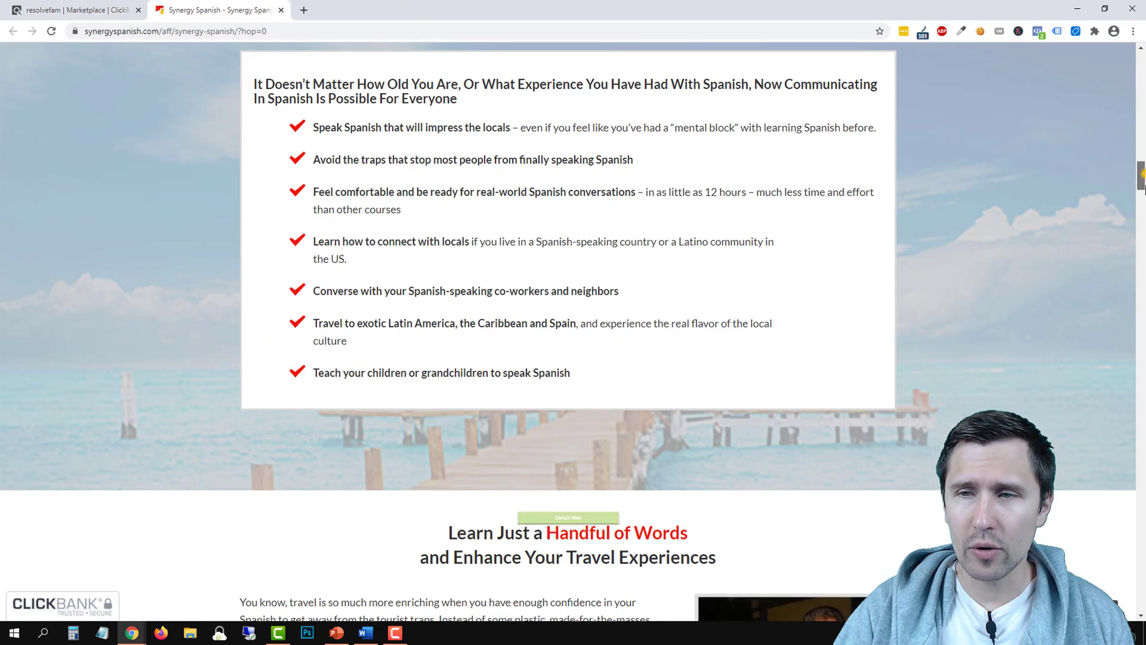
pyautogui.moveTo(1141, 173); pyautogui.dragTo(1143, 600)
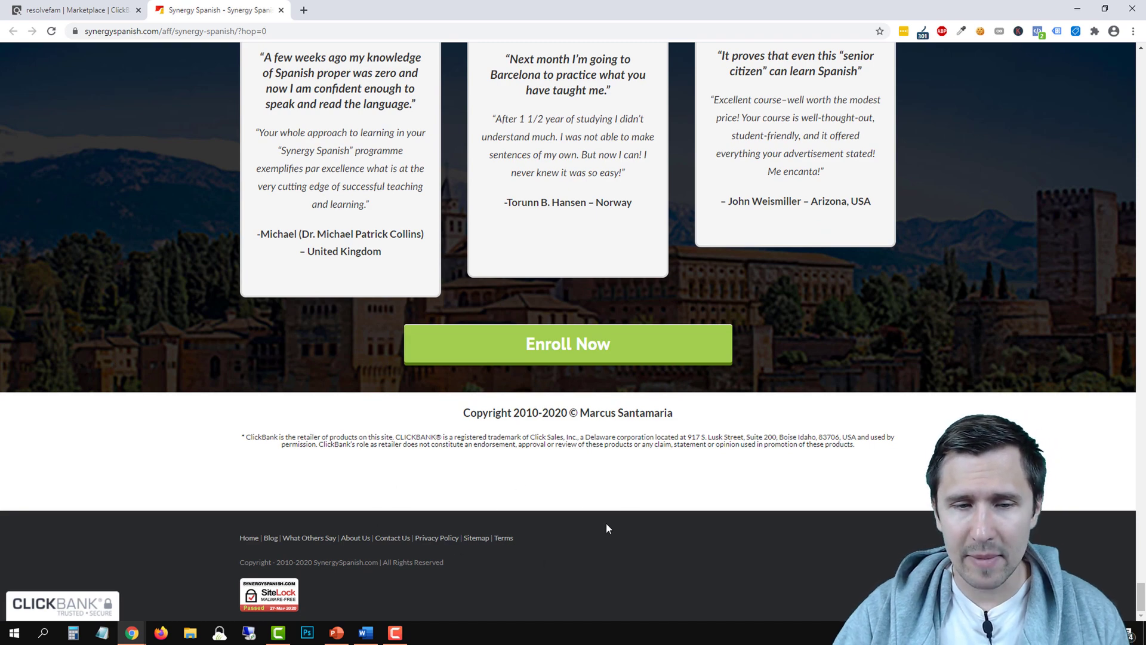
pyautogui.scroll(6, 660, 474)
pyautogui.scroll(15, 654, 471)
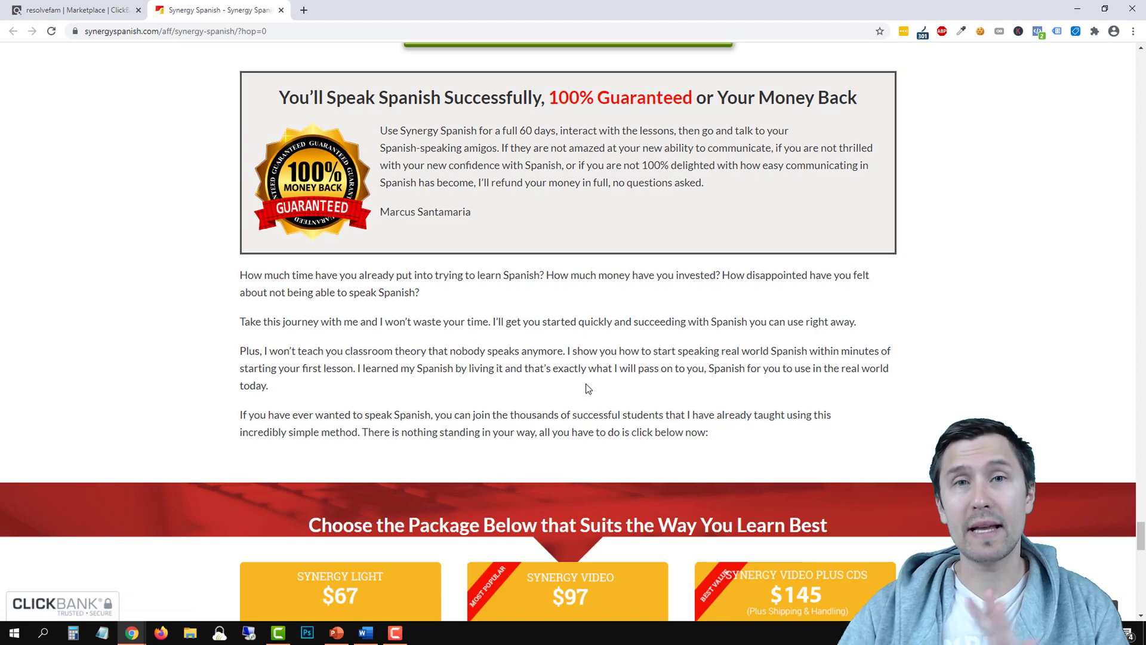
pyautogui.scroll(9, 582, 404)
pyautogui.scroll(7, 401, 412)
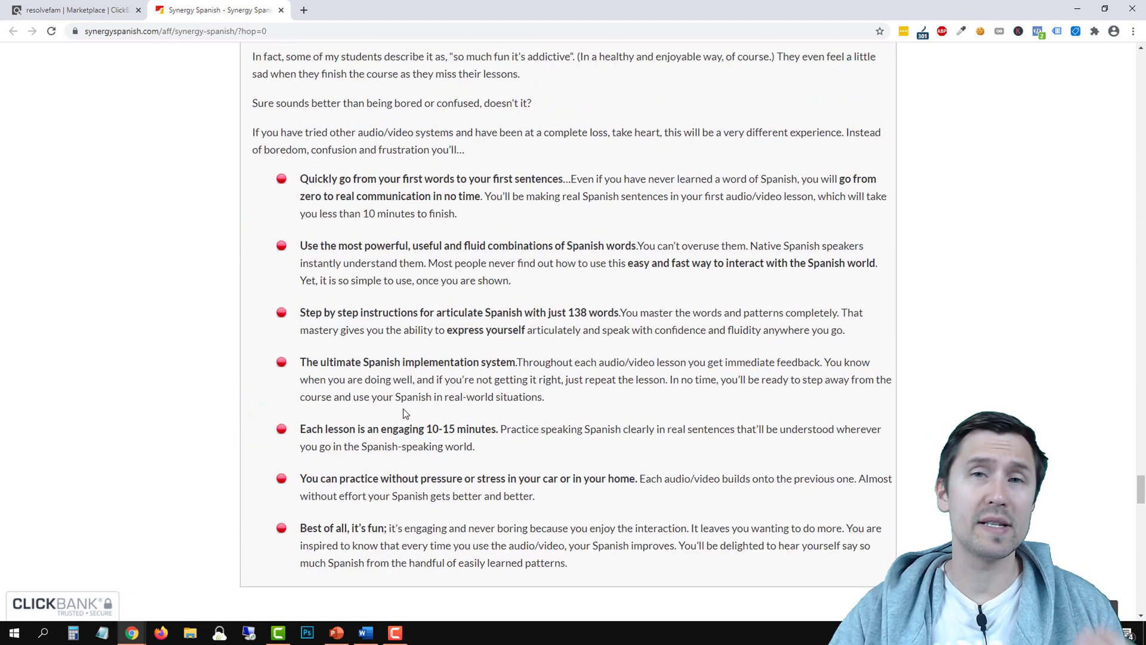
pyautogui.scroll(6, 402, 364)
pyautogui.scroll(15, 401, 330)
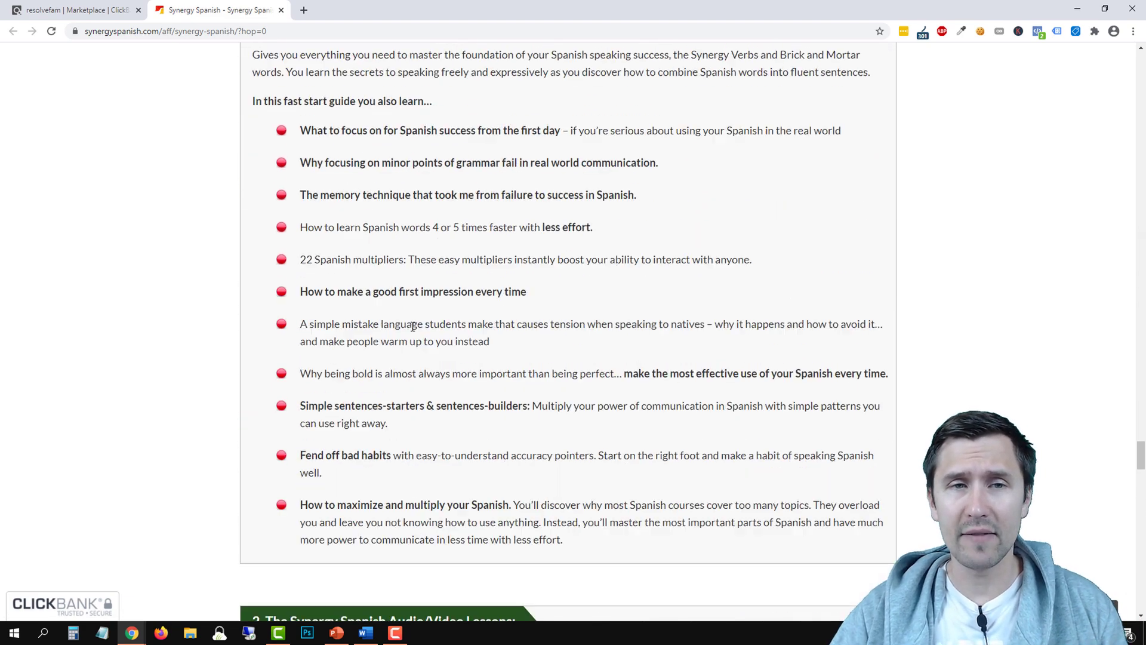
pyautogui.scroll(12, 467, 306)
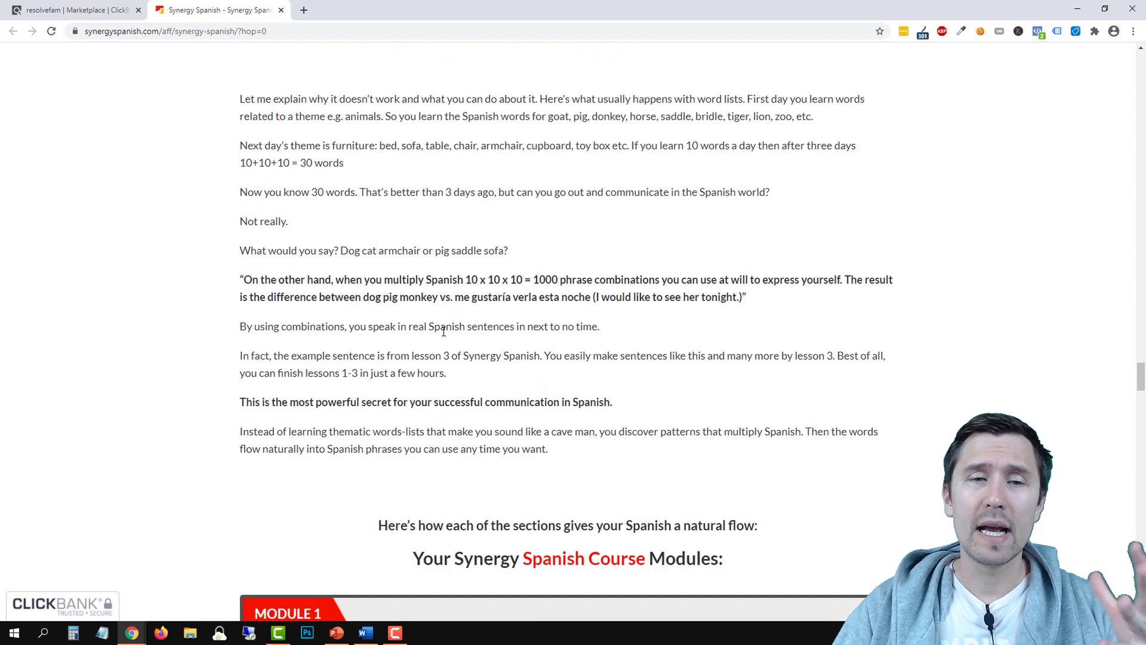
pyautogui.scroll(12, 502, 285)
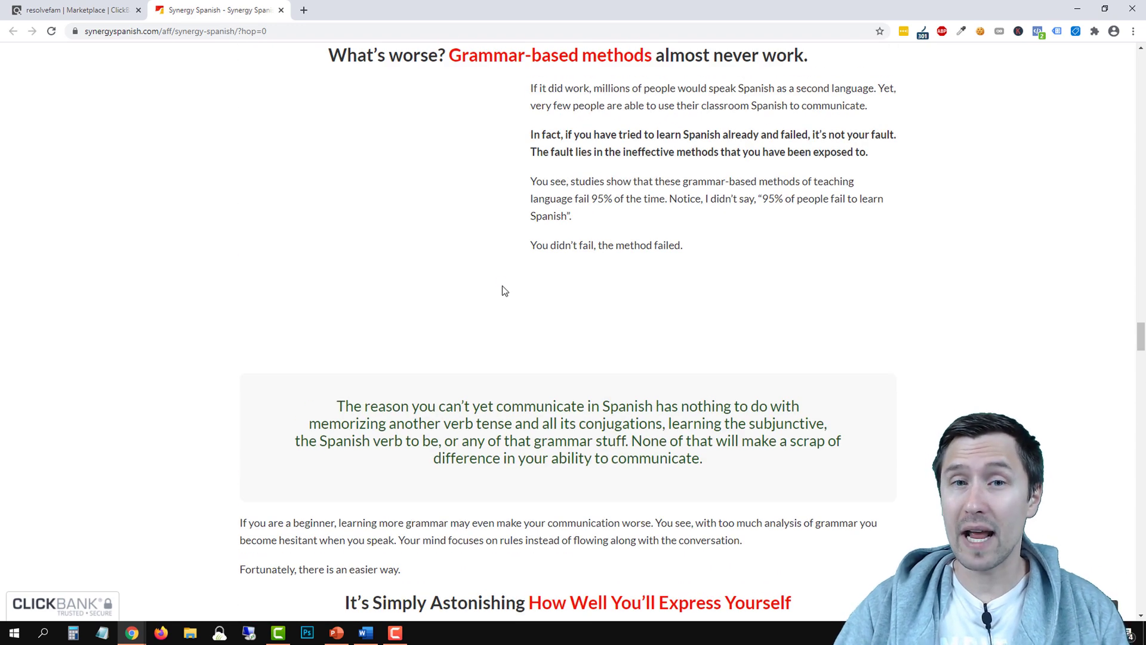
pyautogui.scroll(5, 504, 287)
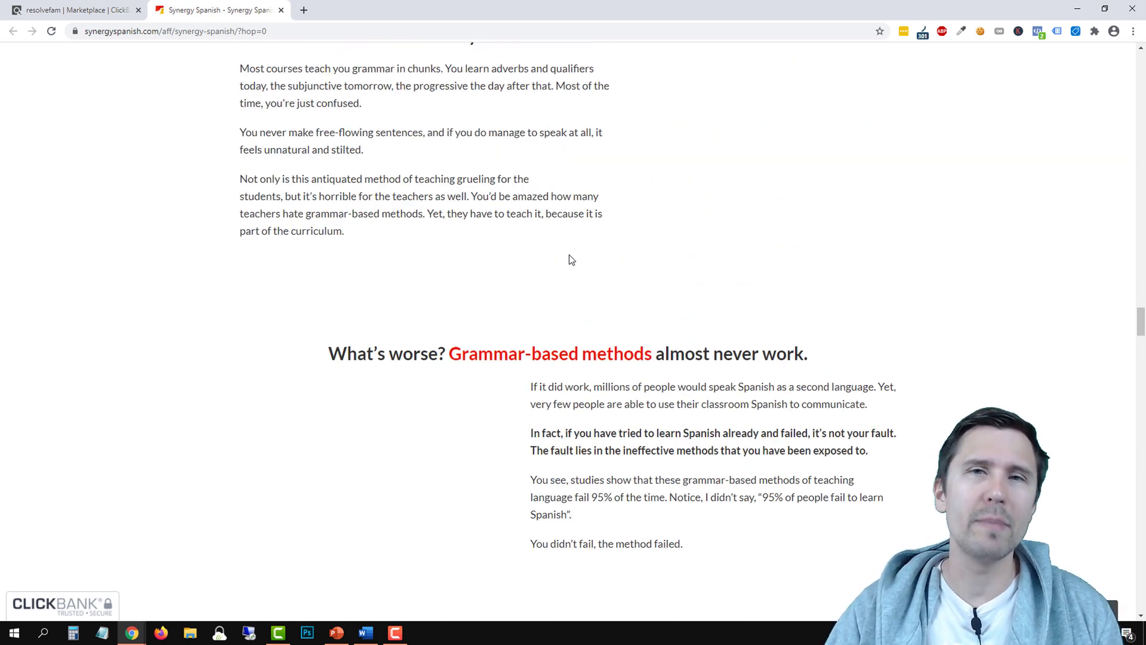
pyautogui.scroll(9, 573, 286)
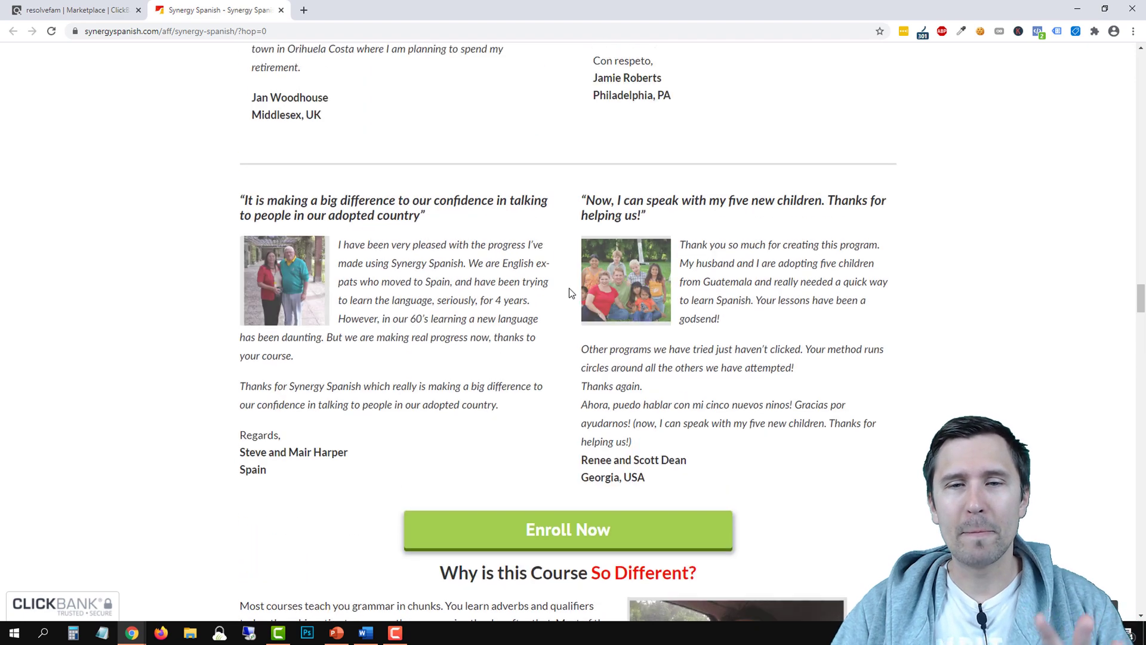
pyautogui.scroll(8, 556, 307)
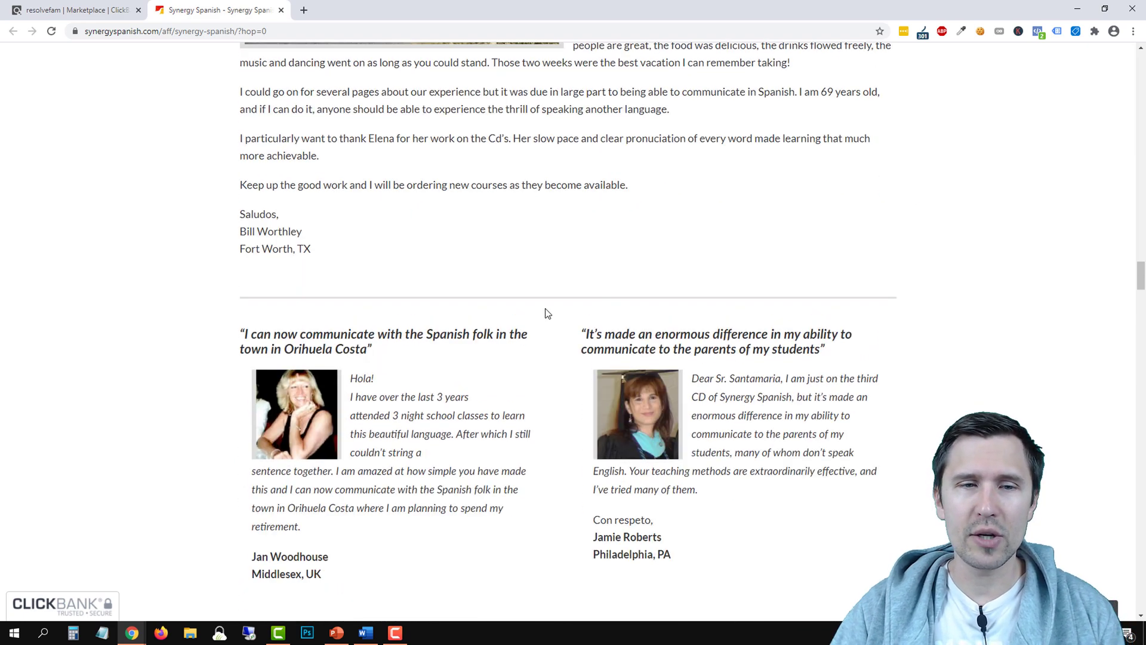
pyautogui.scroll(3, 541, 315)
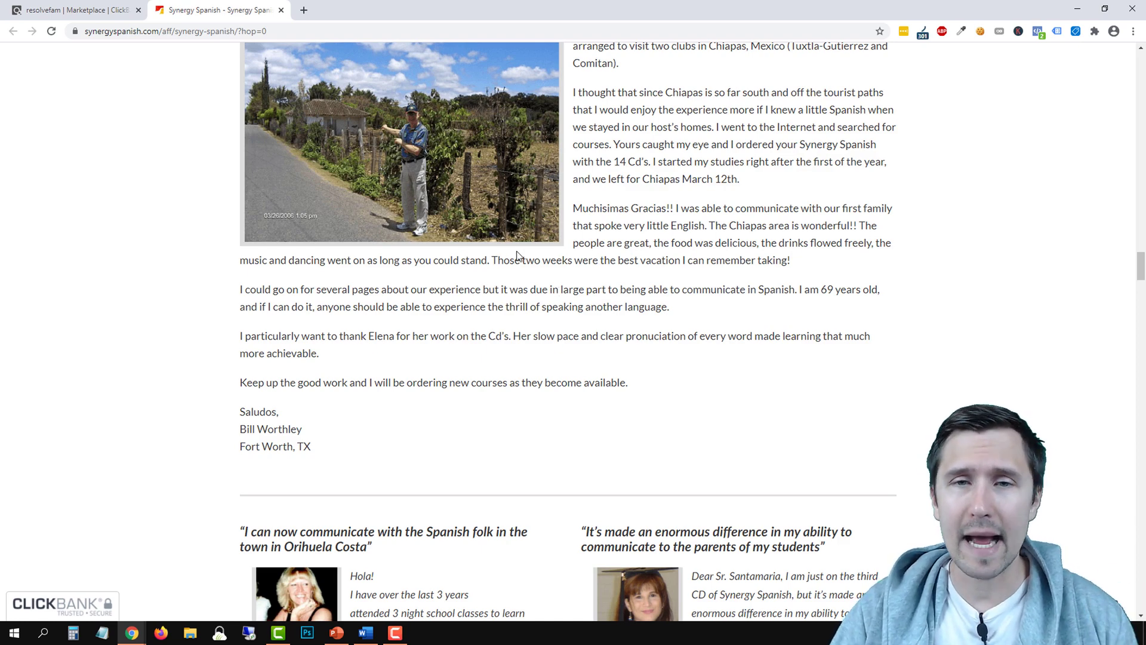
pyautogui.scroll(15, 507, 263)
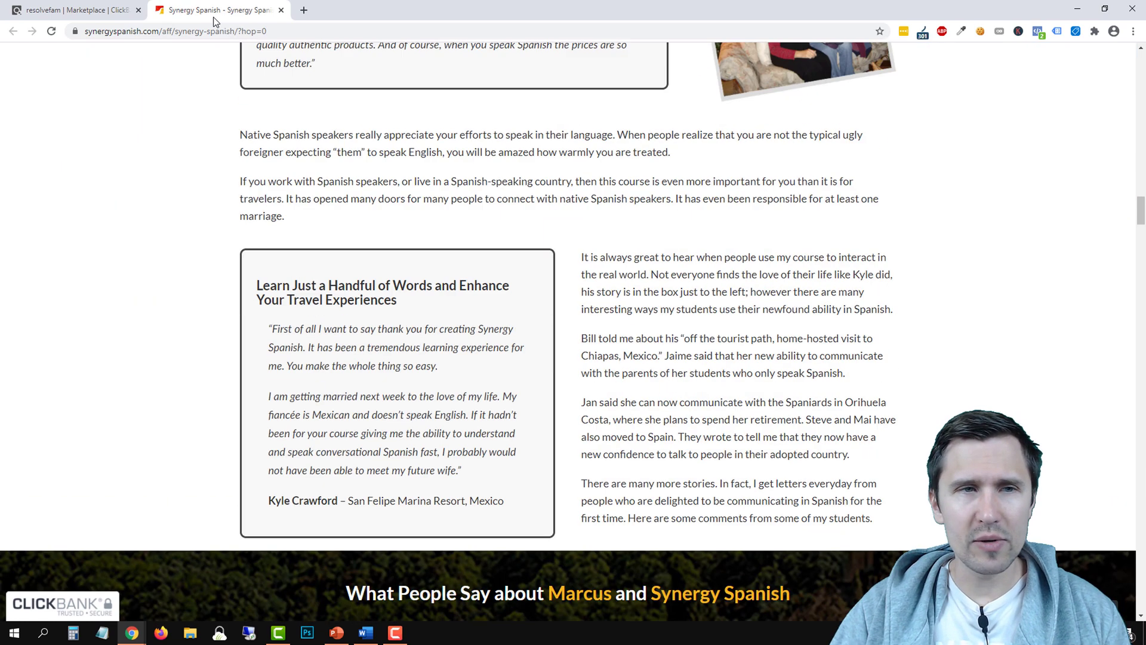
# Highlight Synergy Spanish's 70% commission, $50.30-per-conversion description in the Languages listings
pyautogui.click(130, 6)
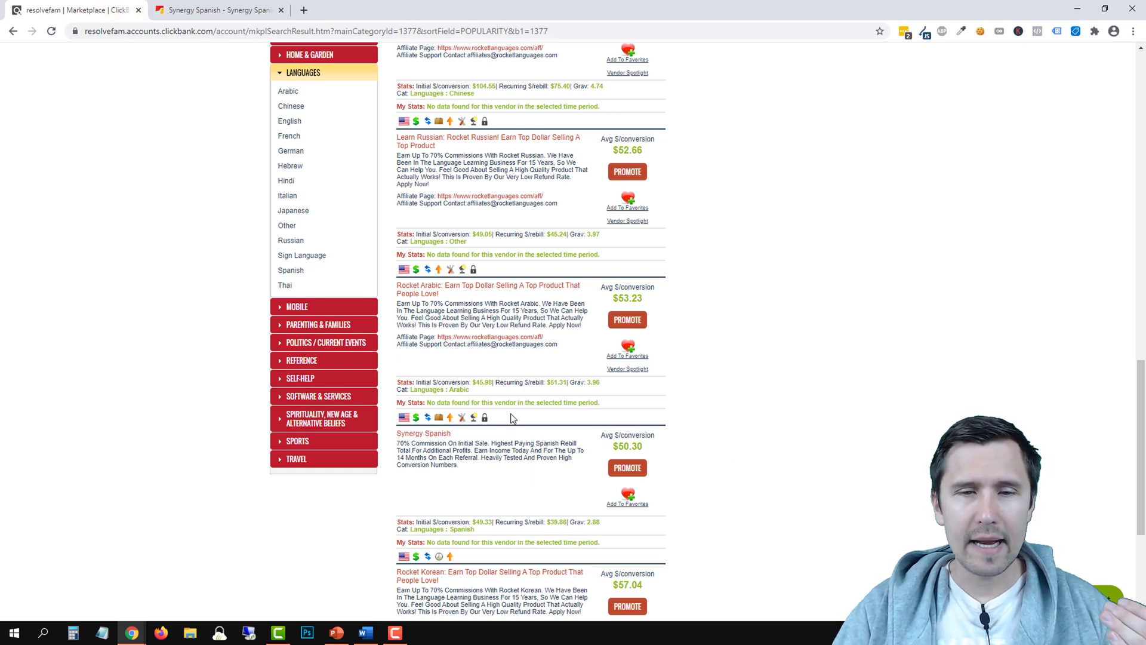
pyautogui.scroll(-1, 512, 418)
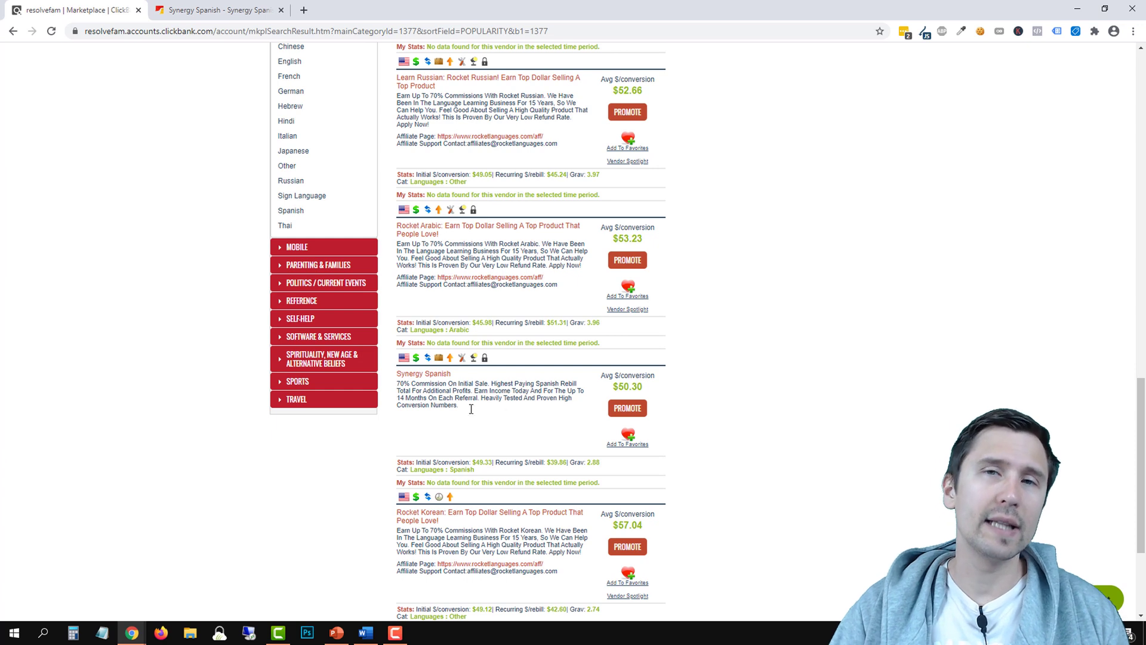
pyautogui.moveTo(417, 385); pyautogui.dragTo(472, 400)
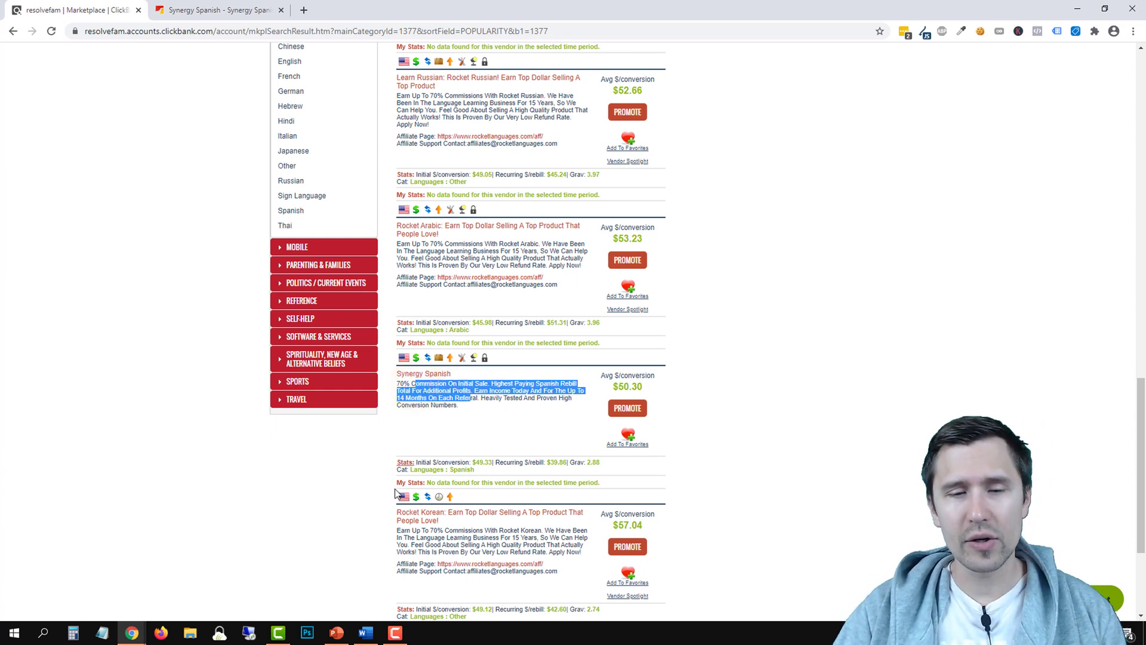
# Append a bold '+' to the first bullet 'Select a ClickBank product' on Our Steps
pyautogui.click(336, 632)
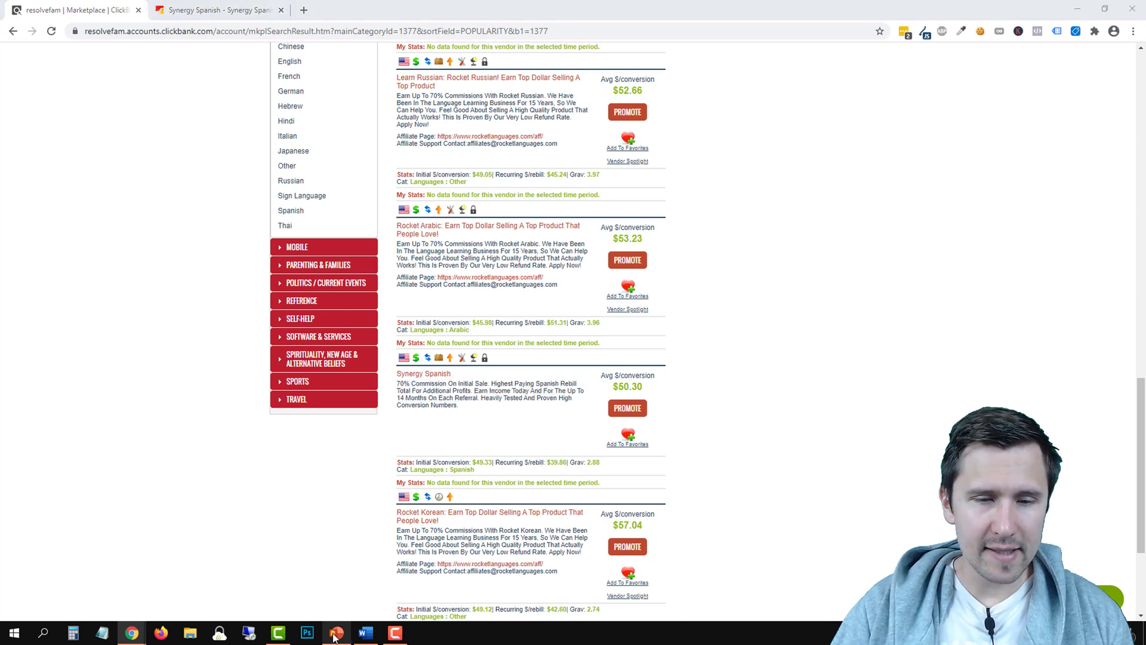
pyautogui.write('+')
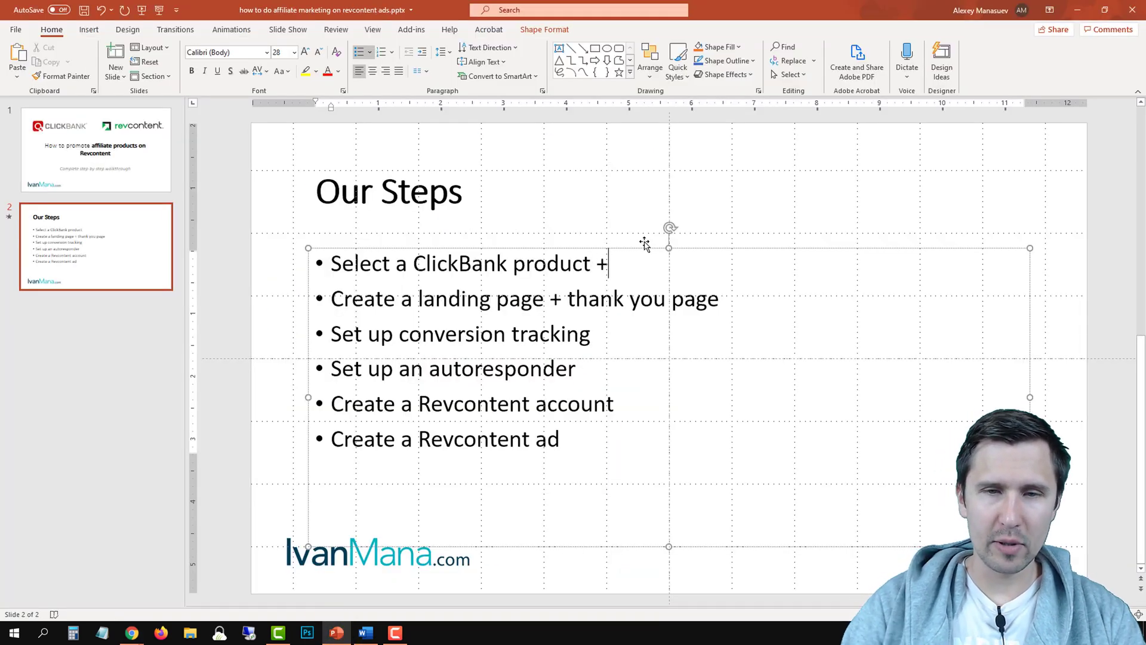
pyautogui.doubleClick(607, 262)
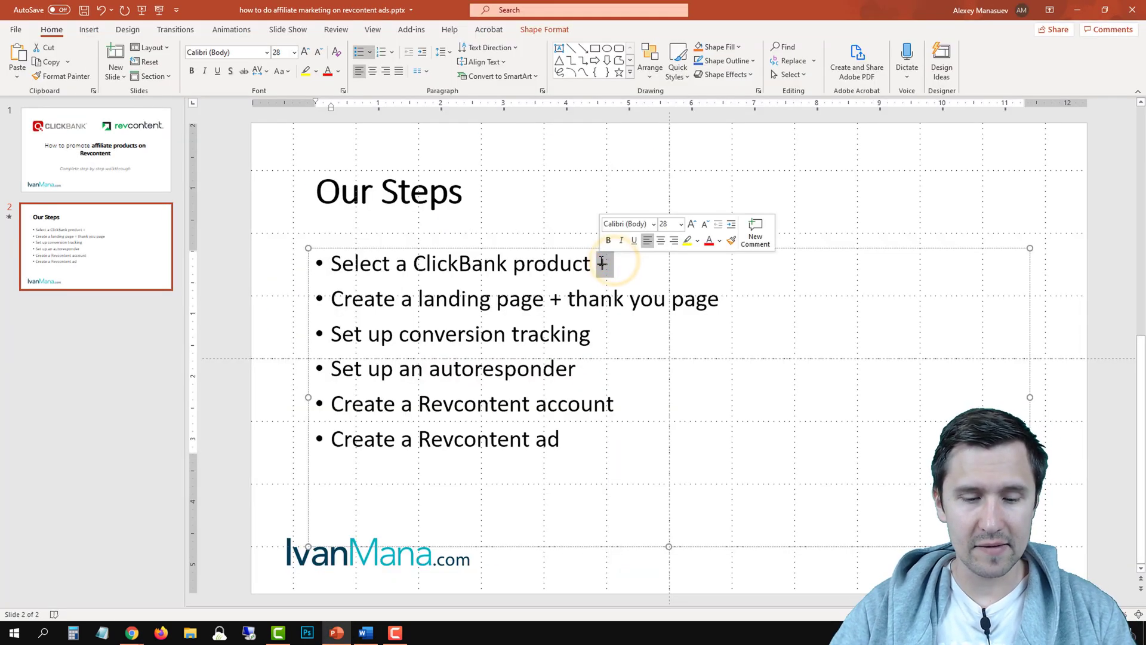
pyautogui.hotkey('ctrl', 'b')
pyautogui.click(739, 287)
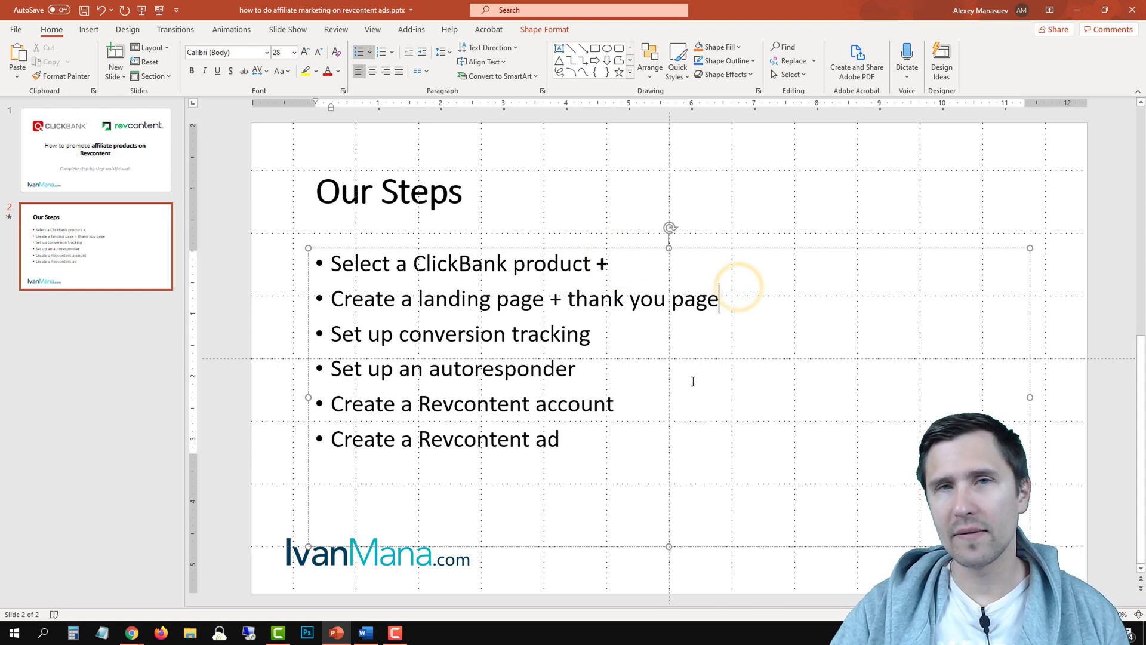
pyautogui.click(365, 631)
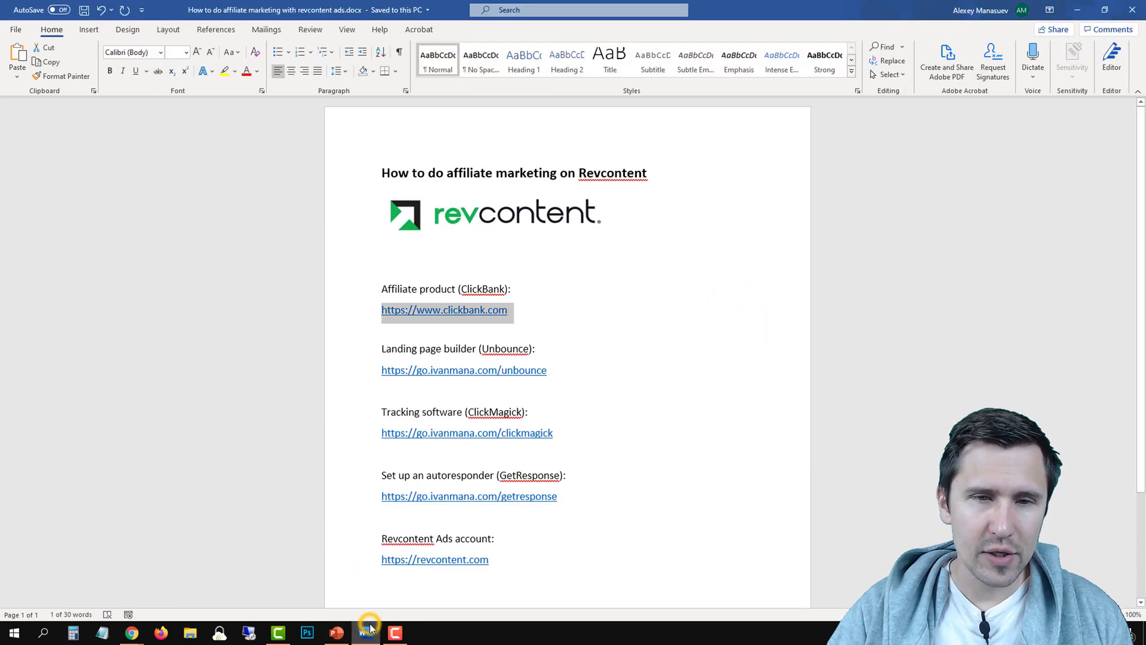
pyautogui.tripleClick(552, 368)
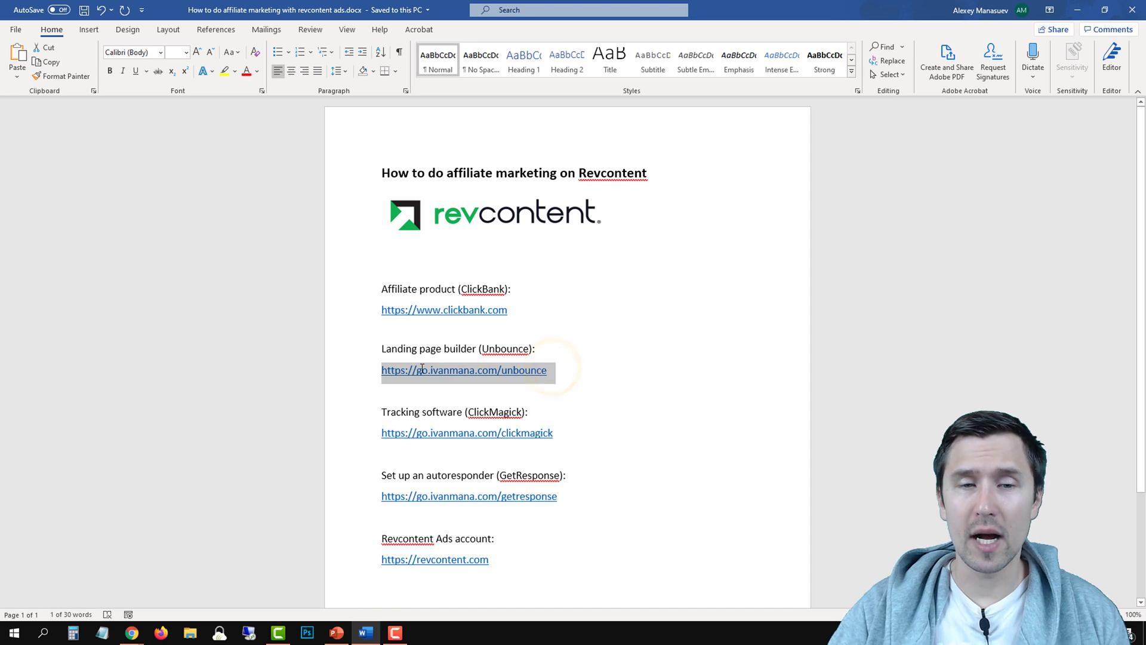
pyautogui.rightClick(443, 372)
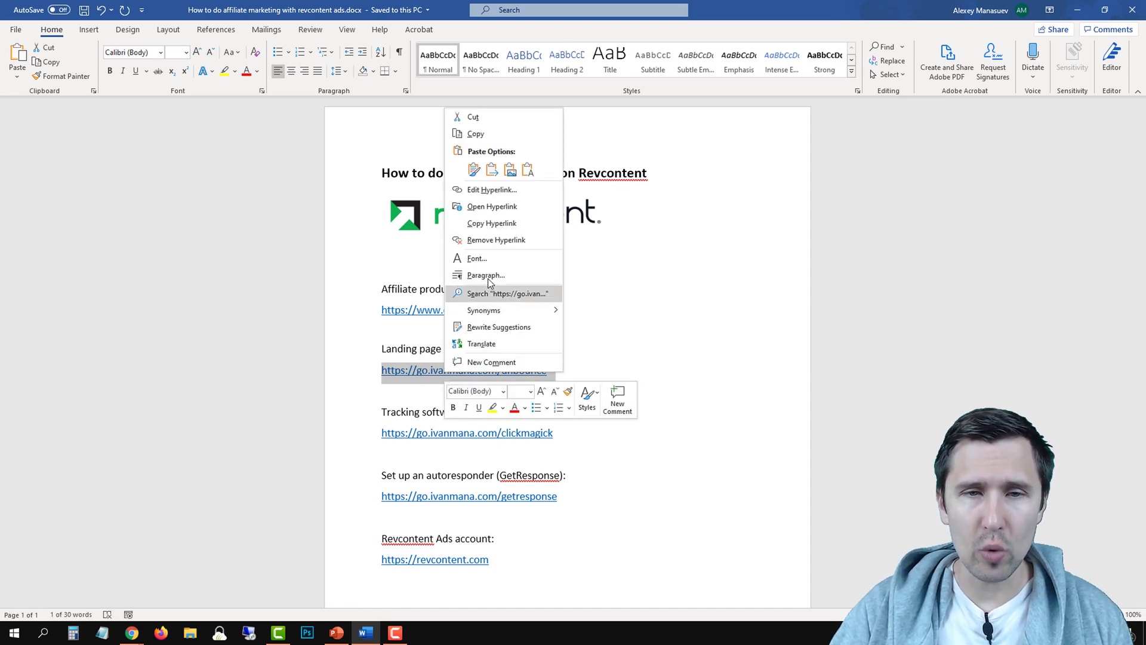
pyautogui.click(483, 137)
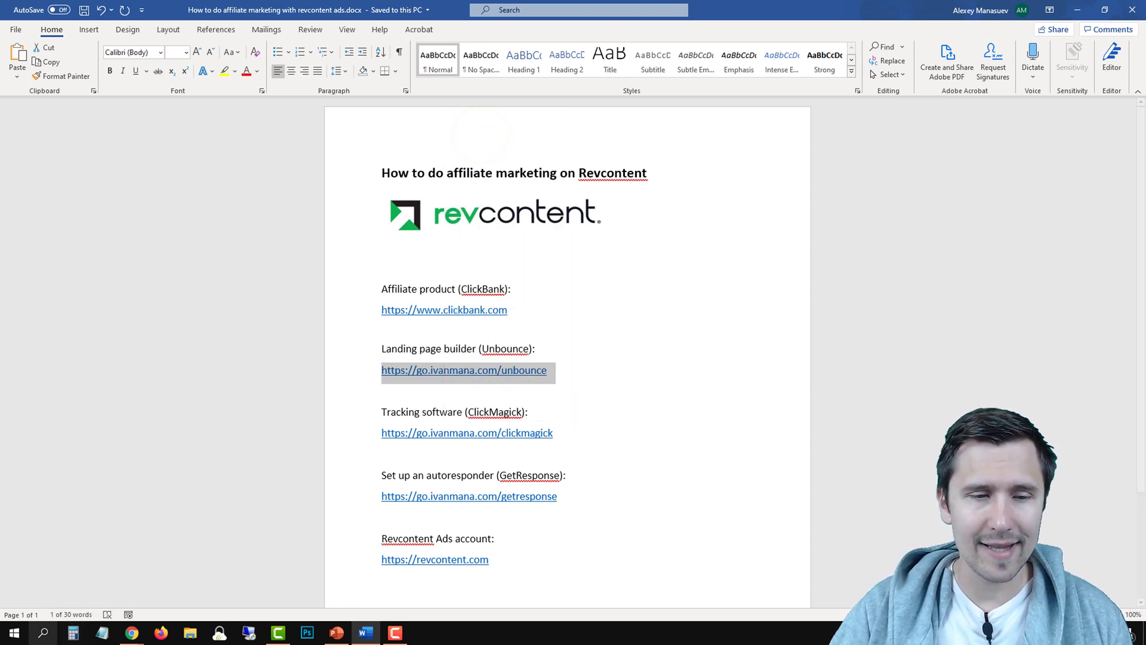
pyautogui.click(132, 632)
# Open the copied Unbounce link in a new tab and start a new landing page
pyautogui.click(182, 576)
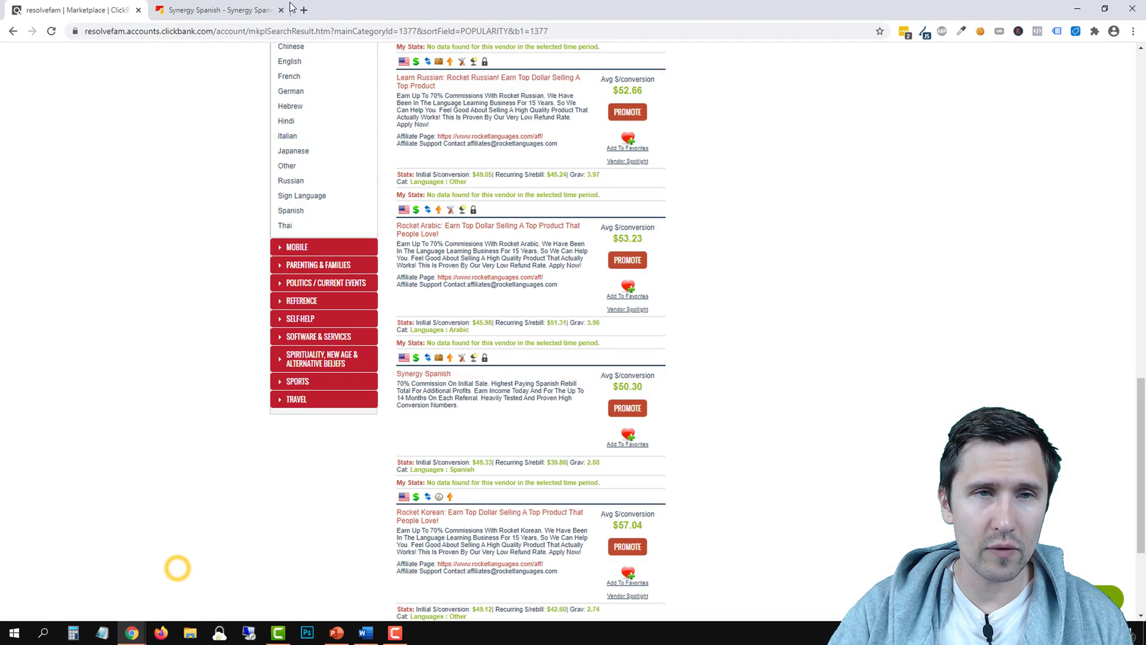
pyautogui.click(302, 10)
pyautogui.rightClick(310, 31)
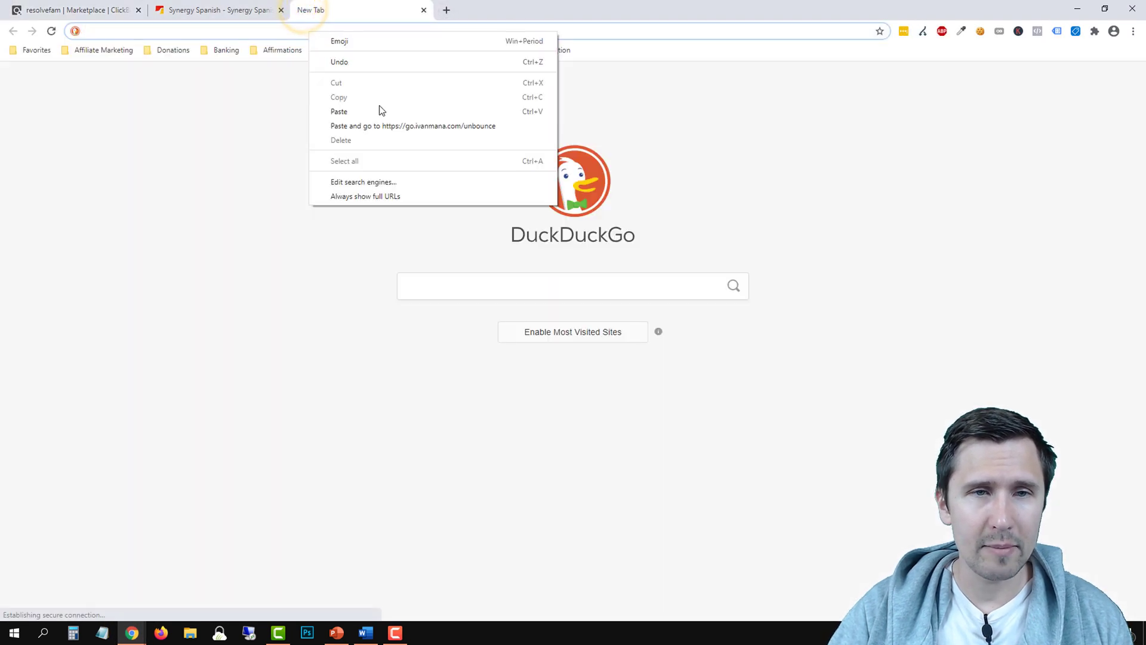
pyautogui.click(352, 128)
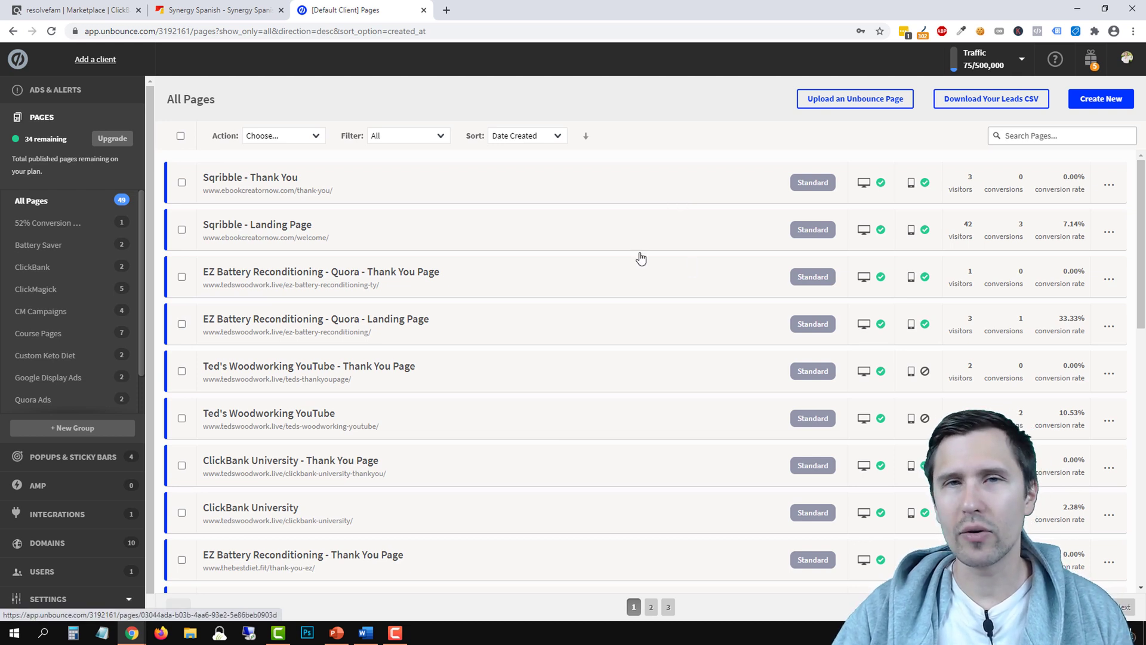
pyautogui.click(1101, 100)
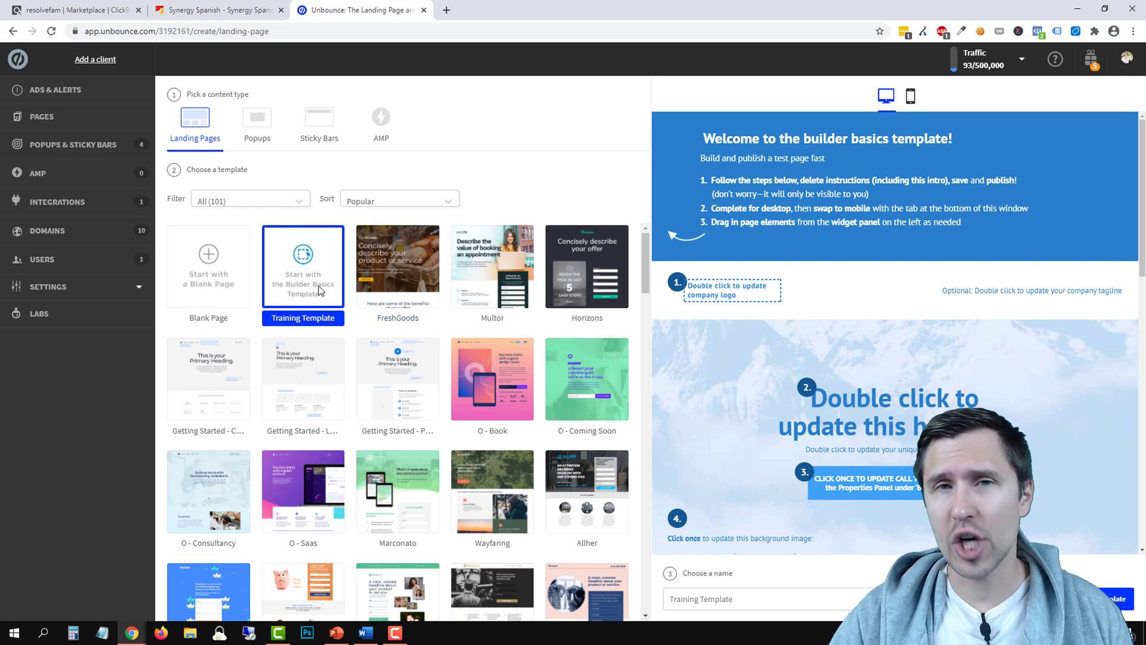
# Browse the template gallery and preview the Evento (Video) template
pyautogui.scroll(-3, 391, 272)
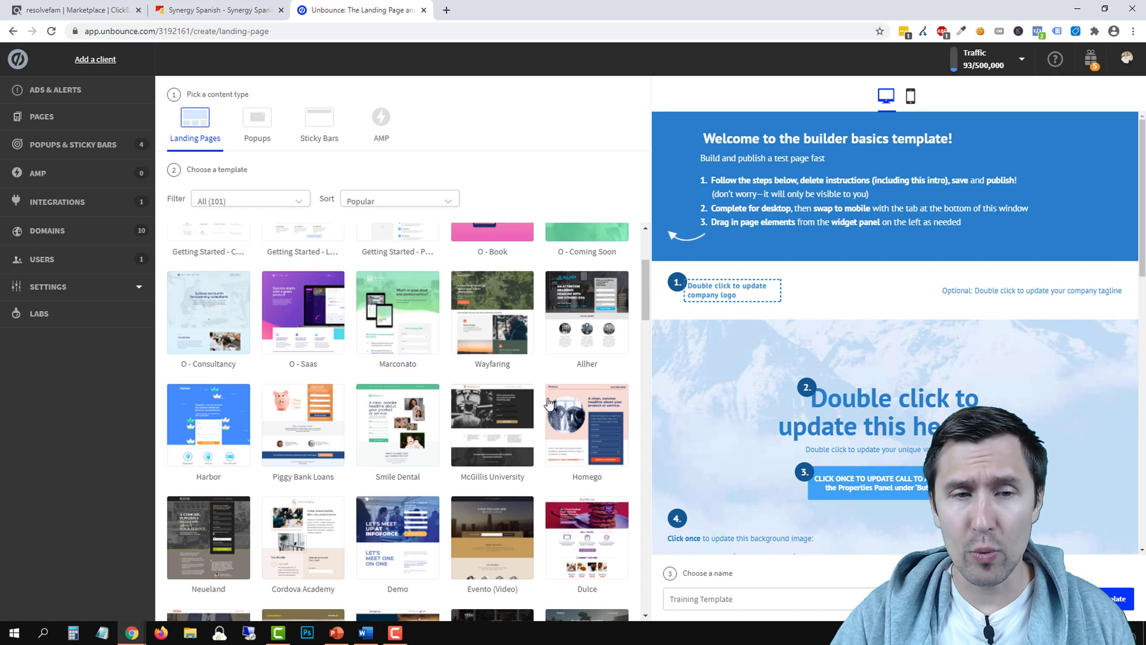
pyautogui.scroll(-2, 373, 424)
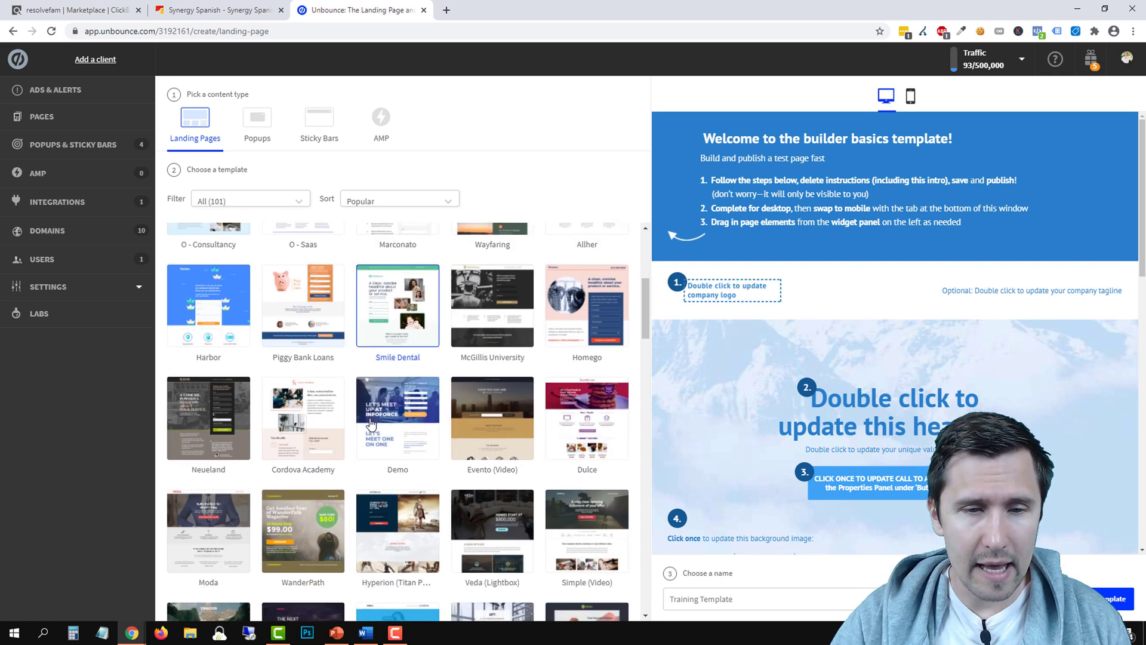
pyautogui.scroll(-1, 370, 423)
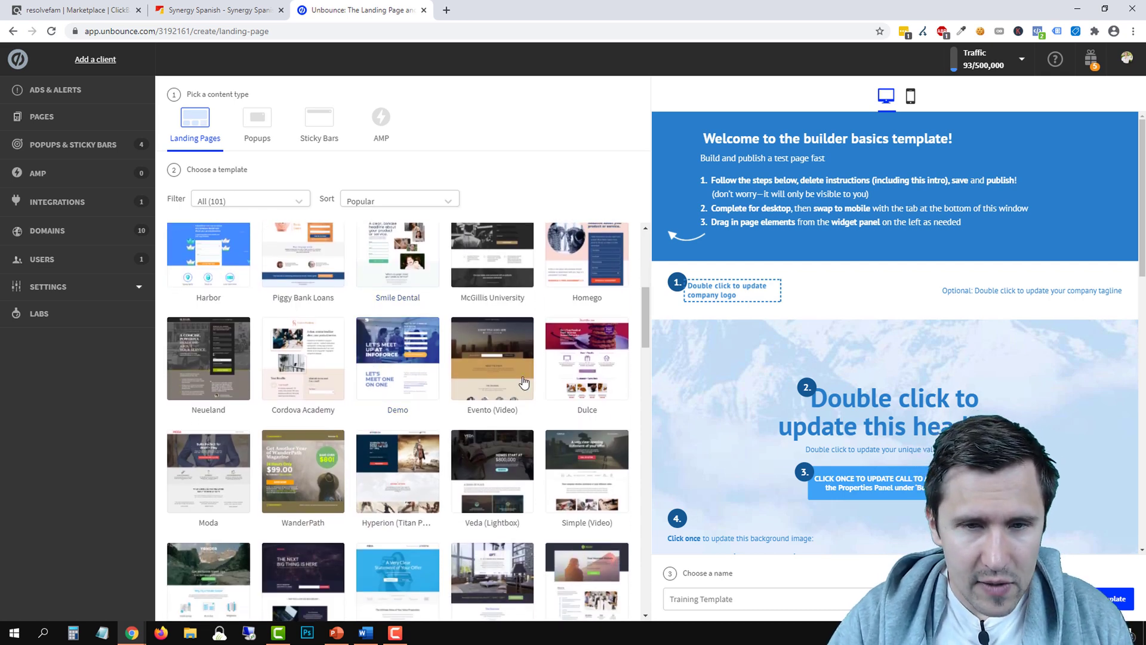
pyautogui.click(513, 376)
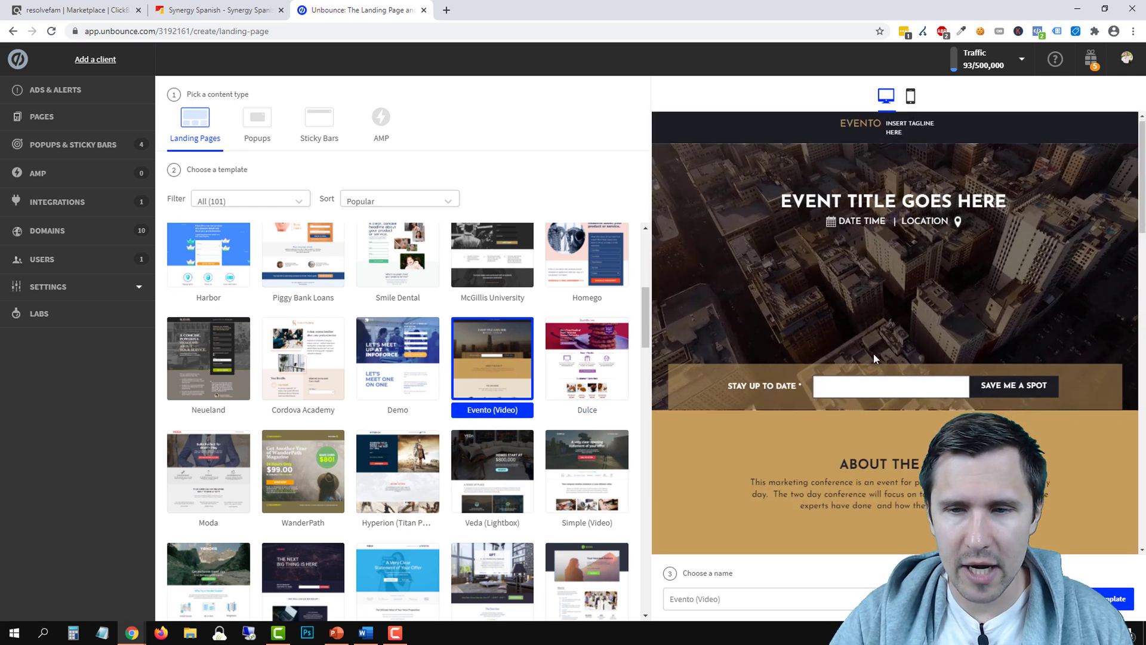
pyautogui.scroll(-3, 863, 357)
pyautogui.scroll(-2, 853, 363)
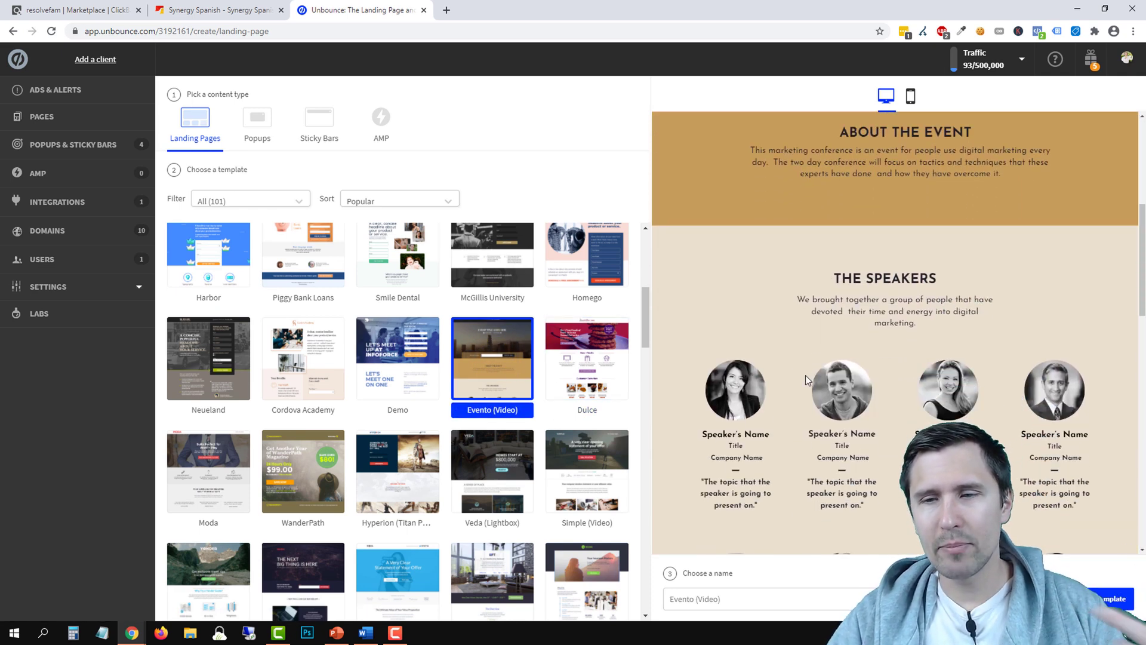
pyautogui.scroll(-3, 783, 384)
pyautogui.scroll(3, 783, 384)
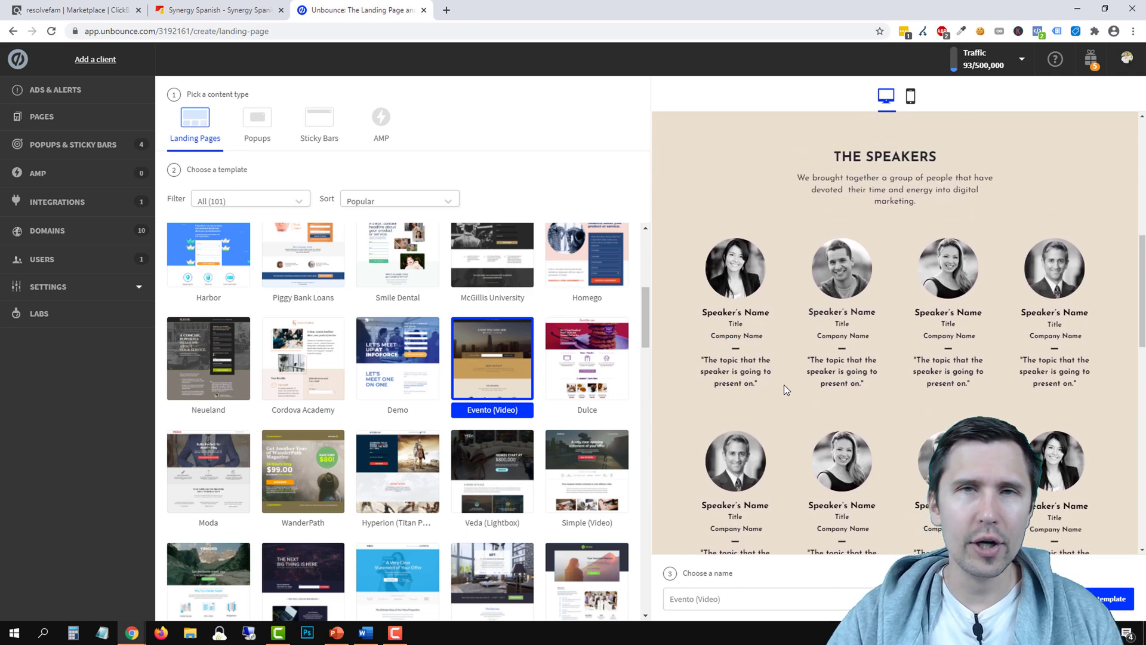
pyautogui.scroll(5, 783, 384)
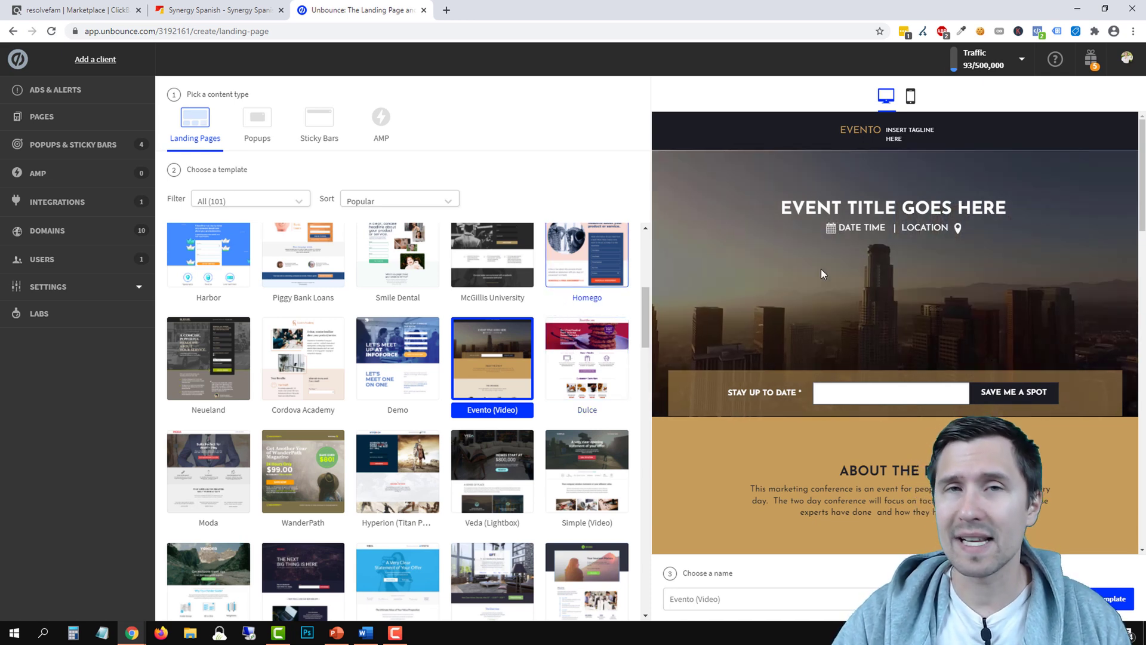
pyautogui.scroll(-3, 823, 271)
pyautogui.scroll(-8, 814, 320)
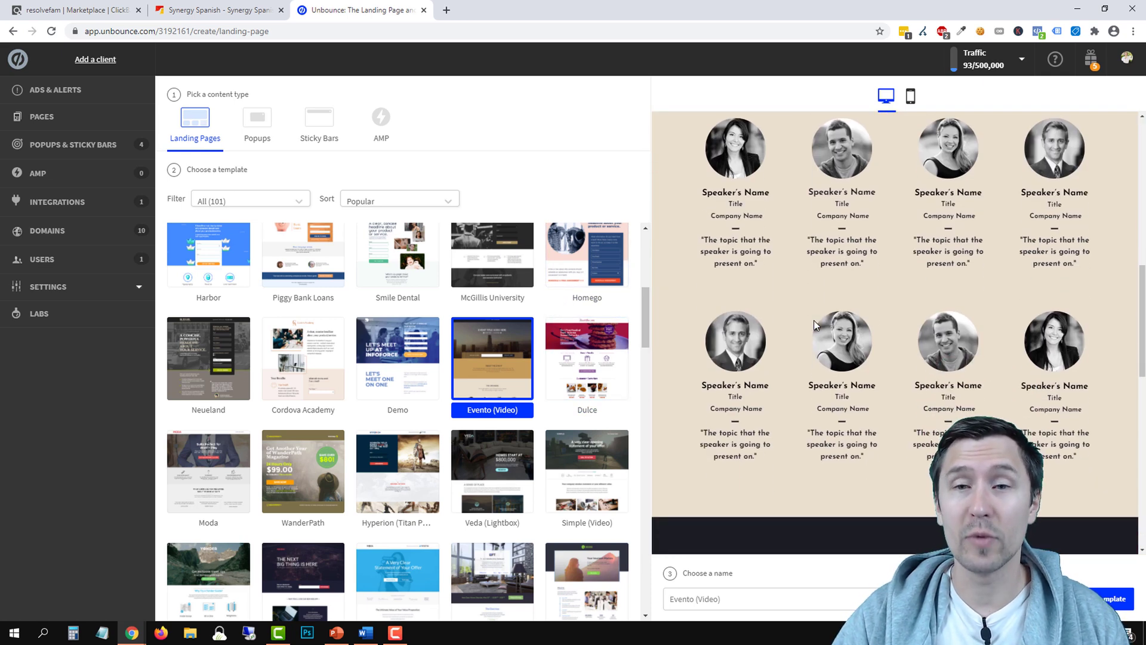
pyautogui.scroll(-3, 807, 330)
# Choose the McGillis University template and scroll through its full preview
pyautogui.click(471, 246)
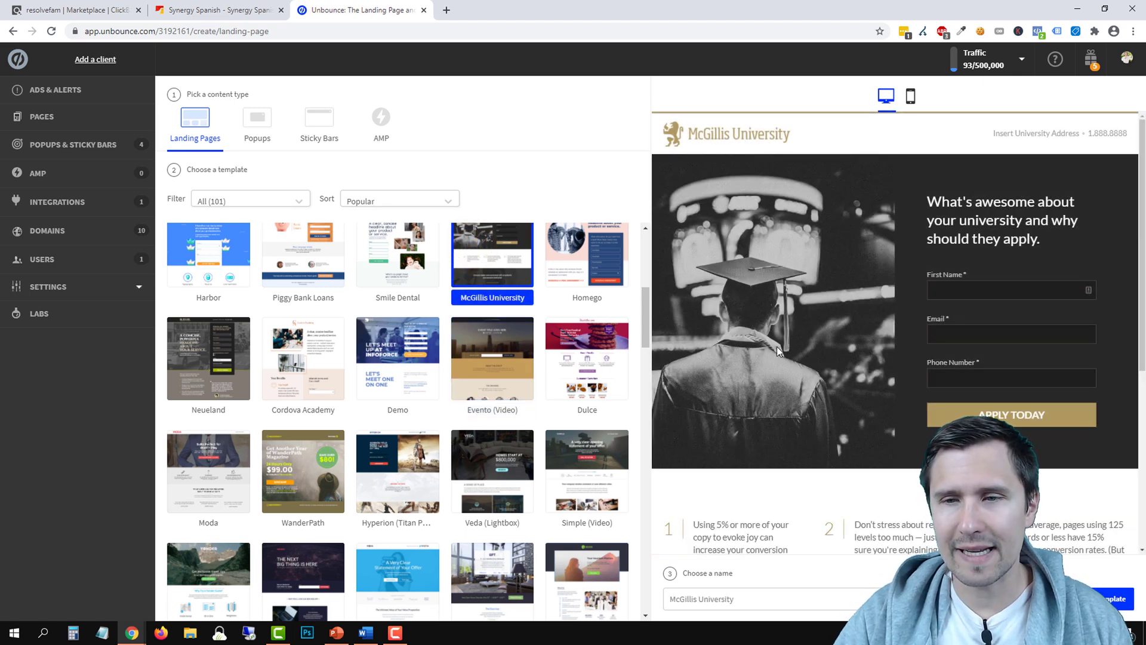
pyautogui.scroll(-2, 776, 348)
pyautogui.scroll(-2, 824, 477)
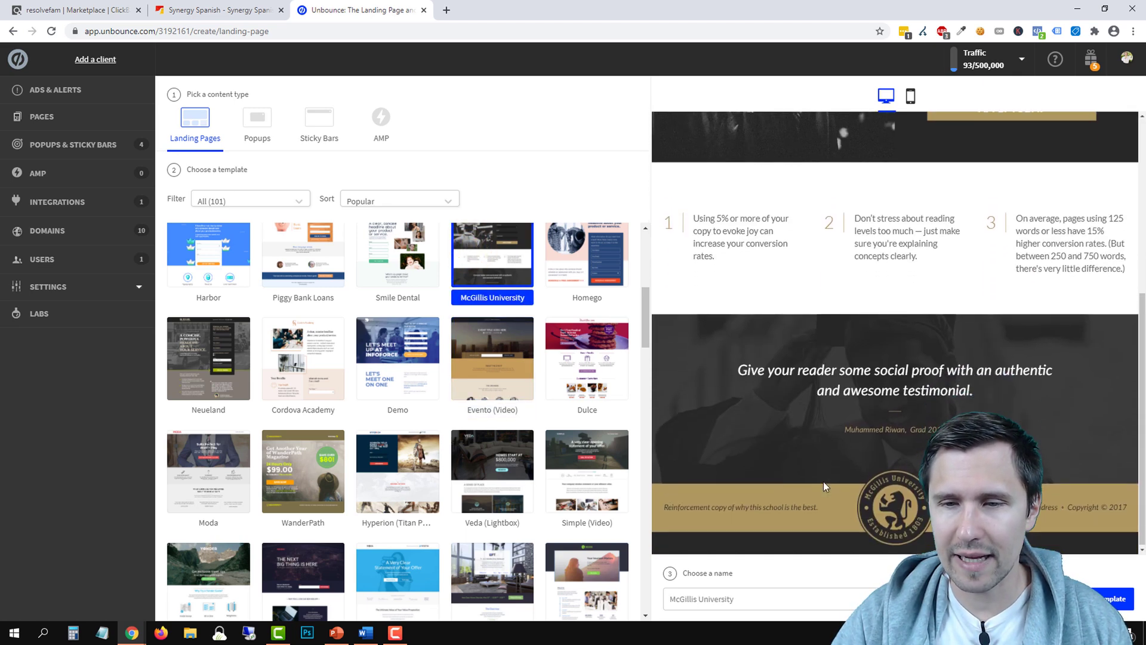
pyautogui.scroll(2, 823, 481)
pyautogui.scroll(3, 822, 481)
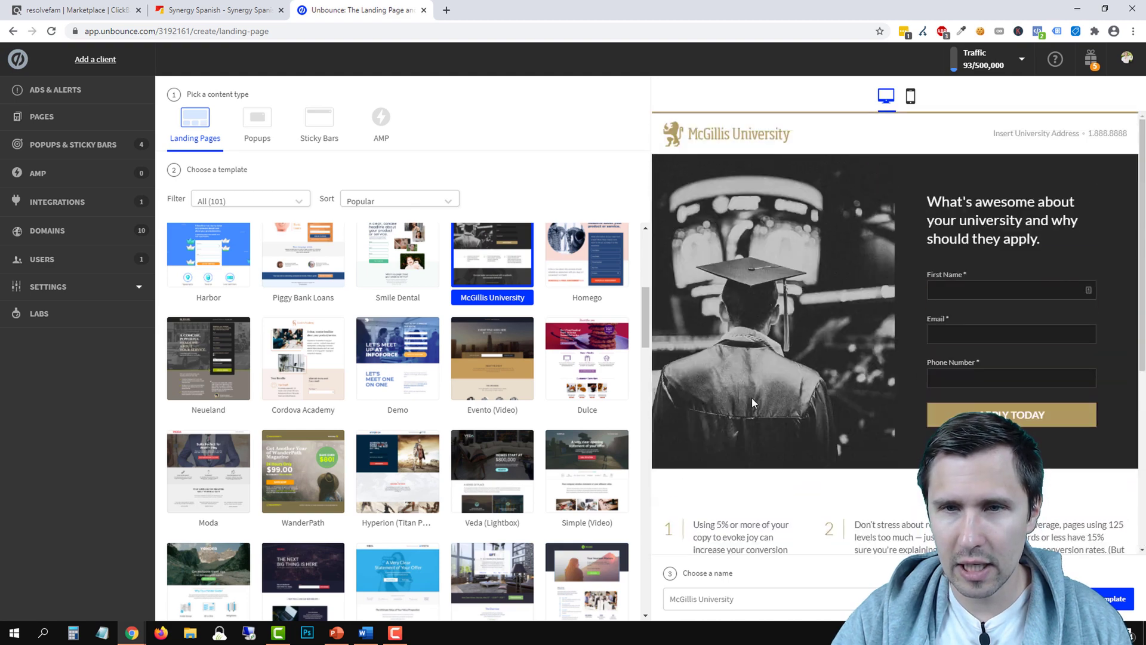
# Compare the Synergy Spanish sales page against the McGillis template in the chooser
pyautogui.click(219, 12)
pyautogui.scroll(20, 529, 290)
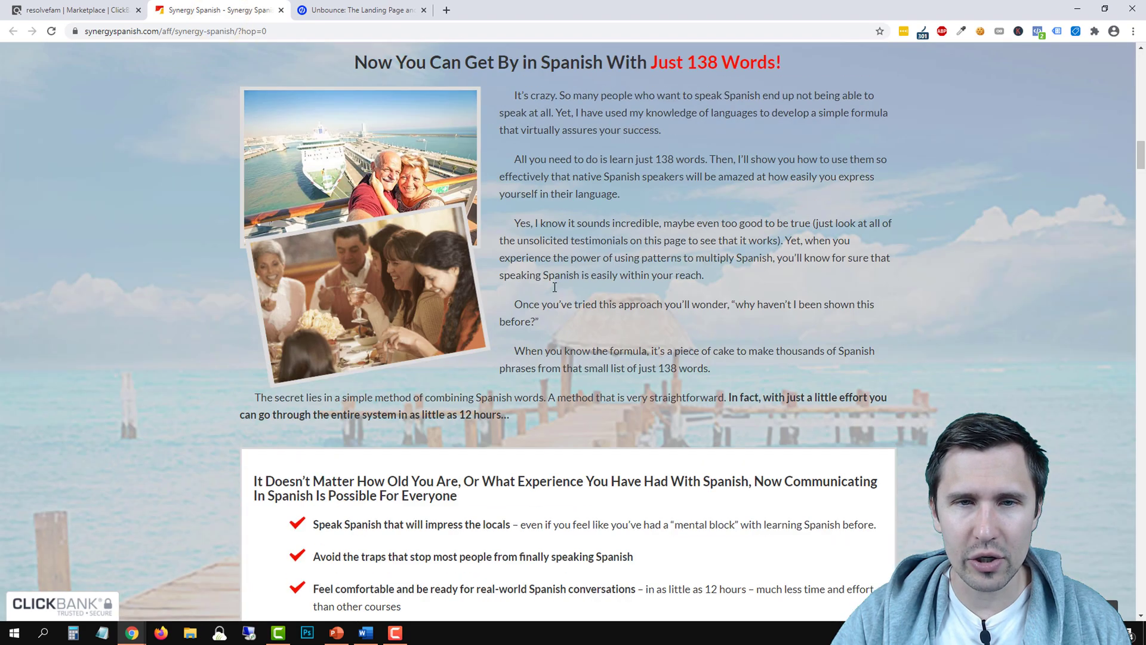
pyautogui.scroll(3, 640, 220)
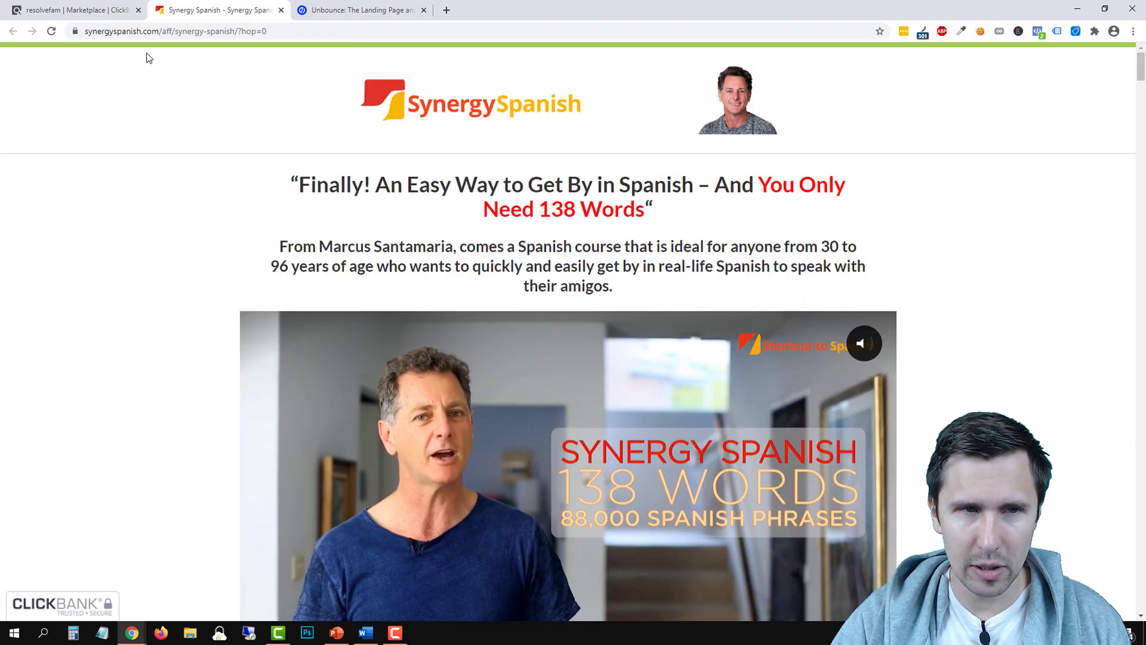
pyautogui.click(388, 7)
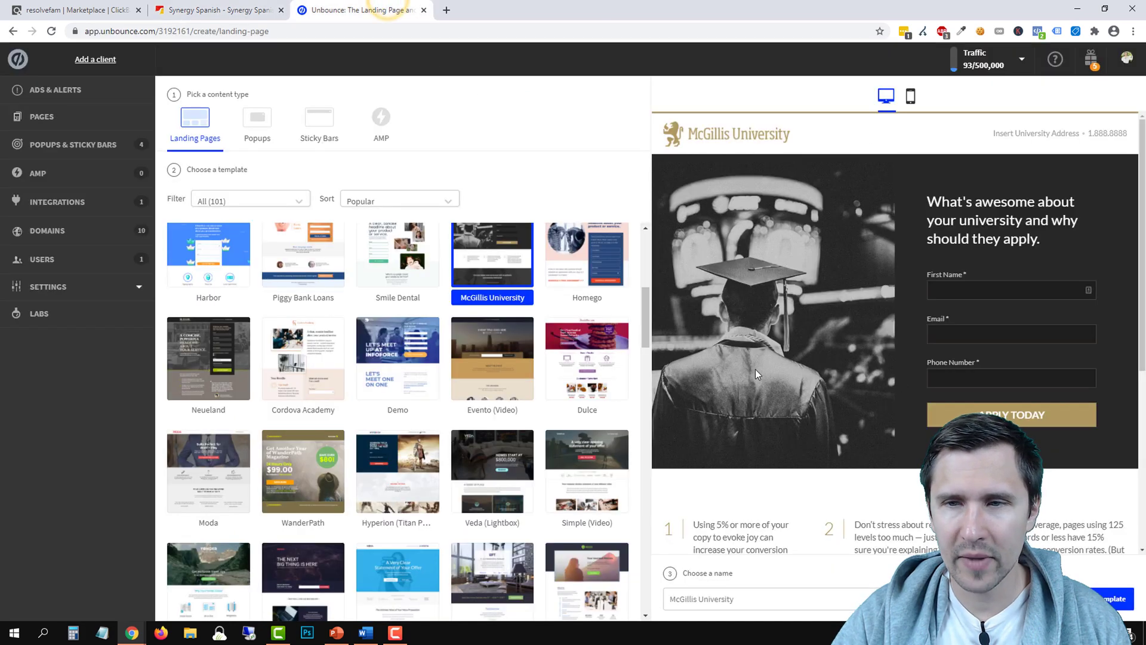
pyautogui.click(249, 7)
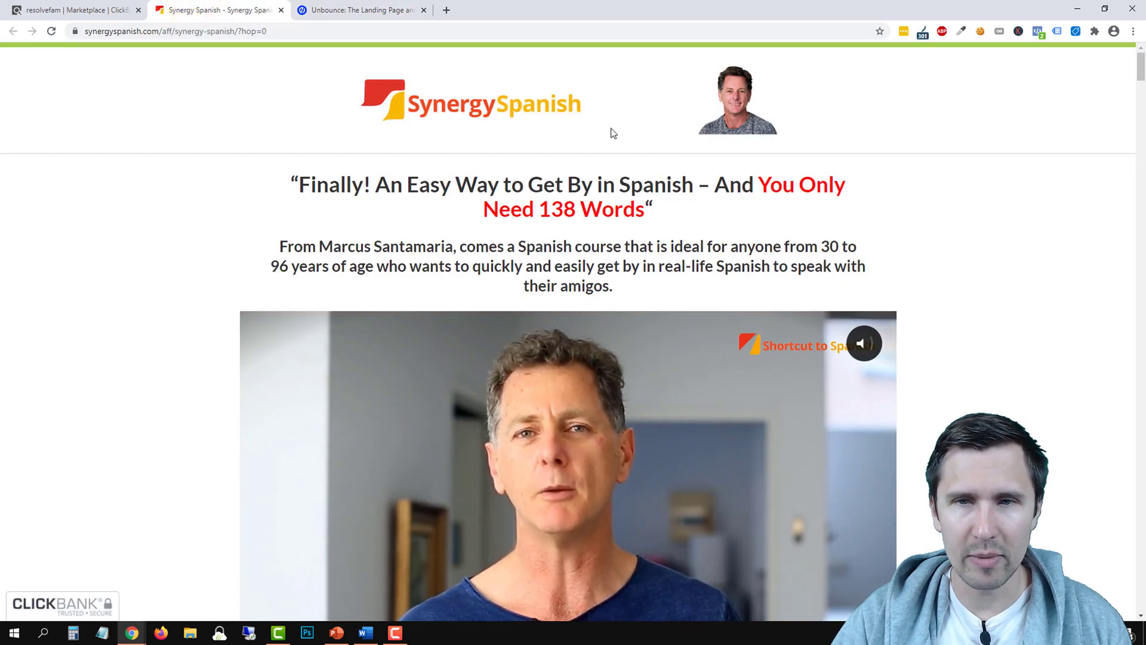
pyautogui.click(363, 10)
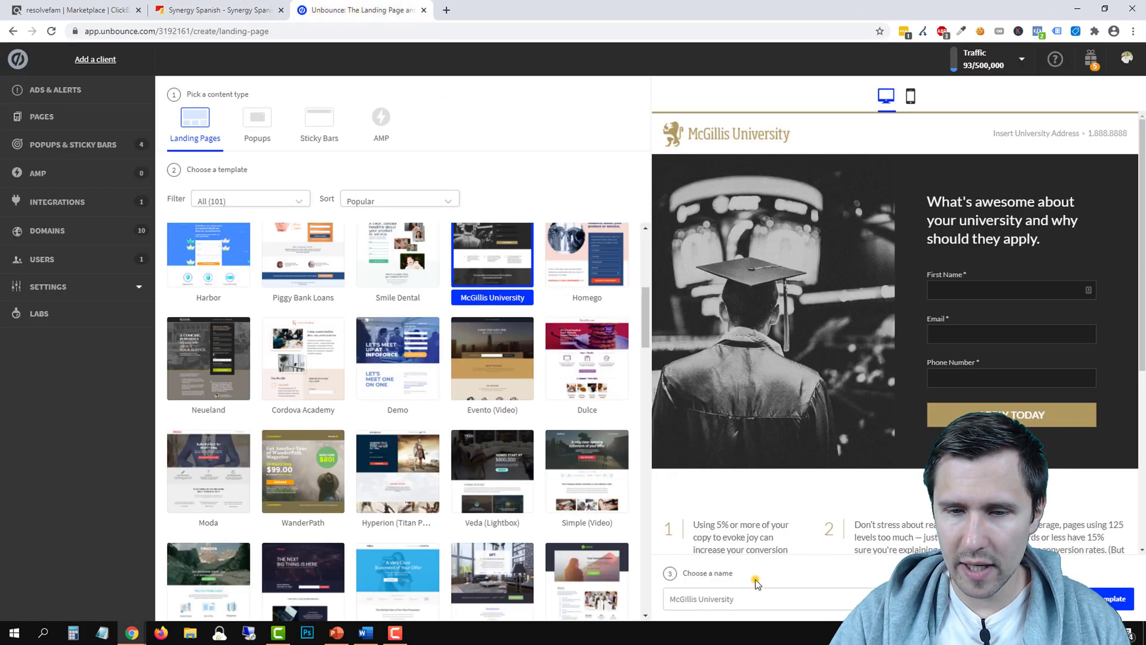
# Name the page 'Synergy Spanish - Landing Page' and create it from the template
pyautogui.click(718, 592)
pyautogui.write('S')
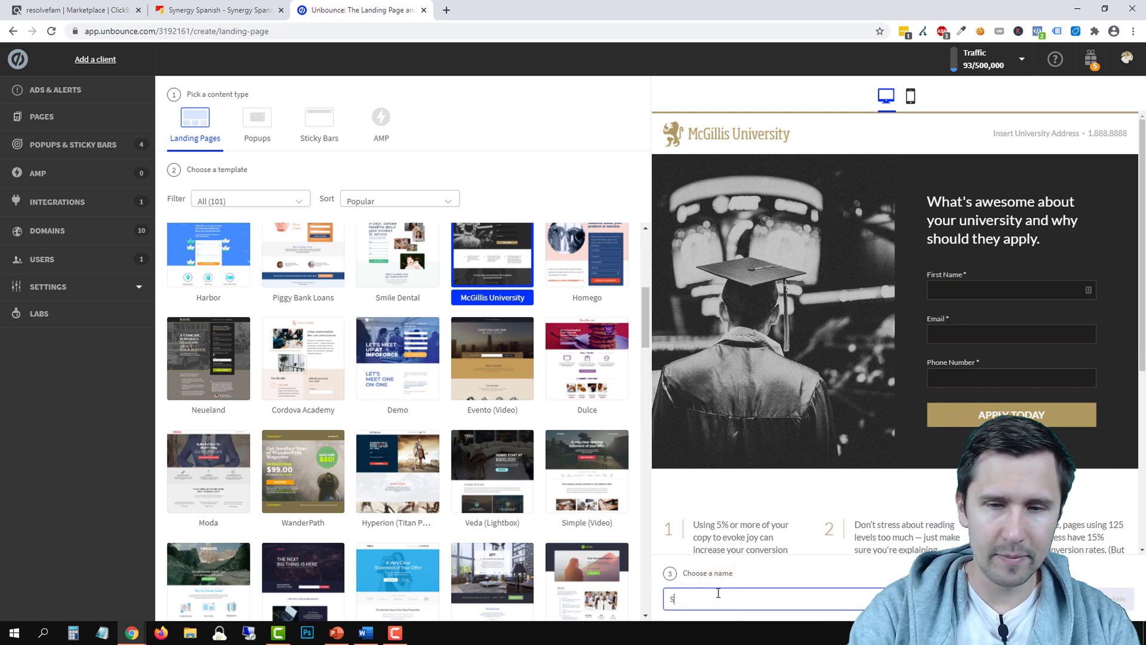
pyautogui.write('ynergy Spanish')
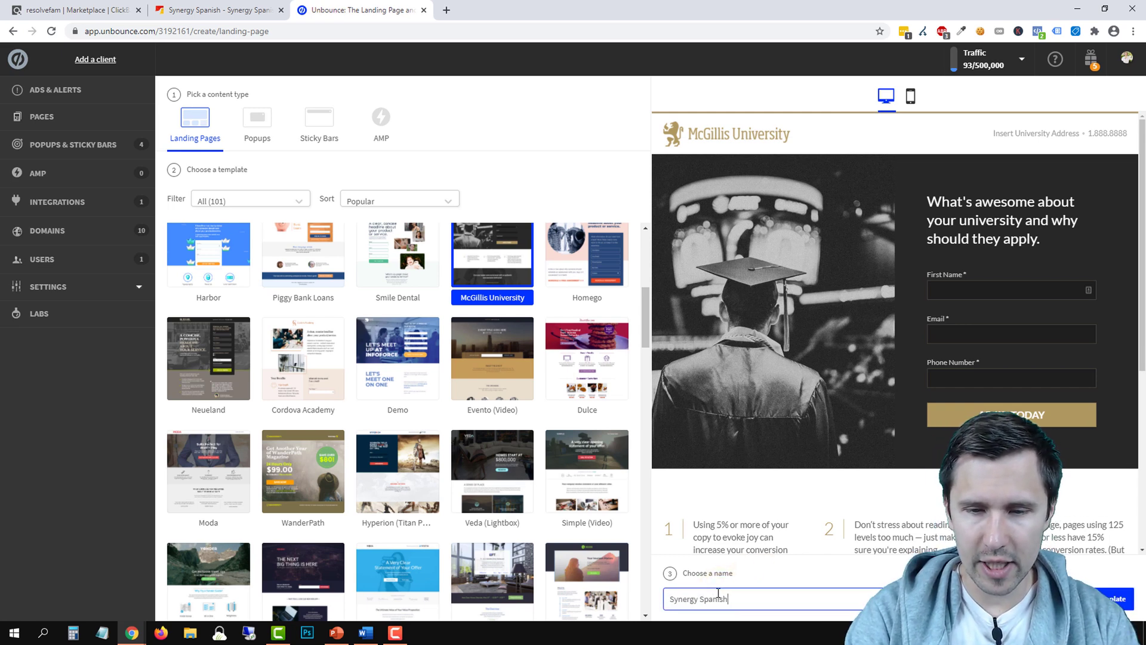
pyautogui.write(' - Landing Page')
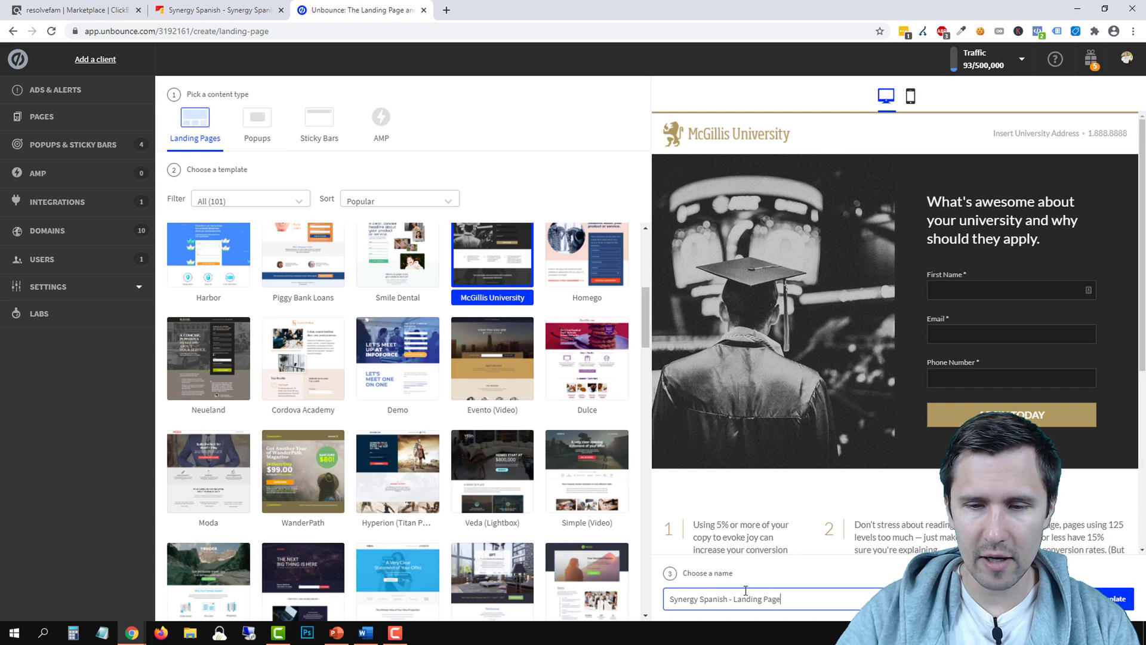
pyautogui.press('Return')
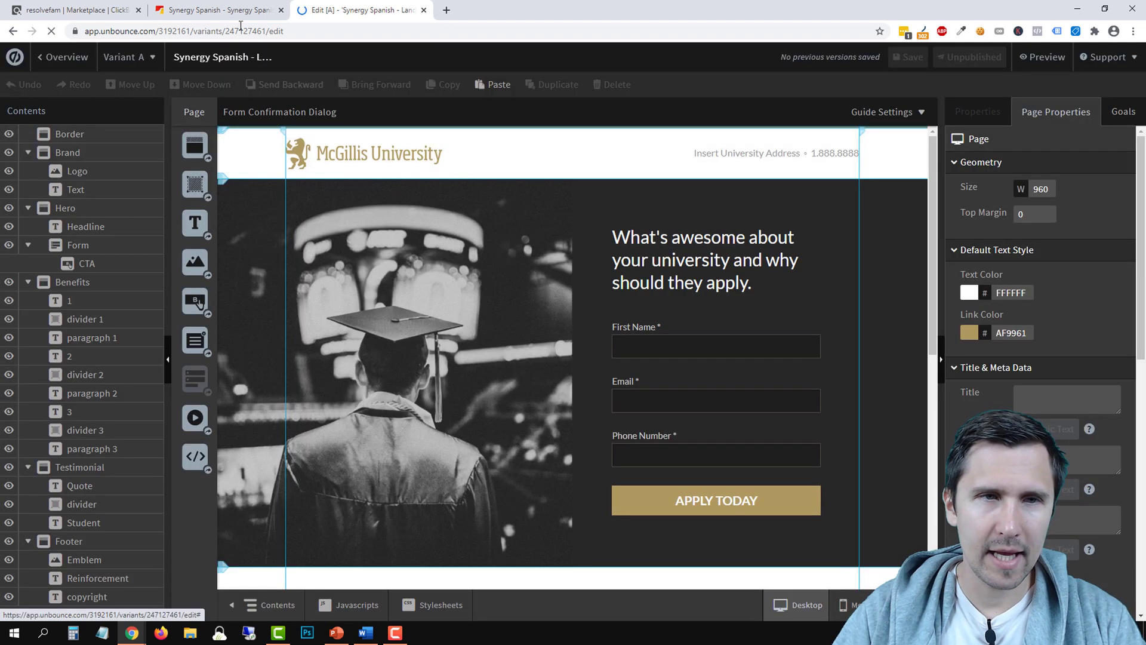
# Scroll through the Synergy Spanish sales page, then return to the loaded McGillis page editor
pyautogui.click(215, 10)
pyautogui.scroll(-20, 431, 315)
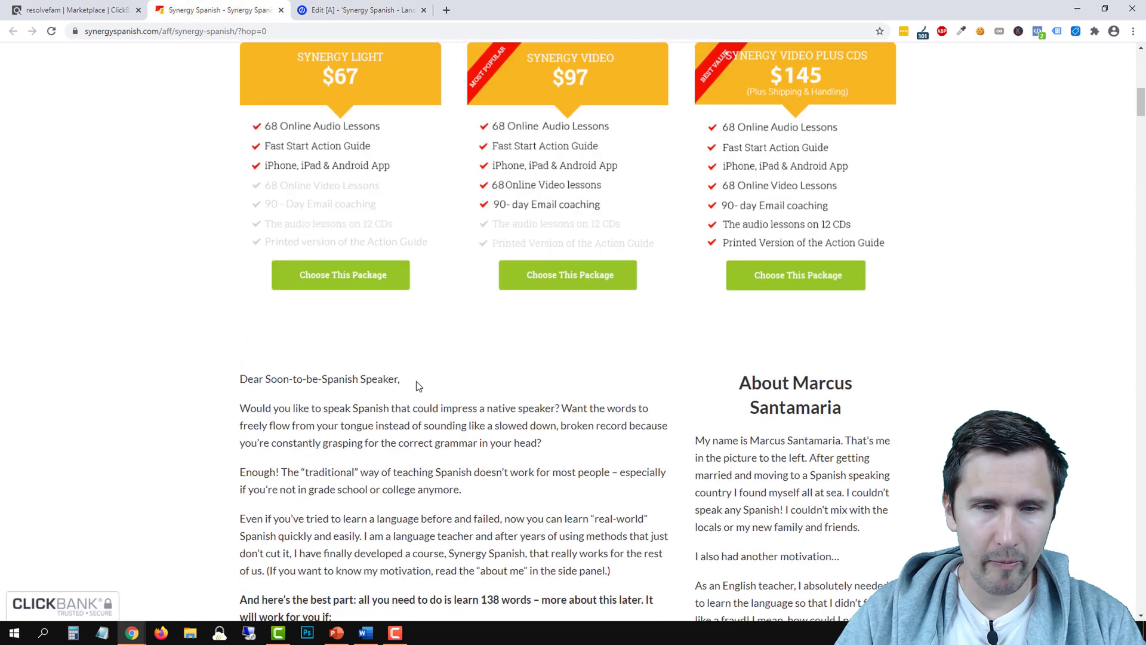
pyautogui.scroll(-8, 385, 397)
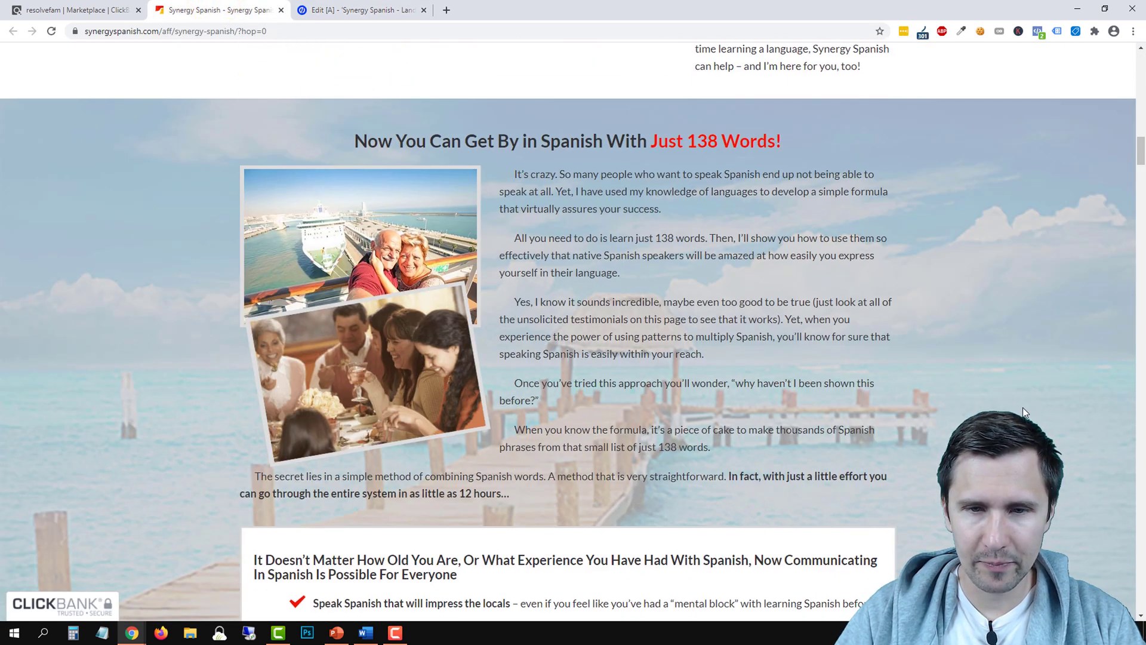
pyautogui.scroll(4, 901, 492)
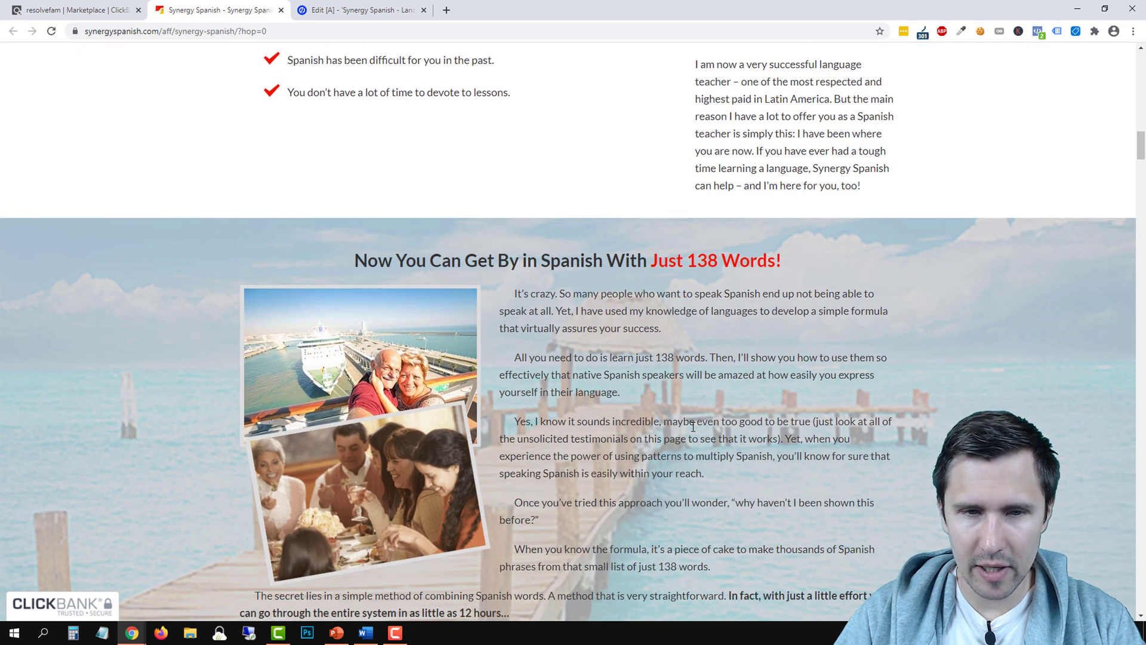
pyautogui.scroll(-6, 894, 438)
pyautogui.scroll(6, 893, 438)
pyautogui.scroll(-15, 855, 511)
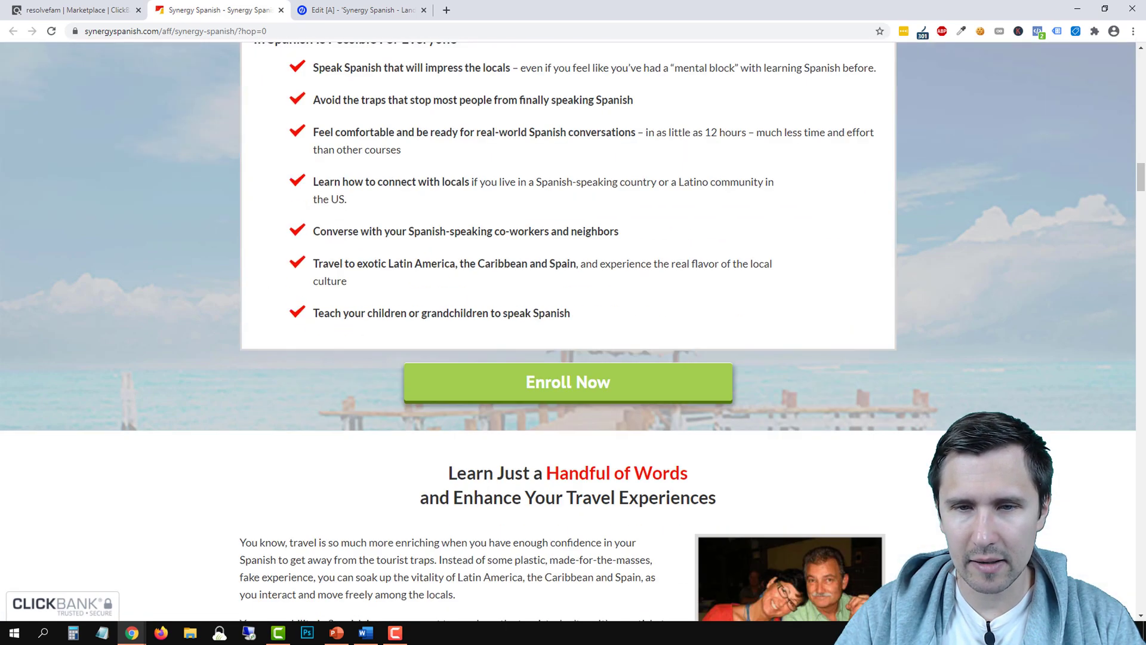
pyautogui.scroll(20, 818, 481)
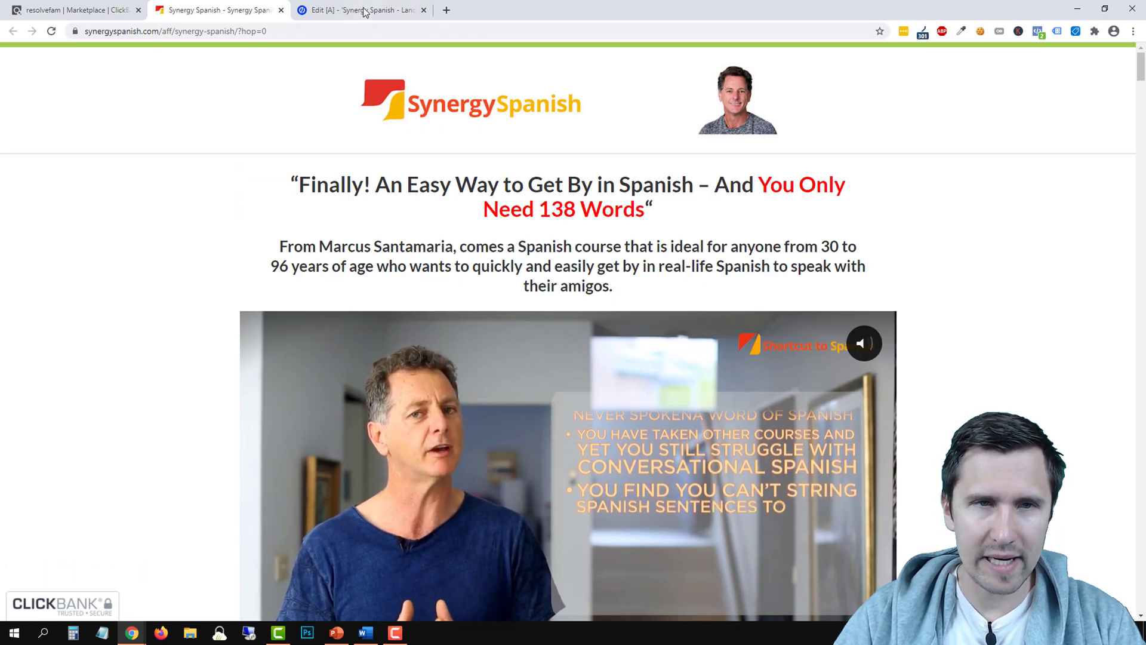
pyautogui.click(362, 11)
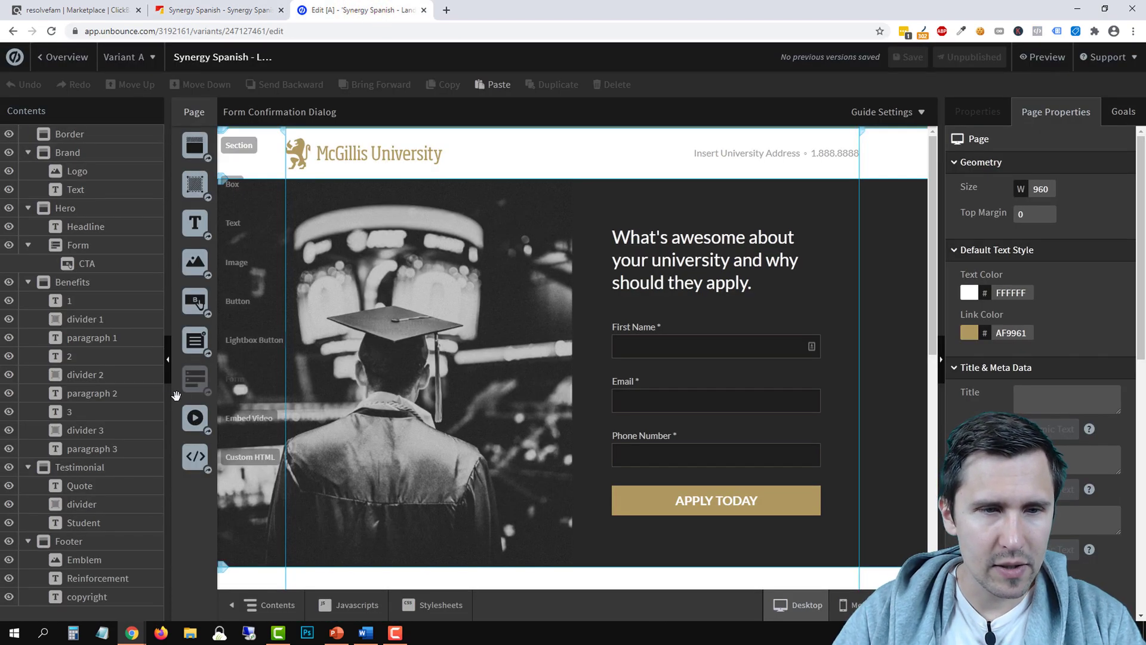
# Try widening the page from 960 to 1168, then undo it back to 960
pyautogui.click(166, 362)
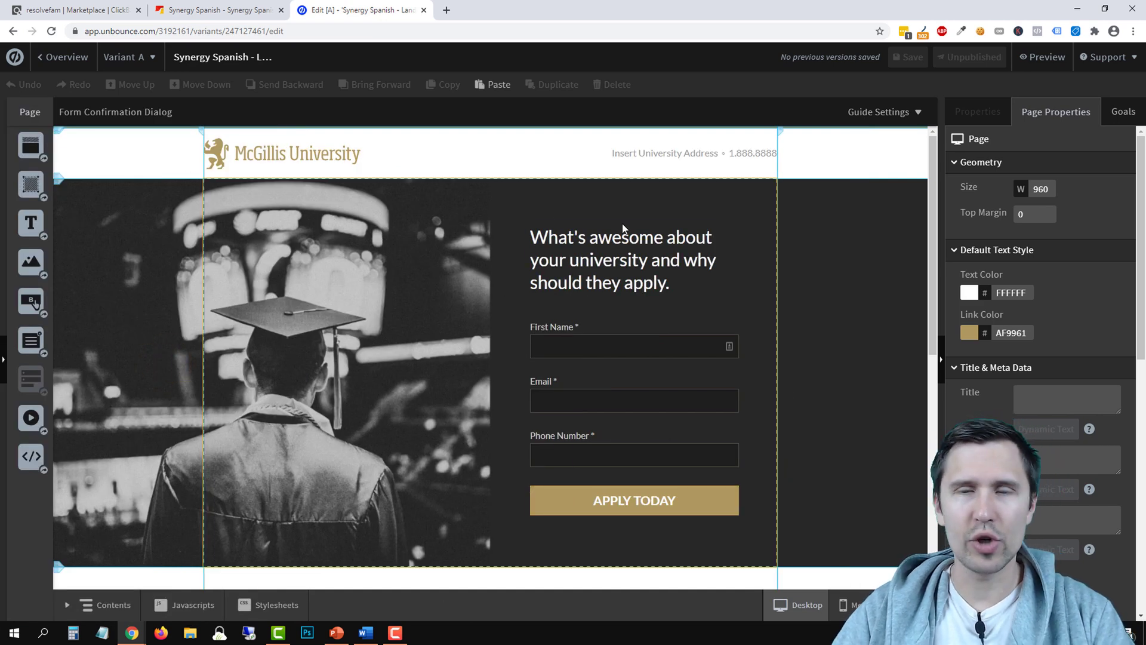
pyautogui.click(783, 133)
pyautogui.moveTo(810, 131); pyautogui.dragTo(842, 163)
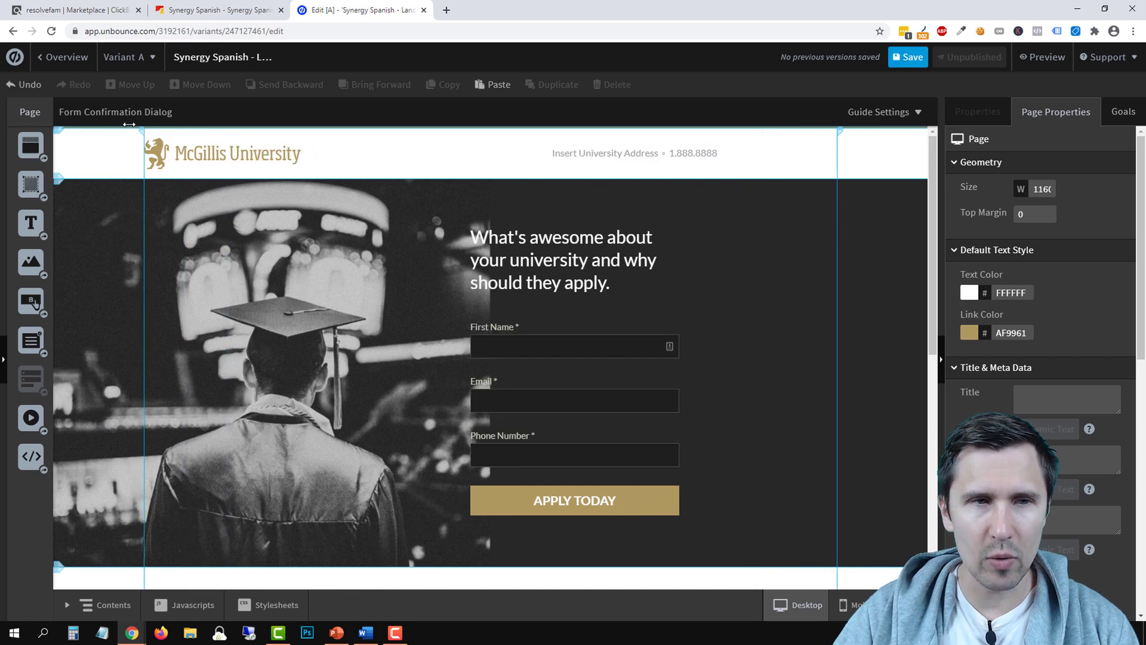
pyautogui.click(24, 84)
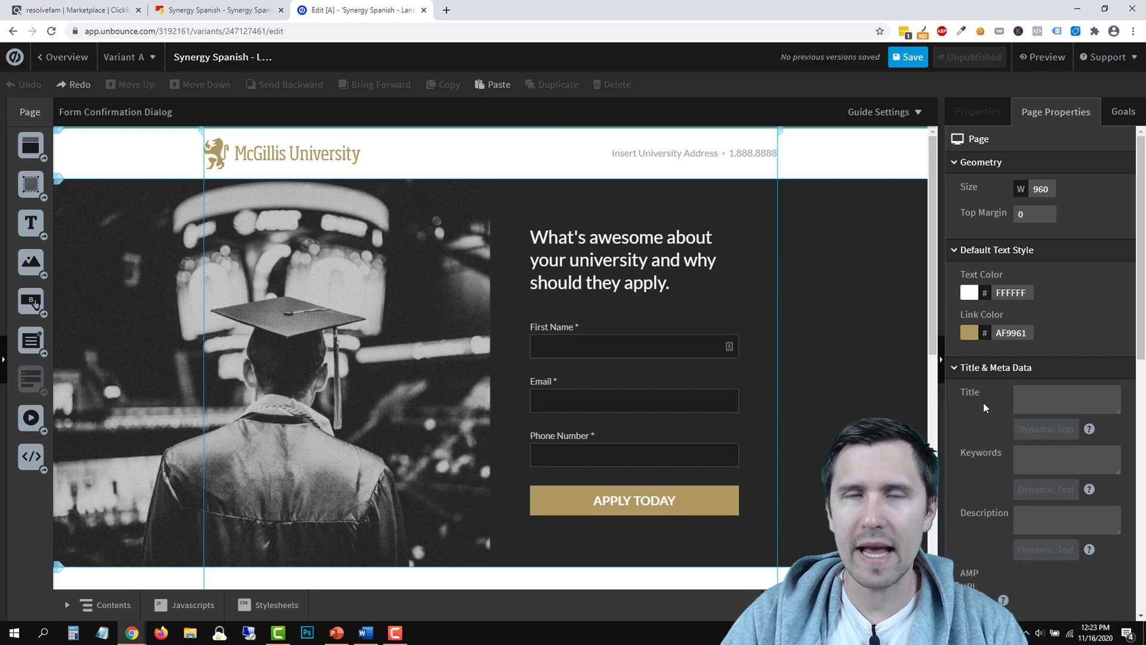
# Delete the McGillis University logo and put a new placeholder text box in the header
pyautogui.click(533, 260)
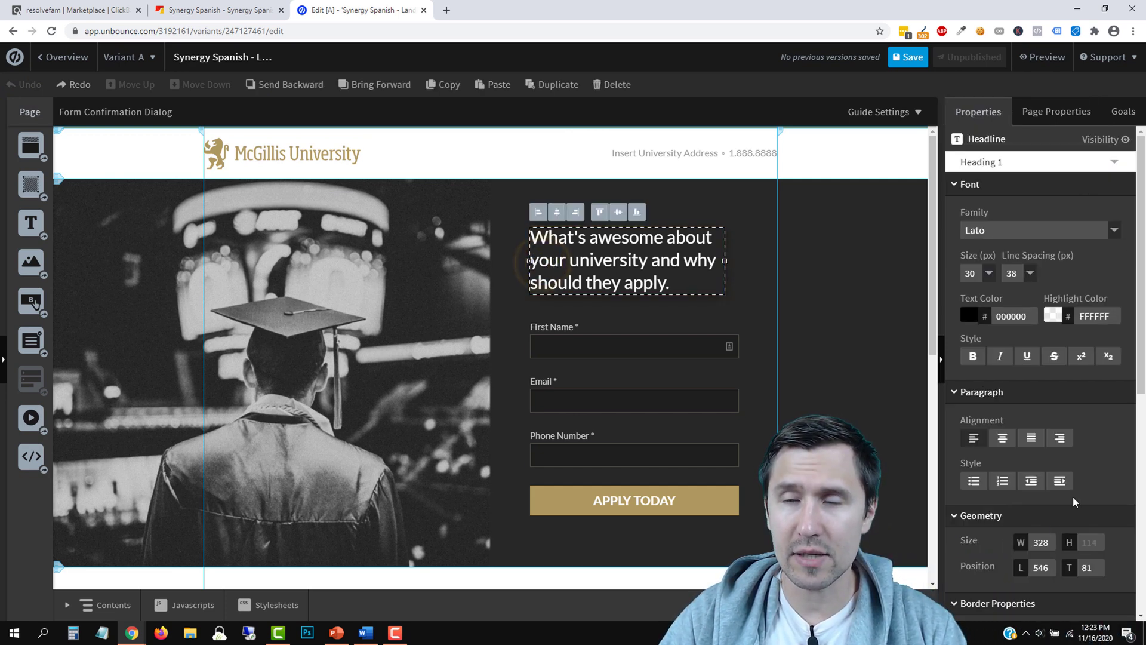
pyautogui.click(265, 163)
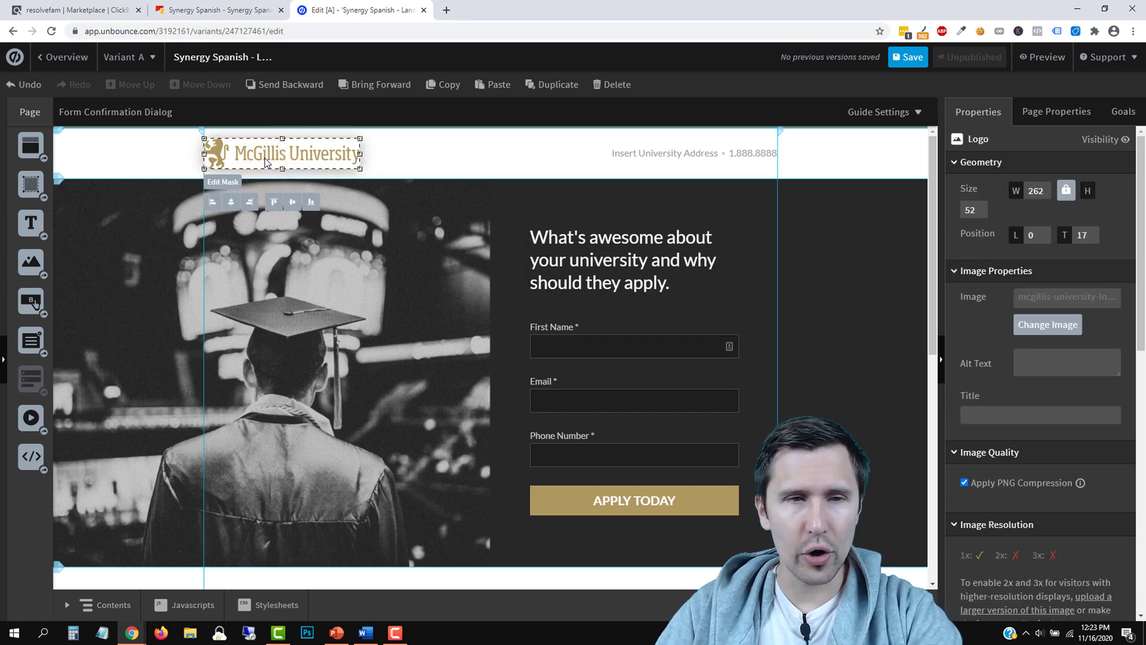
pyautogui.press('Delete')
pyautogui.moveTo(31, 222); pyautogui.dragTo(241, 160)
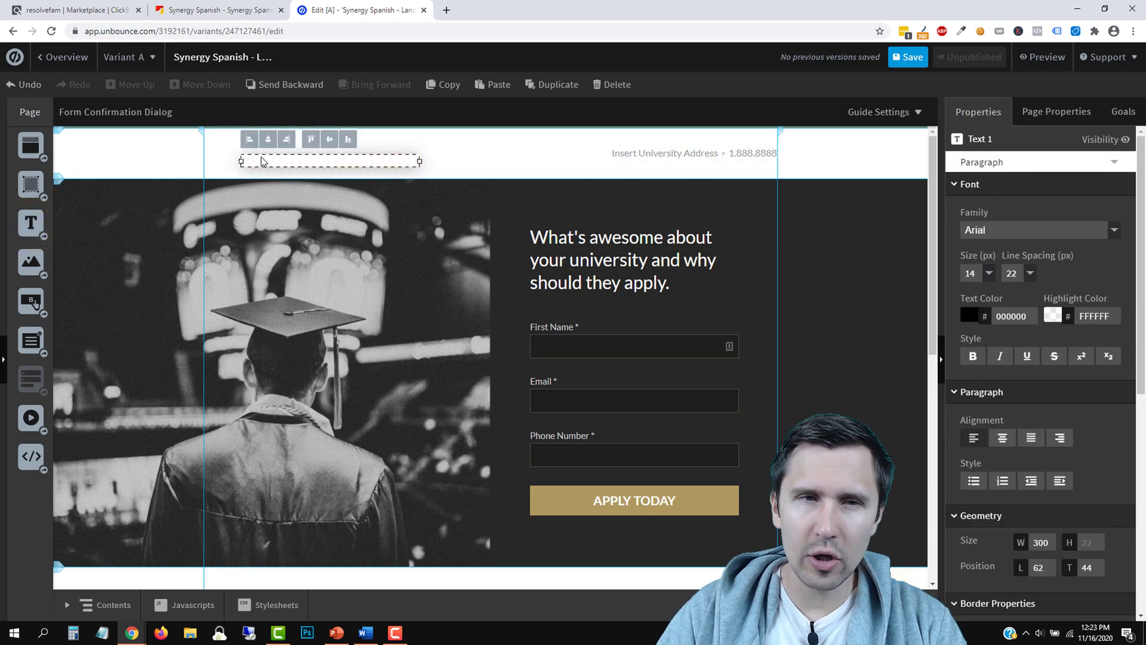
pyautogui.doubleClick(262, 160)
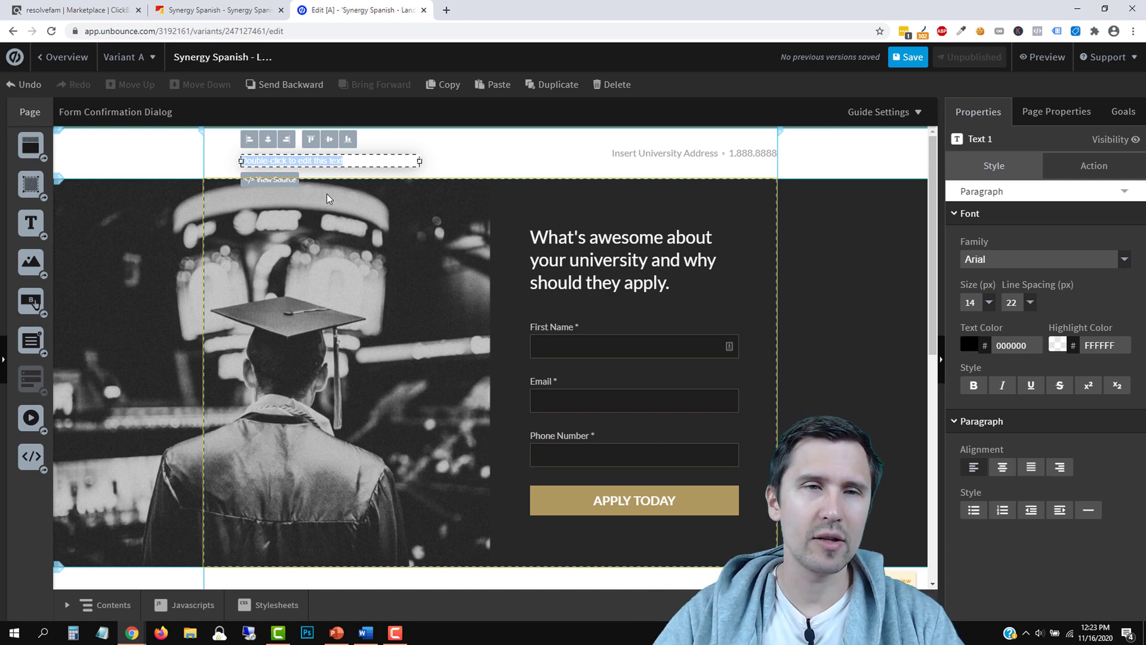
pyautogui.click(220, 11)
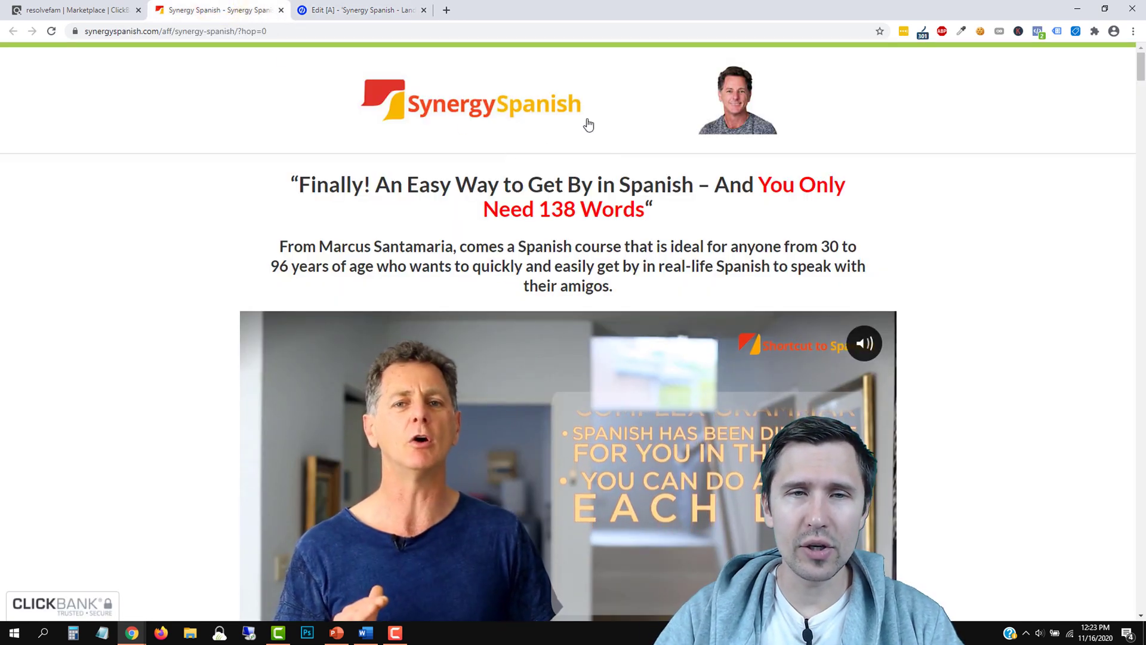
# Replace the header placeholder text with the pasted words 'Learn Spanish Now'
pyautogui.click(344, 6)
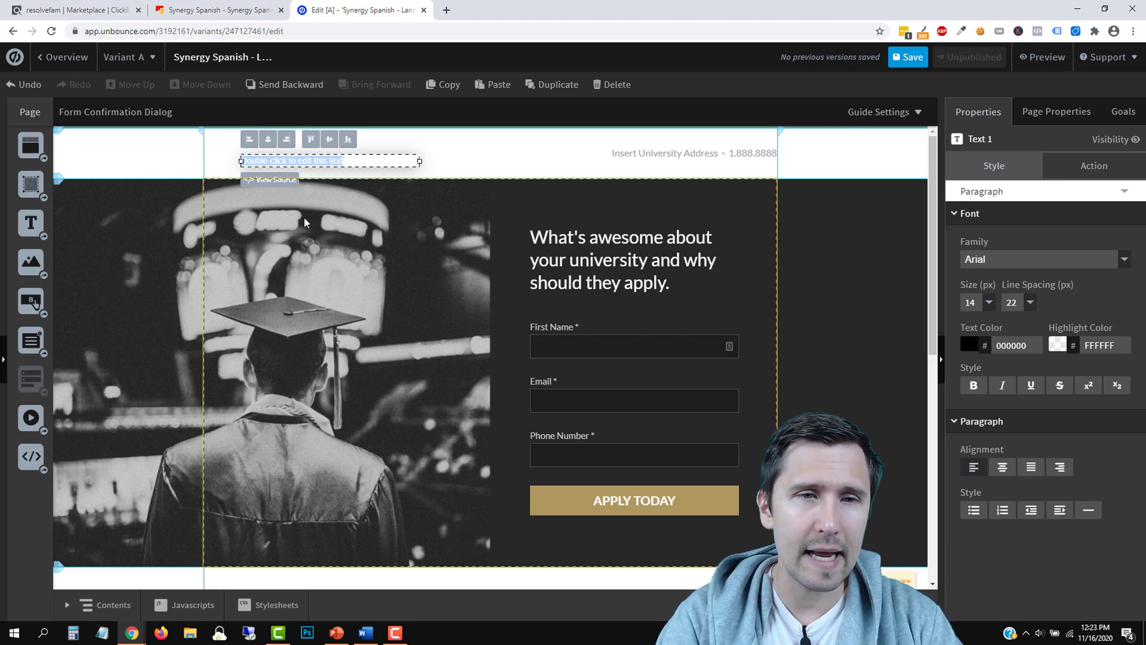
pyautogui.press('BackSpace')
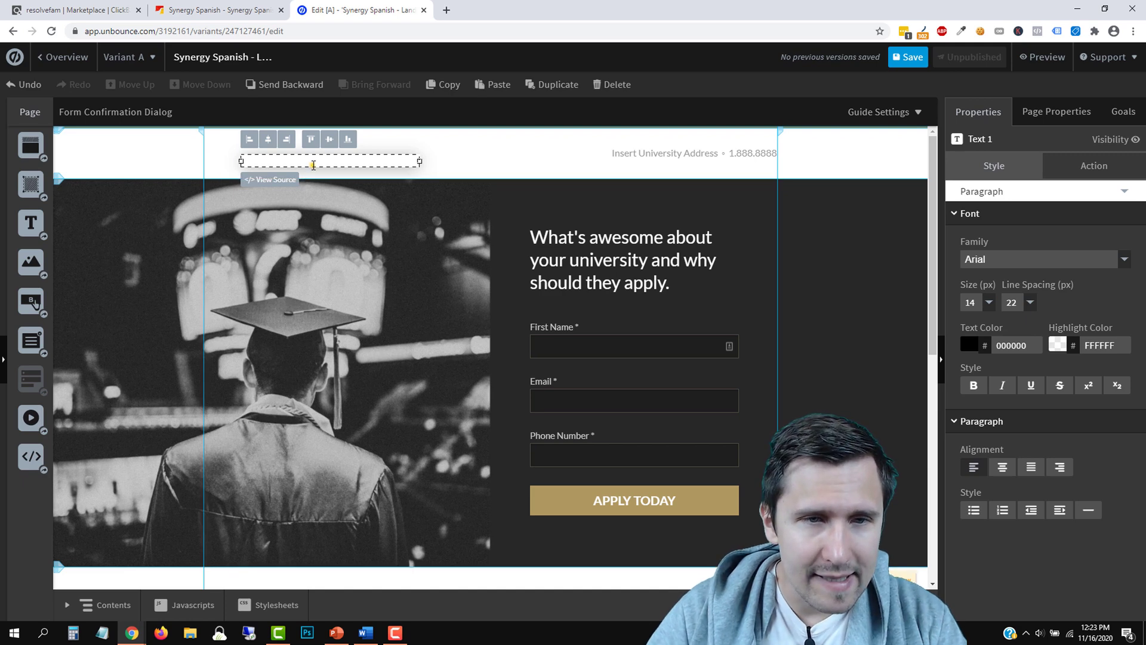
pyautogui.write('Learn Spanish Now')
pyautogui.tripleClick(312, 161)
pyautogui.click(969, 345)
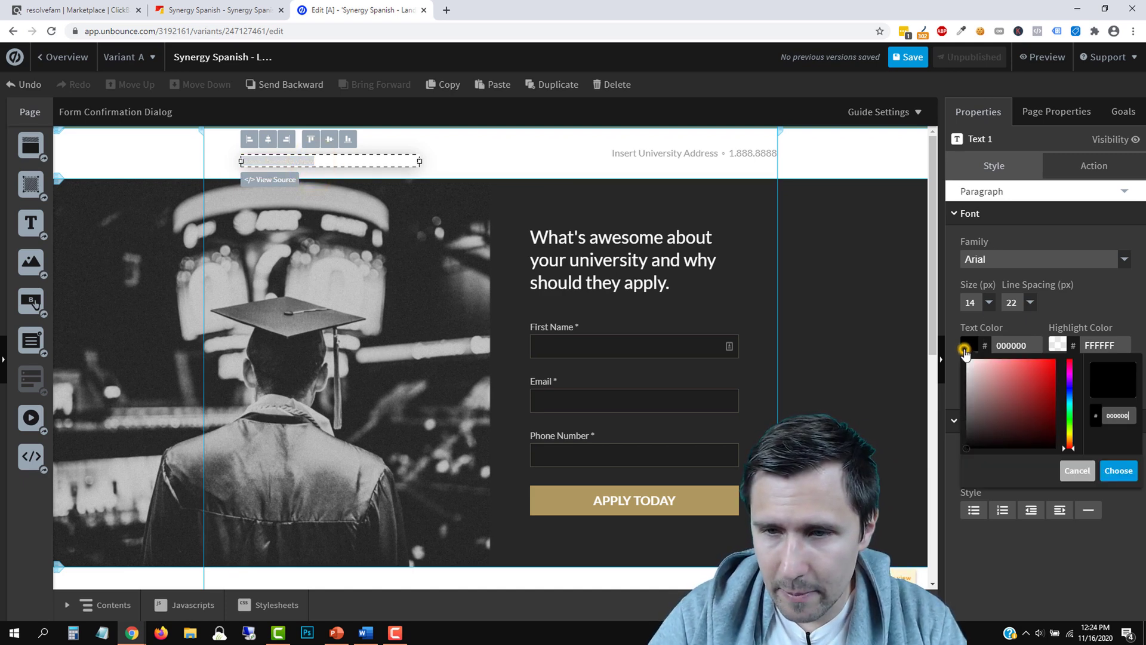
pyautogui.click(1002, 386)
# Make 'Learn Spanish Now' 26 px and italic, and narrow its text box
pyautogui.click(455, 225)
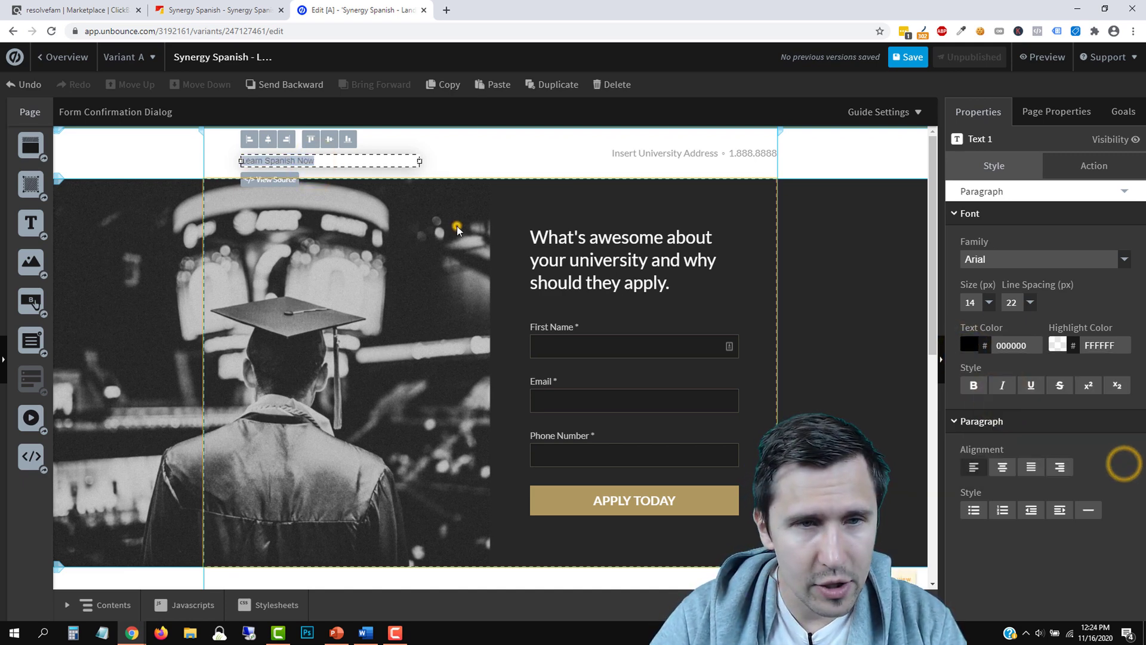
pyautogui.tripleClick(284, 160)
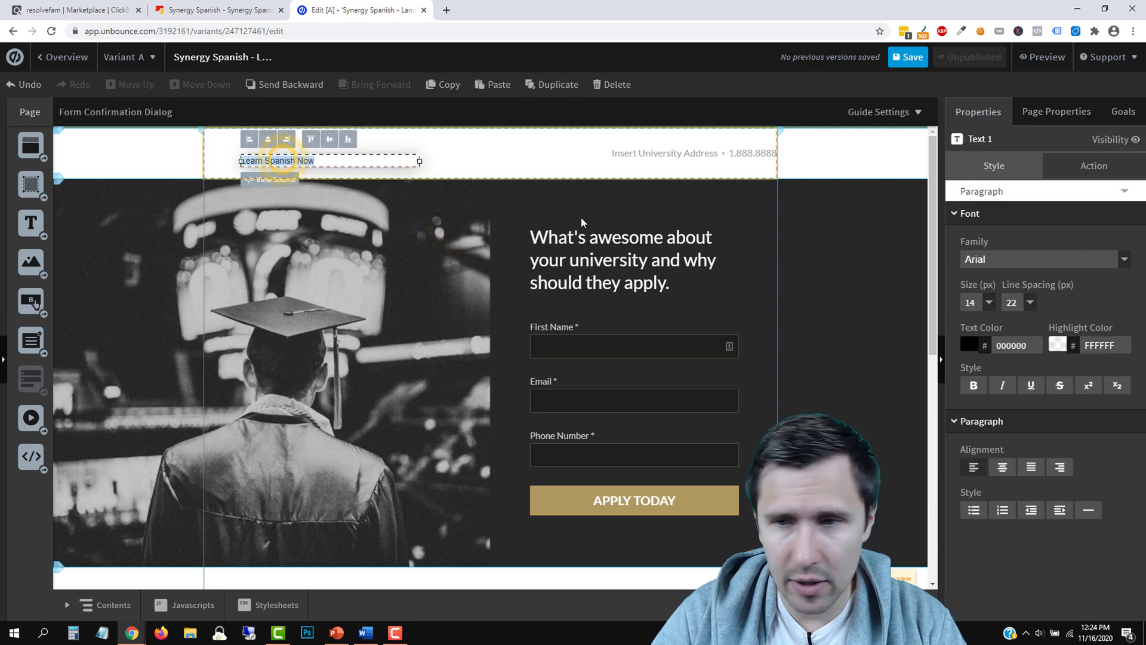
pyautogui.click(989, 302)
pyautogui.click(972, 407)
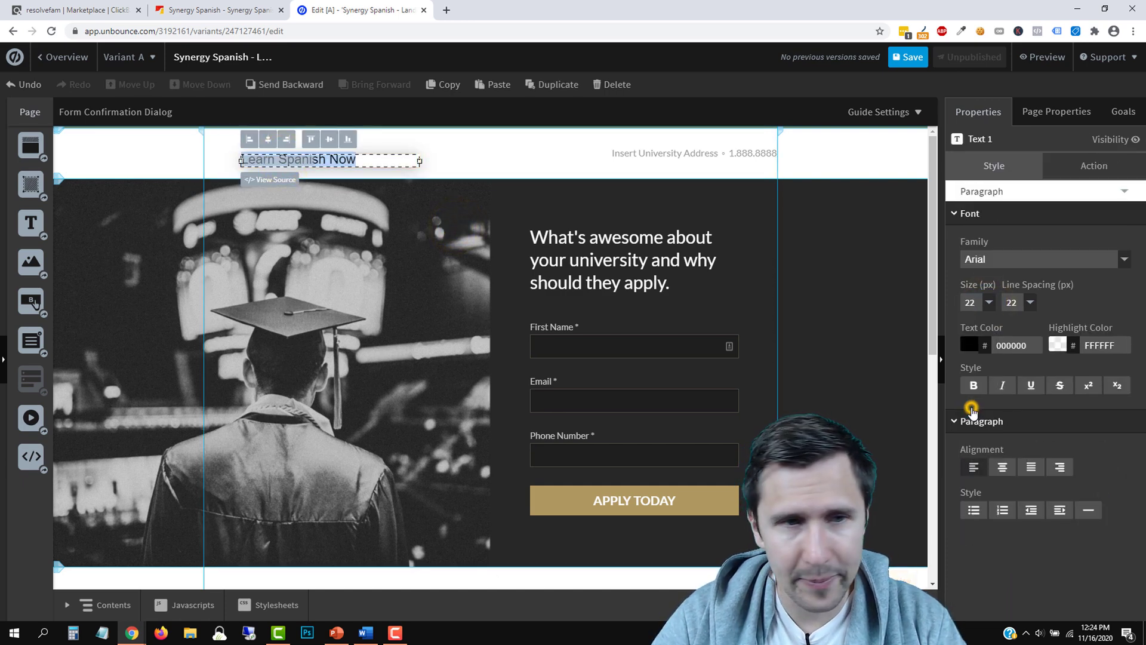
pyautogui.click(991, 303)
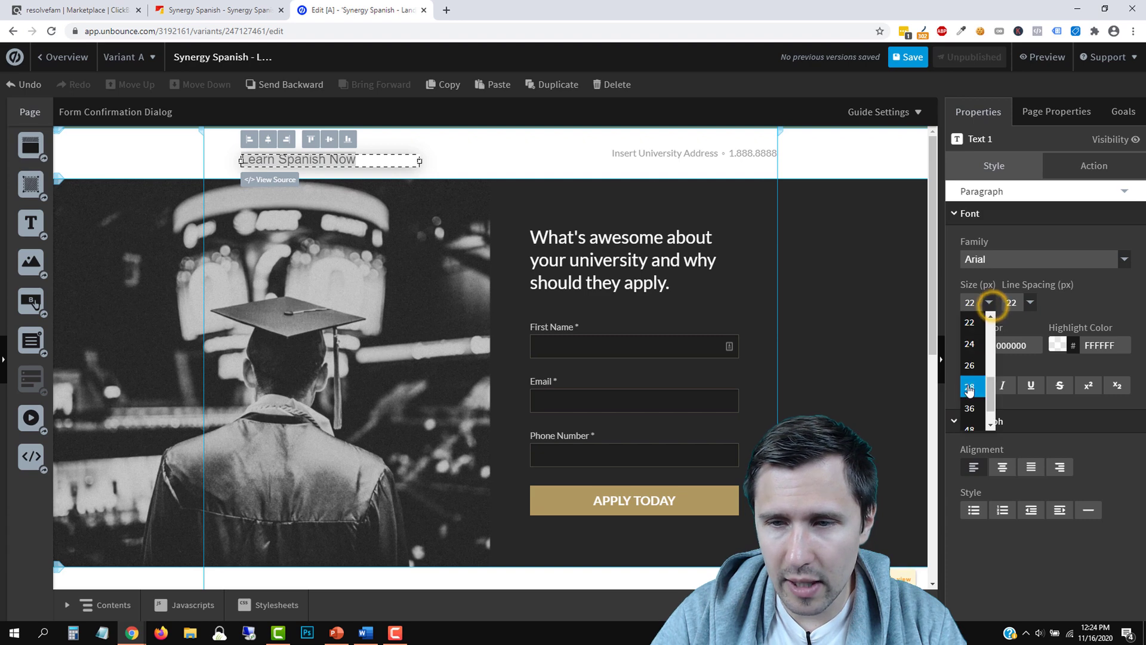
pyautogui.click(970, 367)
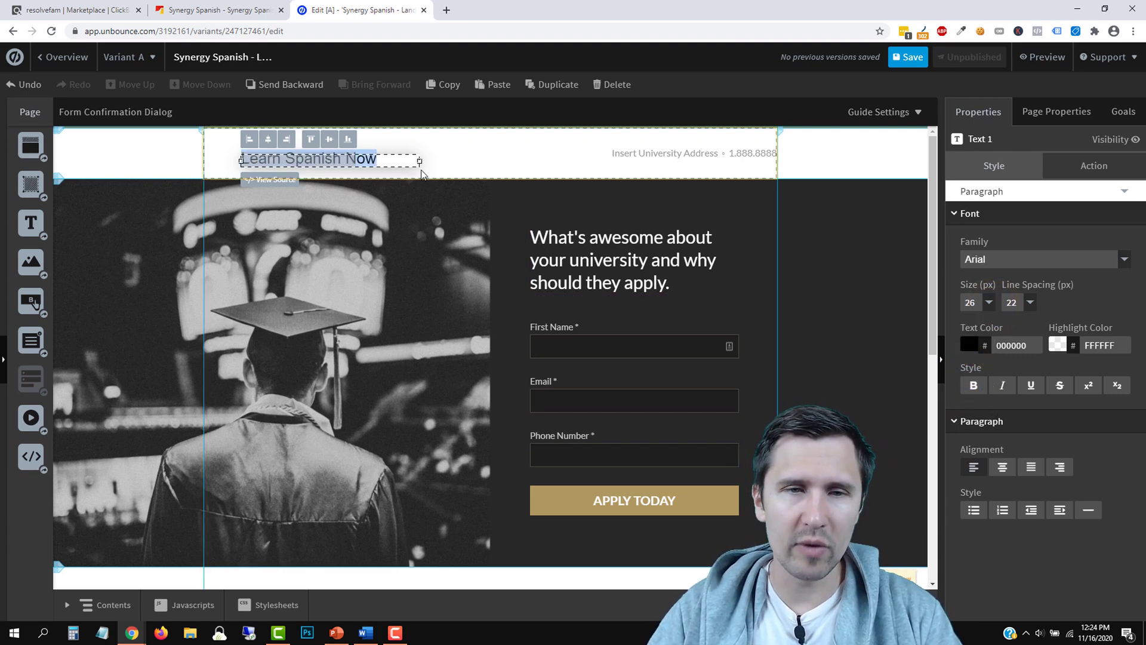
pyautogui.moveTo(396, 167); pyautogui.dragTo(379, 173)
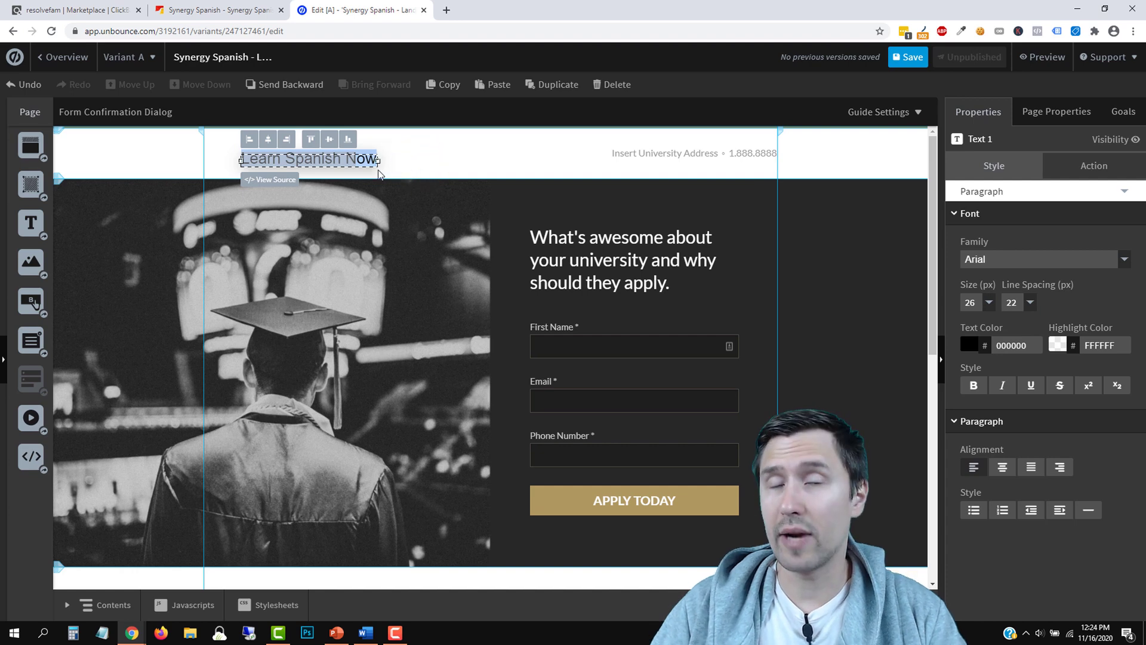
pyautogui.tripleClick(329, 160)
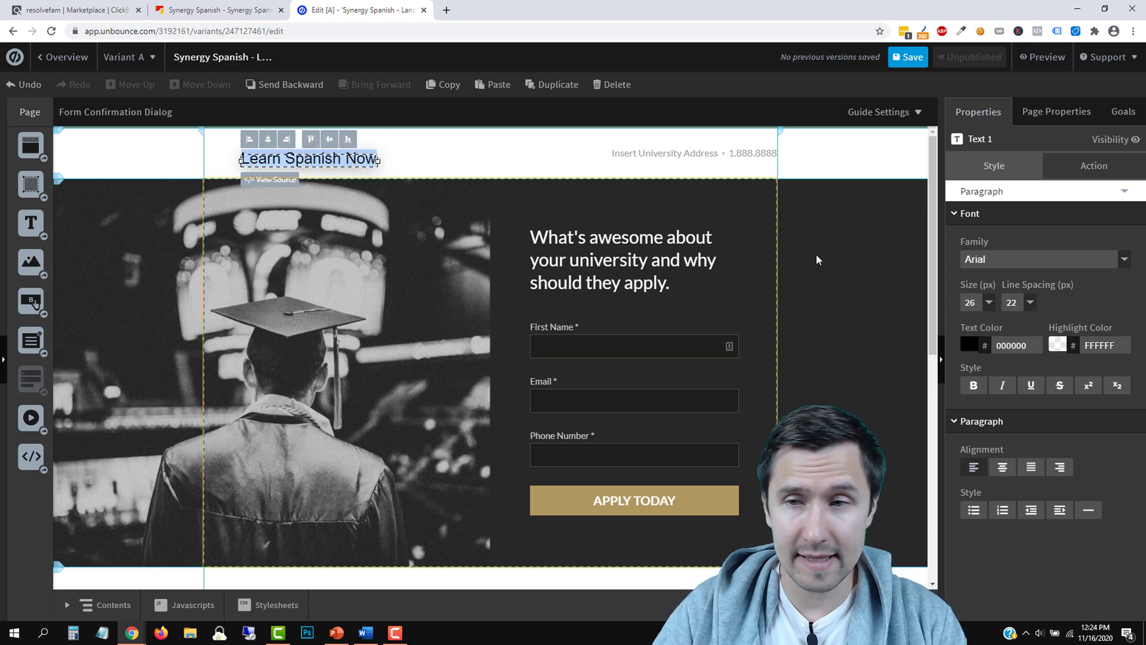
pyautogui.click(443, 171)
# Position the 'Learn Spanish Now' box at the header's left, vertically centred and nudged slightly down
pyautogui.moveTo(323, 159); pyautogui.dragTo(300, 153)
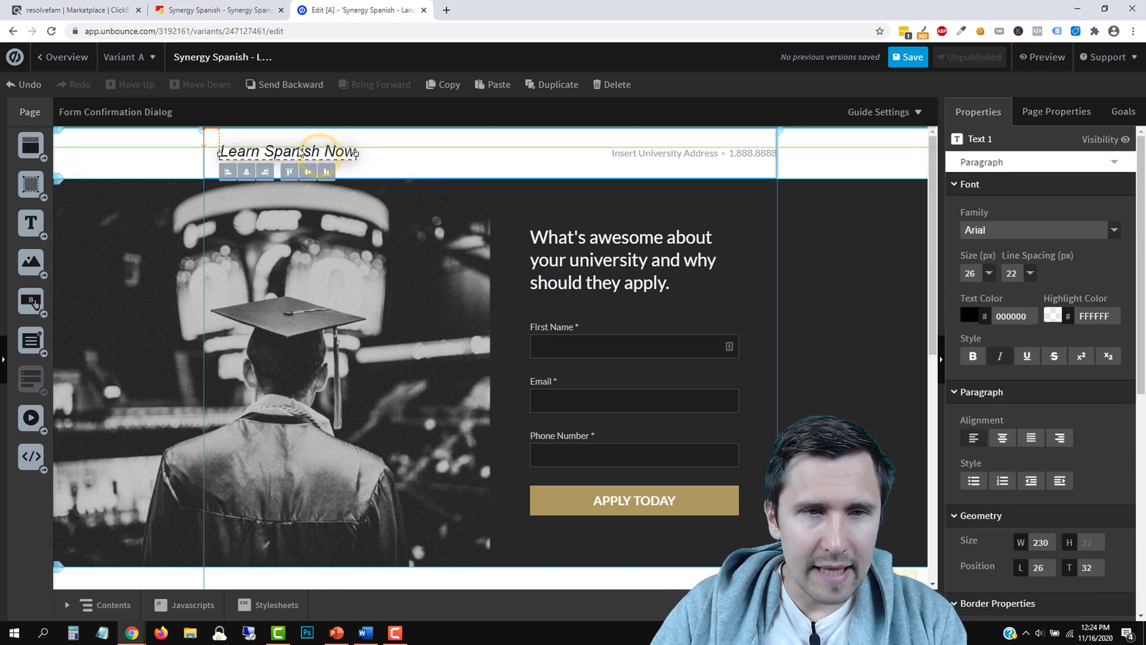
pyautogui.click(246, 172)
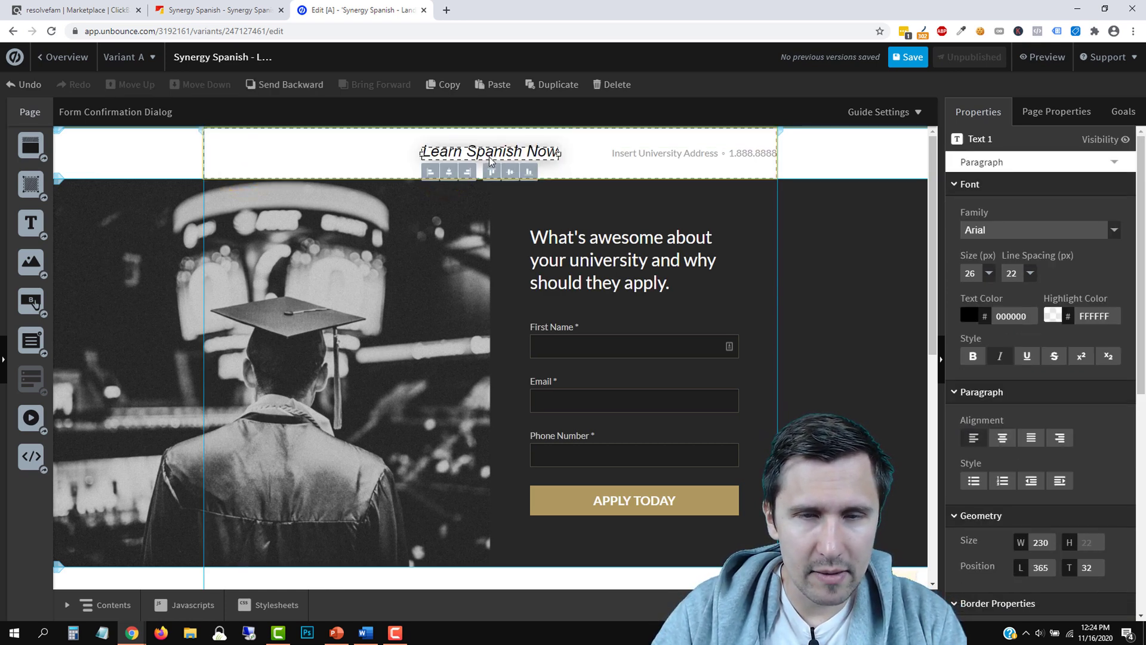
pyautogui.moveTo(482, 155); pyautogui.dragTo(279, 157)
pyautogui.click(287, 158)
pyautogui.click(303, 166)
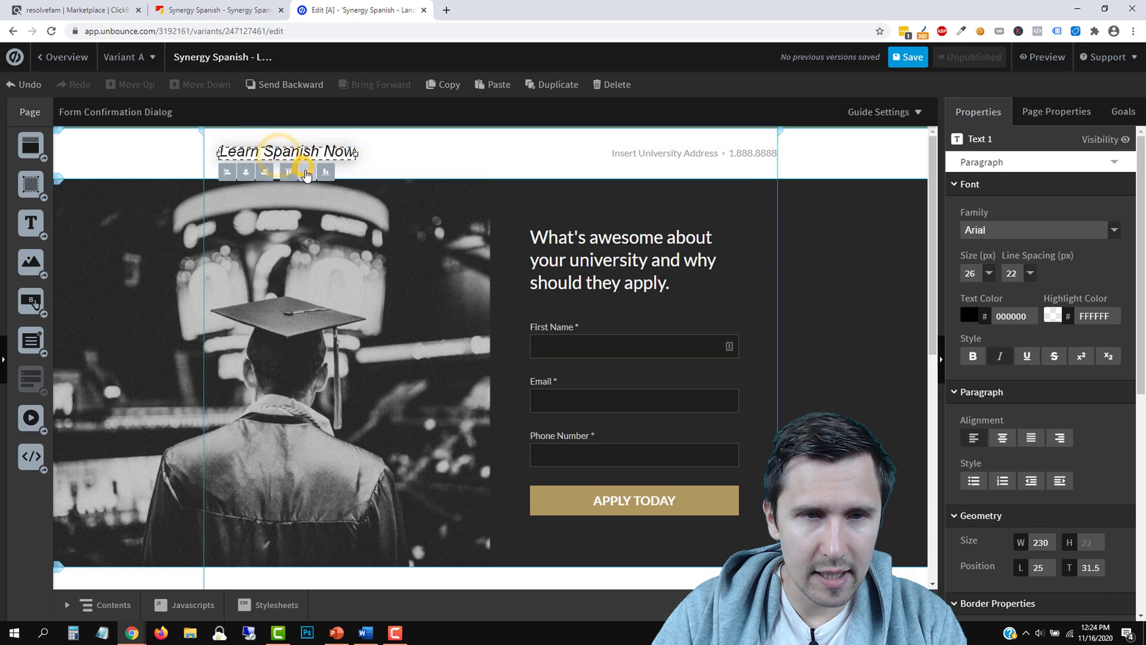
pyautogui.click(329, 264)
pyautogui.click(307, 150)
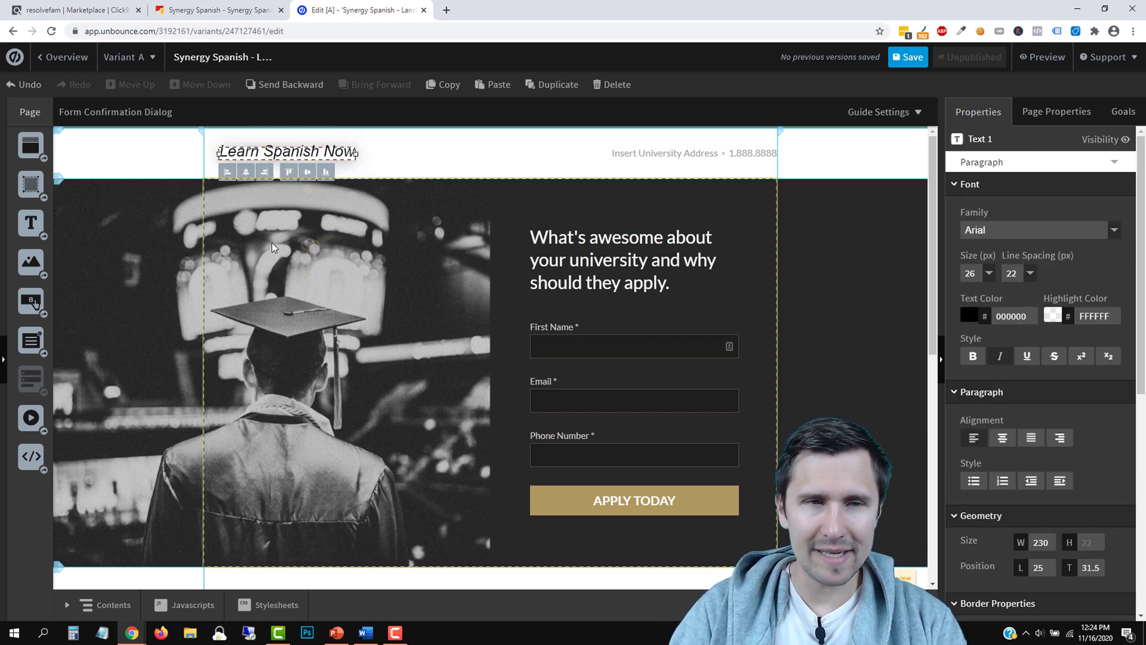
pyautogui.press('Down')
pyautogui.press('Down')
pyautogui.click(320, 243)
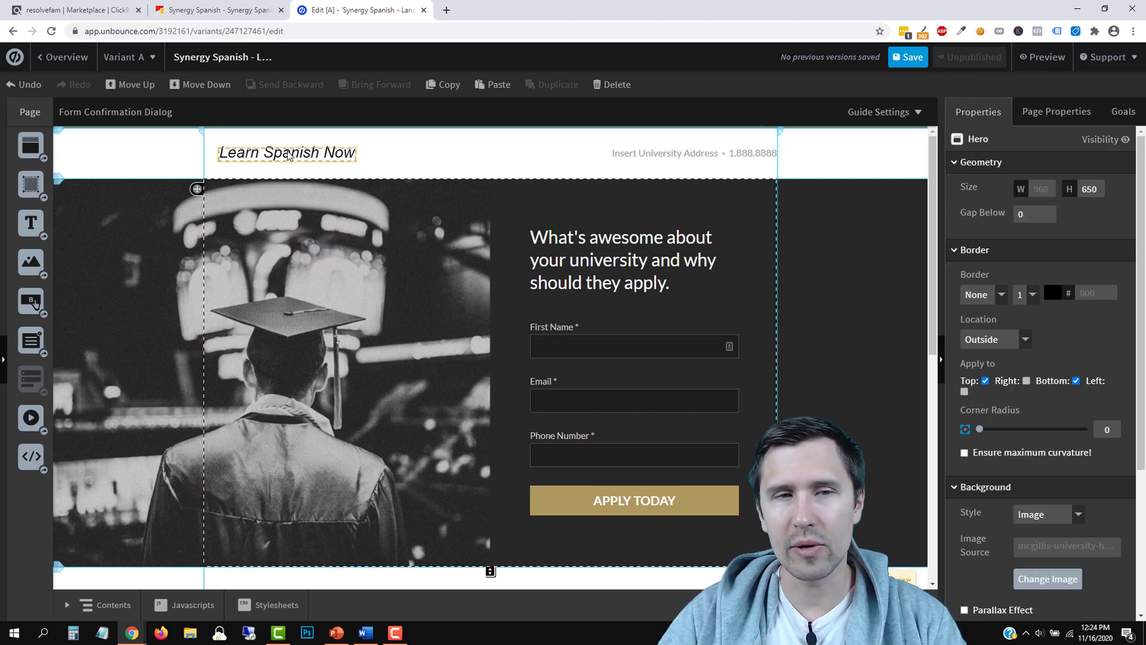
# Delete the address and phone text from the header
pyautogui.click(663, 157)
pyautogui.press('Delete')
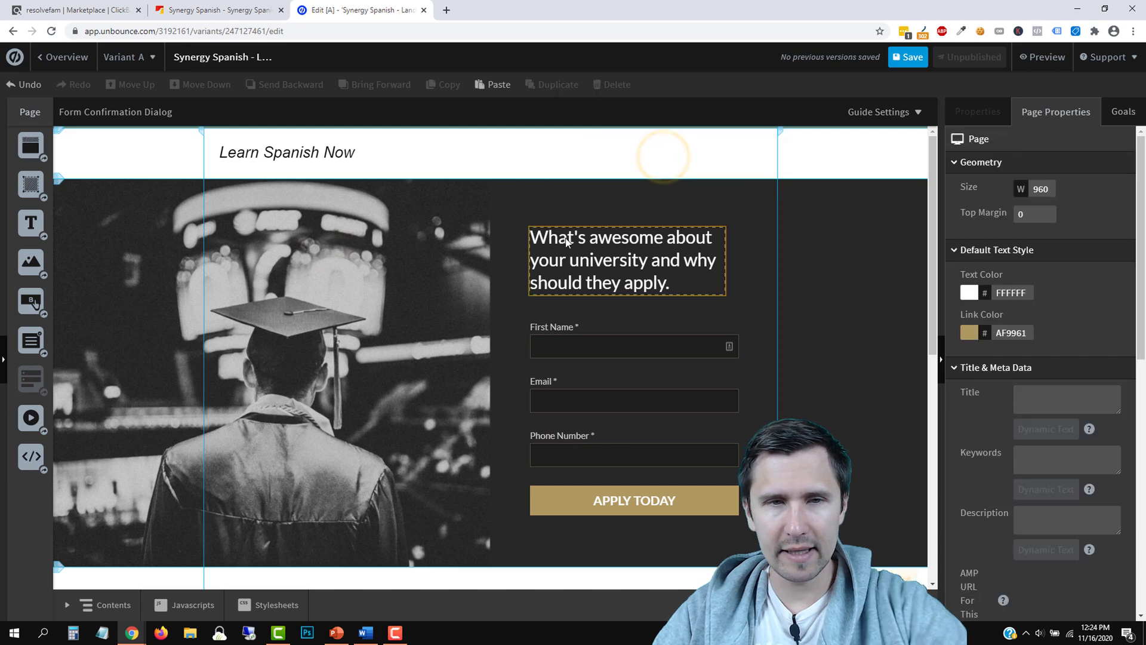
pyautogui.click(728, 202)
pyautogui.click(267, 10)
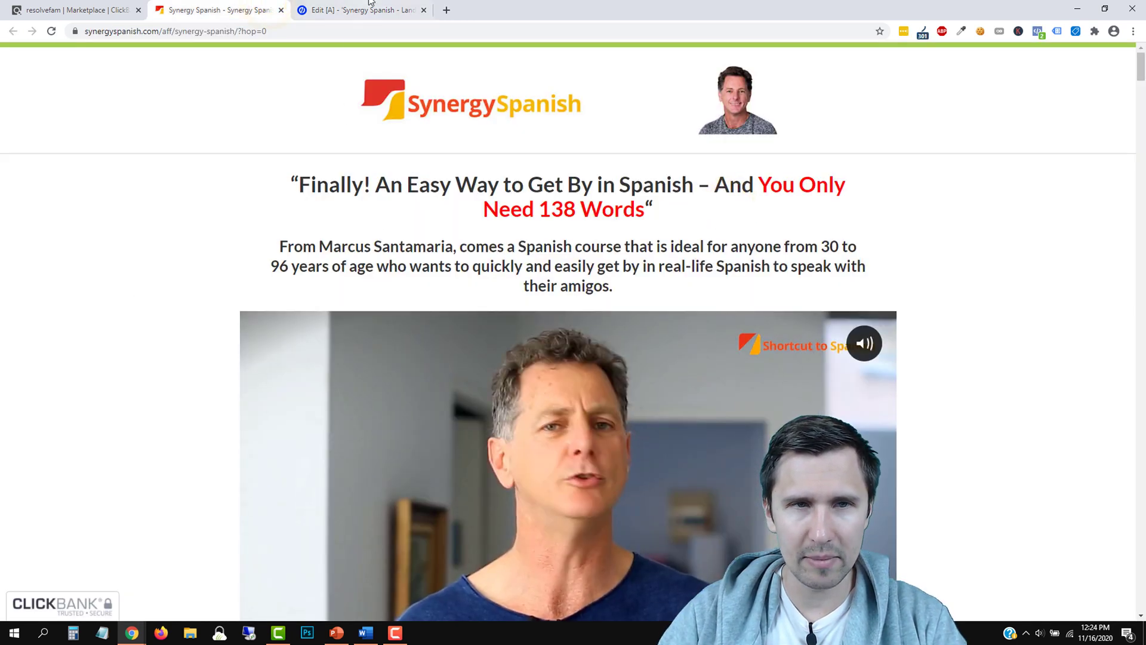
pyautogui.click(365, 9)
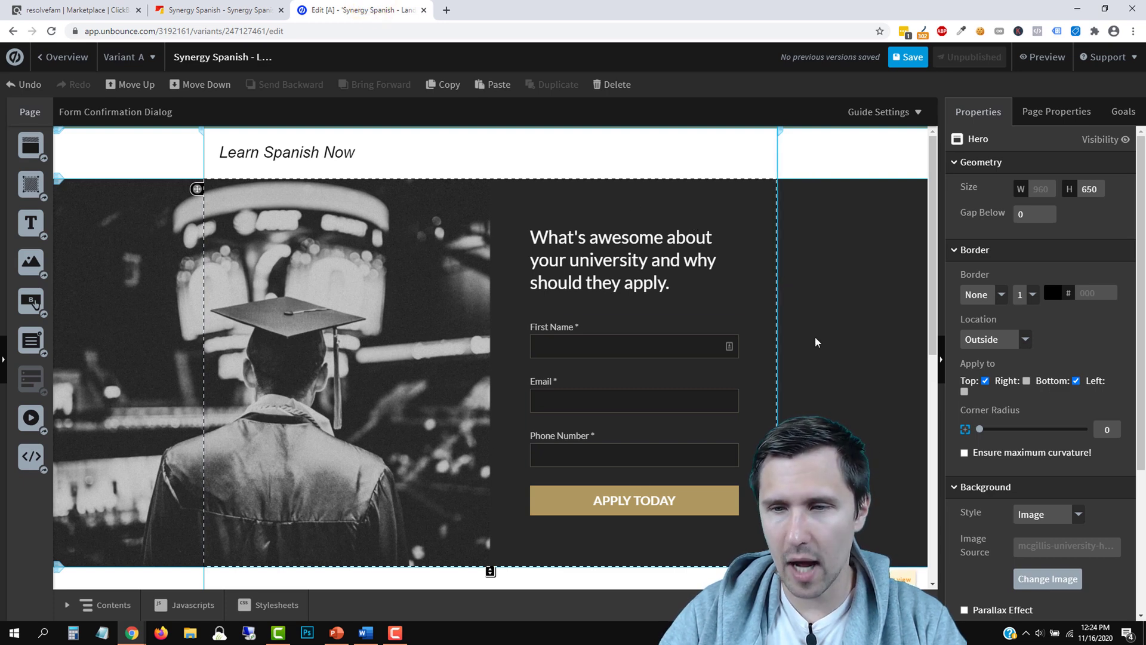
# Replace the hero's graduate photo background with solid white FFFFFF
pyautogui.scroll(-1, 1039, 466)
pyautogui.click(1039, 454)
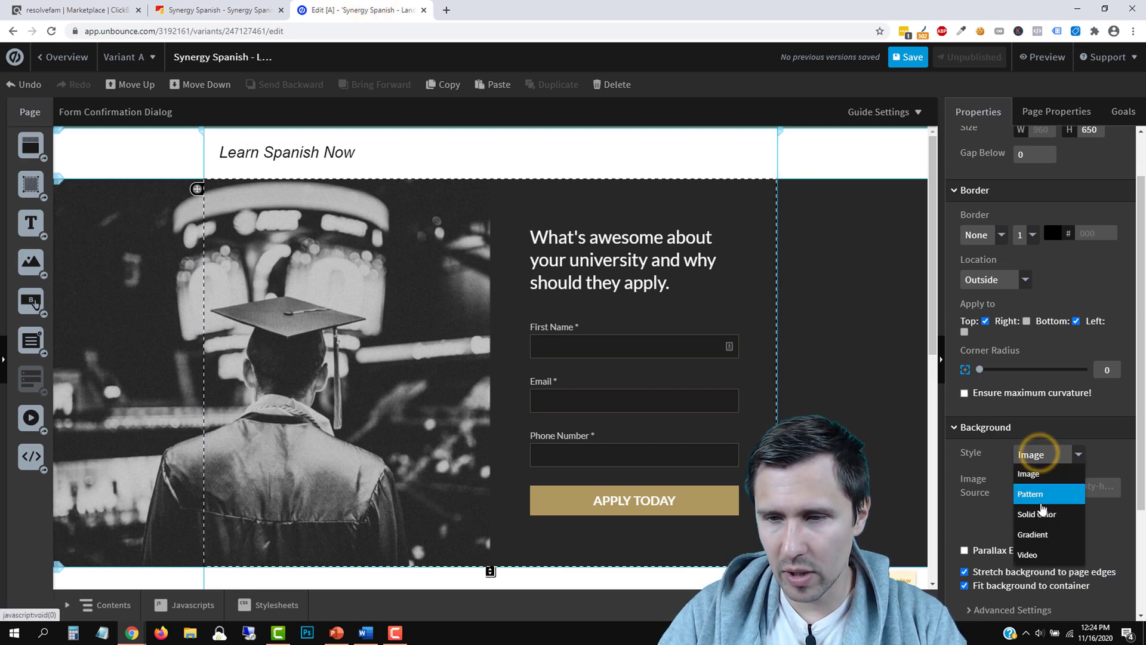
pyautogui.click(1041, 515)
pyautogui.click(1025, 481)
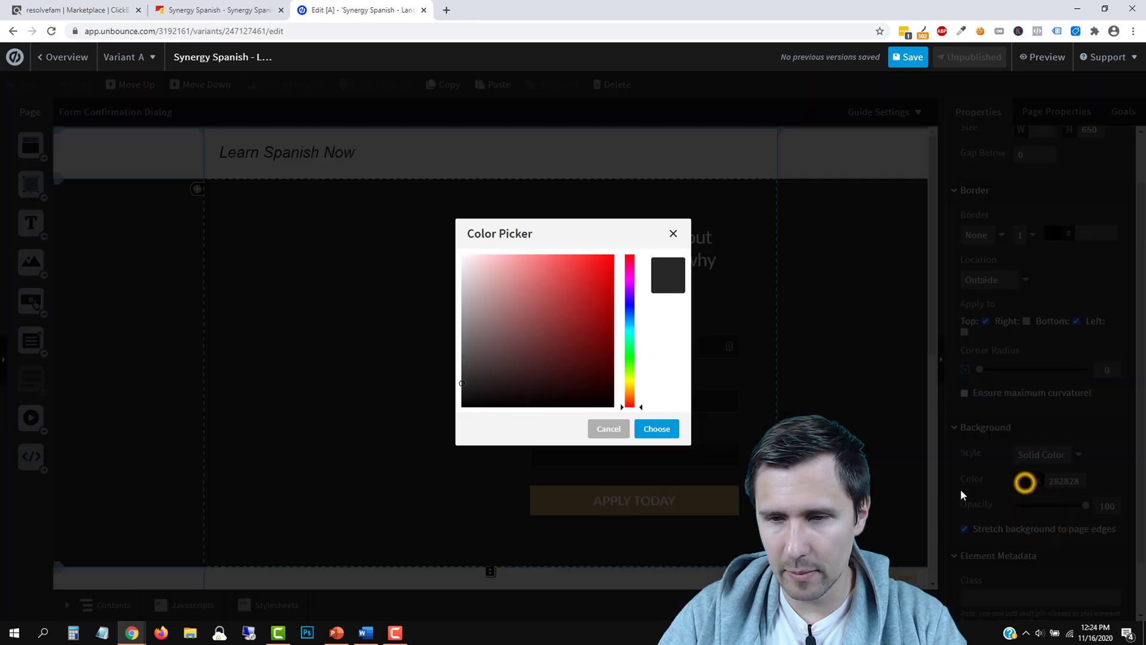
pyautogui.click(652, 427)
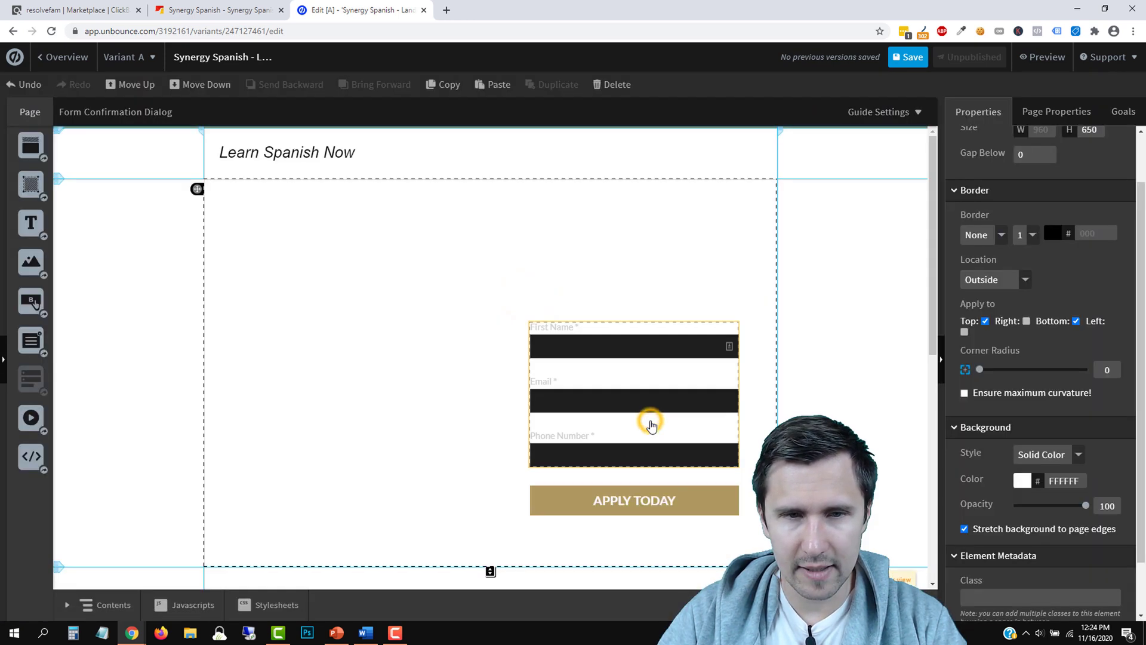
pyautogui.scroll(2, 1021, 442)
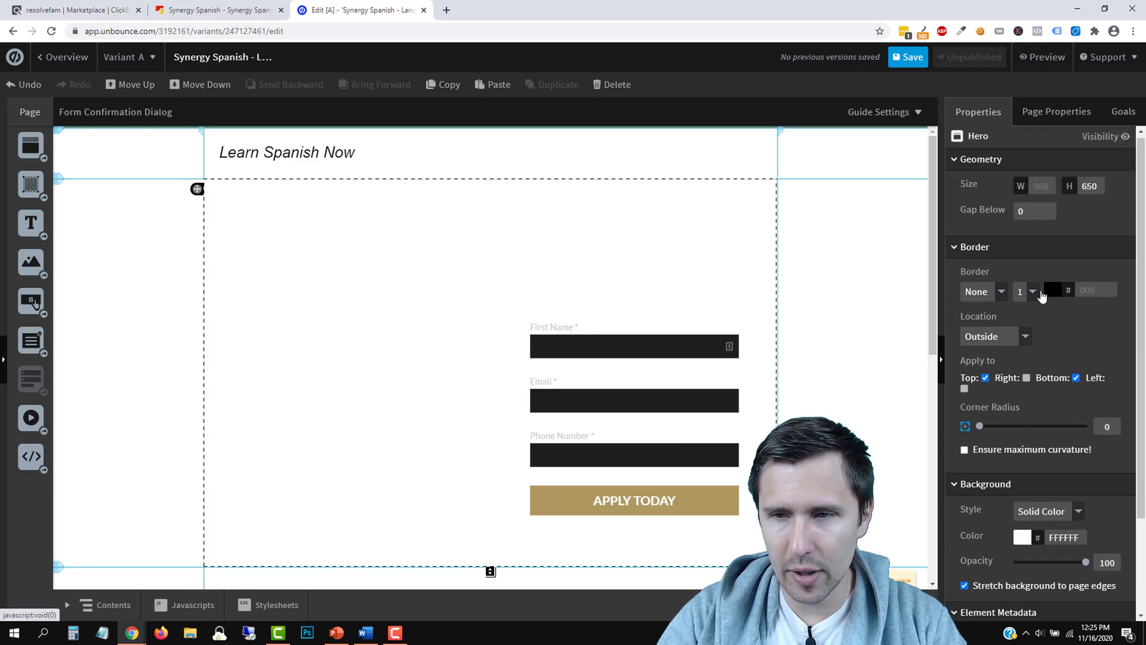
# Give the Hero section a solid border style
pyautogui.click(221, 10)
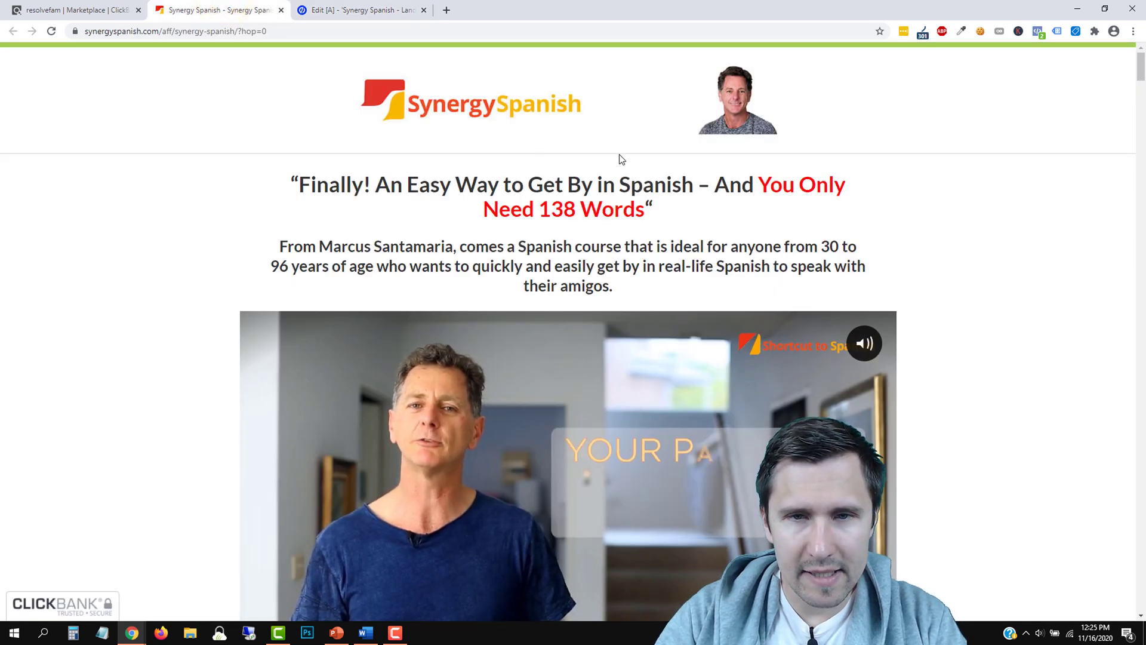
pyautogui.click(370, 9)
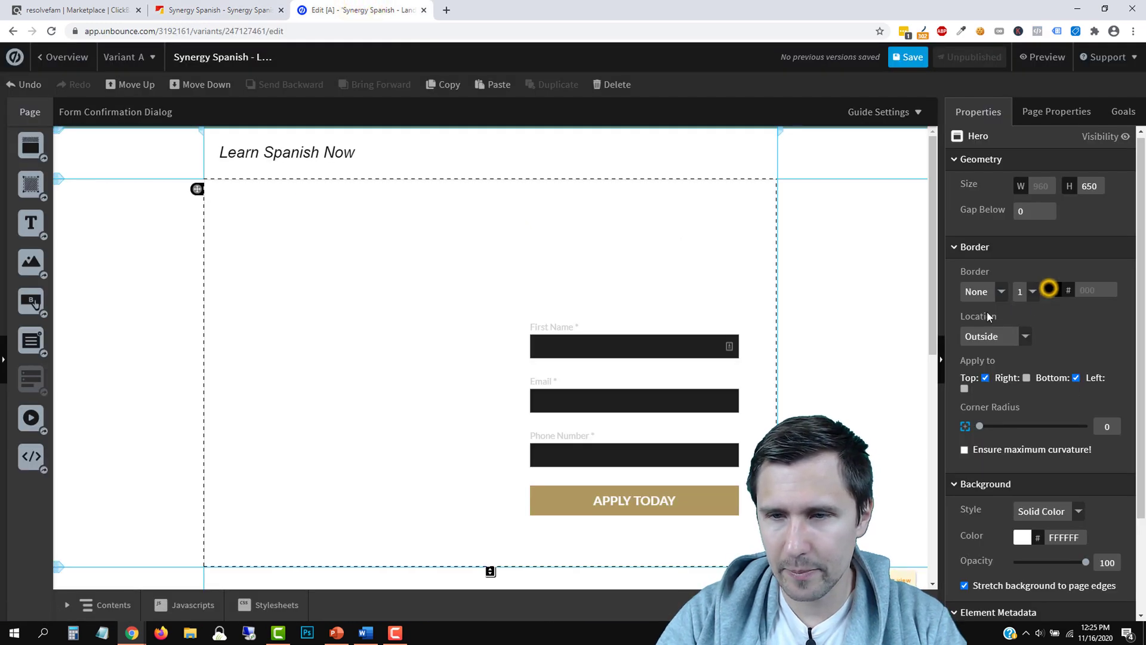
pyautogui.click(984, 292)
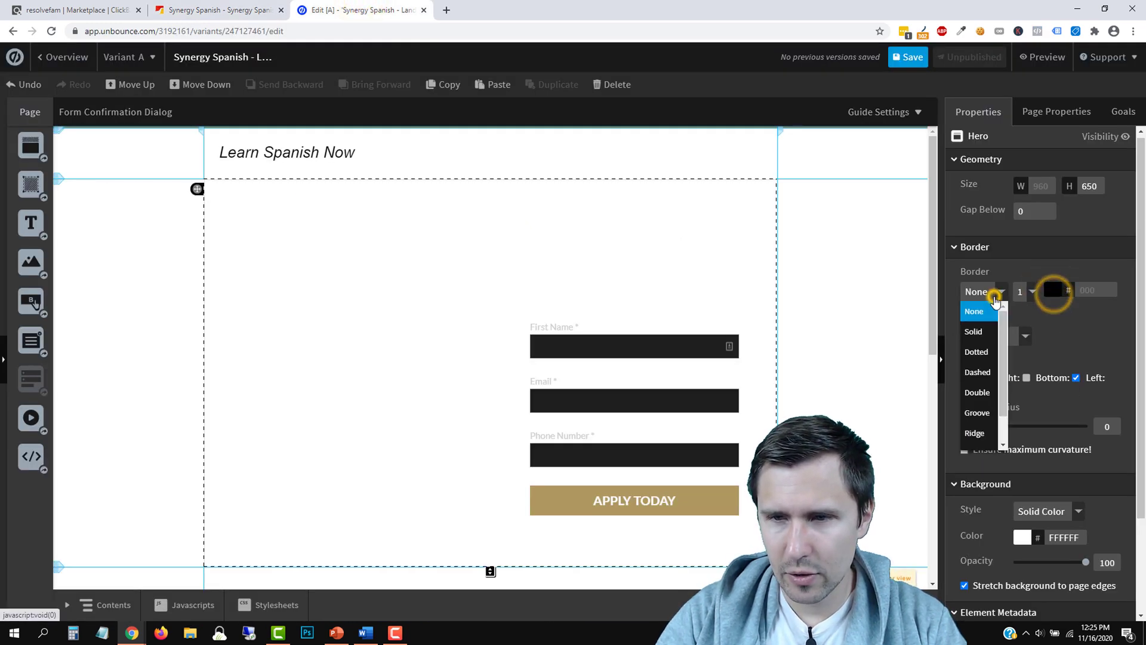
pyautogui.click(978, 332)
pyautogui.click(1054, 291)
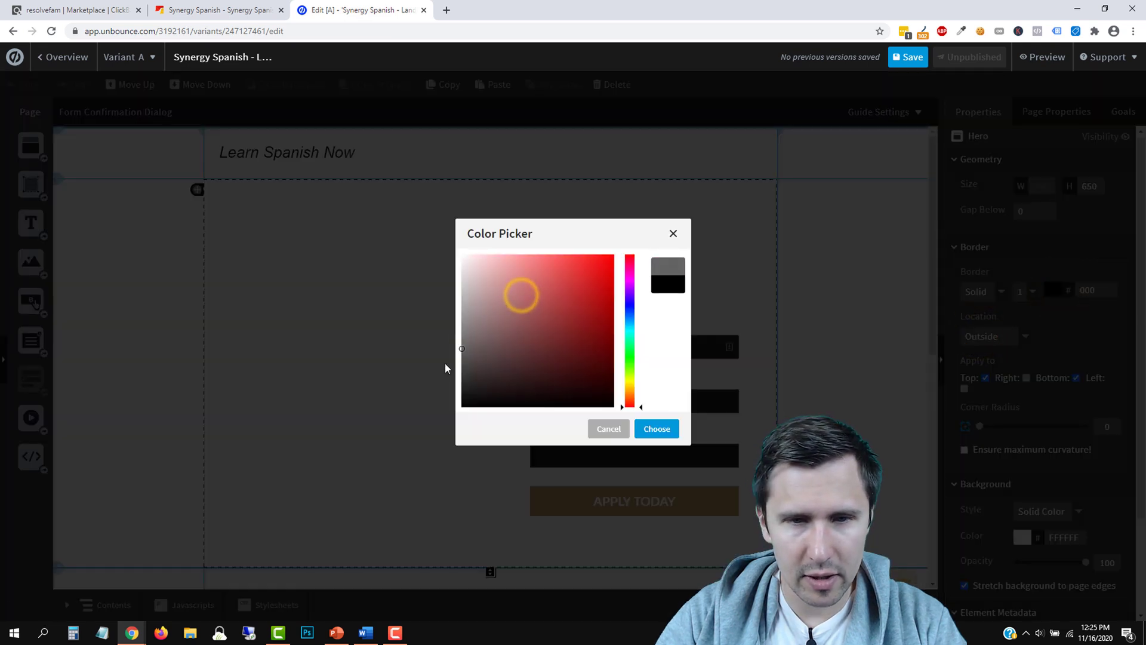
pyautogui.press('Escape')
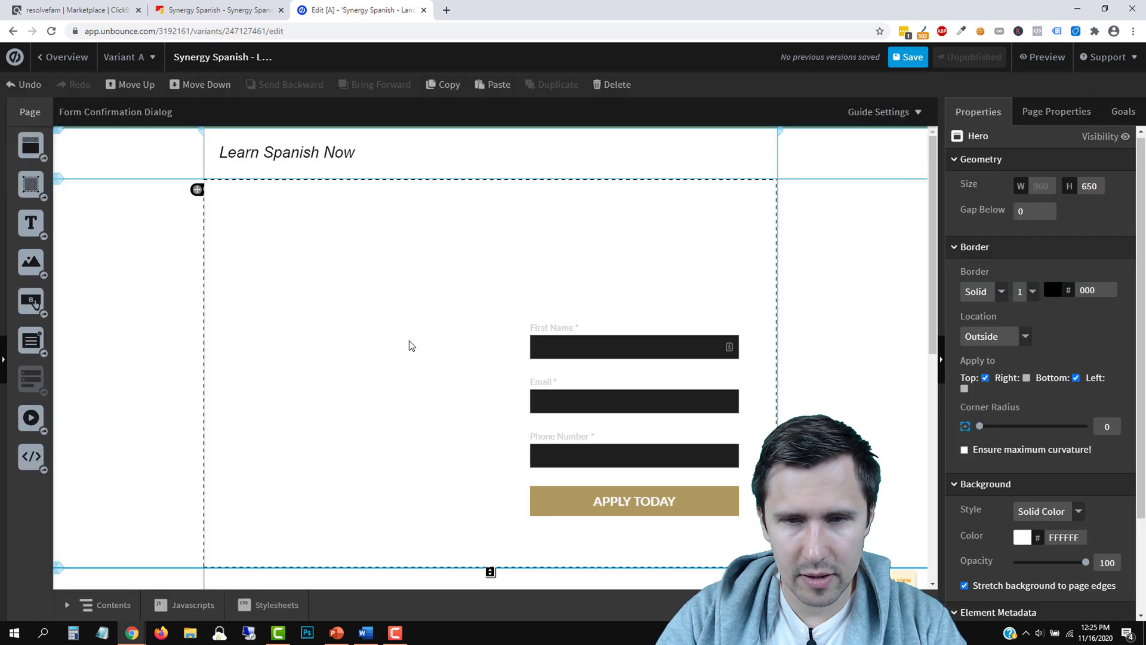
# Limit the Hero border to its top edge, dark grey 4B4B4B at 2 px width
pyautogui.click(724, 263)
pyautogui.click(759, 209)
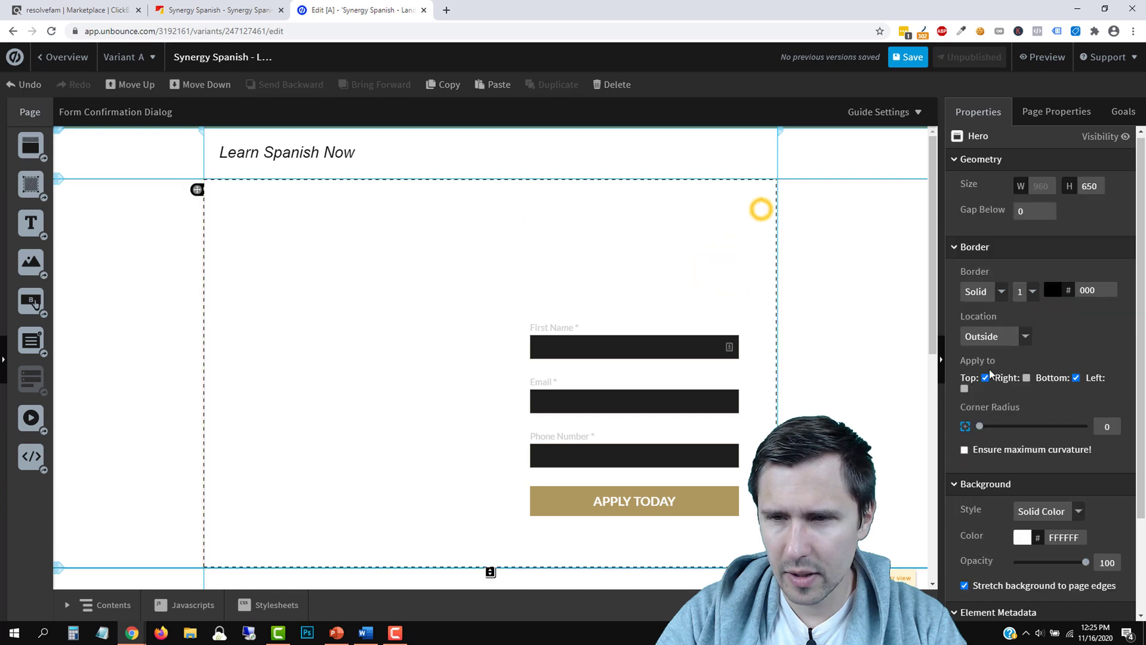
pyautogui.click(1076, 379)
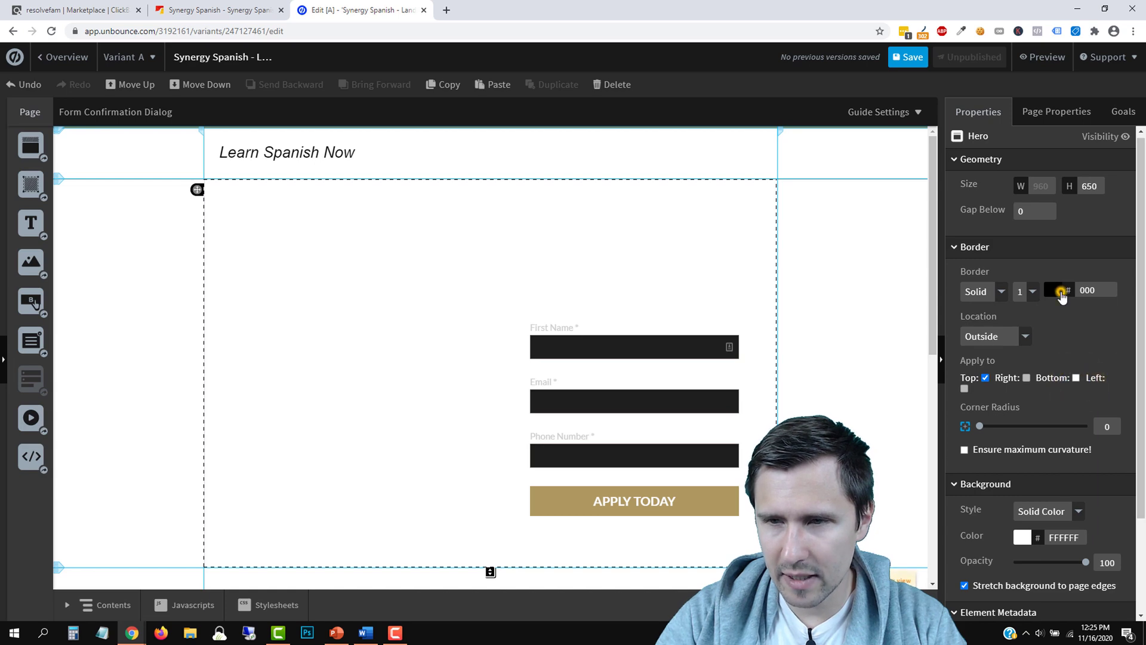
pyautogui.click(1059, 292)
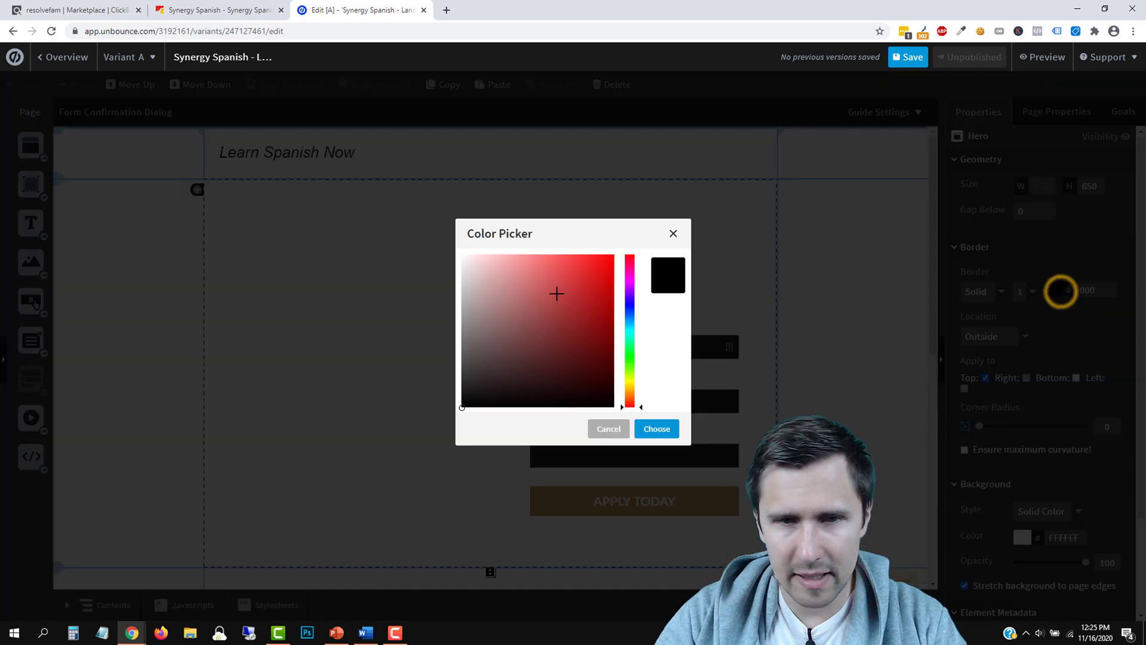
pyautogui.click(432, 370)
pyautogui.click(1051, 289)
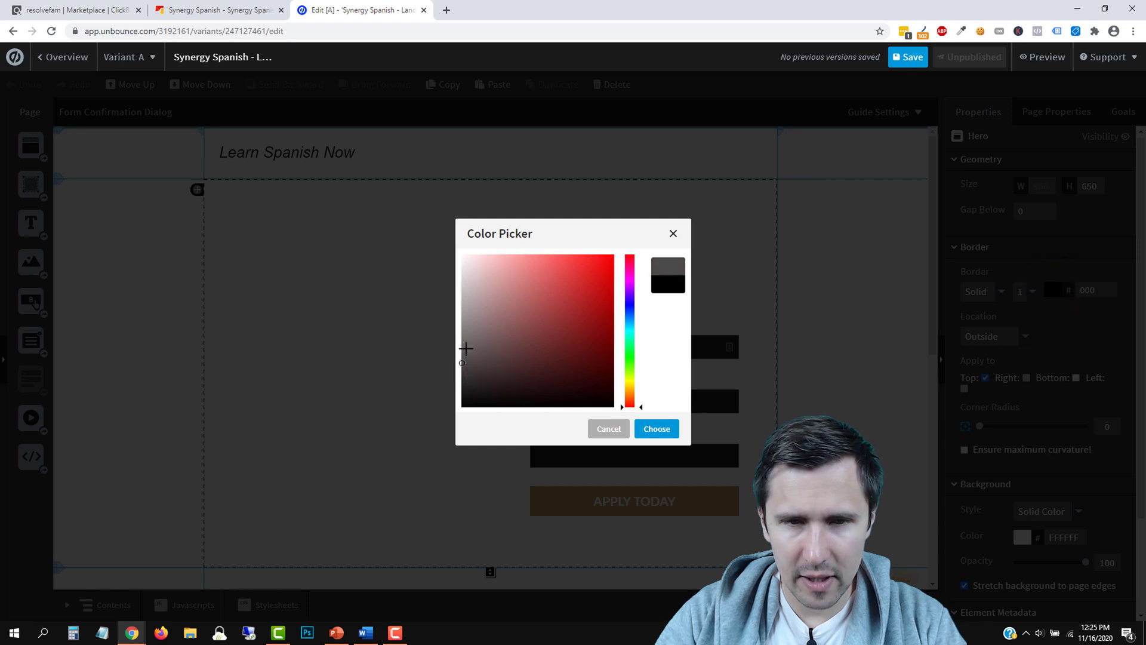
pyautogui.click(660, 433)
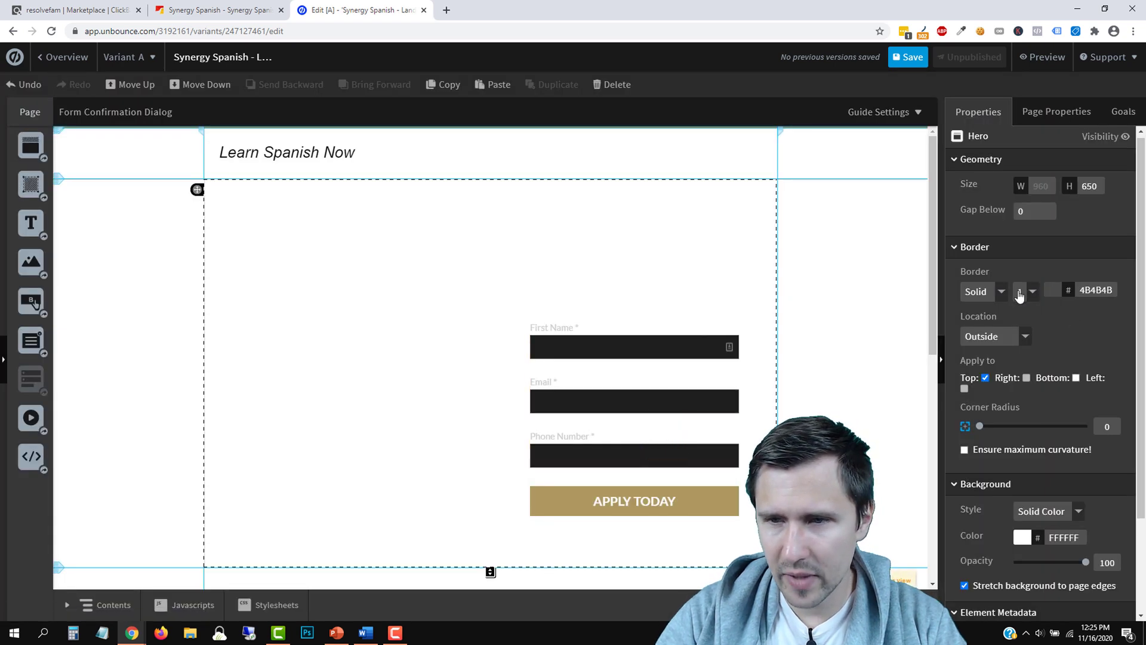
pyautogui.click(1019, 332)
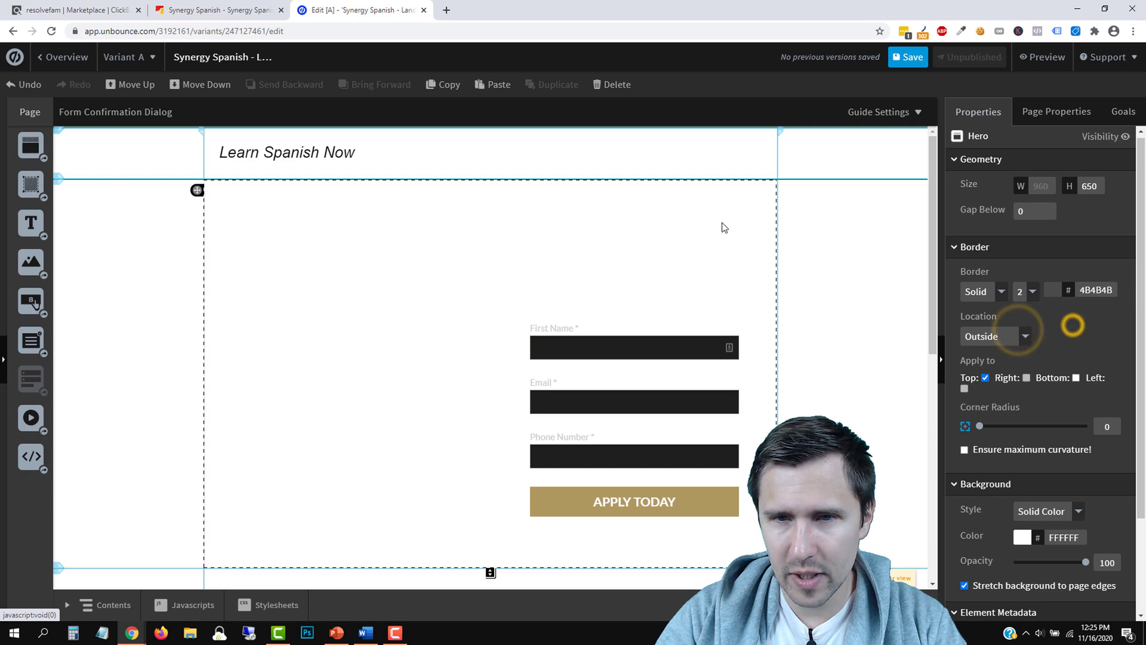
# Check the settings of the Brand, Hero, Benefits and Testimonial sections in turn
pyautogui.click(844, 179)
pyautogui.click(743, 162)
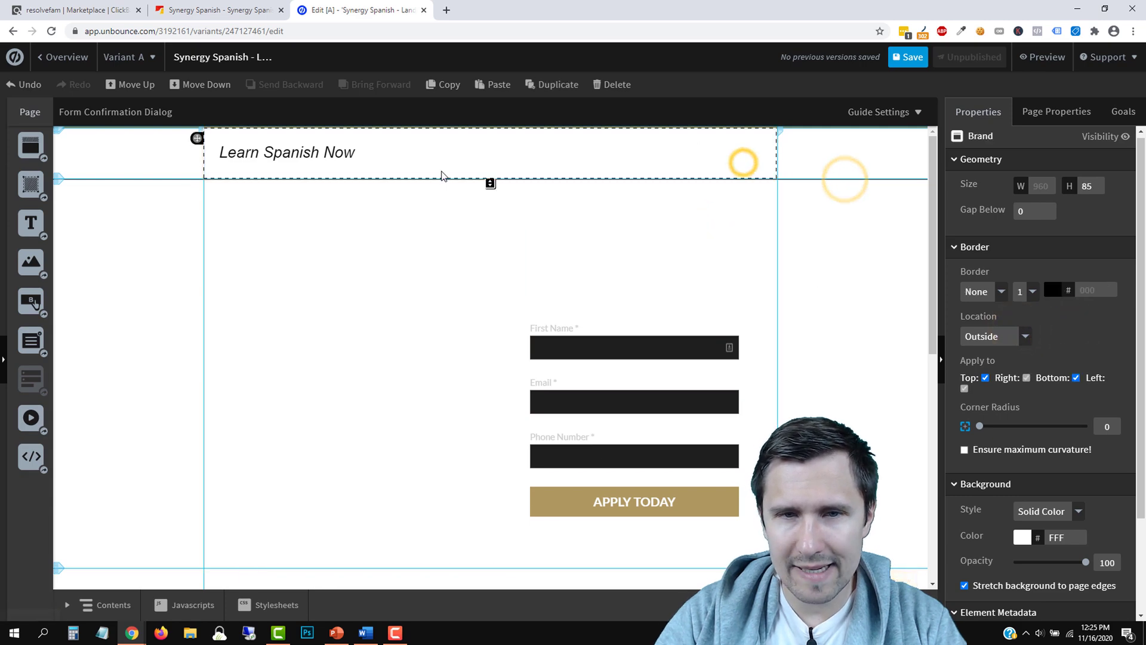
pyautogui.click(140, 405)
pyautogui.click(110, 469)
pyautogui.scroll(-5, 274, 501)
pyautogui.click(318, 397)
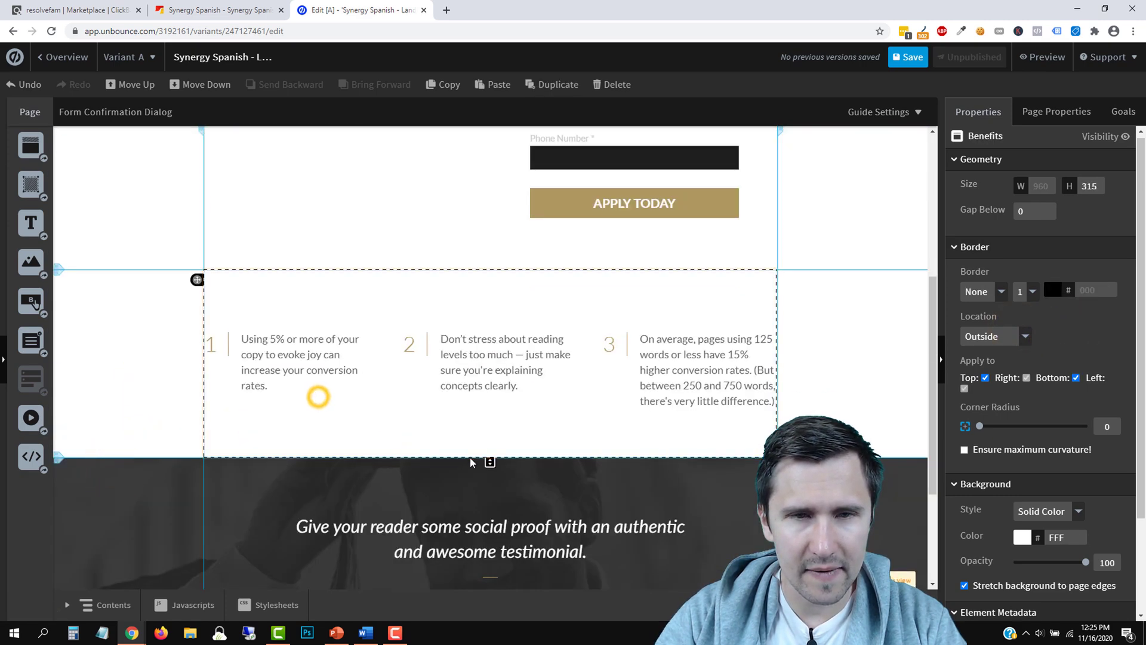
pyautogui.scroll(5, 504, 282)
pyautogui.scroll(-6, 360, 392)
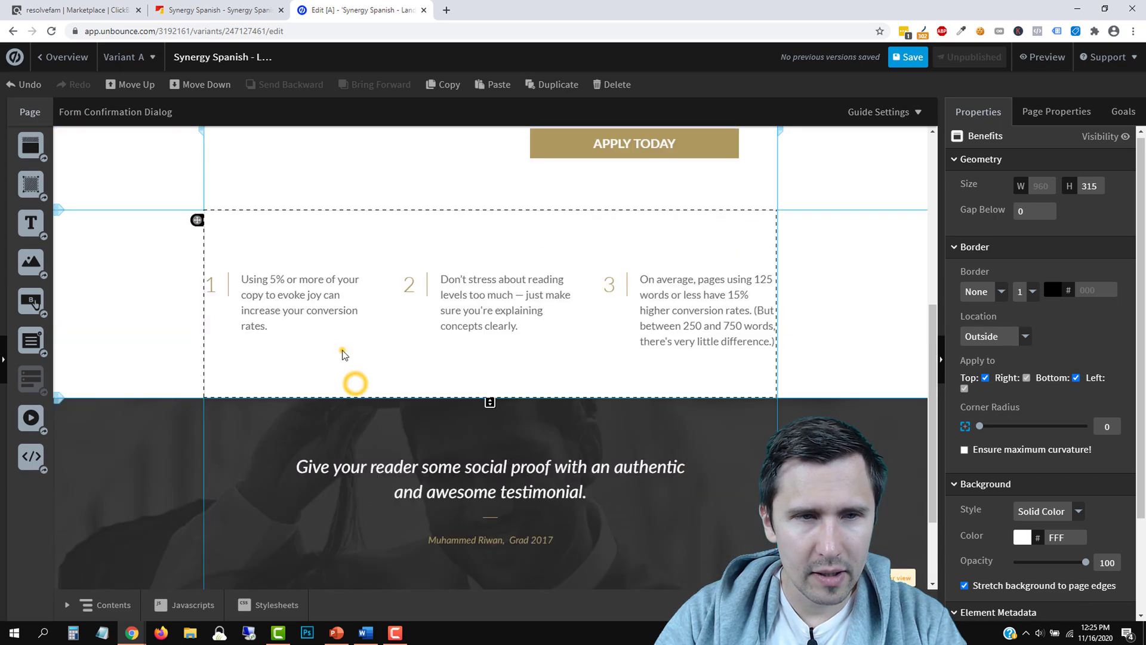
pyautogui.click(296, 471)
pyautogui.click(237, 495)
pyautogui.scroll(6, 237, 495)
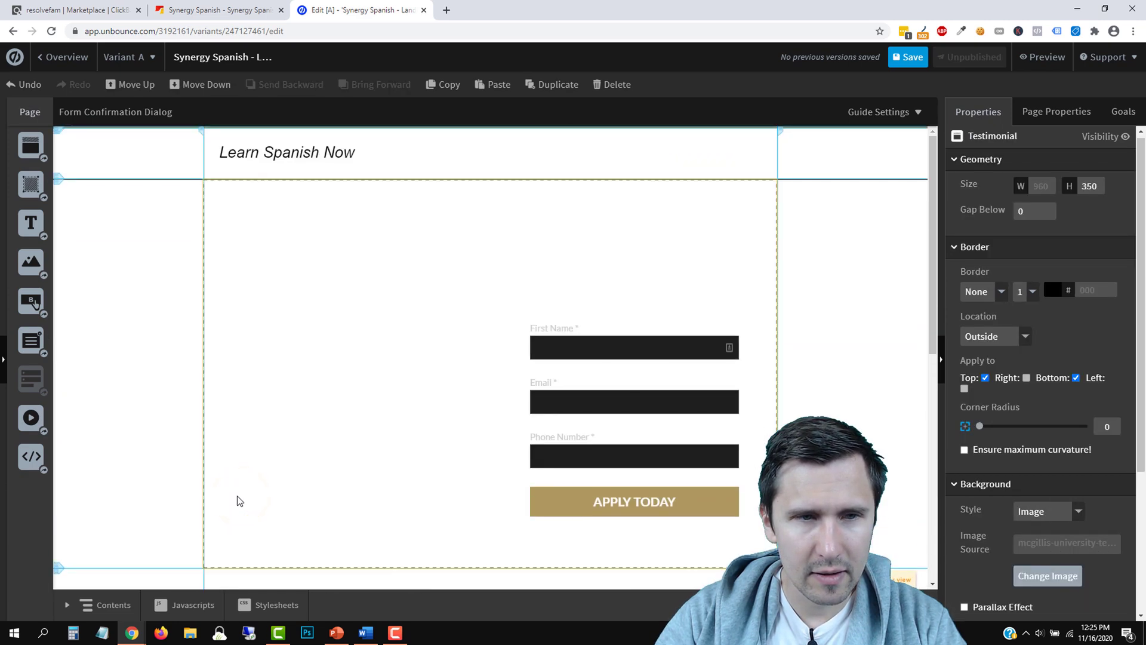
pyautogui.click(263, 212)
pyautogui.click(527, 131)
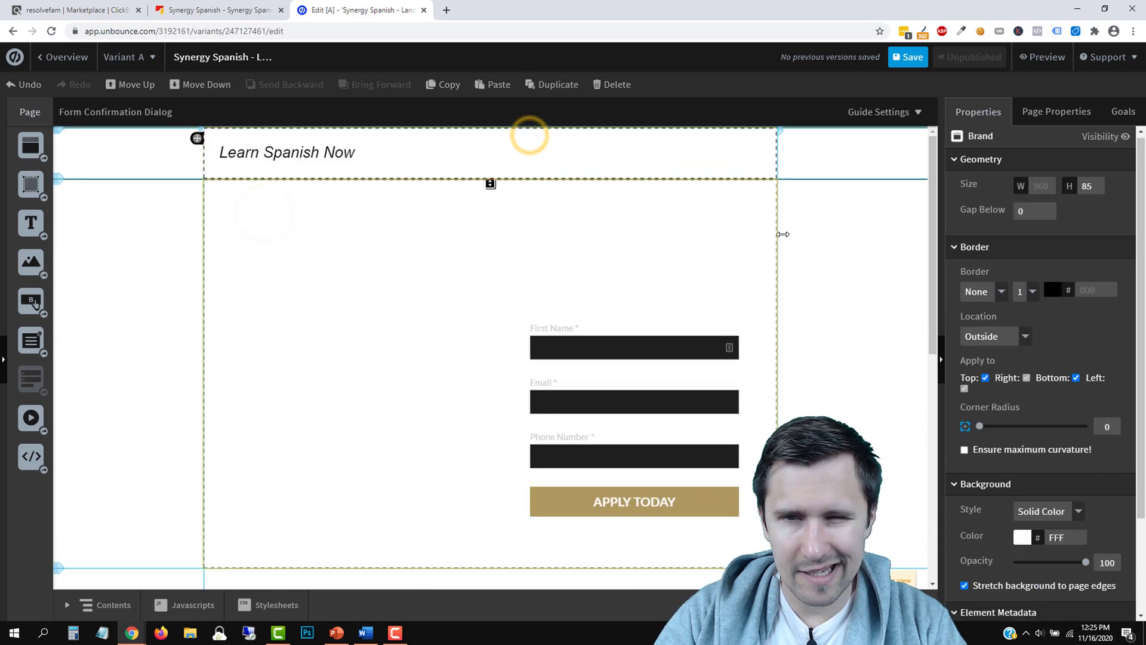
pyautogui.click(784, 233)
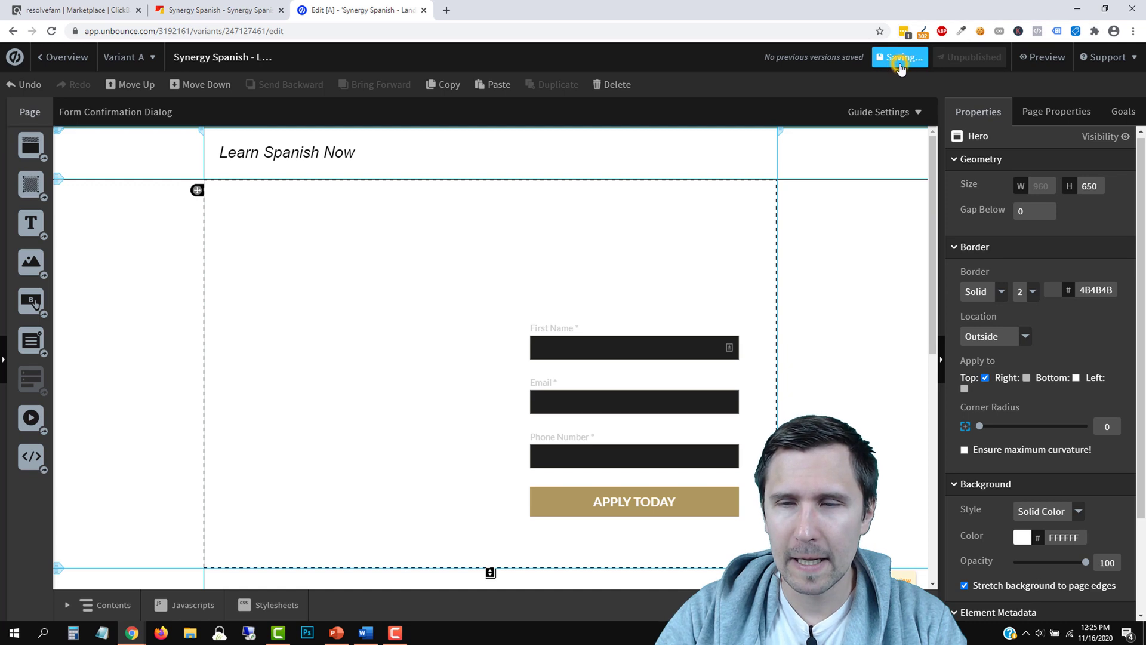
pyautogui.click(1042, 67)
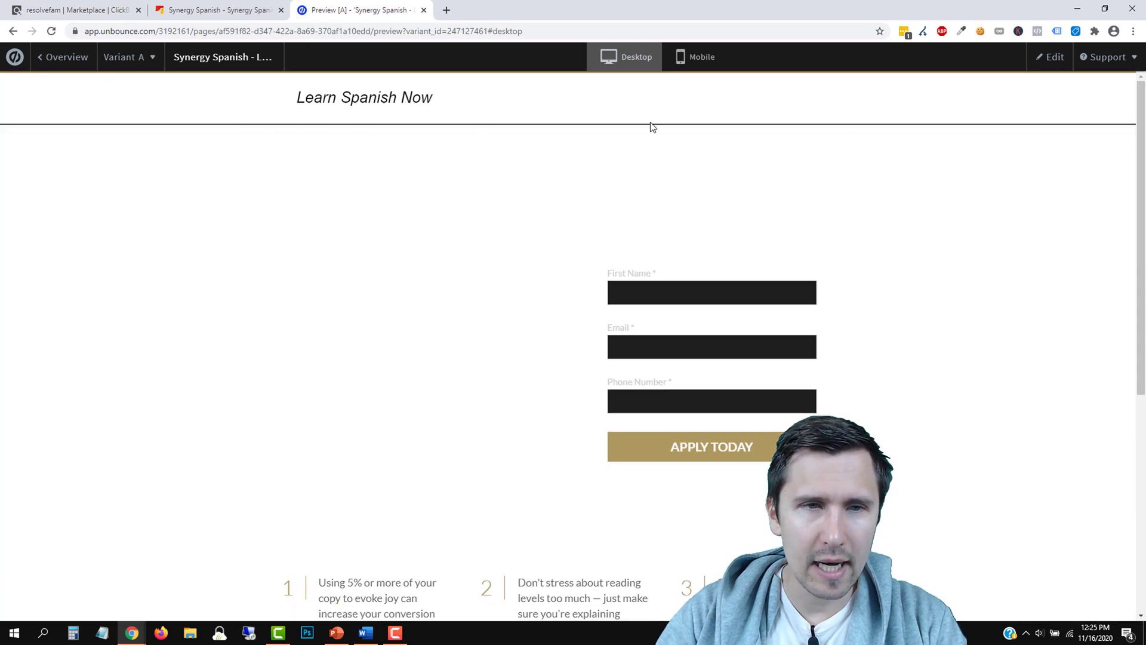
pyautogui.click(54, 9)
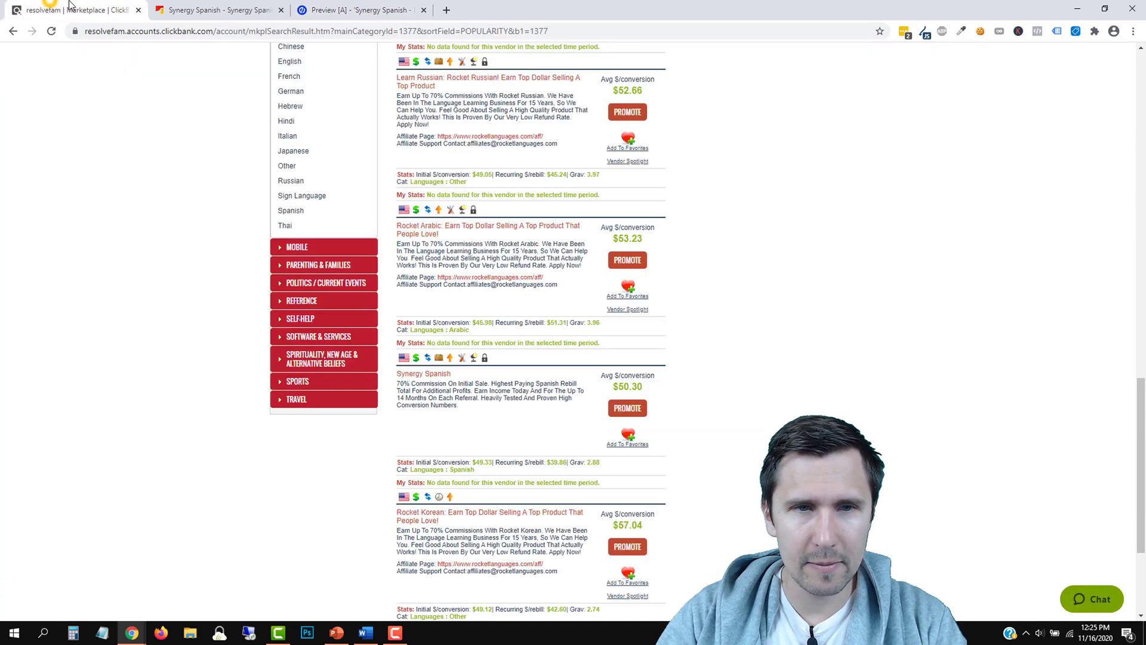
pyautogui.click(186, 5)
pyautogui.click(352, 10)
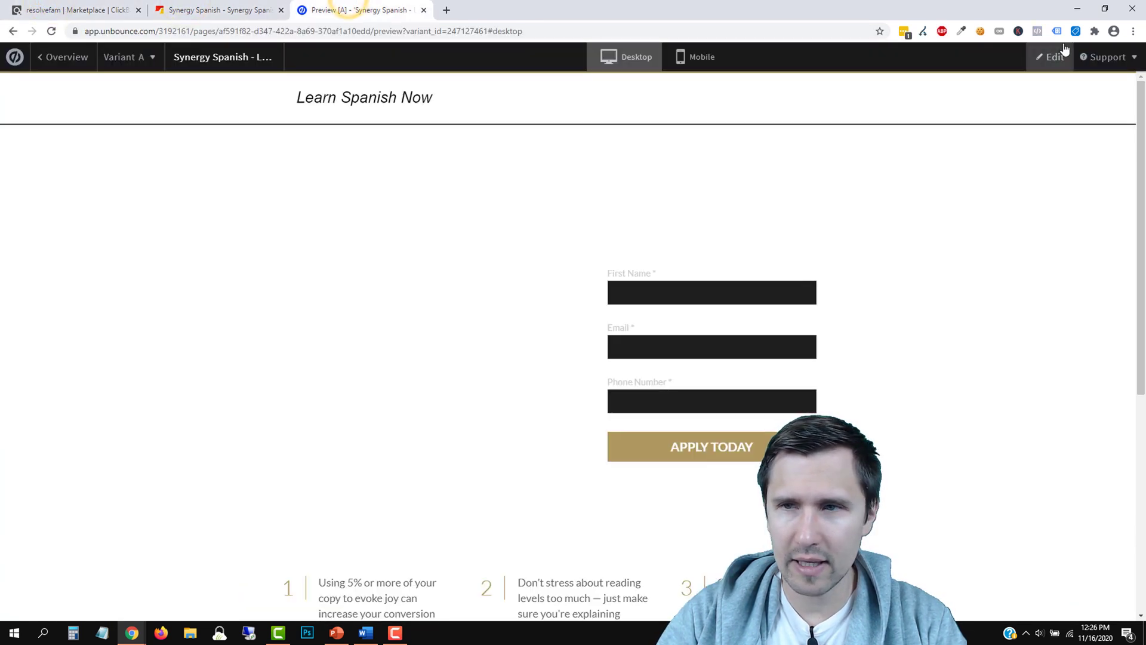
pyautogui.click(1048, 62)
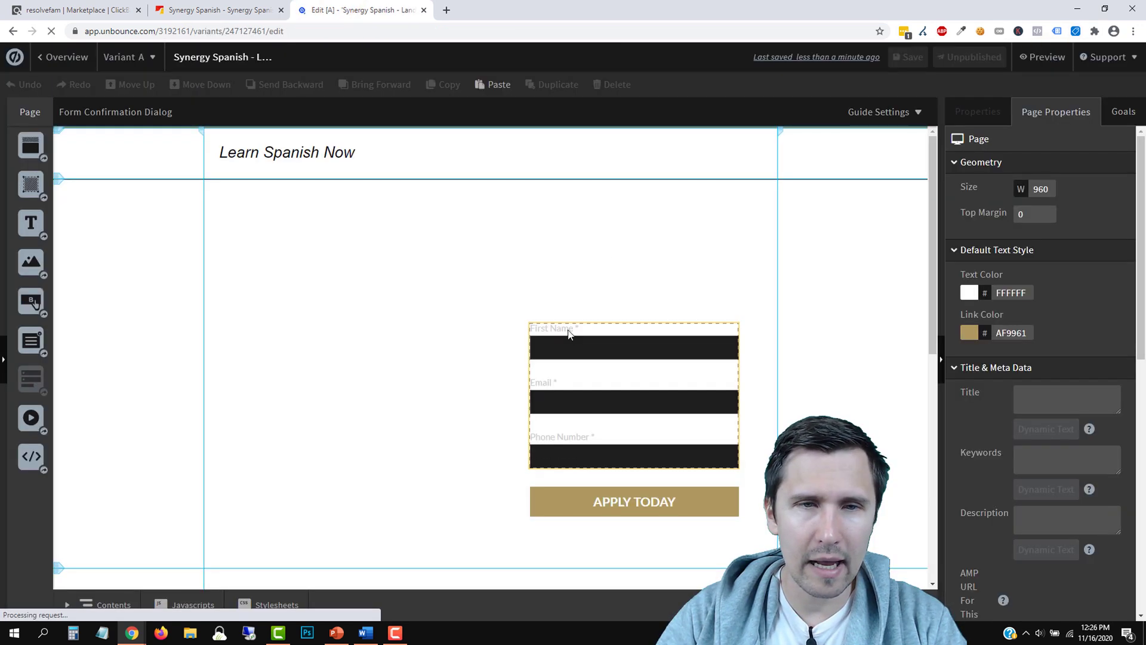
pyautogui.click(747, 201)
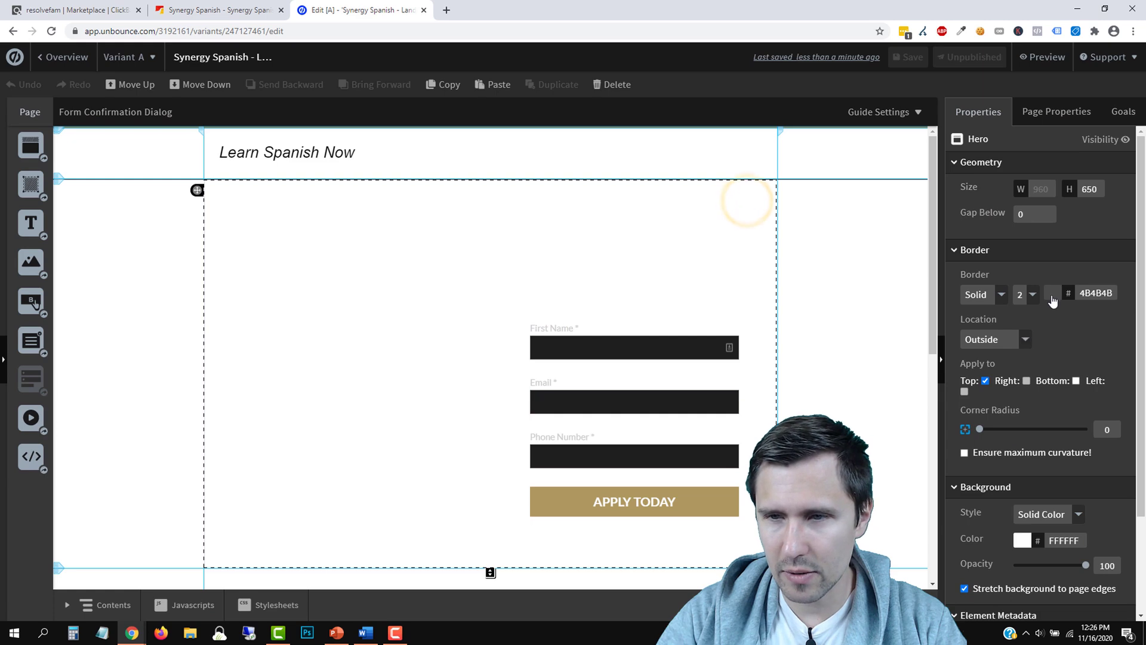
# Change the Hero top border colour from 4B4B4B to light grey D4D4D4
pyautogui.click(1056, 296)
pyautogui.moveTo(480, 315); pyautogui.dragTo(444, 291)
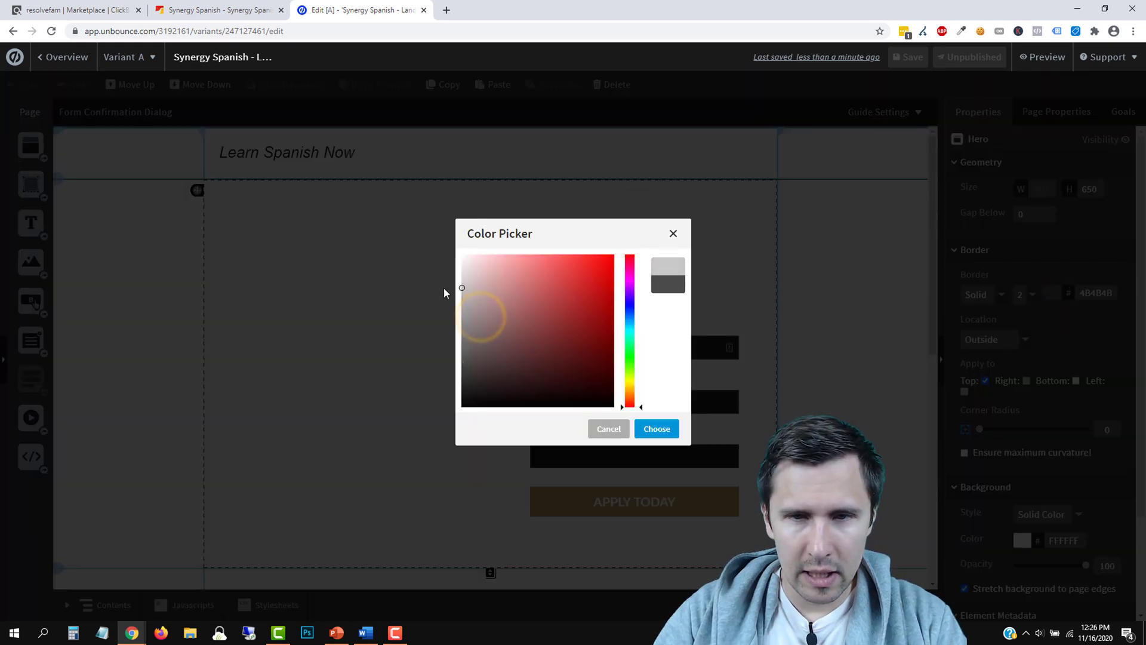
pyautogui.click(656, 428)
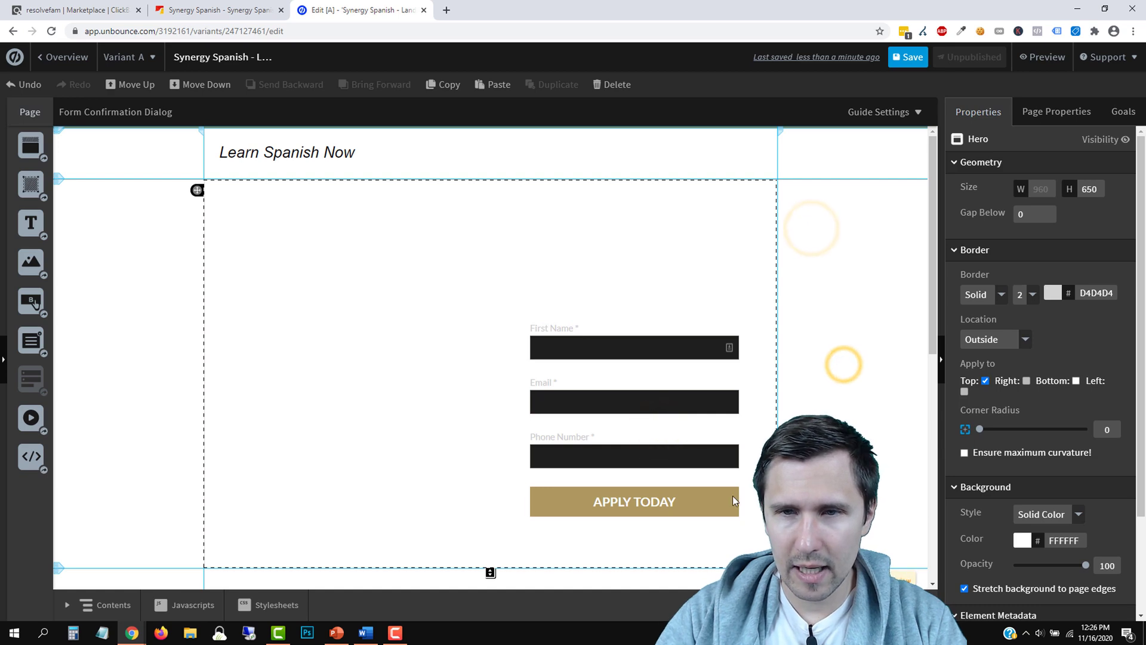
pyautogui.scroll(-2, 603, 440)
pyautogui.scroll(2, 496, 440)
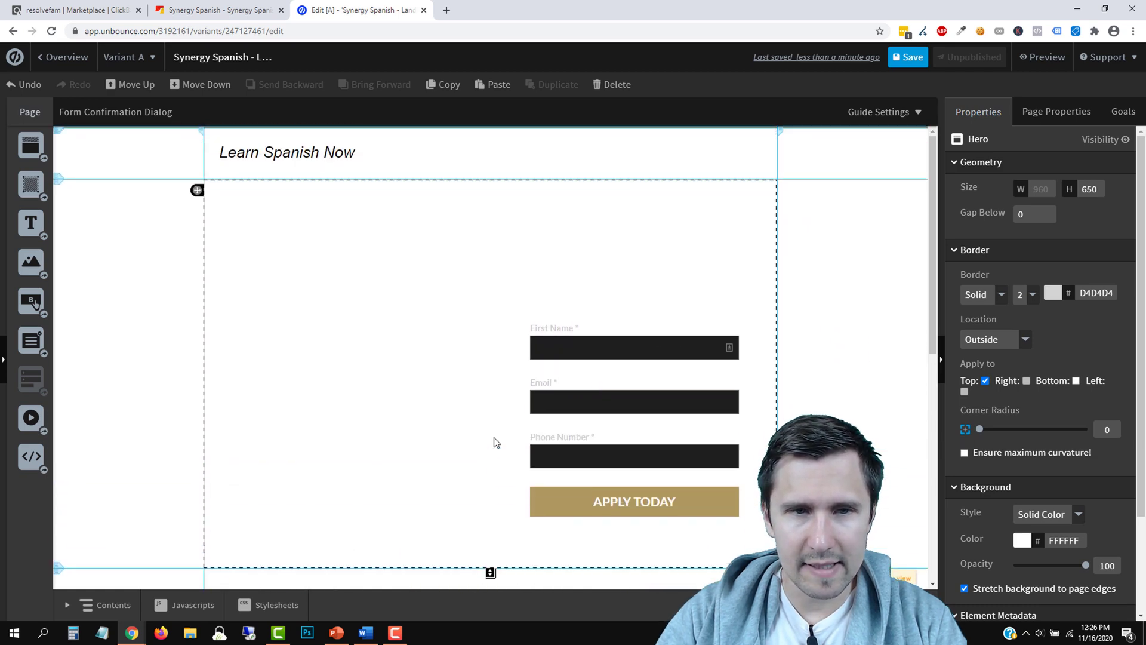
# Browse the Synergy Spanish sales page down to the pricing packages and back to the top
pyautogui.click(236, 10)
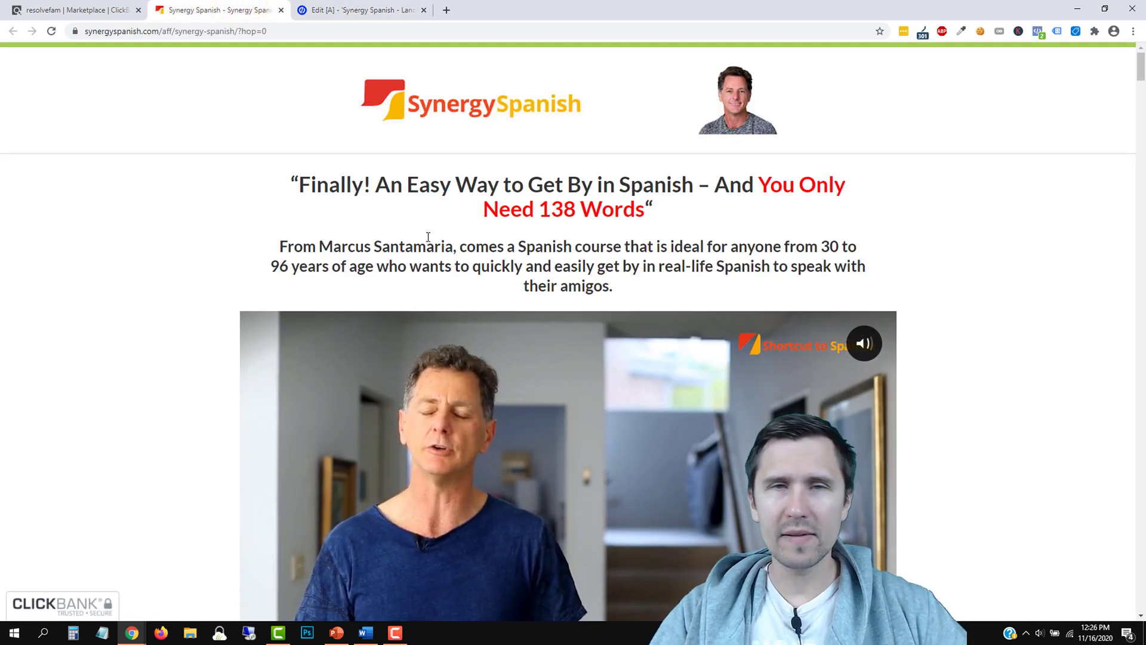
pyautogui.click(374, 9)
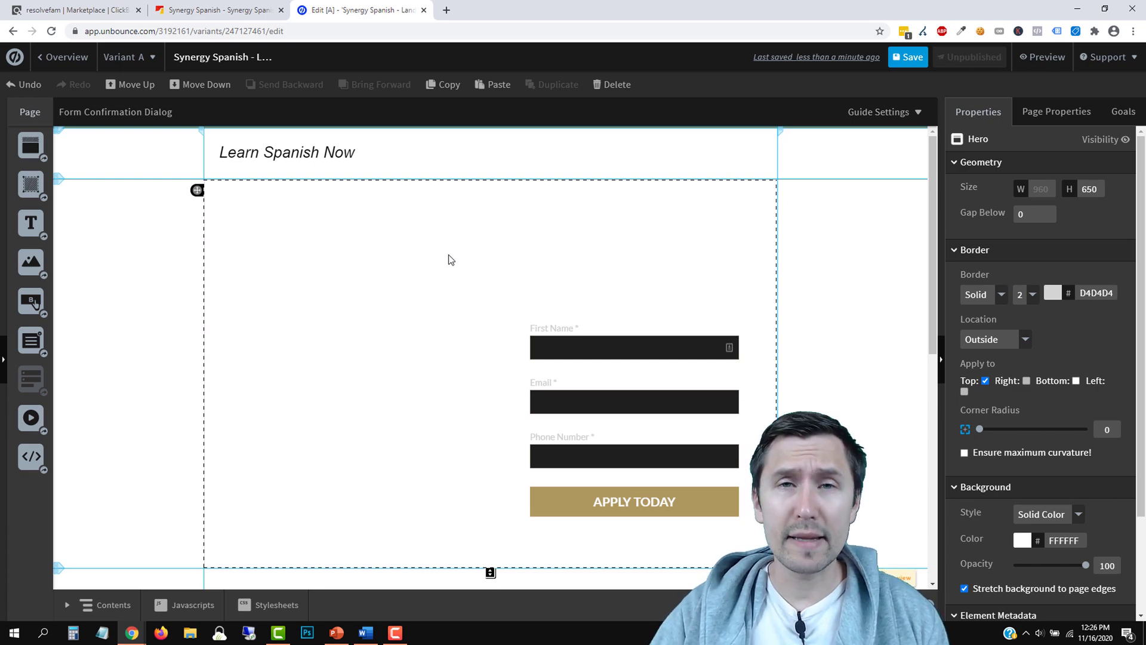
pyautogui.click(217, 10)
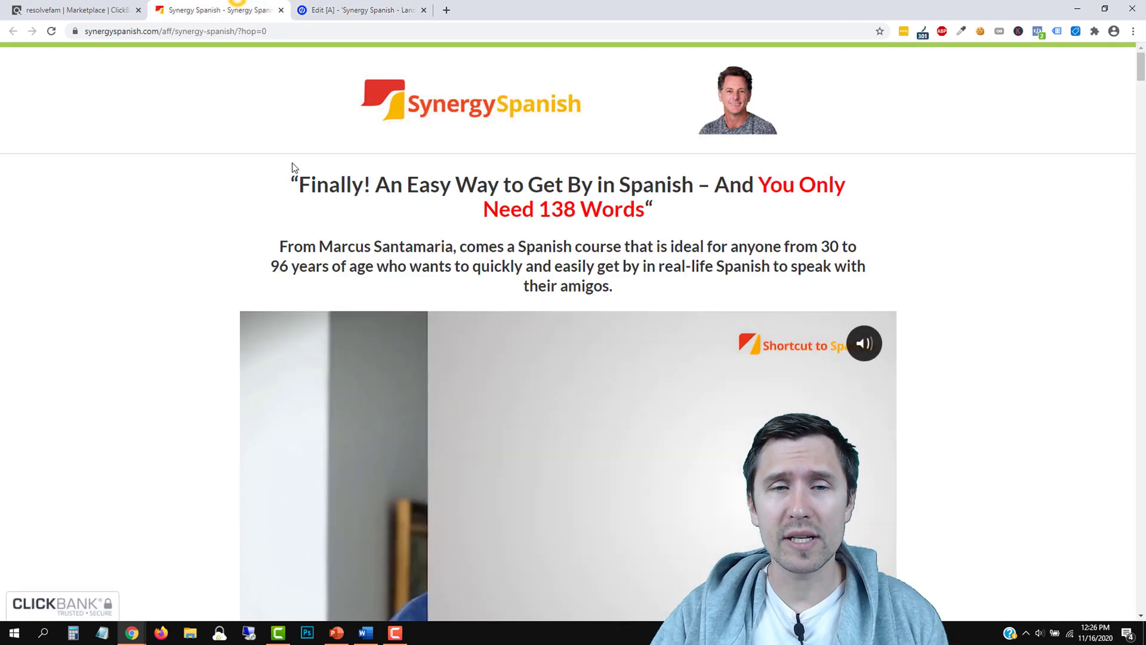
pyautogui.scroll(-1, 564, 401)
pyautogui.scroll(1, 382, 348)
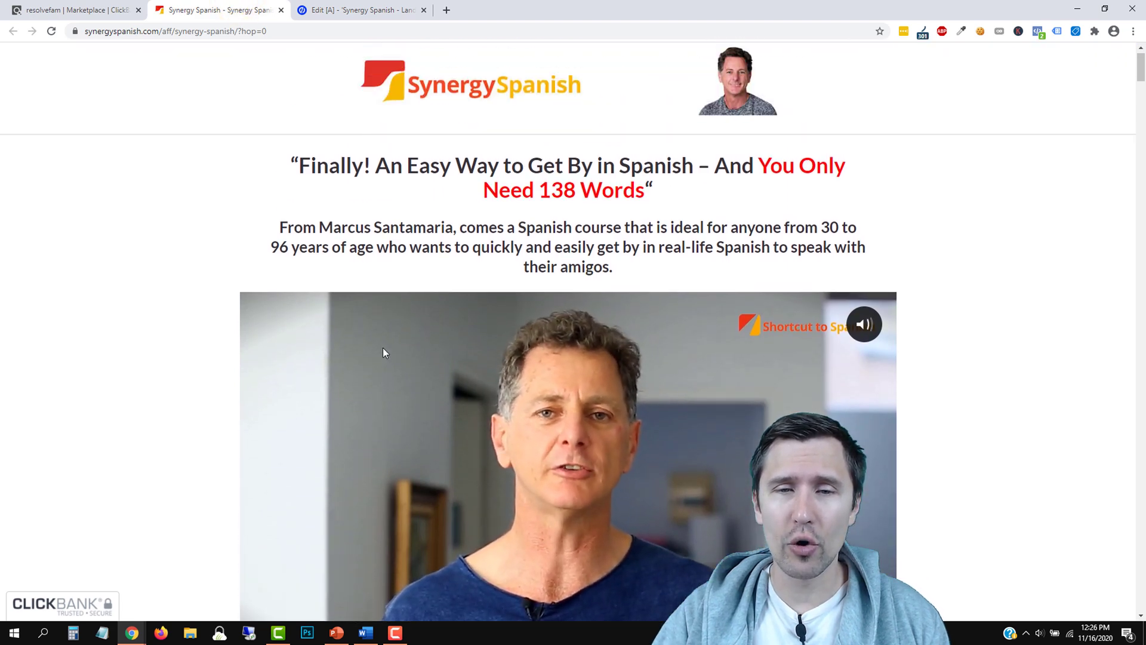
pyautogui.scroll(-1, 530, 281)
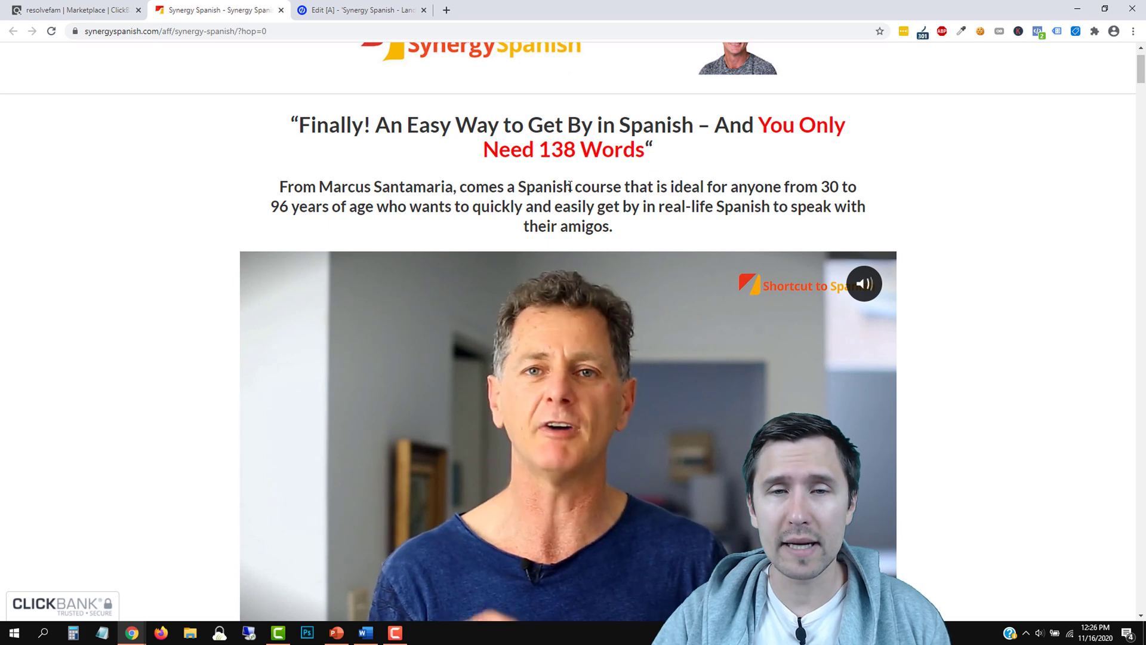
pyautogui.moveTo(570, 186); pyautogui.dragTo(653, 187)
pyautogui.click(641, 184)
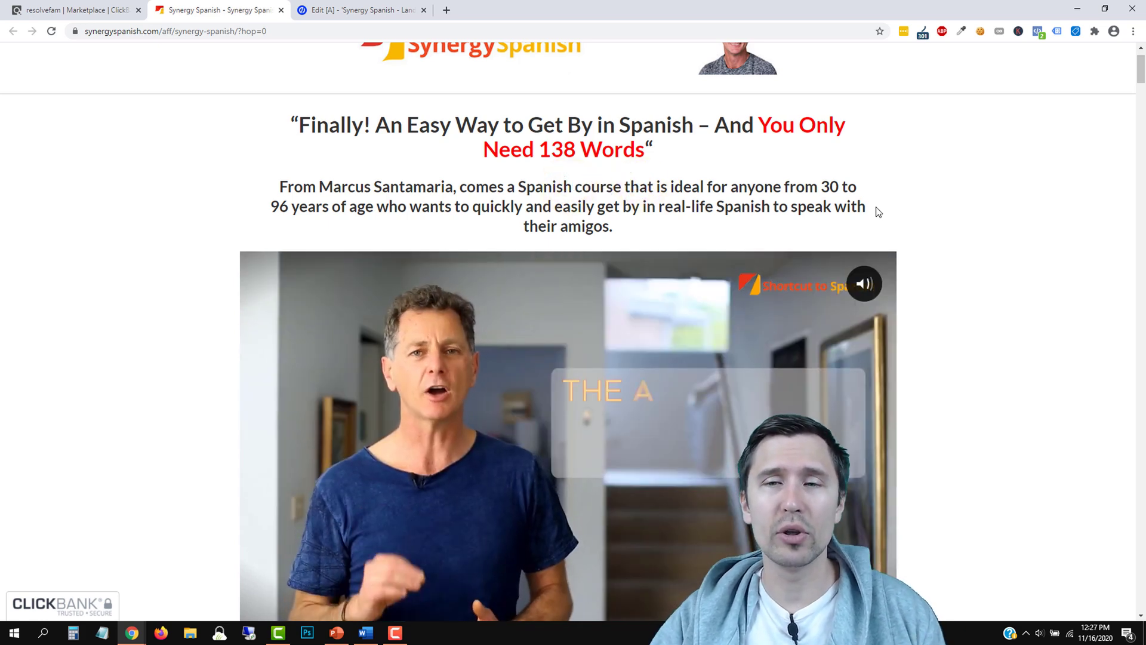
pyautogui.scroll(-1, 570, 194)
pyautogui.scroll(-5, 570, 194)
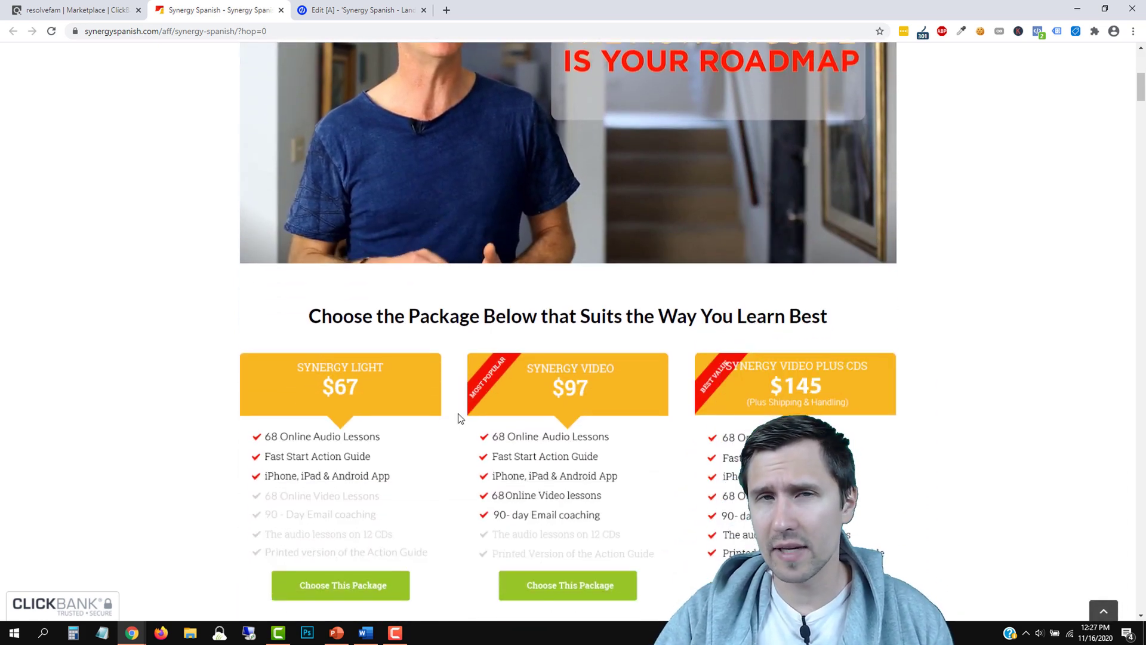
pyautogui.scroll(-5, 509, 403)
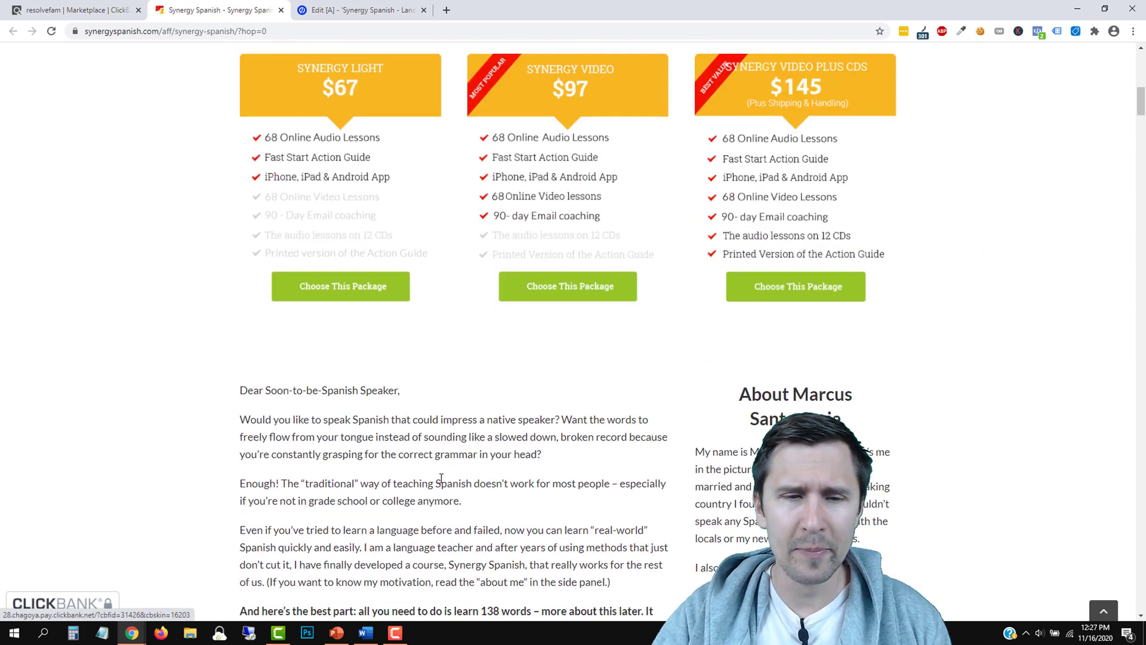
pyautogui.scroll(11, 462, 512)
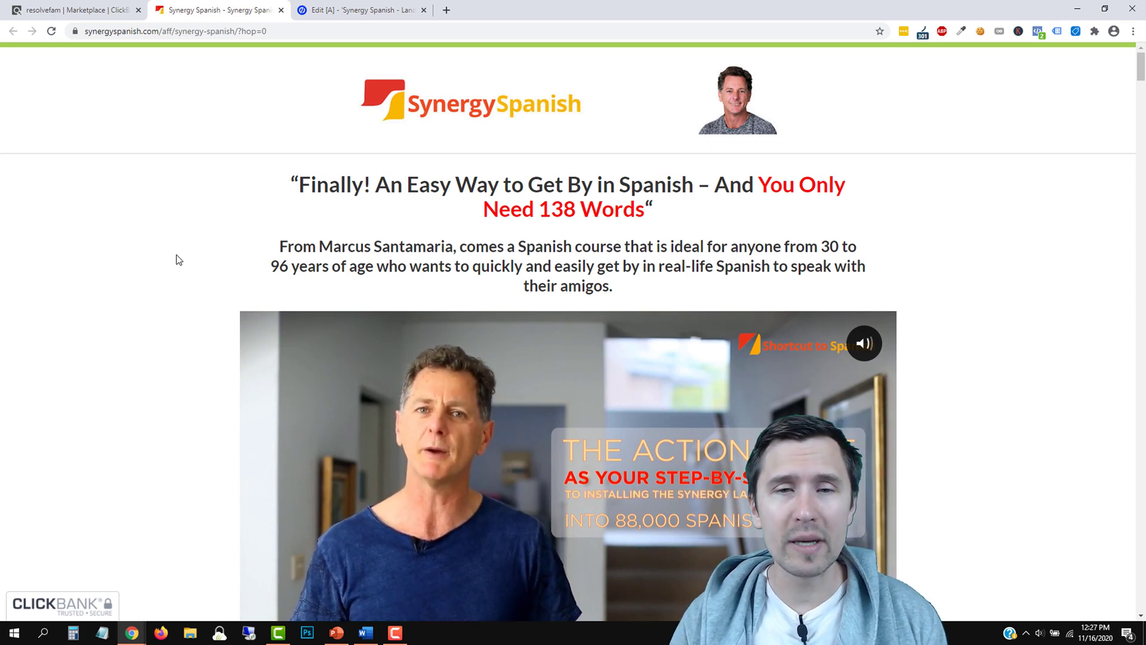
# Delete the footer section from the landing page
pyautogui.click(369, 8)
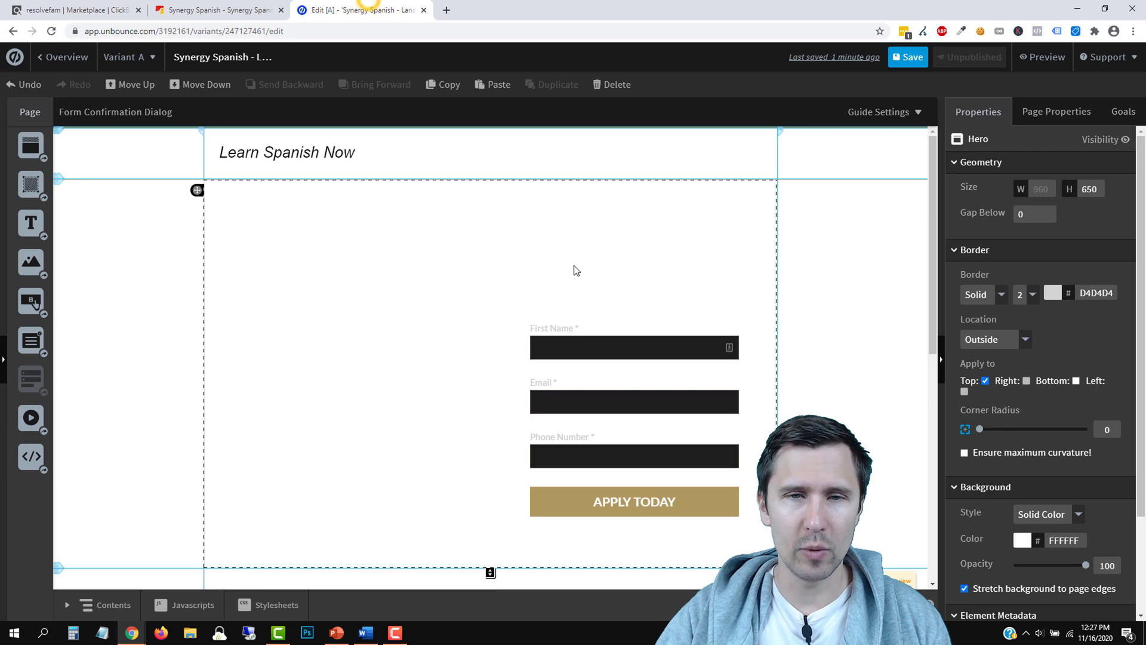
pyautogui.click(639, 392)
pyautogui.press('Escape')
pyautogui.scroll(-10, 422, 402)
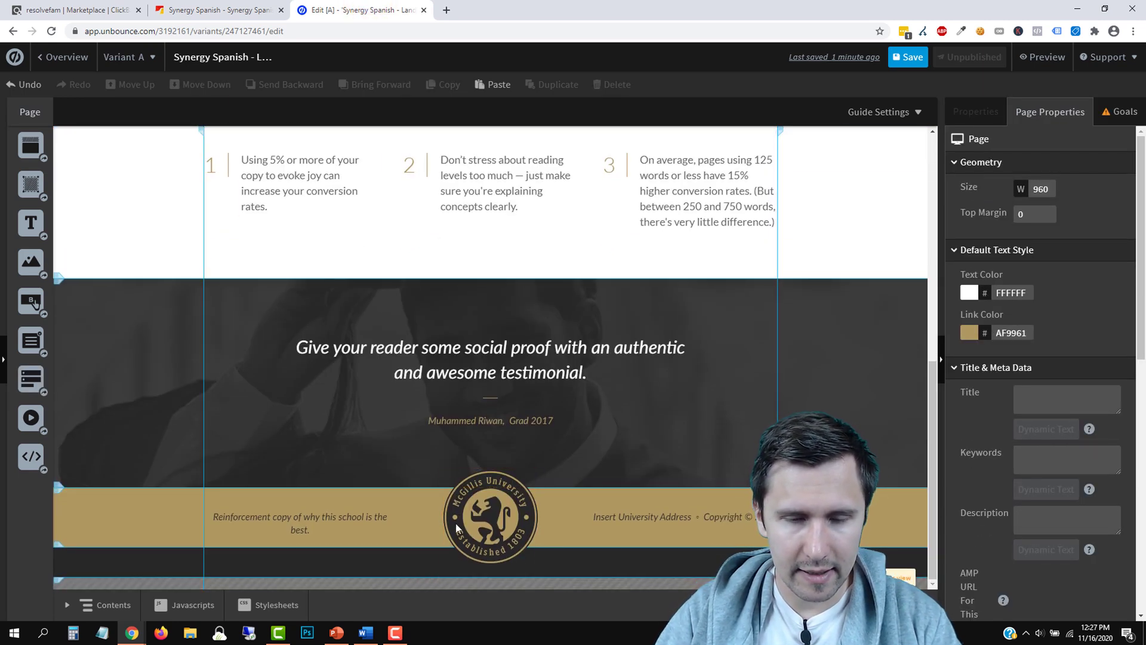
pyautogui.click(554, 505)
pyautogui.press('Delete')
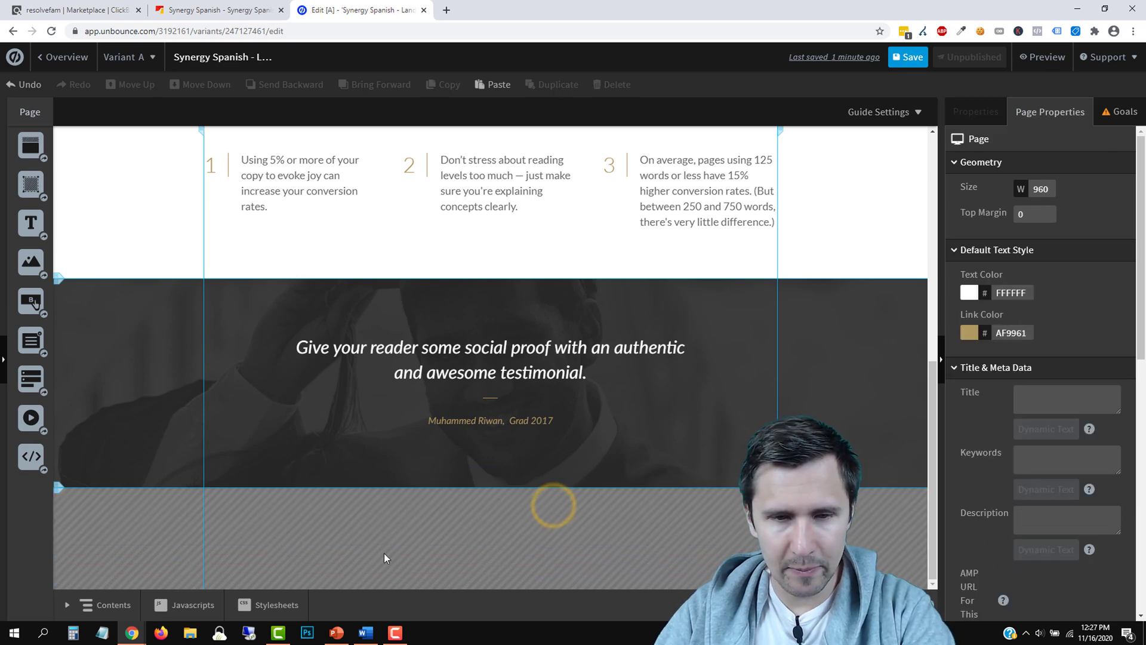
pyautogui.click(514, 509)
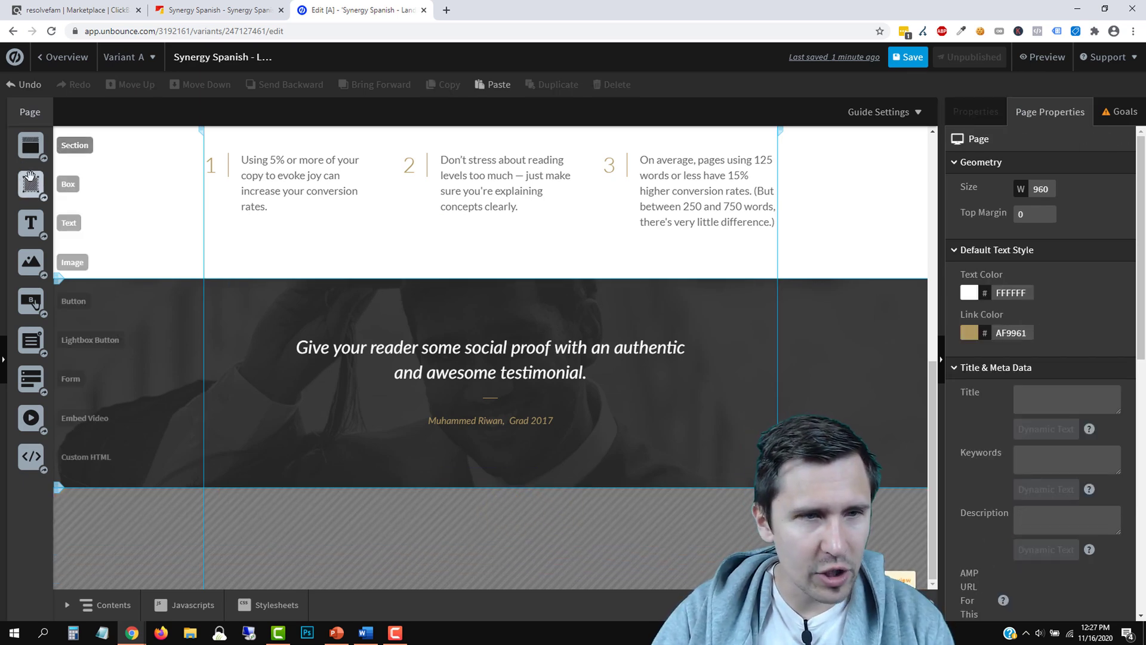
# Add a 52 px section below the testimonial and drop a Text element into the hero
pyautogui.moveTo(34, 149); pyautogui.dragTo(420, 533)
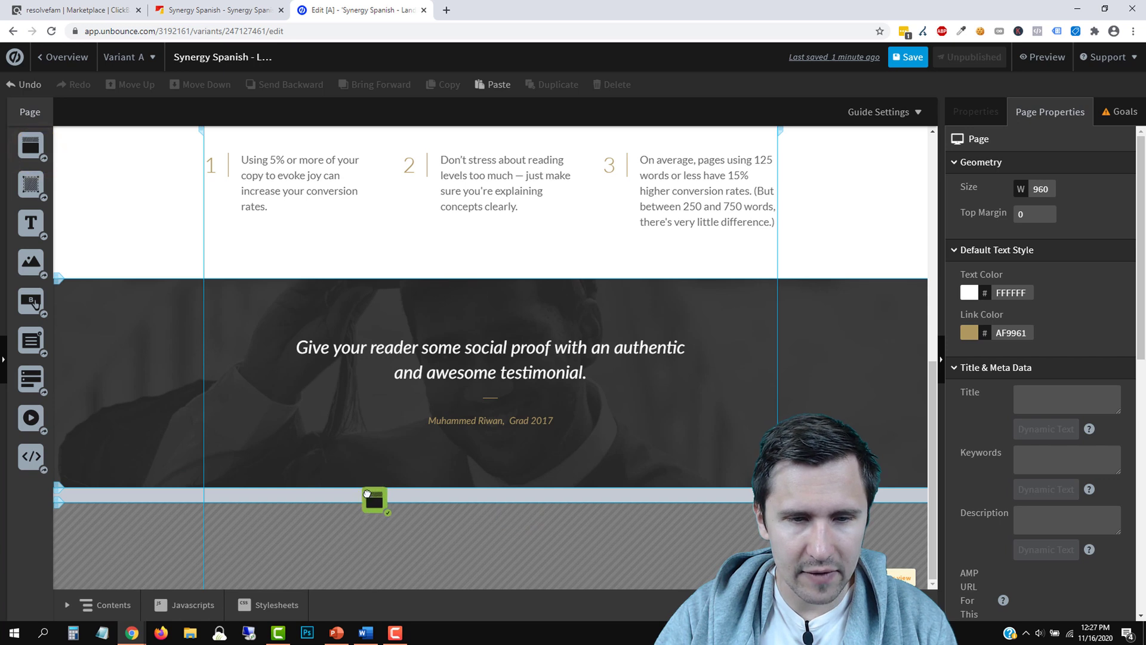
pyautogui.moveTo(367, 494); pyautogui.dragTo(369, 495)
pyautogui.scroll(-1, 545, 563)
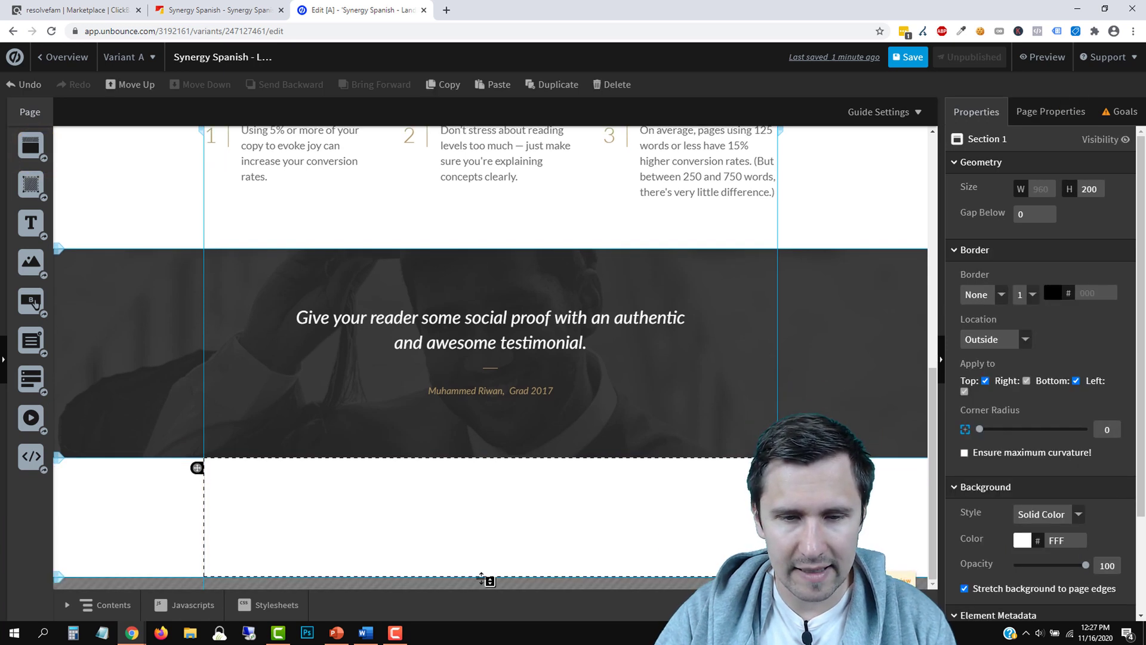
pyautogui.moveTo(489, 580); pyautogui.dragTo(490, 493)
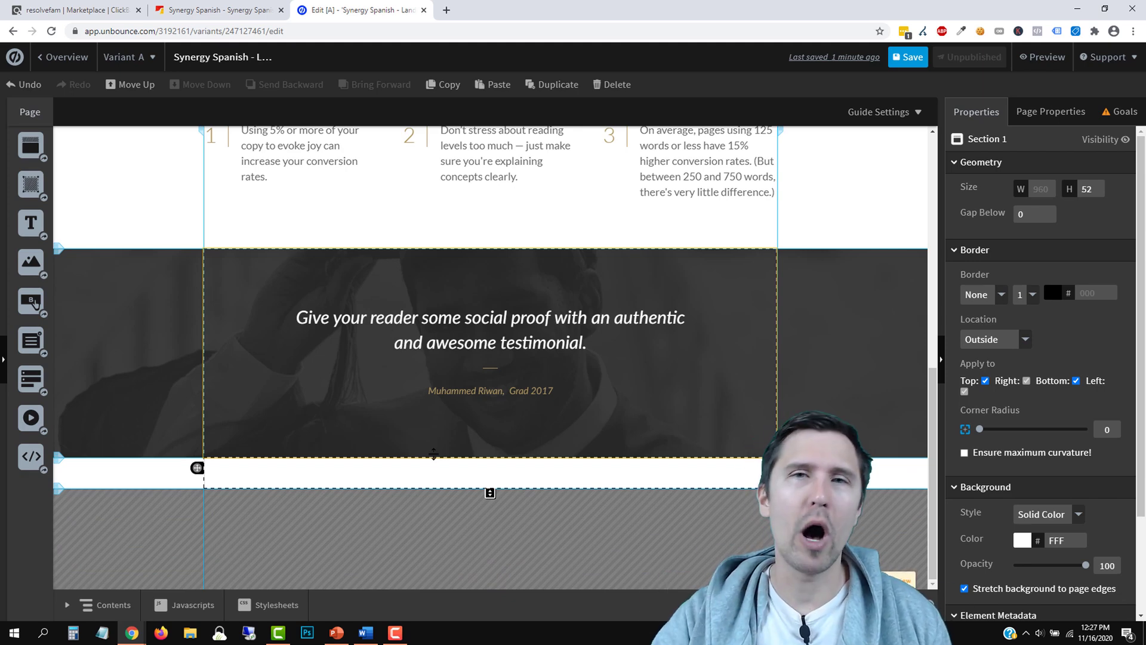
pyautogui.scroll(10, 434, 455)
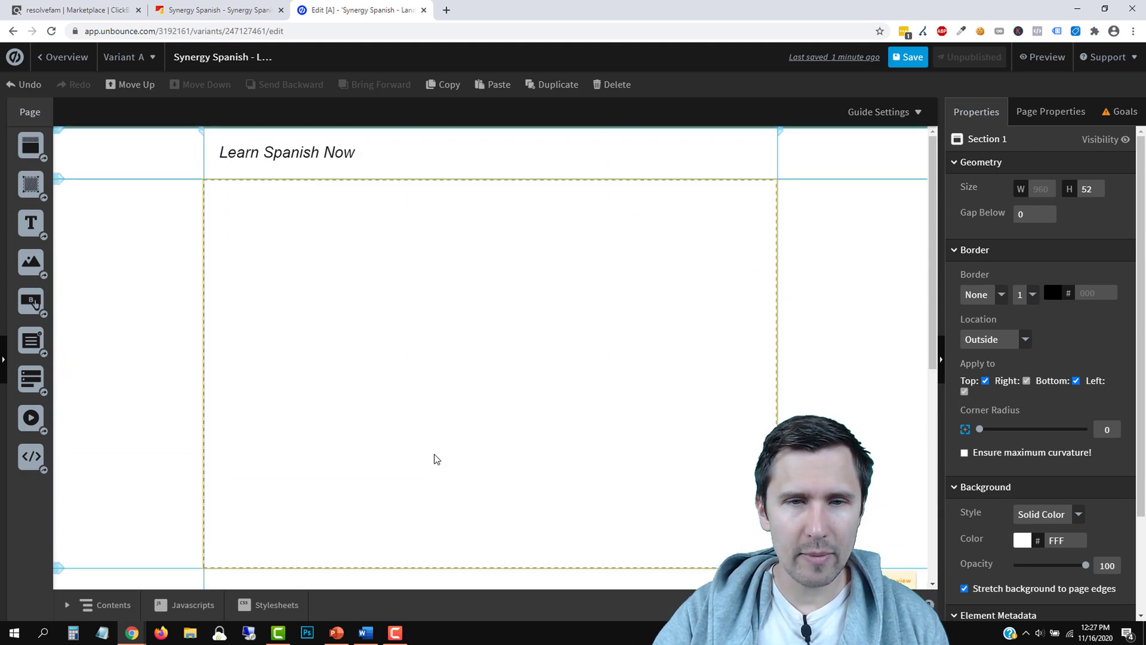
pyautogui.moveTo(28, 228); pyautogui.dragTo(436, 257)
# Inspect the sales page h2 headline in Chrome DevTools, finding 36px Lato
pyautogui.click(218, 10)
pyautogui.rightClick(969, 220)
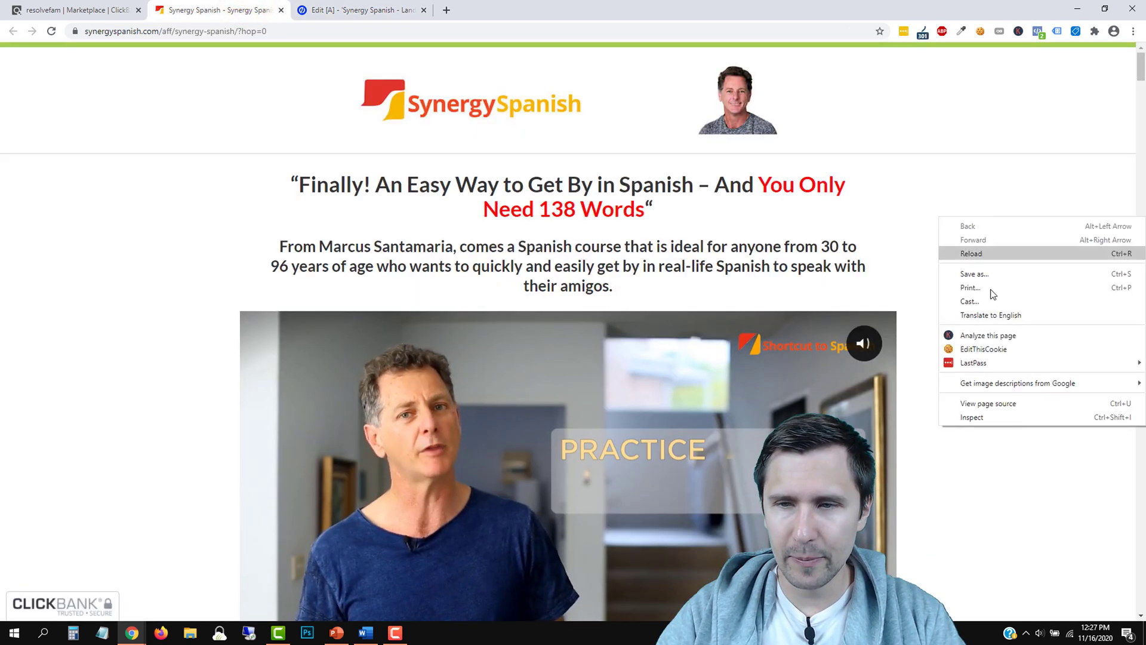
pyautogui.click(968, 416)
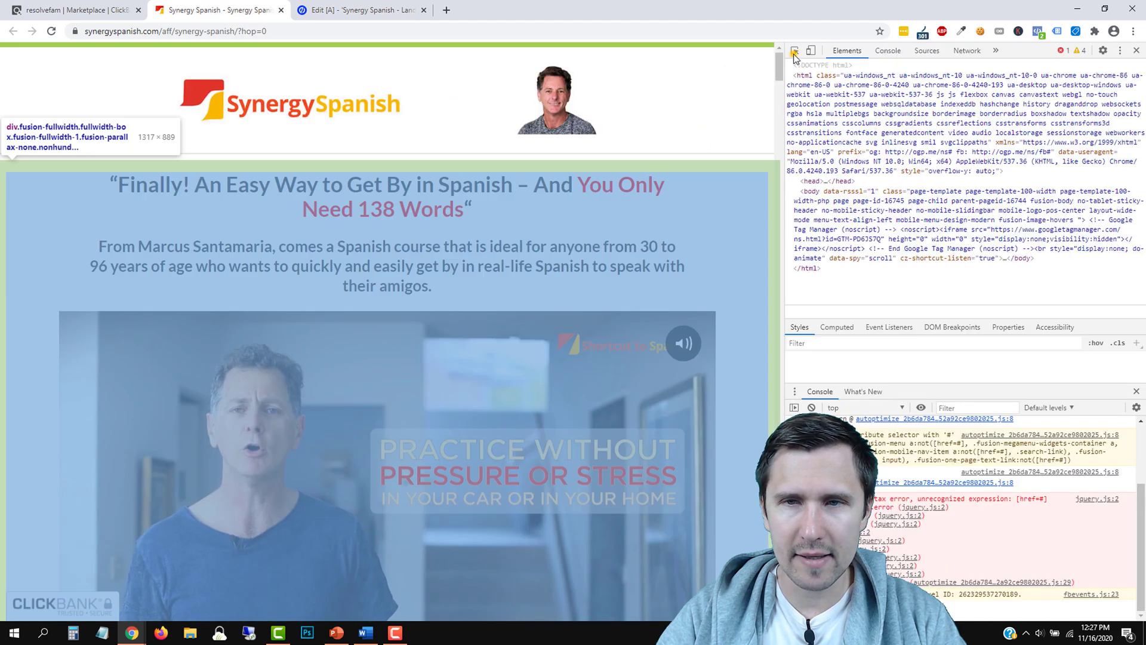
pyautogui.click(794, 52)
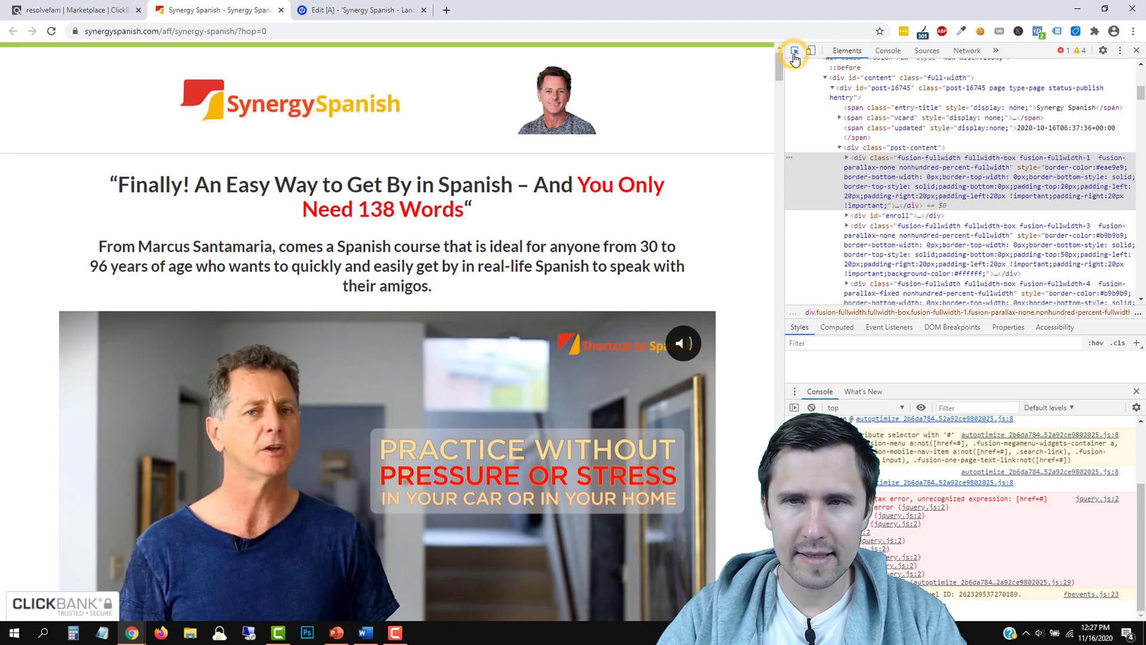
pyautogui.click(423, 202)
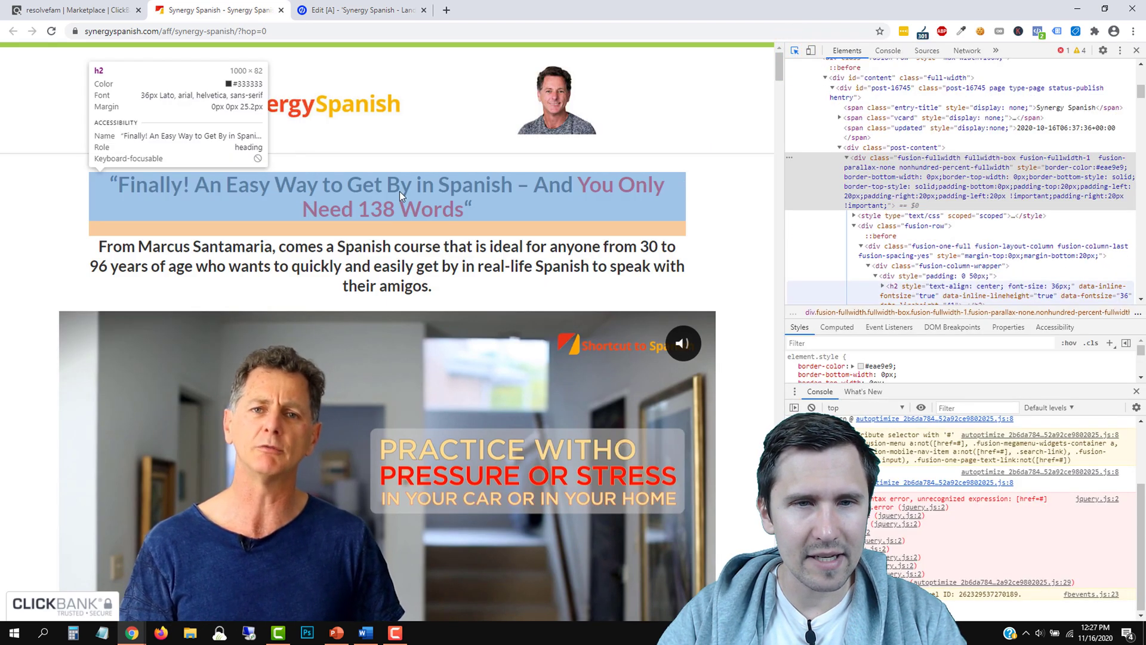
pyautogui.click(1136, 50)
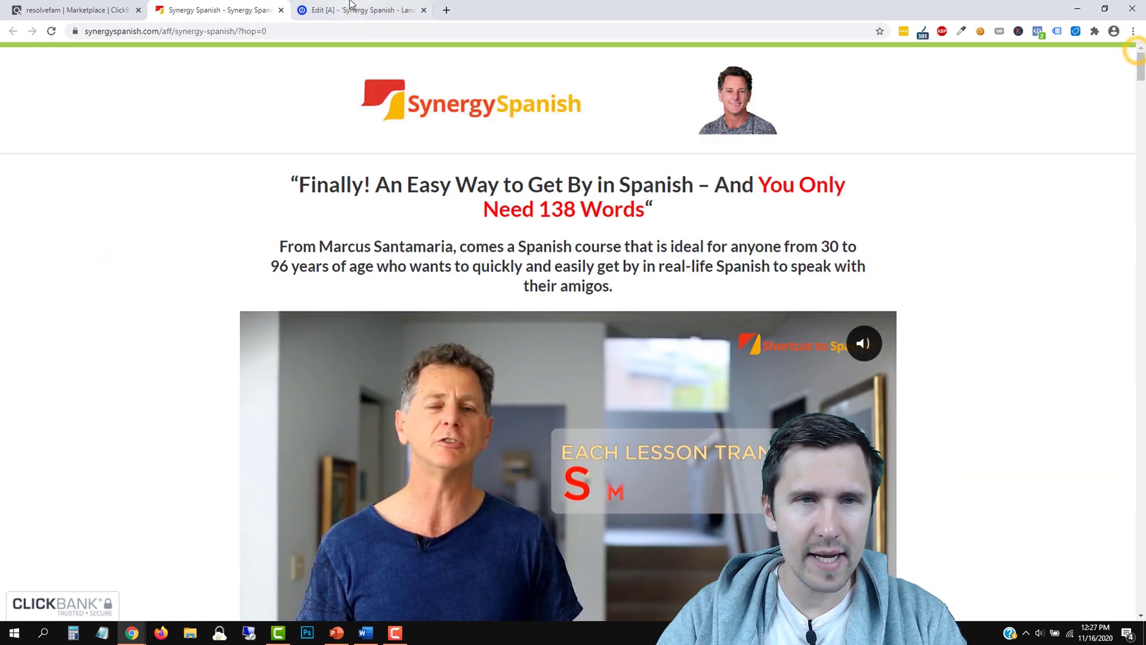
pyautogui.click(351, 5)
# Add the Lato font to the page's font list
pyautogui.doubleClick(502, 263)
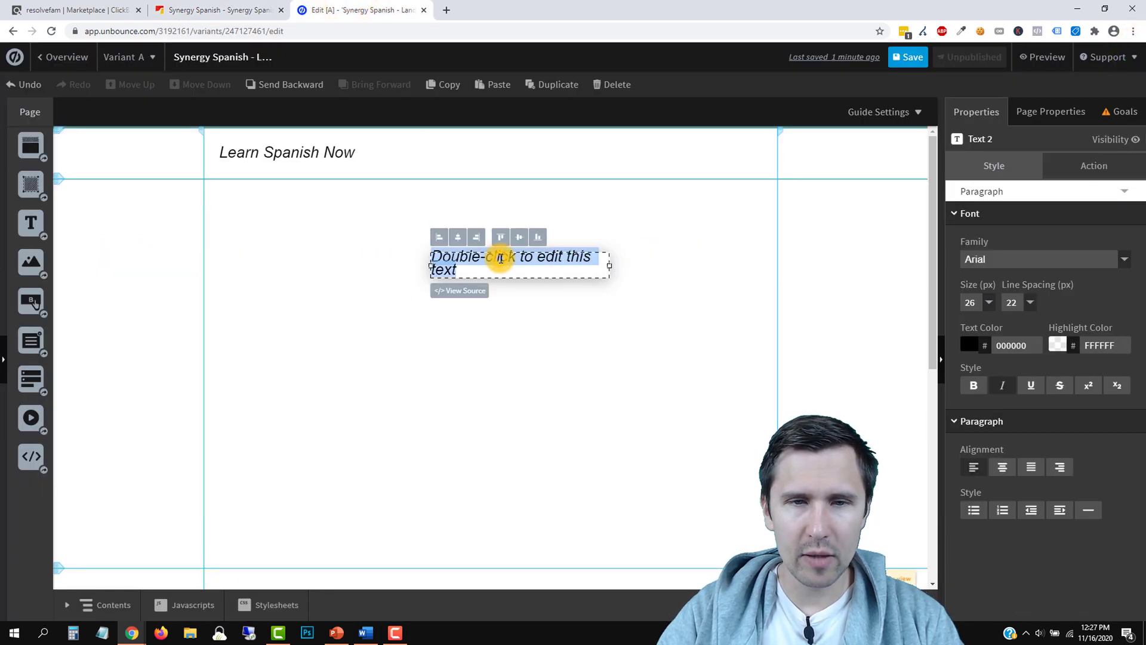
pyautogui.click(1023, 260)
pyautogui.scroll(-3, 1025, 330)
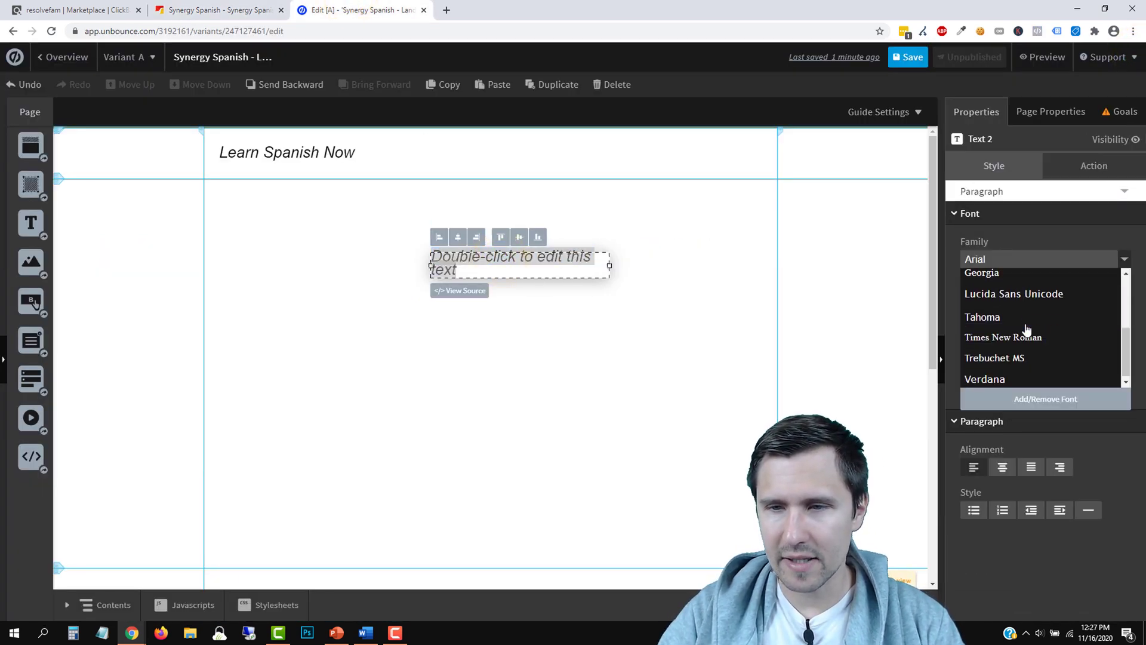
pyautogui.click(1001, 398)
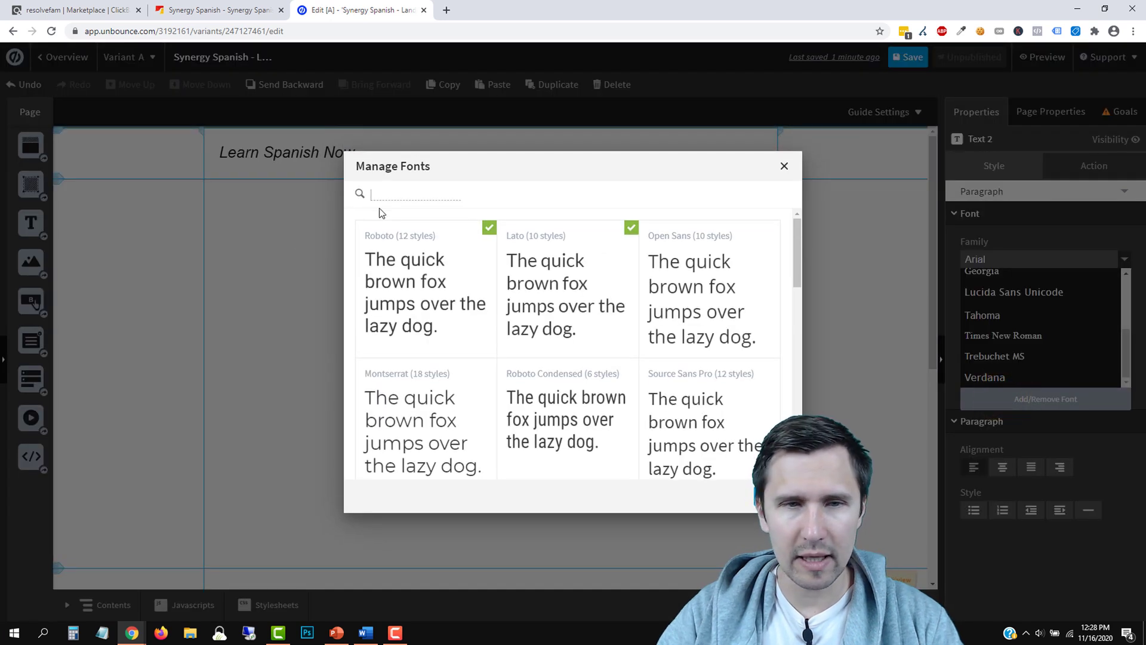
pyautogui.write('lato')
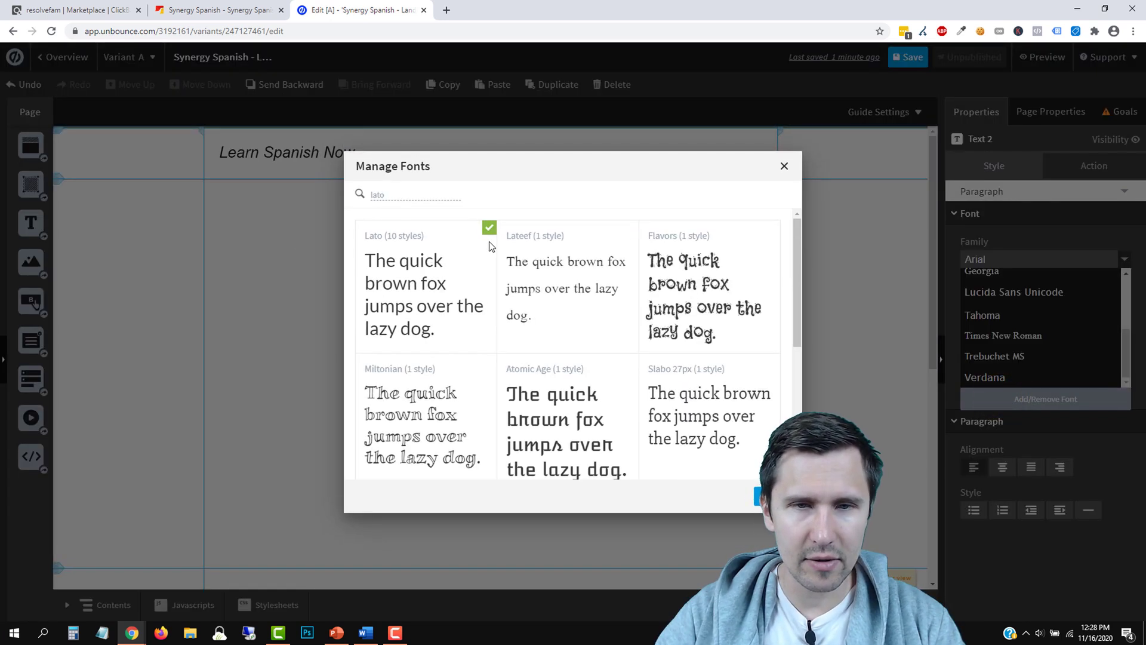
pyautogui.click(773, 495)
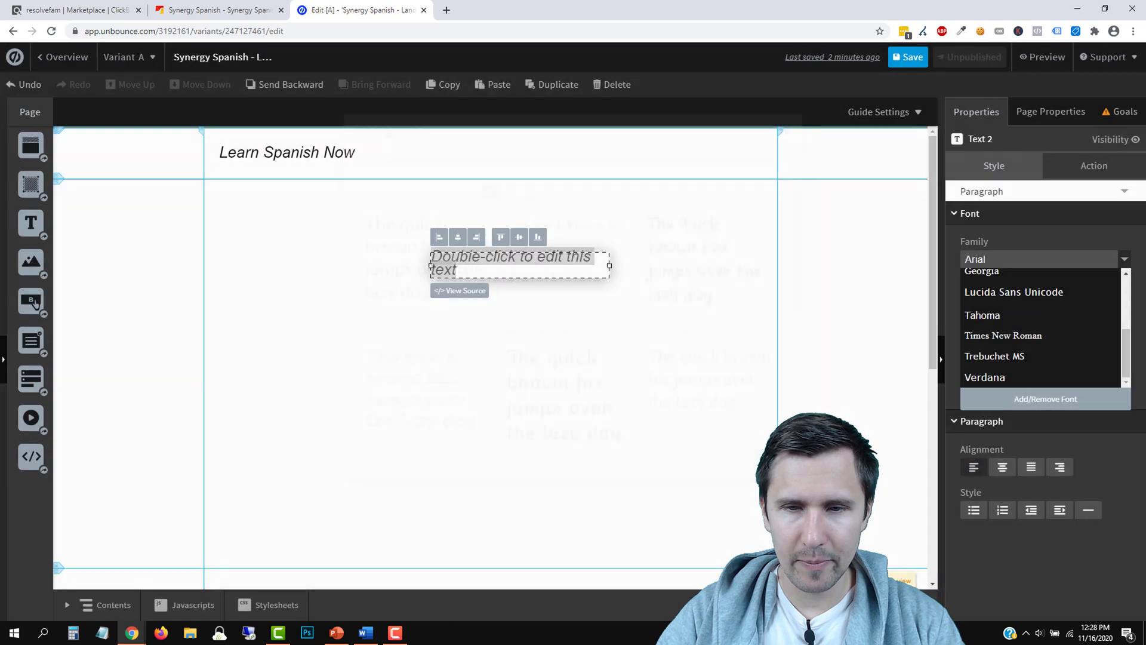
pyautogui.scroll(5, 1009, 335)
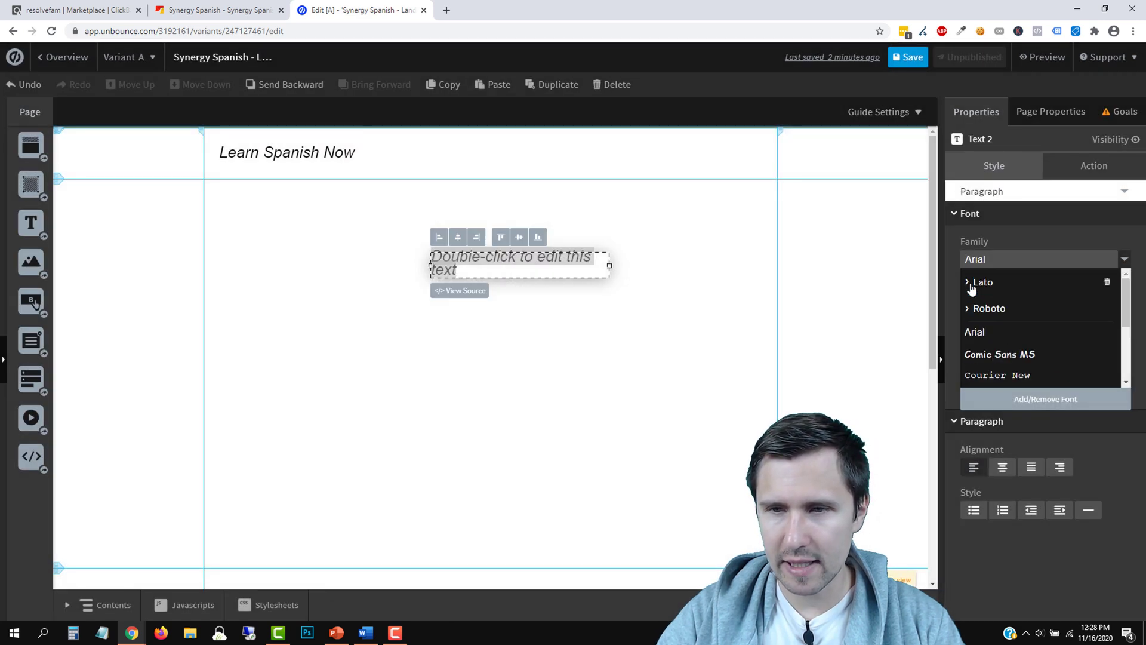
# Set the hero text to Lato Regular and widen its box so 'FREE Video Reveals' fits one line
pyautogui.click(968, 283)
pyautogui.scroll(-2, 984, 334)
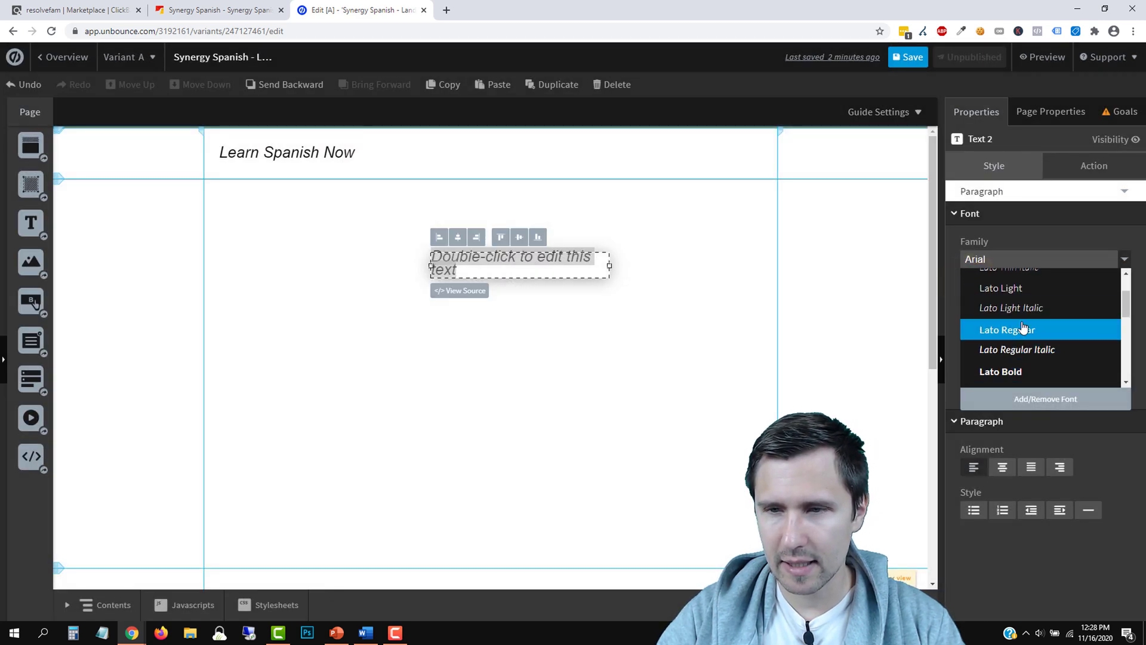
pyautogui.click(1022, 328)
pyautogui.click(528, 335)
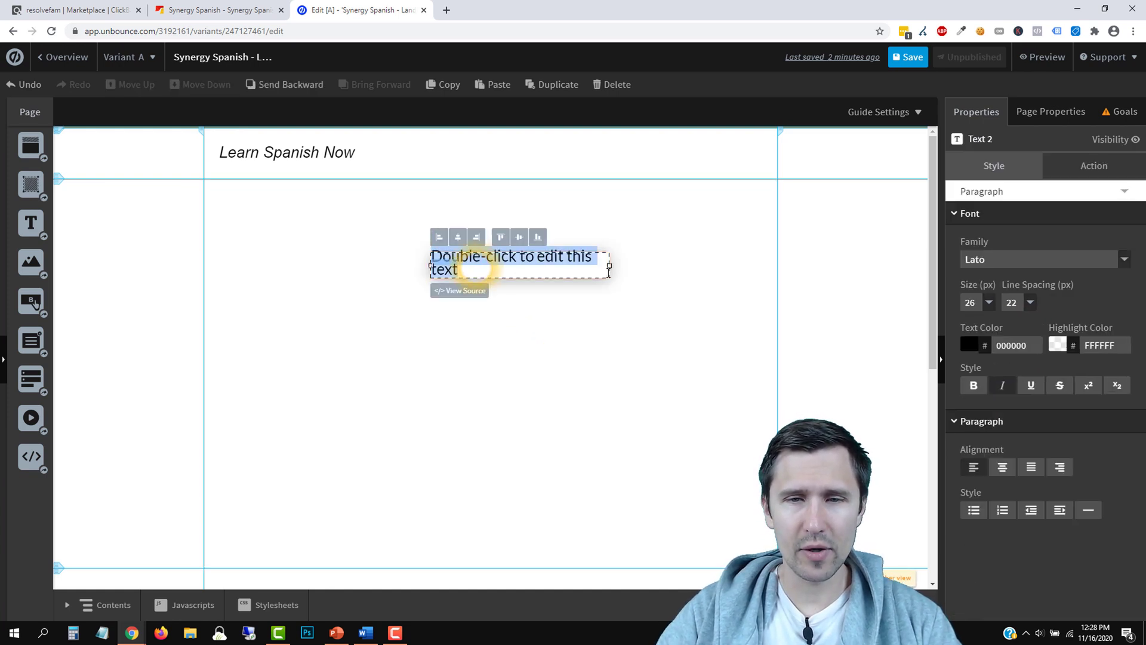
pyautogui.moveTo(610, 266); pyautogui.dragTo(750, 267)
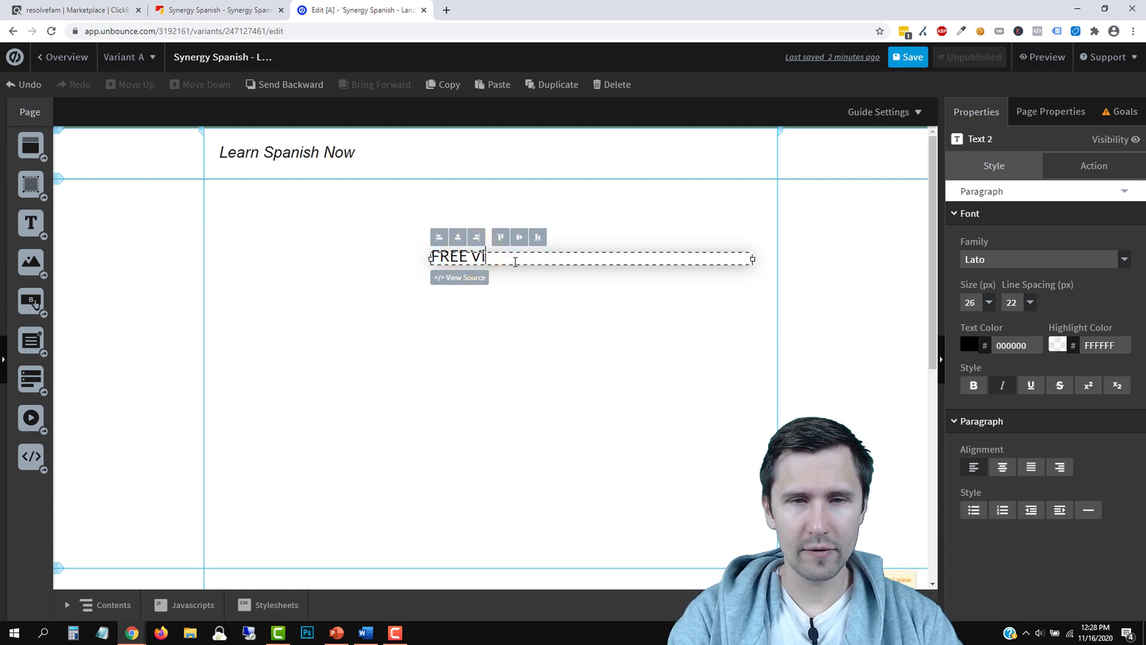
pyautogui.click(244, 10)
# Scroll through the Synergy Spanish sales page for copy ideas, then reload it with F5
pyautogui.scroll(-15, 235, 289)
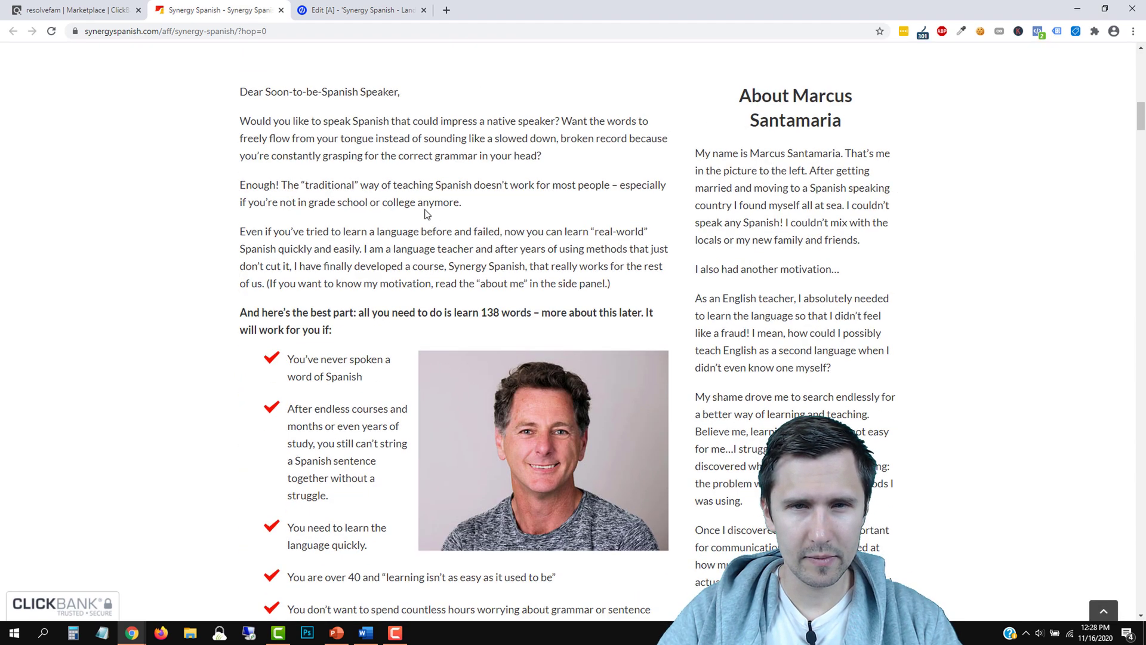
pyautogui.scroll(-18, 165, 270)
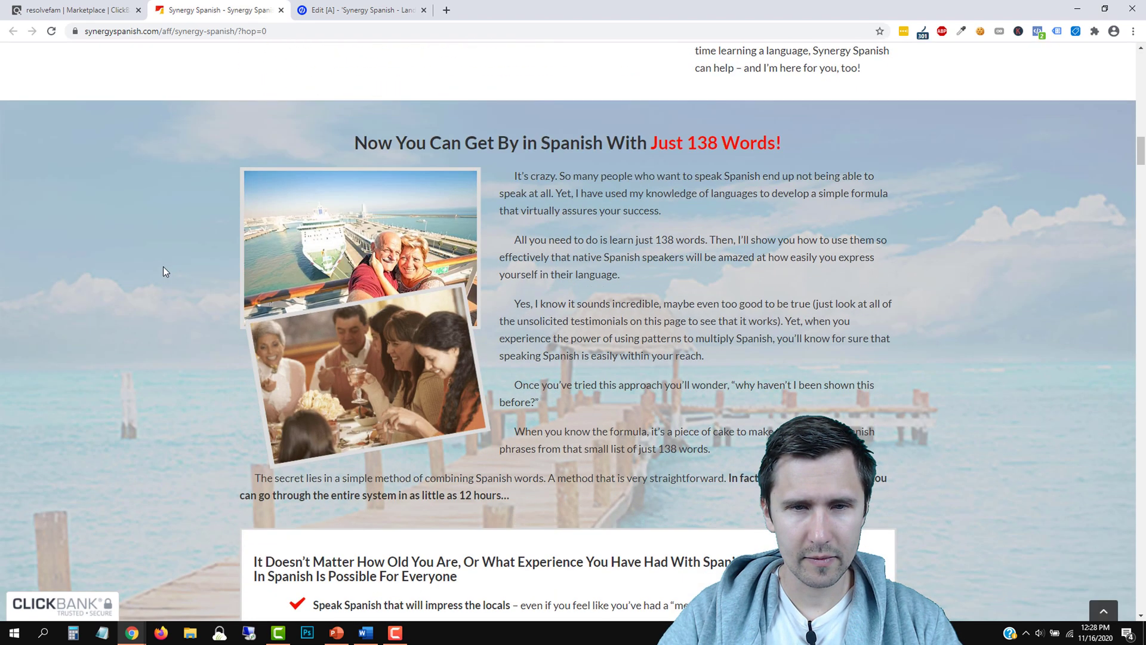
pyautogui.scroll(-12, 164, 268)
pyautogui.scroll(10, 166, 269)
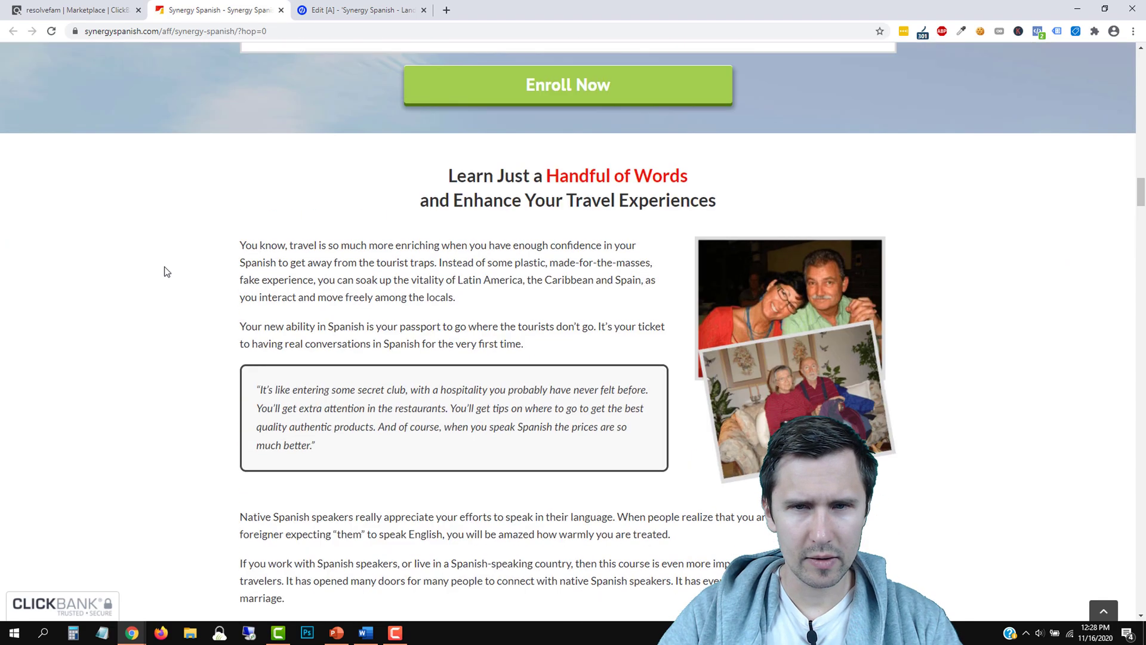
pyautogui.scroll(-15, 183, 297)
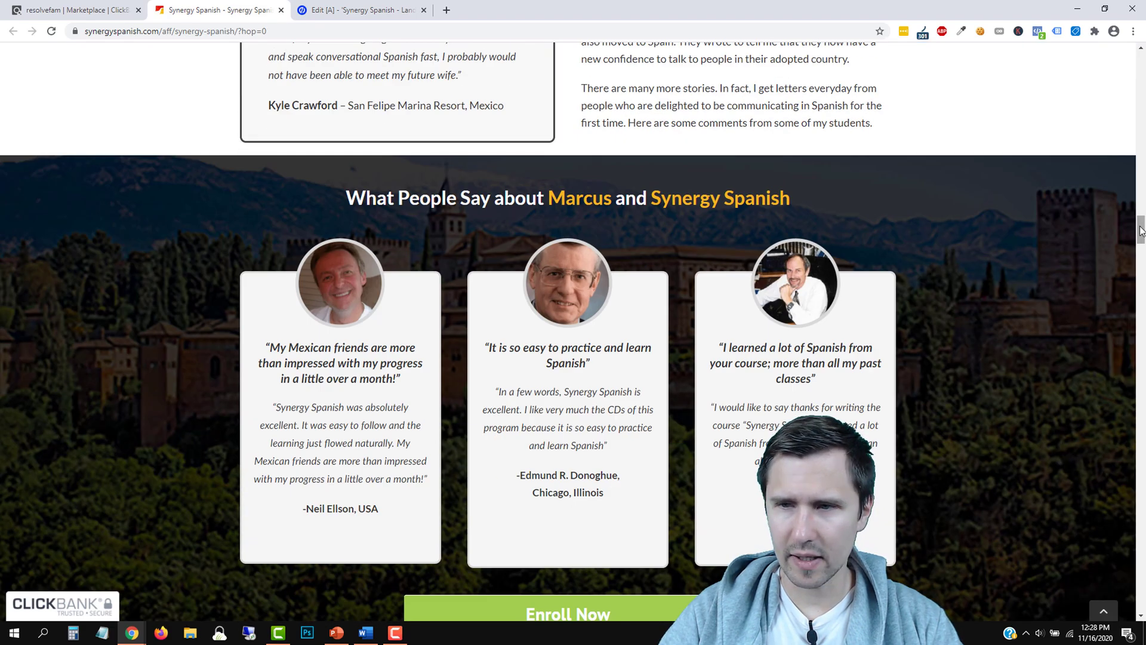
pyautogui.moveTo(1141, 231); pyautogui.dragTo(1141, 89)
pyautogui.scroll(-3, 452, 504)
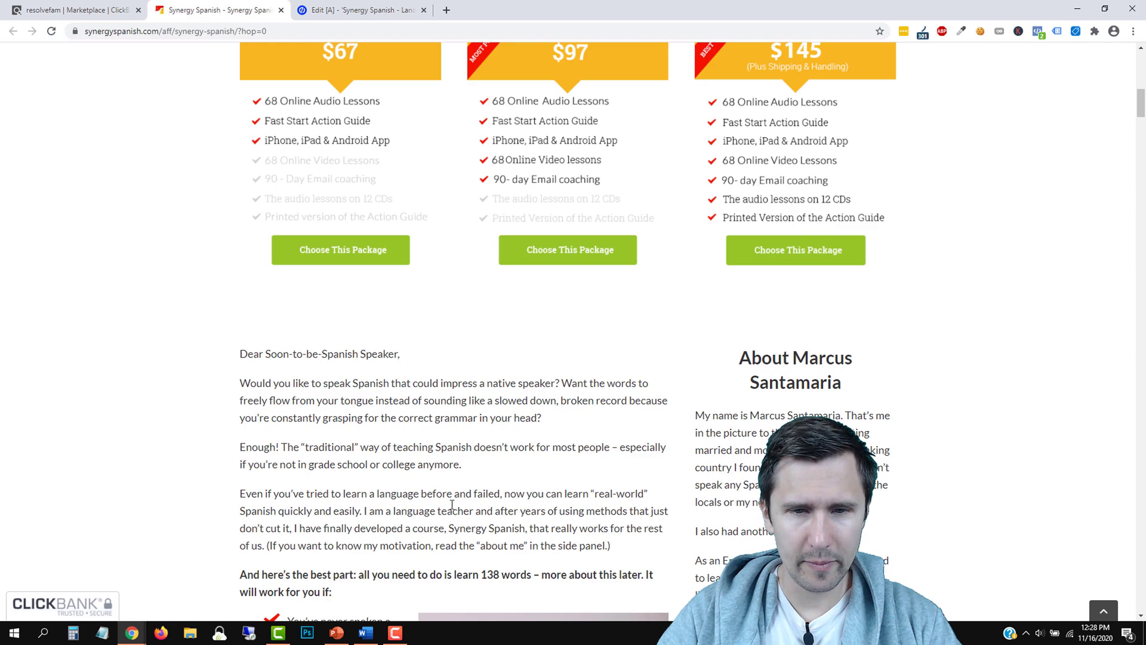
pyautogui.scroll(-2, 410, 526)
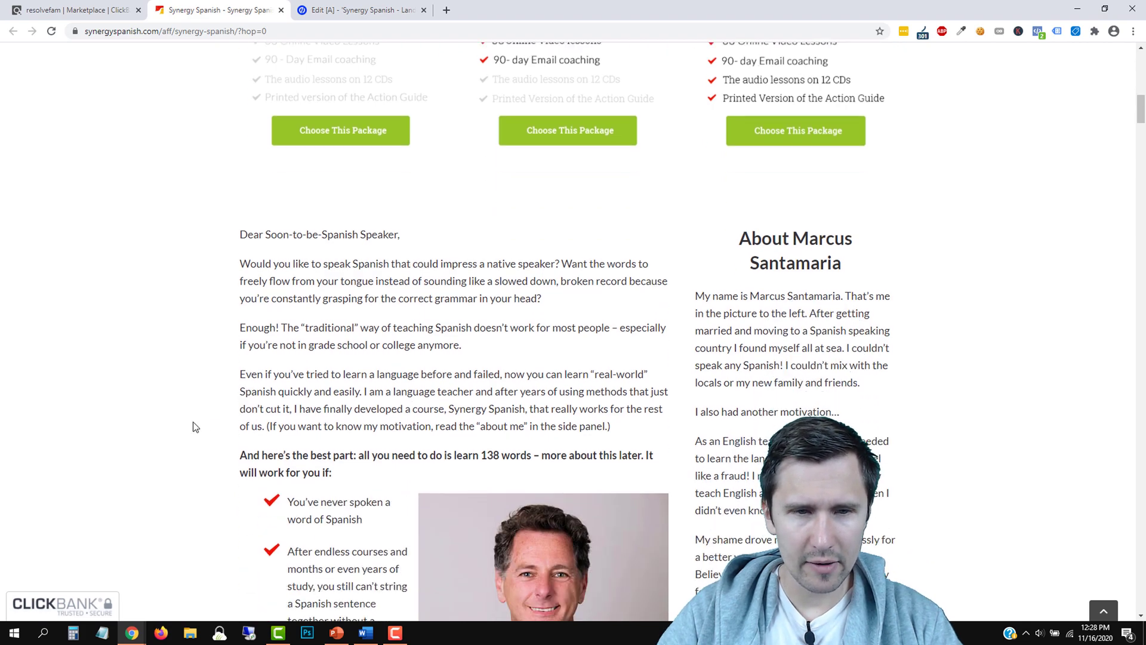
pyautogui.scroll(15, 193, 422)
pyautogui.scroll(-7, 193, 422)
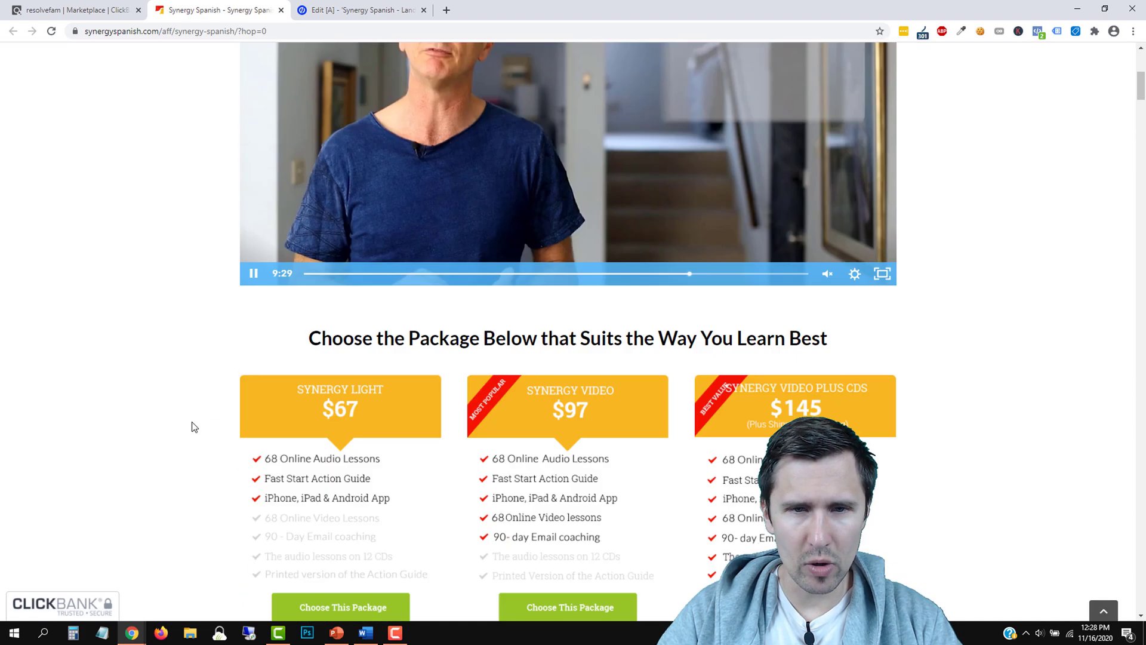
pyautogui.press('F5')
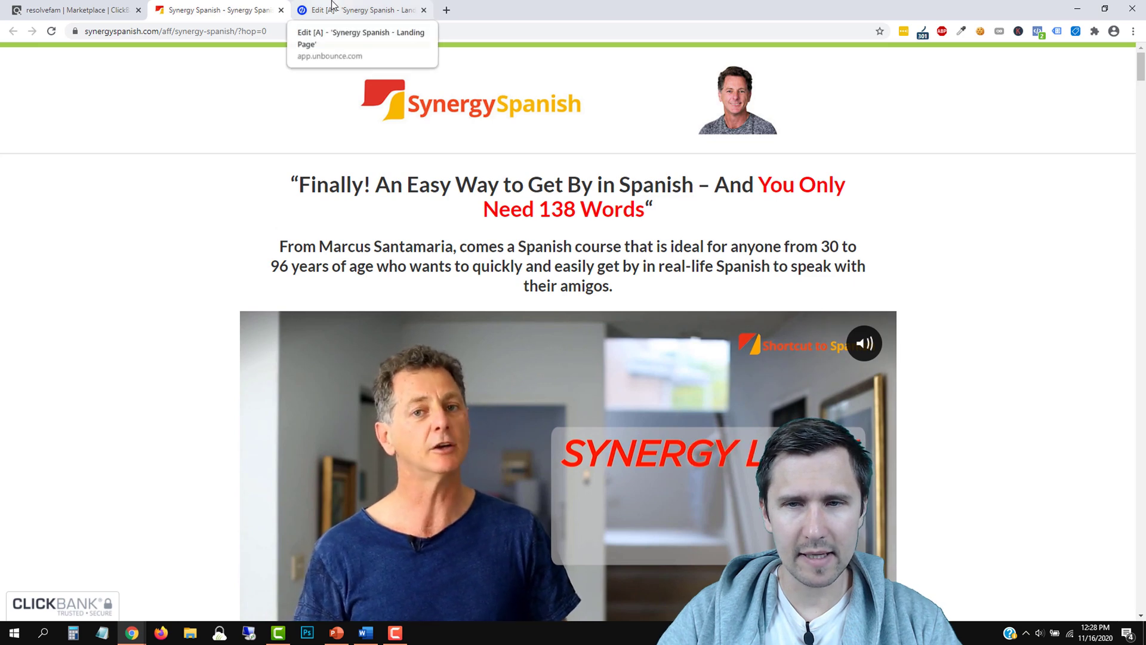
pyautogui.click(333, 7)
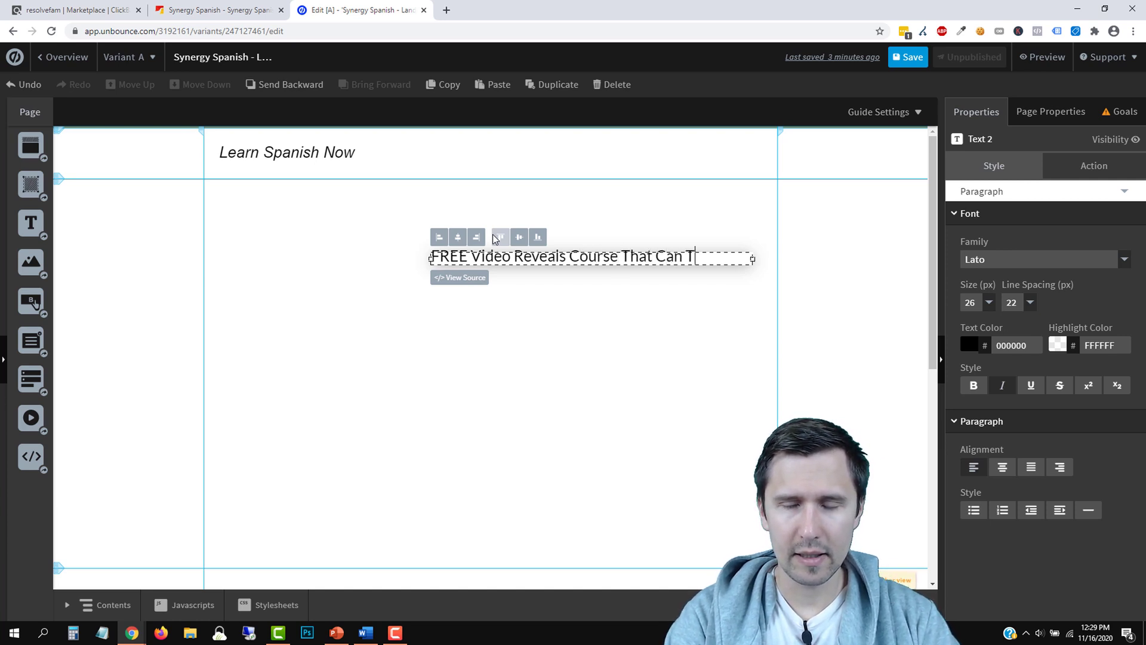
# Finish typing the headline to end with 'Spanish In Just 138 Words!', checking the sales page wording
pyautogui.write('You')
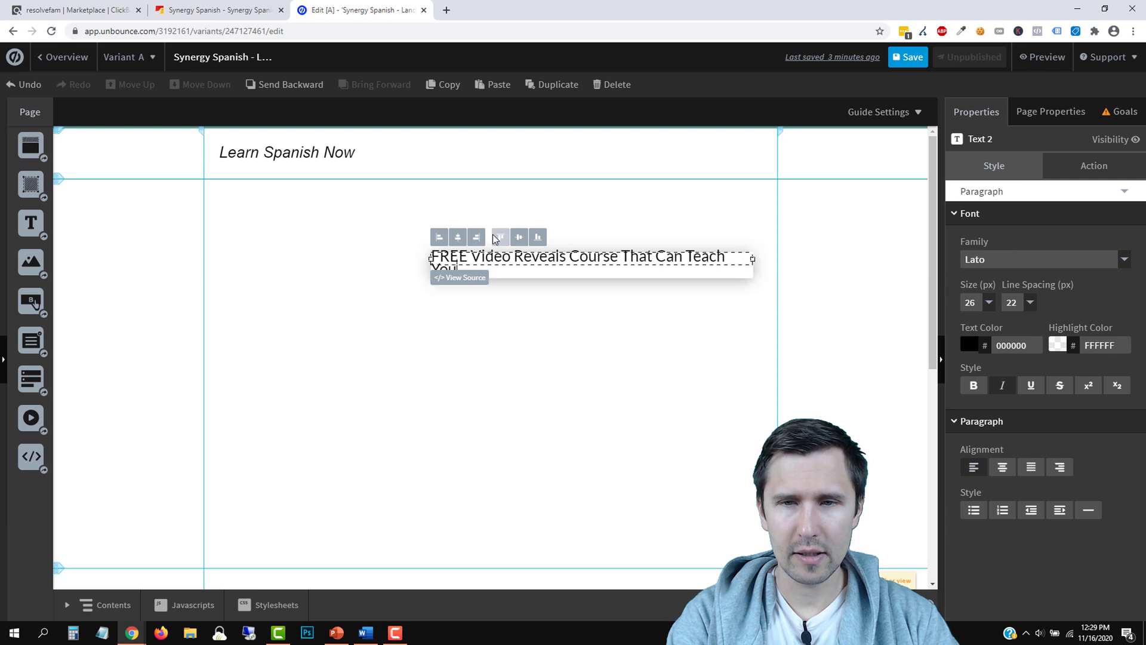
pyautogui.hotkey('ctrl', 'shift', 'Tab')
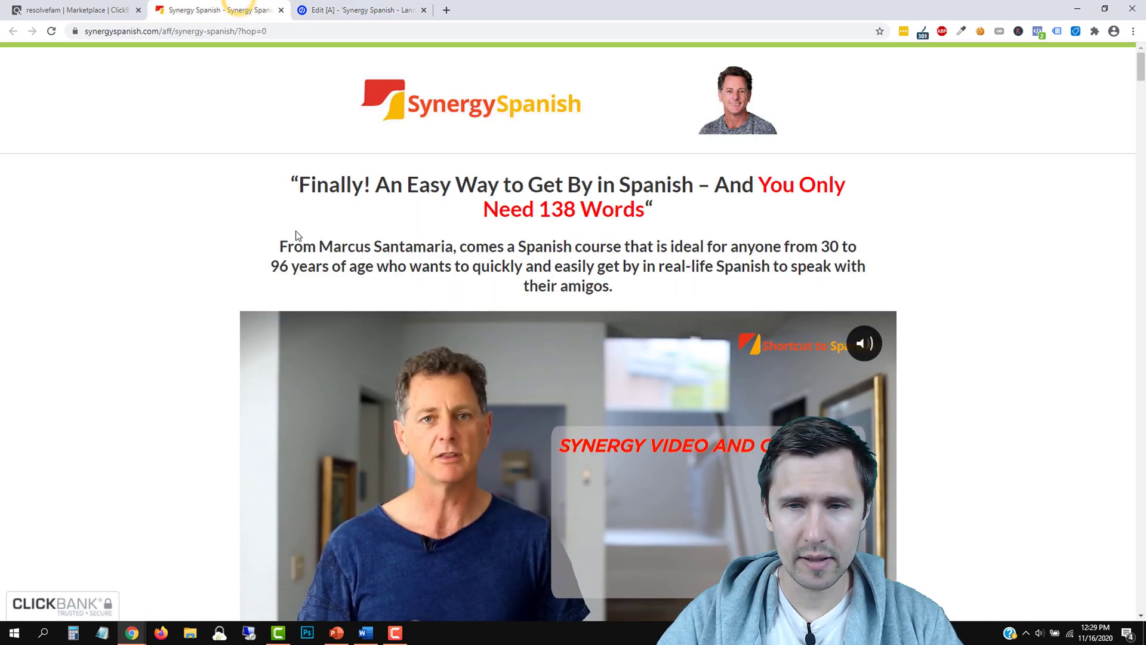
pyautogui.hotkey('ctrl', 'Tab')
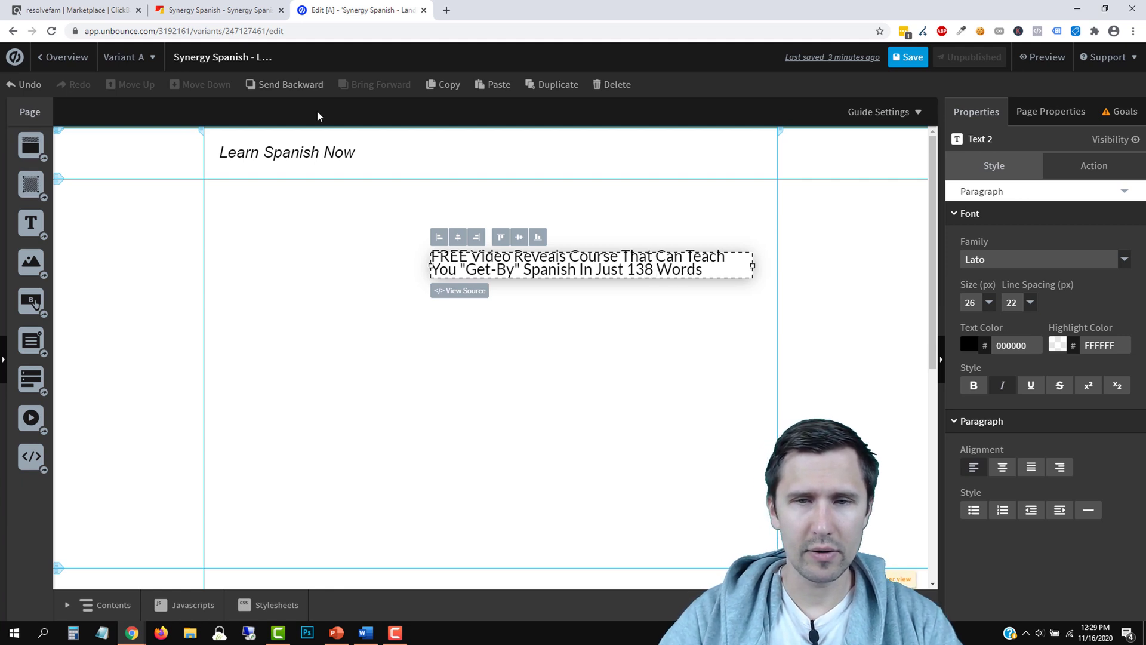
pyautogui.write('!')
# Widen the headline box leftward and recheck the Synergy Spanish sales page wording
pyautogui.moveTo(430, 264); pyautogui.dragTo(328, 264)
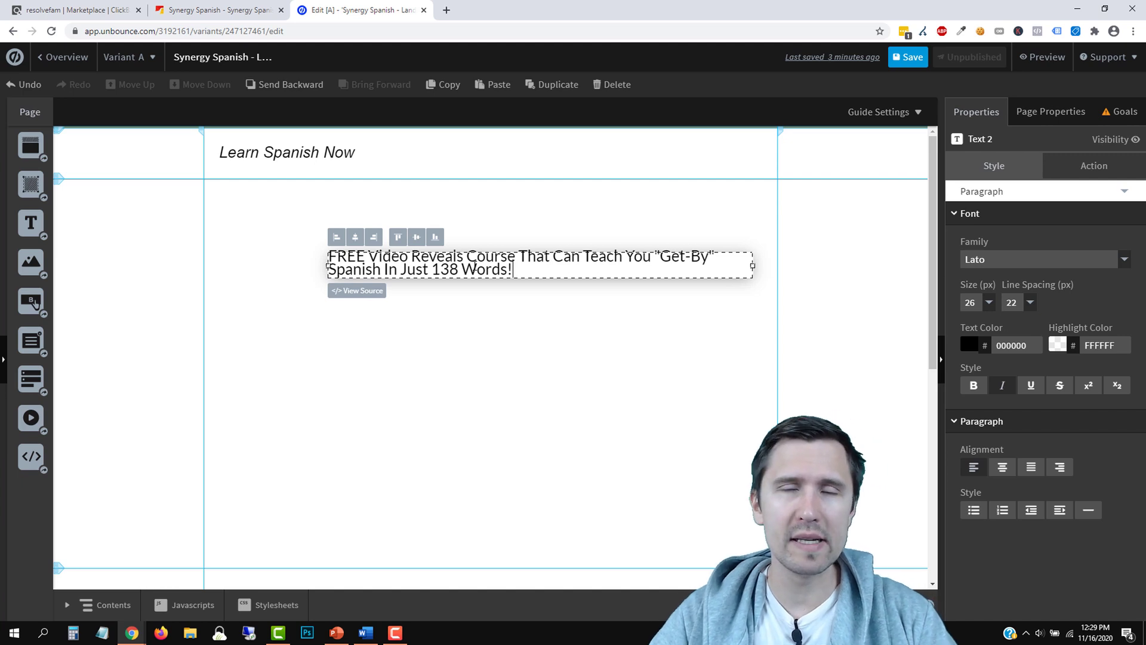
pyautogui.click(236, 10)
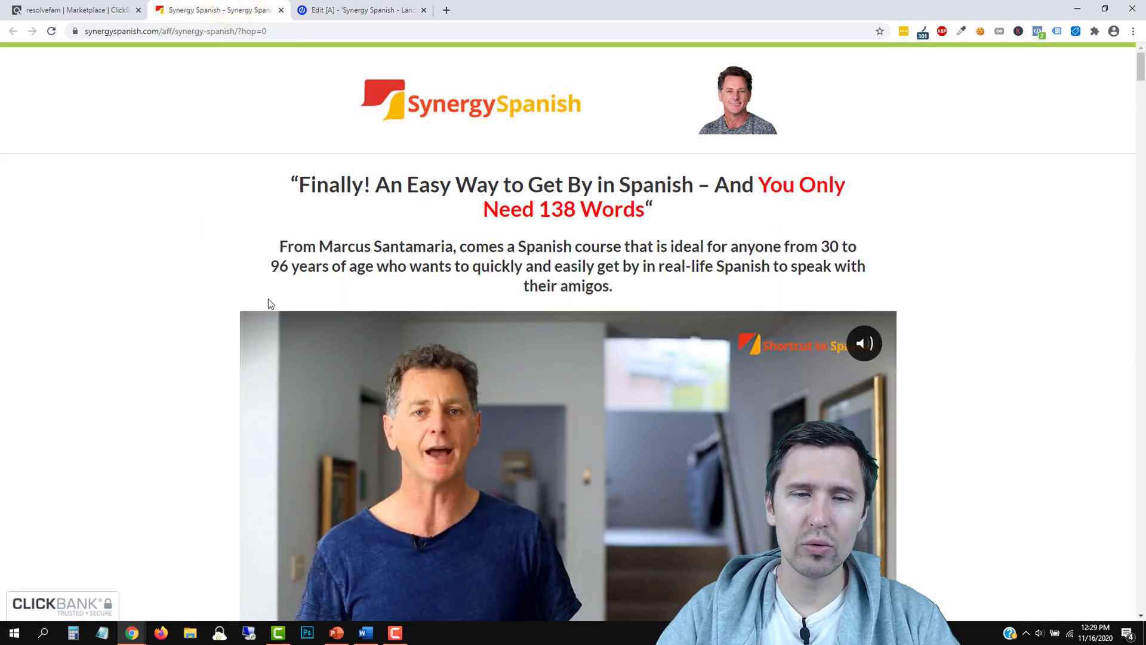
pyautogui.scroll(-3, 528, 331)
pyautogui.scroll(3, 590, 321)
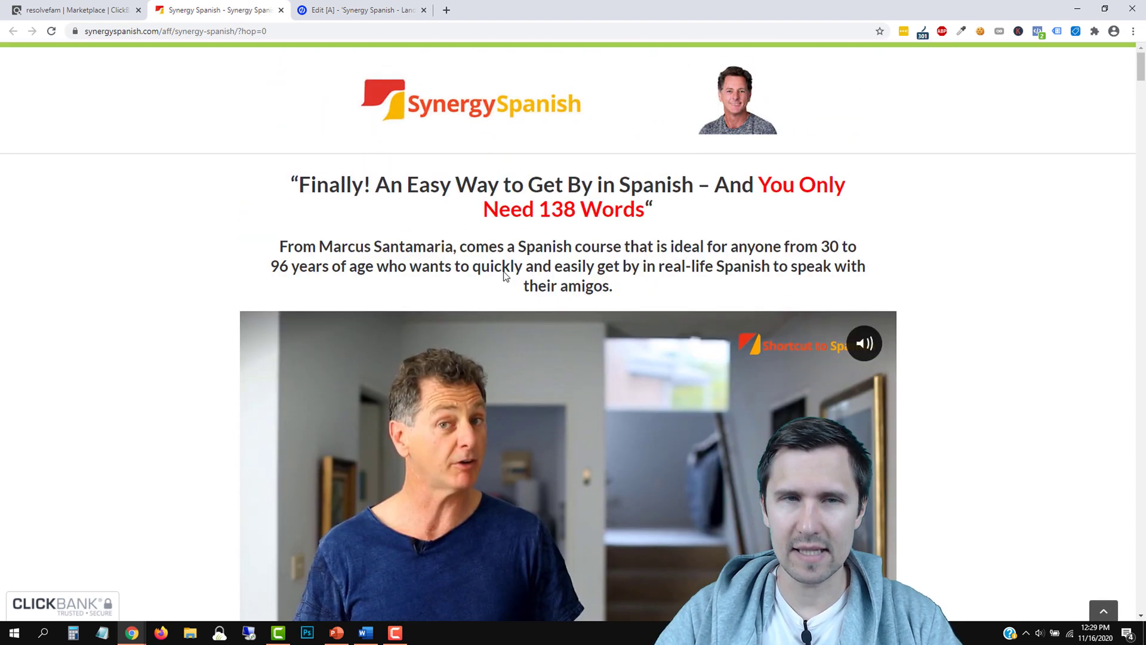
pyautogui.click(393, 8)
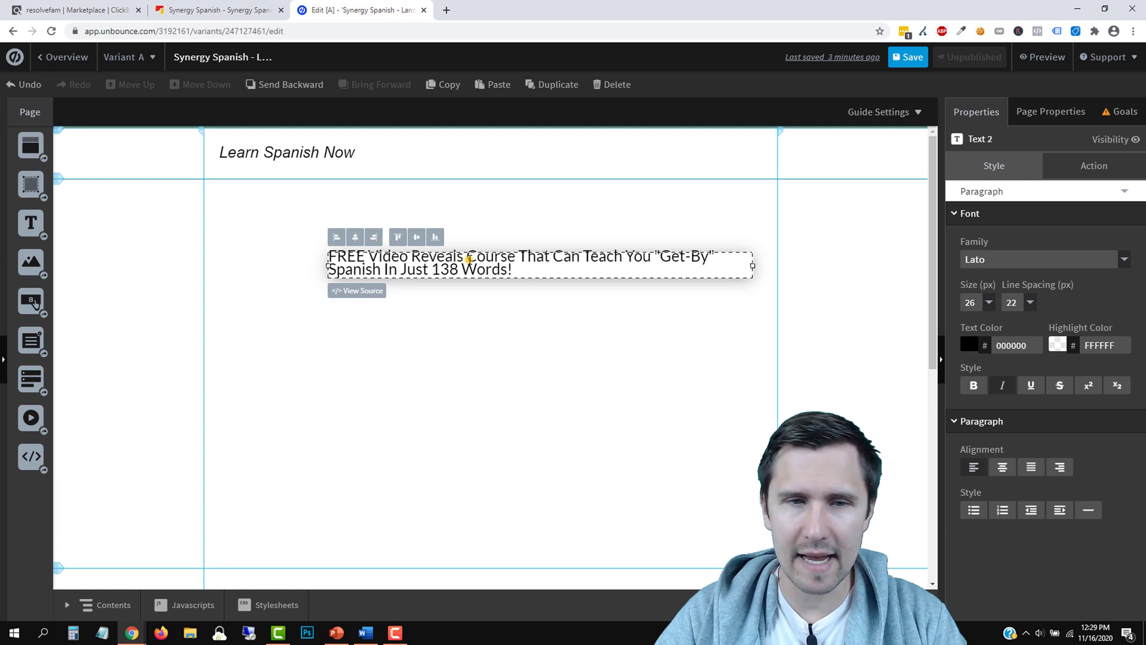
# Enlarge the whole headline text to 36 px
pyautogui.tripleClick(462, 260)
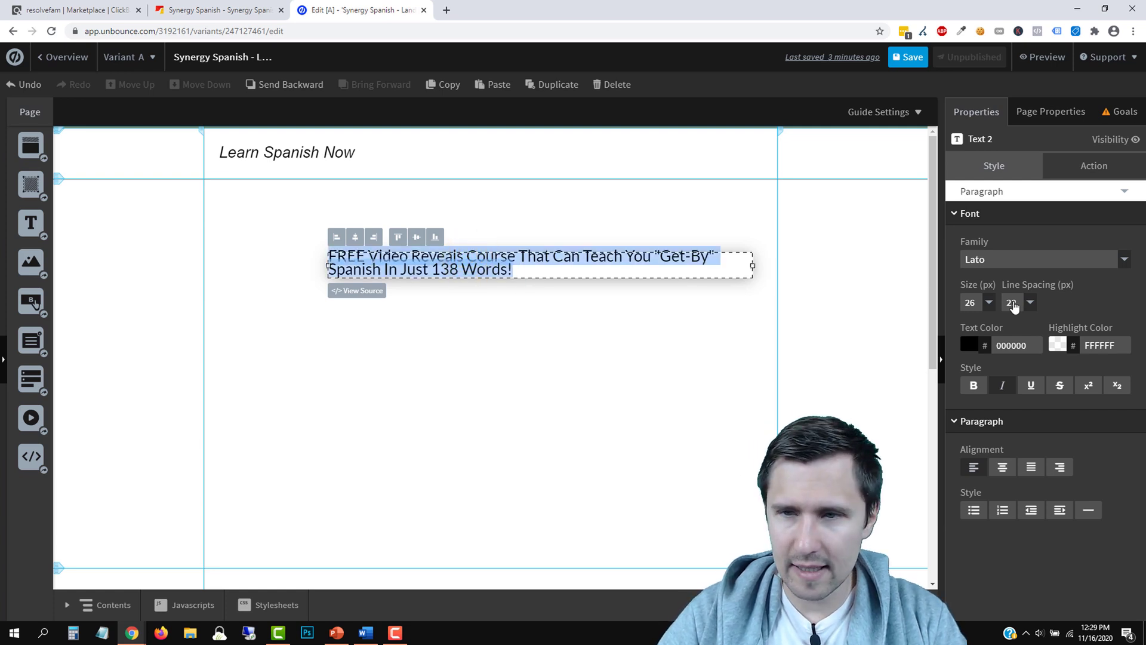
pyautogui.click(988, 307)
pyautogui.click(972, 377)
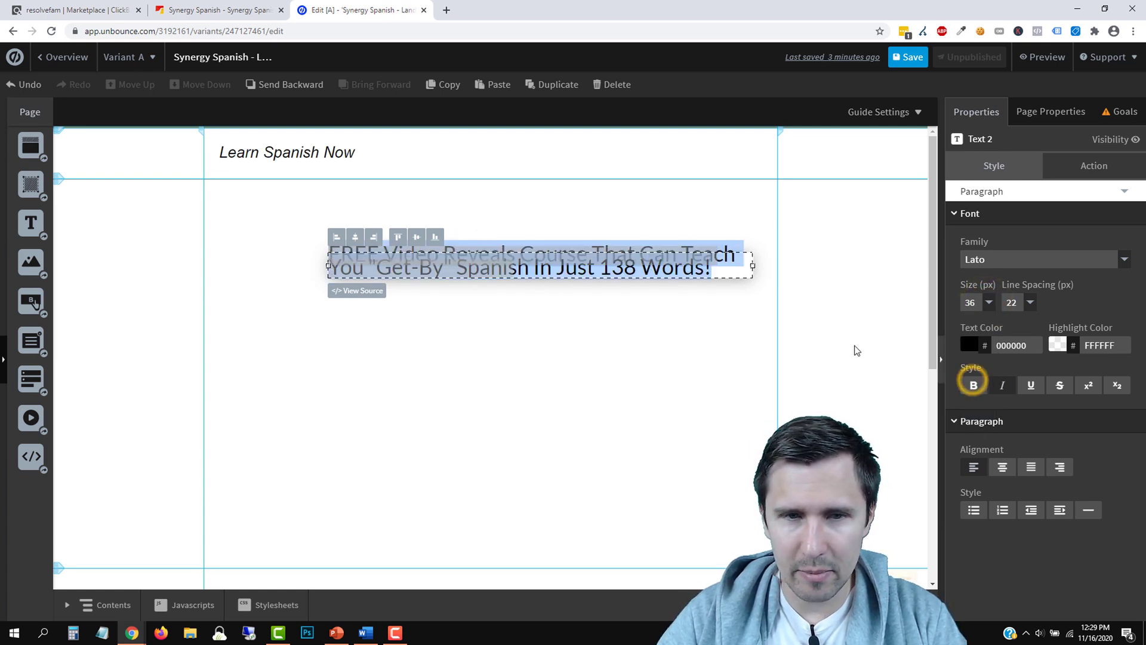
pyautogui.click(545, 334)
pyautogui.click(505, 272)
pyautogui.click(488, 254)
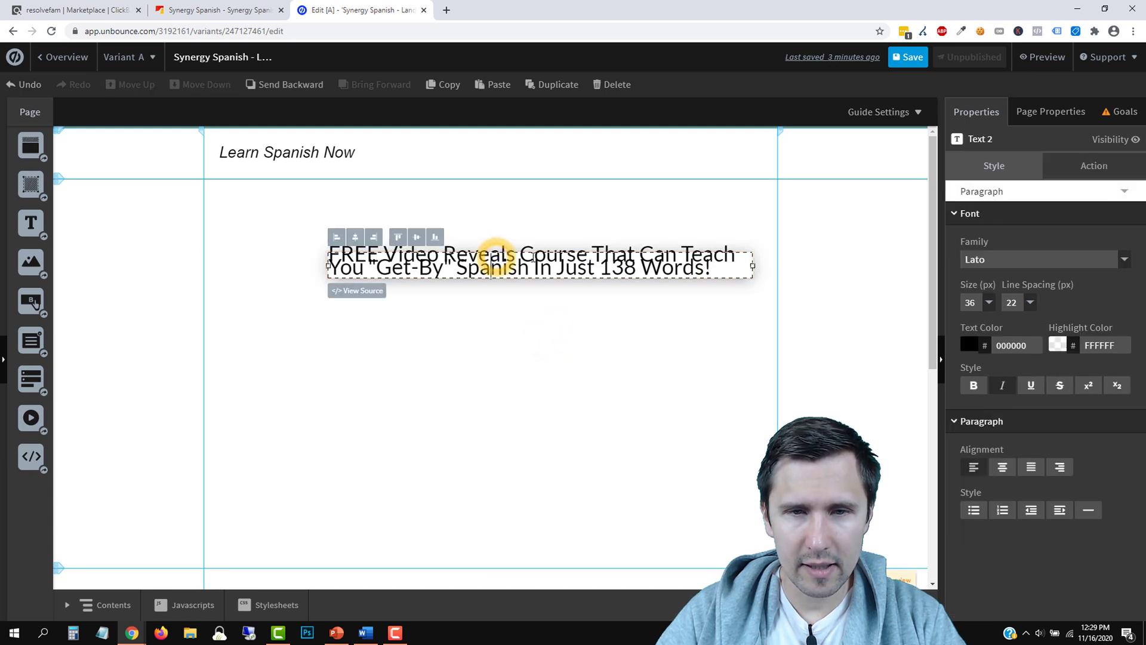
pyautogui.doubleClick(540, 266)
pyautogui.click(529, 259)
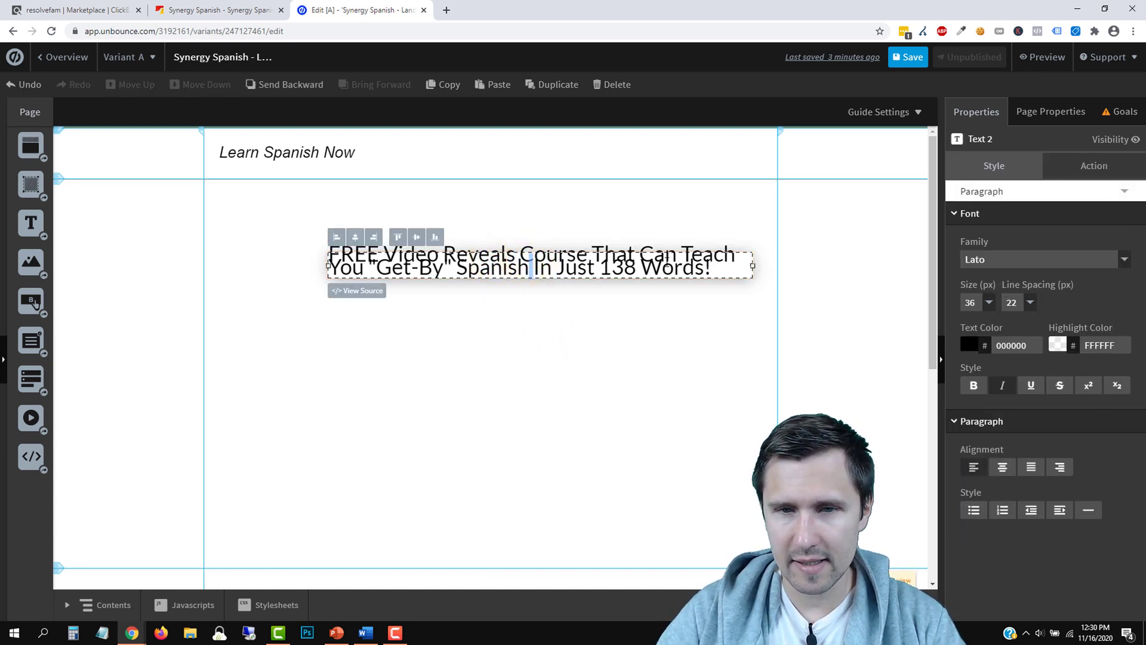
# Set the headline line spacing to 31
pyautogui.tripleClick(667, 263)
pyautogui.click(1031, 304)
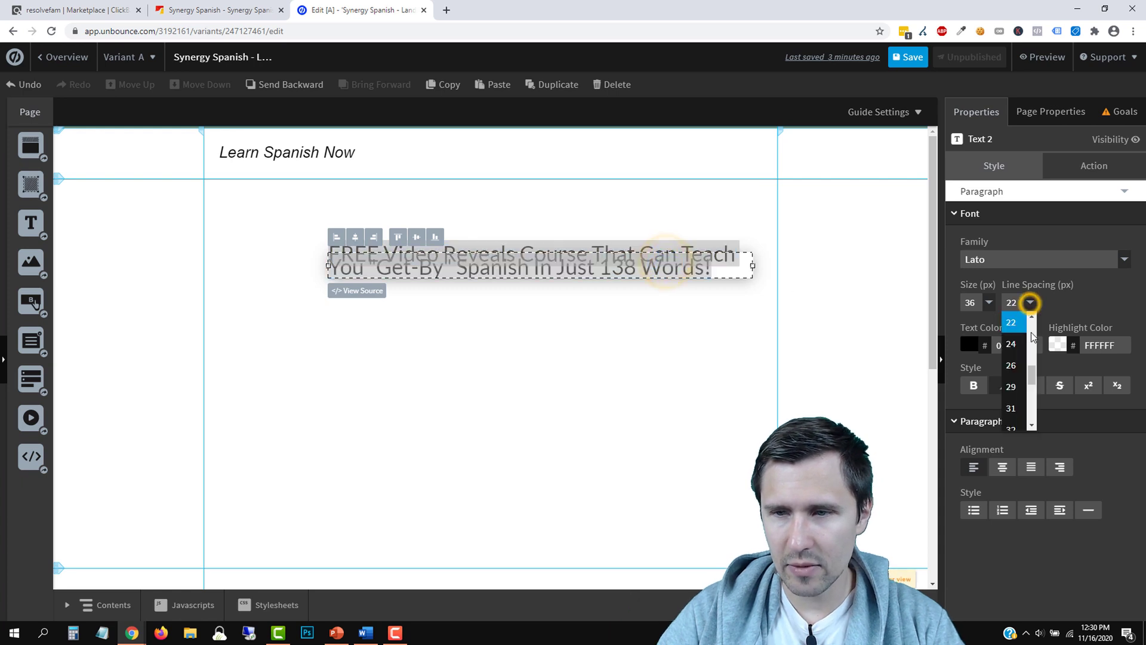
pyautogui.click(1014, 402)
pyautogui.click(539, 258)
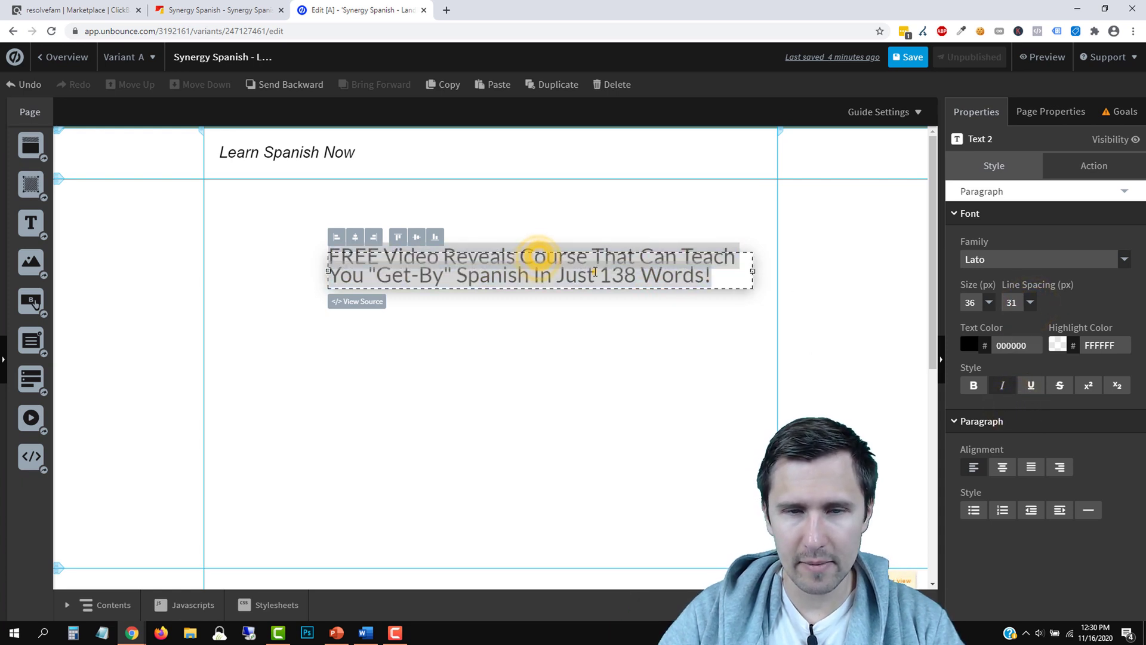
pyautogui.click(557, 335)
# Replace the word 'Course' with 'System' in the headline
pyautogui.doubleClick(545, 249)
pyautogui.doubleClick(545, 259)
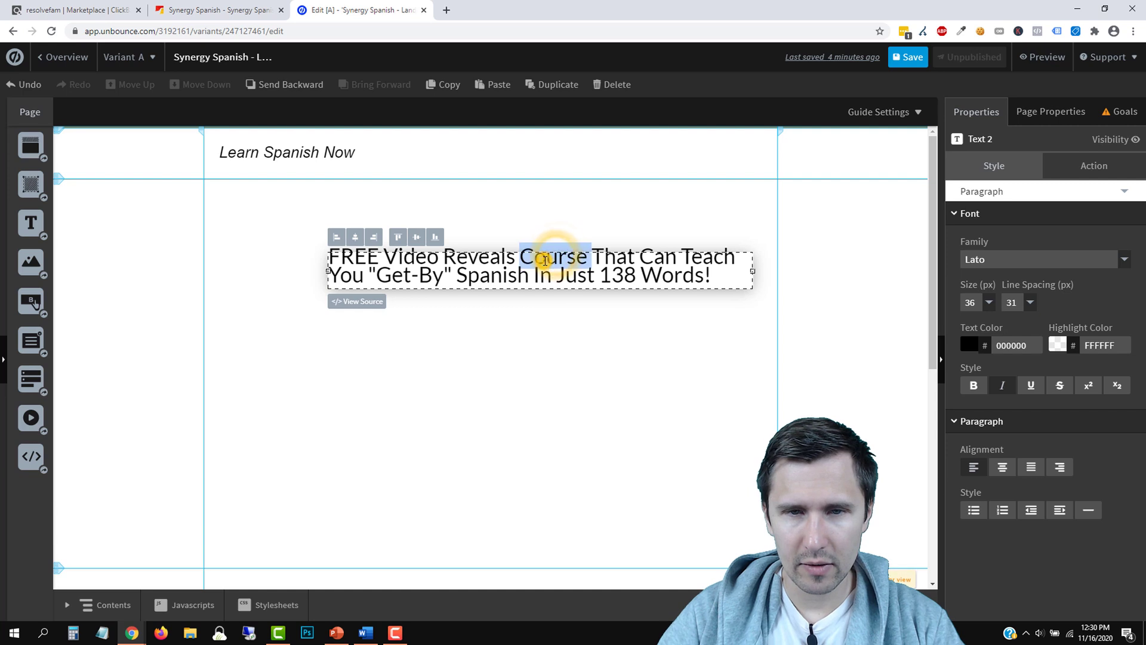
pyautogui.write('System')
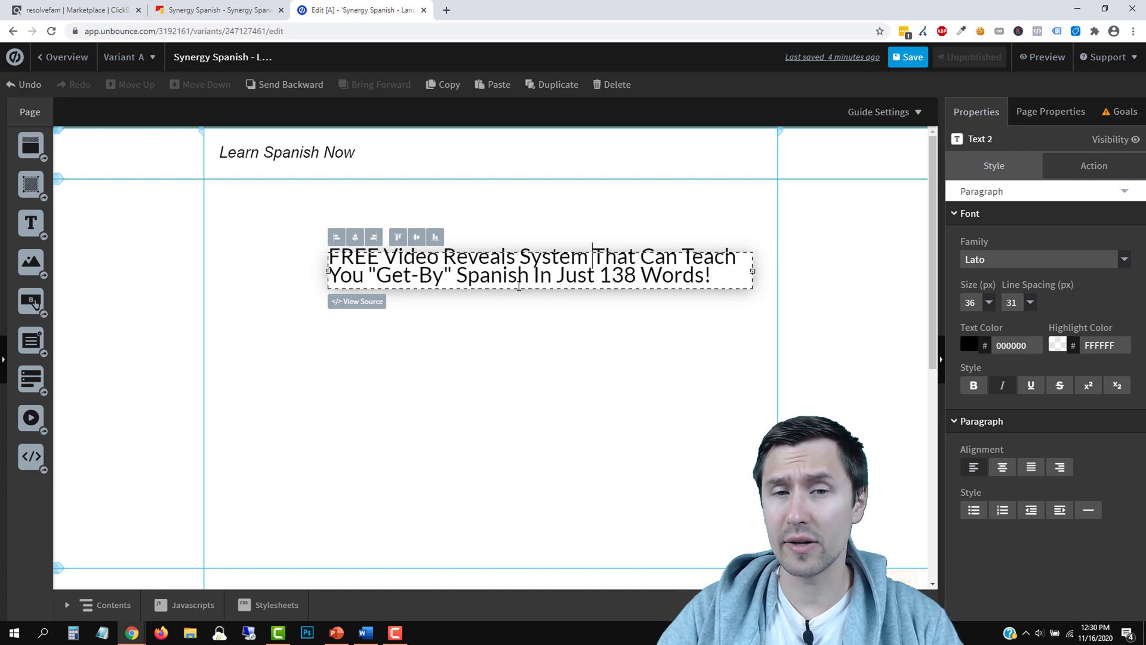
# Increase the headline line spacing to 38, then to 45
pyautogui.tripleClick(613, 268)
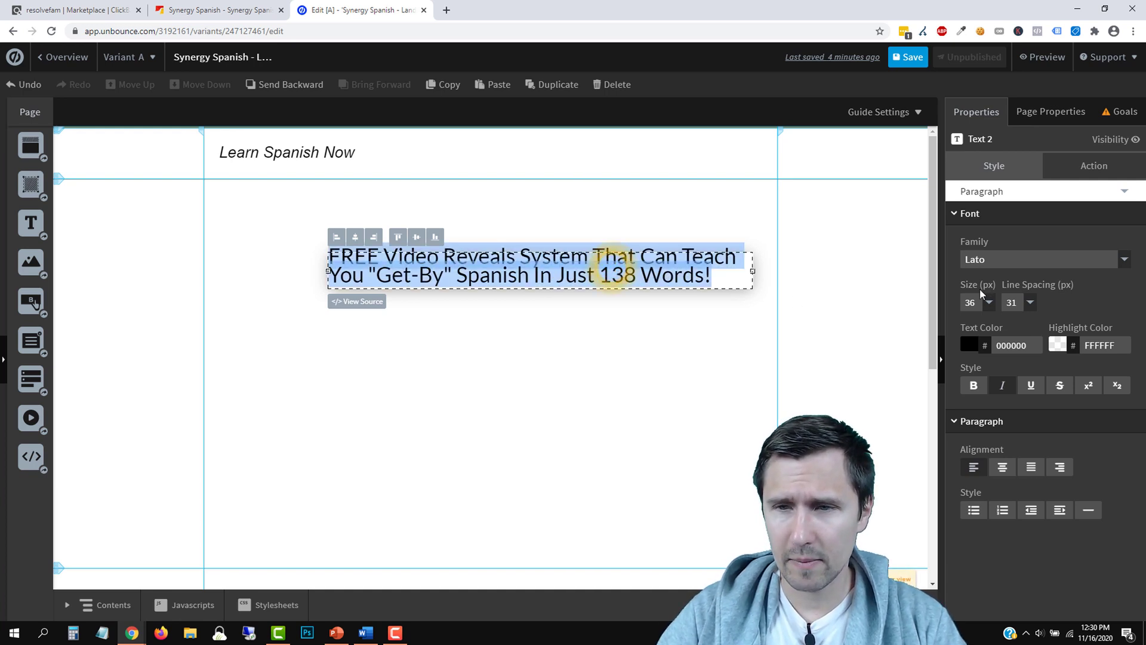
pyautogui.click(1017, 302)
pyautogui.click(1016, 410)
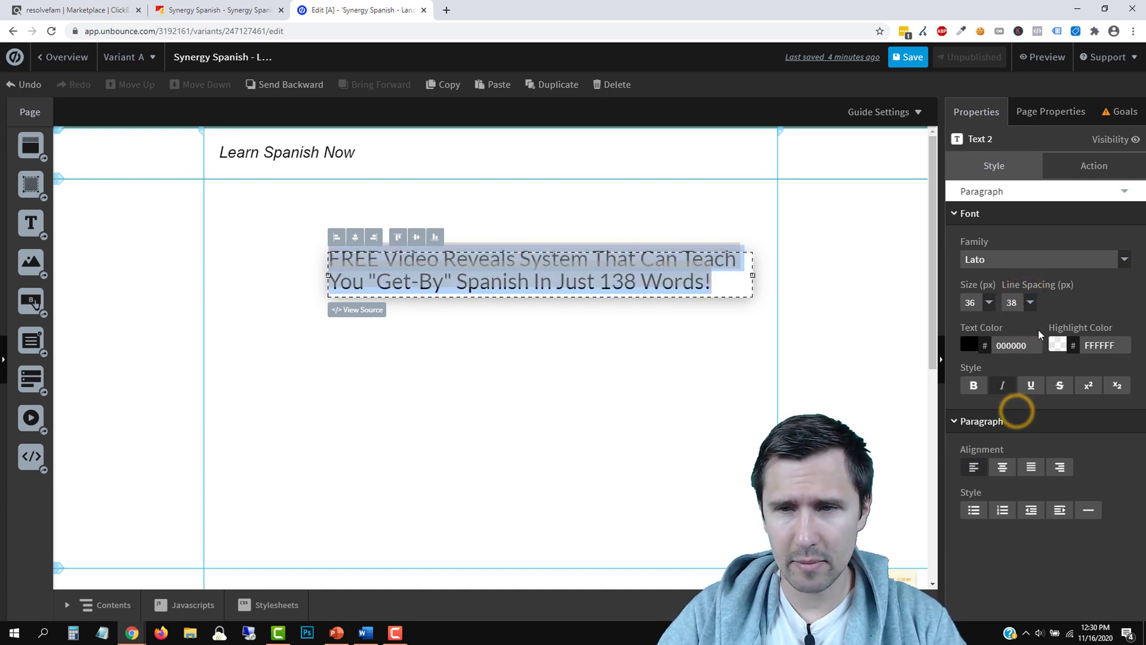
pyautogui.click(1018, 302)
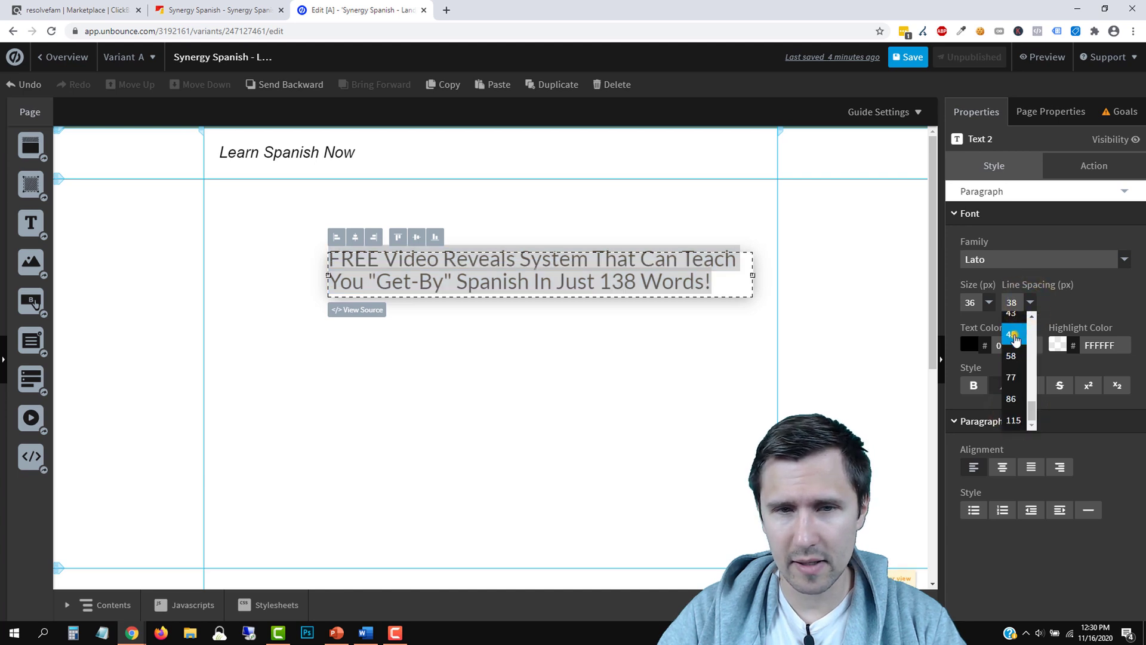
pyautogui.click(1012, 335)
pyautogui.click(472, 384)
pyautogui.click(458, 265)
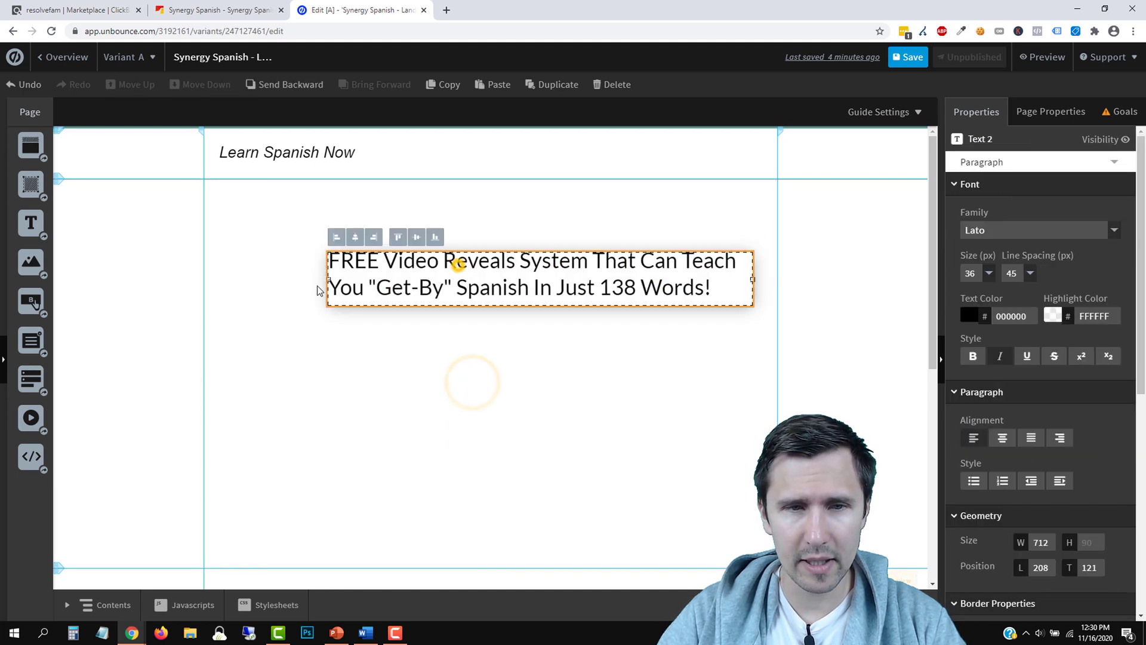
# Widen the headline box to 860 px, centre its text, and move it up, centred in the hero
pyautogui.moveTo(337, 278); pyautogui.dragTo(253, 275)
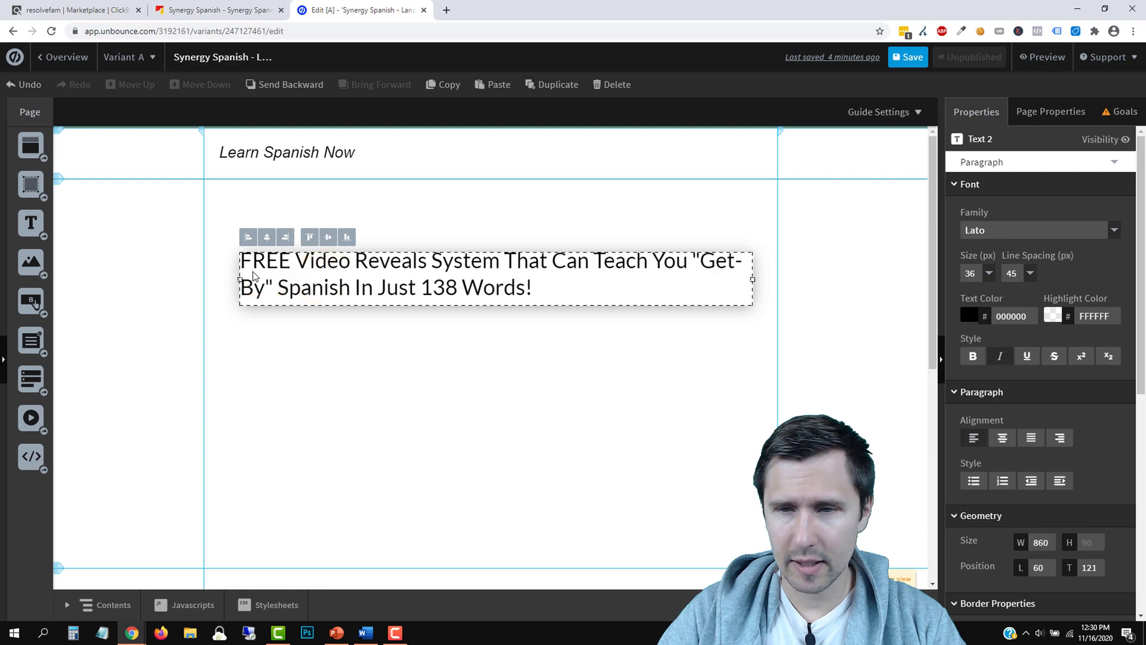
pyautogui.click(1002, 438)
pyautogui.click(533, 362)
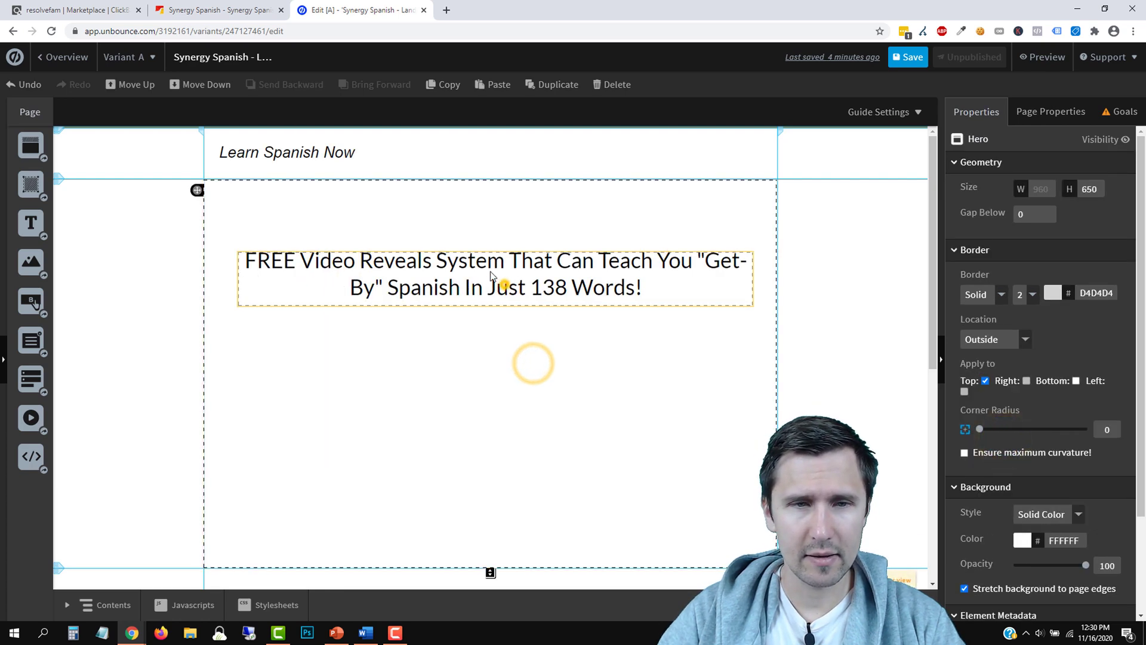
pyautogui.moveTo(491, 275); pyautogui.dragTo(475, 263)
pyautogui.click(255, 223)
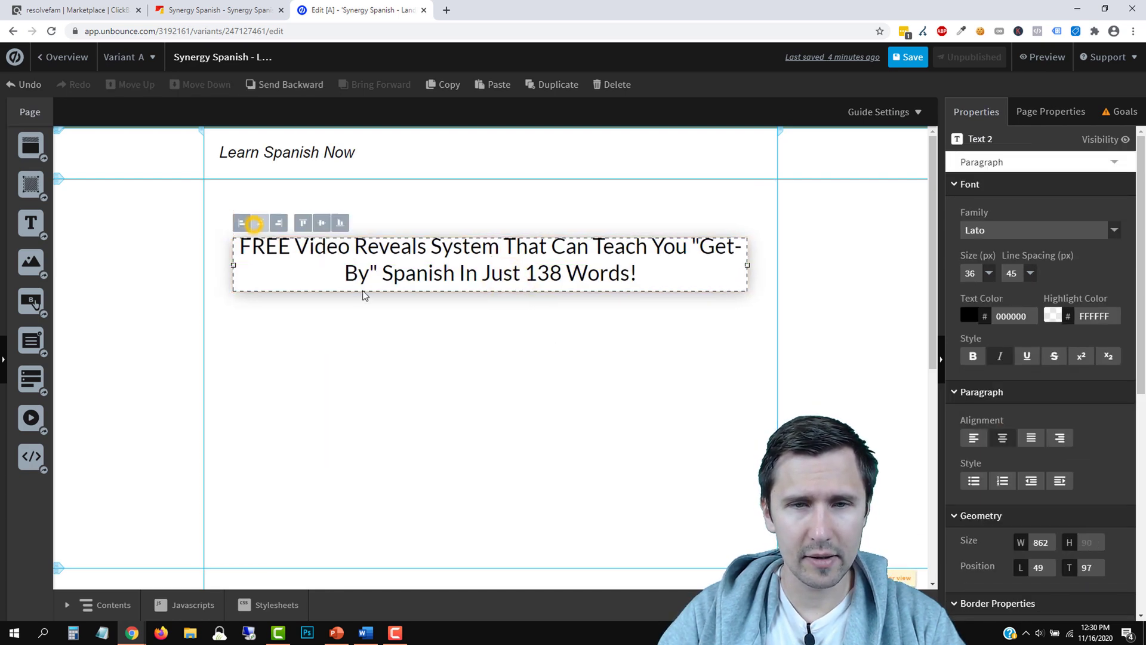
pyautogui.click(460, 332)
# Make the word 'FREE' bold in the headline
pyautogui.click(257, 249)
pyautogui.click(258, 249)
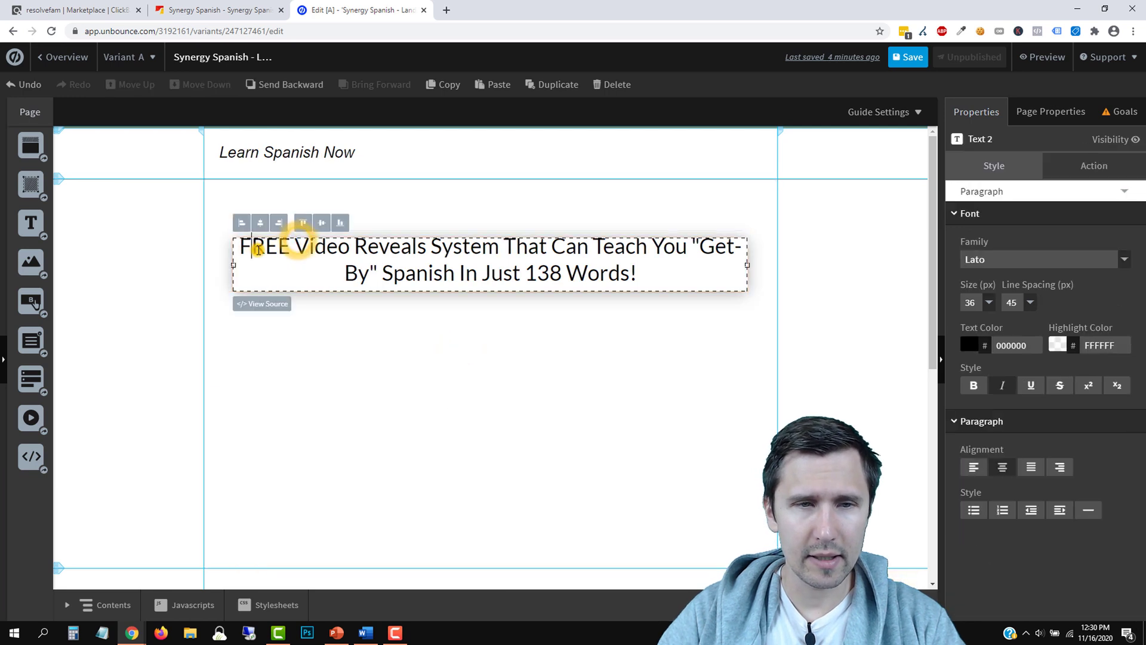
pyautogui.doubleClick(258, 249)
pyautogui.click(974, 385)
pyautogui.click(475, 356)
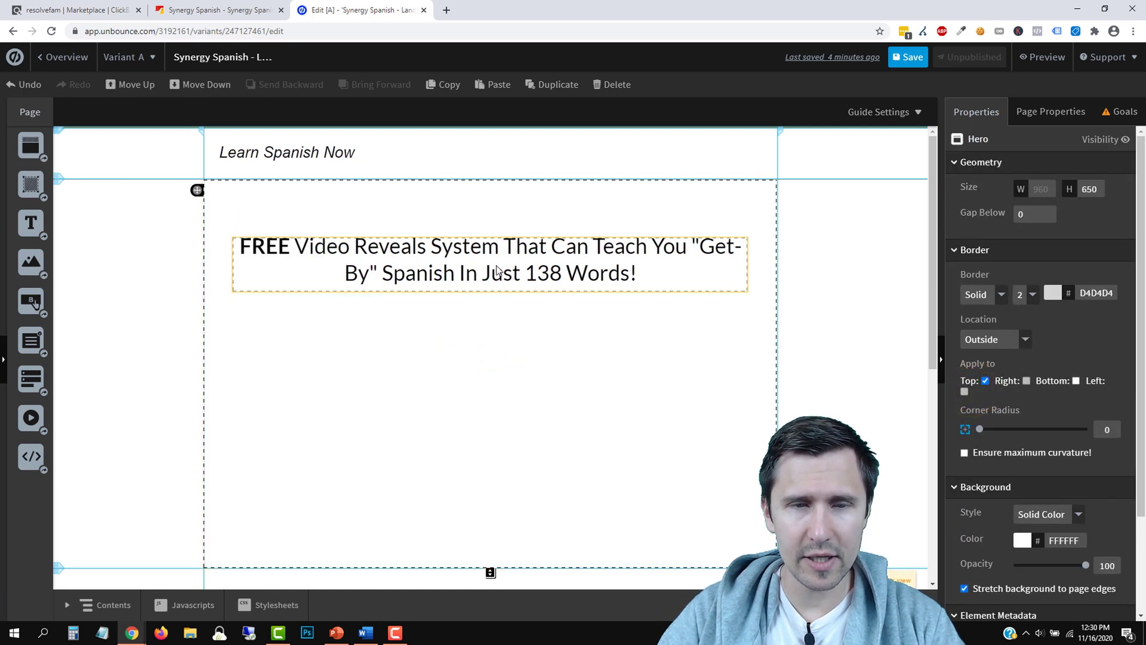
# Insert 'Real-Life' before 'Spanish' in the headline, matching the sales page
pyautogui.hotkey('ctrl', 'shift', 'Tab')
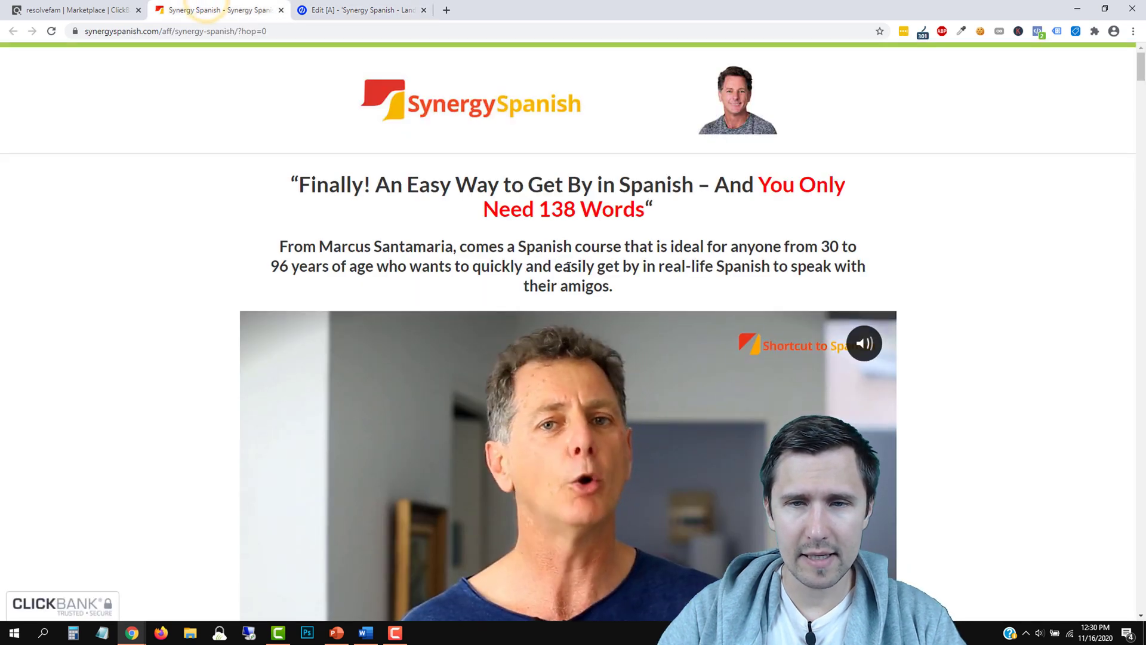
pyautogui.hotkey('ctrl', 'Tab')
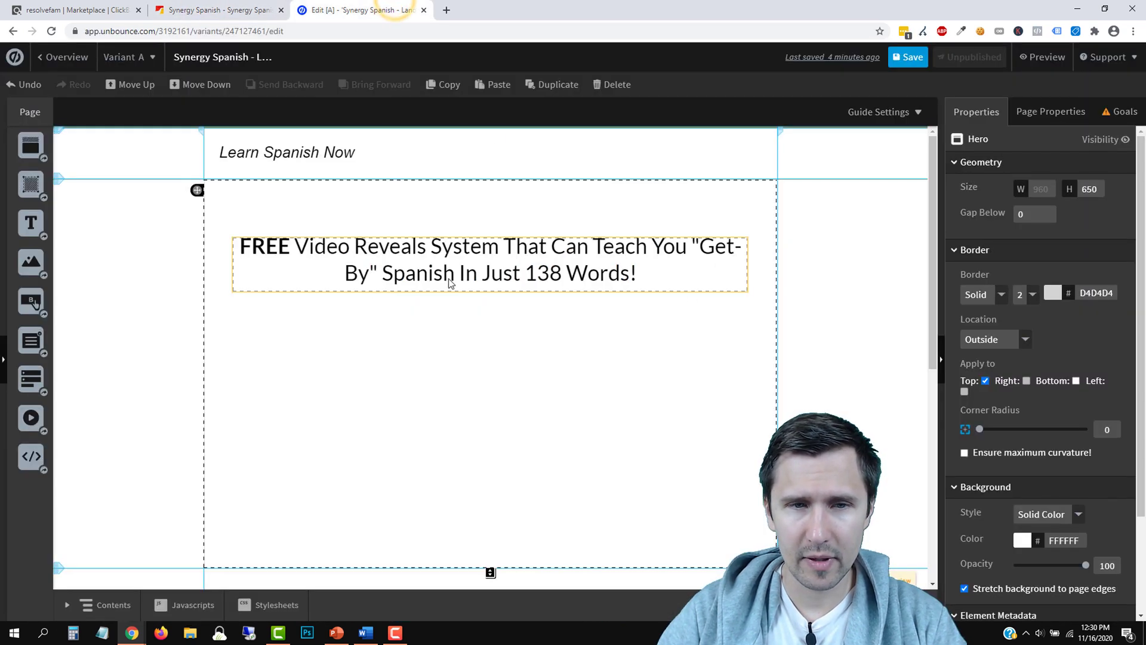
pyautogui.click(366, 286)
pyautogui.click(366, 284)
pyautogui.write('Real-')
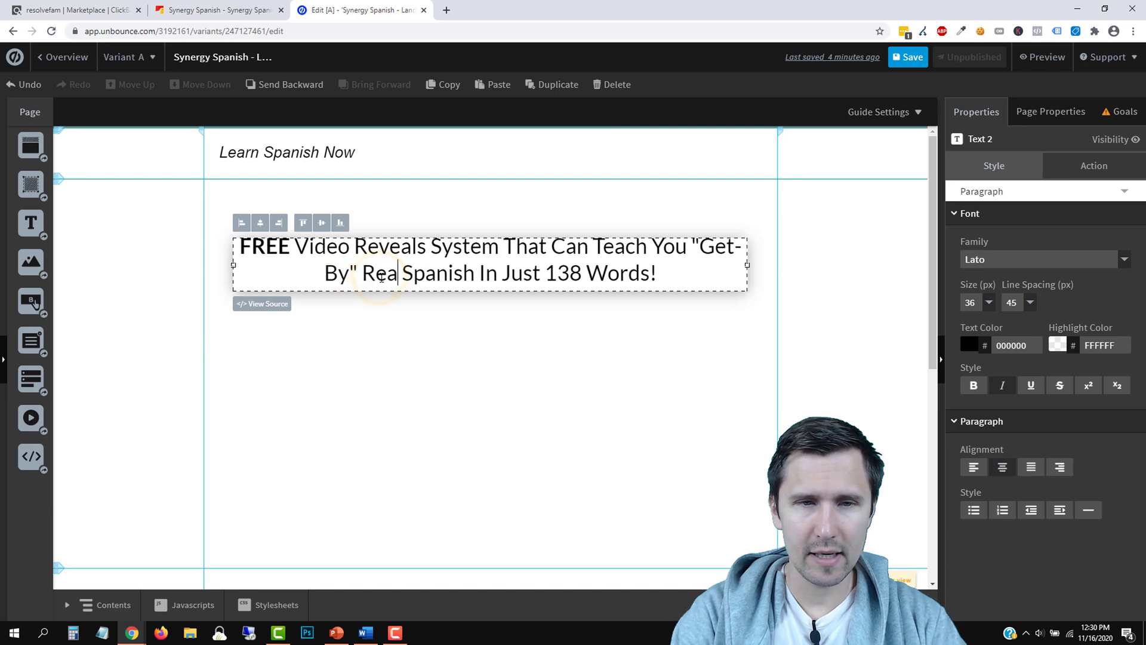
pyautogui.write('Life')
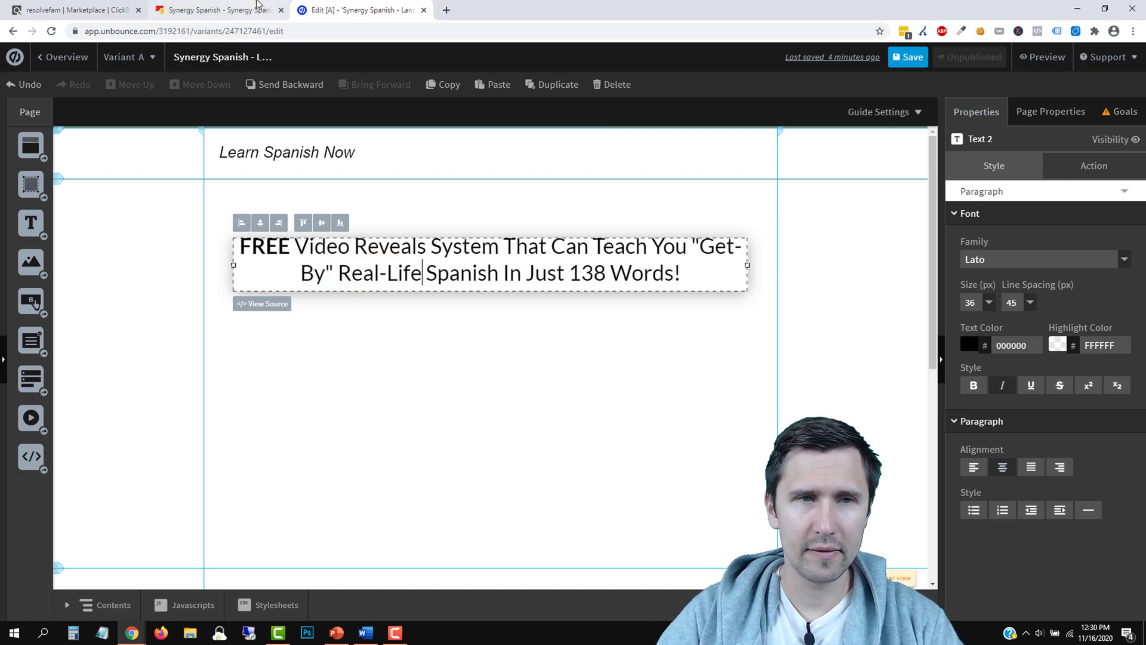
# Underline '138 Words!' in the headline
pyautogui.click(218, 10)
pyautogui.click(369, 6)
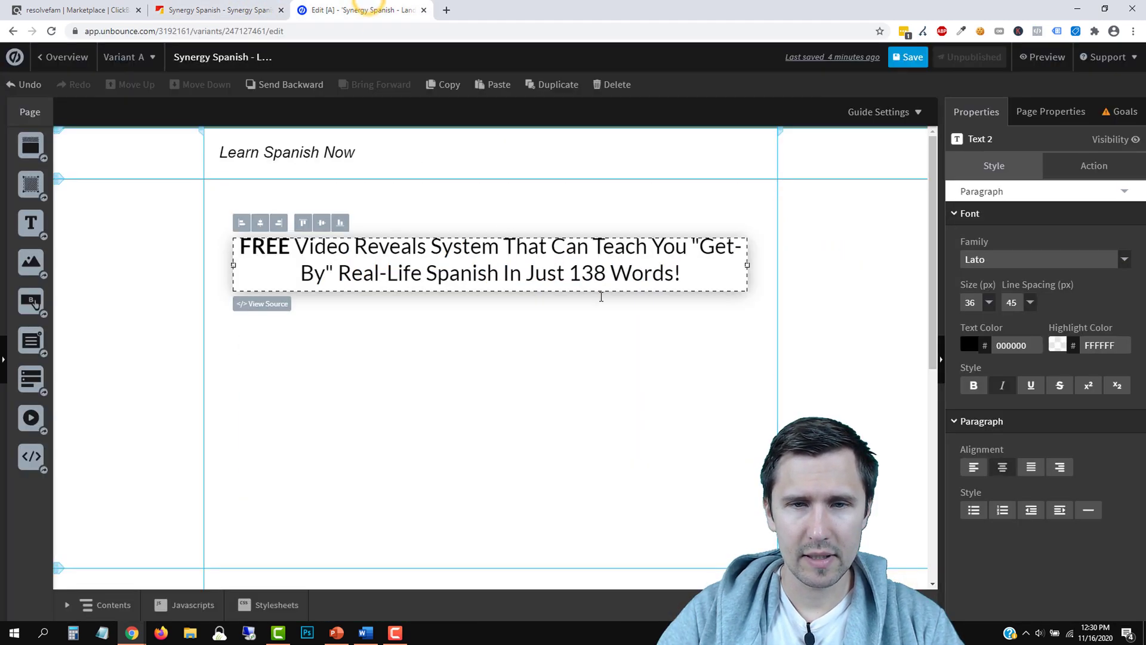
pyautogui.moveTo(573, 275); pyautogui.dragTo(671, 274)
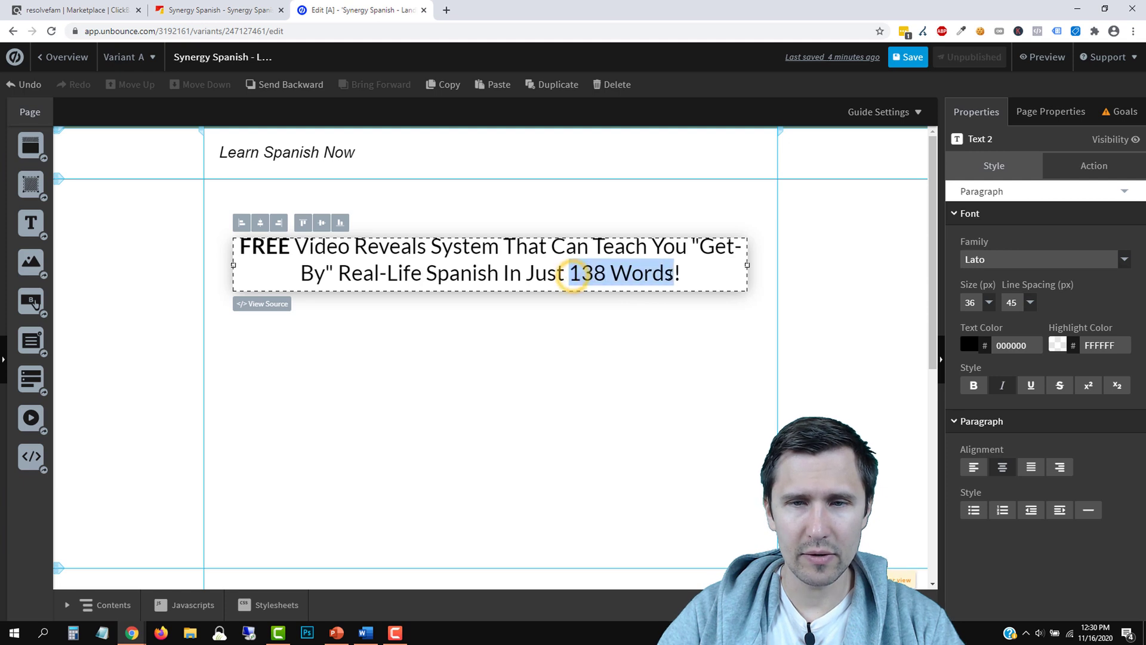
pyautogui.click(1032, 385)
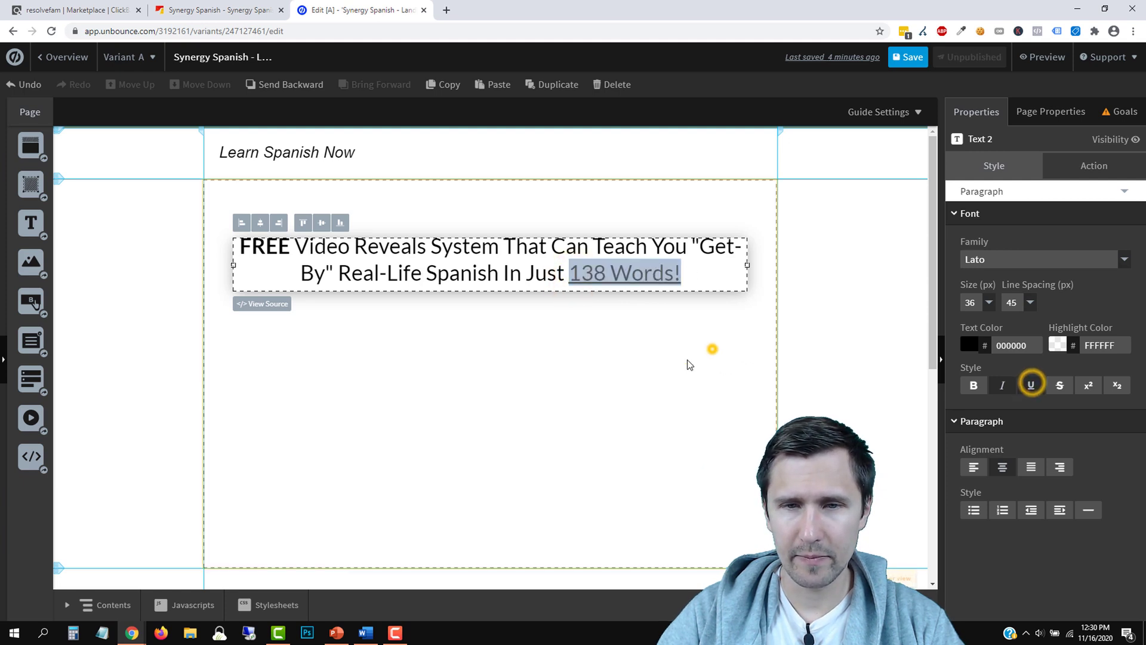
pyautogui.click(711, 349)
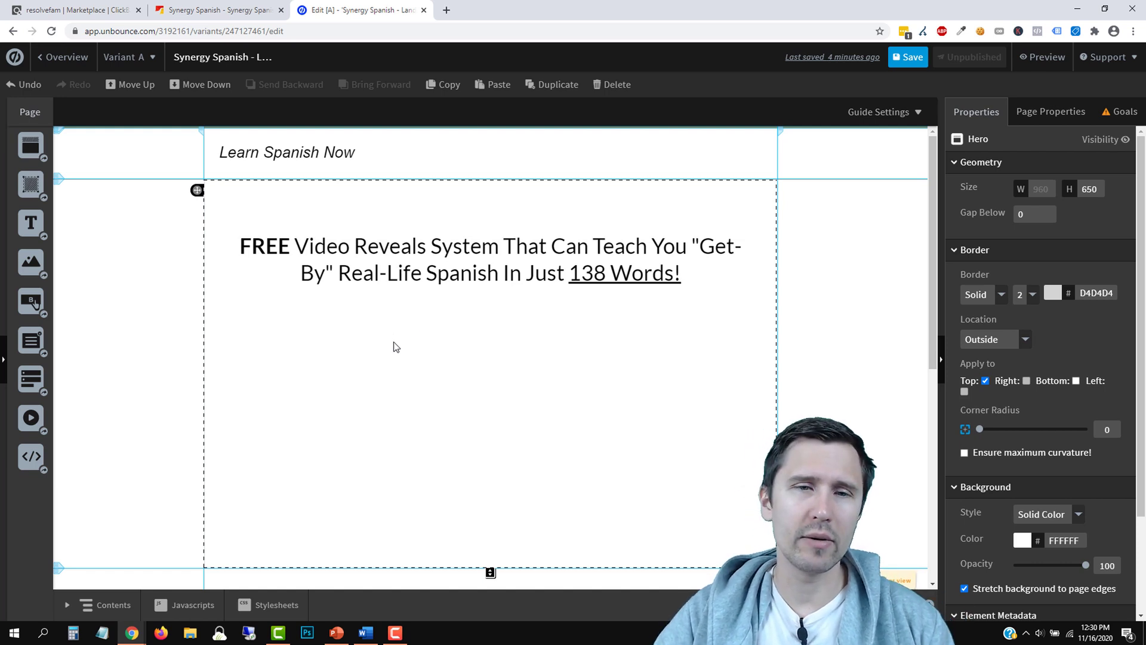
# Add 'QUICKLY' before 'Teach' in the headline and make it bold
pyautogui.click(450, 273)
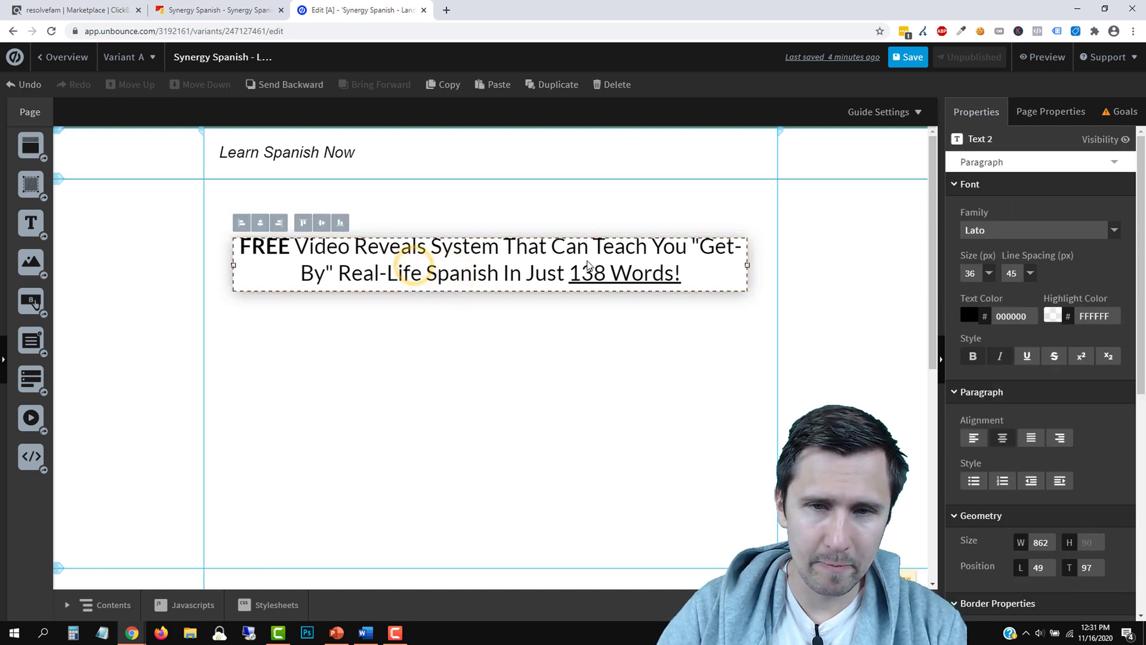
pyautogui.doubleClick(525, 248)
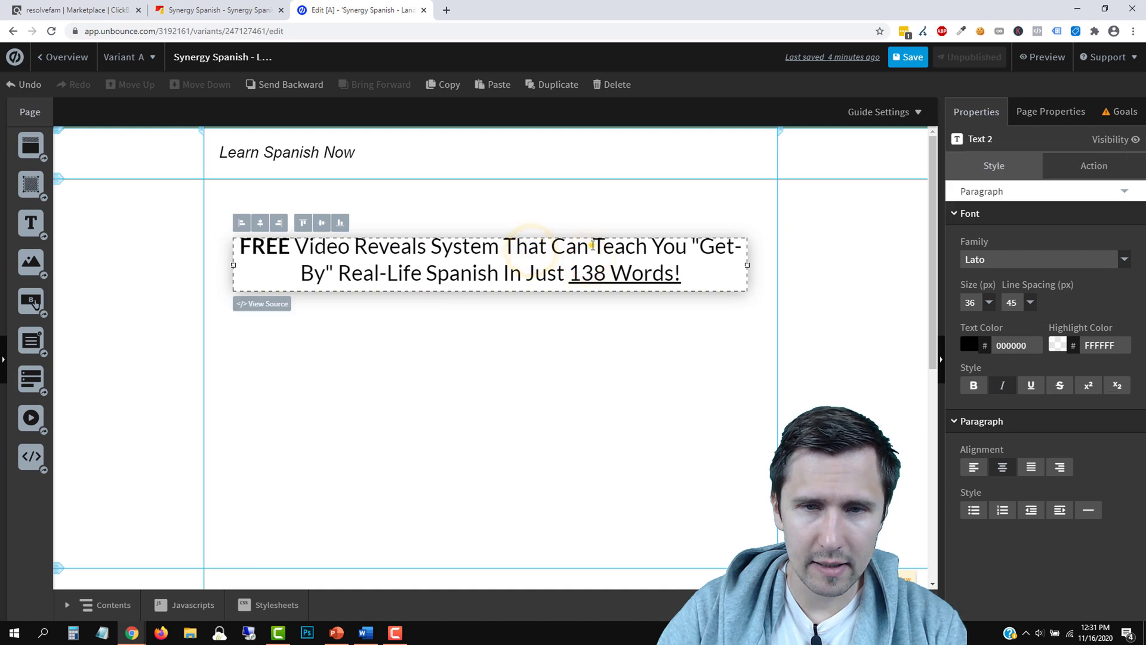
pyautogui.write('QUICKLY')
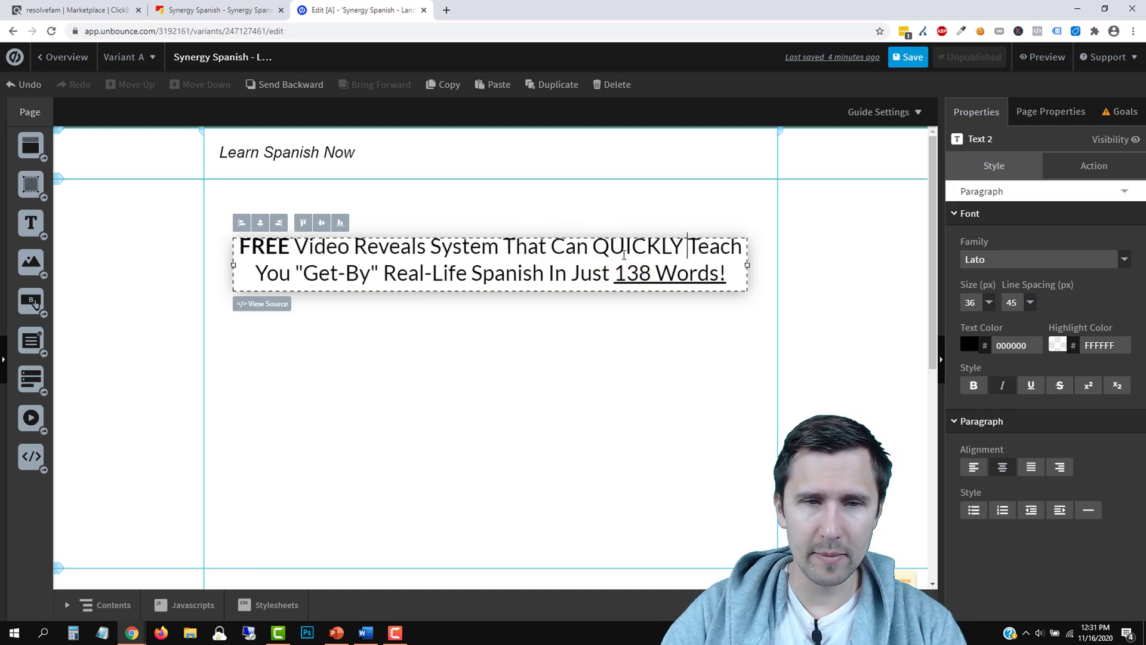
pyautogui.doubleClick(635, 253)
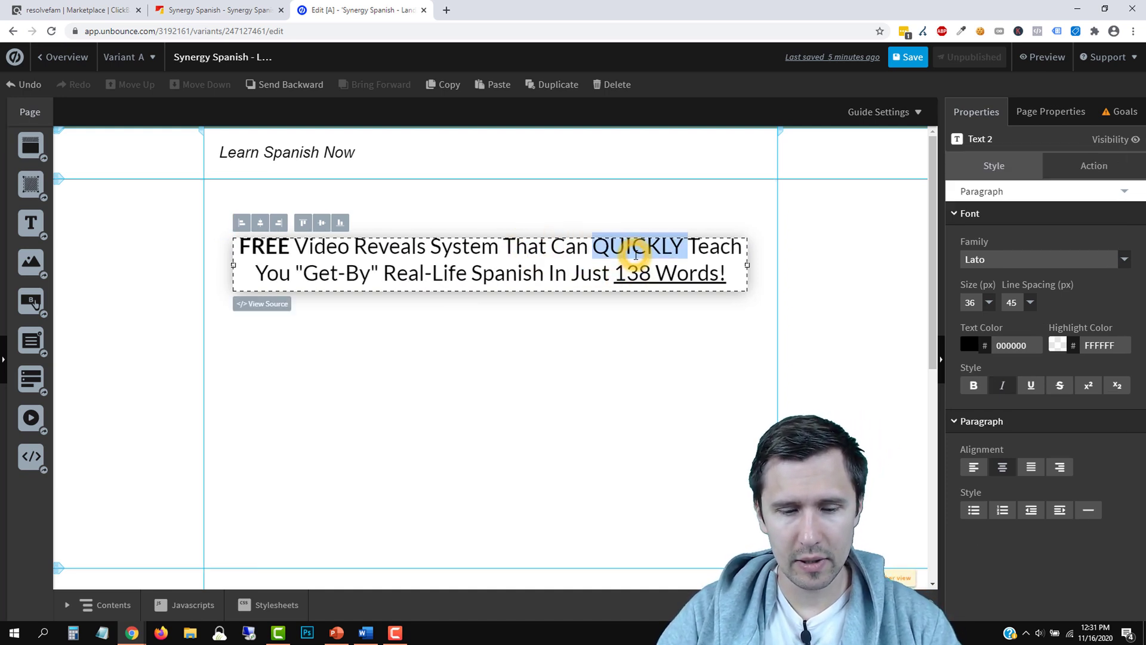
pyautogui.hotkey('ctrl', 'b')
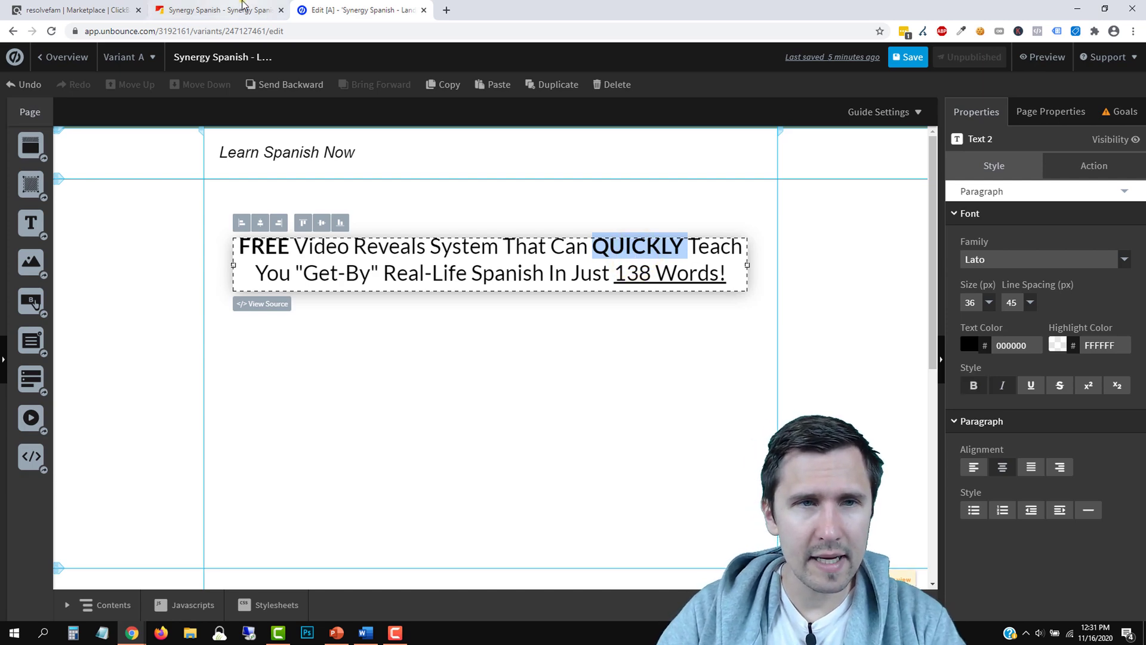
# Change 'In' to 'With' so the headline reads 'With Just 138 Words!'
pyautogui.click(238, 12)
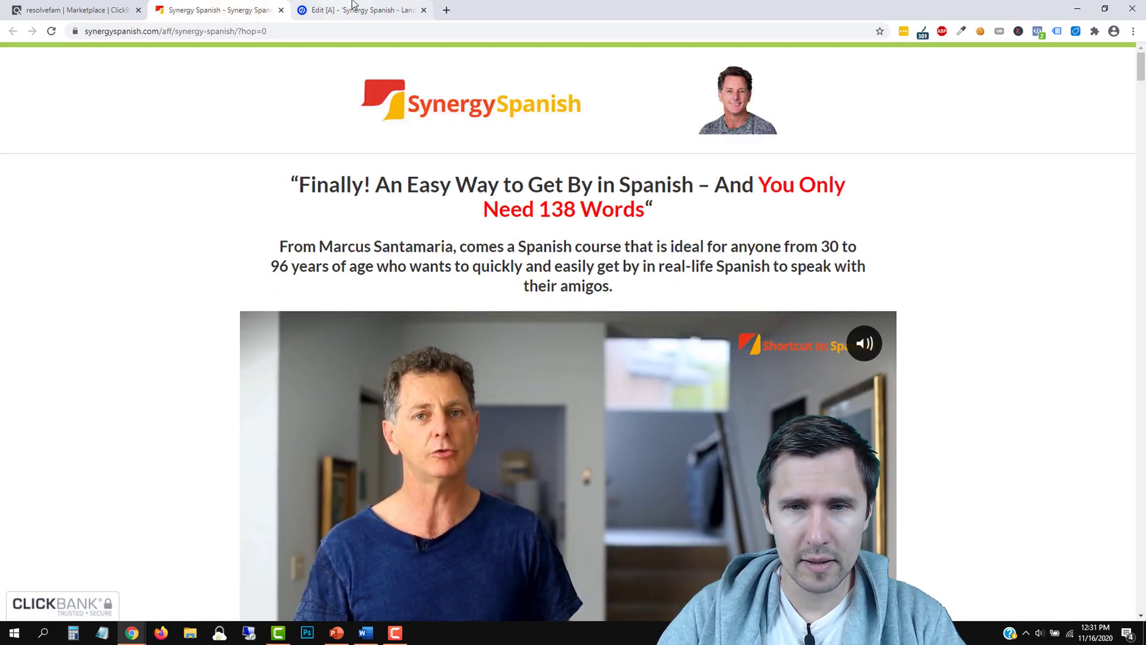
pyautogui.click(334, 10)
pyautogui.click(222, 7)
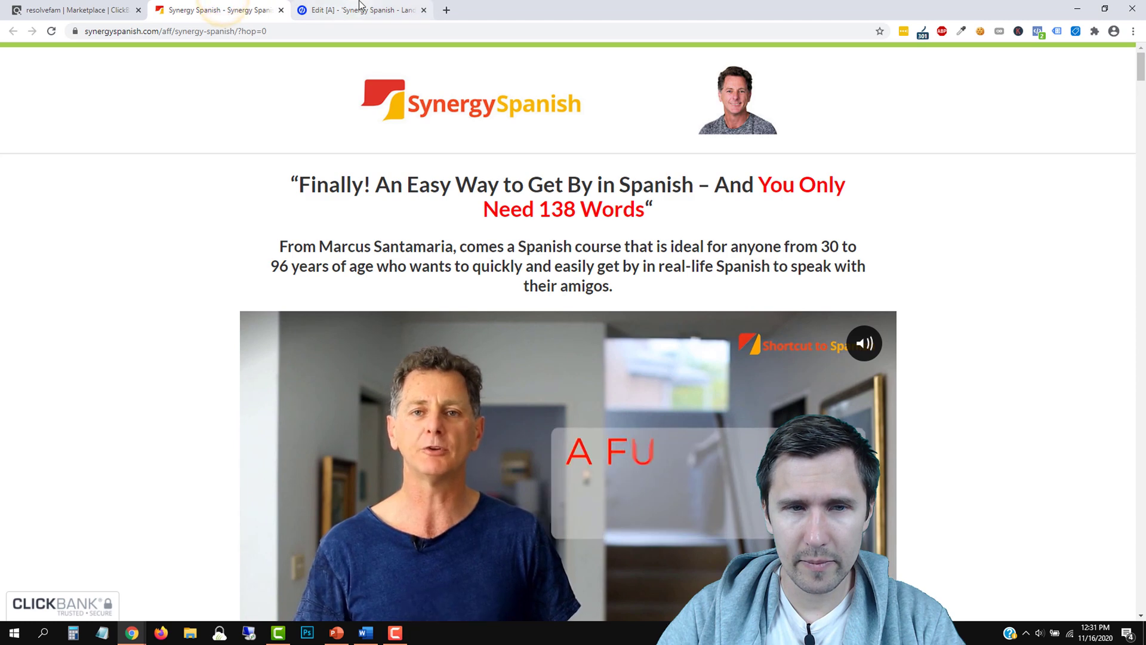
pyautogui.click(334, 10)
pyautogui.click(470, 334)
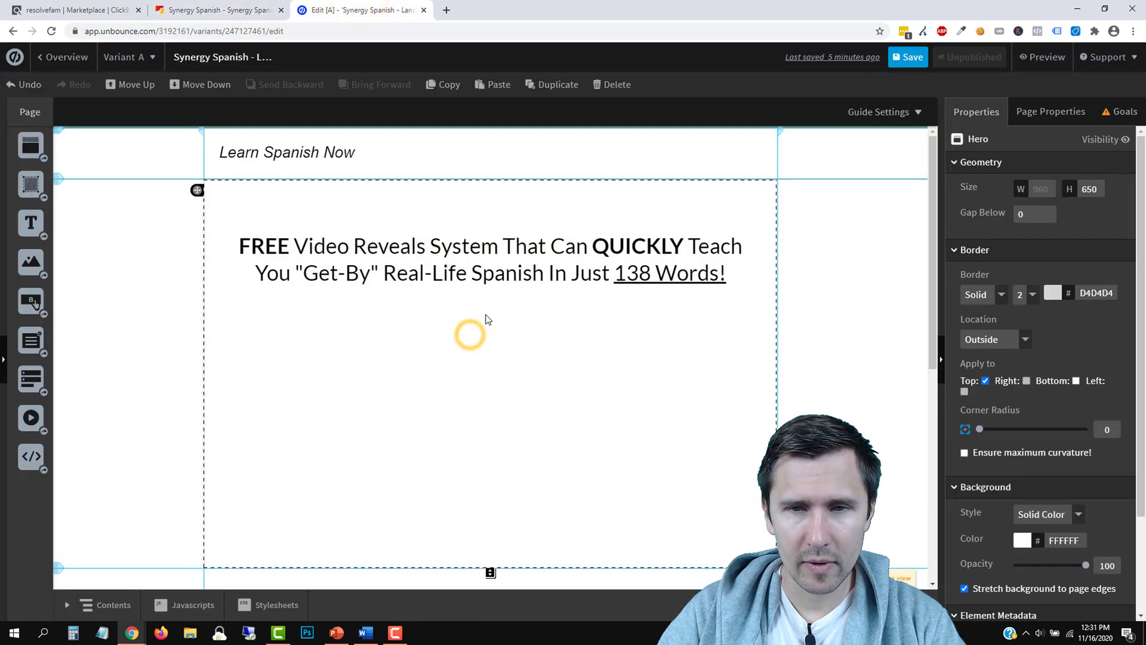
pyautogui.click(504, 270)
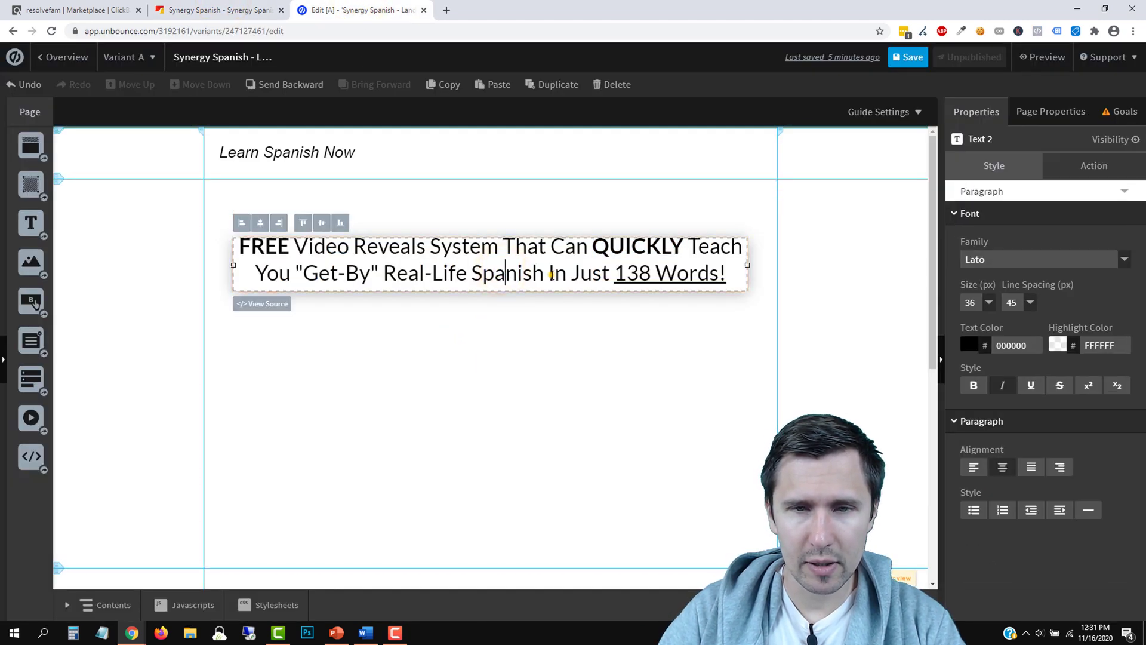
pyautogui.write('With')
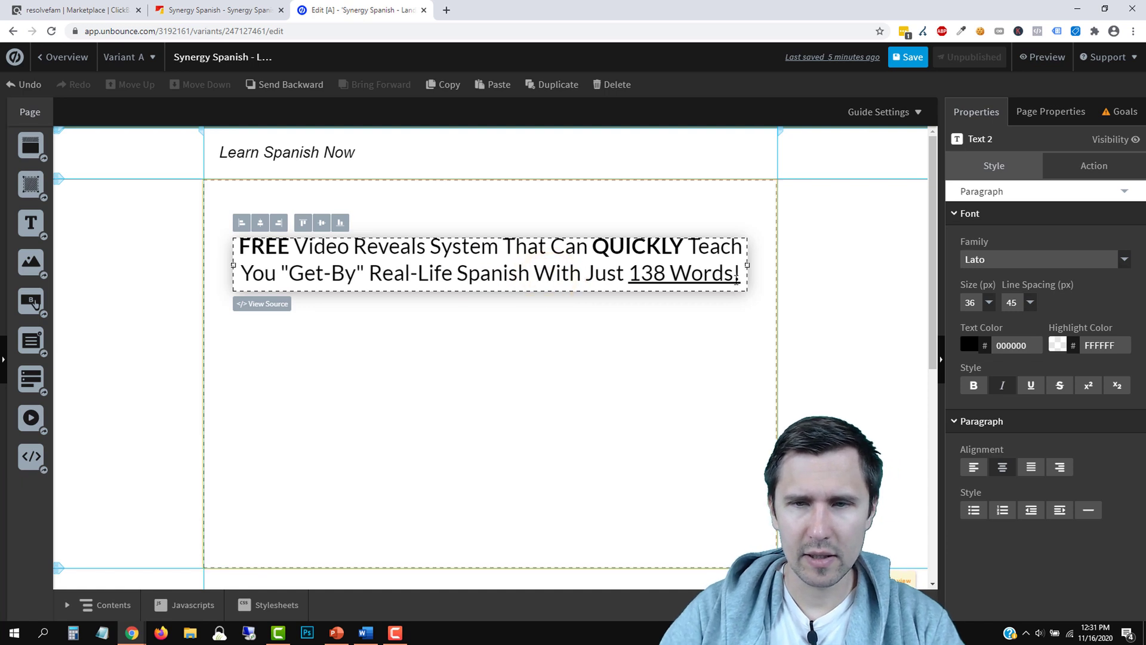
# Append '... Regardless of Your Age!' to the headline and remove its underline
pyautogui.click(740, 276)
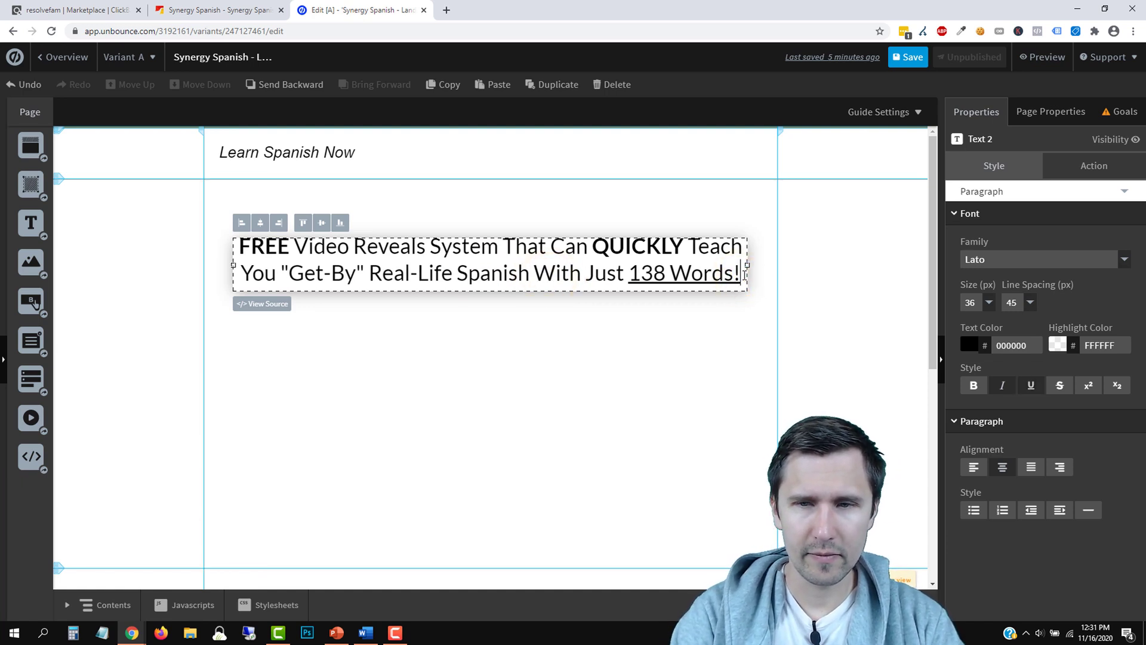
pyautogui.write('... ')
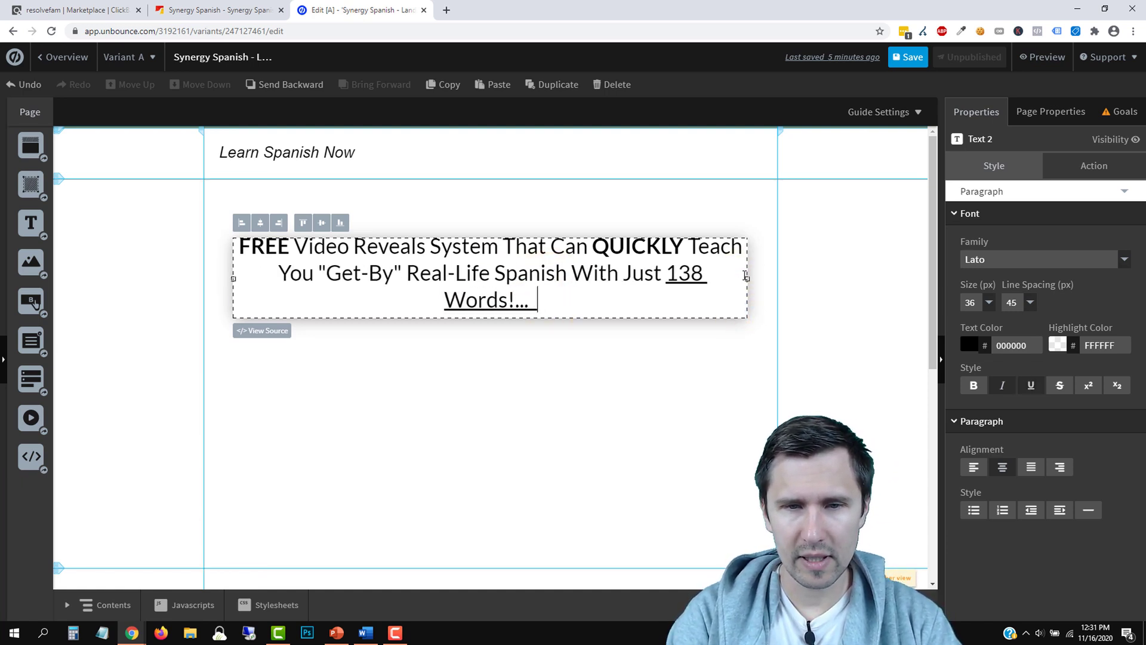
pyautogui.write('Regardless')
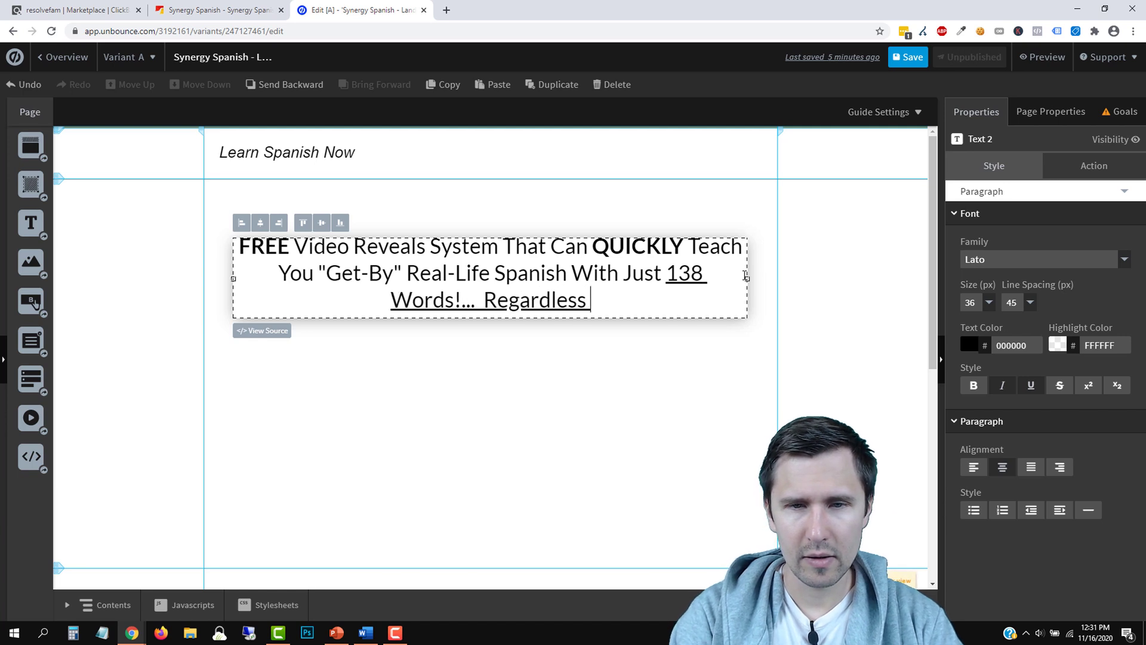
pyautogui.write(' of your ag')
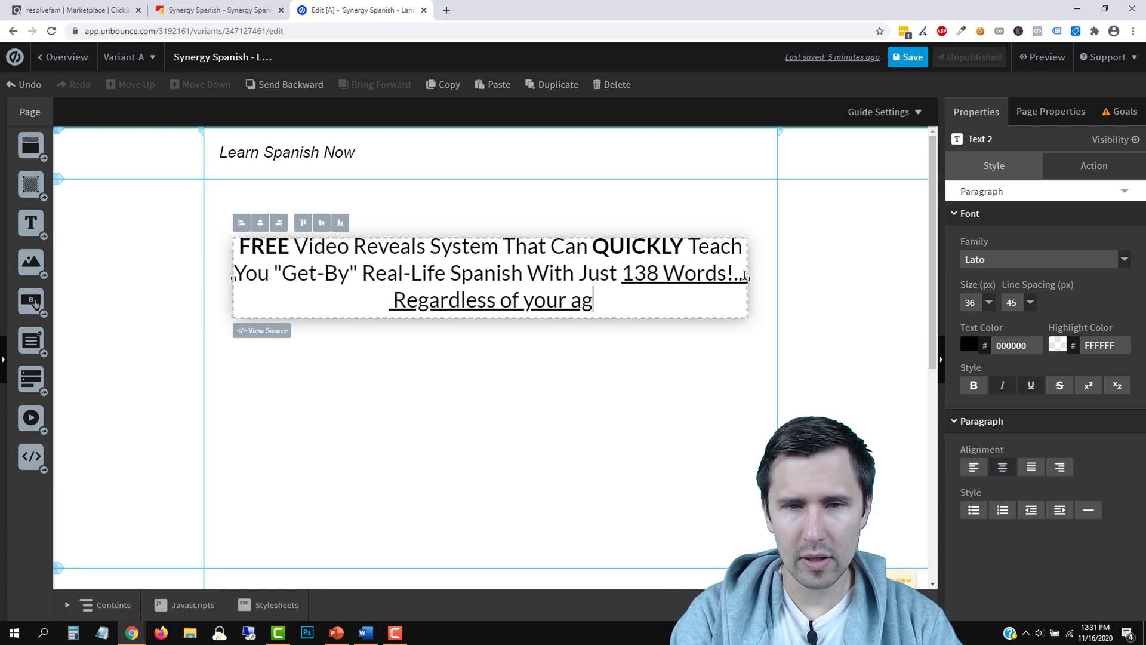
pyautogui.press('BackSpace')
pyautogui.press('BackSpace')
pyautogui.press('BackSpace')
pyautogui.press('BackSpace')
pyautogui.press('BackSpace')
pyautogui.press('BackSpace')
pyautogui.press('BackSpace')
pyautogui.write('Your ')
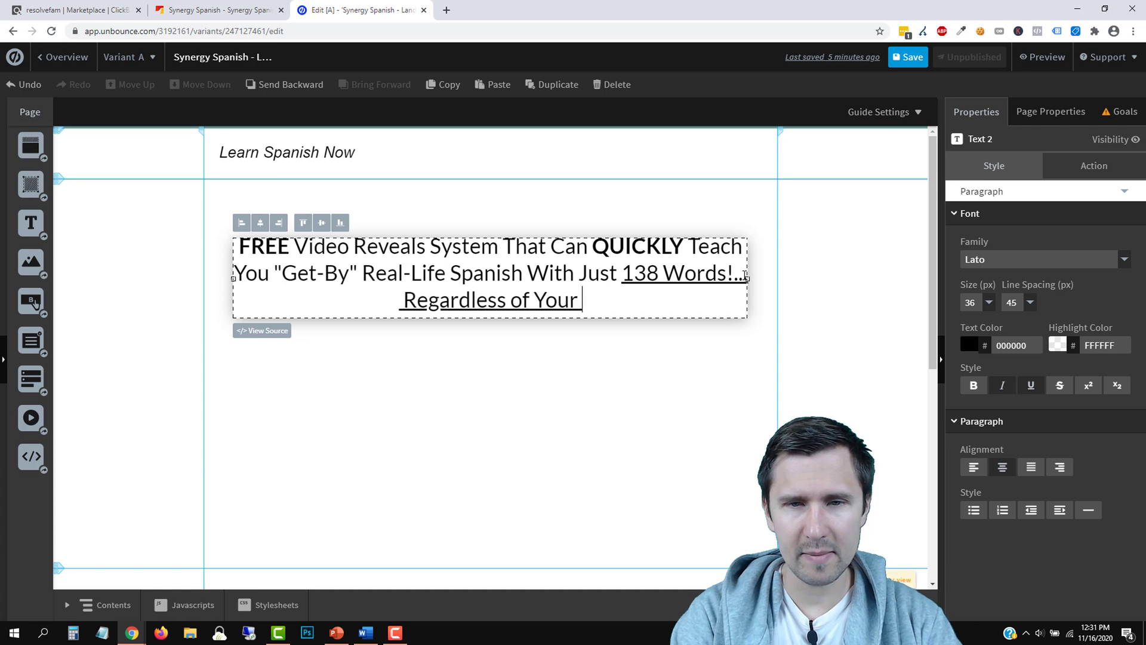
pyautogui.write('Age!')
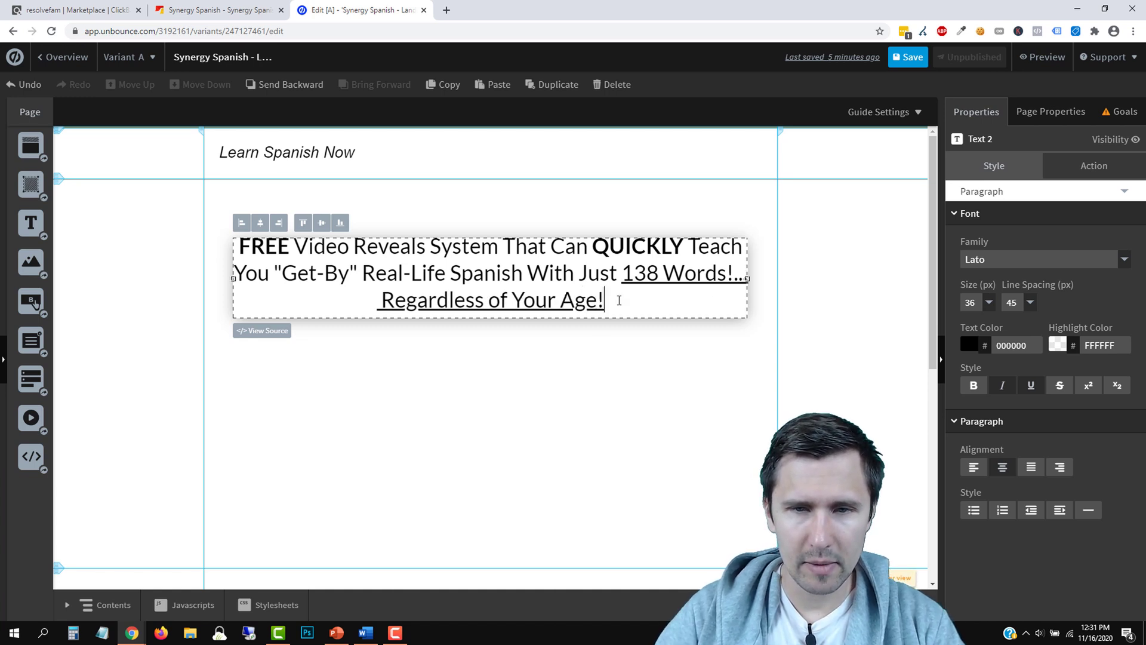
pyautogui.moveTo(606, 301); pyautogui.dragTo(736, 279)
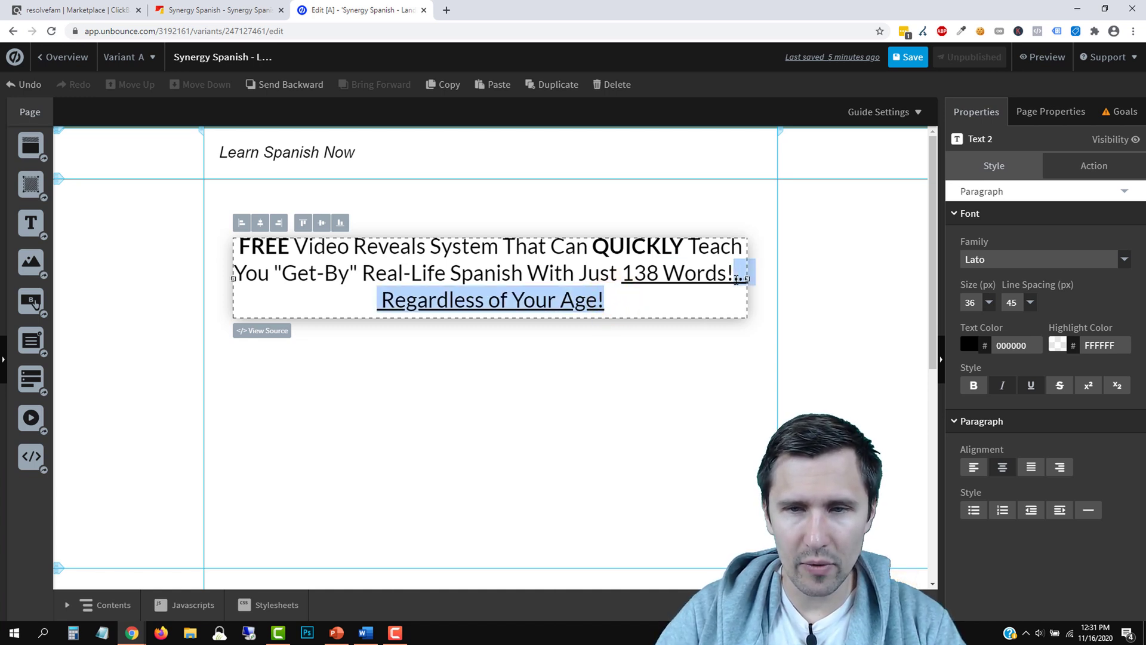
pyautogui.click(1002, 385)
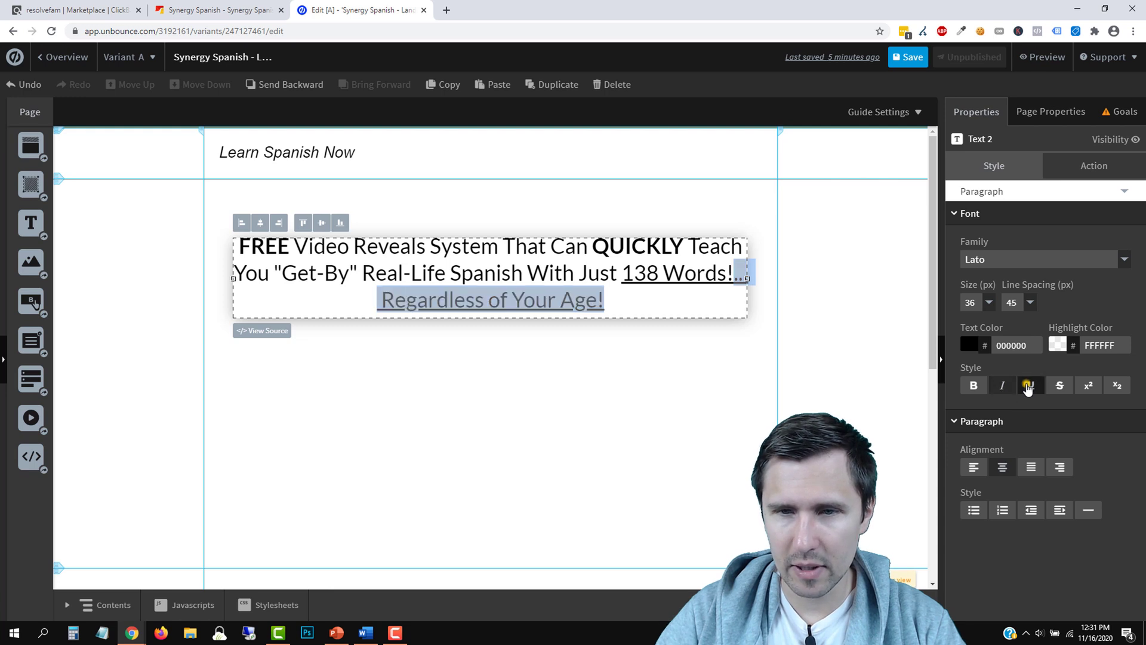
pyautogui.click(1029, 385)
pyautogui.click(1003, 385)
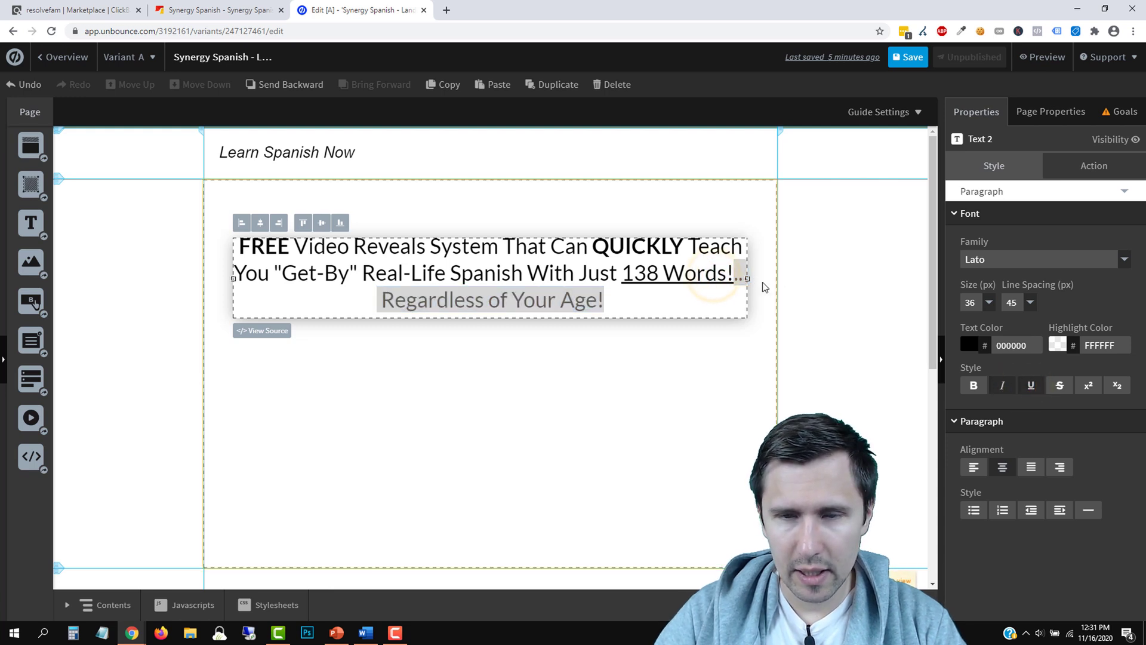
pyautogui.click(825, 289)
# Make the 'Regardless of Your Age!' ending italic
pyautogui.click(474, 267)
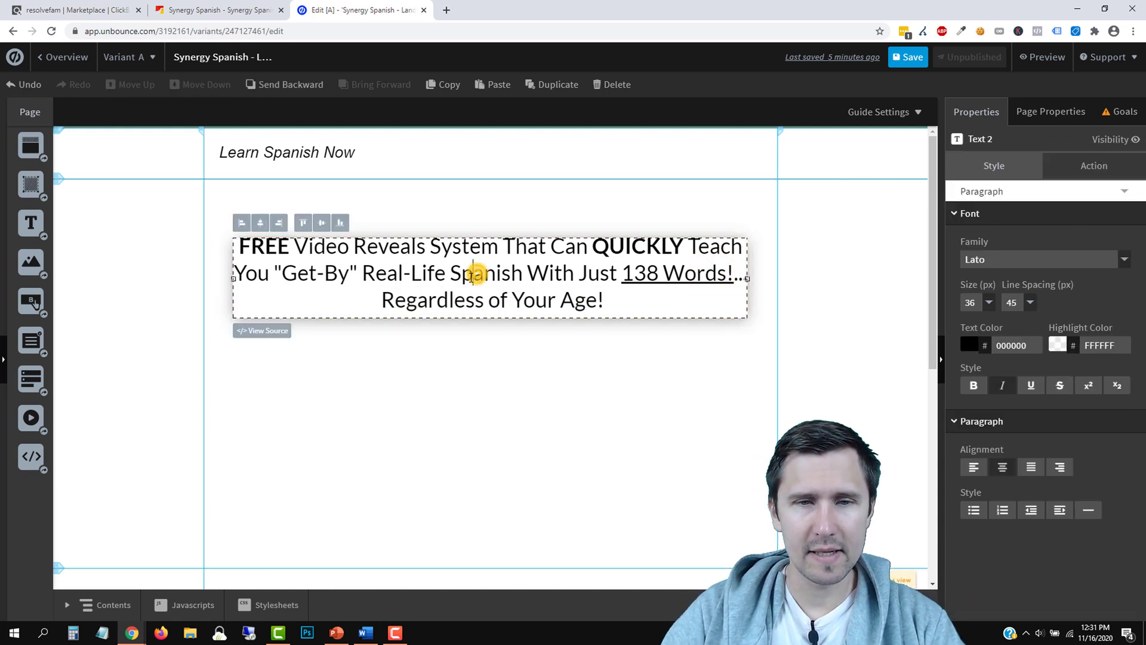
pyautogui.doubleClick(449, 297)
pyautogui.doubleClick(540, 300)
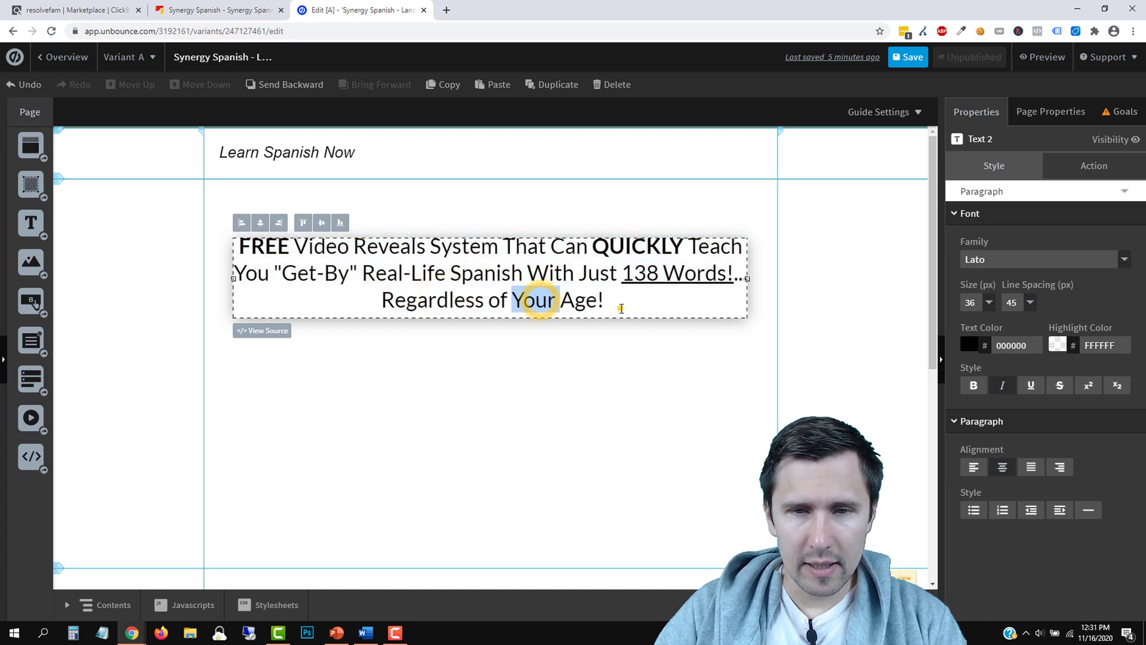
pyautogui.moveTo(621, 302); pyautogui.dragTo(370, 299)
pyautogui.click(365, 299)
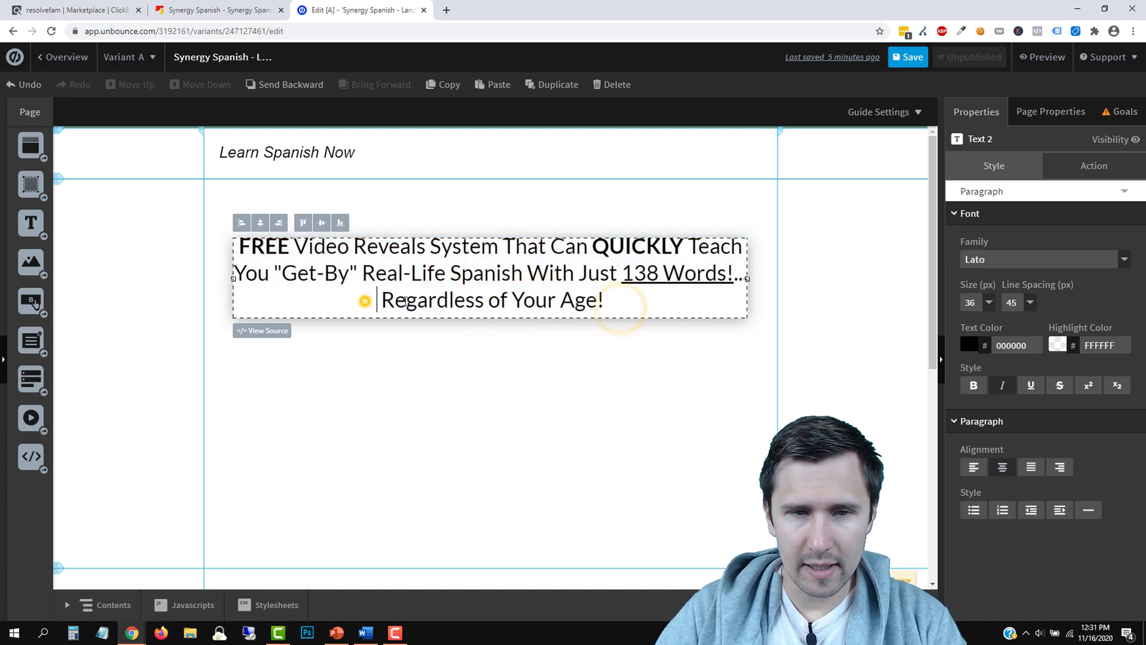
pyautogui.click(1003, 384)
pyautogui.tripleClick(445, 297)
pyautogui.click(628, 303)
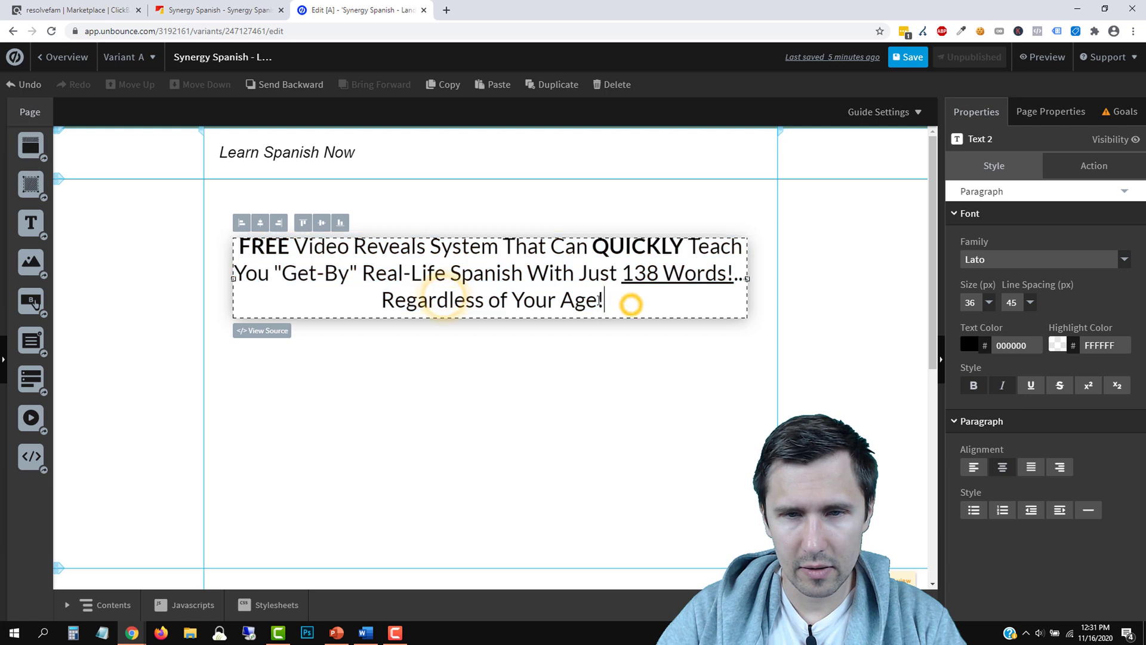
pyautogui.moveTo(605, 299); pyautogui.dragTo(392, 300)
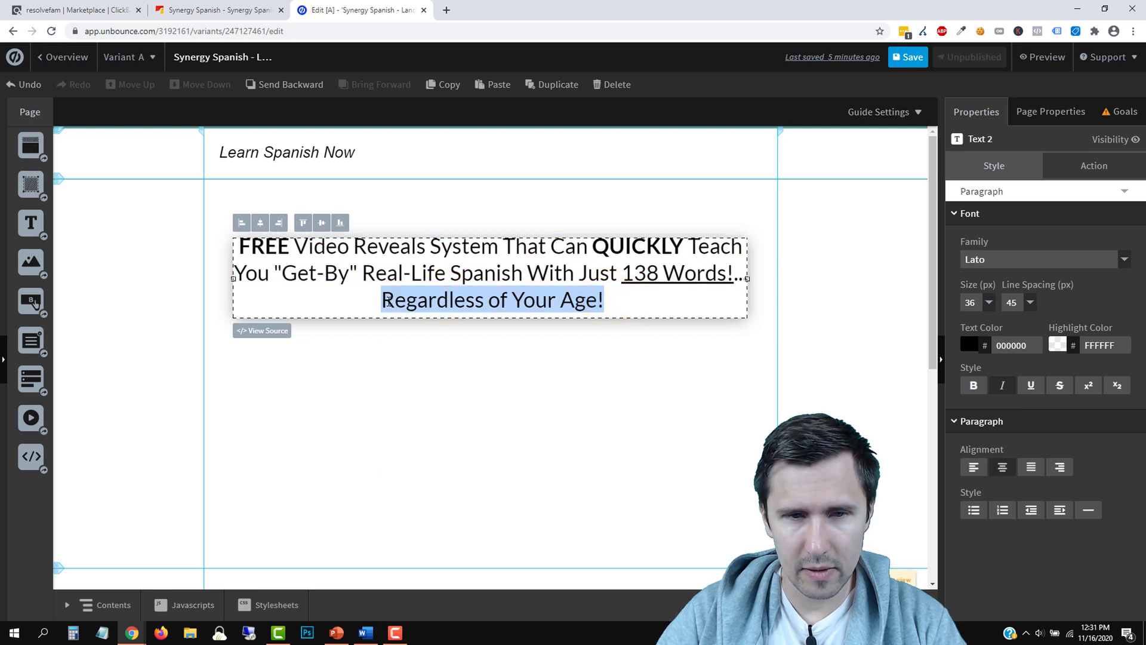
pyautogui.click(1002, 385)
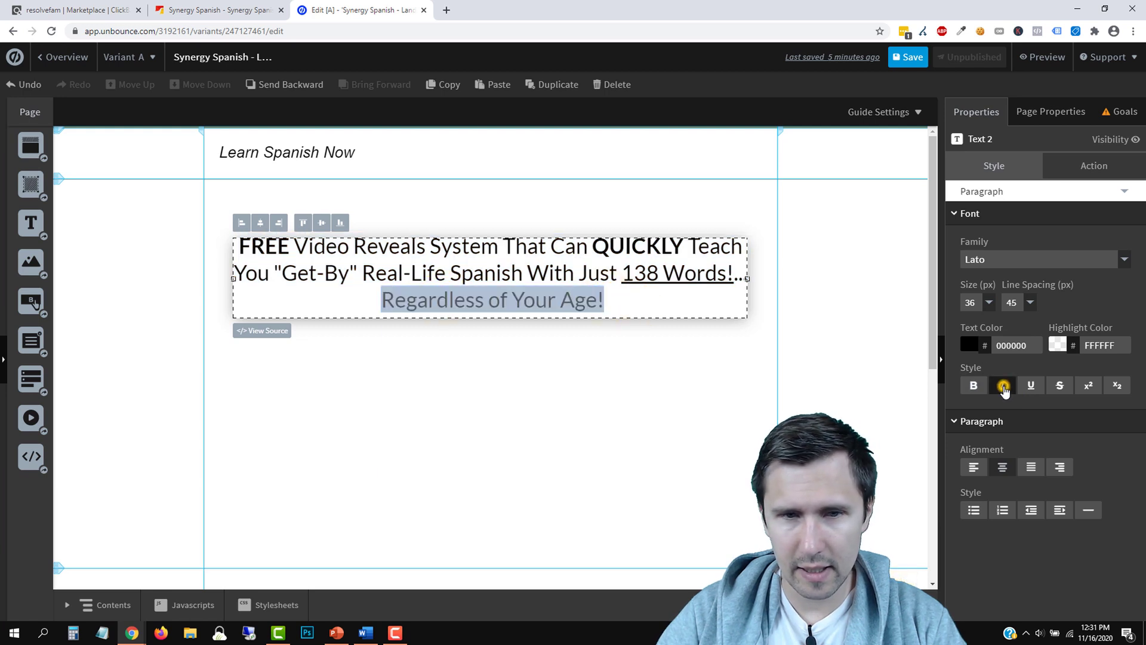
pyautogui.click(568, 390)
# Resize and reposition the headline box within the hero, fixing the space before 'Words'
pyautogui.click(548, 275)
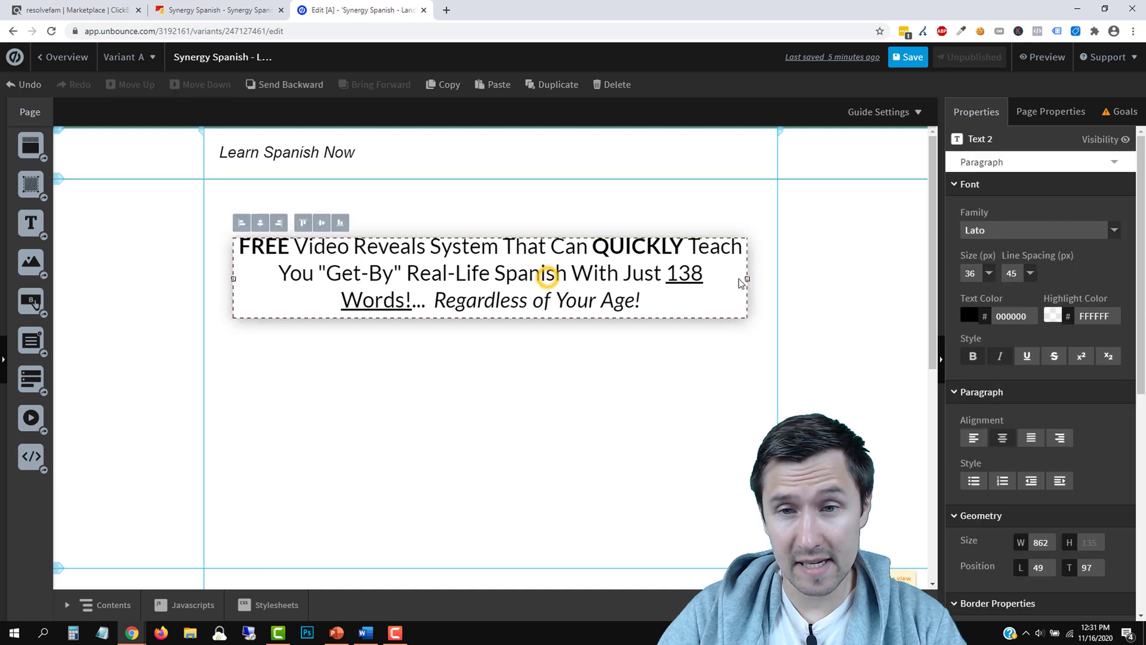
pyautogui.moveTo(747, 279)
pyautogui.mouseDown()
pyautogui.moveTo(834, 299)
pyautogui.moveTo(749, 297)
pyautogui.mouseUp()
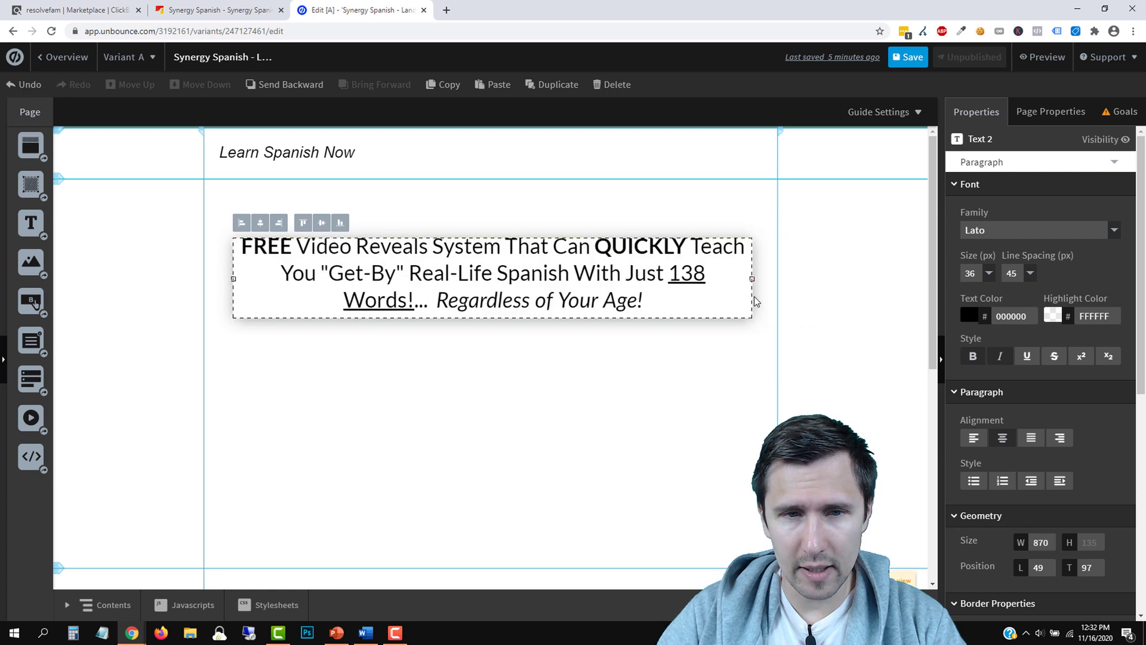
pyautogui.doubleClick(545, 297)
pyautogui.moveTo(234, 277); pyautogui.dragTo(209, 278)
pyautogui.click(333, 301)
pyautogui.press('BackSpace')
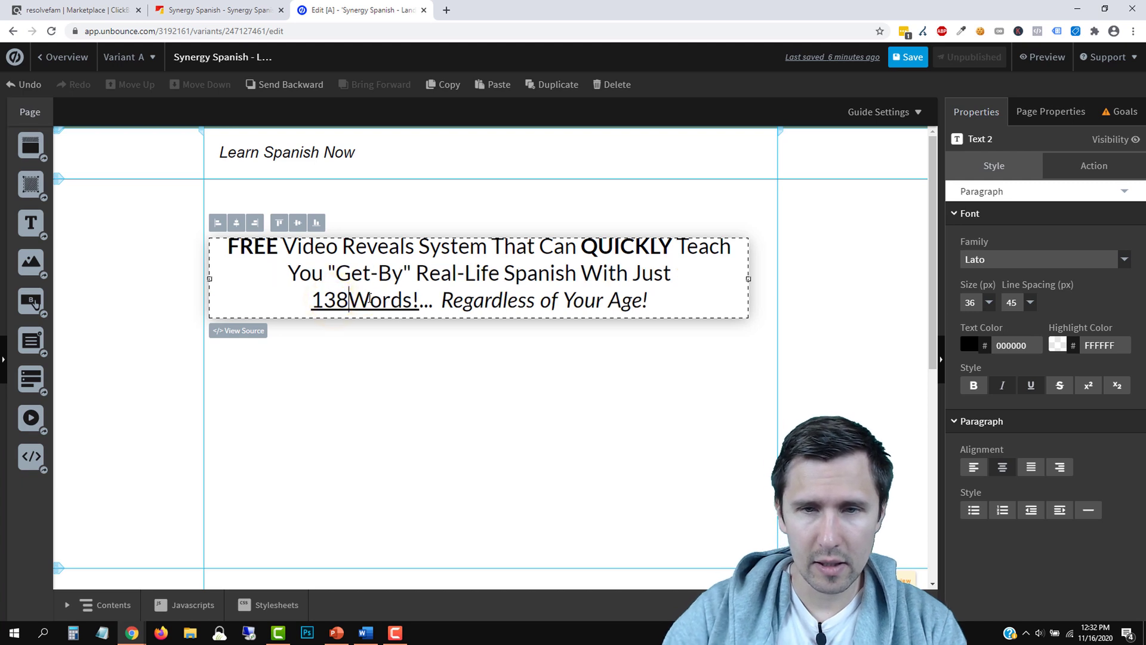
pyautogui.moveTo(748, 279); pyautogui.dragTo(785, 284)
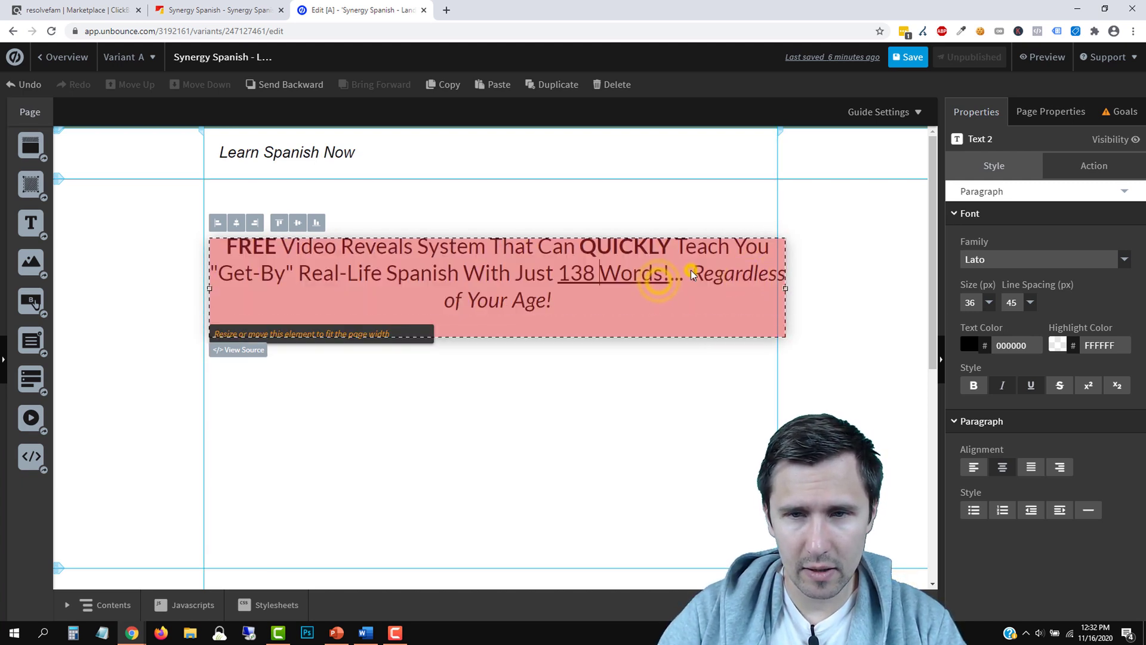
pyautogui.moveTo(664, 282); pyautogui.dragTo(657, 283)
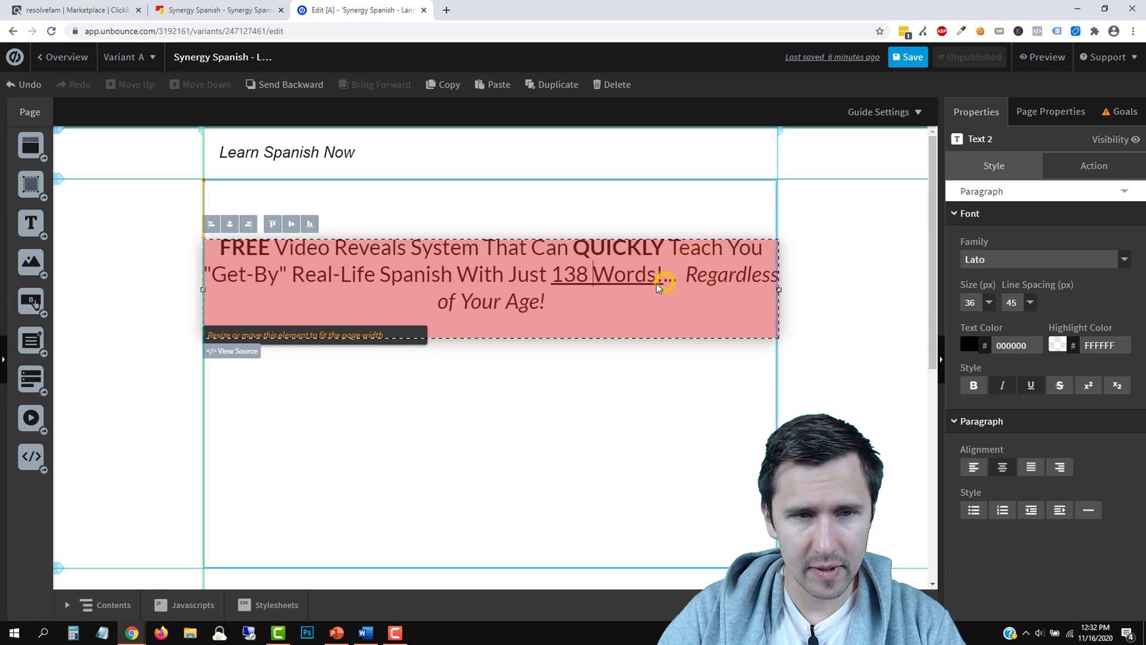
pyautogui.moveTo(778, 287); pyautogui.dragTo(703, 278)
pyautogui.click(778, 280)
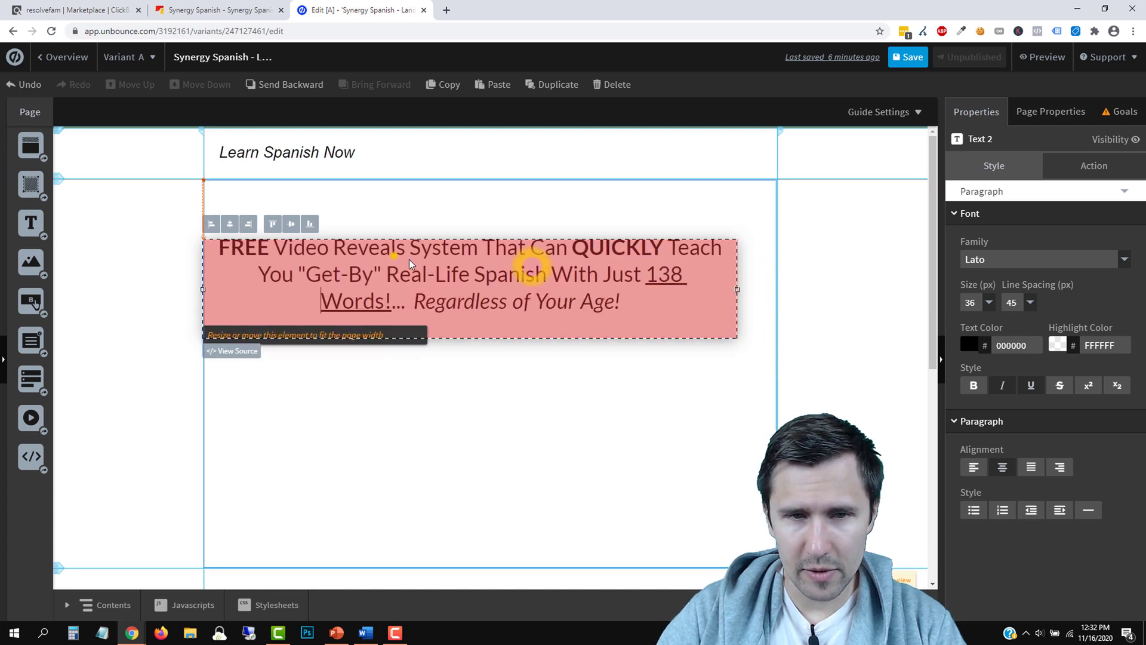
pyautogui.moveTo(525, 264); pyautogui.dragTo(558, 274)
# Set the headline to 26 px and put 'Regardless of Your Age!' on its own line with Shift+Enter
pyautogui.doubleClick(504, 288)
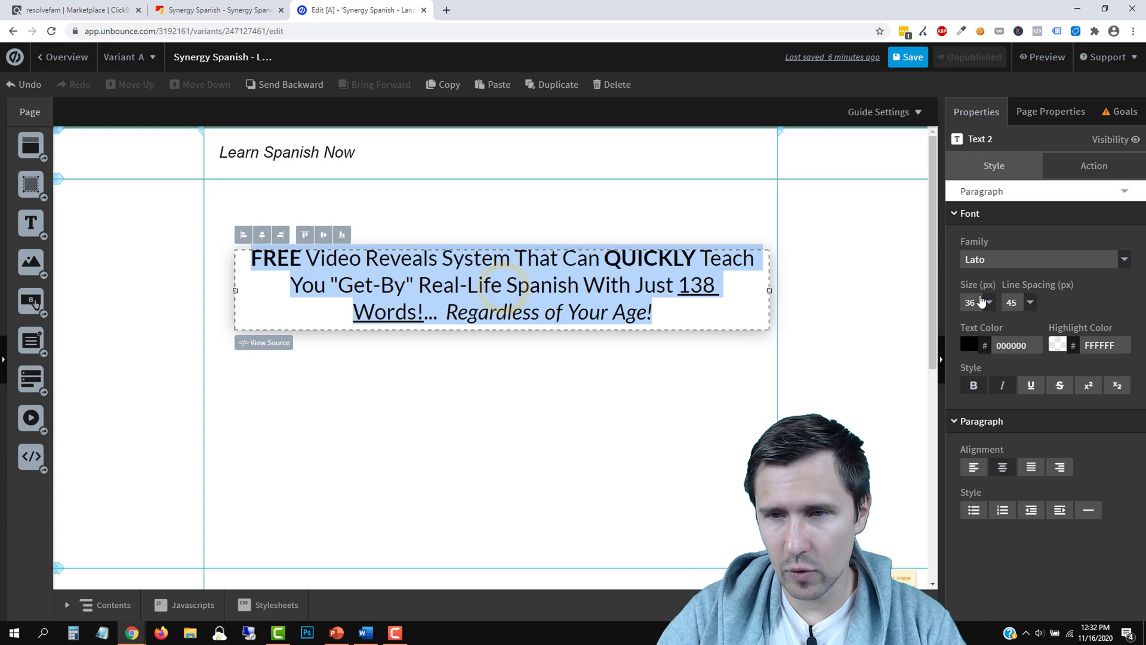
pyautogui.click(982, 302)
pyautogui.click(973, 332)
pyautogui.click(657, 288)
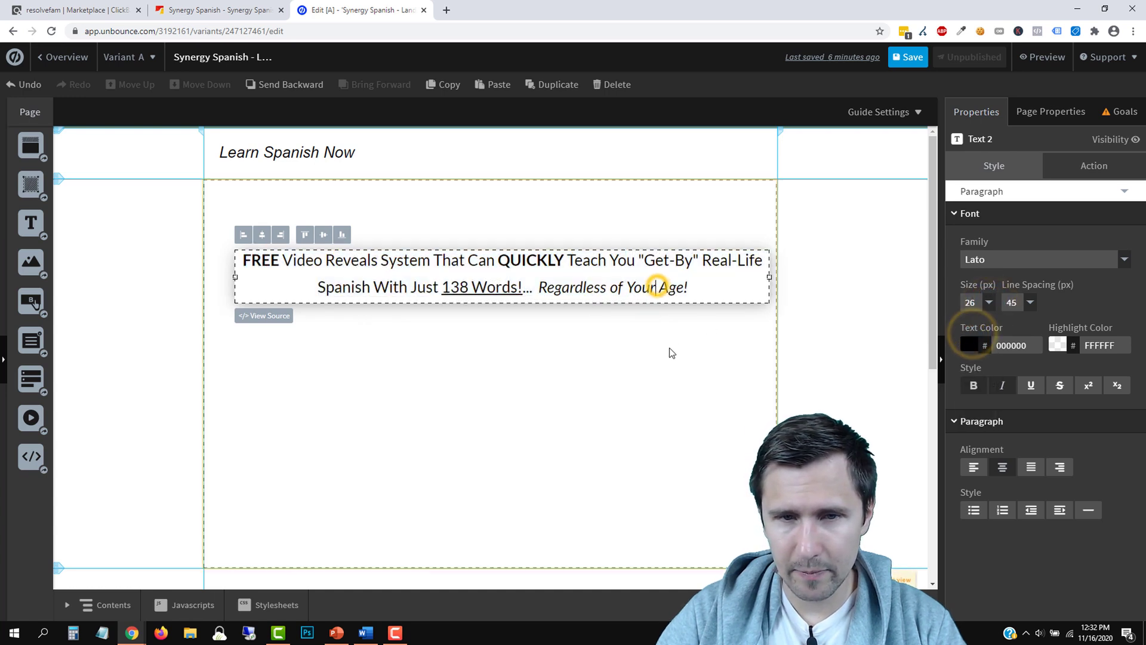
pyautogui.press('Return')
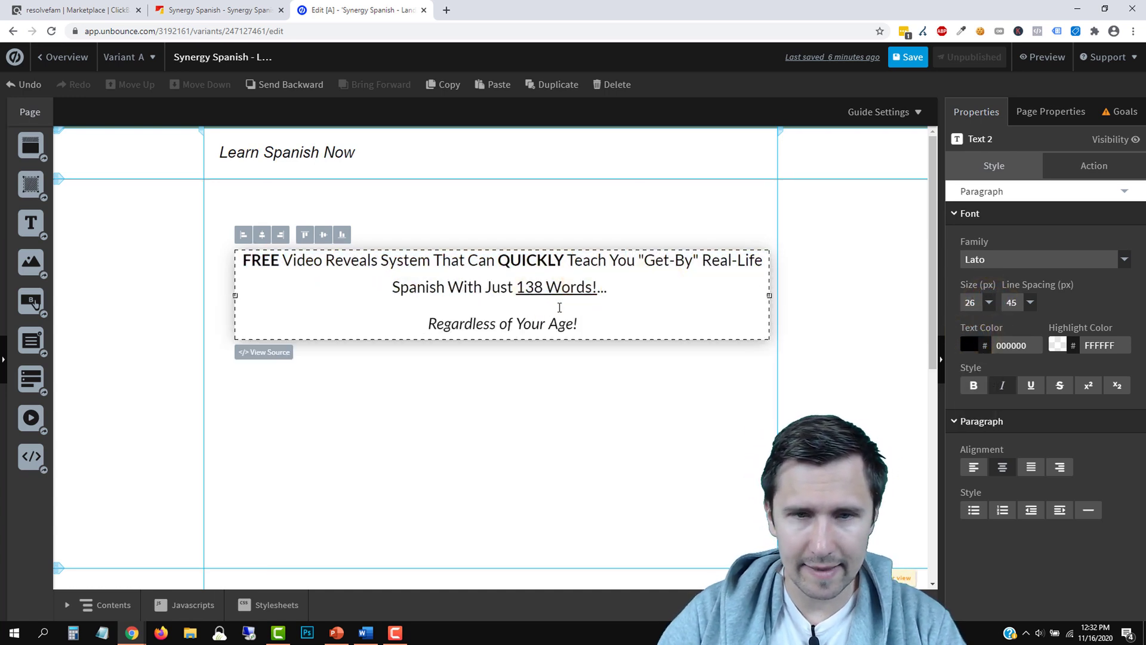
pyautogui.press('BackSpace')
pyautogui.hotkey('shift', 'Return')
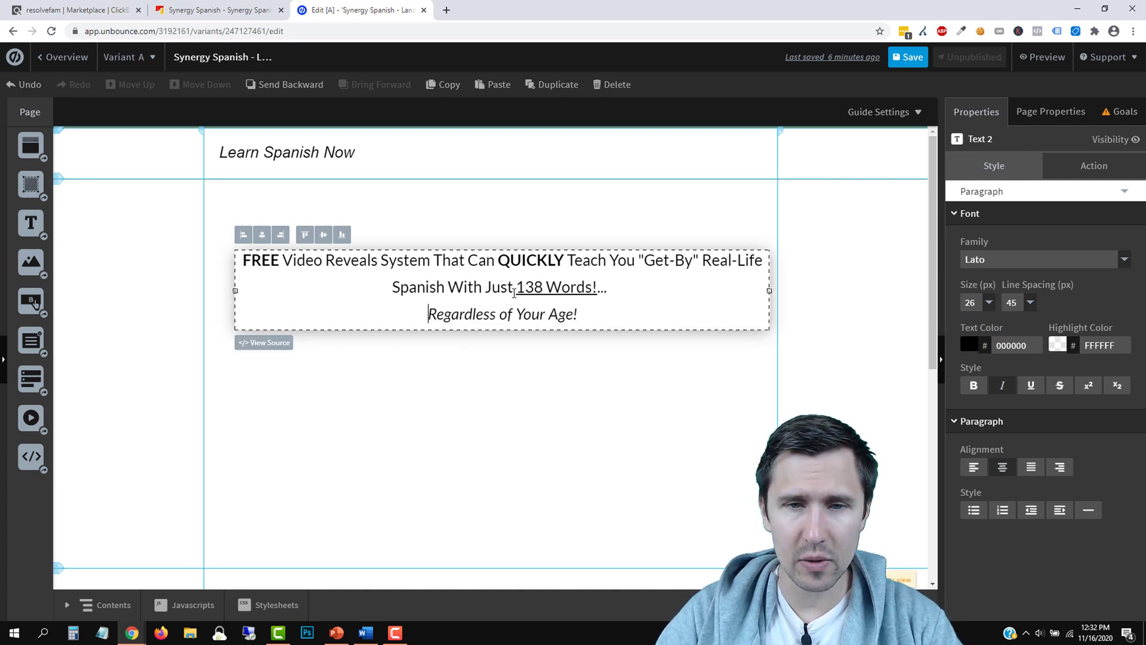
# Enlarge the entire headline back to 36 px and nudge the box slightly left
pyautogui.moveTo(595, 317); pyautogui.dragTo(288, 267)
pyautogui.click(989, 303)
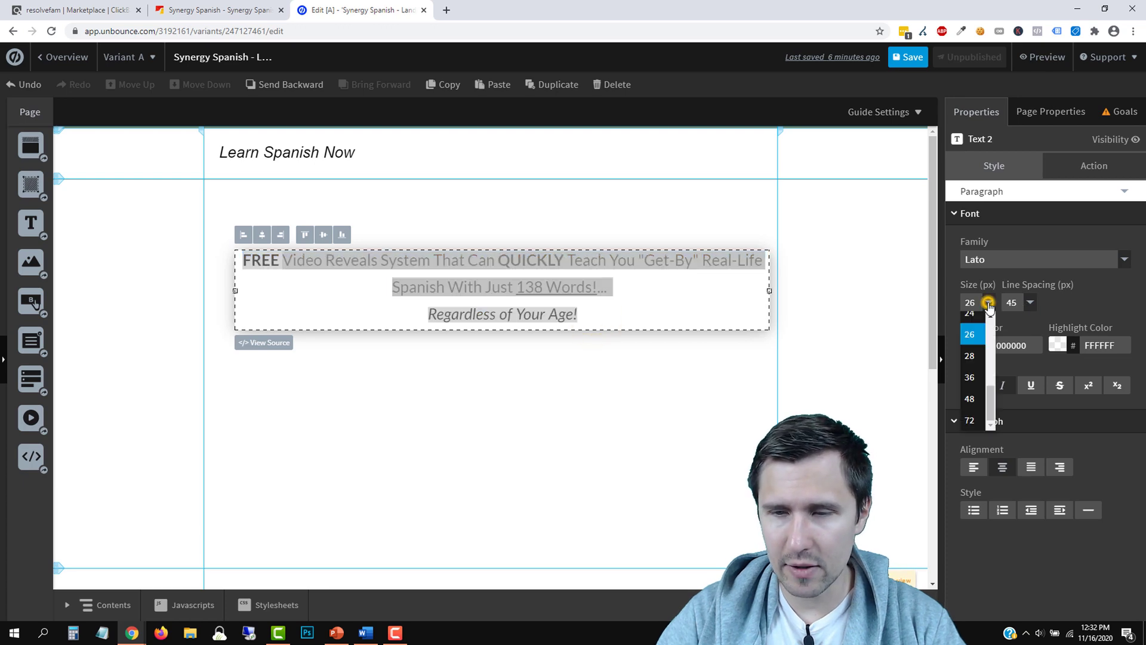
pyautogui.click(970, 385)
pyautogui.click(634, 380)
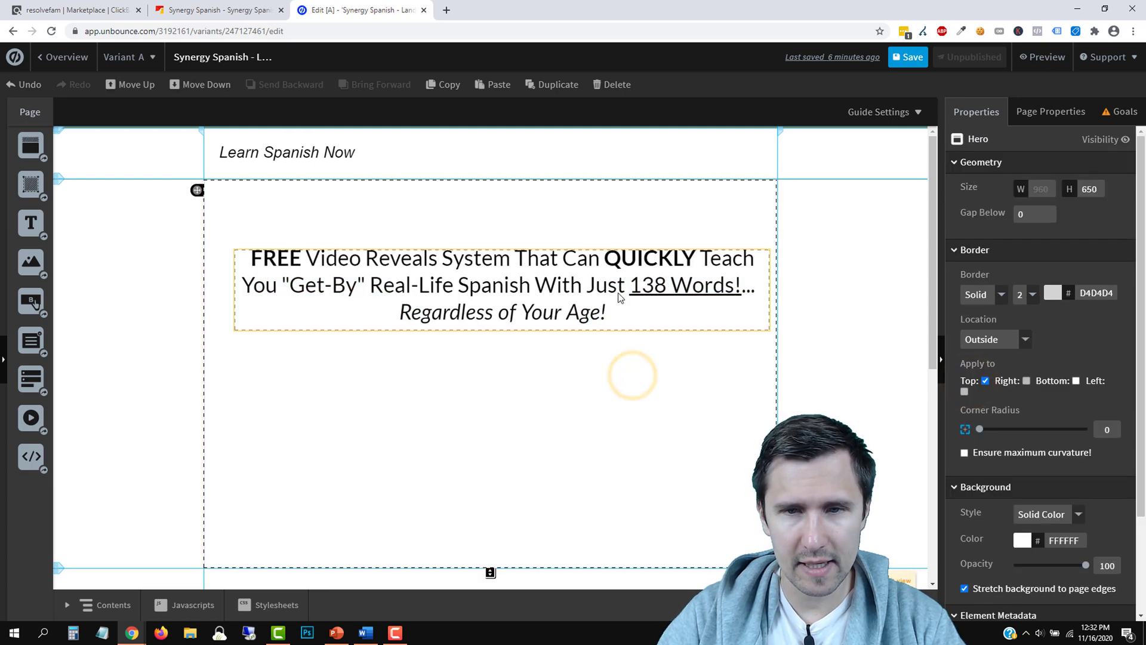
pyautogui.moveTo(531, 283); pyautogui.dragTo(523, 283)
# Add a text box below the headline reading 'Enter your name and email and I'll send you the system'
pyautogui.click(564, 380)
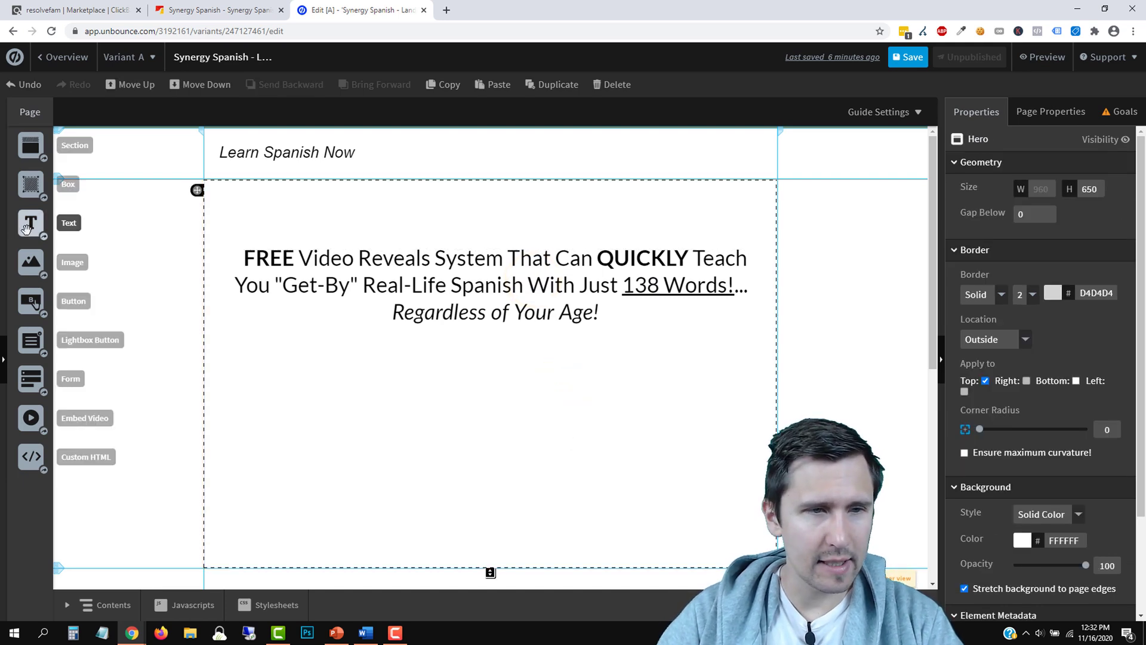
pyautogui.moveTo(31, 222); pyautogui.dragTo(574, 416)
pyautogui.doubleClick(574, 416)
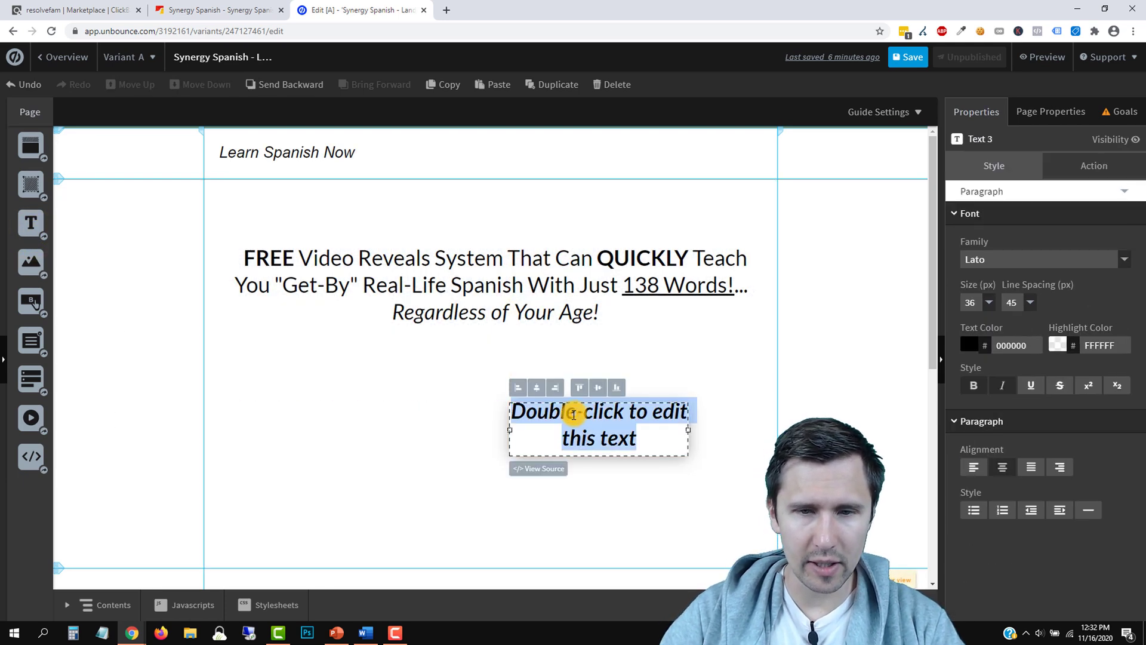
pyautogui.write('En')
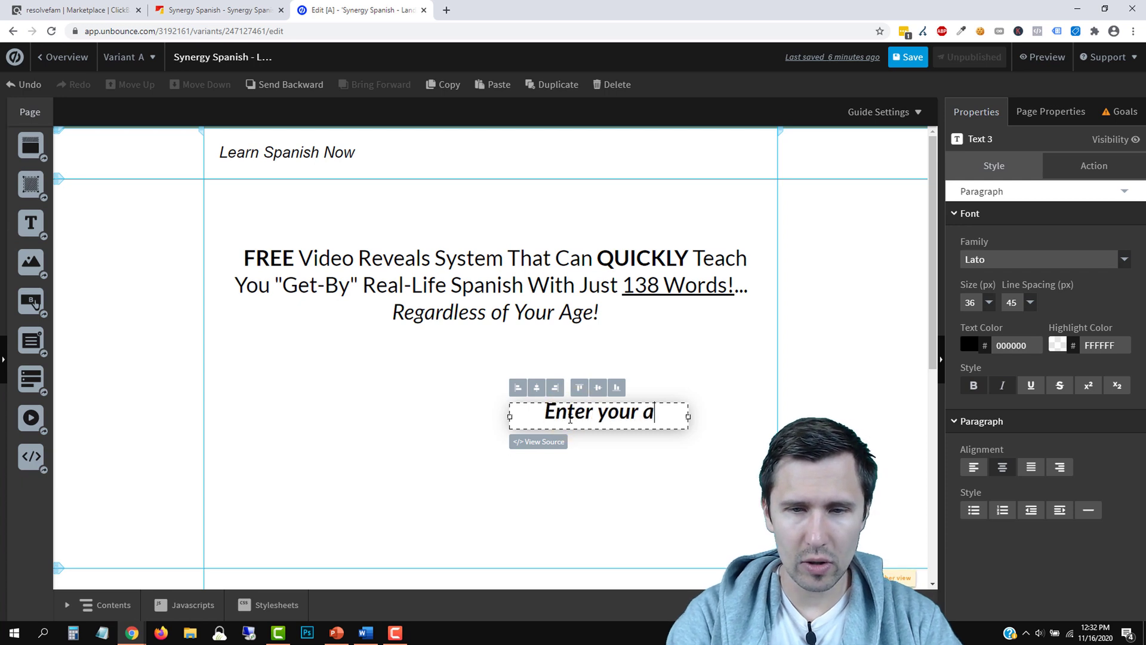
pyautogui.write('ter your name and email and')
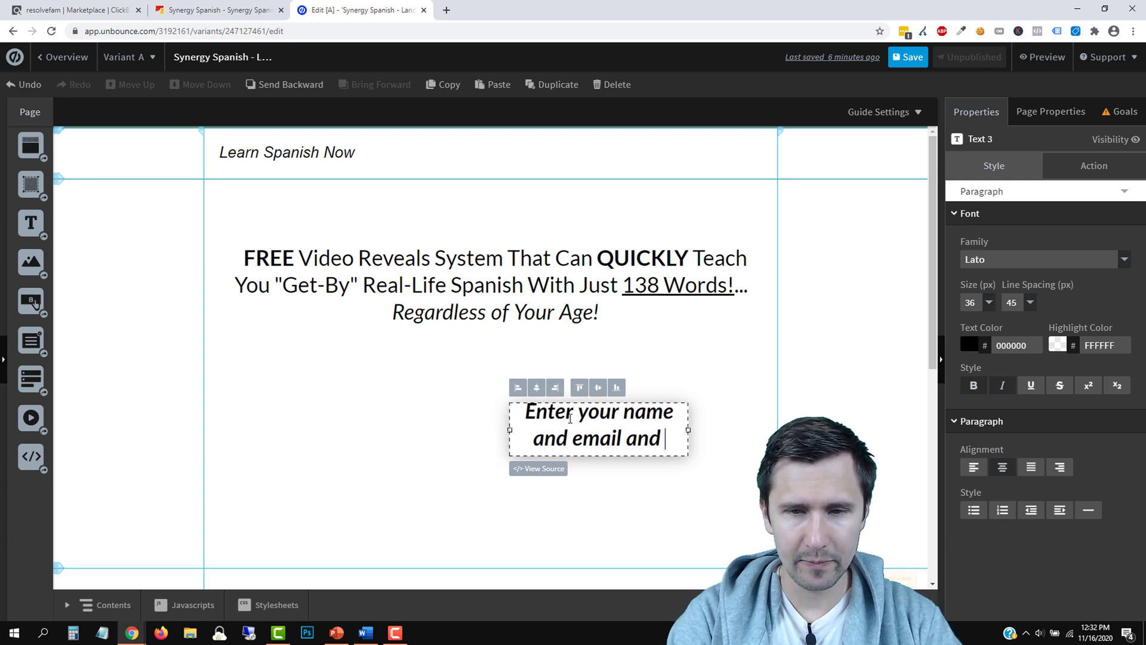
pyautogui.write(" I'll send you the")
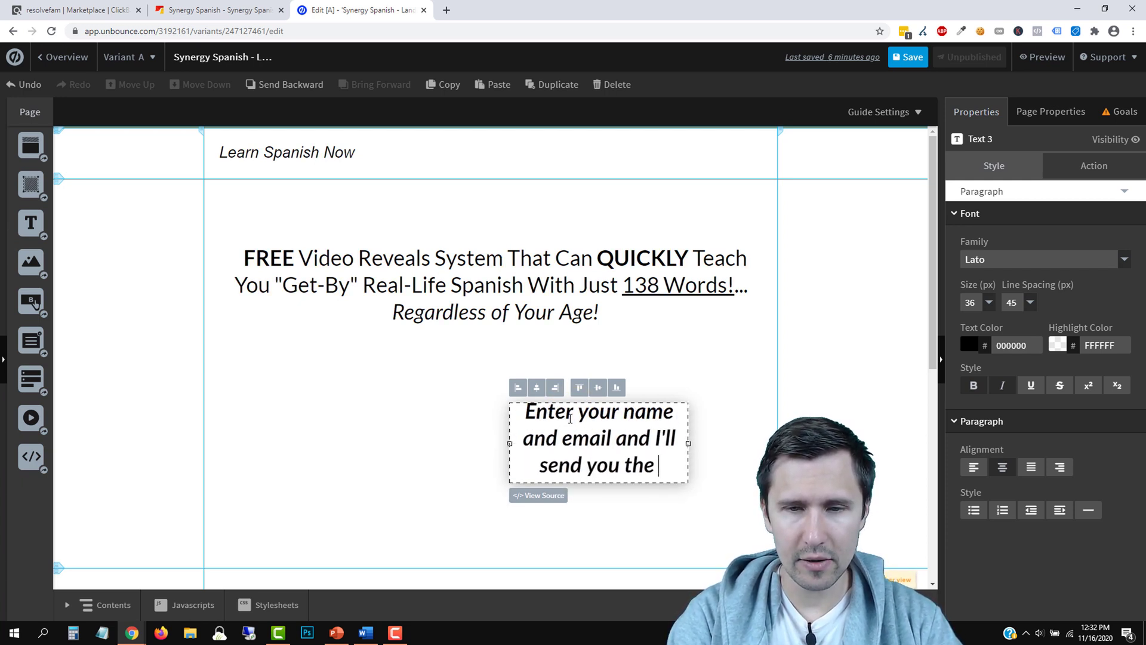
pyautogui.write(' system')
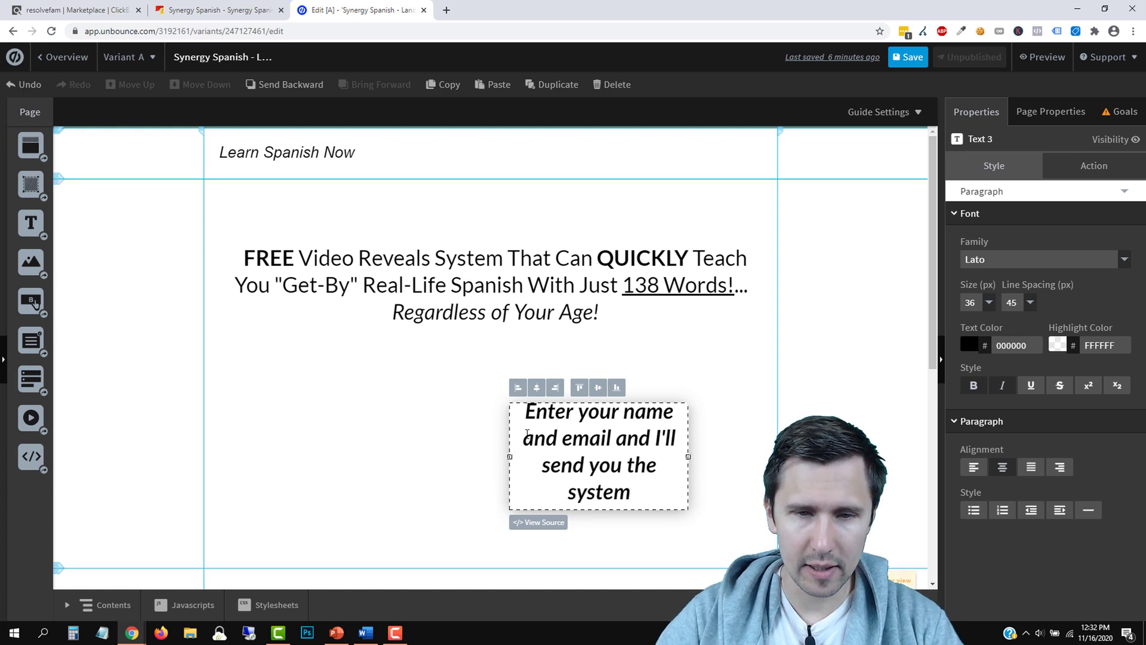
pyautogui.moveTo(509, 457); pyautogui.dragTo(169, 434)
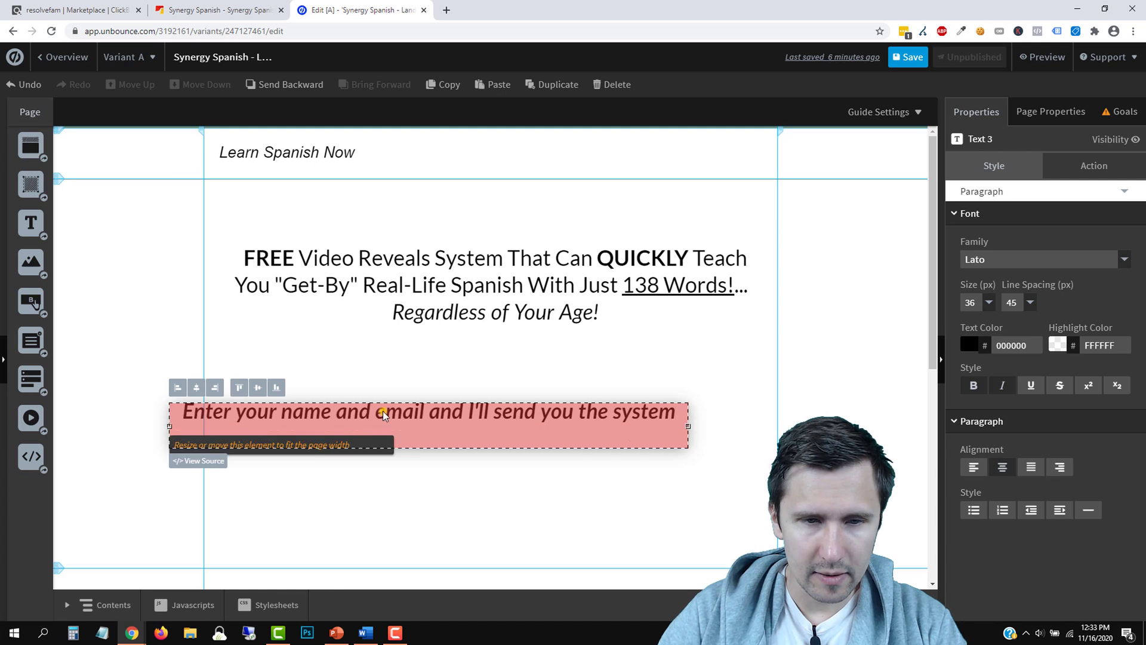
pyautogui.moveTo(382, 412); pyautogui.dragTo(447, 365)
# Make the opt-in line non-bold, 20 px and italic
pyautogui.tripleClick(447, 364)
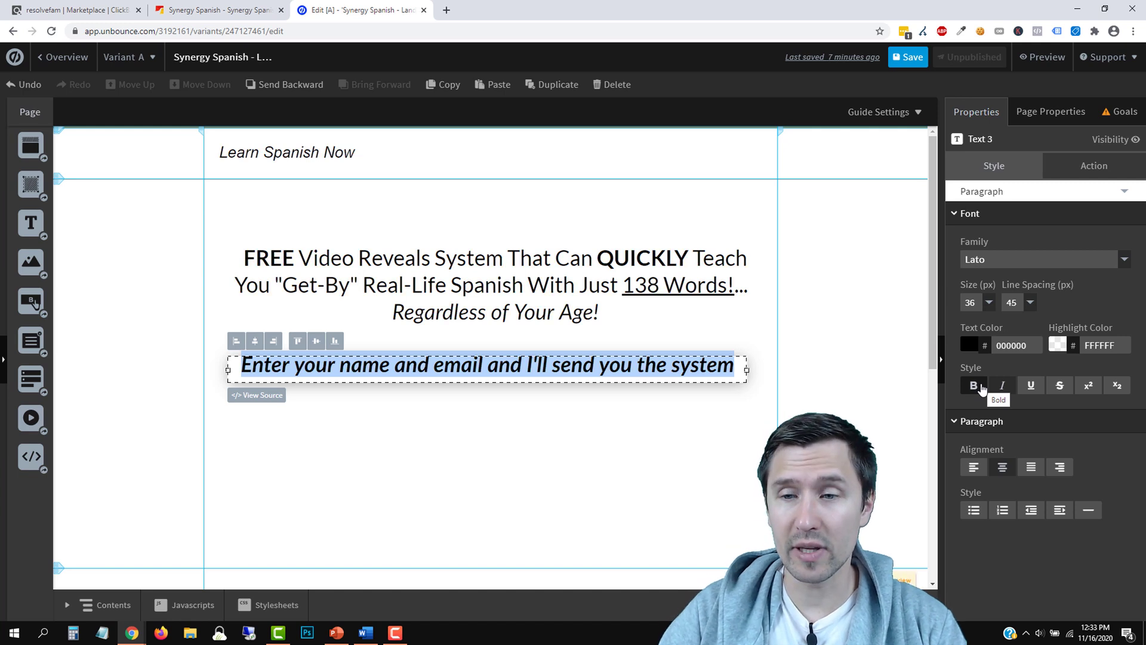
pyautogui.click(977, 386)
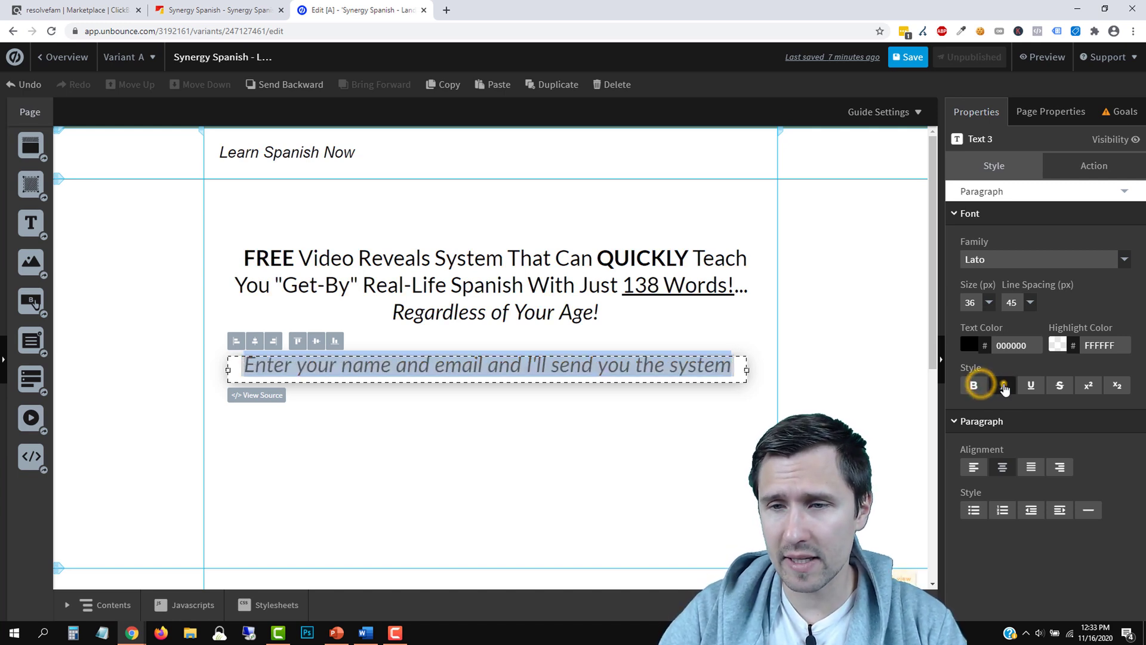
pyautogui.click(998, 383)
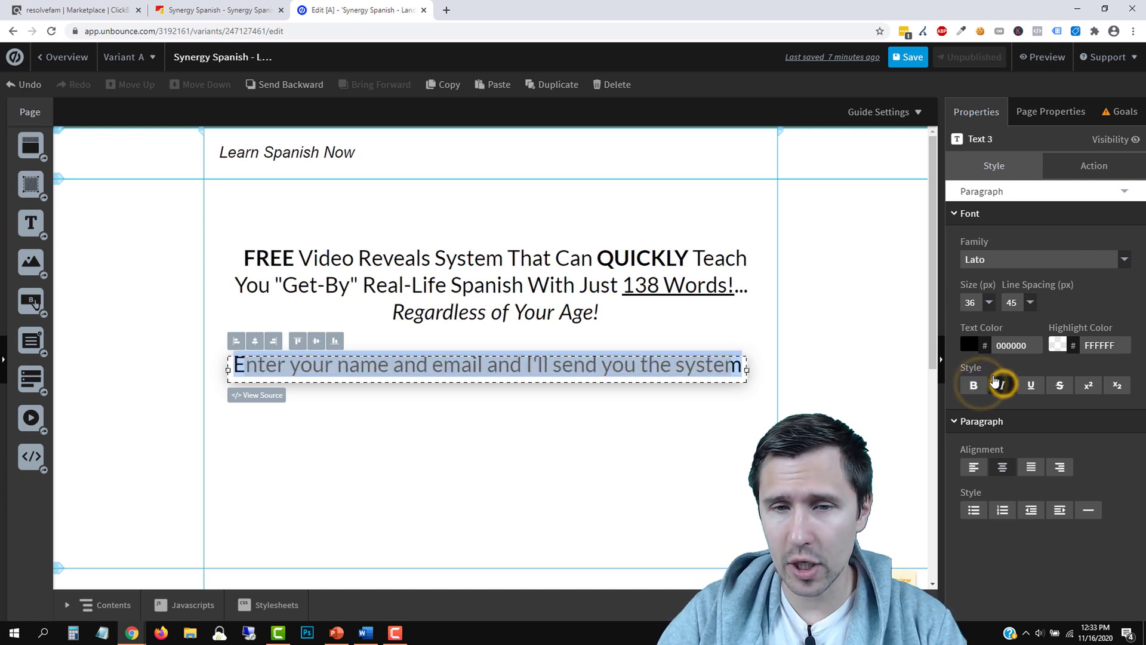
pyautogui.click(989, 303)
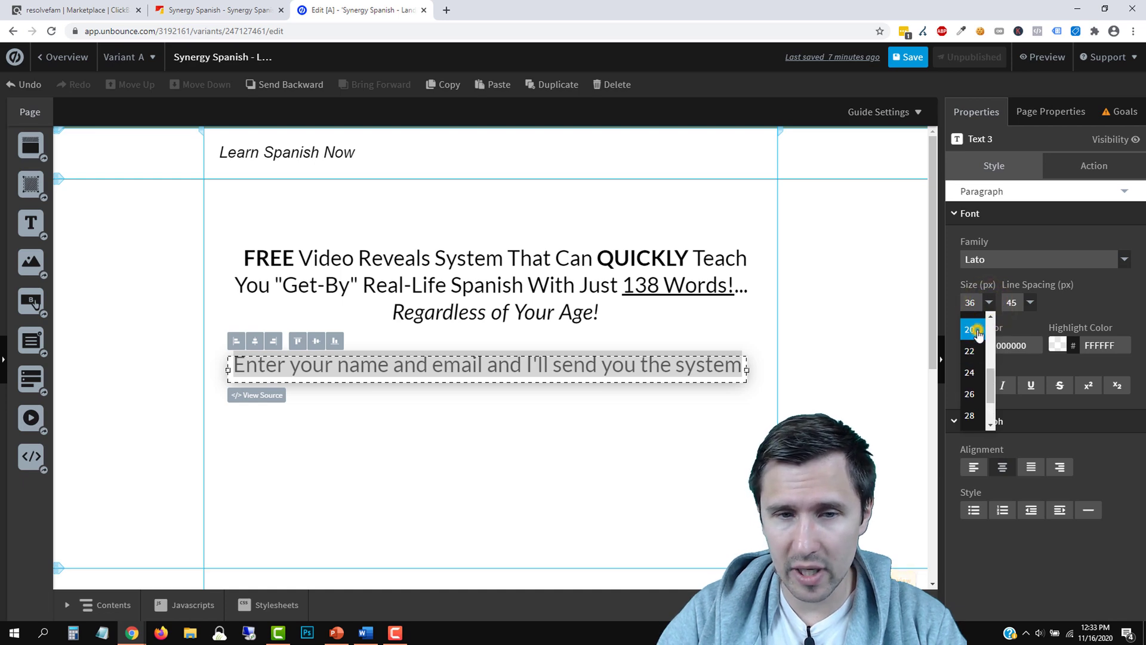
pyautogui.click(971, 329)
pyautogui.click(547, 451)
pyautogui.click(508, 366)
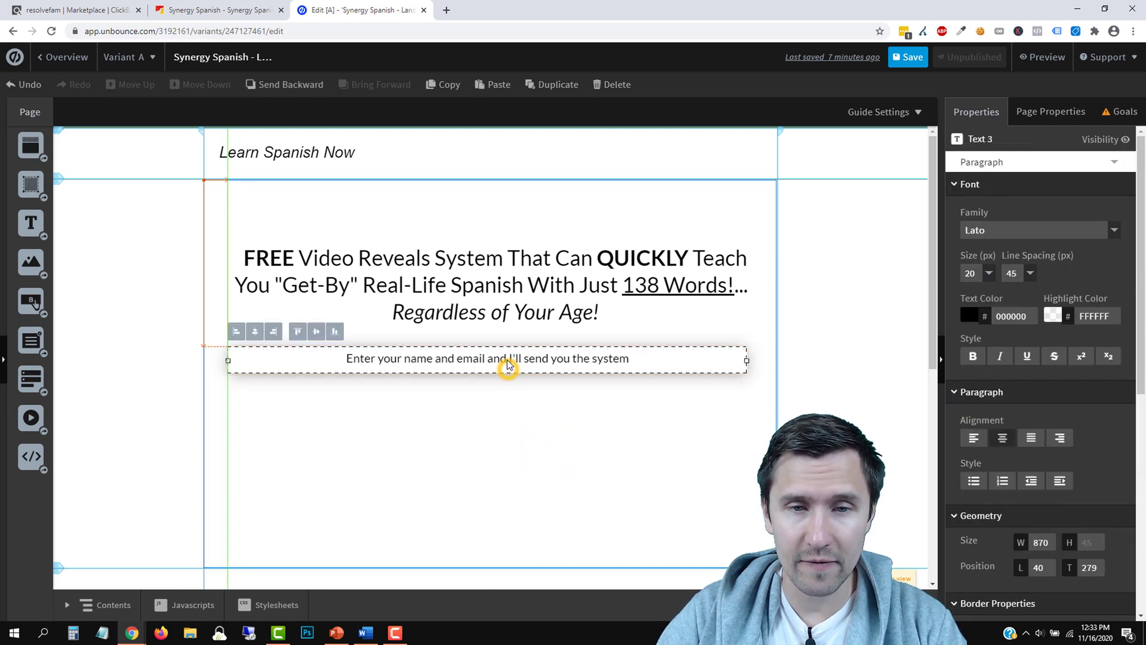
pyautogui.click(999, 356)
pyautogui.click(513, 435)
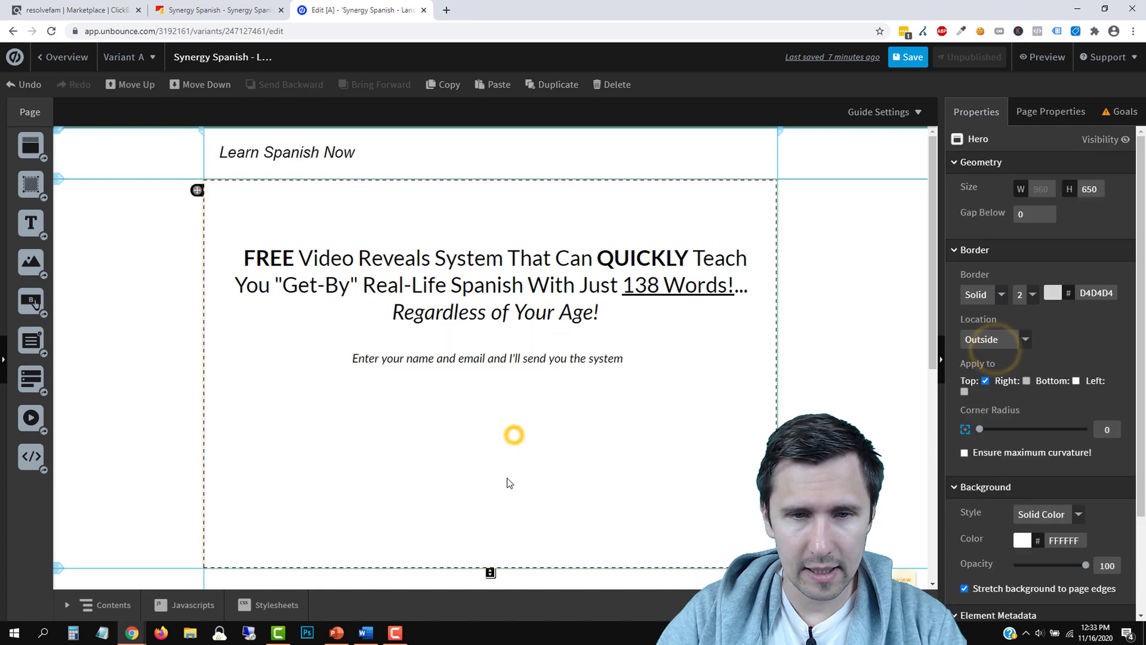
# Narrow the opt-in text box and centre it horizontally in the hero
pyautogui.click(549, 356)
pyautogui.moveTo(746, 360); pyautogui.dragTo(510, 360)
pyautogui.moveTo(405, 363); pyautogui.dragTo(552, 364)
pyautogui.click(406, 332)
# Extend the hero section downward to 812 px tall
pyautogui.click(406, 434)
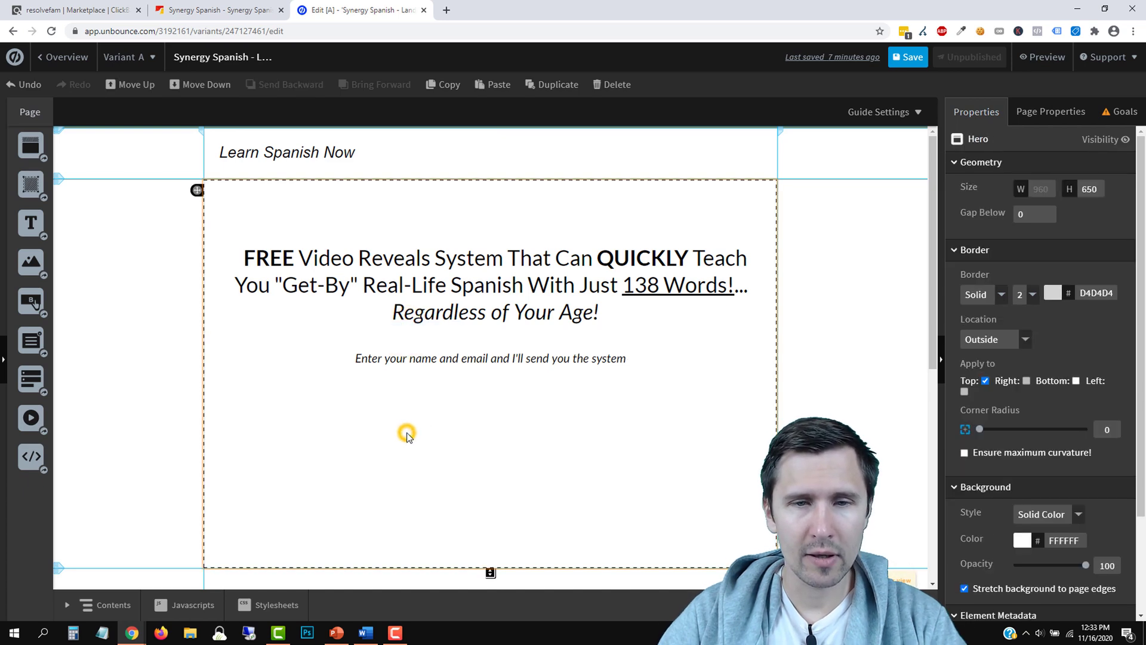
pyautogui.scroll(-2, 405, 434)
pyautogui.moveTo(492, 452); pyautogui.dragTo(489, 517)
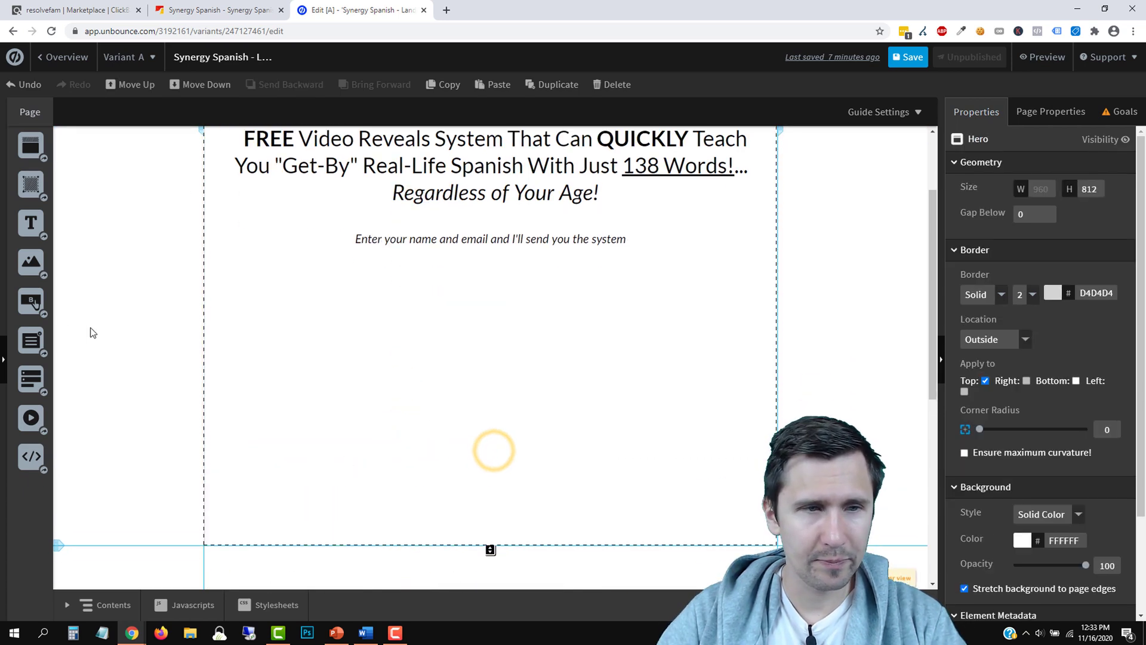
# Add a form with First Name and Email fields, hiding the First Name label
pyautogui.moveTo(31, 377); pyautogui.dragTo(58, 386)
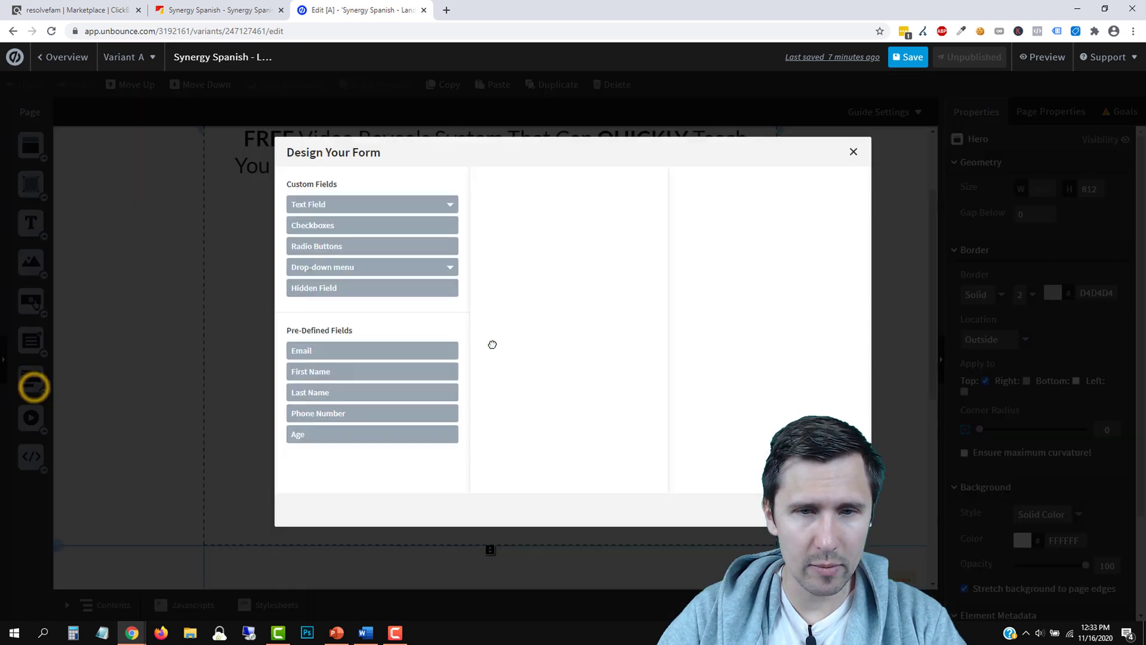
pyautogui.click(315, 371)
pyautogui.click(323, 350)
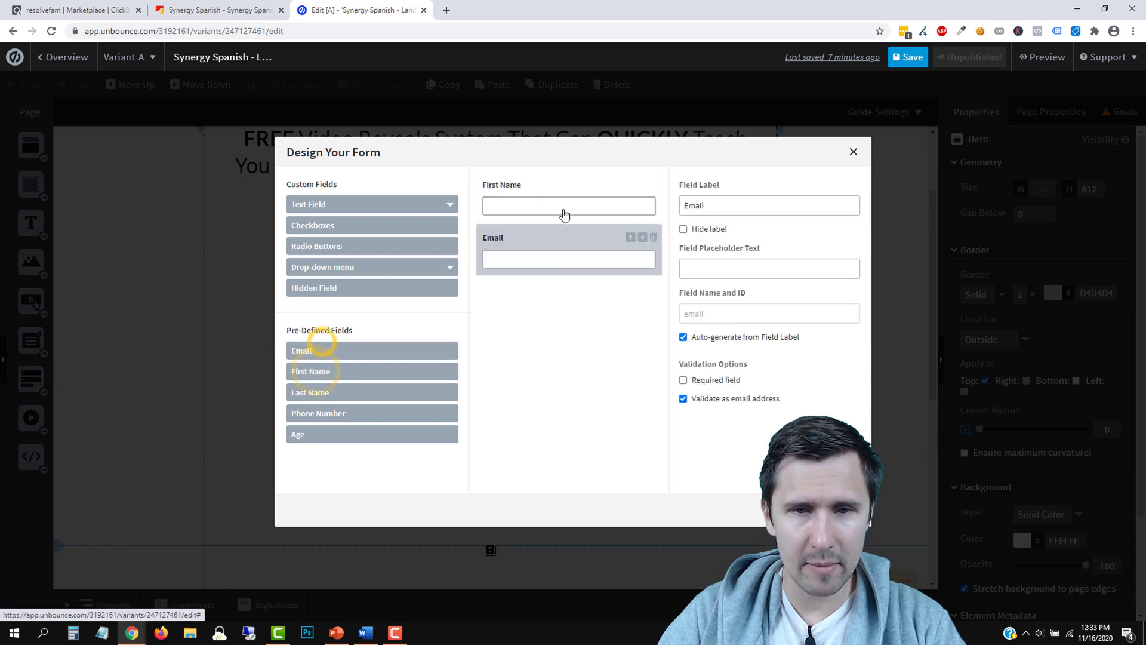
pyautogui.click(533, 197)
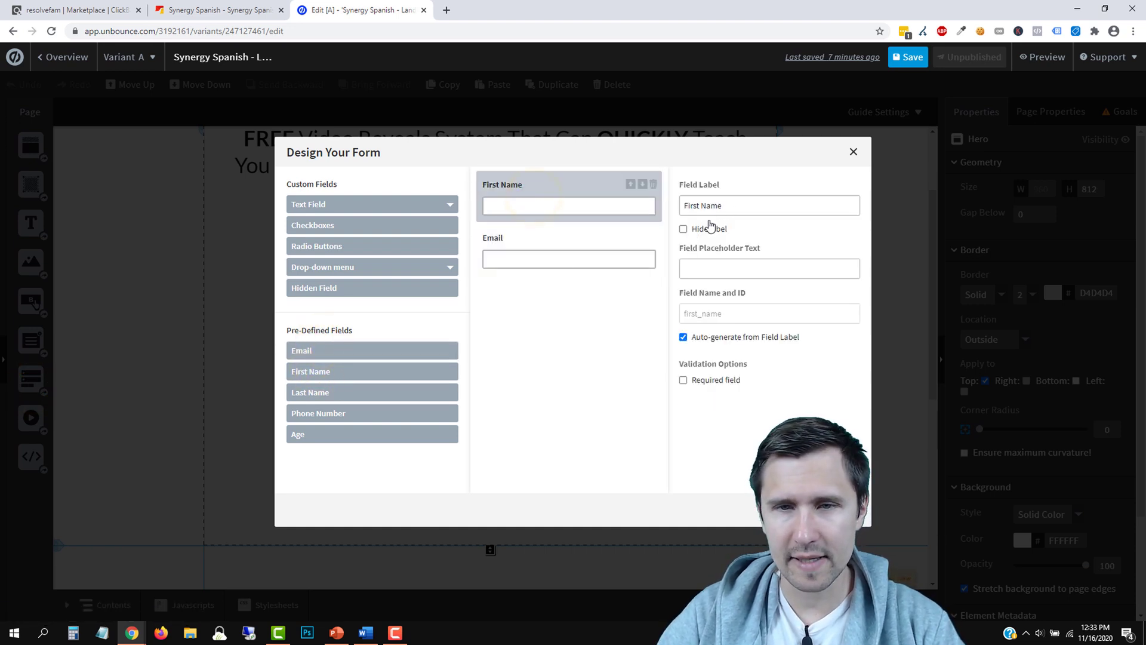
pyautogui.click(706, 276)
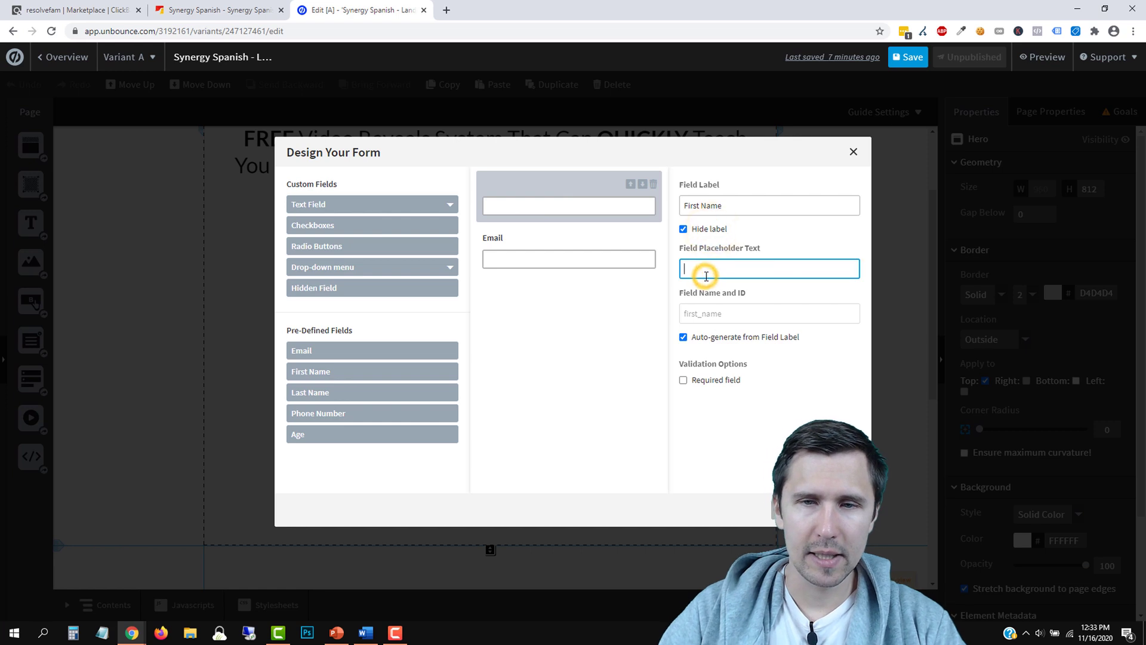
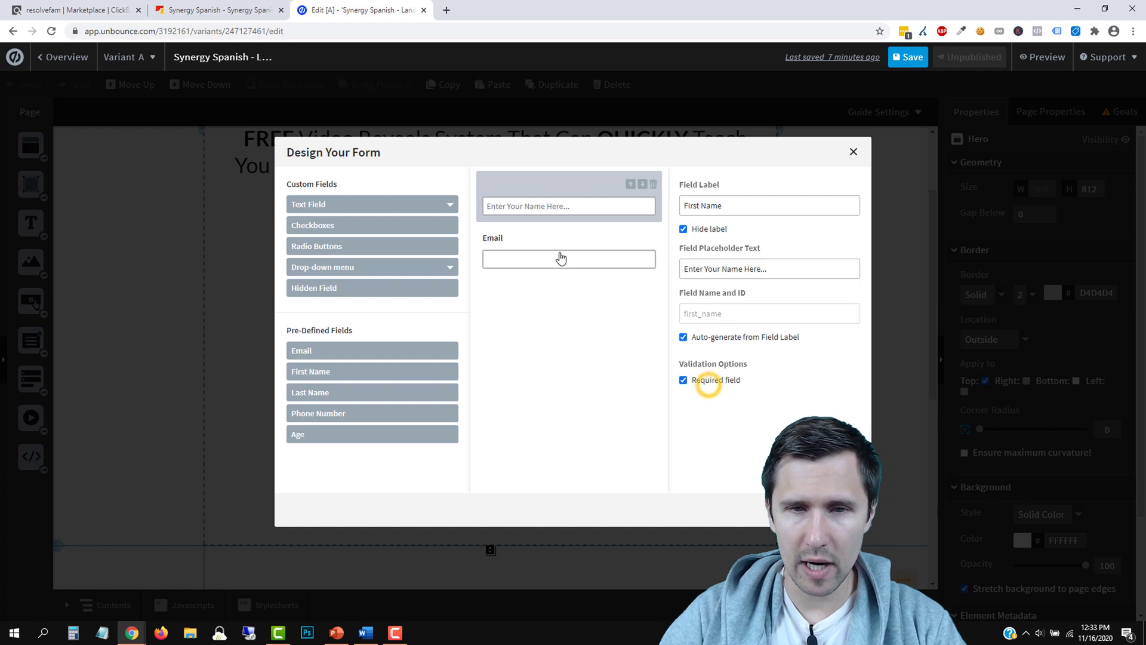
# Give the Email field an 'Enter Your Email Here...' placeholder, then widen the form on the page
pyautogui.click(541, 242)
pyautogui.click(718, 265)
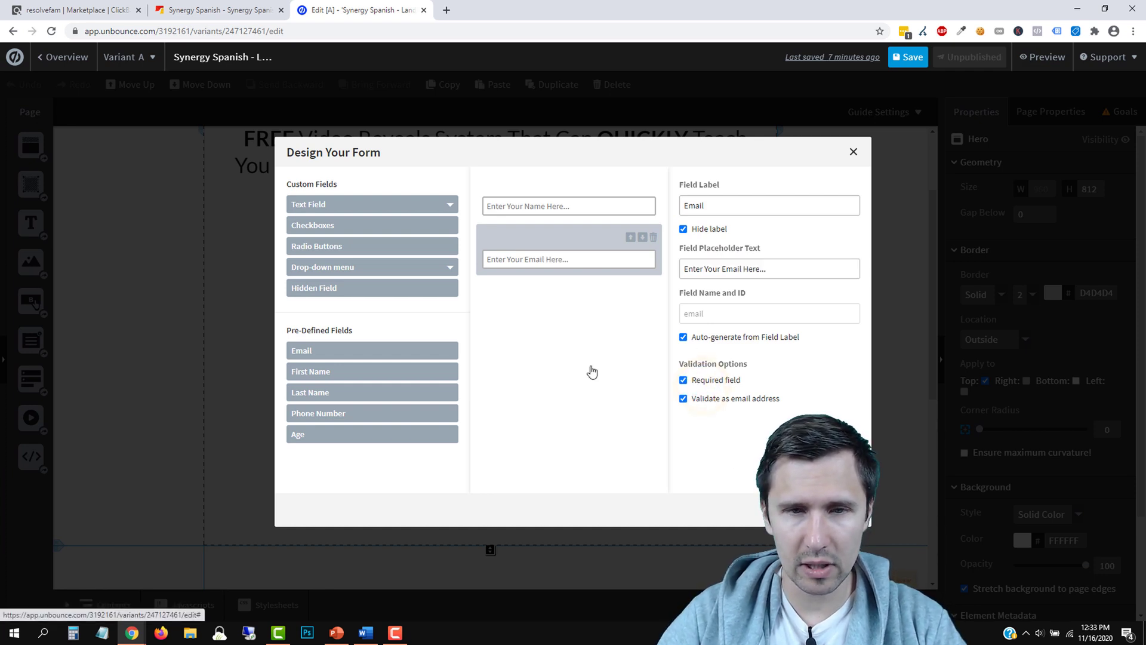
pyautogui.press('Escape')
pyautogui.moveTo(564, 343); pyautogui.dragTo(594, 344)
pyautogui.click(595, 421)
# Make the form fields 44 px tall and wider, and shift the form up and left
pyautogui.scroll(2, 537, 436)
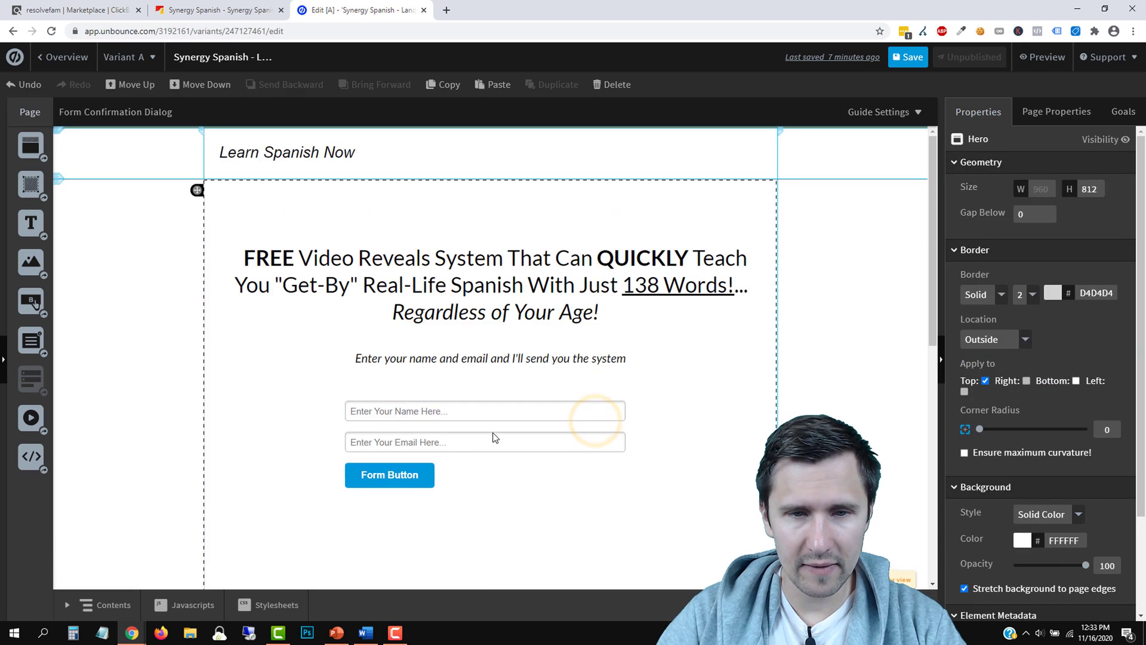
pyautogui.click(493, 428)
pyautogui.scroll(-5, 1030, 500)
pyautogui.moveTo(1052, 509); pyautogui.dragTo(1077, 509)
pyautogui.click(591, 470)
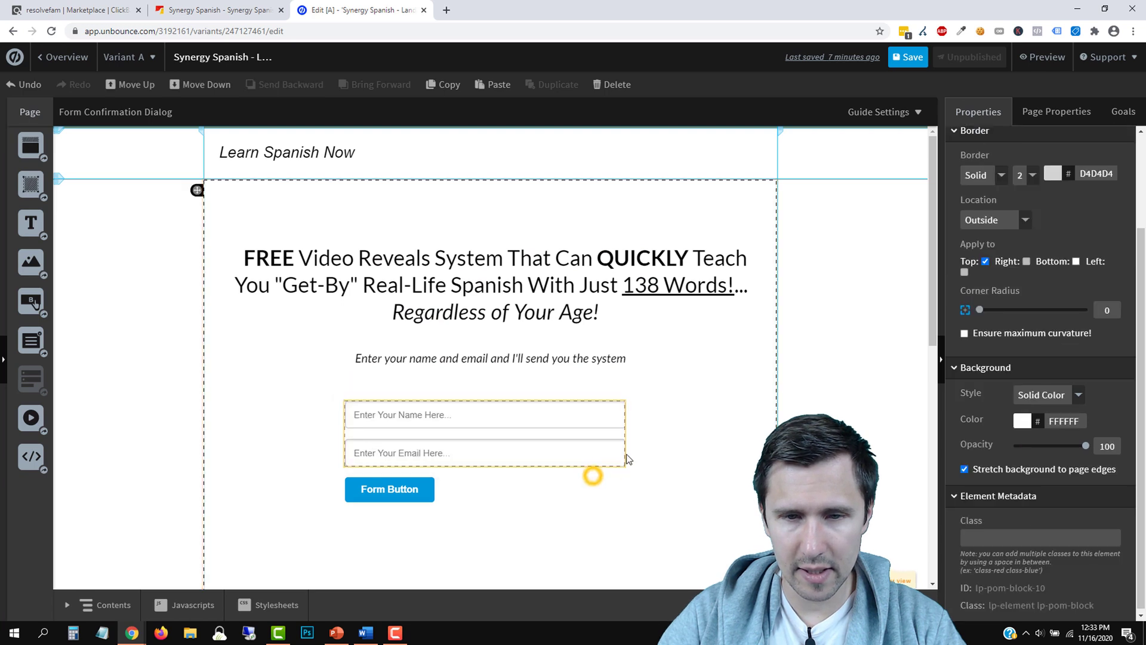
pyautogui.click(617, 435)
pyautogui.moveTo(624, 434); pyautogui.dragTo(701, 443)
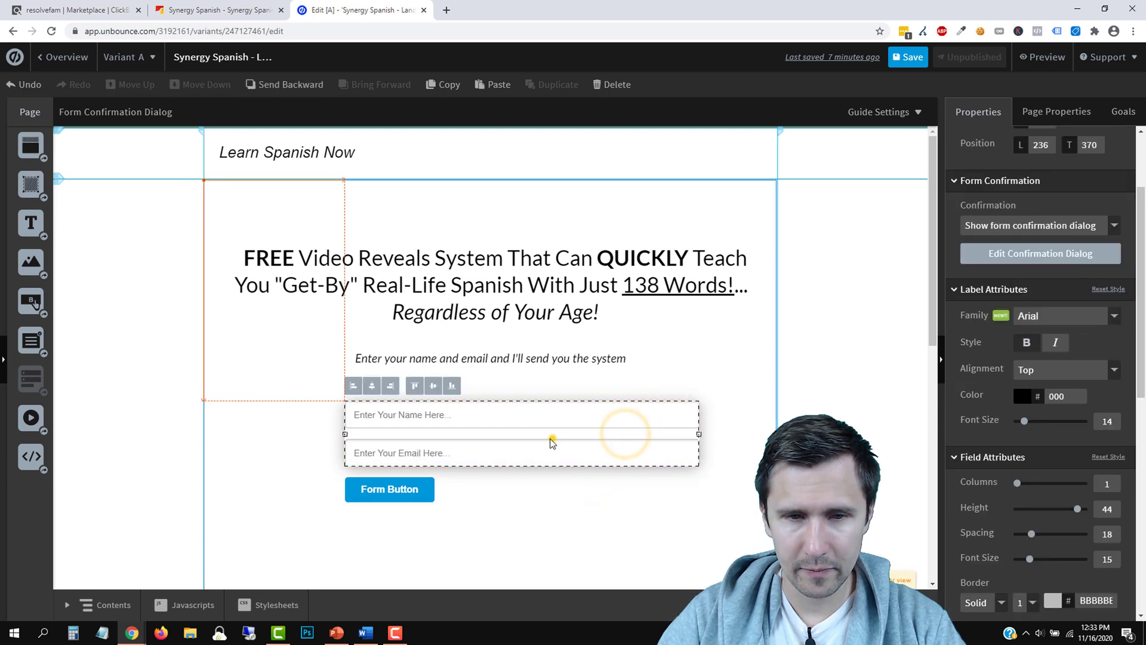
pyautogui.moveTo(550, 440); pyautogui.dragTo(525, 435)
# Stretch the Form Button to the fields' full width and make it taller
pyautogui.click(365, 478)
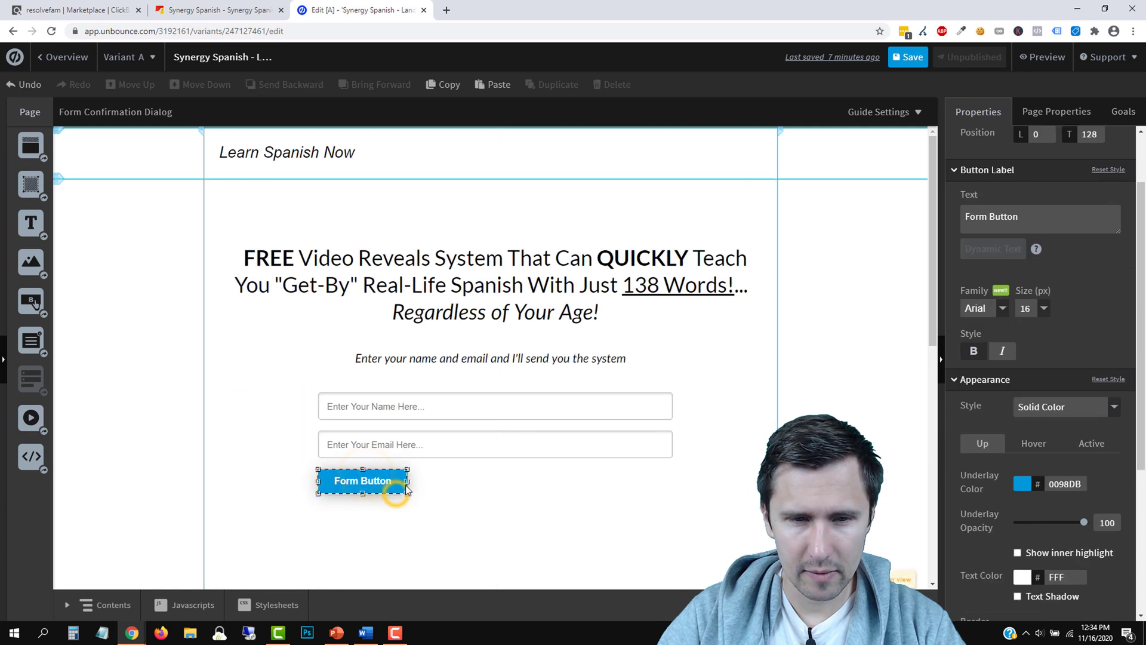
pyautogui.moveTo(463, 481); pyautogui.dragTo(673, 489)
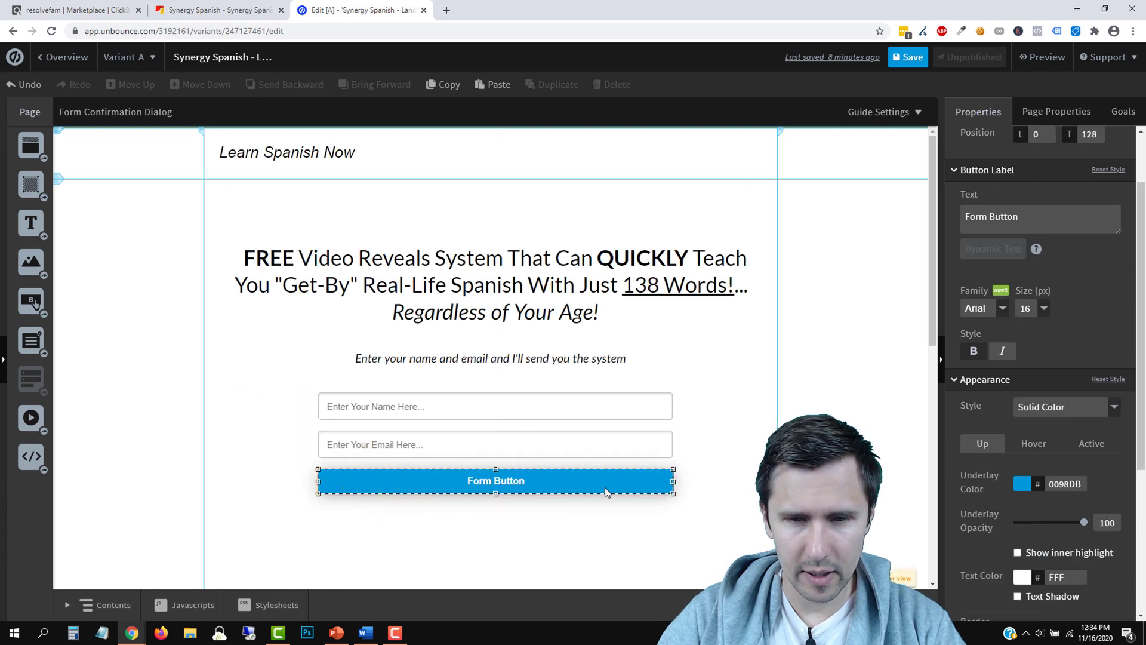
pyautogui.moveTo(496, 493); pyautogui.dragTo(497, 502)
pyautogui.click(746, 426)
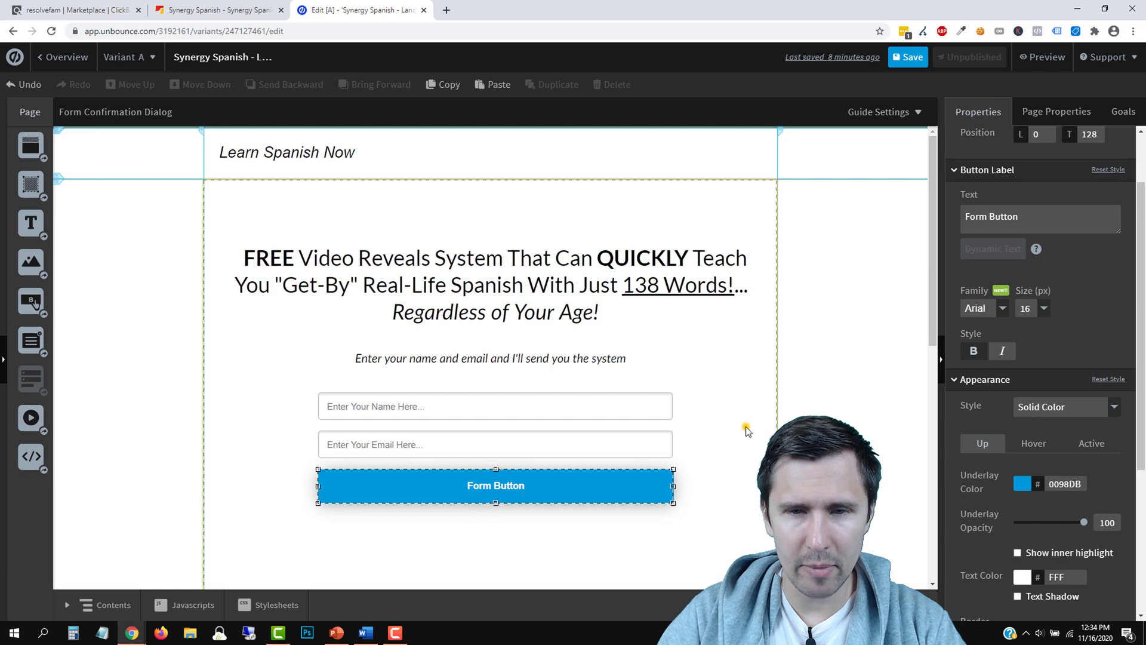
pyautogui.click(217, 10)
# Scroll through the Synergy Spanish sales page and check its redirect chain
pyautogui.scroll(-7, 618, 359)
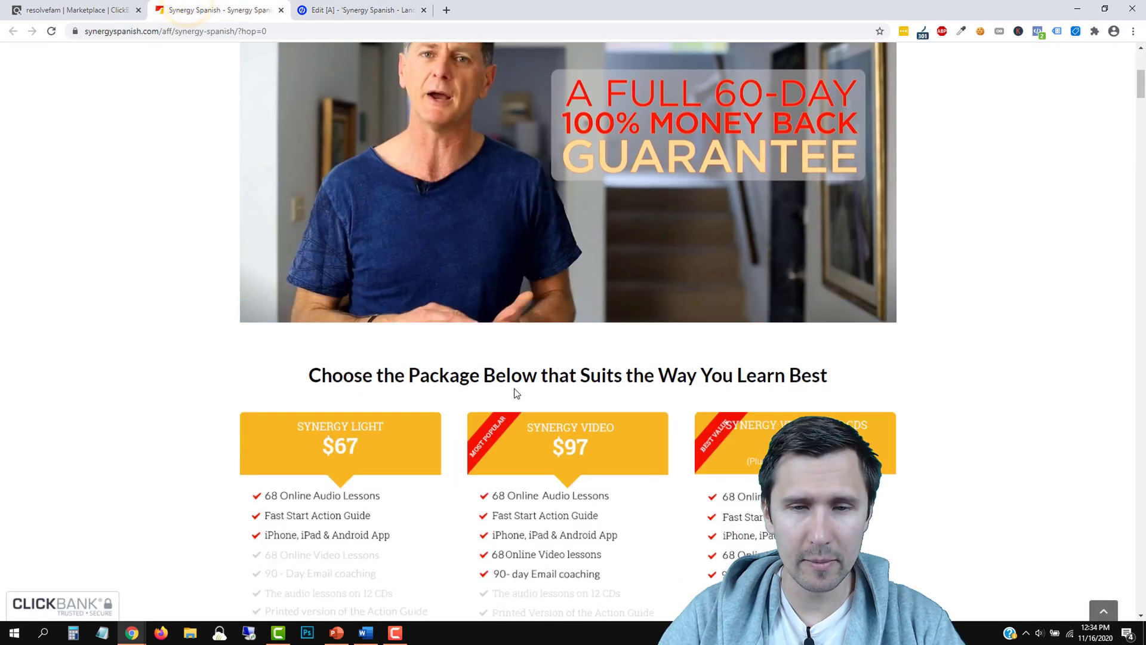
pyautogui.click(345, 10)
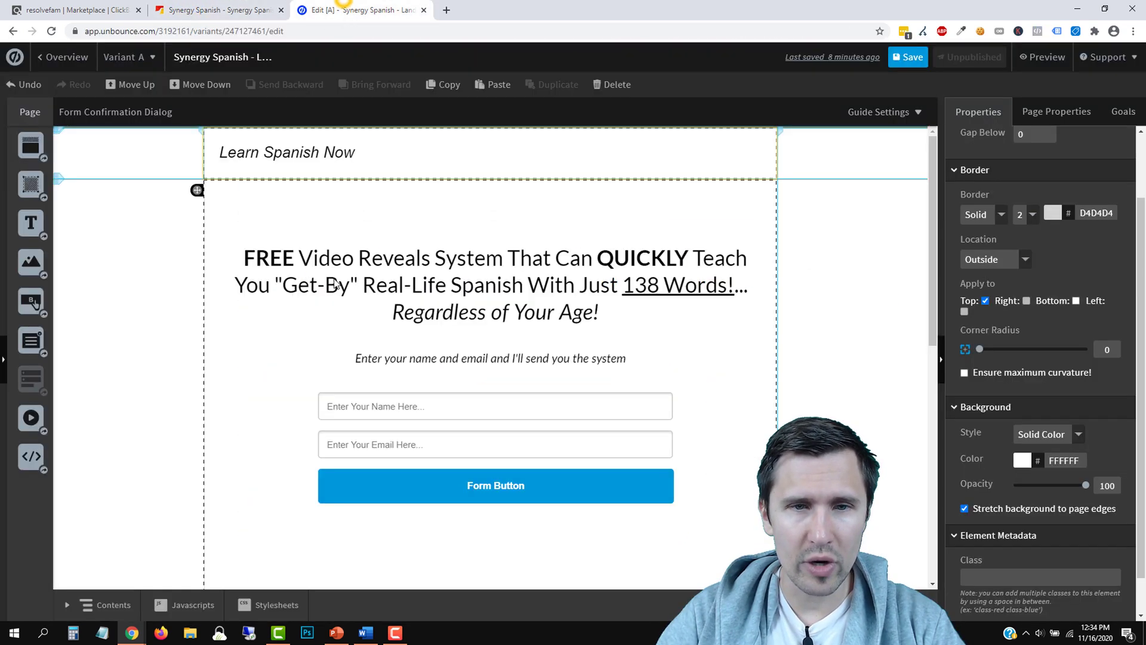
pyautogui.click(251, 5)
pyautogui.scroll(-5, 437, 371)
pyautogui.scroll(10, 401, 410)
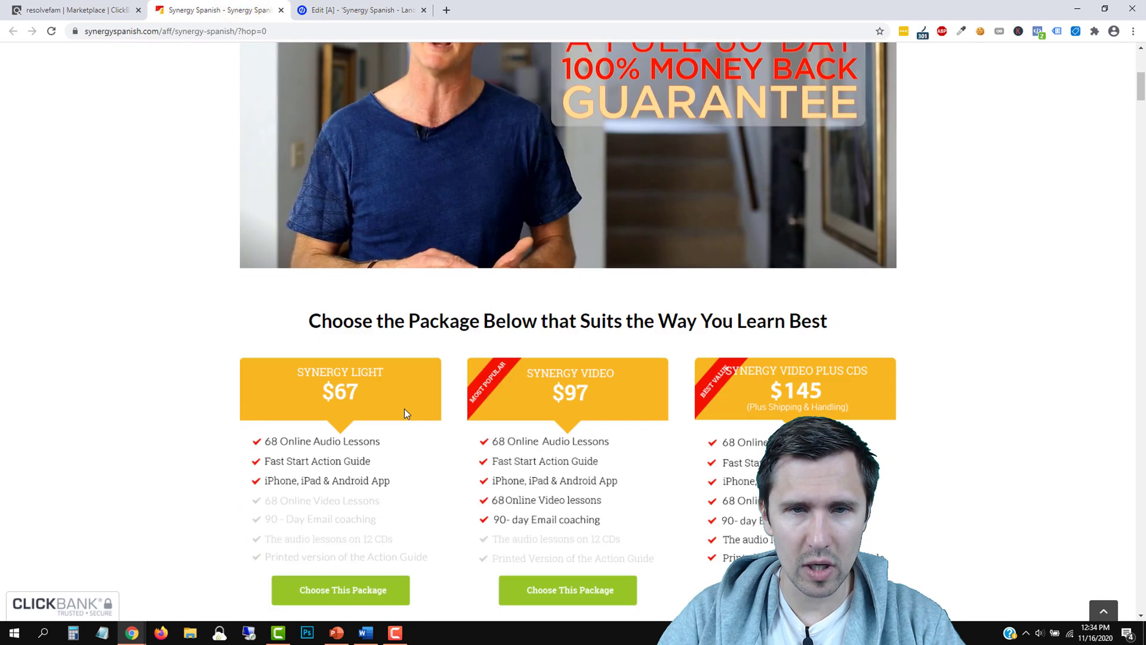
pyautogui.scroll(-10, 266, 522)
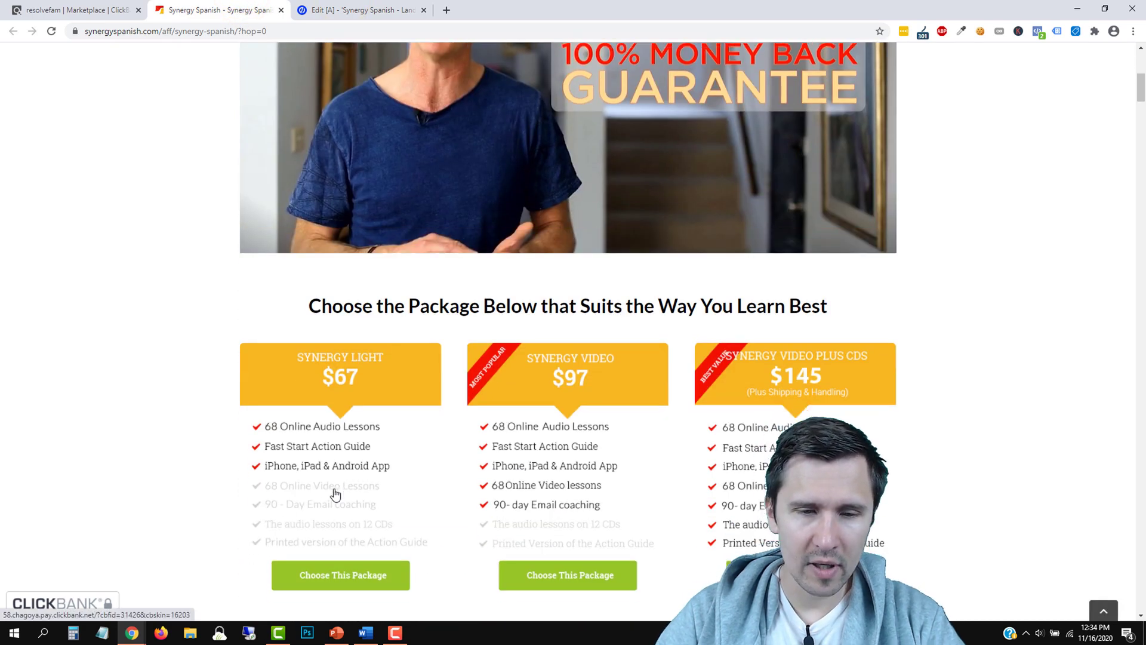
pyautogui.scroll(-10, 213, 433)
pyautogui.scroll(16, 214, 434)
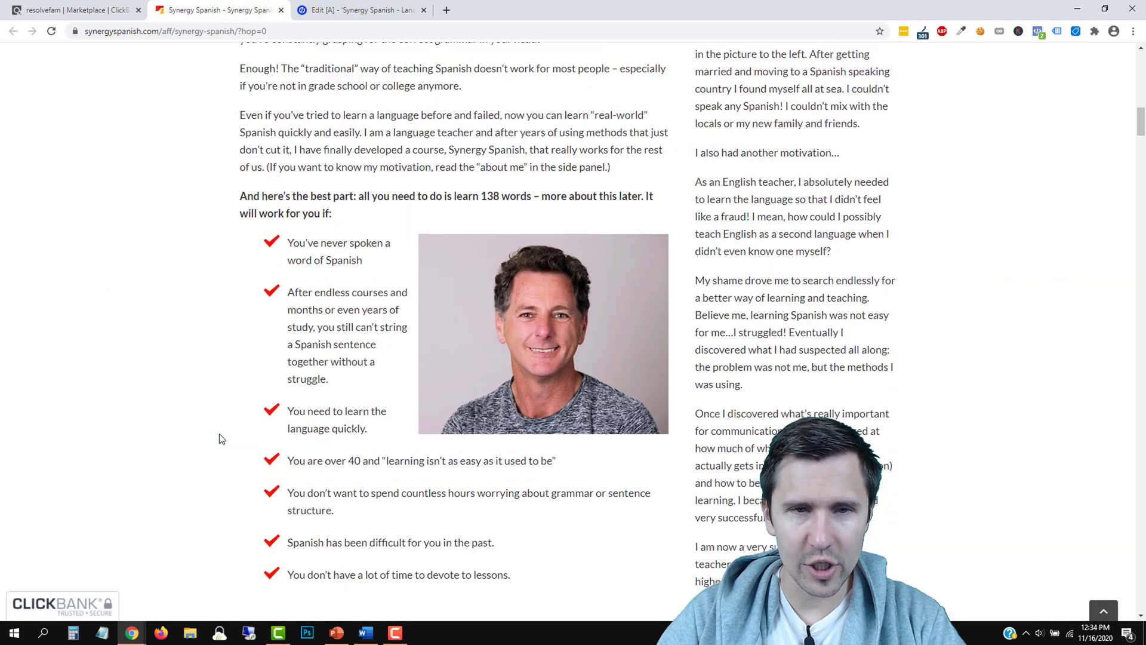
pyautogui.click(922, 31)
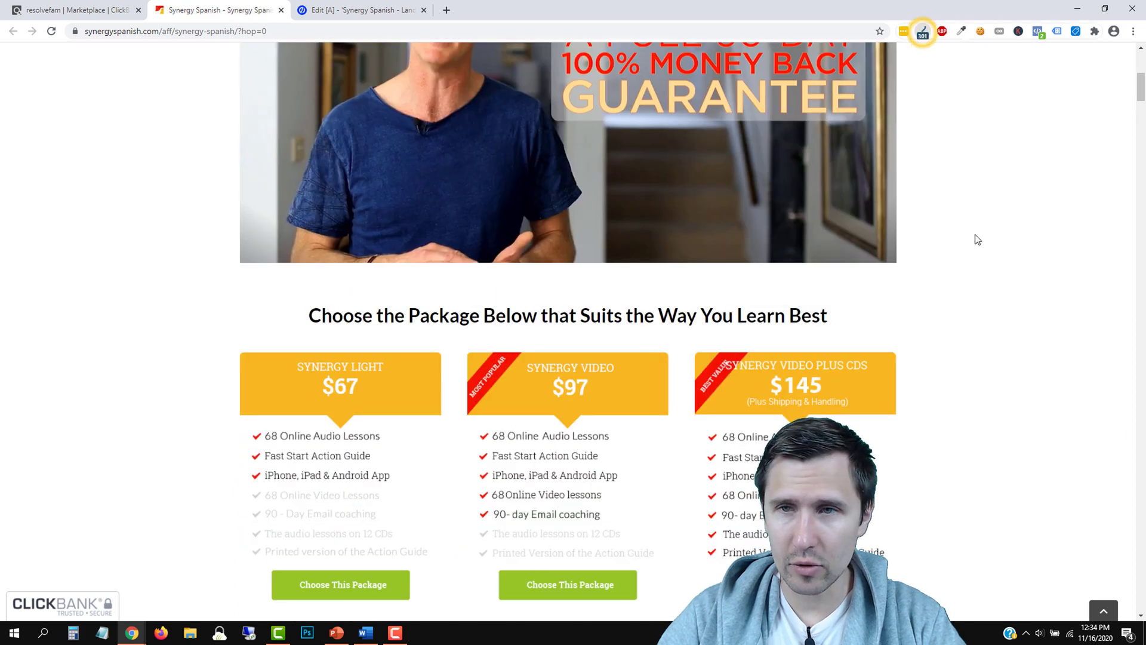
pyautogui.click(998, 162)
# Copy the Choose This Package button's green (#95C629) with the ColorZilla eyedropper
pyautogui.scroll(-3, 979, 263)
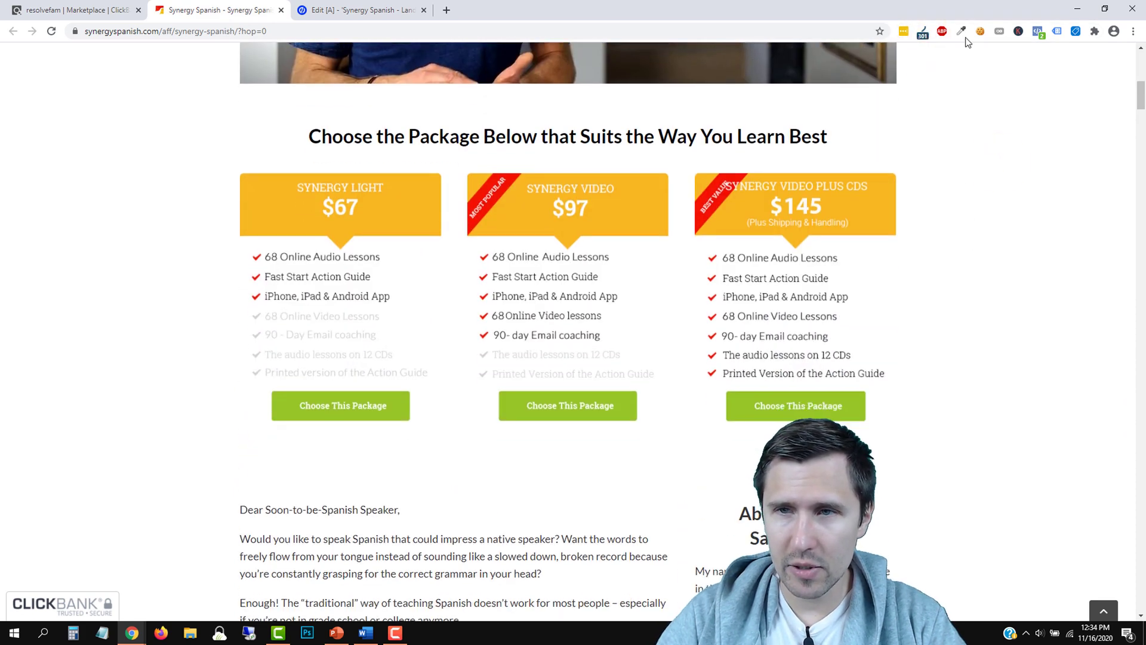
pyautogui.click(959, 29)
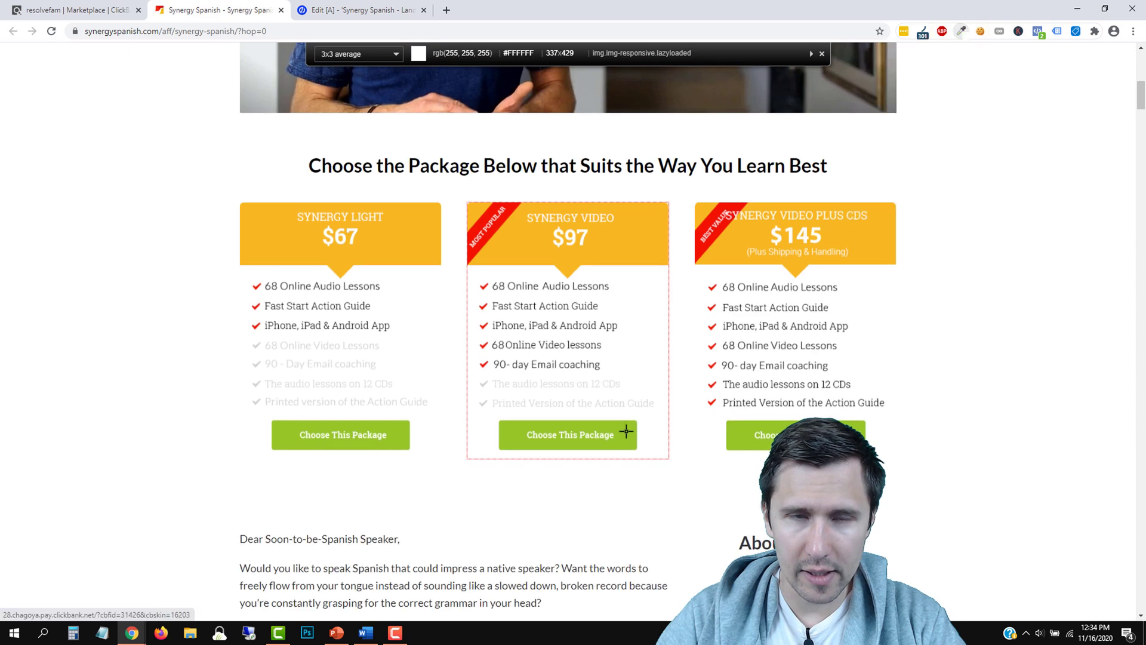
pyautogui.click(626, 437)
# Colour the Form Button solid green 95C629
pyautogui.click(358, 10)
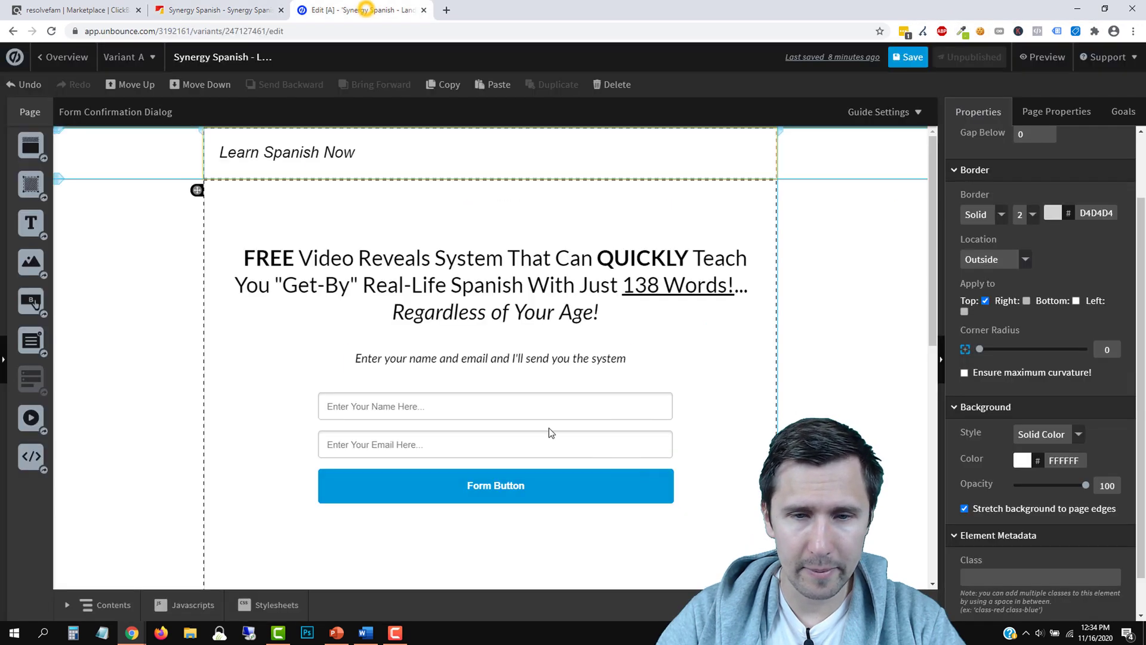
pyautogui.click(613, 484)
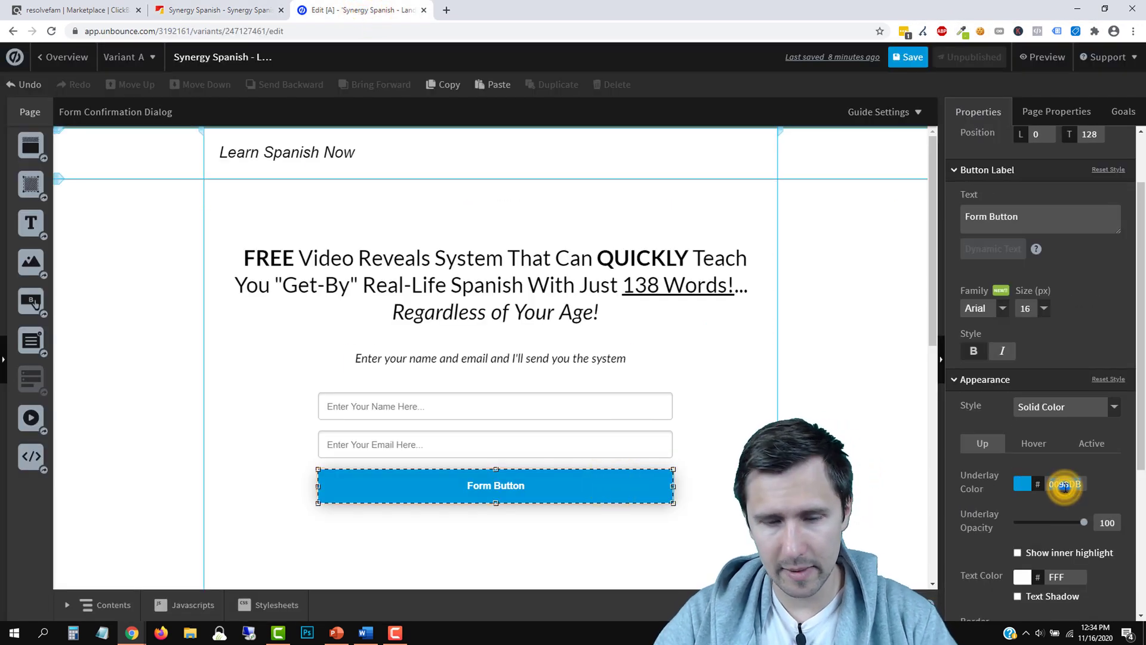
pyautogui.hotkey('ctrl', 'v')
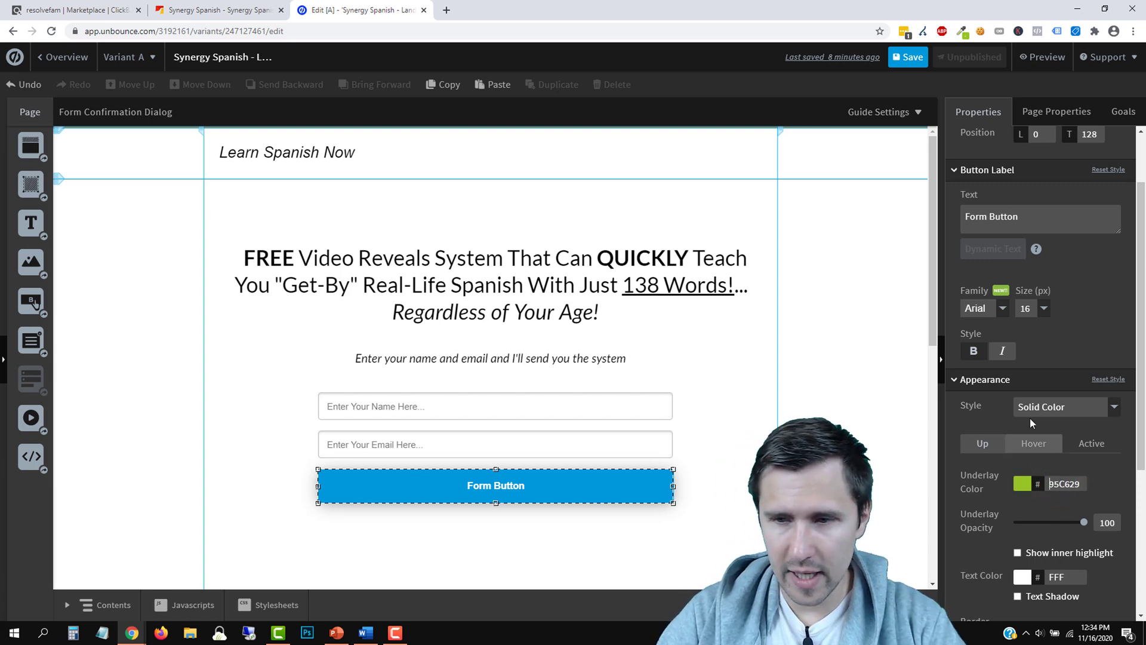
pyautogui.click(1044, 403)
pyautogui.click(1062, 417)
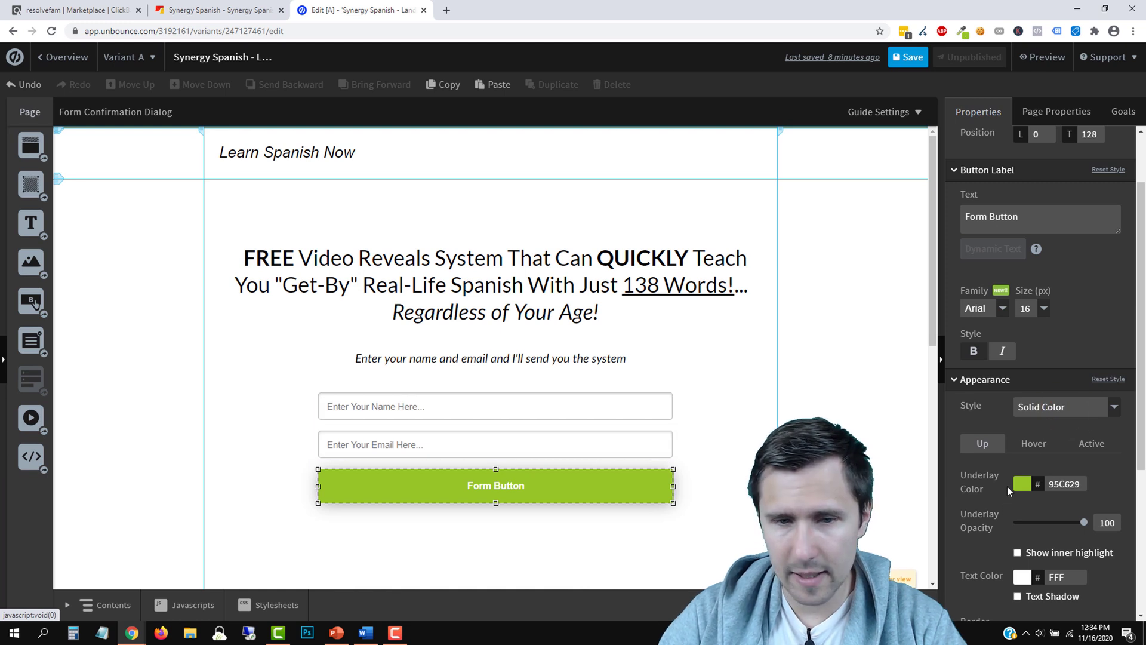
# Change the button label to 'Send Me the System!'
pyautogui.click(1000, 209)
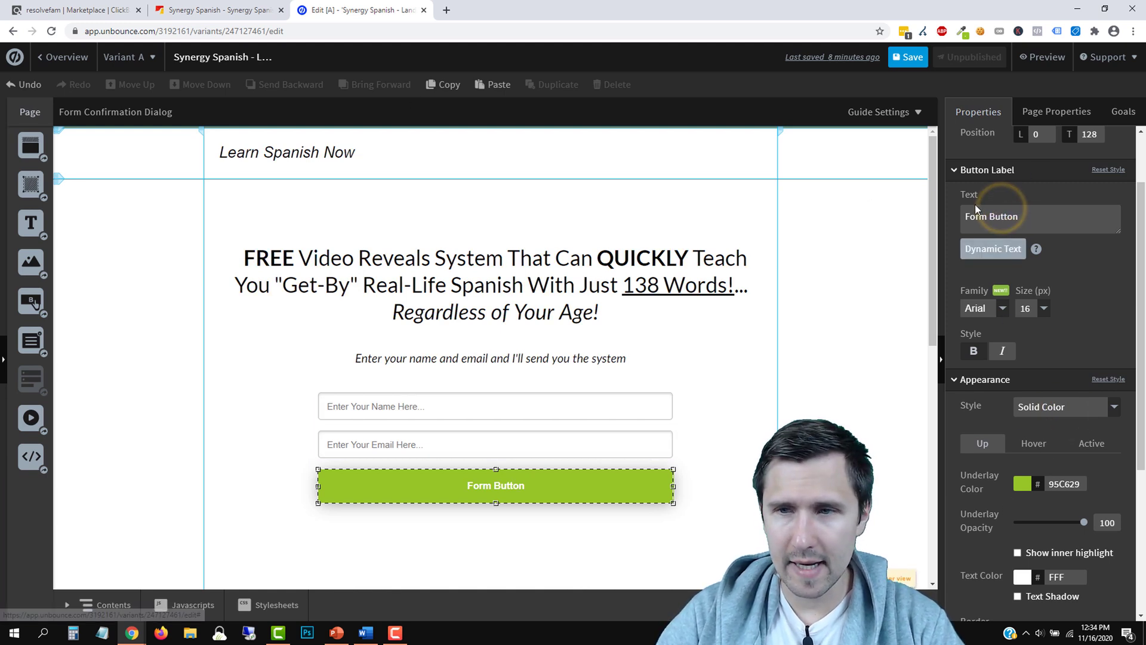
pyautogui.write('Send Me the System!')
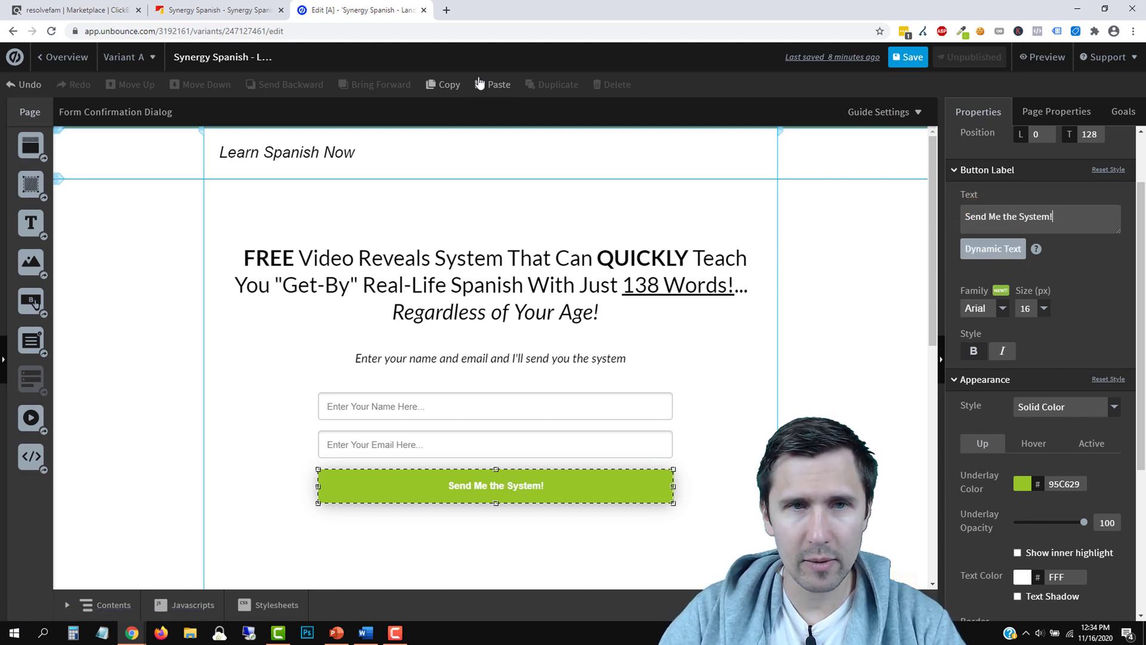
pyautogui.click(218, 10)
pyautogui.scroll(8, 432, 373)
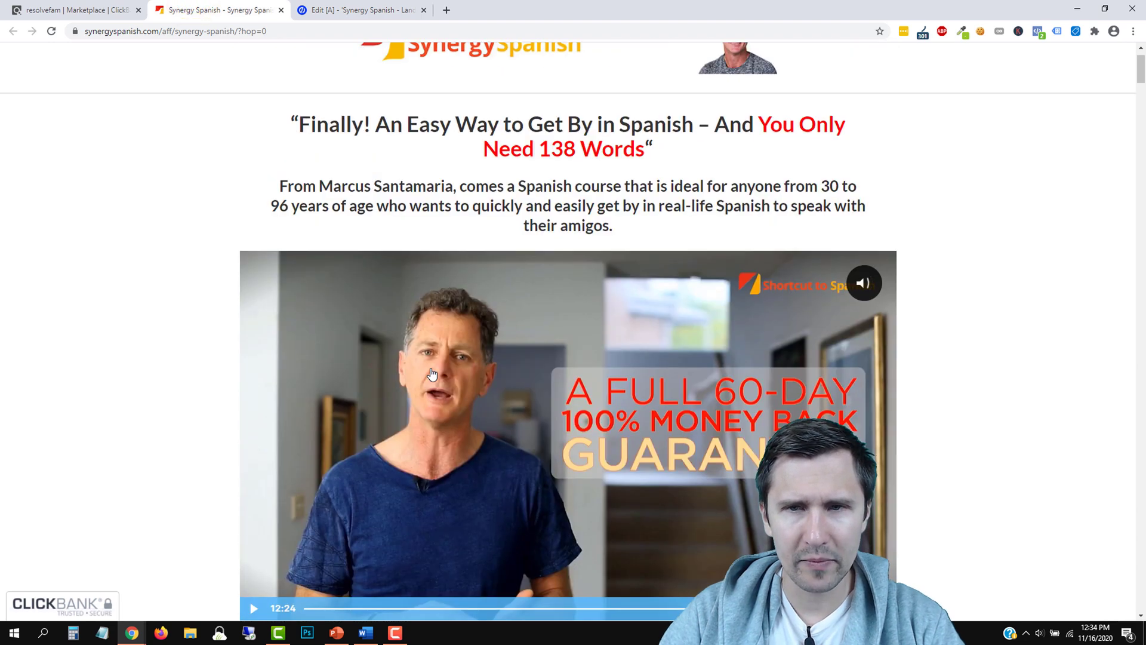
pyautogui.scroll(-7, 241, 296)
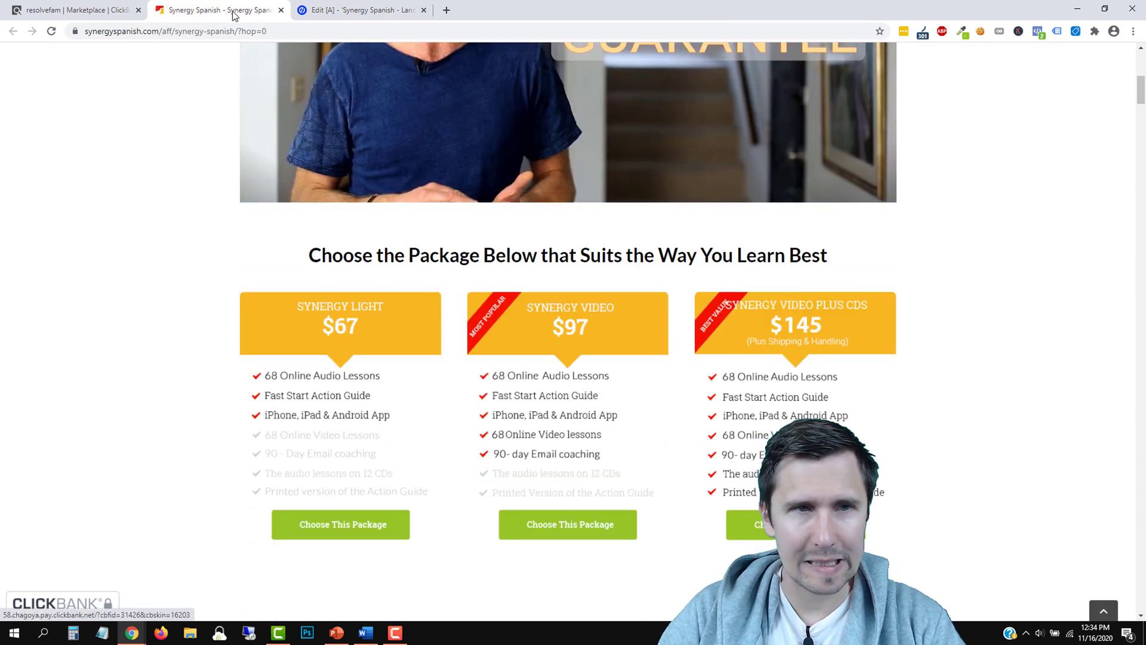
pyautogui.click(365, 10)
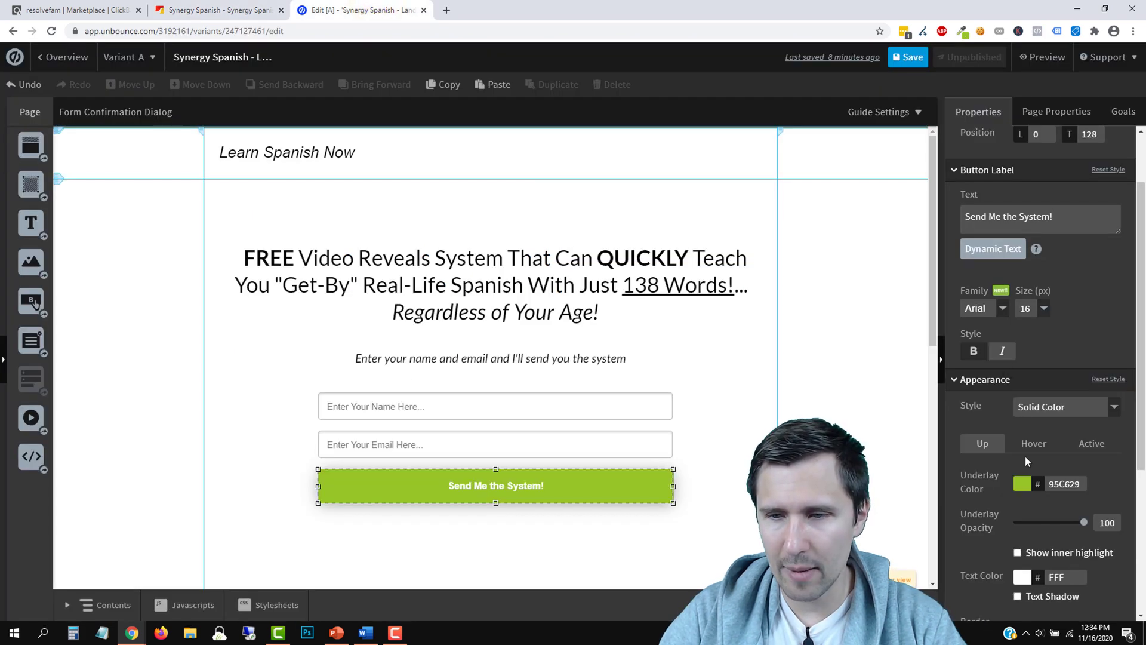
# Set the button label font to Lato
pyautogui.scroll(-3, 1023, 470)
pyautogui.scroll(3, 1041, 433)
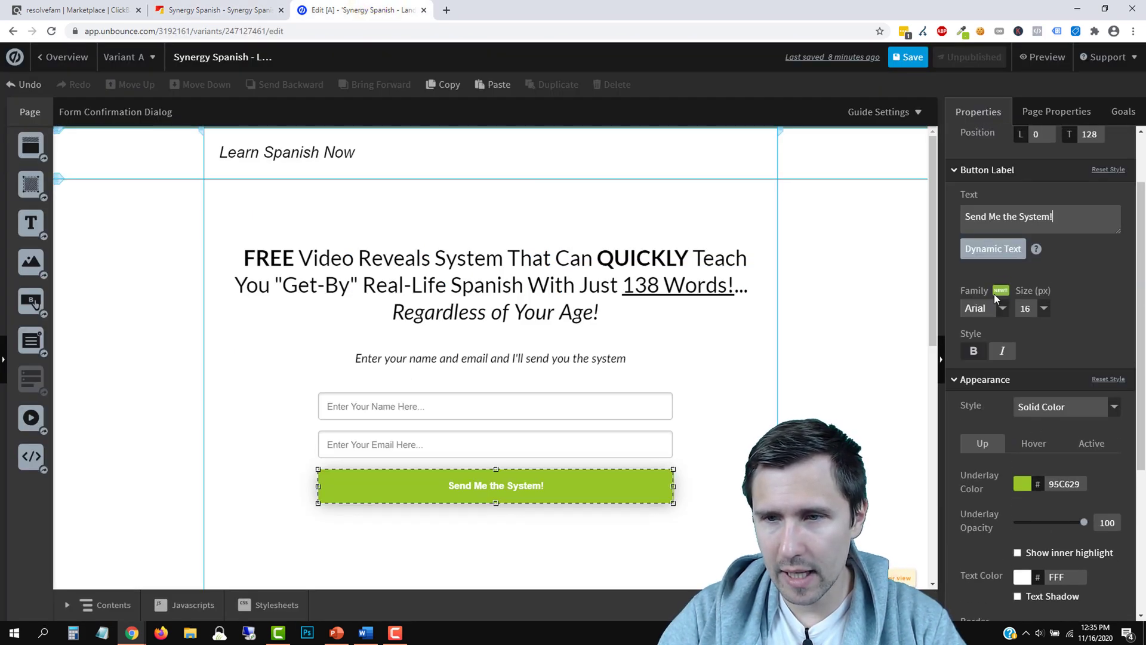
pyautogui.click(1045, 309)
pyautogui.click(1024, 385)
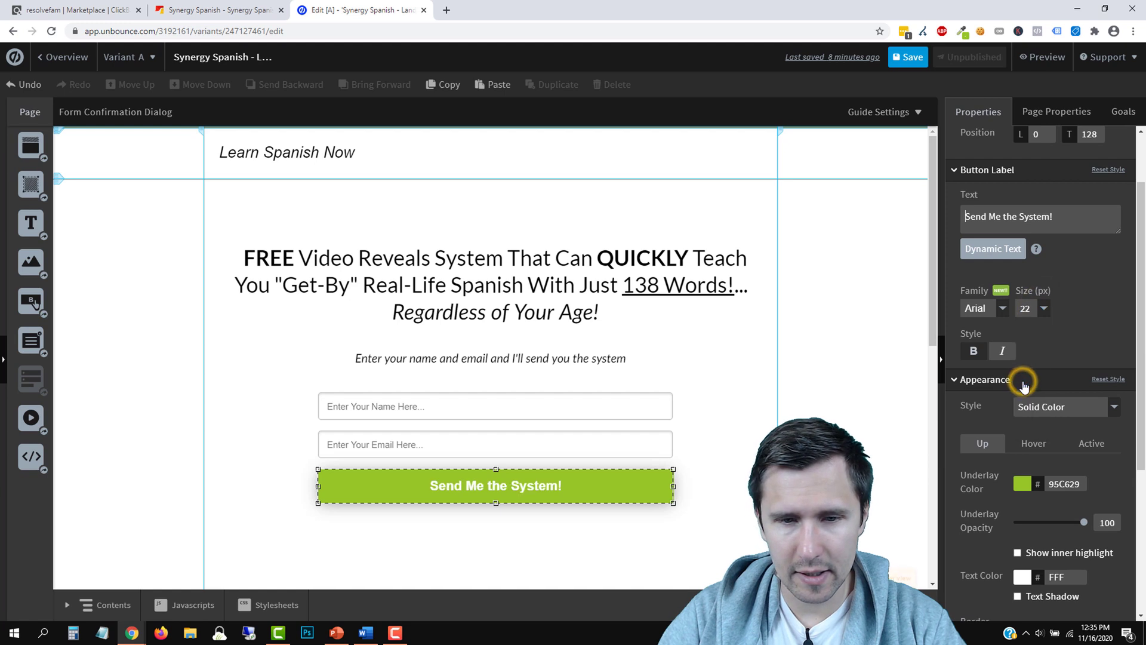
pyautogui.click(1003, 309)
pyautogui.scroll(-3, 1015, 400)
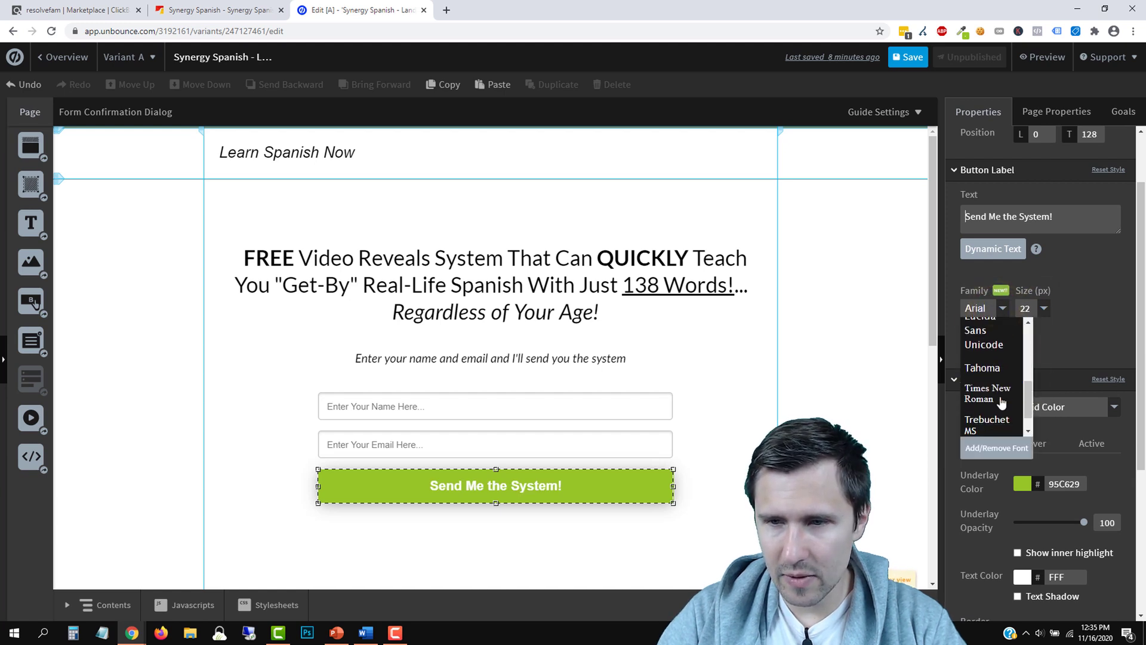
pyautogui.scroll(5, 1012, 397)
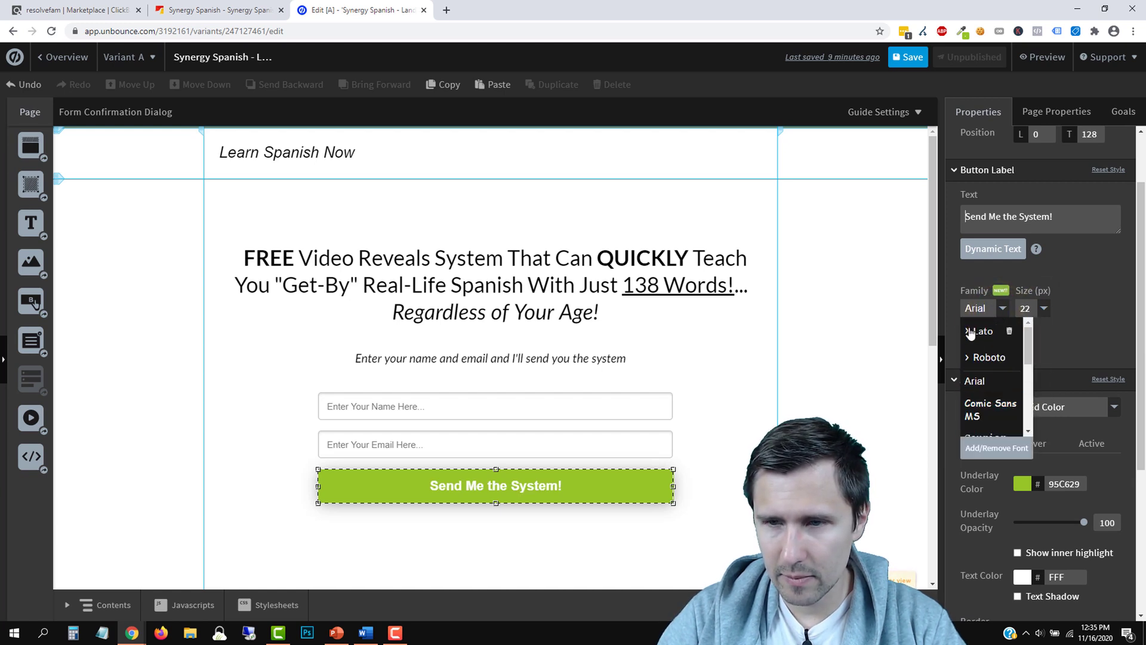
pyautogui.click(967, 331)
pyautogui.scroll(-3, 990, 370)
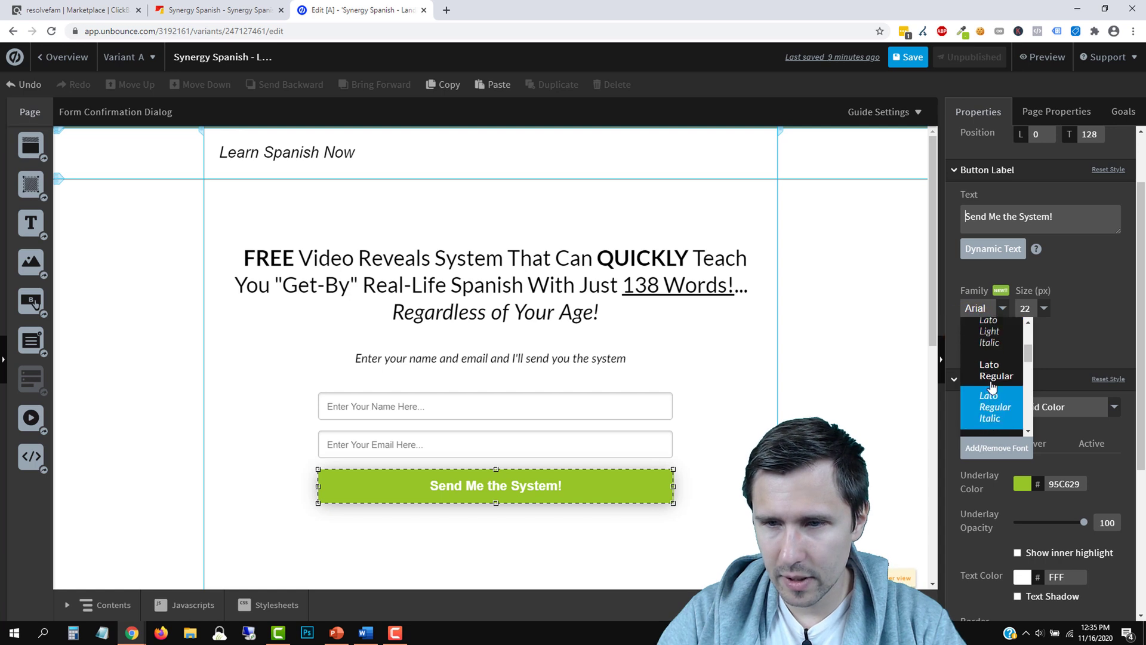
pyautogui.click(993, 375)
# Set the button label size to 26 px
pyautogui.click(724, 449)
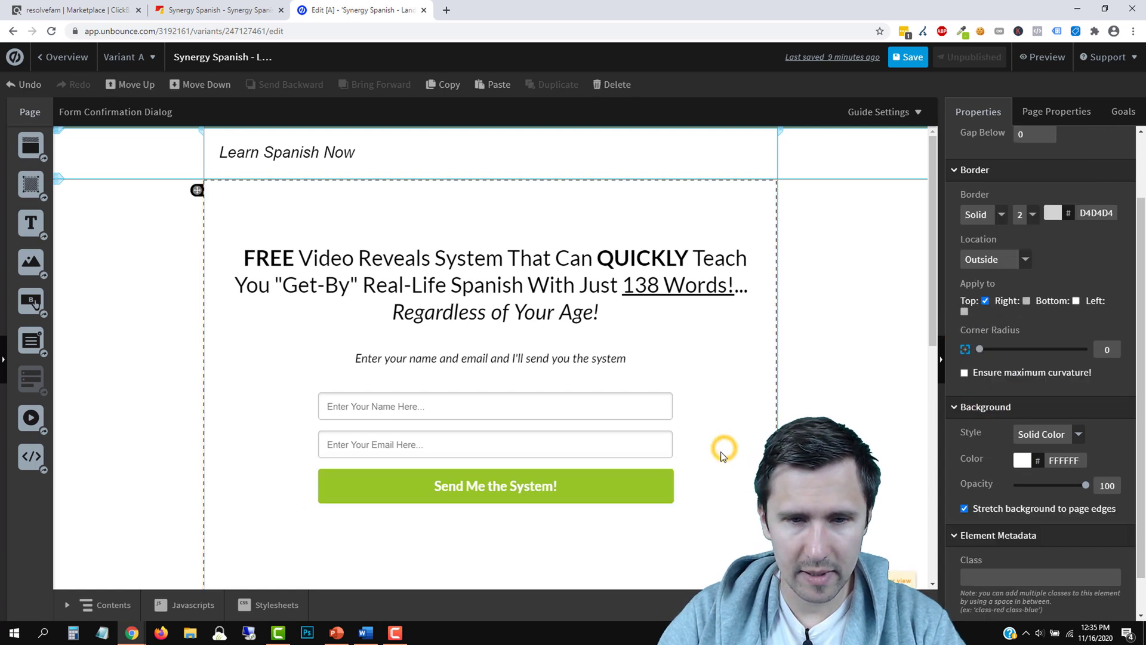
pyautogui.click(609, 495)
pyautogui.click(1029, 309)
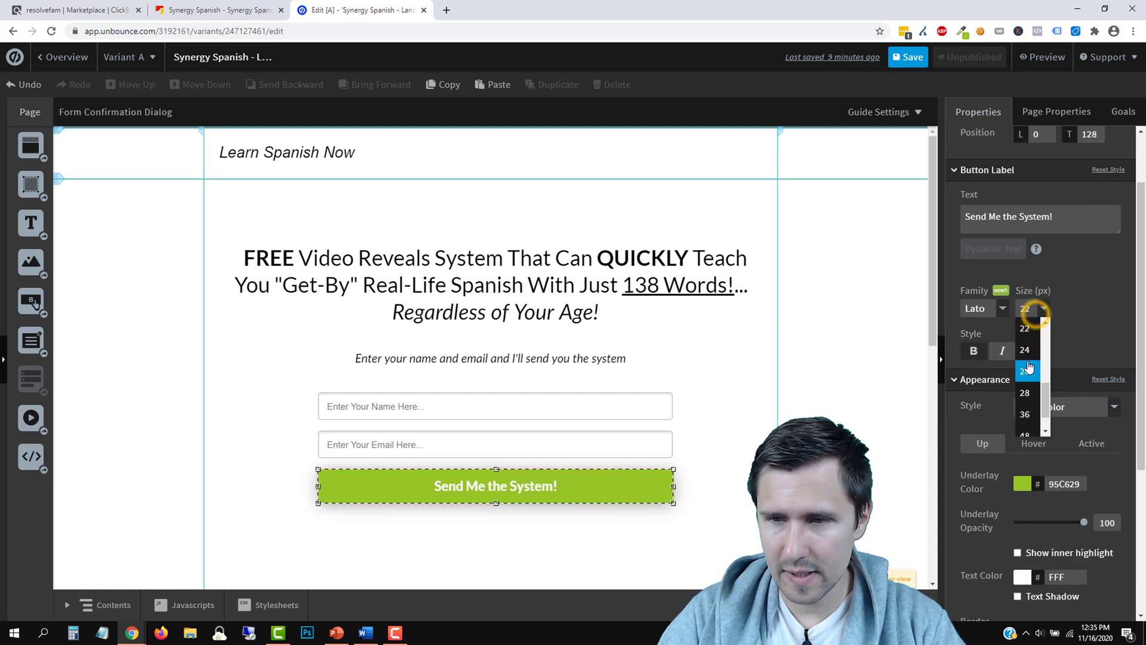
pyautogui.click(1025, 370)
pyautogui.click(737, 378)
pyautogui.scroll(-2, 734, 379)
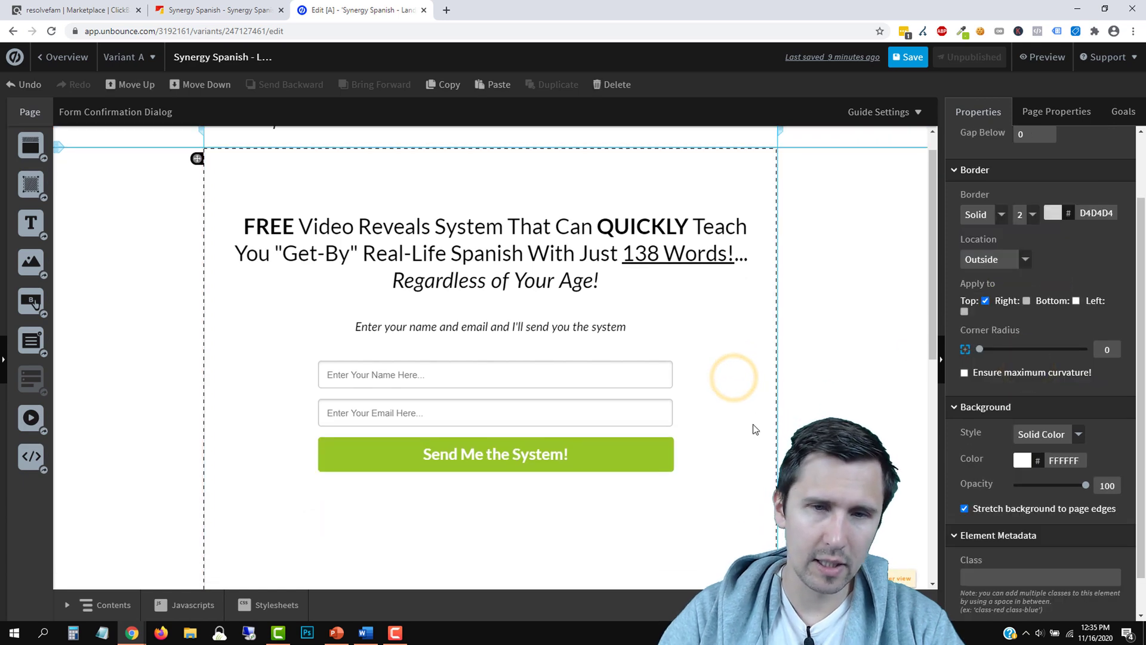
pyautogui.click(614, 377)
pyautogui.click(1042, 310)
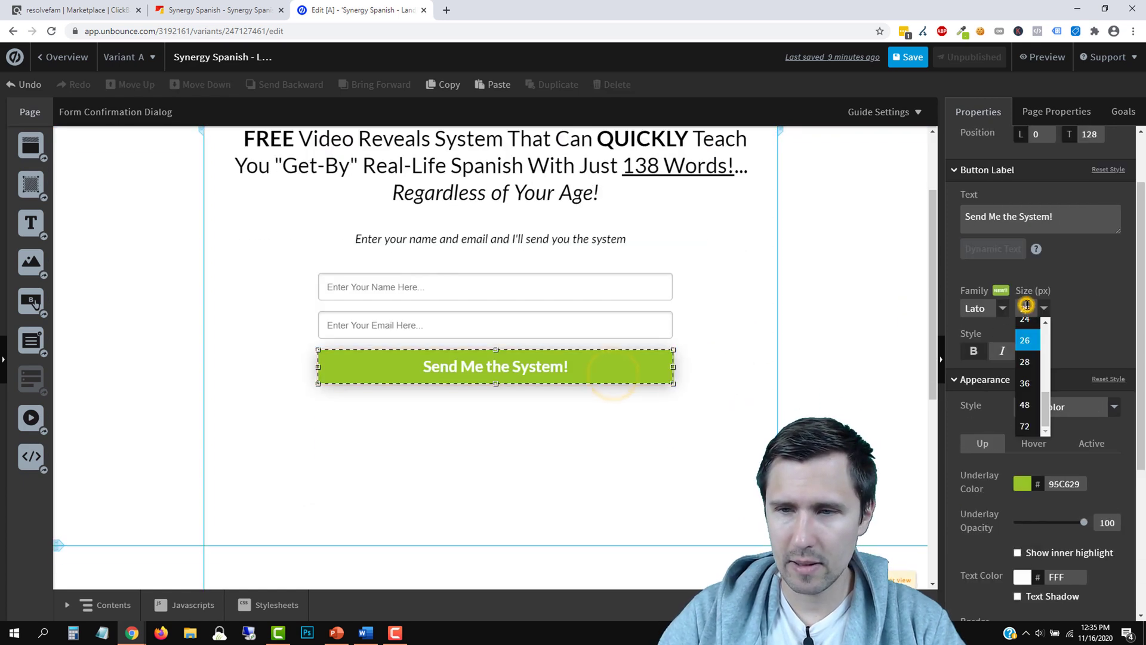
pyautogui.click(1027, 346)
pyautogui.click(785, 346)
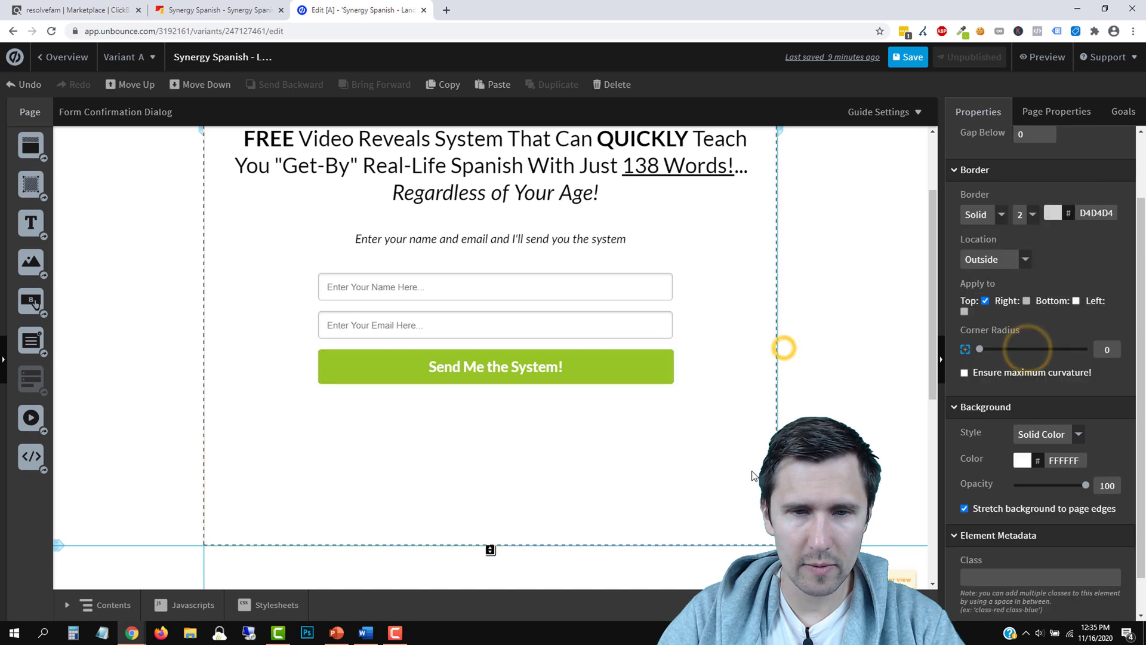
# Nudge the form slightly upward
pyautogui.scroll(2, 753, 476)
pyautogui.moveTo(538, 417); pyautogui.dragTo(538, 413)
pyautogui.click(772, 413)
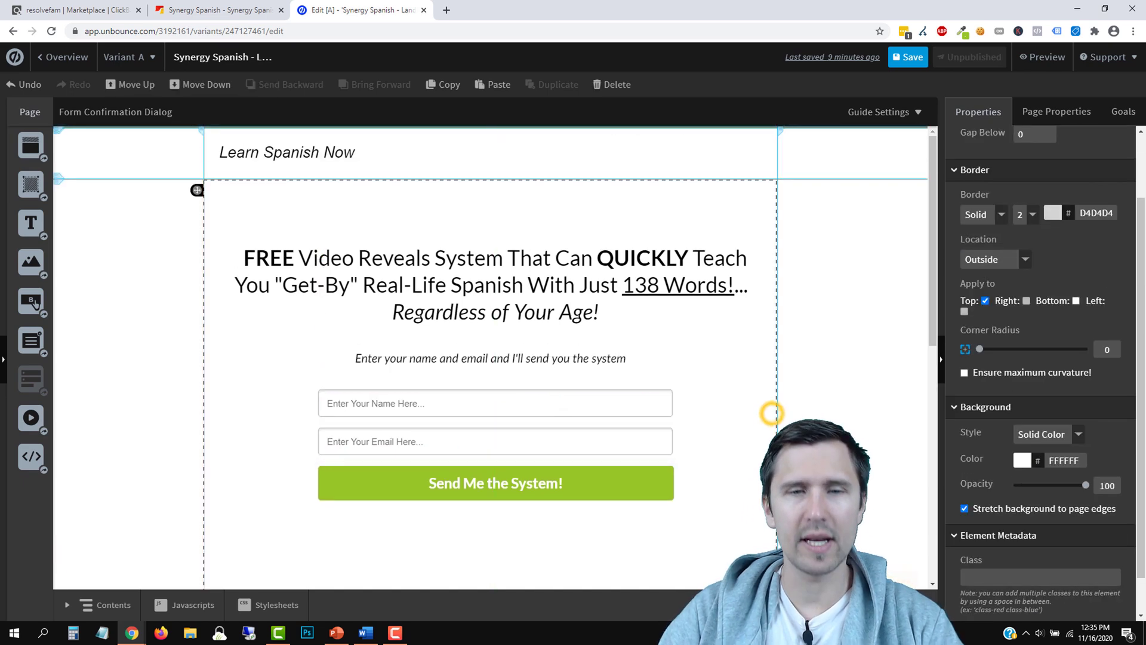
# Shorten the form section to end just below the button, comparing against the sales page
pyautogui.click(217, 10)
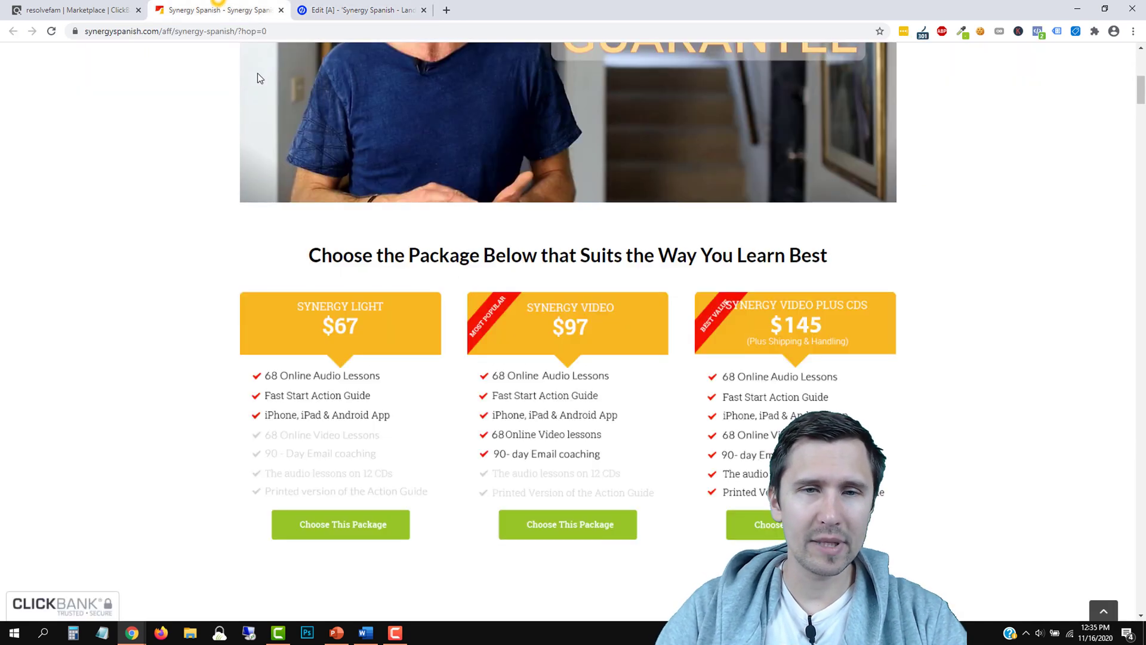
pyautogui.scroll(5, 257, 73)
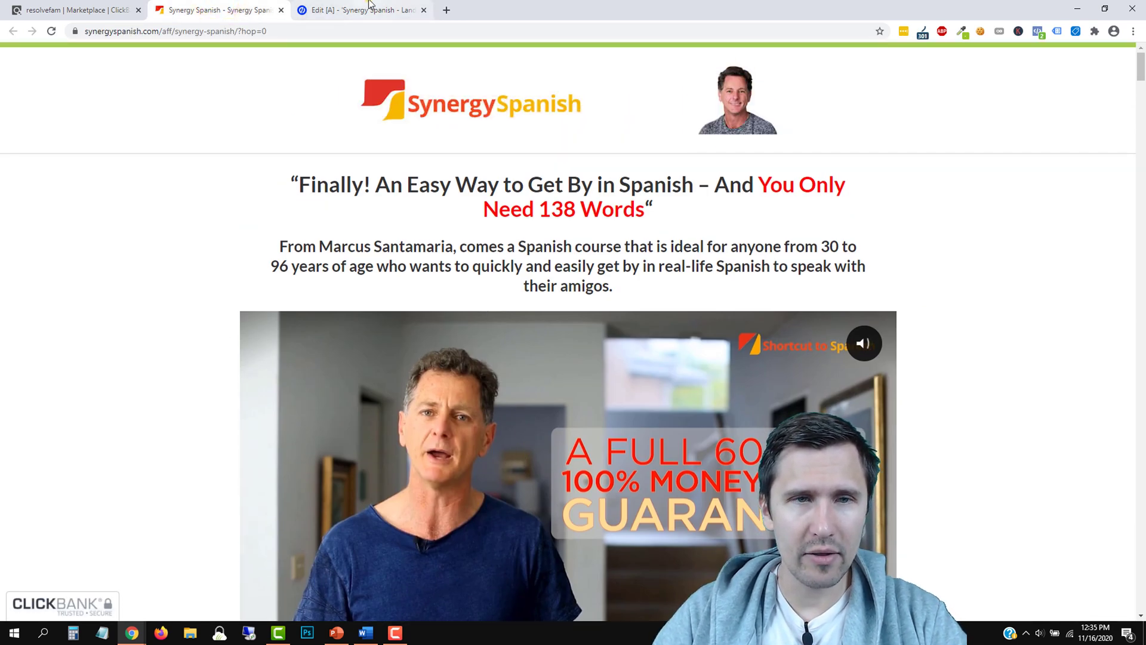
pyautogui.click(358, 10)
pyautogui.scroll(-3, 642, 447)
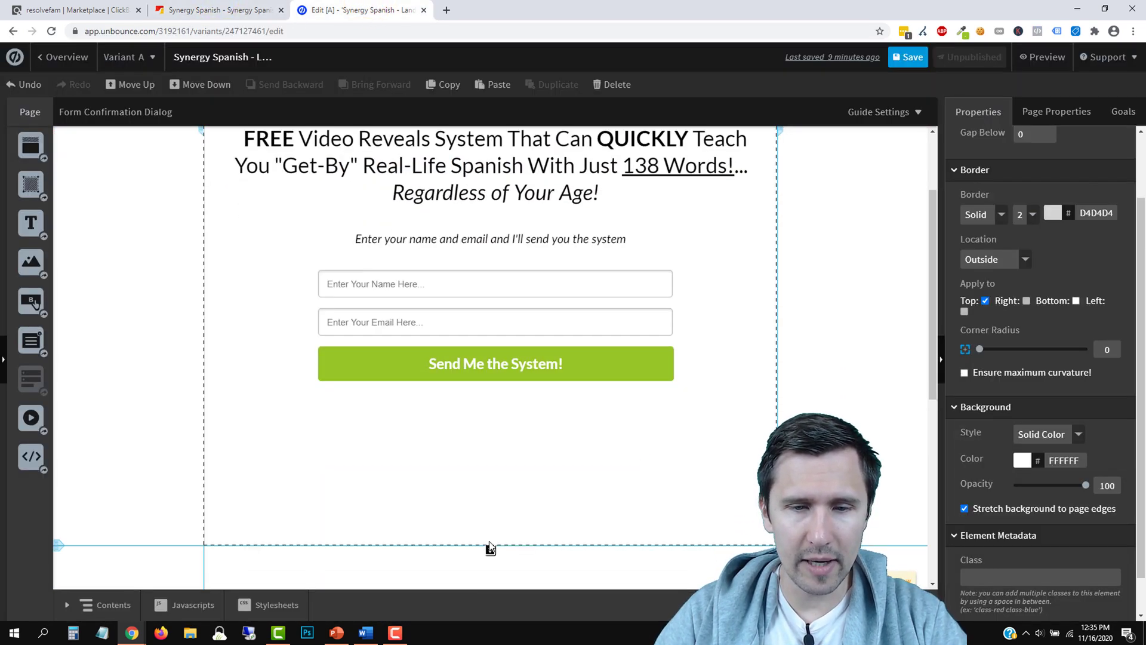
pyautogui.moveTo(489, 547); pyautogui.dragTo(490, 441)
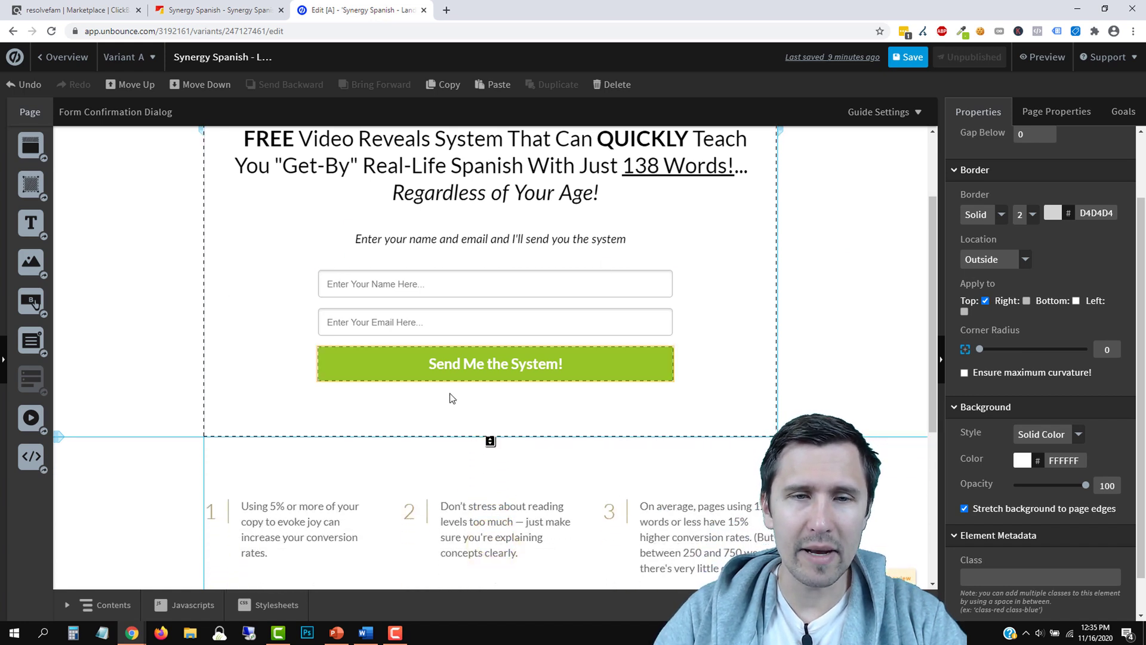
pyautogui.scroll(2, 439, 393)
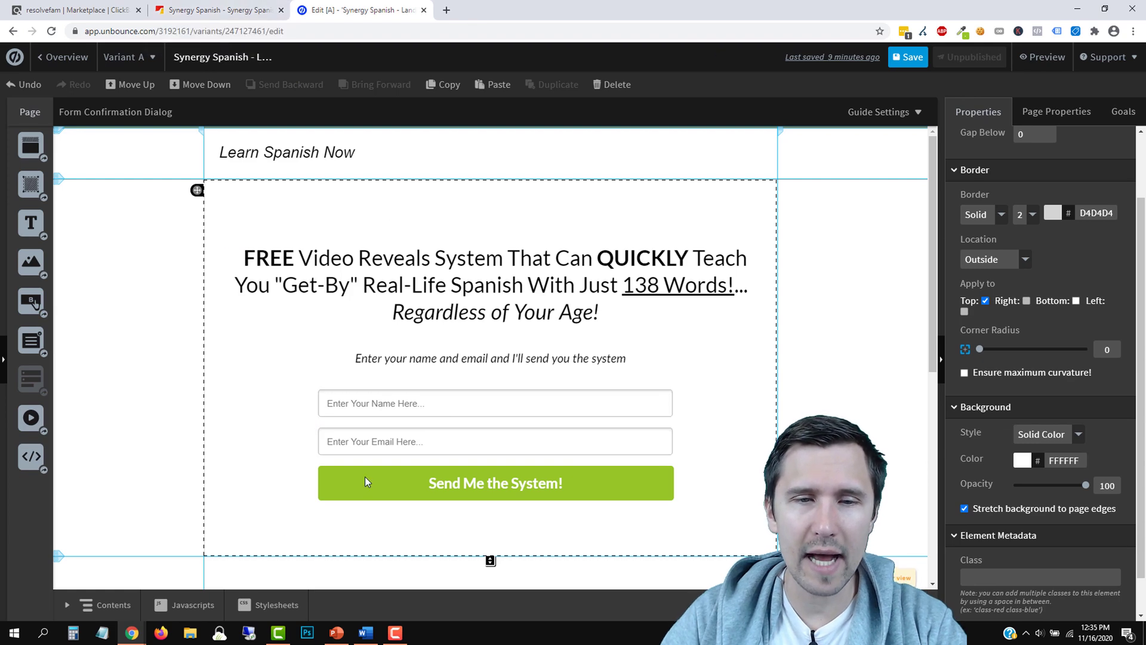
pyautogui.scroll(-2, 393, 460)
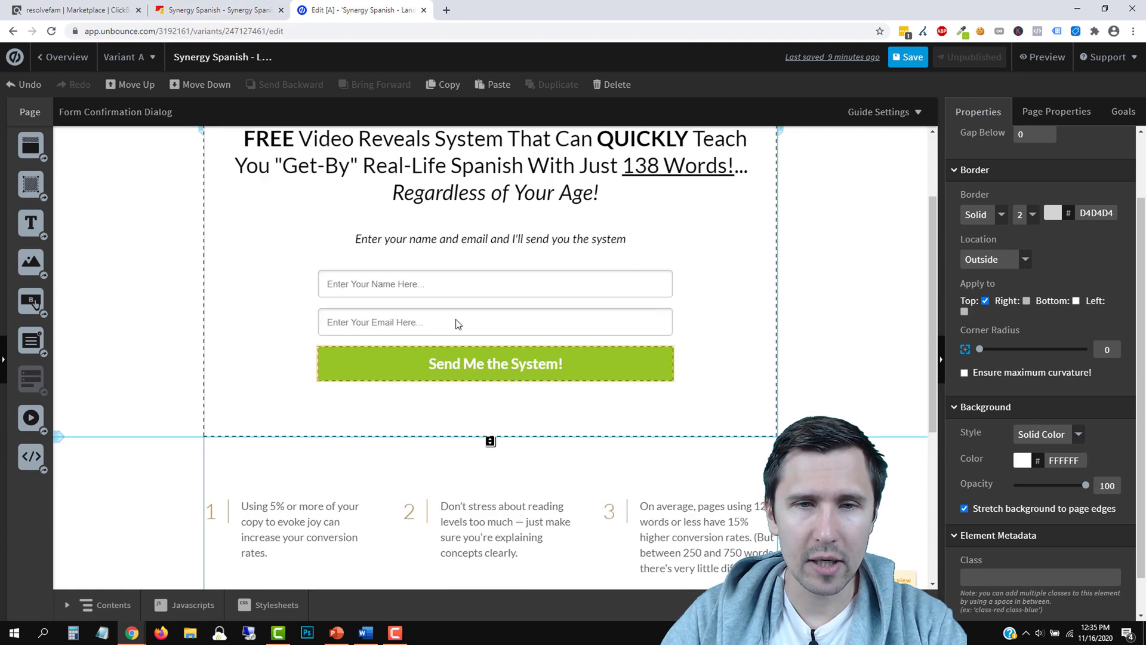
pyautogui.click(209, 10)
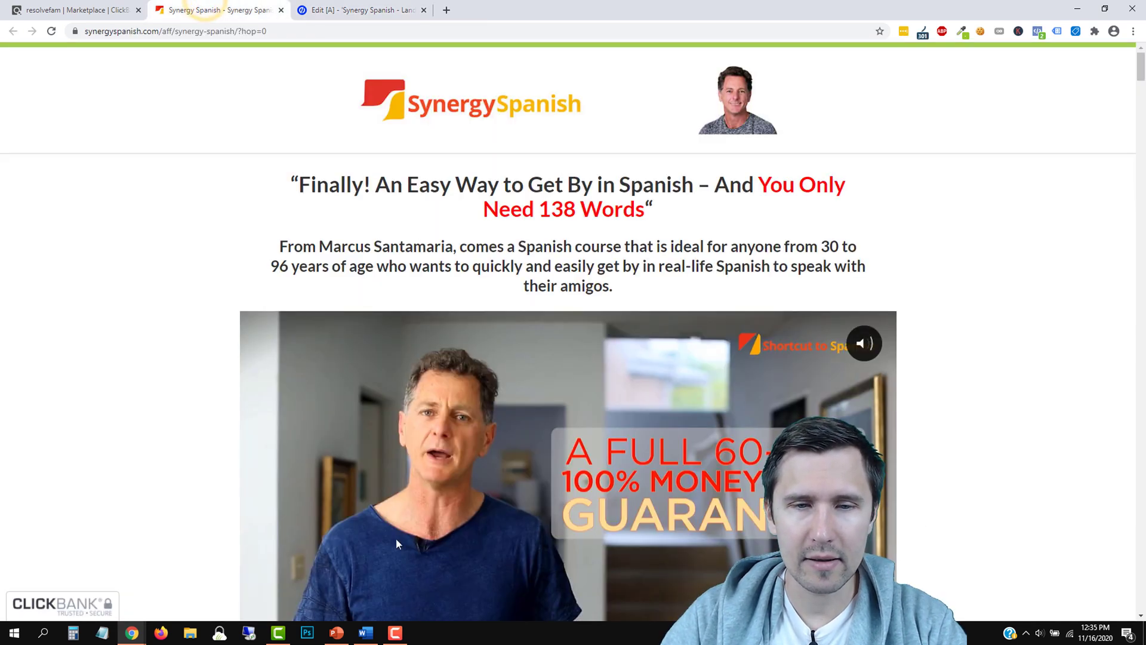
pyautogui.scroll(-3, 438, 454)
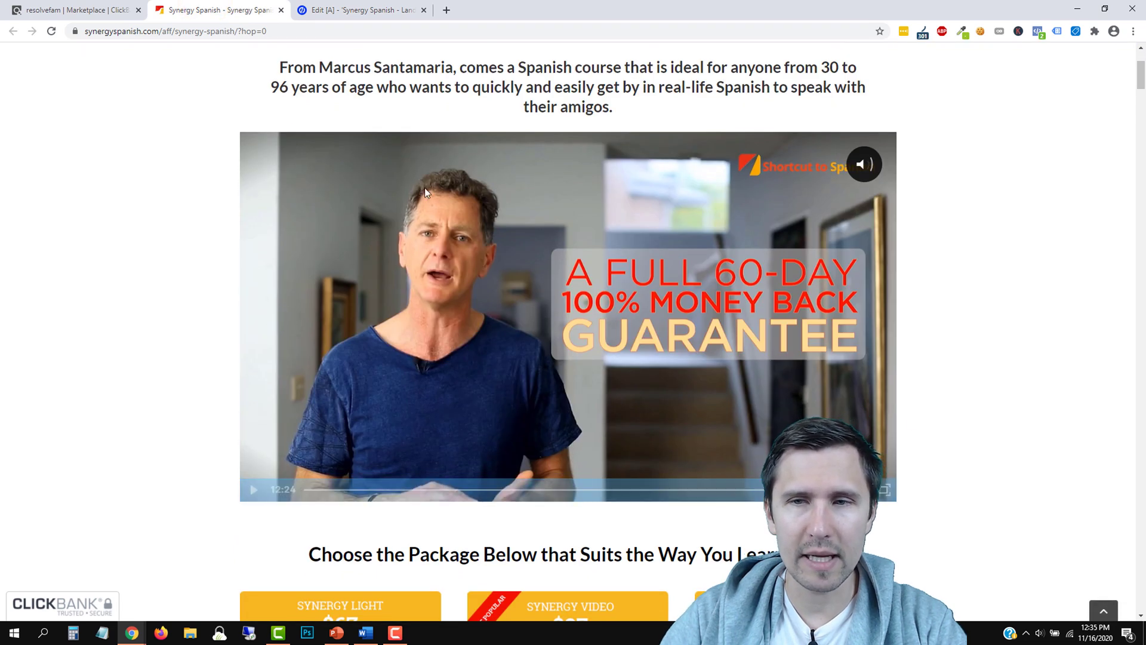
pyautogui.click(358, 10)
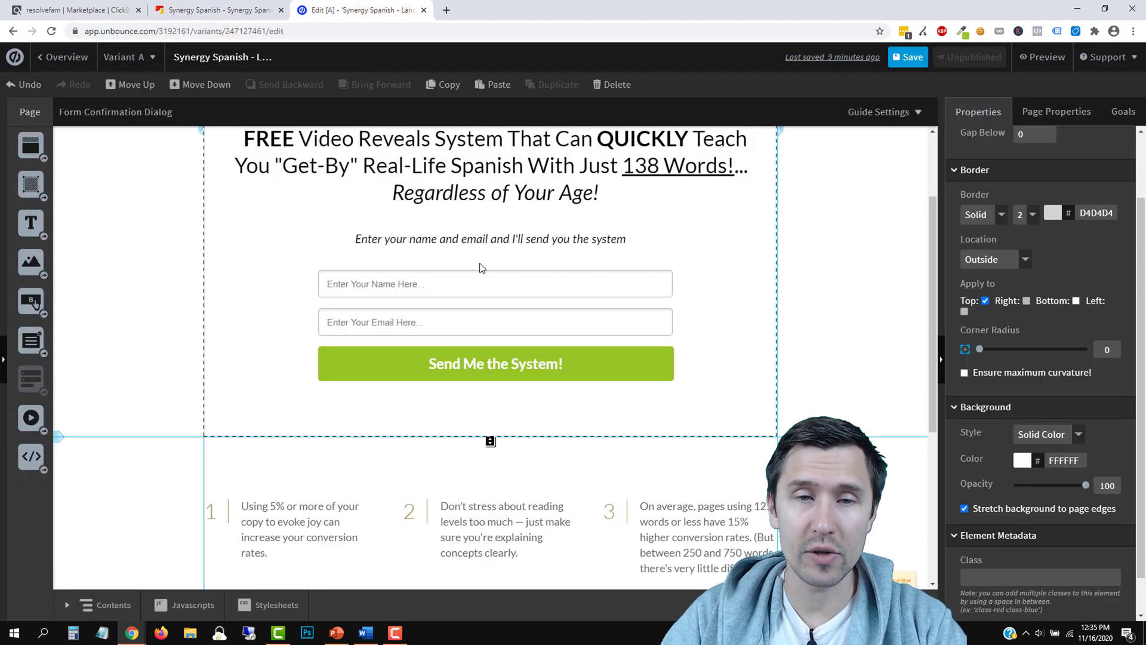
pyautogui.scroll(2, 545, 400)
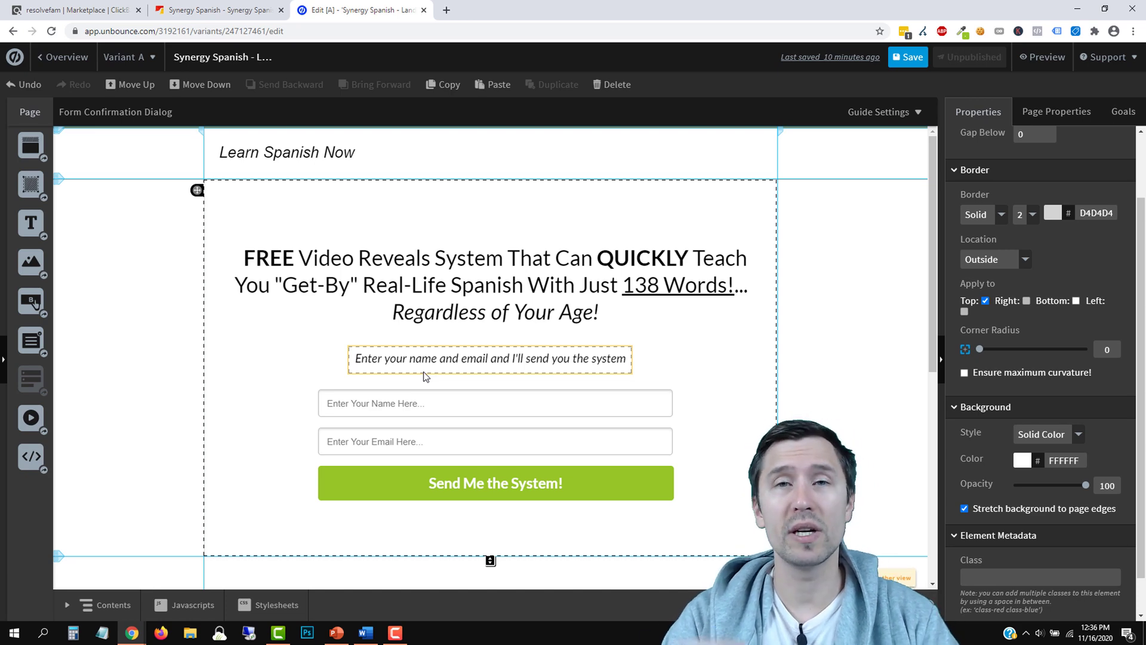
pyautogui.scroll(-4, 393, 384)
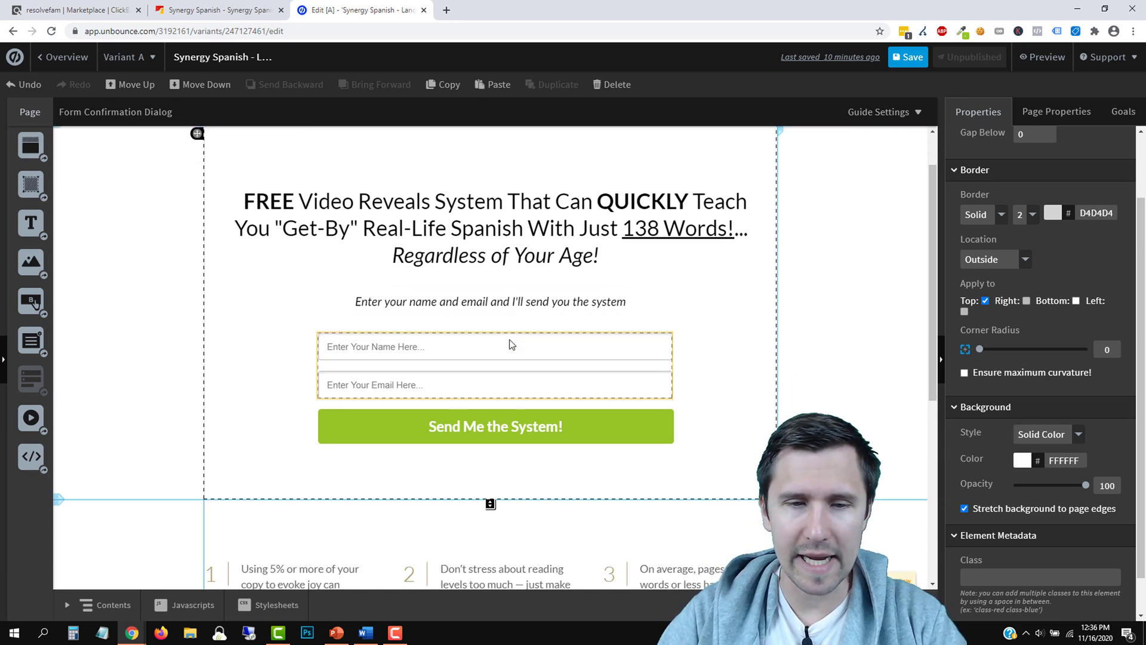
pyautogui.scroll(4, 306, 430)
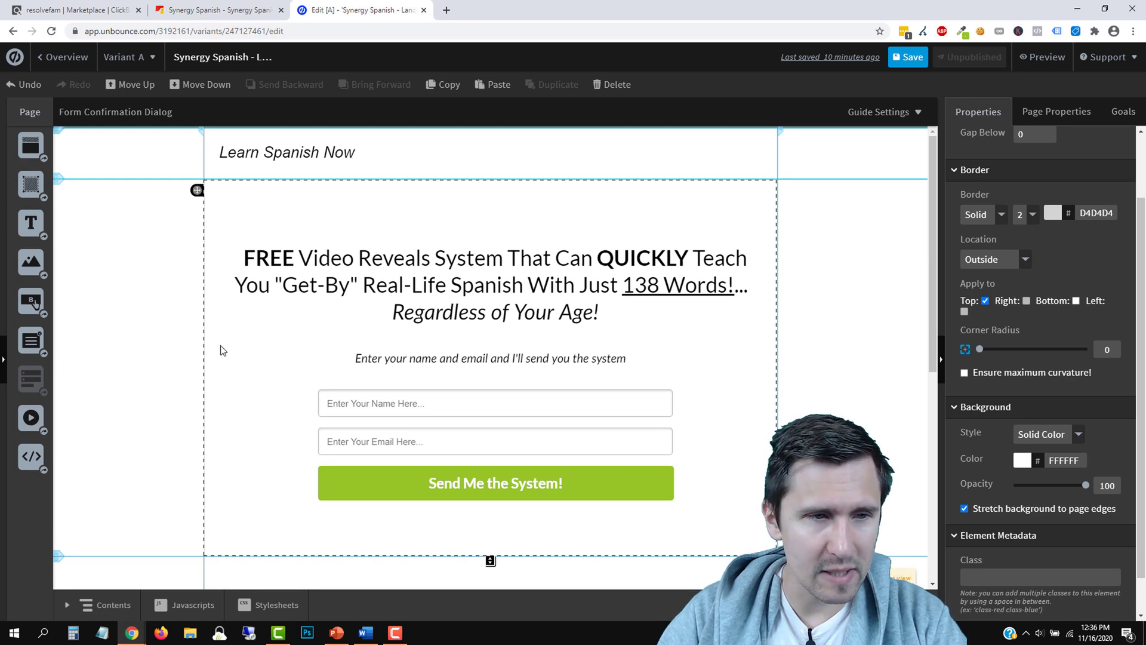
# Add an Image widget to the form section and search Unsplash and public images for 'arrow'
pyautogui.moveTo(31, 261); pyautogui.dragTo(279, 421)
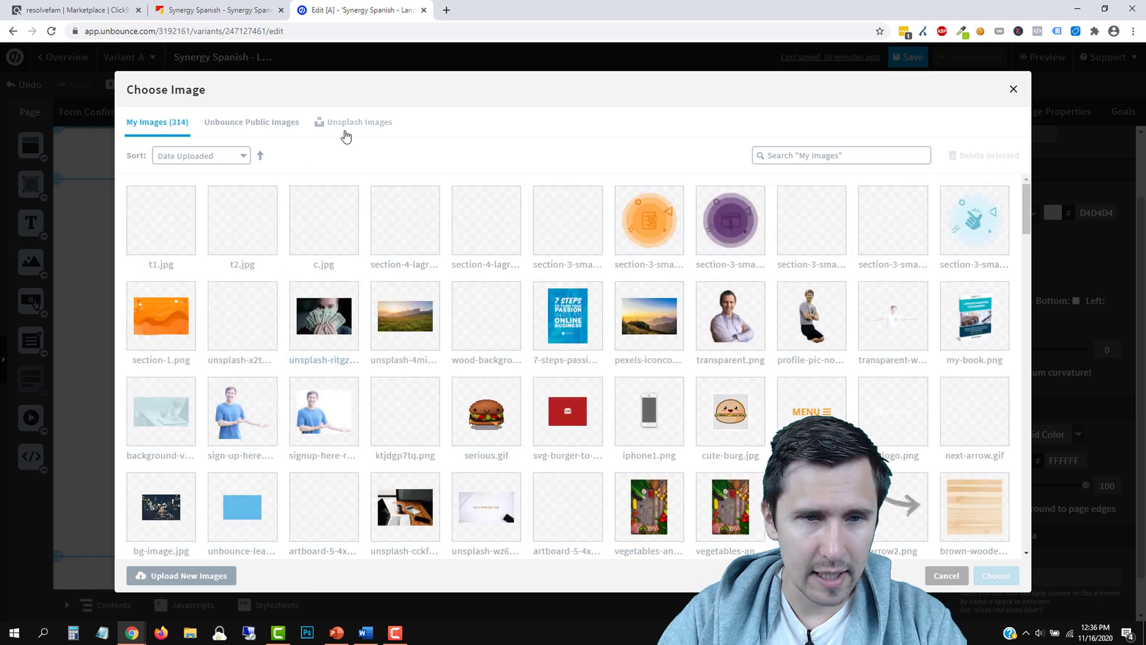
pyautogui.click(347, 134)
pyautogui.click(883, 152)
pyautogui.write('arro')
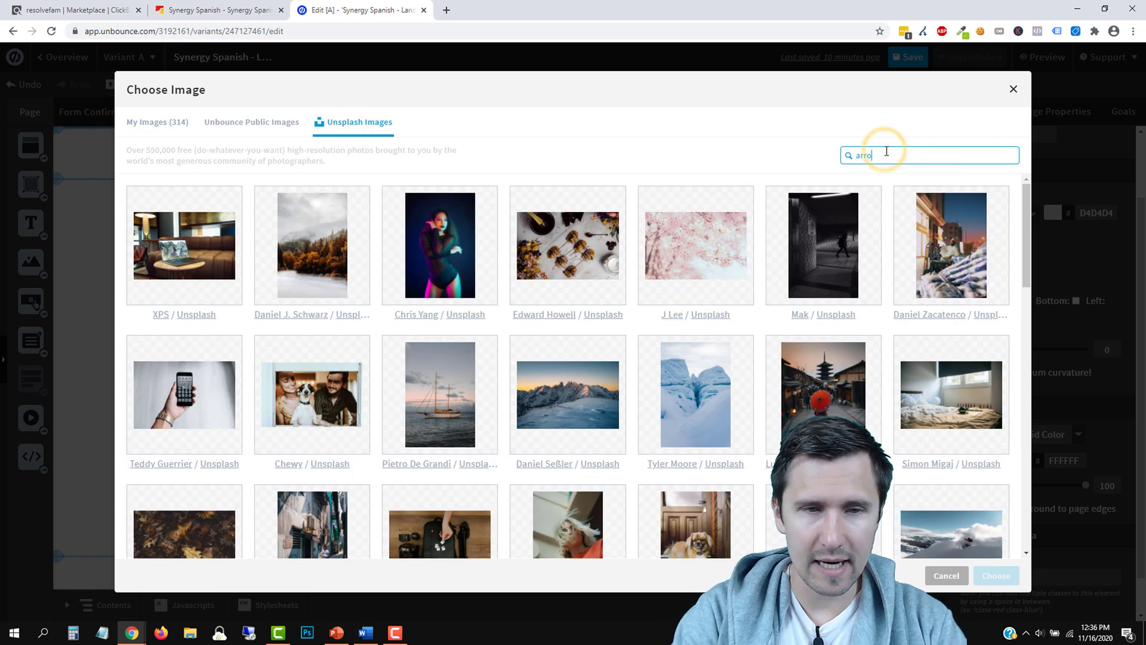
pyautogui.write('w')
pyautogui.scroll(-5, 455, 293)
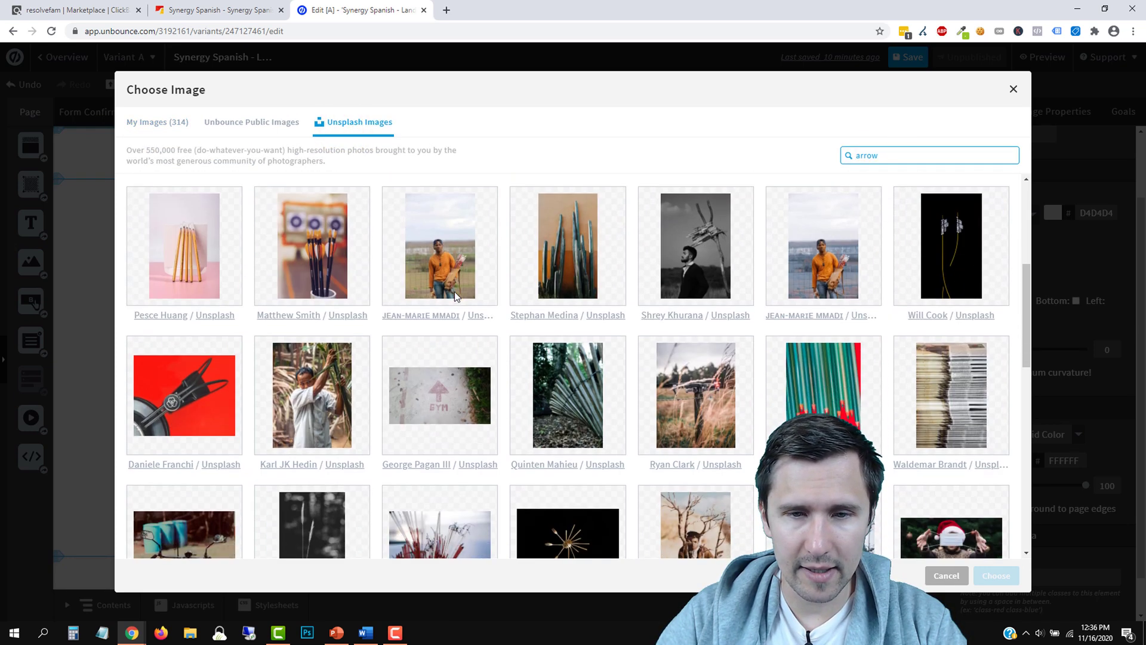
pyautogui.scroll(-8, 454, 295)
pyautogui.scroll(15, 336, 239)
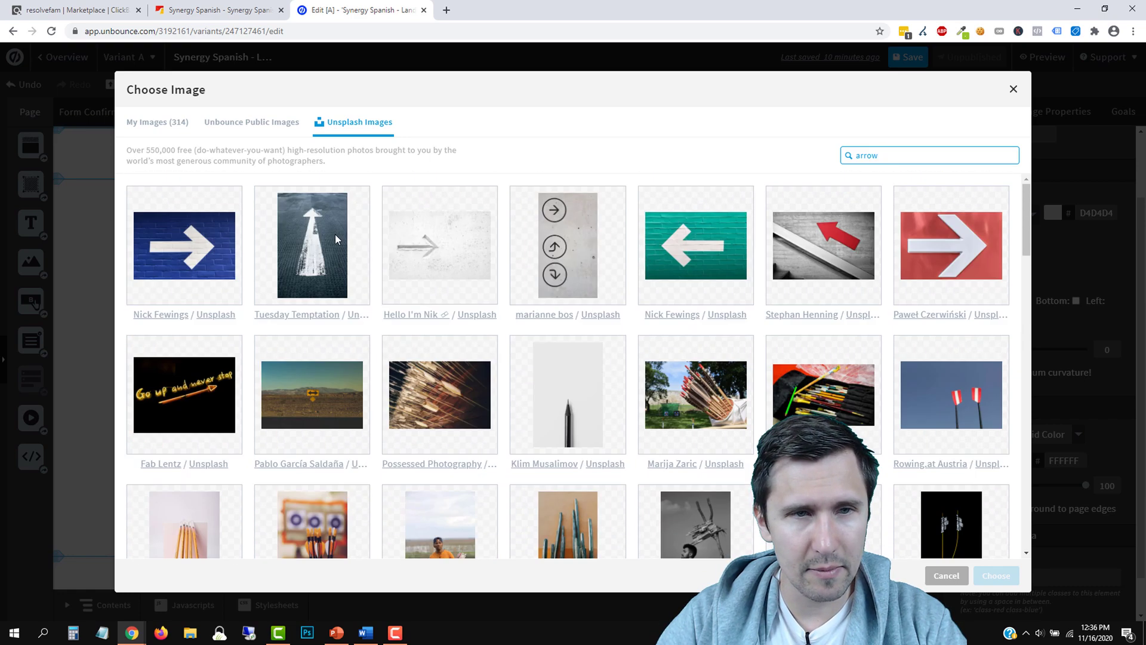
pyautogui.click(268, 123)
pyautogui.click(885, 153)
pyautogui.write('a')
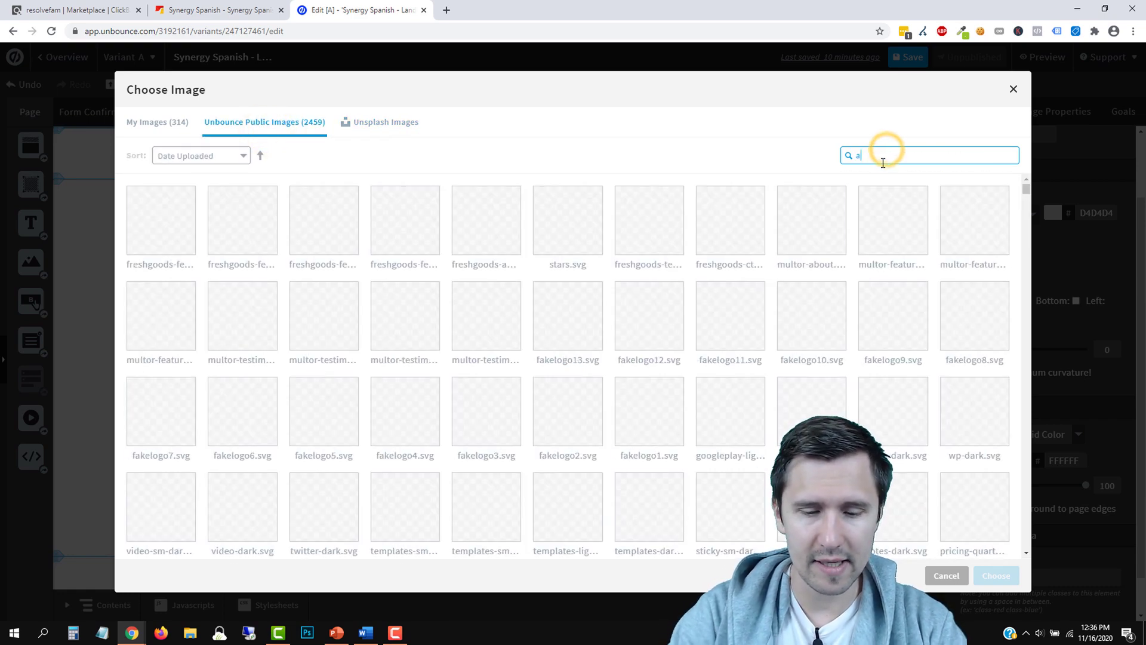
pyautogui.write('rrow')
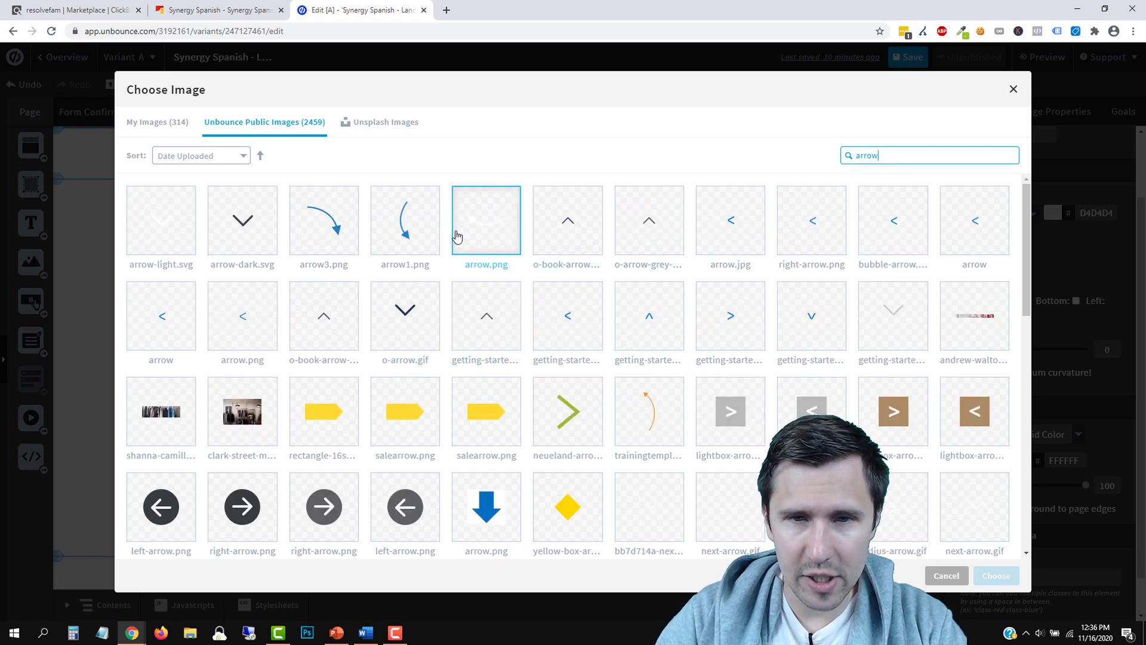
pyautogui.scroll(-4, 550, 422)
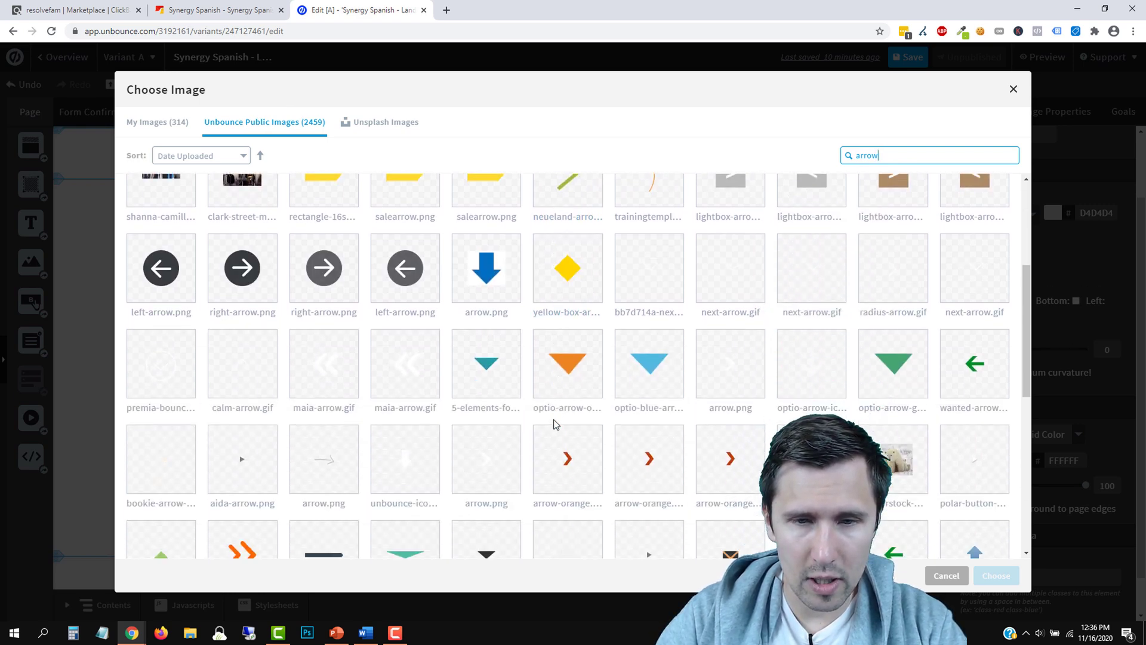
pyautogui.scroll(-5, 554, 424)
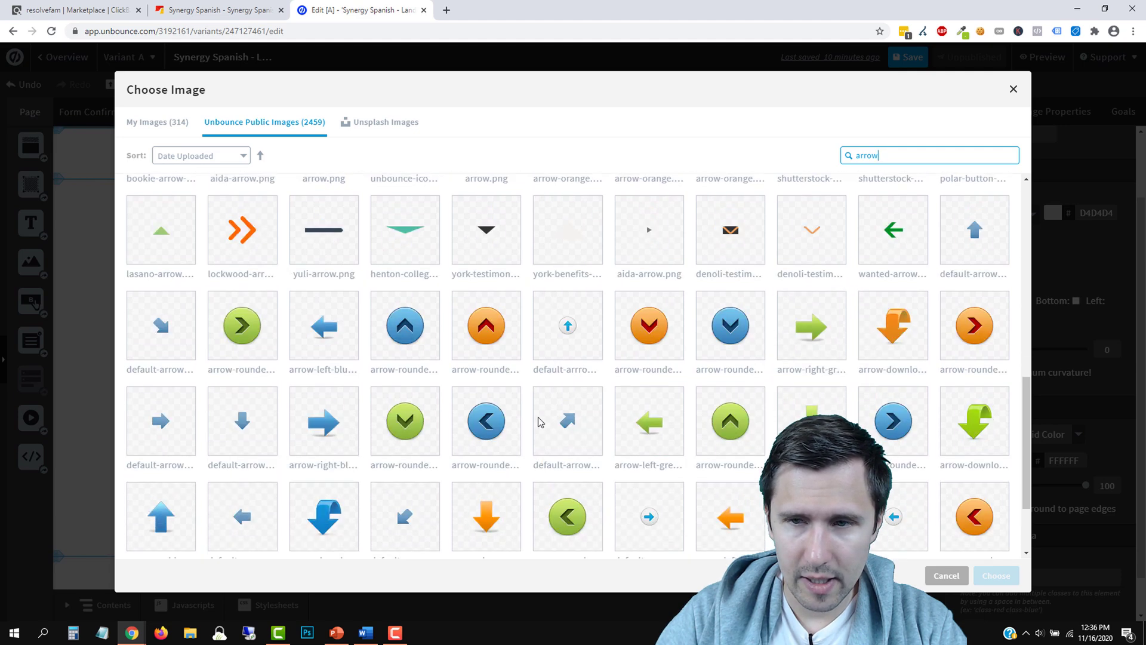
pyautogui.scroll(10, 532, 424)
# Insert arrow2.png from the uploaded images, left of the name field
pyautogui.click(166, 123)
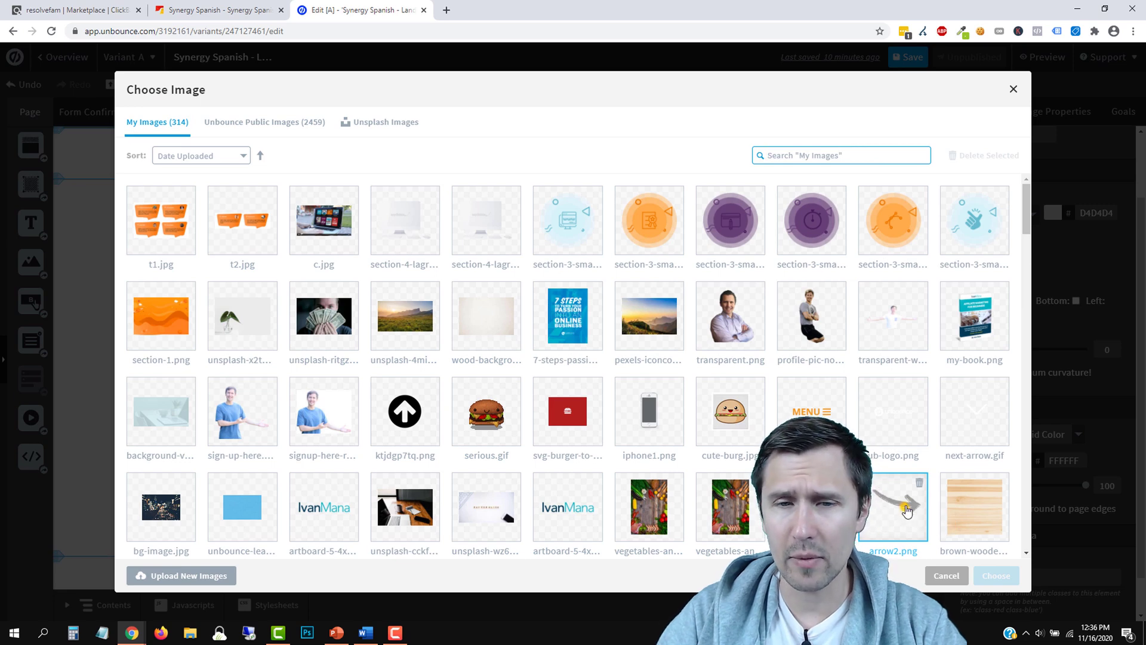
pyautogui.click(905, 512)
pyautogui.click(995, 575)
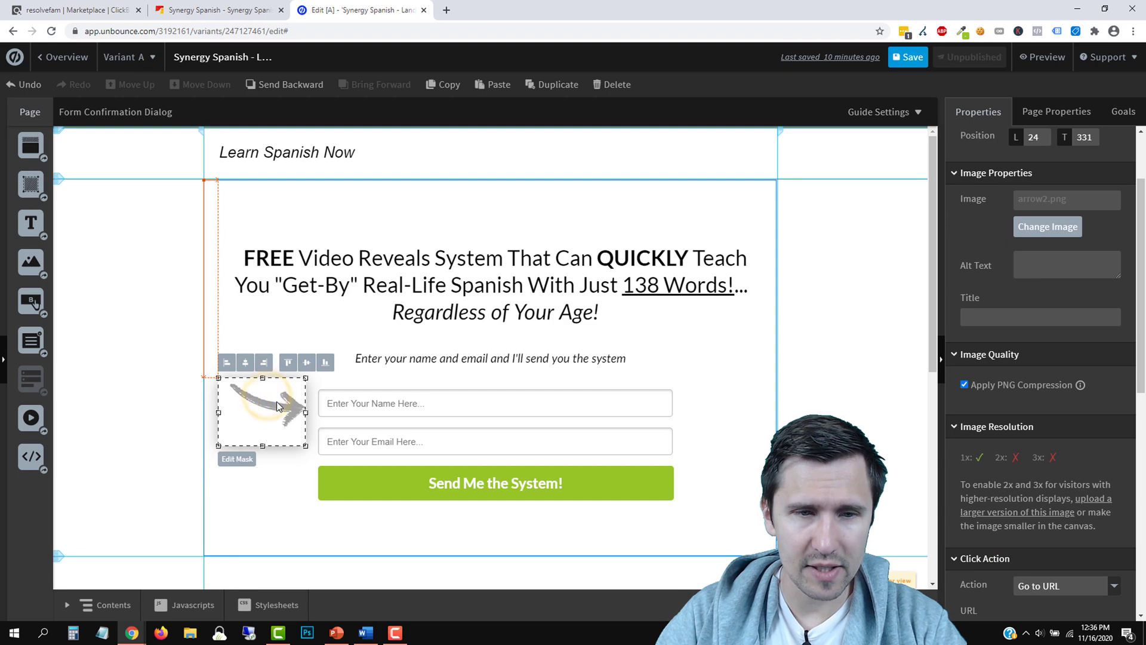
pyautogui.click(733, 366)
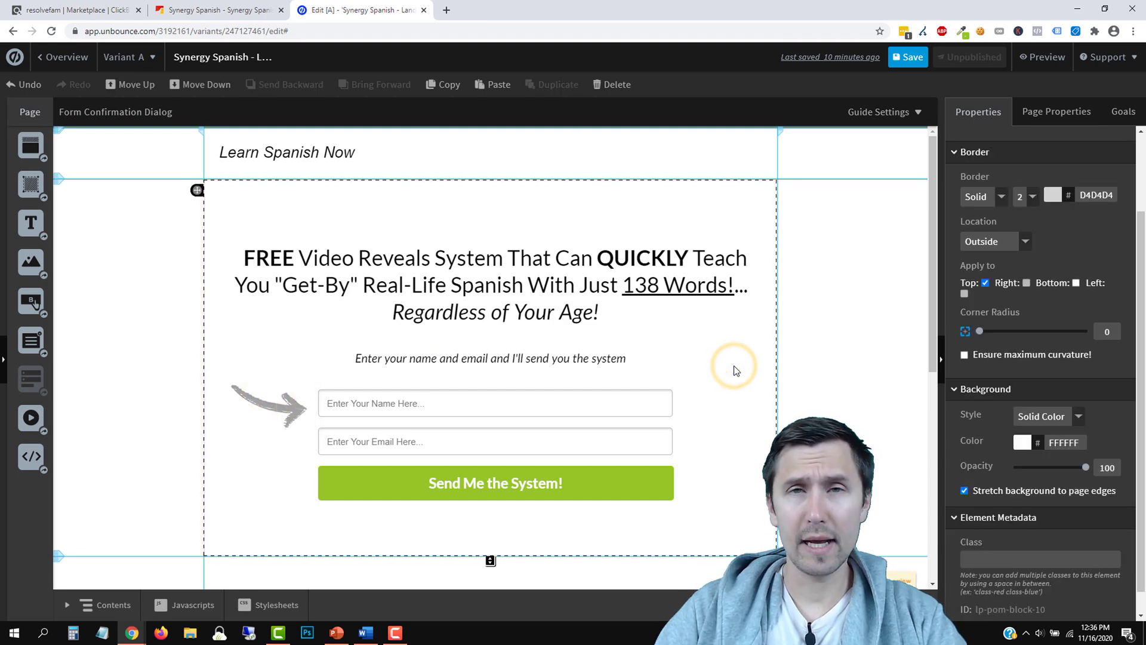
# Rewrite the first benefit as 'Works for you even if you never learned a single word in Spanish'
pyautogui.scroll(-3, 733, 366)
pyautogui.scroll(3, 350, 460)
pyautogui.scroll(-4, 406, 374)
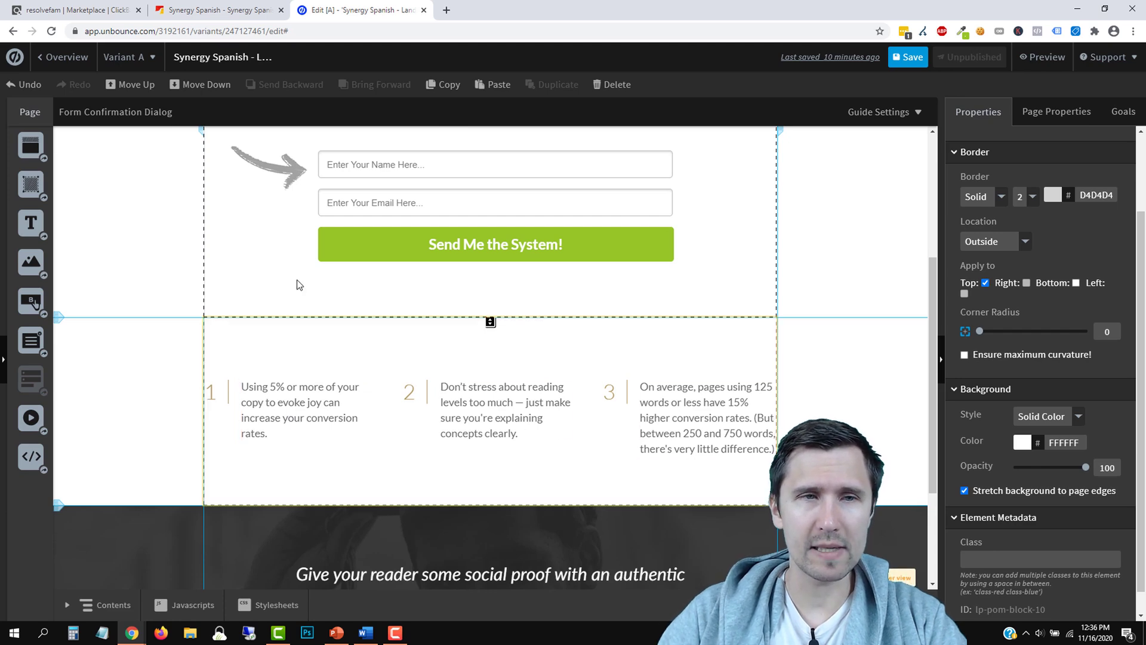
pyautogui.click(224, 10)
pyautogui.scroll(-1, 538, 410)
pyautogui.scroll(-12, 539, 407)
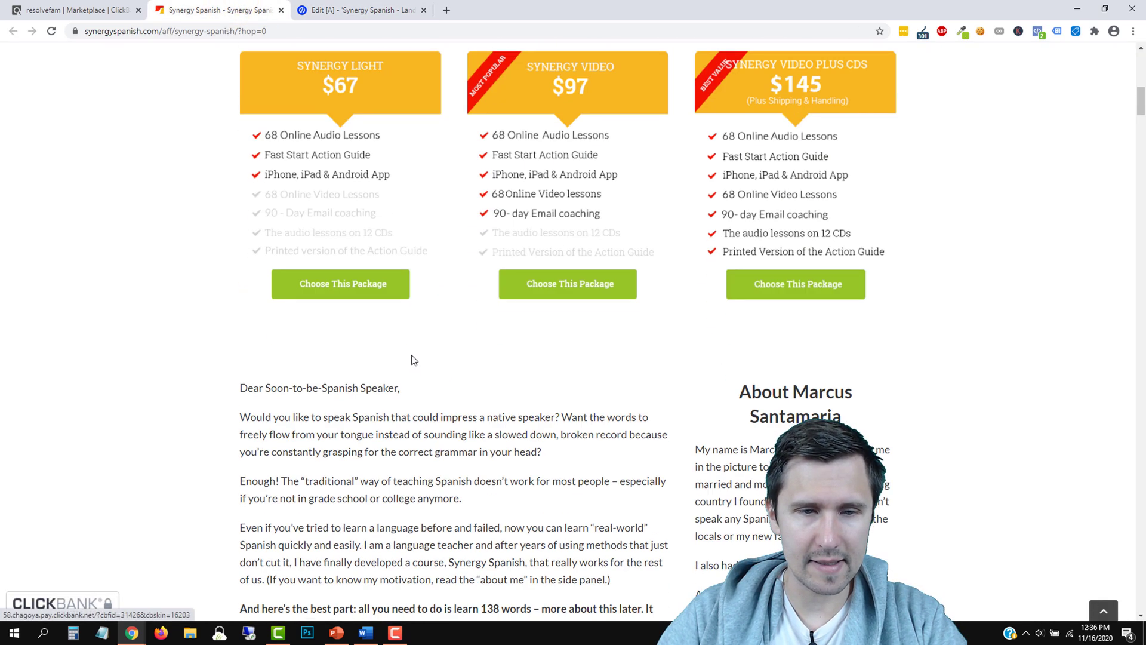
pyautogui.scroll(-1, 392, 401)
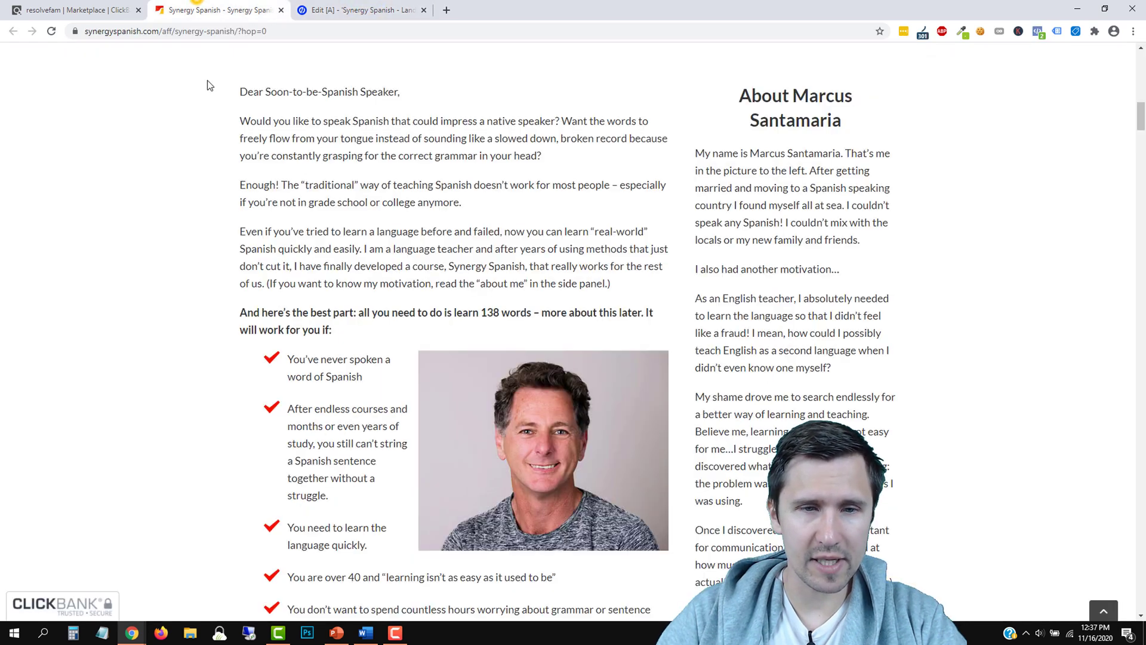
pyautogui.click(321, 10)
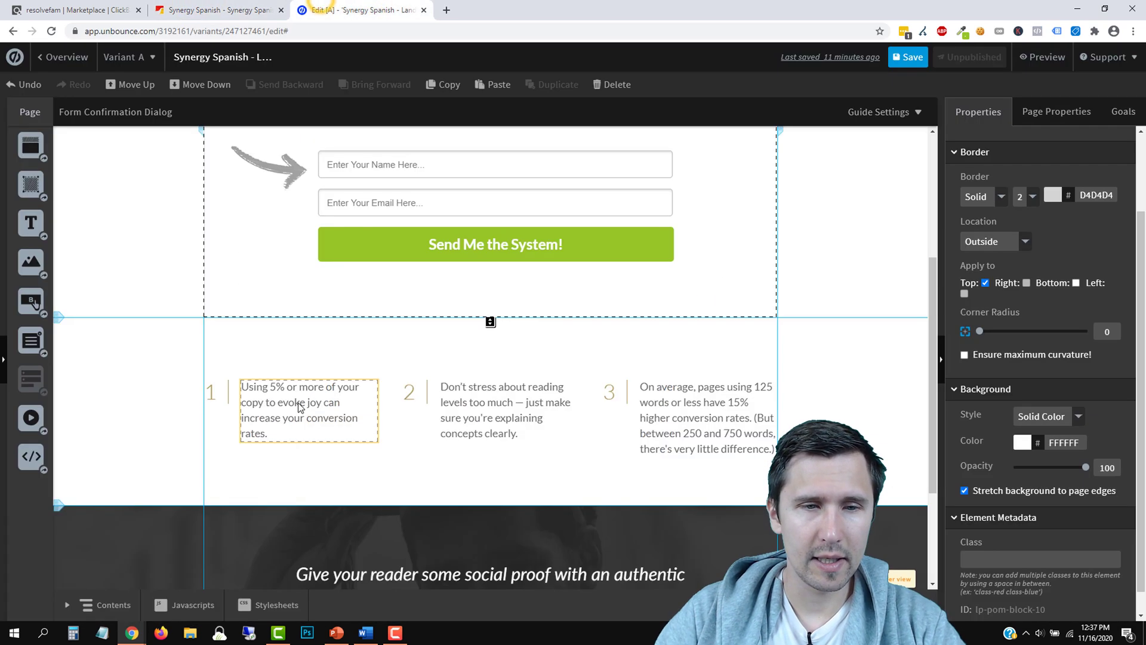
pyautogui.doubleClick(299, 402)
pyautogui.write('Works for you even if you')
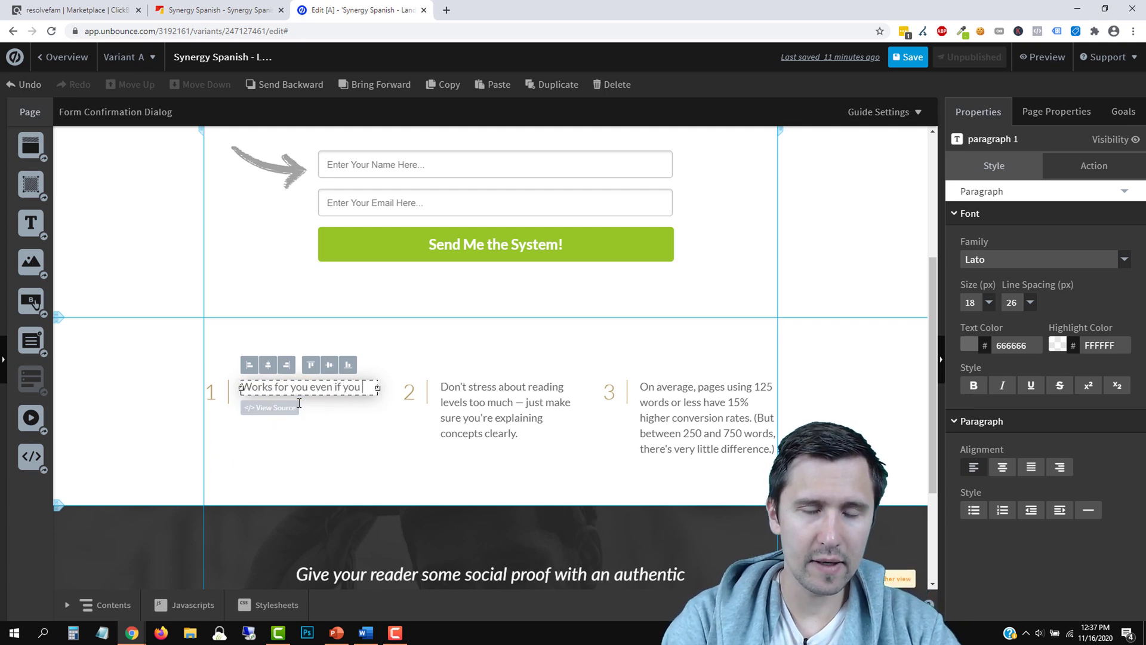
pyautogui.write(' never learned a single w')
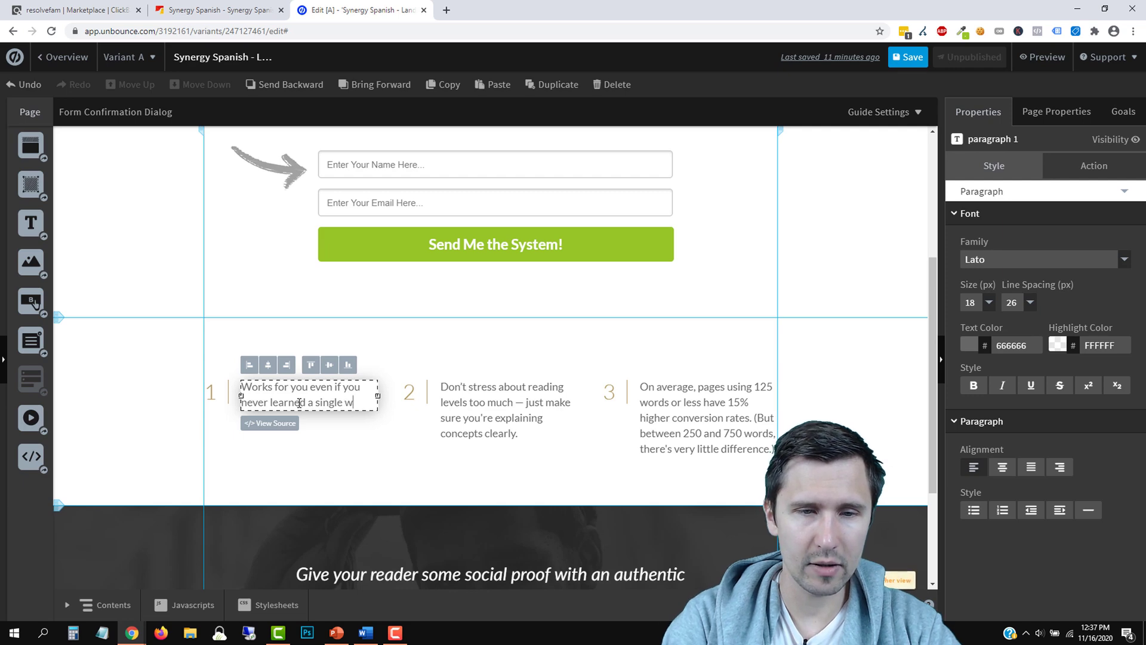
pyautogui.write('ord in Spanish before.')
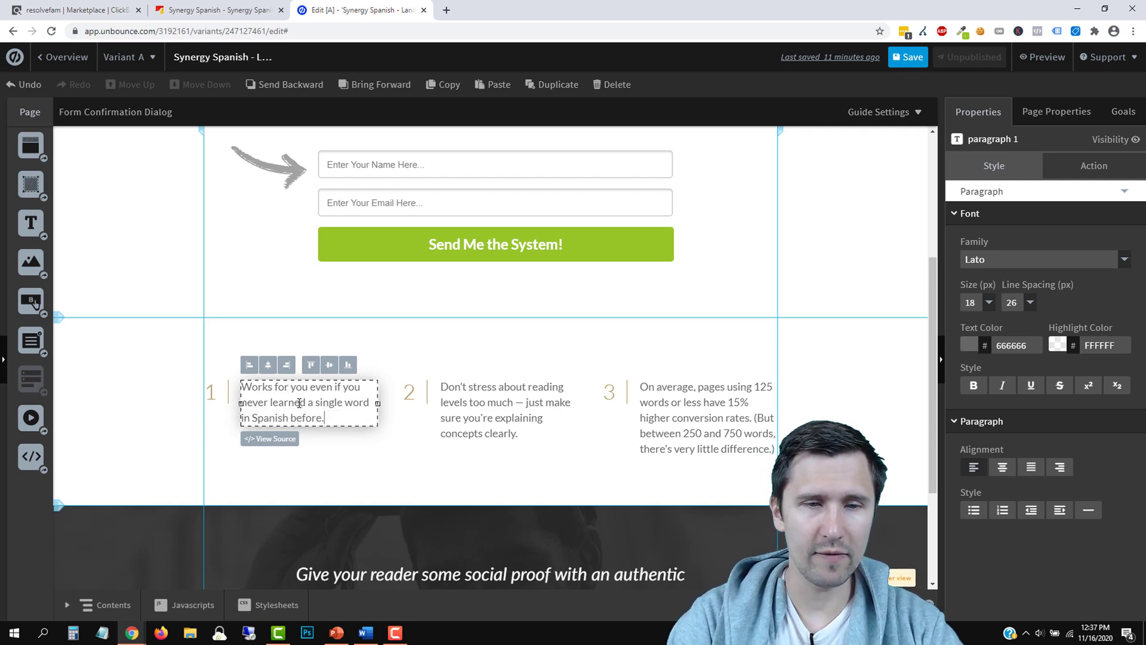
# Rewrite the second benefit as 'Works for you regardless of your age... whether you are 30 or 96 years old'
pyautogui.click(221, 10)
pyautogui.scroll(-3, 366, 386)
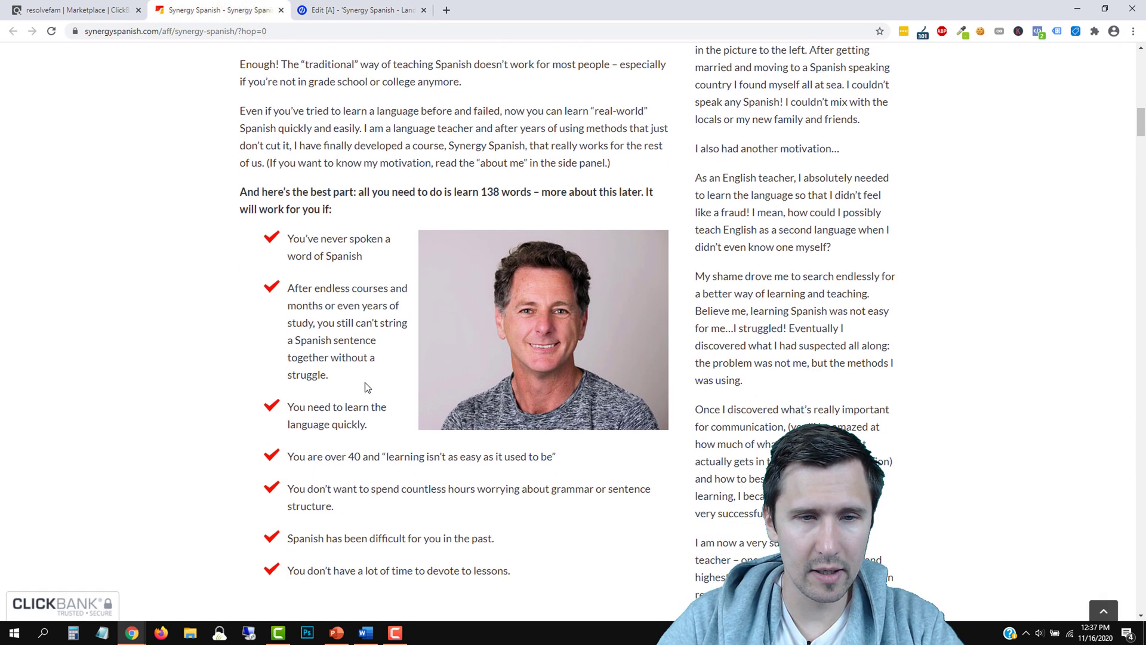
pyautogui.scroll(-2, 365, 387)
pyautogui.click(357, 8)
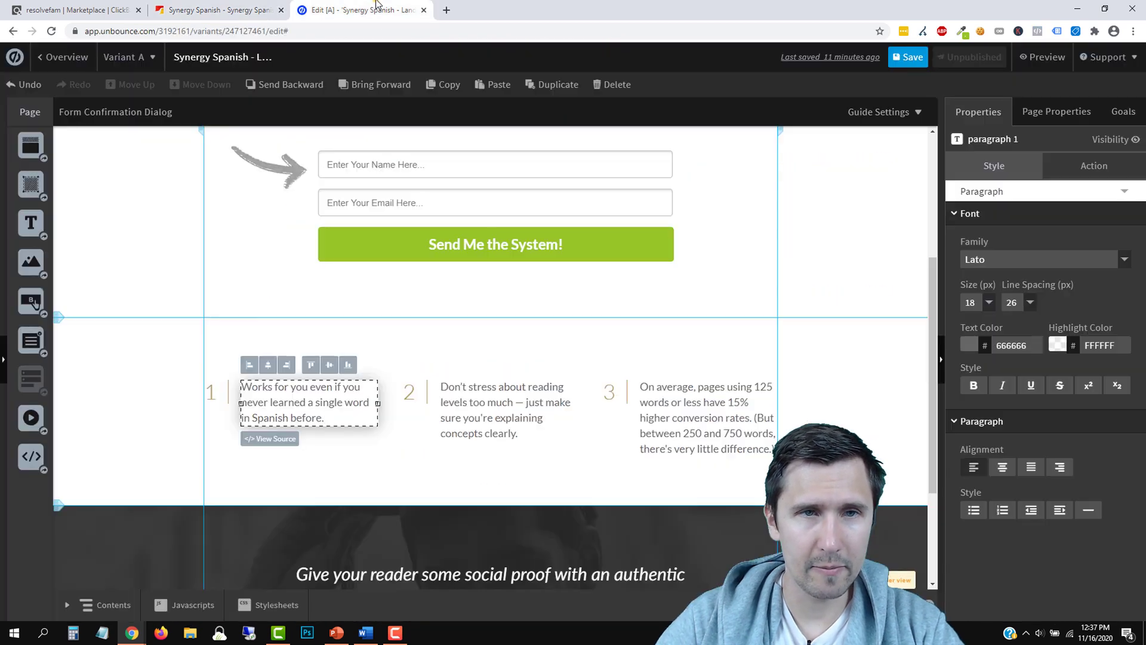
pyautogui.doubleClick(535, 389)
pyautogui.write('Works for you regard')
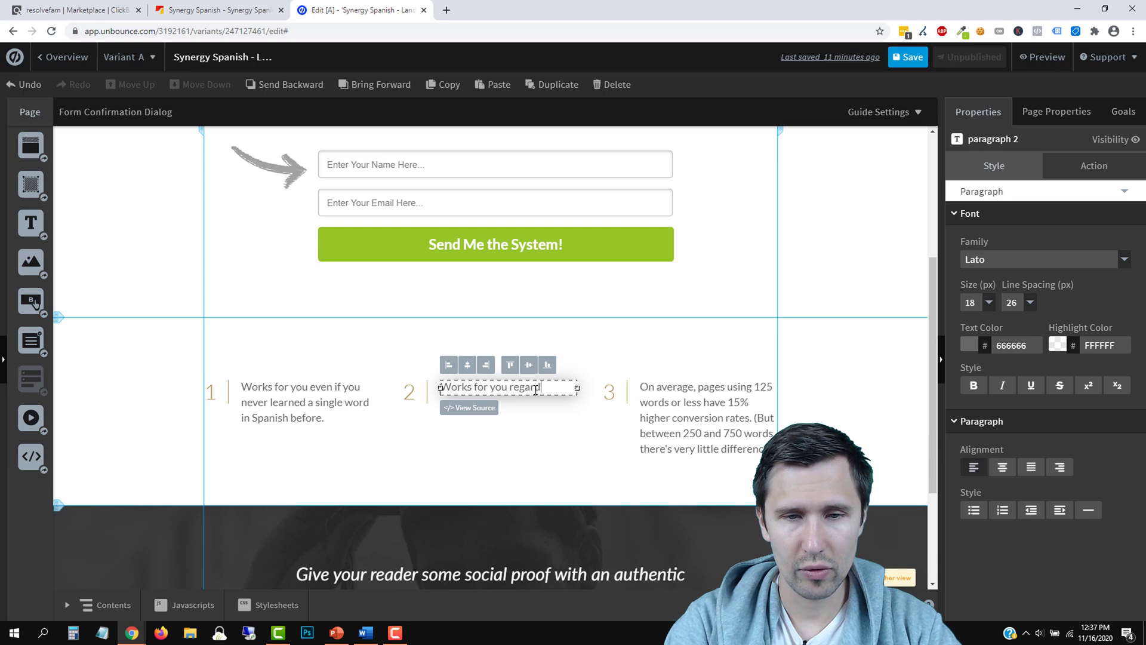
pyautogui.write('less of your age...')
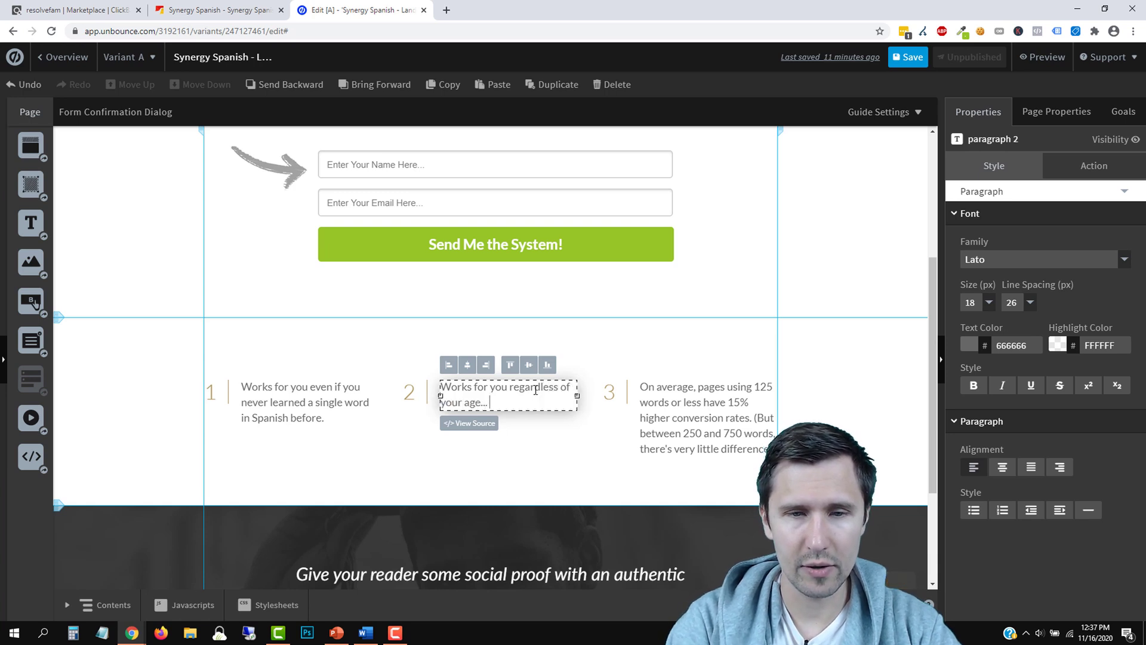
pyautogui.write(' whether you are 30 or 96 years old.')
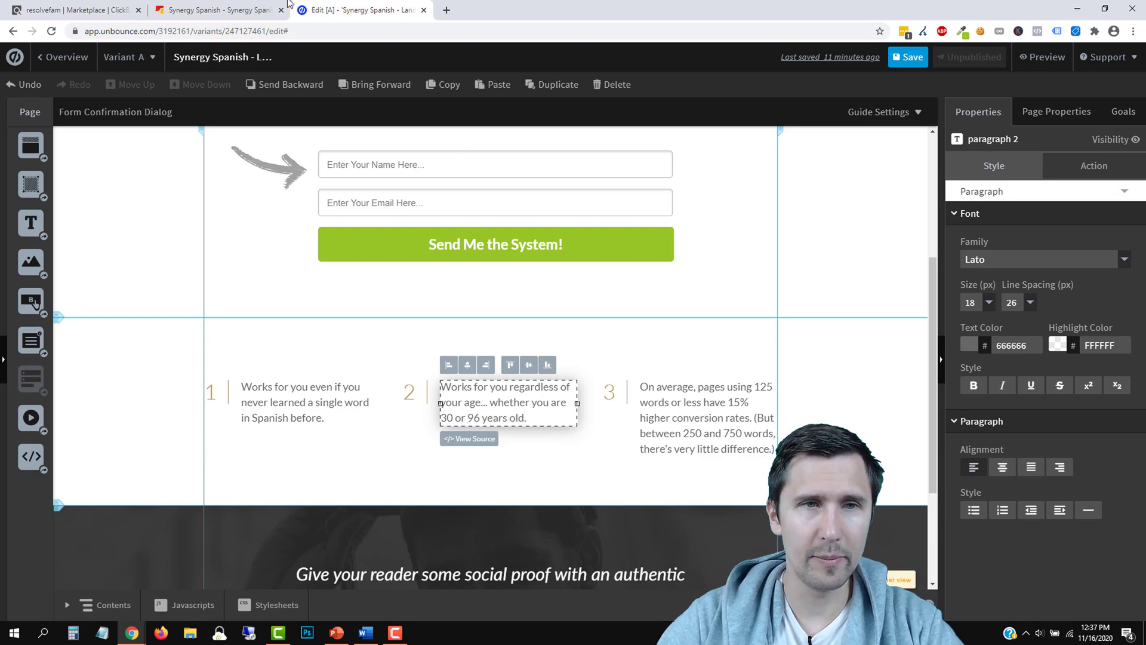
# Review the sales page headline's '96 years of age' wording
pyautogui.click(218, 10)
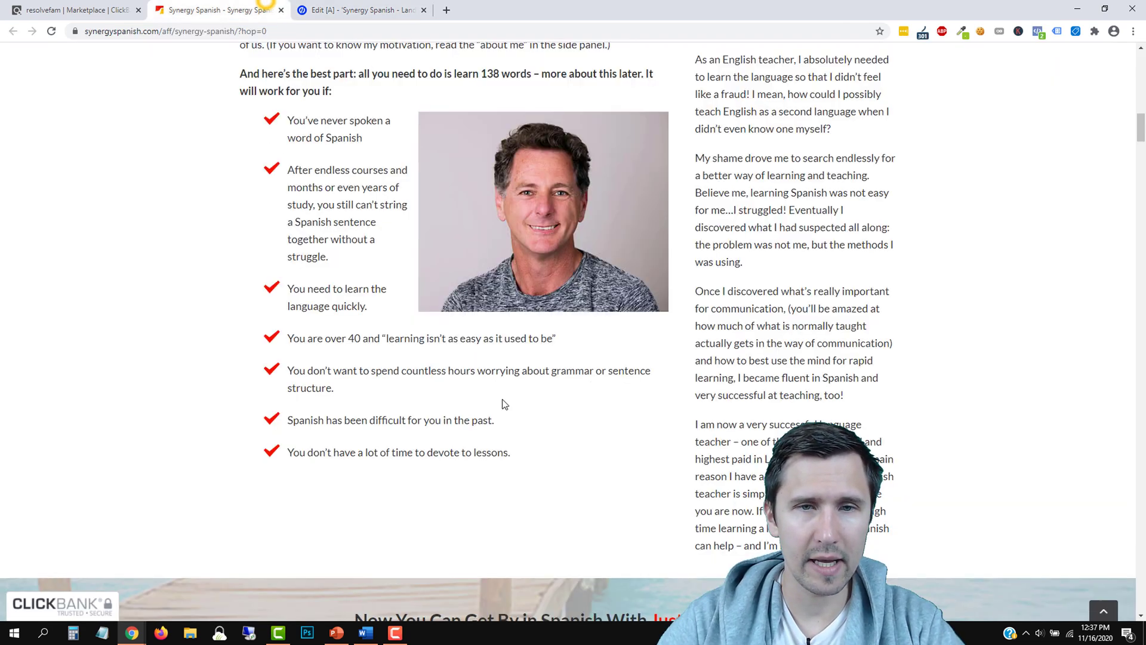
pyautogui.scroll(10, 516, 346)
pyautogui.scroll(3, 516, 346)
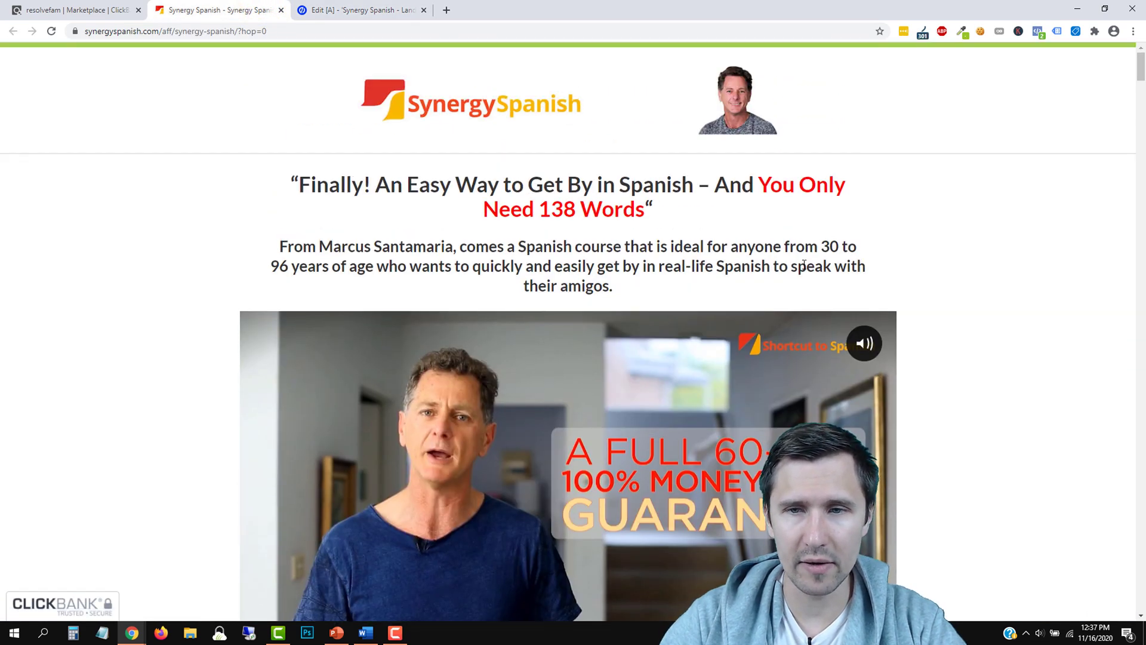
pyautogui.moveTo(285, 258); pyautogui.dragTo(379, 266)
pyautogui.click(274, 266)
pyautogui.click(537, 284)
pyautogui.scroll(-4, 537, 284)
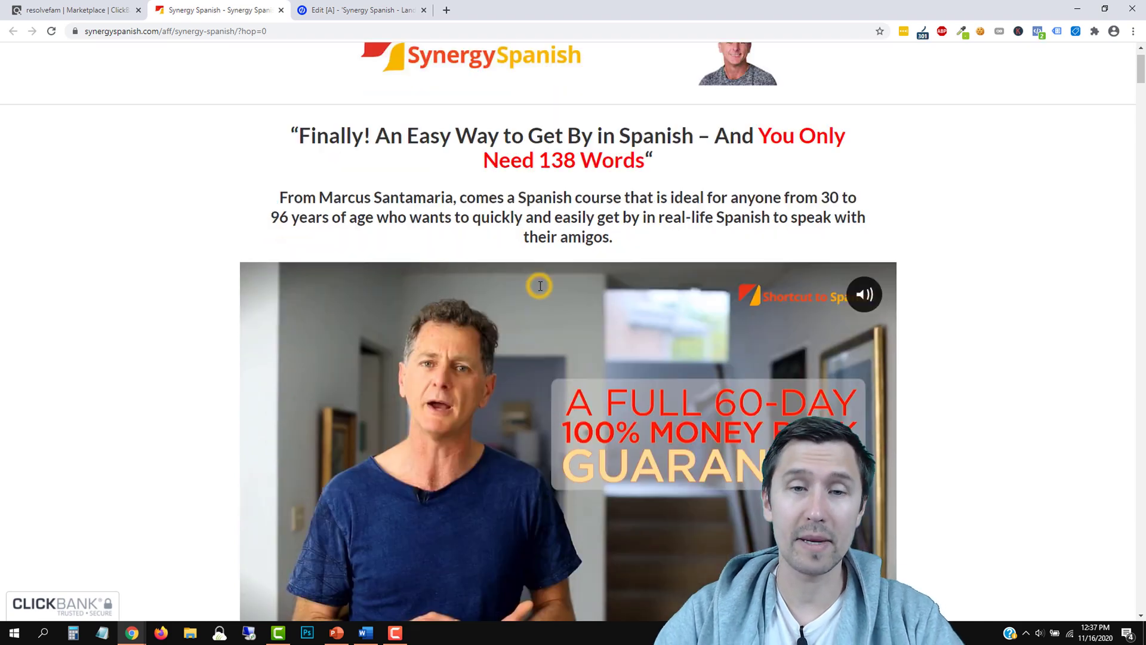
pyautogui.scroll(-11, 525, 301)
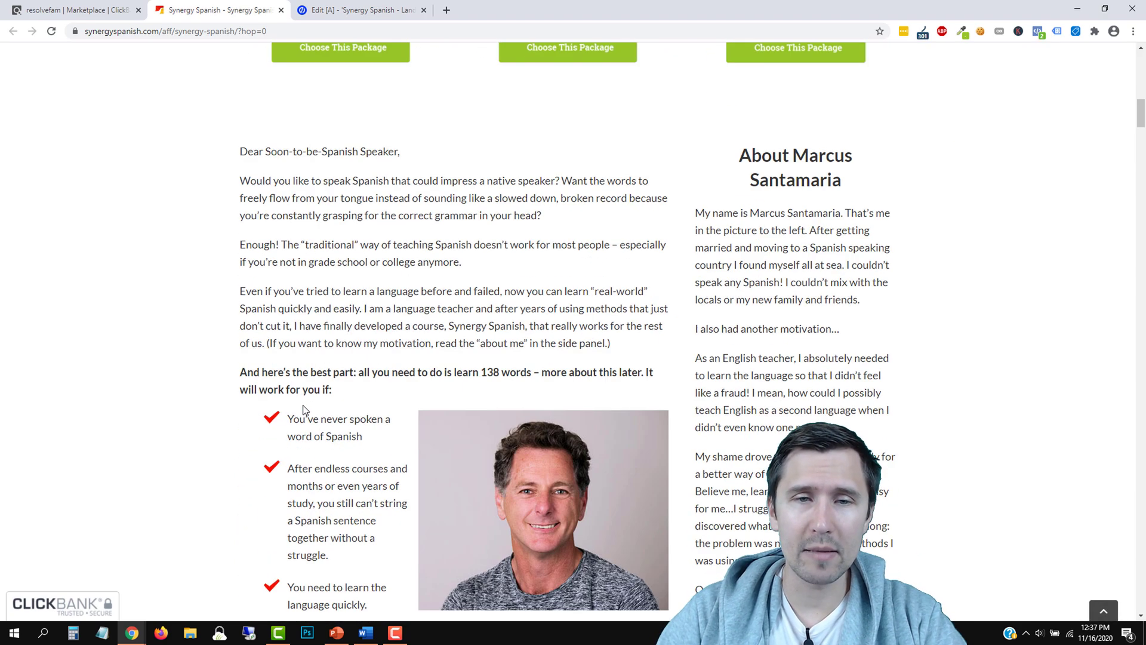
pyautogui.scroll(-3, 276, 422)
pyautogui.scroll(-1, 258, 429)
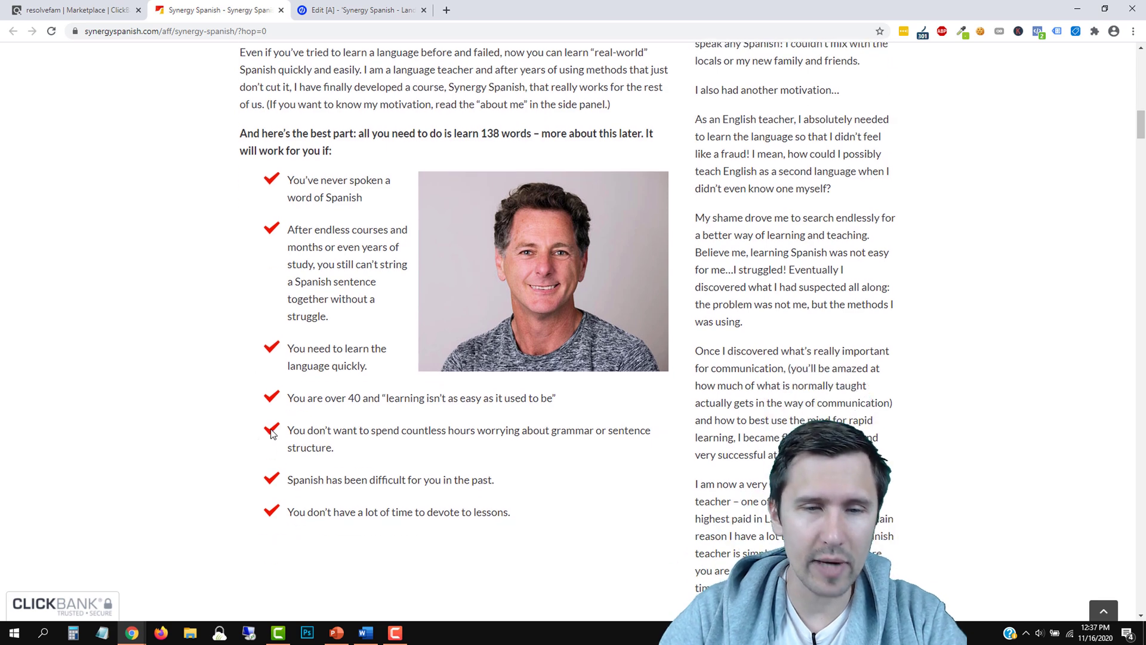
pyautogui.click(339, 10)
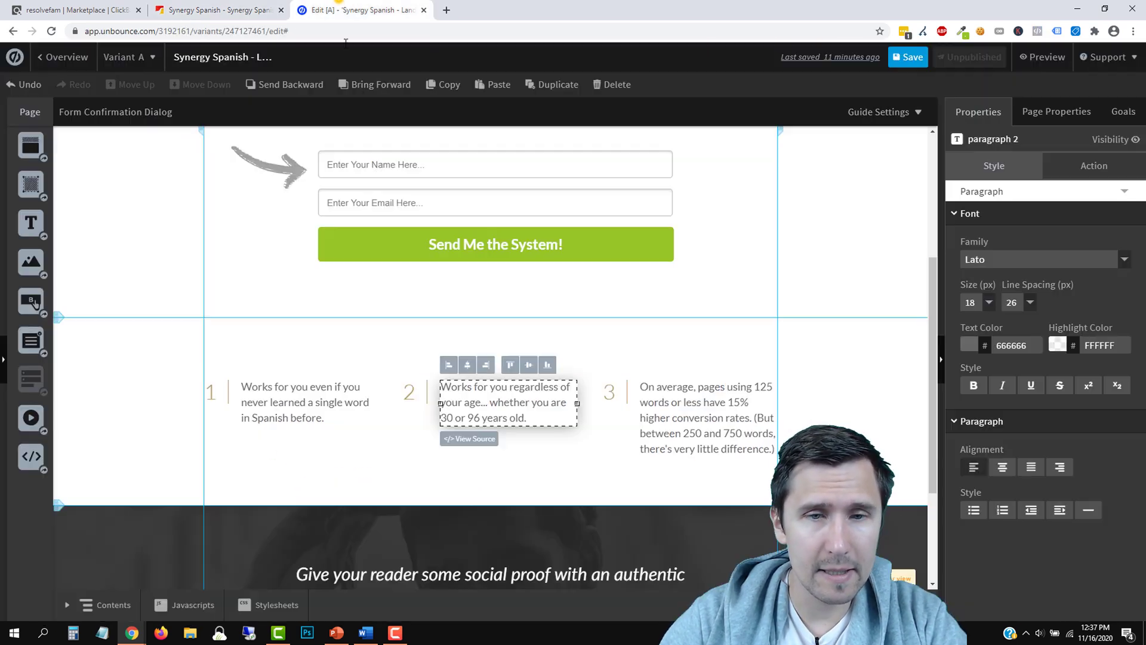
# Rewrite the third benefit as 'Works for you even if you don't have a lot of time... because this won't take long'
pyautogui.click(715, 436)
pyautogui.write('Works for')
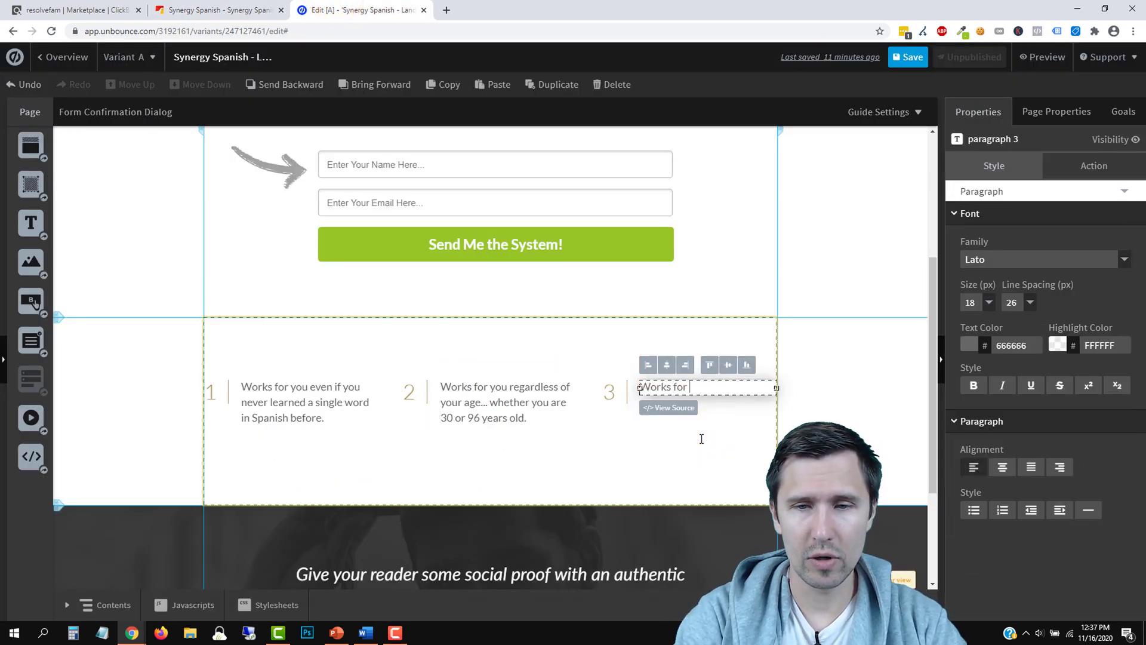
pyautogui.write(" you even if you don't hav")
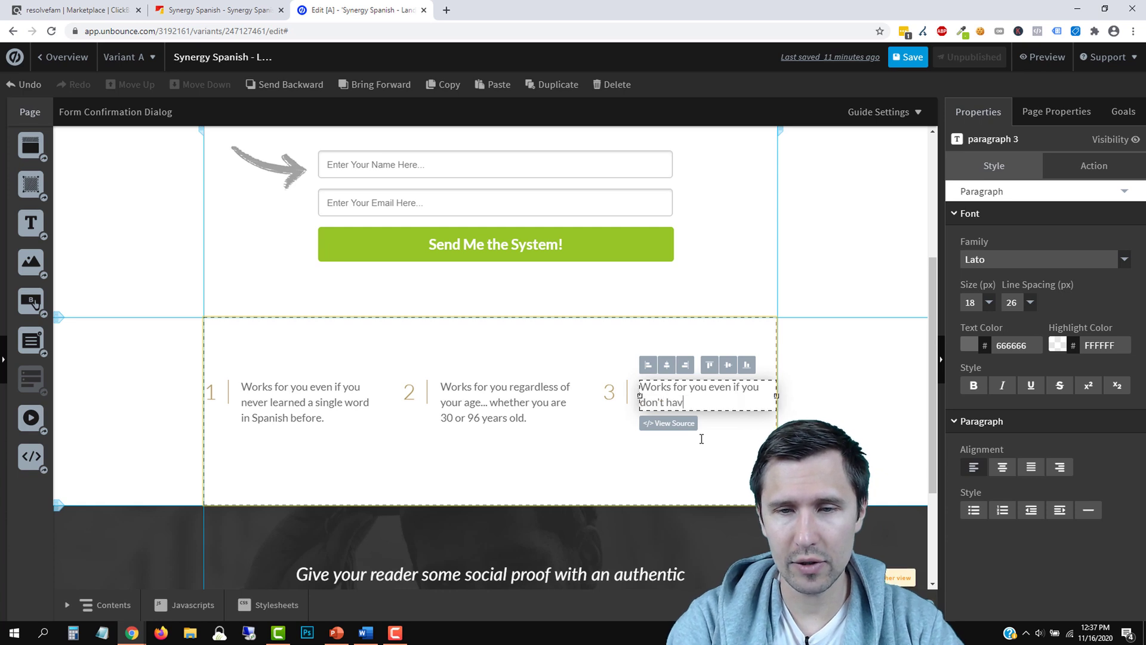
pyautogui.write('e a lot of time... ')
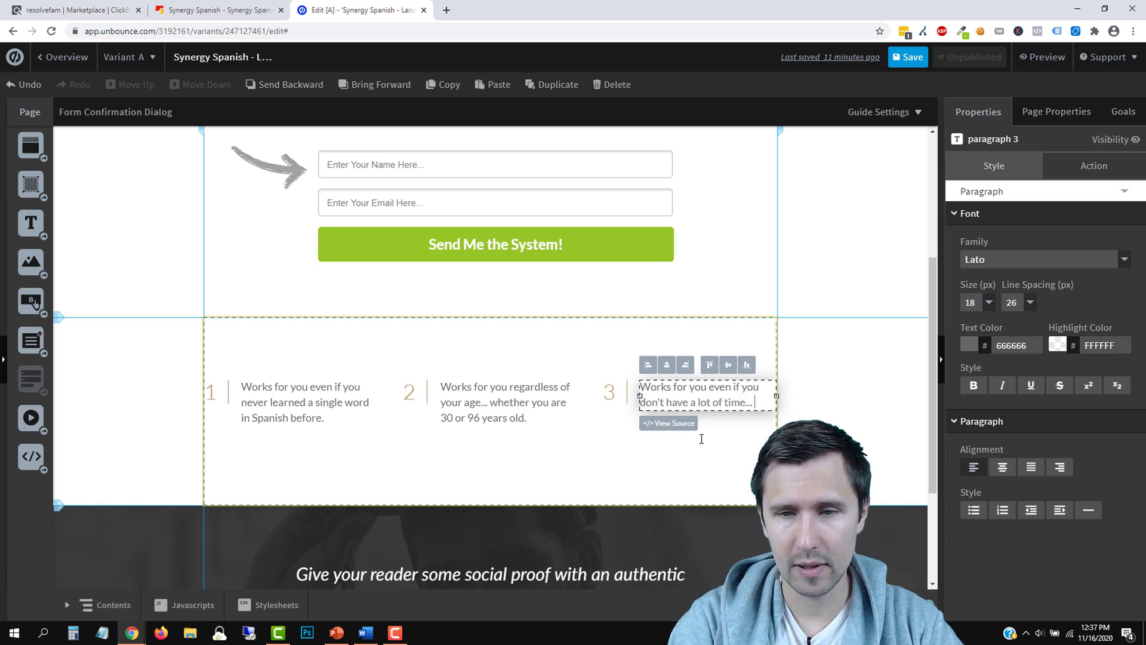
pyautogui.write('because this')
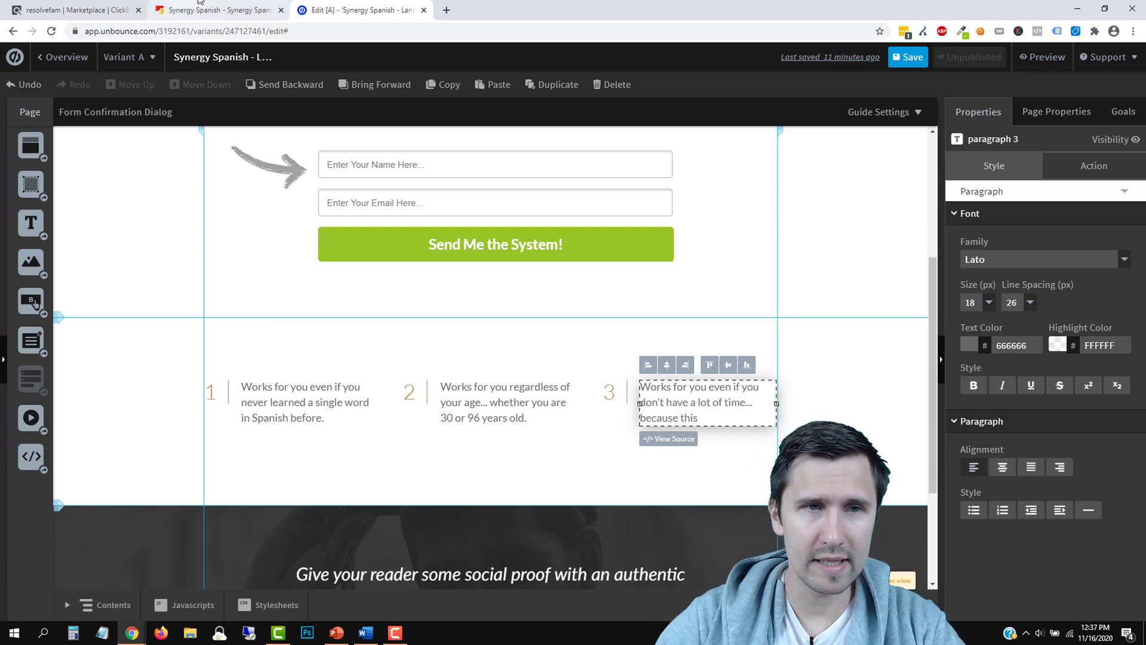
pyautogui.click(206, 10)
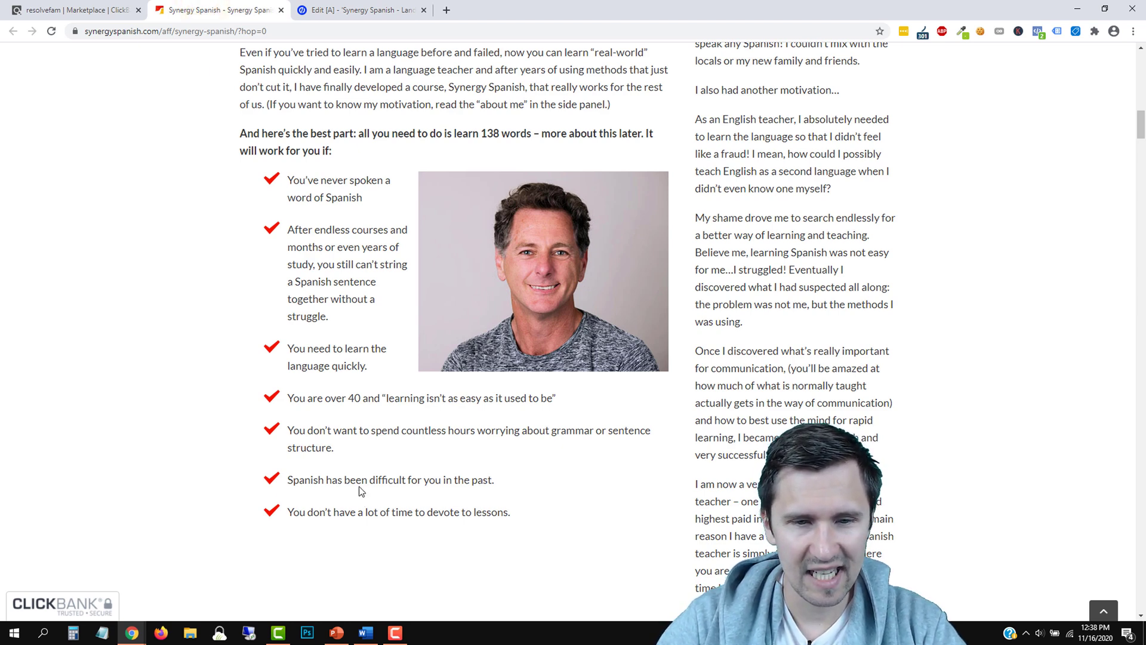
pyautogui.click(380, 9)
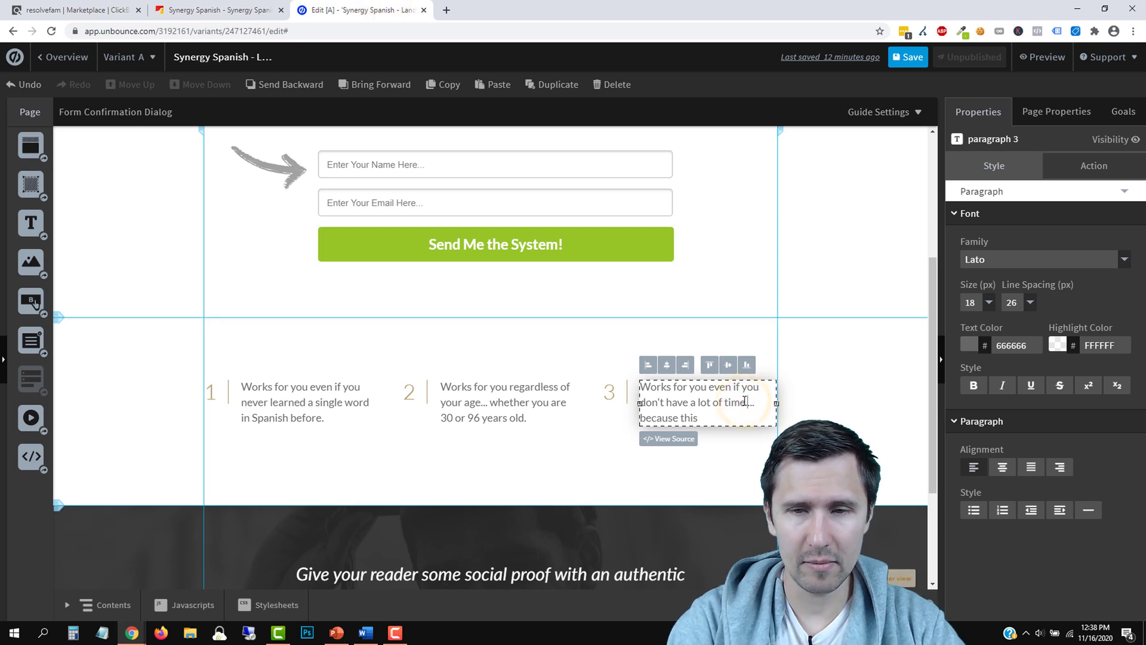
pyautogui.click(700, 419)
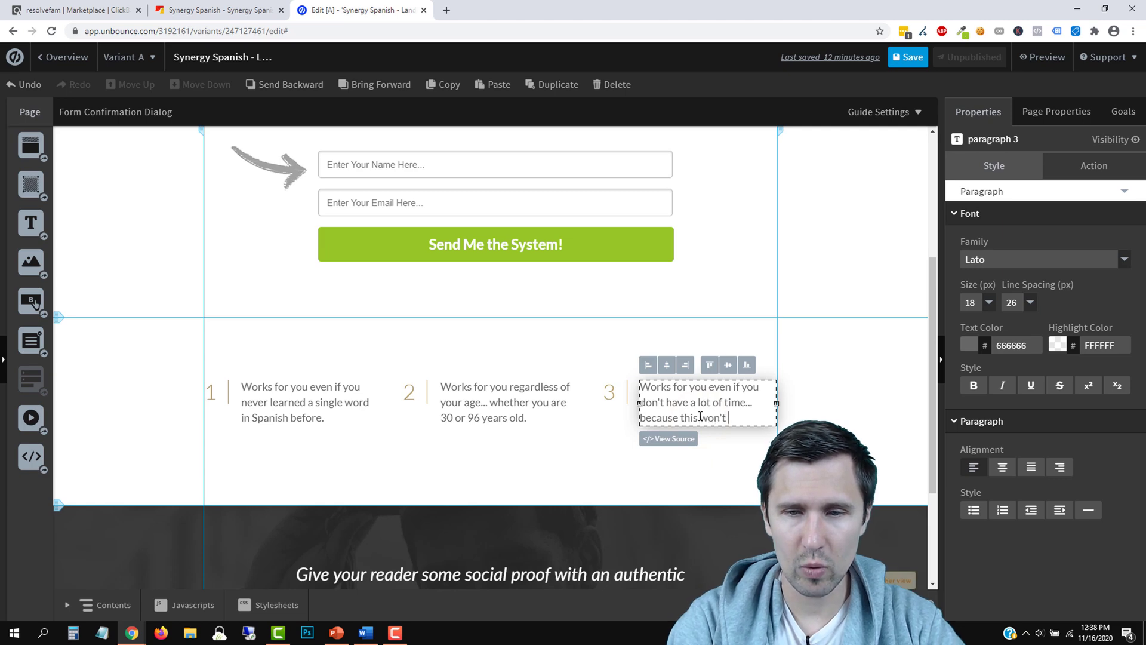
pyautogui.click(555, 463)
pyautogui.scroll(1, 595, 460)
# Shrink the Benefits section from 315 to 299 px tall so the testimonial moves up
pyautogui.scroll(3, 595, 460)
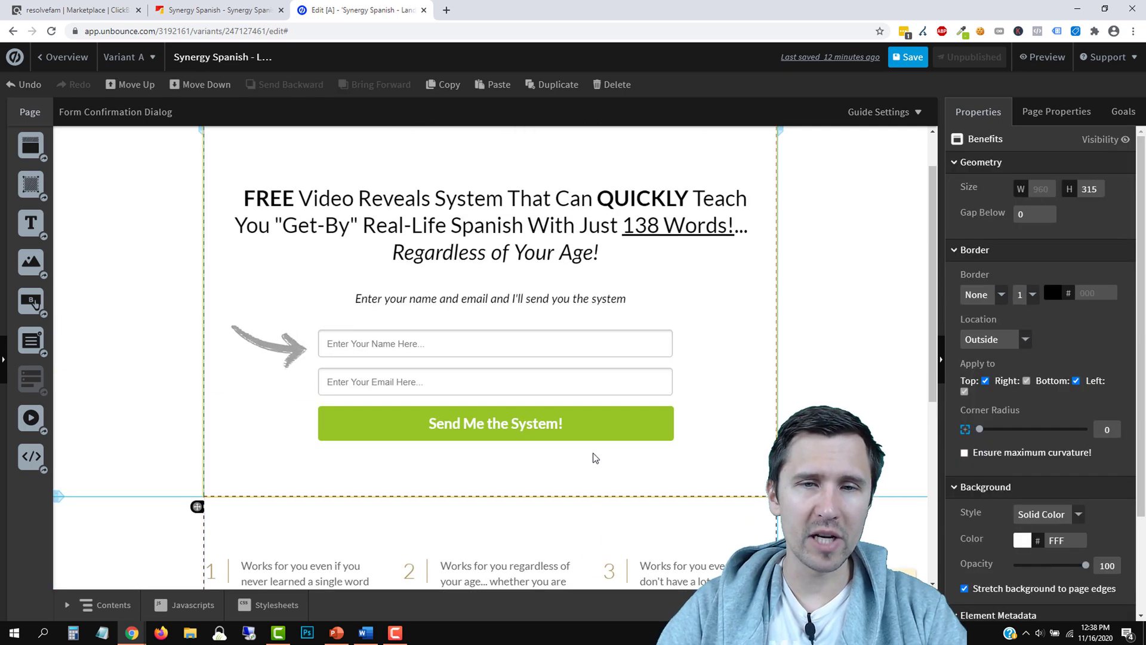
pyautogui.scroll(-5, 594, 459)
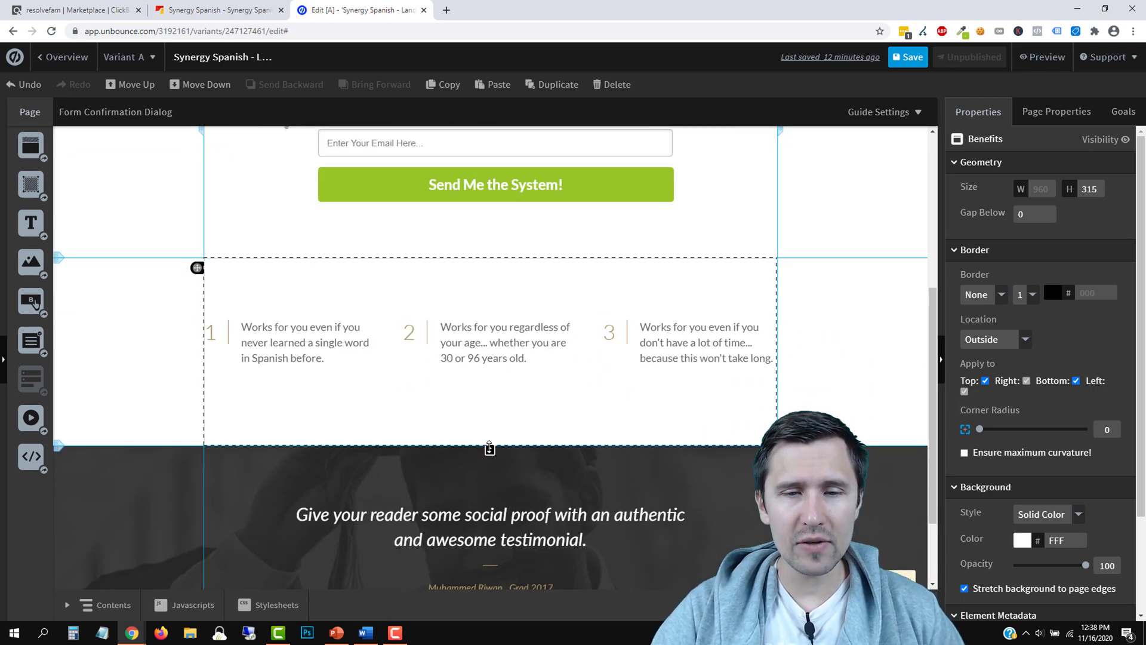
pyautogui.moveTo(486, 447); pyautogui.dragTo(489, 438)
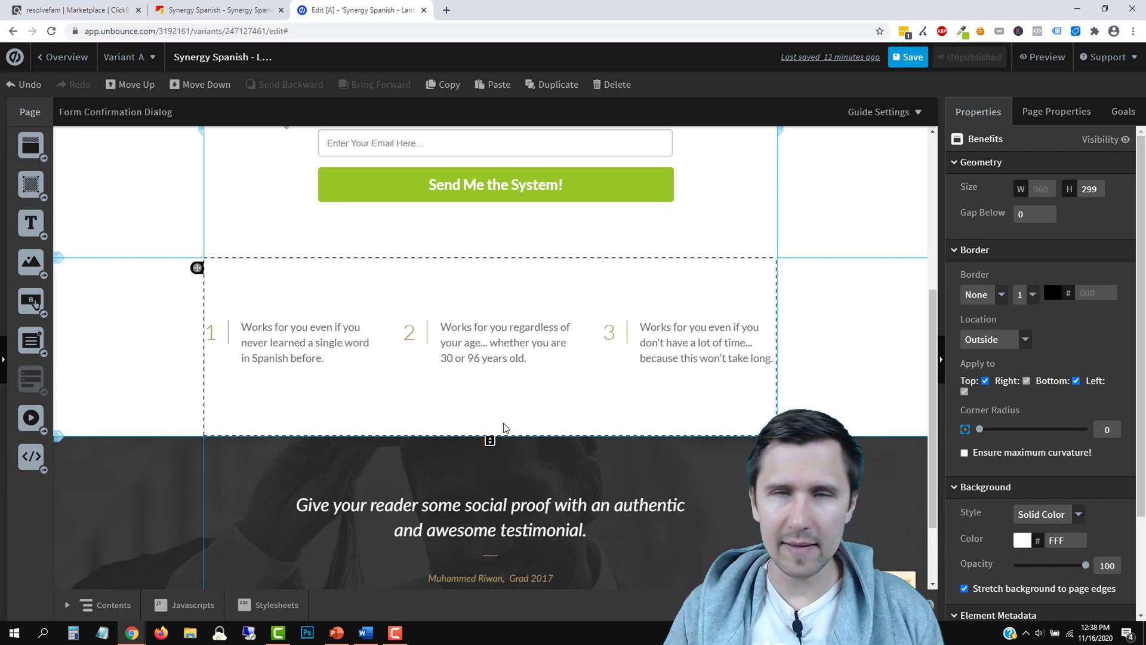
pyautogui.scroll(5, 518, 424)
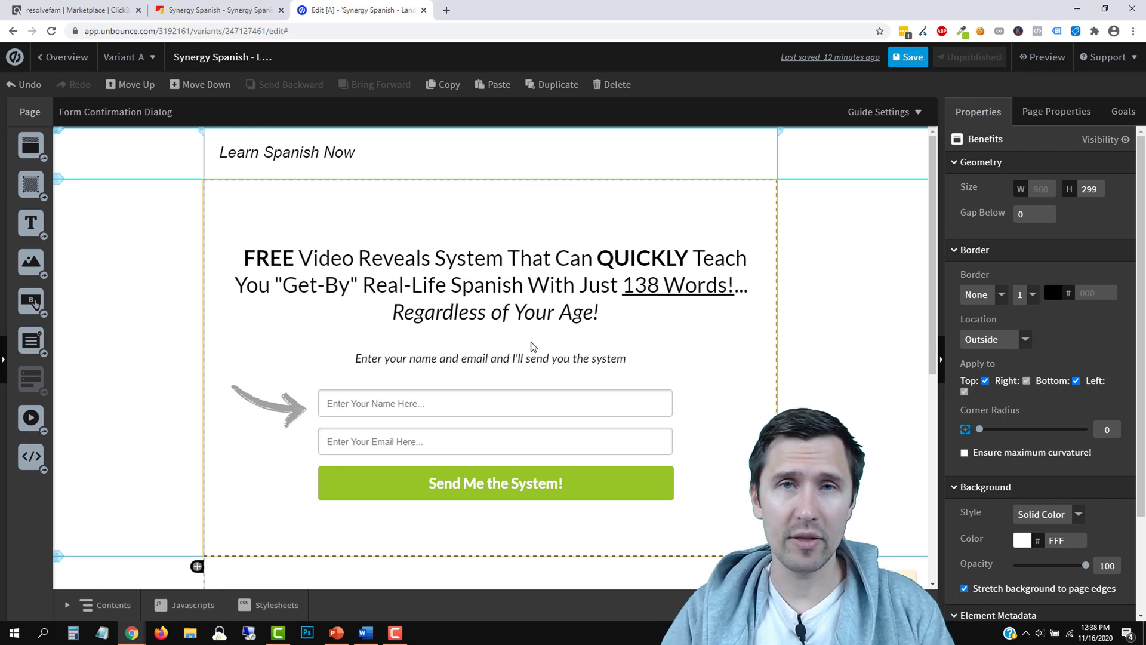
pyautogui.scroll(-7, 533, 346)
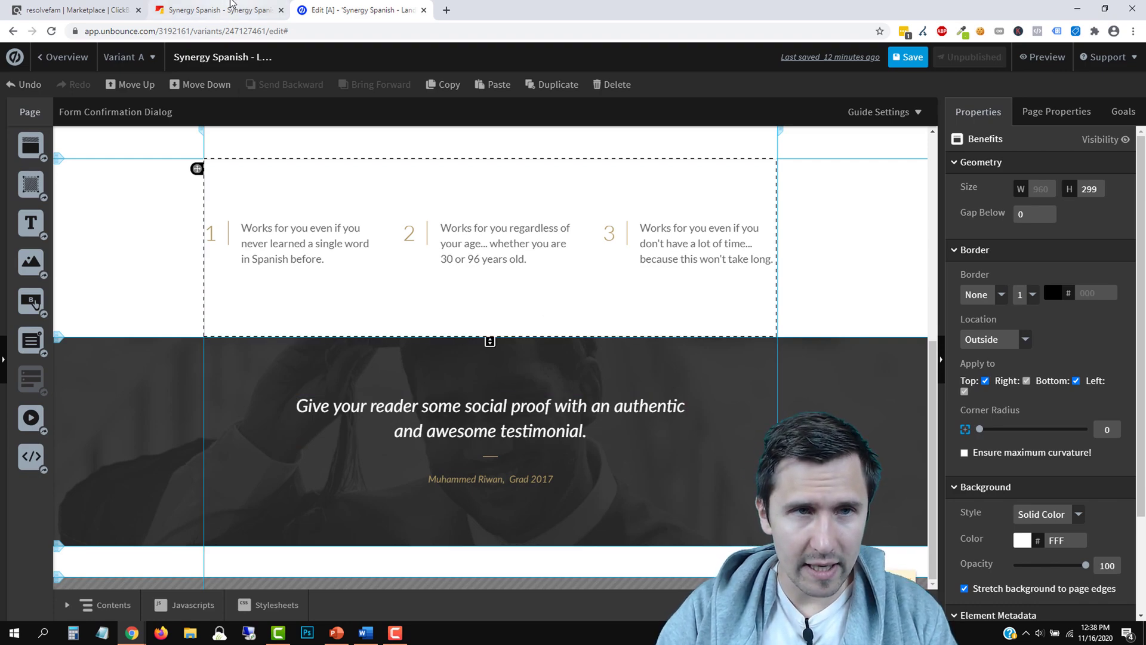
# Copy the first testimonial's headline and paragraph from the Synergy Spanish sales page
pyautogui.hotkey('ctrl', 'shift', 'Tab')
pyautogui.scroll(-10, 412, 382)
pyautogui.scroll(3, 328, 374)
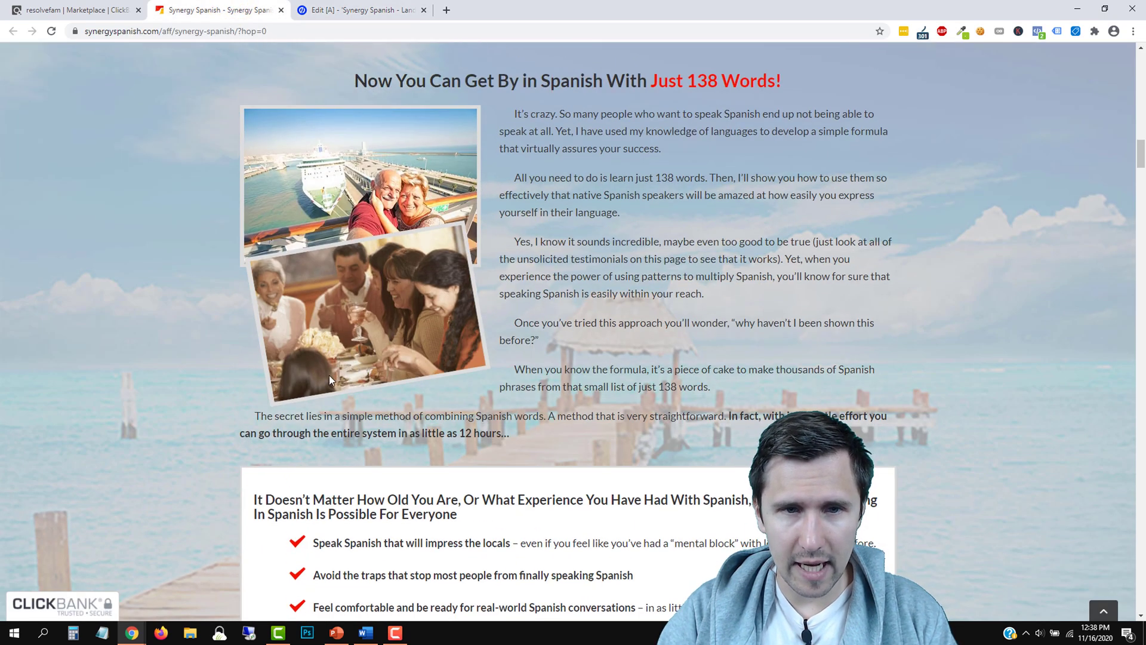
pyautogui.scroll(-20, 329, 375)
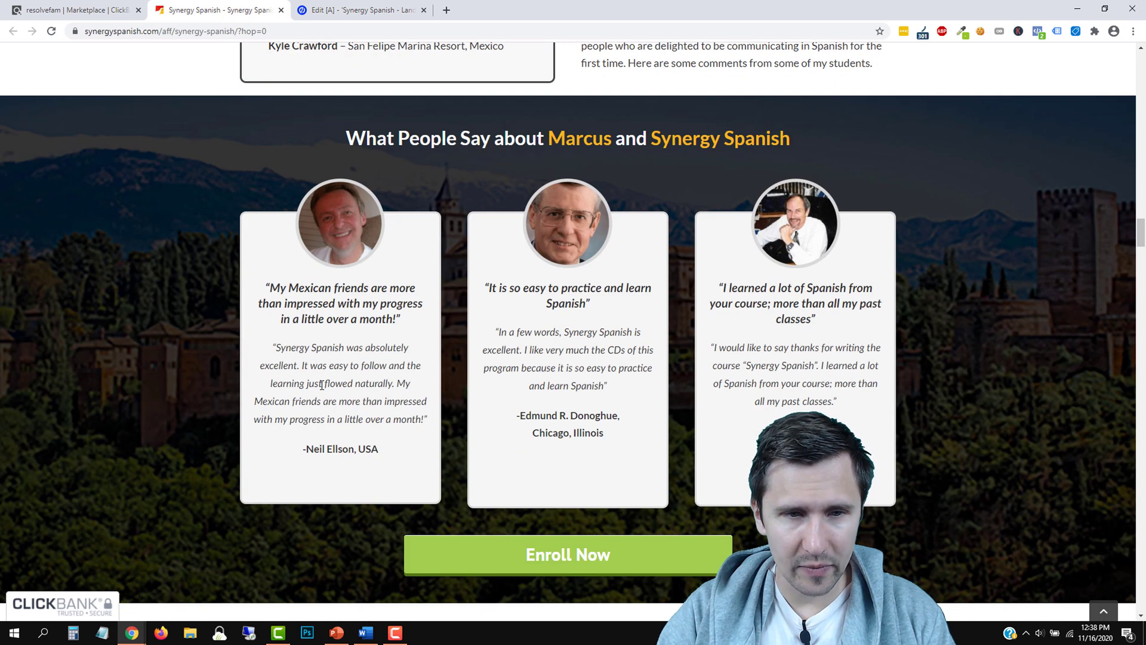
pyautogui.tripleClick(322, 385)
pyautogui.click(352, 308)
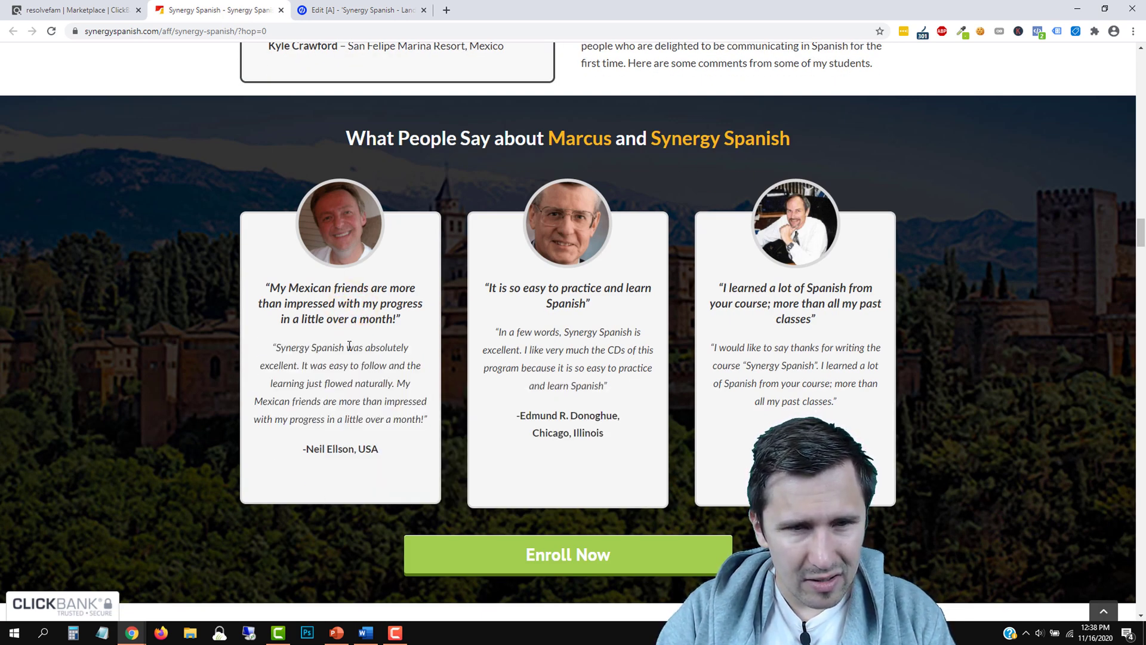
pyautogui.moveTo(429, 420); pyautogui.dragTo(250, 287)
pyautogui.rightClick(327, 295)
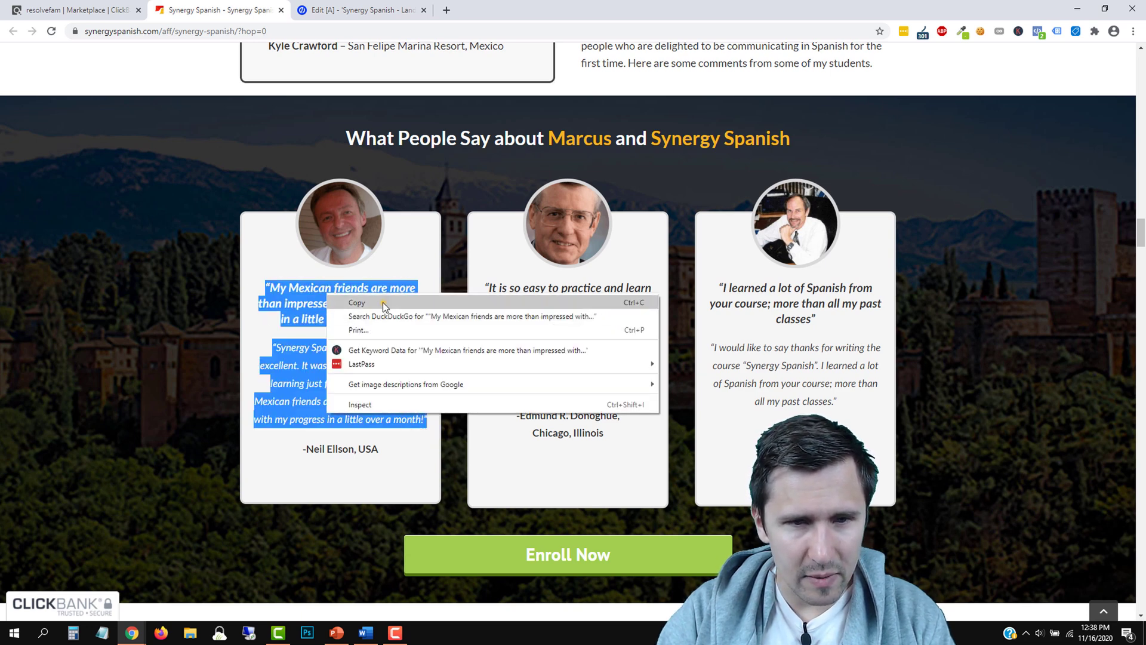
pyautogui.click(382, 302)
pyautogui.click(352, 10)
# Paste the copied testimonial over the placeholder quote text and select it all
pyautogui.doubleClick(469, 414)
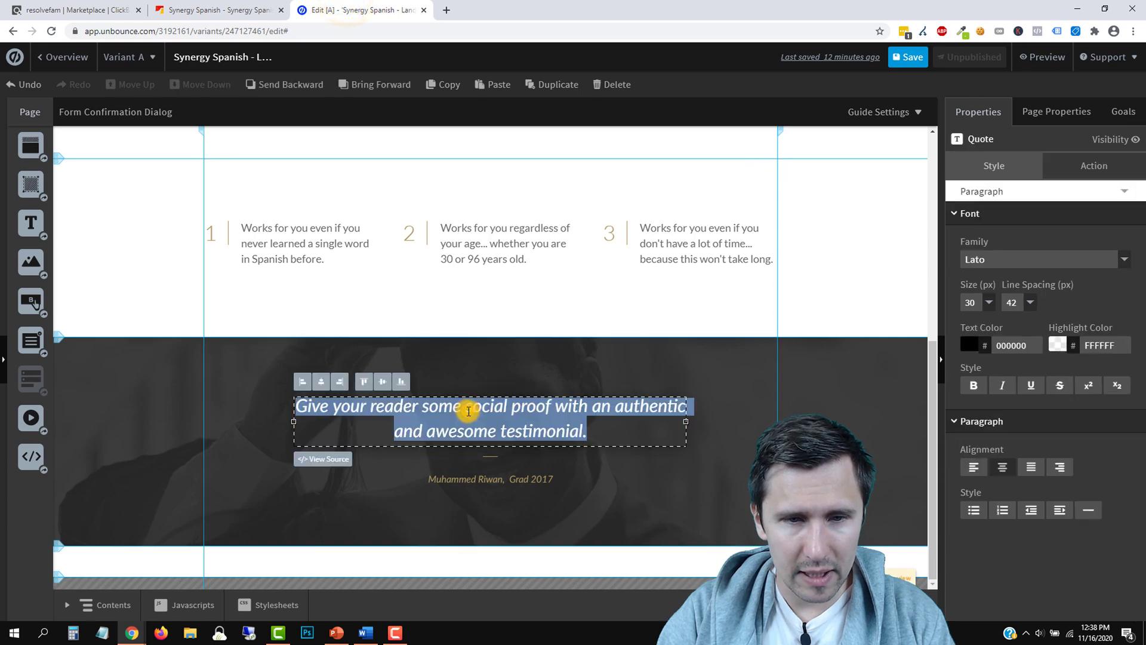
pyautogui.rightClick(469, 413)
pyautogui.click(500, 232)
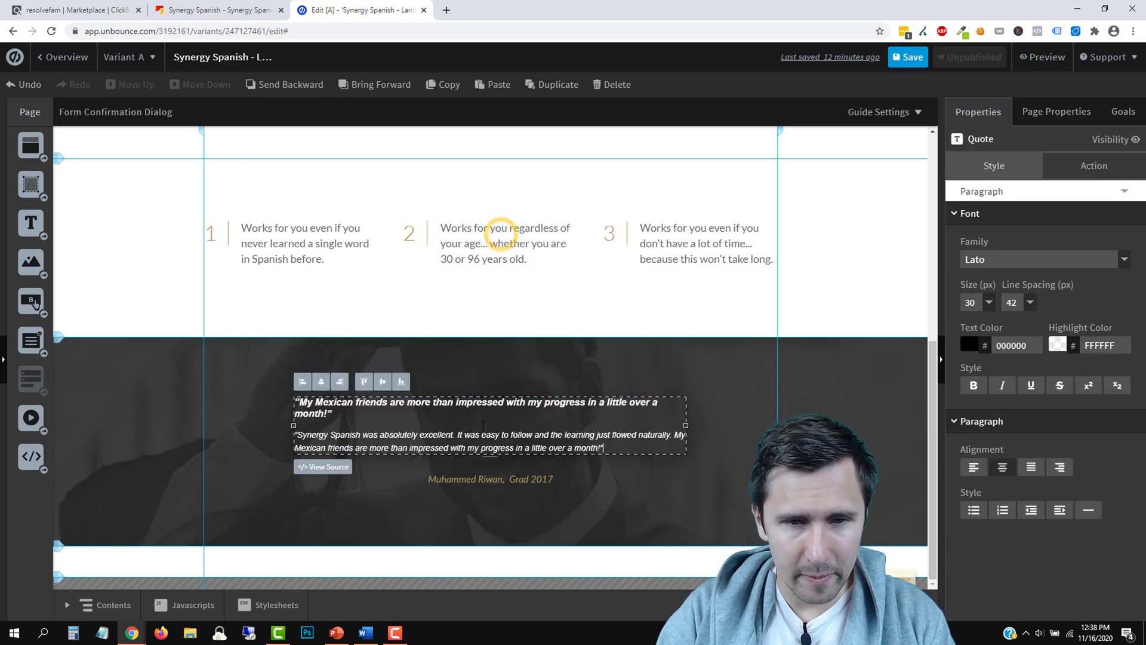
pyautogui.moveTo(620, 450); pyautogui.dragTo(294, 405)
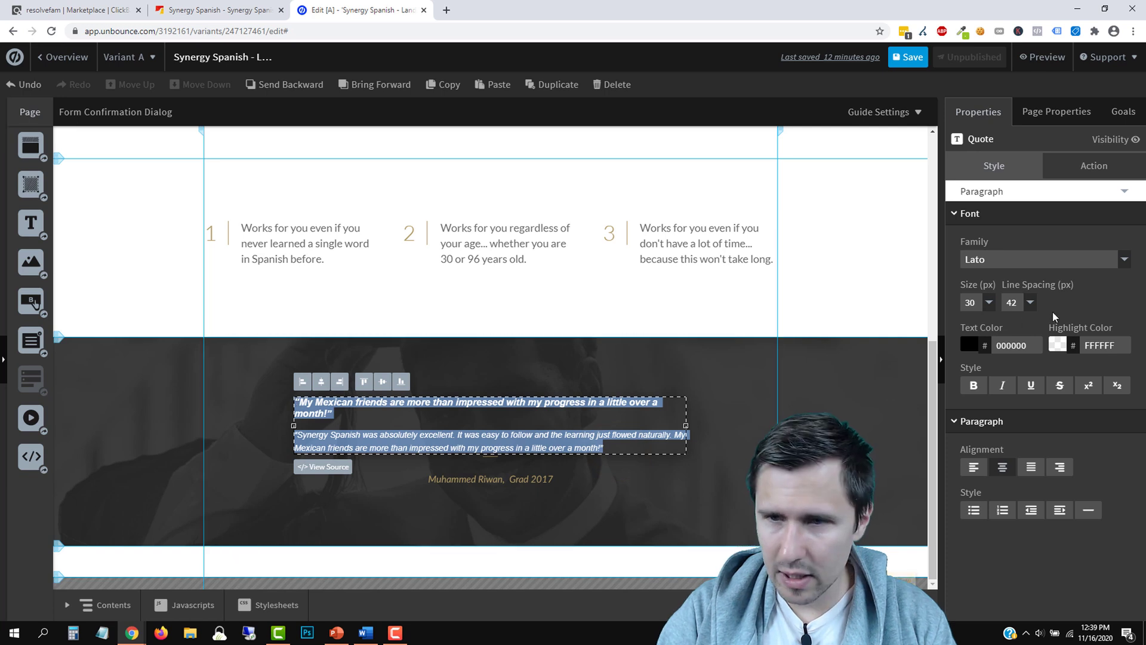
# Set the quote text to 28 px with 38 px line spacing
pyautogui.click(978, 302)
pyautogui.click(970, 408)
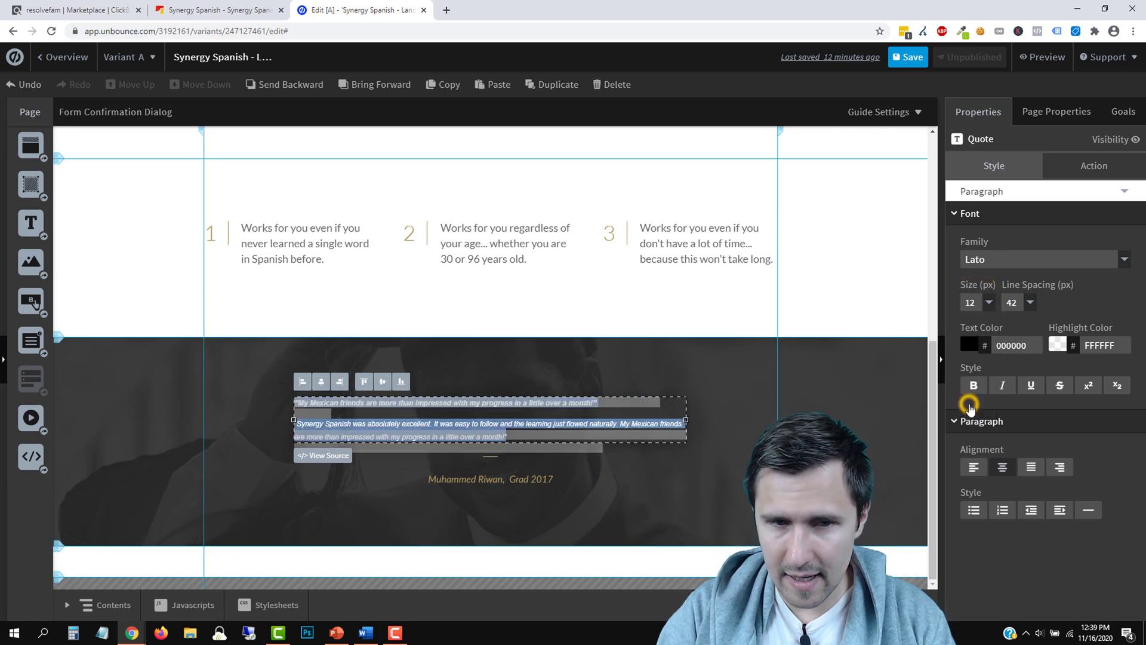
pyautogui.click(989, 302)
pyautogui.scroll(-2, 976, 375)
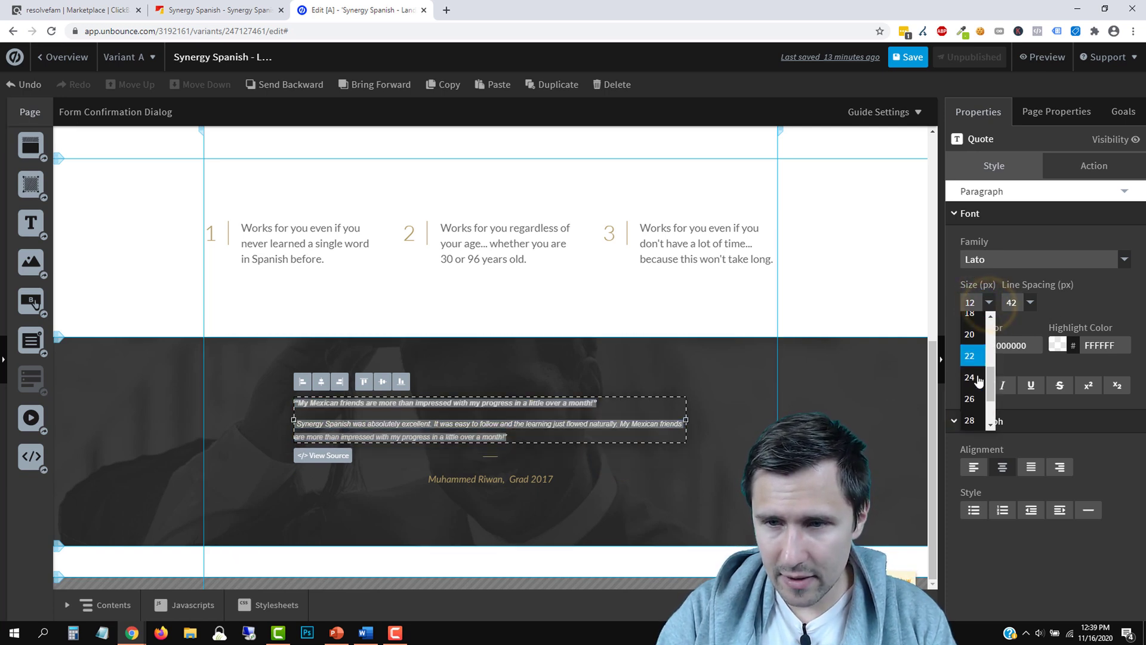
pyautogui.click(971, 379)
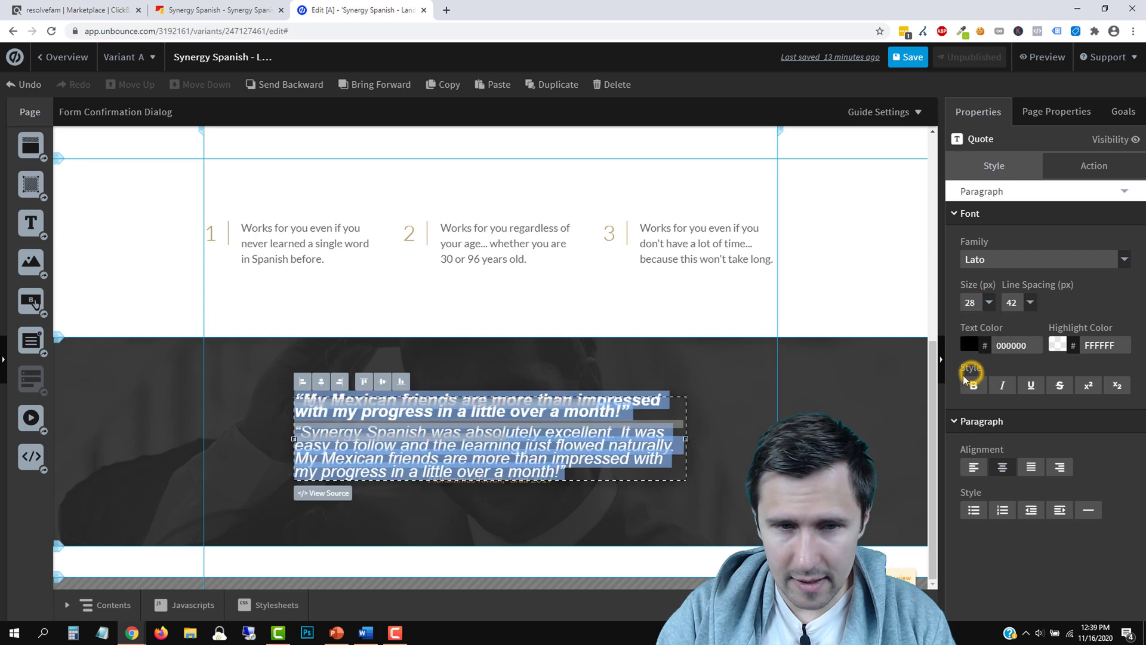
pyautogui.click(1030, 302)
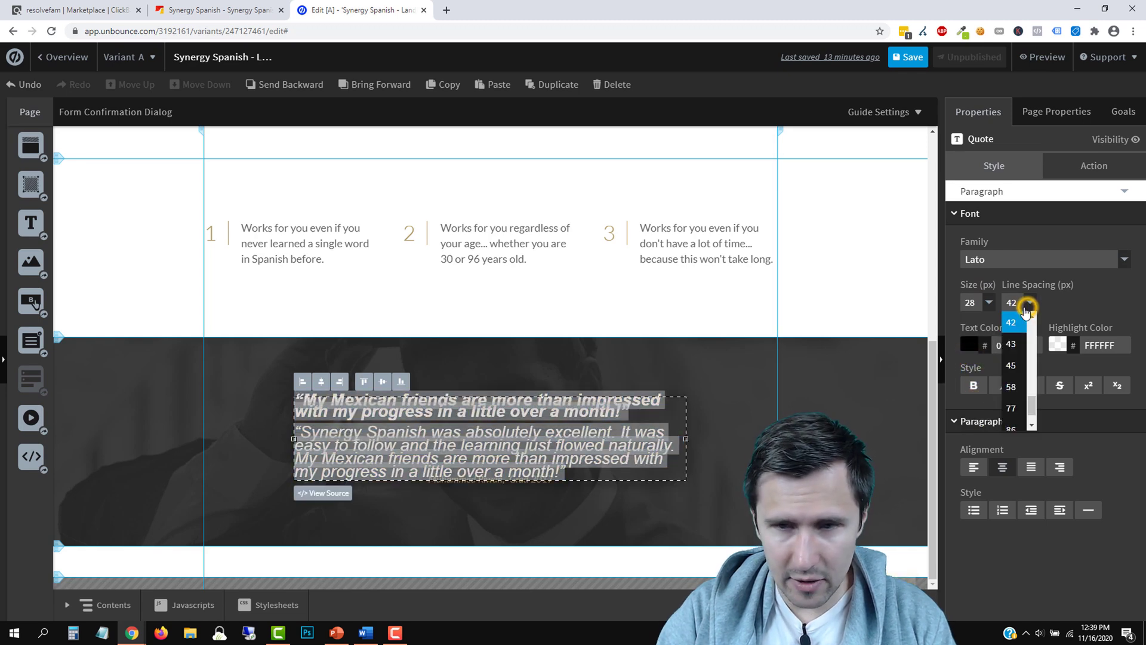
pyautogui.click(1012, 366)
pyautogui.click(1020, 302)
pyautogui.scroll(2, 1018, 358)
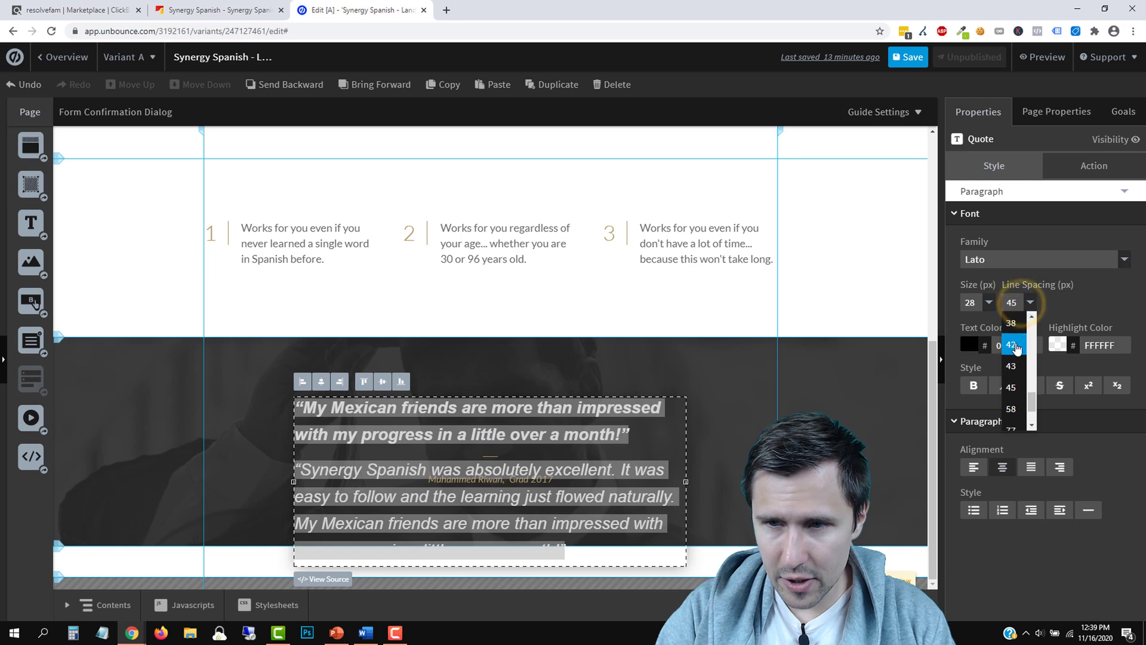
pyautogui.click(1012, 334)
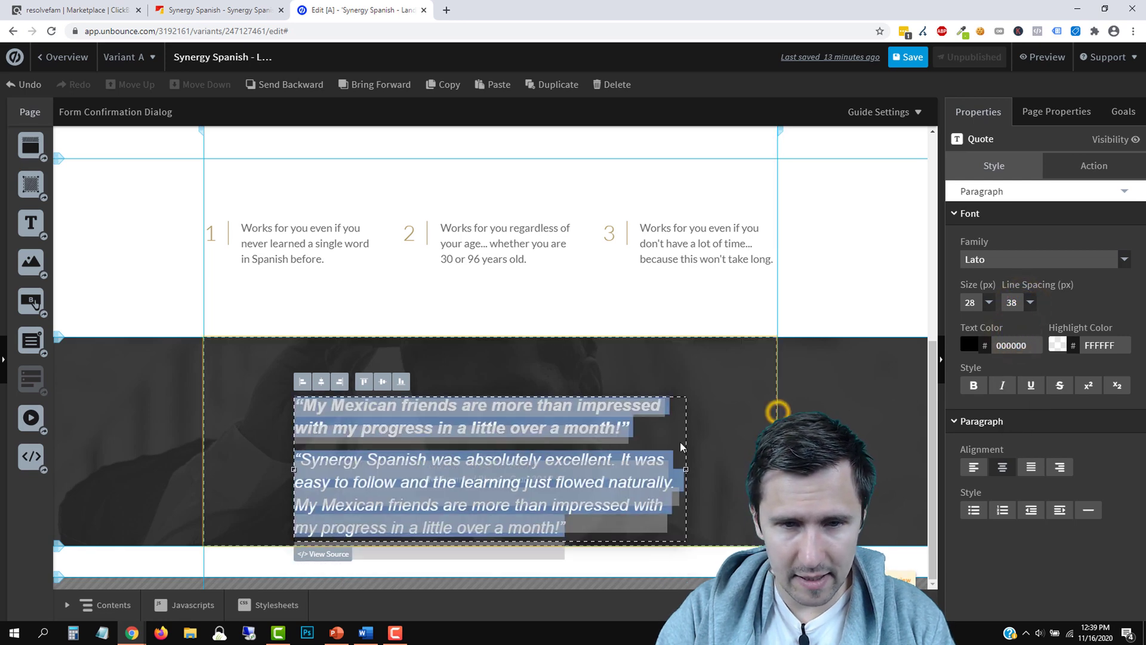
pyautogui.click(716, 402)
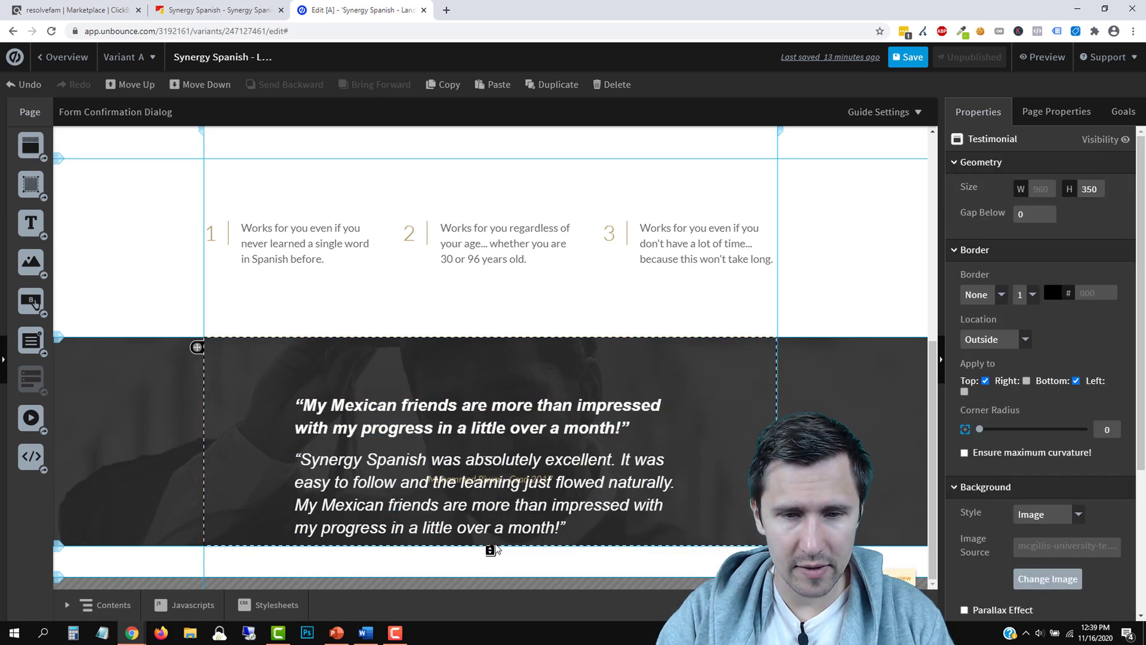
# Move the quote box higher in its section and place the divider and author caption beneath it
pyautogui.moveTo(490, 547)
pyautogui.mouseDown()
pyautogui.moveTo(487, 558)
pyautogui.moveTo(489, 548)
pyautogui.mouseUp()
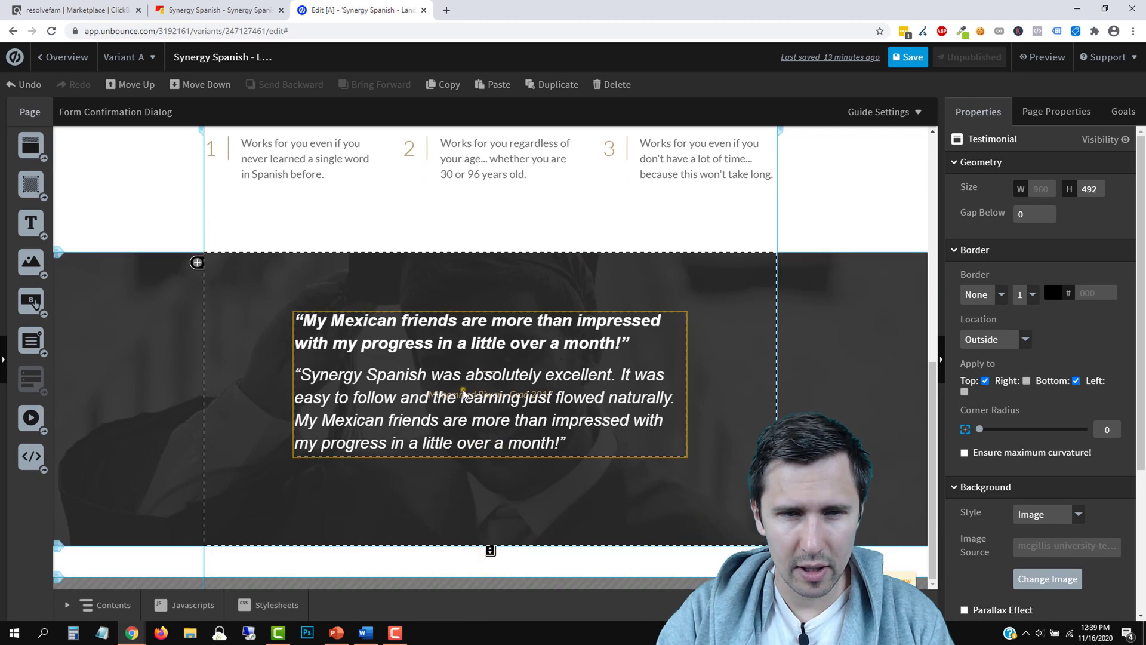
pyautogui.click(462, 391)
pyautogui.moveTo(423, 368); pyautogui.dragTo(396, 509)
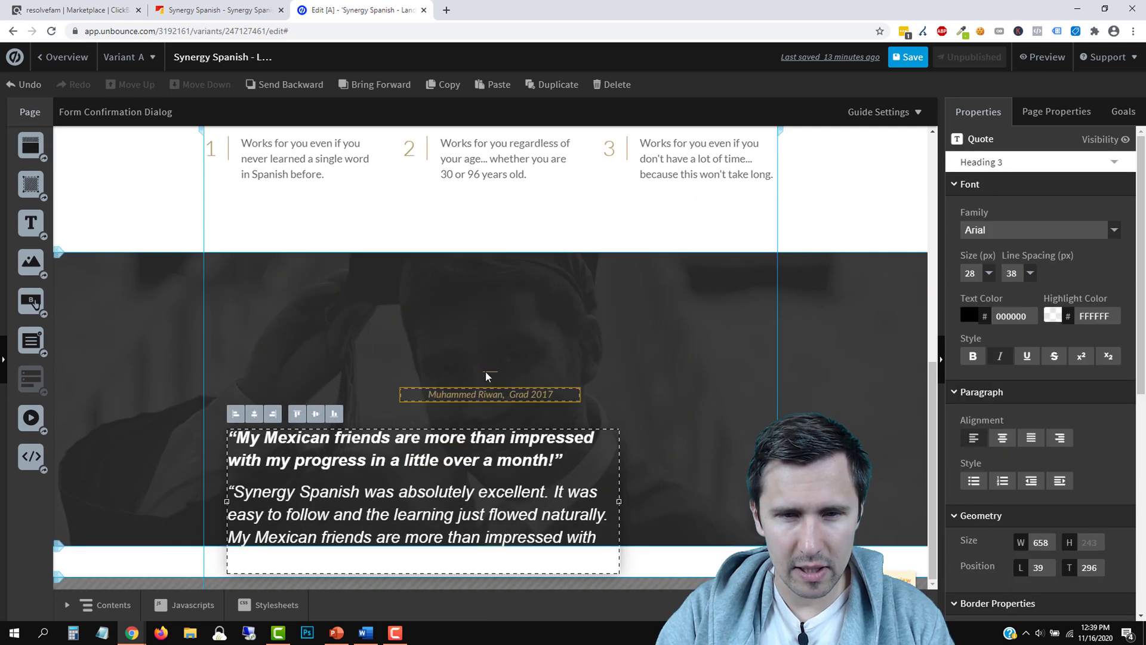
pyautogui.click(491, 376)
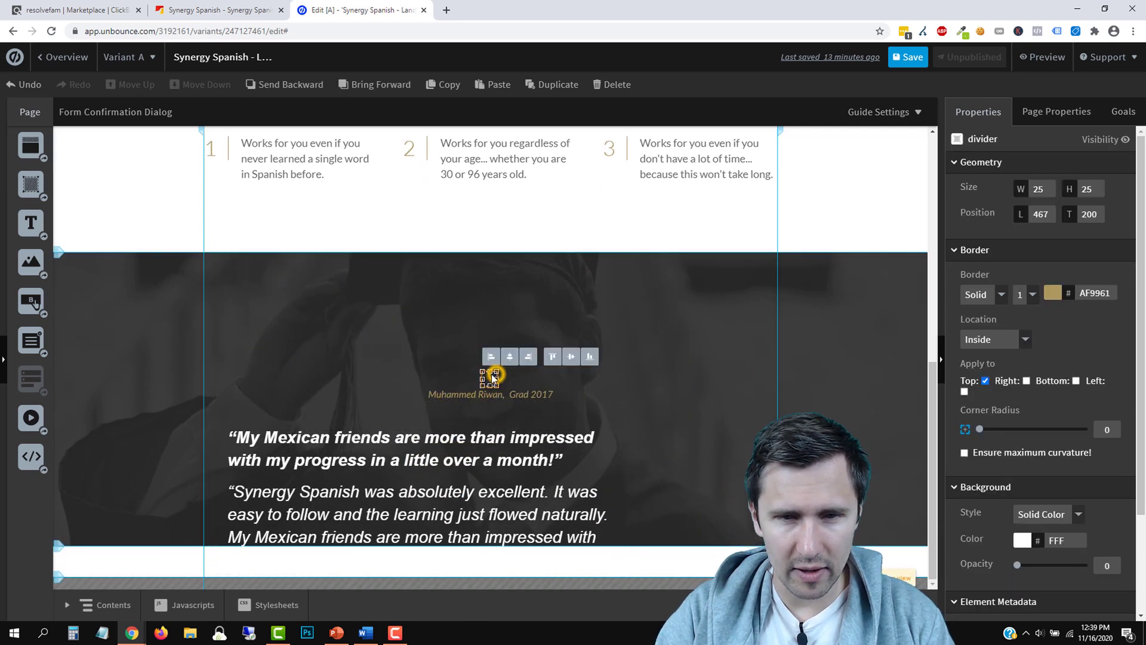
pyautogui.keyDown('shift'); pyautogui.click(523, 398); pyautogui.keyUp('shift')
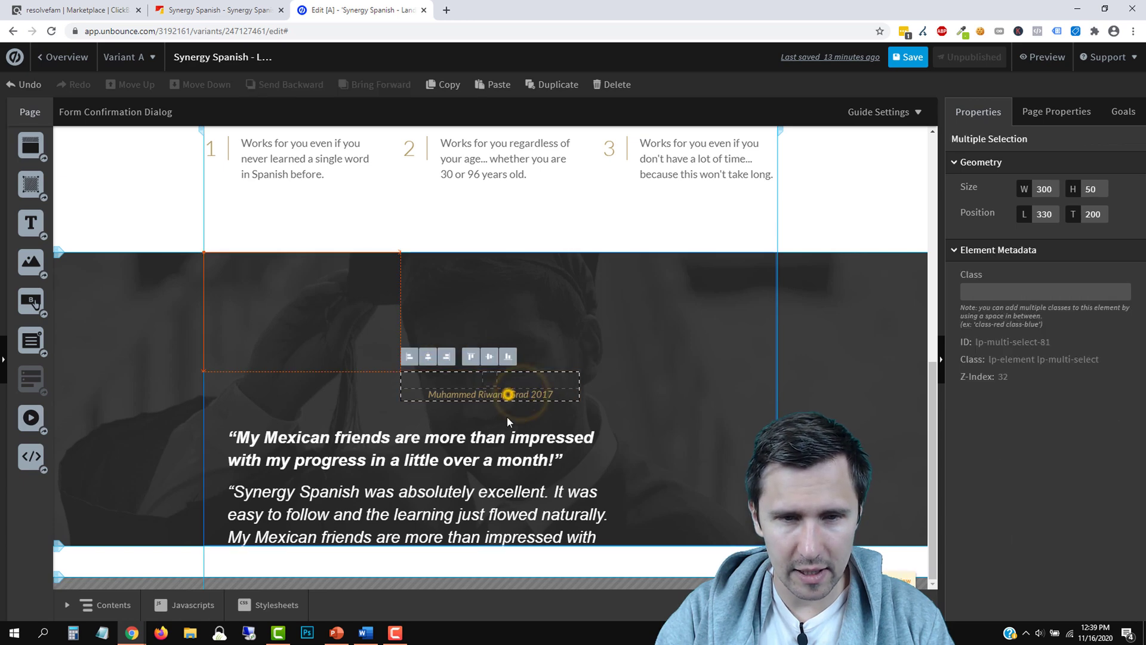
pyautogui.moveTo(510, 392); pyautogui.dragTo(511, 494)
pyautogui.click(503, 496)
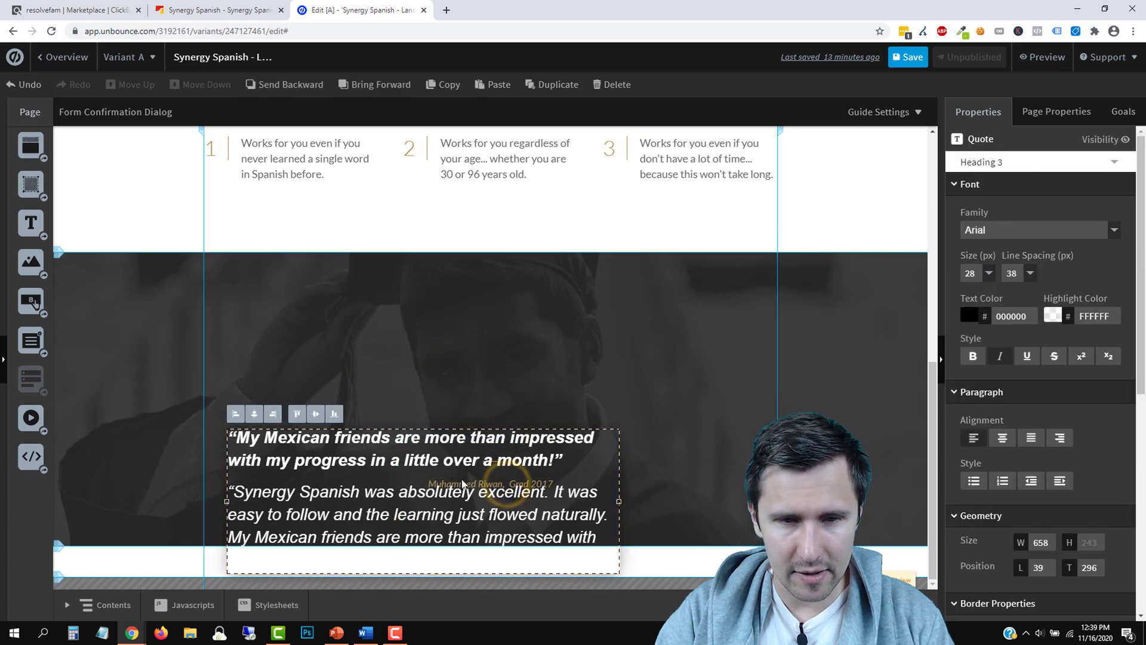
pyautogui.moveTo(467, 533); pyautogui.dragTo(466, 533)
pyautogui.moveTo(458, 409); pyautogui.dragTo(463, 376)
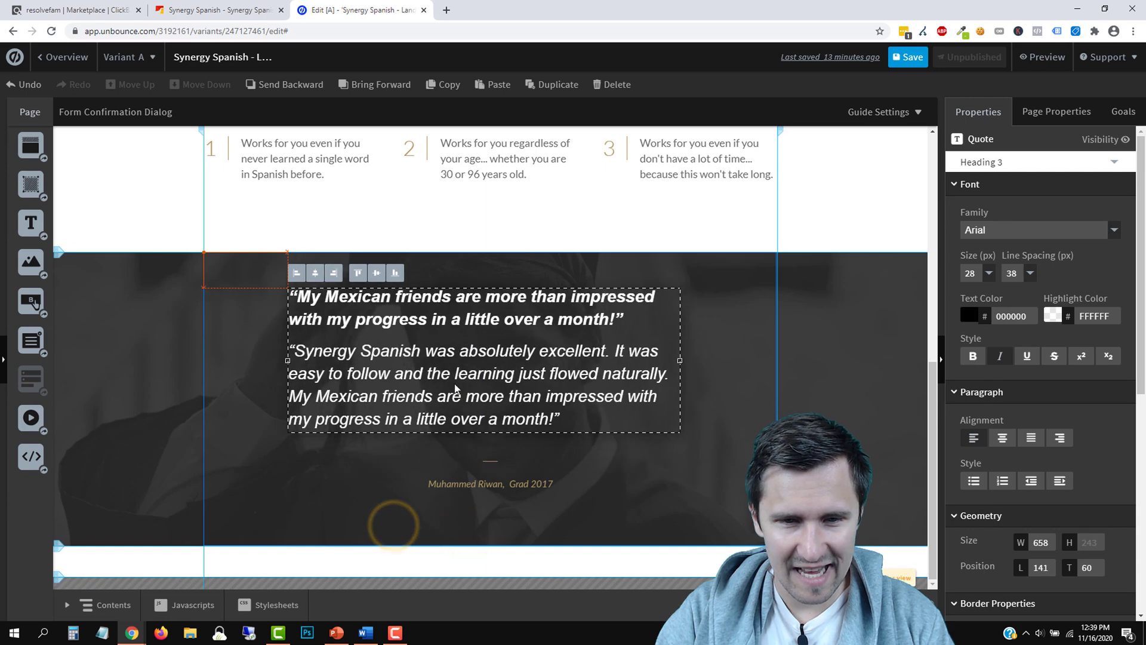
pyautogui.click(488, 461)
pyautogui.keyDown('shift'); pyautogui.click(449, 483); pyautogui.keyUp('shift')
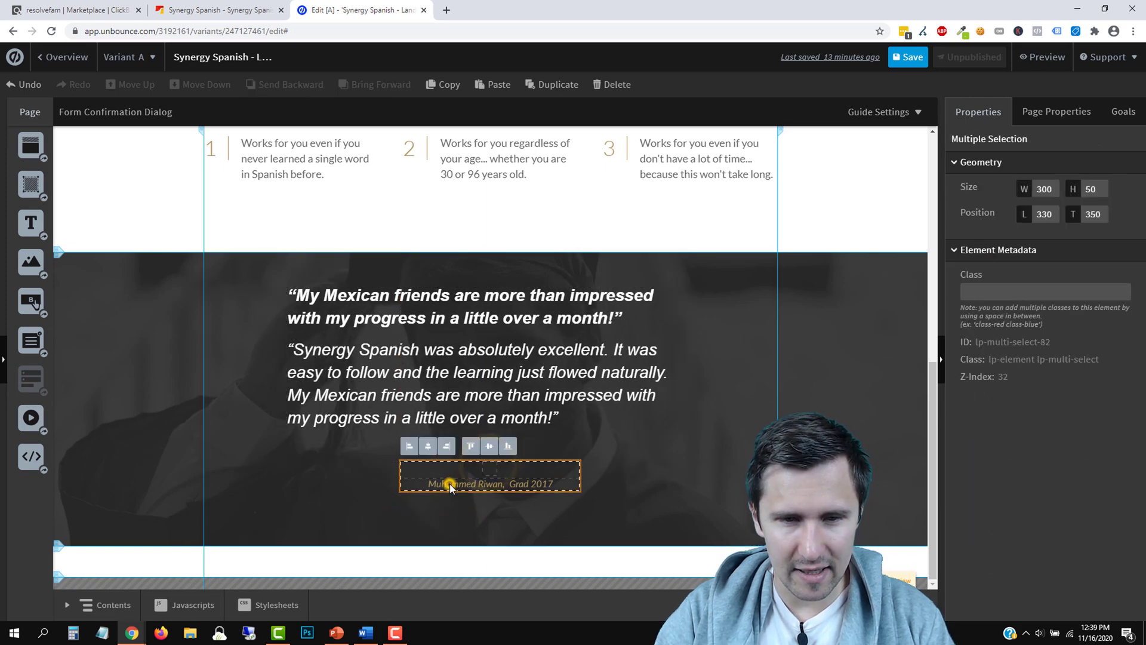
pyautogui.click(429, 449)
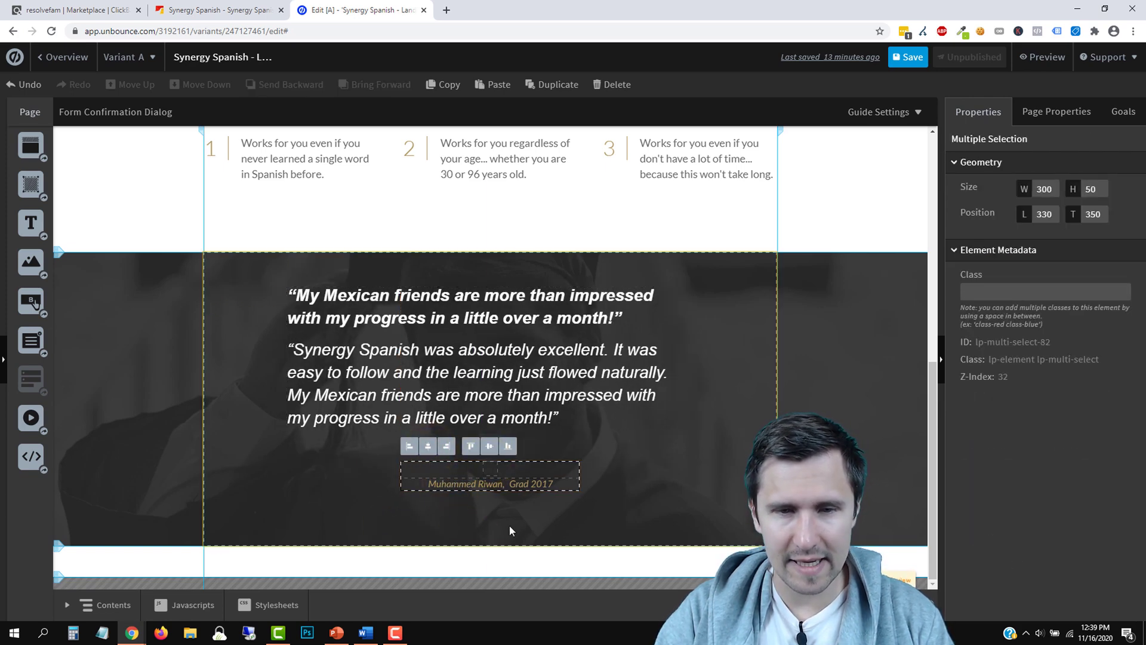
# Check the testimonial author on the sales page and edit the caption under the quote to credit them
pyautogui.click(629, 460)
pyautogui.moveTo(478, 376)
pyautogui.mouseDown()
pyautogui.moveTo(504, 380)
pyautogui.moveTo(494, 381)
pyautogui.mouseUp()
pyautogui.click(240, 5)
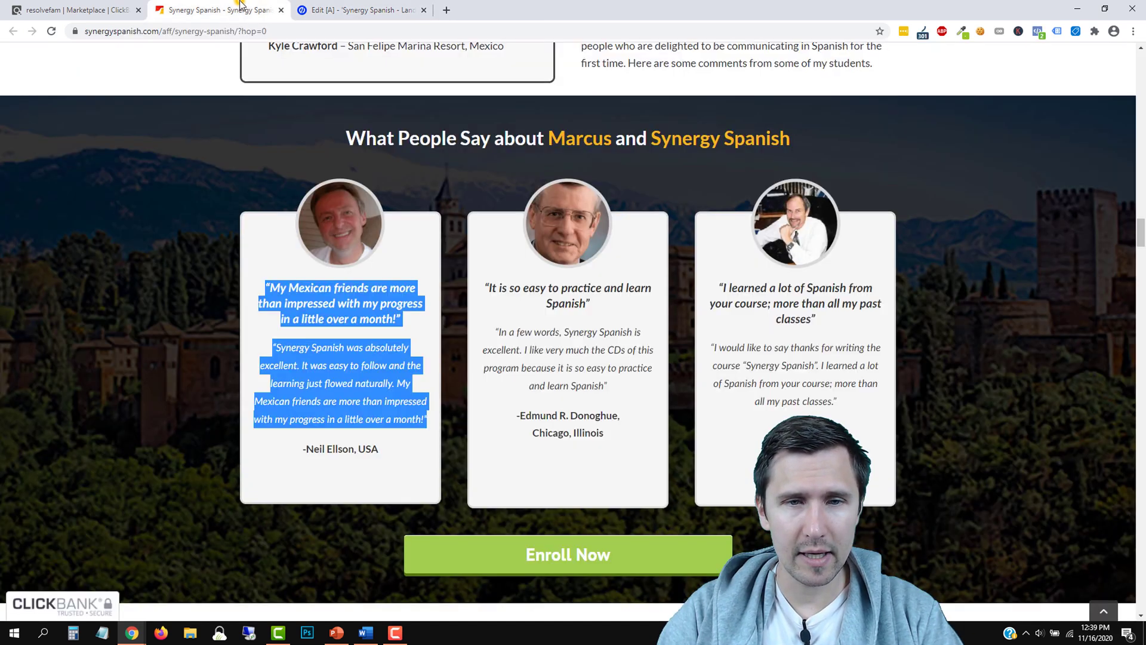
pyautogui.click(394, 3)
pyautogui.doubleClick(493, 485)
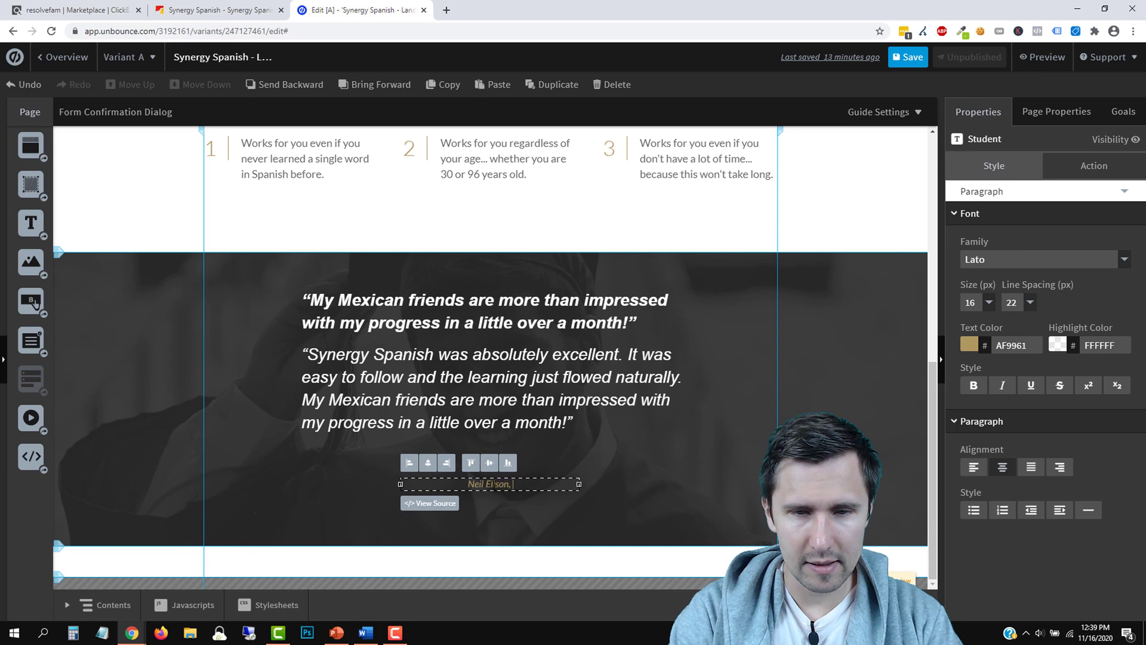
pyautogui.click(232, 5)
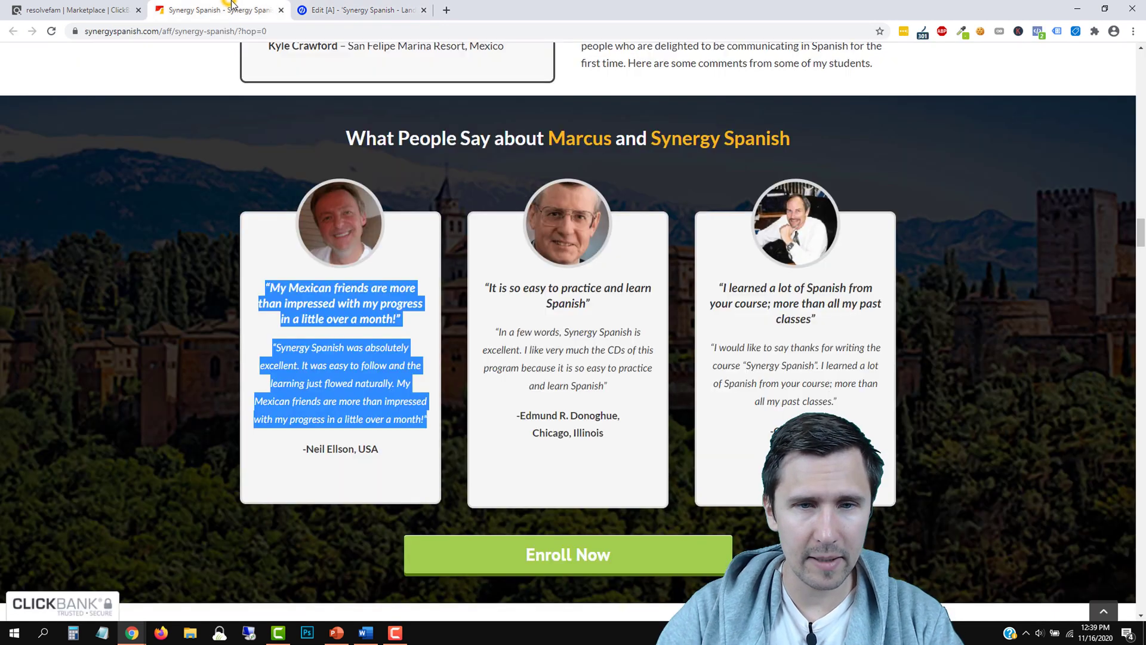
pyautogui.click(362, 5)
pyautogui.click(689, 442)
pyautogui.scroll(3, 669, 443)
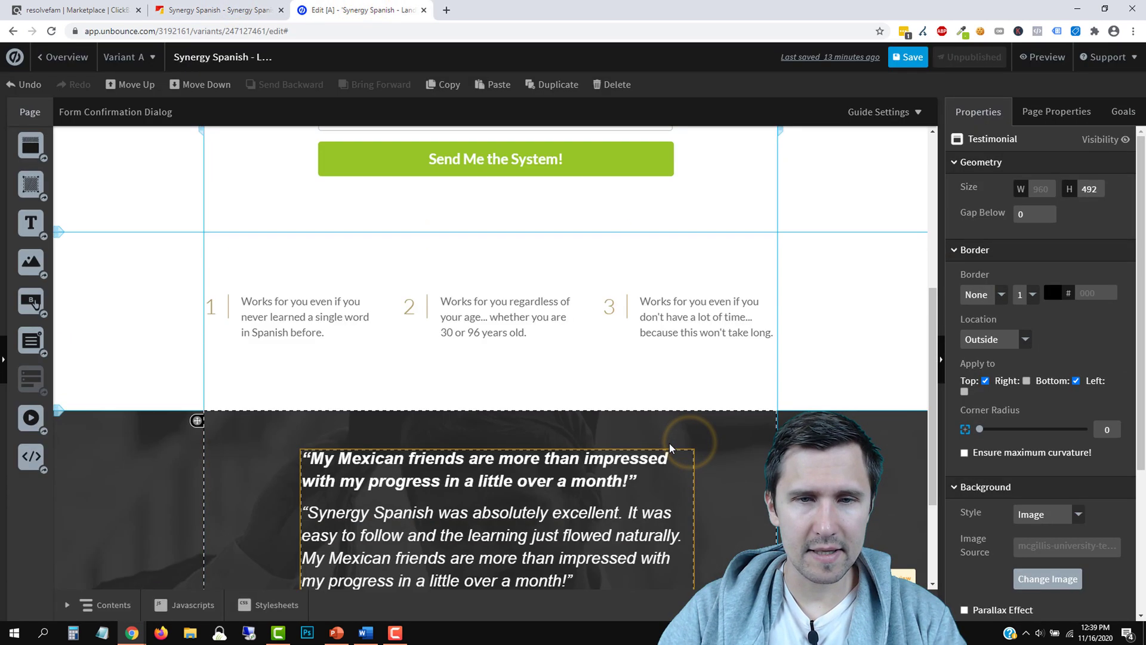
pyautogui.scroll(-3, 668, 443)
# Select all the quote text and reduce it to 24 px
pyautogui.click(527, 374)
pyautogui.tripleClick(527, 374)
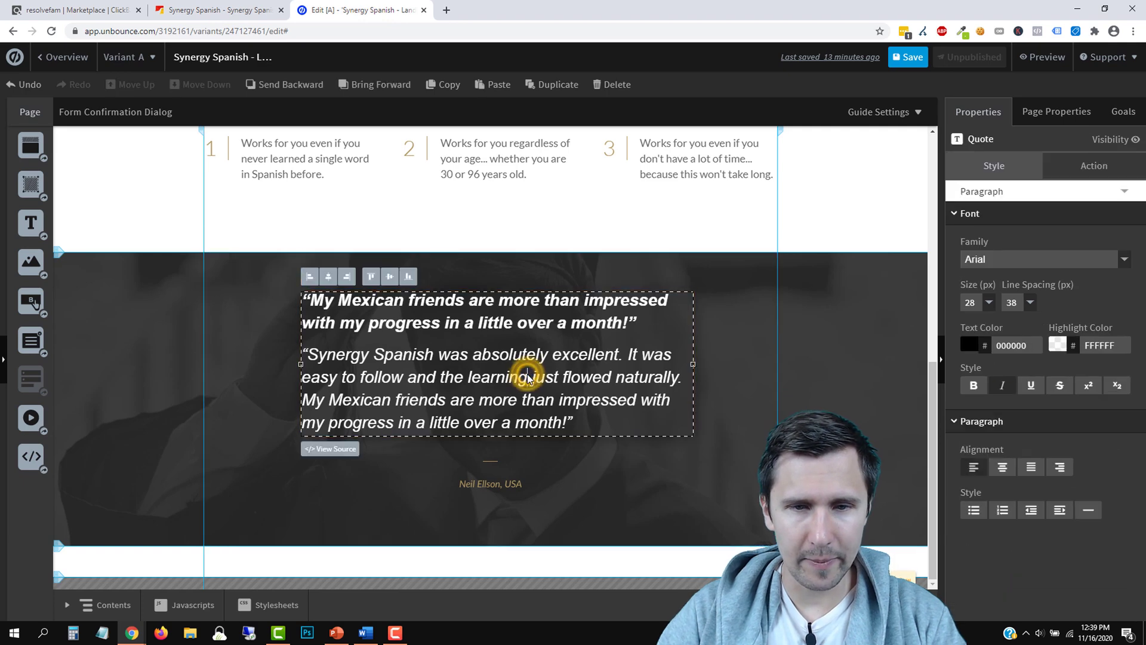
pyautogui.click(585, 425)
pyautogui.hotkey('ctrl', 'a')
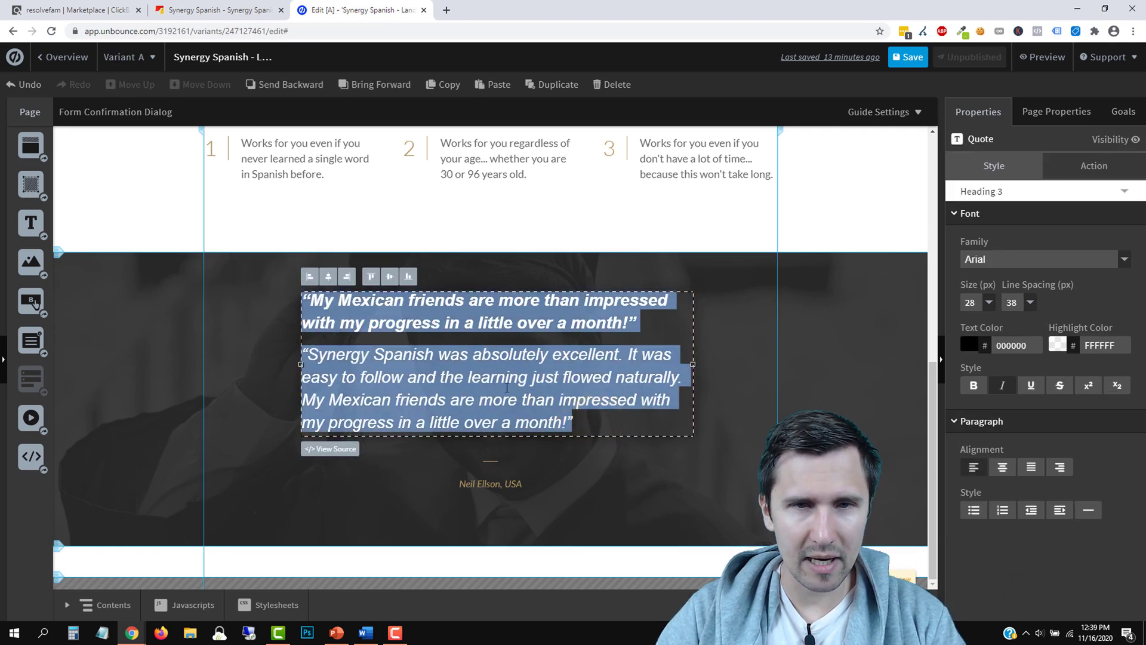
pyautogui.scroll(5, 507, 388)
pyautogui.scroll(-5, 618, 456)
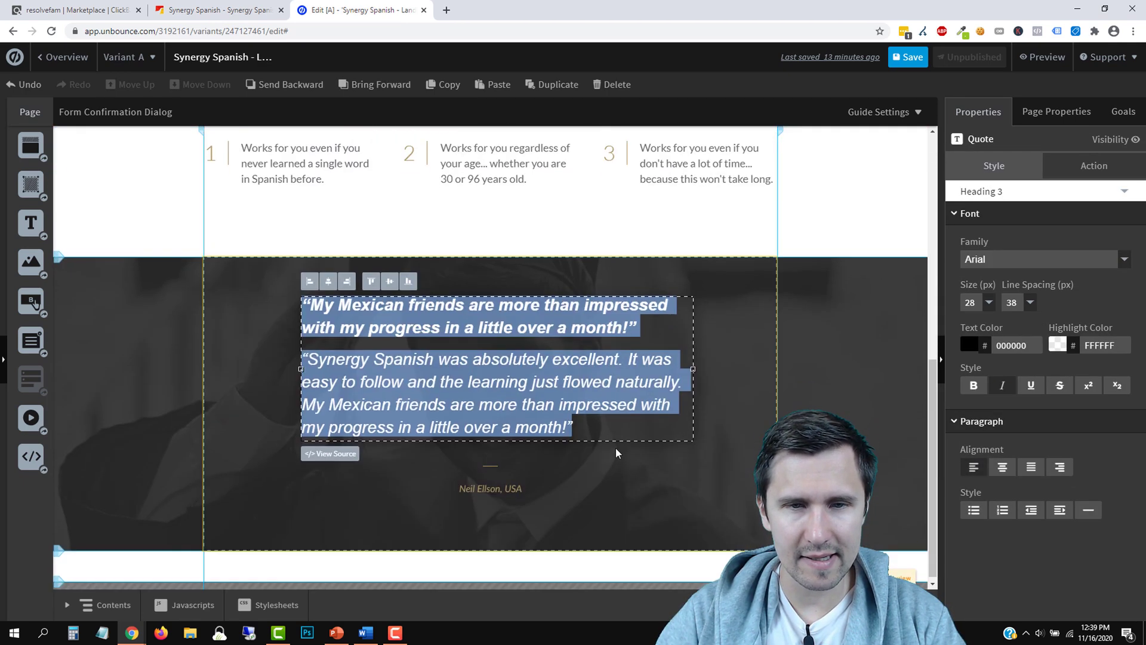
pyautogui.scroll(2, 521, 325)
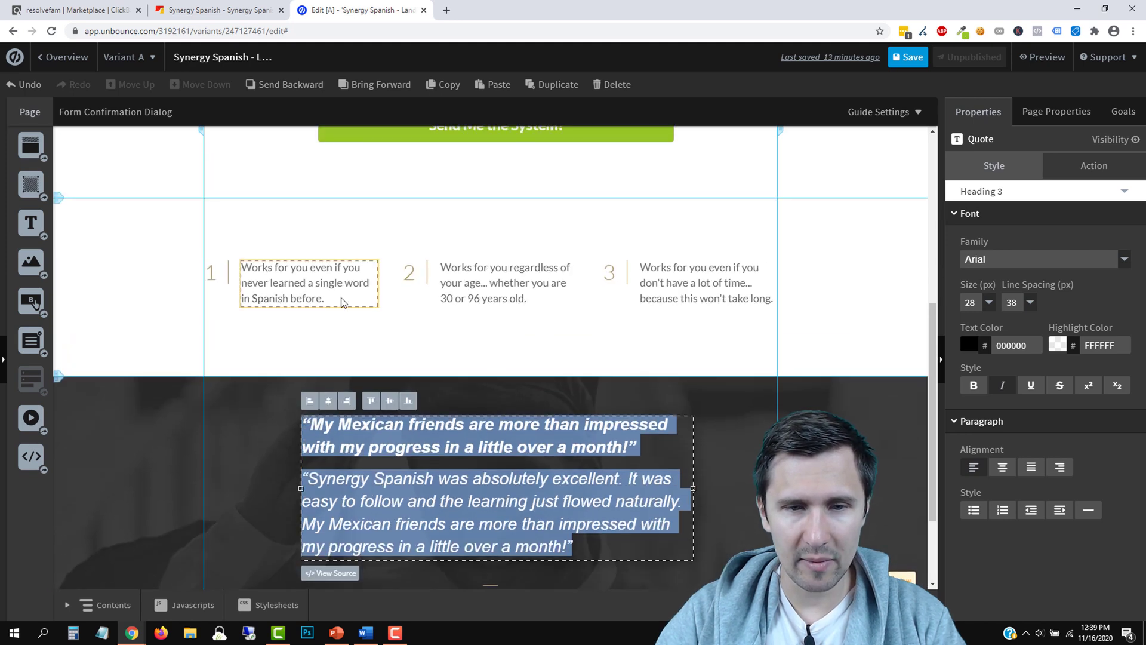
pyautogui.click(988, 302)
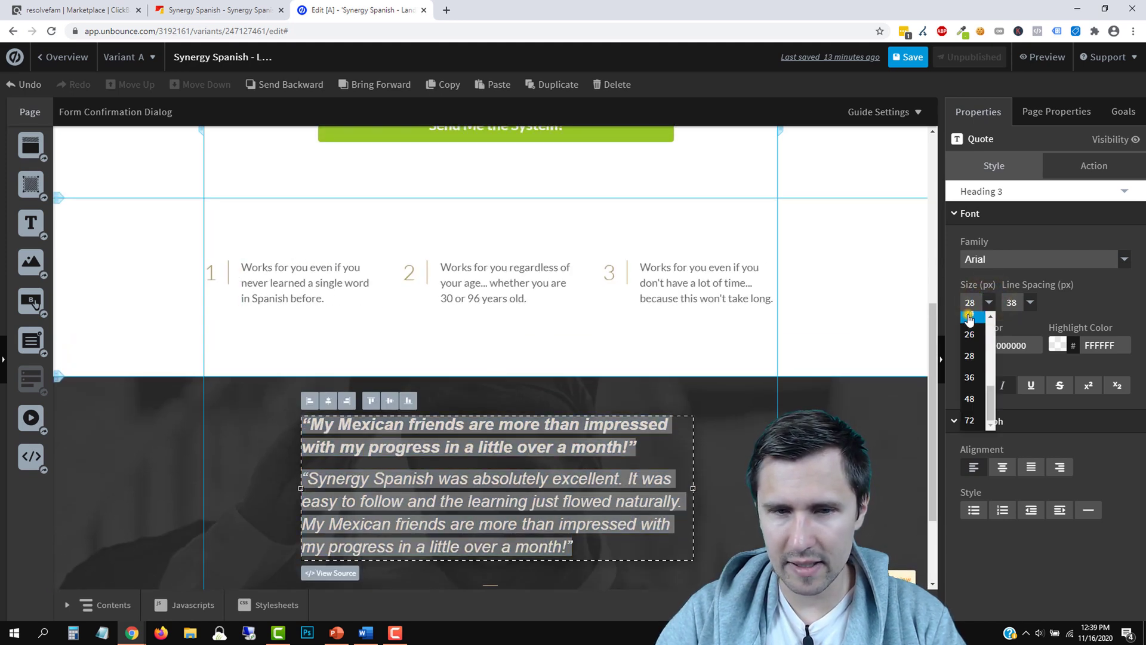
pyautogui.click(969, 316)
pyautogui.click(742, 471)
# Reduce the whole quote text block further to 20 px
pyautogui.tripleClick(442, 505)
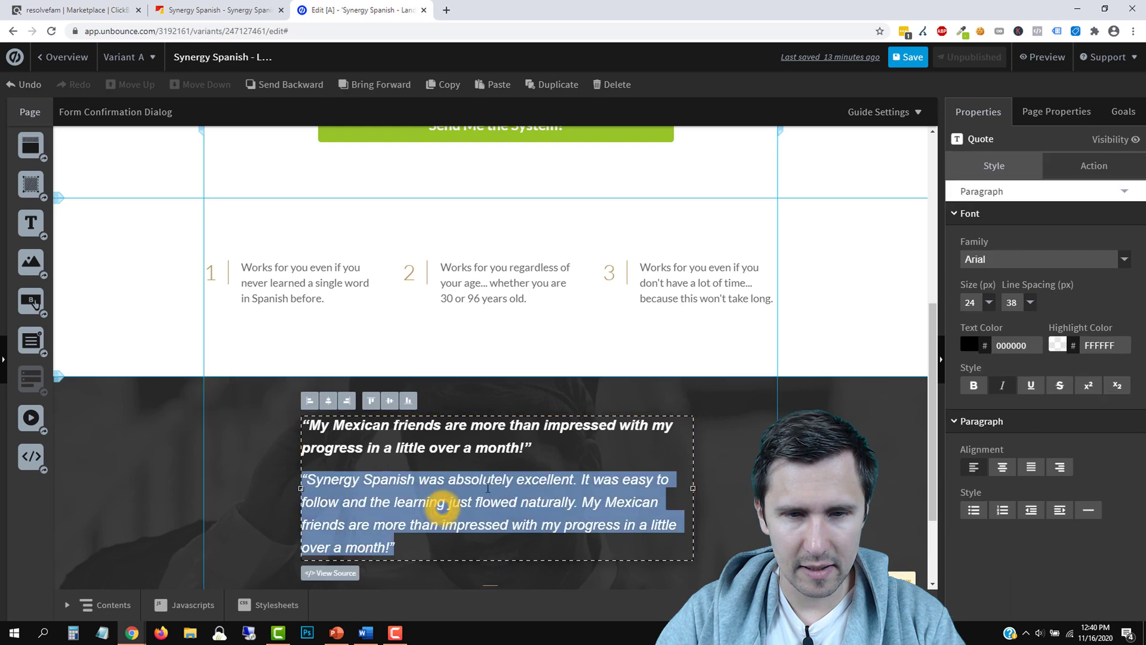
pyautogui.click(733, 465)
pyautogui.click(482, 454)
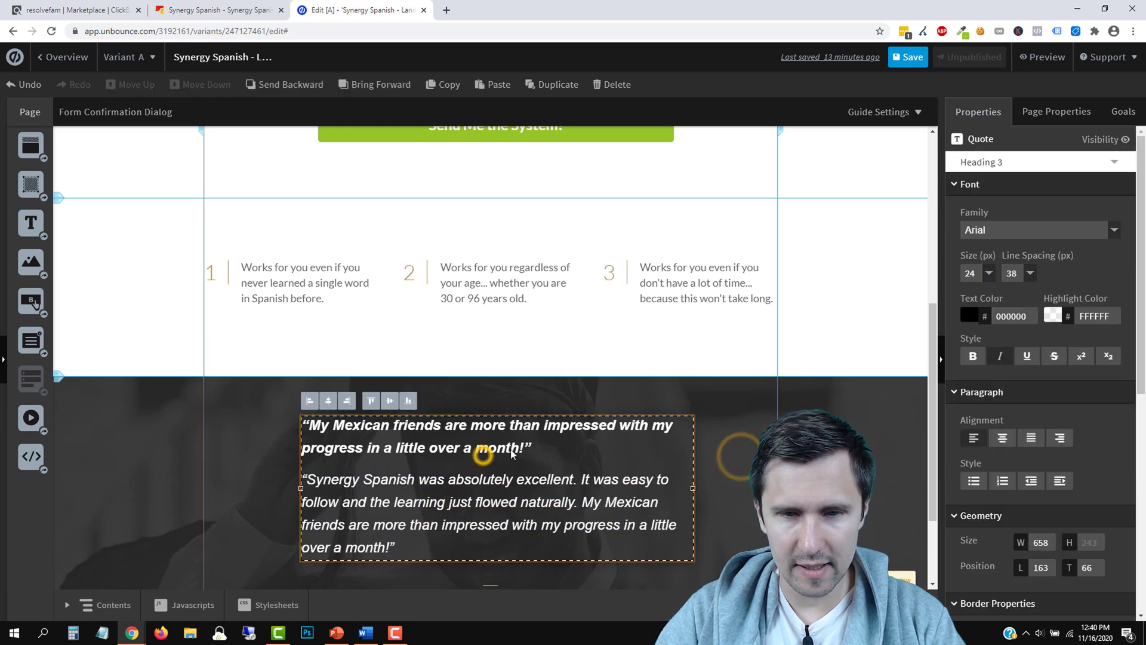
pyautogui.click(992, 272)
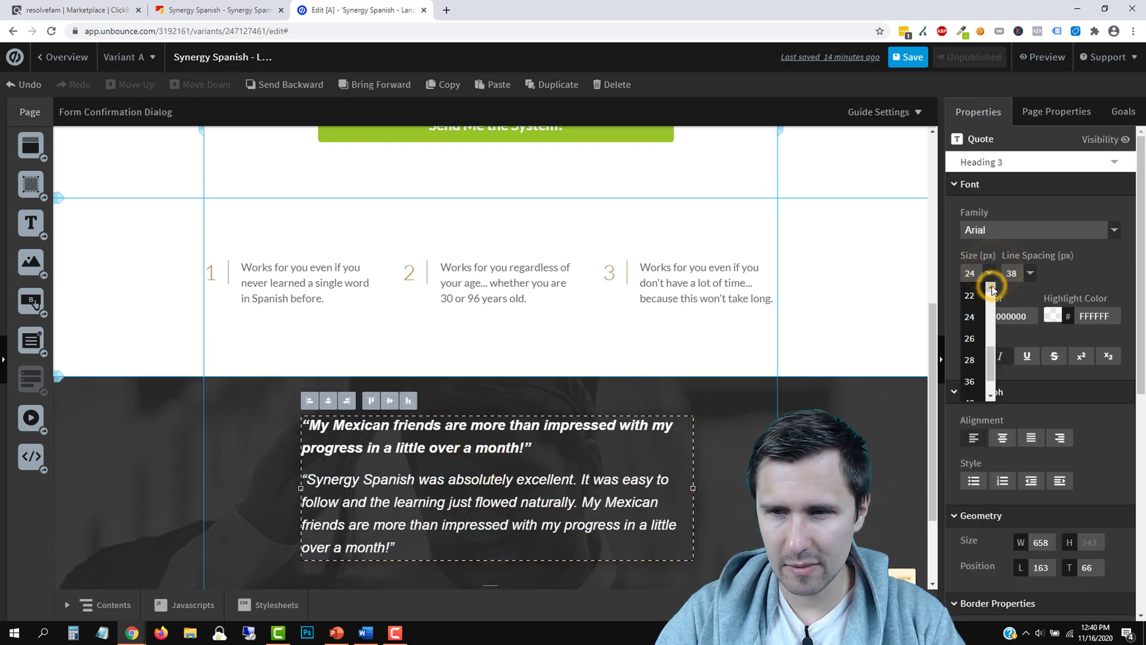
pyautogui.click(971, 299)
pyautogui.click(746, 485)
pyautogui.scroll(-2, 515, 505)
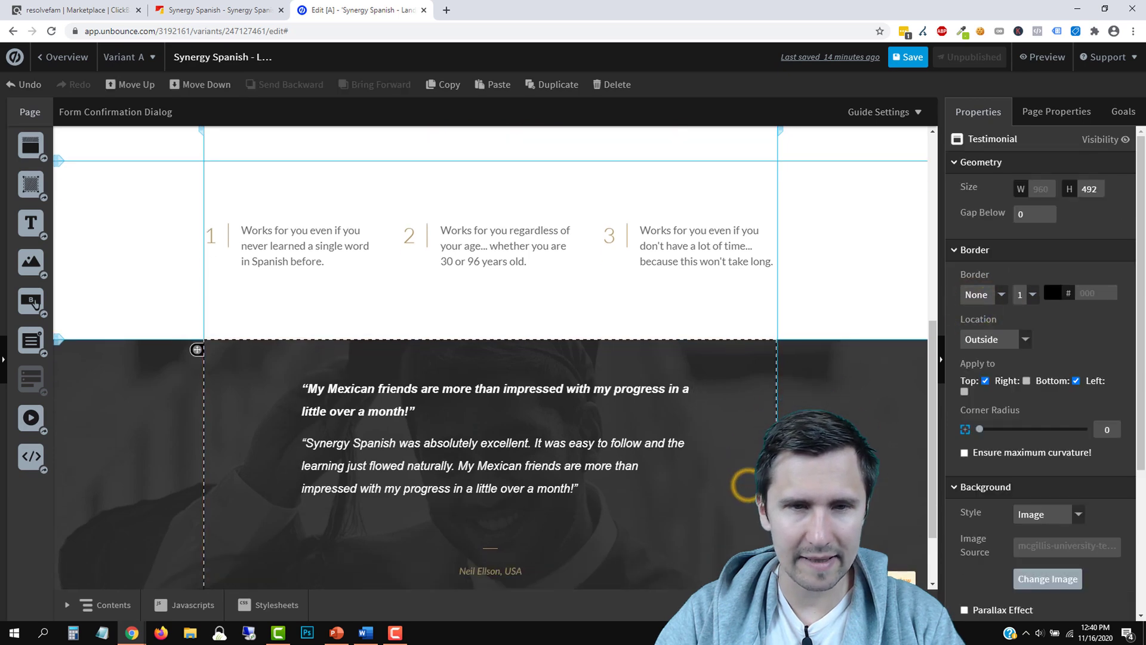
# Make the attribution text white, delete the small divider, and move the attribution up under the quote
pyautogui.click(496, 487)
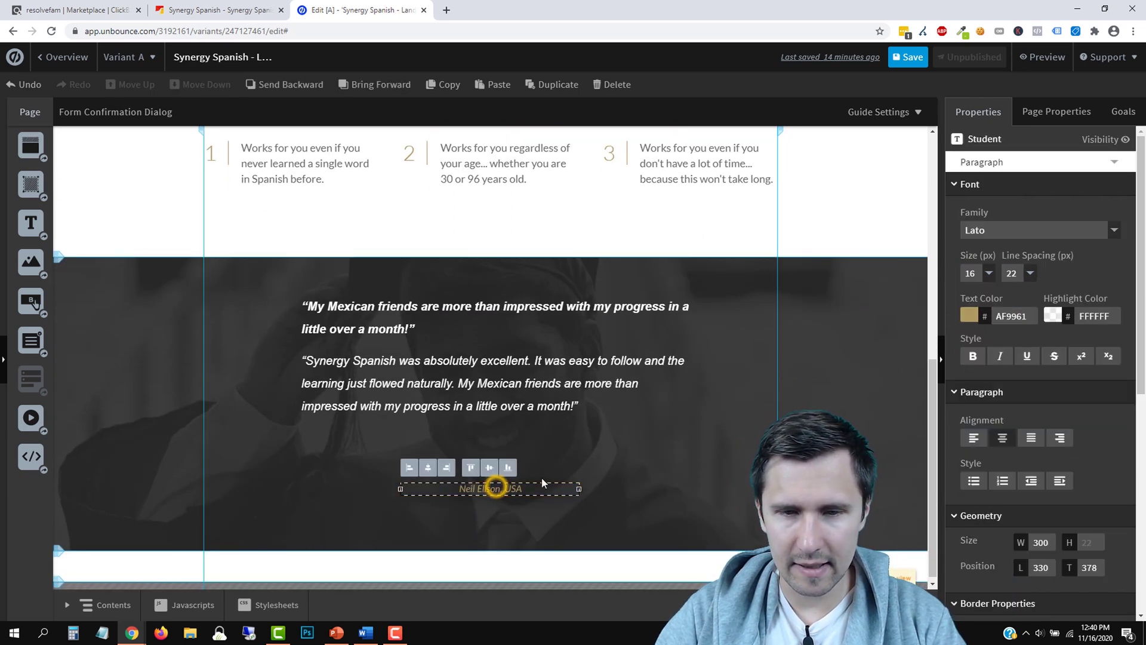
pyautogui.click(968, 317)
pyautogui.click(1129, 441)
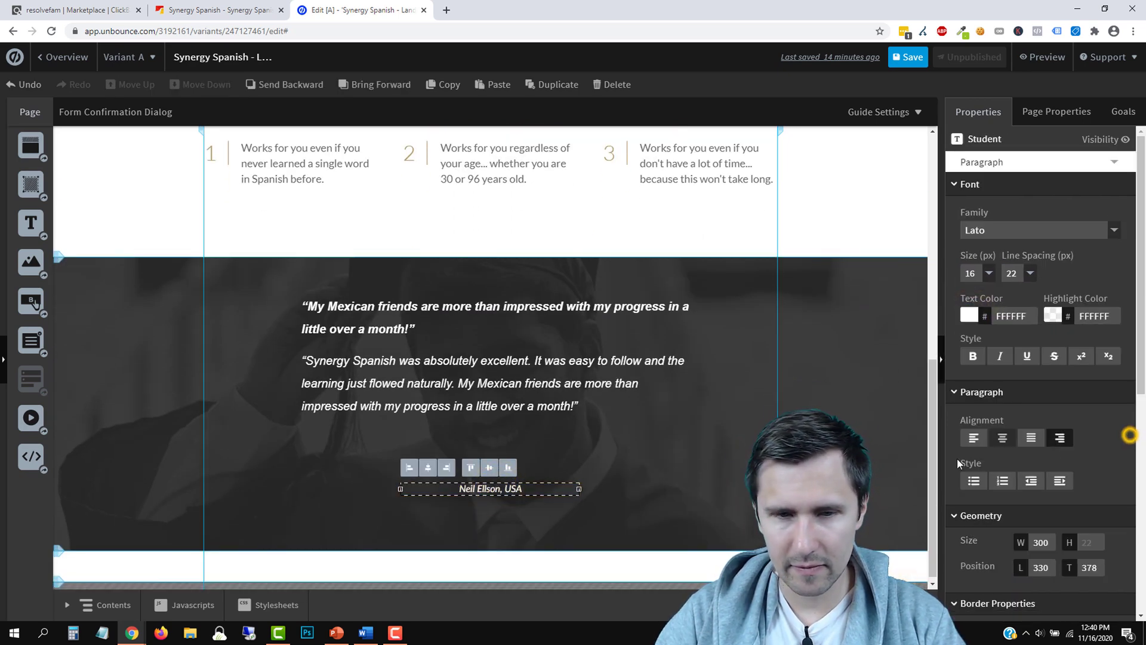
pyautogui.click(697, 477)
pyautogui.click(490, 471)
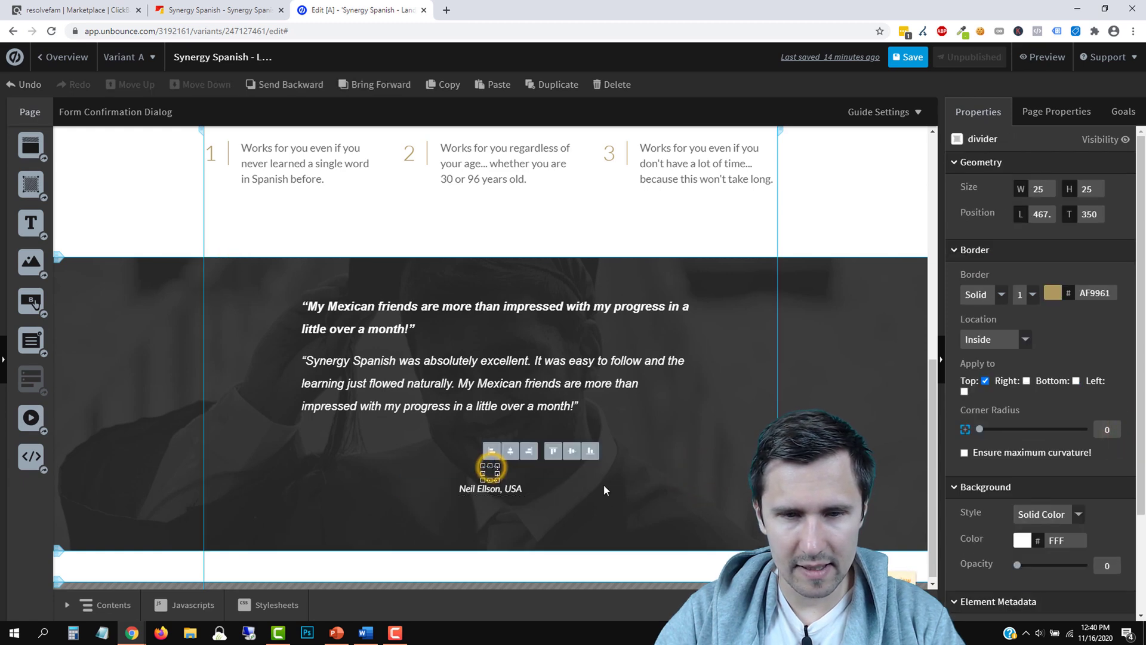
pyautogui.press('Delete')
pyautogui.moveTo(502, 492); pyautogui.dragTo(497, 457)
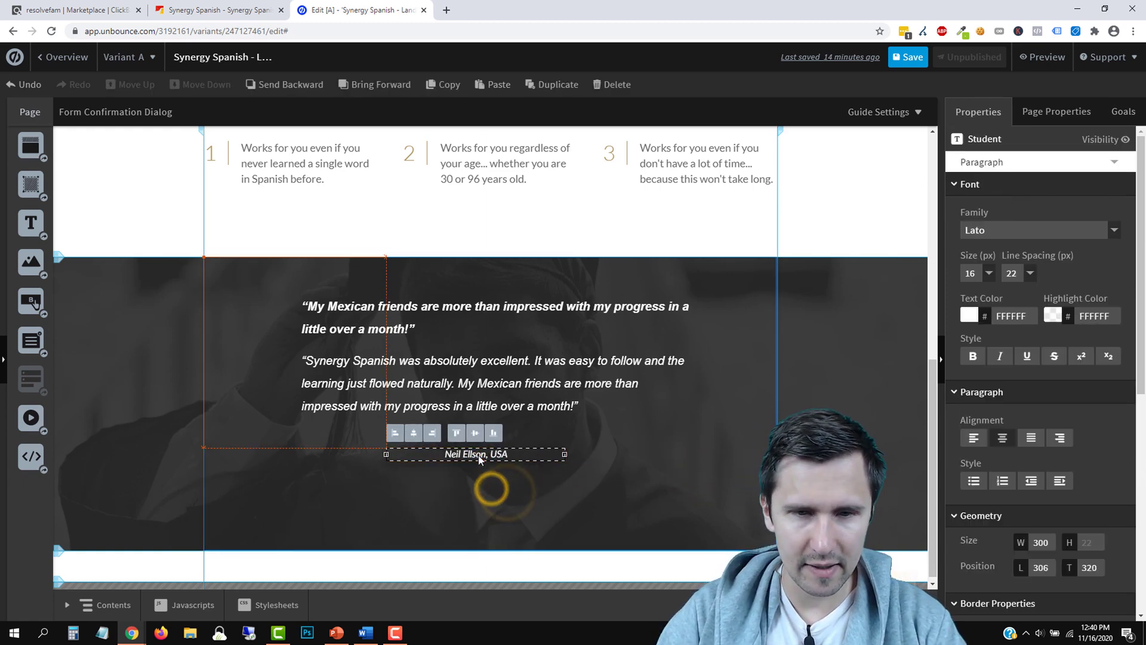
# Toggle bold on the first quote paragraph and remove its italics
pyautogui.click(551, 391)
pyautogui.click(395, 333)
pyautogui.tripleClick(386, 314)
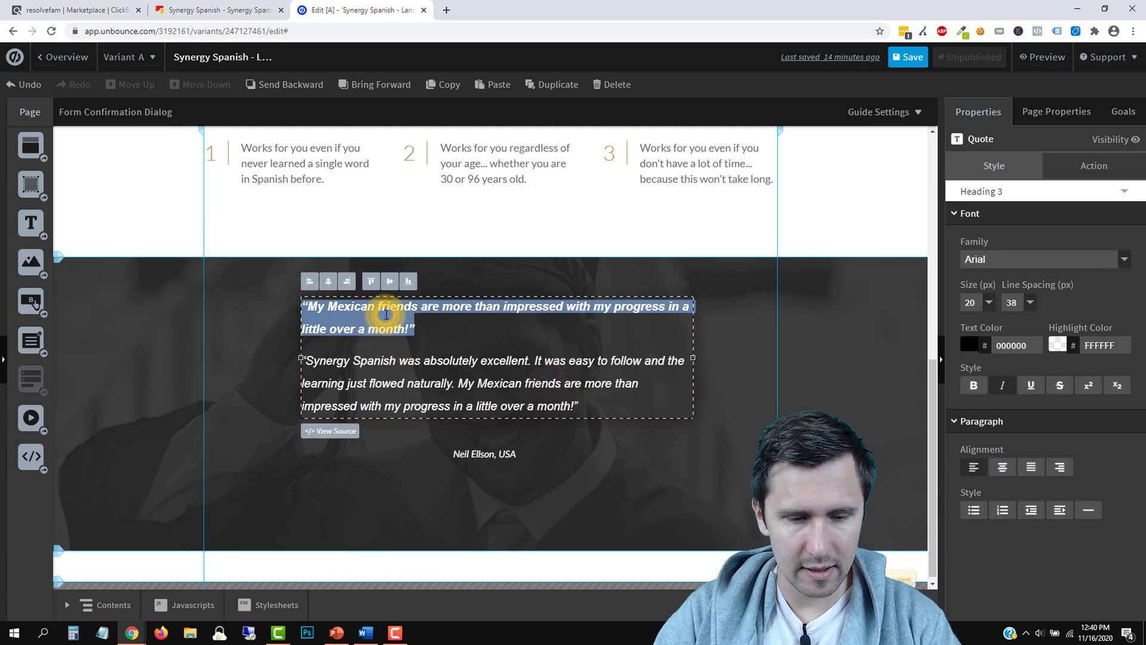
pyautogui.hotkey('ctrl', 'b')
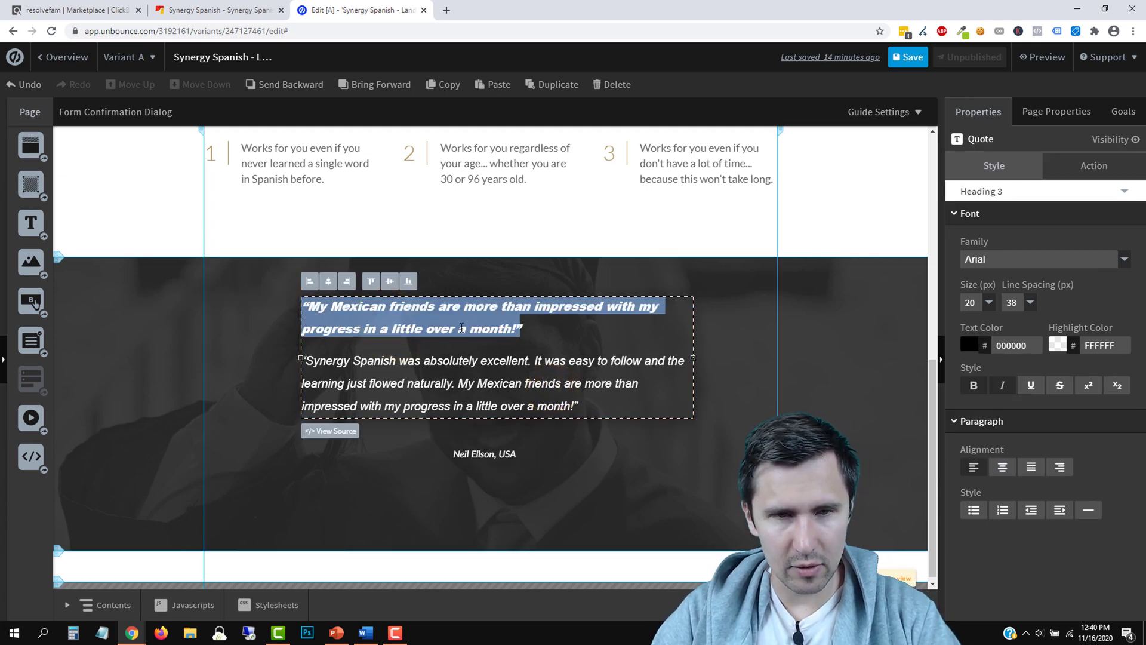
pyautogui.hotkey('ctrl', 'b')
pyautogui.click(1002, 386)
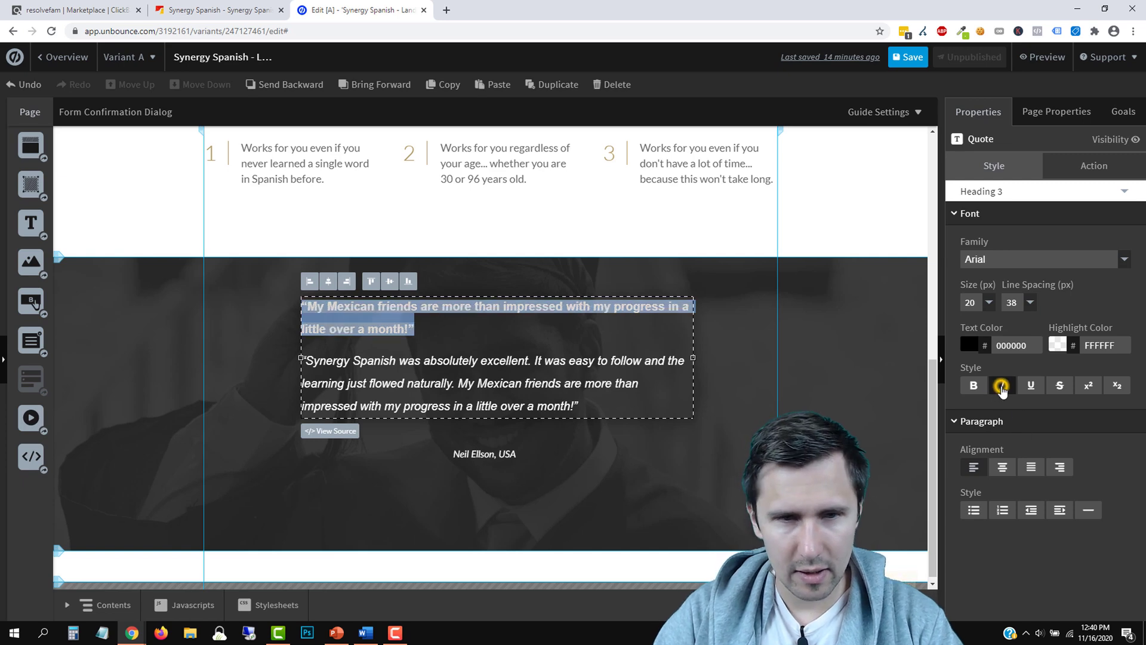
pyautogui.doubleClick(418, 382)
pyautogui.tripleClick(407, 374)
pyautogui.click(371, 329)
# Re-toggle bold on the first quote paragraph and remove italics from the second
pyautogui.click(703, 459)
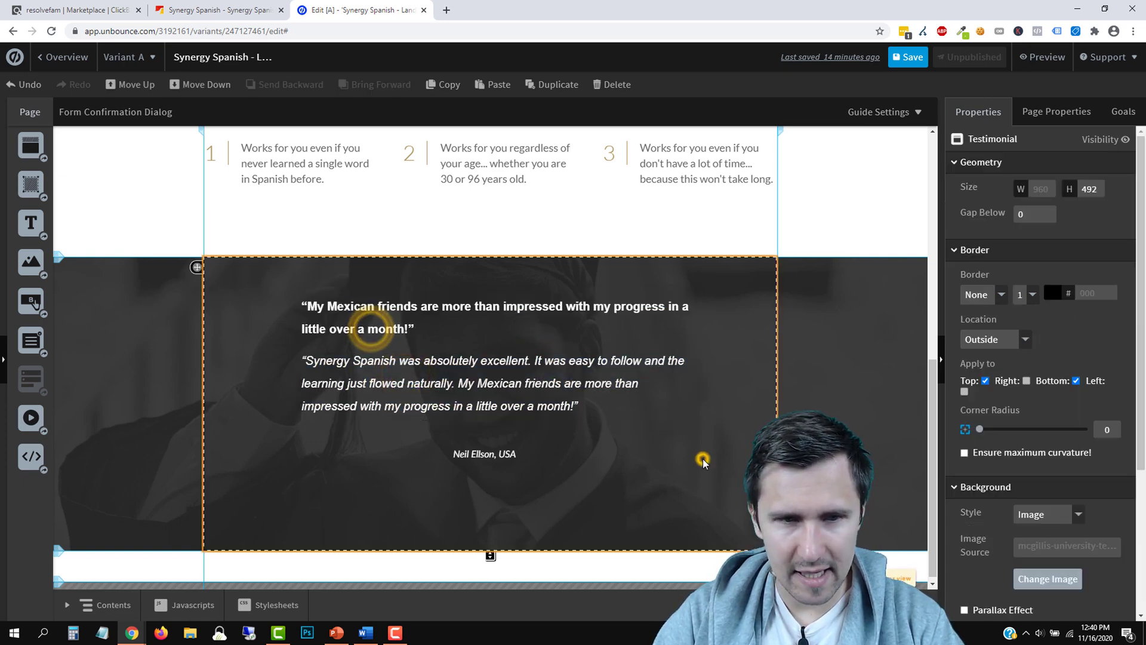
pyautogui.click(428, 364)
pyautogui.click(428, 364)
pyautogui.tripleClick(358, 307)
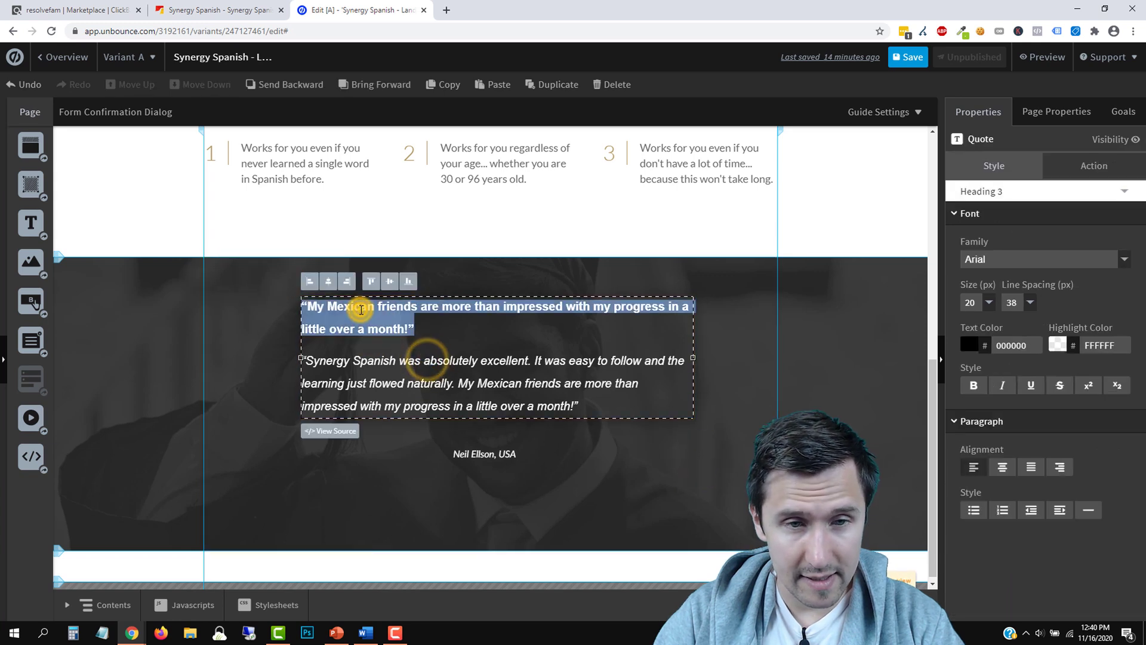
pyautogui.click(974, 385)
pyautogui.click(977, 387)
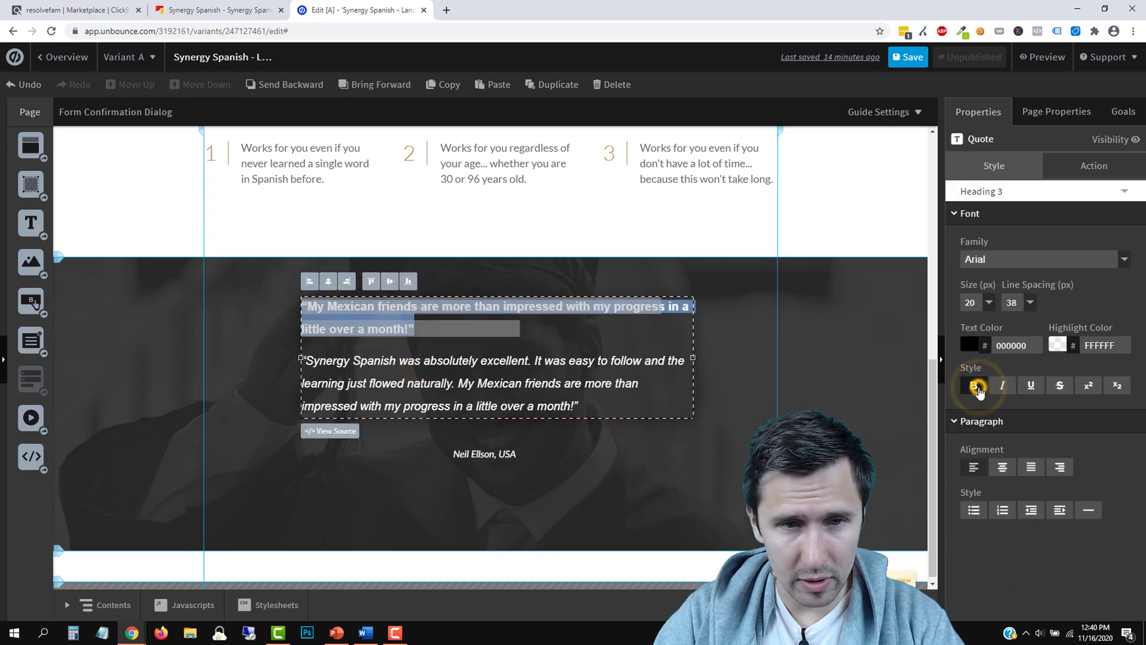
pyautogui.tripleClick(486, 382)
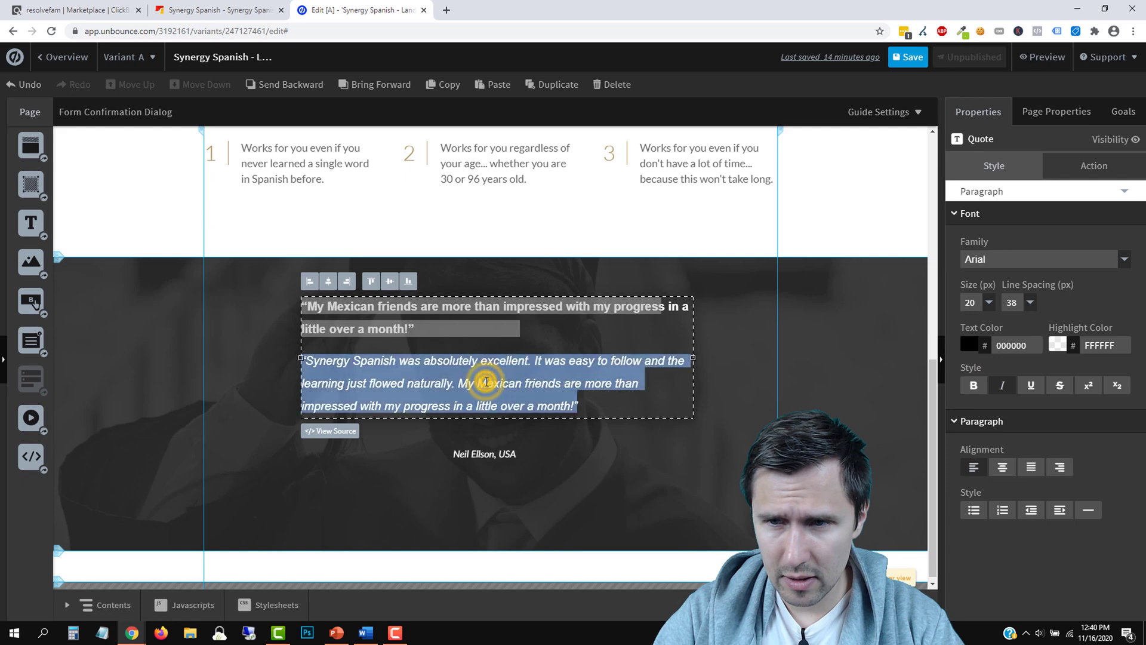
pyautogui.click(995, 387)
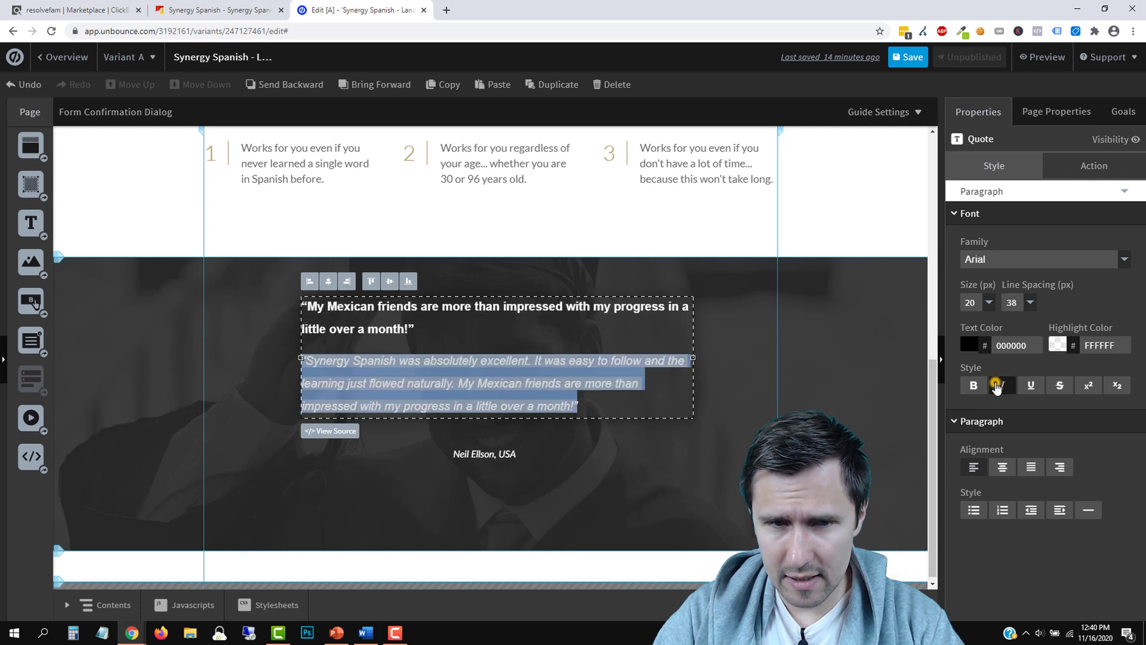
pyautogui.click(701, 388)
# Delete the opening and closing quotation marks, keeping the second paragraph on its own line
pyautogui.click(378, 329)
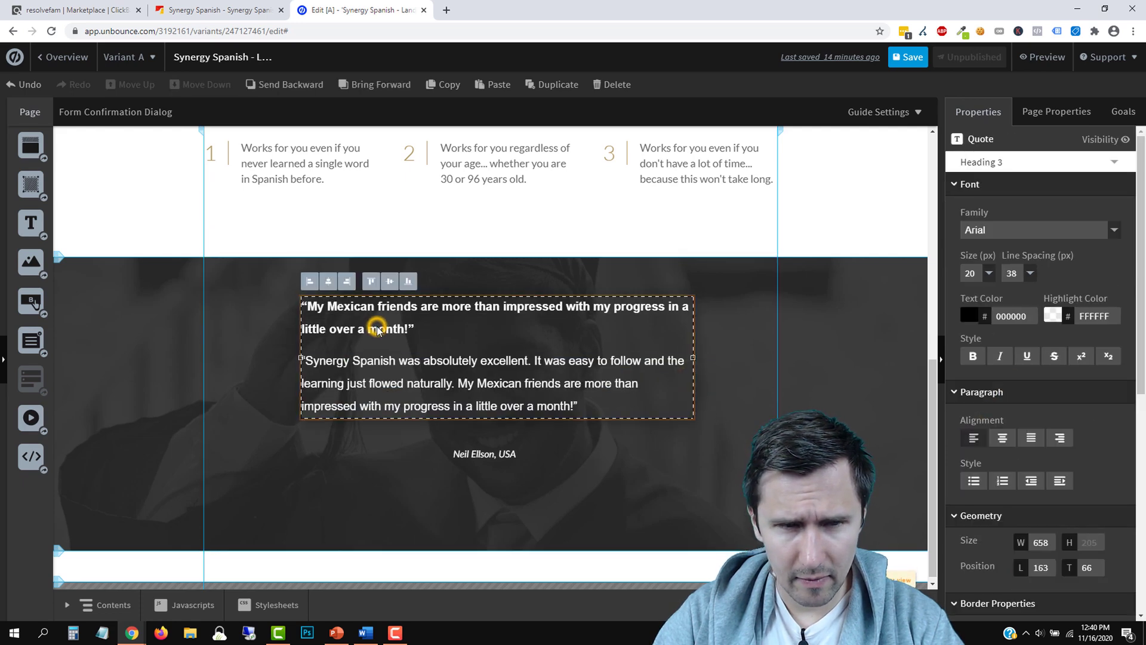
pyautogui.click(302, 361)
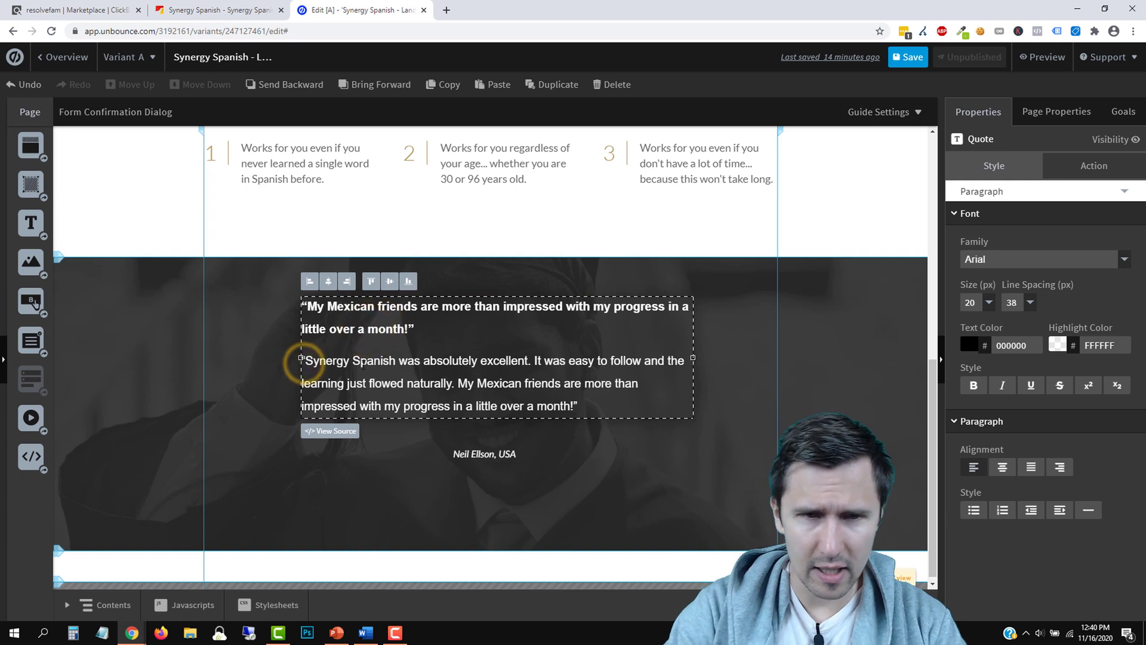
pyautogui.press('BackSpace')
pyautogui.press('BackSpace')
pyautogui.press('BackSpace')
pyautogui.press('Return')
pyautogui.press('Return')
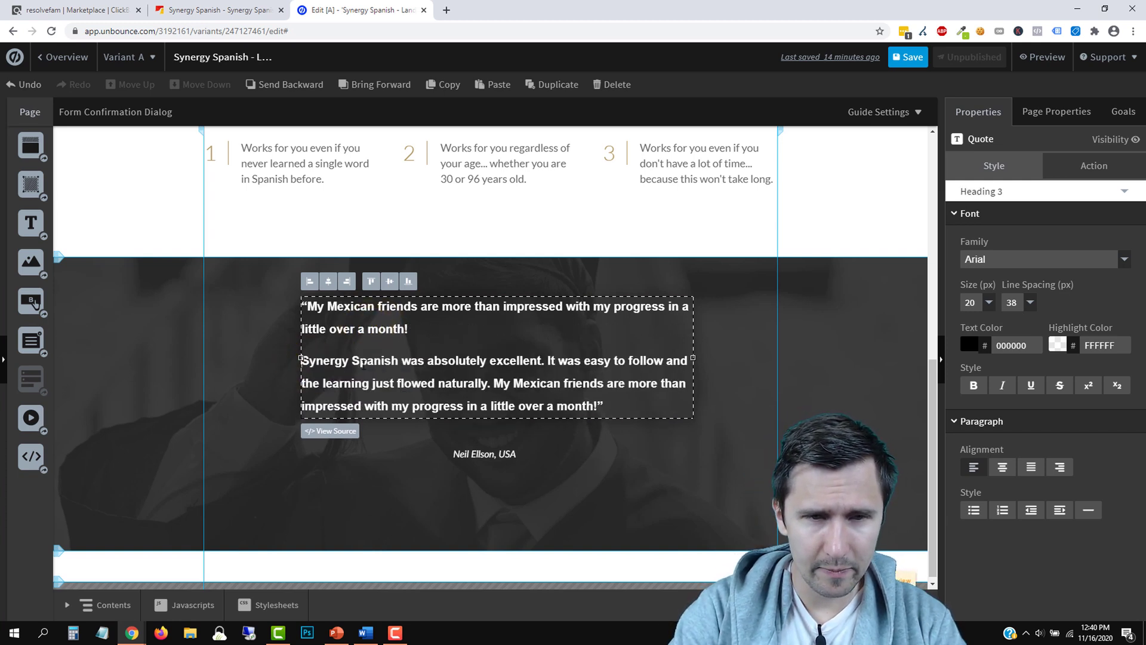
pyautogui.press('BackSpace')
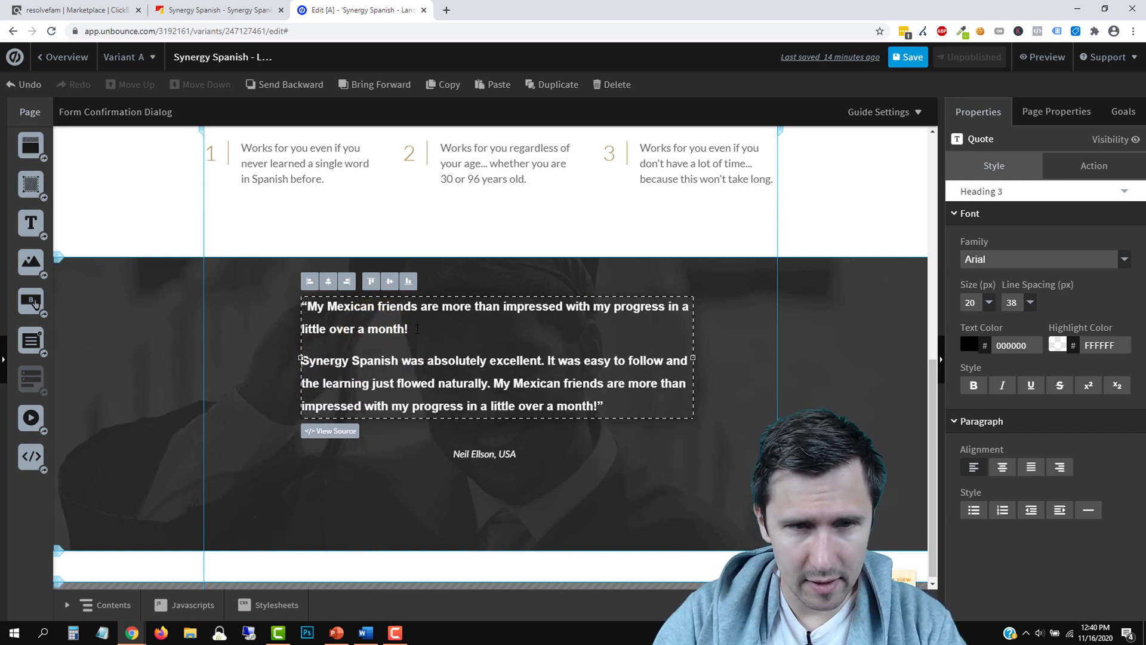
# Set all the quote text to unbolded Lato Regular in italic
pyautogui.moveTo(604, 406); pyautogui.dragTo(303, 311)
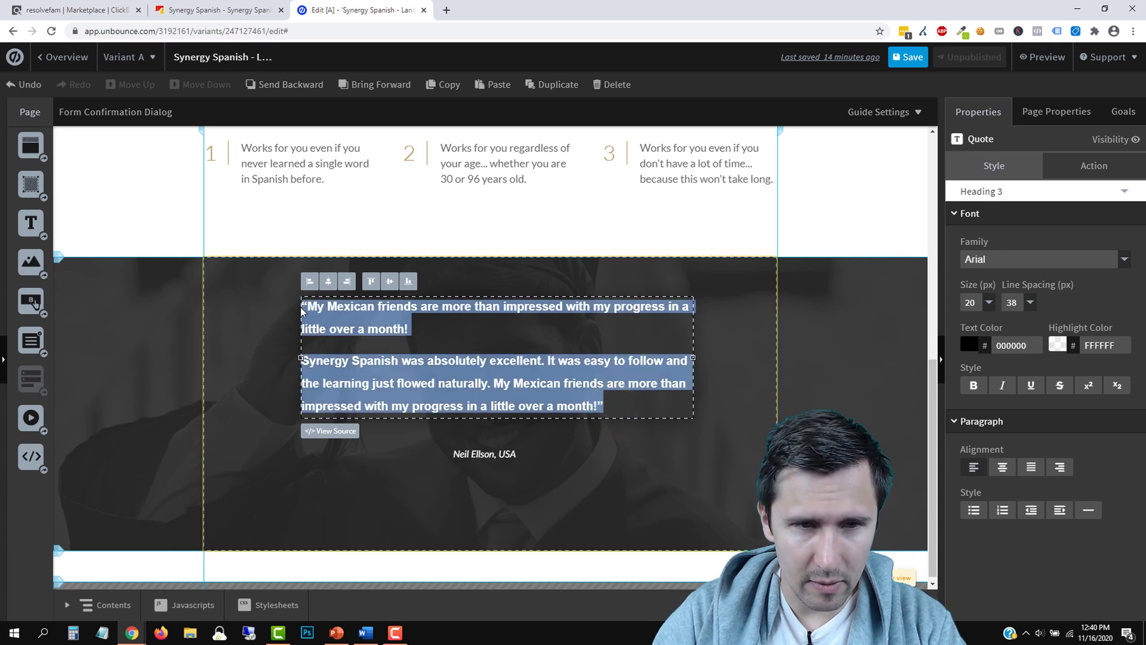
pyautogui.click(974, 384)
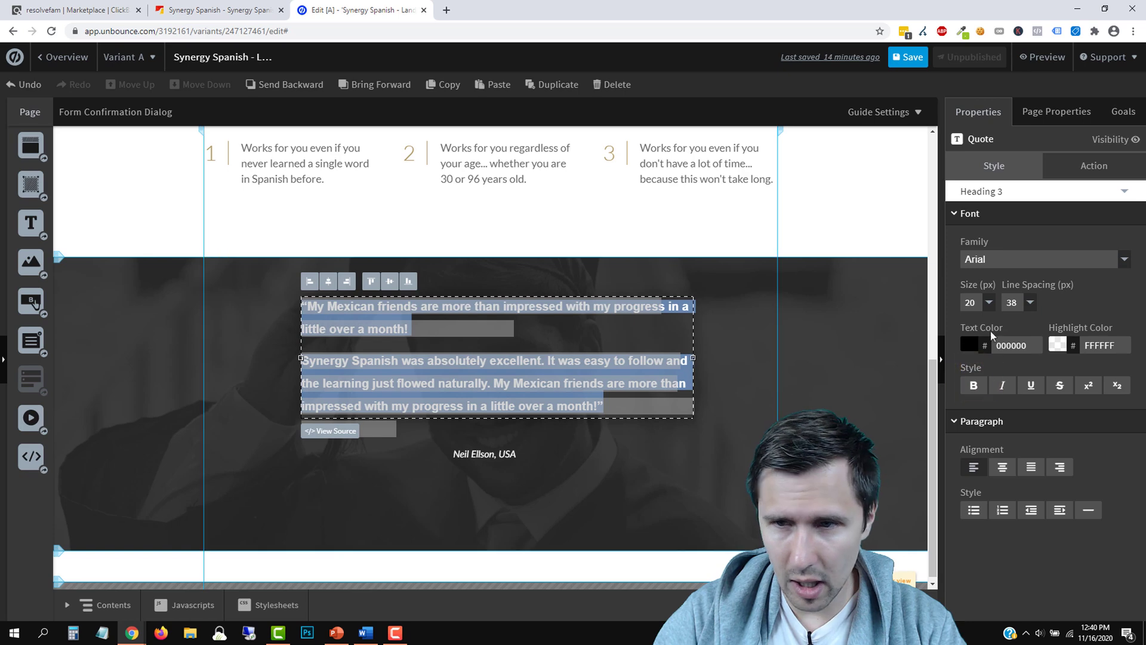
pyautogui.click(1021, 261)
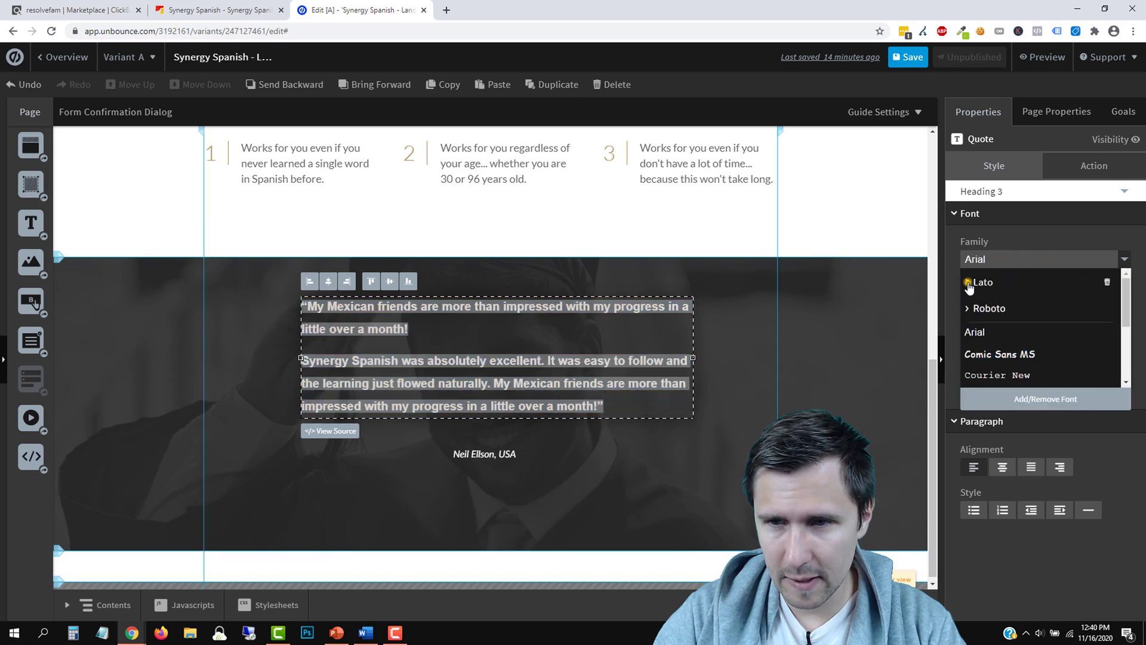
pyautogui.click(968, 286)
pyautogui.scroll(-2, 1019, 325)
pyautogui.click(1022, 332)
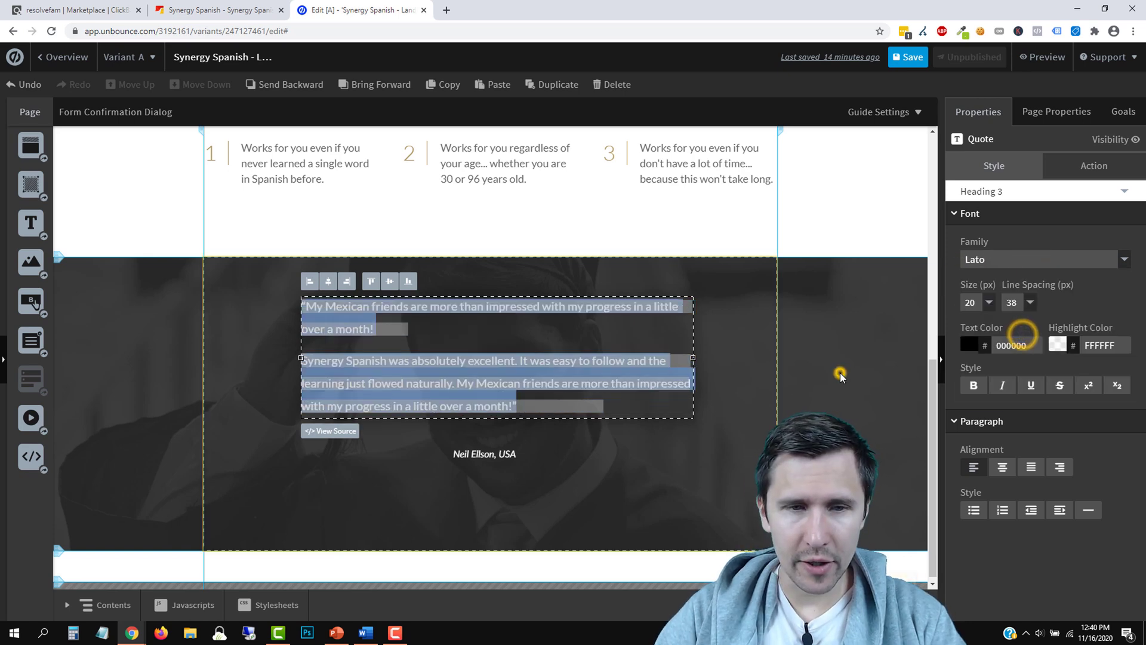
pyautogui.click(839, 373)
pyautogui.click(530, 379)
pyautogui.click(1002, 359)
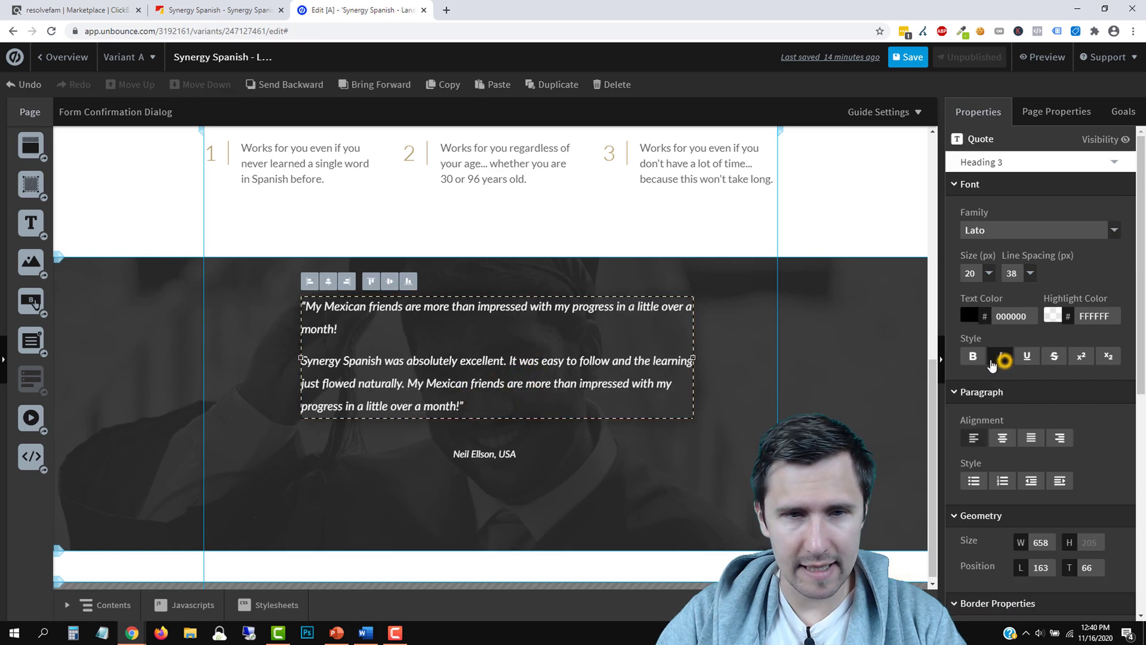
pyautogui.click(818, 388)
pyautogui.scroll(2, 725, 448)
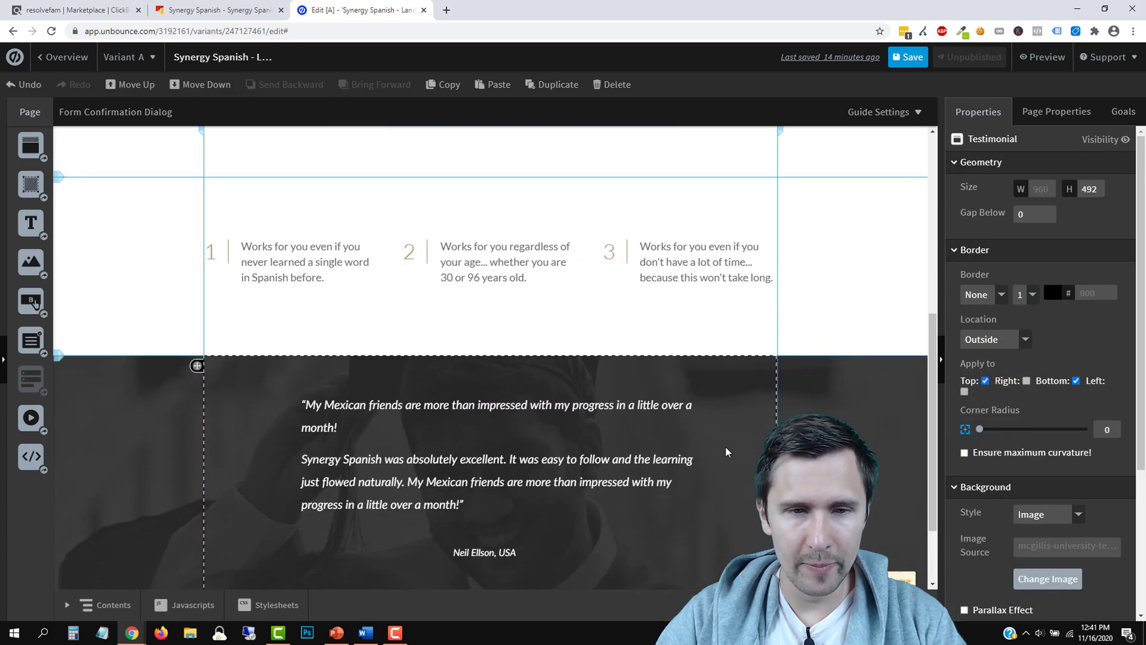
pyautogui.scroll(-2, 726, 447)
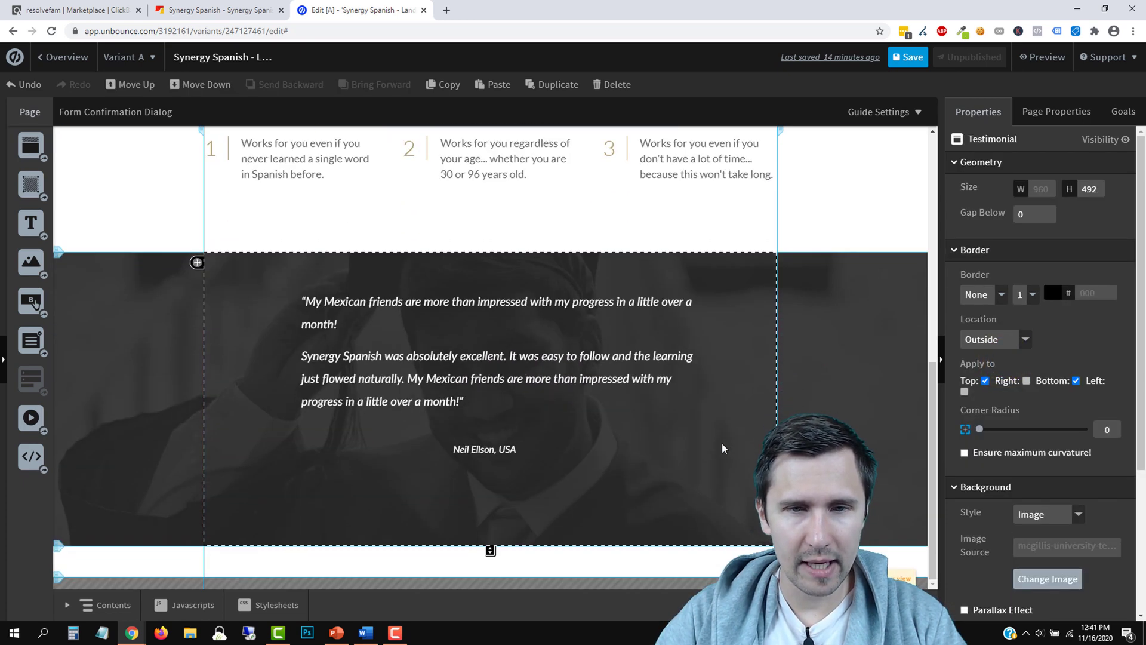
pyautogui.click(339, 322)
pyautogui.tripleClick(336, 320)
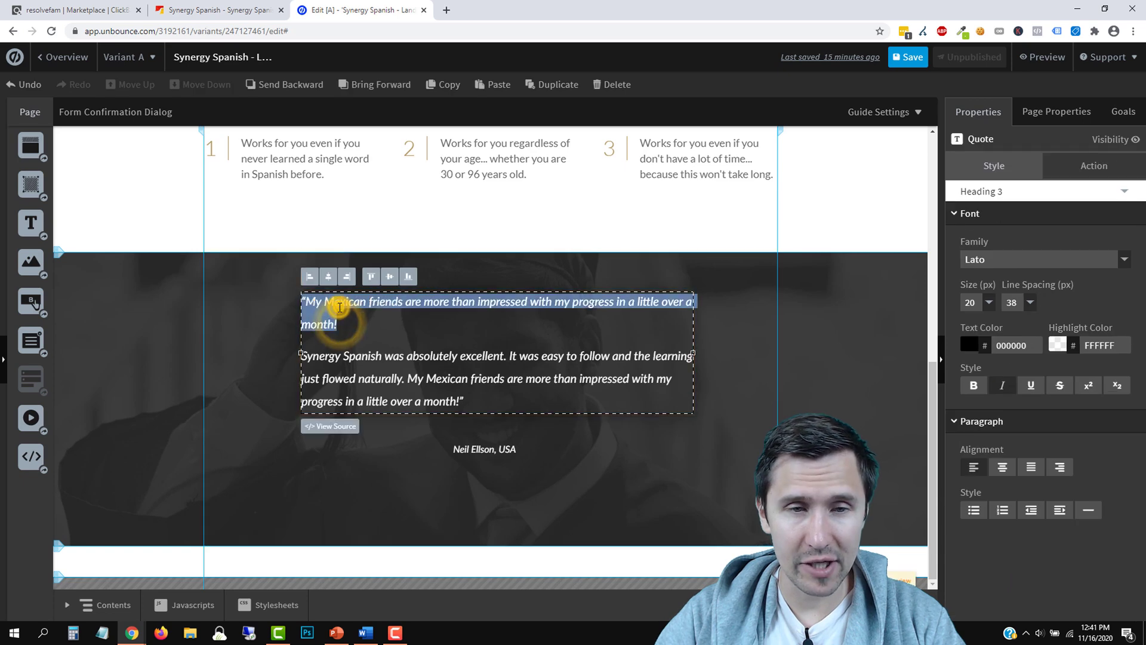
pyautogui.click(976, 388)
pyautogui.click(746, 401)
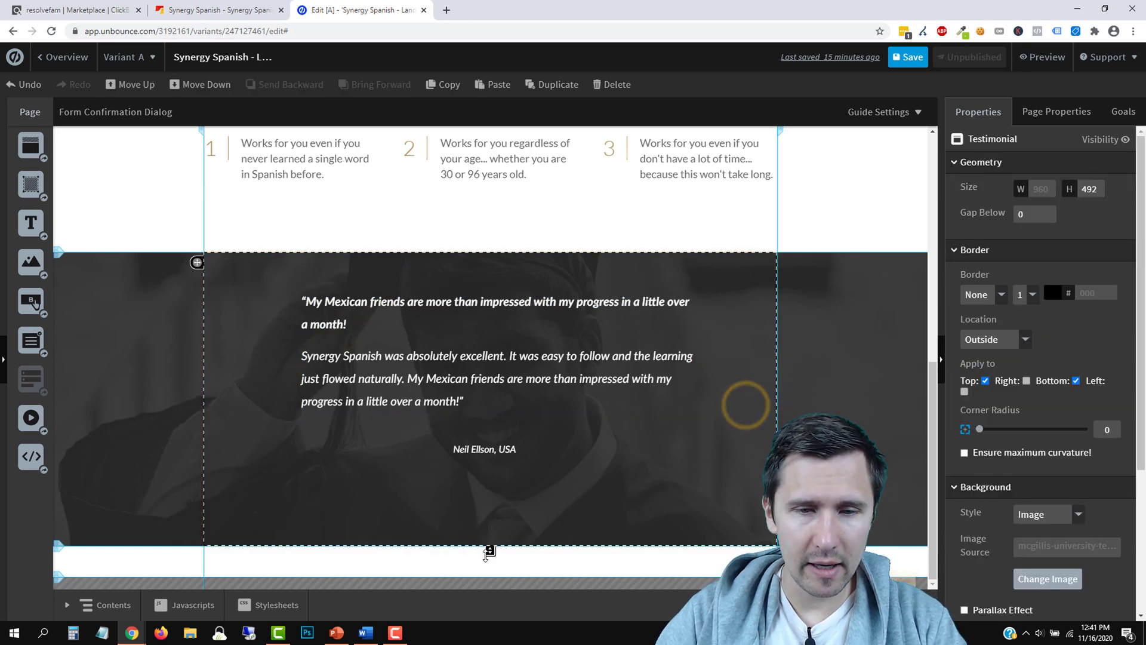
pyautogui.moveTo(493, 522); pyautogui.dragTo(488, 509)
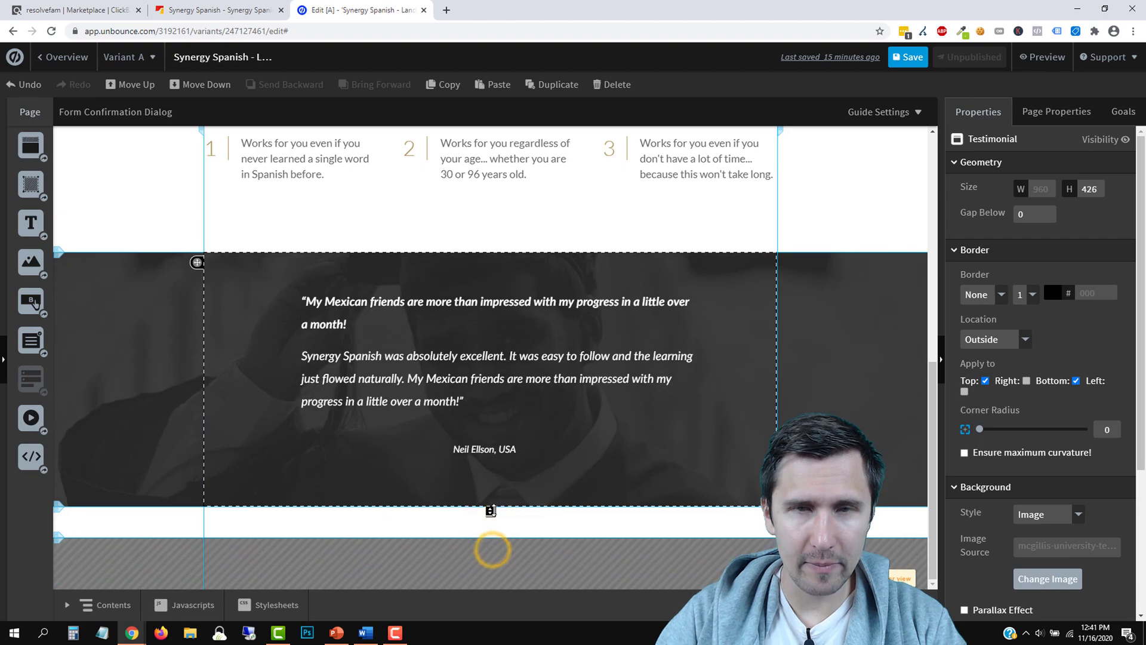
pyautogui.click(217, 10)
pyautogui.scroll(-2, 1015, 340)
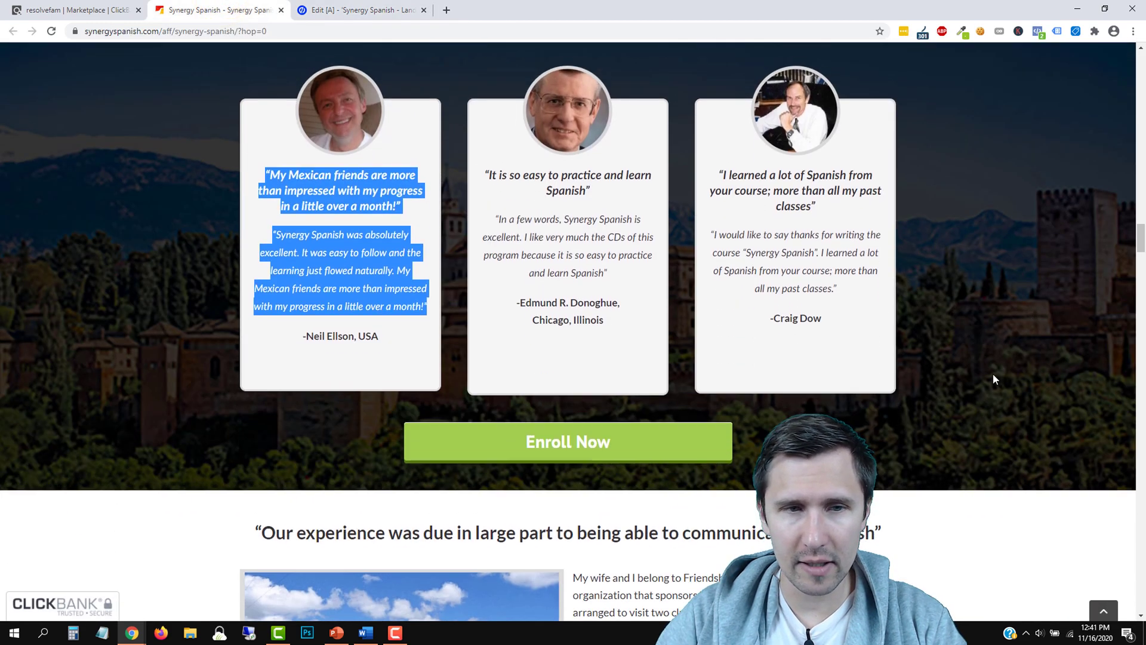
pyautogui.scroll(15, 993, 374)
pyautogui.scroll(5, 951, 424)
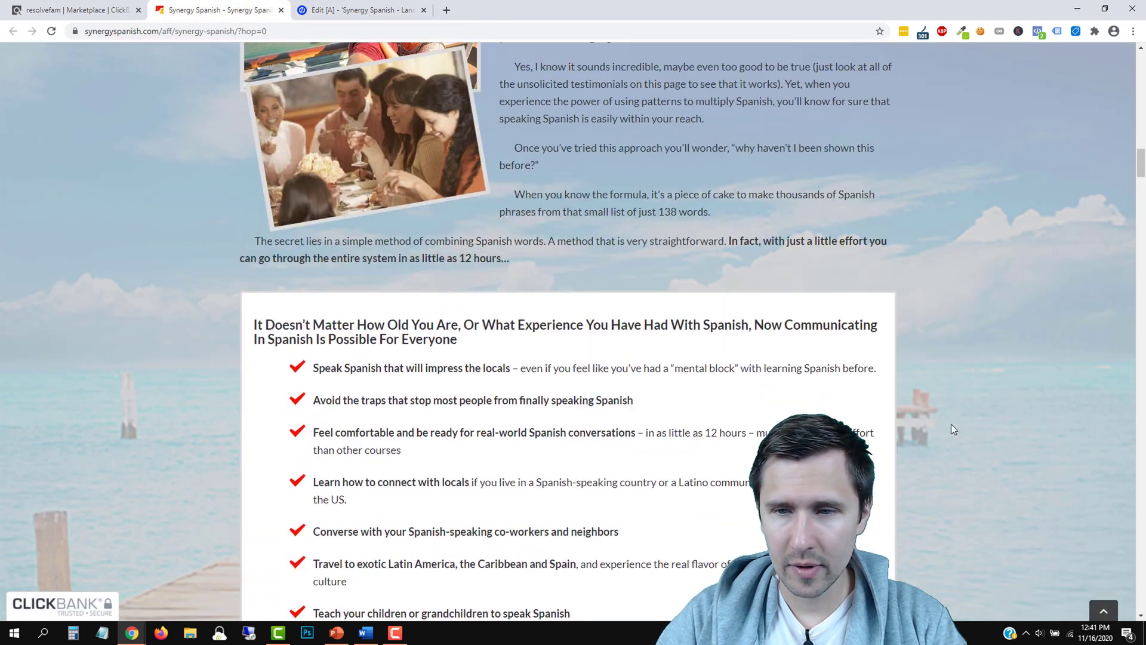
pyautogui.click(356, 9)
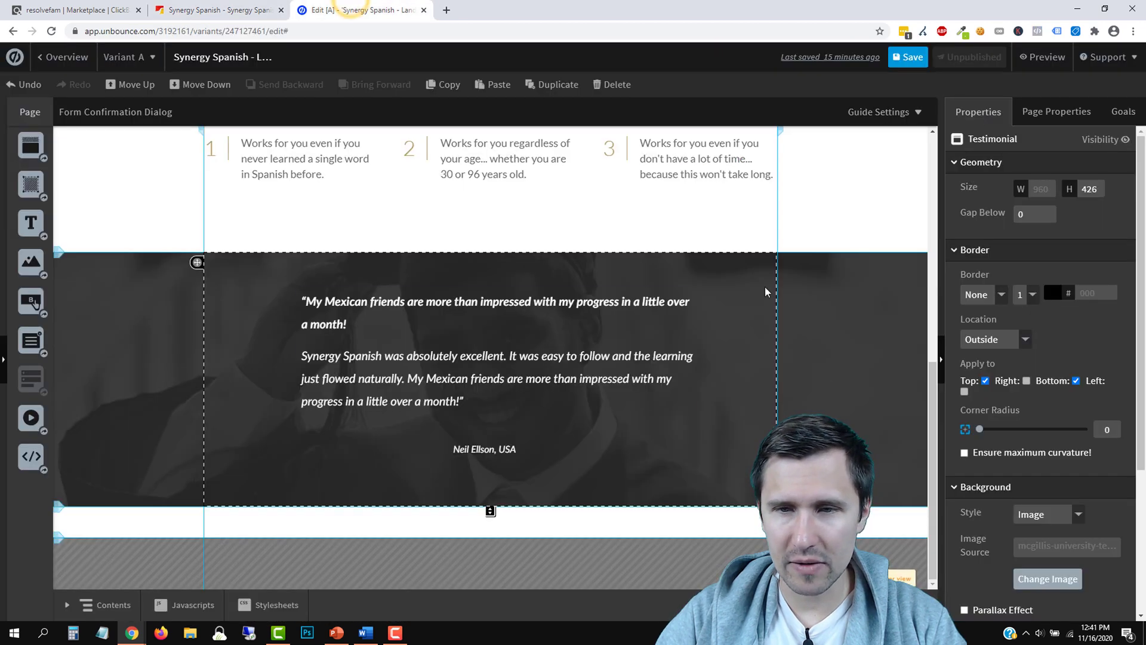
pyautogui.click(743, 280)
pyautogui.scroll(-2, 1082, 524)
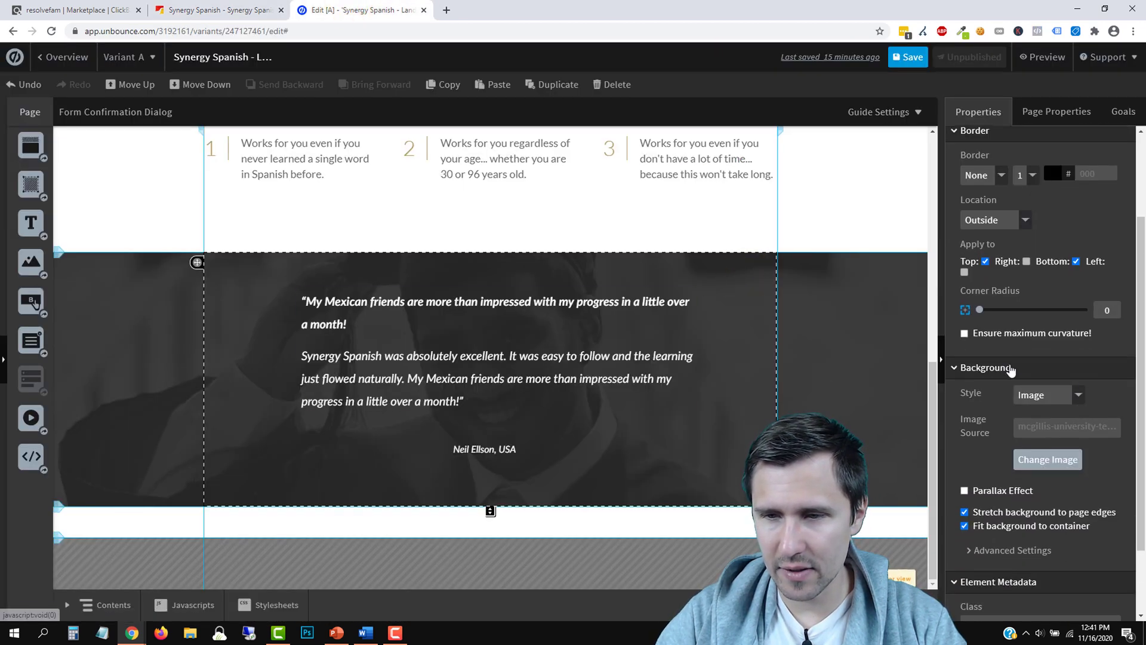
# Replace the section background with the Spanish city sunset photo from an Unsplash 'spain' search
pyautogui.click(1048, 459)
pyautogui.click(370, 125)
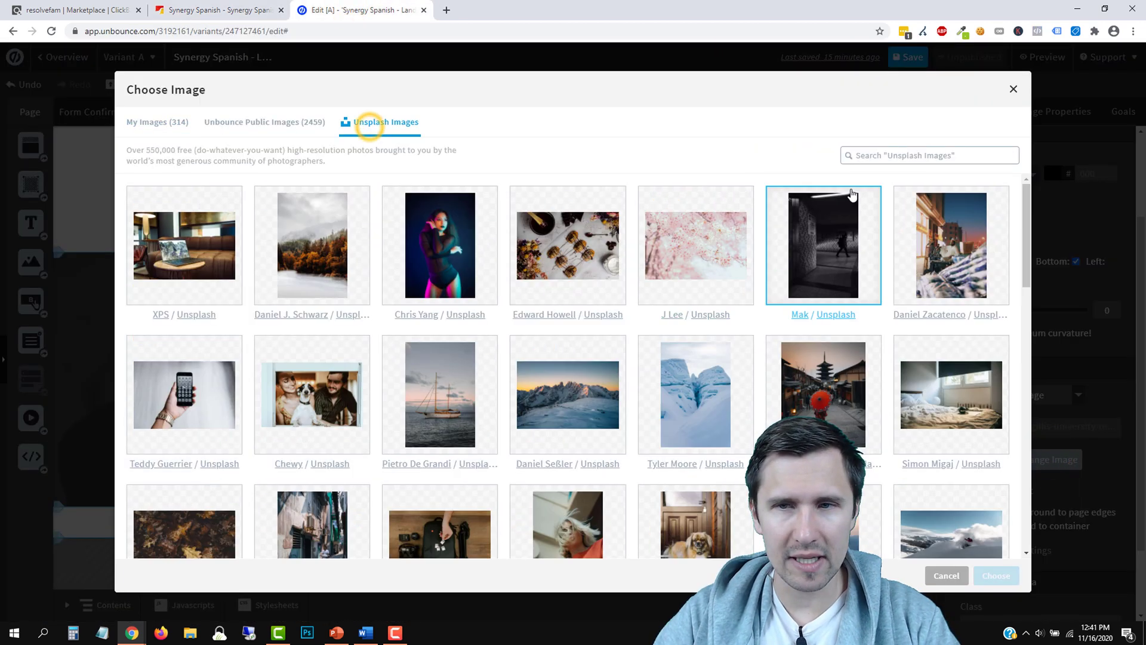
pyautogui.click(879, 154)
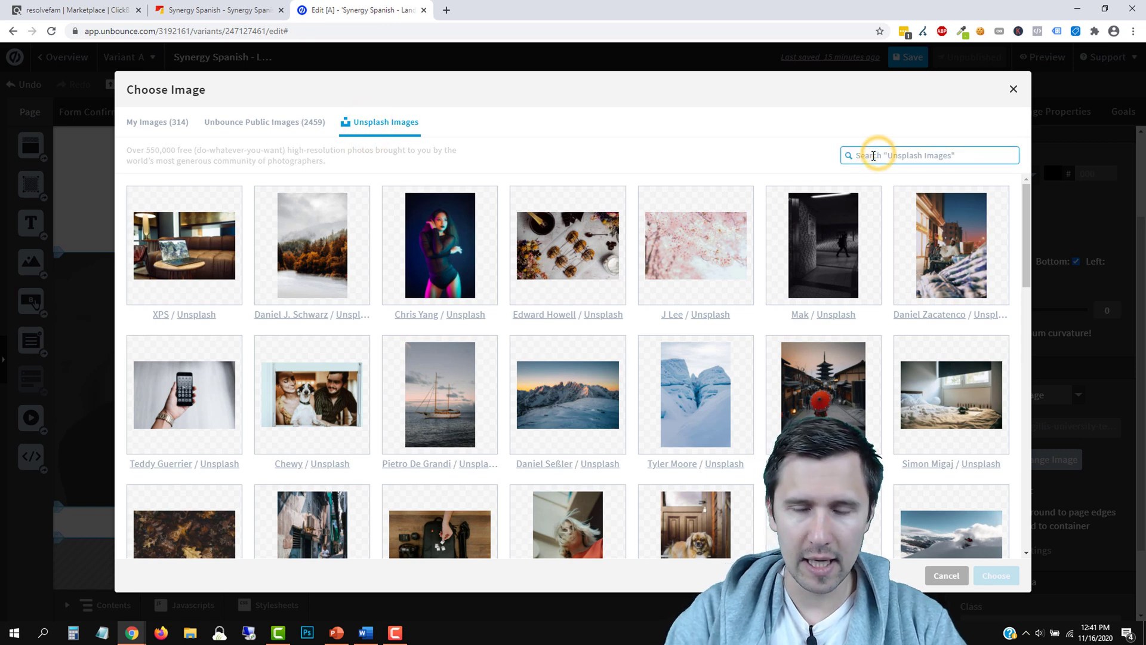
pyautogui.write('spain')
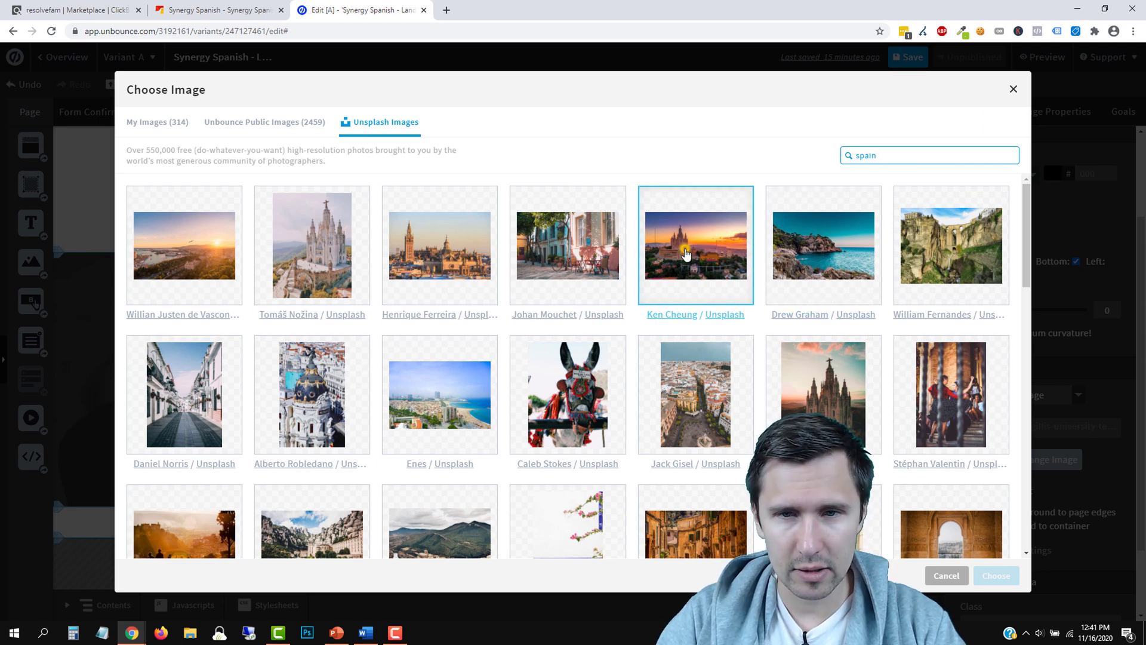
pyautogui.doubleClick(686, 255)
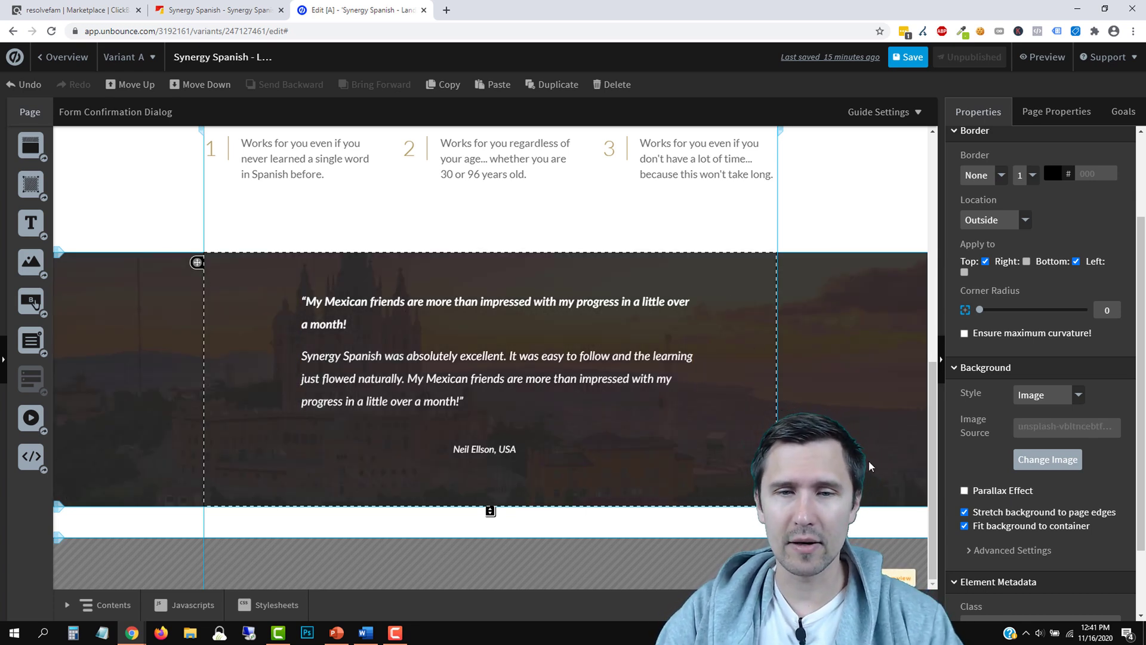
# Lighten the background overlay opacity from 90 to 76%
pyautogui.scroll(-1, 1014, 507)
pyautogui.click(1010, 490)
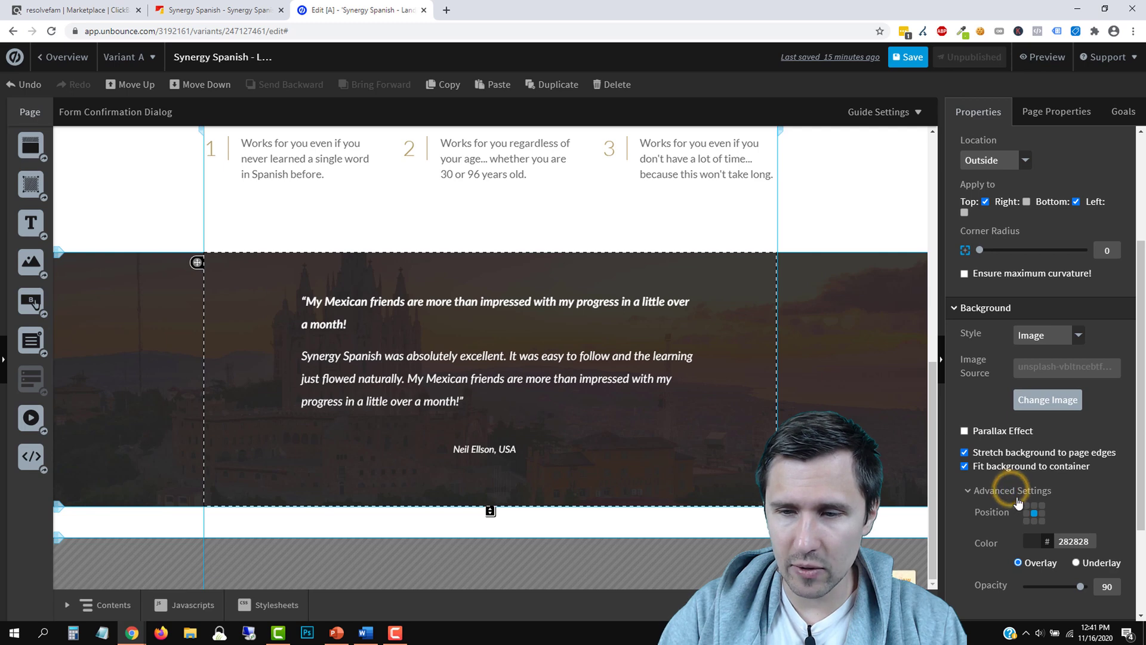
pyautogui.scroll(-2, 1093, 490)
pyautogui.moveTo(1080, 465)
pyautogui.mouseDown()
pyautogui.moveTo(1018, 477)
pyautogui.moveTo(1071, 476)
pyautogui.mouseUp()
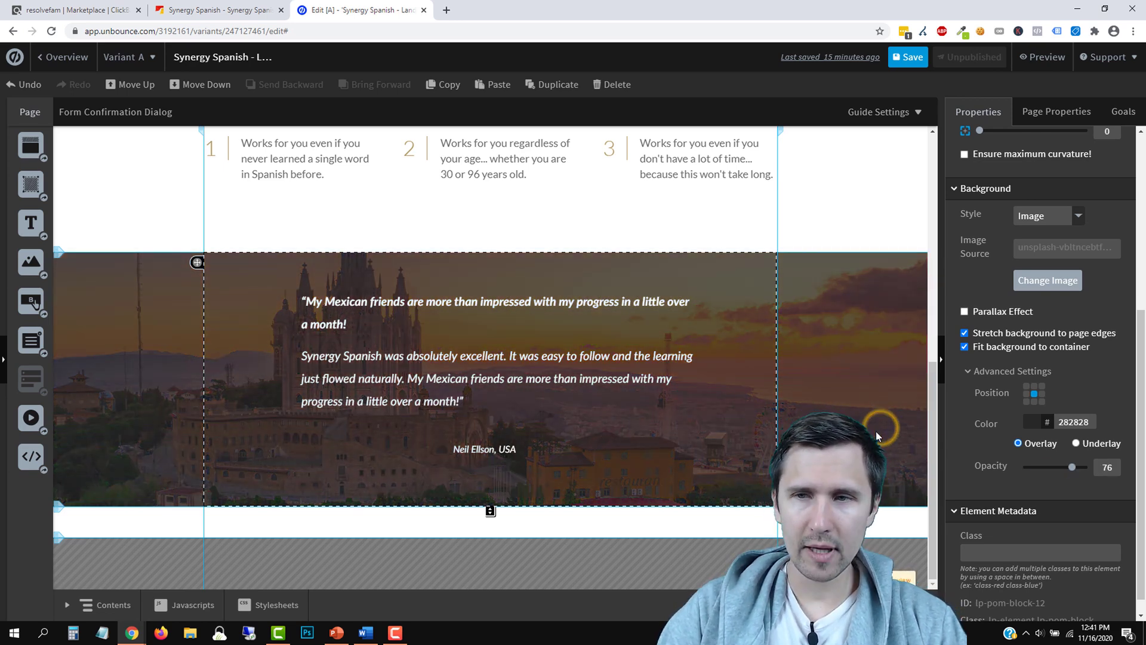
pyautogui.scroll(8, 876, 431)
pyautogui.click(907, 57)
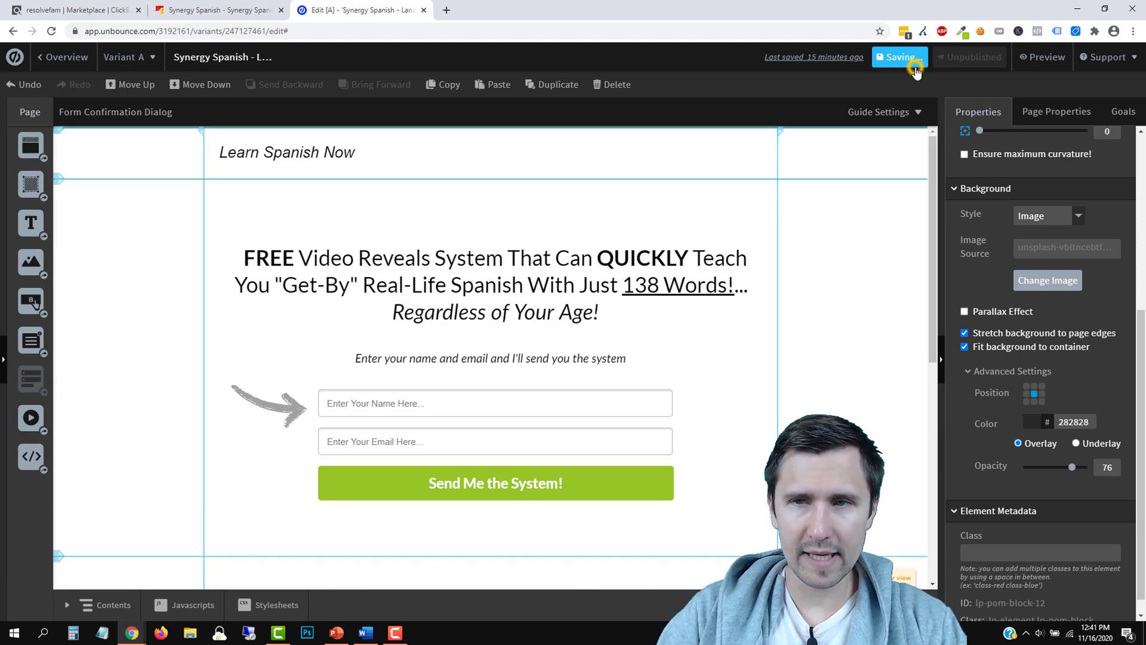
pyautogui.scroll(-8, 750, 373)
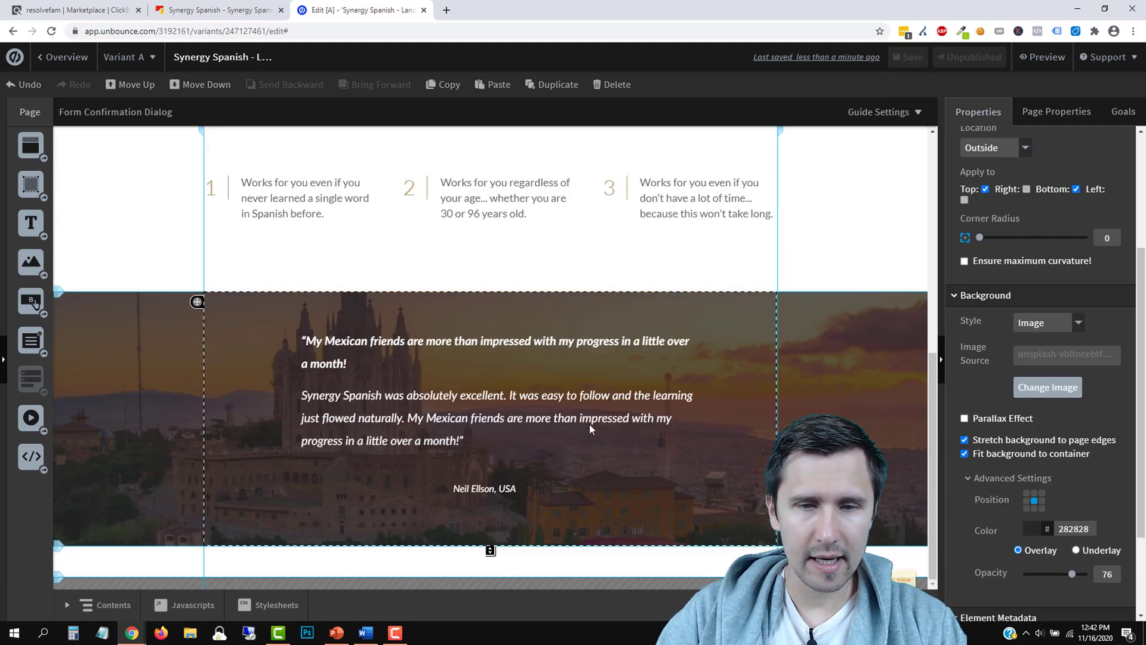
pyautogui.moveTo(490, 551); pyautogui.dragTo(490, 531)
pyautogui.moveTo(32, 225); pyautogui.dragTo(449, 538)
pyautogui.scroll(5, 307, 356)
pyautogui.scroll(1, 307, 356)
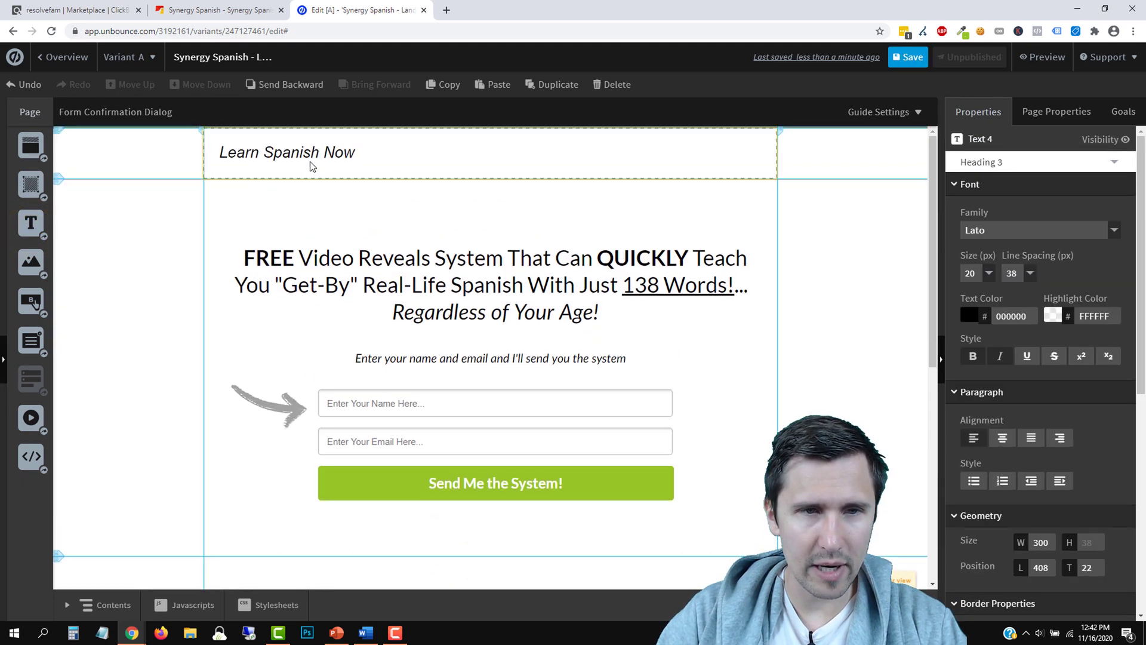
pyautogui.scroll(-5, 313, 161)
pyautogui.scroll(5, 443, 384)
pyautogui.click(287, 154)
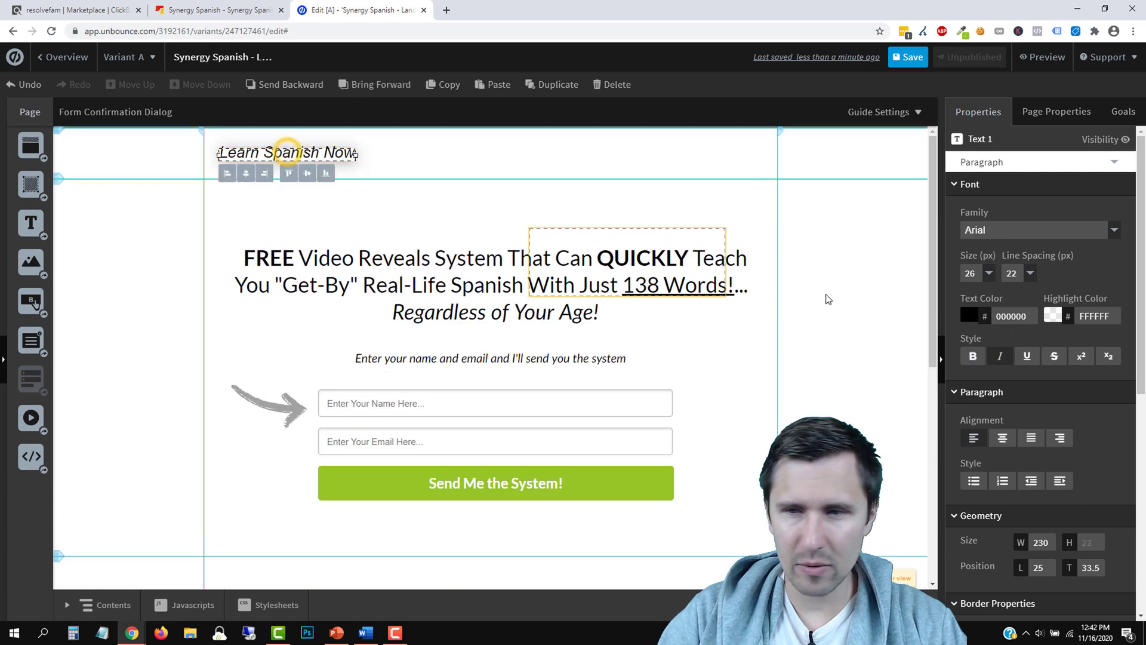
pyautogui.click(983, 272)
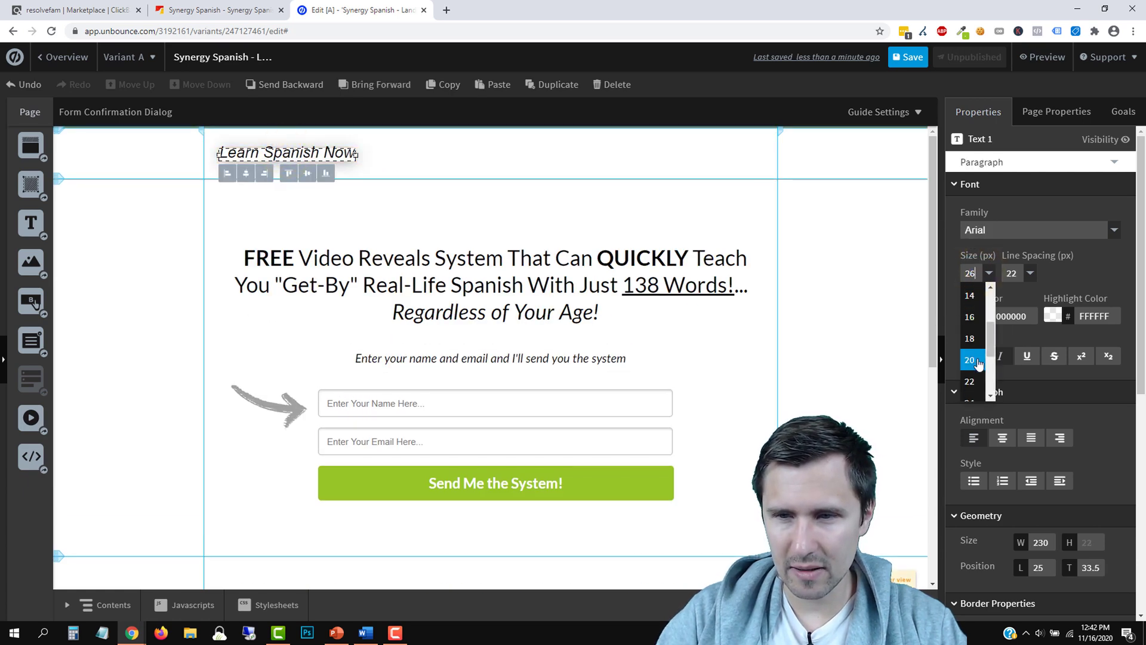
pyautogui.click(970, 359)
pyautogui.click(495, 161)
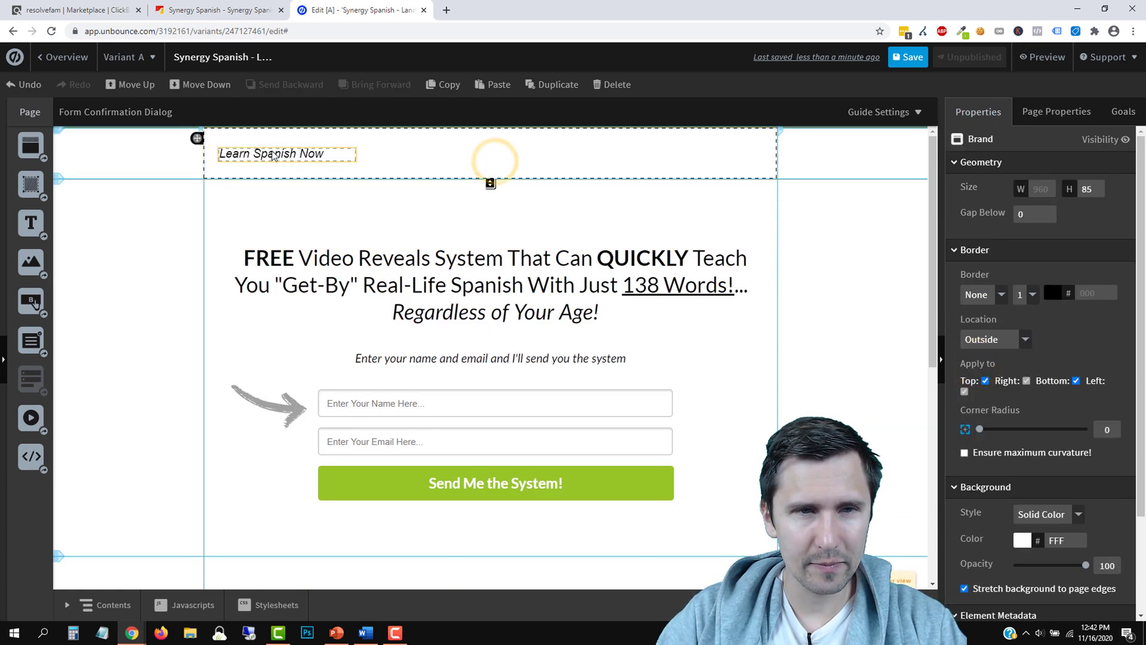
pyautogui.moveTo(274, 155); pyautogui.dragTo(274, 149)
pyautogui.click(493, 166)
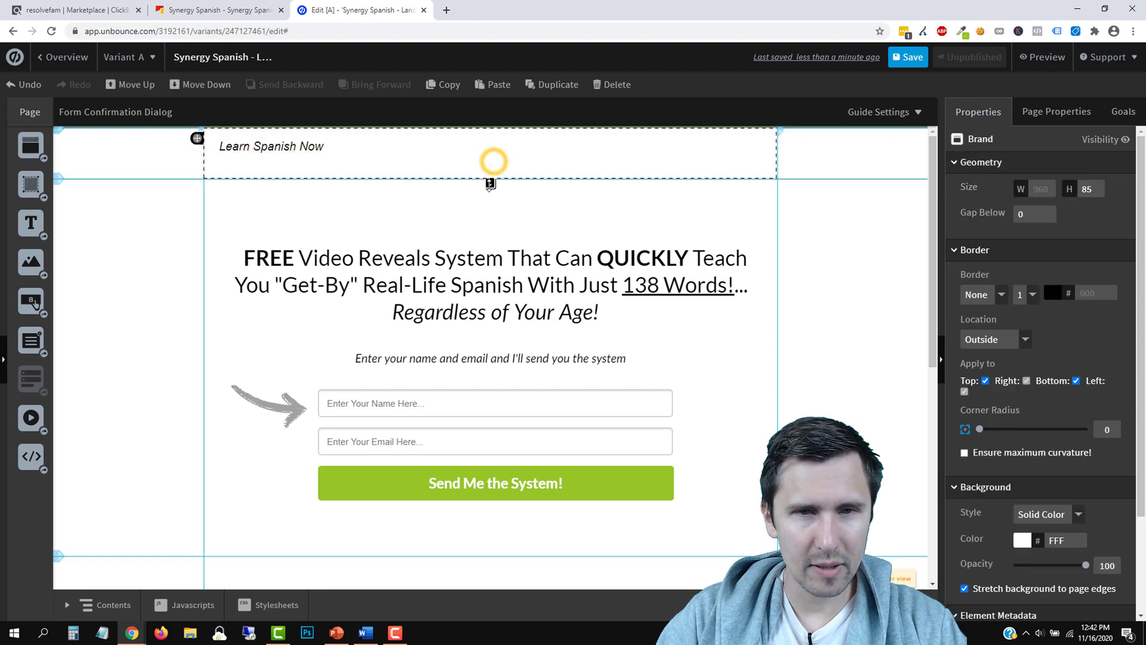
pyautogui.moveTo(491, 179); pyautogui.dragTo(490, 169)
pyautogui.click(215, 10)
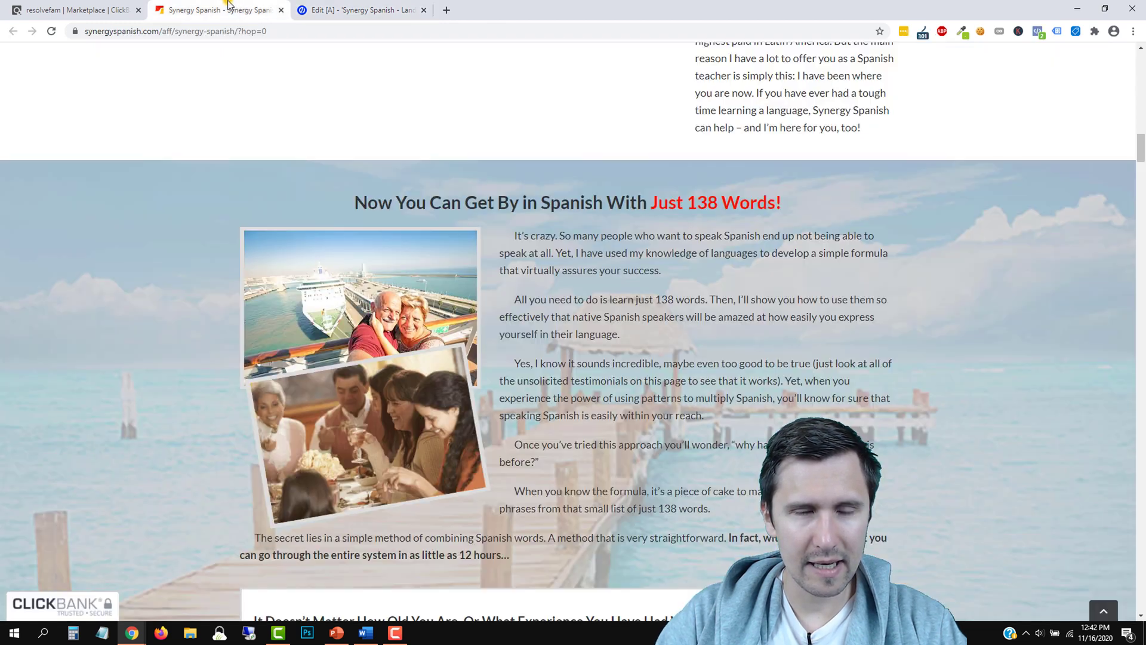
pyautogui.scroll(15, 564, 236)
pyautogui.scroll(4, 565, 236)
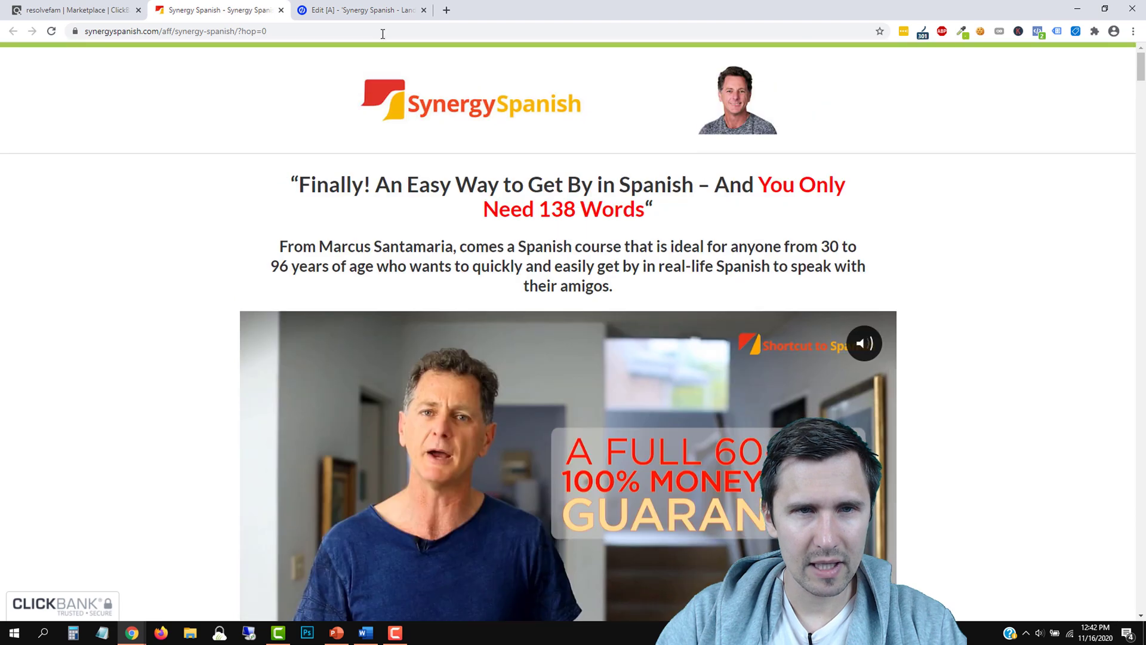
pyautogui.click(375, 8)
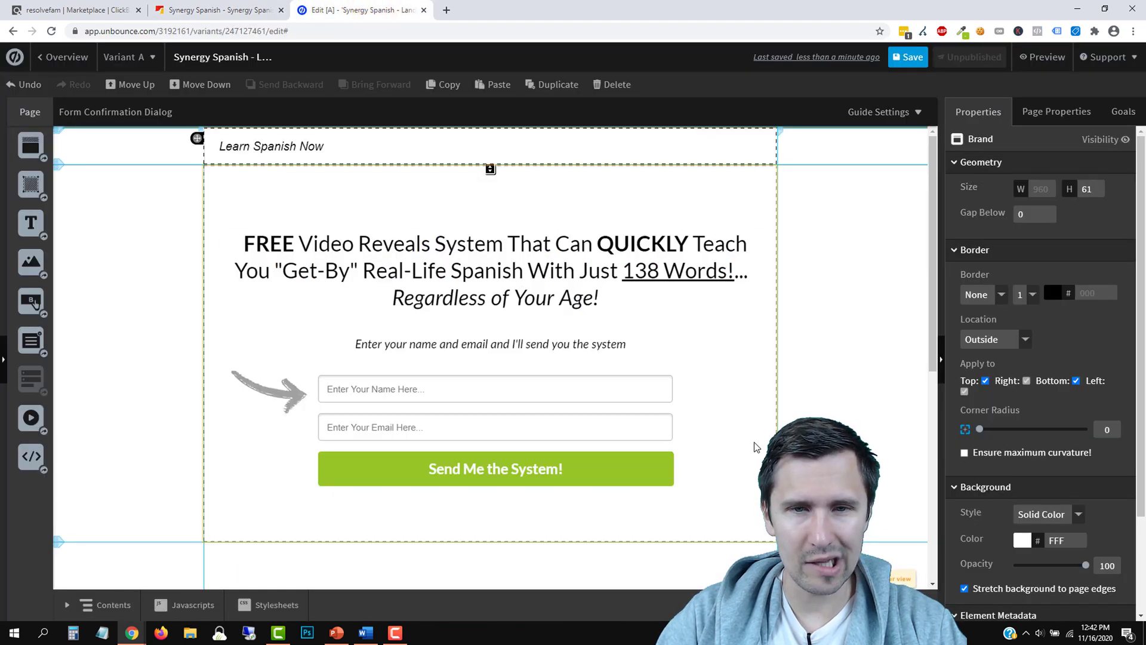
pyautogui.click(227, 7)
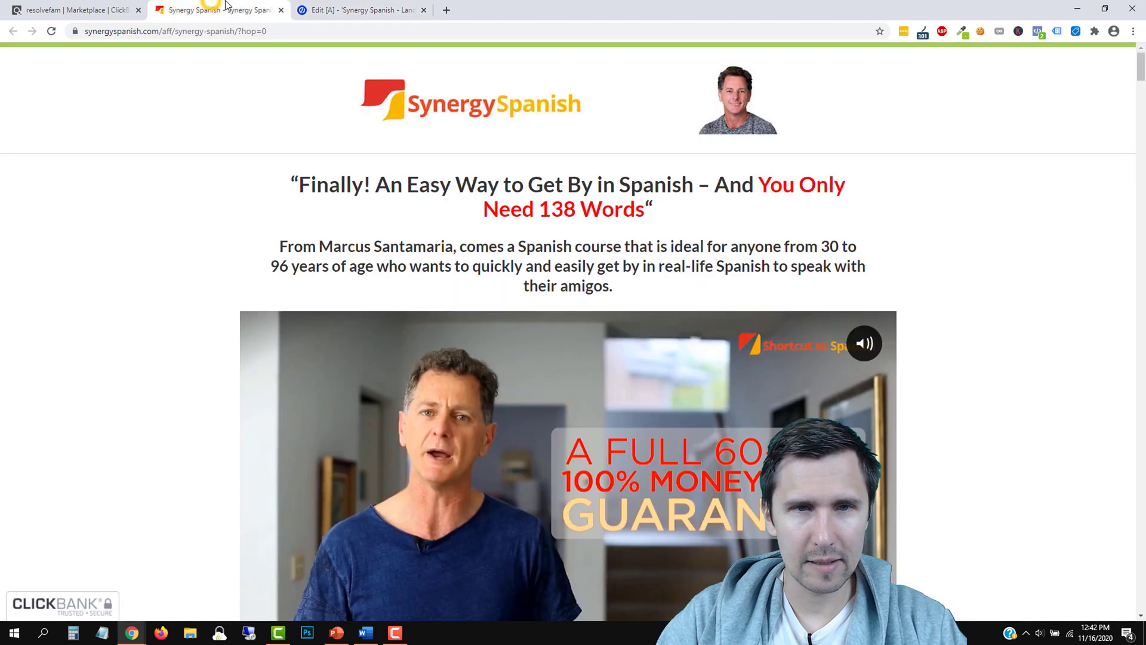
pyautogui.click(344, 8)
pyautogui.click(582, 481)
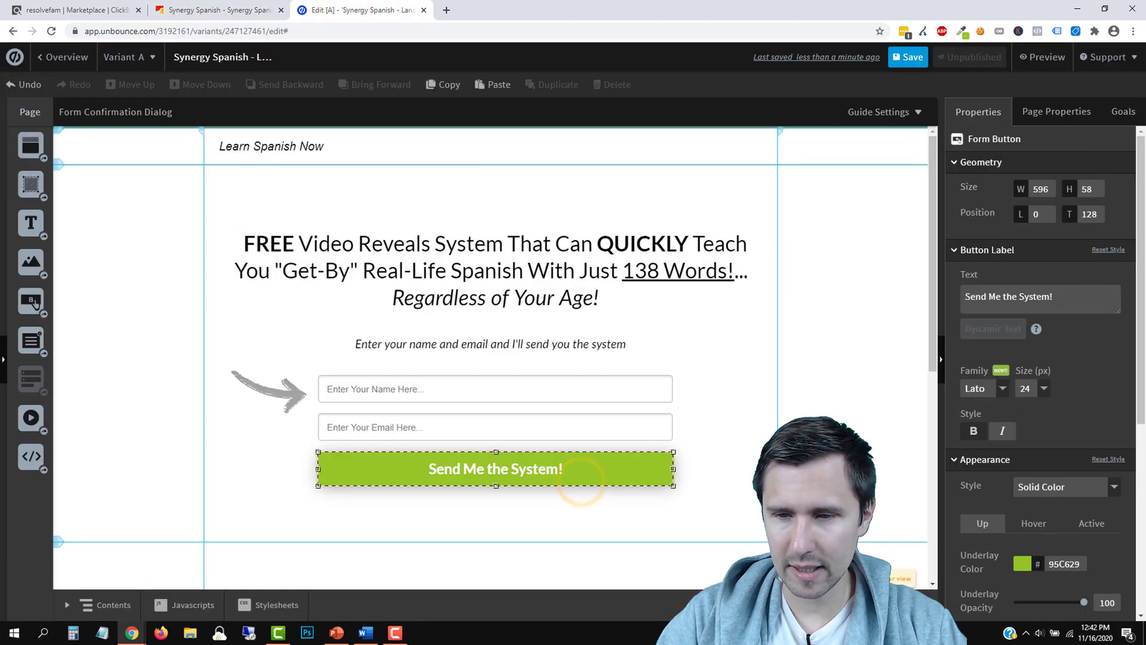
pyautogui.rightClick(1060, 567)
pyautogui.click(989, 373)
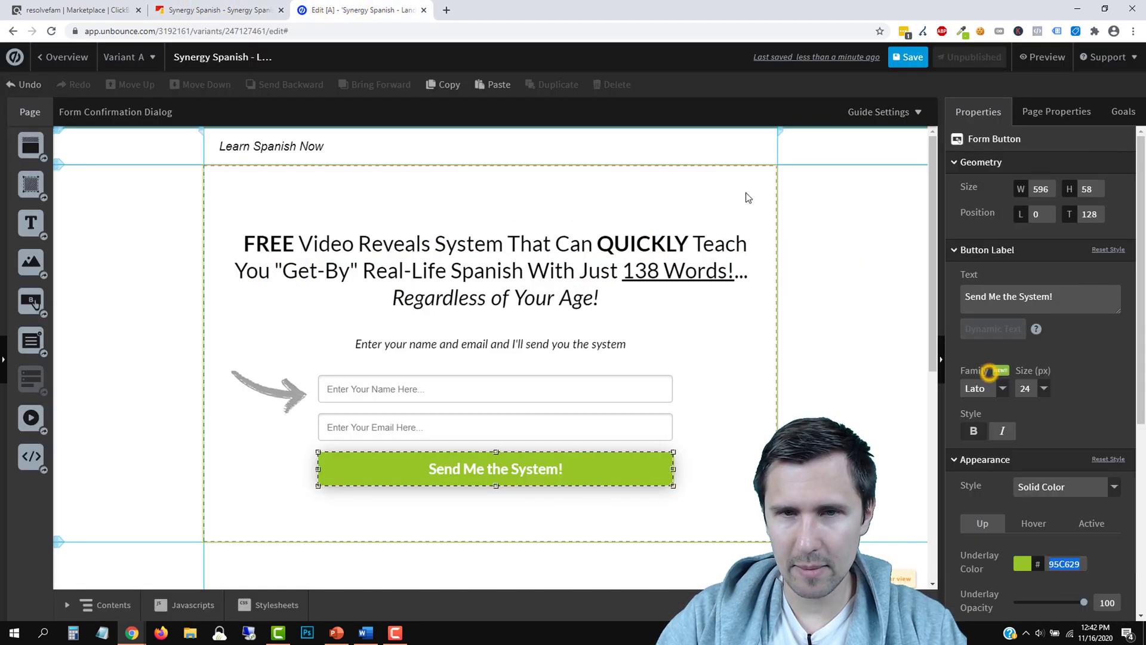
pyautogui.click(695, 149)
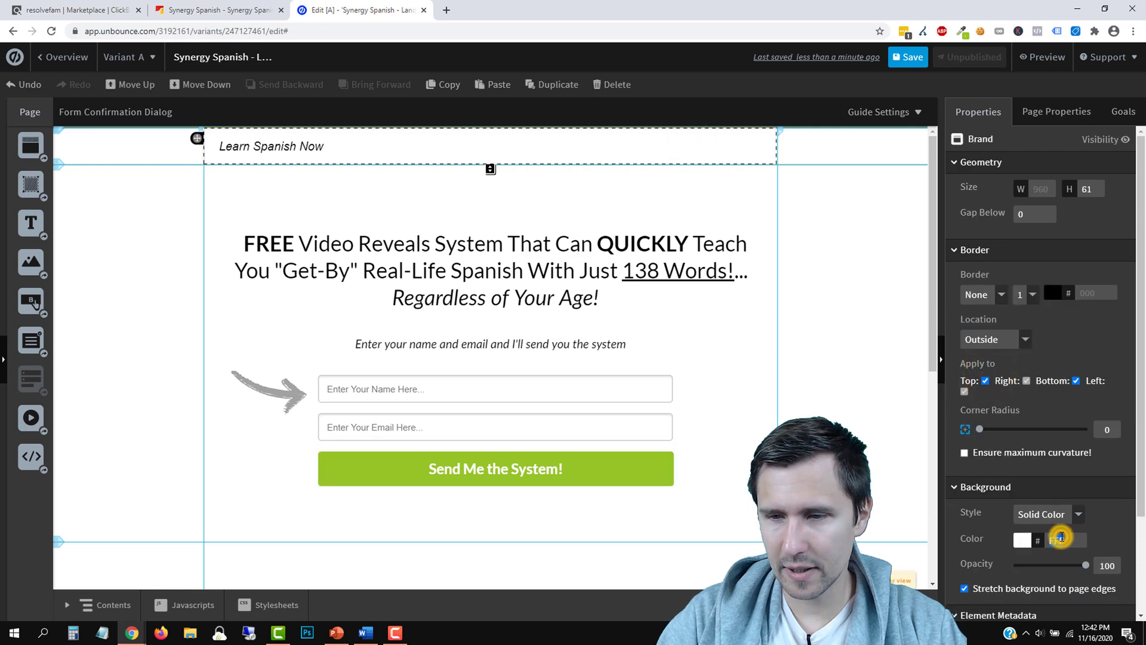
pyautogui.rightClick(1061, 539)
pyautogui.click(983, 358)
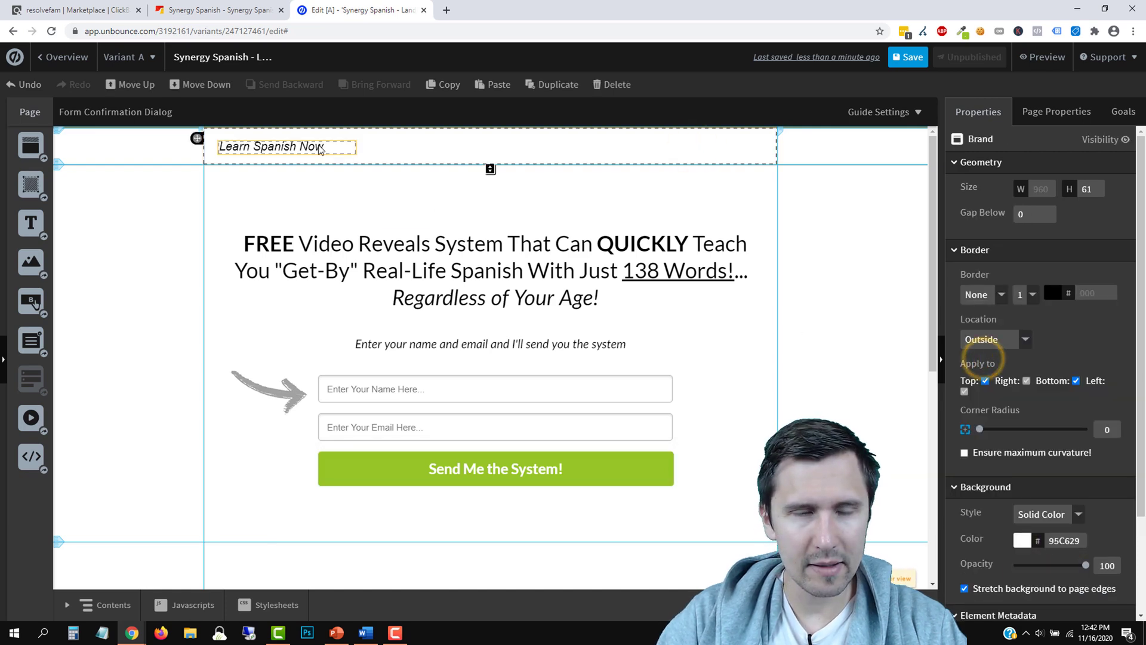
pyautogui.click(1064, 512)
pyautogui.click(273, 149)
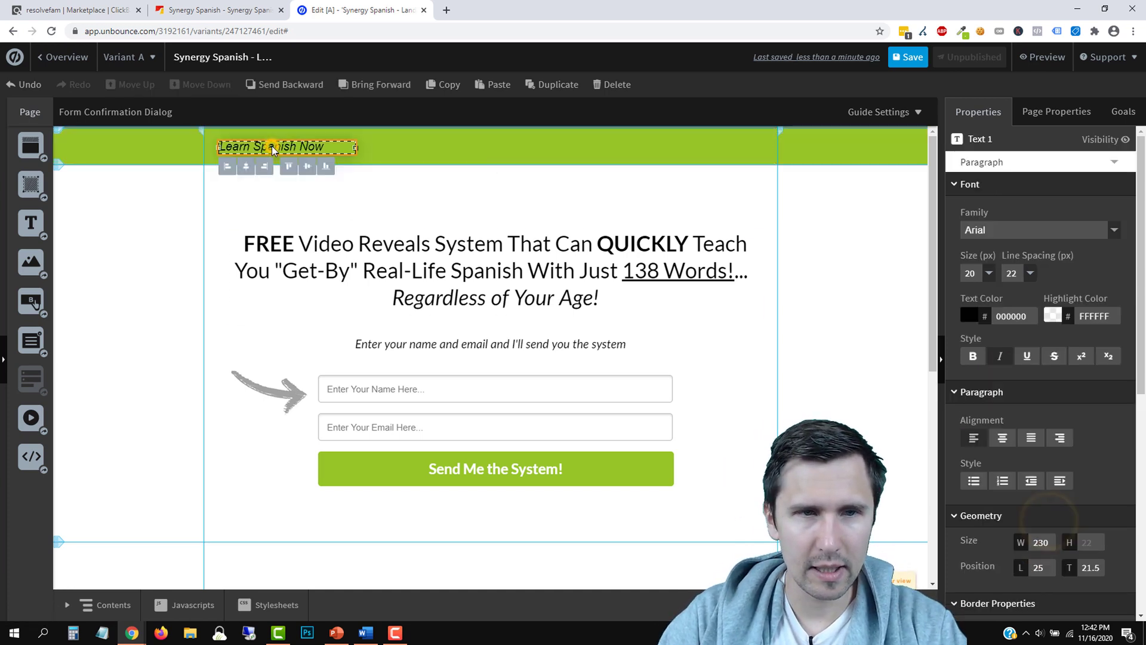
pyautogui.click(974, 319)
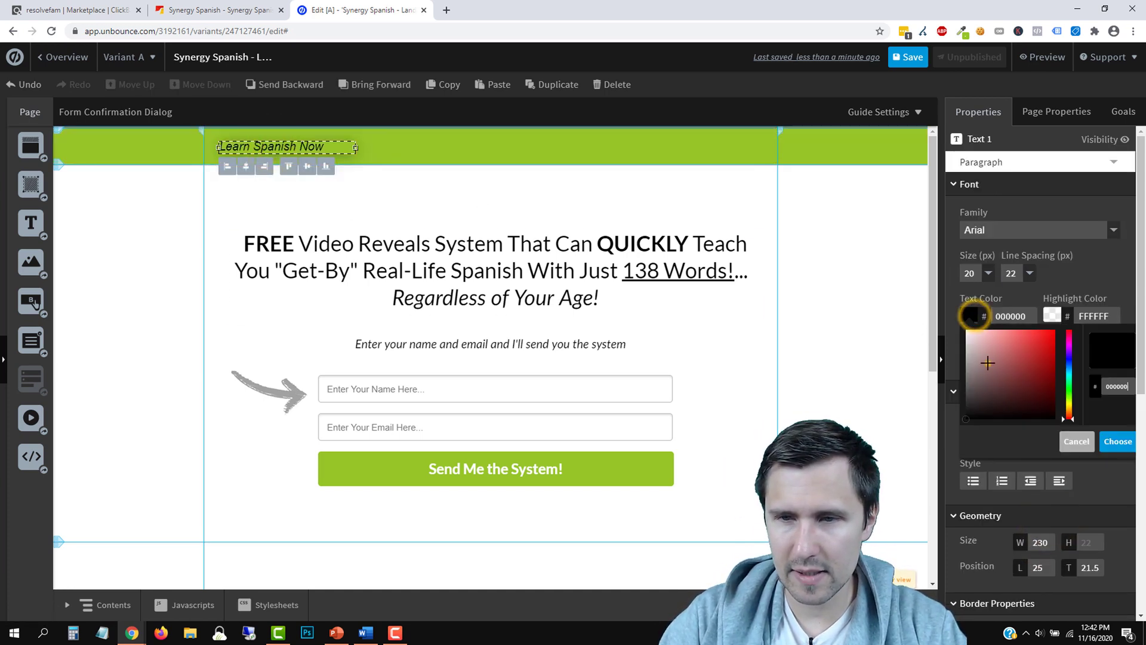
pyautogui.click(1119, 442)
pyautogui.click(548, 202)
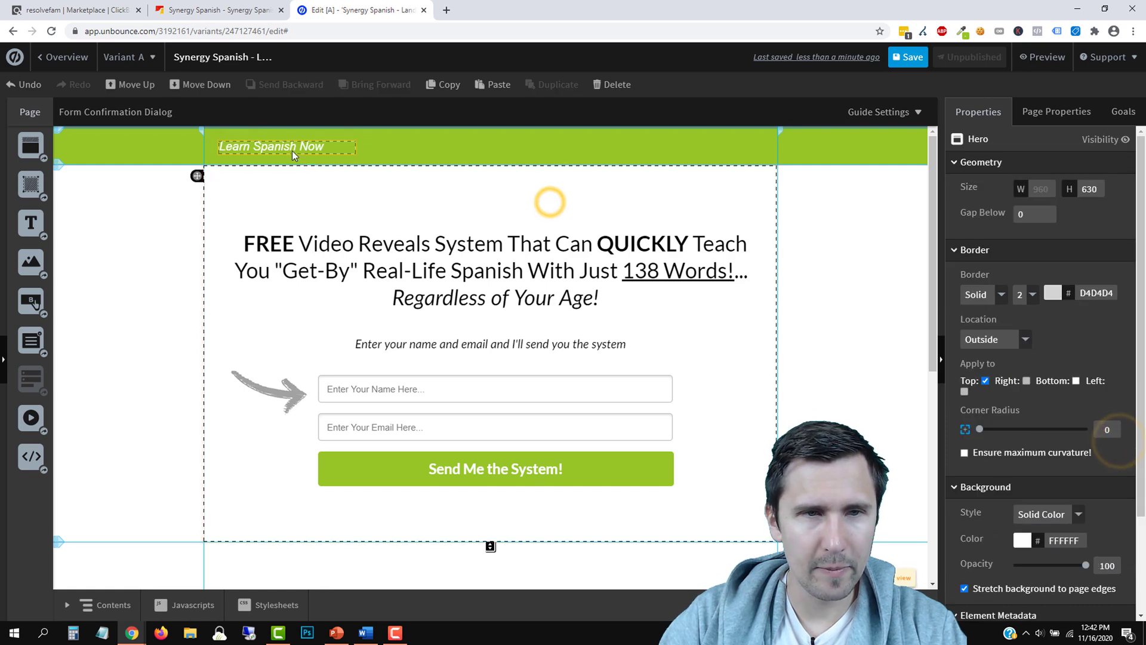
pyautogui.click(291, 151)
pyautogui.moveTo(291, 151); pyautogui.dragTo(289, 145)
pyautogui.click(424, 158)
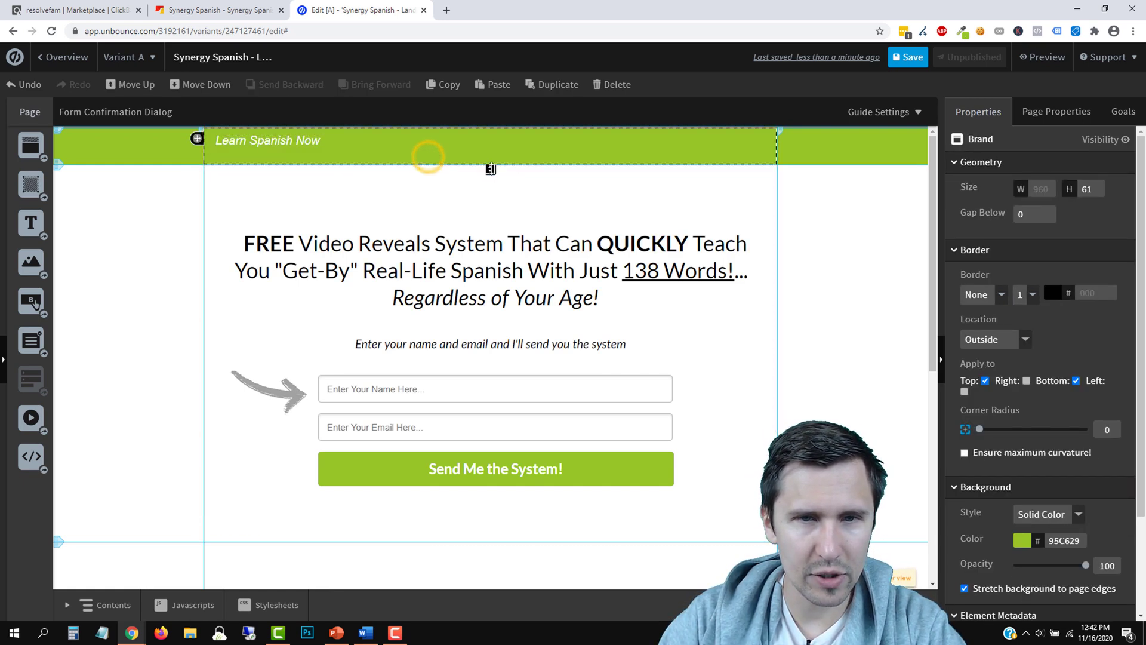
pyautogui.moveTo(491, 166); pyautogui.dragTo(490, 158)
pyautogui.click(807, 230)
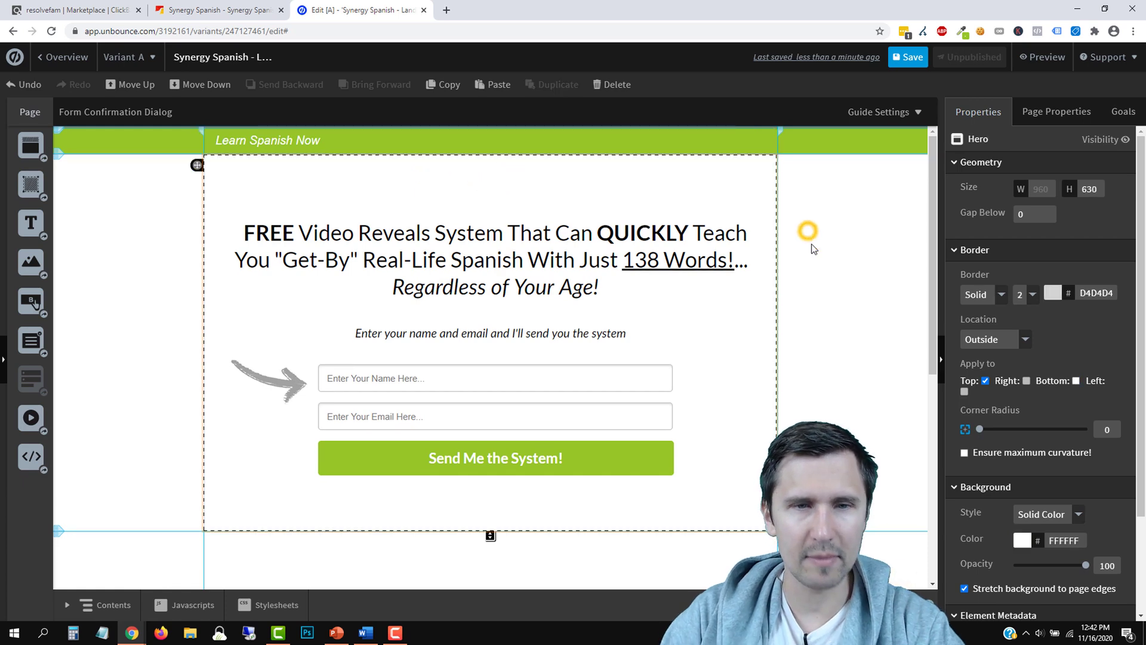
pyautogui.scroll(-2, 690, 341)
pyautogui.scroll(2, 686, 341)
pyautogui.scroll(-6, 683, 339)
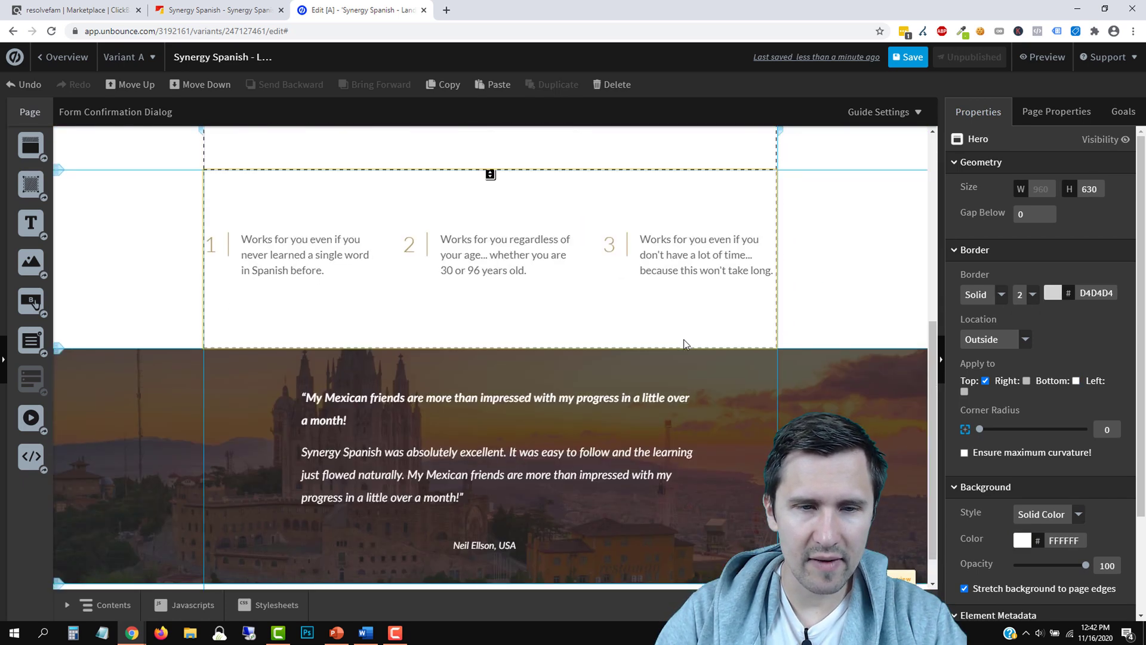
# Add a text box to the bottom section and colour its text black (000000)
pyautogui.click(370, 556)
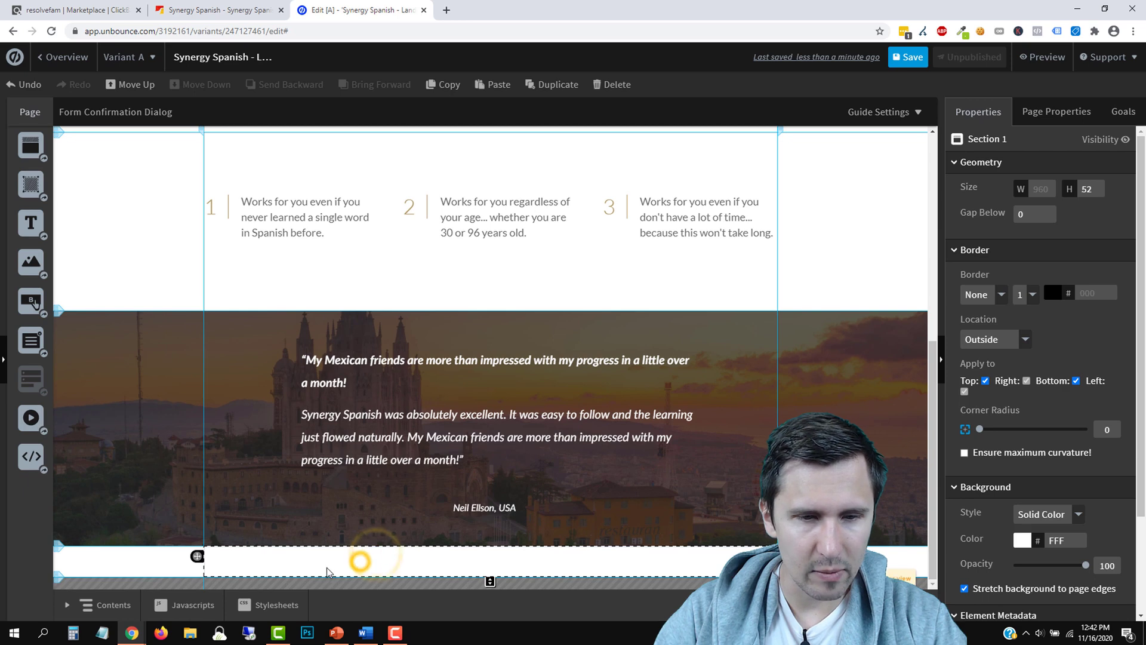
pyautogui.moveTo(24, 226); pyautogui.dragTo(370, 559)
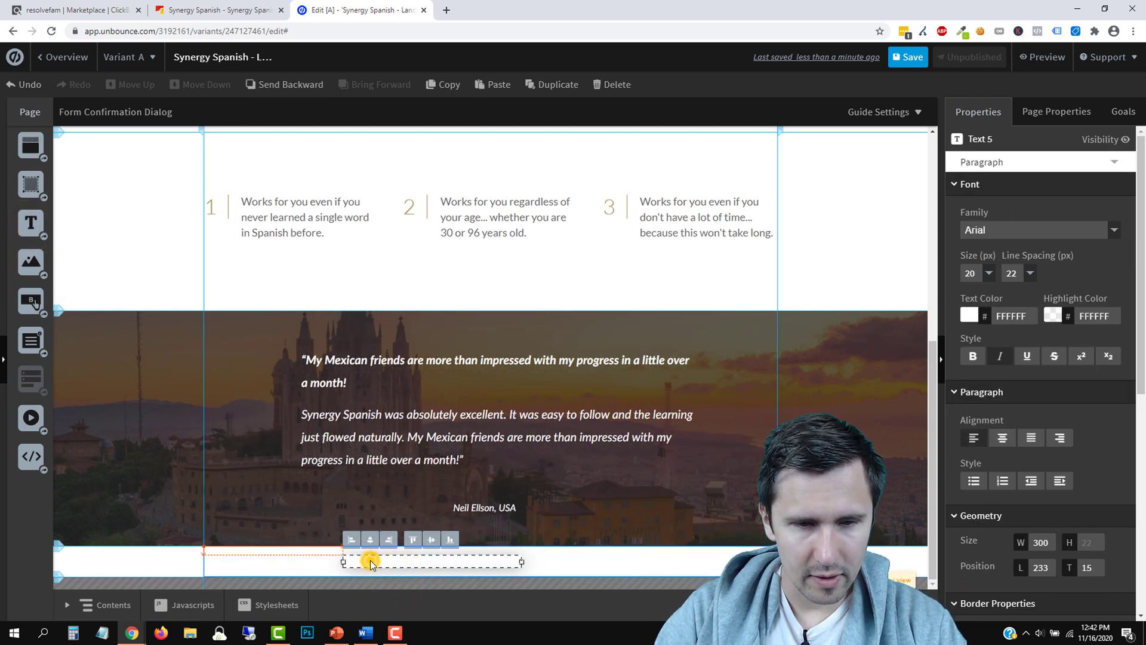
pyautogui.doubleClick(371, 561)
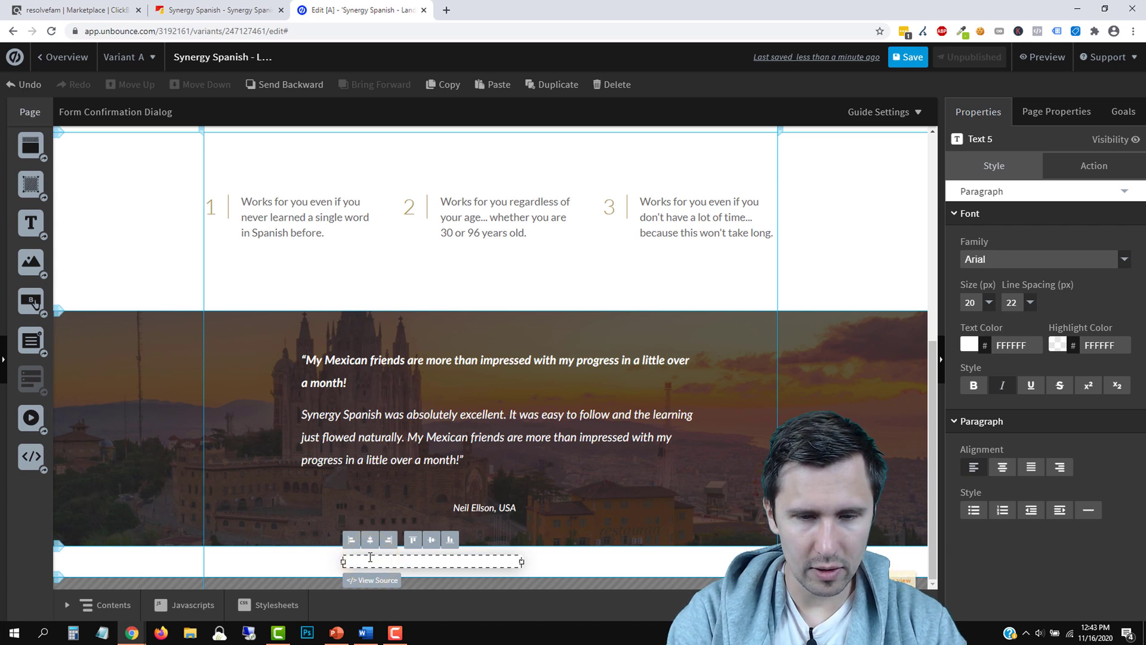
pyautogui.moveTo(369, 557); pyautogui.dragTo(446, 561)
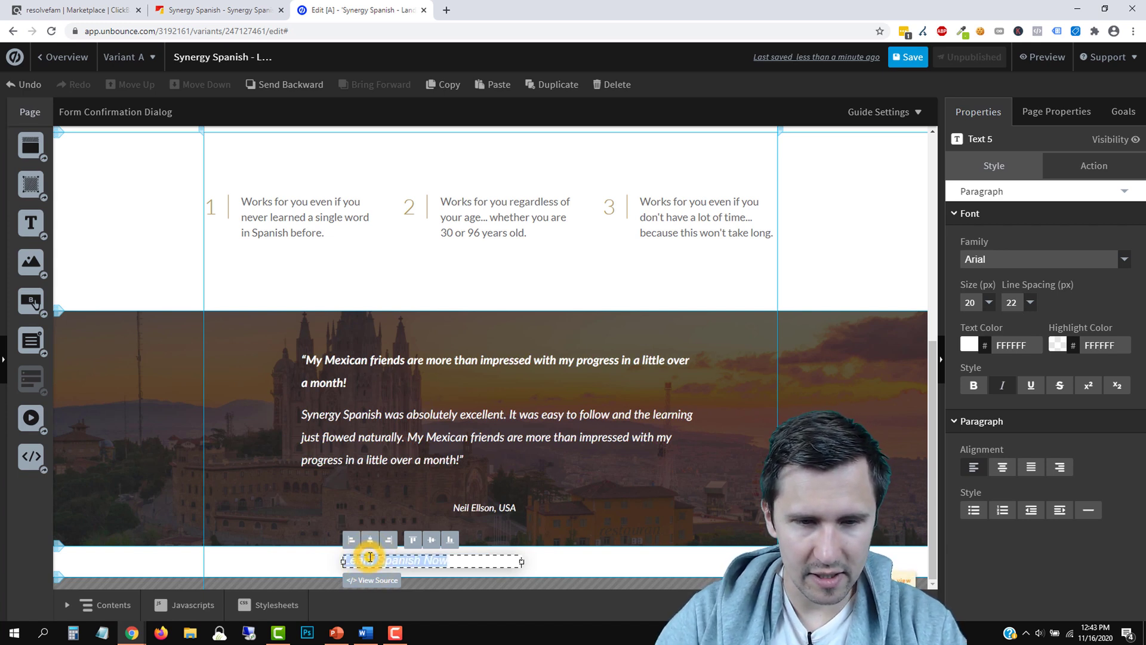
pyautogui.click(968, 345)
pyautogui.moveTo(987, 398); pyautogui.dragTo(953, 468)
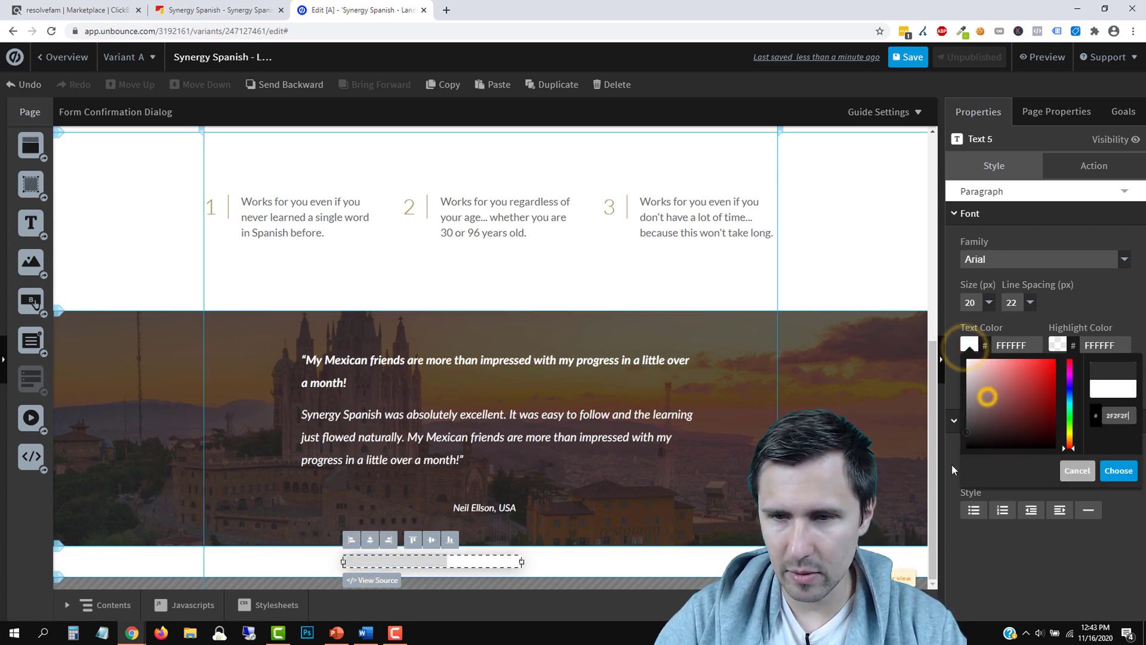
pyautogui.click(1119, 462)
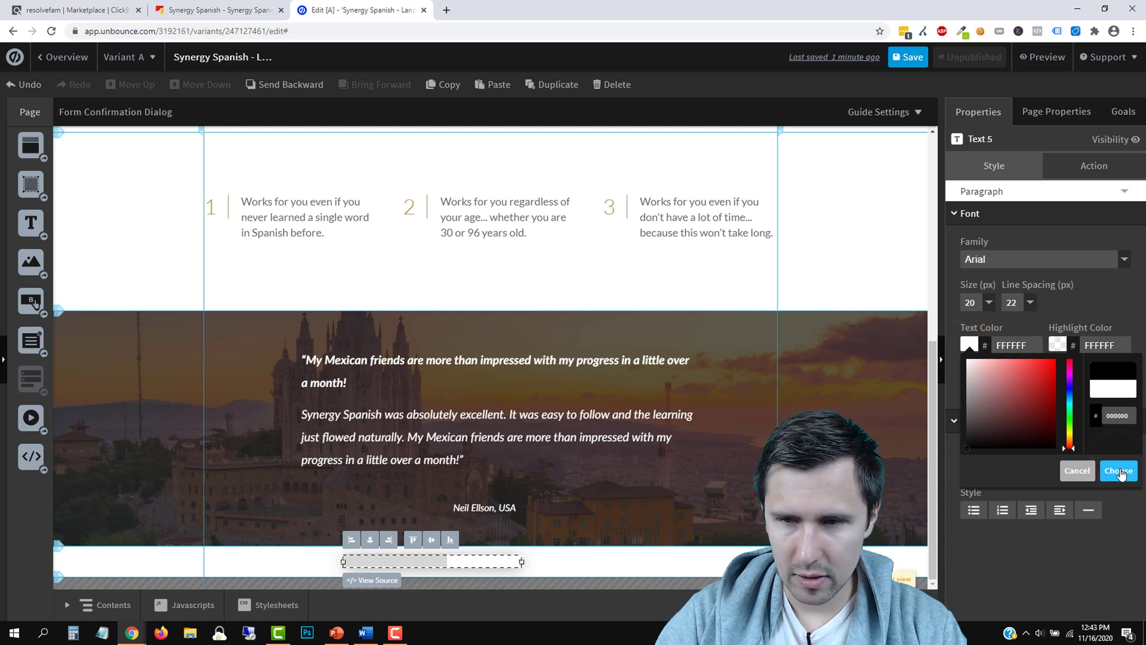
pyautogui.click(472, 565)
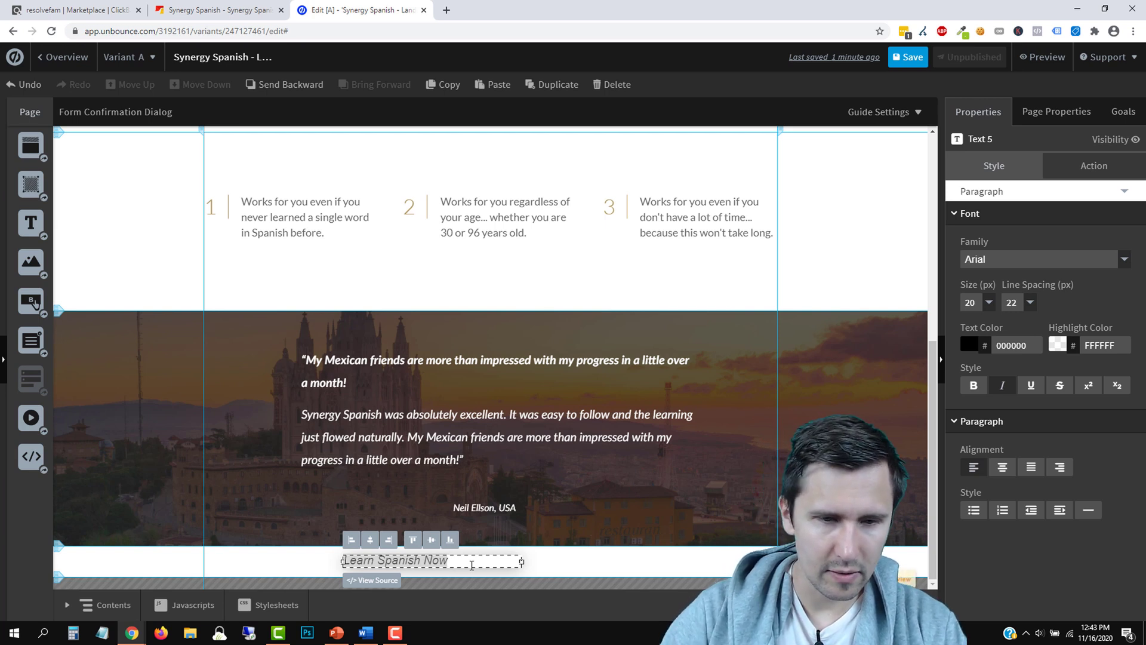
# Type 'Copyright 2020' before 'Learn Spanish Now', widen the box, and make the footer section taller
pyautogui.click(345, 560)
pyautogui.write('Co')
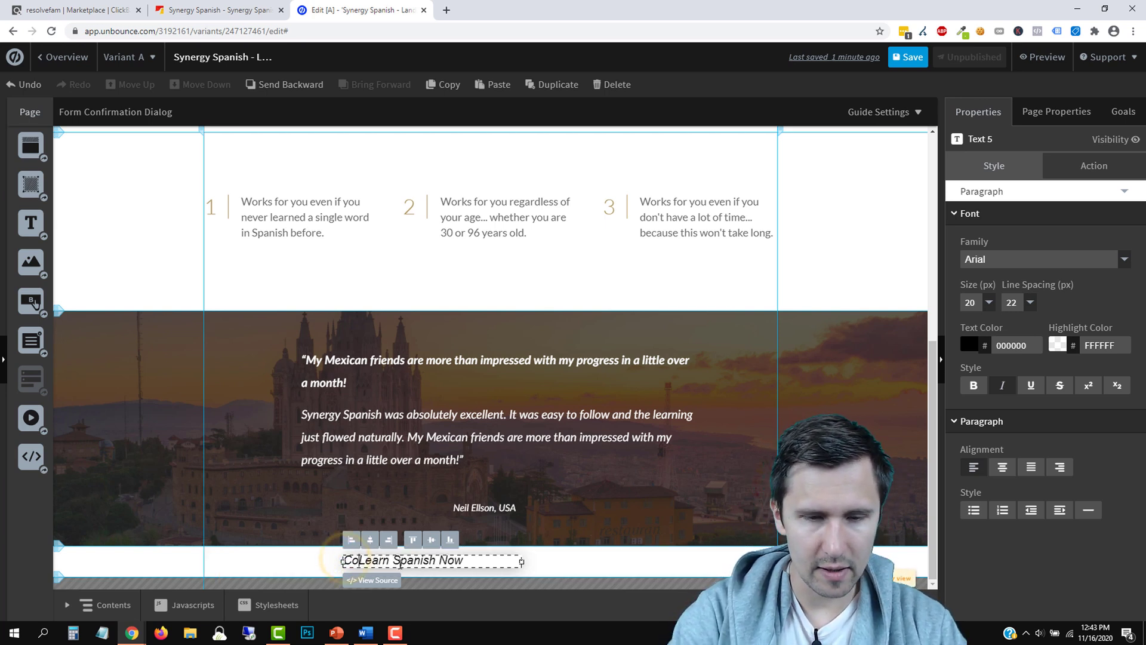
pyautogui.write('pyright 2020 @')
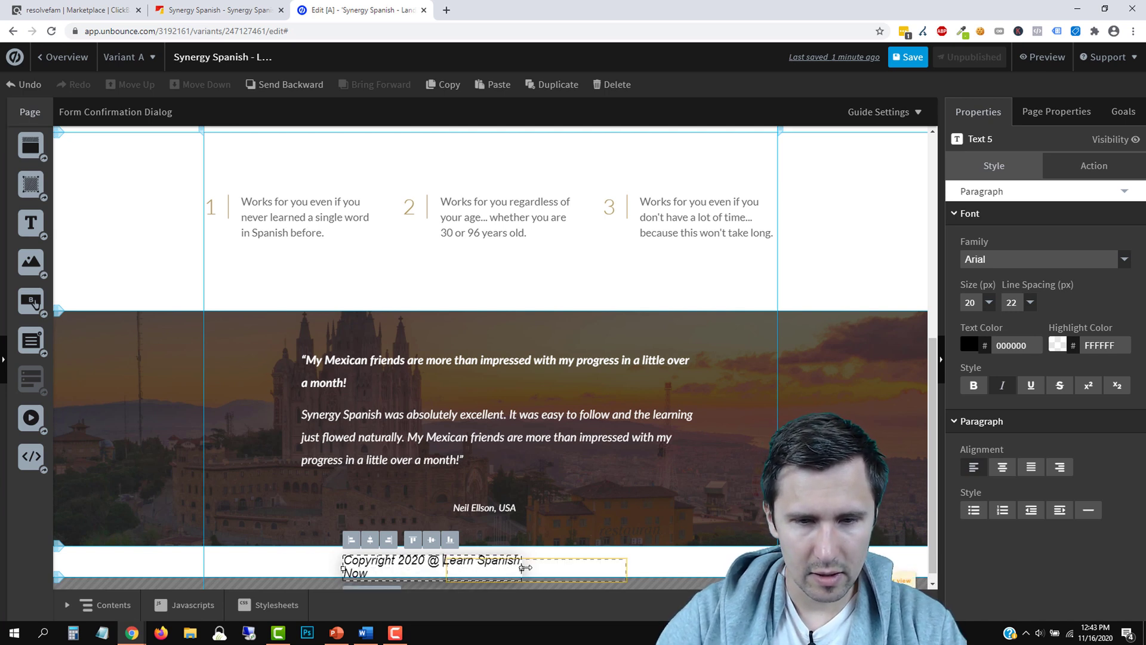
pyautogui.moveTo(523, 573); pyautogui.dragTo(705, 561)
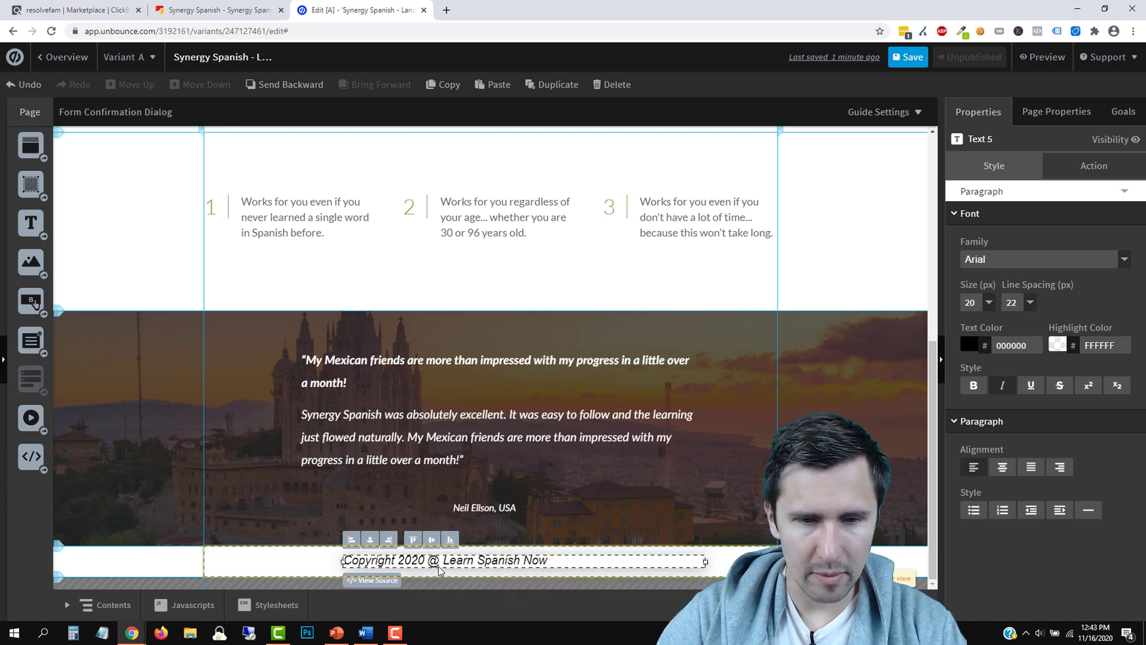
pyautogui.press('BackSpace')
pyautogui.press('BackSpace')
pyautogui.press('BackSpace')
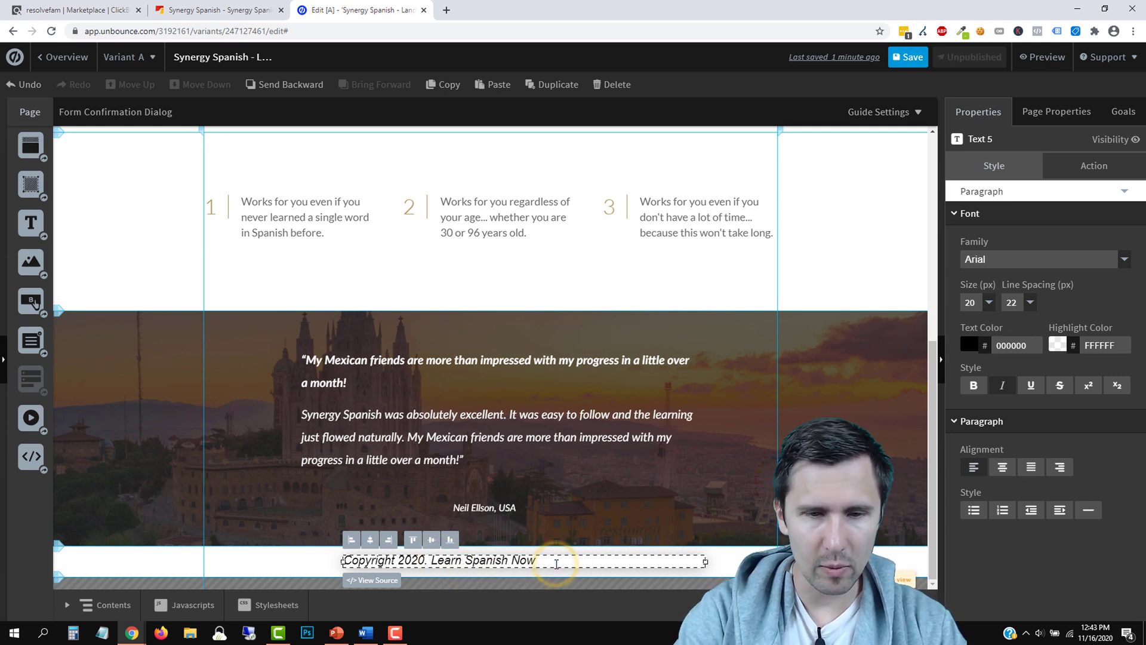
pyautogui.press('Return')
pyautogui.scroll(-1, 690, 514)
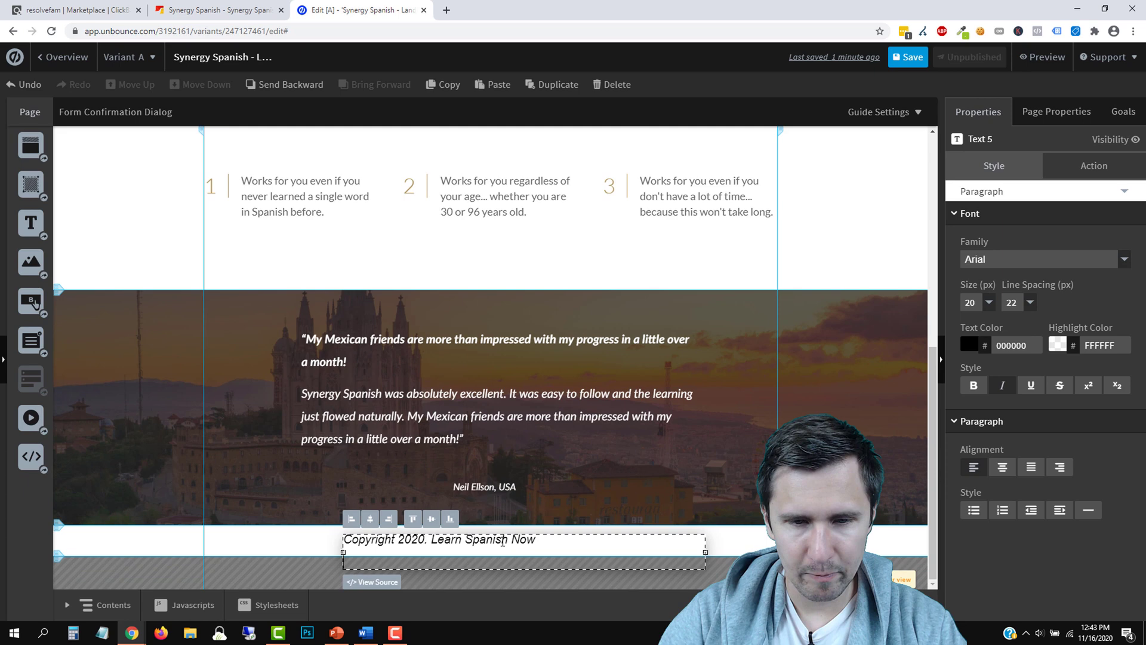
pyautogui.click(739, 549)
pyautogui.moveTo(489, 560); pyautogui.dragTo(497, 635)
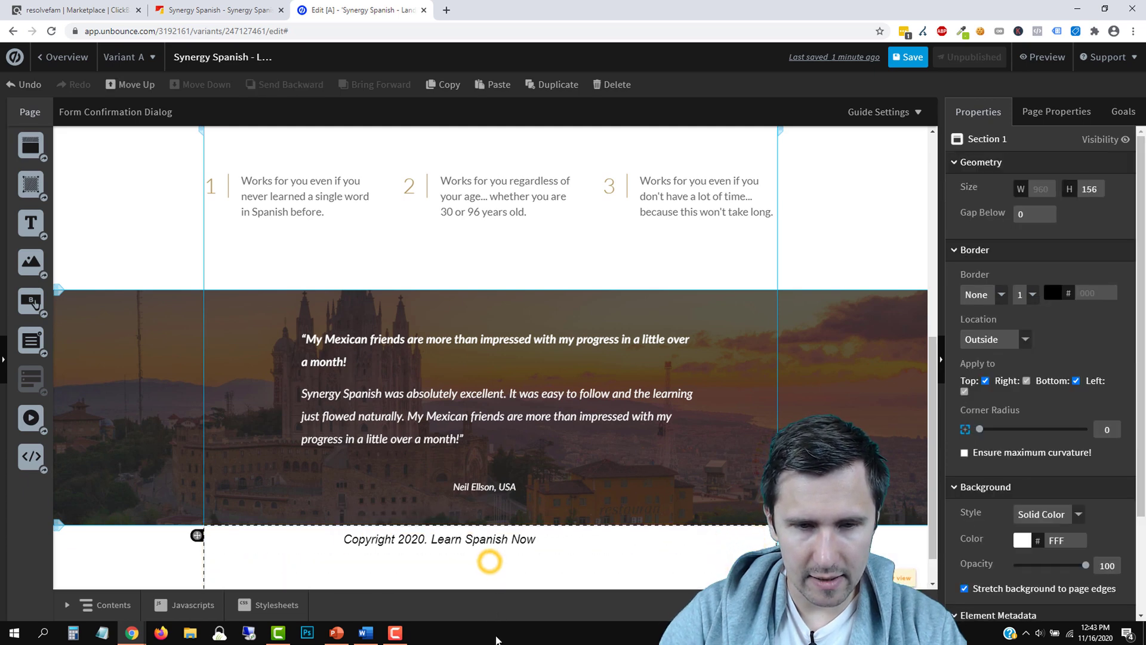
# Clear the leftover text and add a second footer line, 'Privacy Policy - Terms of Use - Disclaimer'
pyautogui.click(433, 560)
pyautogui.click(377, 561)
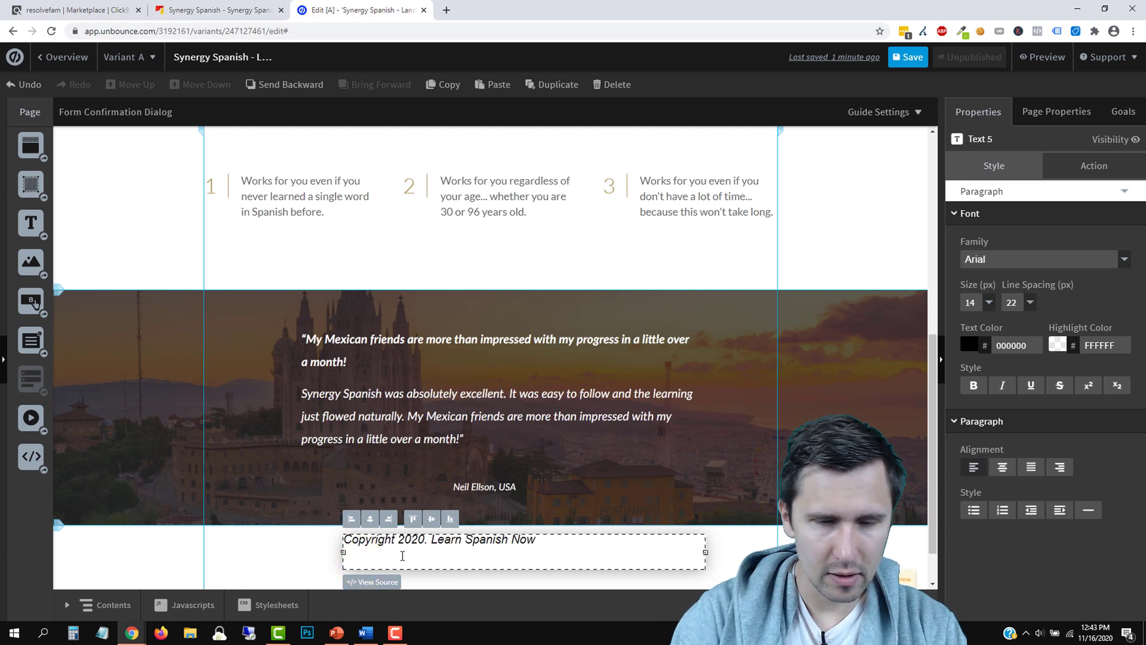
pyautogui.moveTo(371, 561); pyautogui.dragTo(347, 561)
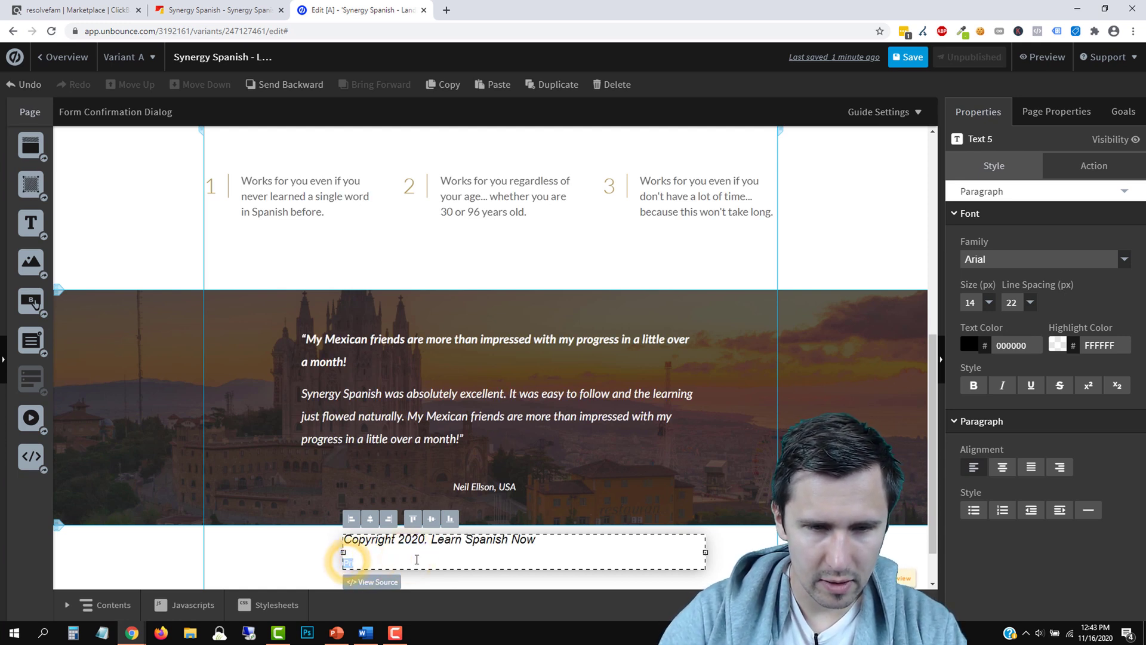
pyautogui.press('BackSpace')
pyautogui.press('BackSpace')
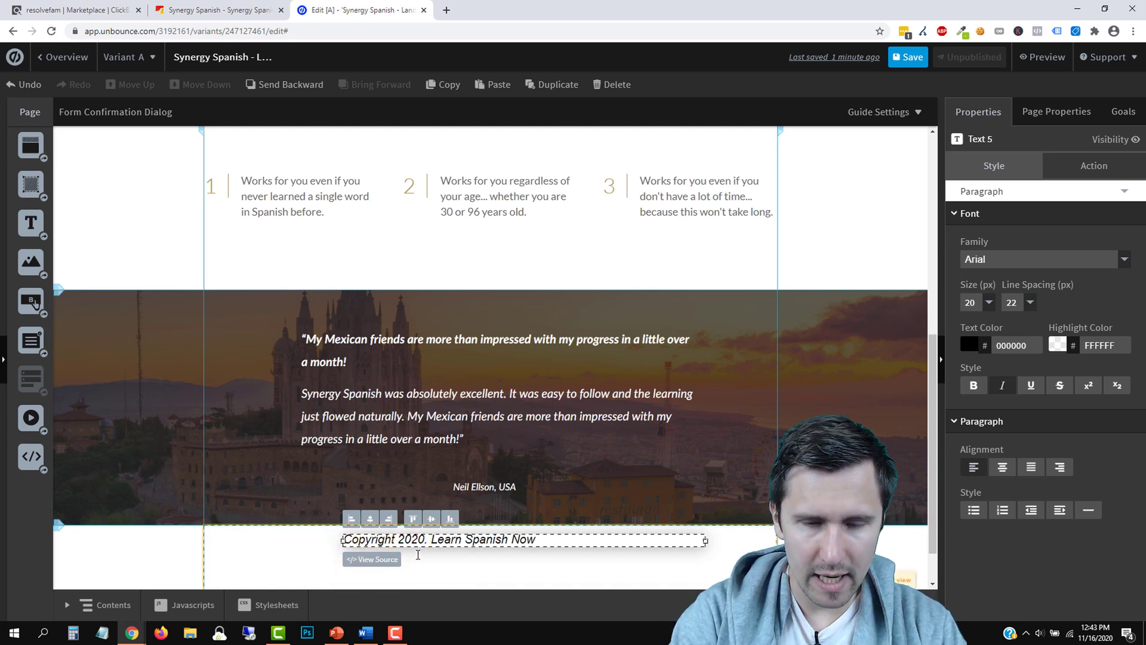
pyautogui.press('Return')
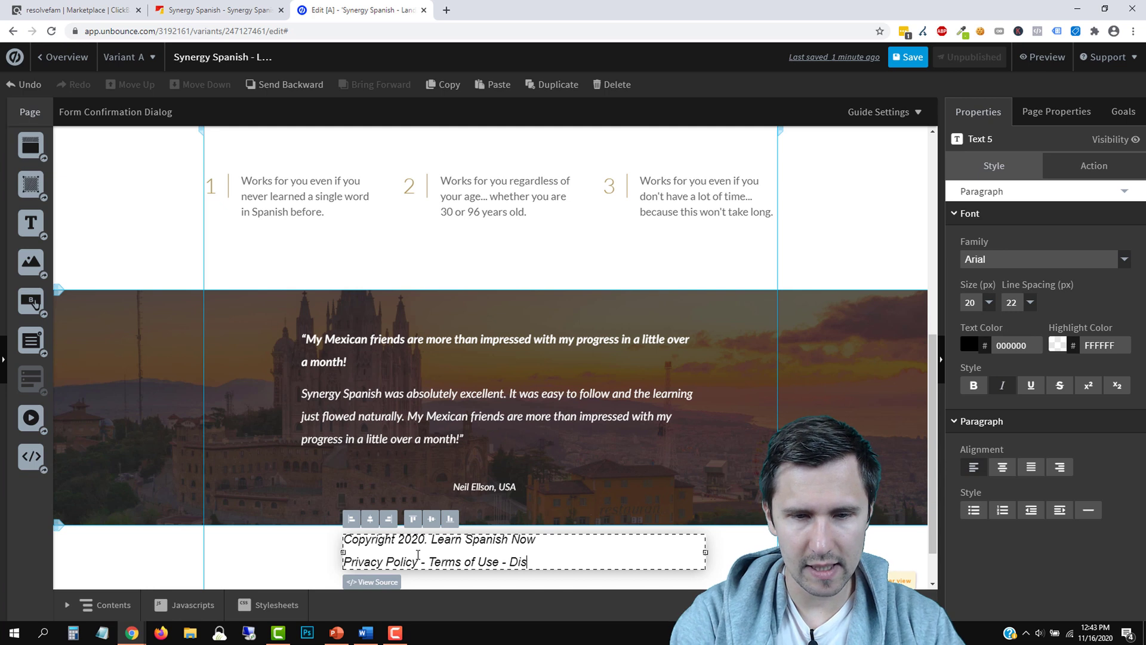
pyautogui.write('Privacy Policy - Terms of Use - Disclaimer')
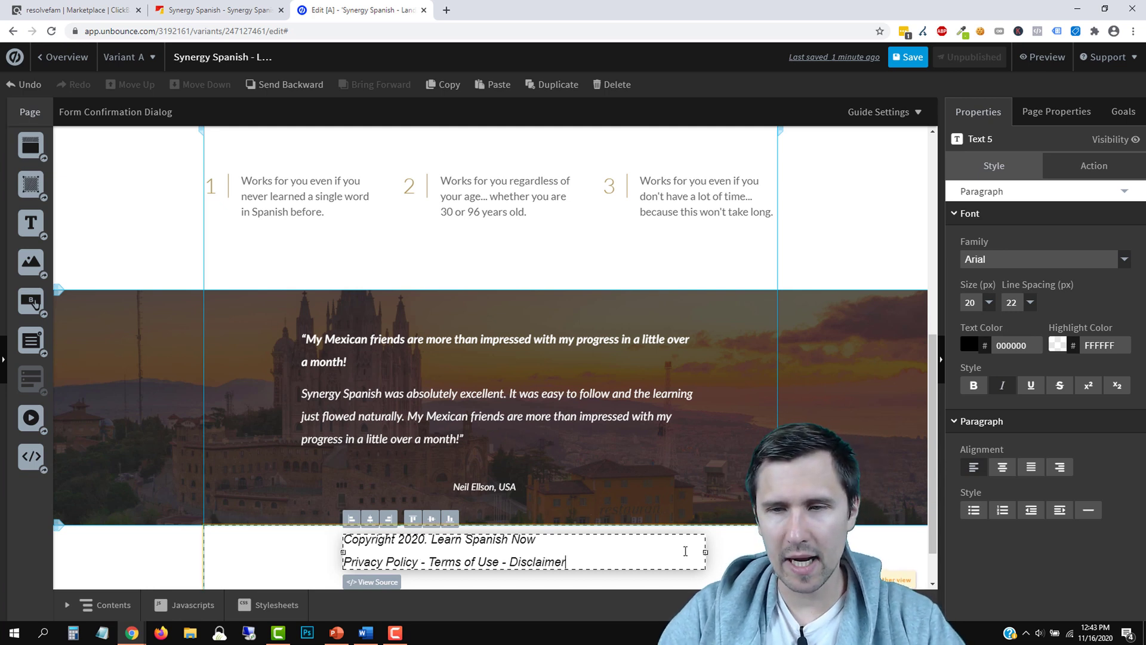
# Centre both footer lines and narrow the footer text box to fit its text
pyautogui.click(1002, 467)
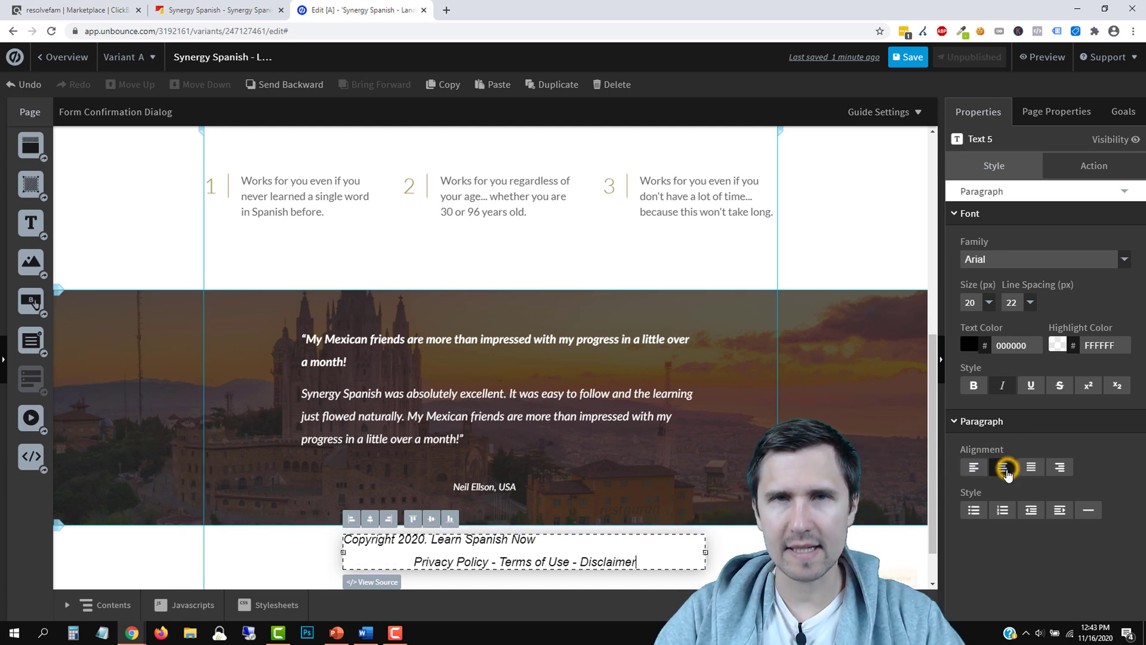
pyautogui.tripleClick(483, 540)
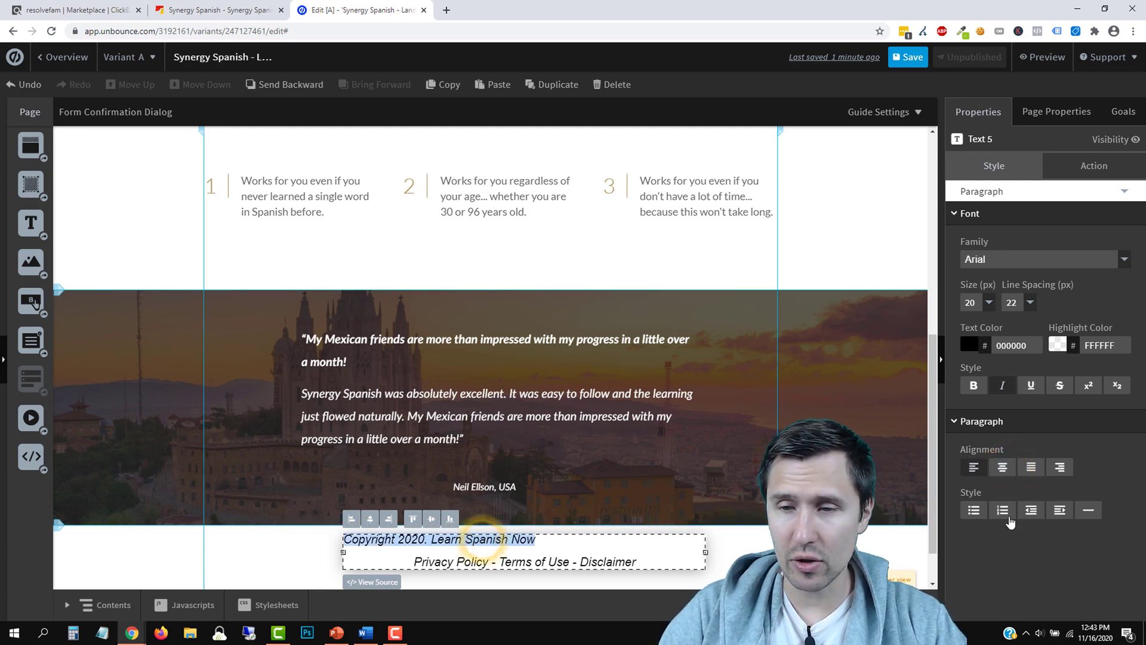
pyautogui.click(1005, 470)
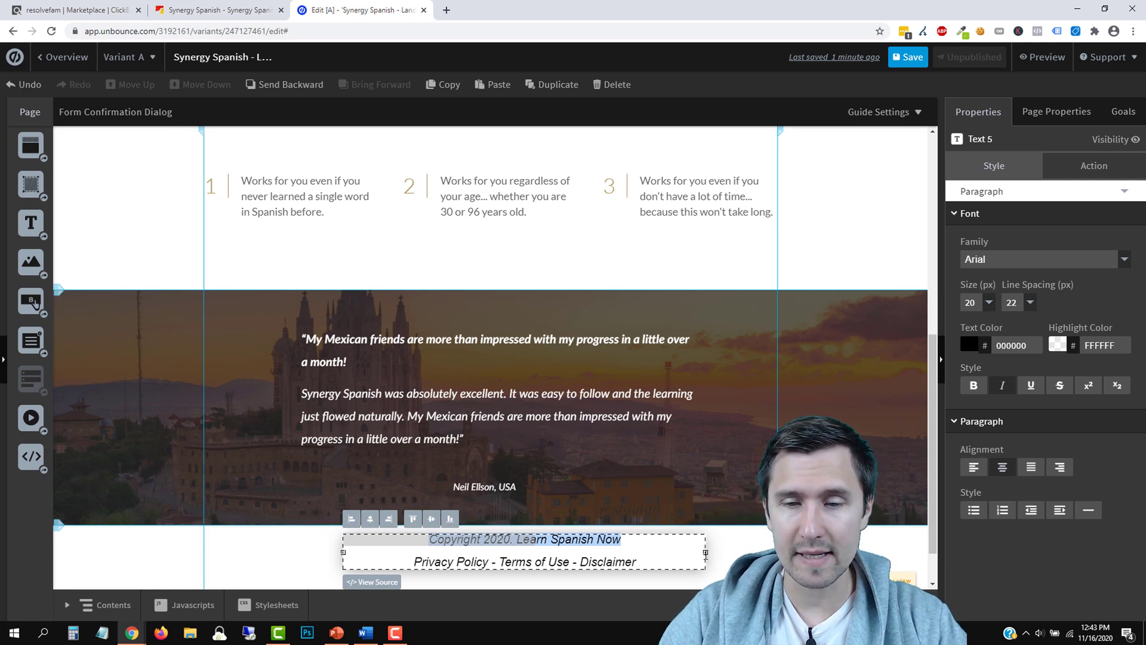
pyautogui.moveTo(705, 553); pyautogui.dragTo(582, 558)
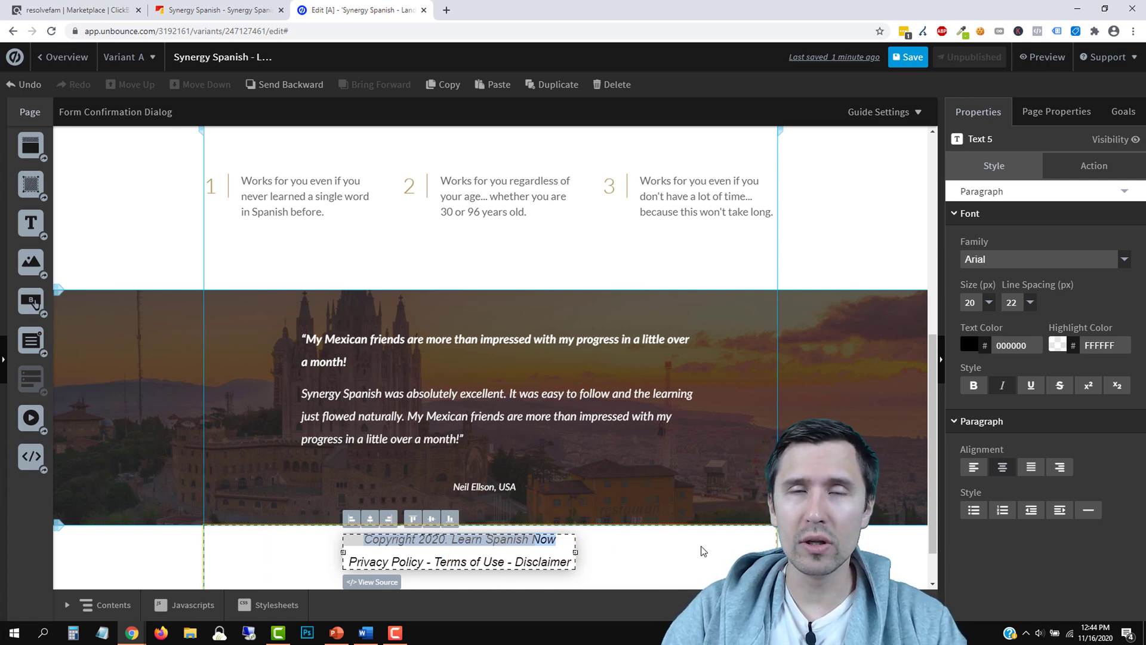
pyautogui.click(596, 558)
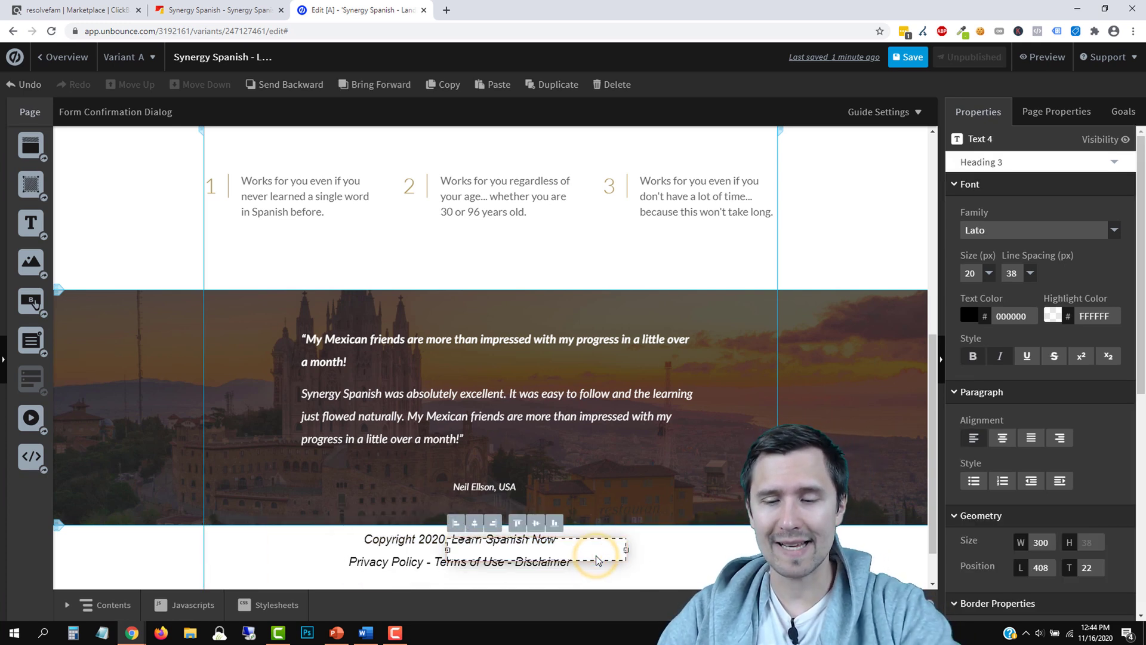
pyautogui.click(468, 558)
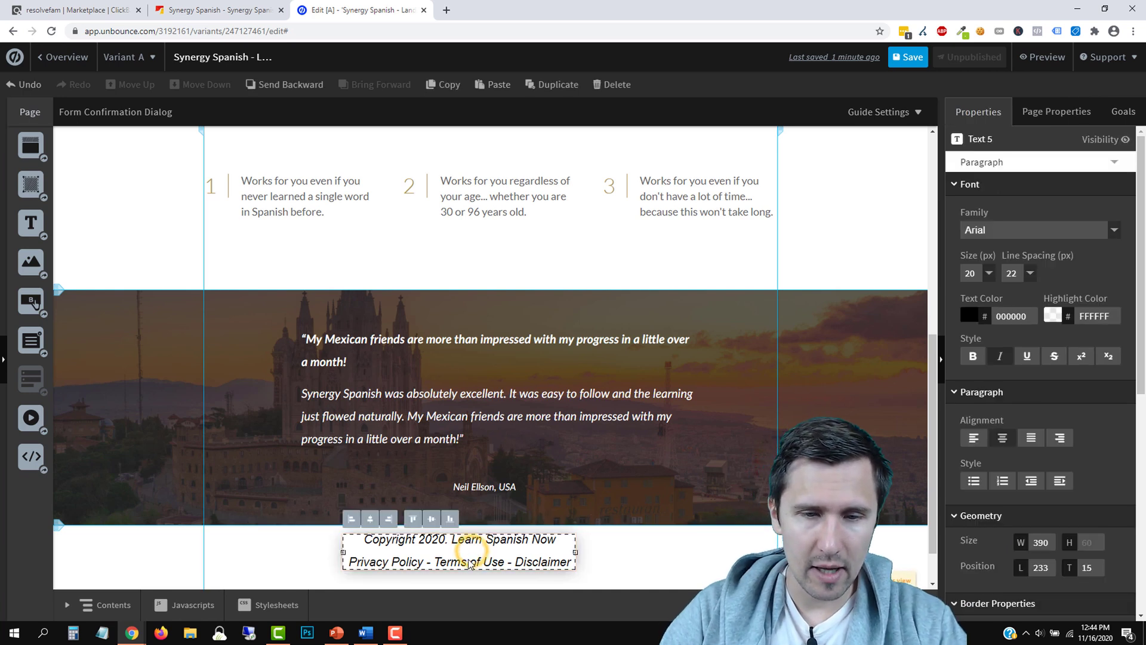
# Centre the footer text box and shrink the footer section to about 108 px tall
pyautogui.click(396, 520)
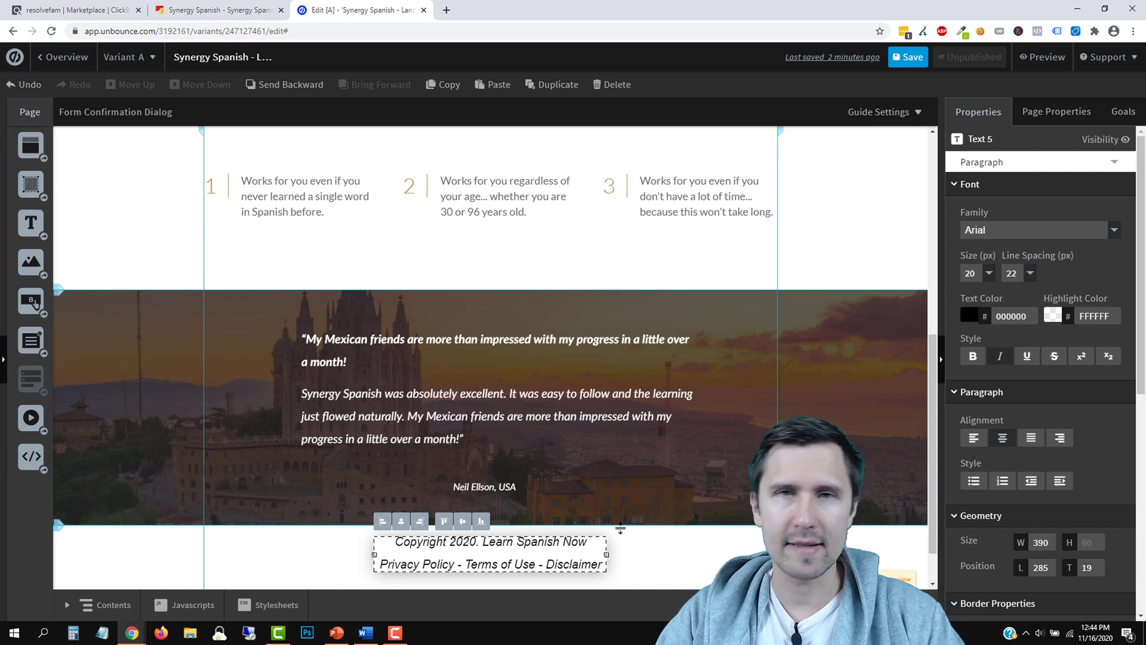
pyautogui.click(642, 555)
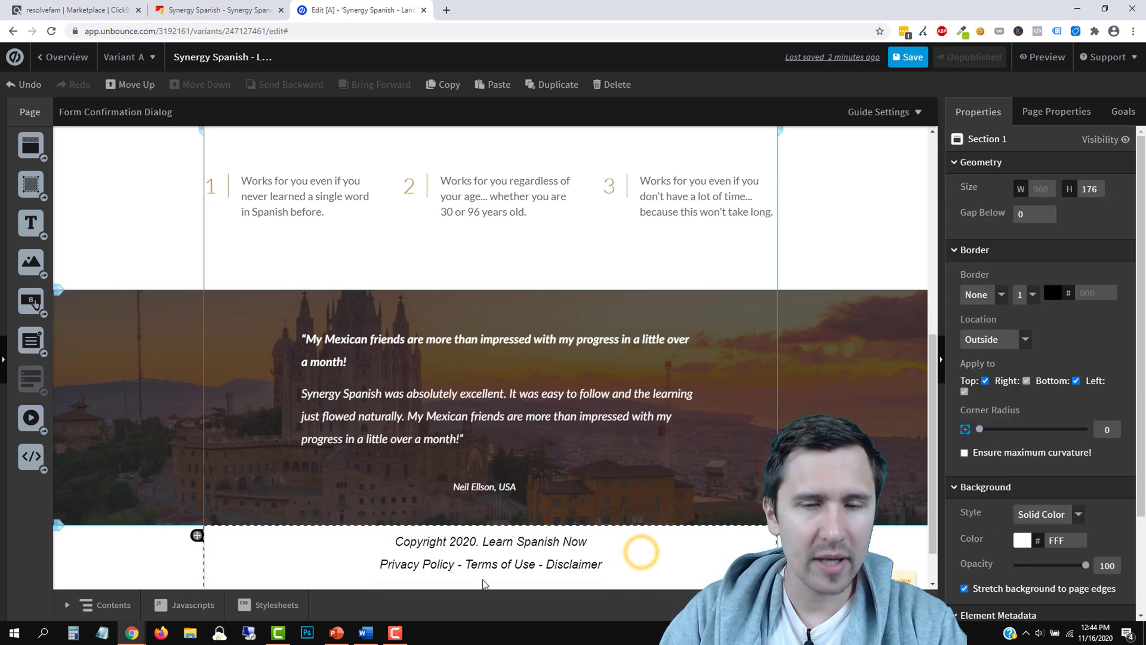
pyautogui.scroll(-1, 489, 582)
pyautogui.moveTo(489, 582); pyautogui.dragTo(495, 533)
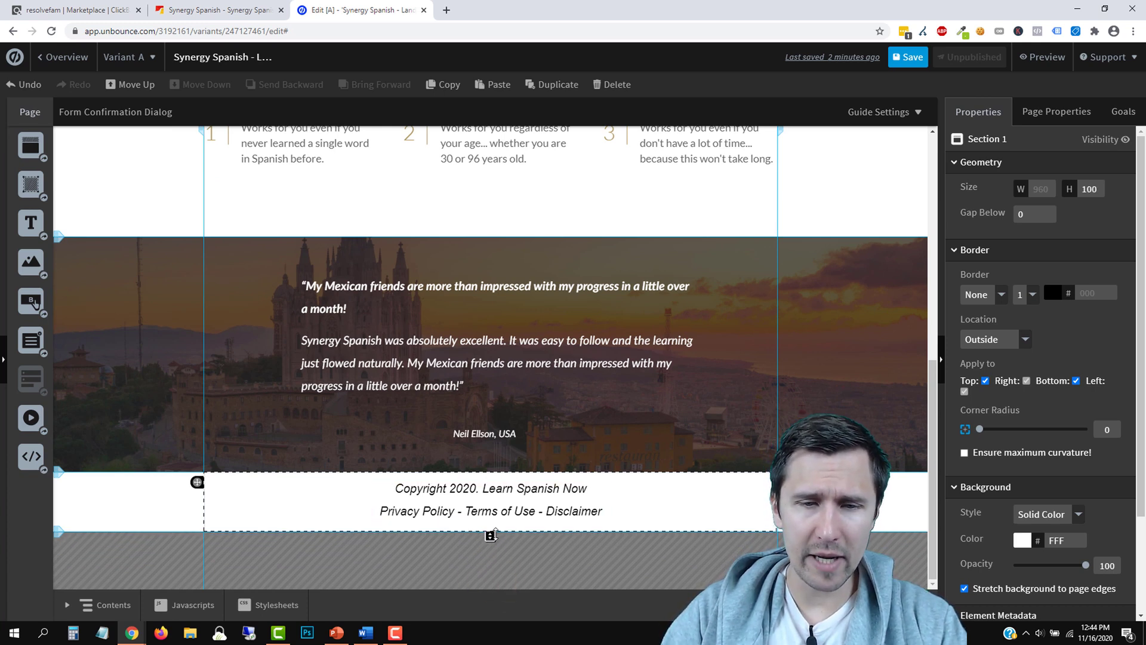
# Set the footer text size to 16
pyautogui.click(492, 511)
pyautogui.click(982, 273)
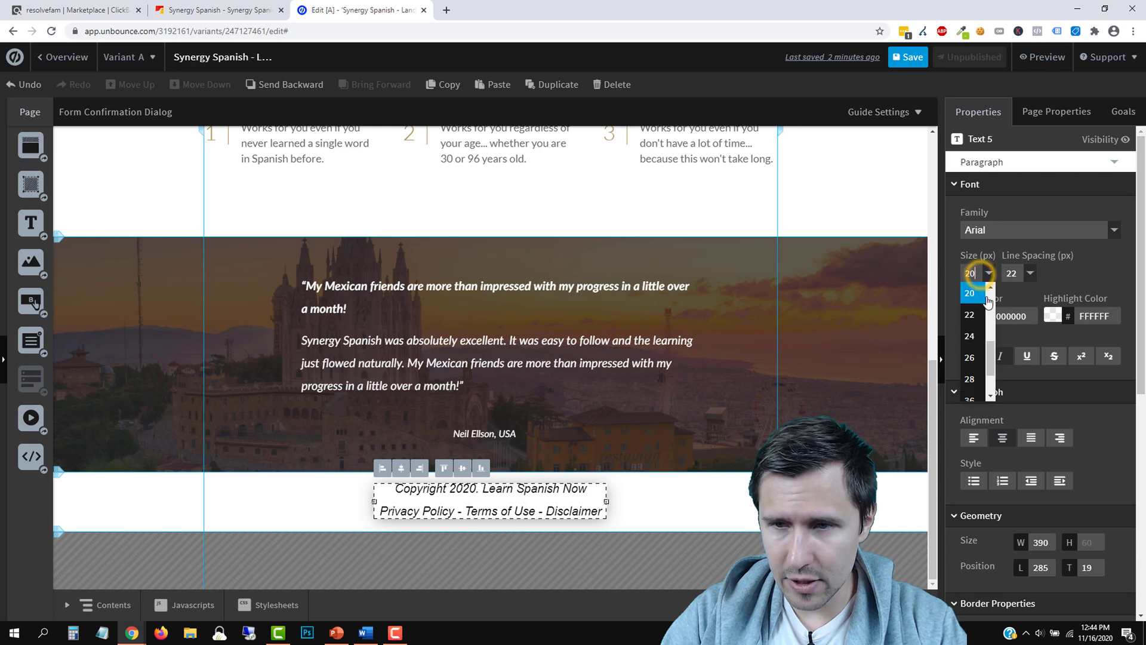
pyautogui.scroll(2, 979, 299)
pyautogui.click(970, 298)
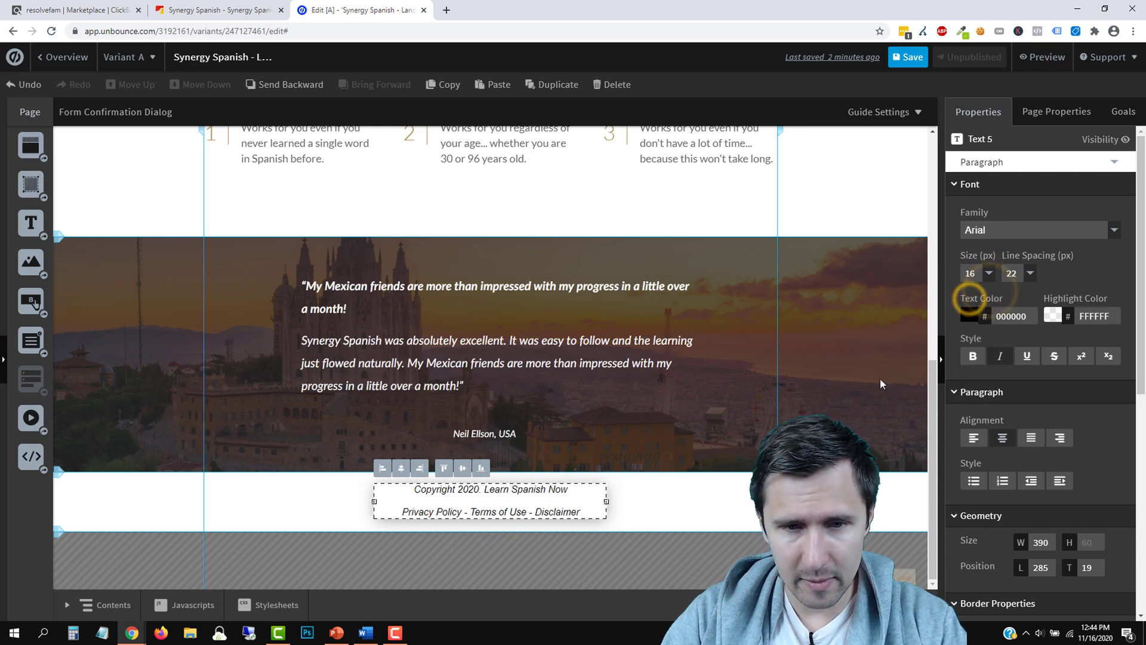
# Edit the footer copyright text so the two lines sit closer together
pyautogui.click(680, 483)
pyautogui.click(520, 491)
pyautogui.click(413, 512)
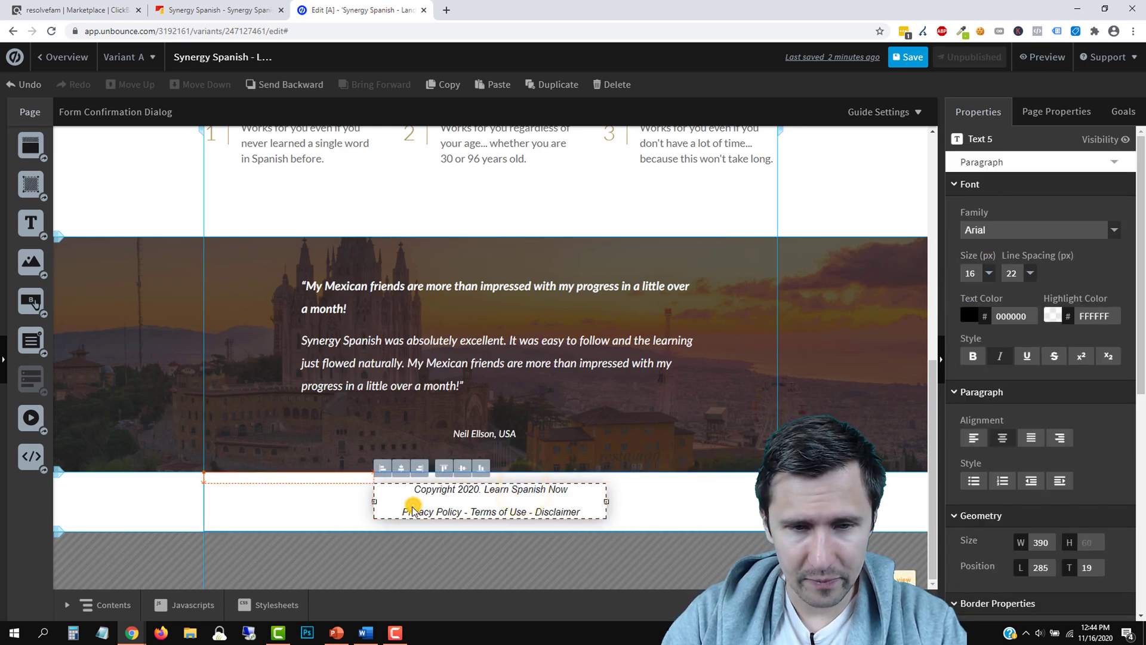
pyautogui.doubleClick(413, 511)
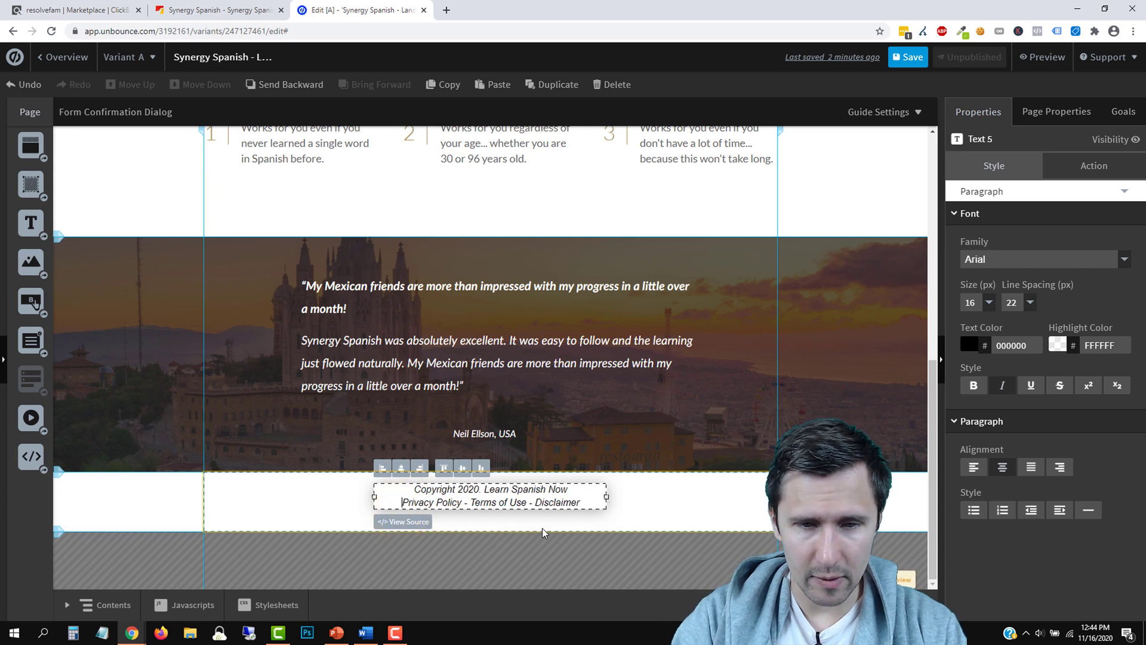
pyautogui.click(656, 513)
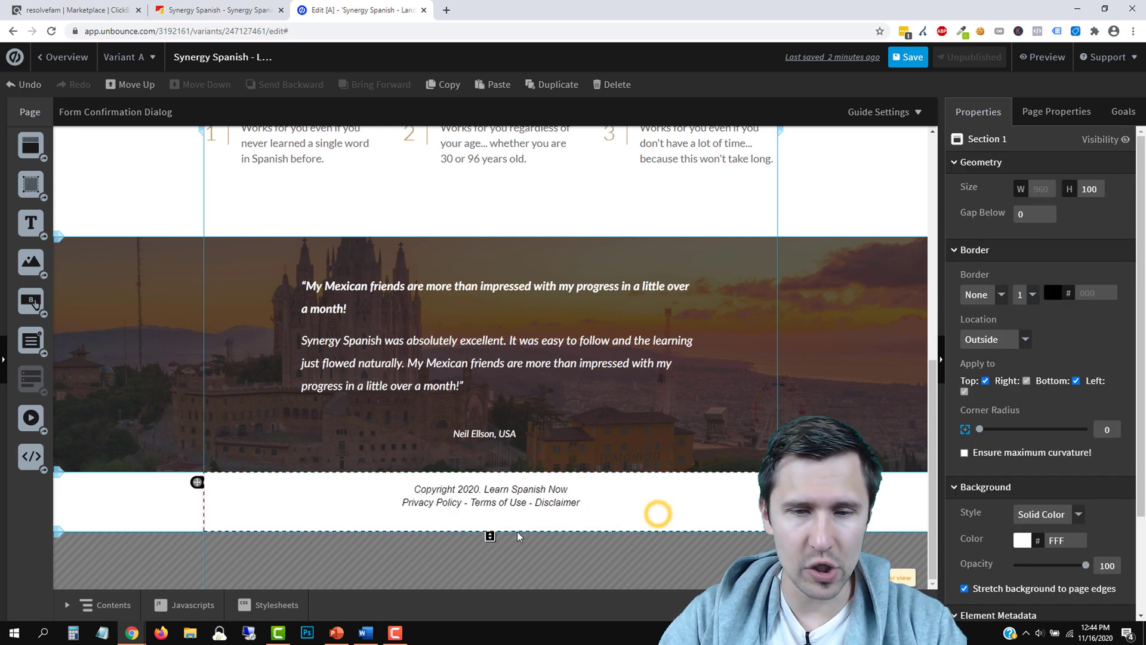
# Shorten the footer section to 86 px tall and save the page
pyautogui.moveTo(489, 535); pyautogui.dragTo(521, 524)
pyautogui.click(797, 441)
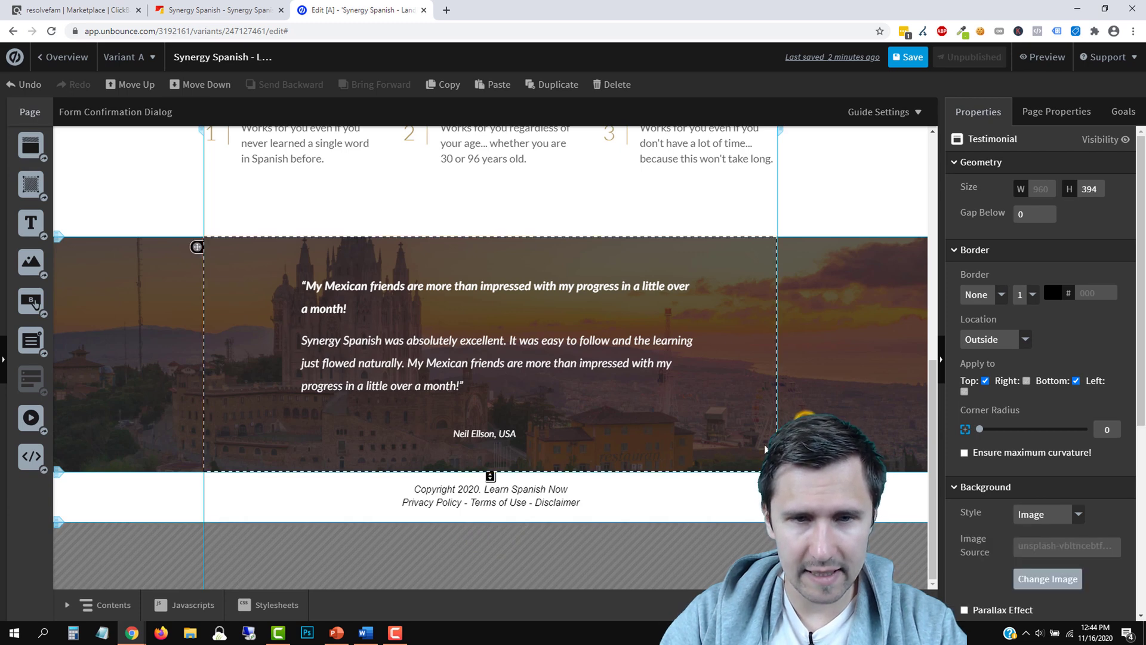
pyautogui.scroll(8, 799, 439)
pyautogui.click(903, 64)
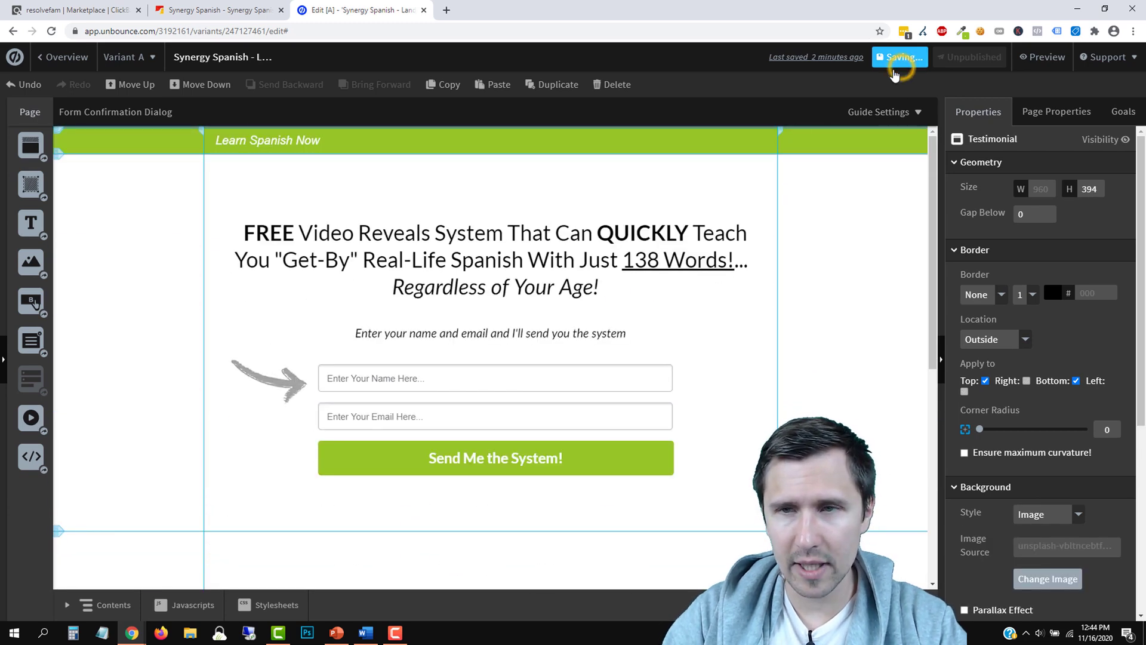
pyautogui.scroll(-7, 753, 250)
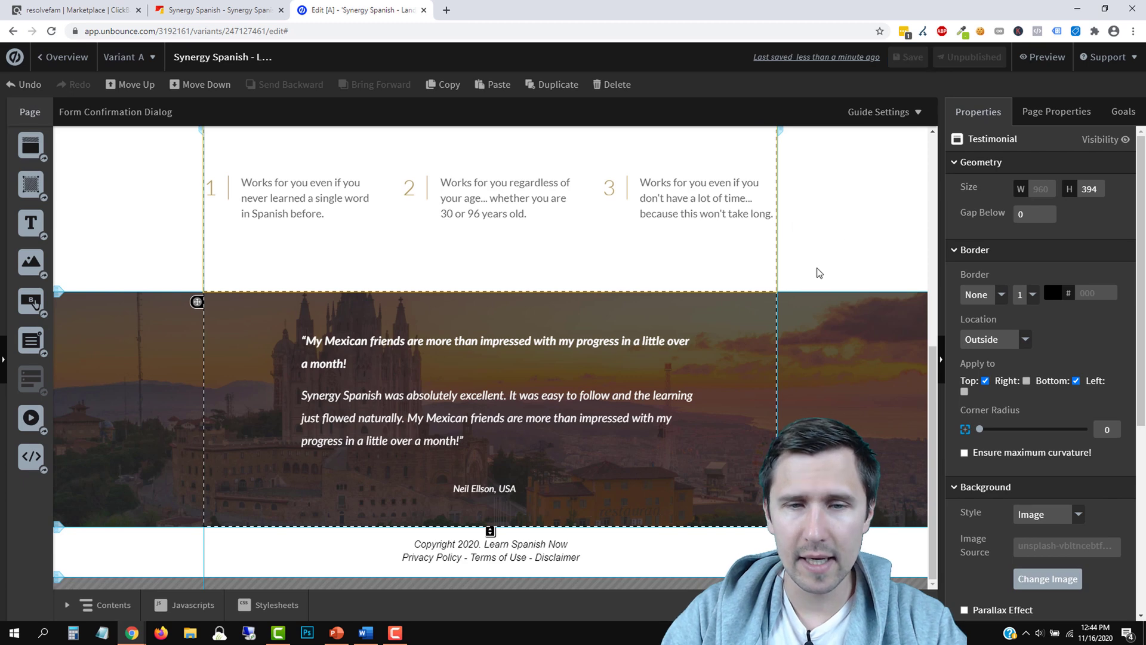
pyautogui.scroll(6, 818, 271)
pyautogui.click(63, 56)
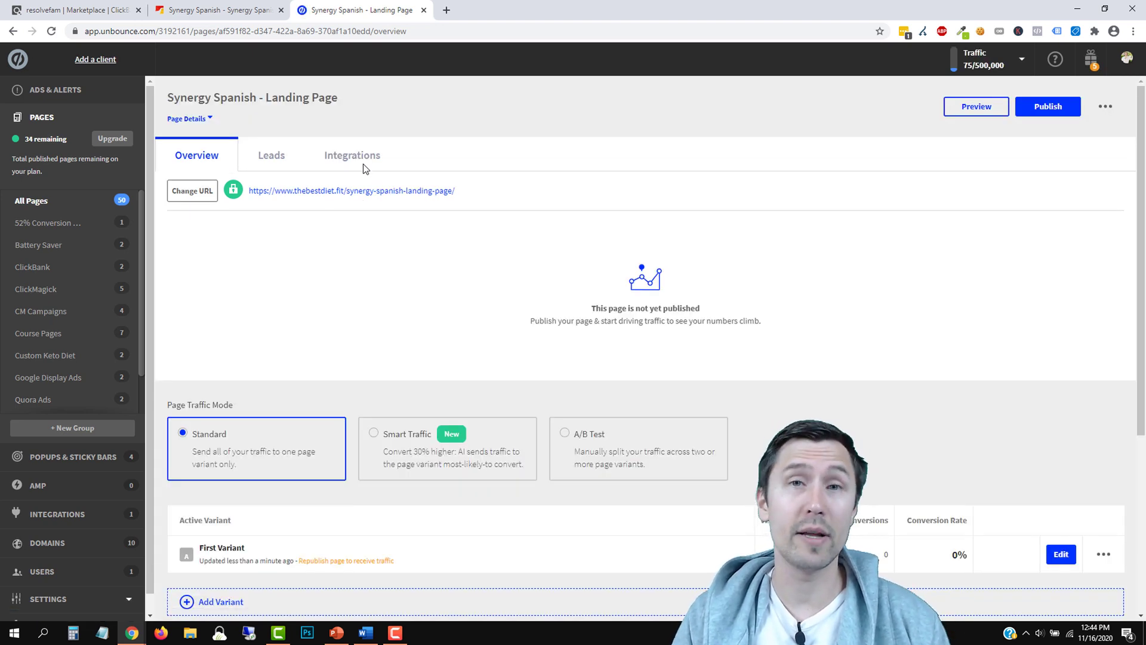
pyautogui.click(210, 201)
pyautogui.click(461, 353)
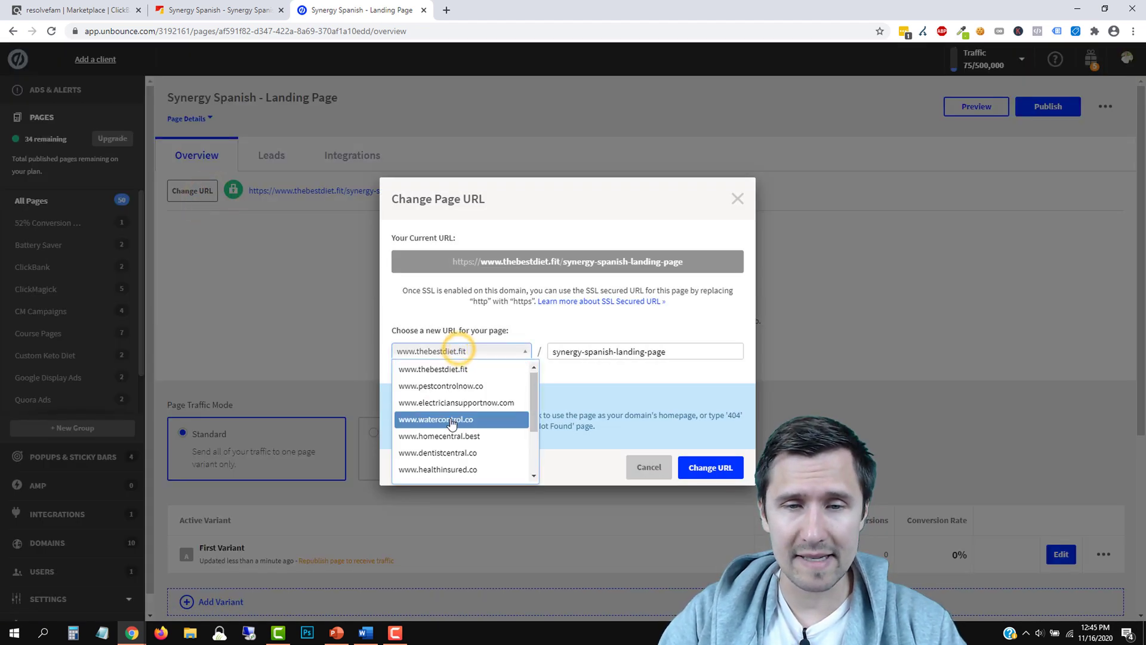
pyautogui.scroll(-3, 447, 422)
pyautogui.scroll(3, 478, 430)
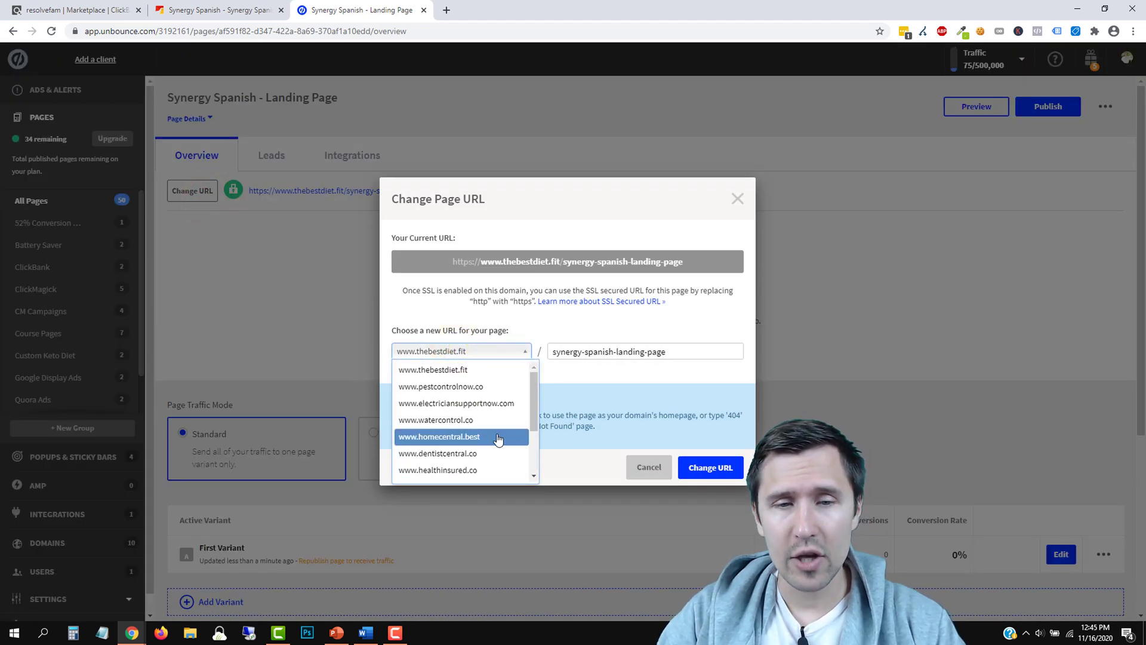
pyautogui.click(593, 326)
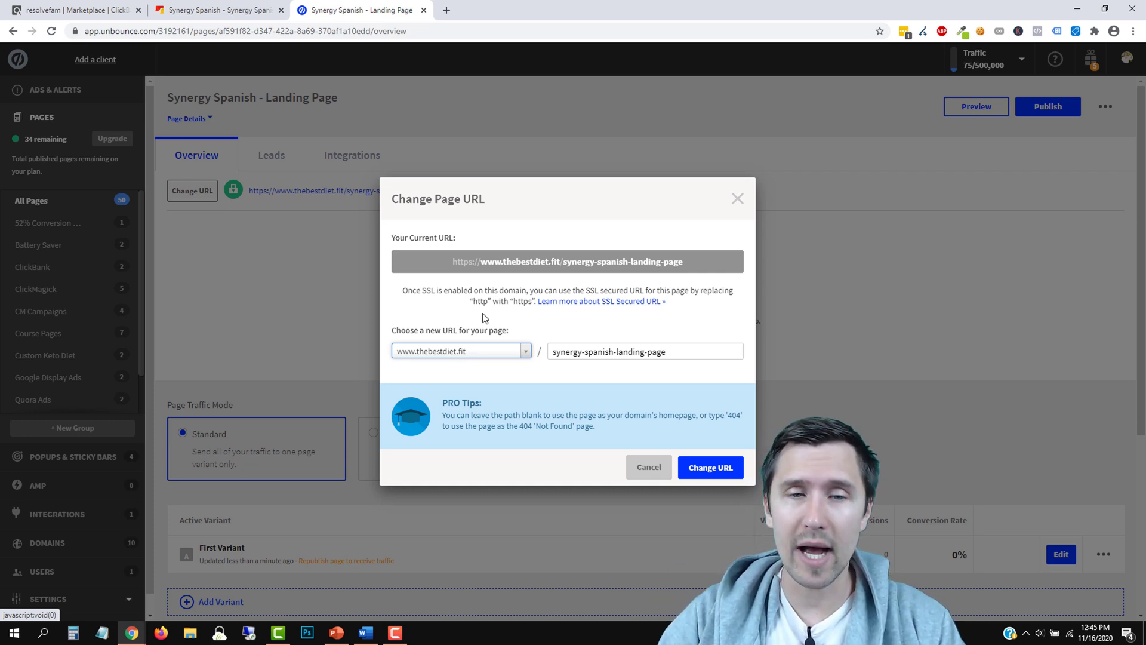
# Confirm the URL, publish the page live, and open thebestdiet.fit/synergy-spanish-landing-page
pyautogui.click(712, 466)
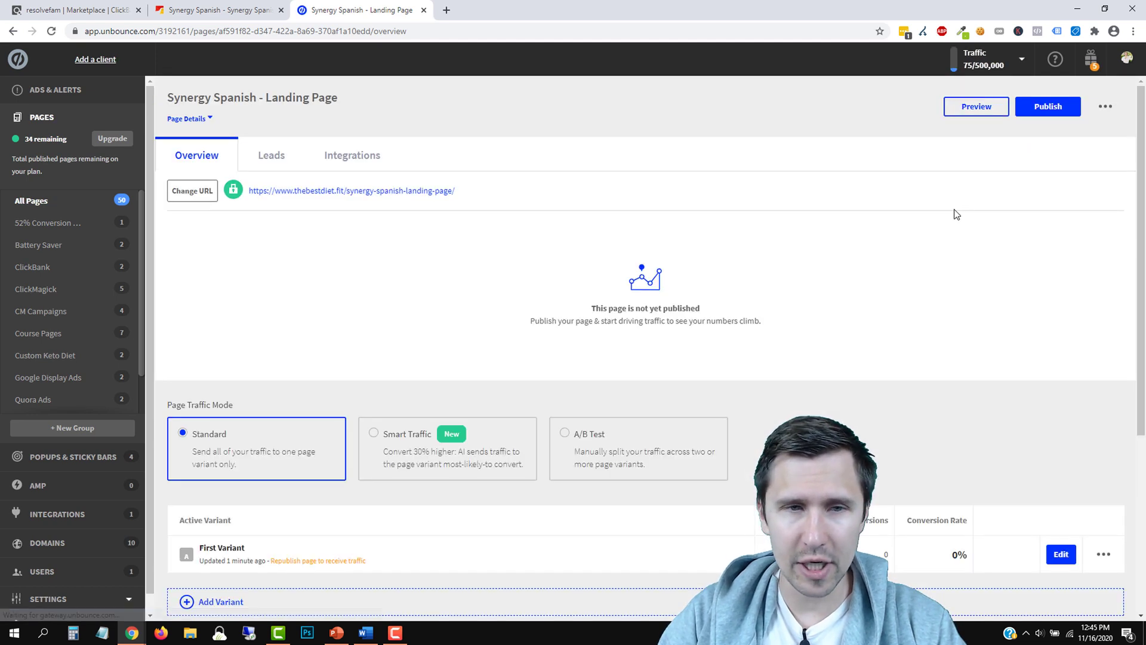
pyautogui.click(1031, 108)
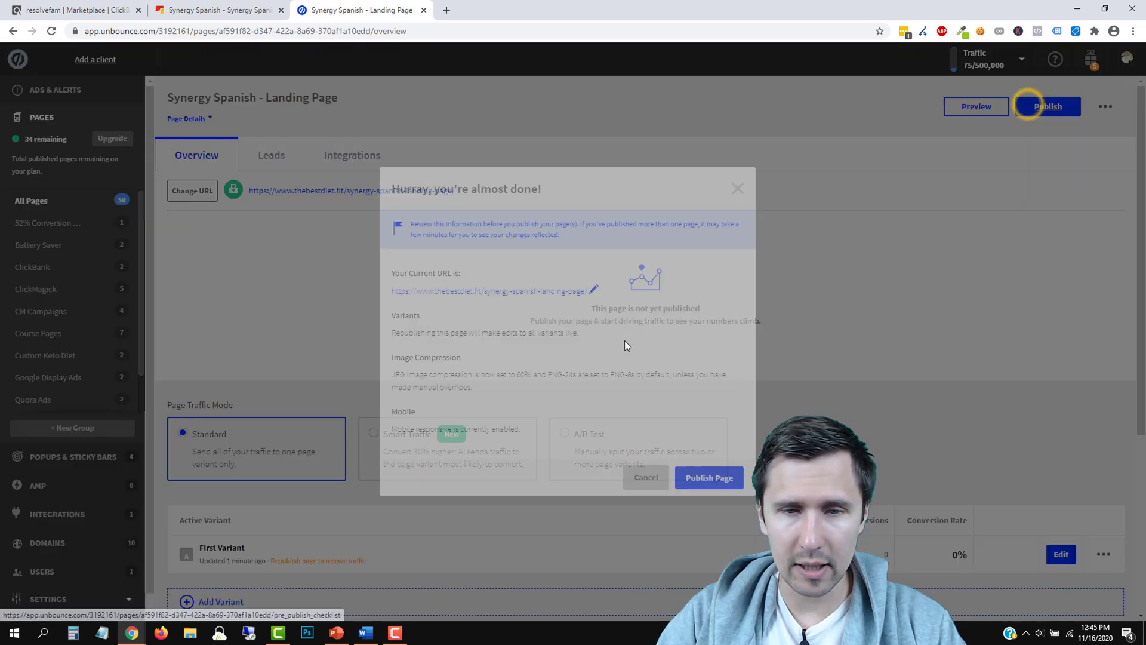
pyautogui.click(708, 477)
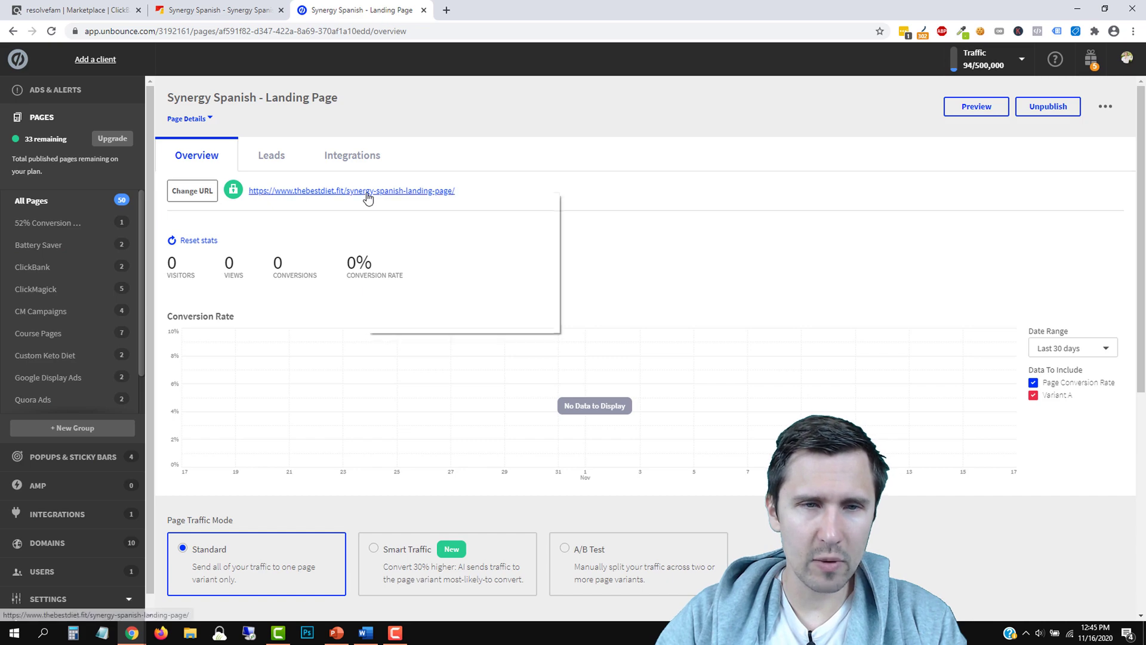
pyautogui.click(379, 192)
# Scroll through the live landing page, then close its tab to return to the overview
pyautogui.click(506, 6)
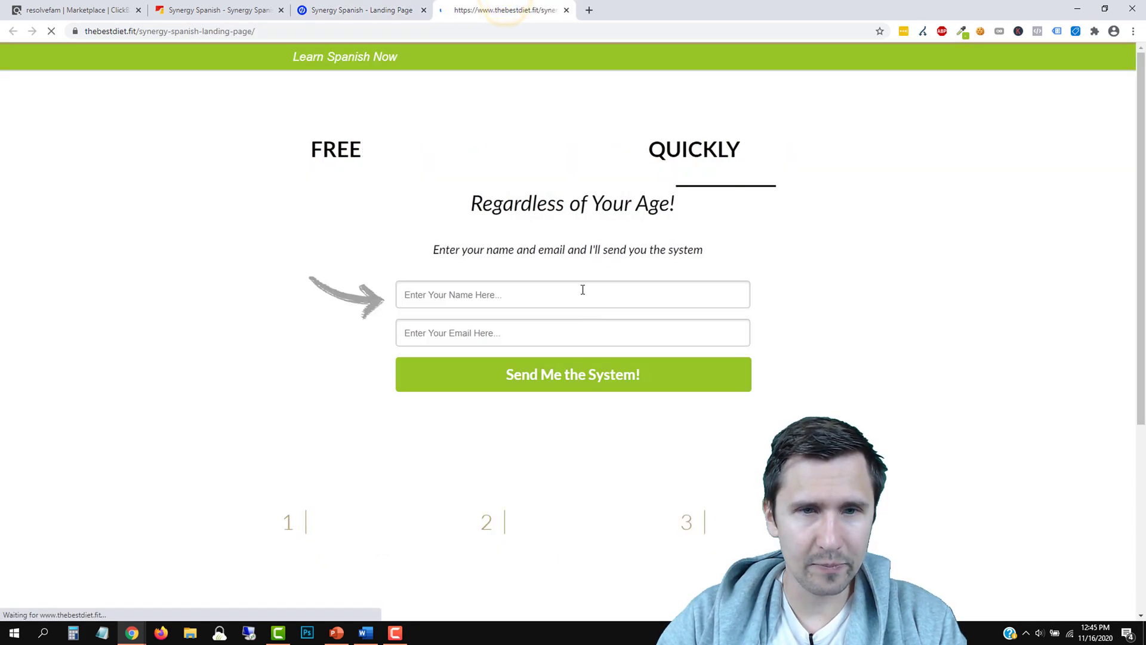
pyautogui.scroll(-5, 243, 316)
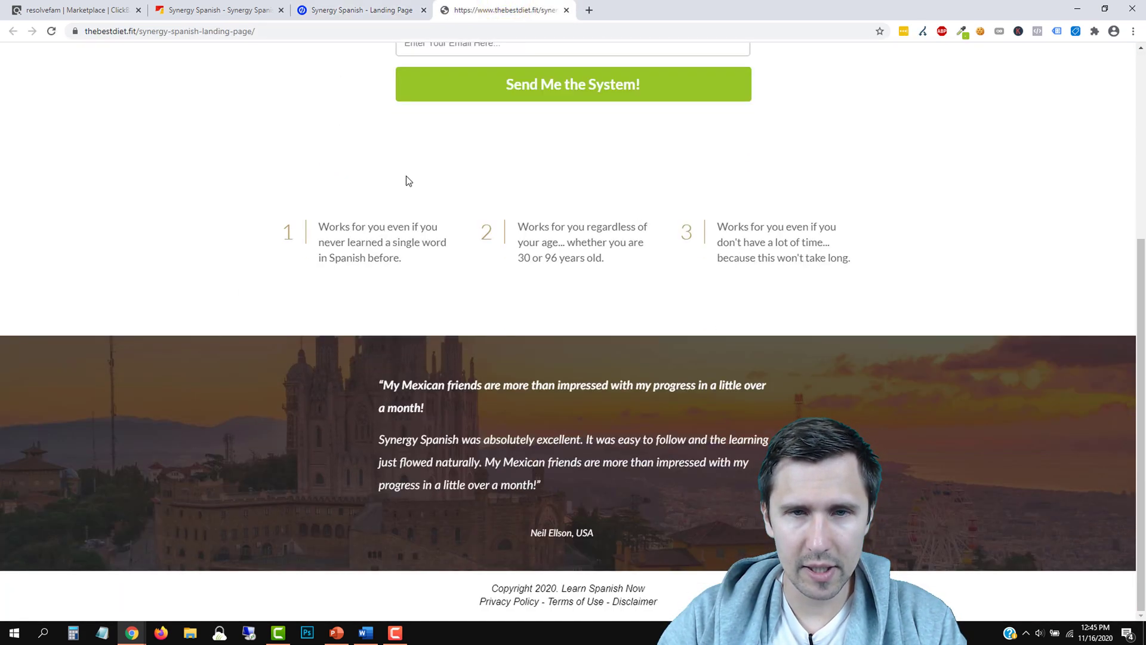
pyautogui.scroll(5, 628, 370)
pyautogui.scroll(-5, 446, 241)
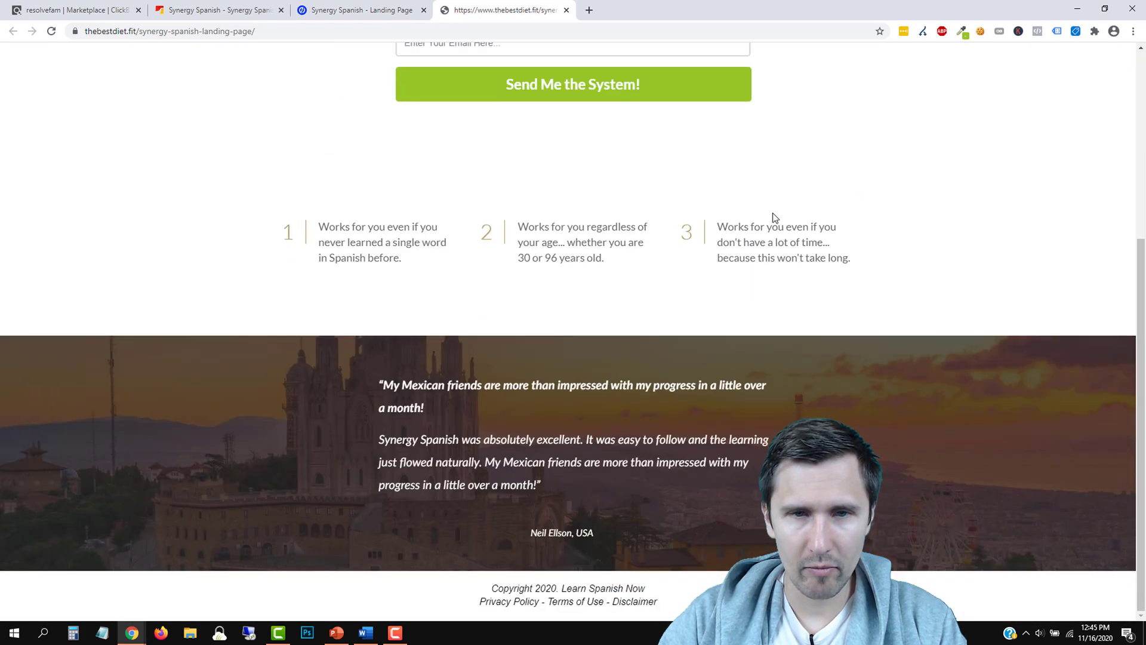
pyautogui.scroll(5, 774, 218)
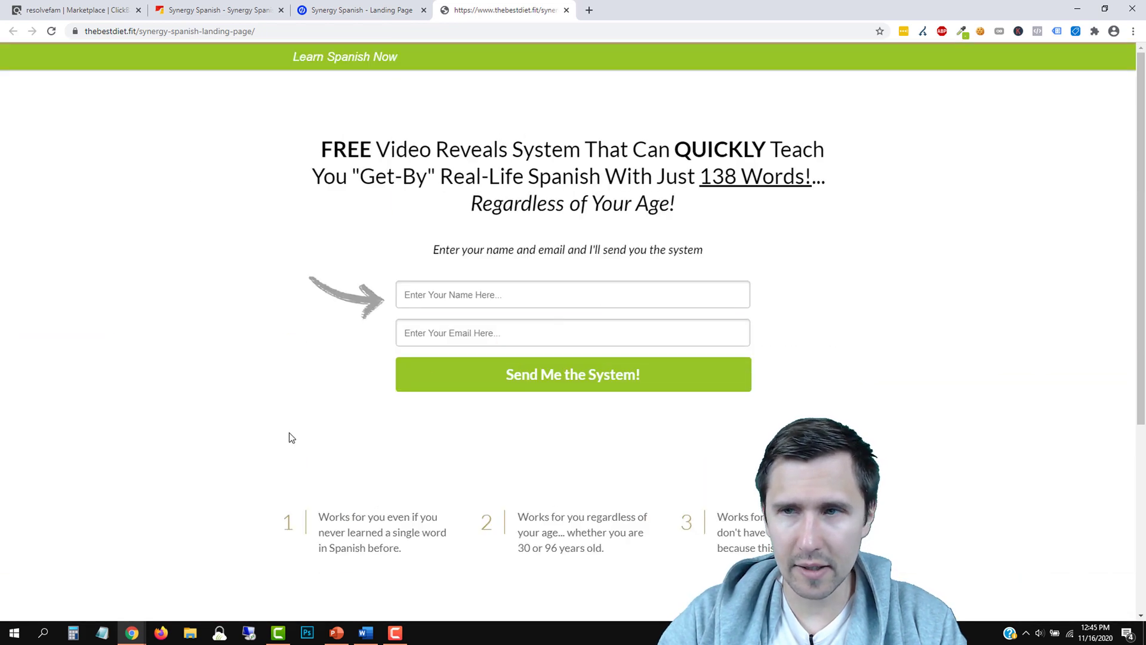
pyautogui.scroll(-5, 290, 437)
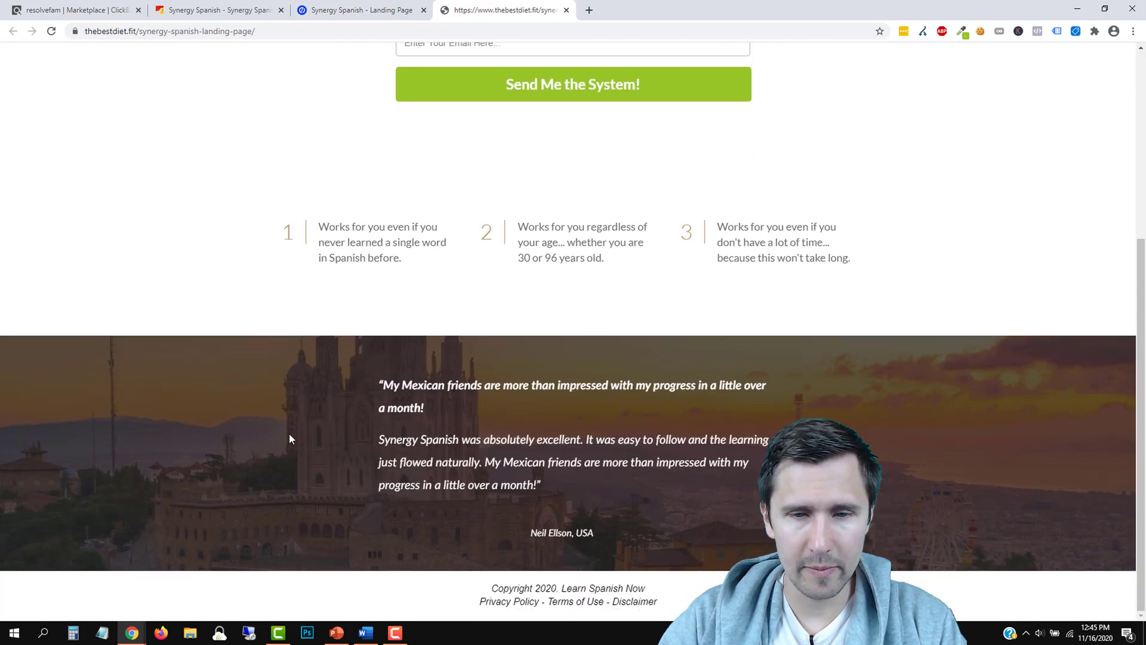
pyautogui.scroll(5, 289, 436)
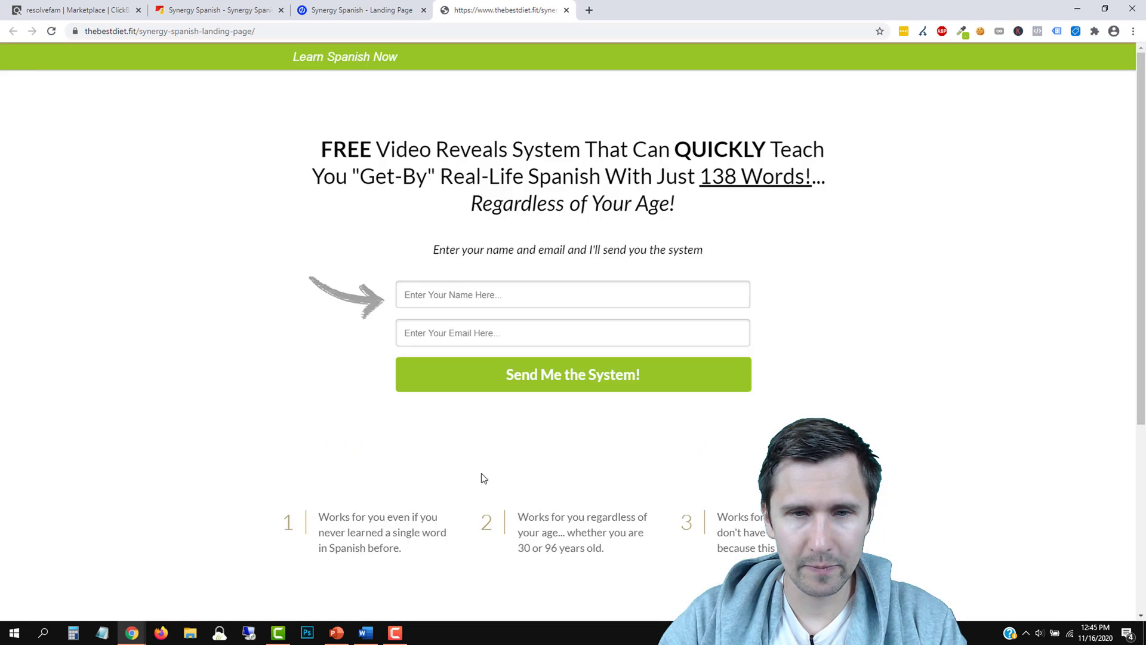
pyautogui.click(566, 10)
# Open the variant in the editor and give the Benefits section a solid border
pyautogui.scroll(-5, 1029, 385)
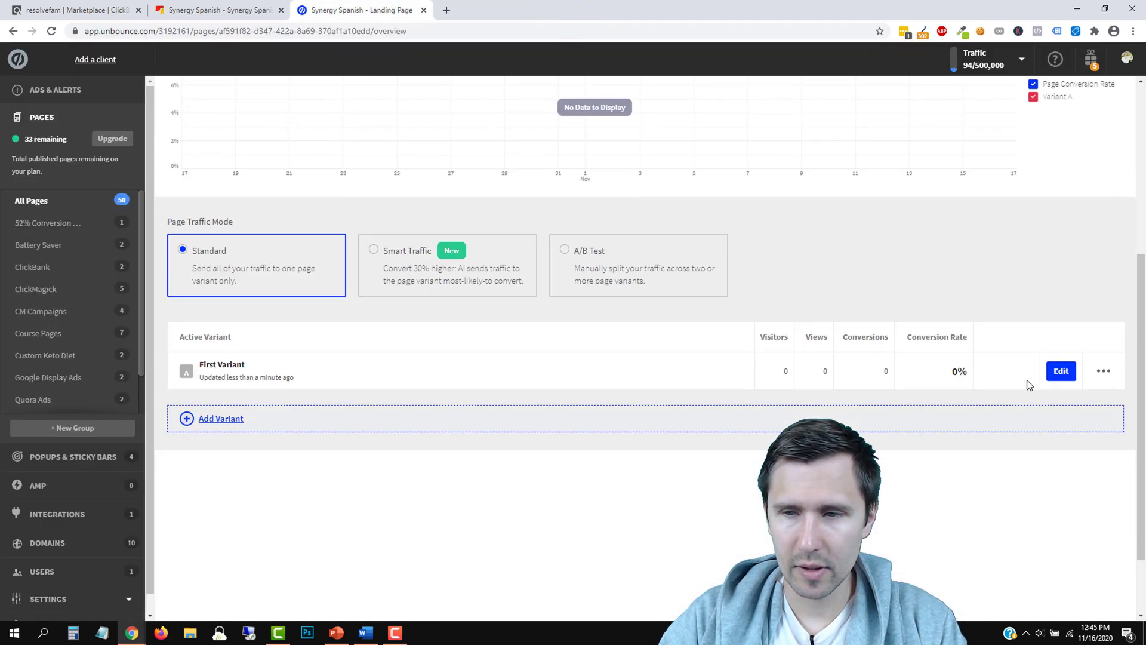
pyautogui.click(1059, 367)
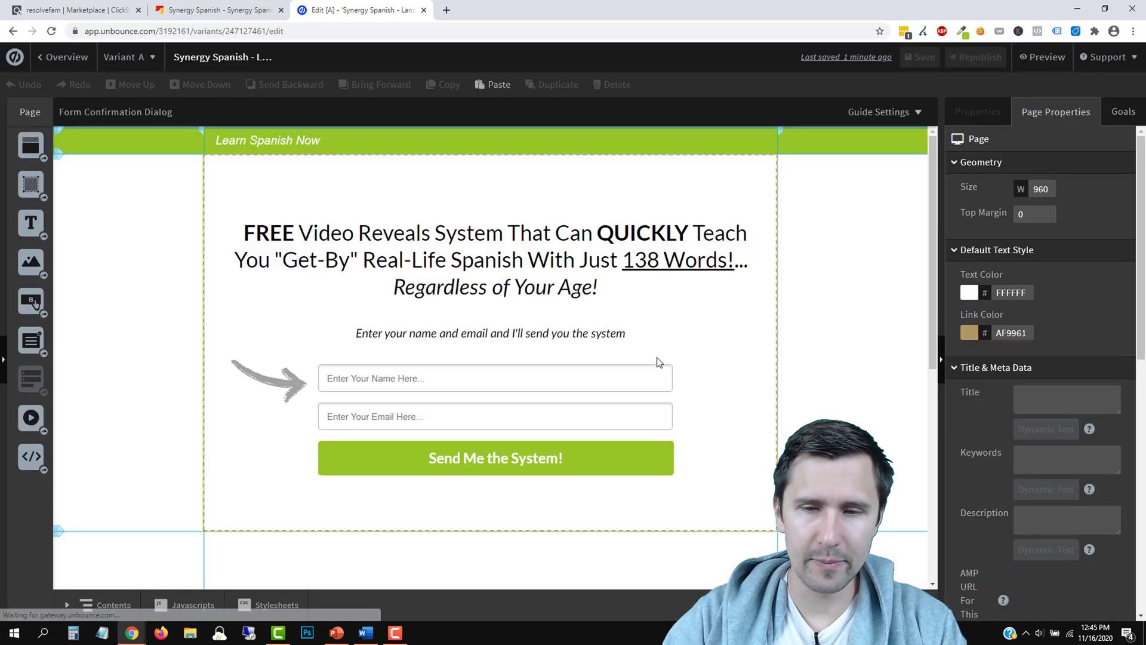
pyautogui.scroll(-4, 698, 364)
pyautogui.click(727, 316)
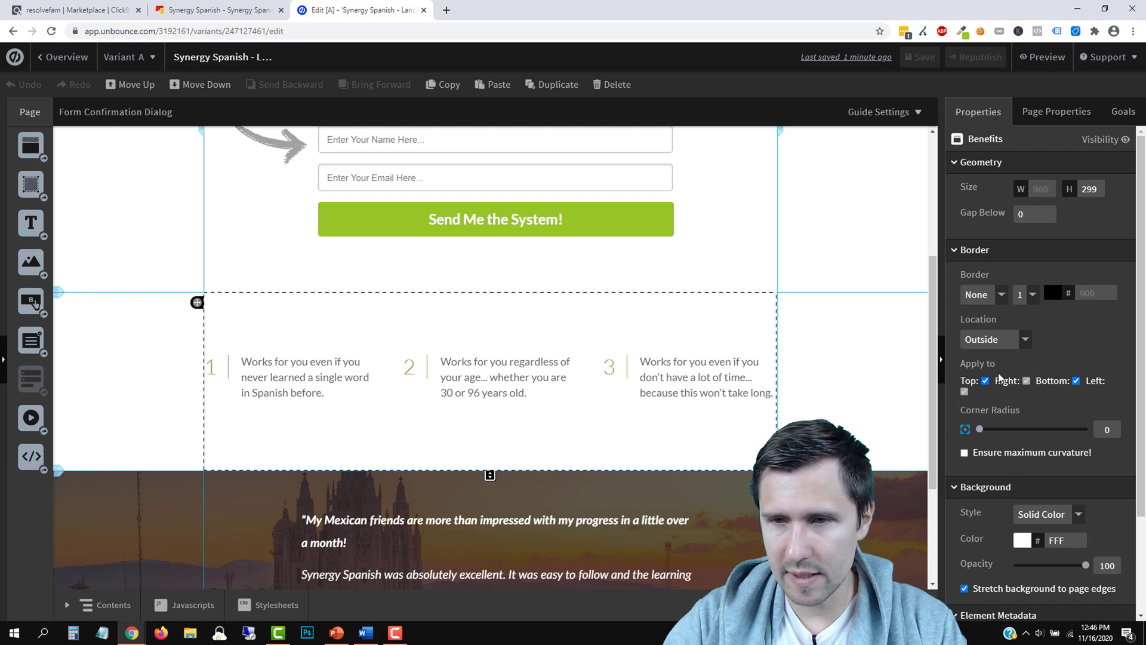
pyautogui.click(1000, 298)
pyautogui.click(980, 330)
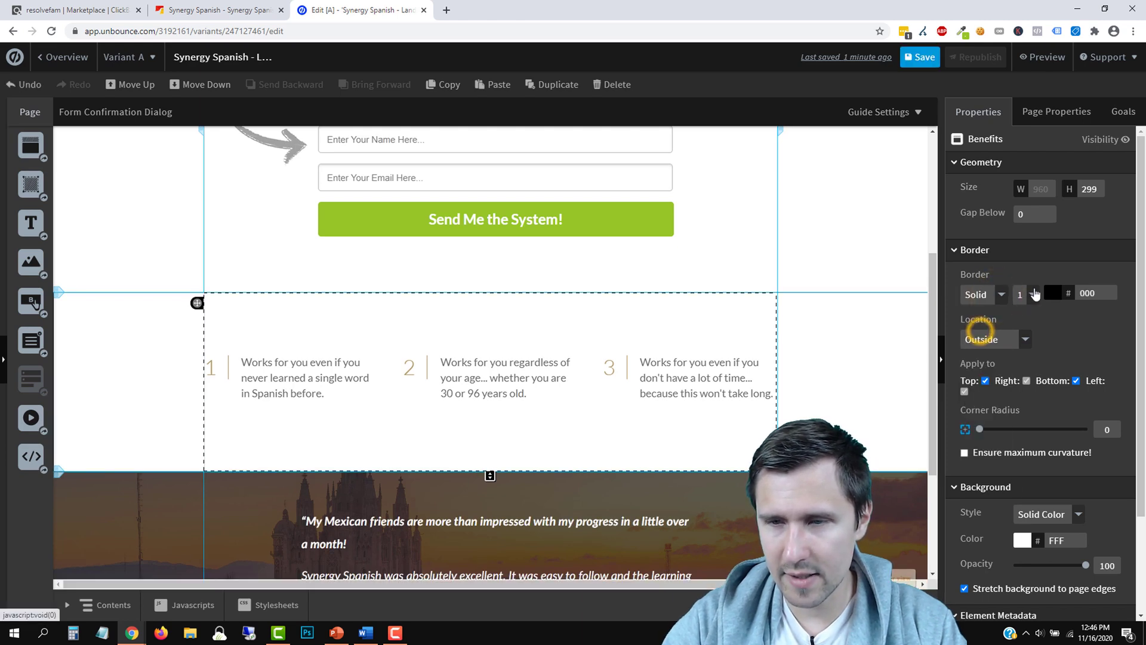
# Set the border to 1 px light grey #DEDEDE and save the page
pyautogui.click(1035, 293)
pyautogui.click(1047, 292)
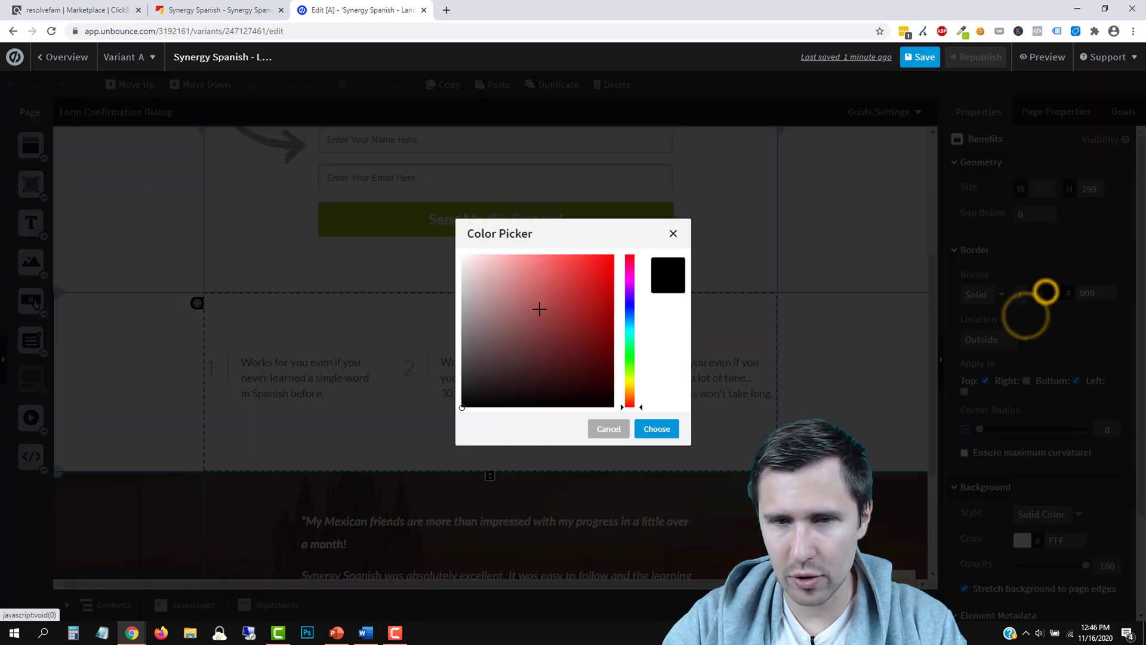
pyautogui.moveTo(488, 366); pyautogui.dragTo(456, 335)
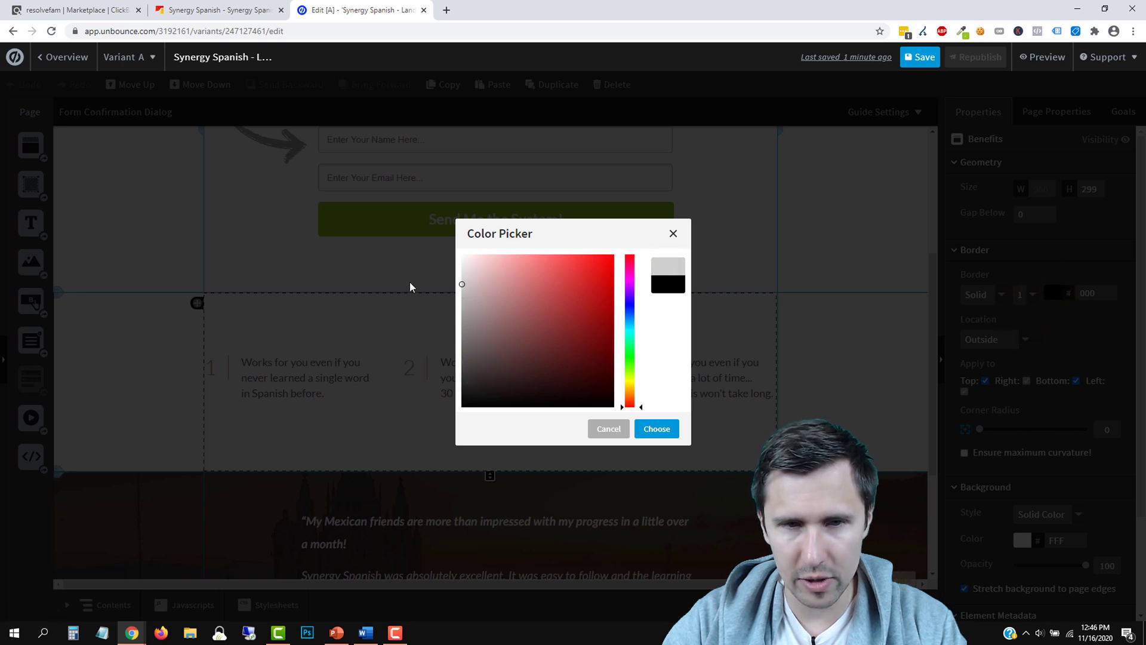
pyautogui.moveTo(411, 287); pyautogui.dragTo(402, 279)
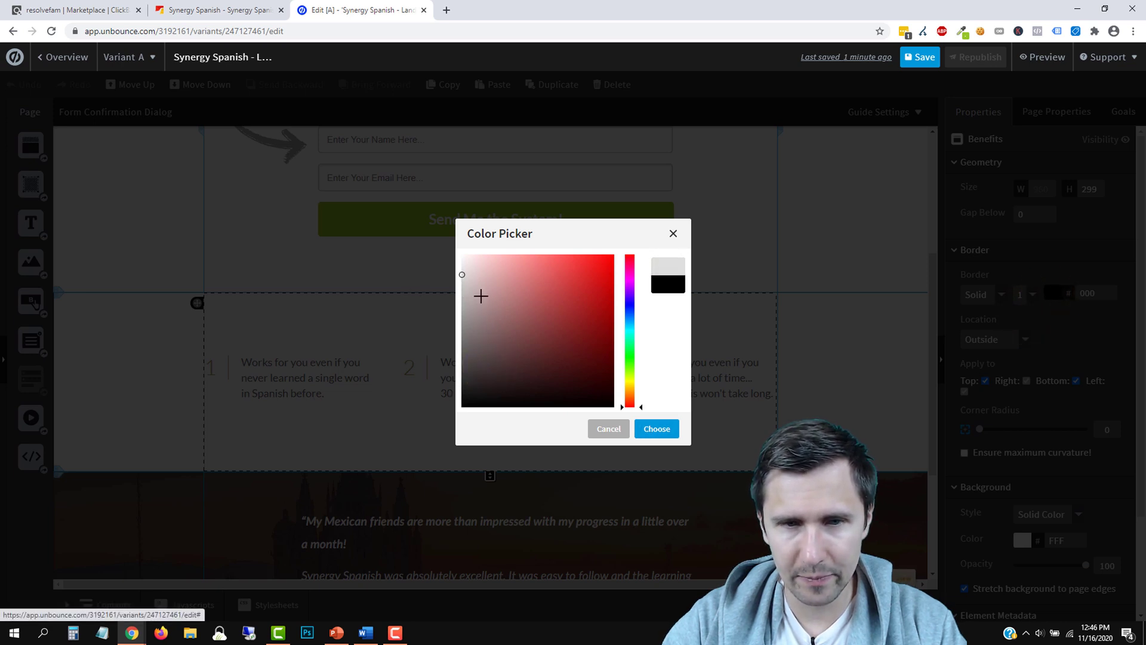
pyautogui.click(656, 429)
pyautogui.click(869, 364)
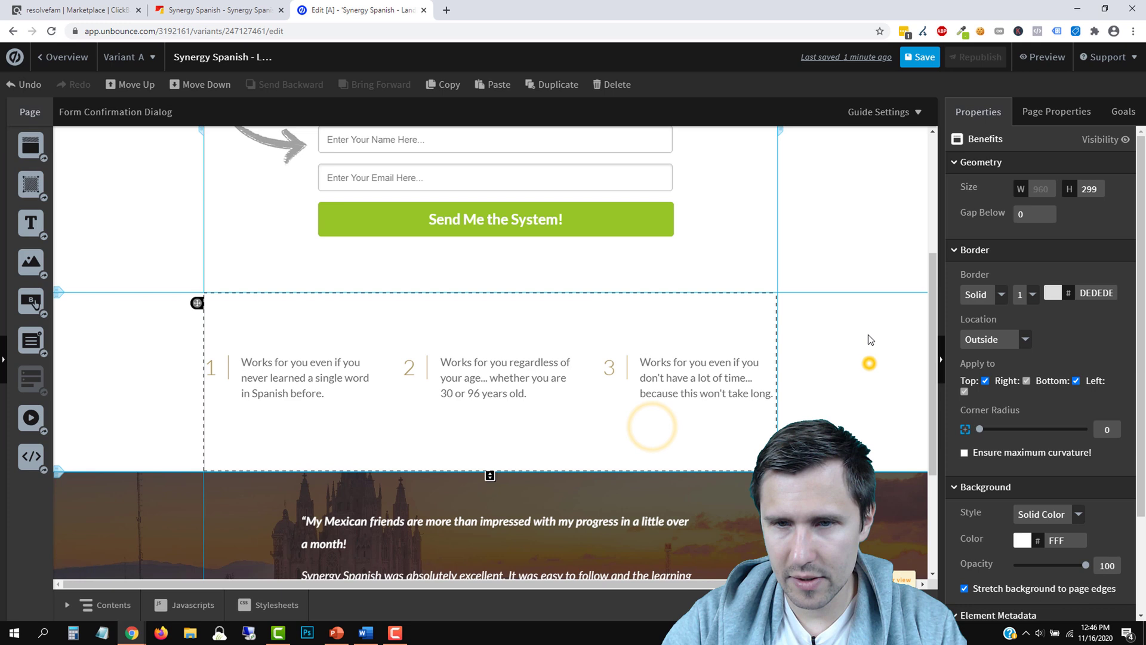
pyautogui.click(916, 57)
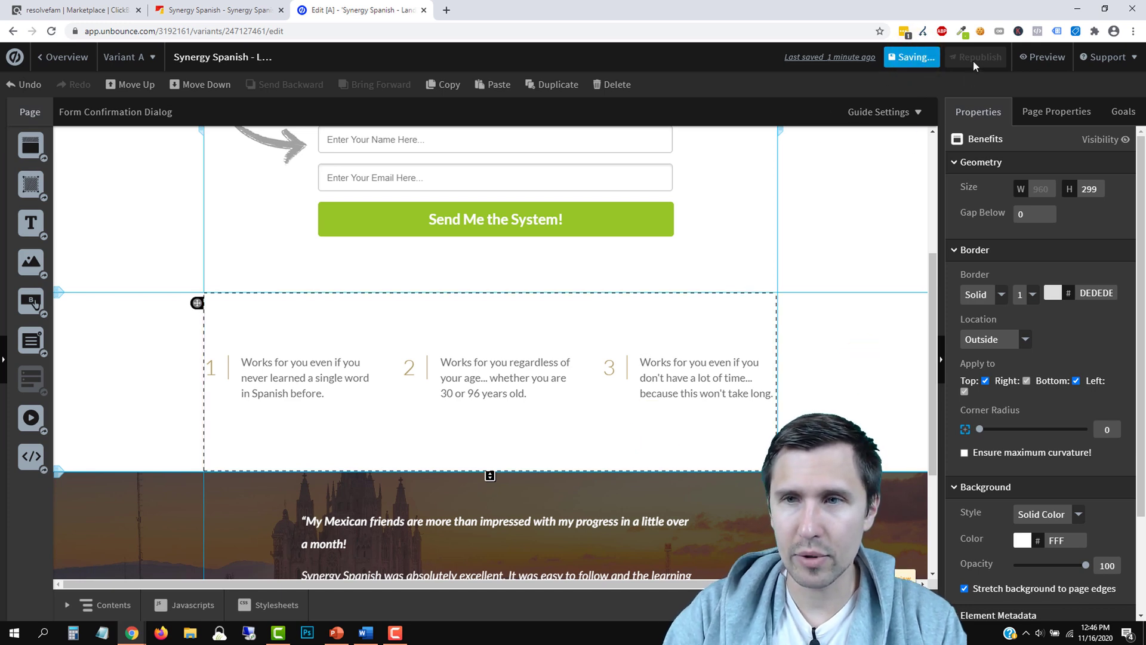
# Preview the bordered page, republish the changes live, and return to the page overview
pyautogui.click(1037, 59)
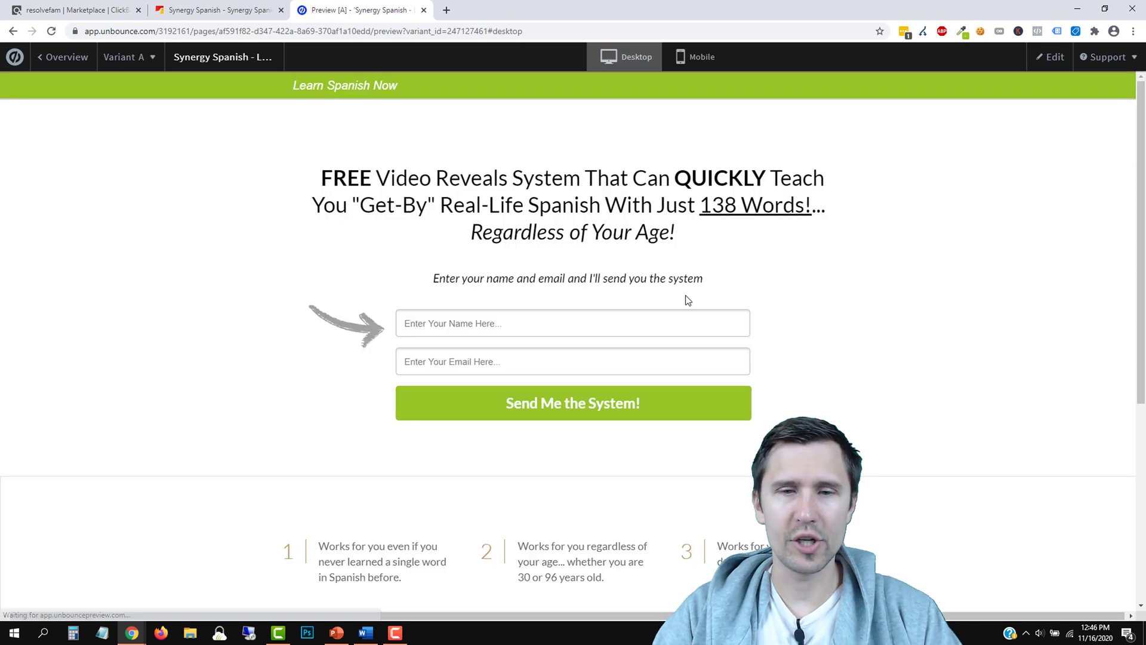
pyautogui.scroll(-3, 896, 474)
pyautogui.scroll(3, 899, 477)
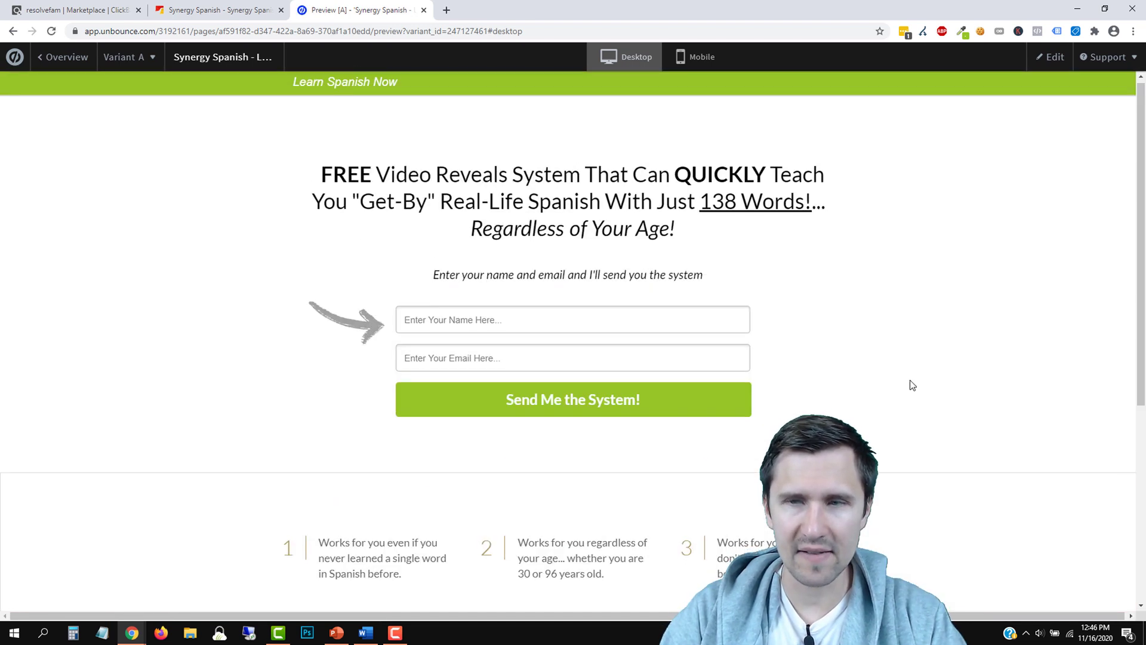
pyautogui.click(1052, 55)
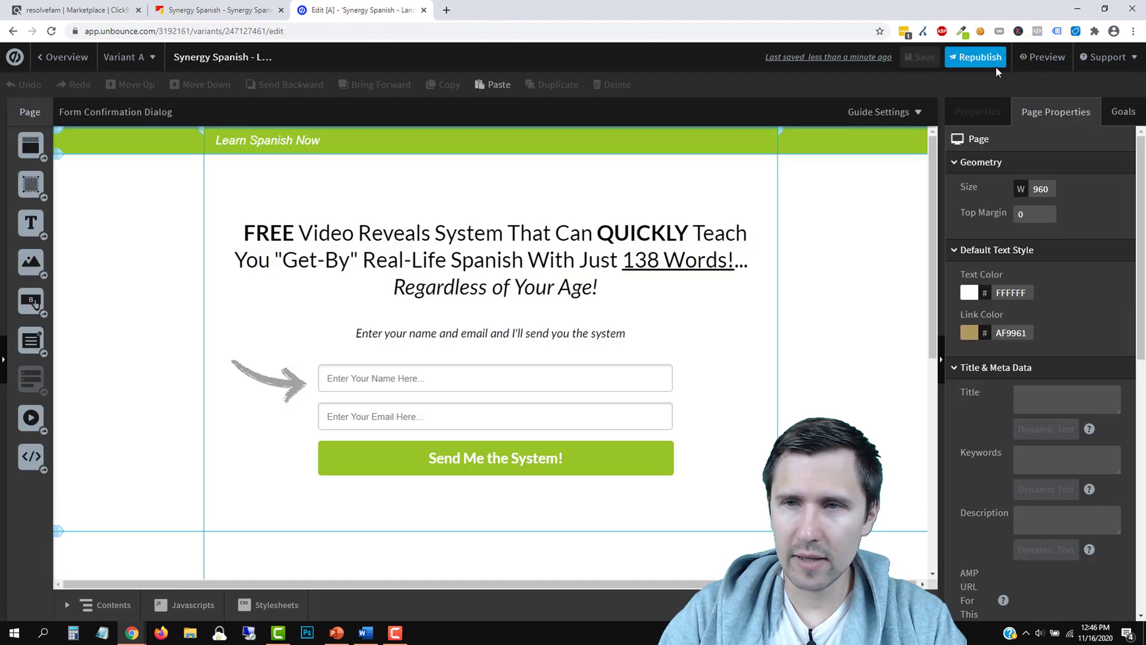
pyautogui.click(980, 56)
pyautogui.click(666, 481)
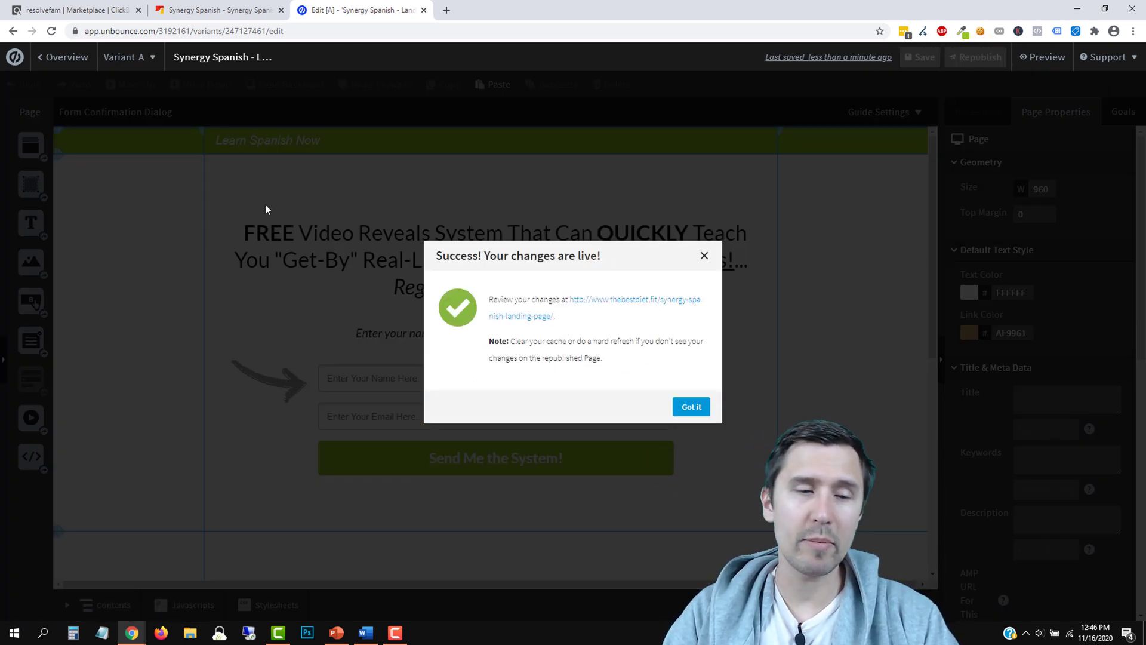
pyautogui.click(705, 257)
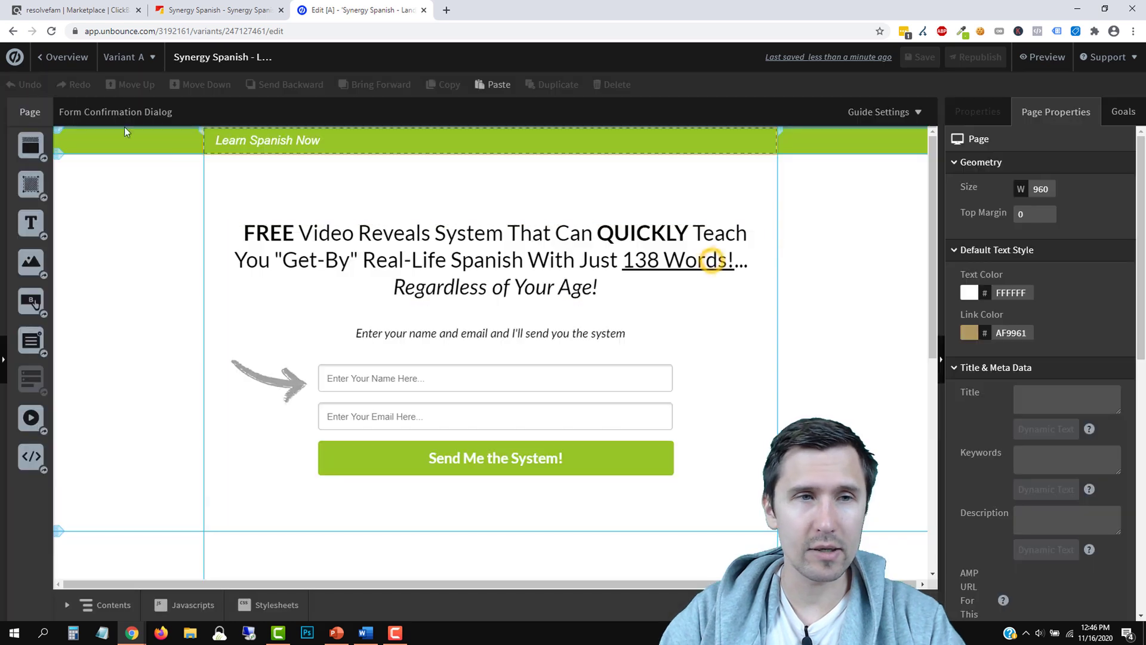
pyautogui.click(43, 56)
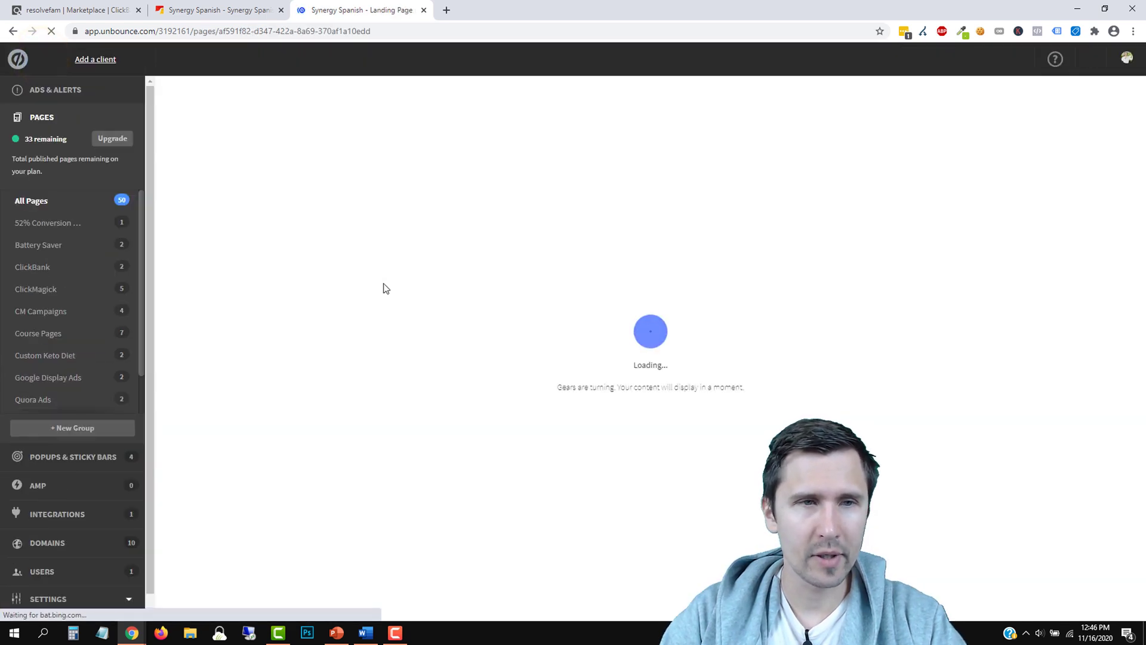
# Put the landing page into a new 'Synergy Spanish' group and view that group's pages
pyautogui.click(43, 202)
pyautogui.click(48, 200)
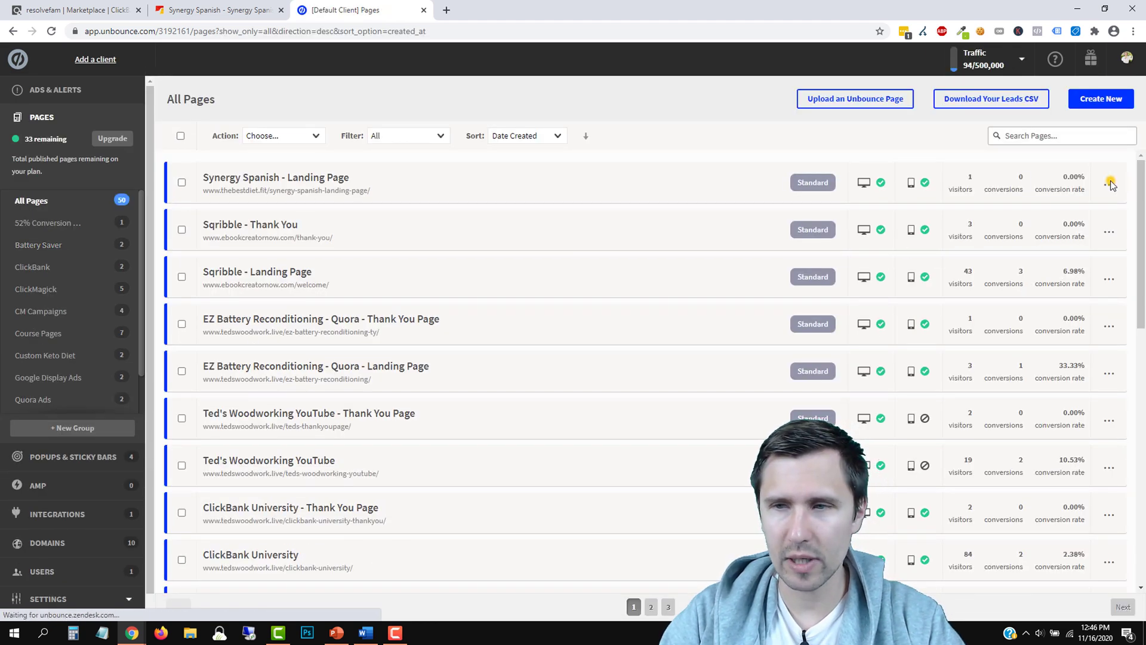
pyautogui.click(1109, 185)
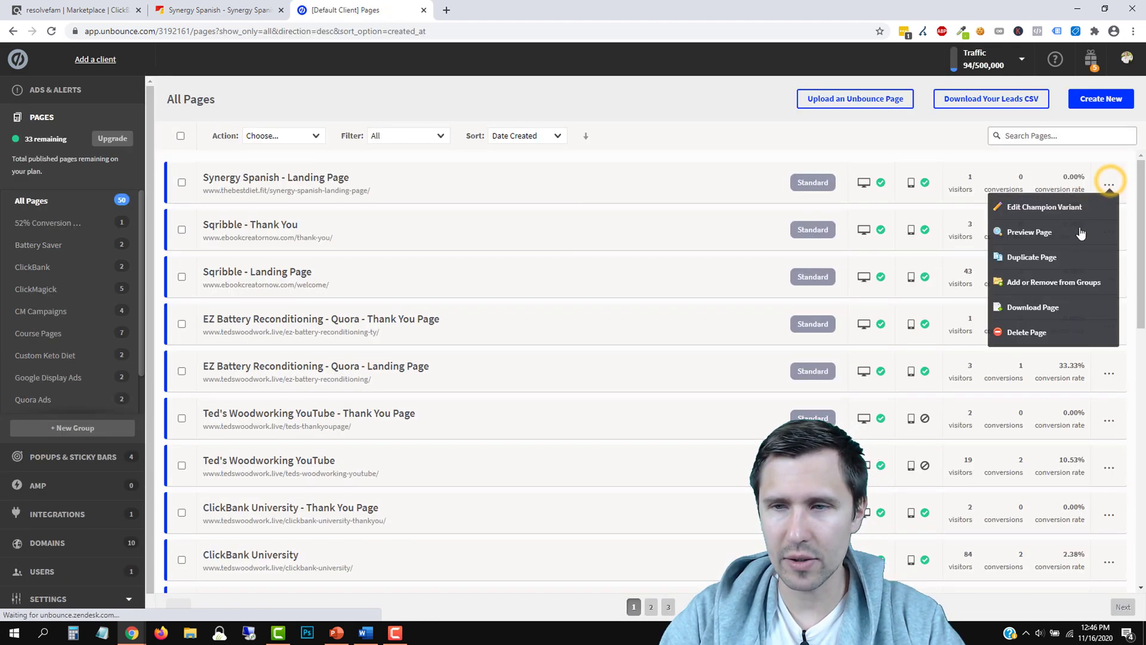
pyautogui.click(1041, 292)
pyautogui.click(428, 485)
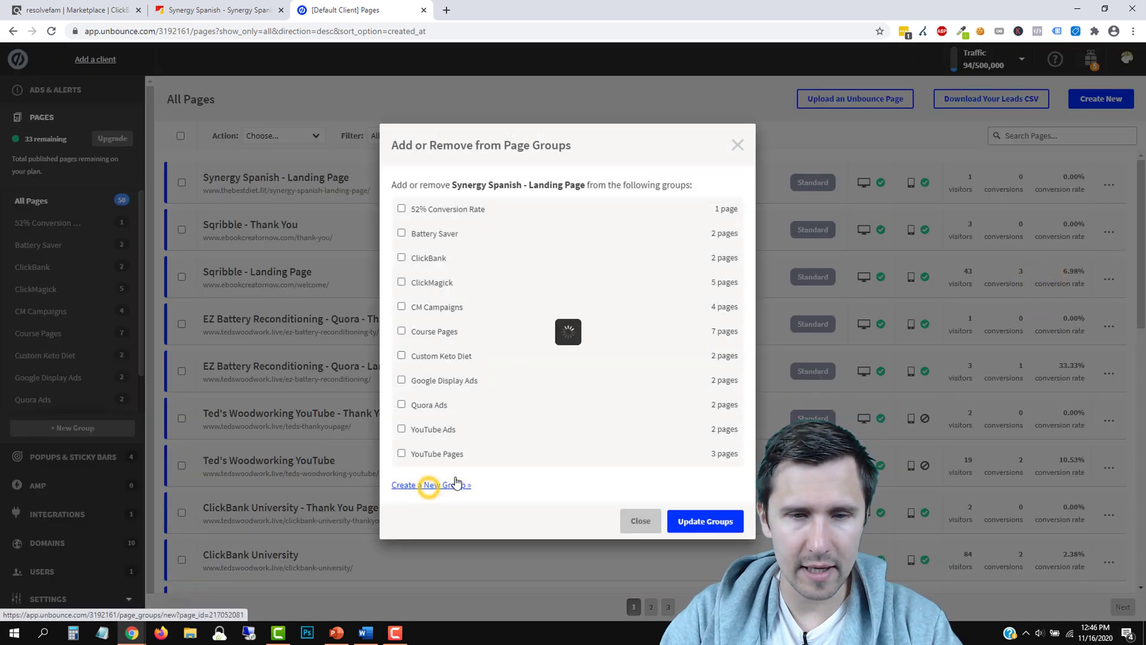
pyautogui.click(457, 330)
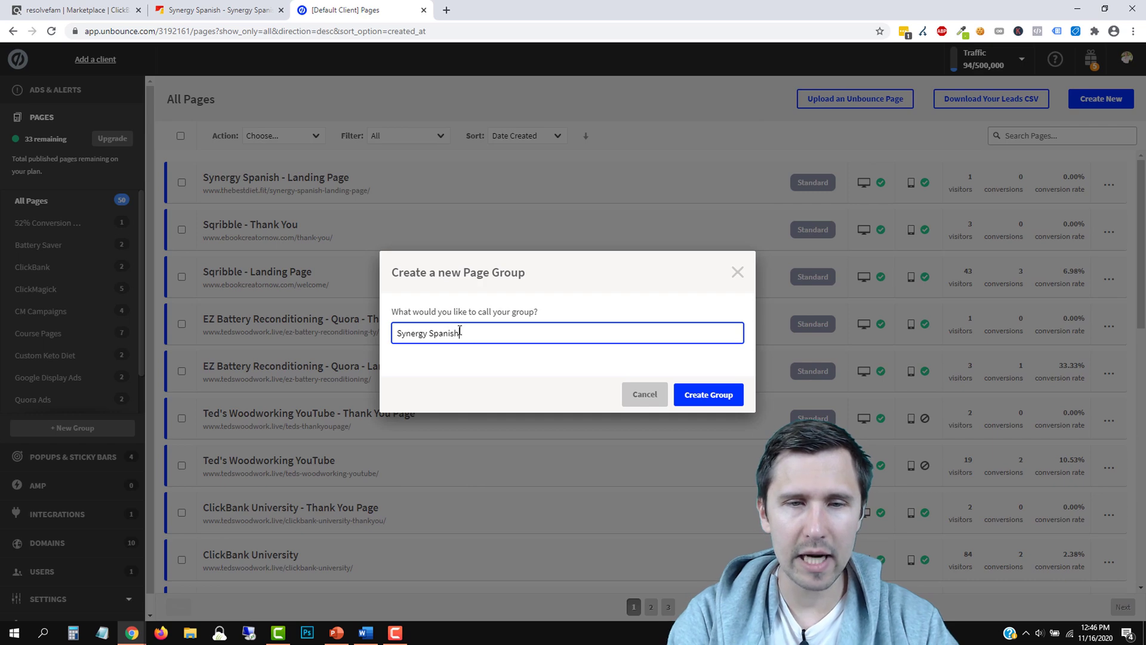
pyautogui.click(719, 393)
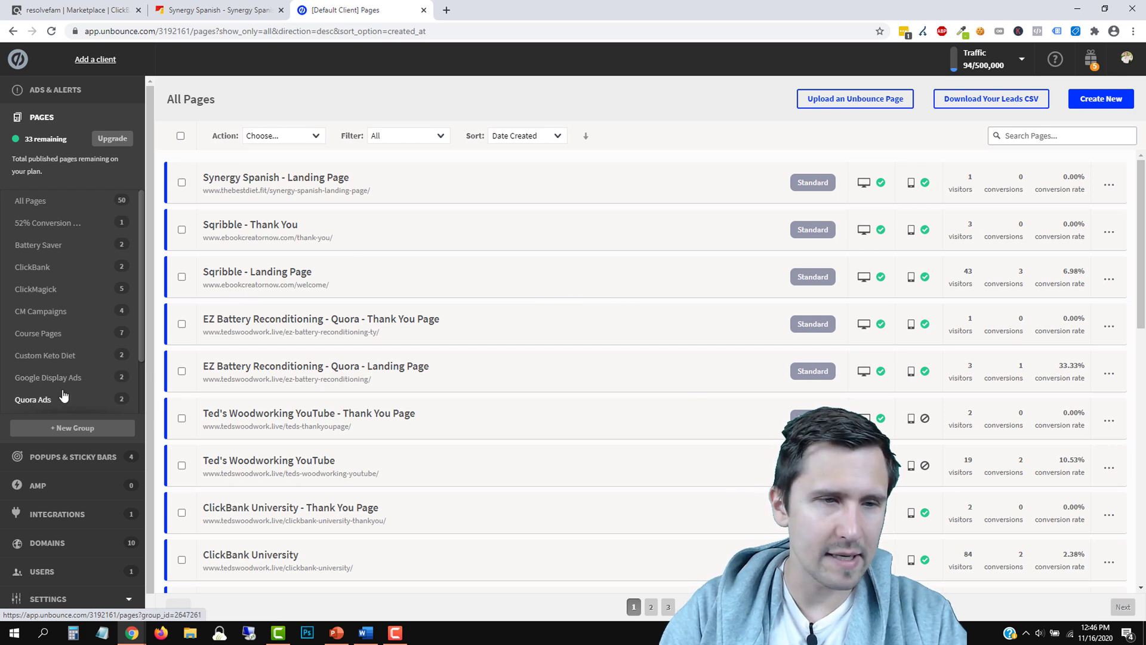
pyautogui.scroll(-2, 90, 334)
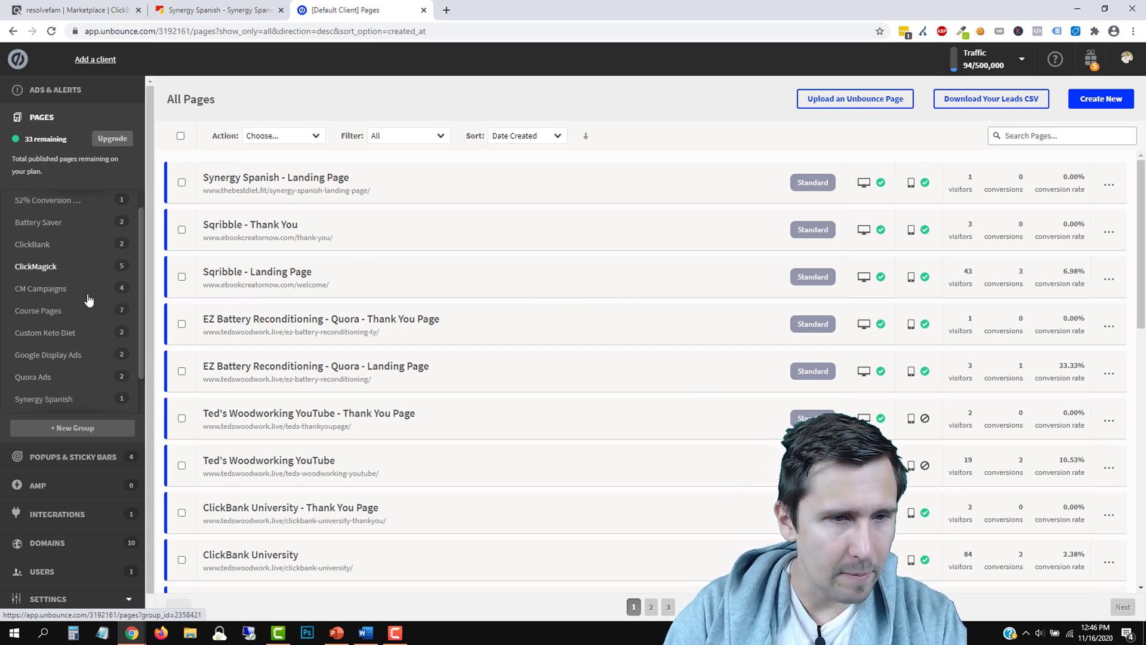
pyautogui.click(41, 362)
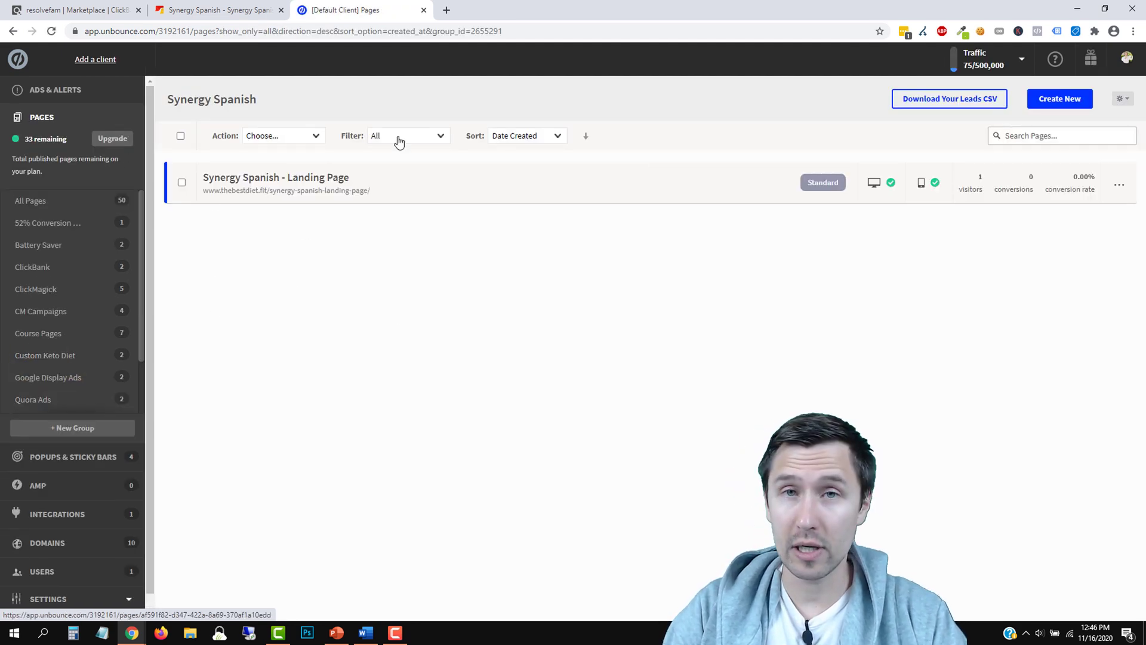
# Duplicate the landing page and open the copy's overview
pyautogui.click(1115, 190)
pyautogui.click(1043, 251)
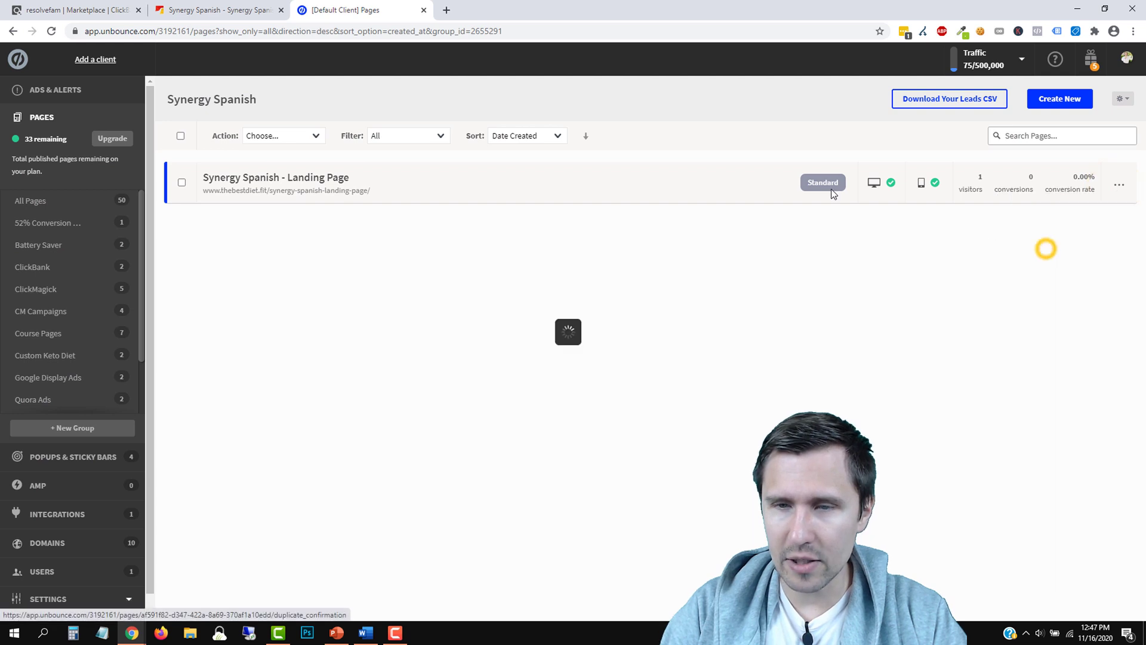
pyautogui.click(717, 412)
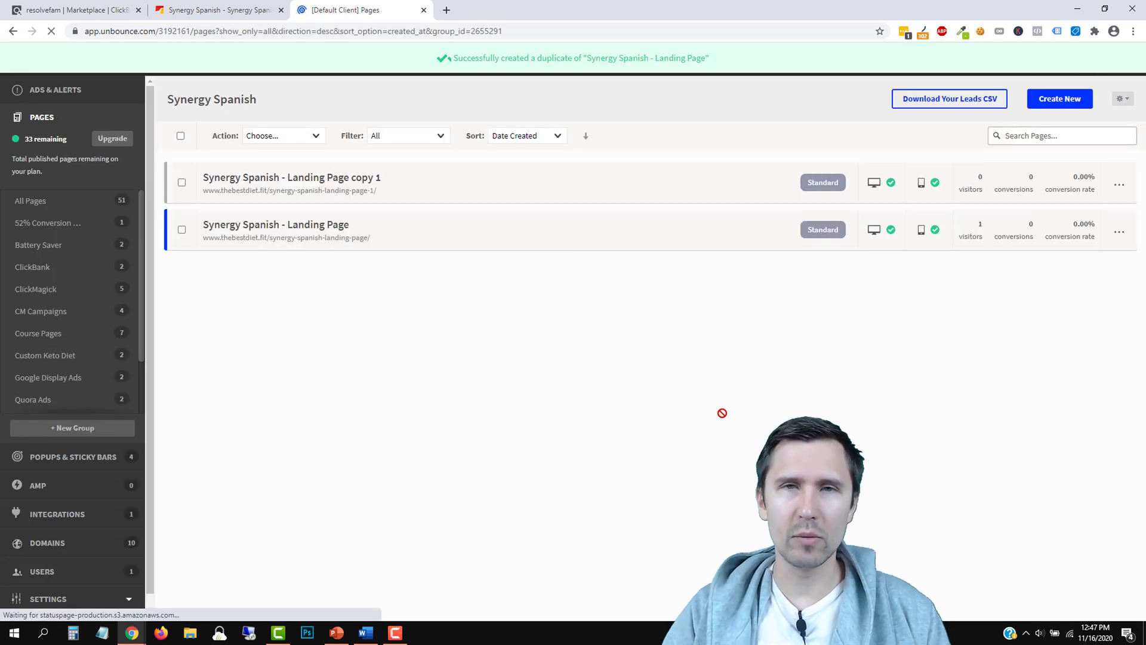
pyautogui.click(325, 177)
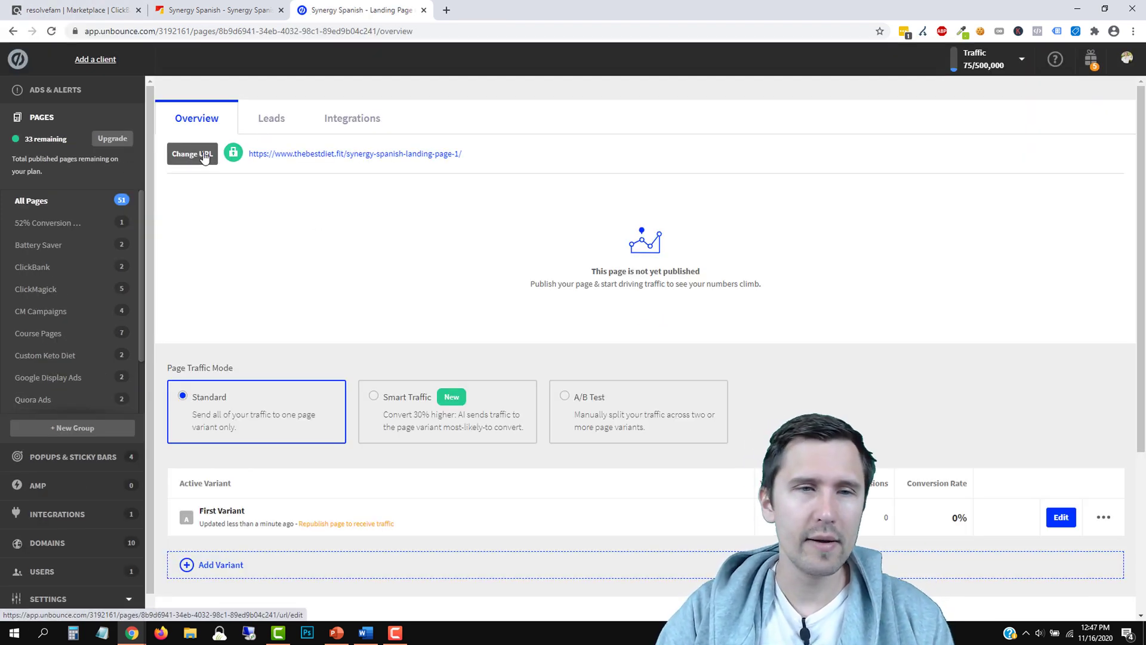
# Rename the copy to 'Synergy Spanish - Thank You Page'
pyautogui.click(379, 98)
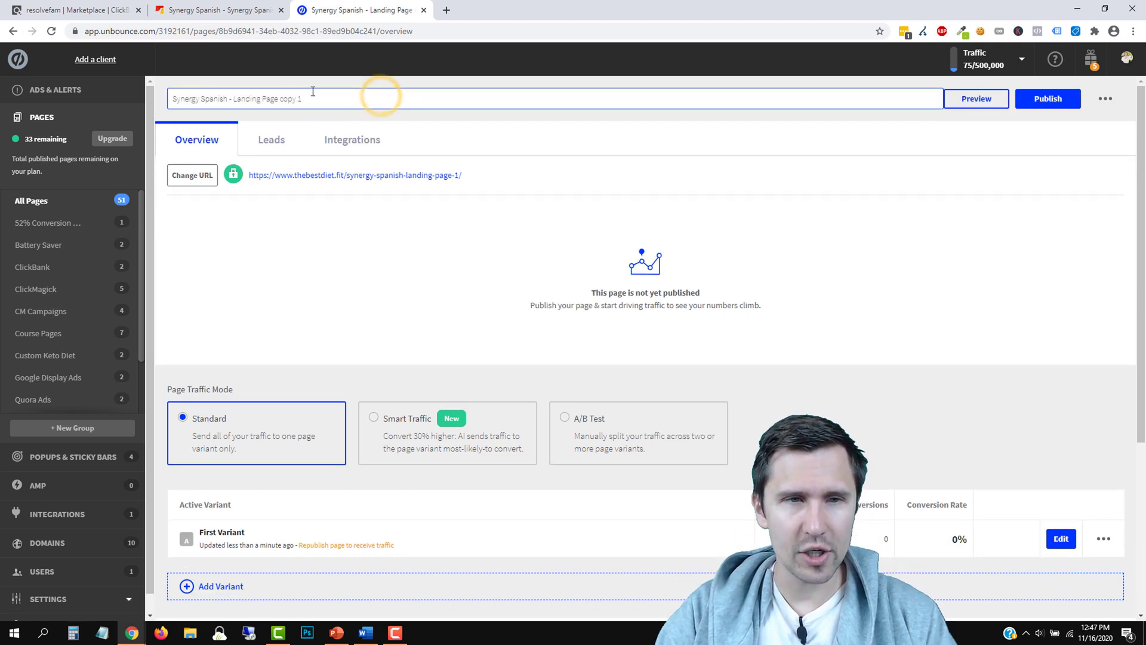
pyautogui.moveTo(270, 96); pyautogui.dragTo(236, 100)
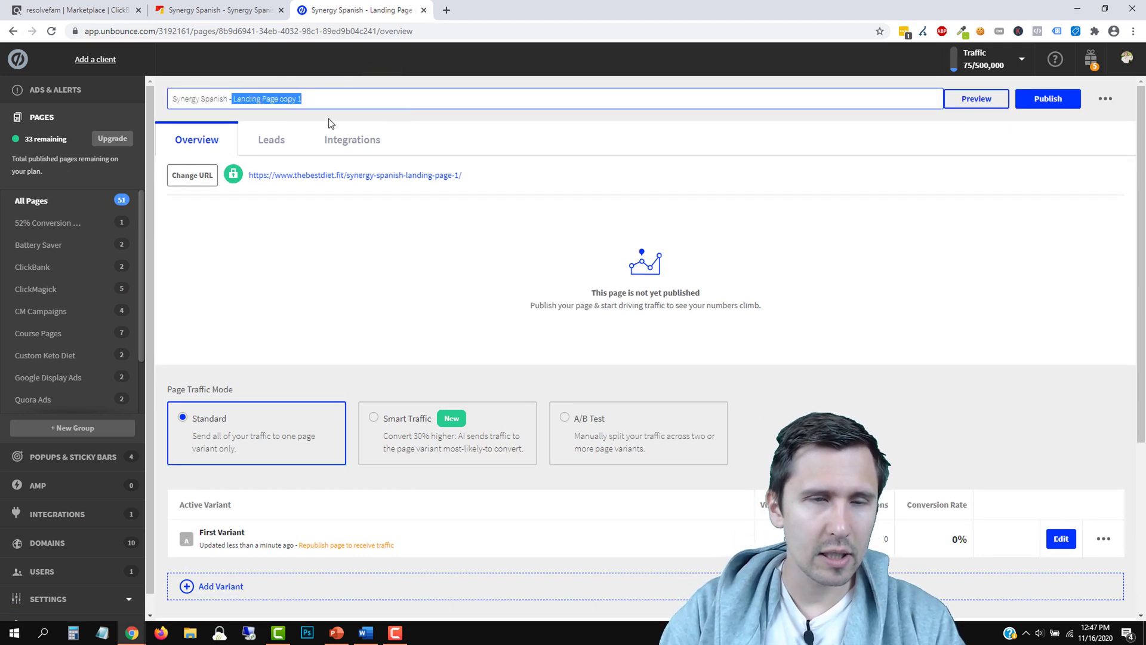
pyautogui.write('Thank You Pag')
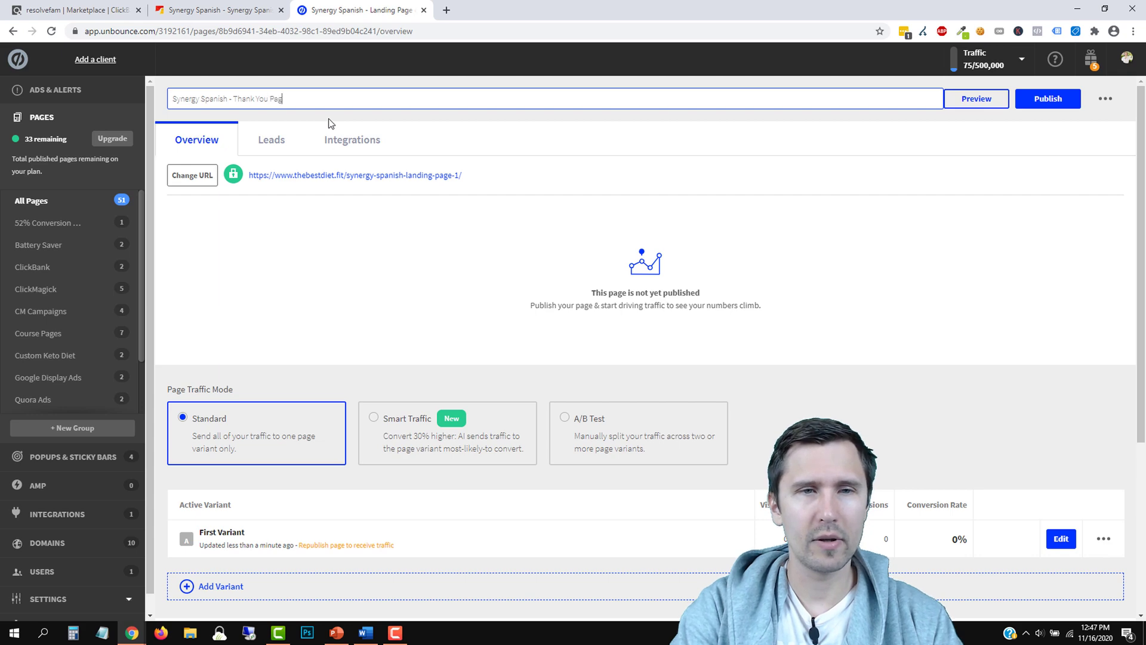
pyautogui.write('e')
pyautogui.press('Return')
pyautogui.click(203, 191)
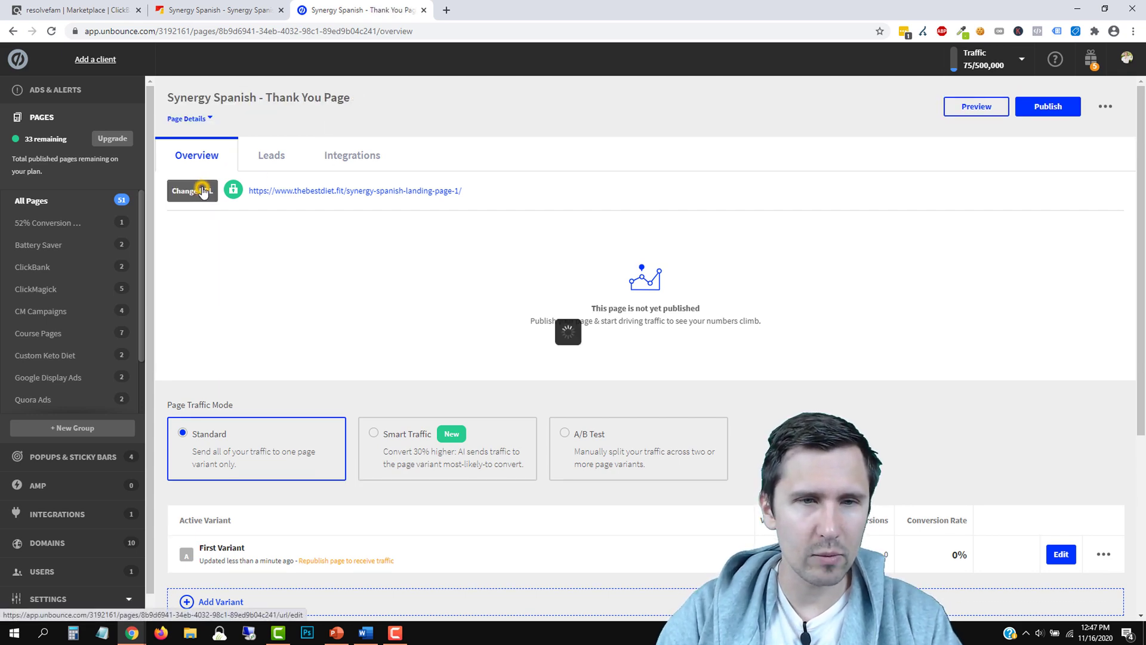
# Replace the already-taken URL path with 'thank' in the Change Page URL dialog
pyautogui.tripleClick(593, 356)
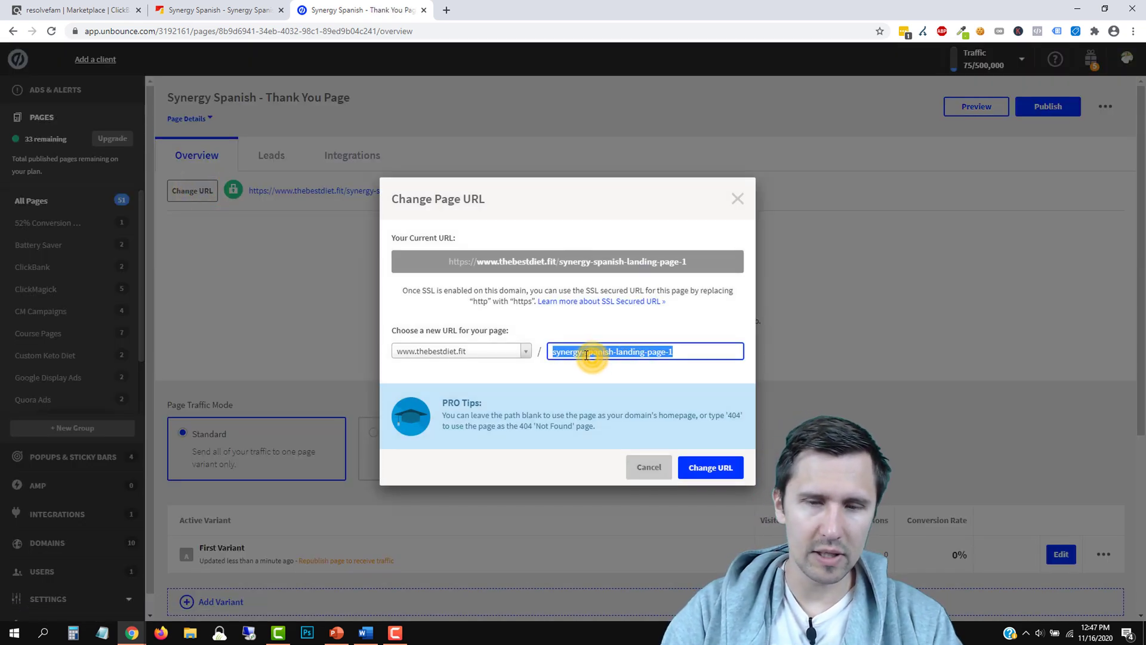
pyautogui.write('than')
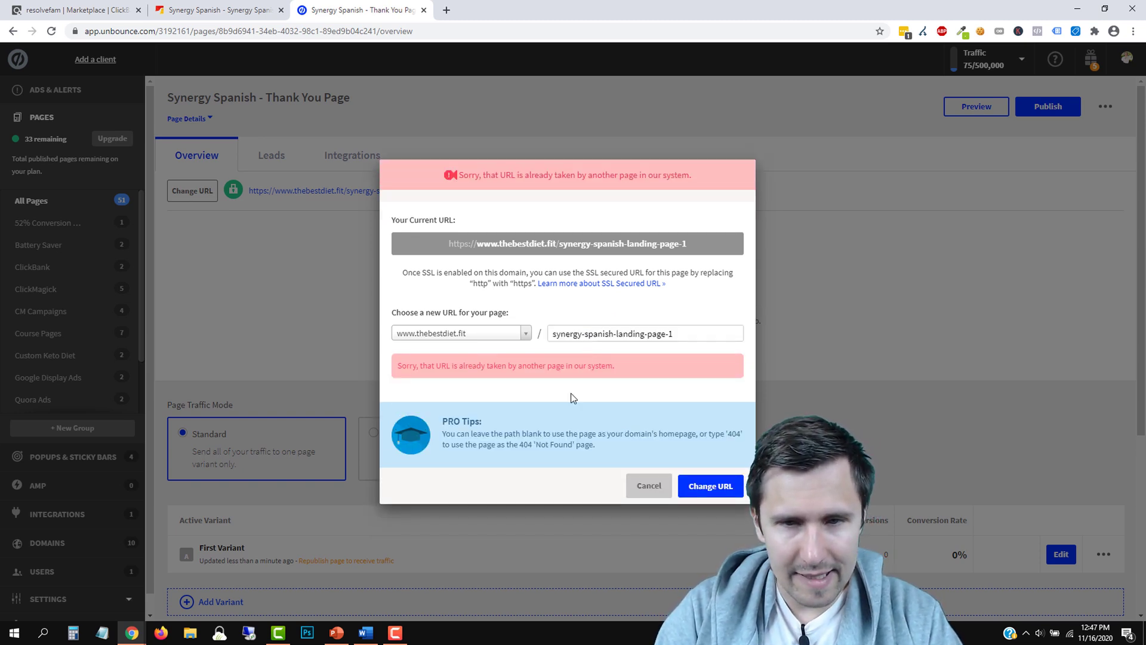
pyautogui.tripleClick(617, 335)
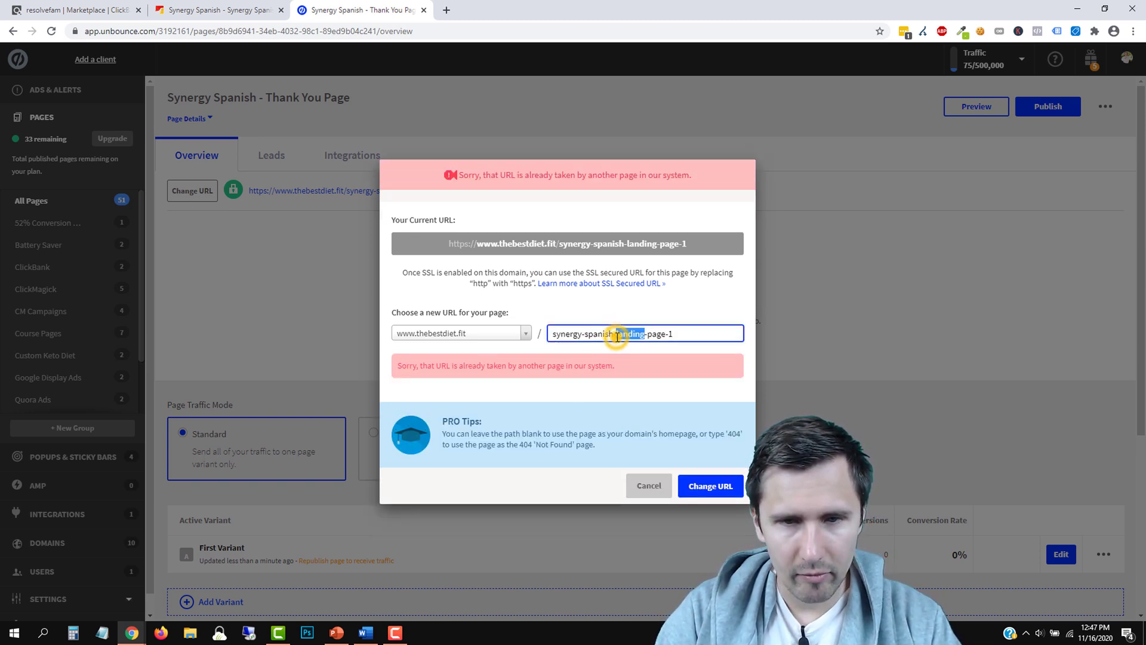
pyautogui.write('thank')
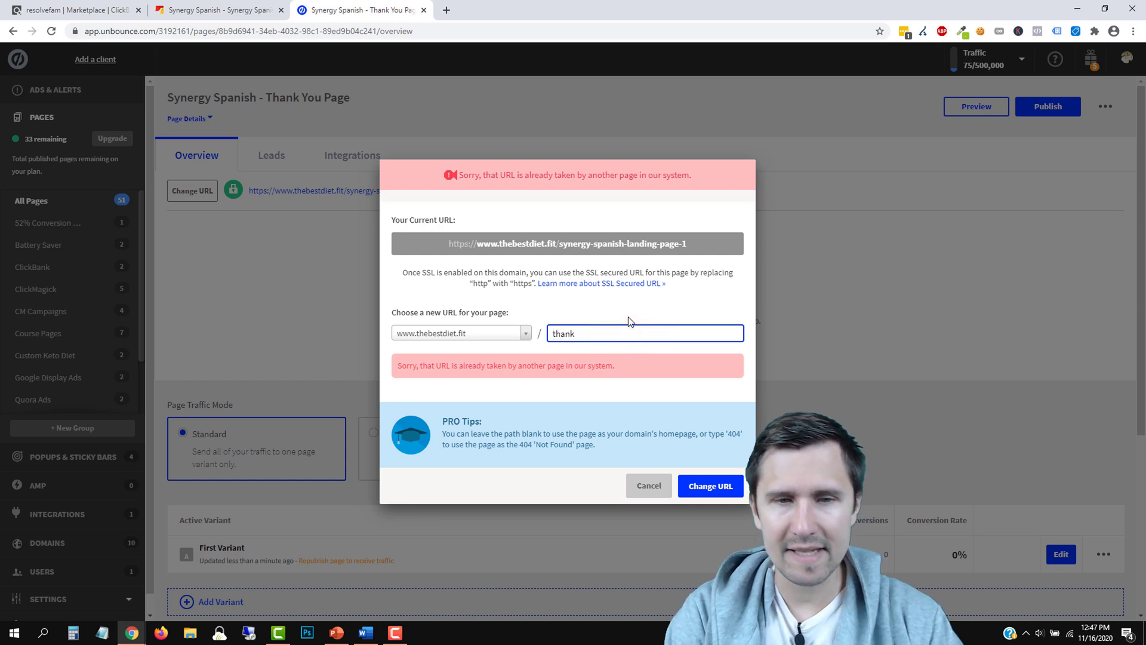
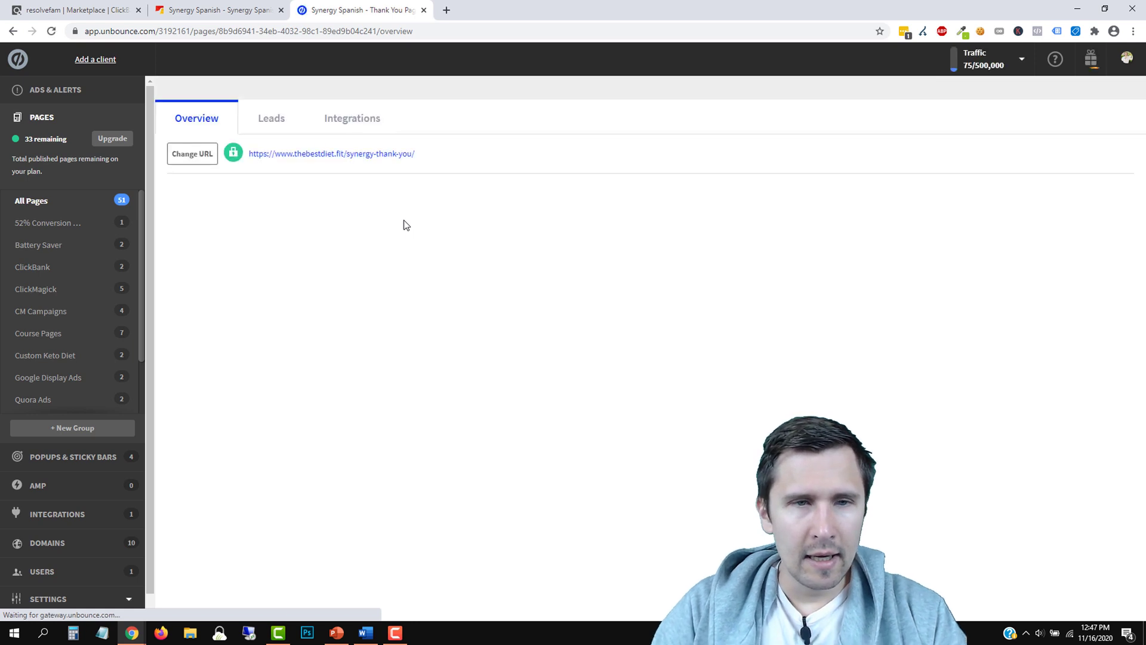
# Open the thank-you page in the editor and delete the three-feature and testimonial sections
pyautogui.click(1061, 553)
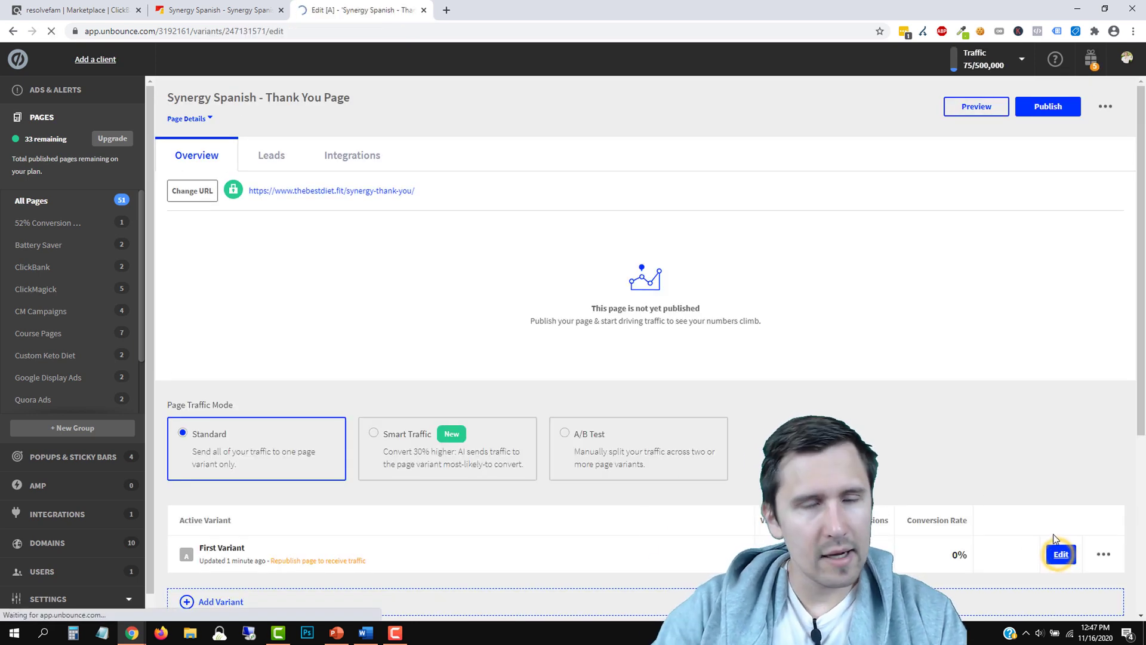
pyautogui.scroll(-5, 738, 467)
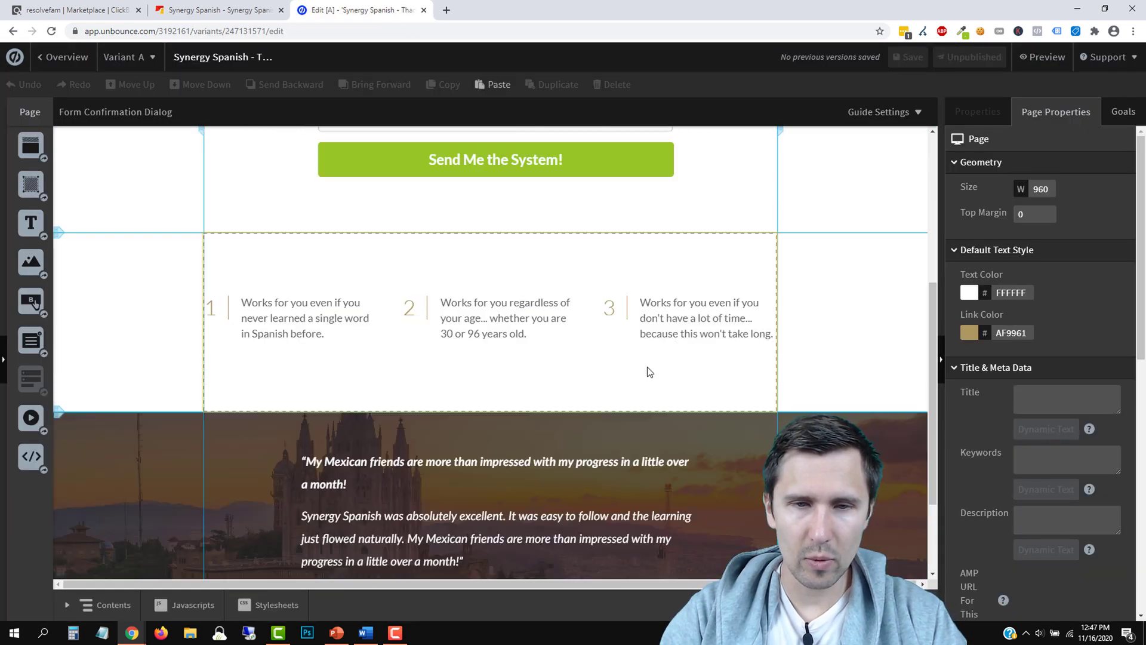
pyautogui.click(651, 263)
pyautogui.press('Delete')
pyautogui.click(727, 281)
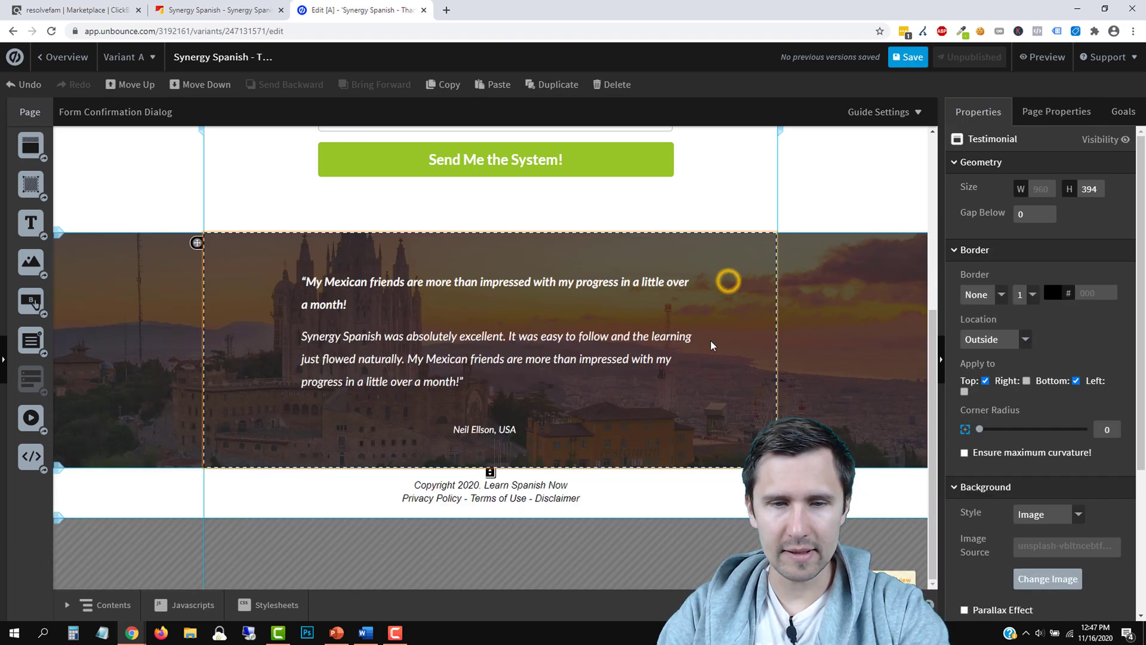
pyautogui.press('Delete')
pyautogui.scroll(4, 601, 456)
# Give the footer section a solid border
pyautogui.click(723, 543)
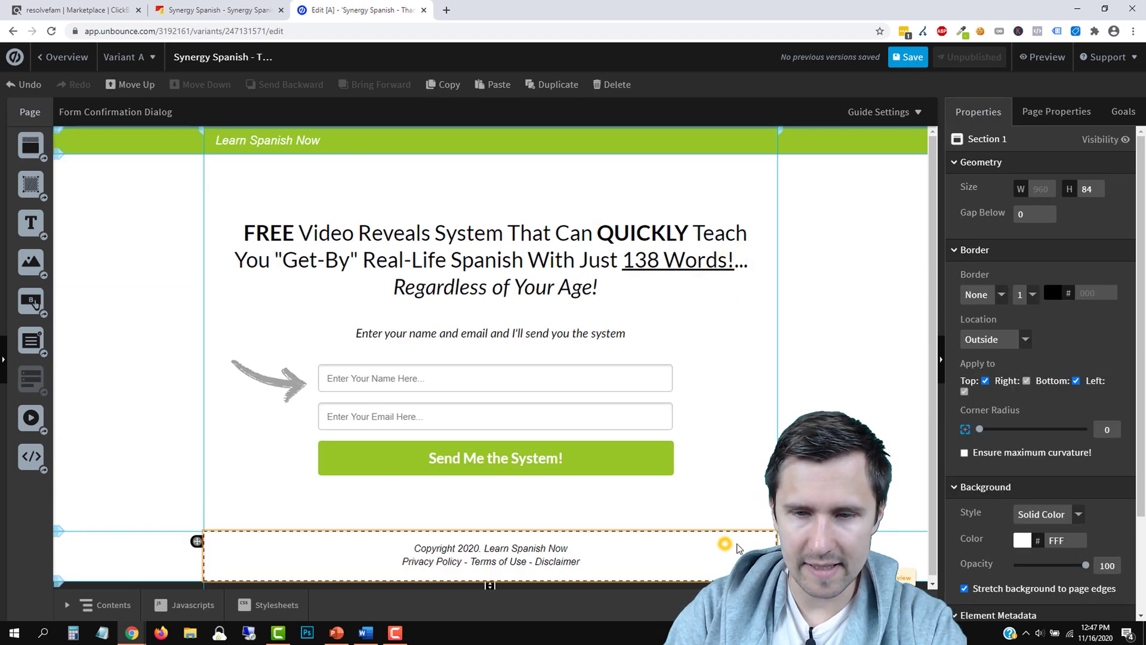
pyautogui.click(994, 300)
pyautogui.click(973, 334)
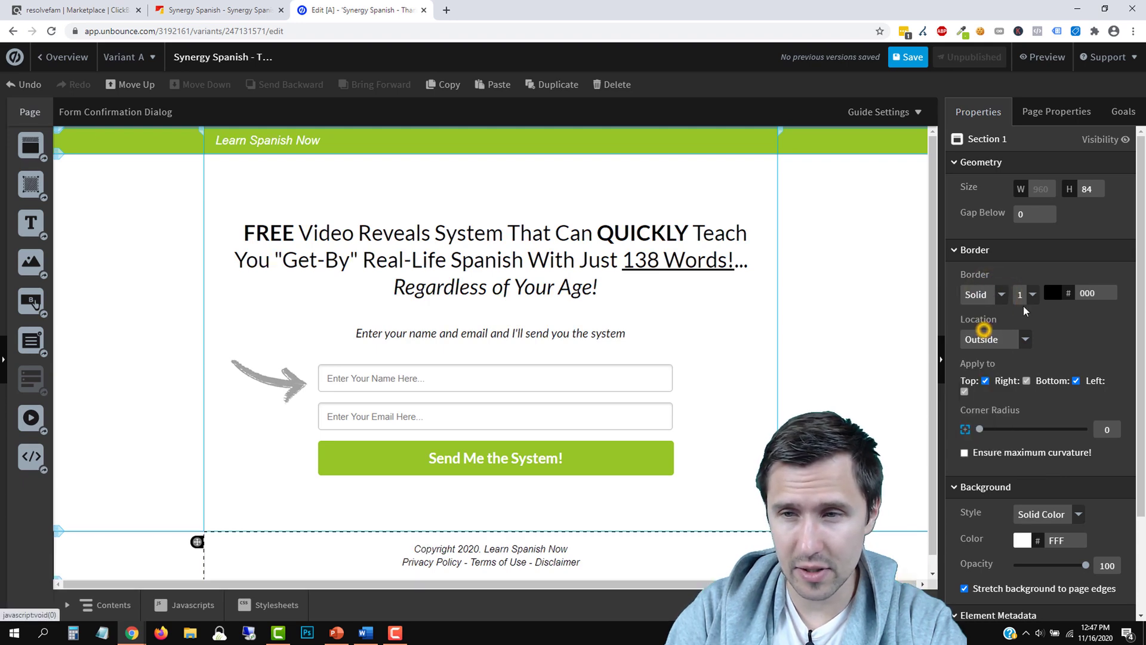
pyautogui.click(1052, 293)
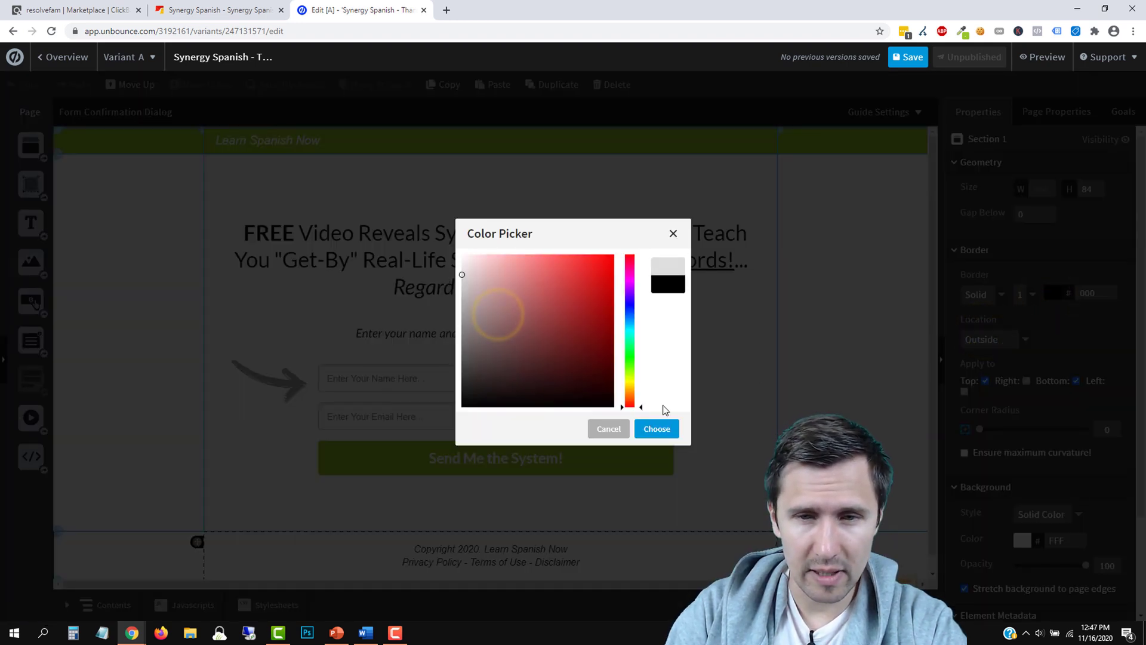
pyautogui.click(657, 429)
# Delete the signup form, arrow image and enter-your-name prompt text from the hero section
pyautogui.click(724, 335)
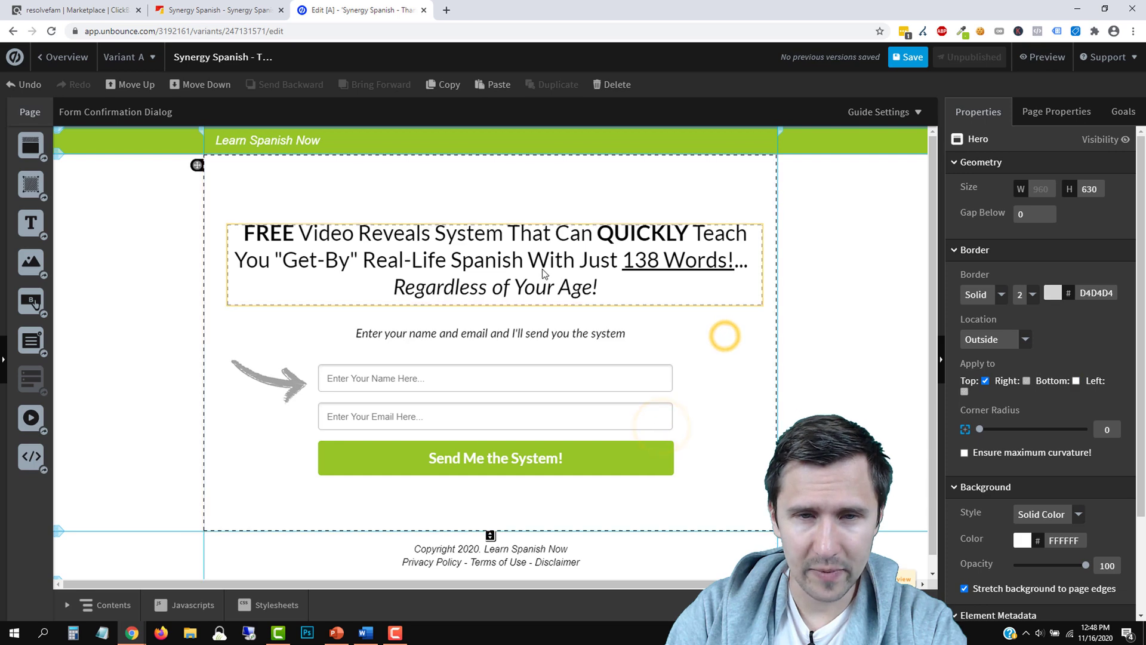
pyautogui.click(596, 367)
pyautogui.press('Delete')
pyautogui.click(292, 377)
pyautogui.press('Delete')
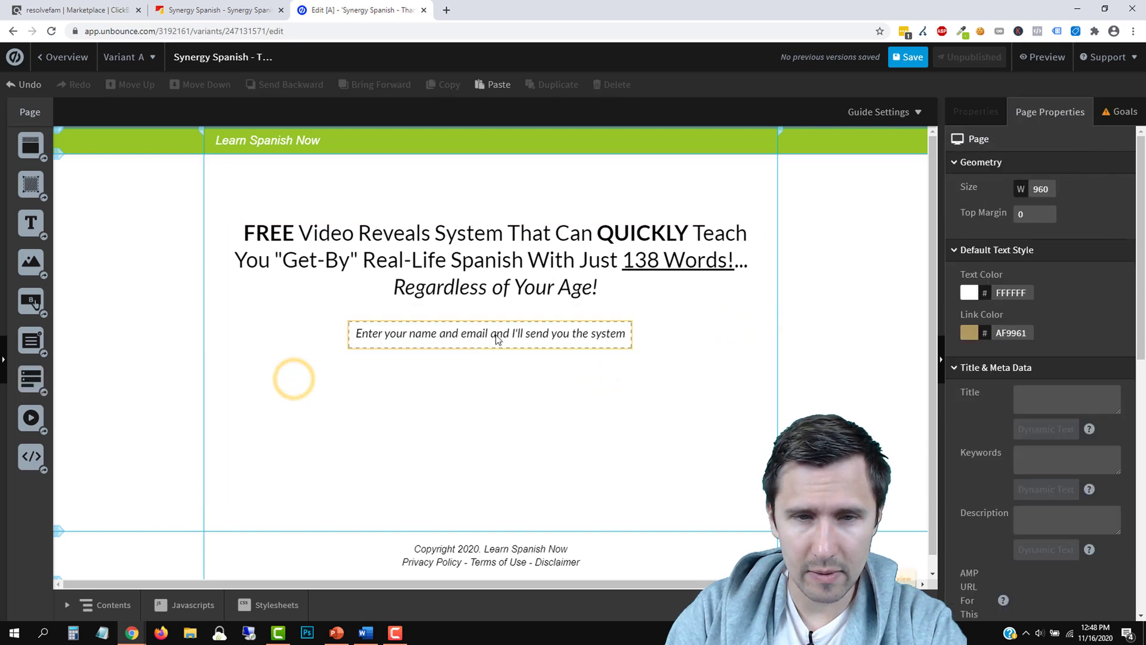
pyautogui.click(496, 332)
pyautogui.press('Delete')
pyautogui.click(494, 251)
# Replace the headline with 'Thanks!' plus lines about checking email, spam folders and the free video
pyautogui.tripleClick(476, 249)
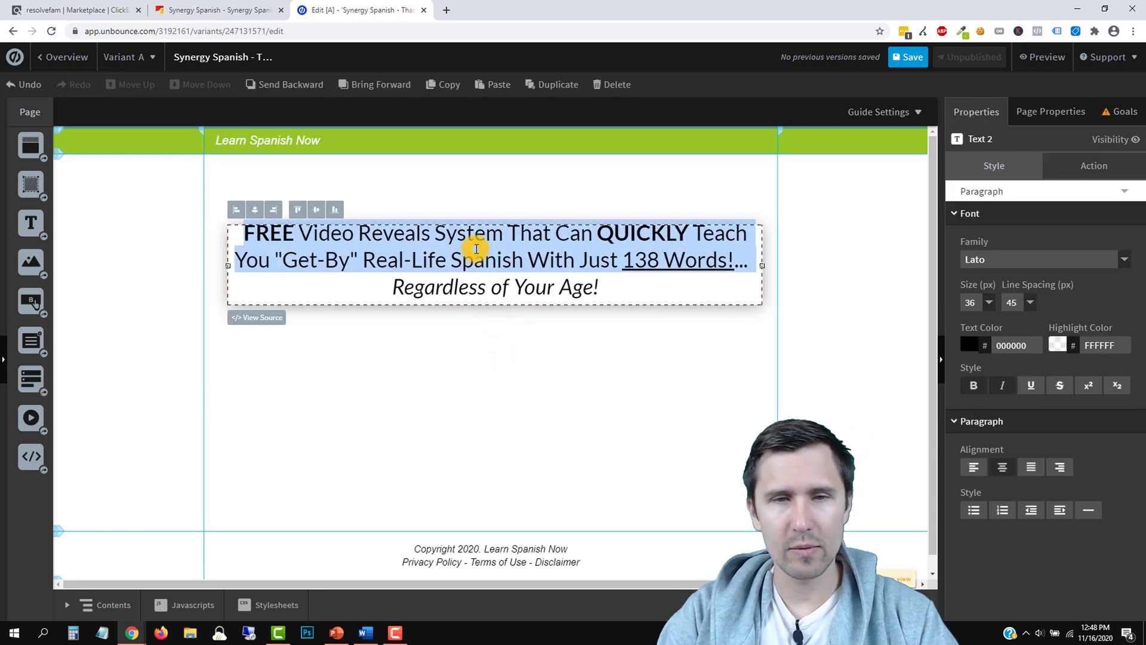
pyautogui.moveTo(619, 292); pyautogui.dragTo(244, 232)
pyautogui.write('Thanks!')
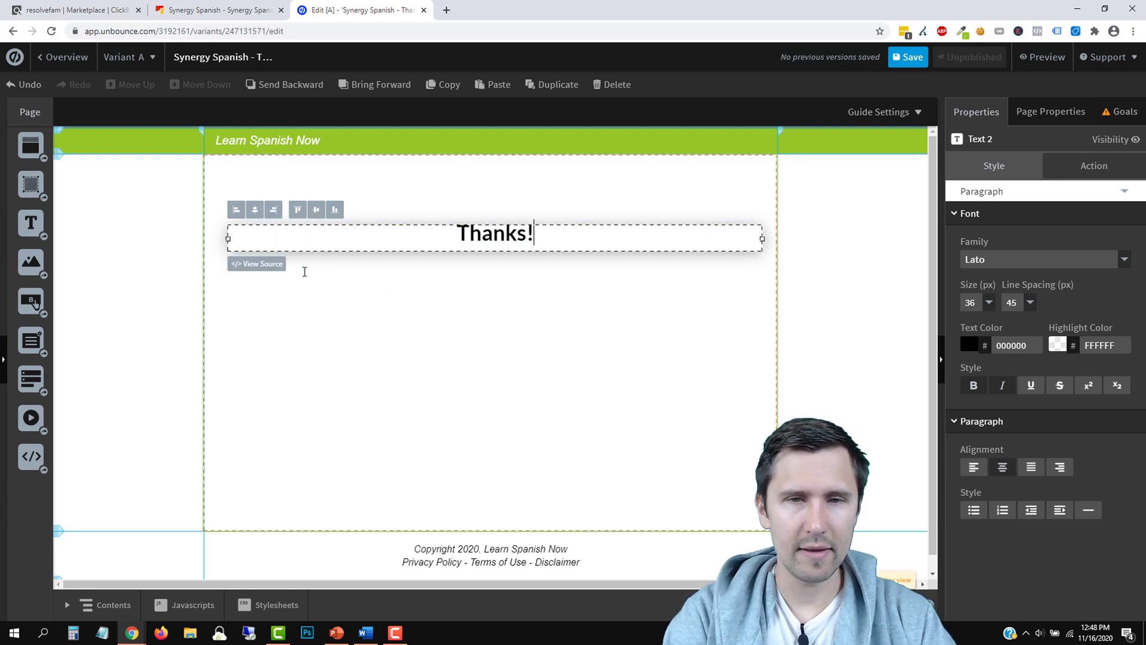
pyautogui.press('Return')
pyautogui.write('Check your email to get the ')
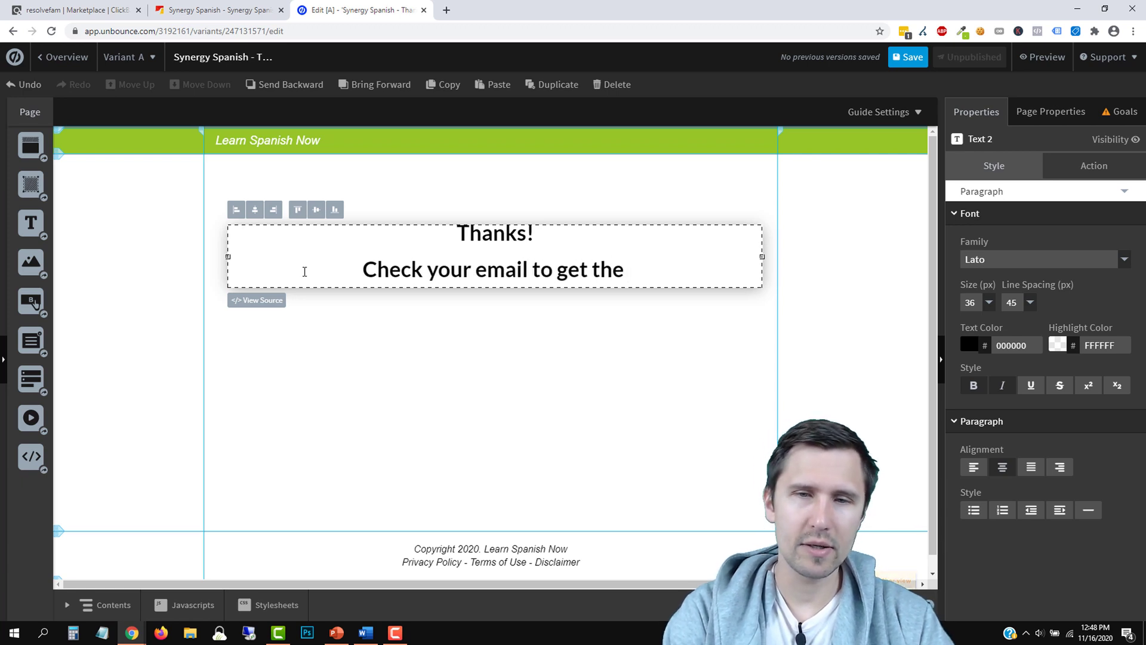
pyautogui.write('system.')
pyautogui.press('Return')
pyautogui.write('If you')
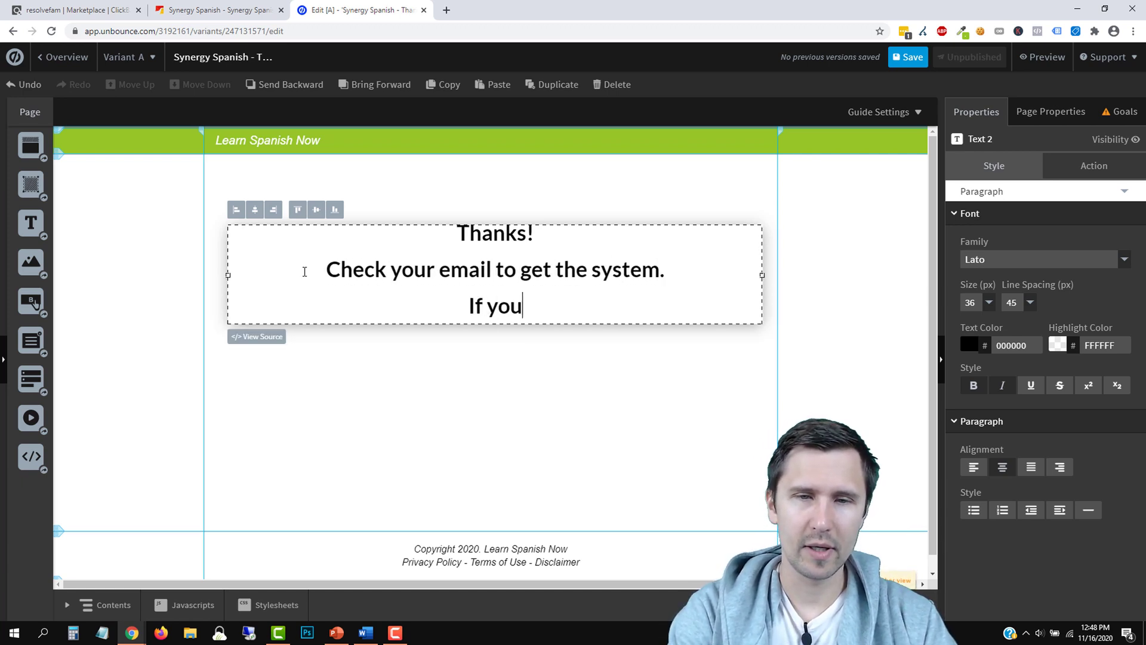
pyautogui.write(" haven't received it,")
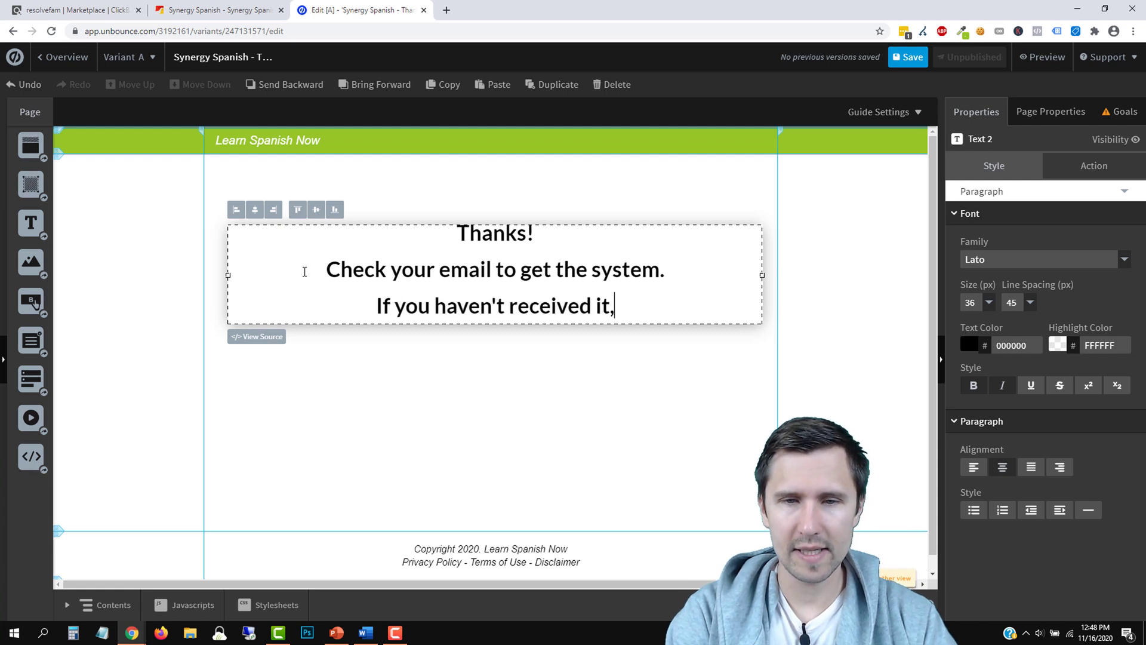
pyautogui.write(' check yoru spa')
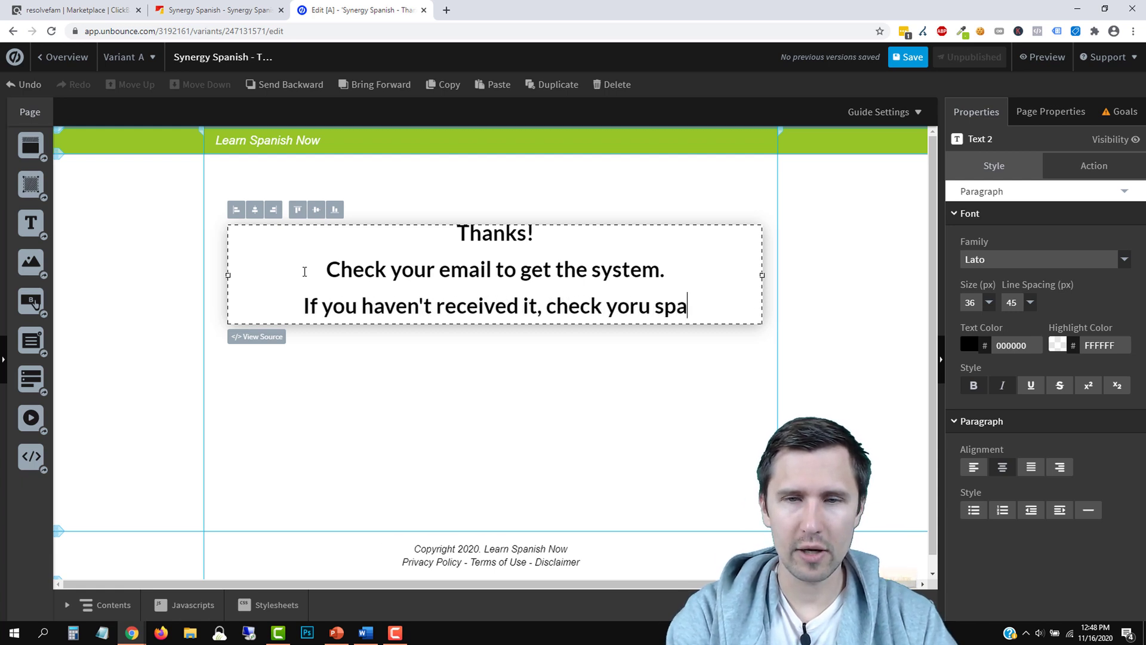
pyautogui.press('BackSpace')
pyautogui.press('BackSpace')
pyautogui.press('BackSpace')
pyautogui.press('BackSpace')
pyautogui.press('BackSpace')
pyautogui.press('BackSpace')
pyautogui.write('ur spam')
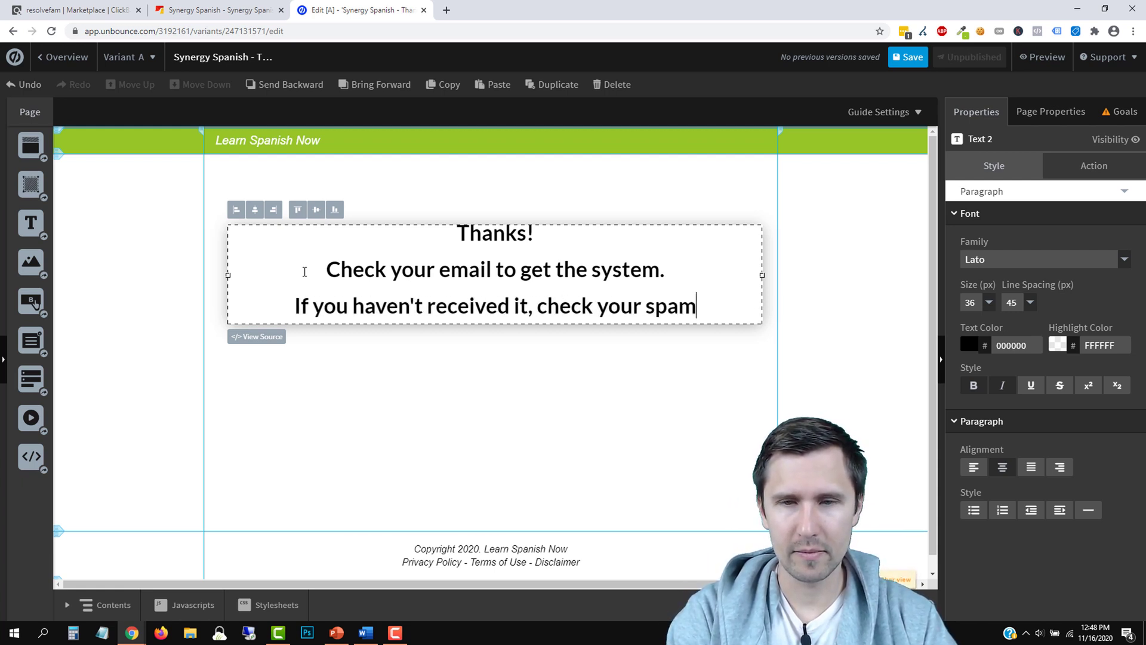
pyautogui.write(' and other folders')
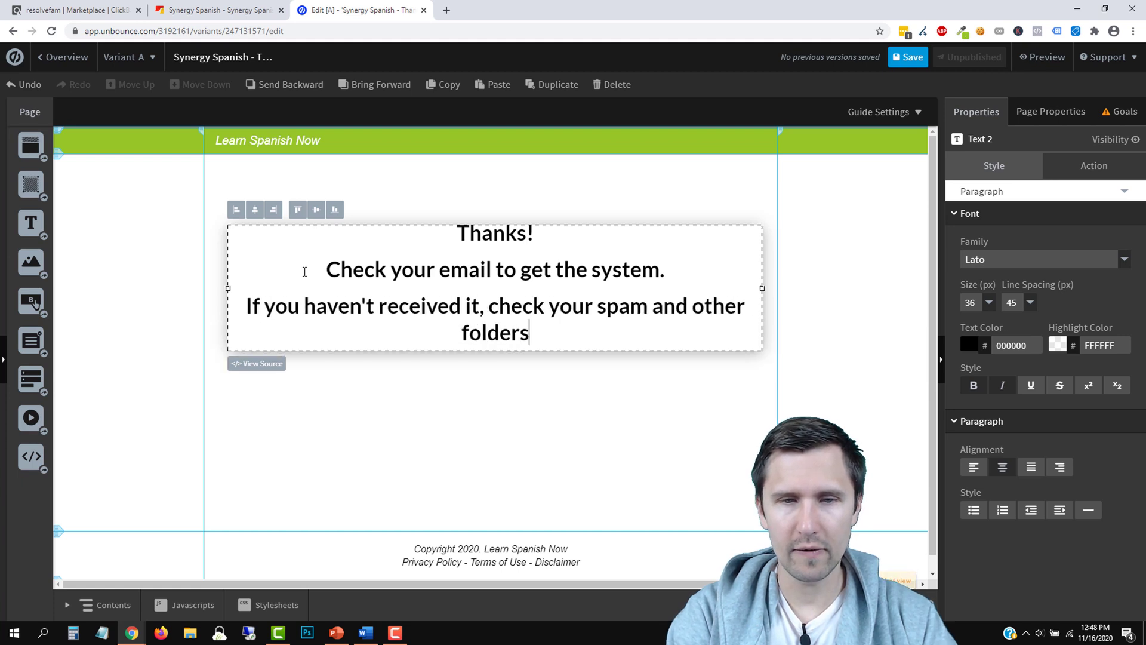
pyautogui.write('.')
pyautogui.press('Return')
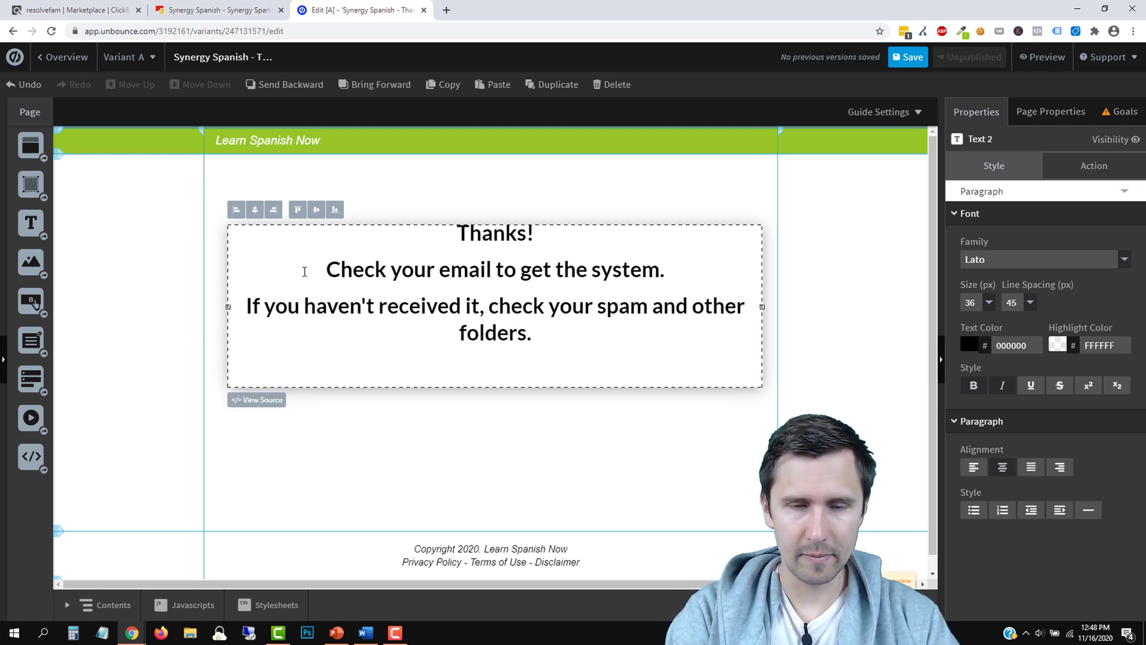
pyautogui.write('In the meantime, ')
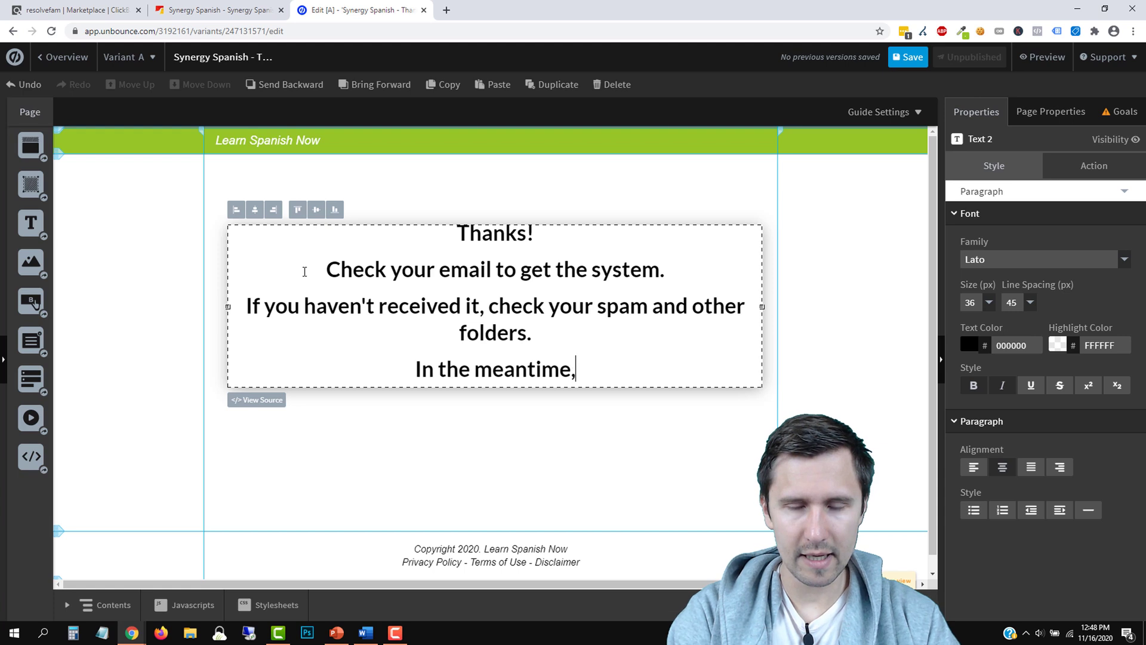
pyautogui.write('click the butto')
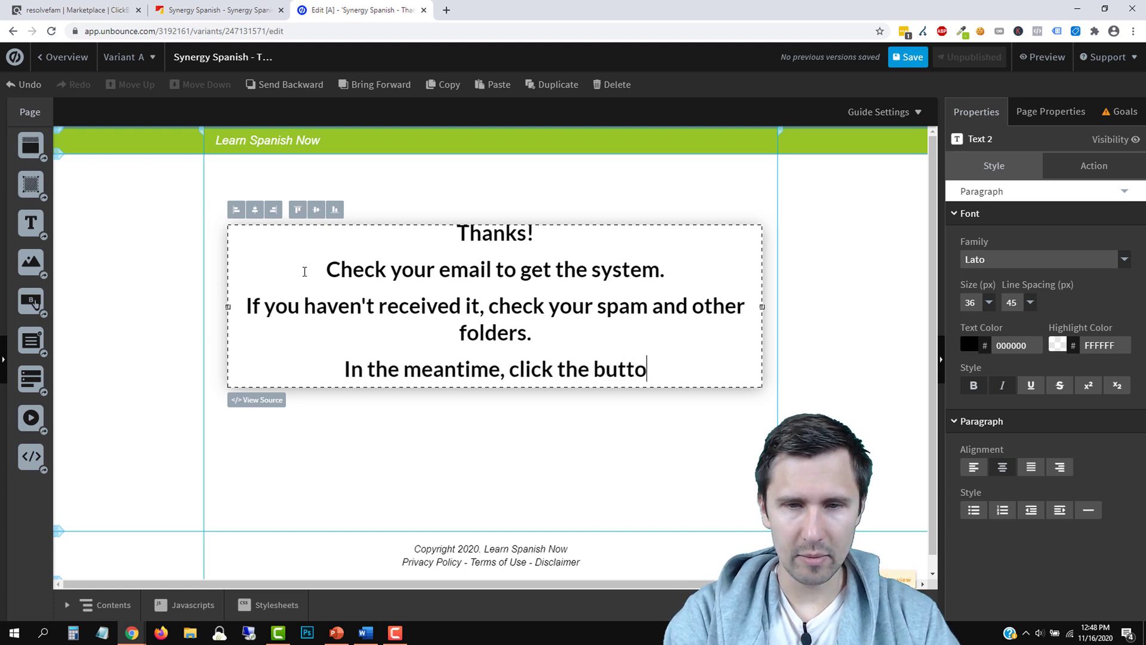
pyautogui.write('n below to see the free video.')
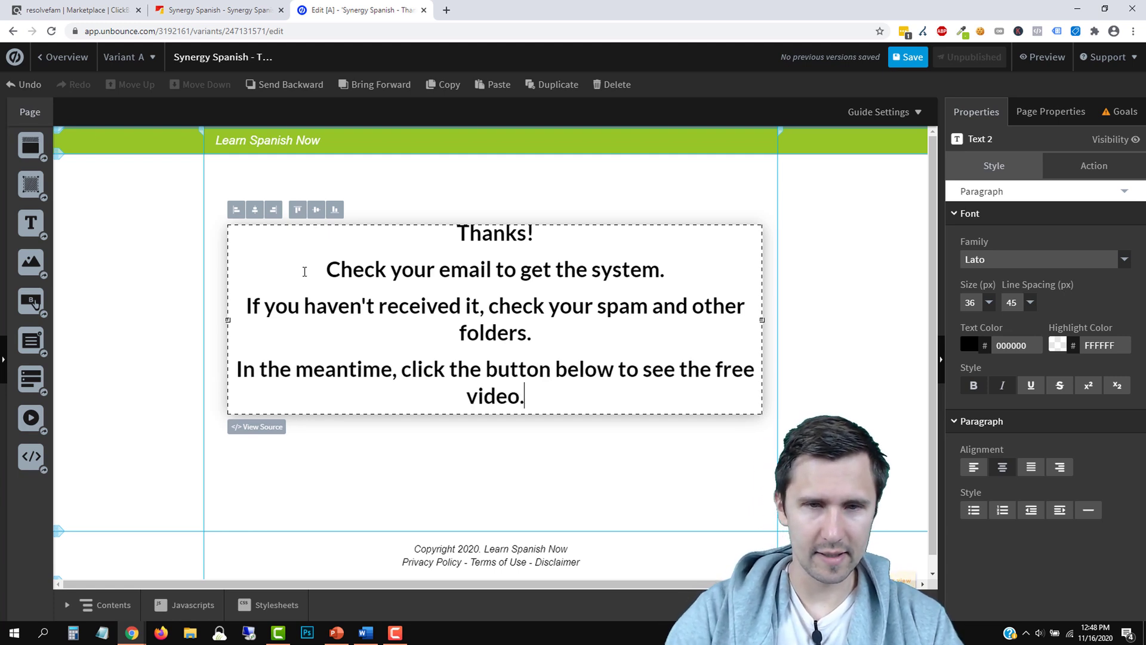
# Make the three lines below 'Thanks!' non-bold at 26 px
pyautogui.moveTo(530, 408); pyautogui.dragTo(301, 277)
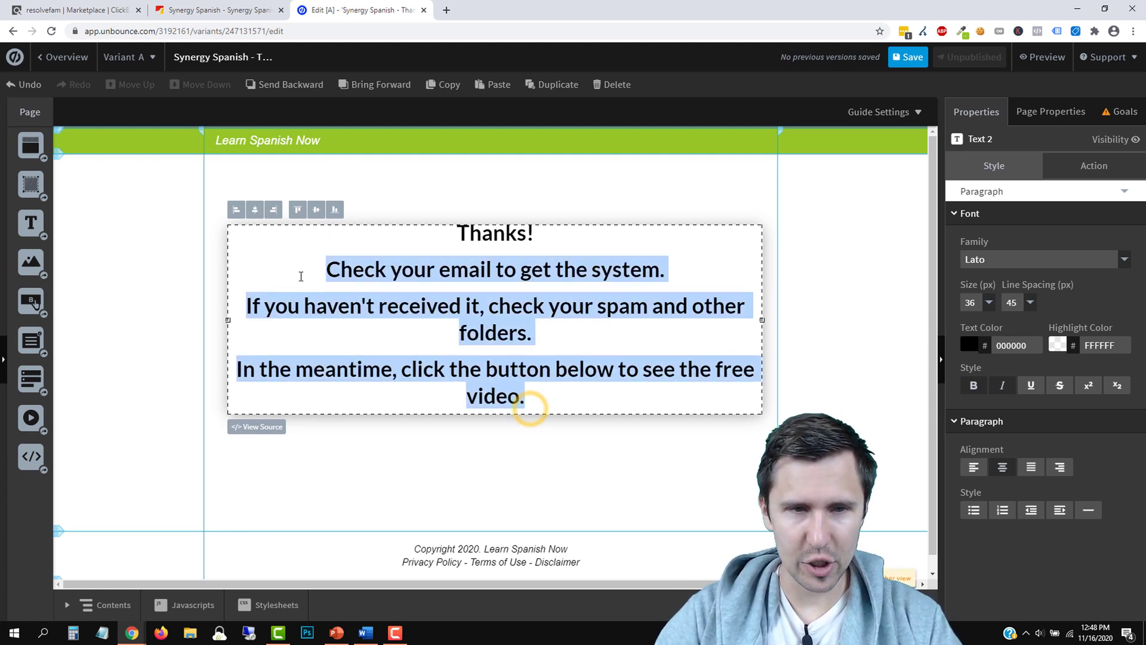
pyautogui.click(973, 385)
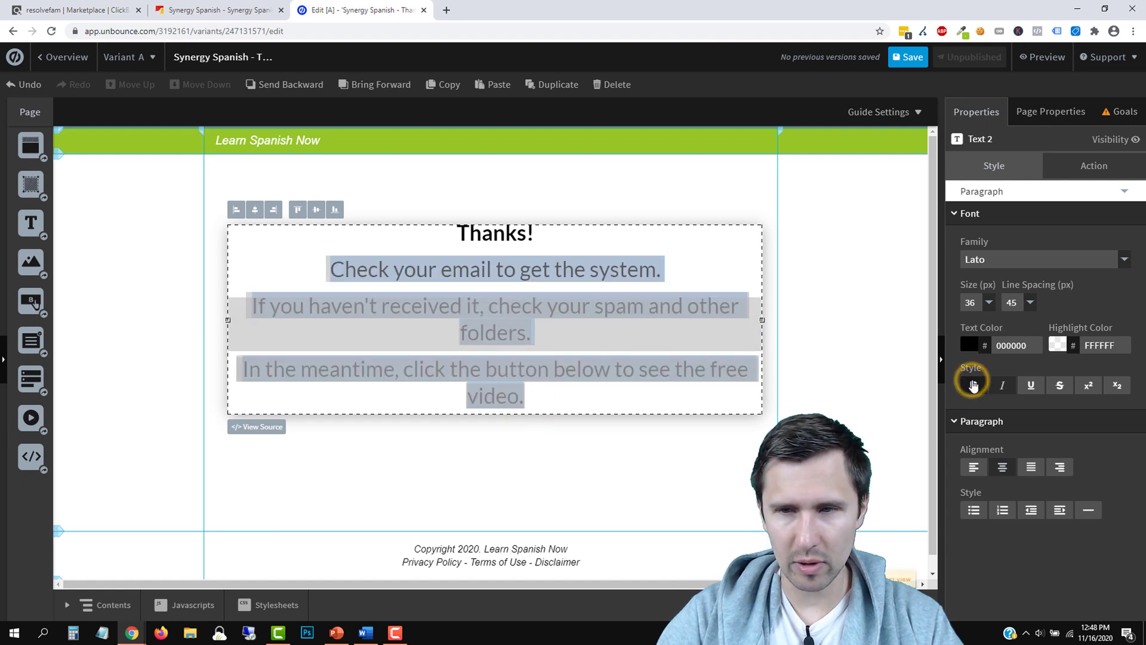
pyautogui.click(988, 302)
pyautogui.click(974, 336)
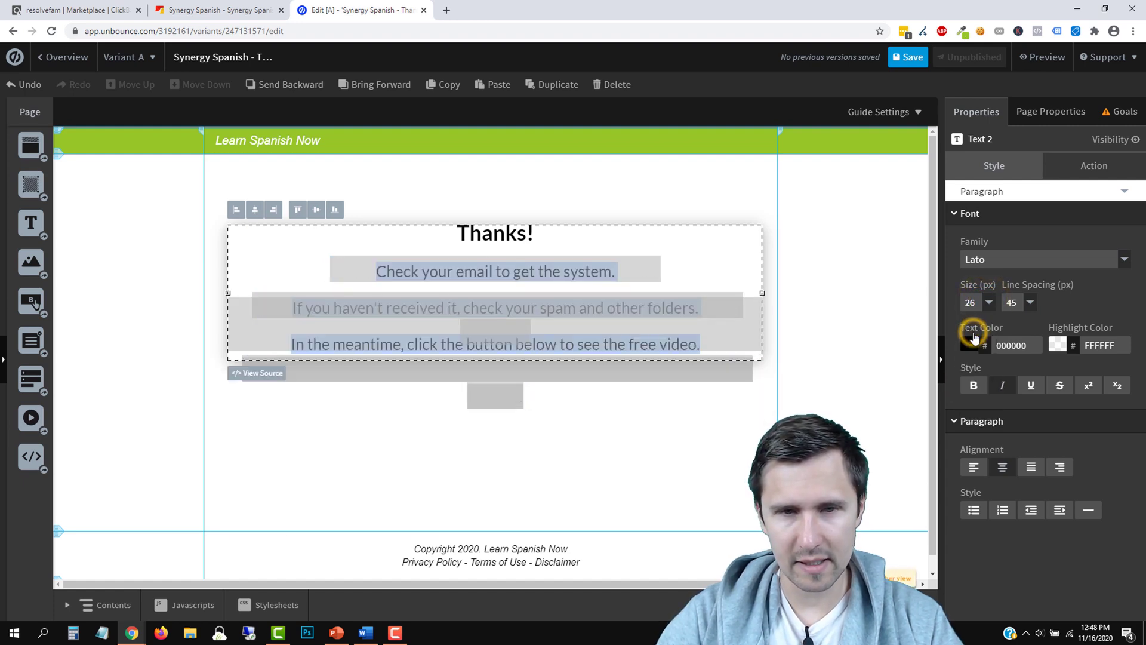
pyautogui.click(733, 412)
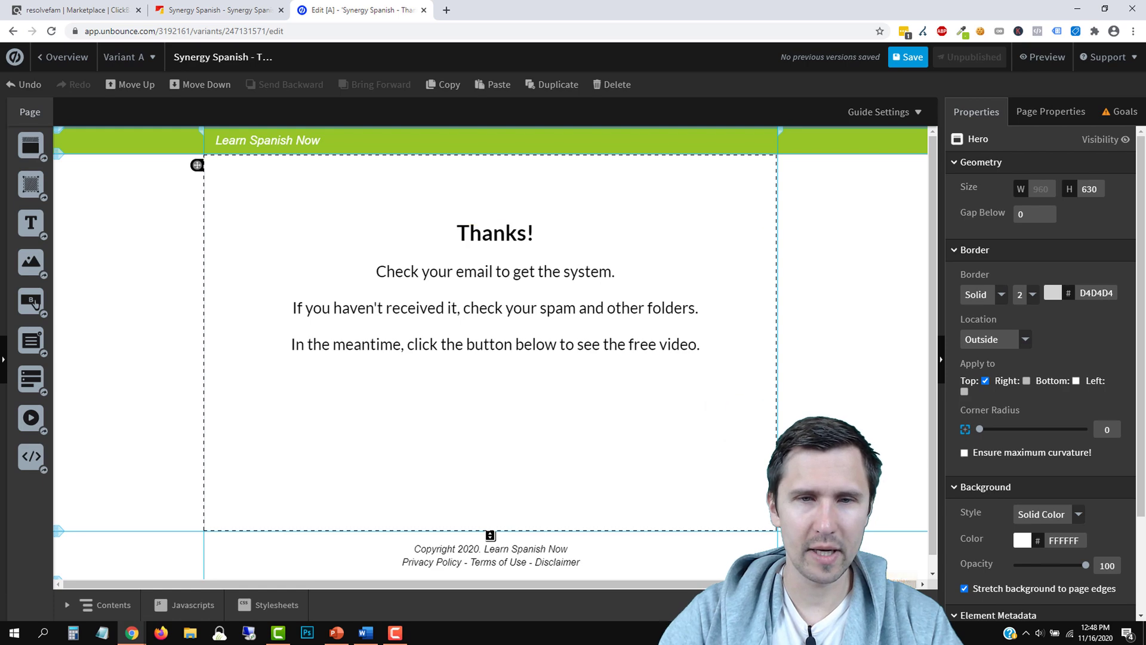
# Shorten the hero section to 574 and add a button filled with the header's green 95C629
pyautogui.moveTo(490, 534); pyautogui.dragTo(492, 502)
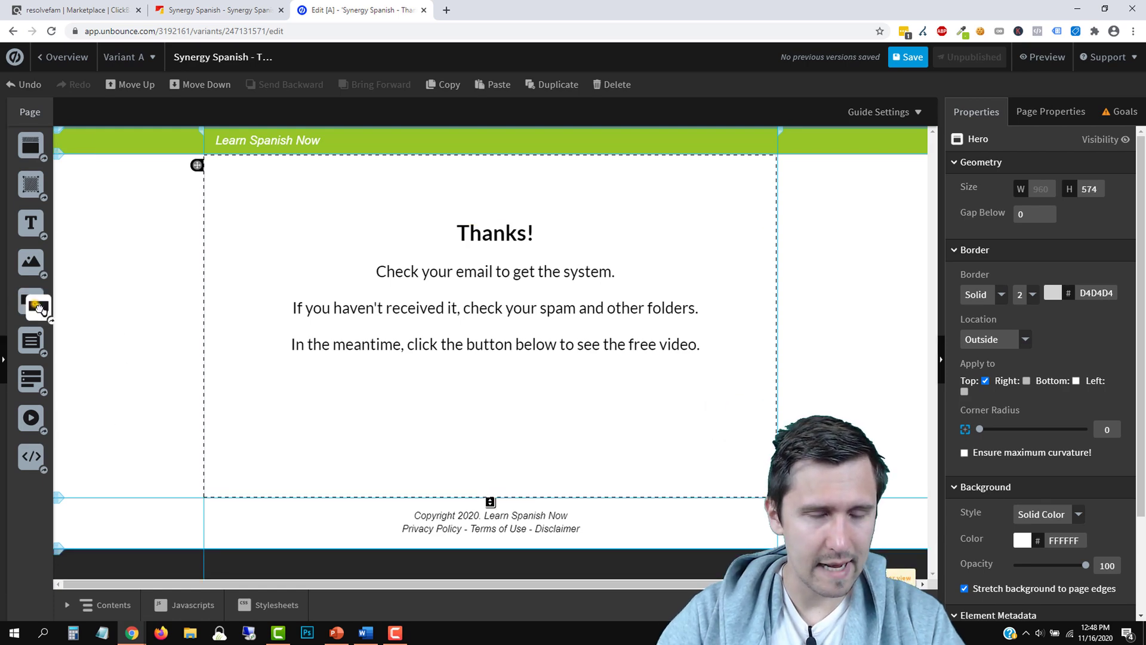
pyautogui.moveTo(31, 301); pyautogui.dragTo(524, 401)
pyautogui.click(585, 148)
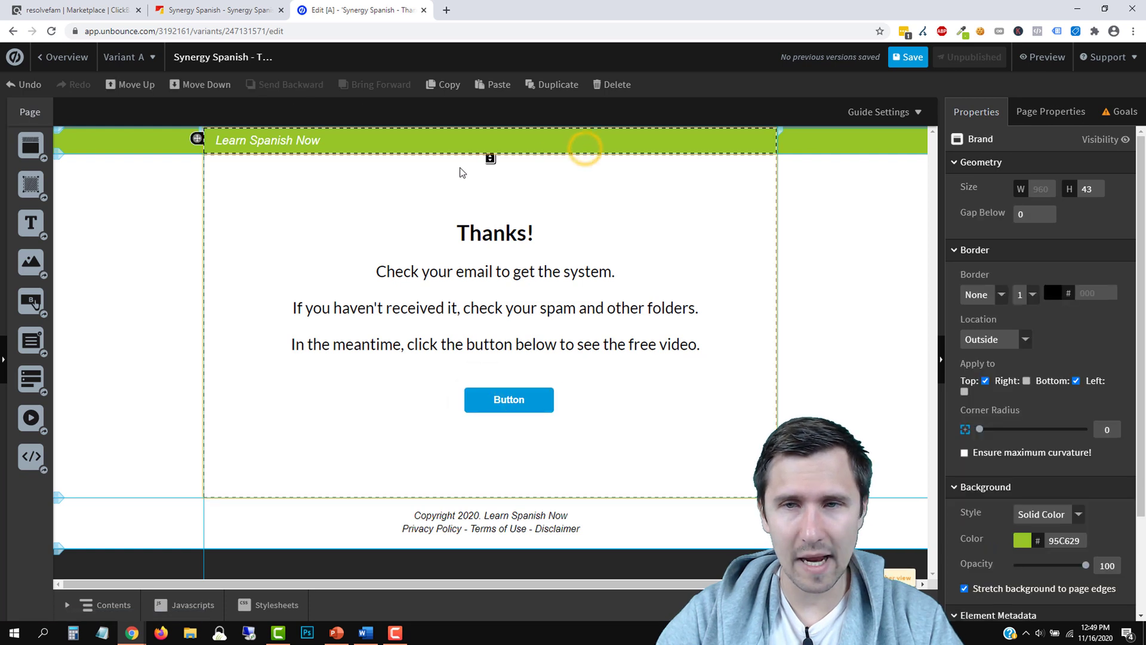
pyautogui.doubleClick(1062, 541)
pyautogui.hotkey('ctrl', 'c')
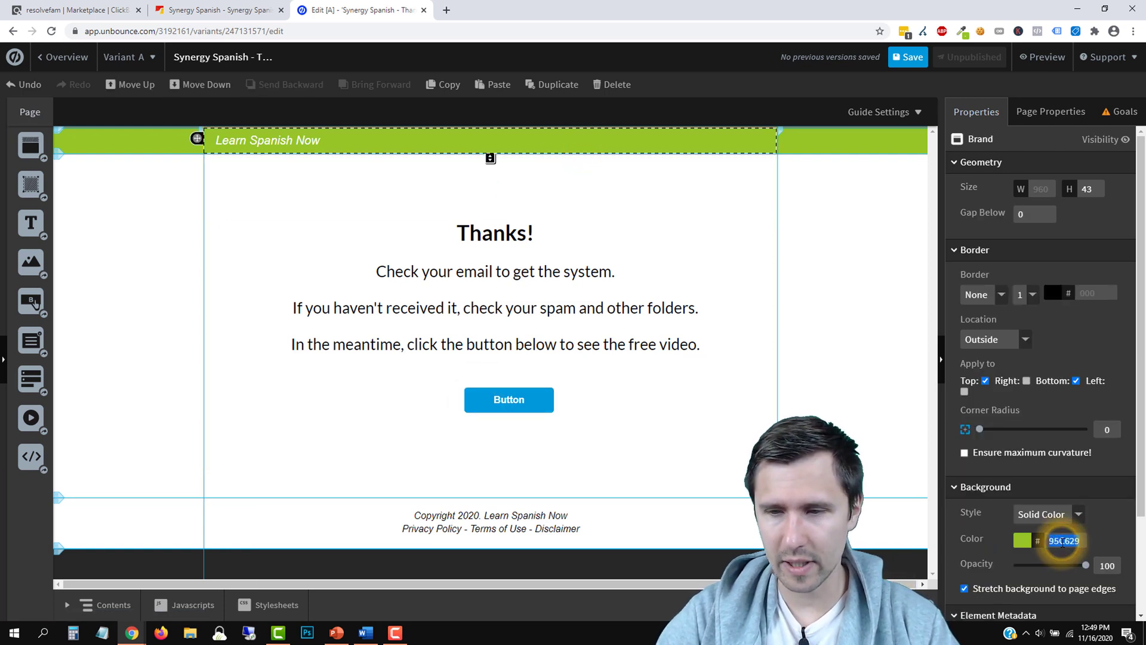
pyautogui.click(543, 400)
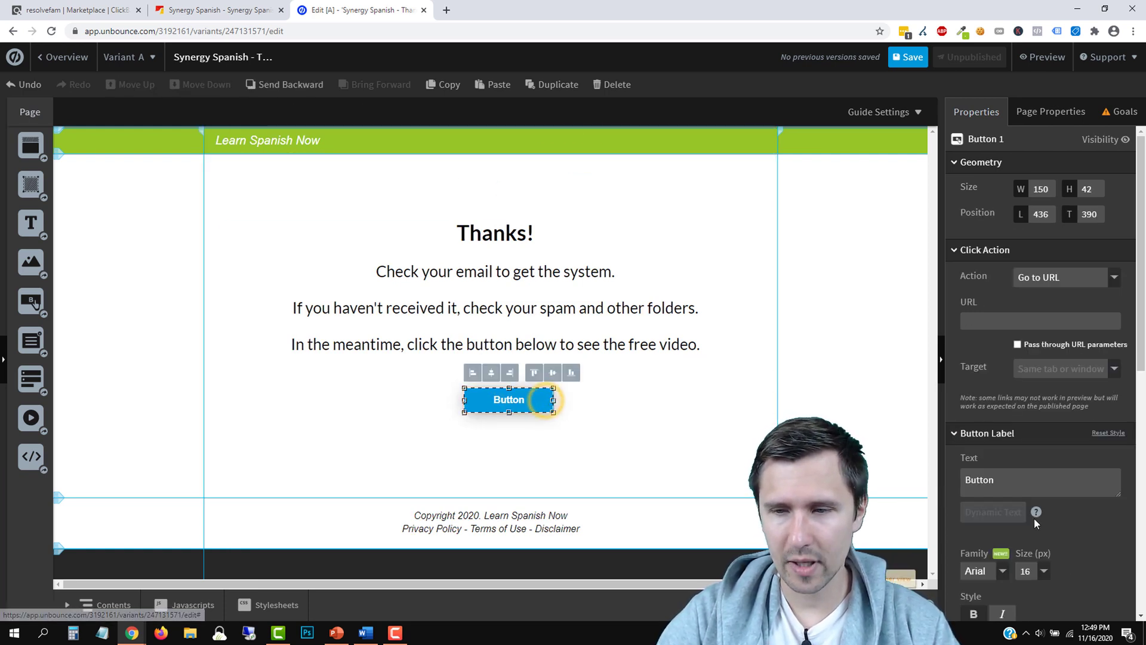
pyautogui.scroll(-2, 1067, 519)
pyautogui.scroll(-3, 1068, 494)
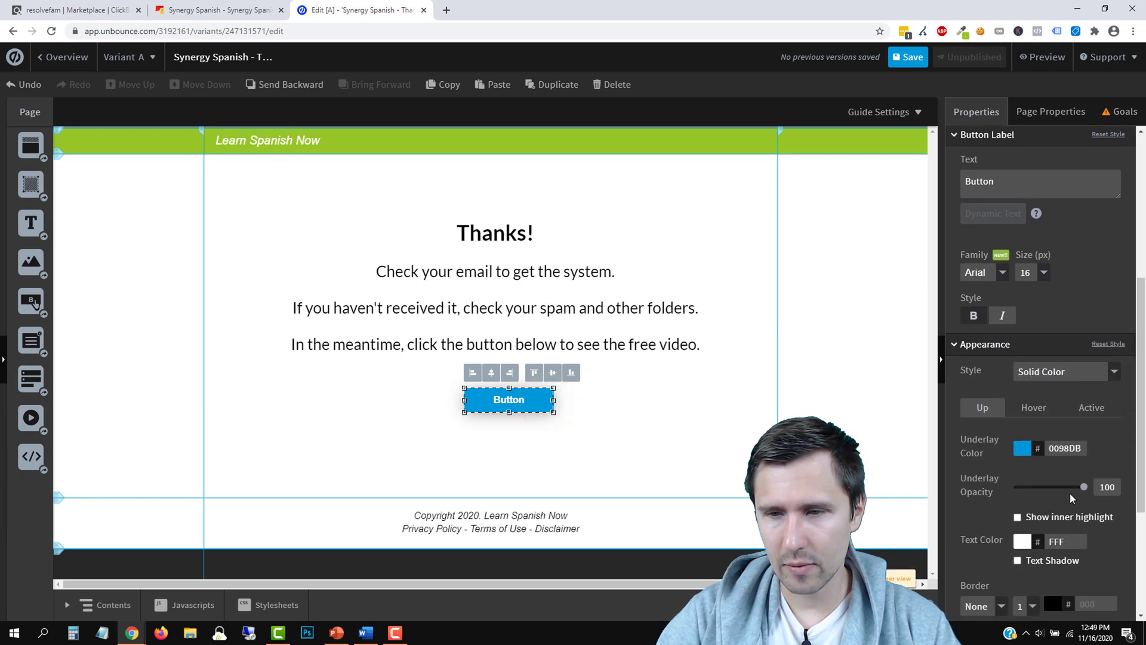
pyautogui.doubleClick(1063, 446)
pyautogui.hotkey('ctrl', 'v')
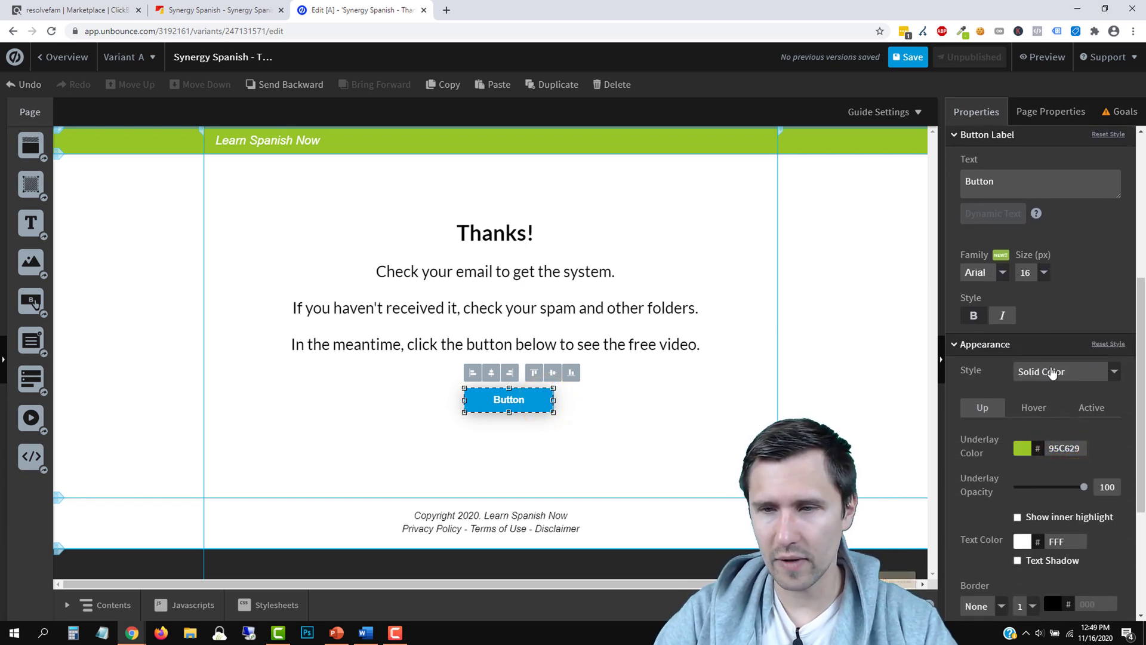
pyautogui.click(1017, 373)
pyautogui.click(1046, 371)
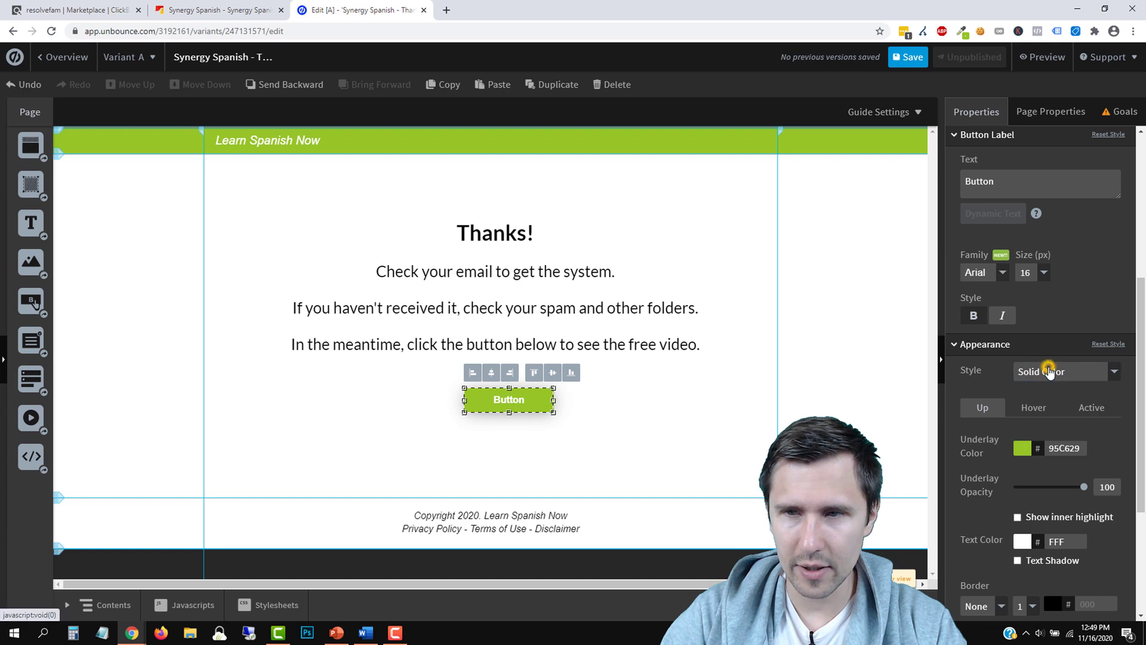
# Label the button 'Show Me the Video' and widen it so the label fits one line
pyautogui.doubleClick(980, 174)
pyautogui.write('S')
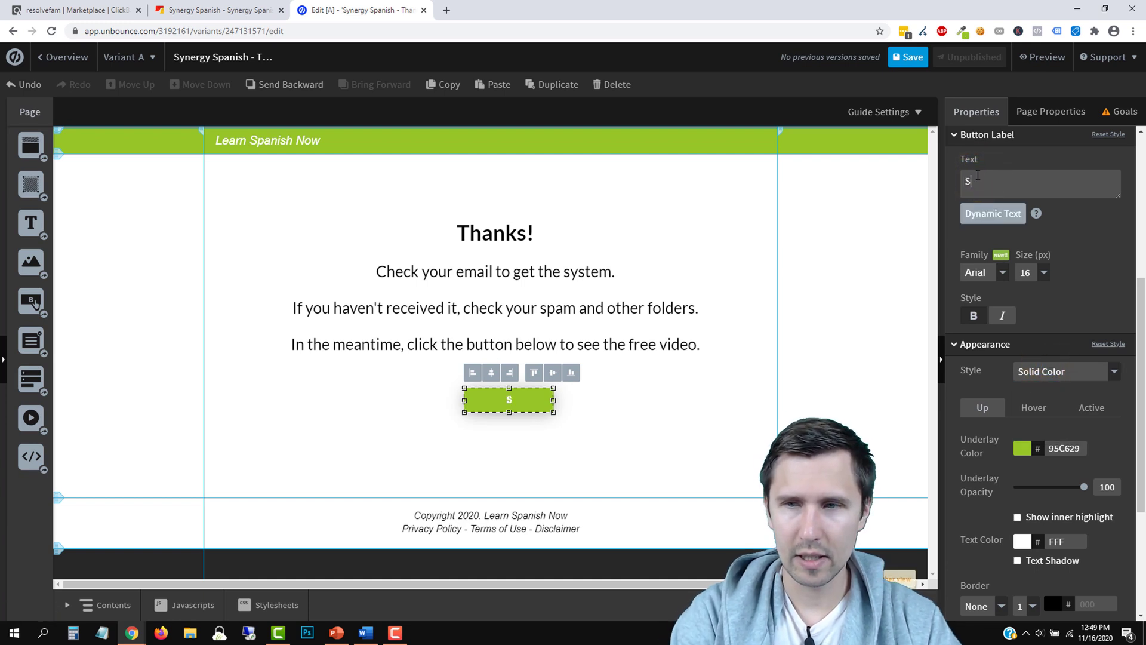
pyautogui.write('how Me the V')
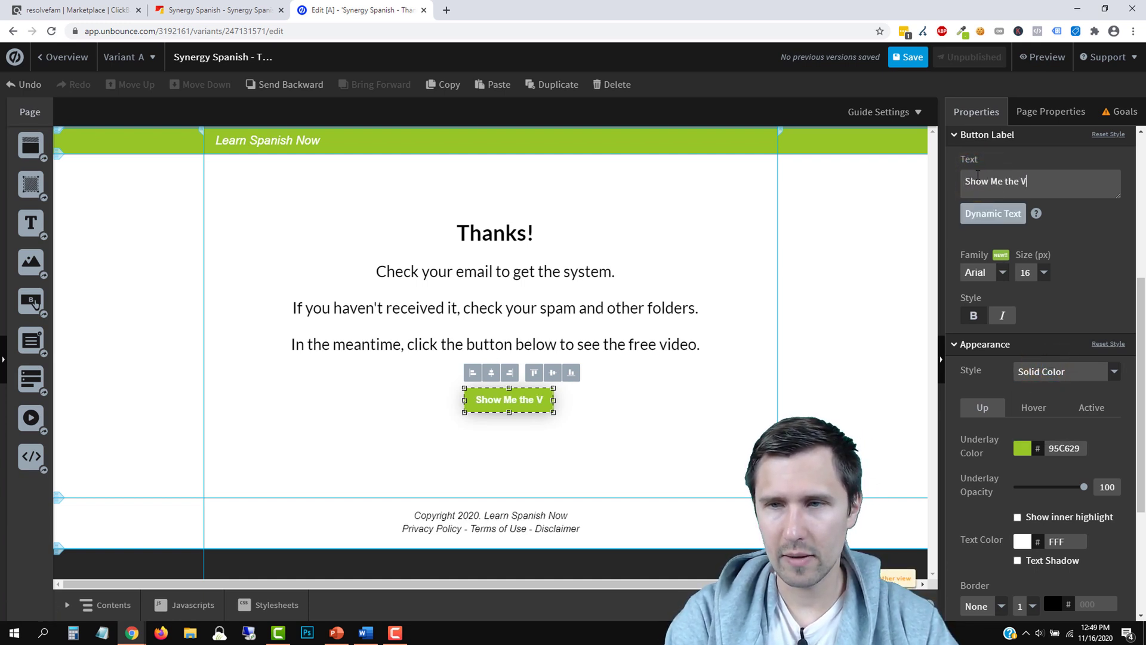
pyautogui.write('ideo')
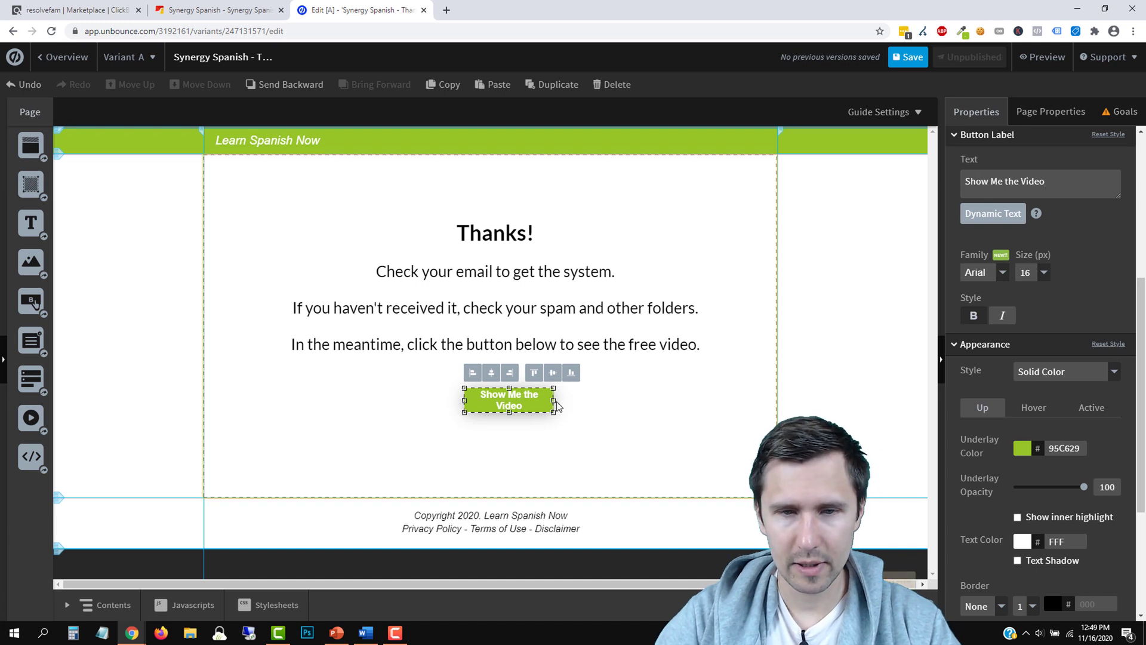
pyautogui.moveTo(550, 399); pyautogui.dragTo(652, 400)
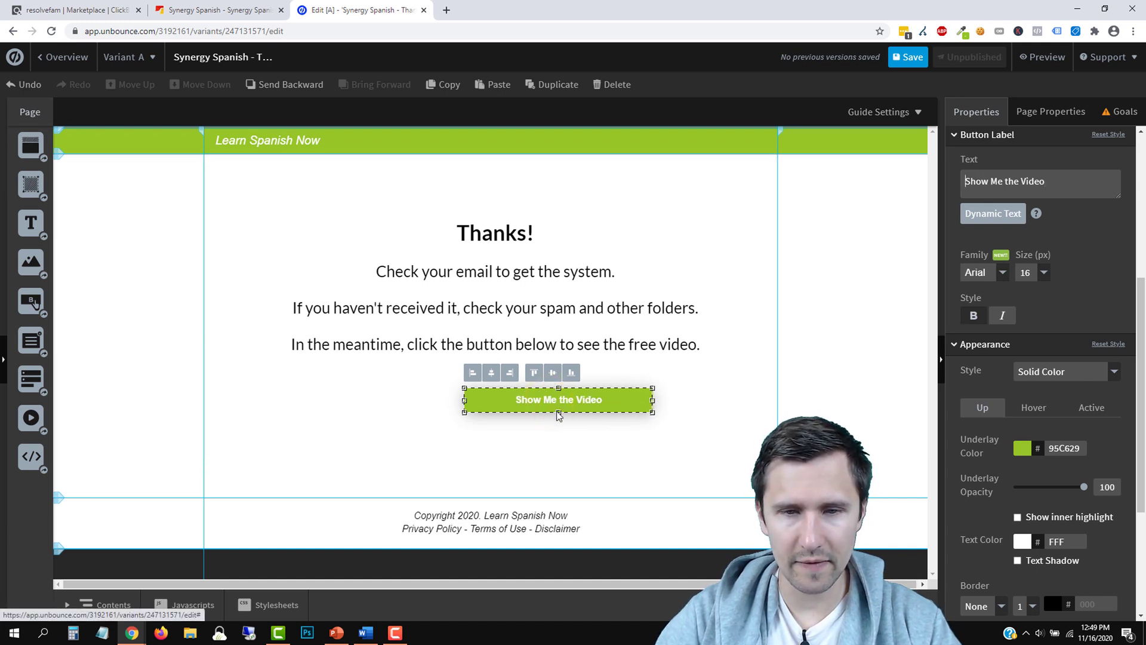
pyautogui.moveTo(557, 414); pyautogui.dragTo(557, 418)
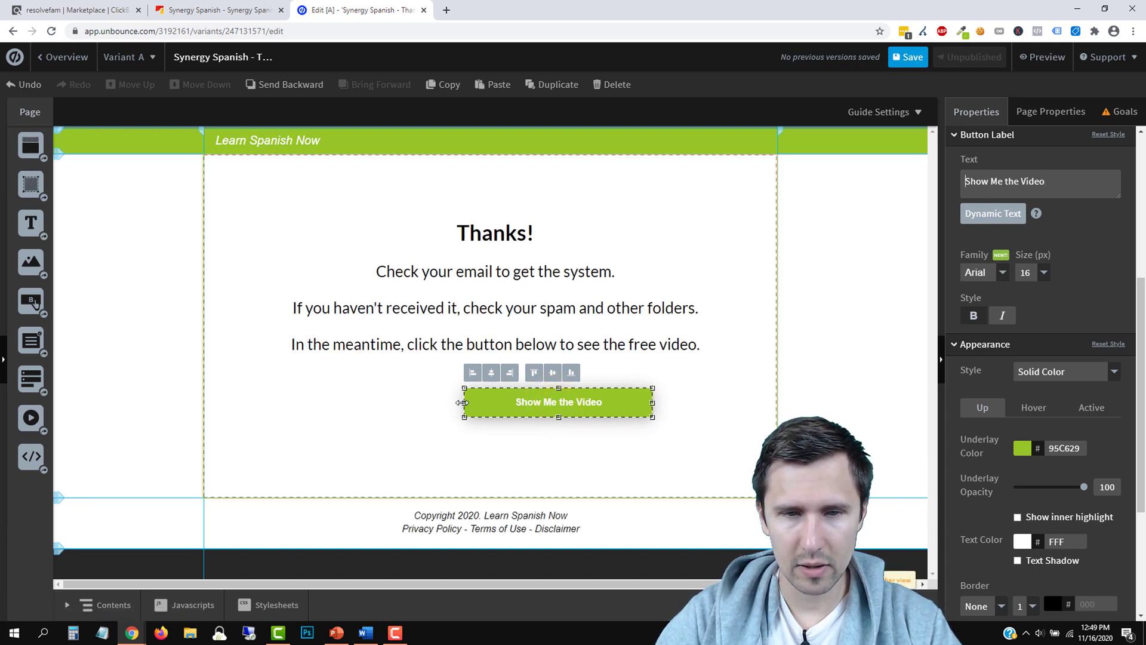
pyautogui.moveTo(445, 406); pyautogui.dragTo(406, 406)
pyautogui.moveTo(571, 401); pyautogui.dragTo(533, 395)
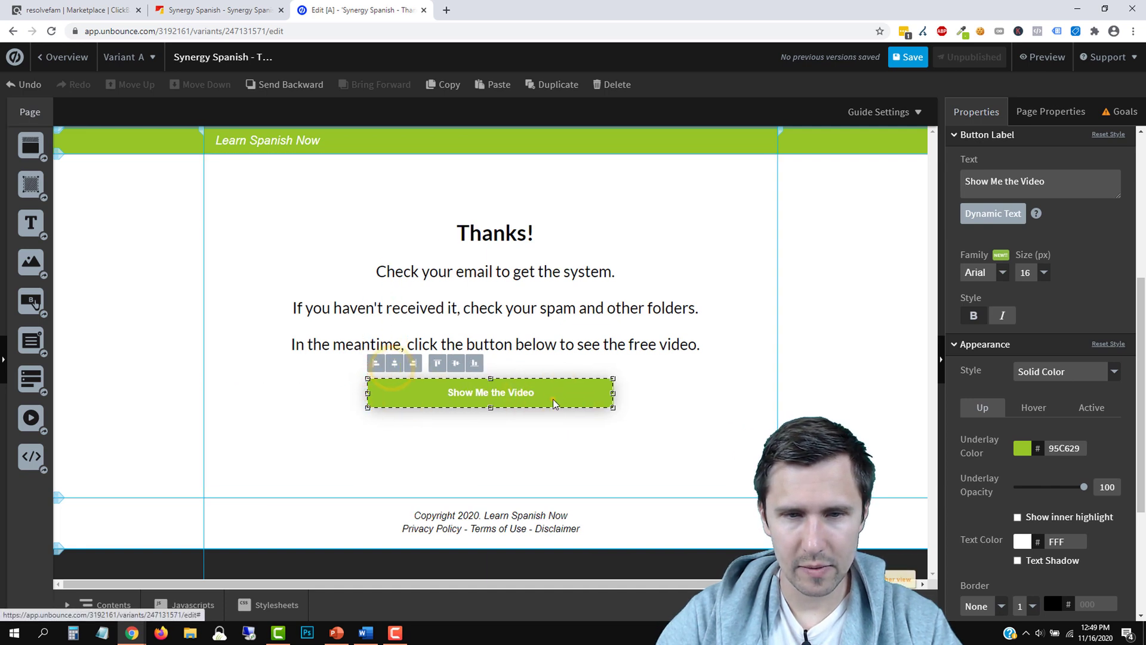
# Enlarge the button label to 22 px, widen the button, and centre it on the page
pyautogui.click(1043, 272)
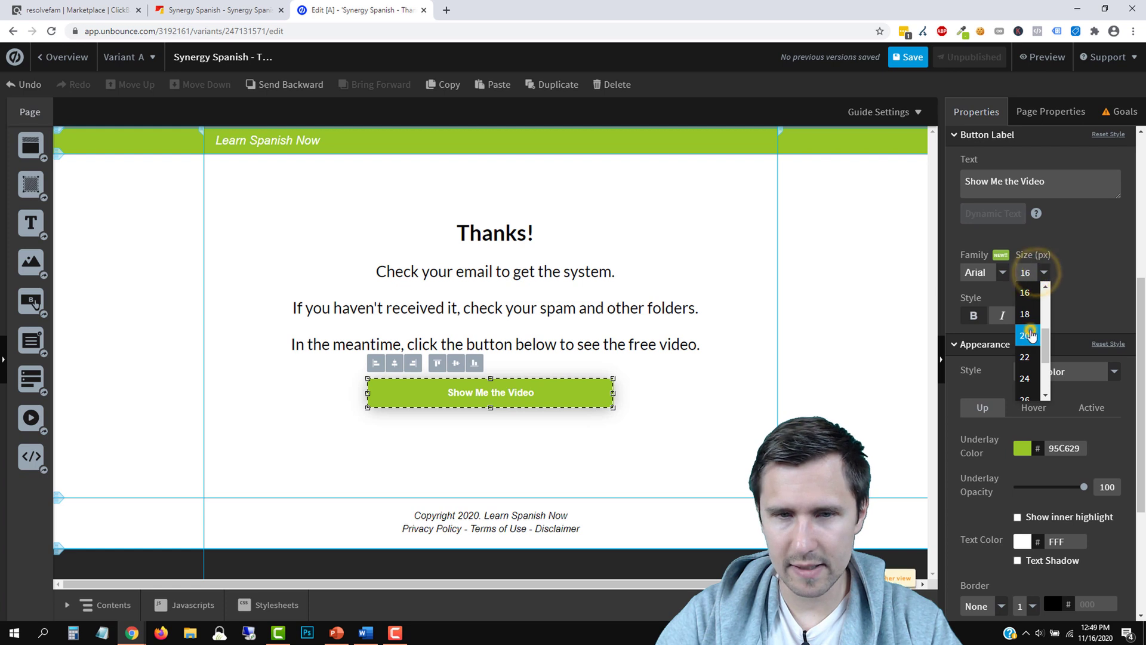
pyautogui.click(1029, 329)
pyautogui.click(707, 375)
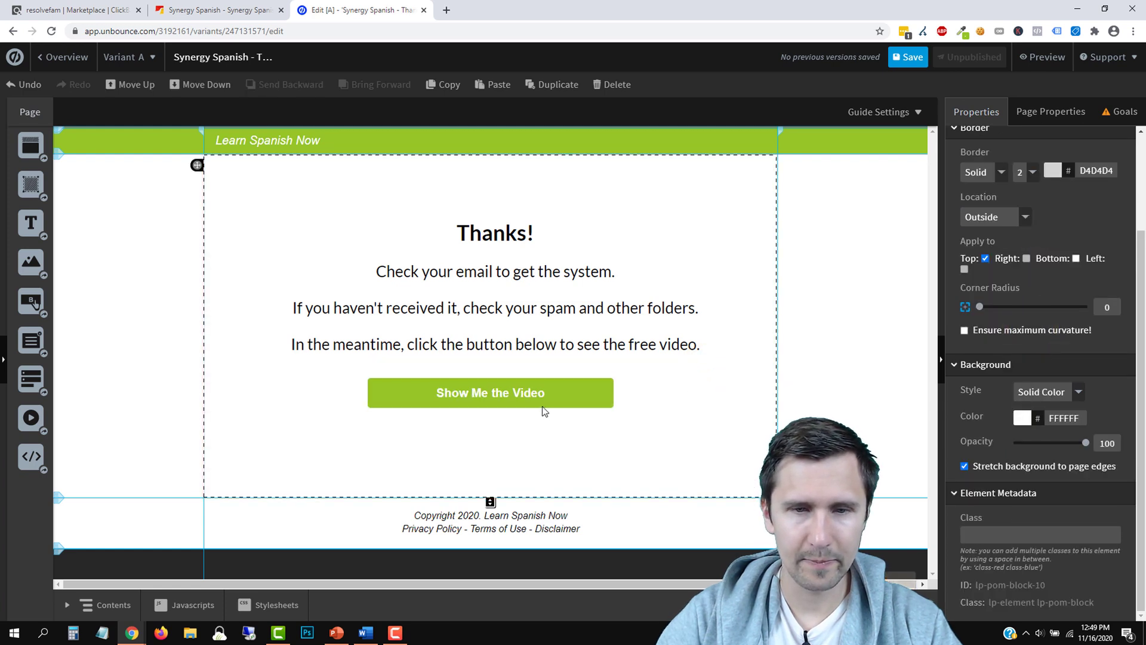
pyautogui.moveTo(534, 397); pyautogui.dragTo(491, 412)
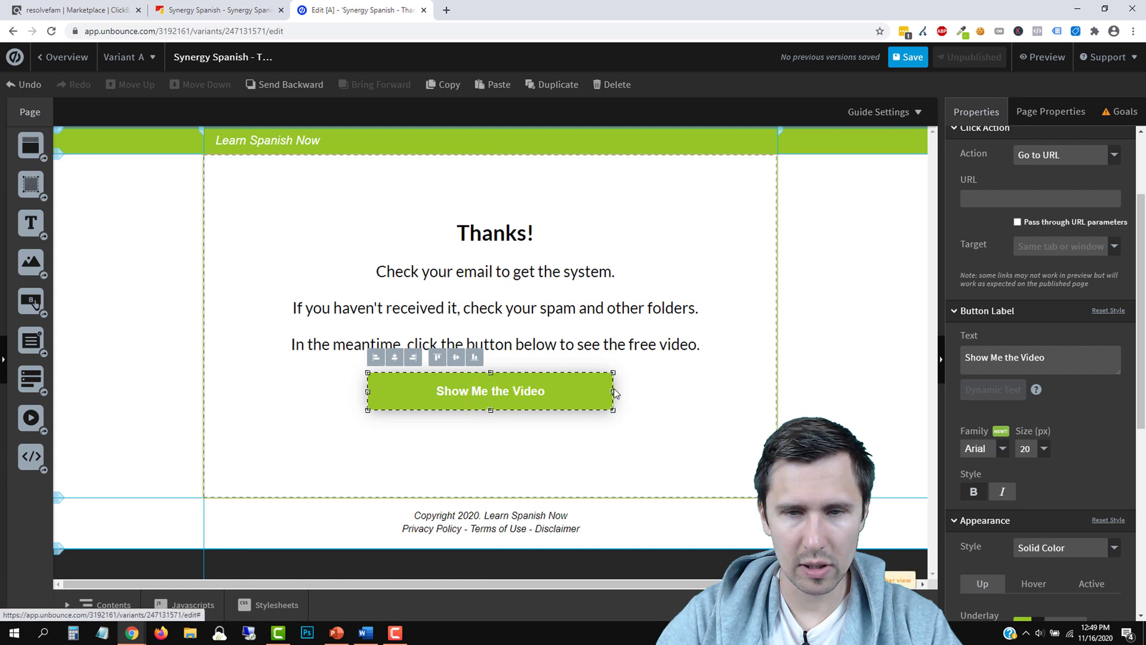
pyautogui.moveTo(612, 392); pyautogui.dragTo(639, 392)
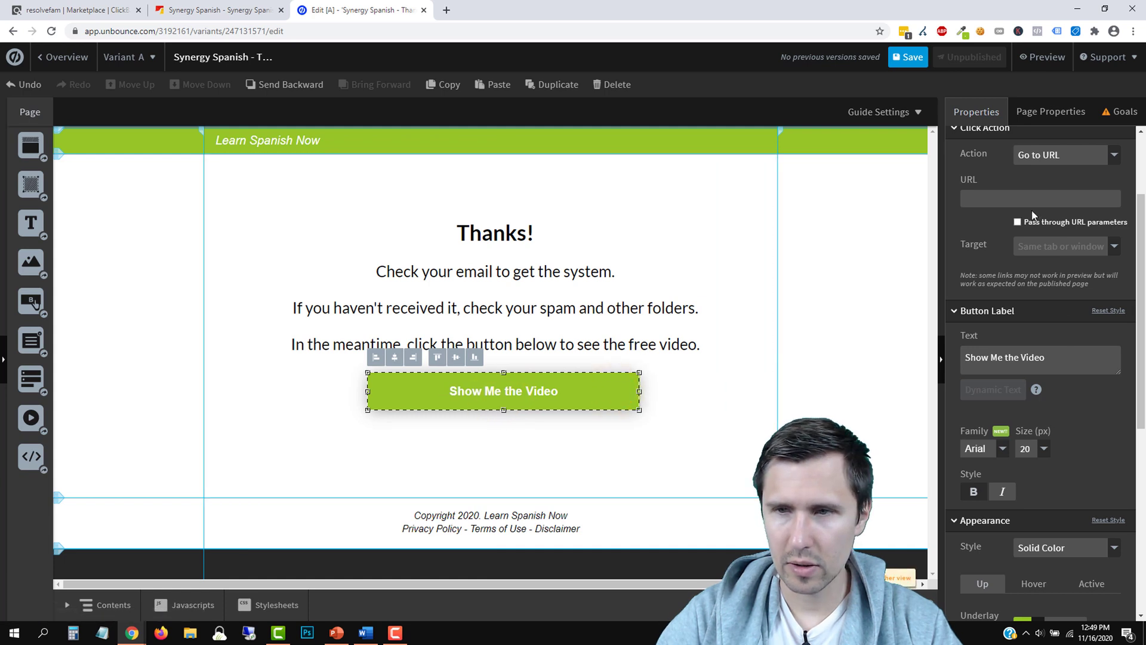
pyautogui.scroll(3, 1033, 214)
pyautogui.scroll(-4, 1032, 215)
pyautogui.click(1045, 388)
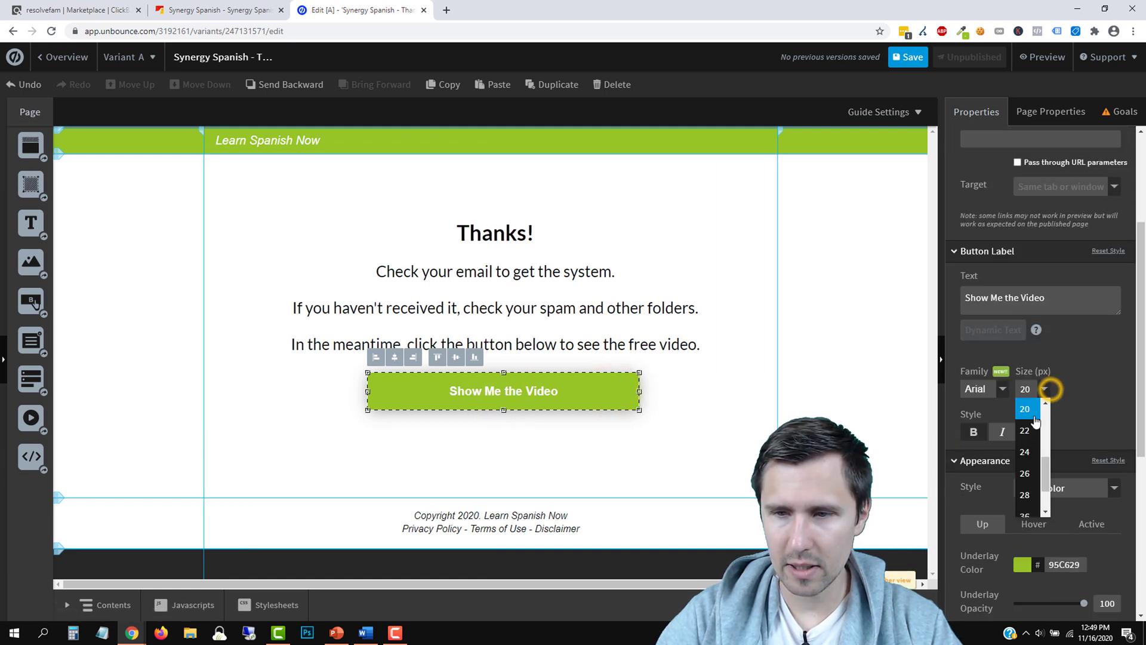
pyautogui.click(1024, 430)
pyautogui.click(571, 445)
pyautogui.moveTo(533, 392); pyautogui.dragTo(518, 392)
pyautogui.click(695, 463)
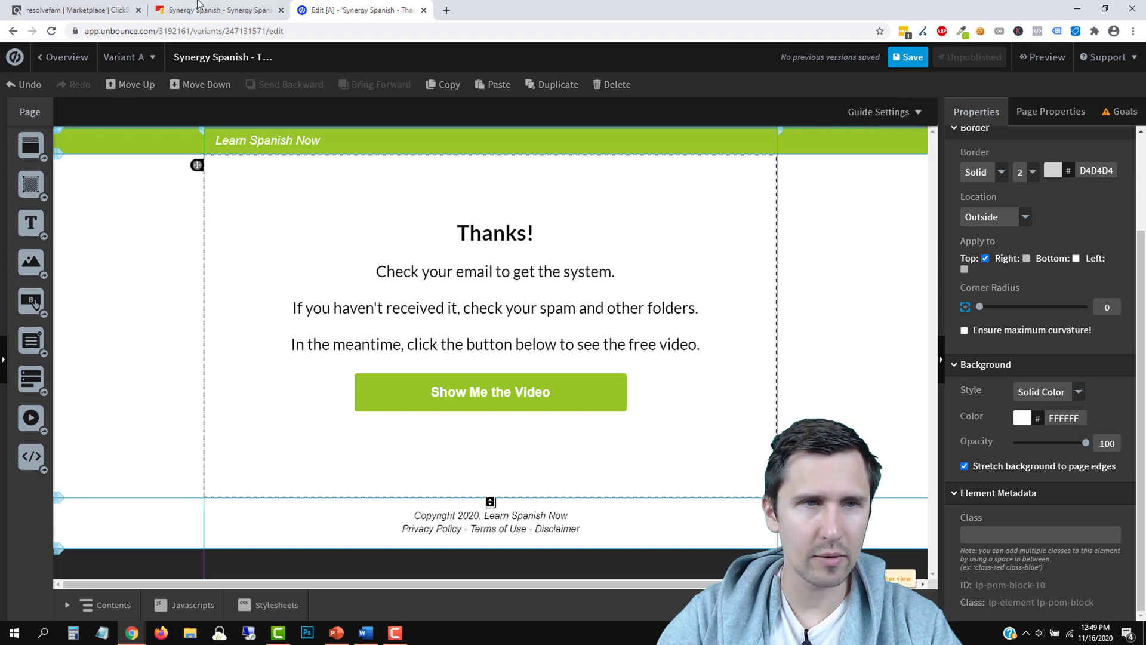
pyautogui.click(103, 8)
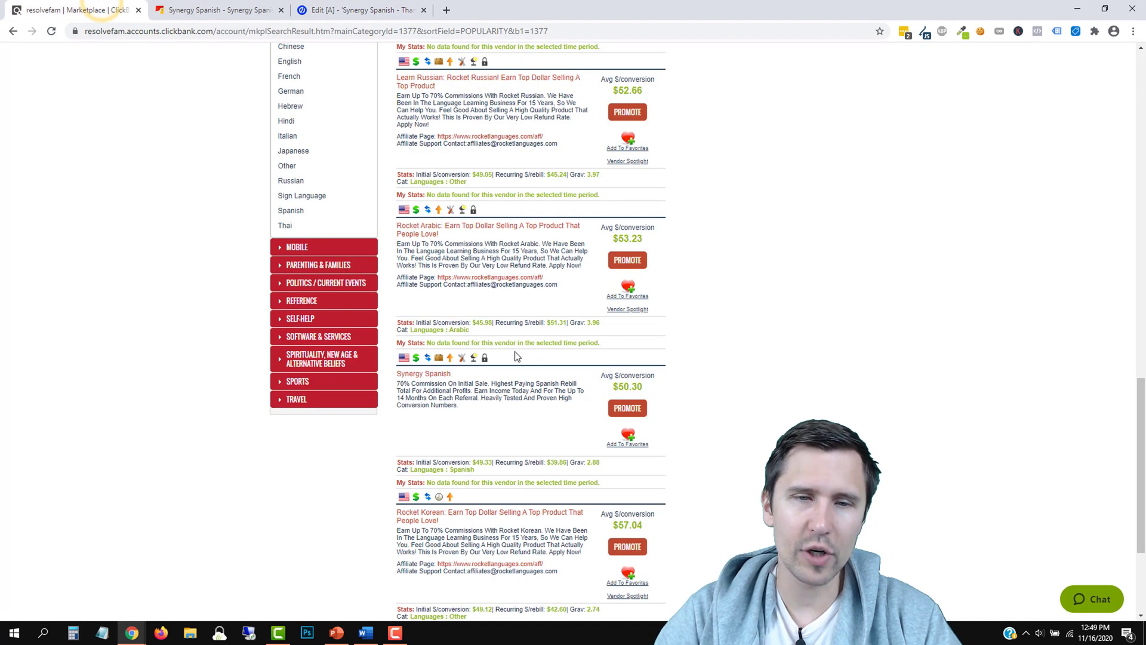
# Generate and copy a ClickBank HopLink for Synergy Spanish, then return to the Unbounce editor
pyautogui.click(627, 408)
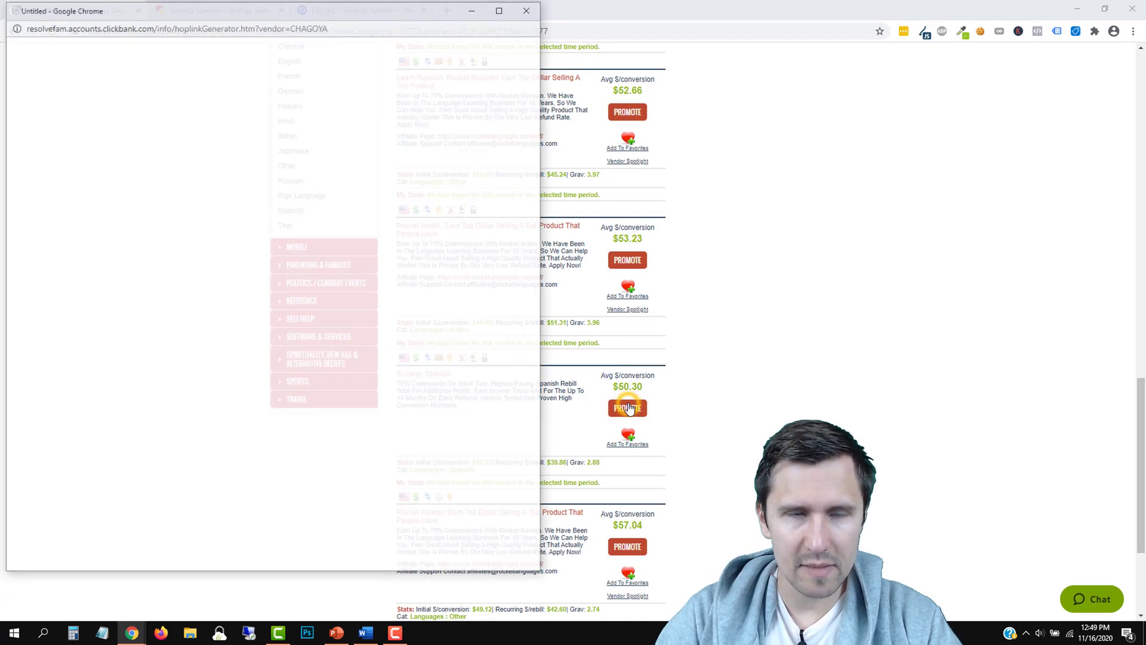
pyautogui.click(244, 163)
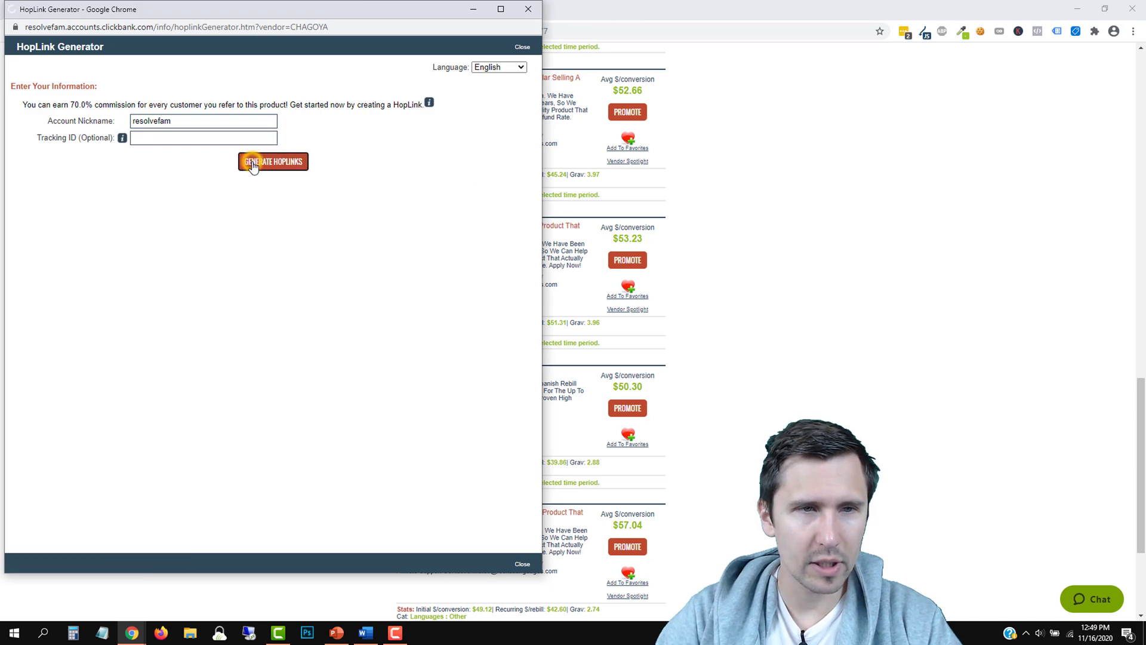
pyautogui.click(487, 247)
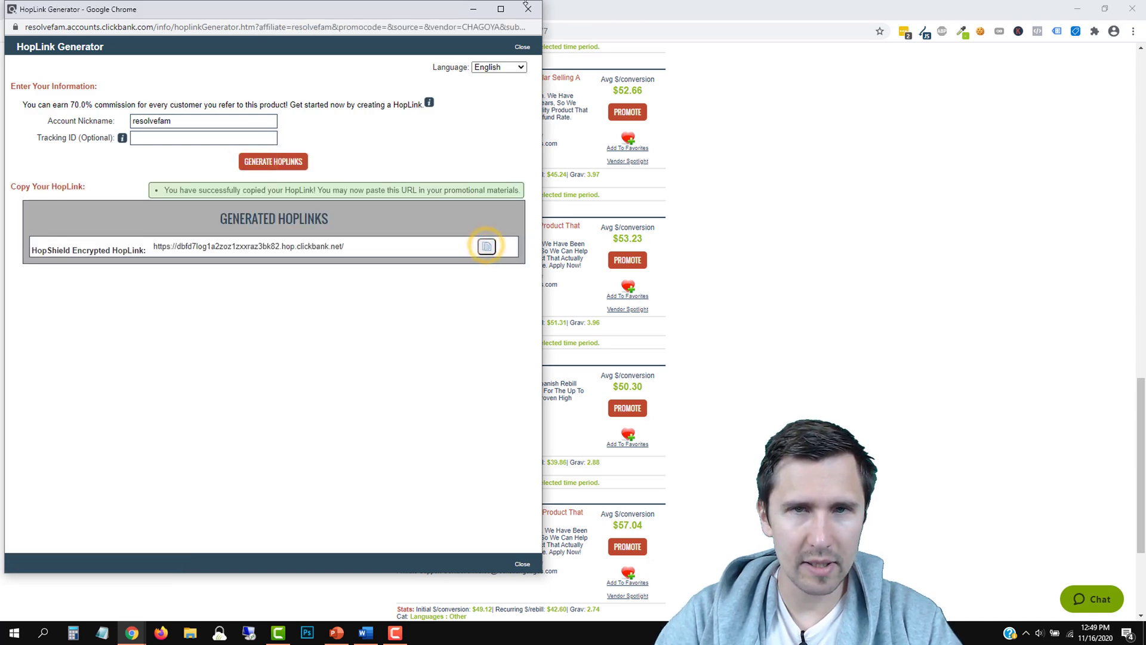
pyautogui.click(528, 9)
pyautogui.click(326, 10)
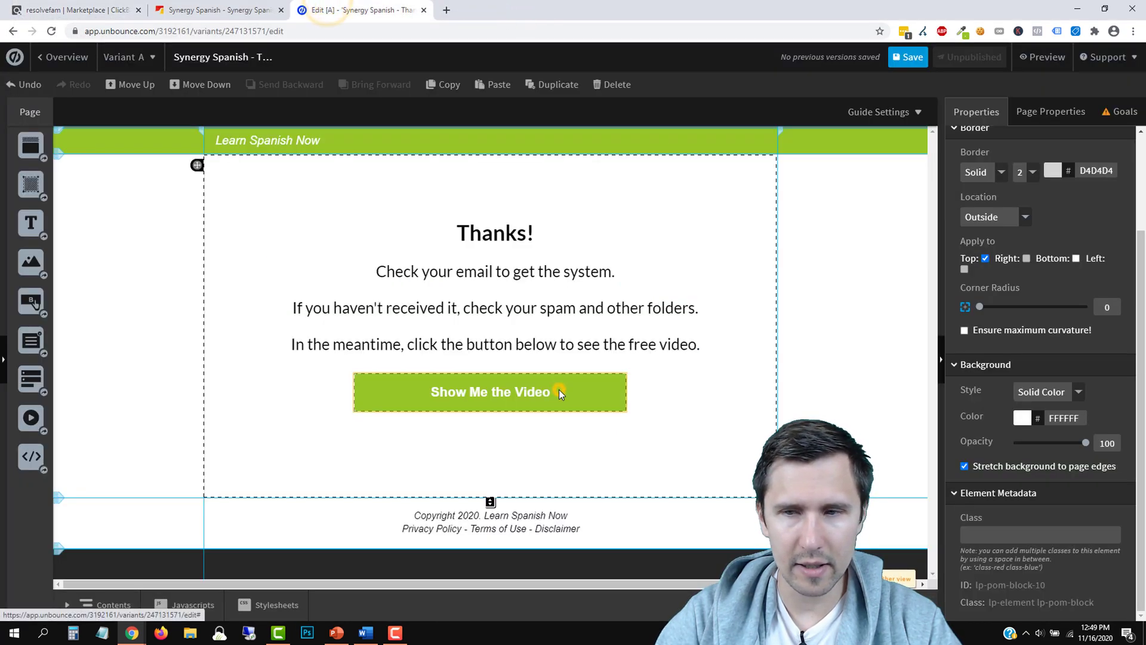
# Paste the HopLink as the Show Me the Video button's URL and append ?tid=[cmc_vid]
pyautogui.click(559, 389)
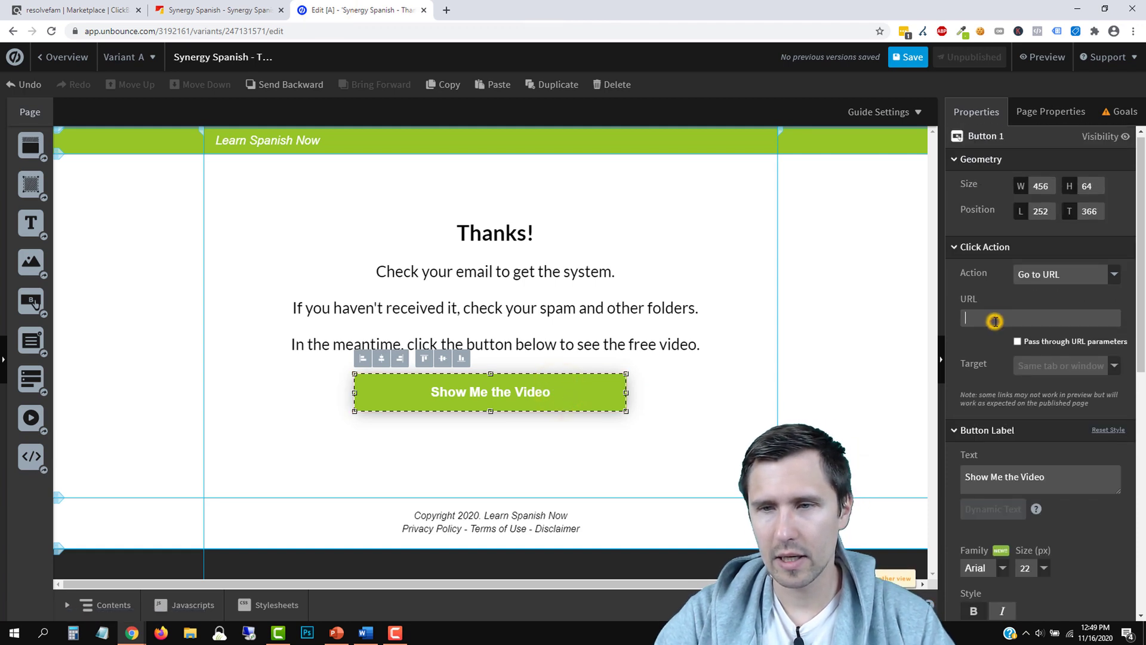
pyautogui.hotkey('ctrl', 'v')
pyautogui.moveTo(967, 318); pyautogui.dragTo(1134, 330)
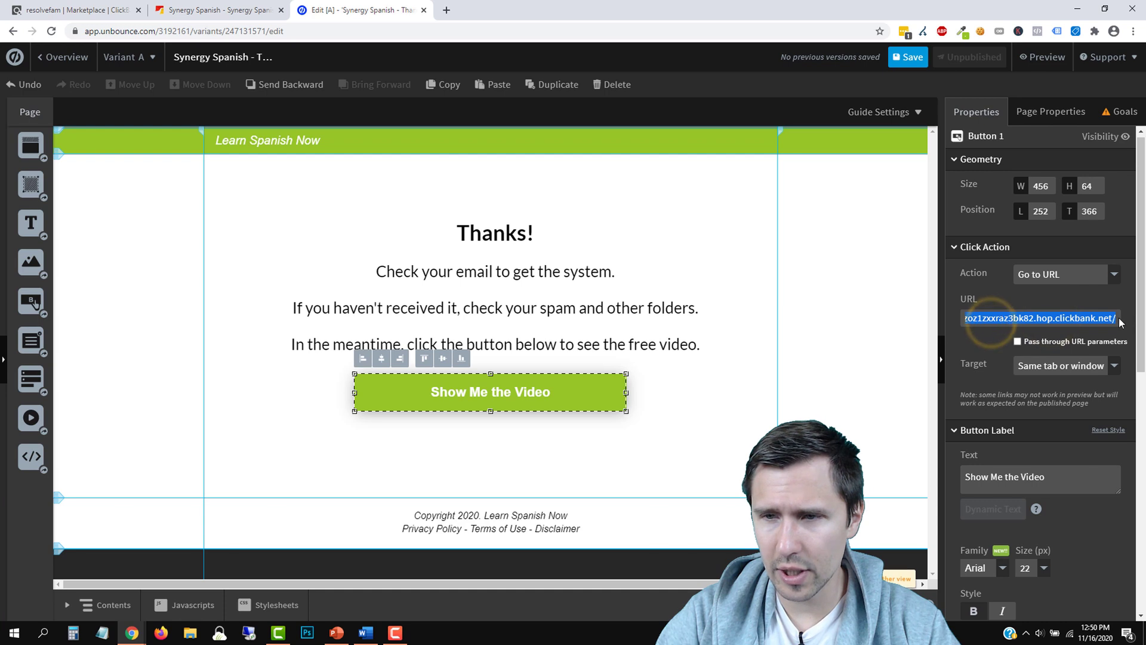
pyautogui.click(1123, 318)
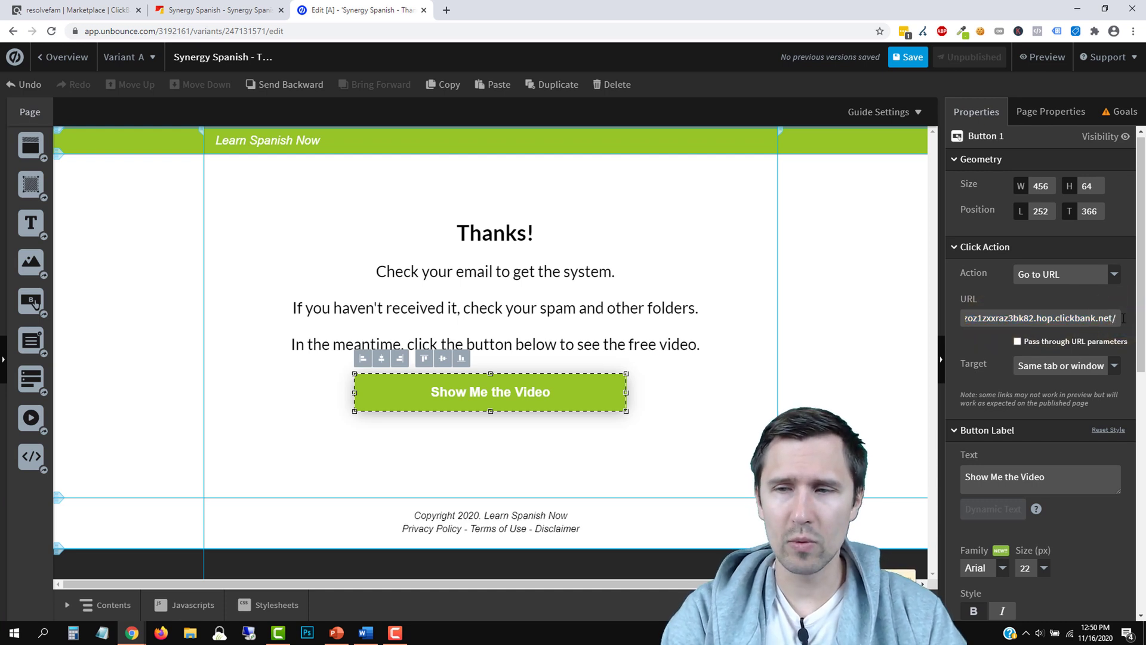
pyautogui.write('?tid')
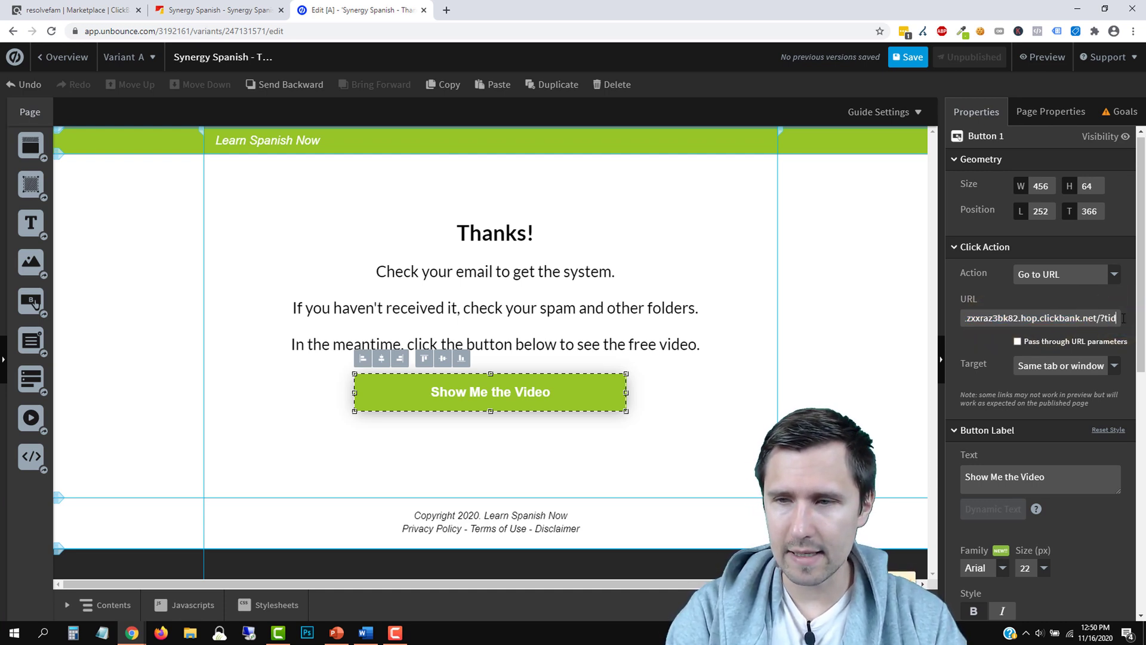
pyautogui.write('=[clic')
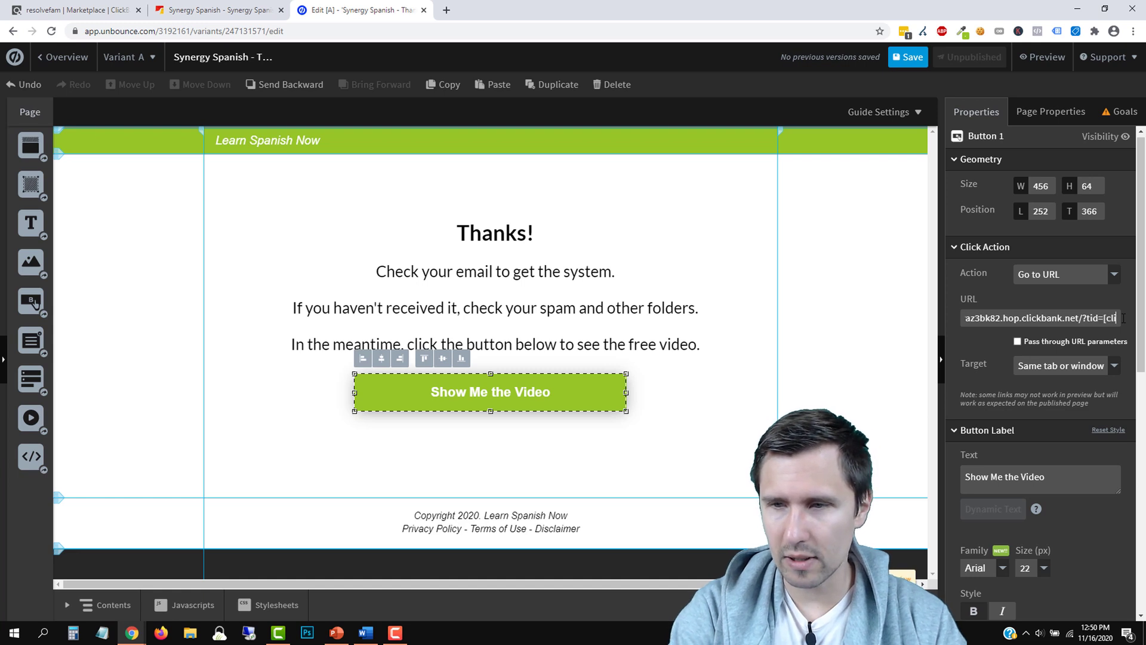
pyautogui.write('mc_vid]')
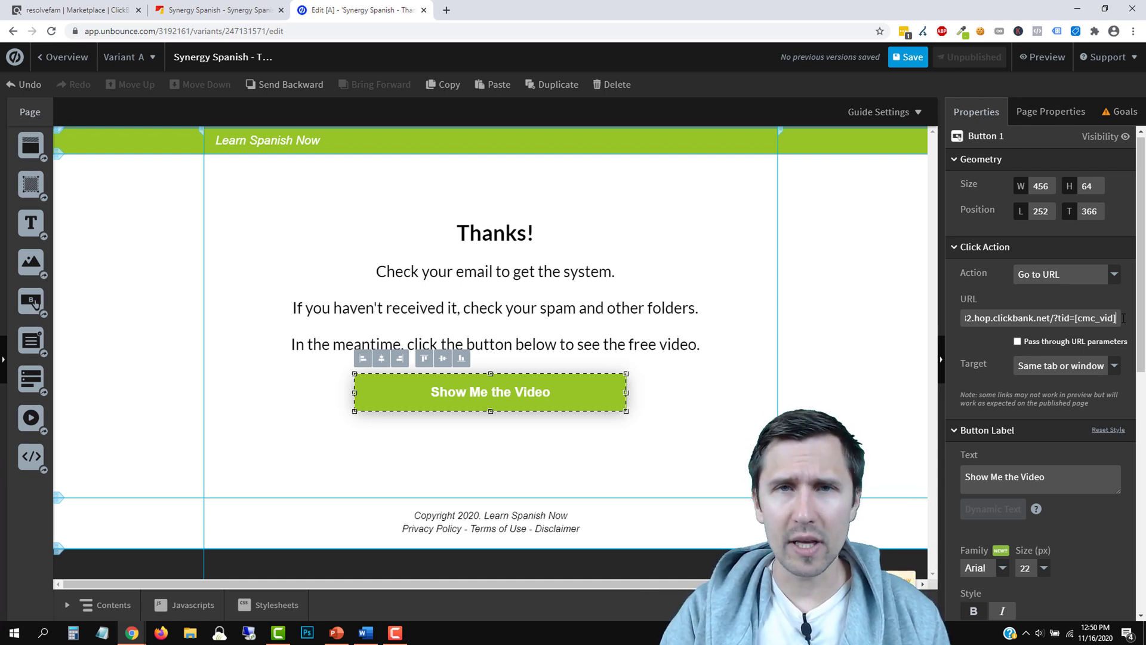
# Save and publish the thank-you page, then copy its published page address
pyautogui.click(907, 57)
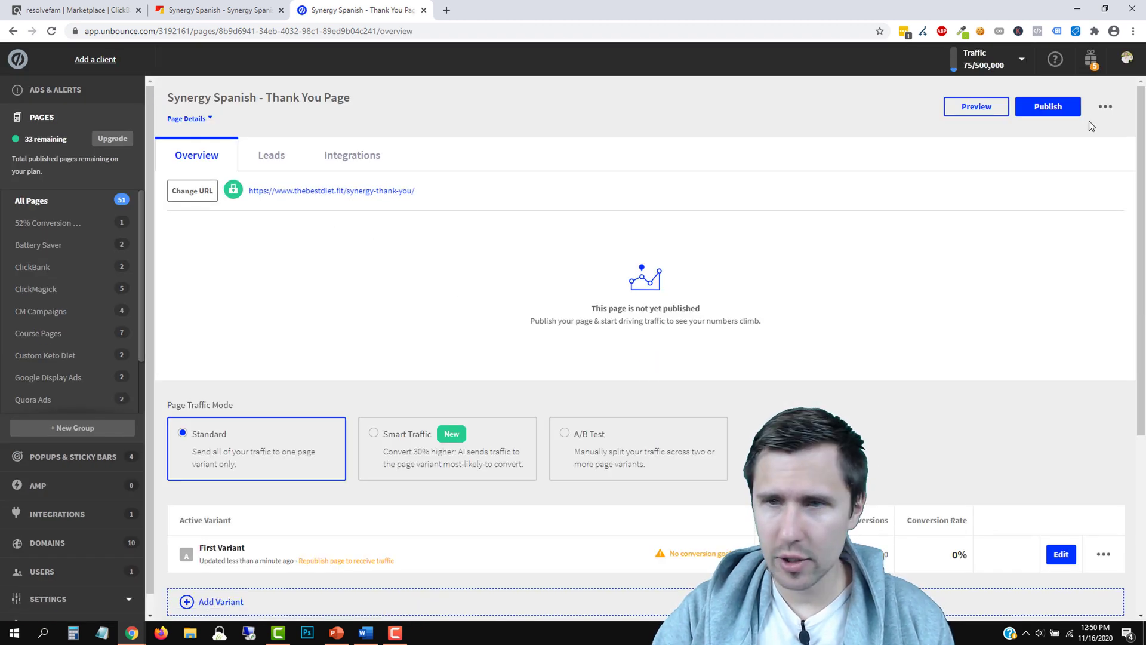
pyautogui.click(1048, 109)
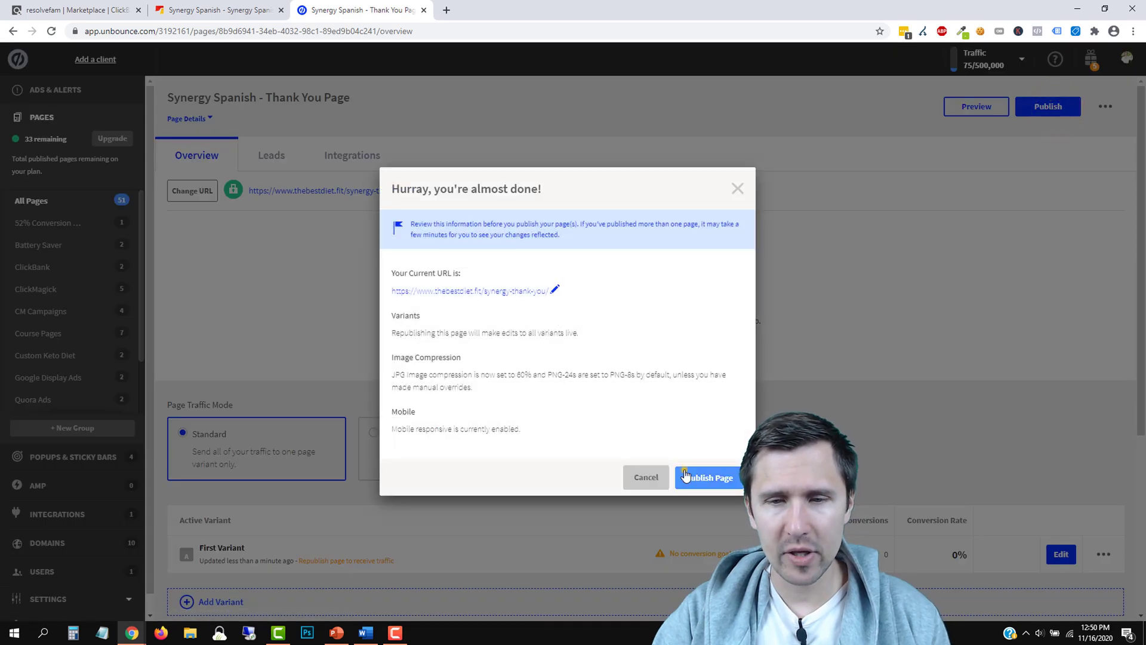
pyautogui.click(685, 476)
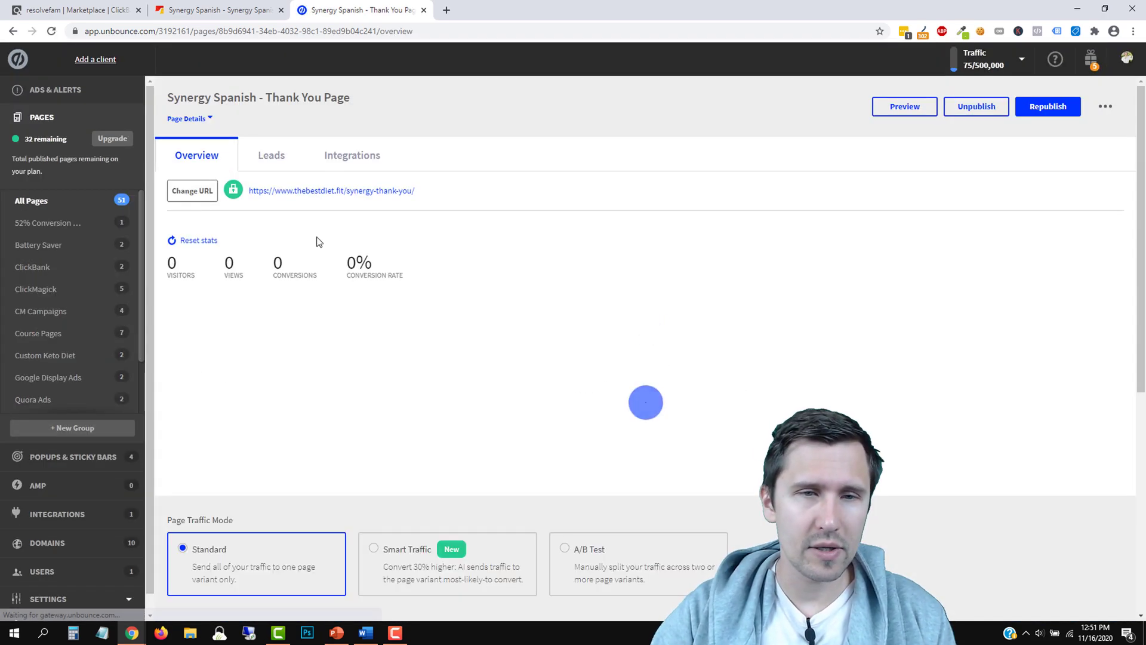
pyautogui.rightClick(349, 191)
pyautogui.click(388, 263)
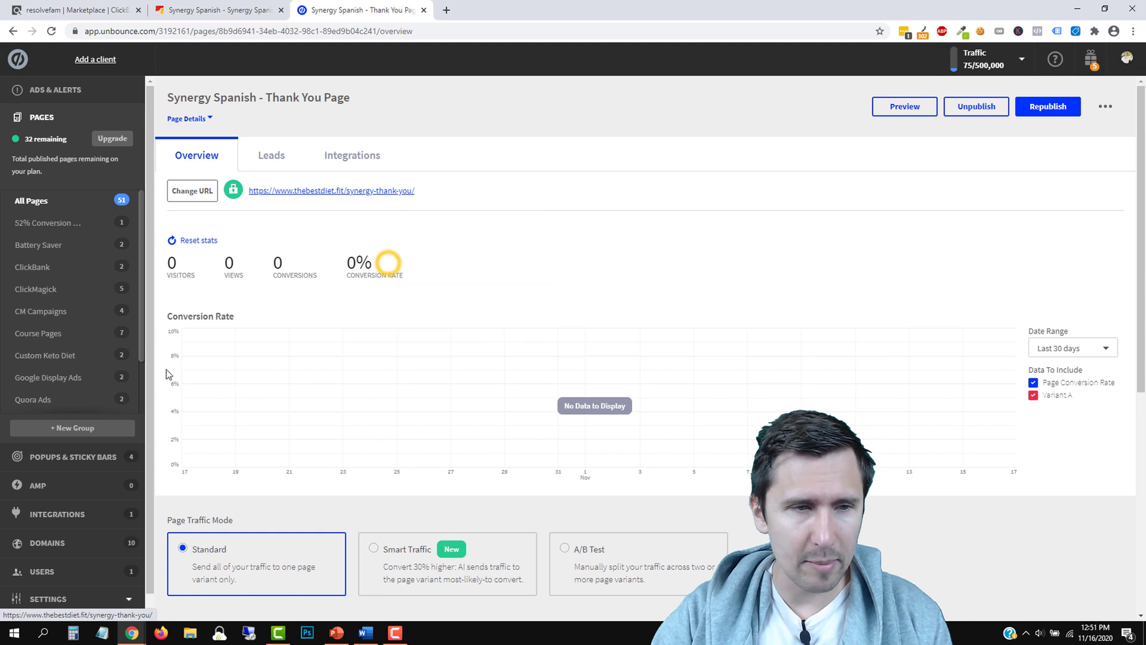
pyautogui.scroll(-2, 60, 364)
# Republish the Synergy Spanish Thank You Page from its overview
pyautogui.click(49, 356)
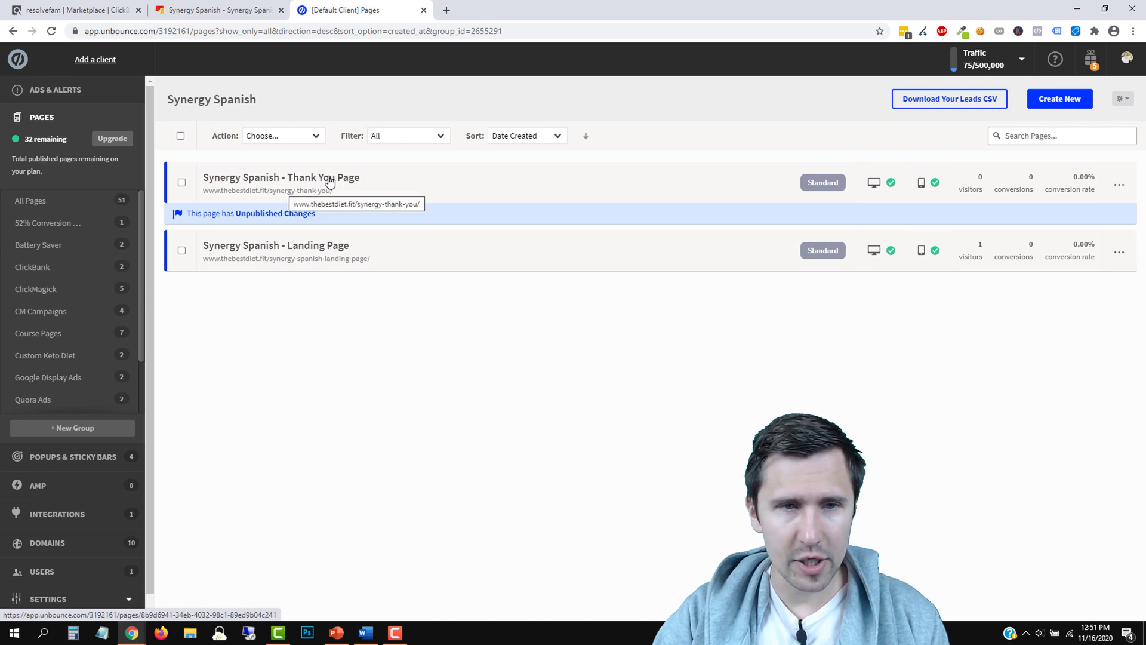
pyautogui.click(293, 179)
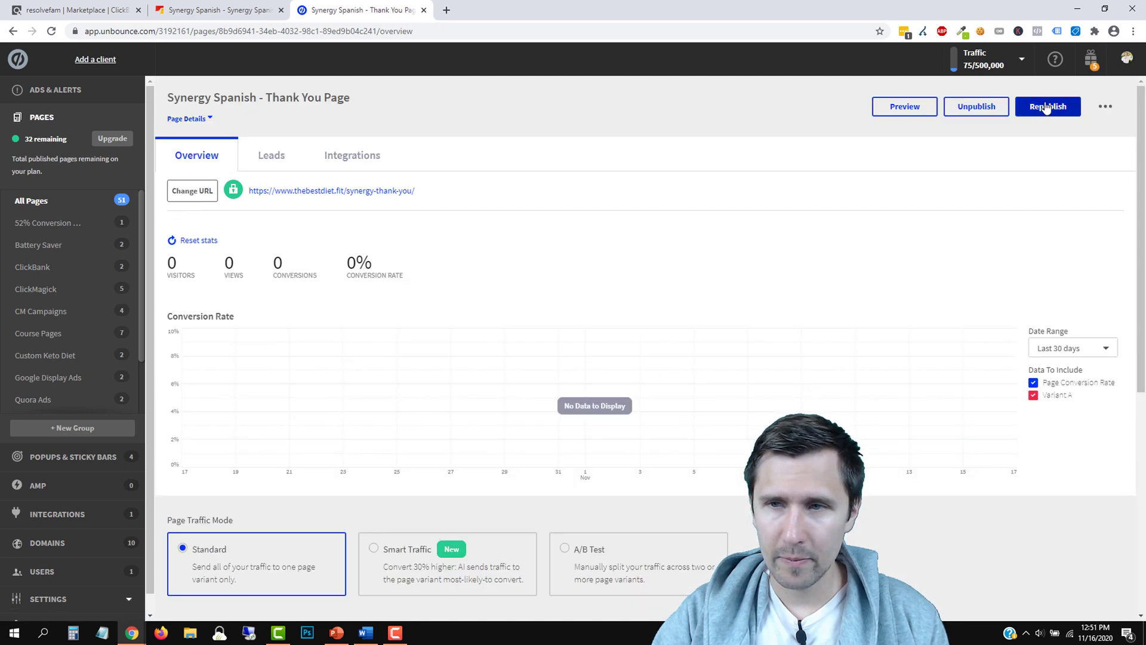
pyautogui.click(1040, 106)
pyautogui.click(705, 477)
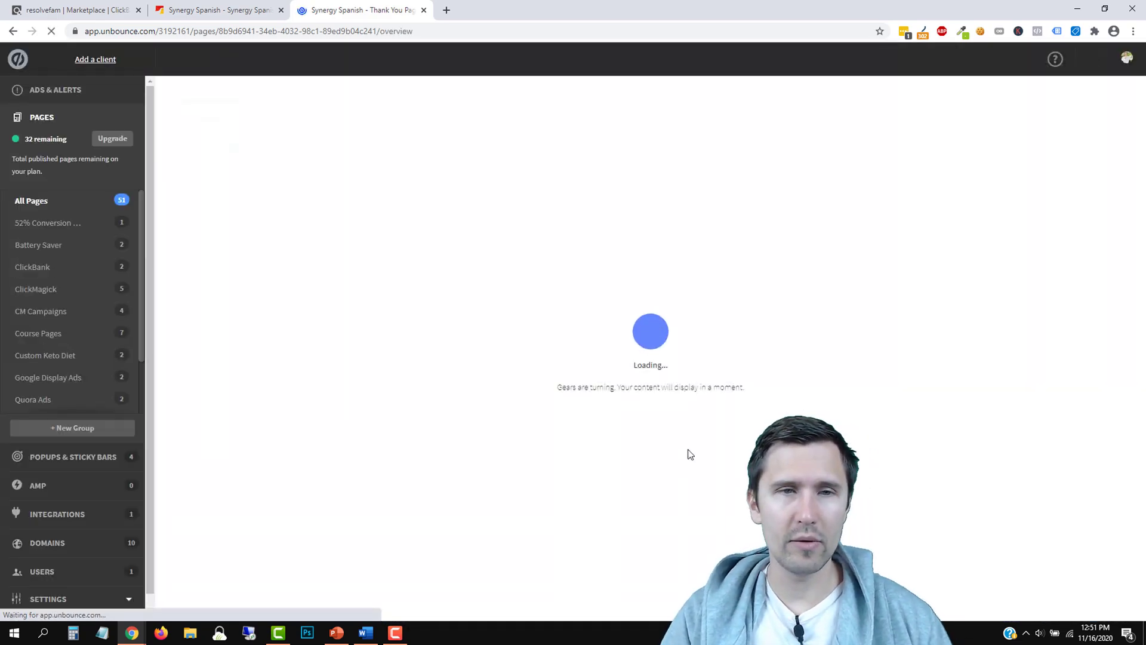
# Open the Synergy Spanish Landing Page overview from the page group
pyautogui.scroll(-2, 90, 322)
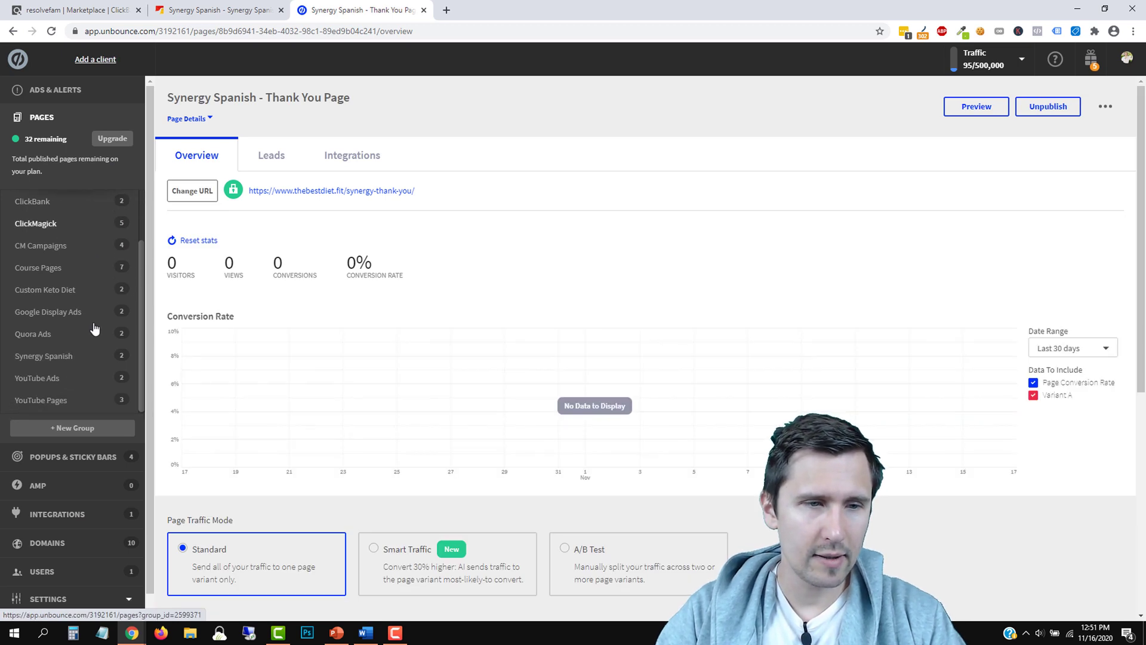
pyautogui.click(46, 356)
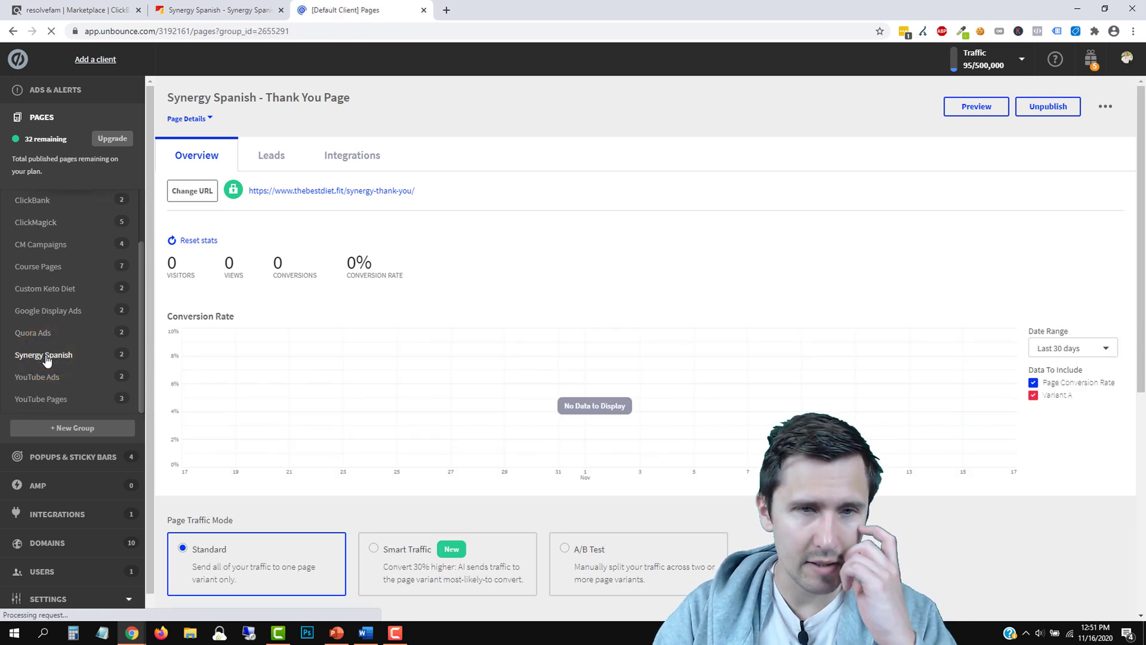
pyautogui.click(288, 235)
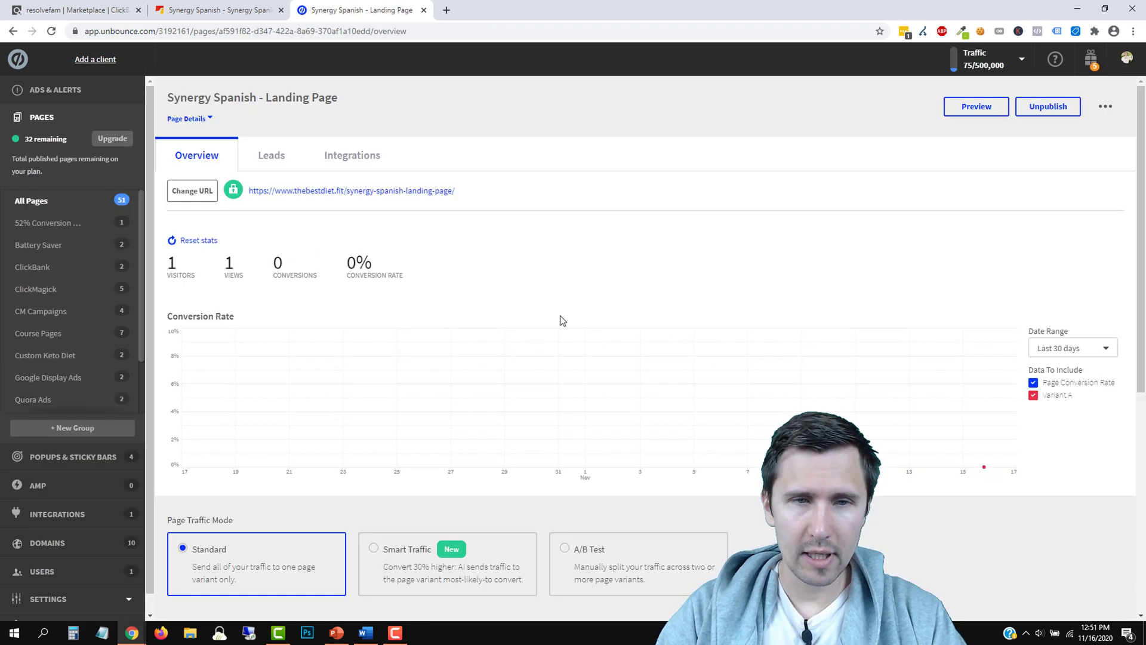
pyautogui.scroll(-5, 561, 317)
pyautogui.click(1060, 433)
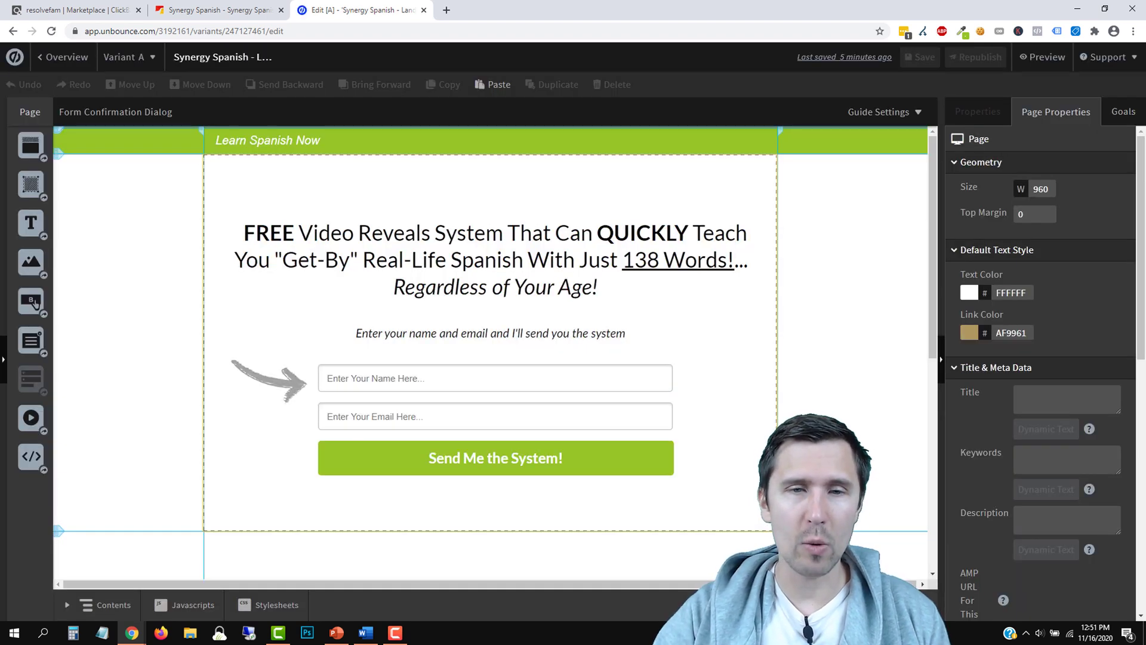
pyautogui.scroll(-8, 495, 352)
pyautogui.scroll(8, 495, 352)
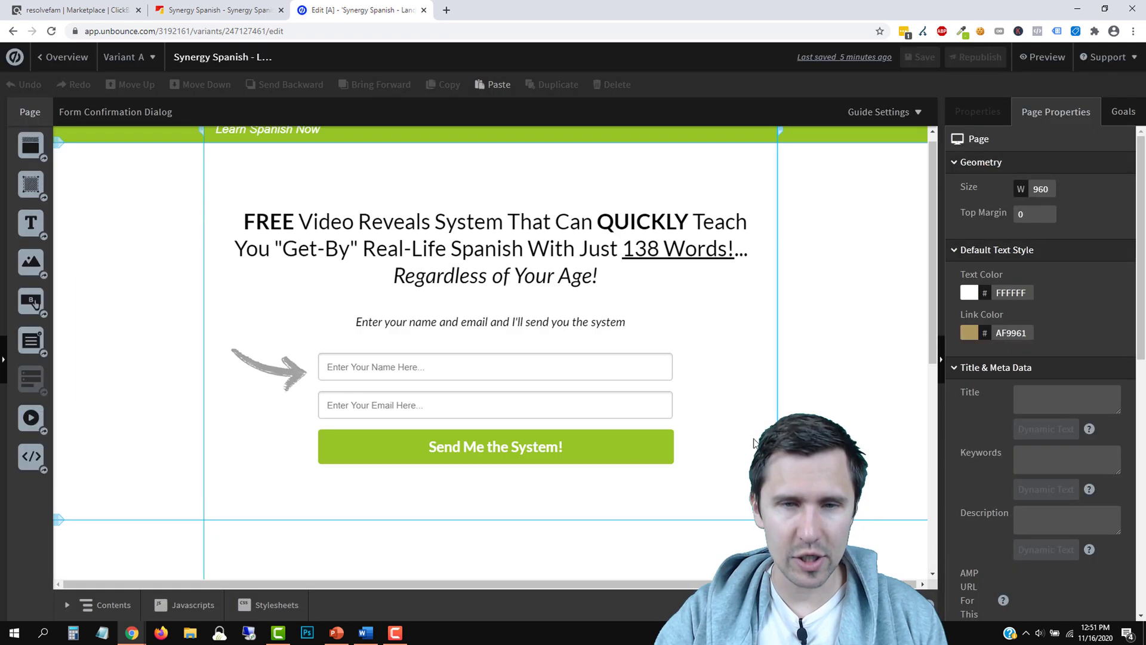
pyautogui.click(616, 384)
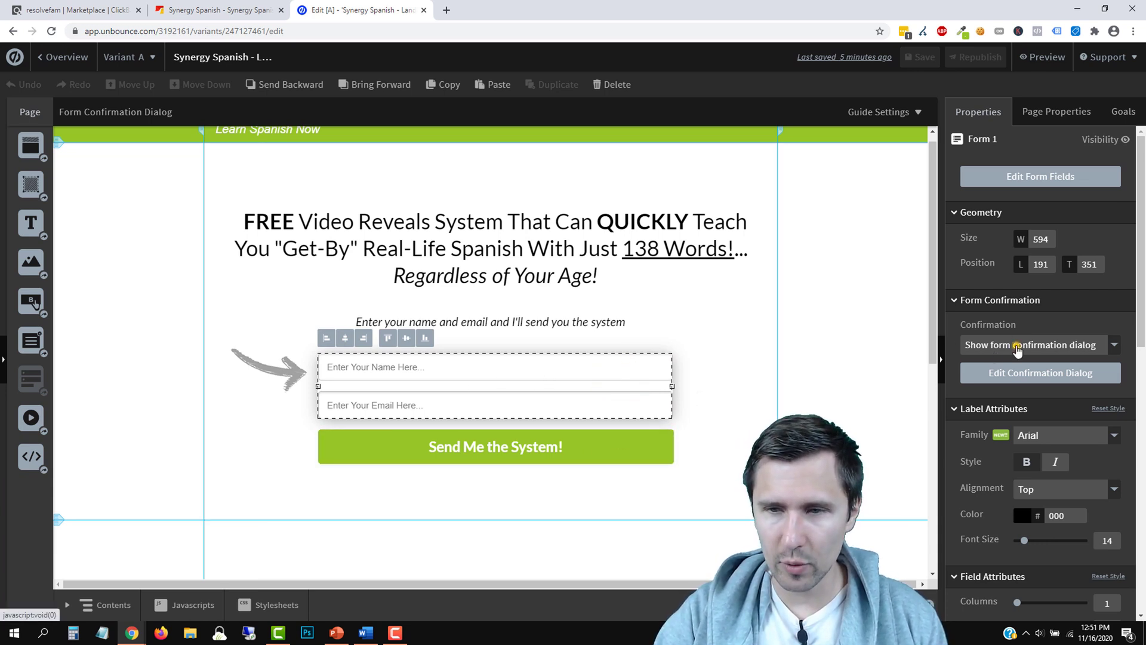
pyautogui.click(1014, 344)
pyautogui.click(999, 385)
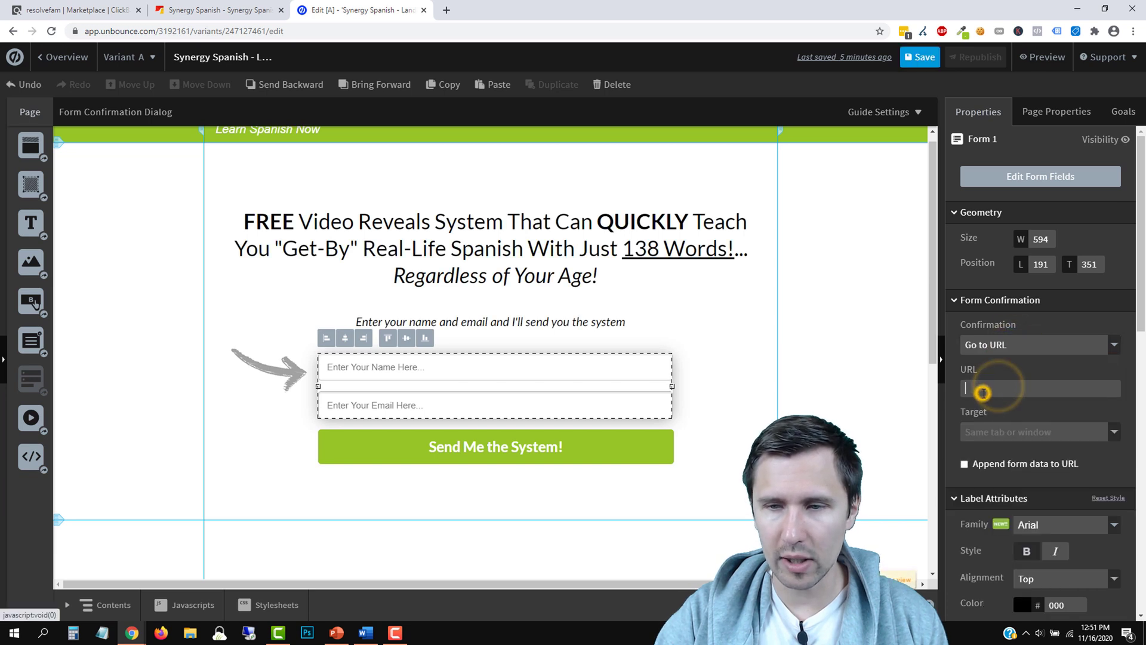
pyautogui.rightClick(991, 389)
pyautogui.click(982, 485)
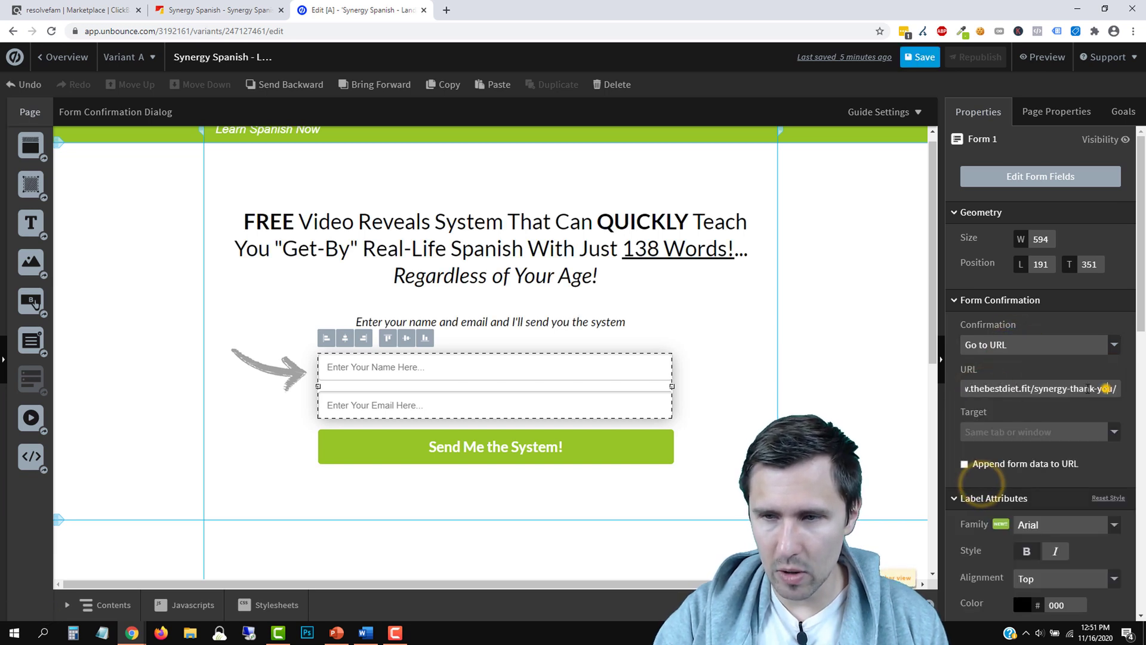
pyautogui.tripleClick(1104, 388)
pyautogui.click(1024, 342)
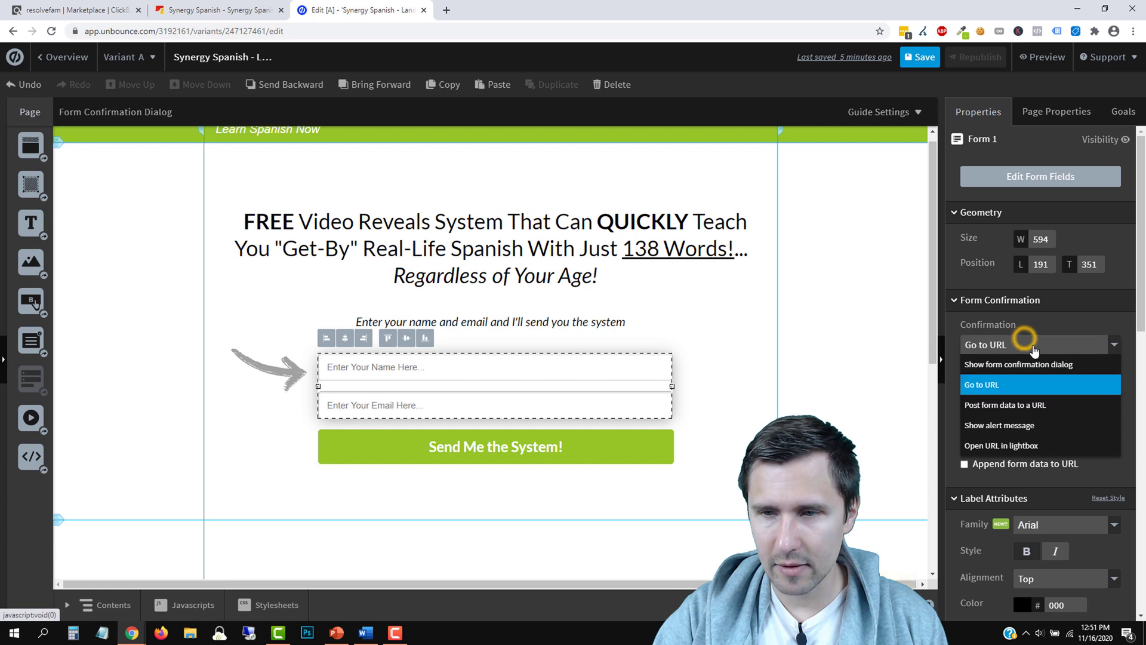
pyautogui.click(1026, 344)
pyautogui.click(919, 57)
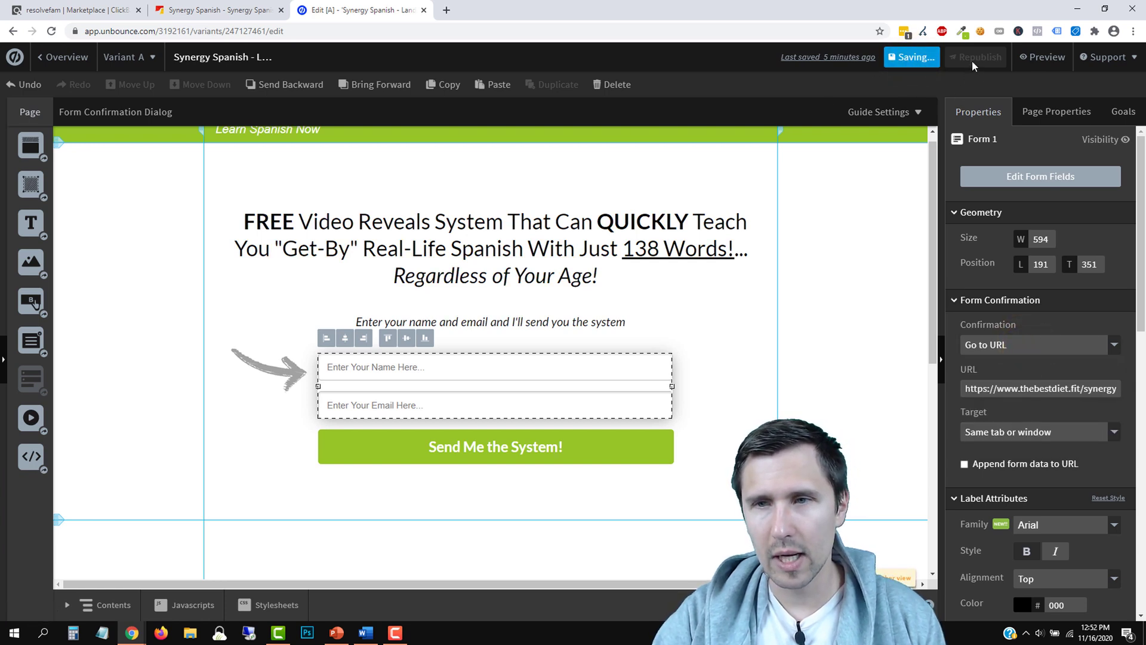
pyautogui.click(335, 634)
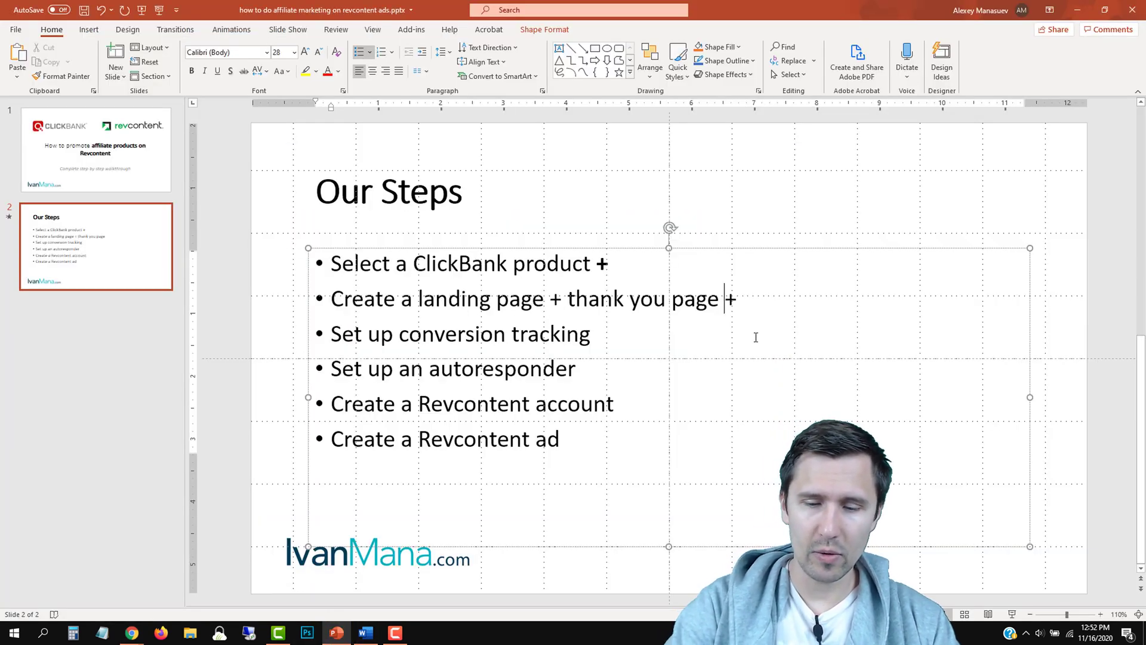
# Bold the plus sign in 'Create a landing page + thank you page' on the steps slide
pyautogui.doubleClick(742, 301)
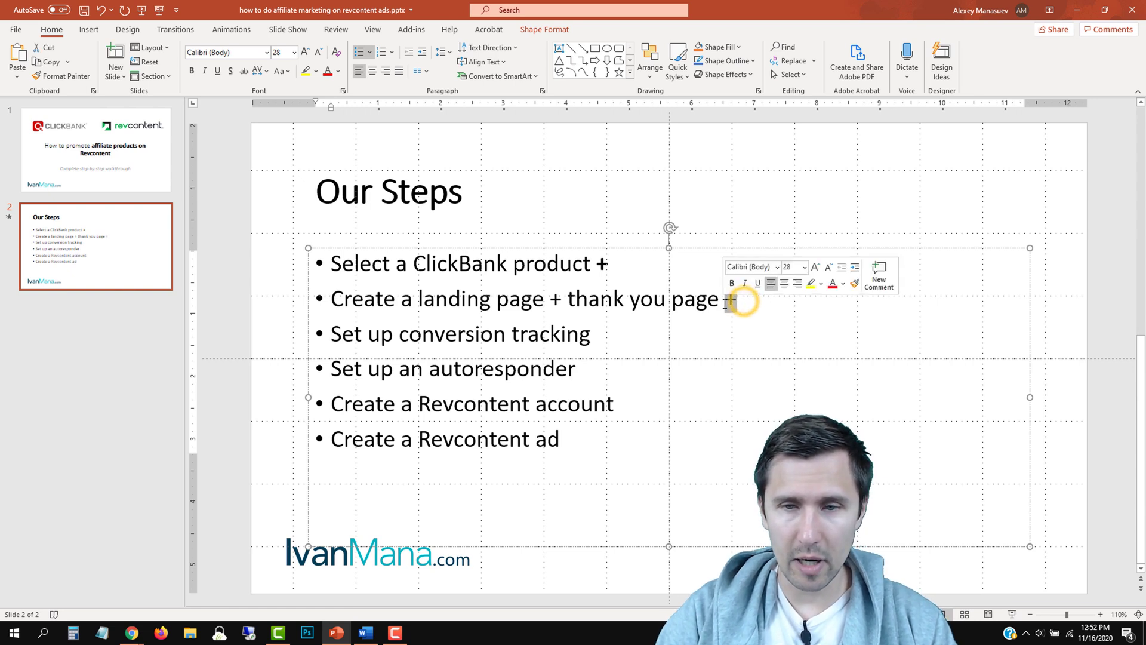
pyautogui.hotkey('ctrl', 'b')
pyautogui.click(694, 402)
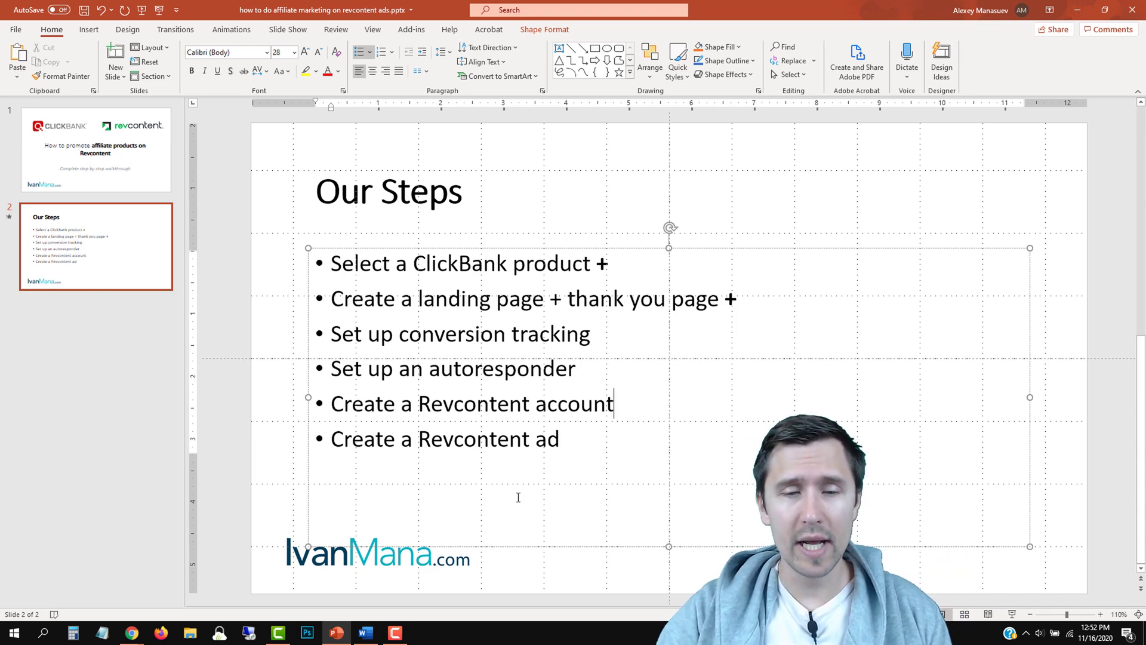
pyautogui.hotkey('alt', 'Tab')
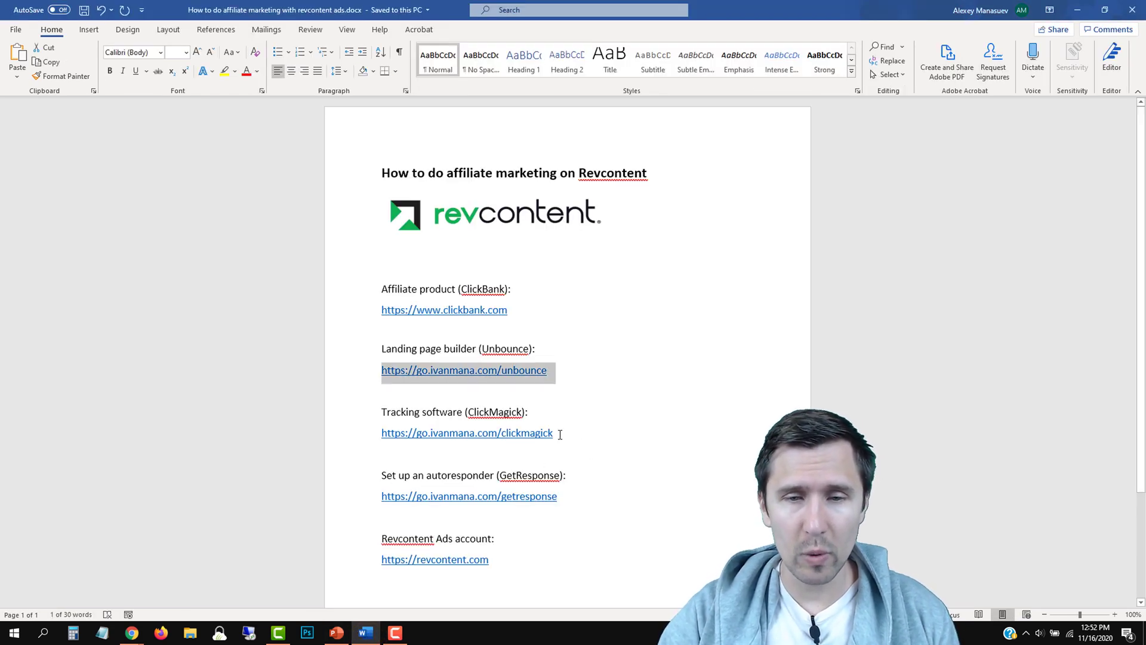
pyautogui.moveTo(560, 434); pyautogui.dragTo(384, 447)
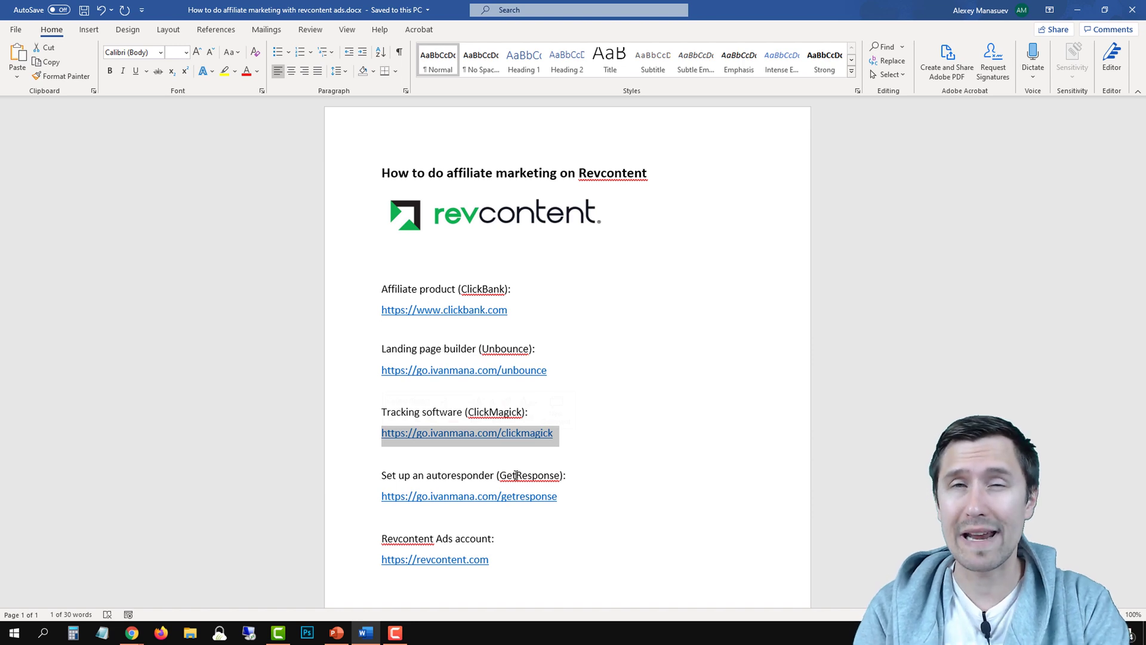
pyautogui.rightClick(459, 439)
pyautogui.click(493, 197)
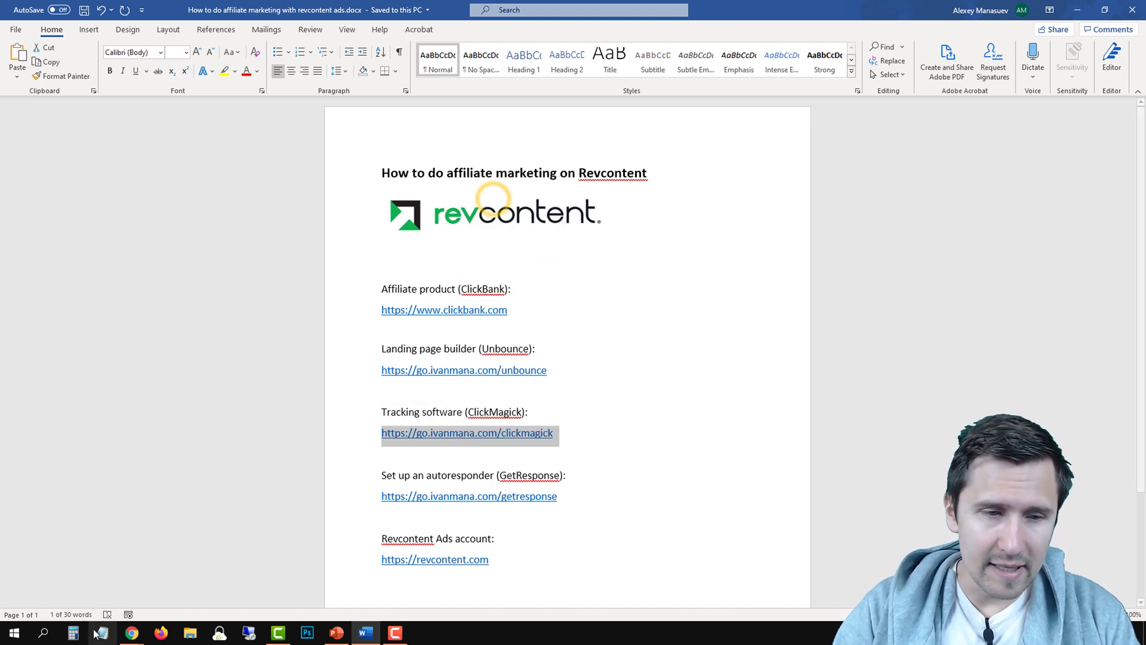
# Load go.ivanmana.com/clickmagick in a new Chrome tab to reach the ClickMagick dashboard
pyautogui.moveTo(131, 633)
pyautogui.moveTo(95, 596)
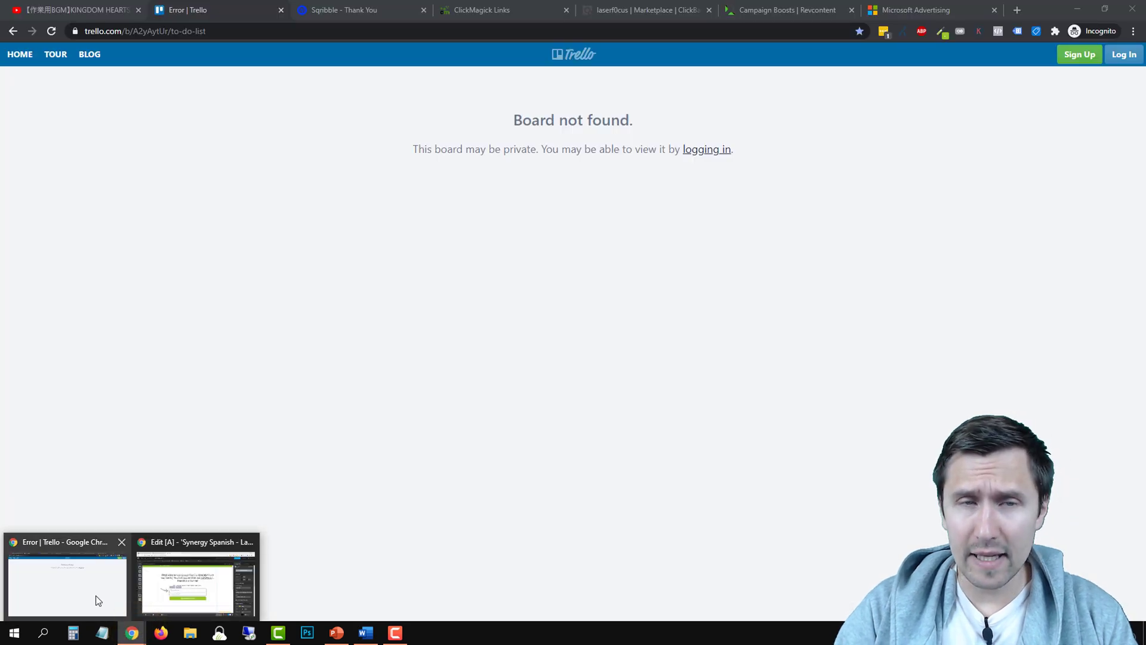
pyautogui.click(197, 585)
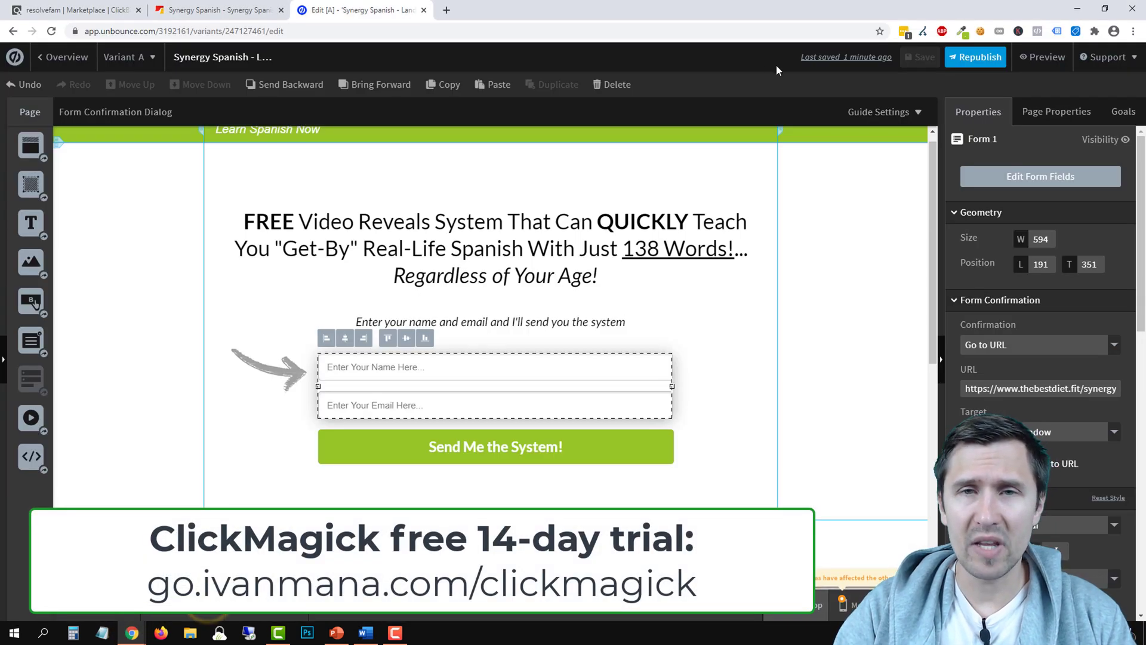
pyautogui.click(446, 10)
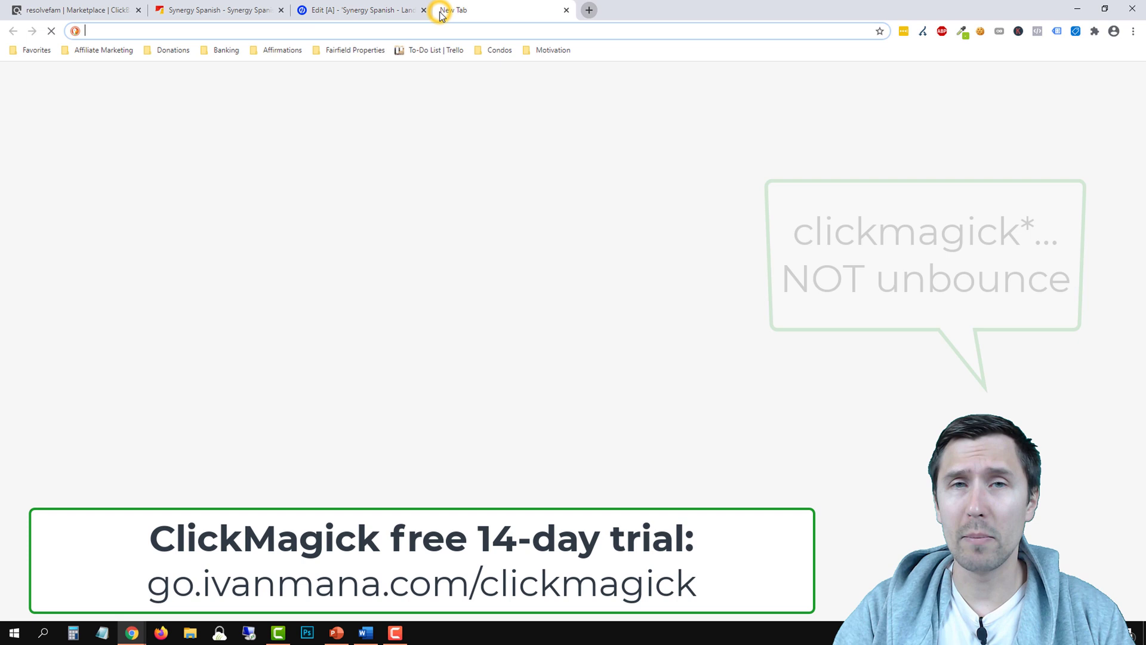
pyautogui.click(384, 31)
pyautogui.write('go.ivanmana.com/clickmagick')
pyautogui.press('Return')
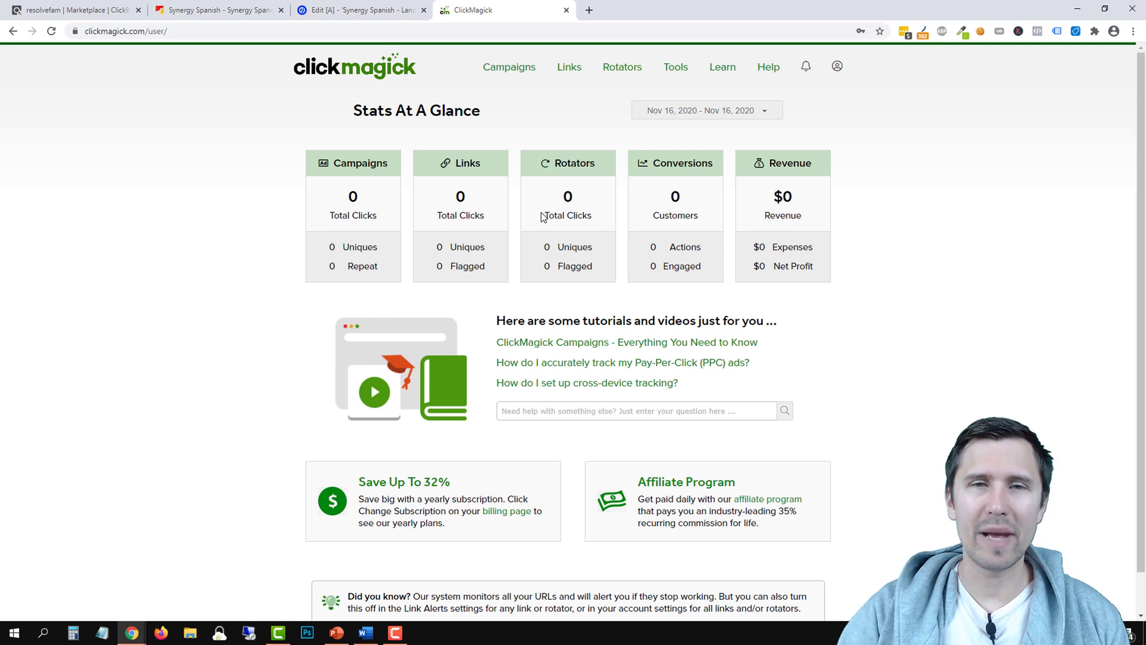
# Copy ClickMagick's campaign Website Code click tracking script and return to the Unbounce landing page editor
pyautogui.click(510, 74)
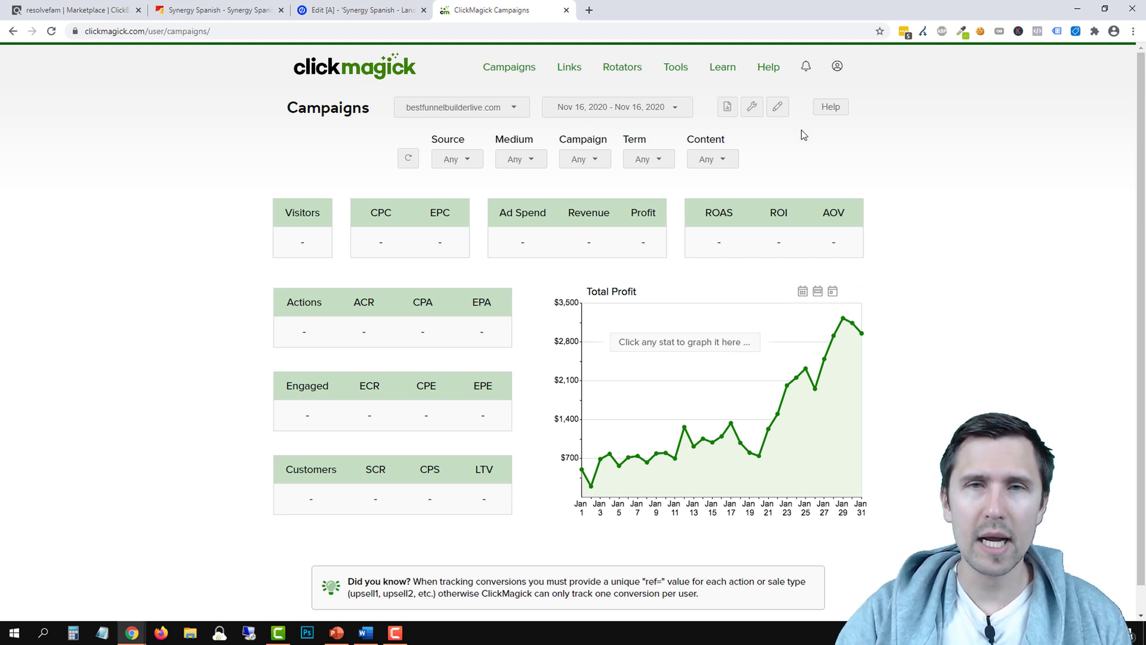
pyautogui.click(753, 107)
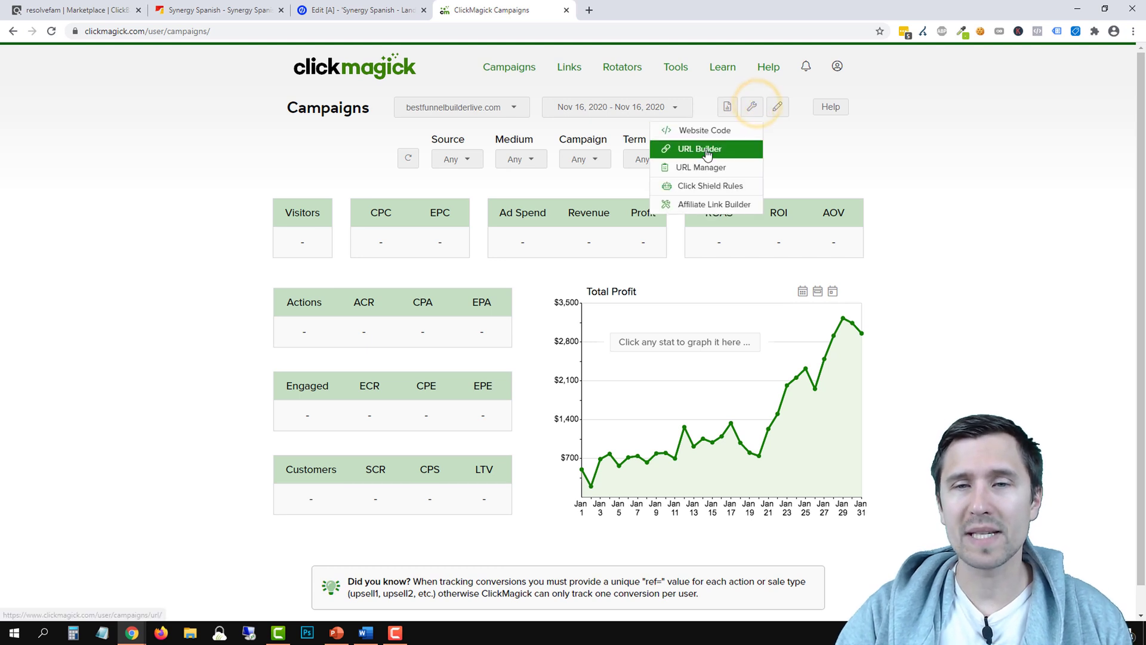
pyautogui.click(751, 107)
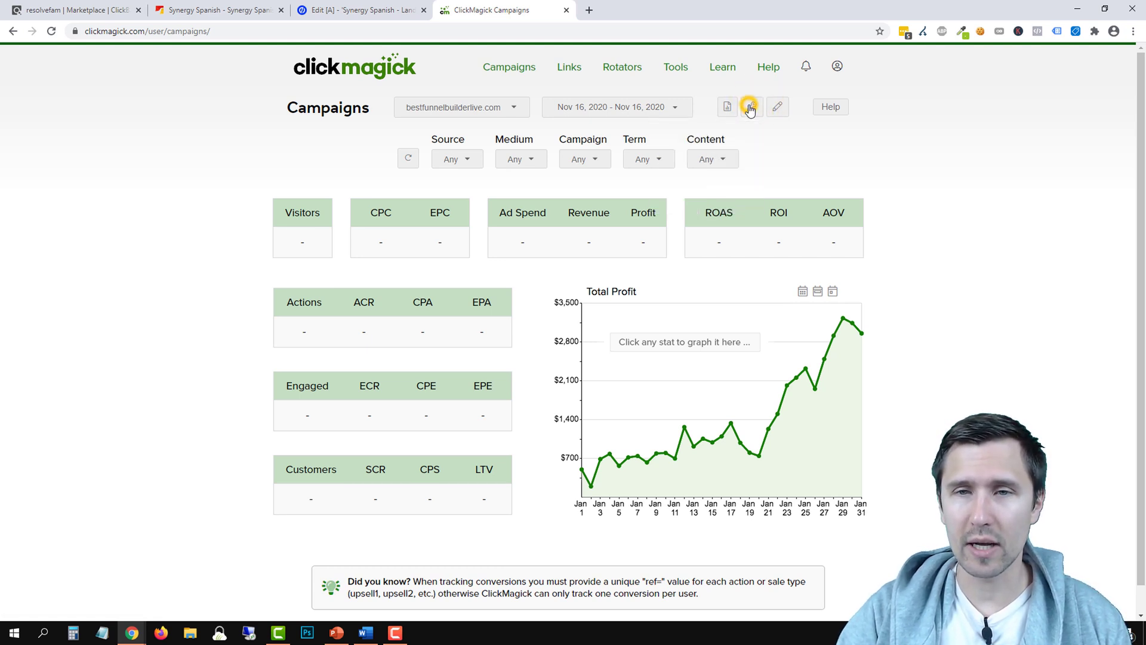
pyautogui.click(751, 108)
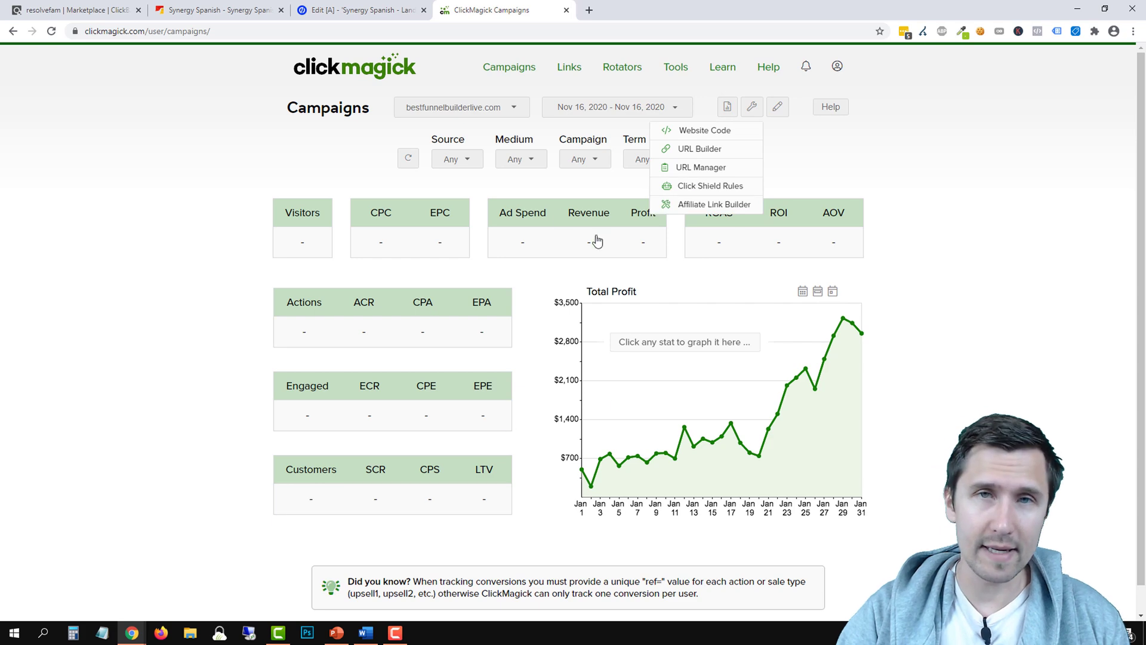
pyautogui.click(725, 133)
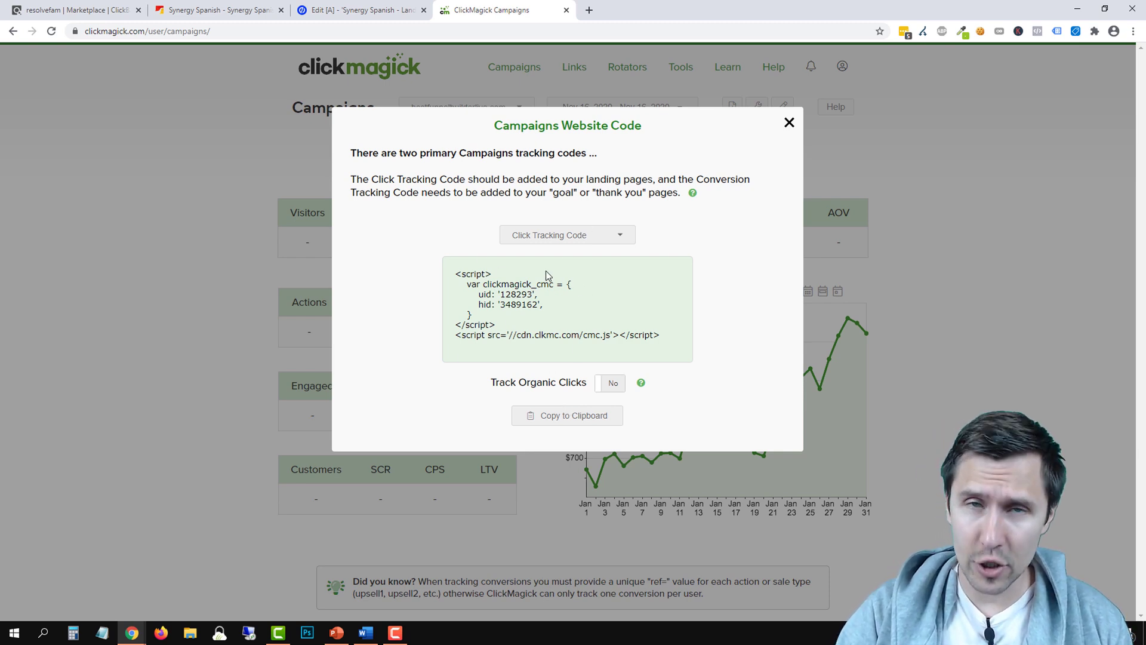
pyautogui.click(557, 416)
pyautogui.click(361, 10)
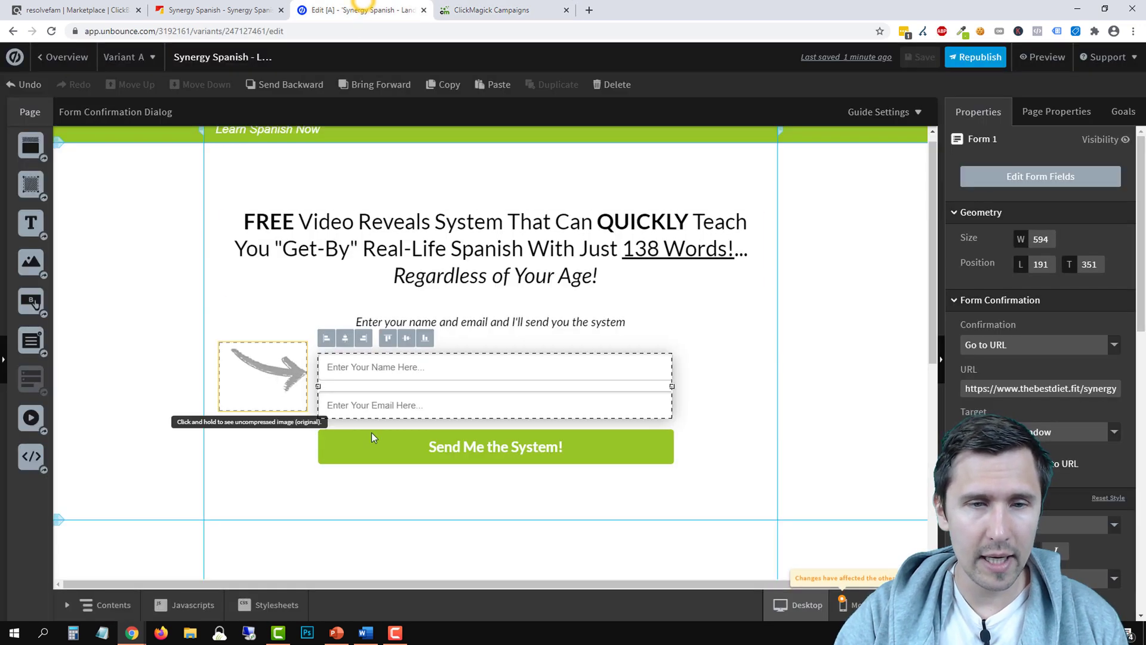
pyautogui.click(203, 606)
# Paste the click tracking code as a page script named 'CM - Click Tracking'
pyautogui.rightClick(242, 221)
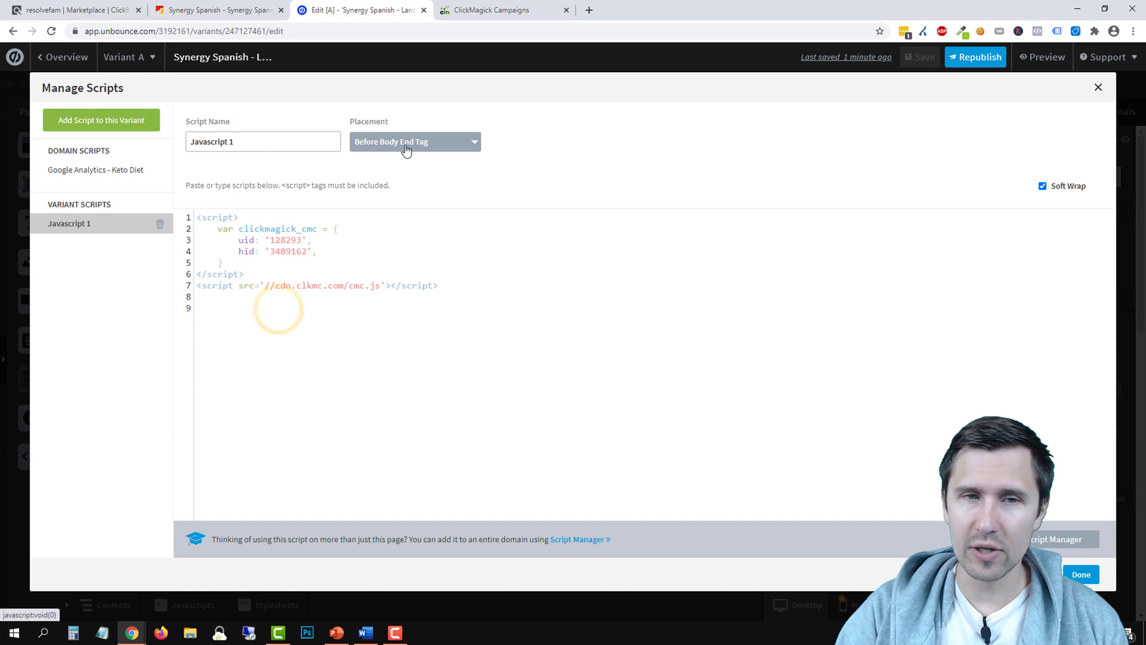
pyautogui.tripleClick(221, 147)
pyautogui.write('CM - Click Tracking Code')
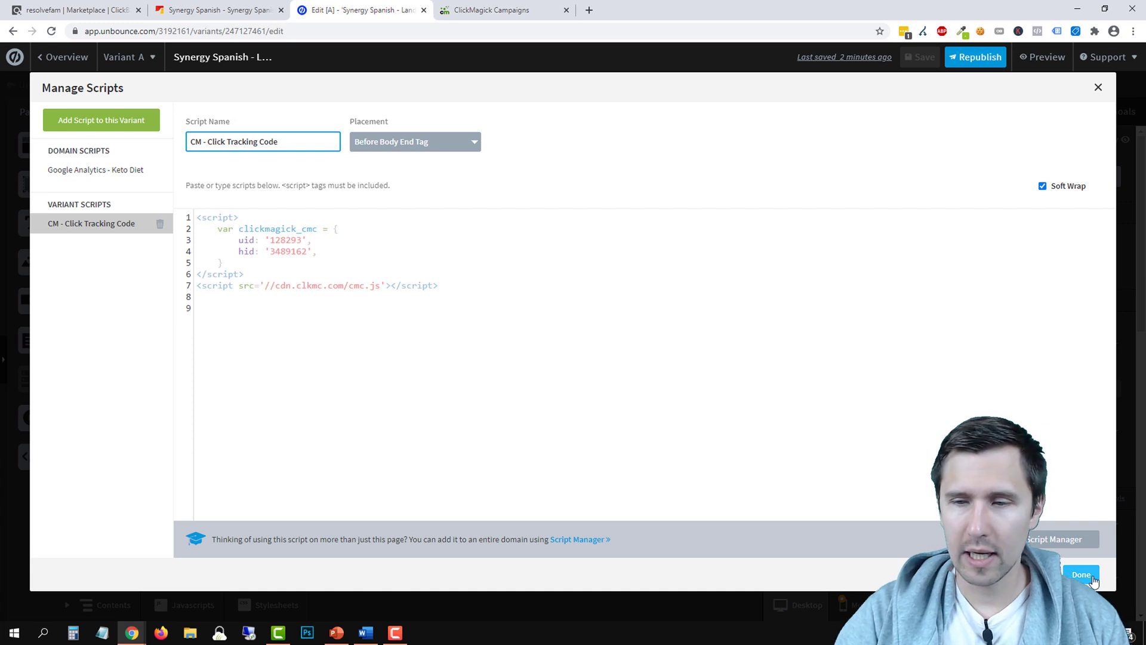
pyautogui.click(1081, 574)
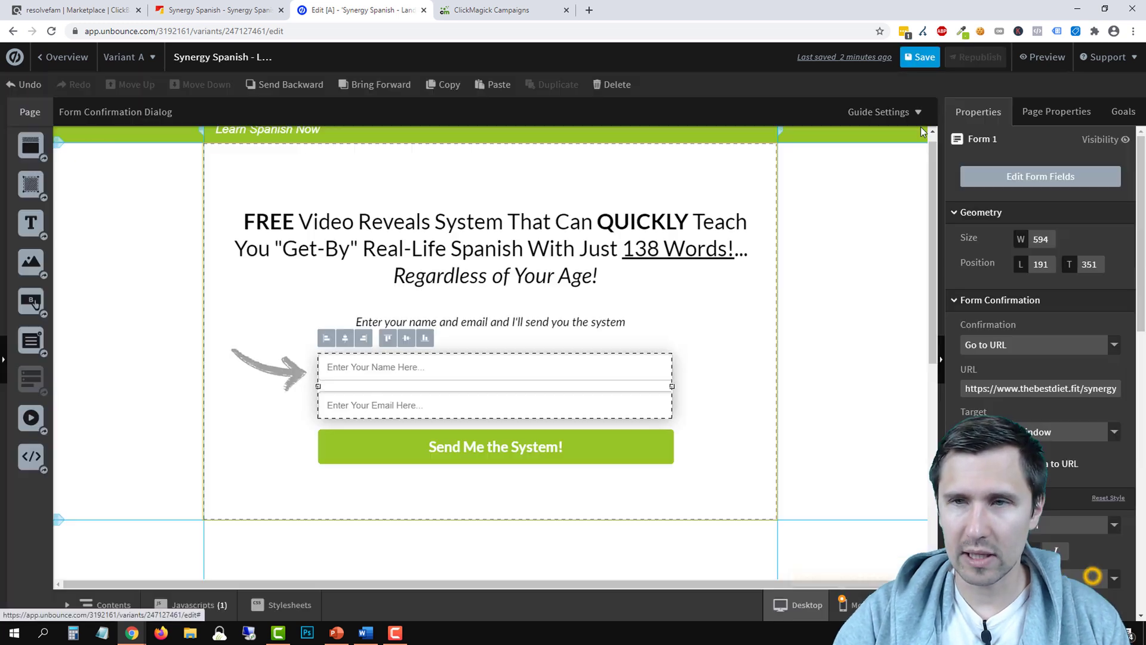
# Save and republish the Synergy Spanish landing page, then return to its overview
pyautogui.click(919, 59)
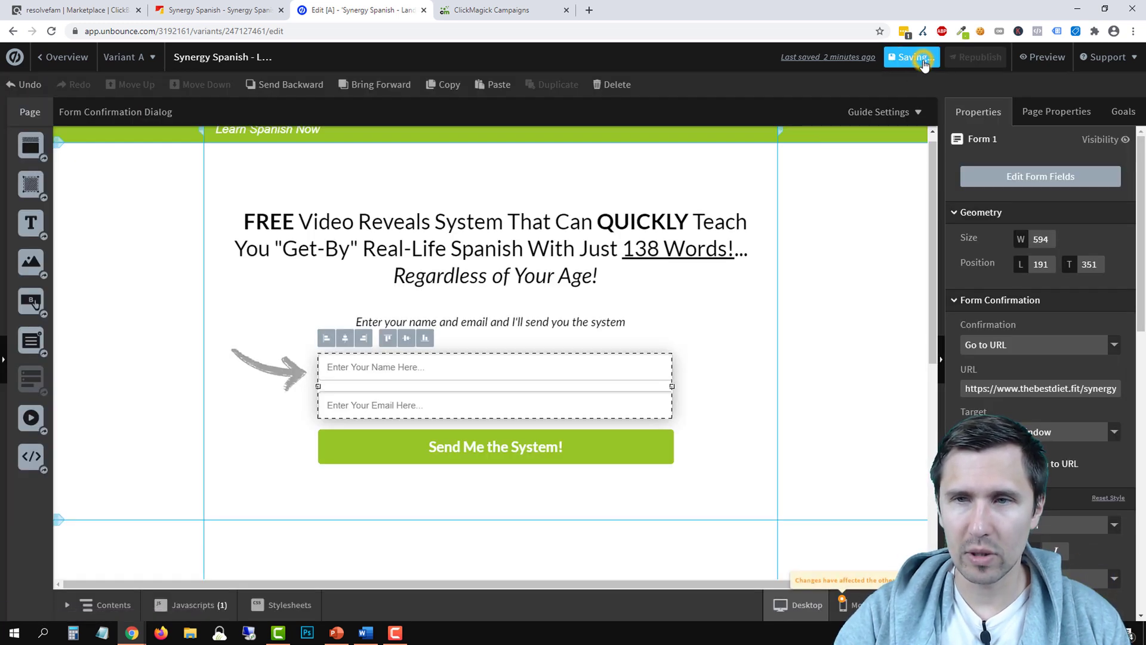
pyautogui.click(967, 57)
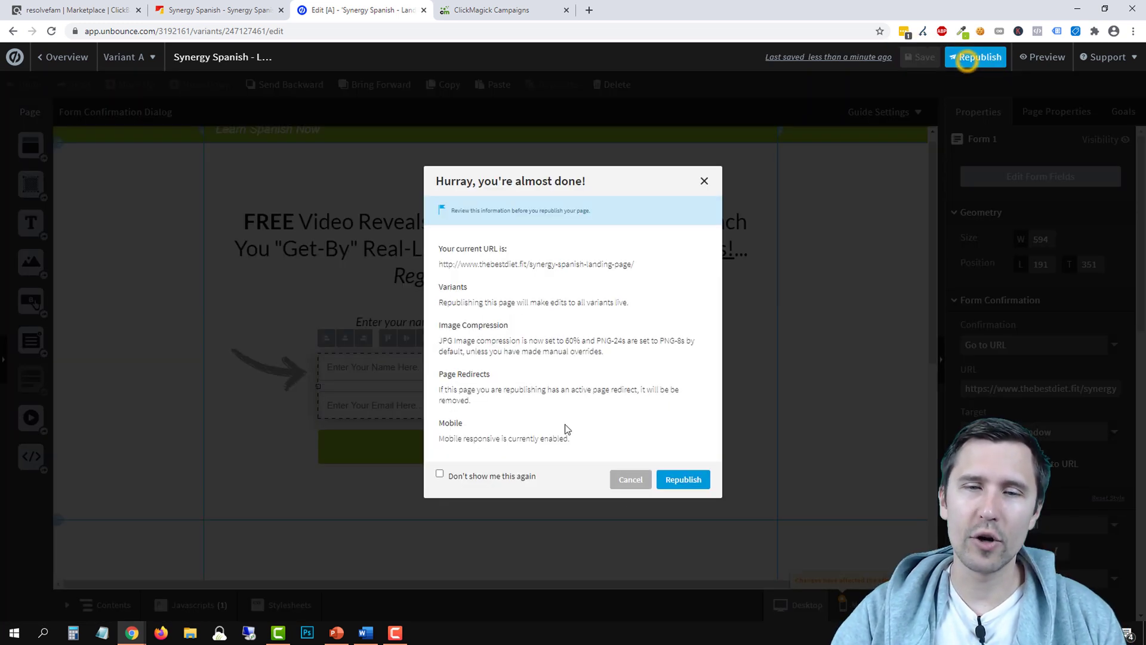
pyautogui.click(684, 477)
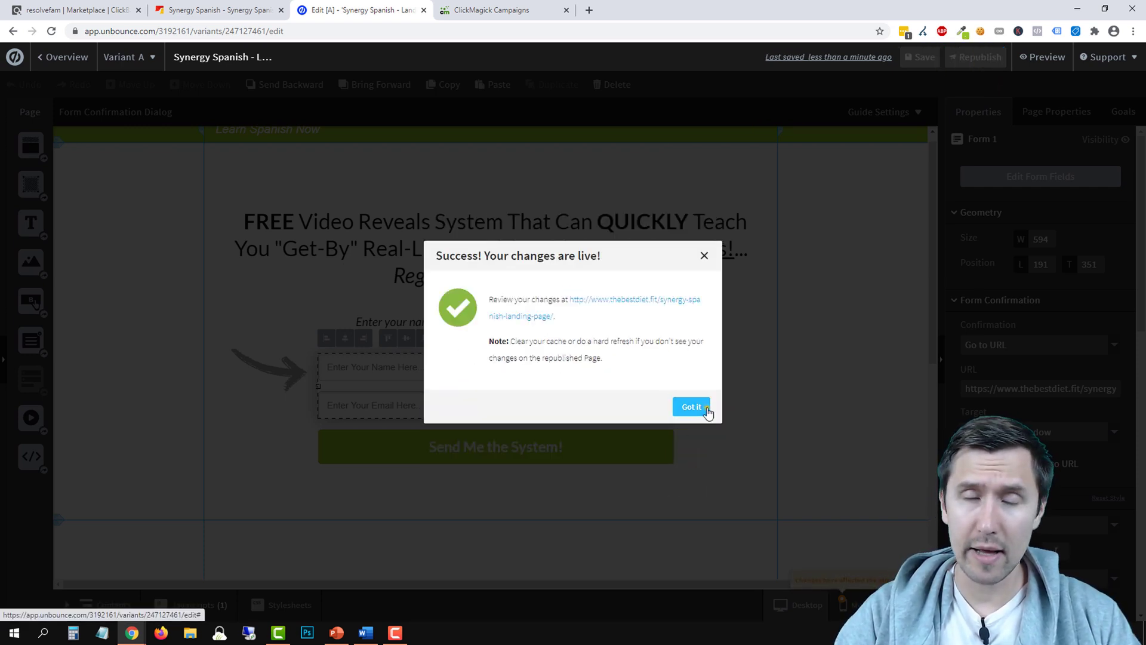
pyautogui.click(702, 406)
pyautogui.click(76, 57)
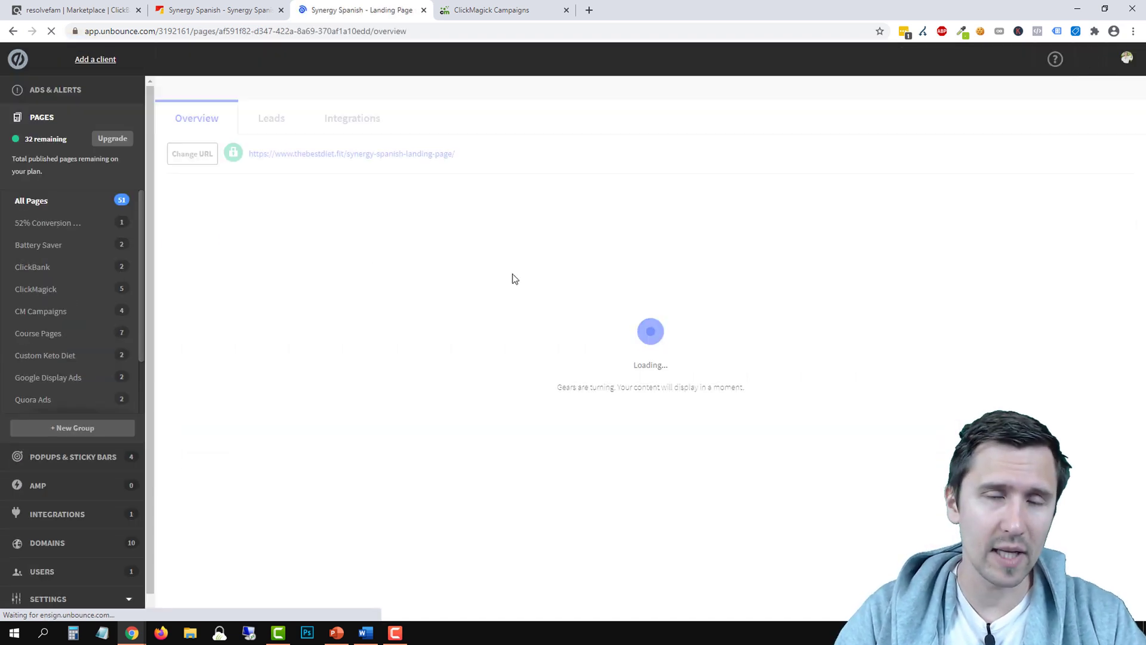
# Open the Synergy Spanish - Thank You Page from the Synergy Spanish group
pyautogui.scroll(-1, 83, 358)
pyautogui.click(47, 356)
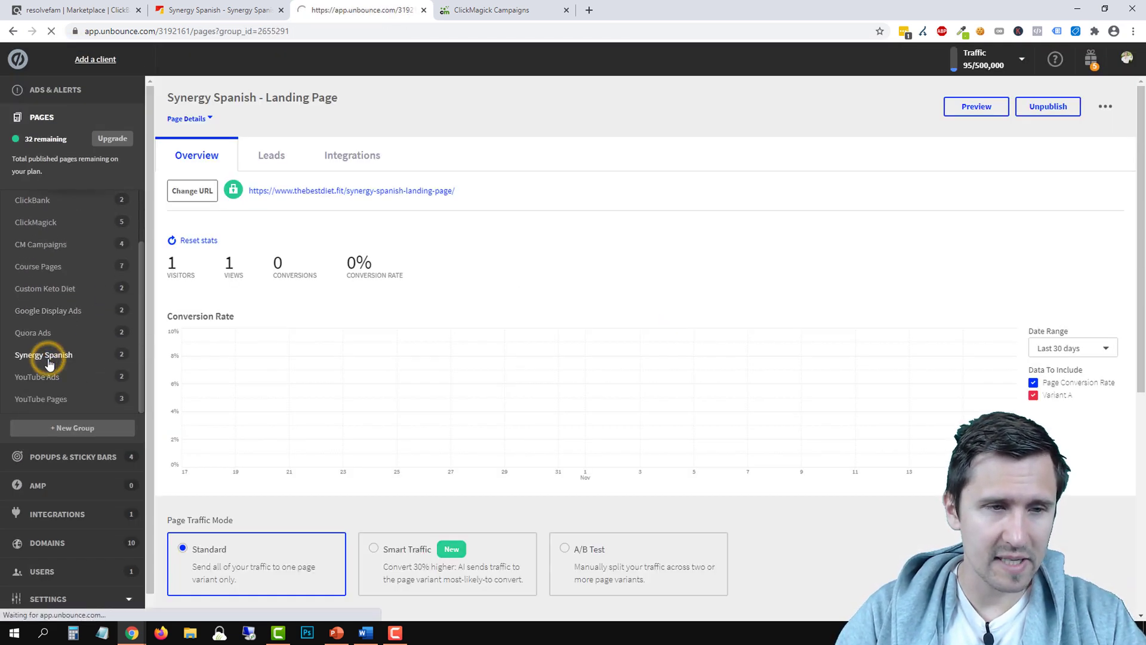
pyautogui.click(325, 182)
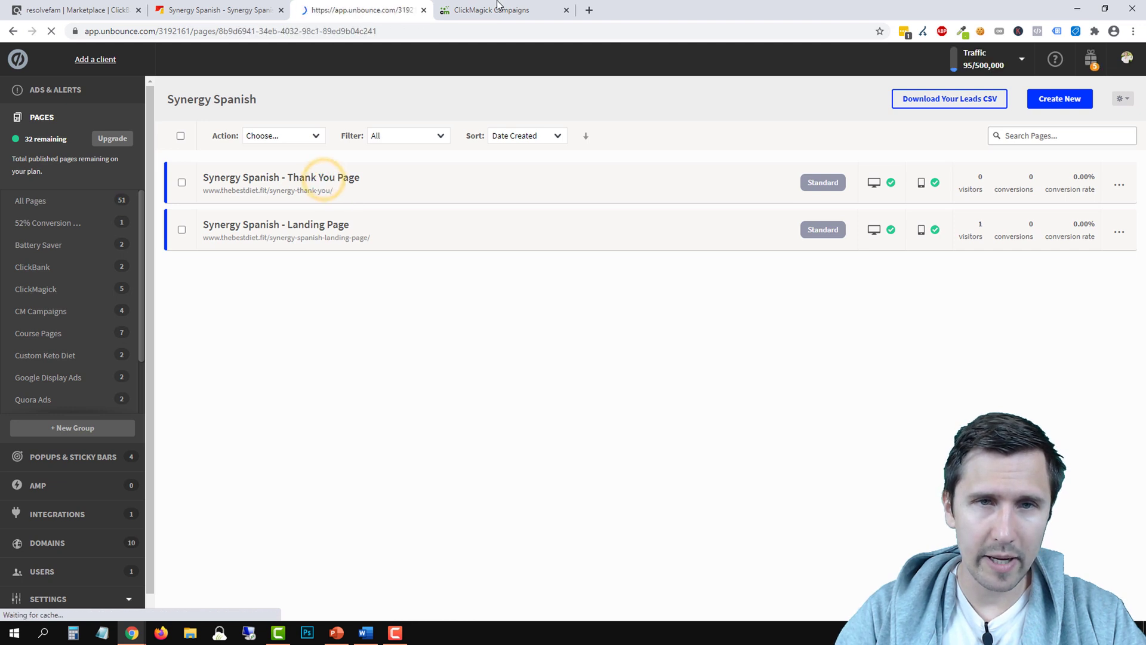
# Copy ClickMagick's Conversion Tracking Code to the clipboard
pyautogui.click(491, 9)
pyautogui.click(555, 235)
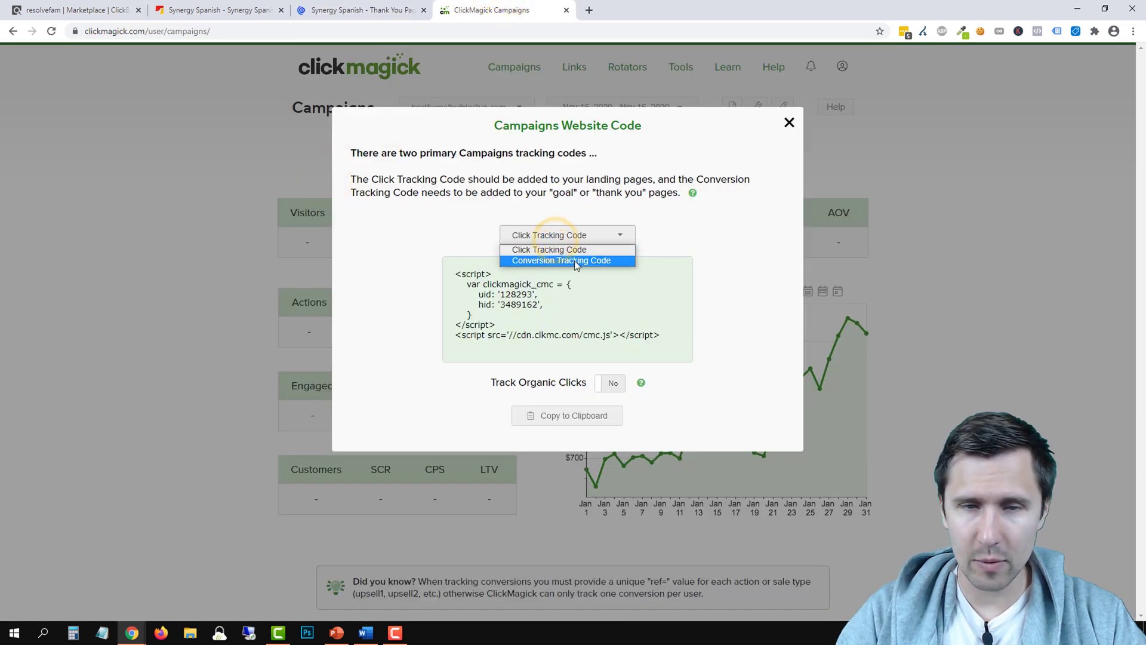
pyautogui.click(547, 261)
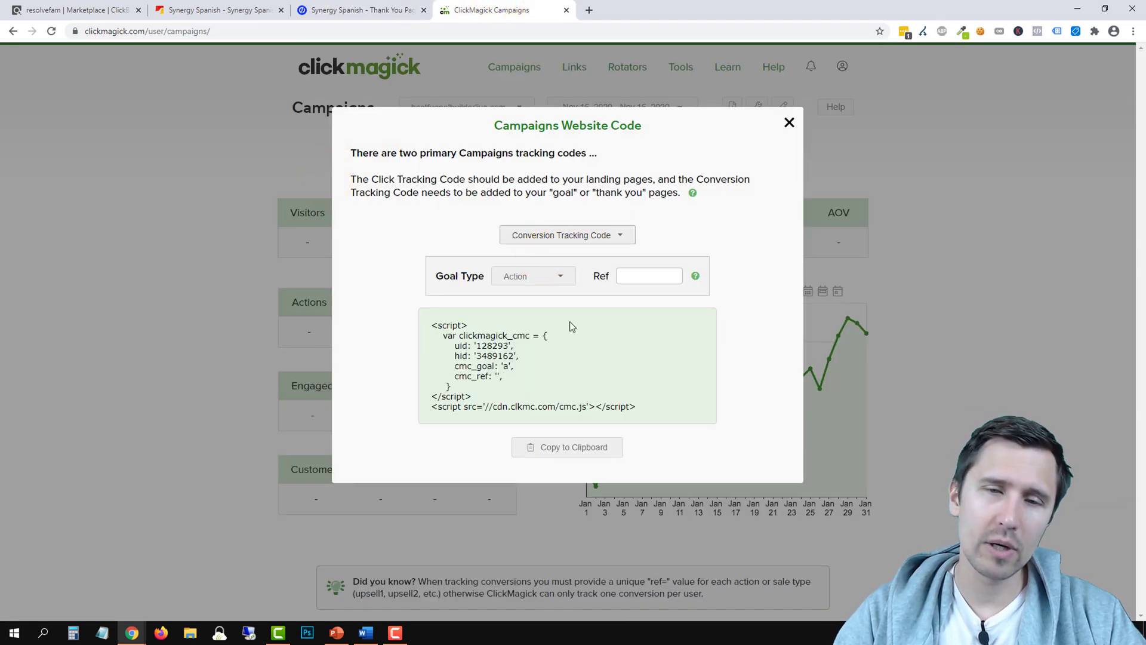
pyautogui.click(545, 448)
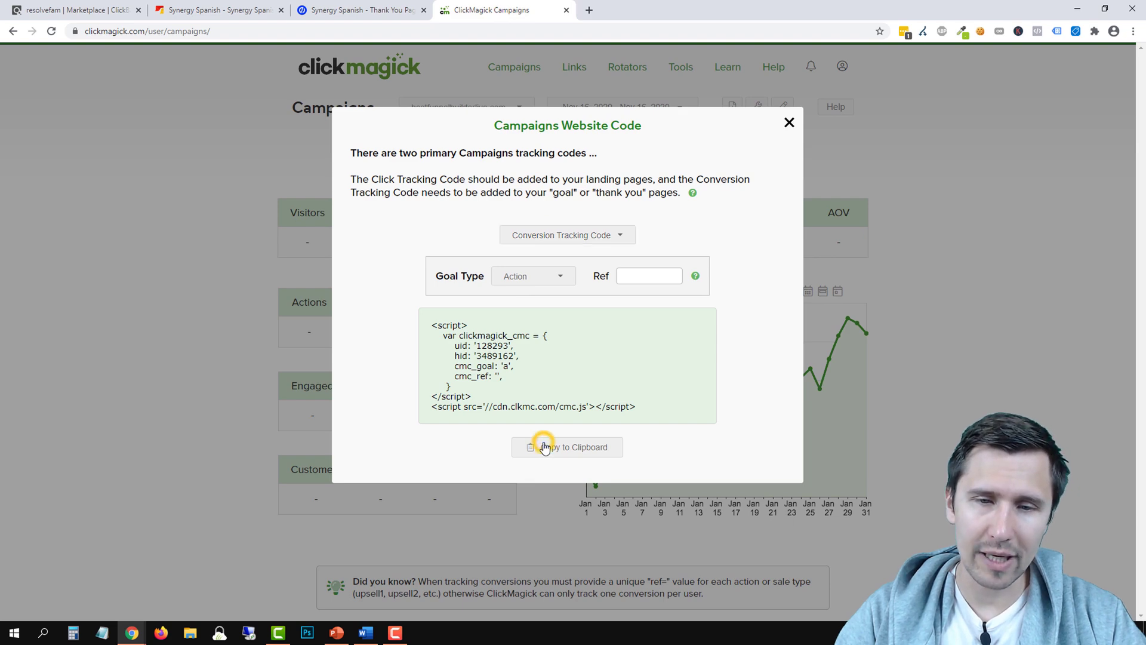
# Open the Thank You page variant in Unbounce's builder for editing
pyautogui.click(360, 9)
pyautogui.scroll(-4, 803, 424)
pyautogui.click(1061, 430)
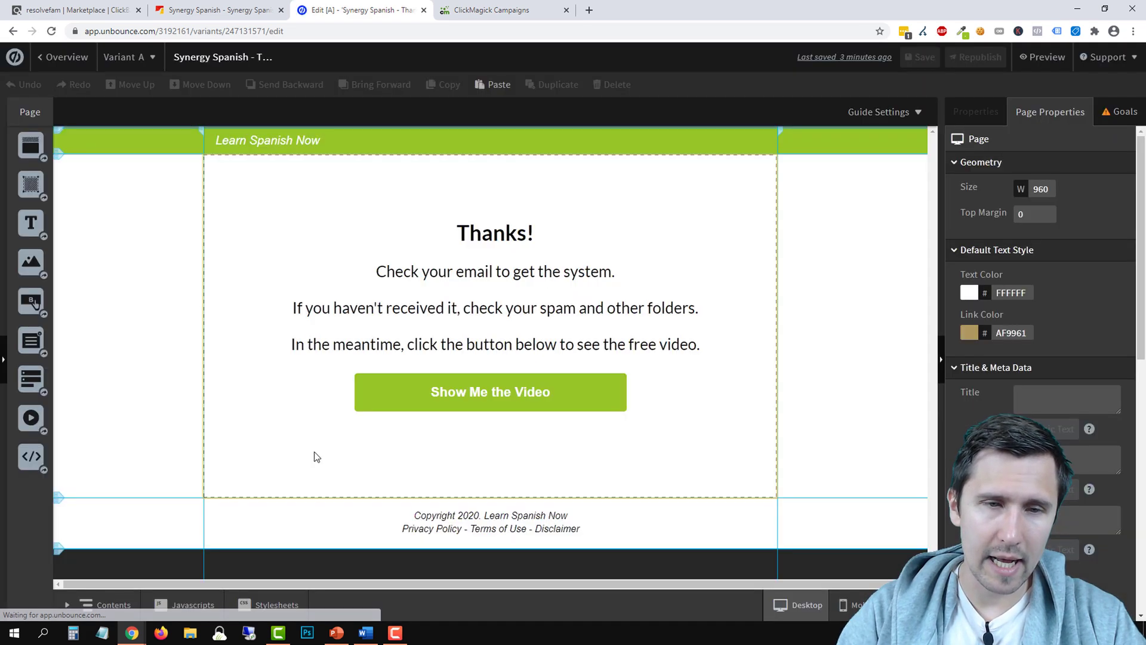
# Paste the conversion code as a page script named 'CM - Action Tracking Code'
pyautogui.click(189, 607)
pyautogui.rightClick(270, 233)
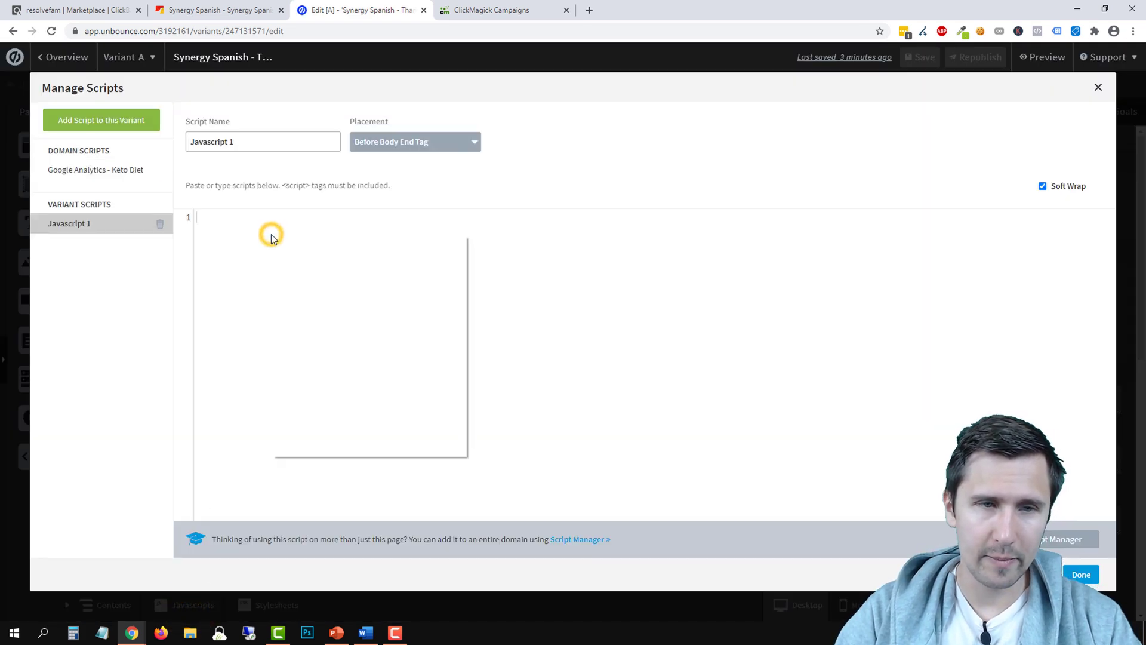
pyautogui.click(309, 323)
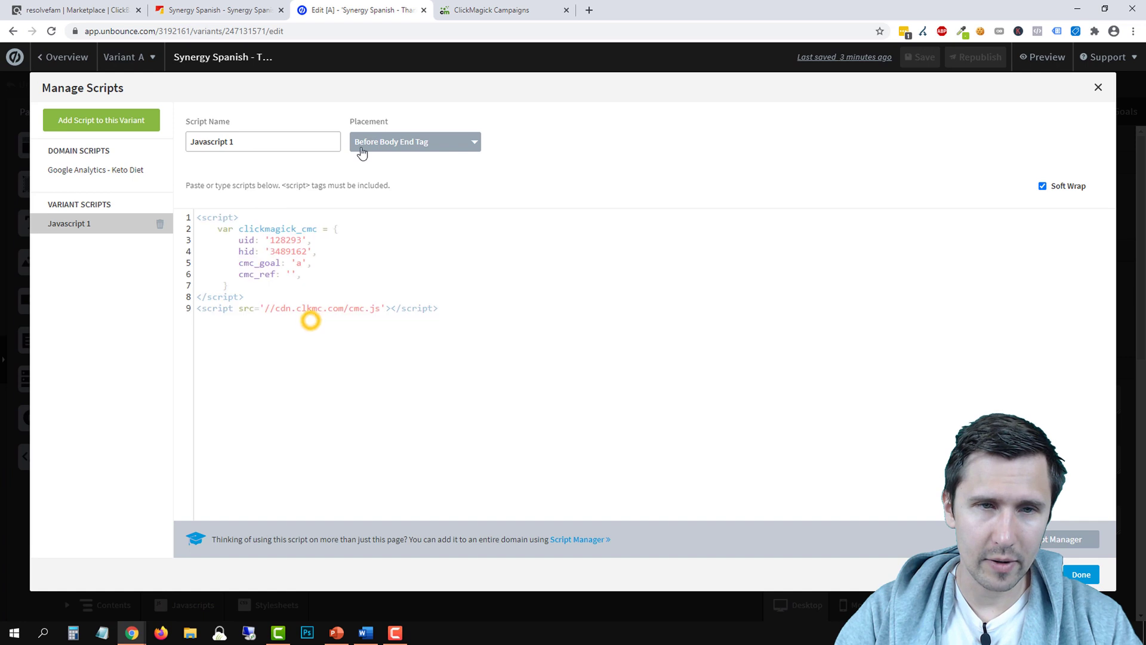
pyautogui.tripleClick(258, 136)
pyautogui.write('CM - Action Tracking Code')
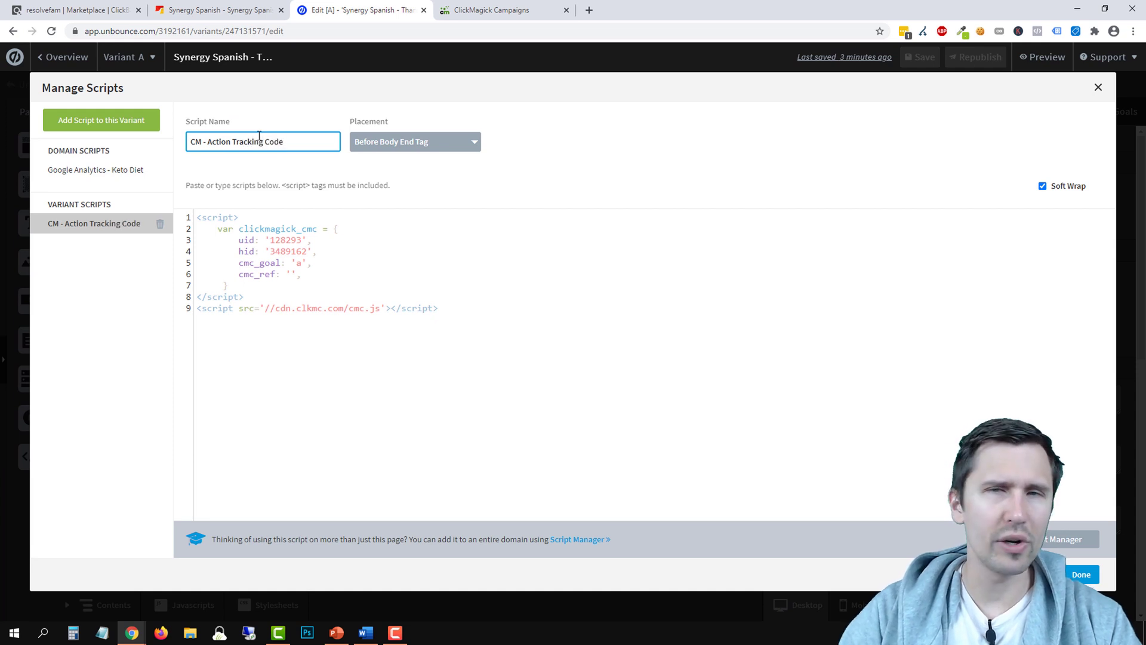
pyautogui.click(1081, 574)
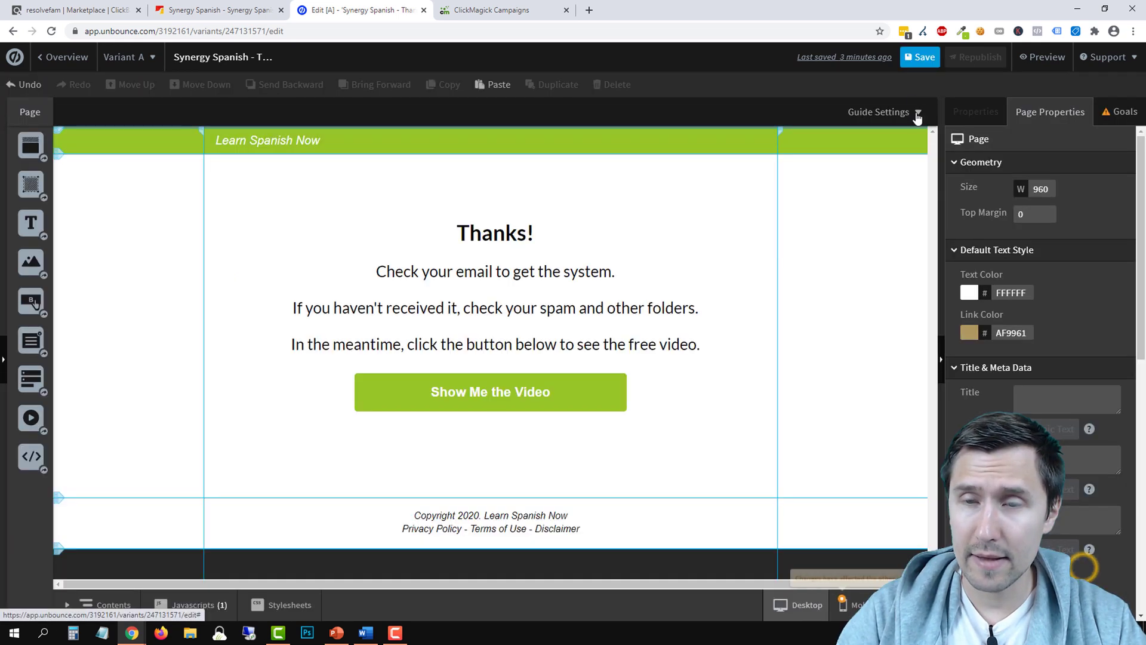
# Save and republish the Thank You page so its changes go live
pyautogui.click(922, 57)
pyautogui.click(969, 58)
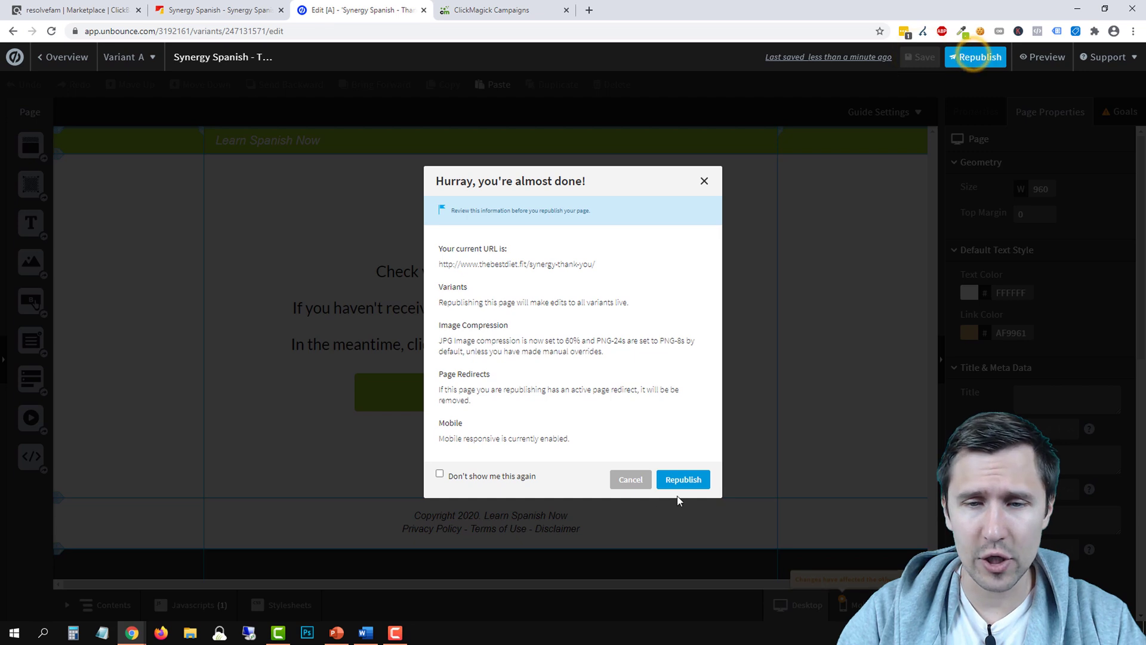
pyautogui.click(686, 479)
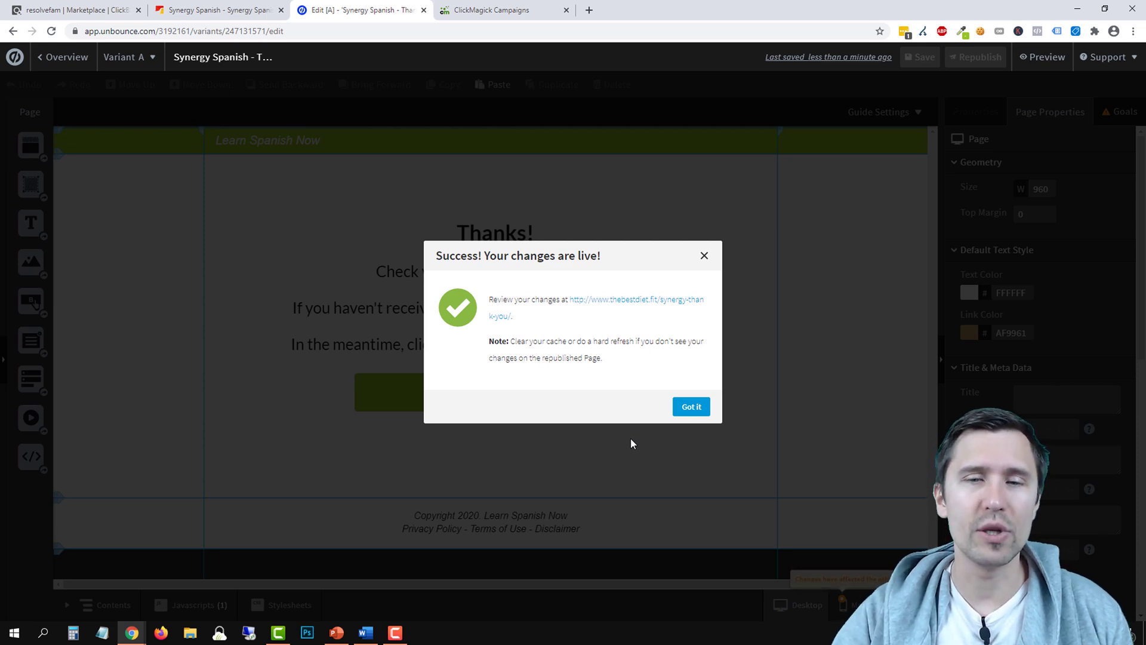
pyautogui.click(692, 408)
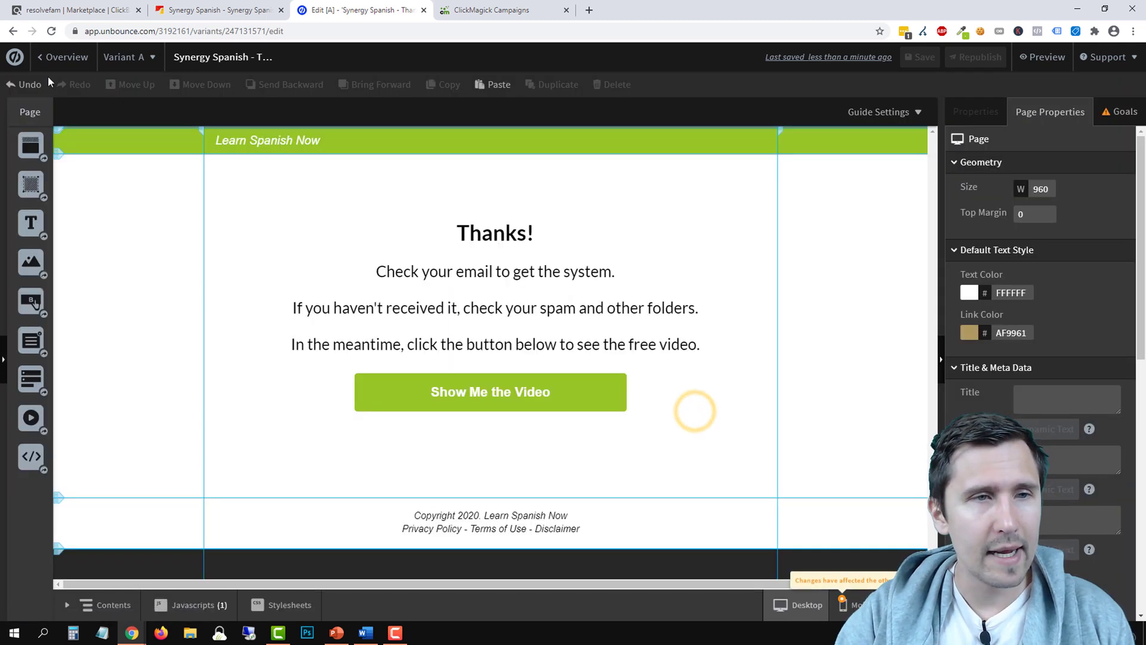
# Close ClickMagick's tracking code window and return to Unbounce
pyautogui.click(57, 57)
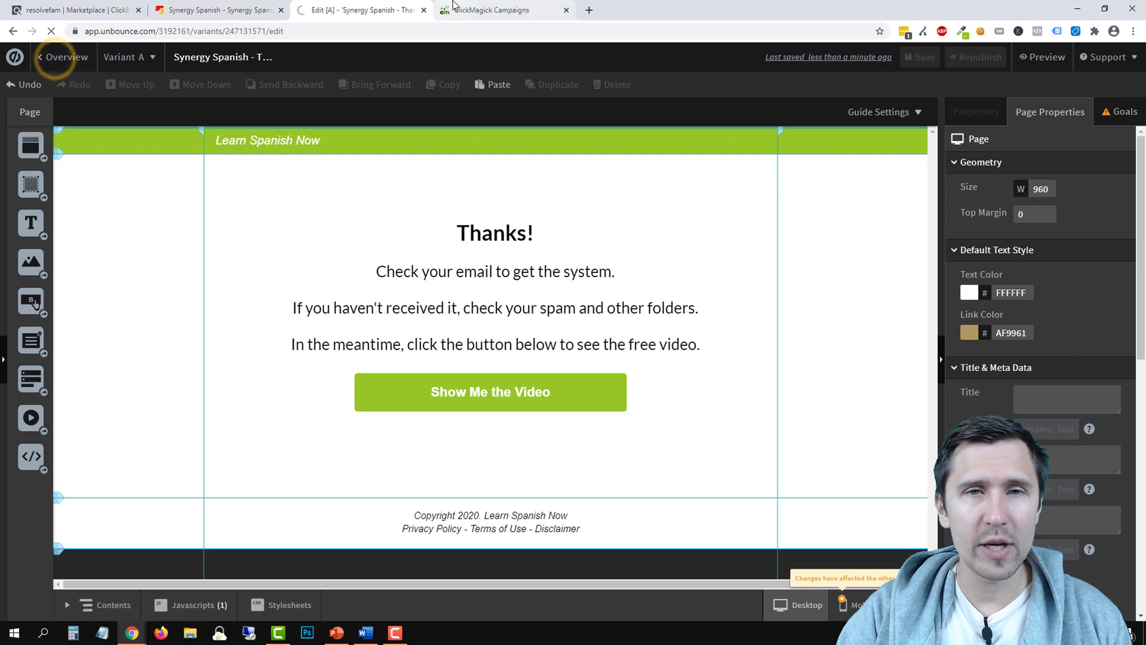
pyautogui.click(453, 7)
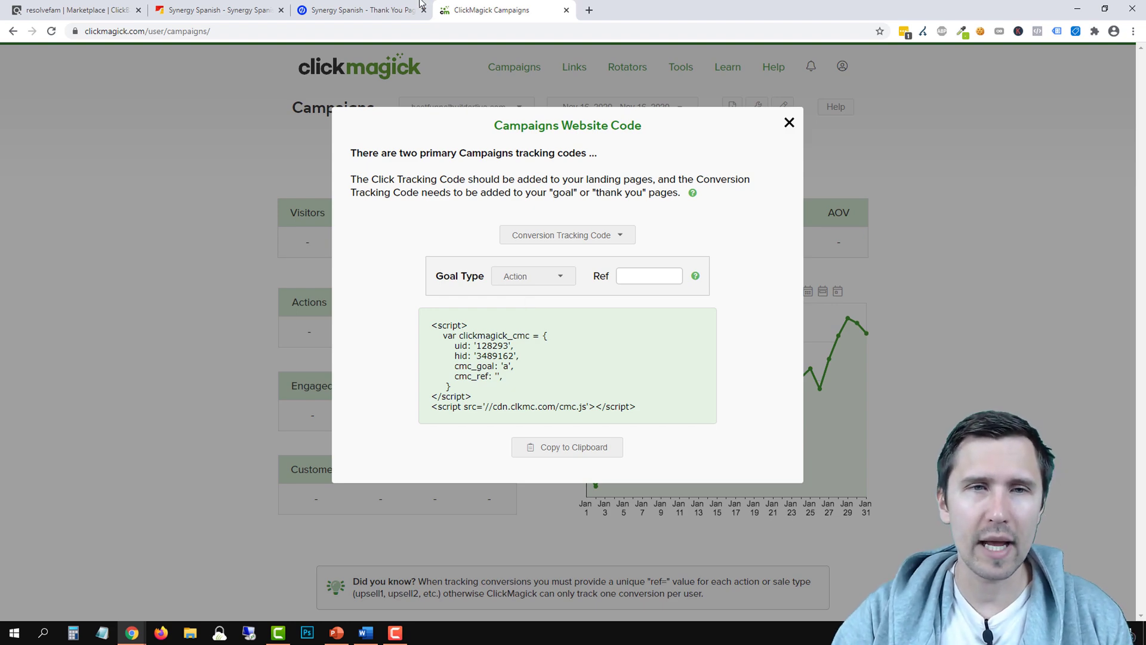
pyautogui.click(786, 124)
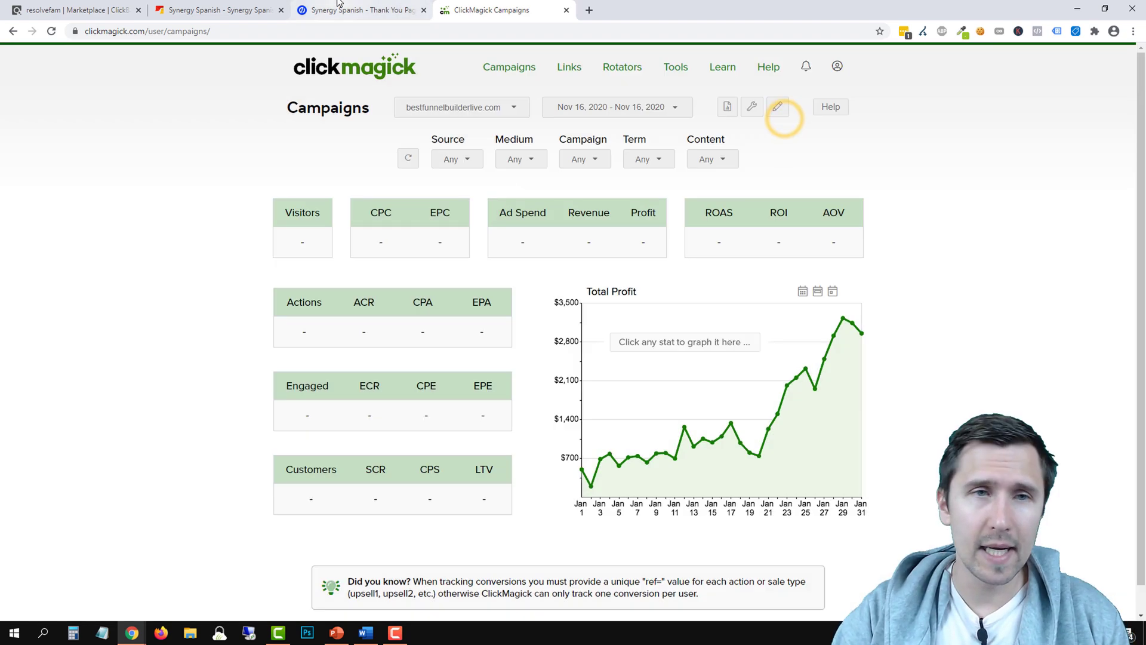
pyautogui.click(358, 10)
# Open the Synergy Spanish - Landing Page overview from the Synergy Spanish group
pyautogui.scroll(-2, 101, 322)
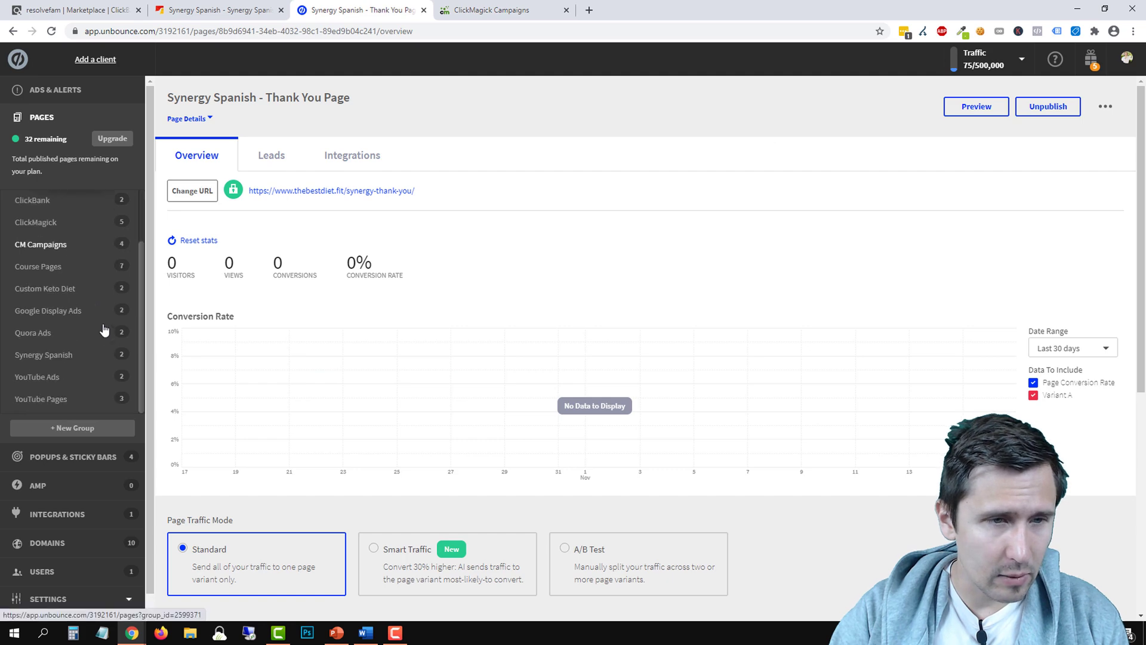
pyautogui.click(59, 355)
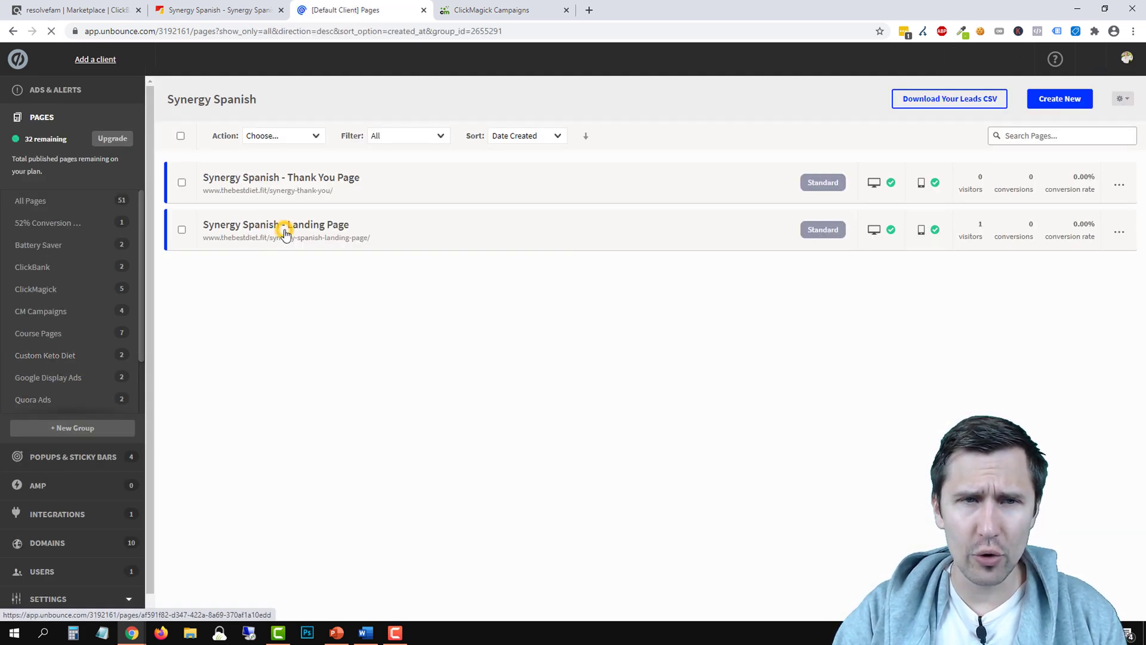
pyautogui.click(285, 233)
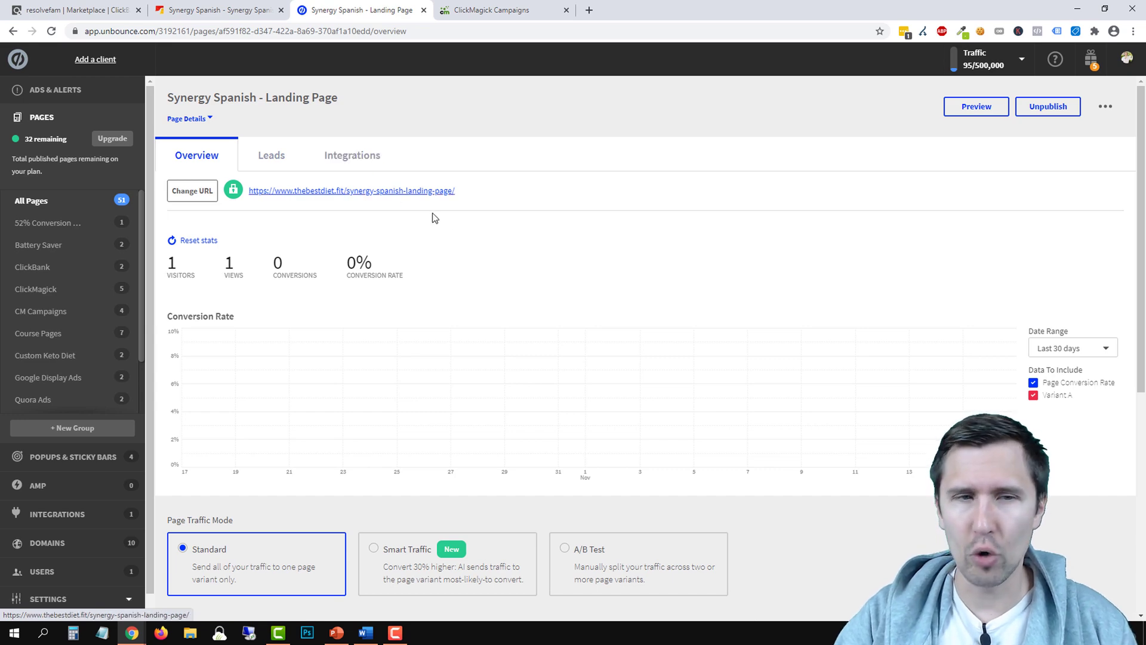
# Paste the landing page's published URL into ClickMagick's Campaign URL Builder
pyautogui.click(508, 10)
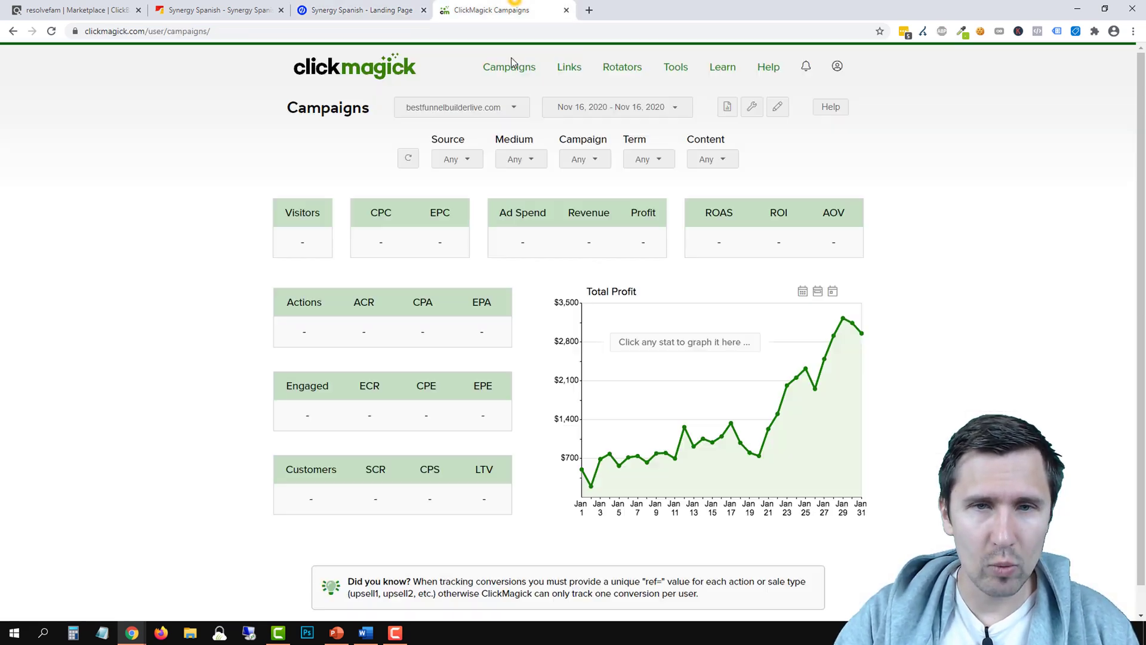
pyautogui.click(752, 106)
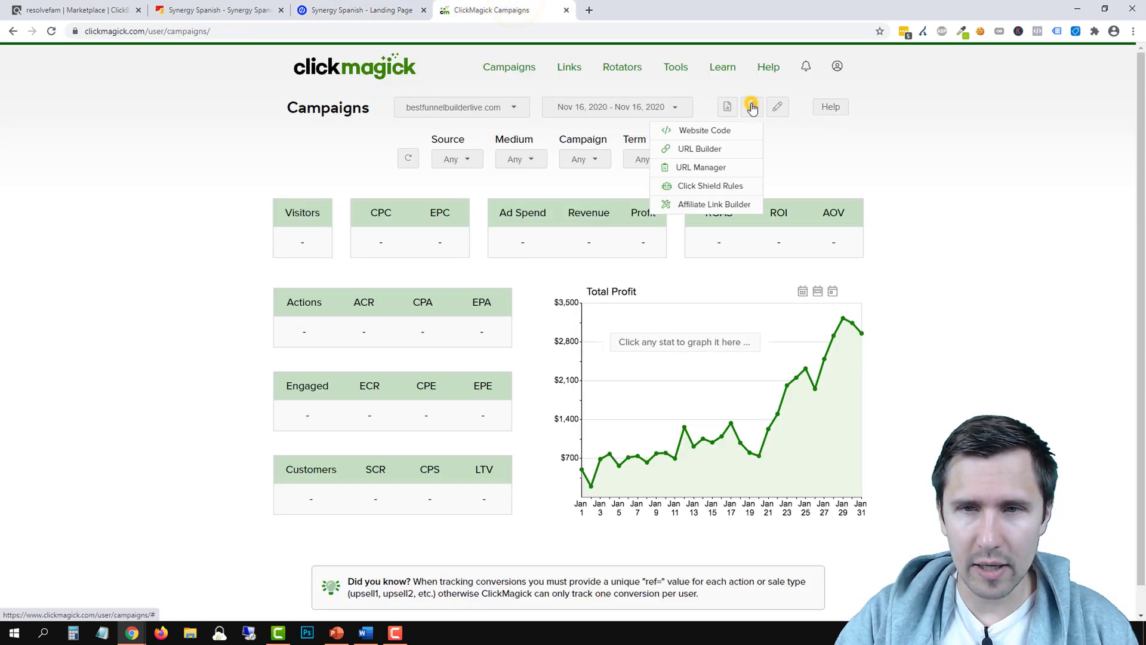
pyautogui.click(702, 147)
pyautogui.click(361, 9)
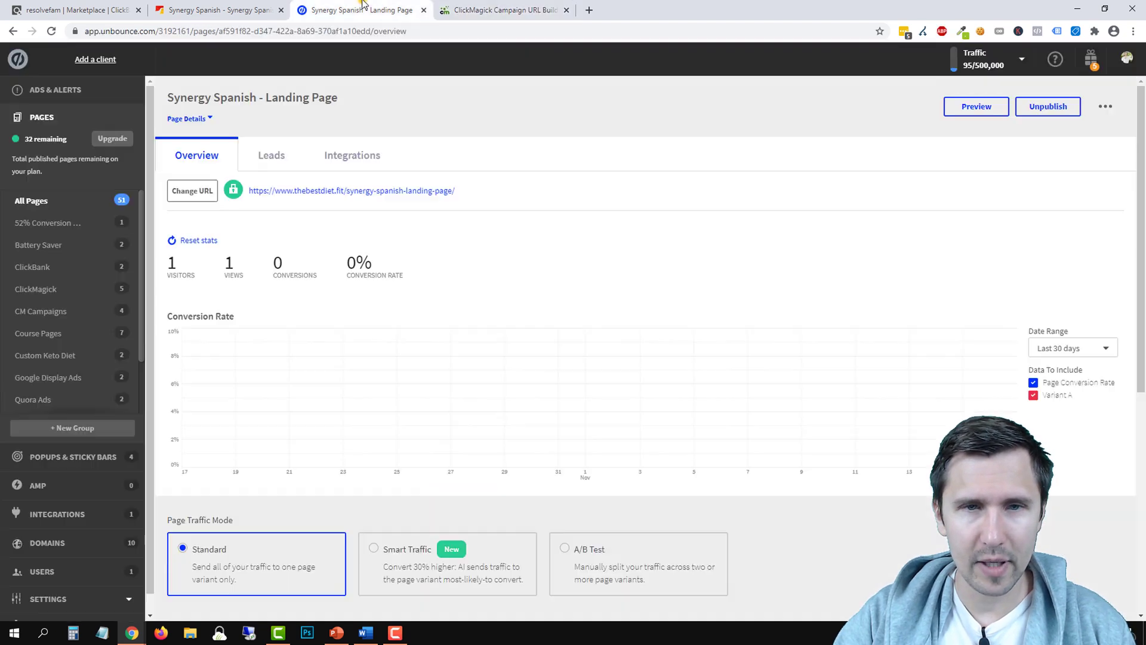
pyautogui.rightClick(382, 192)
pyautogui.click(448, 256)
pyautogui.click(507, 10)
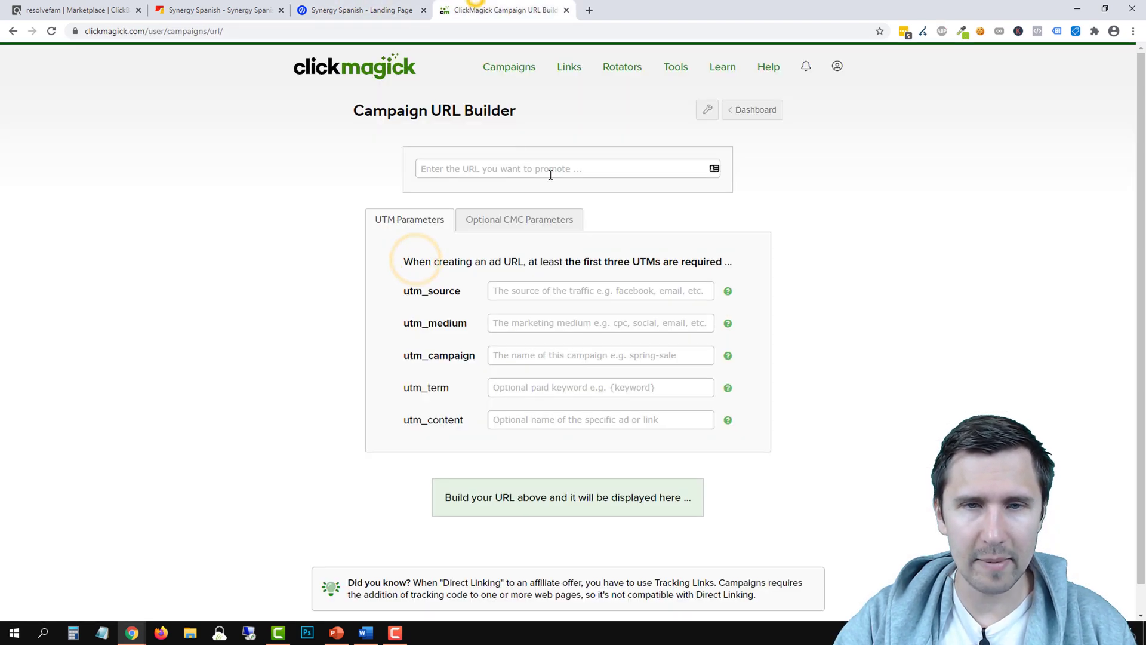
pyautogui.click(529, 170)
pyautogui.rightClick(530, 170)
pyautogui.click(552, 263)
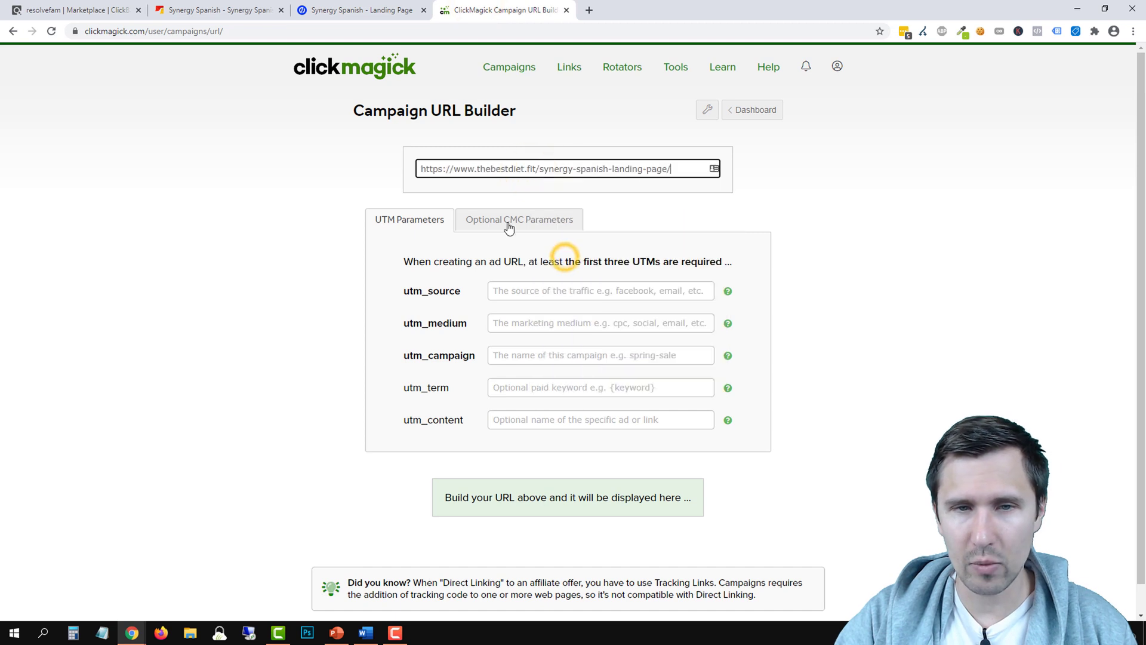
# Tag it with utm_source revcontent, utm_medium test, utm_campaign test, and copy the URL
pyautogui.click(495, 291)
pyautogui.write('rev')
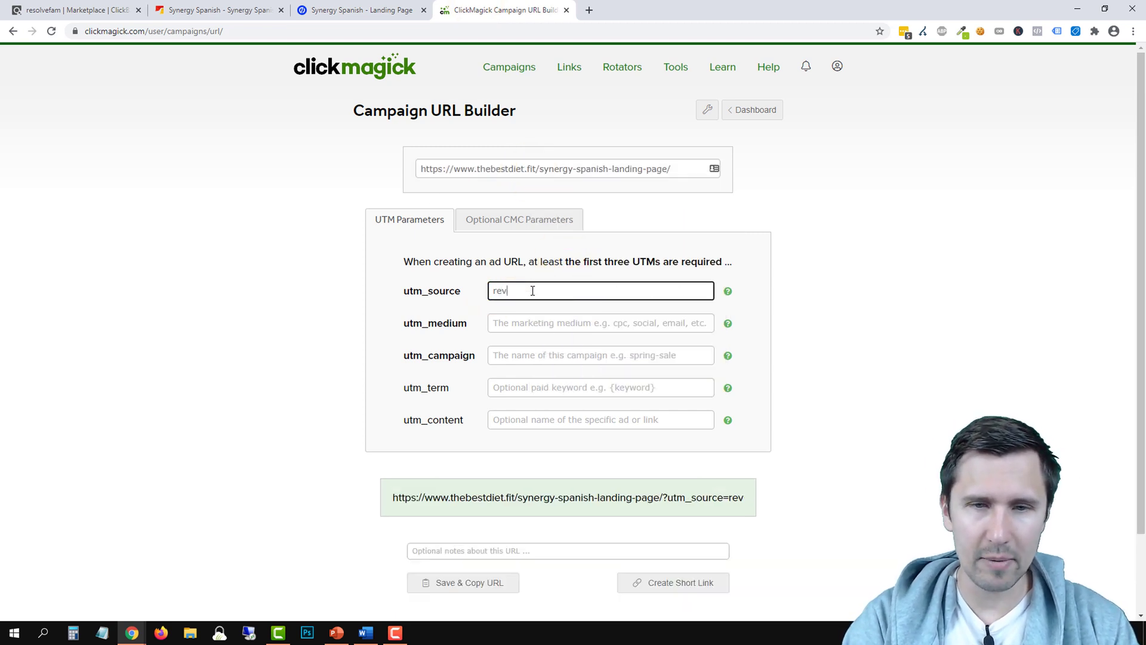
pyautogui.write('content')
pyautogui.press('Tab')
pyautogui.write('test')
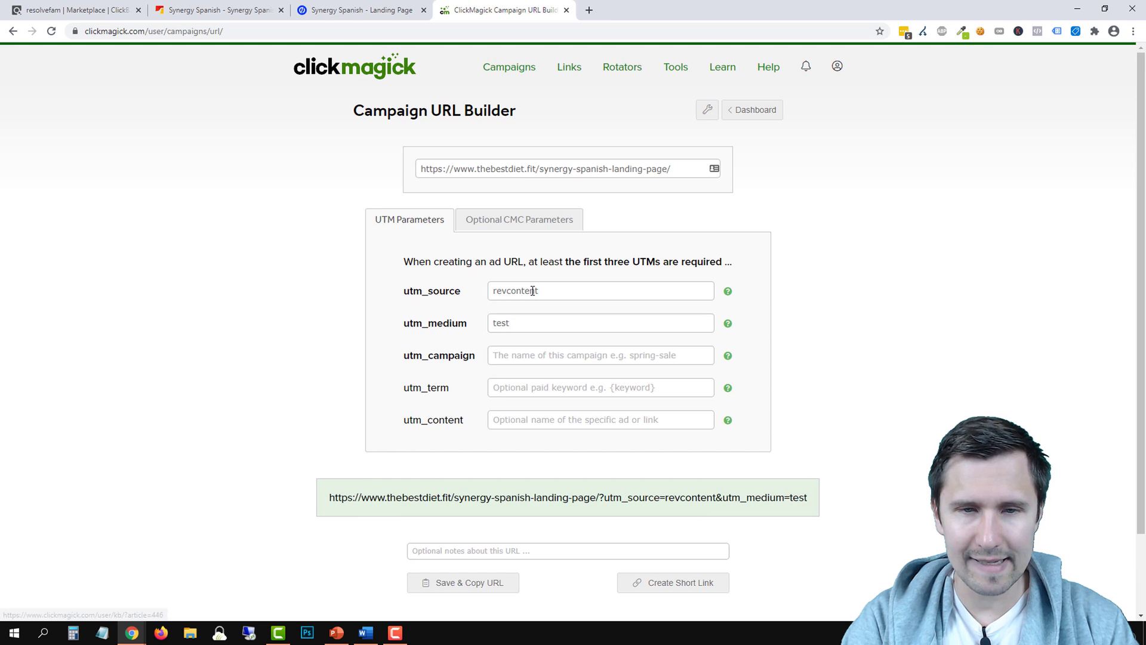
pyautogui.press('Tab')
pyautogui.write('test')
pyautogui.click(268, 337)
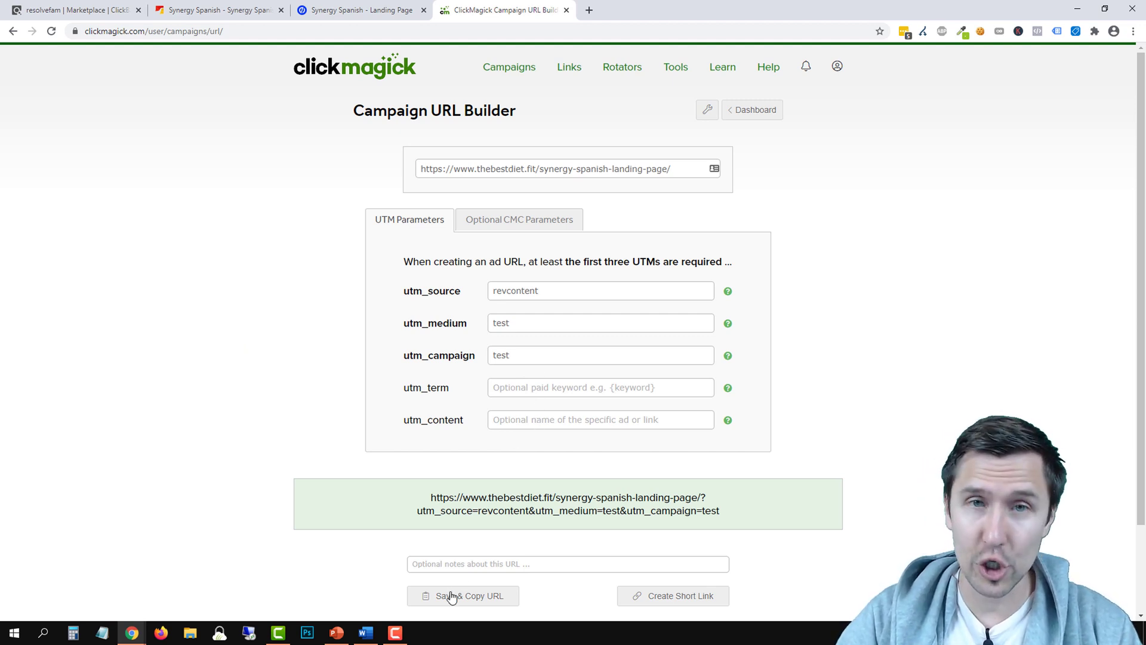
pyautogui.click(434, 597)
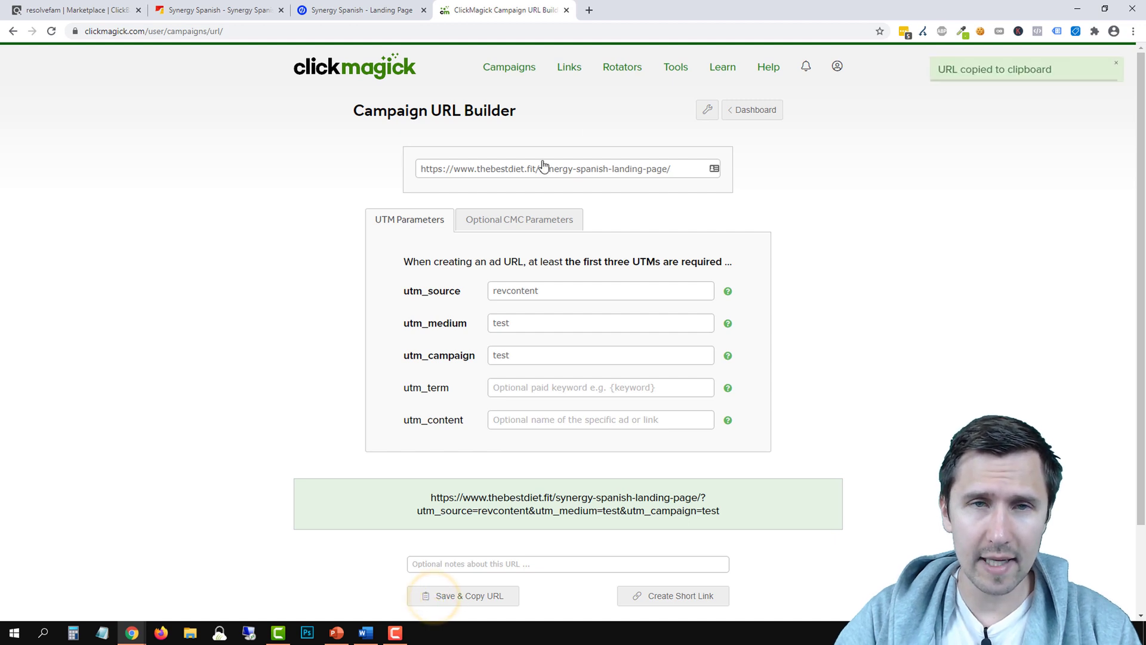
pyautogui.click(589, 10)
pyautogui.rightClick(542, 32)
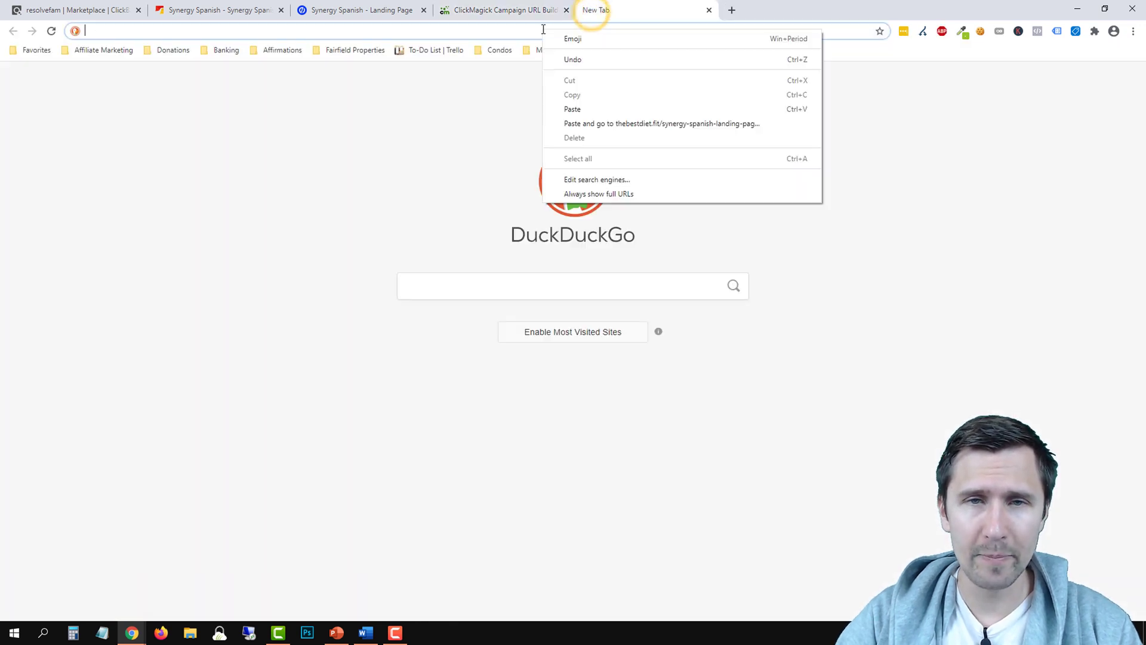
# Load the tagged landing-page URL and confirm thebestdiet.fit records 1 visitor
pyautogui.click(596, 126)
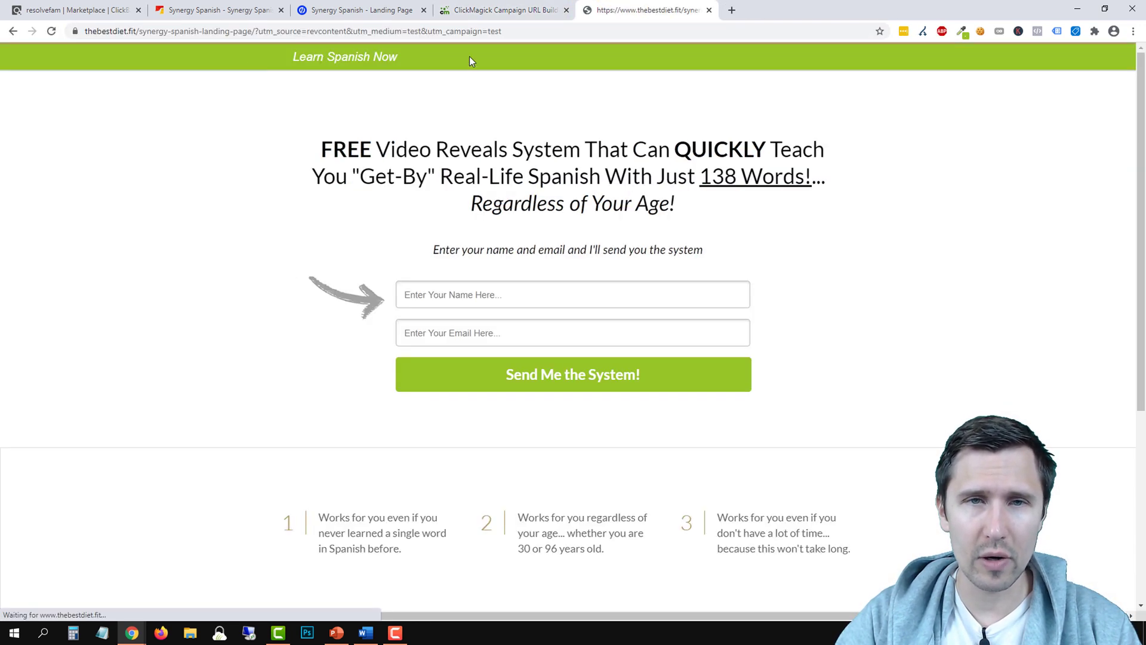
pyautogui.click(493, 6)
pyautogui.click(745, 117)
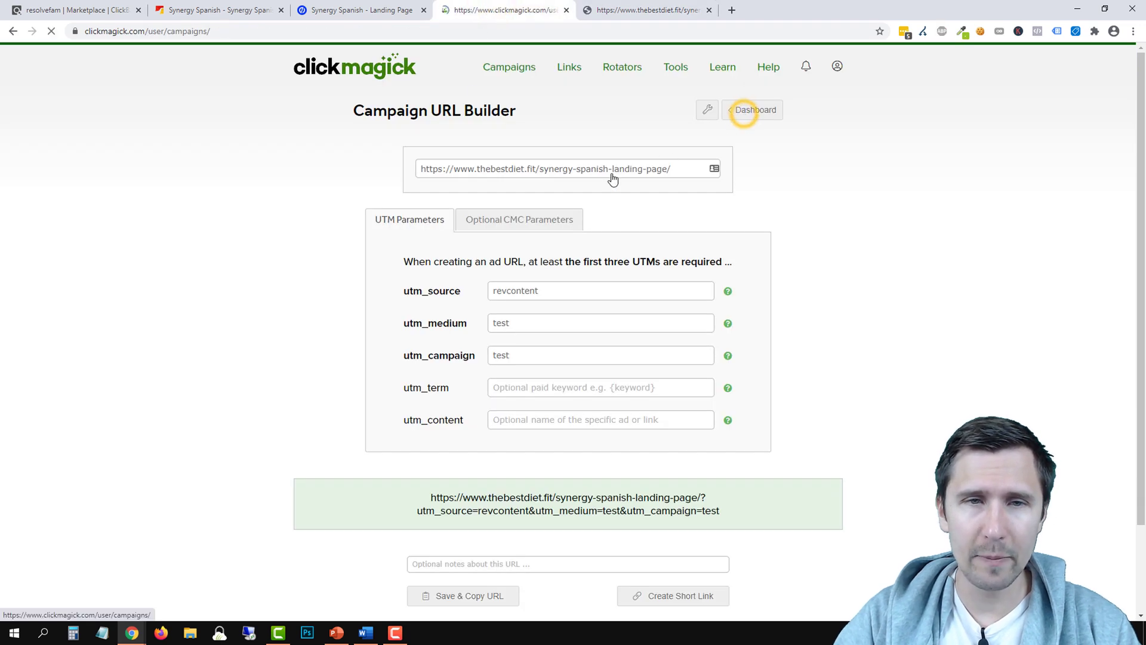
pyautogui.click(427, 109)
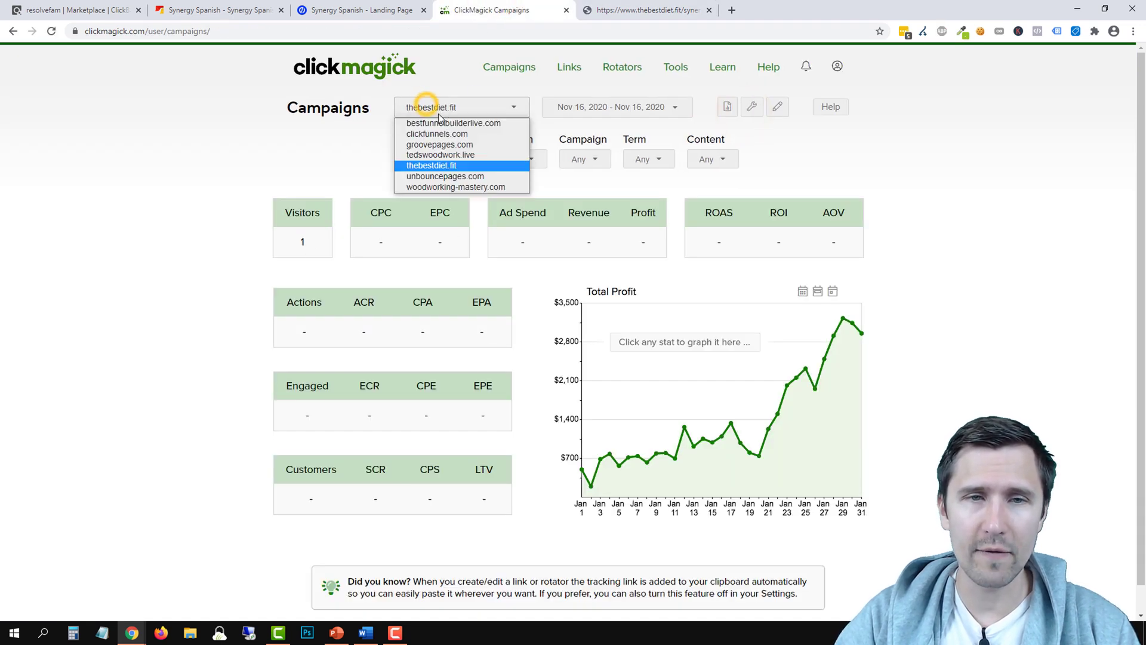
pyautogui.click(433, 163)
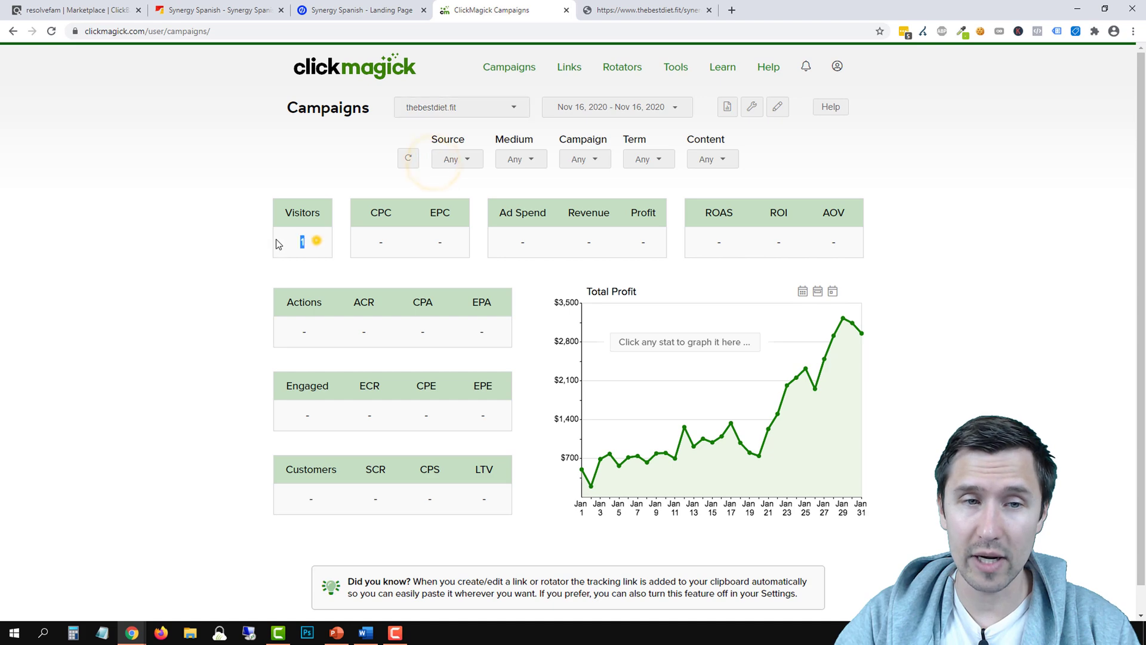
pyautogui.click(313, 240)
pyautogui.click(650, 8)
pyautogui.click(475, 8)
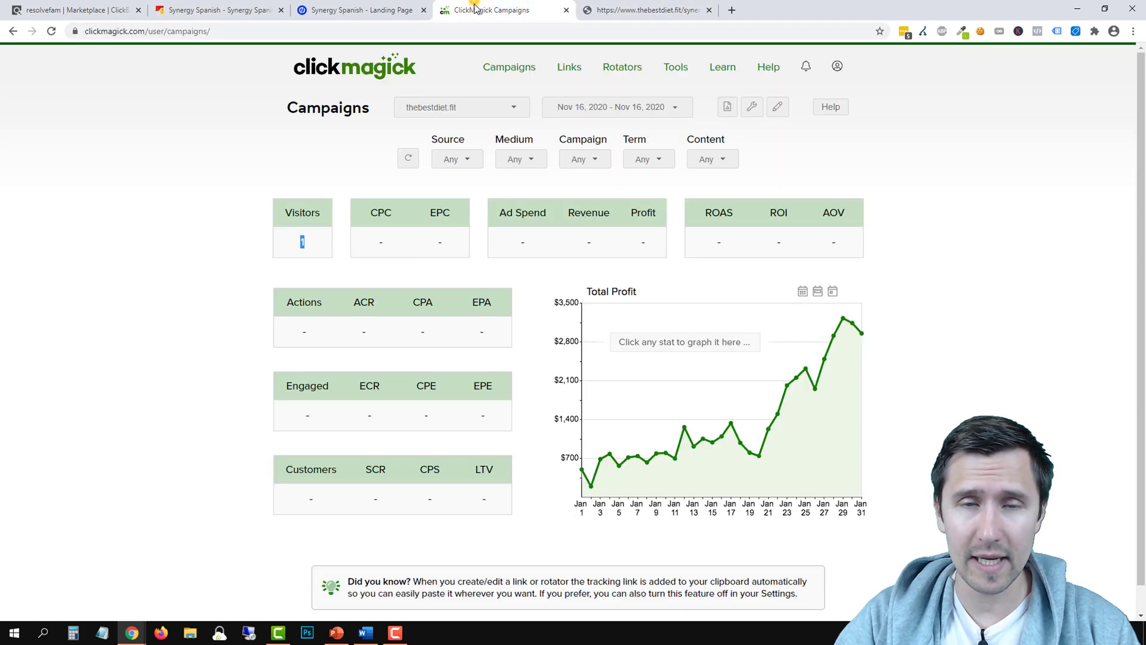
pyautogui.click(604, 110)
pyautogui.click(164, 205)
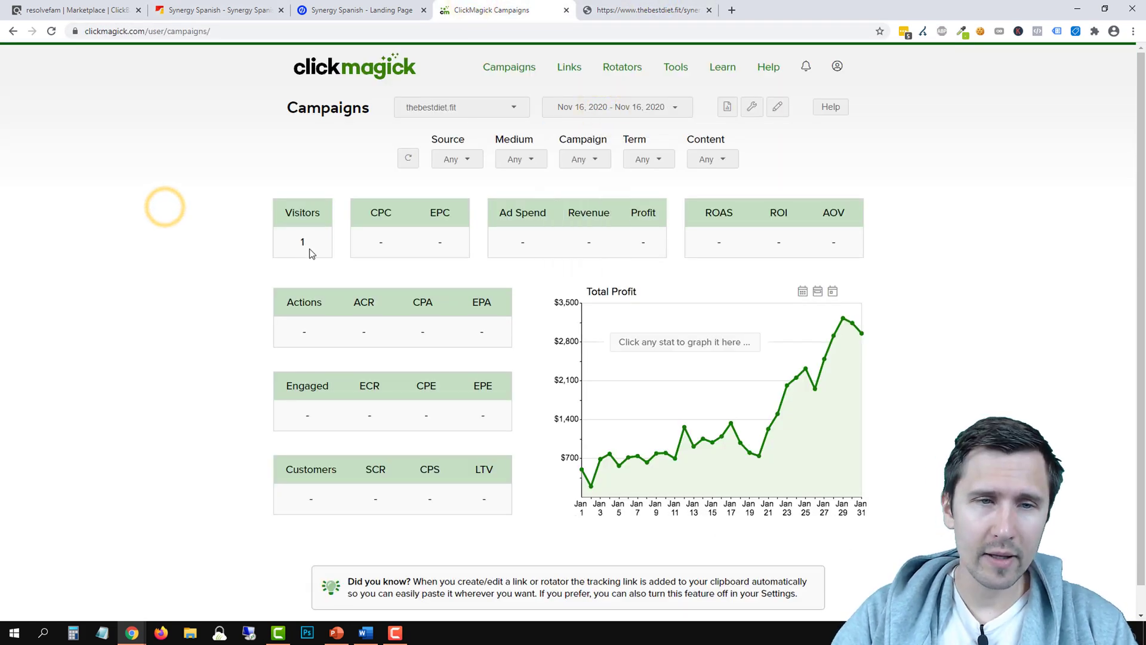
# Enter a test email address in the landing page signup form
pyautogui.click(606, 10)
pyautogui.scroll(-5, 558, 304)
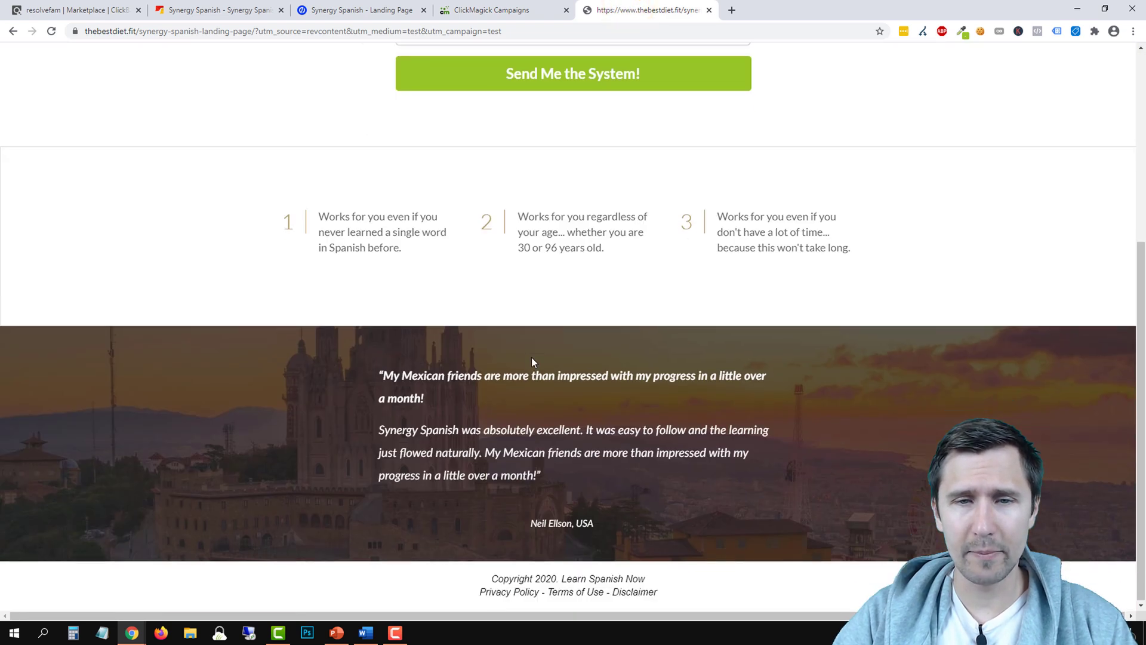
pyautogui.scroll(5, 531, 358)
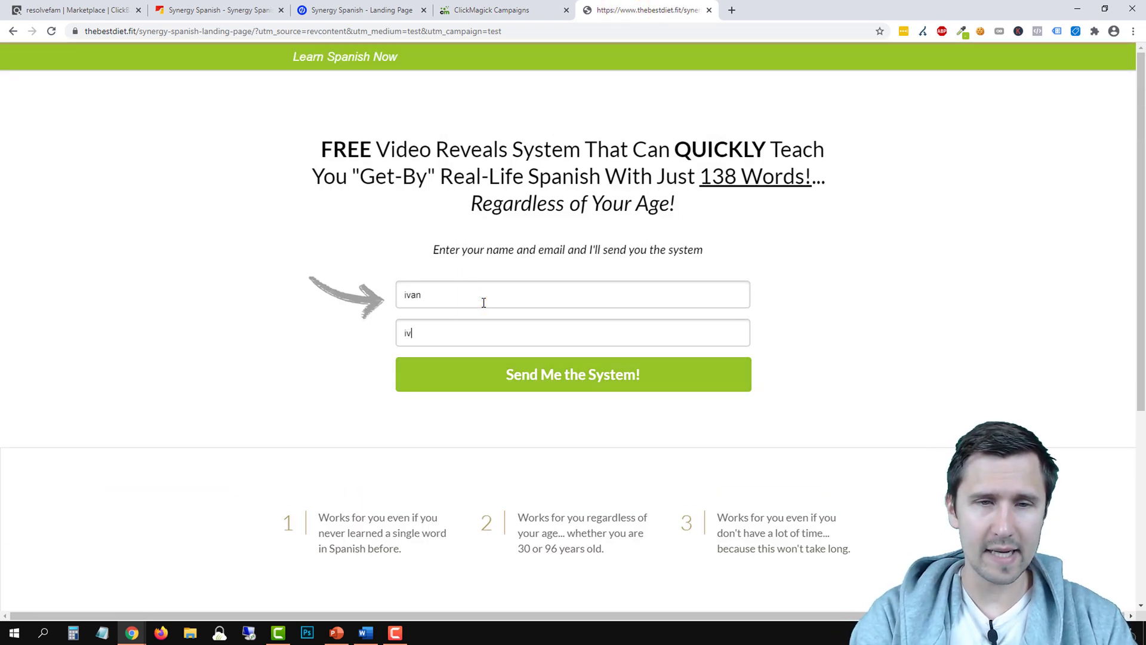
# Submit the signup form and refresh stats to show 1 action at 100% ACR
pyautogui.press('Return')
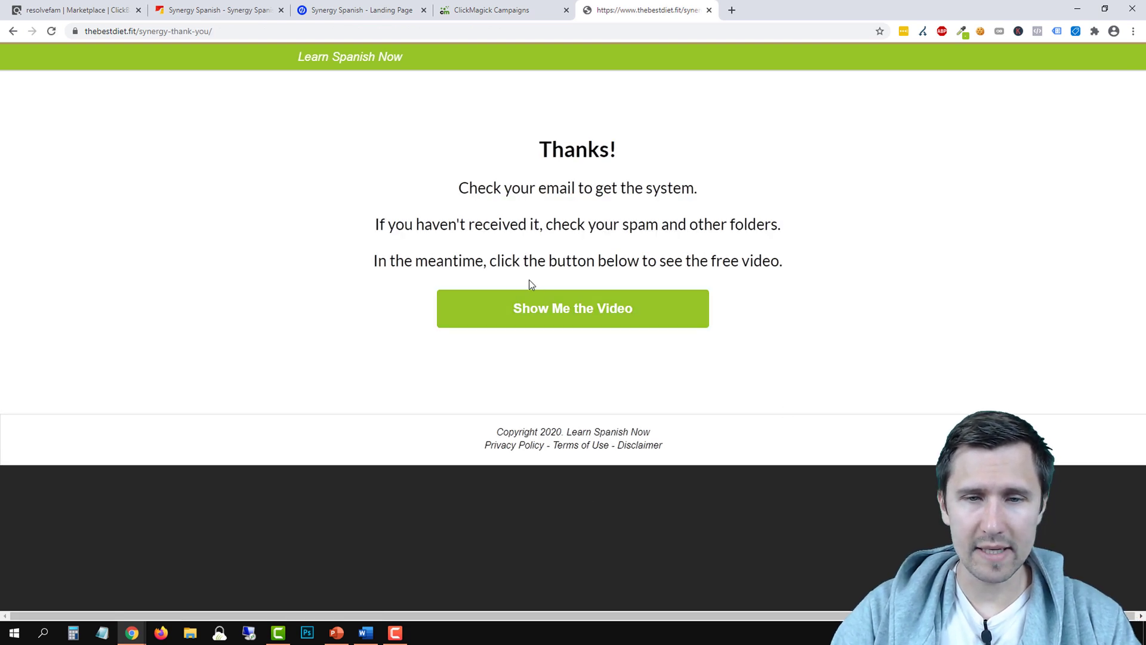
pyautogui.click(464, 8)
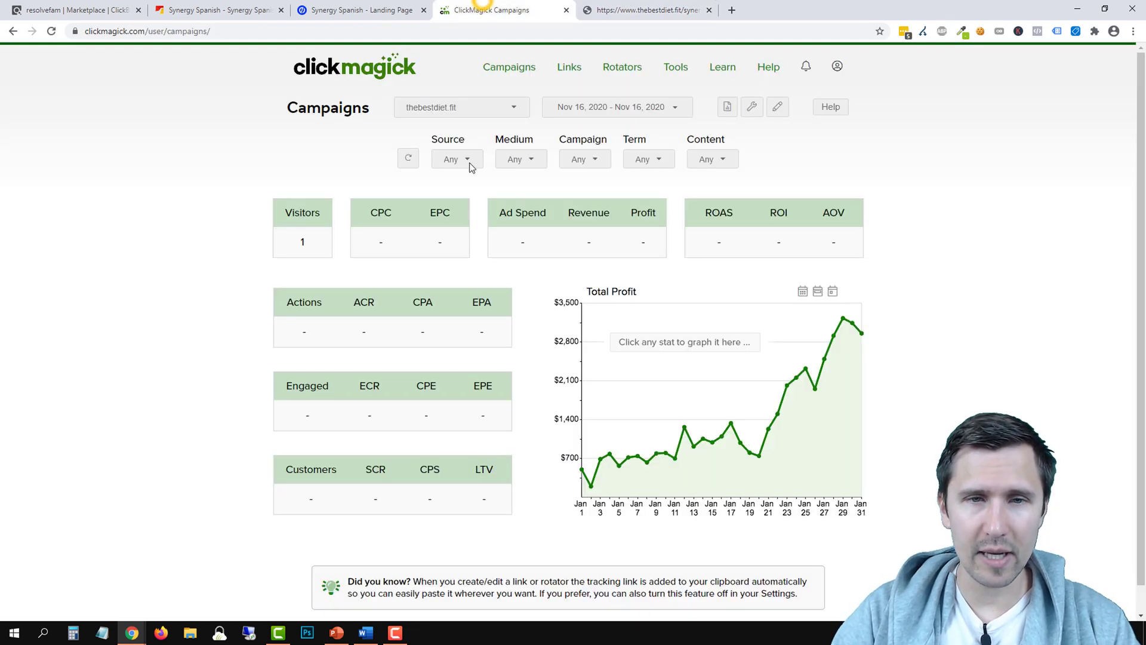
pyautogui.click(408, 157)
pyautogui.doubleClick(292, 332)
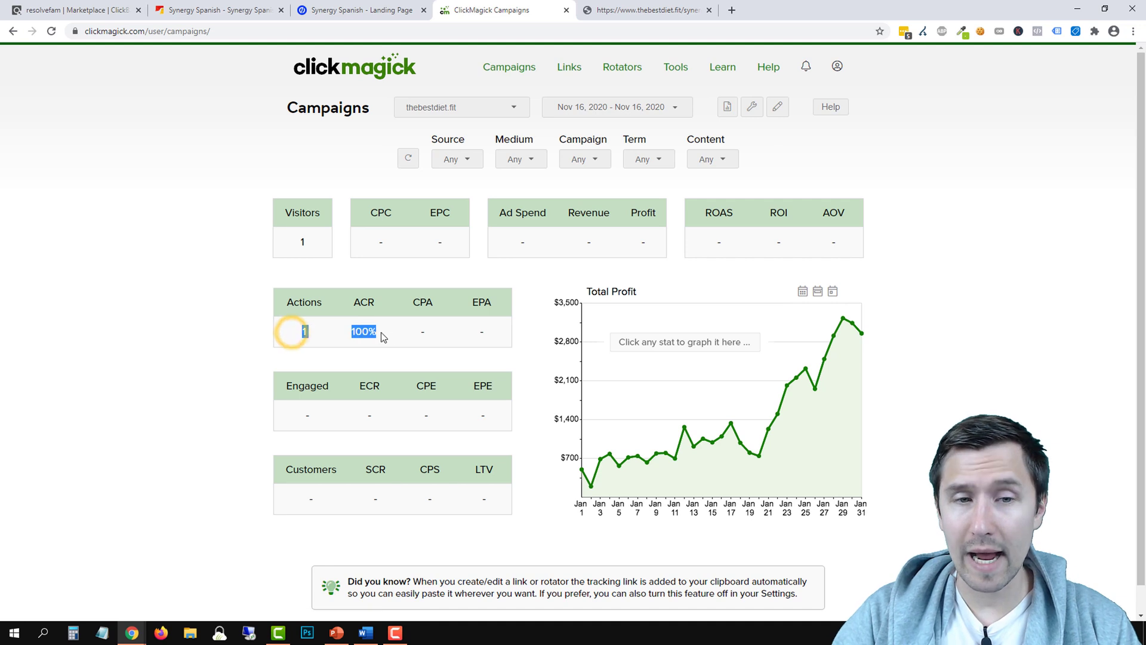
pyautogui.click(230, 349)
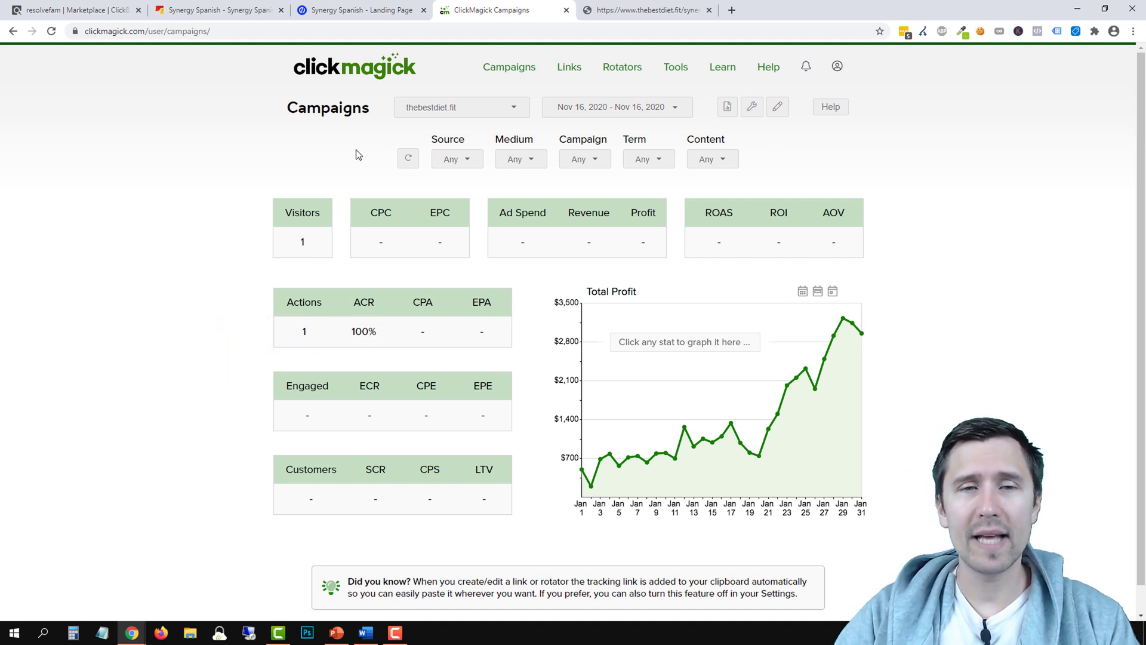
# Review the Source, Medium, Campaign and Term filter options and the reports list
pyautogui.click(466, 162)
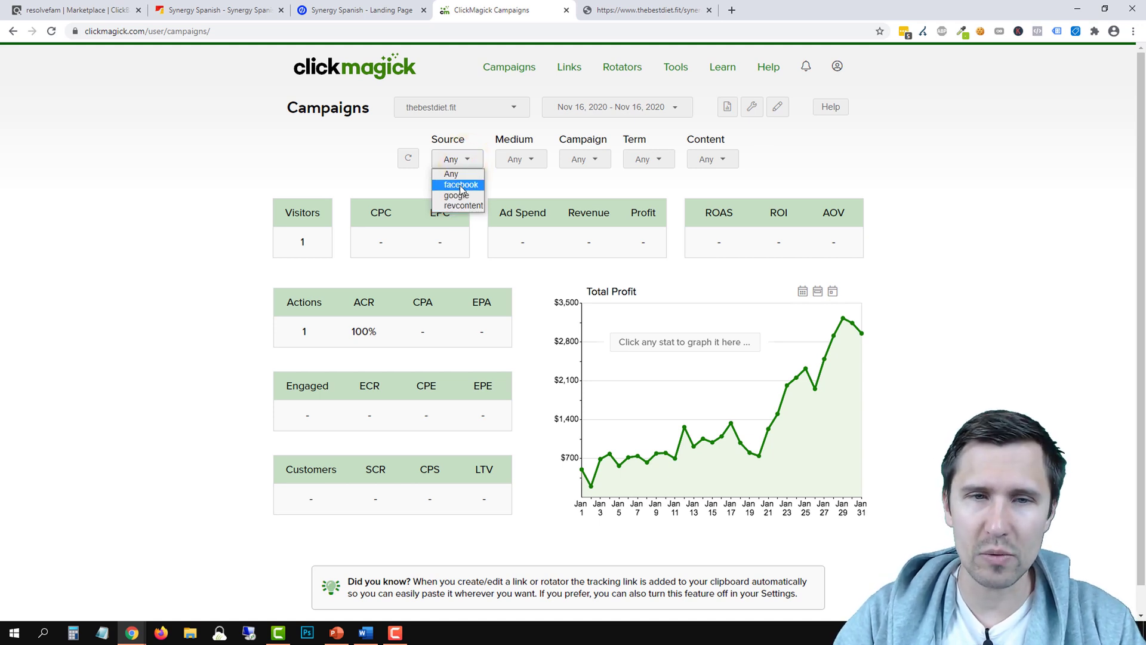
pyautogui.click(513, 161)
pyautogui.click(513, 161)
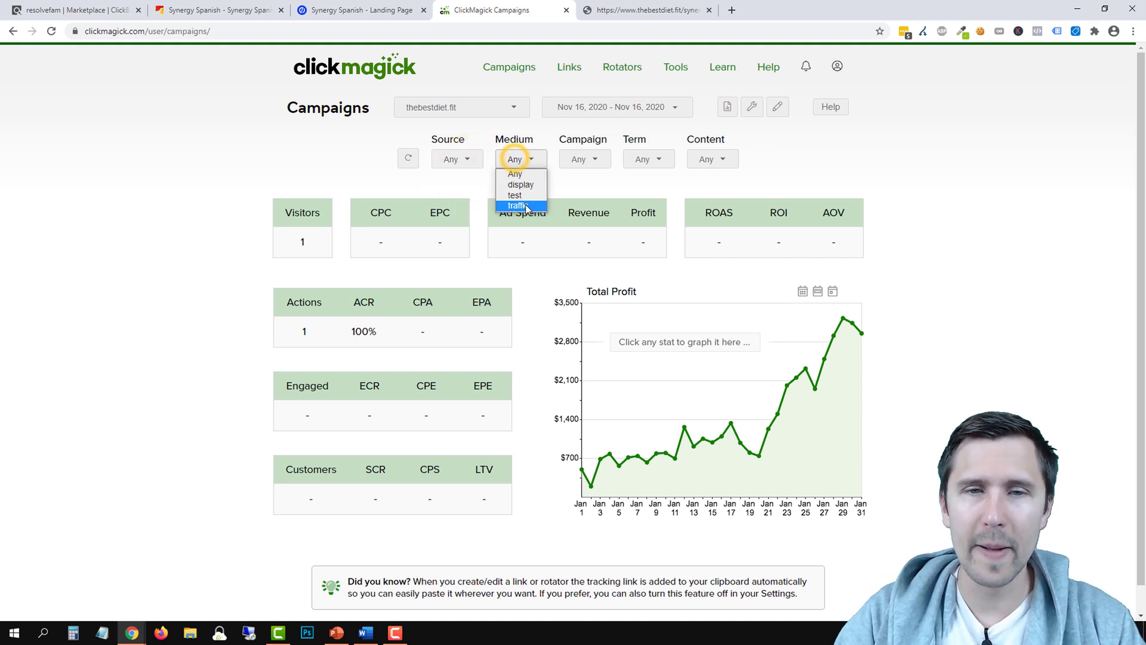
pyautogui.click(603, 159)
pyautogui.click(646, 160)
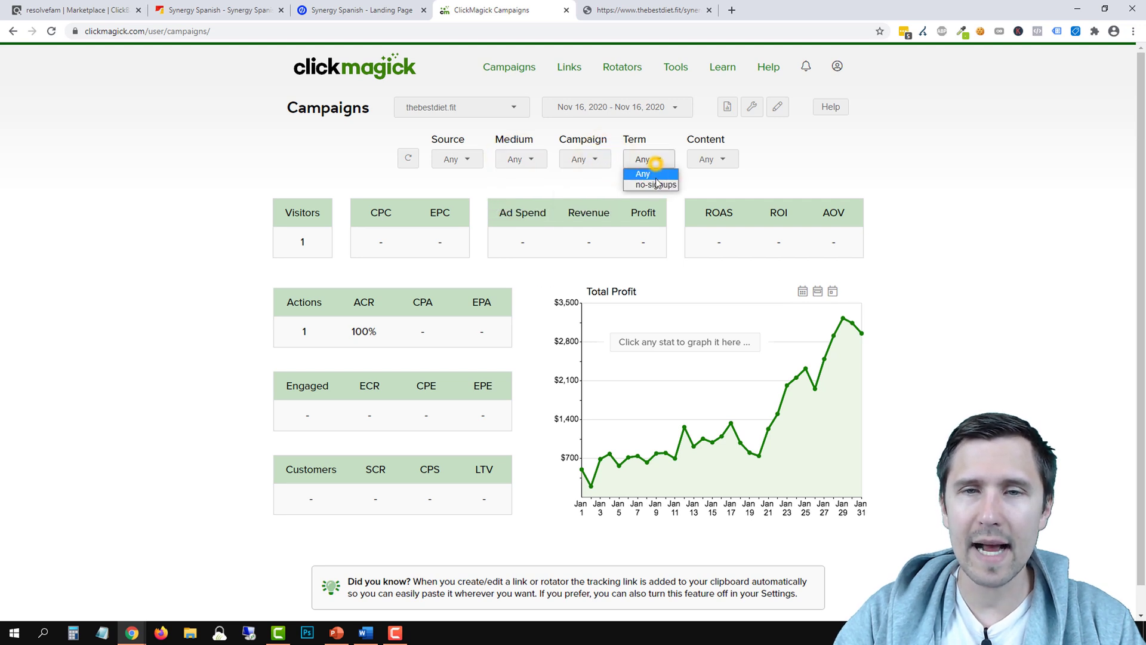
pyautogui.click(729, 108)
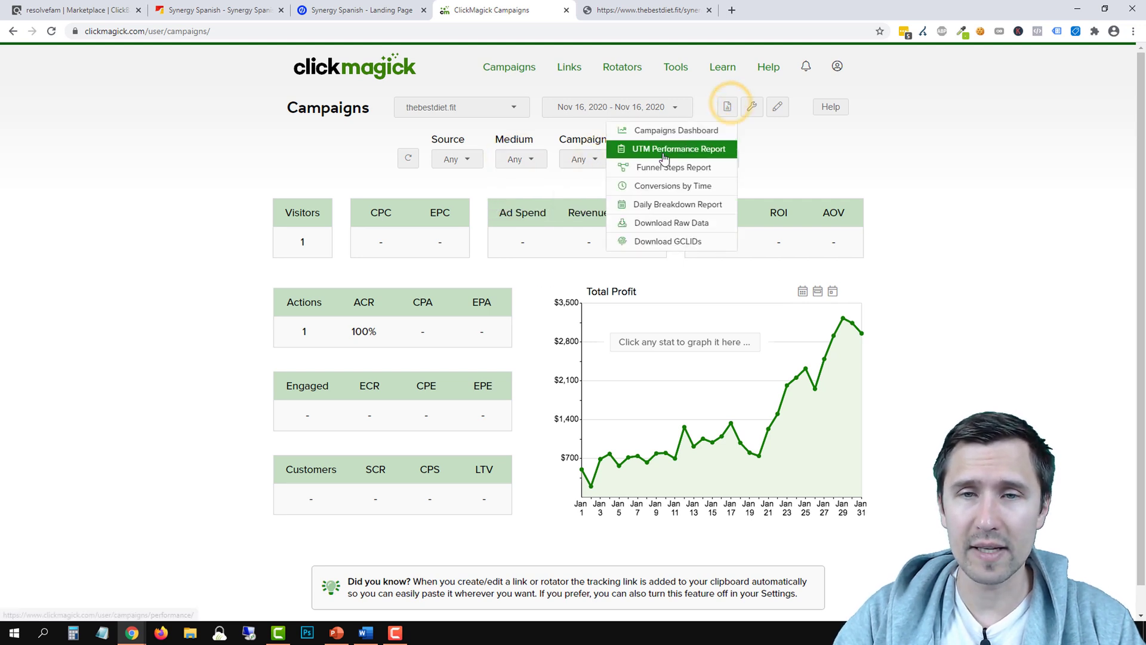
# View the UTM Performance report by Campaign, showing test with 1 click and 1 action
pyautogui.click(694, 150)
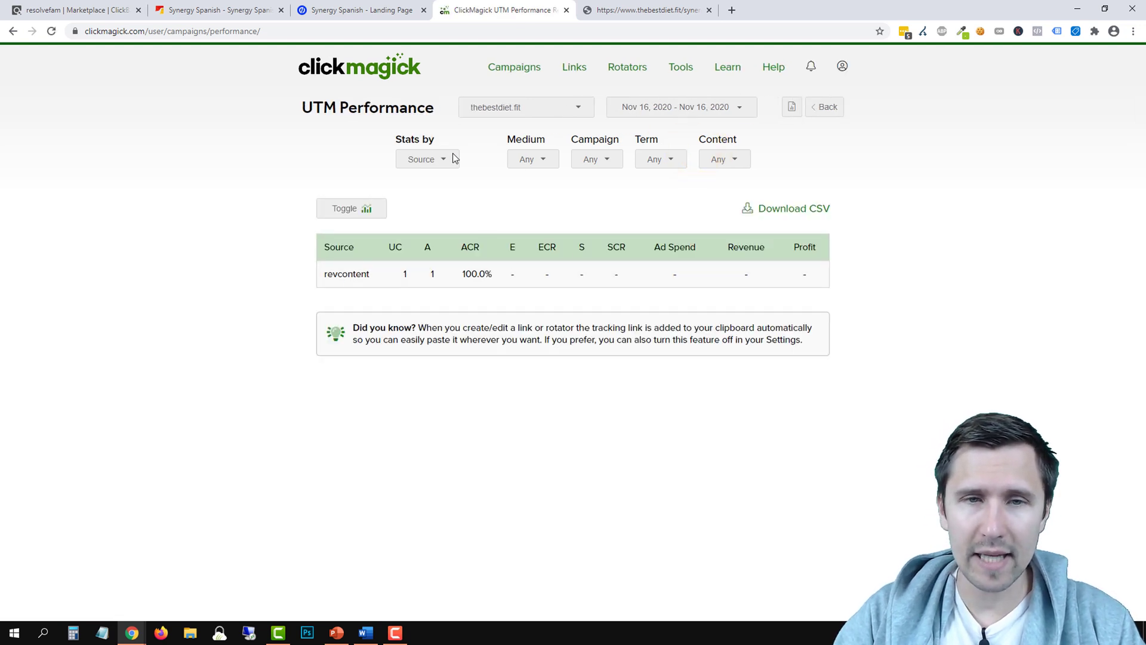
pyautogui.click(432, 160)
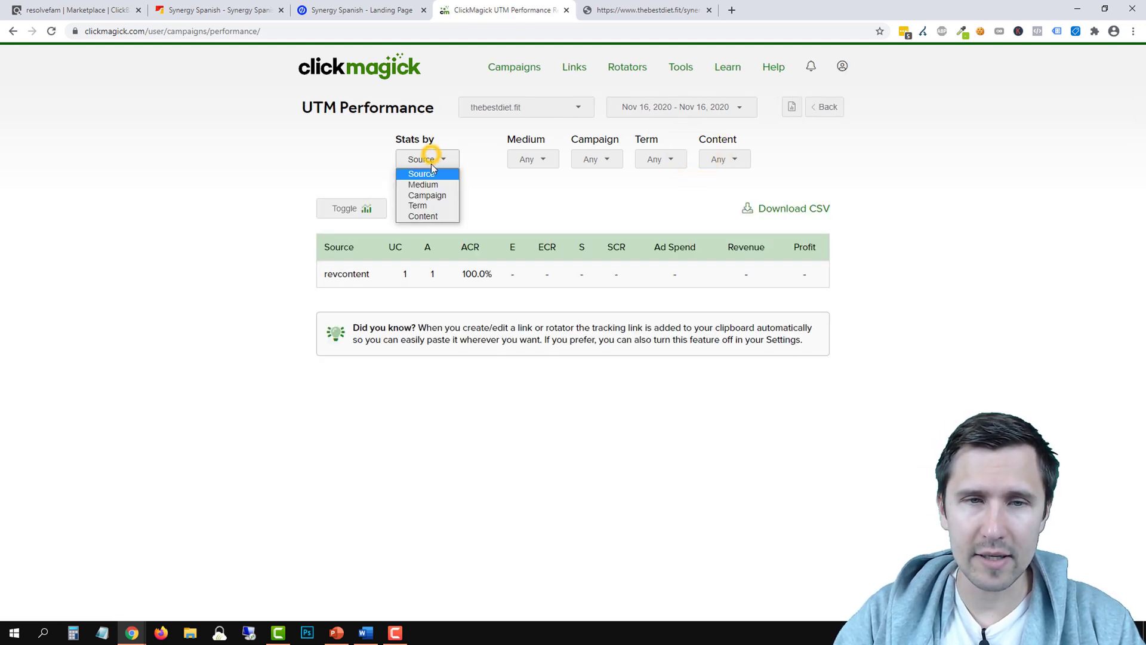
pyautogui.click(424, 194)
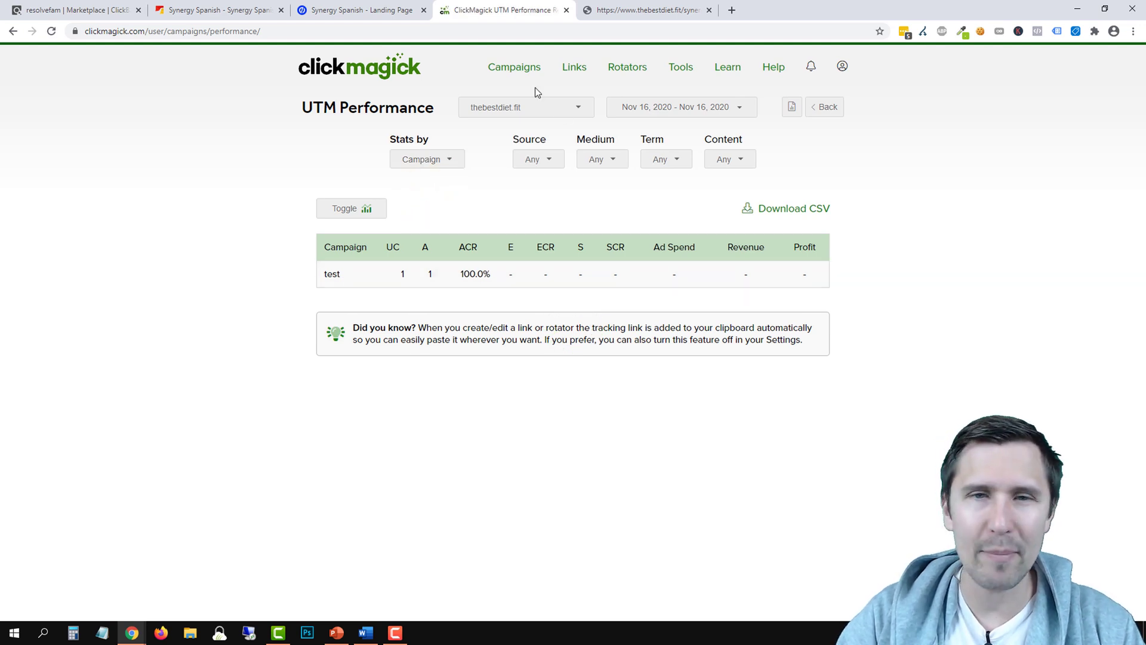
pyautogui.click(833, 113)
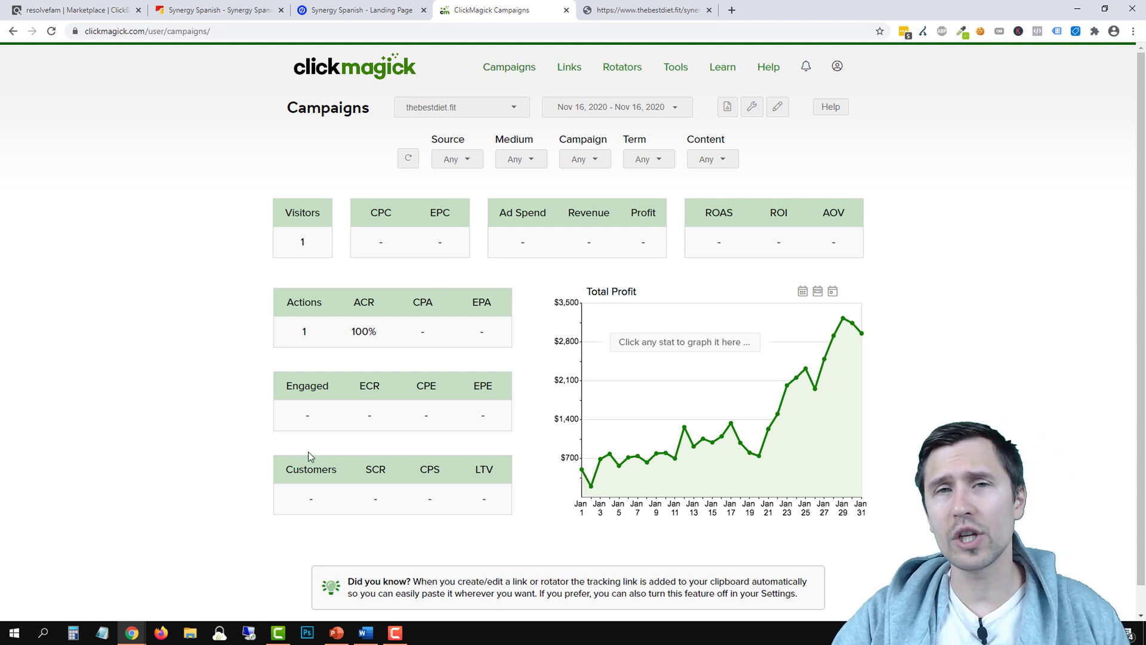
pyautogui.moveTo(303, 506); pyautogui.dragTo(498, 499)
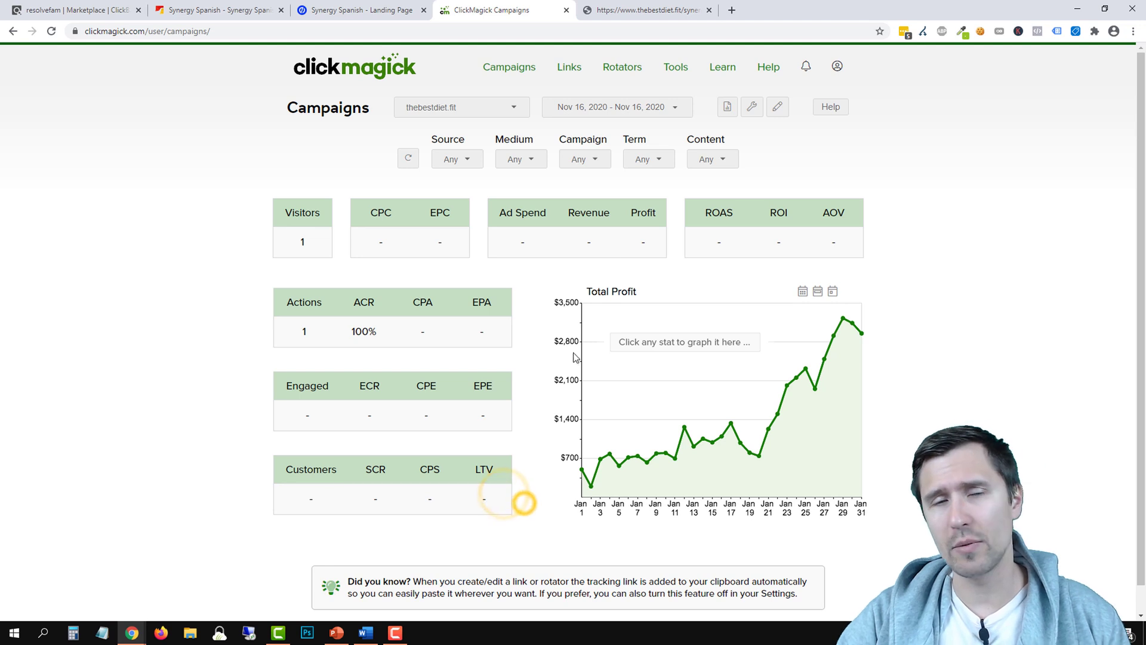
pyautogui.click(684, 9)
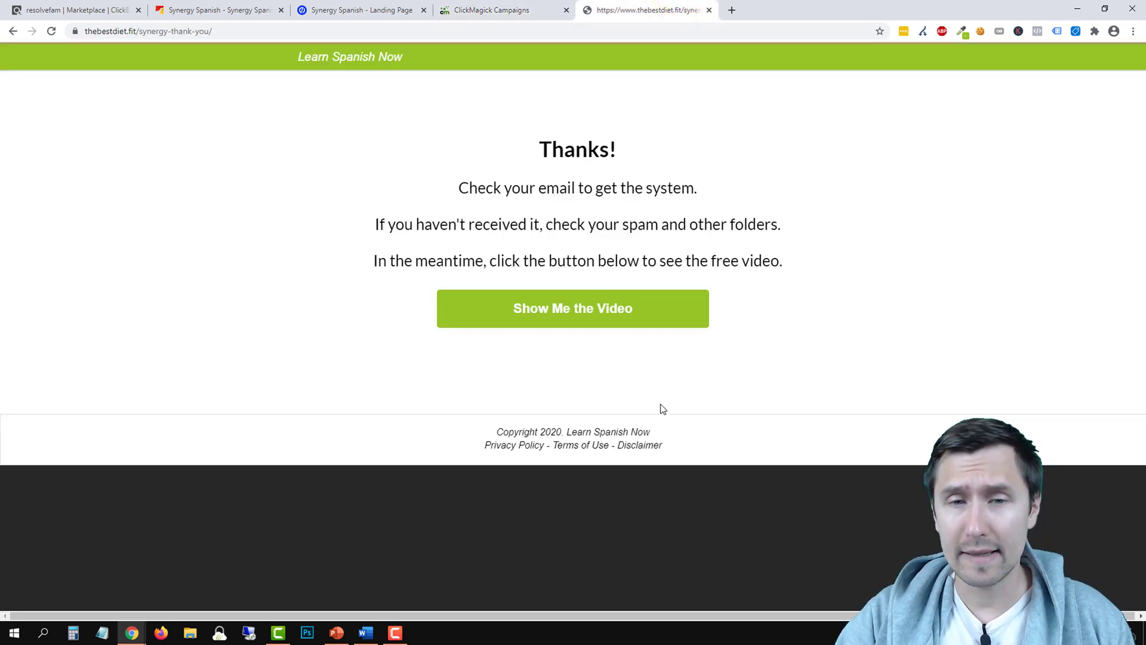
# Open the free video link from the Thanks! page
pyautogui.click(522, 319)
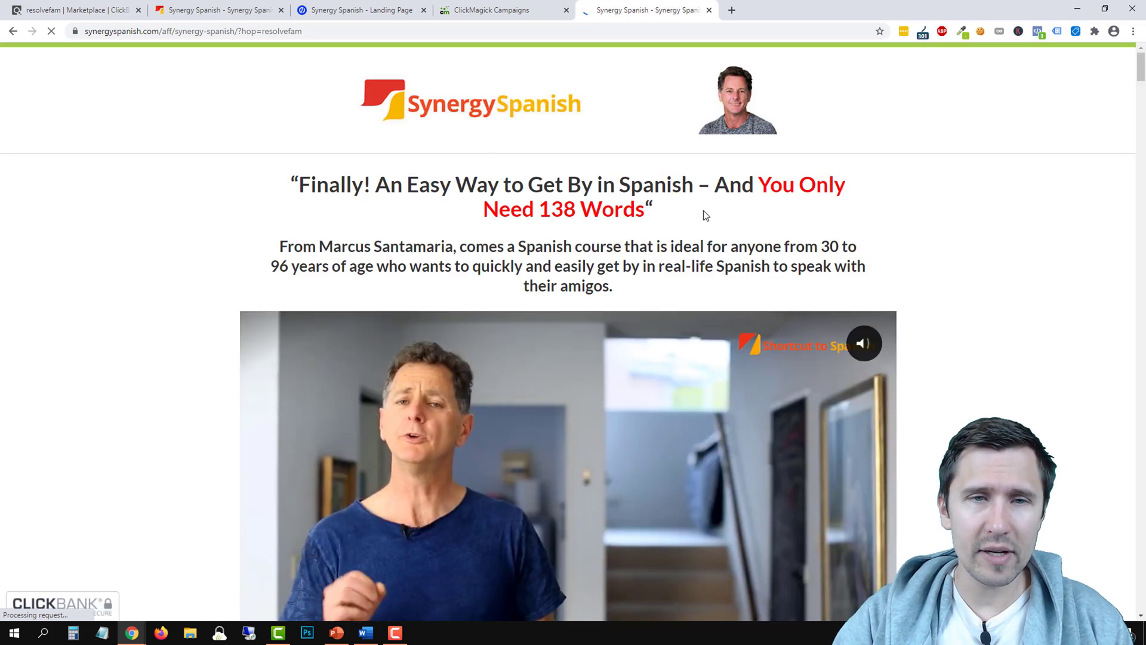
pyautogui.scroll(-3, 934, 281)
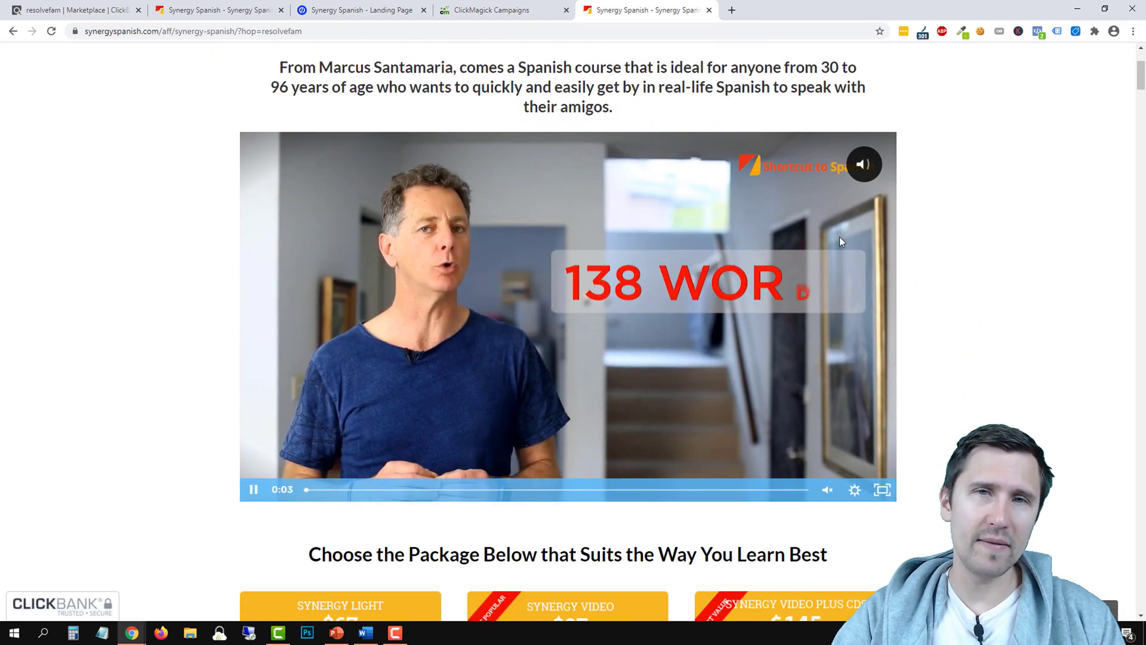
pyautogui.scroll(3, 839, 237)
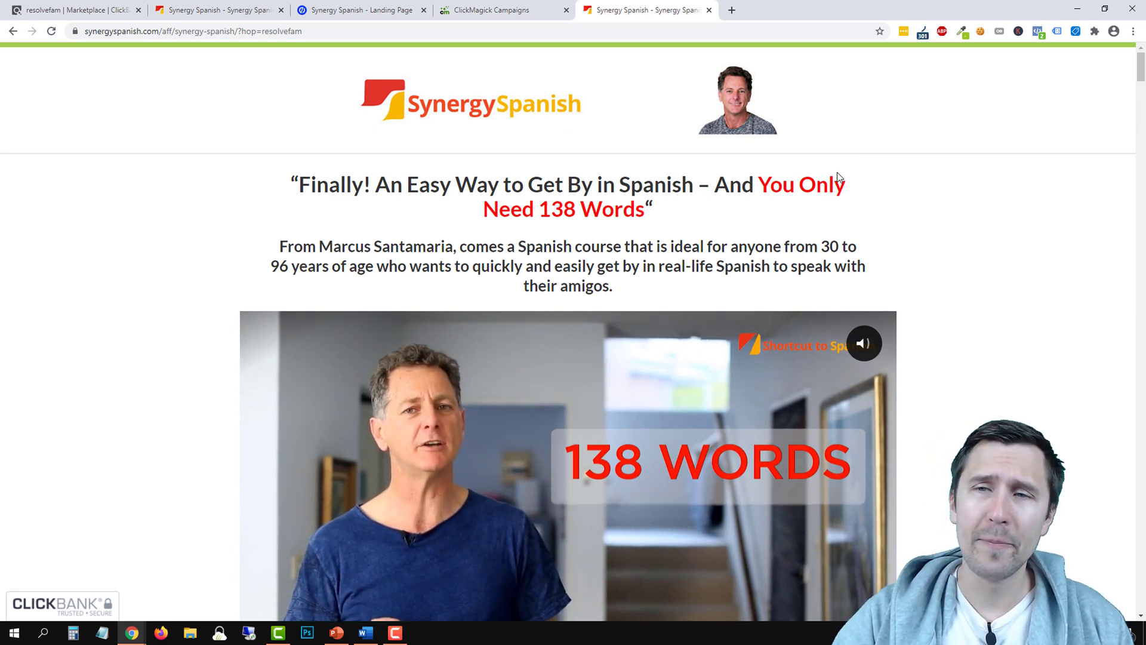
# Inspect the redirect chain and highlight the tid value passed to ClickBank
pyautogui.click(922, 31)
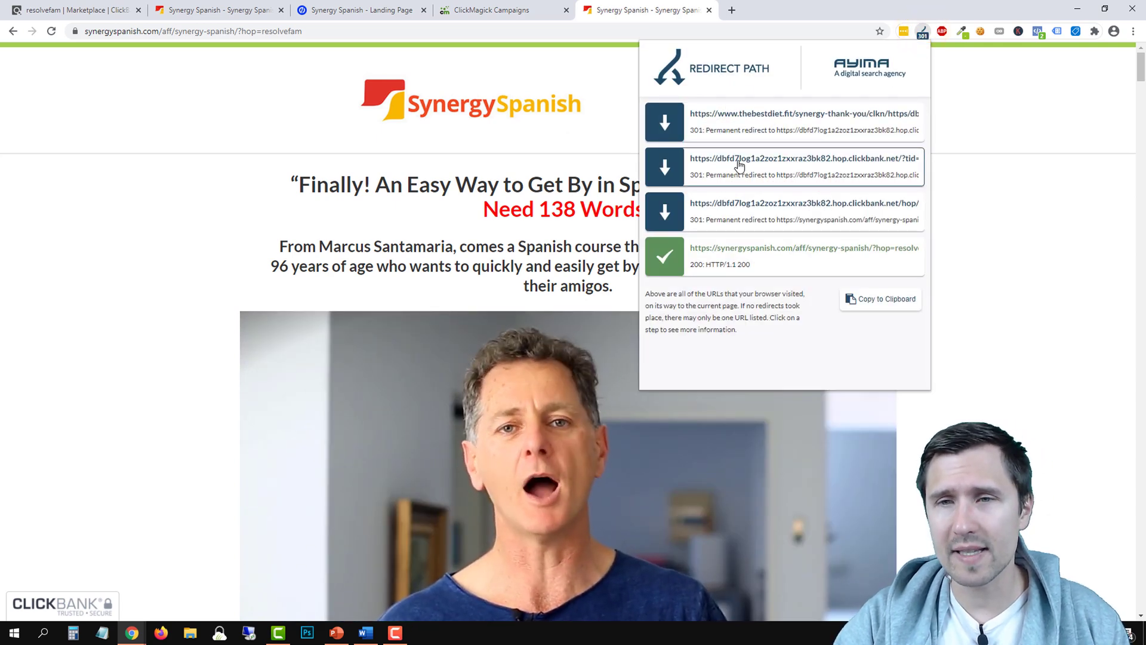
pyautogui.click(739, 166)
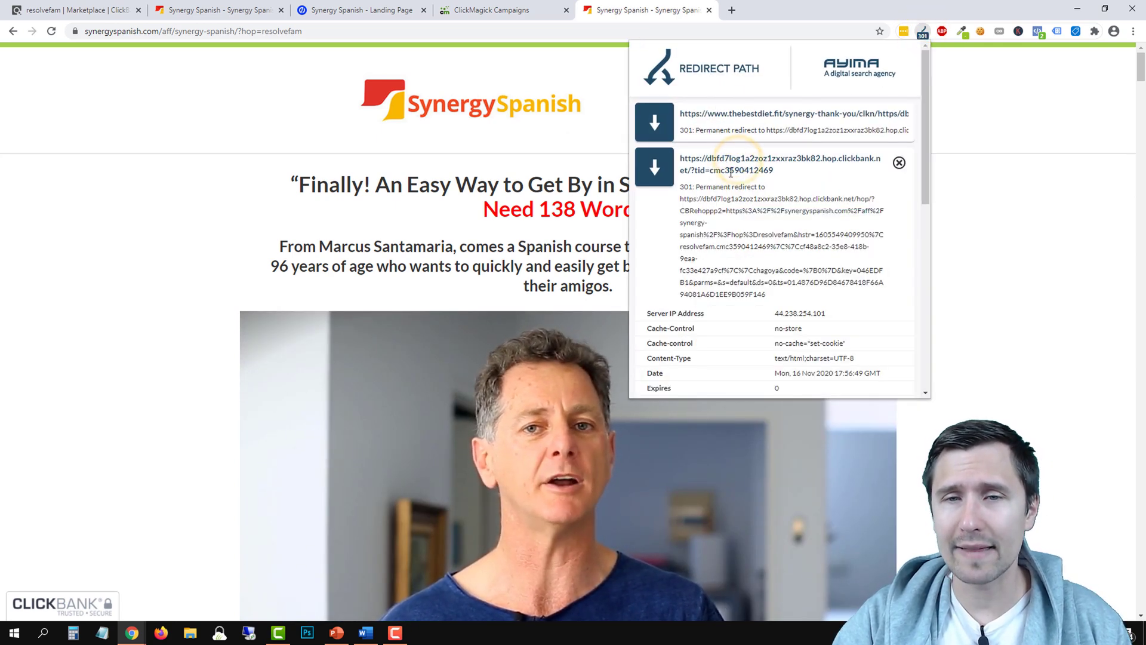
pyautogui.moveTo(710, 171); pyautogui.dragTo(773, 171)
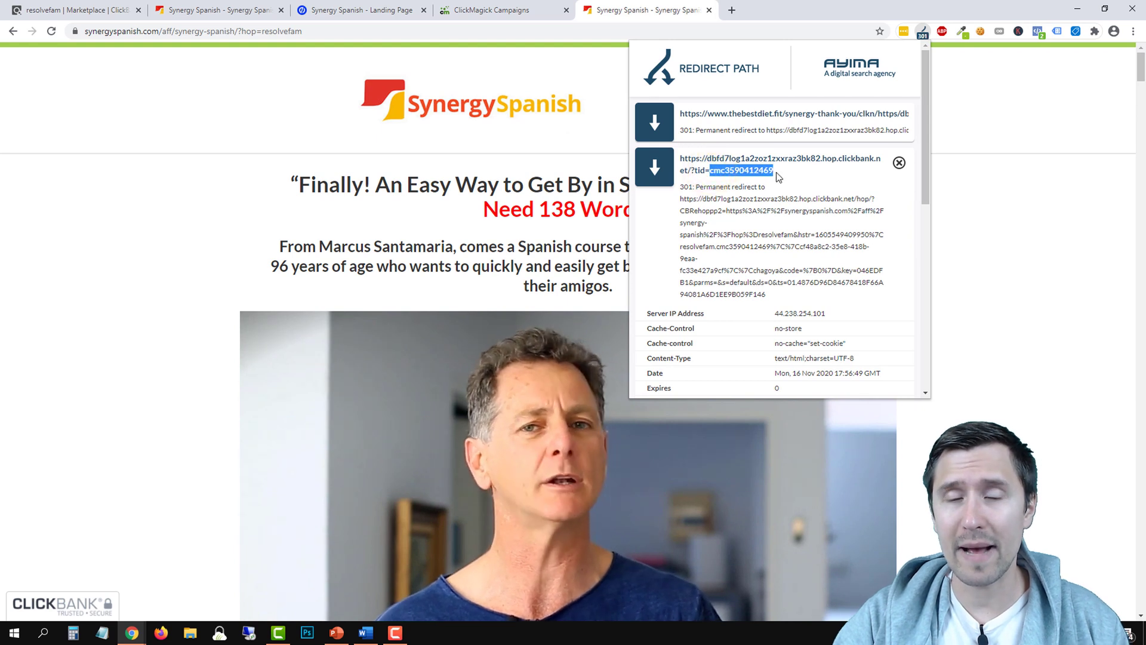
pyautogui.click(735, 159)
pyautogui.moveTo(710, 172); pyautogui.dragTo(773, 172)
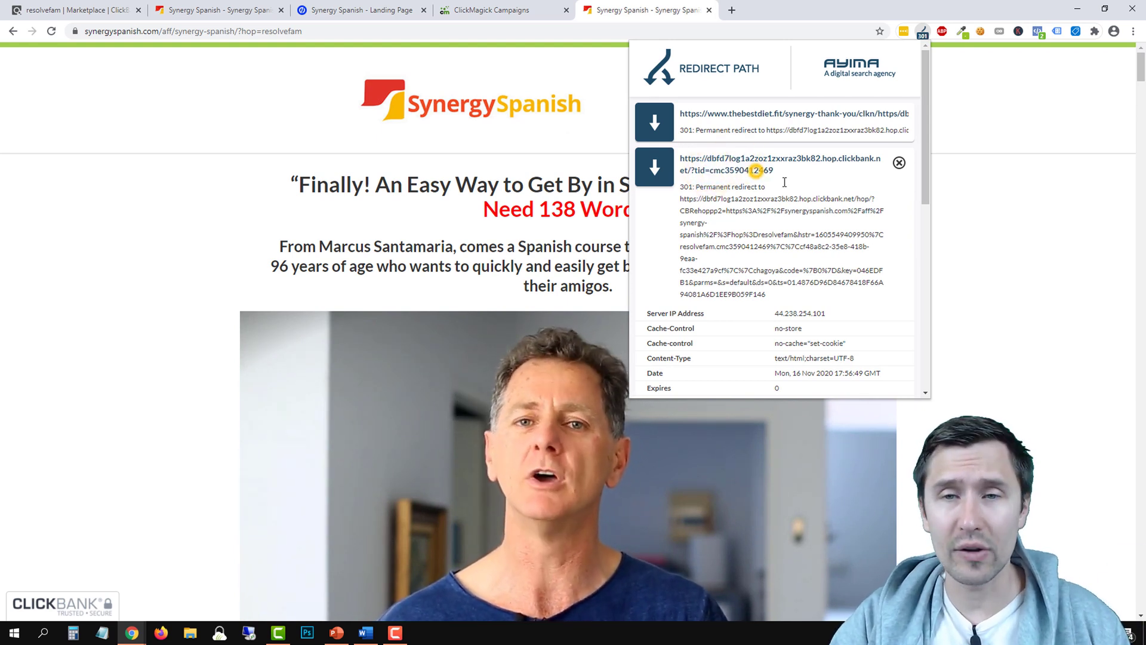
pyautogui.click(1049, 213)
pyautogui.scroll(-10, 1018, 298)
pyautogui.scroll(-8, 1017, 298)
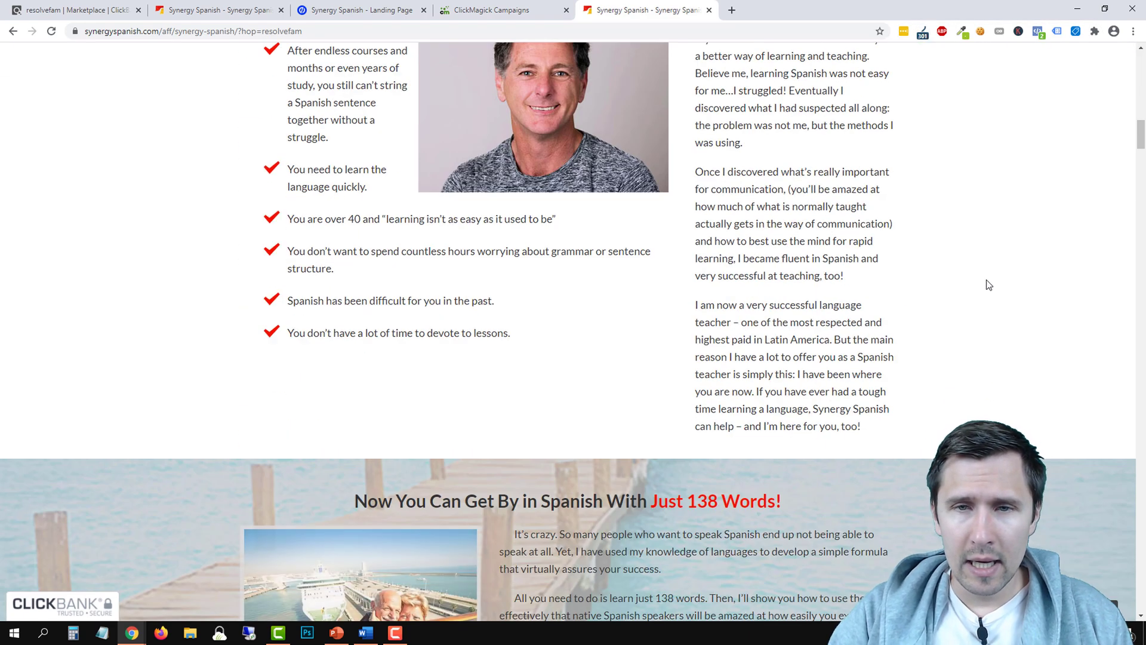
pyautogui.scroll(10, 987, 281)
pyautogui.click(583, 283)
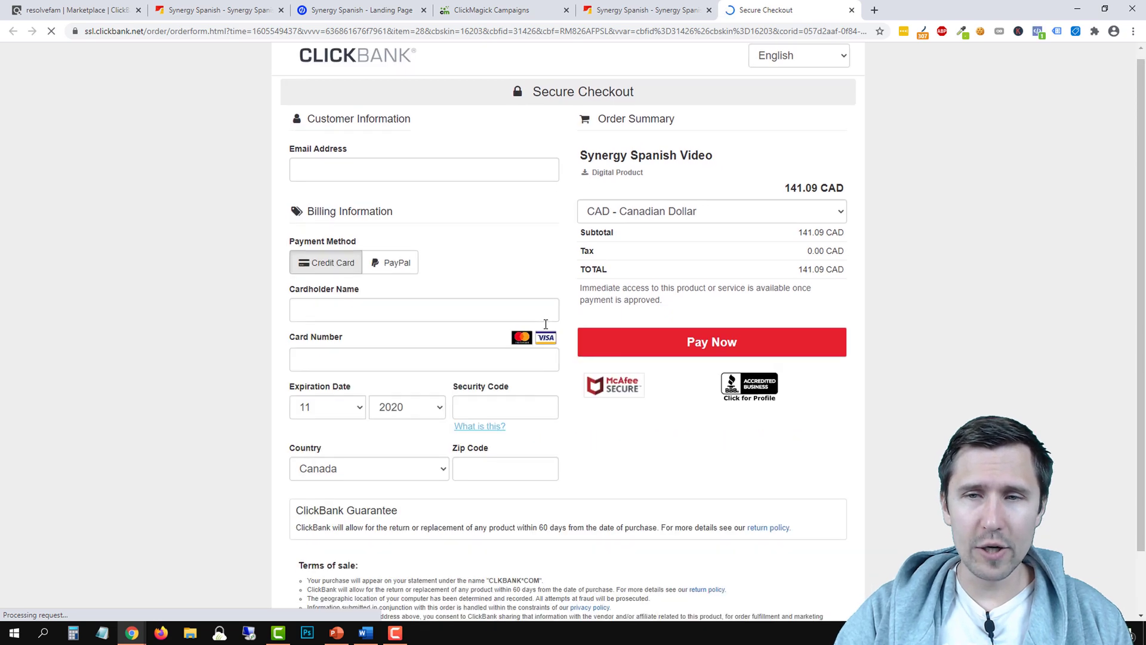
pyautogui.scroll(-2, 545, 598)
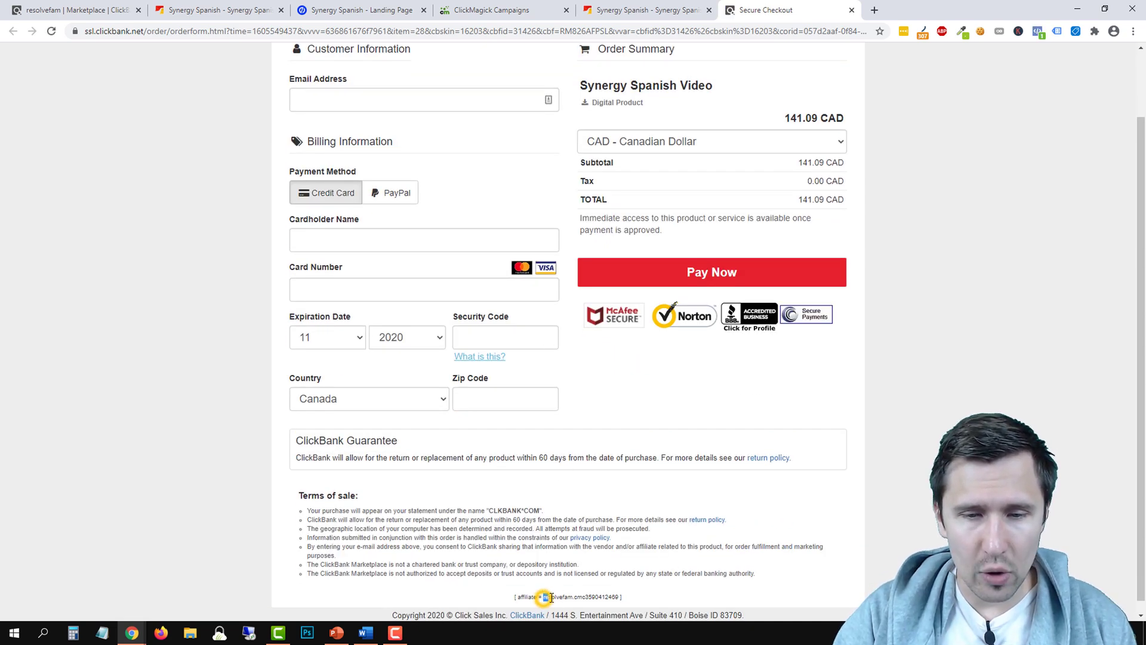
pyautogui.moveTo(574, 596); pyautogui.dragTo(621, 596)
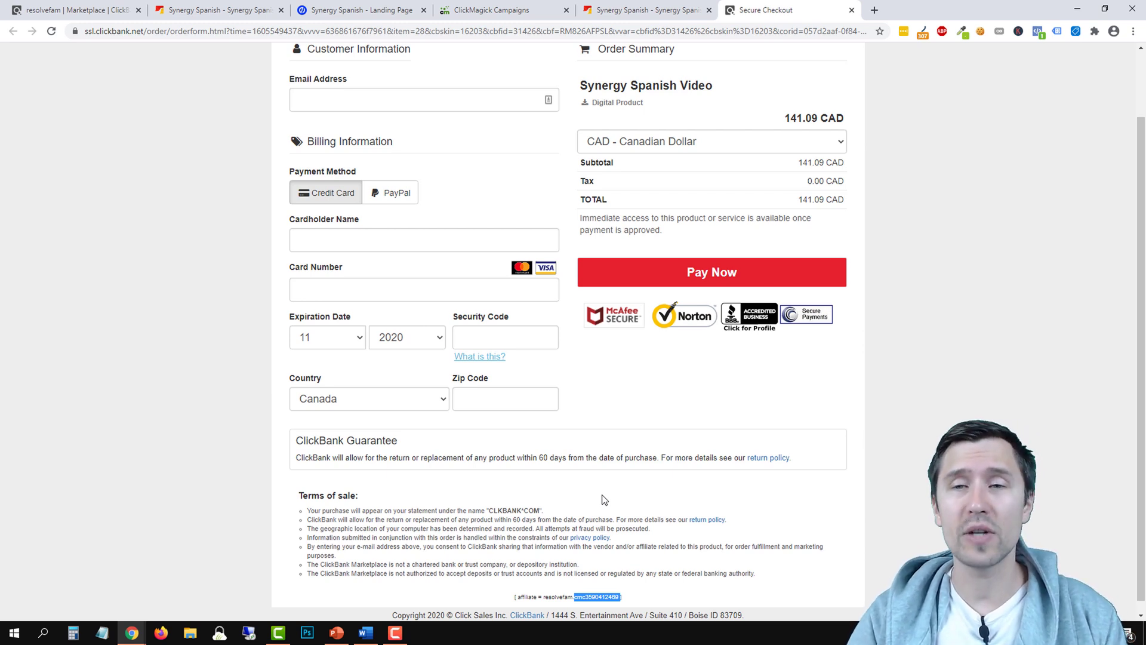
pyautogui.scroll(2, 694, 284)
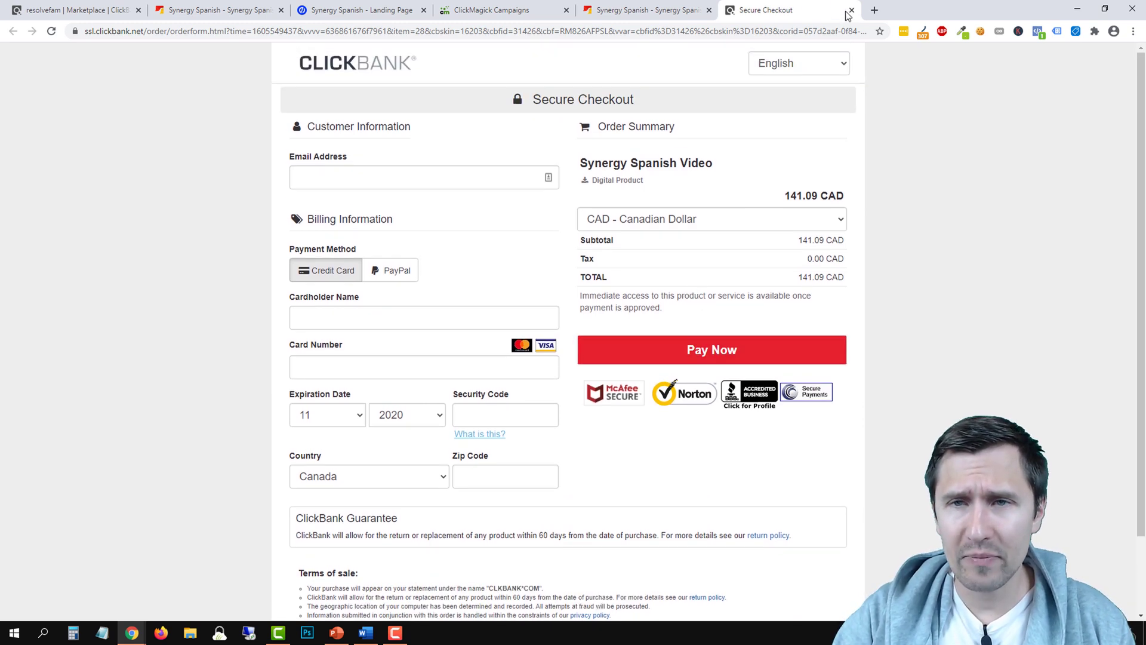
pyautogui.click(852, 11)
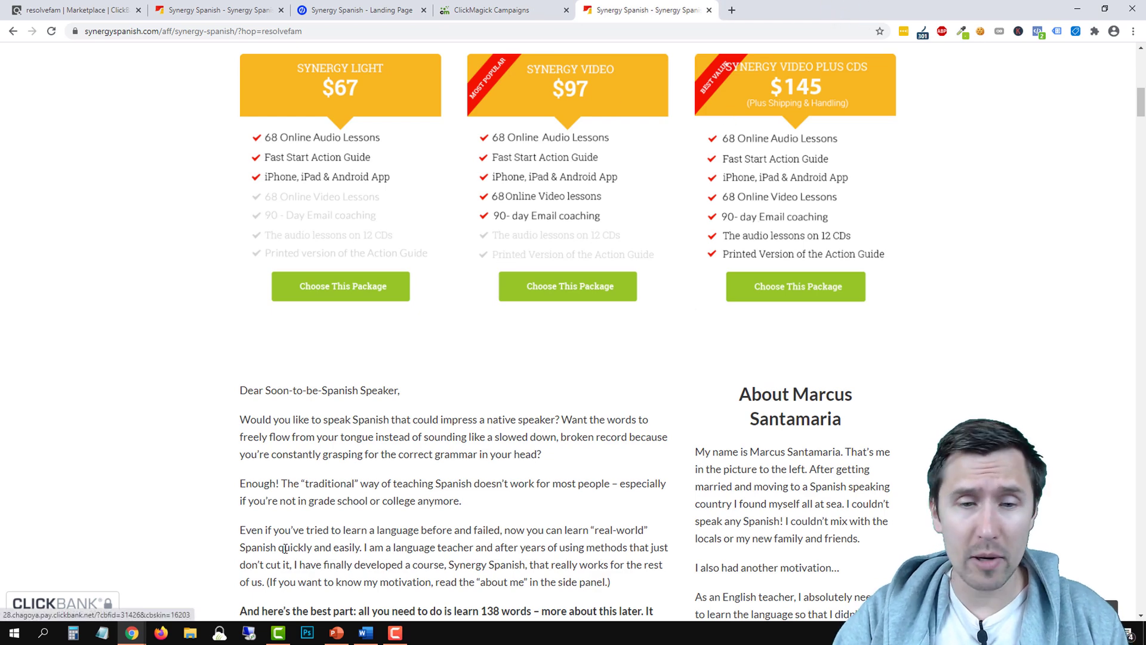
# Add a bold '+' after 'Set up conversion tracking' on the Our Steps slide, then return to Chrome
pyautogui.click(336, 632)
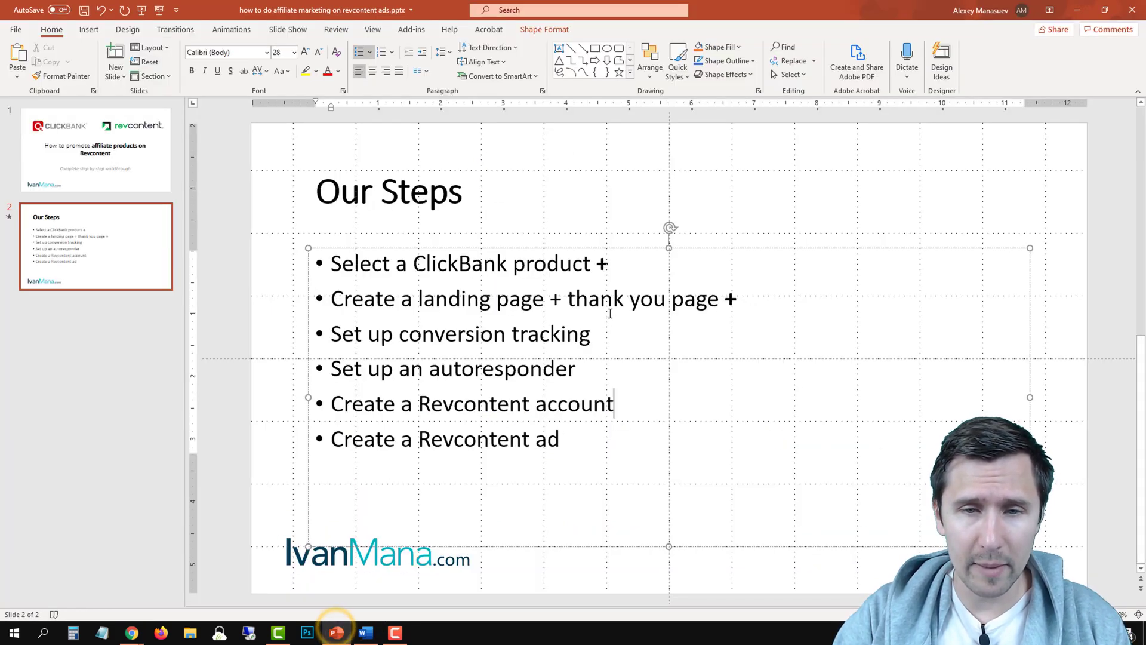
pyautogui.click(608, 332)
pyautogui.write('+')
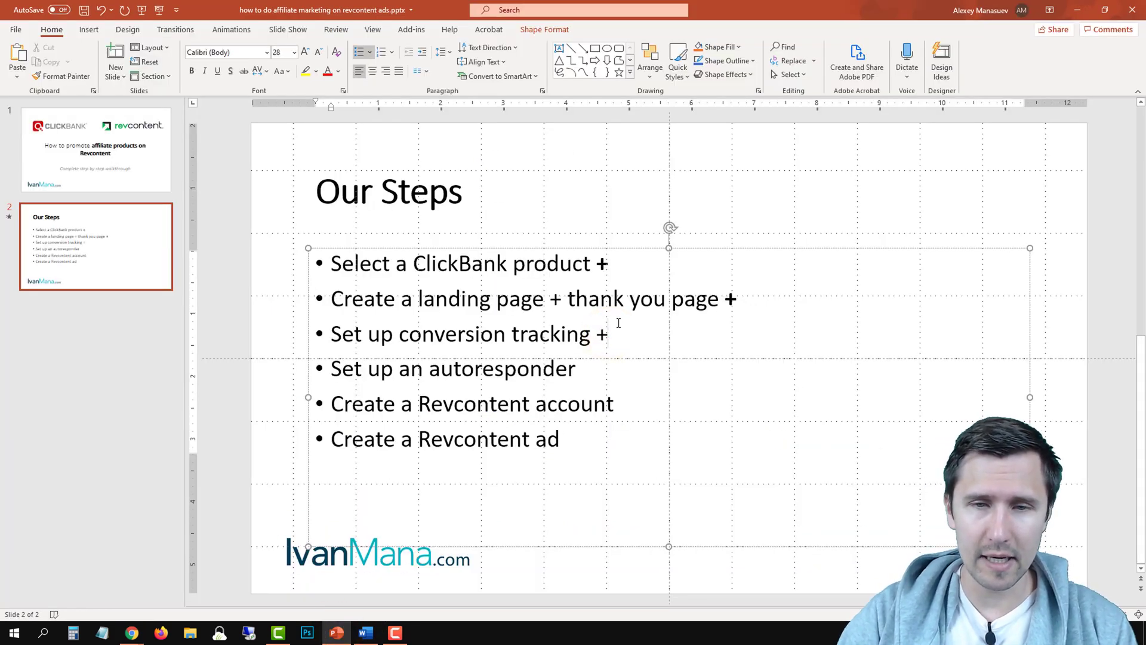
pyautogui.moveTo(615, 333); pyautogui.dragTo(596, 333)
pyautogui.hotkey('ctrl', 'b')
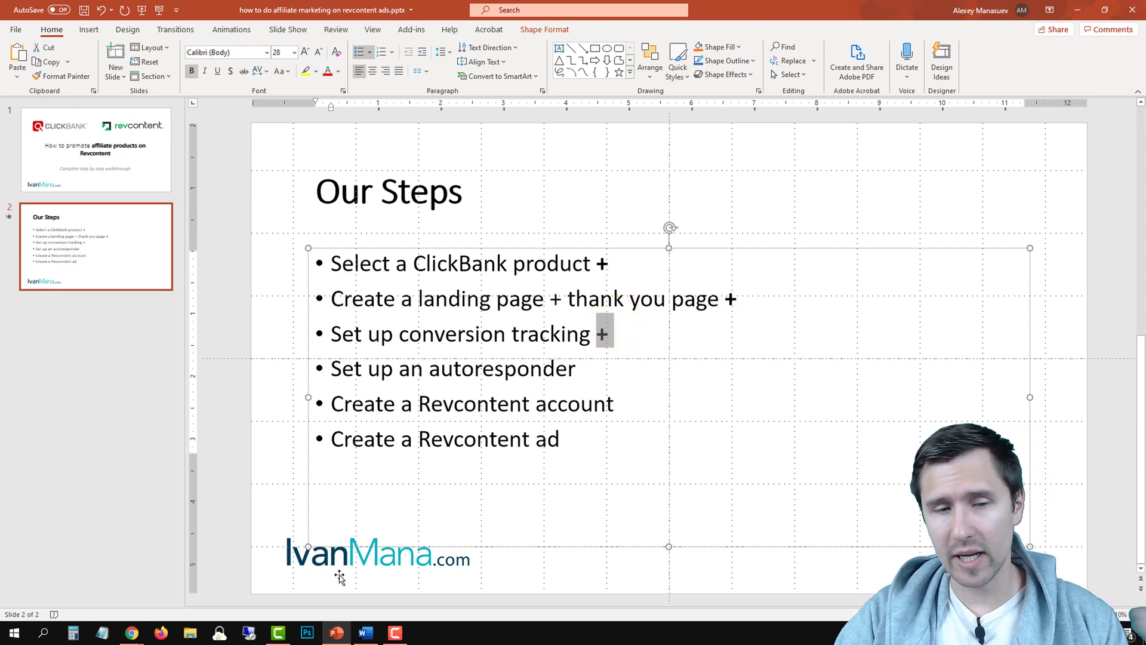
pyautogui.moveTo(131, 632)
pyautogui.click(203, 588)
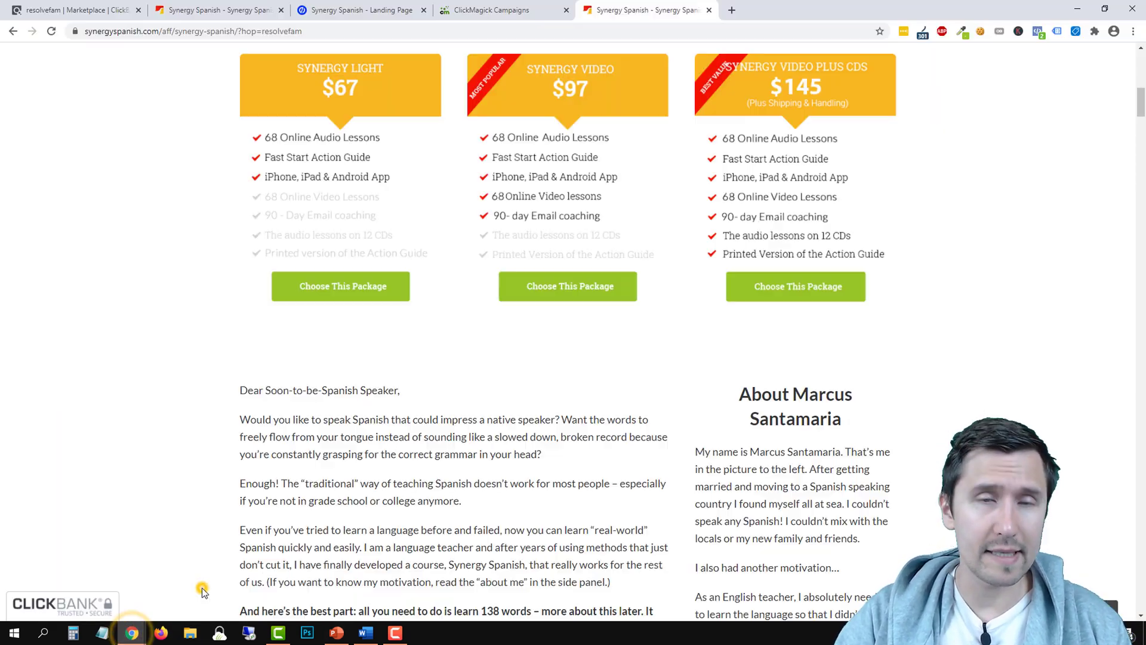
pyautogui.click(365, 632)
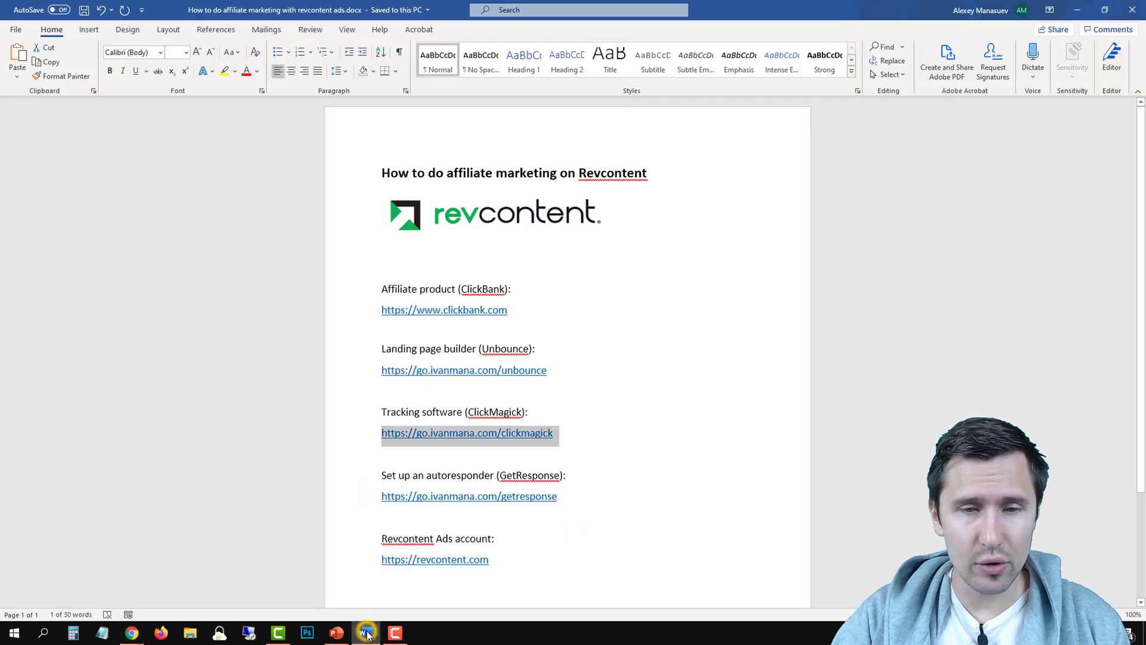
pyautogui.moveTo(557, 497); pyautogui.dragTo(381, 502)
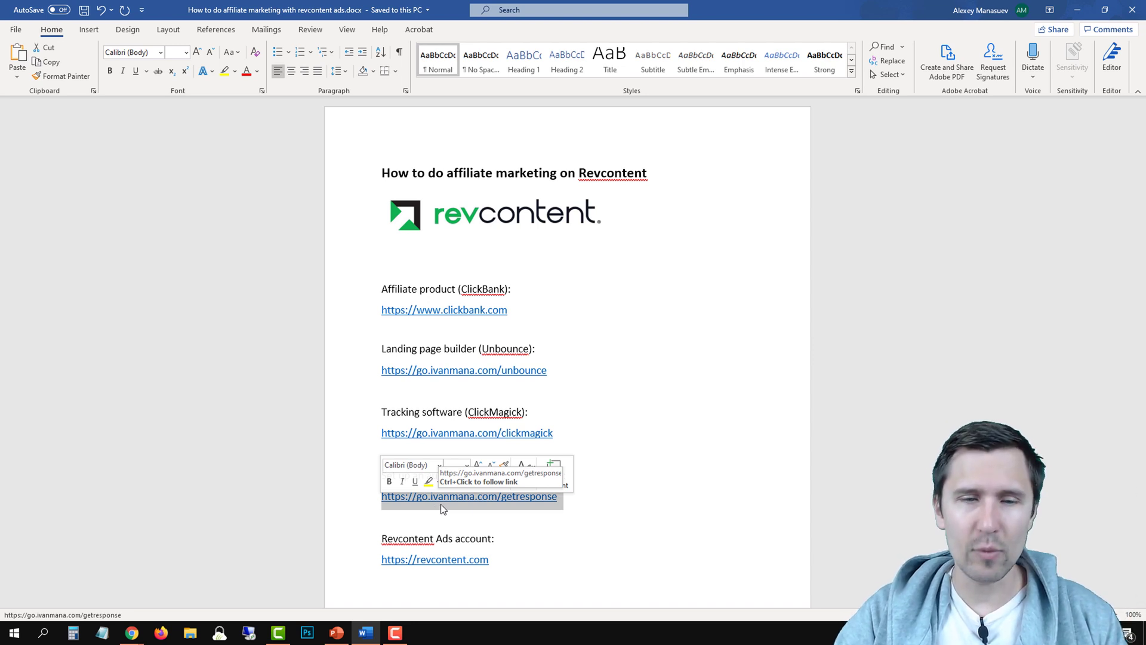
pyautogui.rightClick(440, 504)
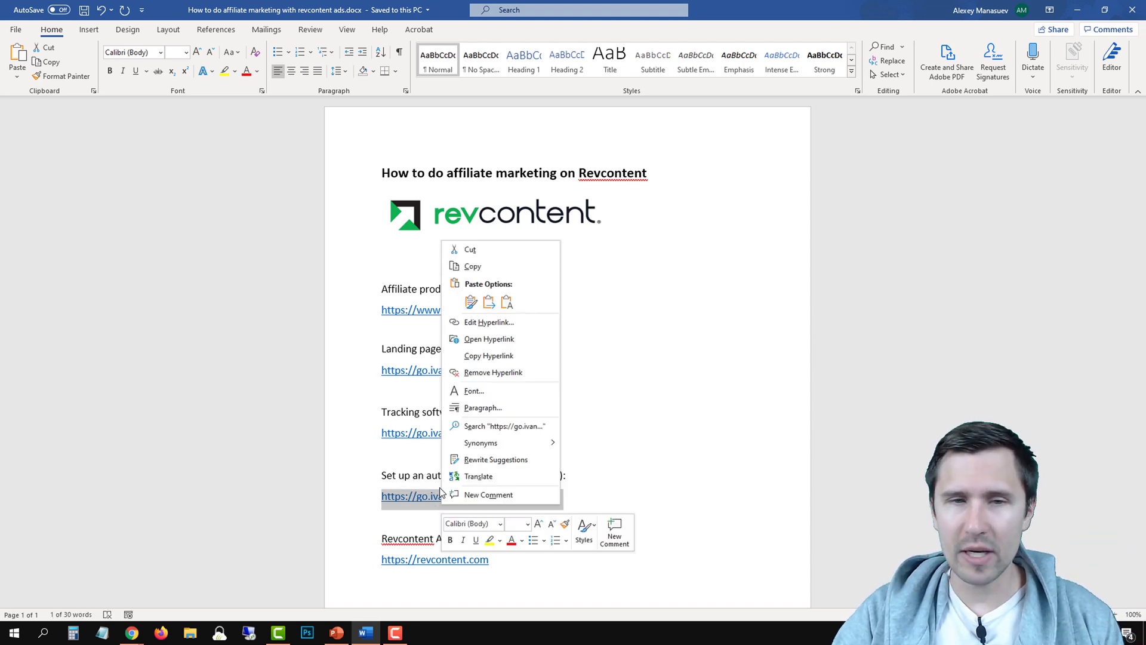
pyautogui.click(485, 263)
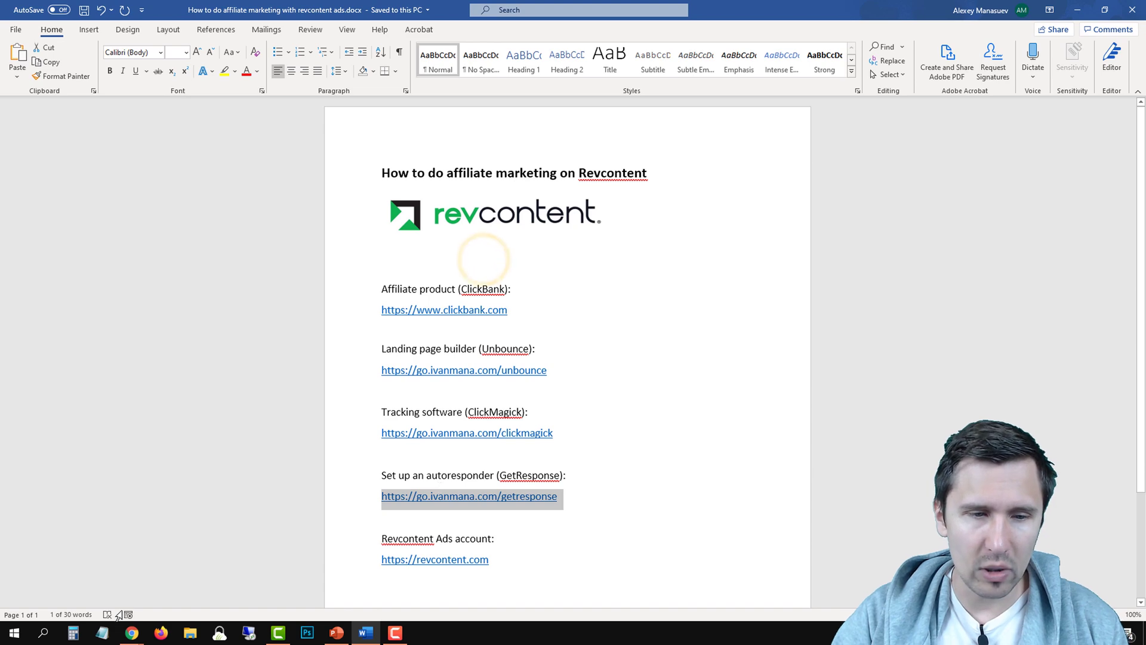
pyautogui.moveTo(132, 632)
pyautogui.click(176, 582)
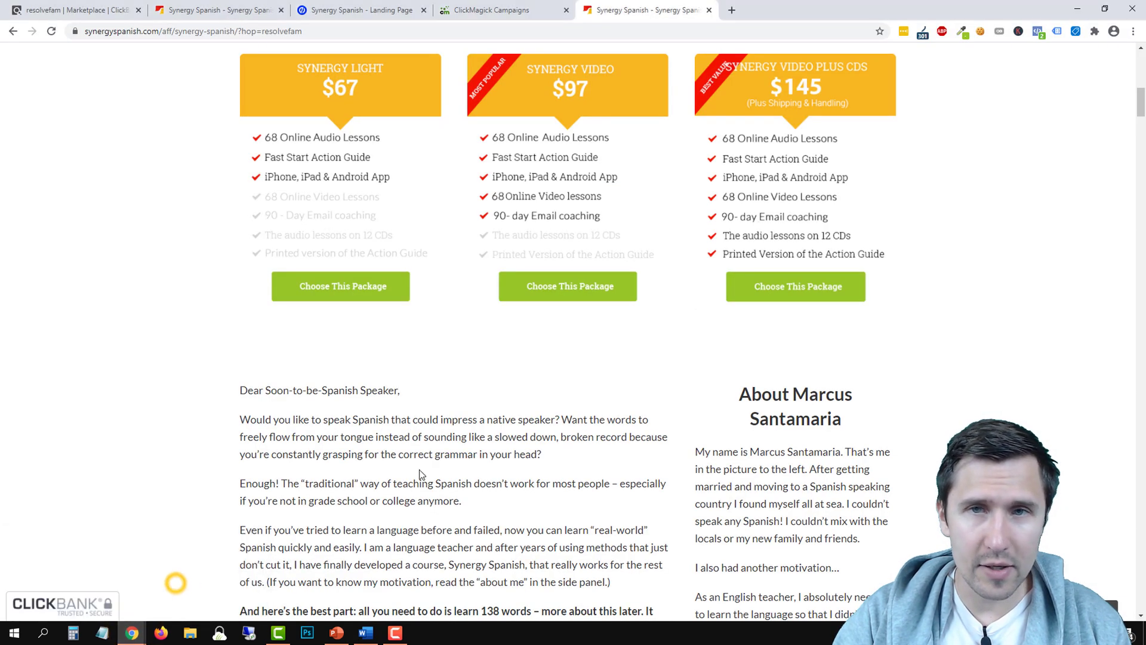
# Load the copied GetResponse link in a new tab and go through account management to the Lists page
pyautogui.click(732, 9)
pyautogui.rightClick(516, 31)
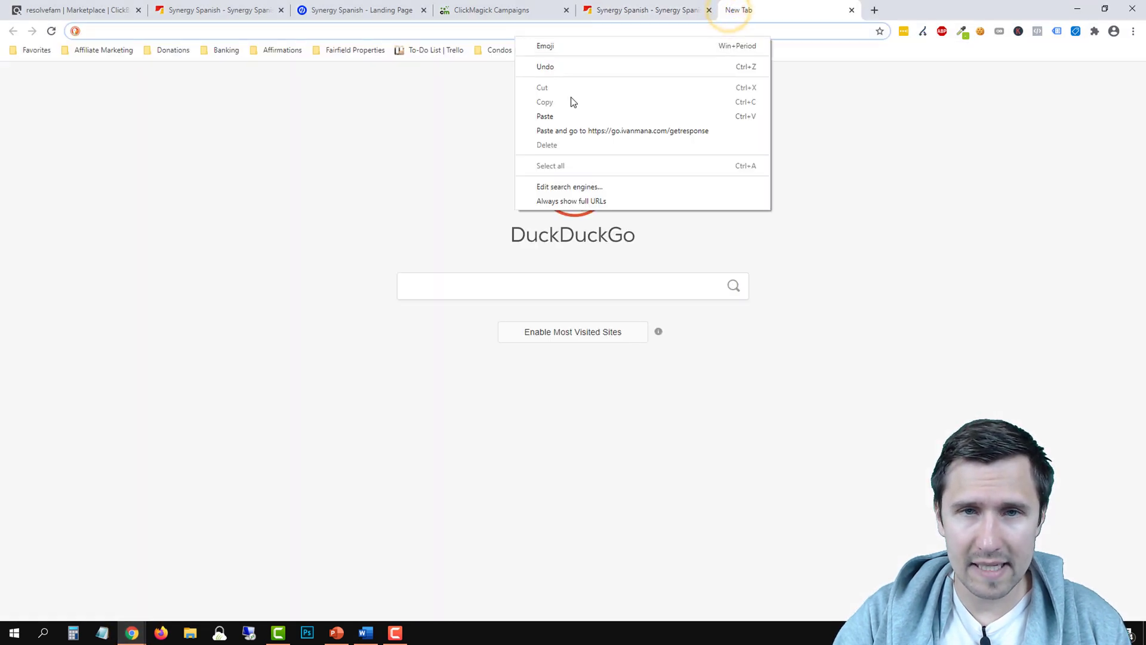
pyautogui.click(557, 128)
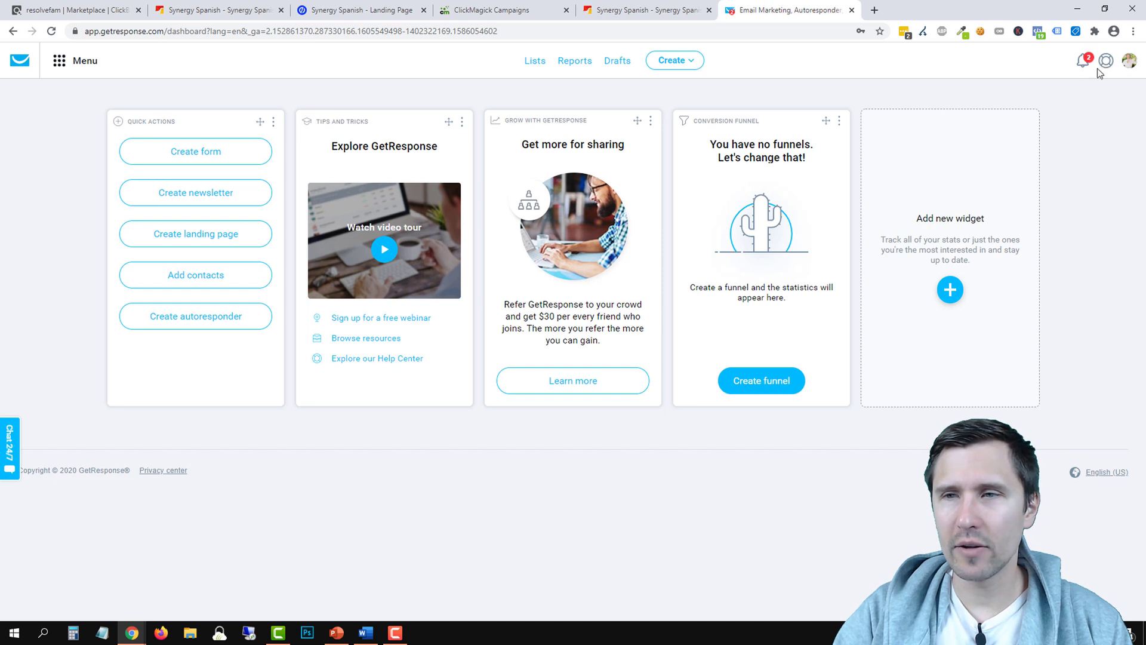
pyautogui.click(1129, 62)
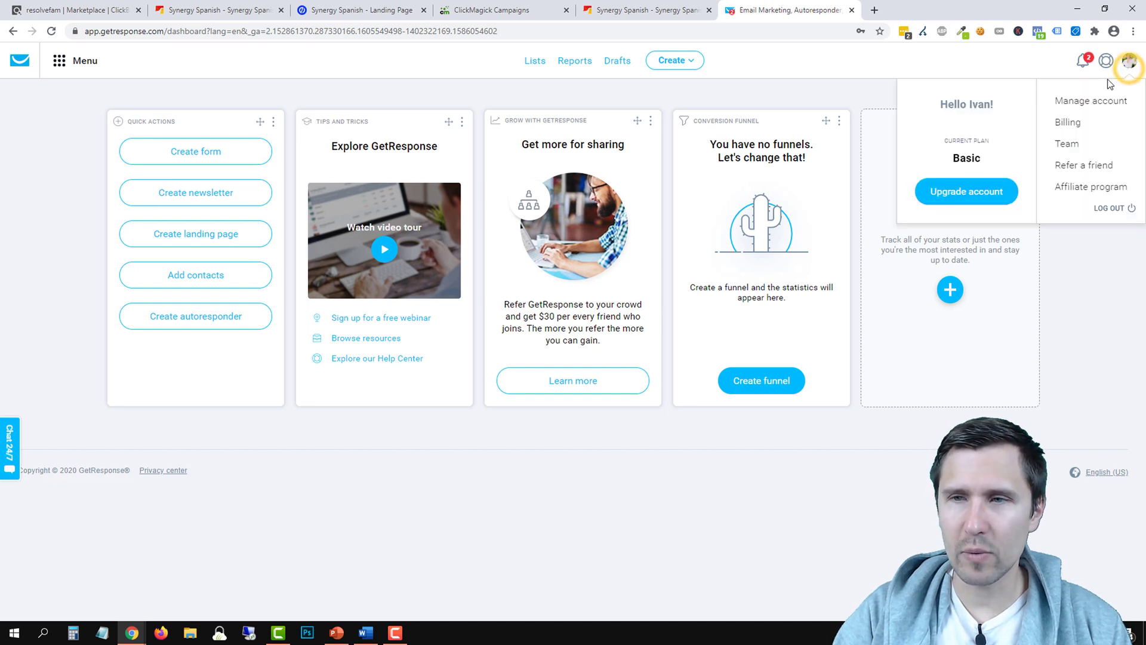
pyautogui.click(1084, 101)
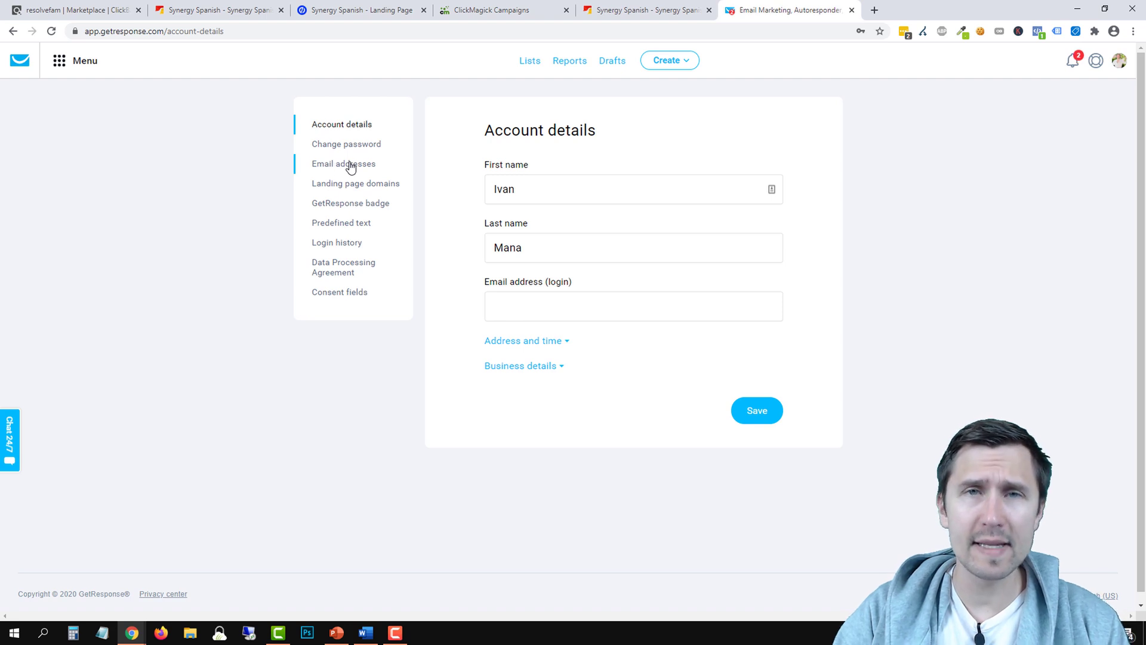
pyautogui.click(328, 170)
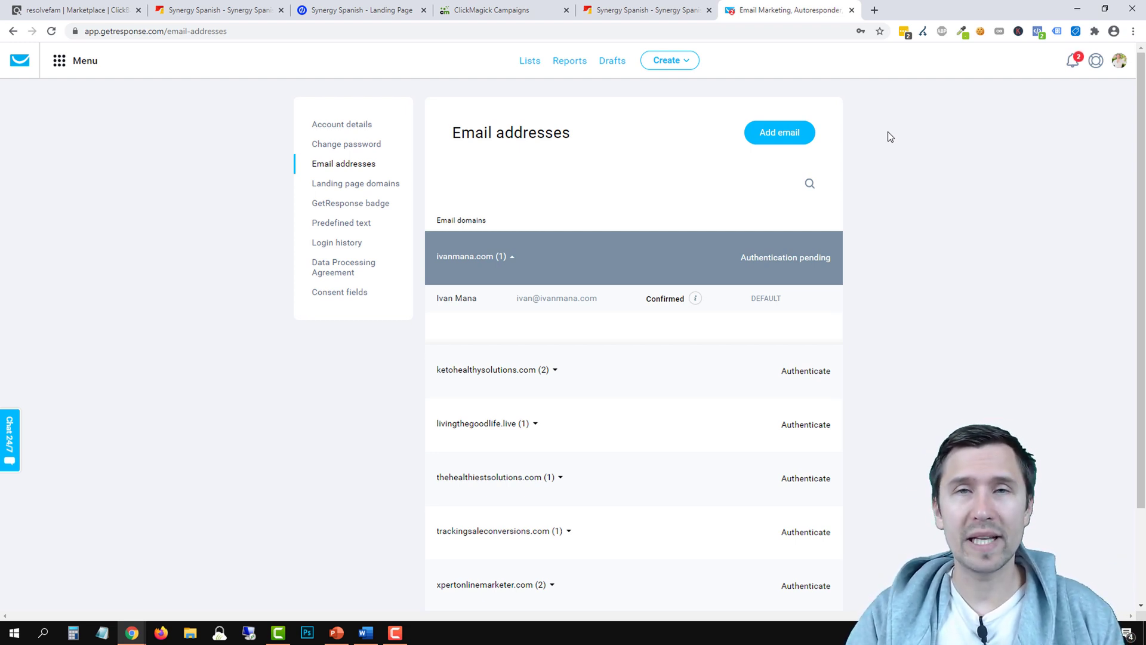
pyautogui.click(525, 70)
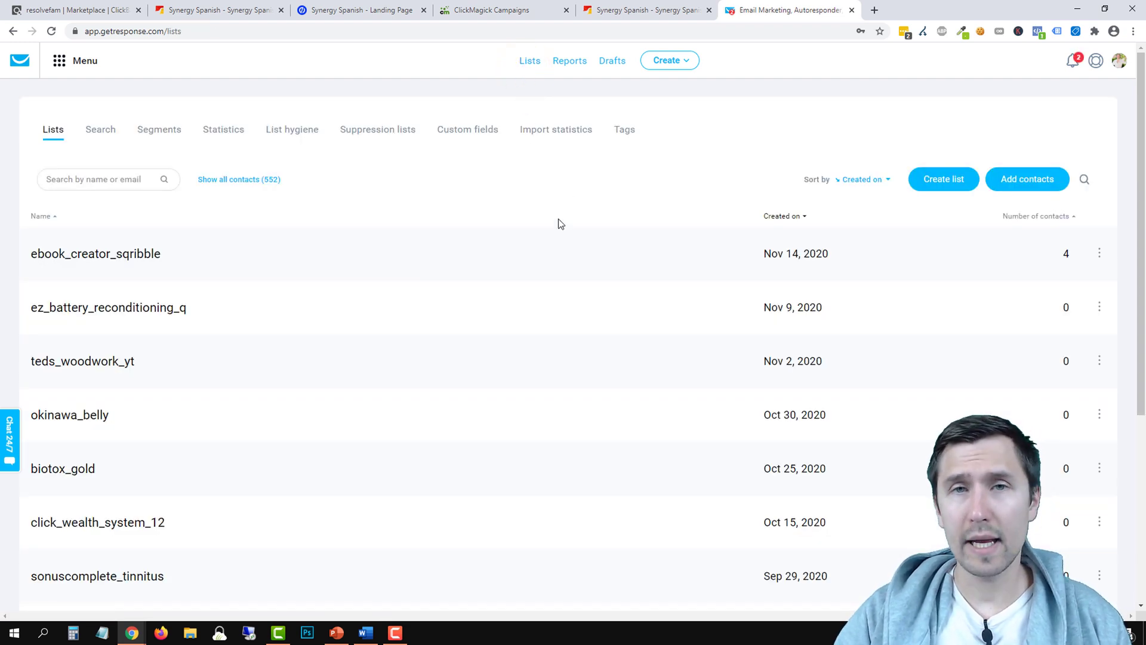
# Create a new contact list named synergyspanish
pyautogui.click(934, 187)
pyautogui.click(456, 187)
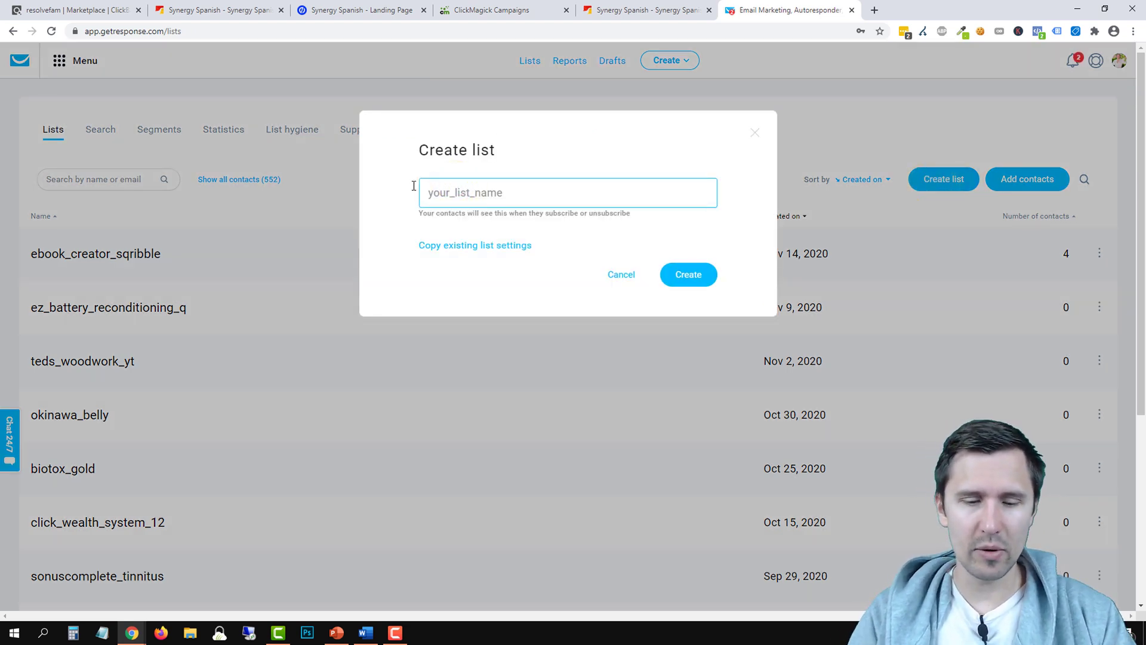
pyautogui.write('synergyspanish')
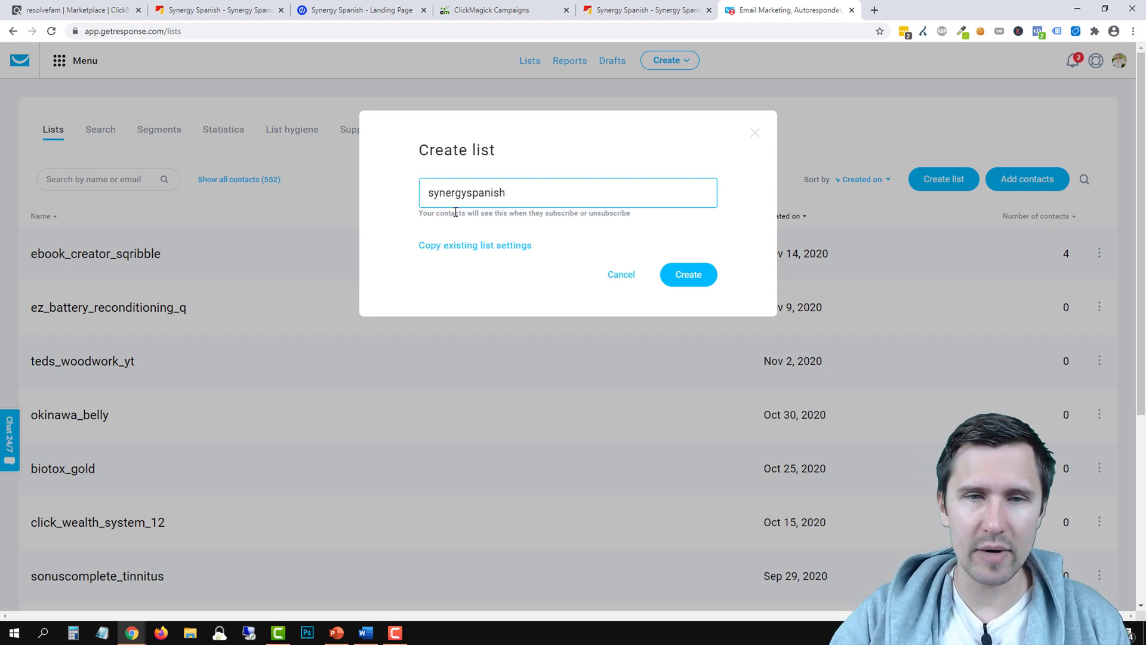
pyautogui.moveTo(419, 213); pyautogui.dragTo(620, 213)
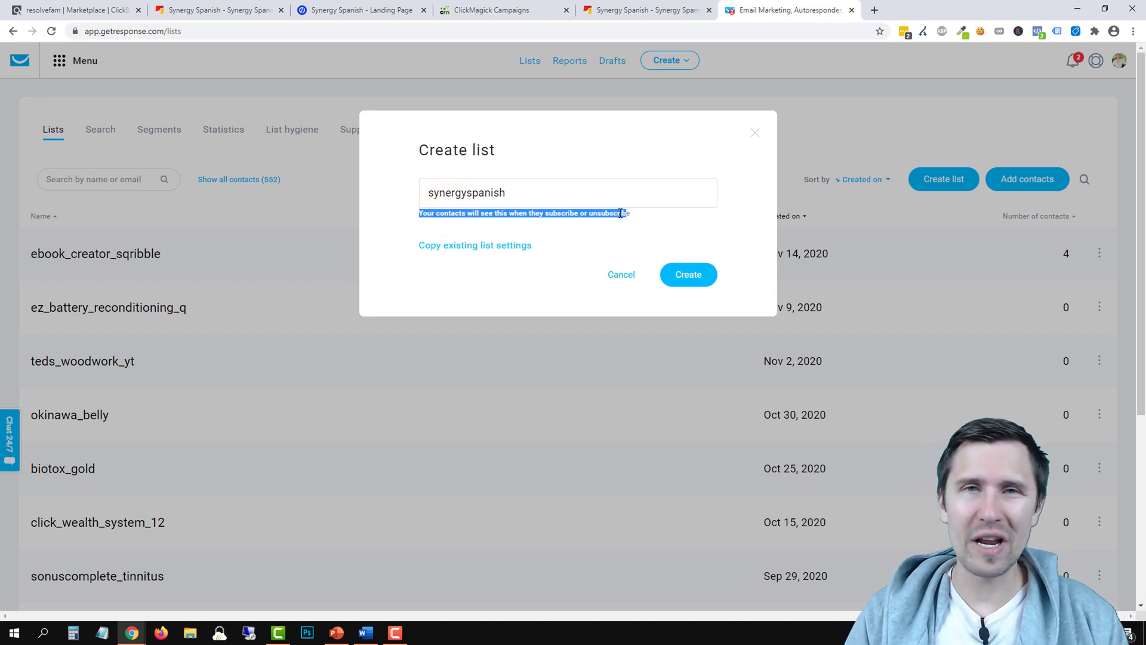
pyautogui.click(701, 274)
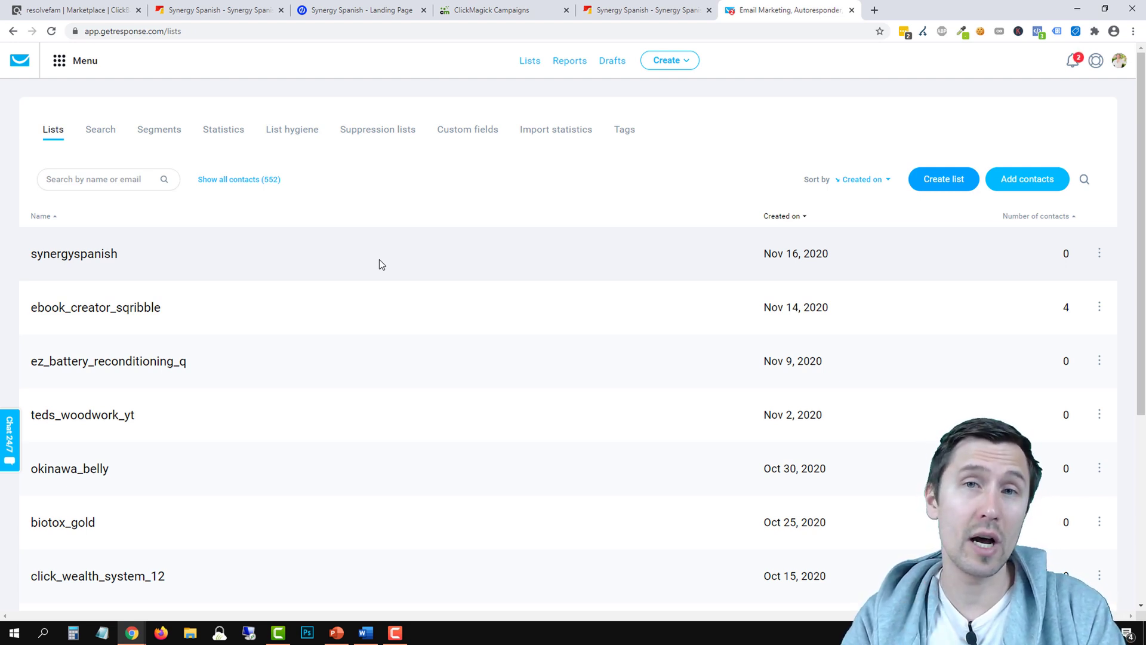
# From the synergyspanish list's autoresponders view, start a new autoresponder
pyautogui.click(1098, 253)
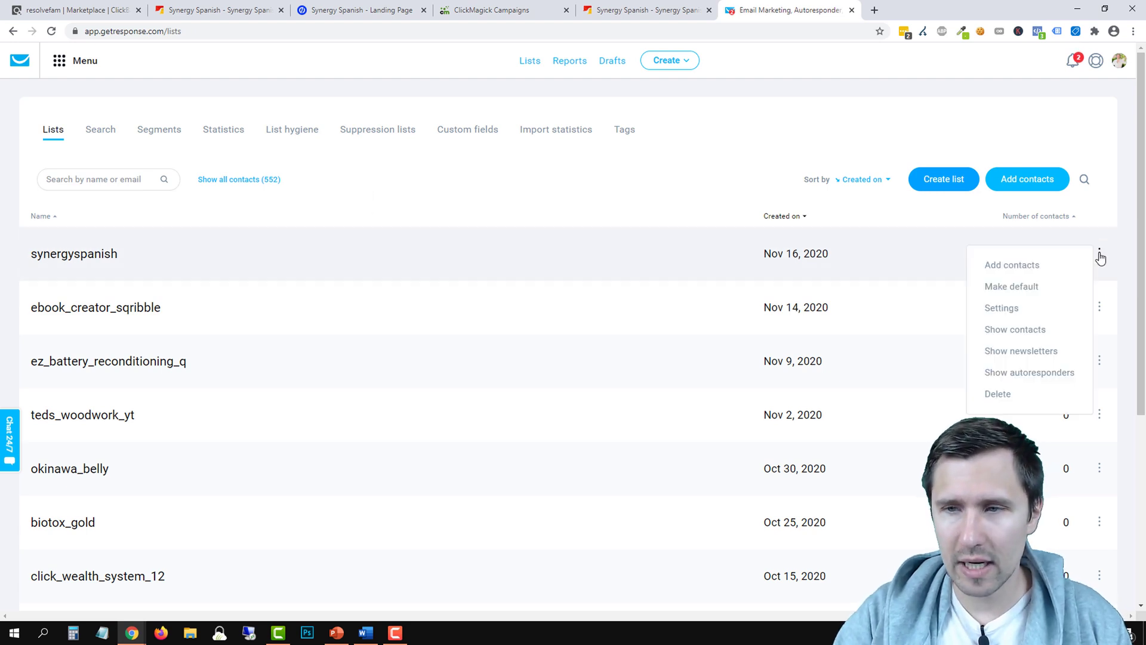
pyautogui.click(1009, 372)
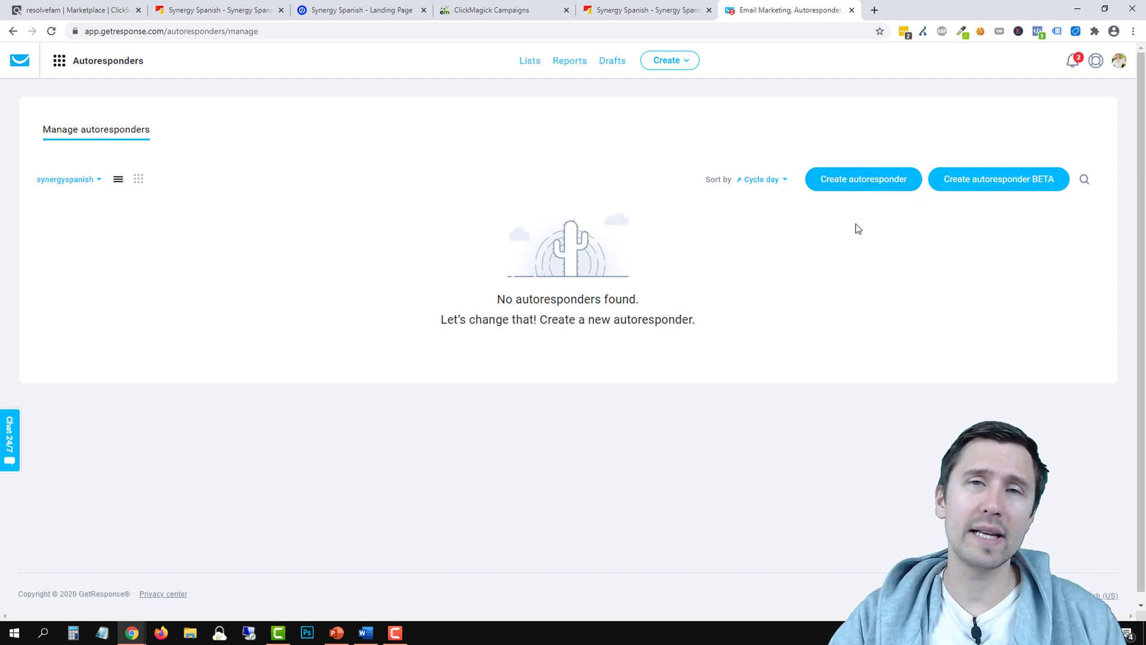
pyautogui.click(991, 179)
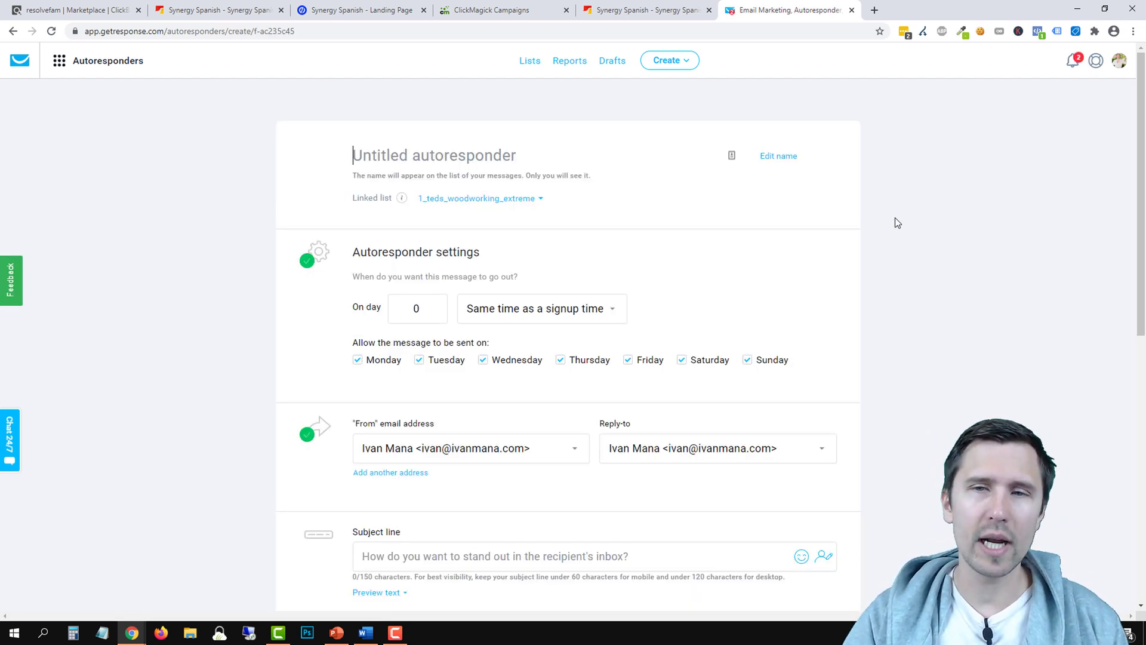
# Name the autoresponder 'Synergy Spanish - Day 0', link it to synergyspanish, and keep sending on day 0
pyautogui.click(398, 156)
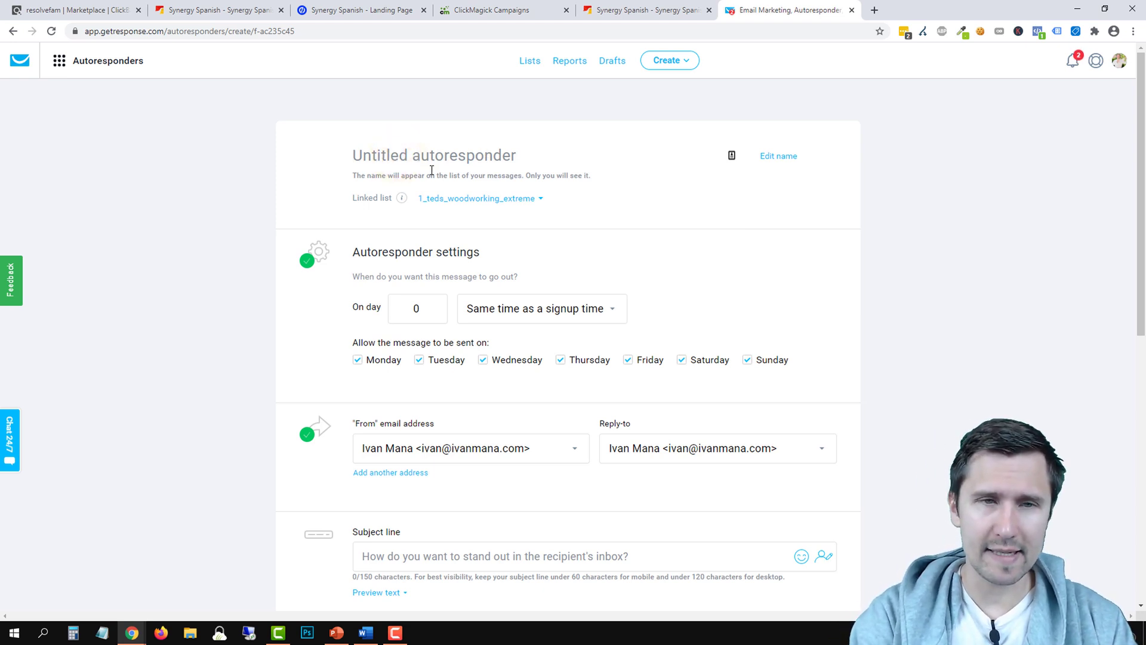
pyautogui.write('Synergy Spanis')
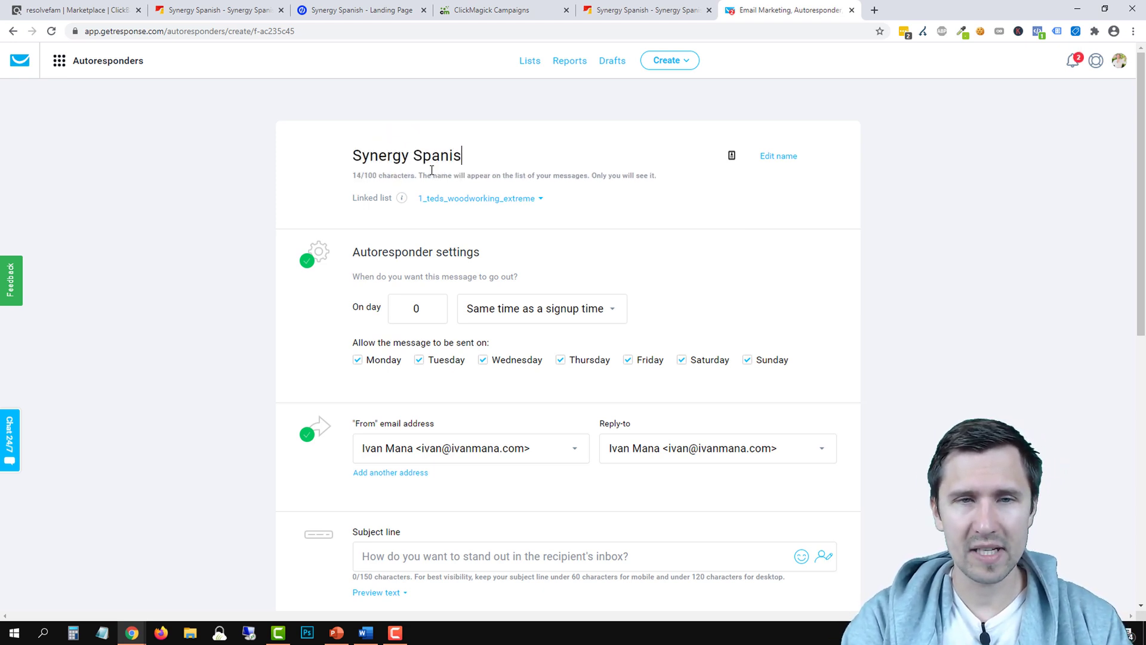
pyautogui.write('h - Day 0')
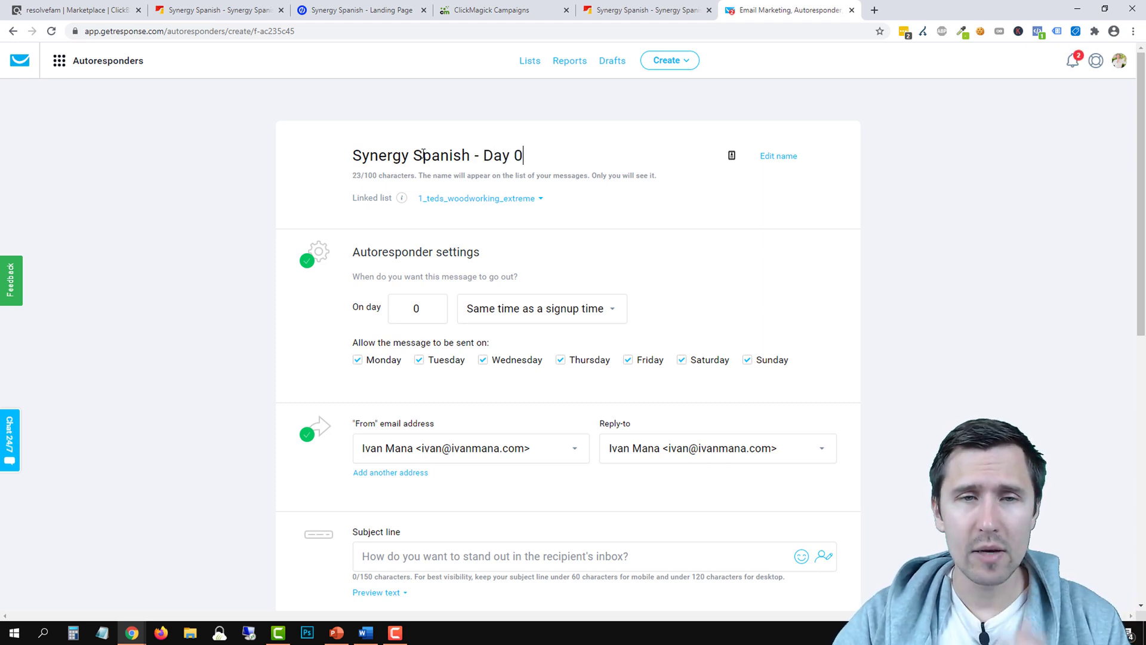
pyautogui.click(465, 198)
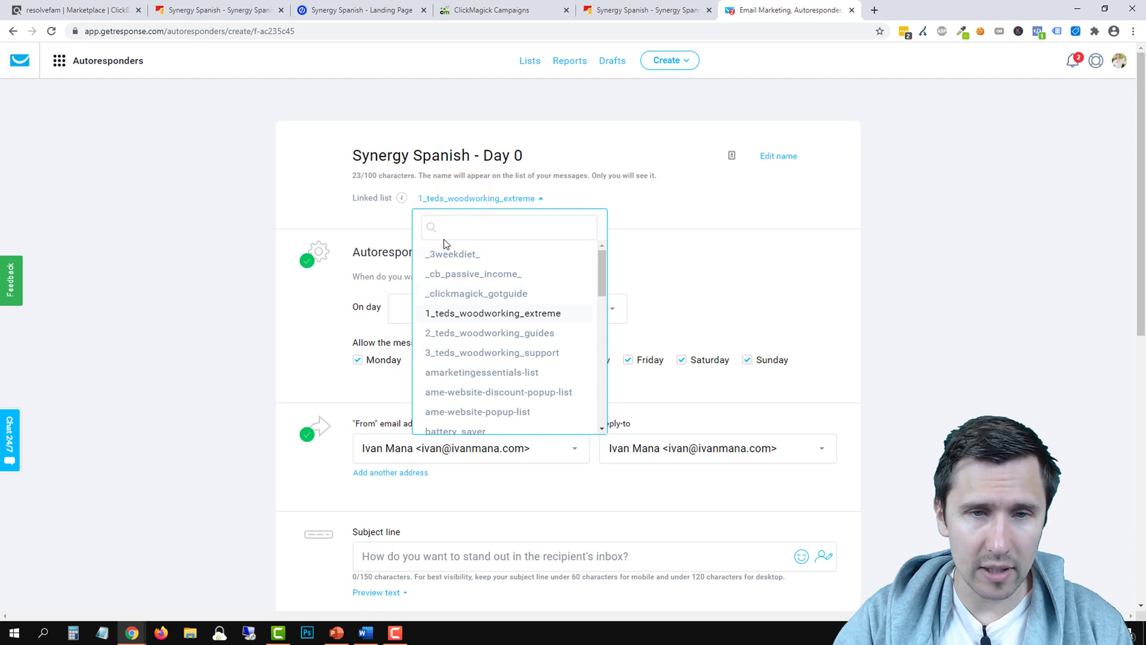
pyautogui.write('syner')
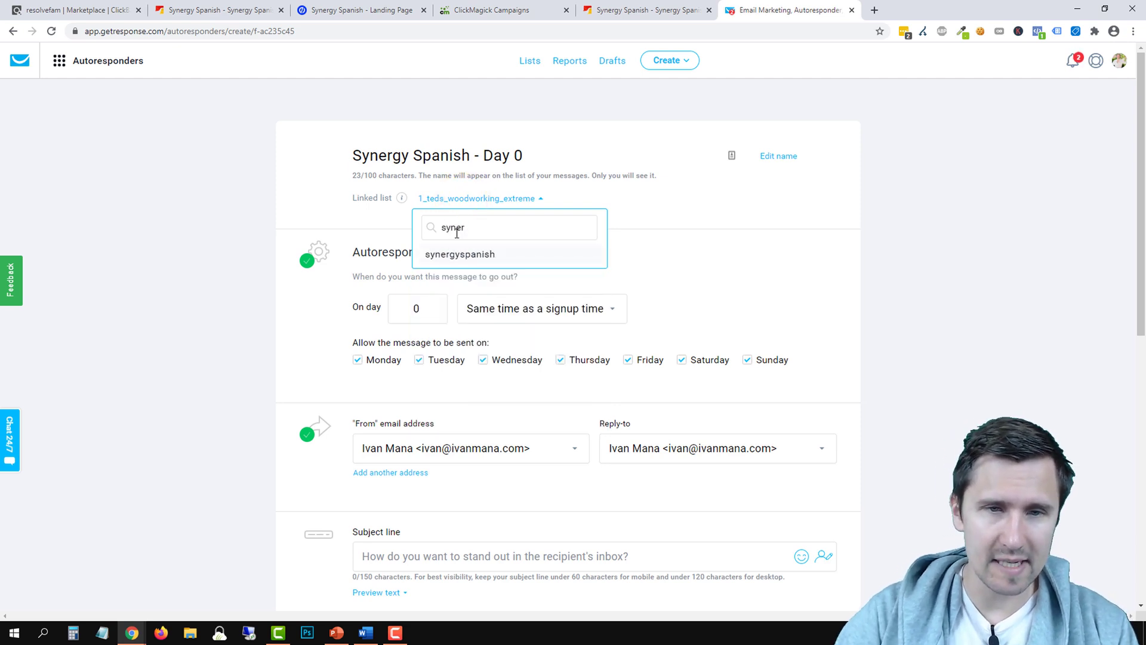
pyautogui.click(477, 253)
pyautogui.click(409, 310)
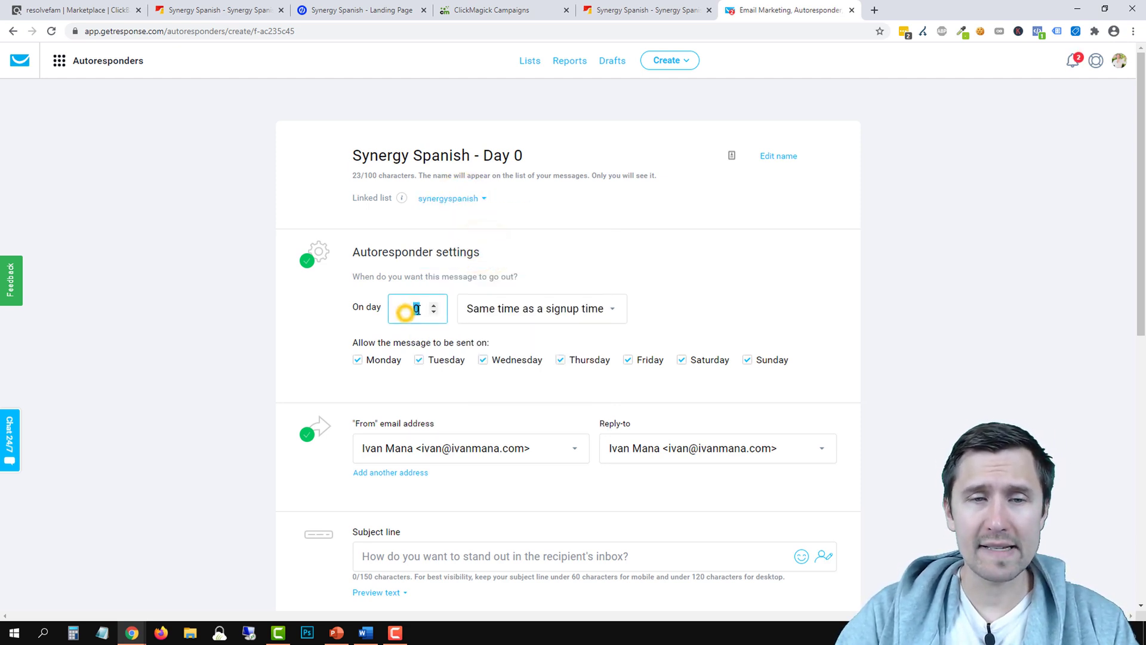
pyautogui.click(527, 251)
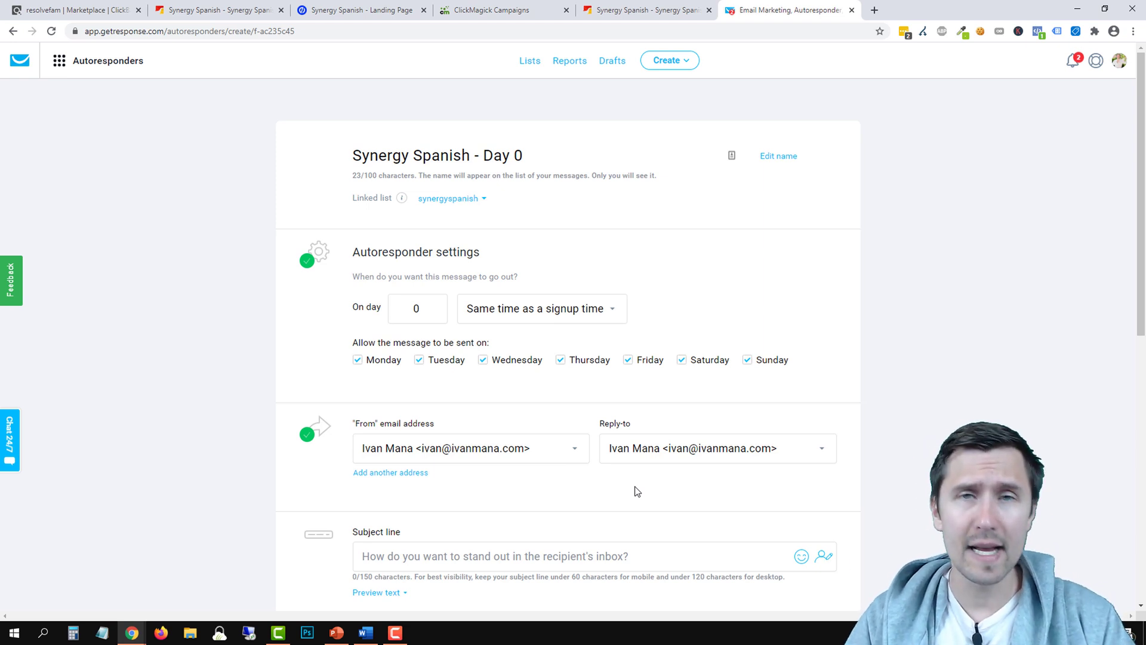
pyautogui.click(1119, 60)
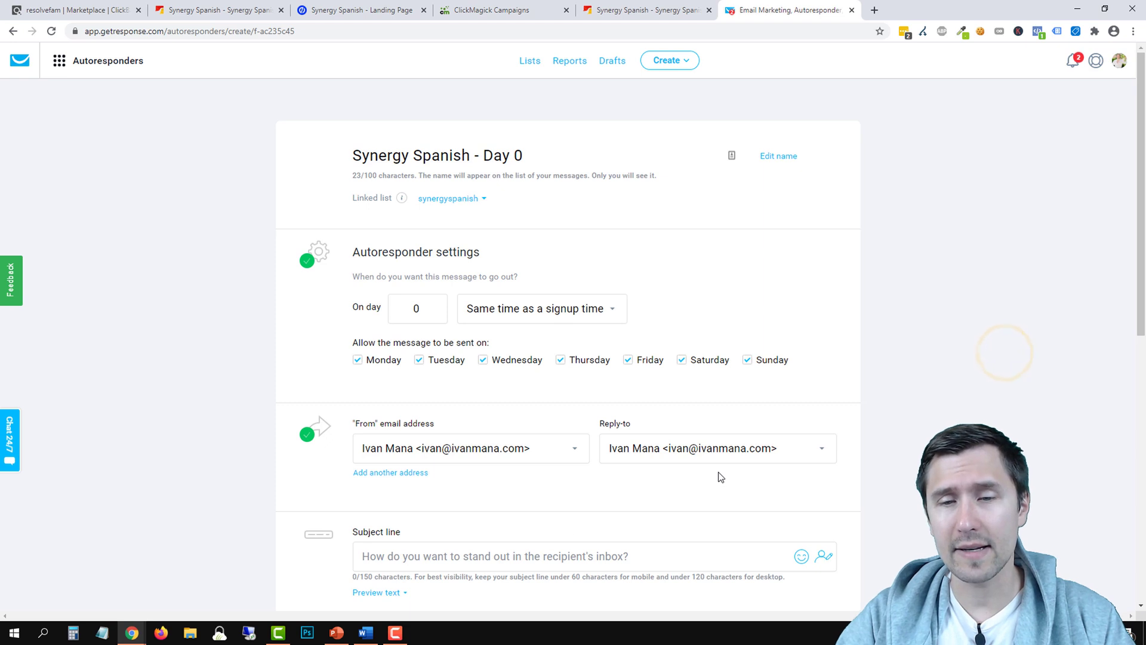
# Start the subject line with the [[firstname]] personalization field
pyautogui.scroll(-2, 852, 428)
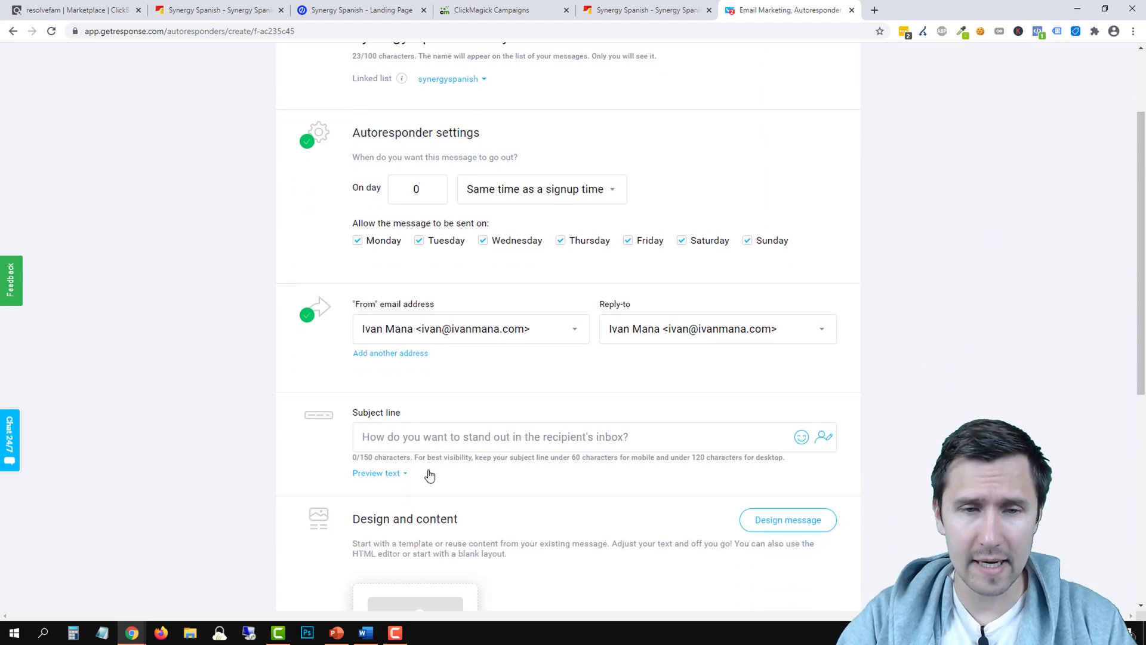
pyautogui.click(438, 440)
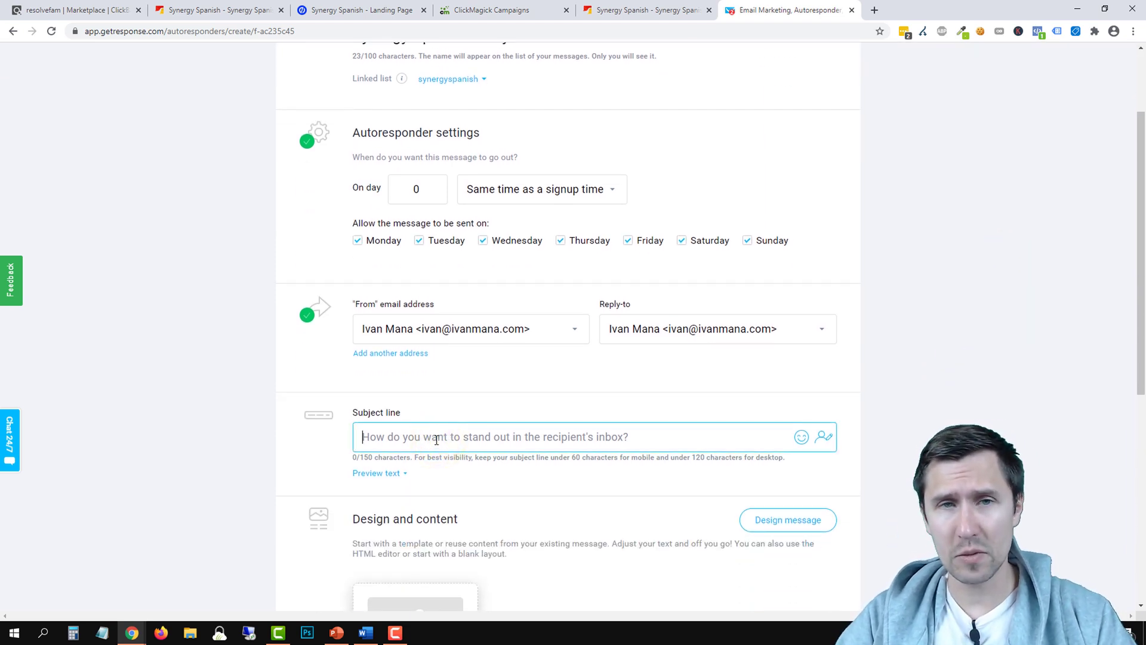
pyautogui.scroll(-2, 442, 435)
pyautogui.scroll(1, 289, 376)
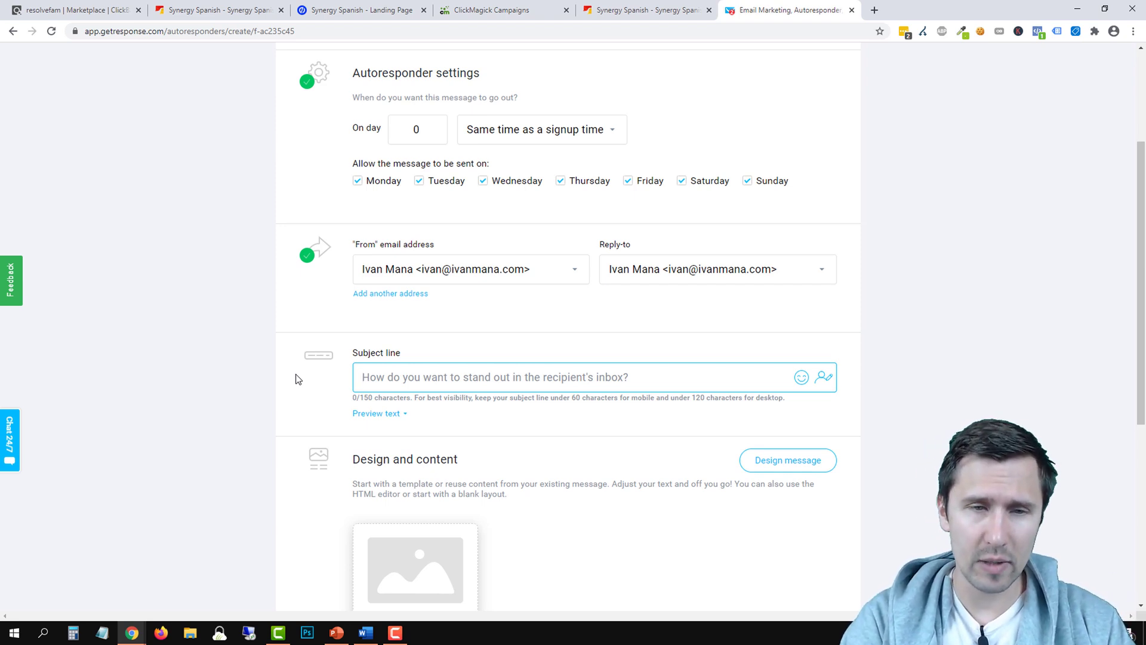
pyautogui.click(823, 377)
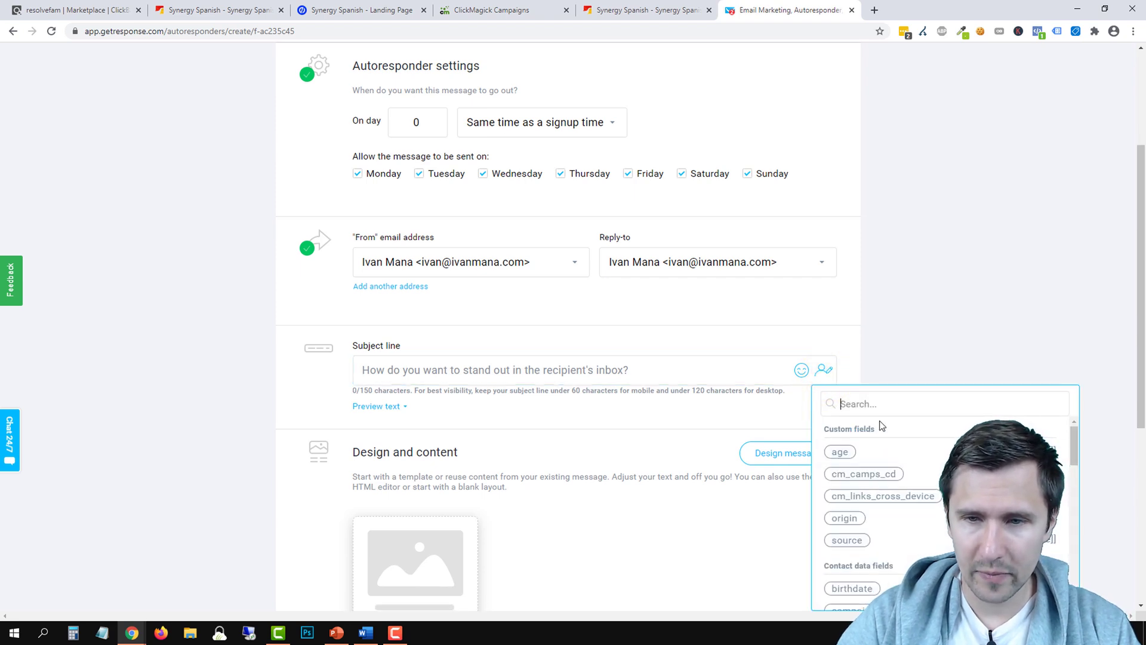
pyautogui.write('fir')
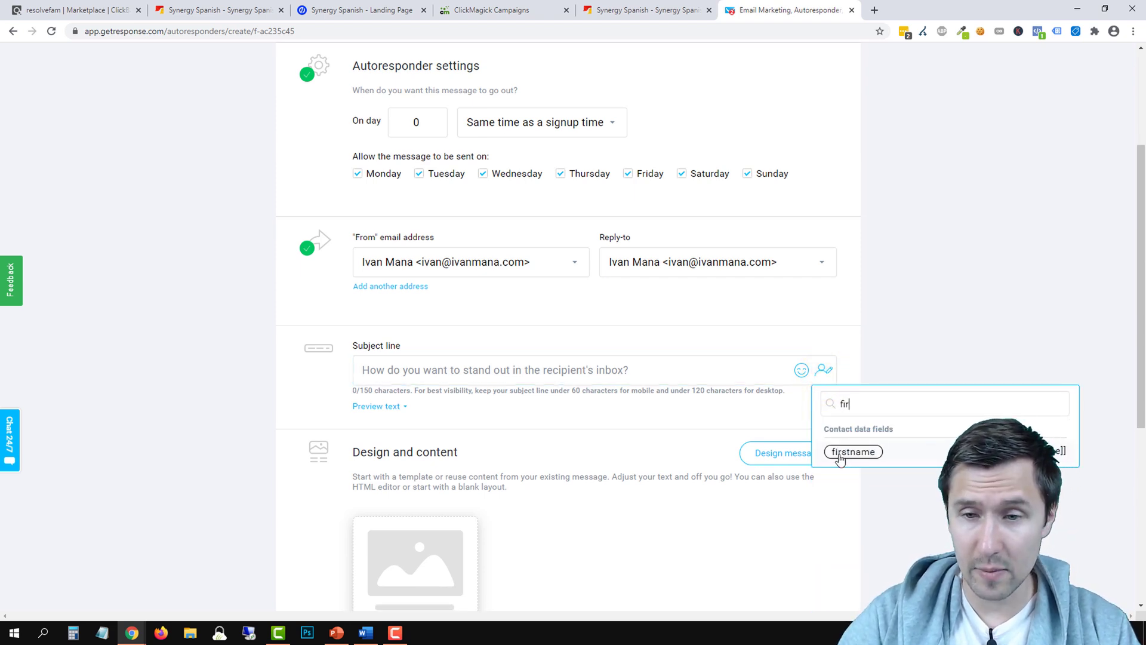
pyautogui.click(841, 452)
# Complete the subject as ', here is the super quick Spanish learning system you asked for'
pyautogui.click(422, 370)
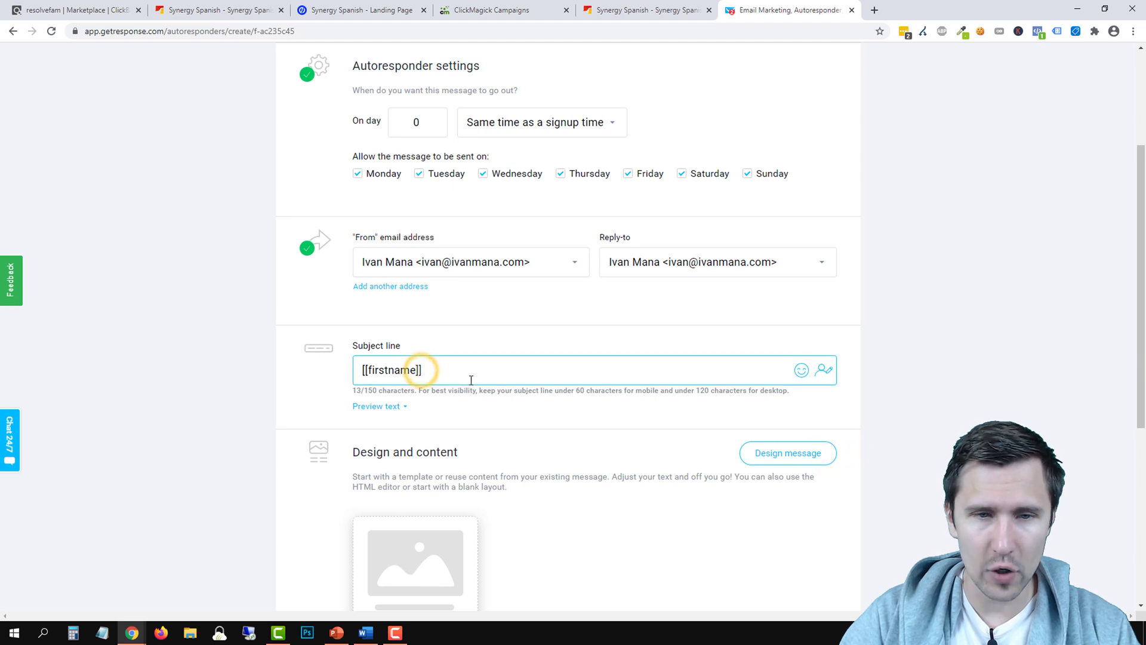
pyautogui.write(', he')
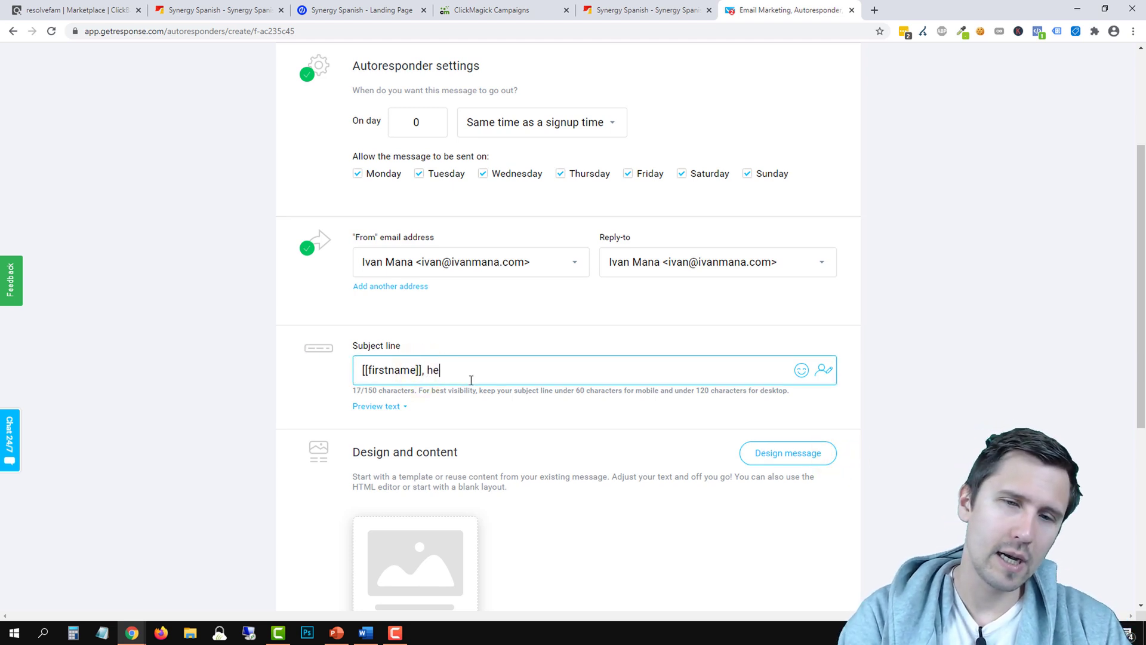
pyautogui.write('re is the')
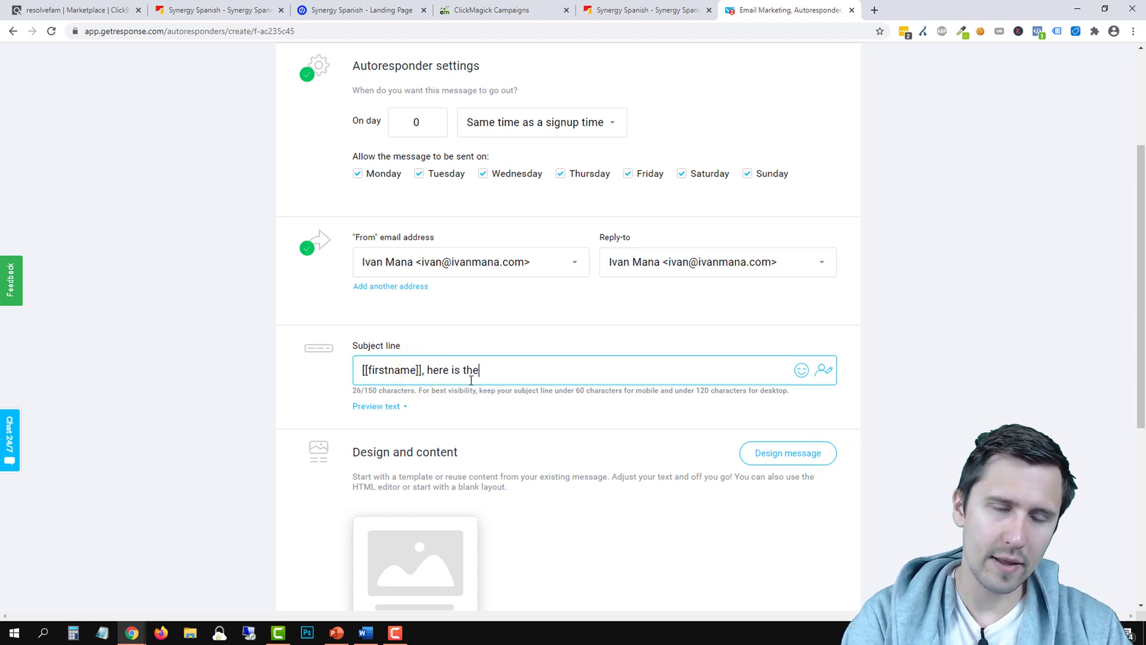
pyautogui.write(' Spans')
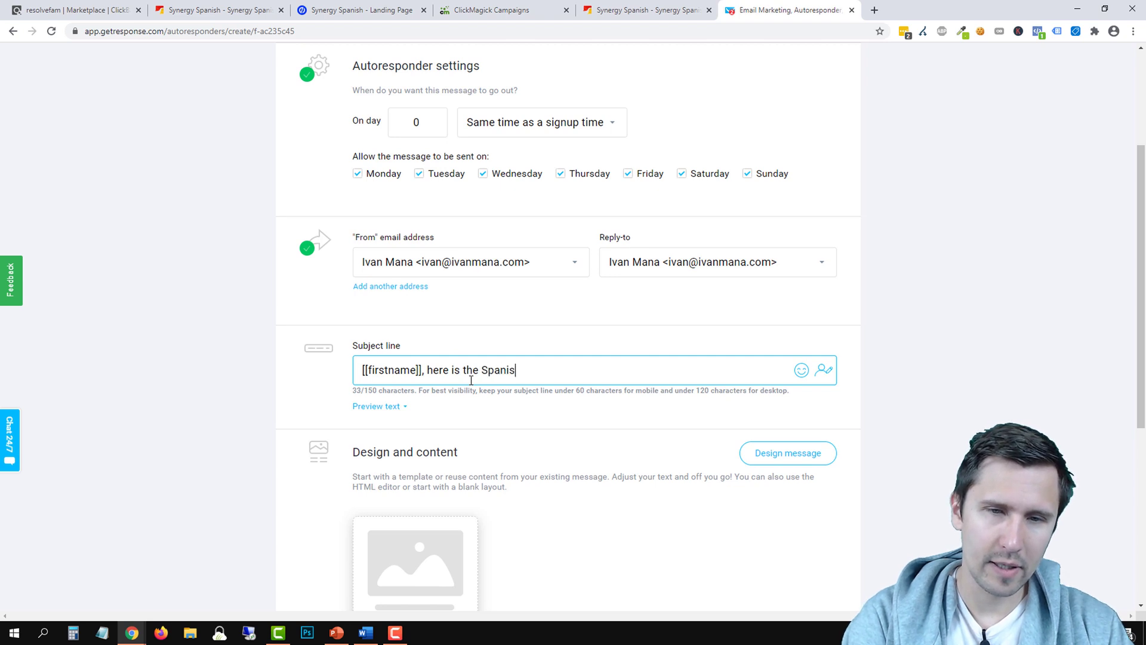
pyautogui.write('sh learning ')
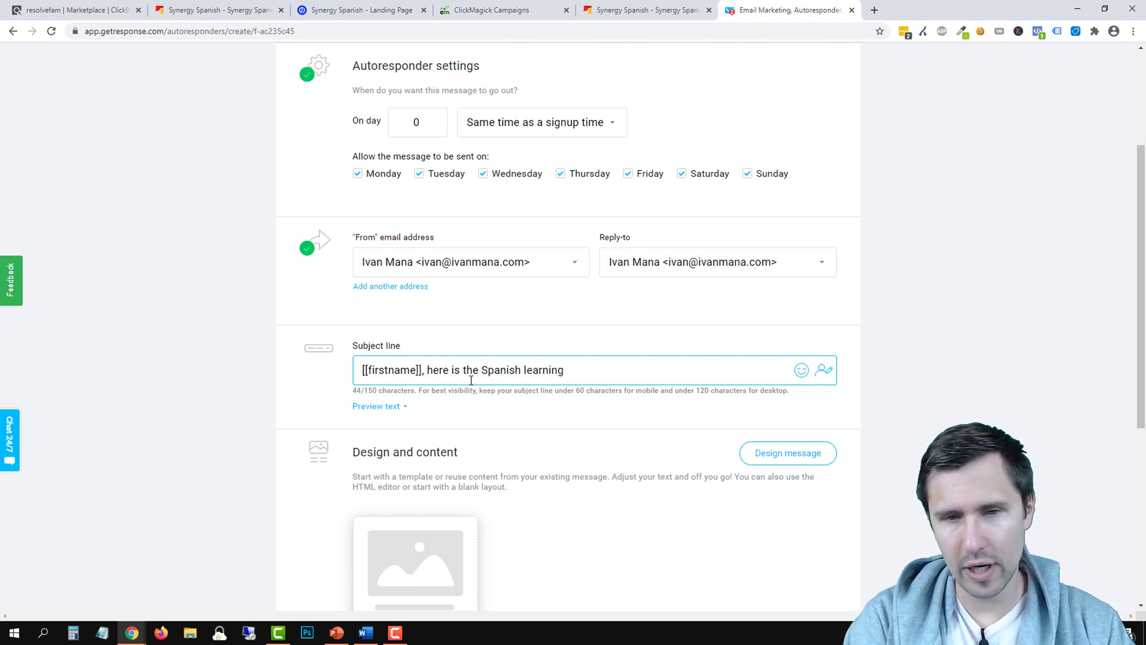
pyautogui.write('system you asked for')
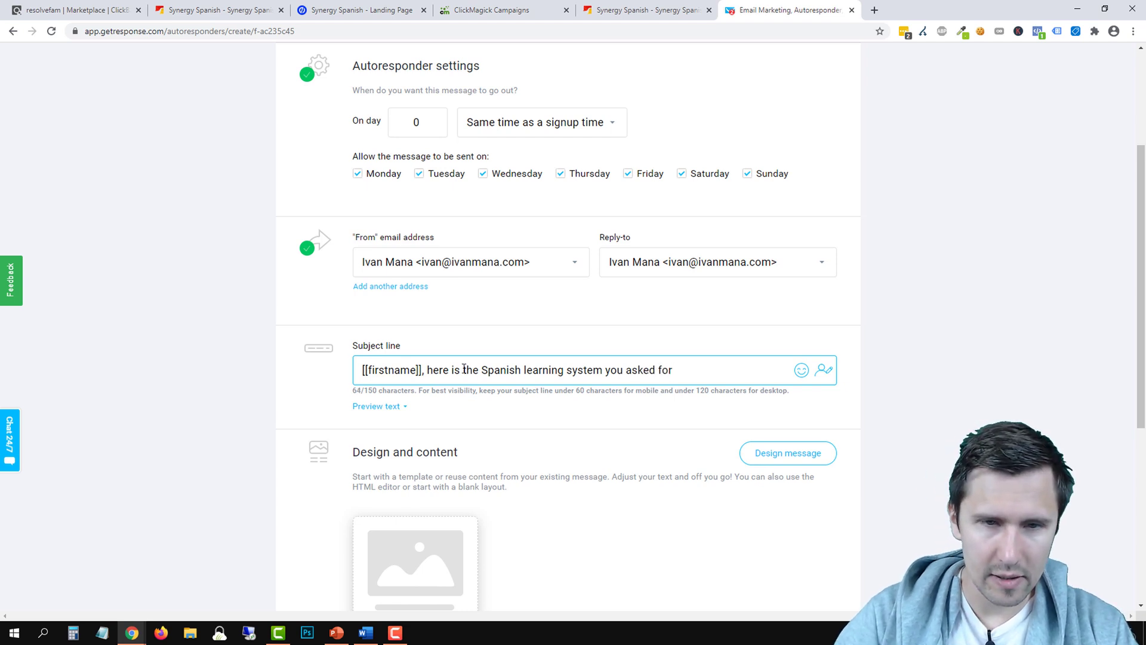
pyautogui.click(479, 370)
pyautogui.write('super ')
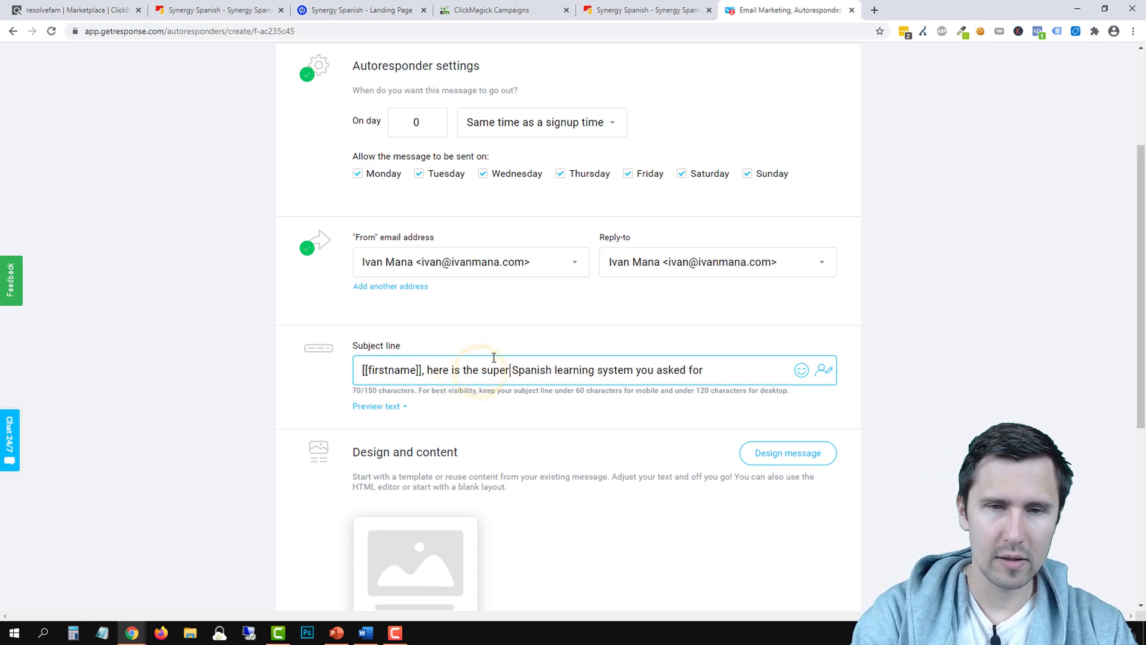
pyautogui.write('quick')
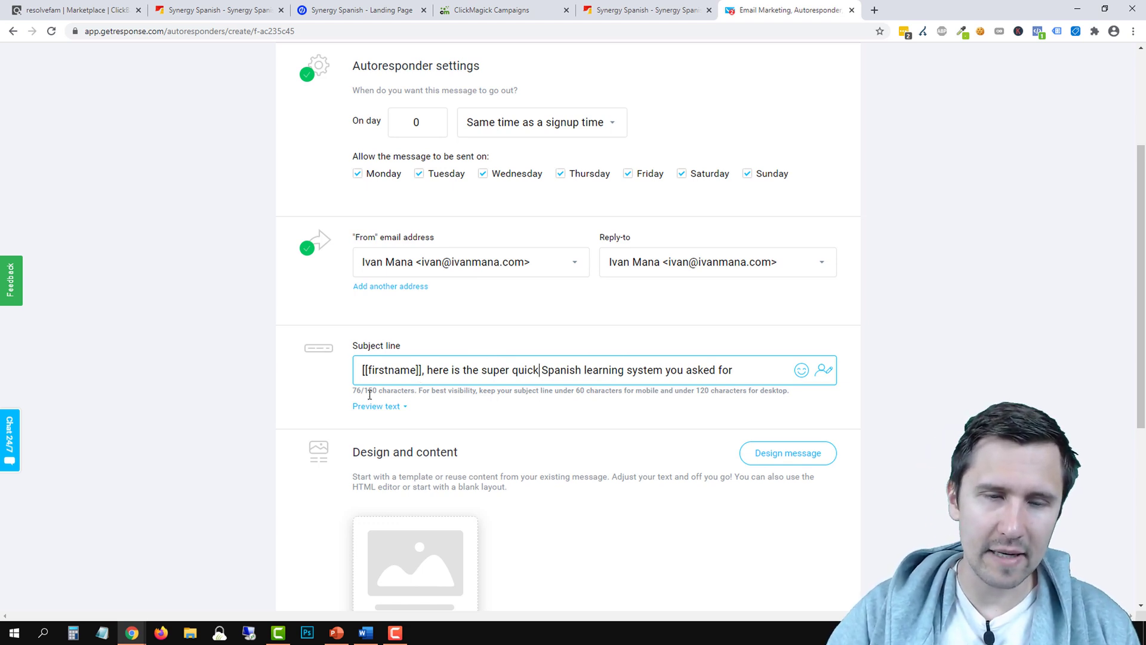
pyautogui.moveTo(366, 391); pyautogui.dragTo(657, 394)
pyautogui.click(222, 371)
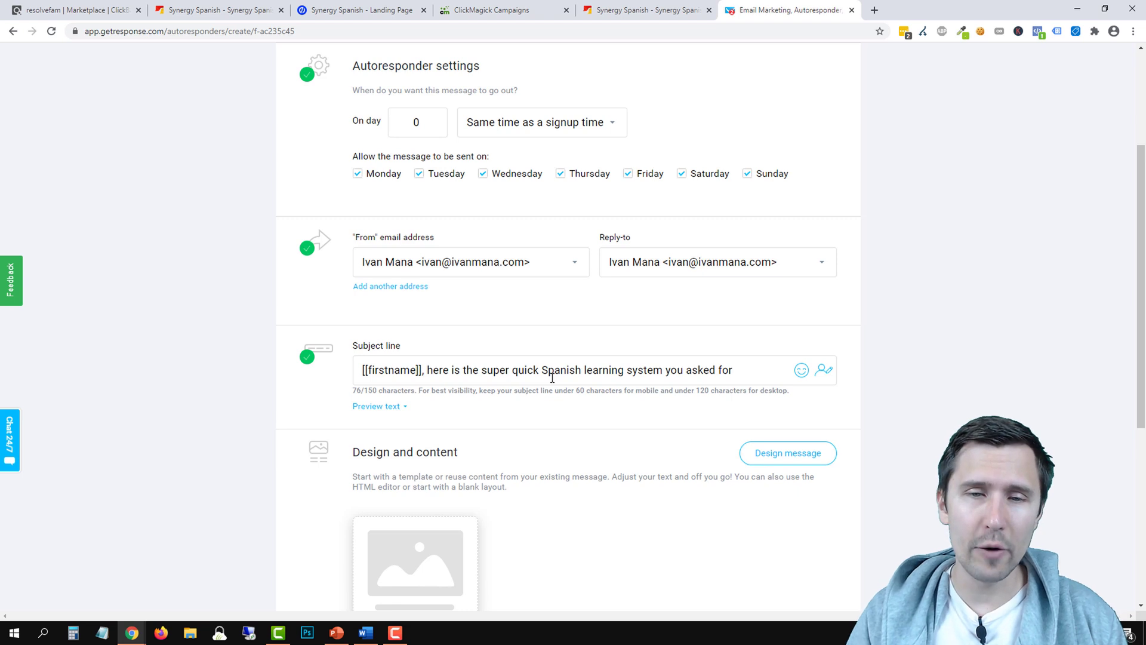
pyautogui.click(669, 371)
pyautogui.write('video')
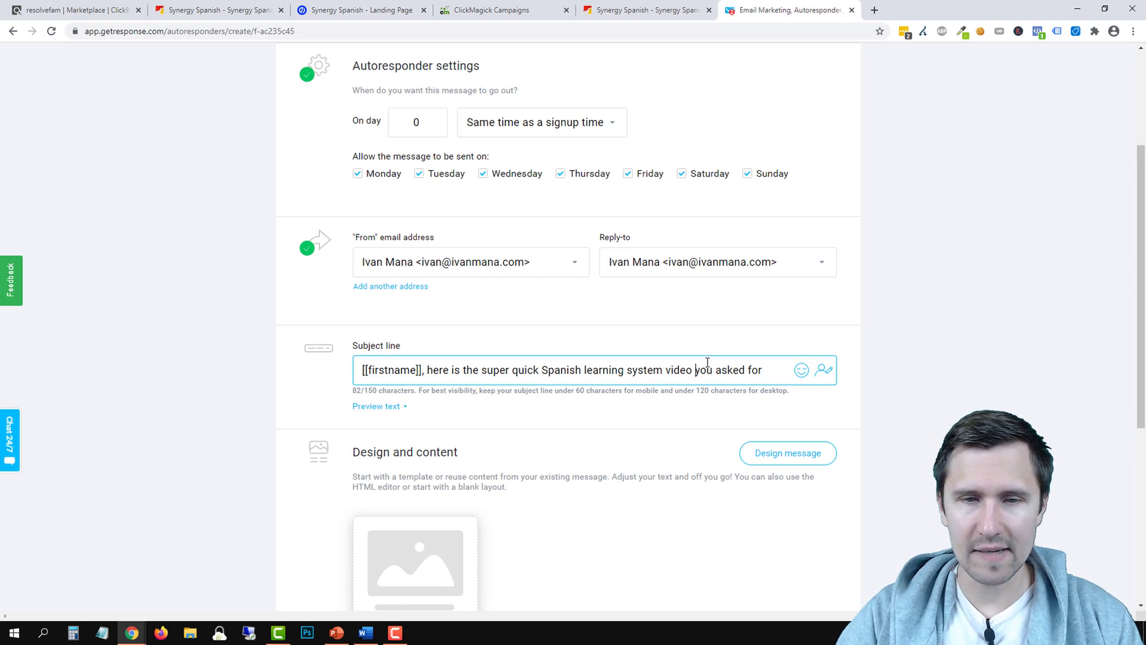
pyautogui.doubleClick(680, 370)
pyautogui.press('BackSpace')
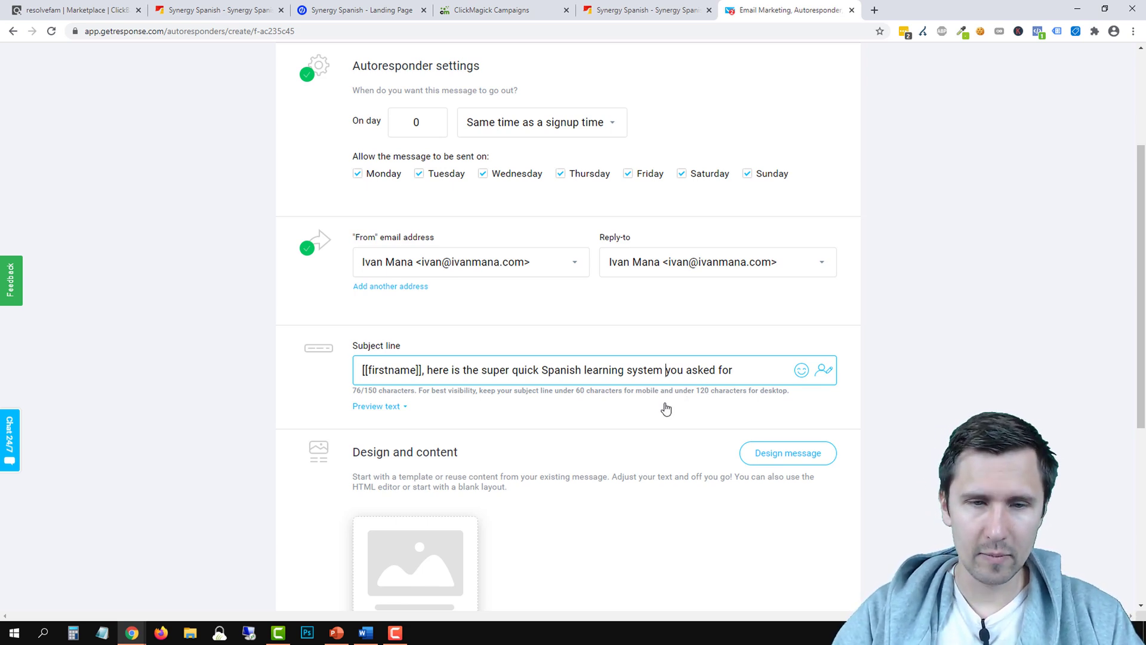
pyautogui.scroll(-3, 624, 417)
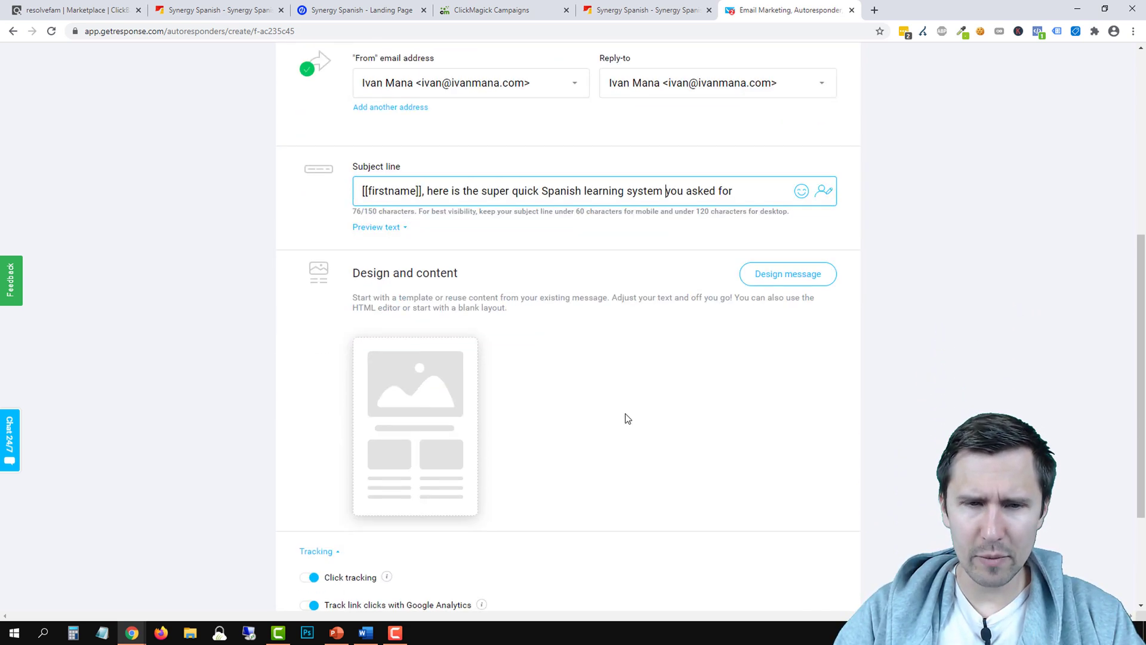
# Begin designing the message from the empty Blank template
pyautogui.click(771, 274)
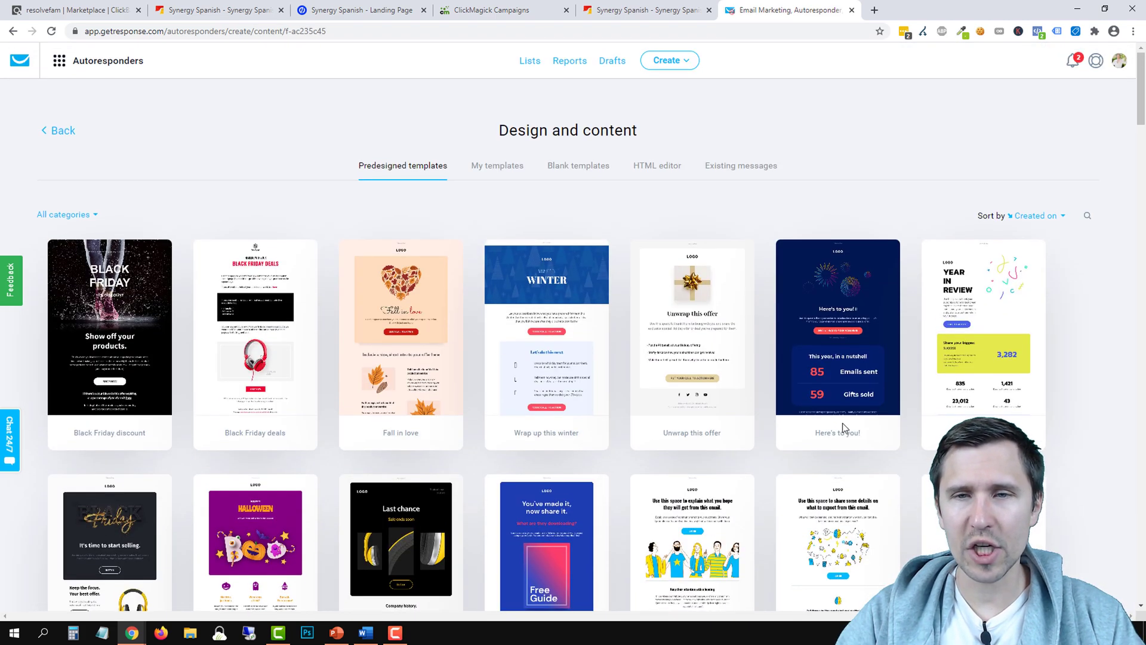
pyautogui.click(570, 172)
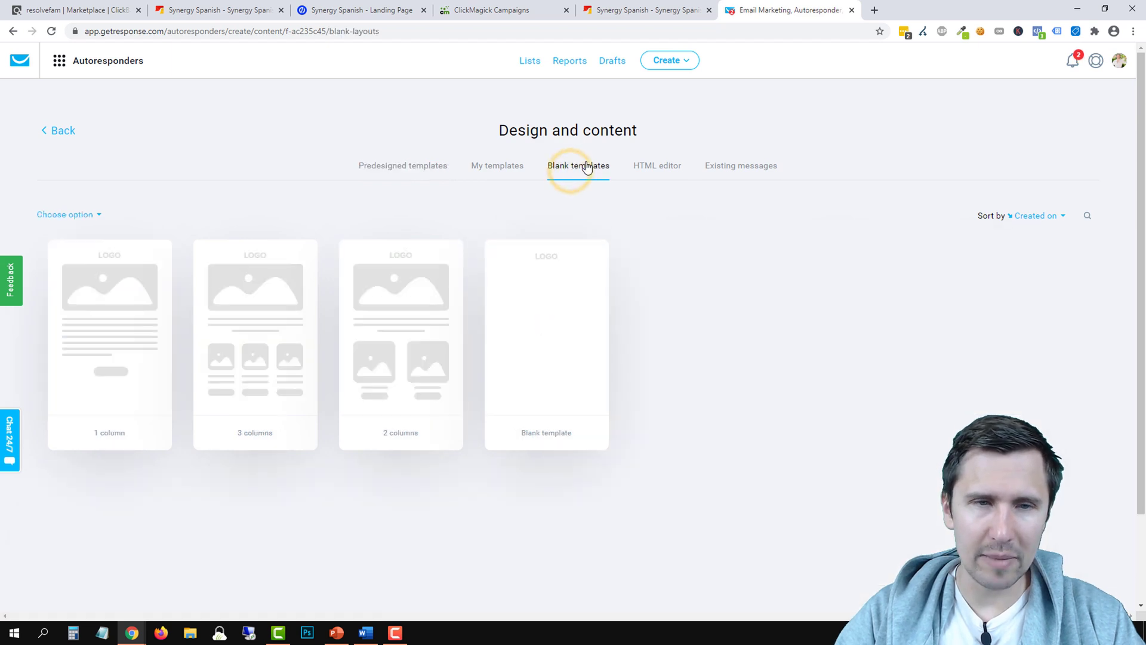
pyautogui.click(537, 340)
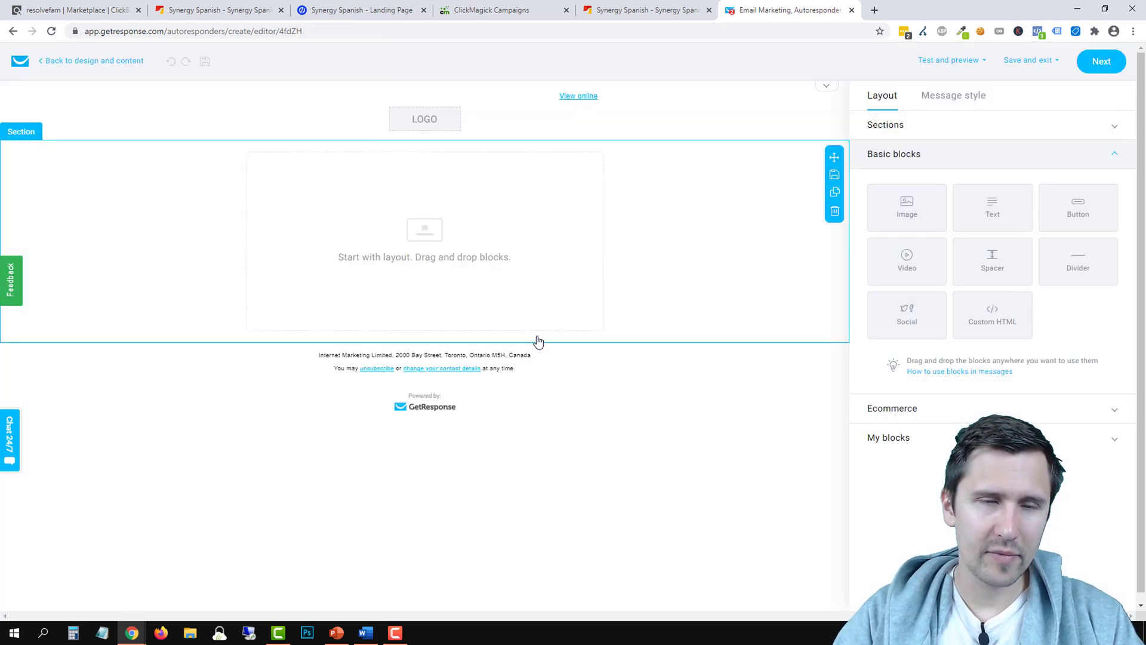
# Add a text block to the email and type the greeting 'Hey [[firstname]],'
pyautogui.moveTo(1013, 215)
pyautogui.mouseDown()
pyautogui.moveTo(494, 215)
pyautogui.moveTo(349, 227)
pyautogui.mouseUp()
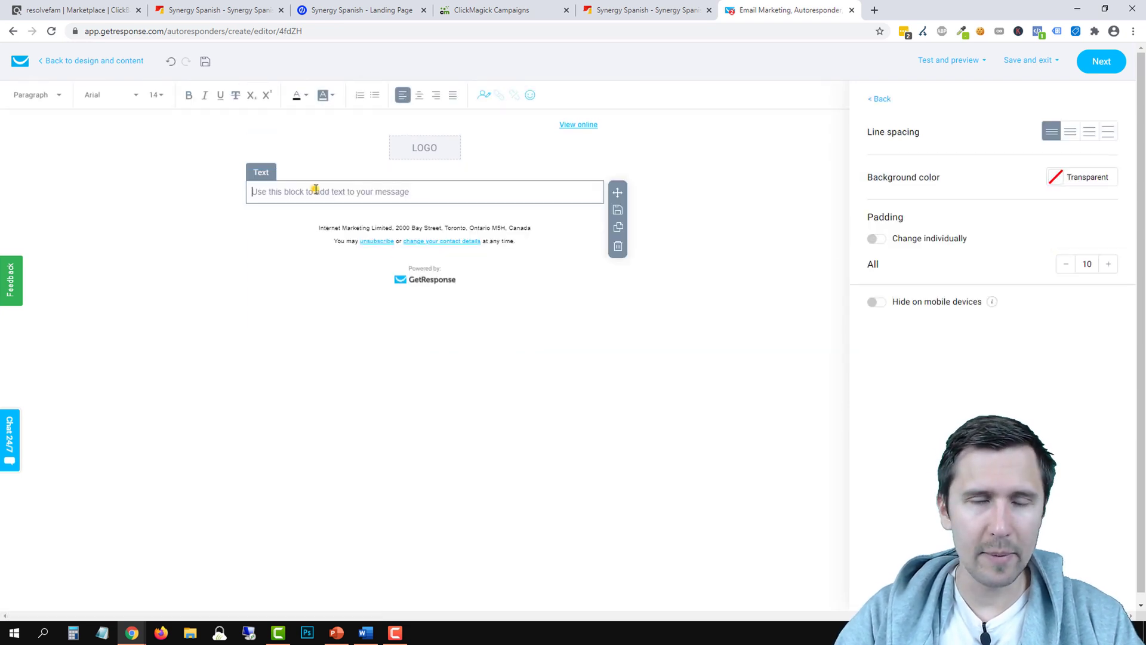
pyautogui.click(314, 190)
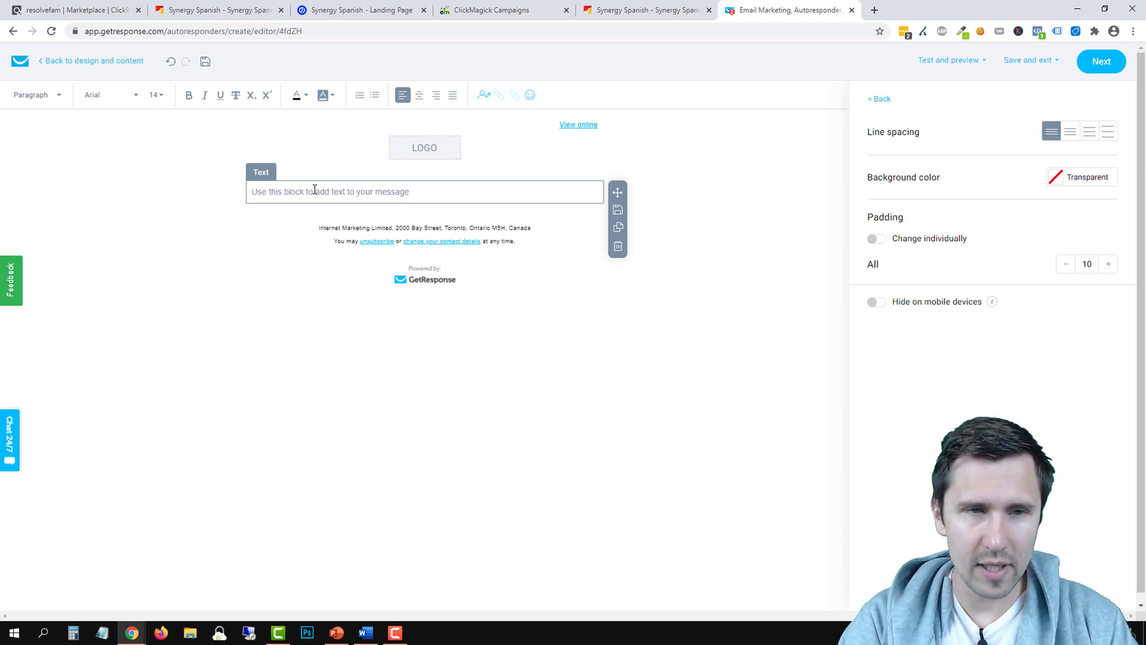
pyautogui.write('Hey [[first')
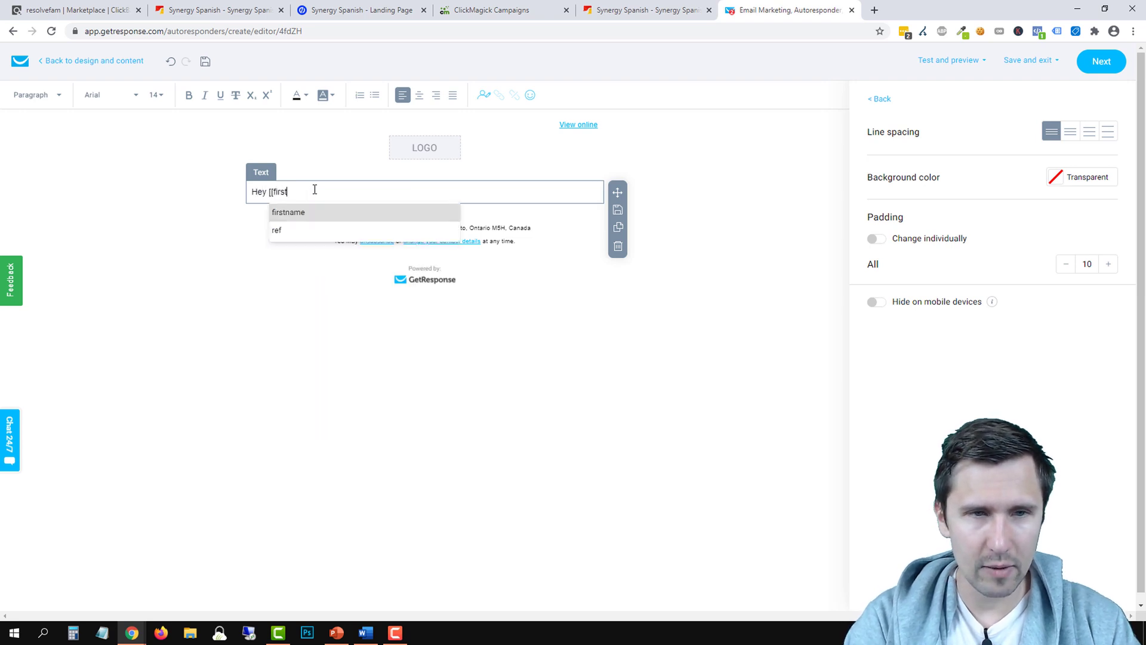
pyautogui.write('name]')
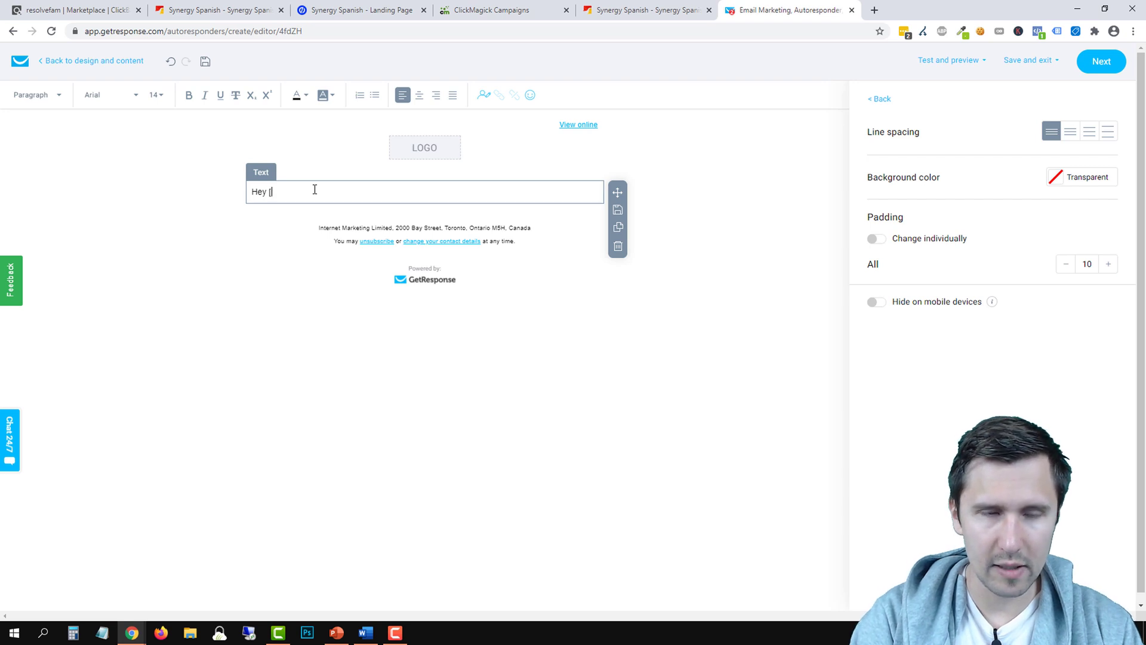
pyautogui.write('[fi')
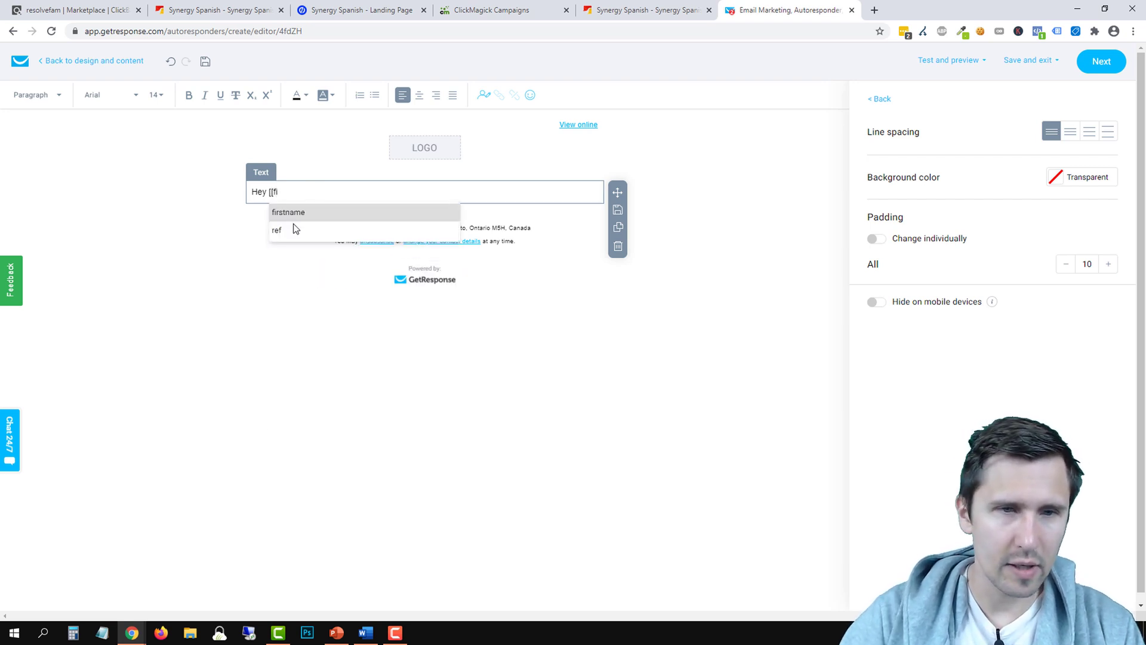
pyautogui.click(309, 217)
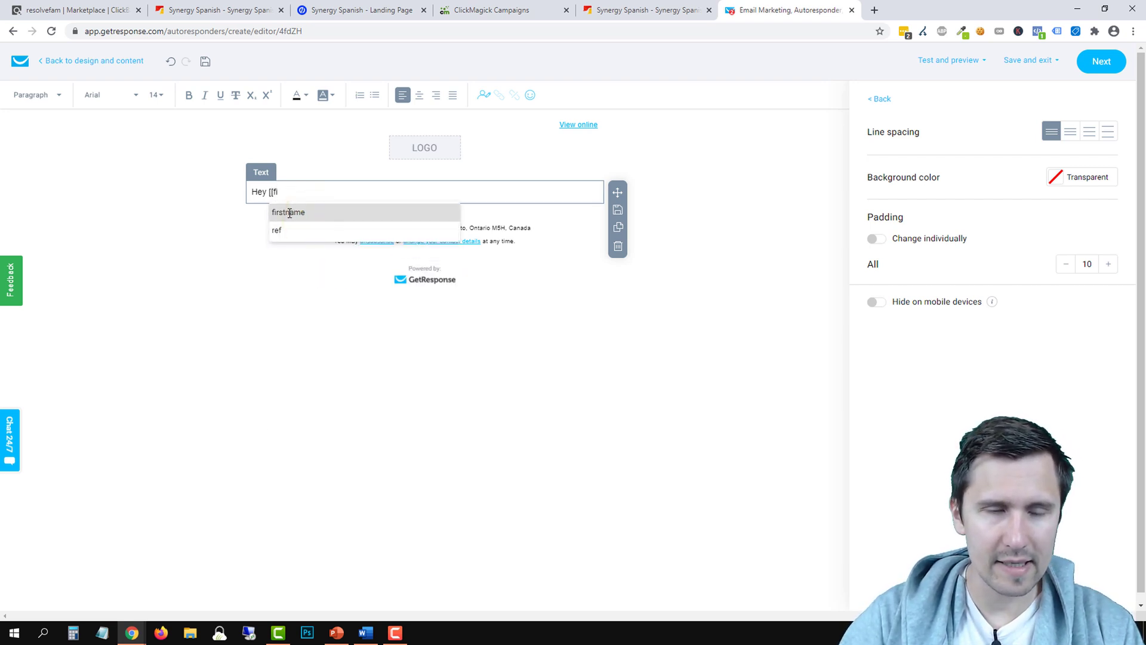
pyautogui.click(292, 213)
pyautogui.click(325, 190)
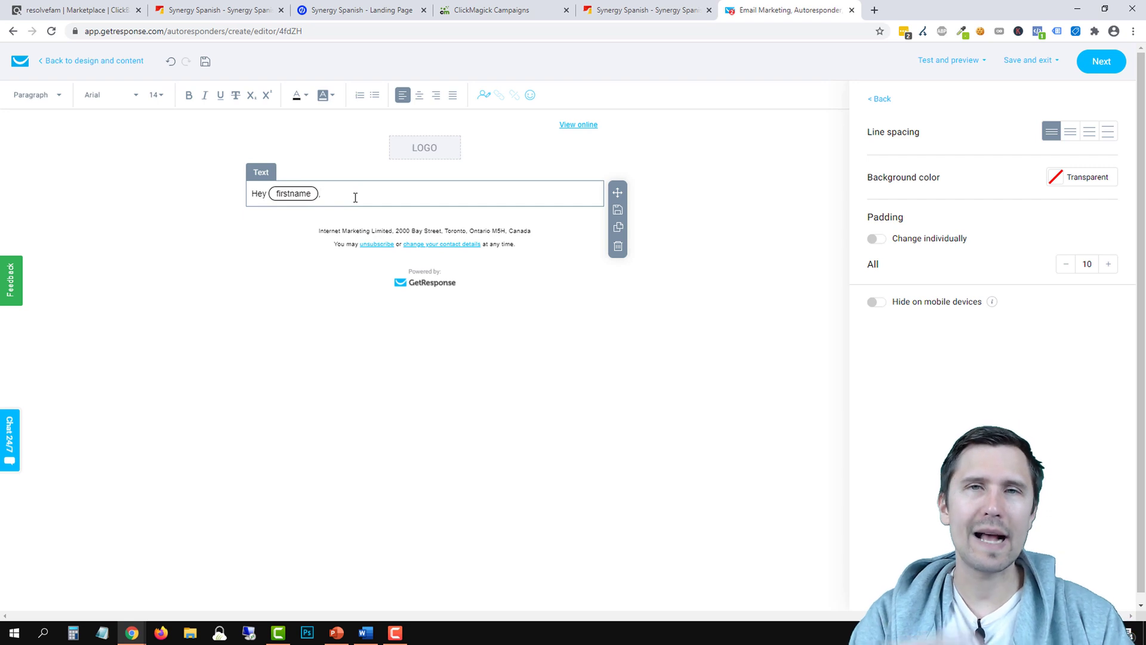
pyautogui.write(',')
pyautogui.press('Return')
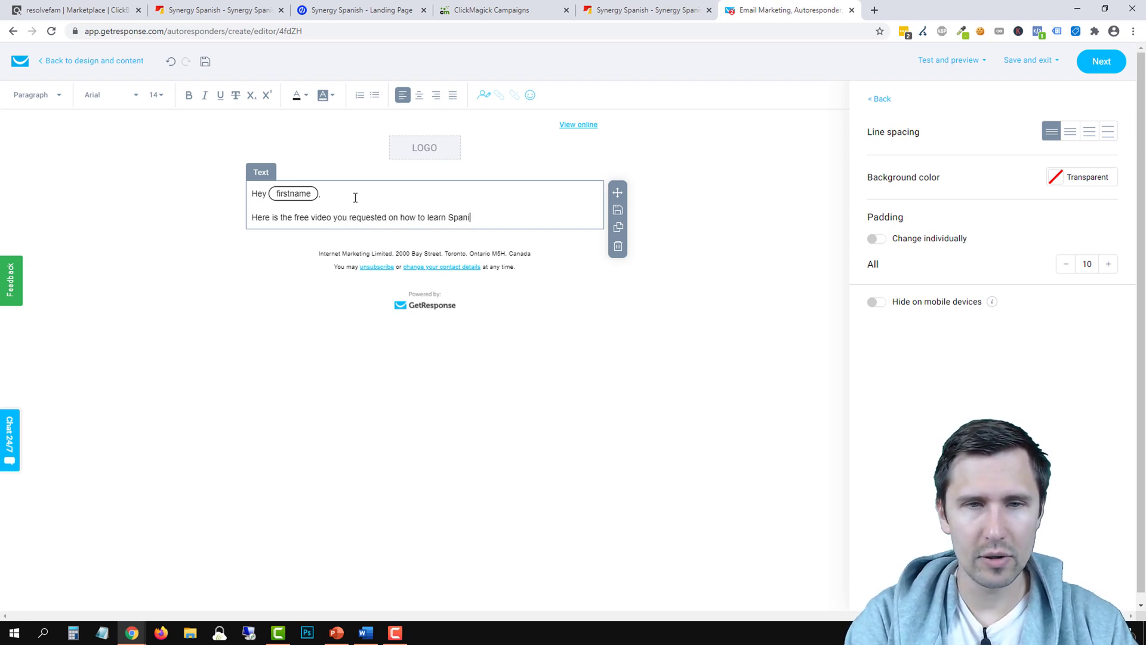
# Type the free-video intro line and '--> Click here to watch the video' below the greeting
pyautogui.write(':')
pyautogui.press('Return')
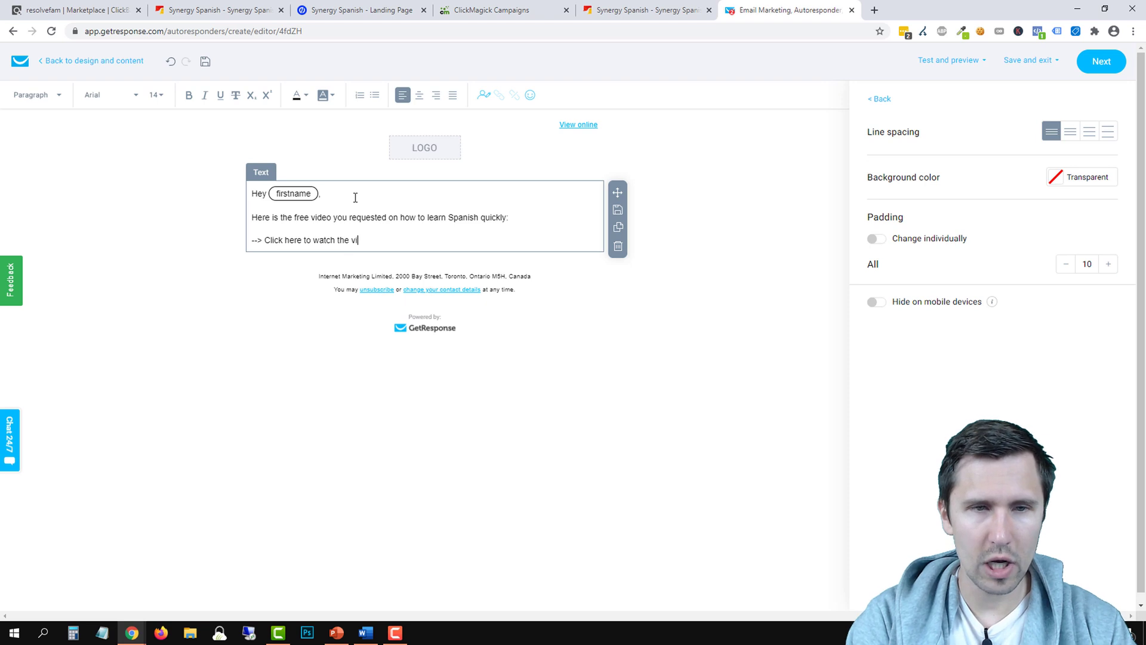
pyautogui.click(376, 9)
# In Unbounce, open the Synergy Spanish Thank You Page variant for editing
pyautogui.scroll(-2, 77, 376)
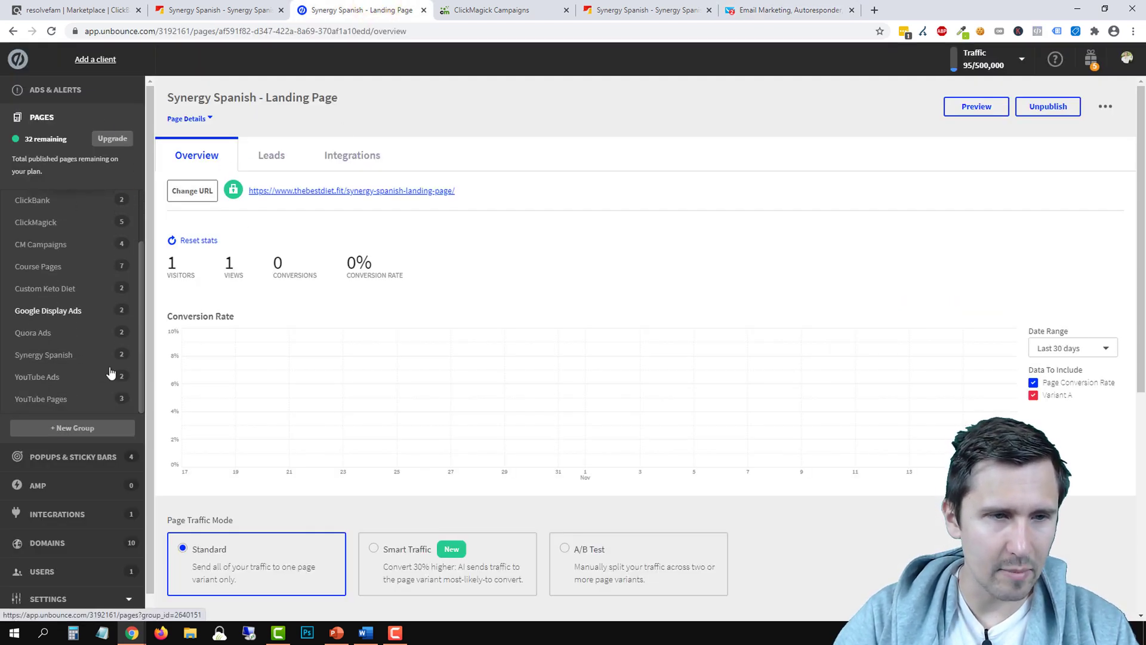
pyautogui.click(60, 354)
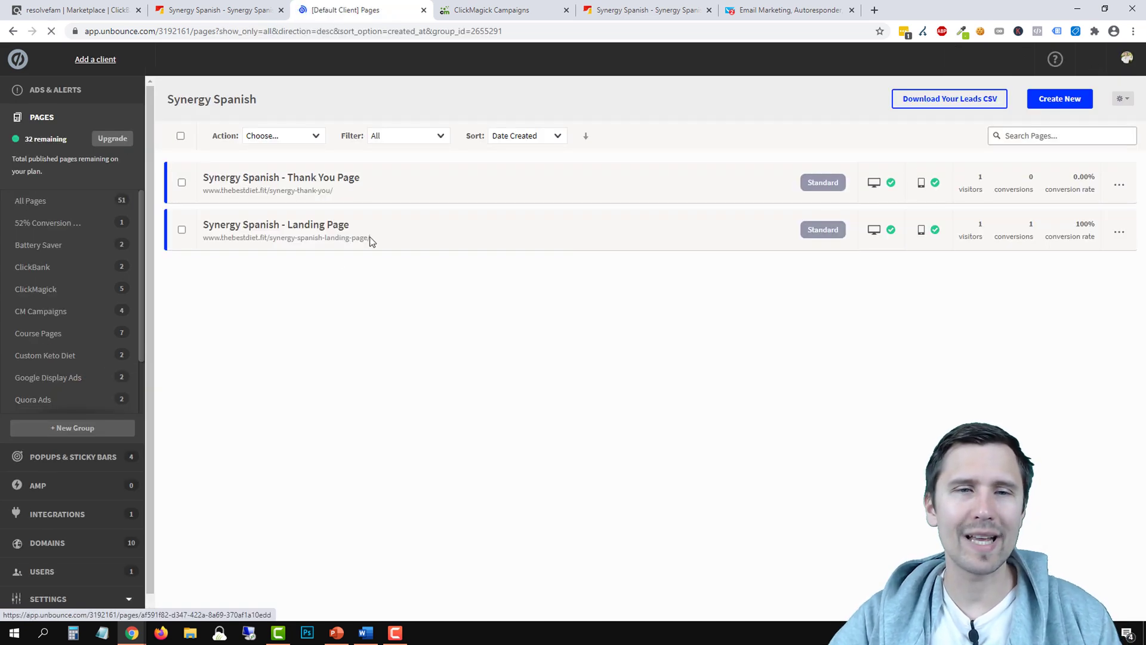
pyautogui.click(324, 177)
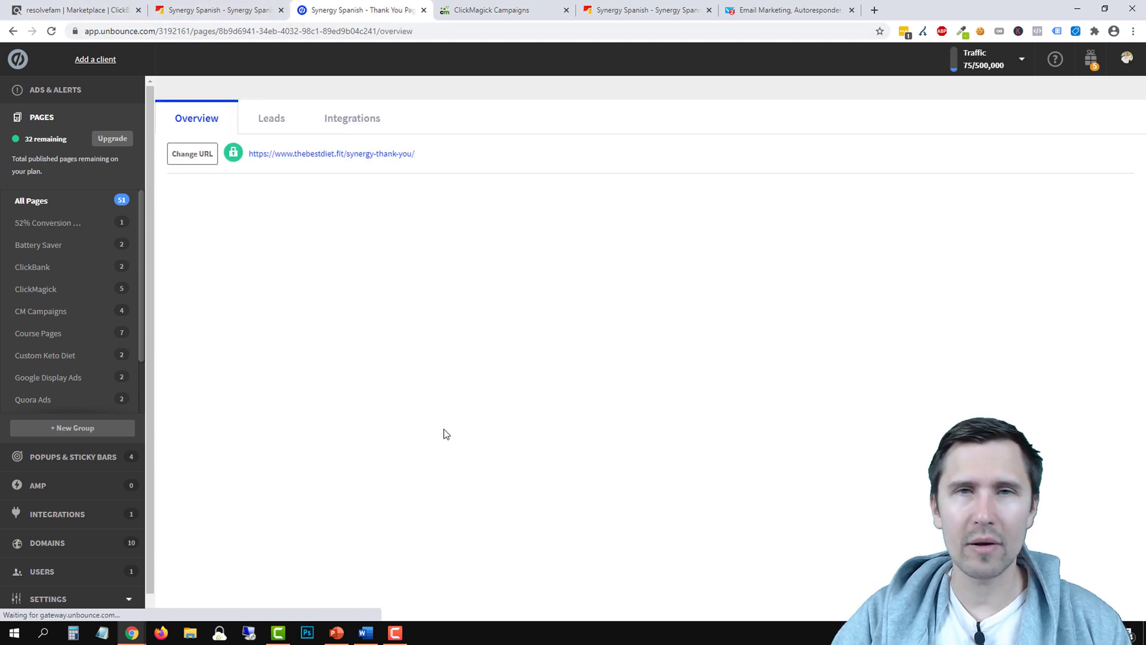
pyautogui.scroll(-4, 818, 468)
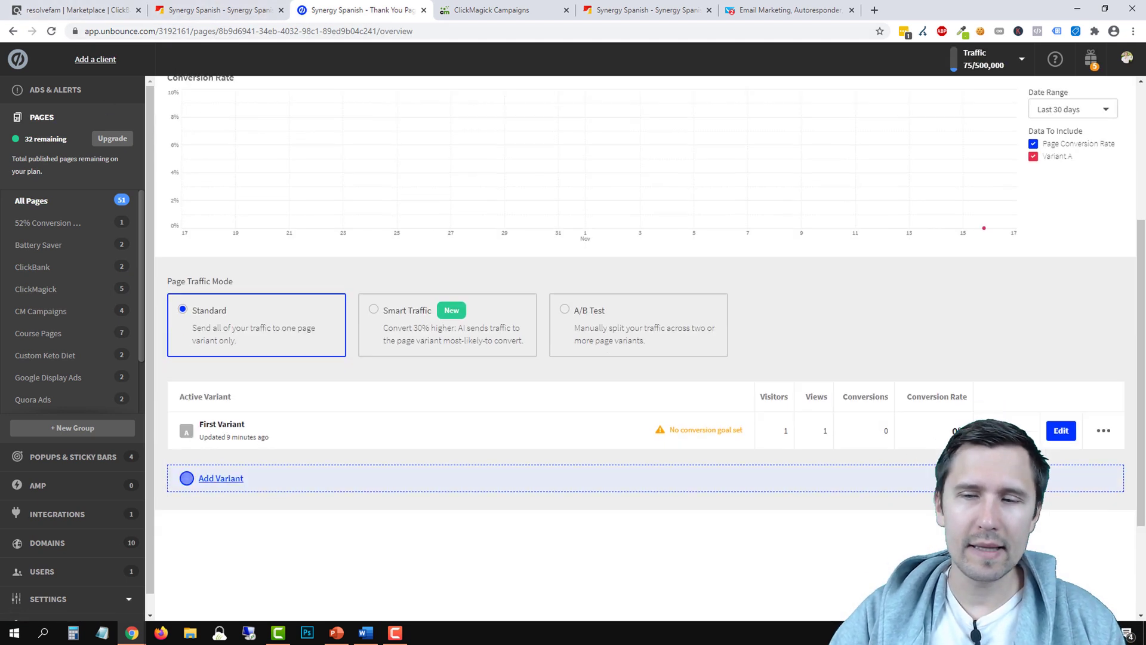
pyautogui.click(1059, 431)
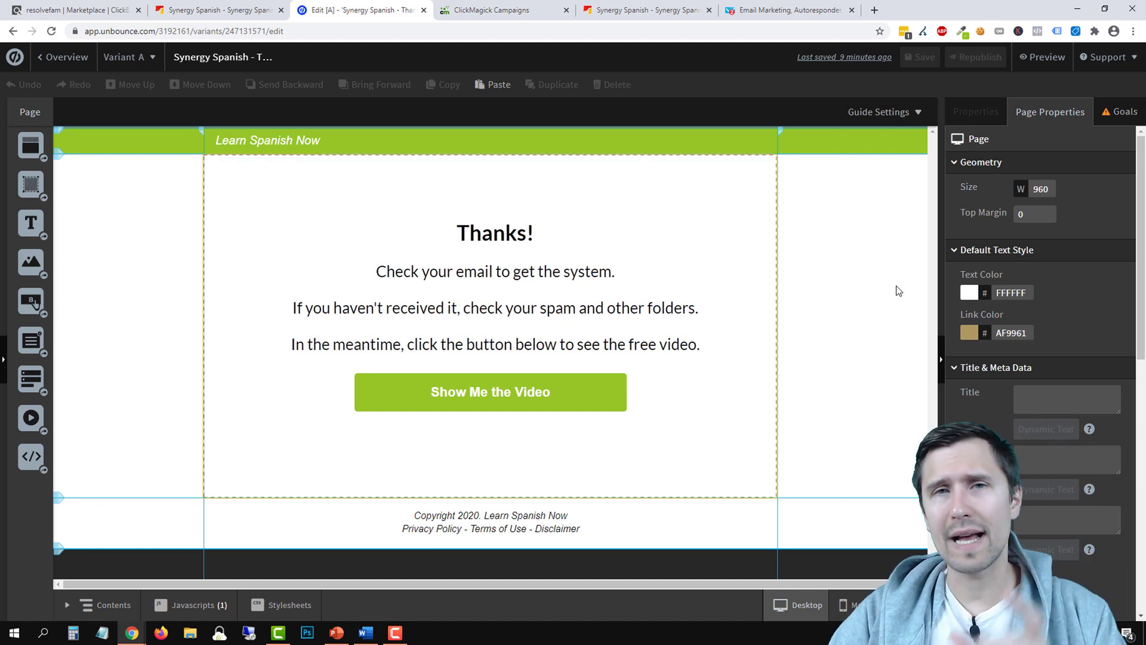
# Copy the Show Me the Video button's URL and select 'Click here to watch the video' in GetResponse
pyautogui.scroll(-6, 1027, 320)
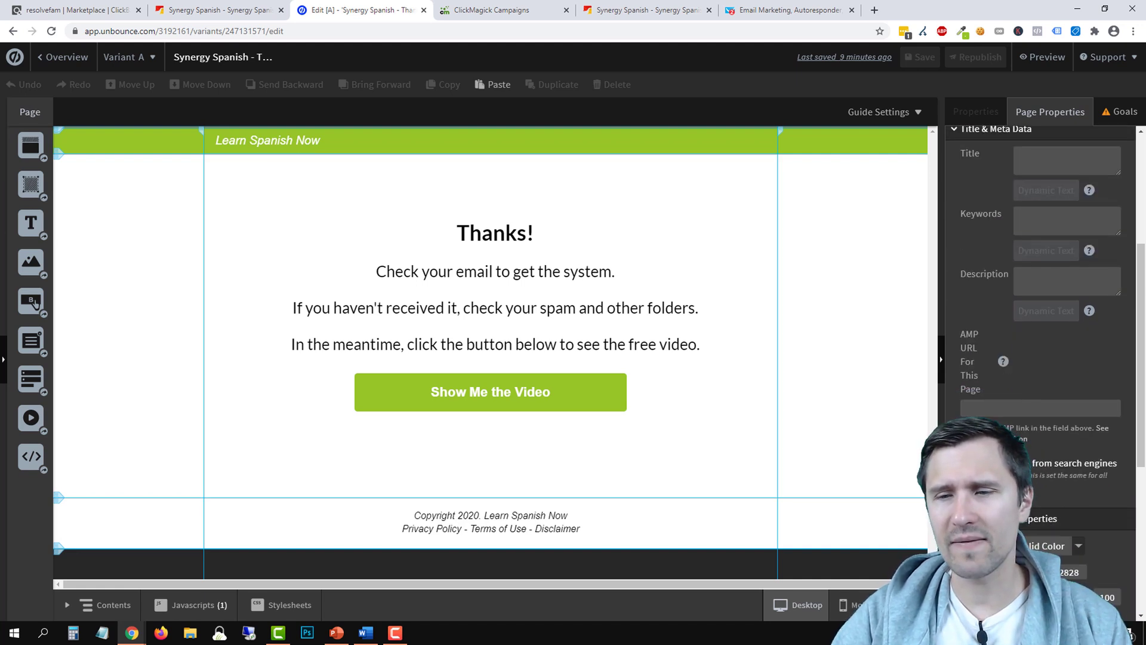
pyautogui.click(519, 389)
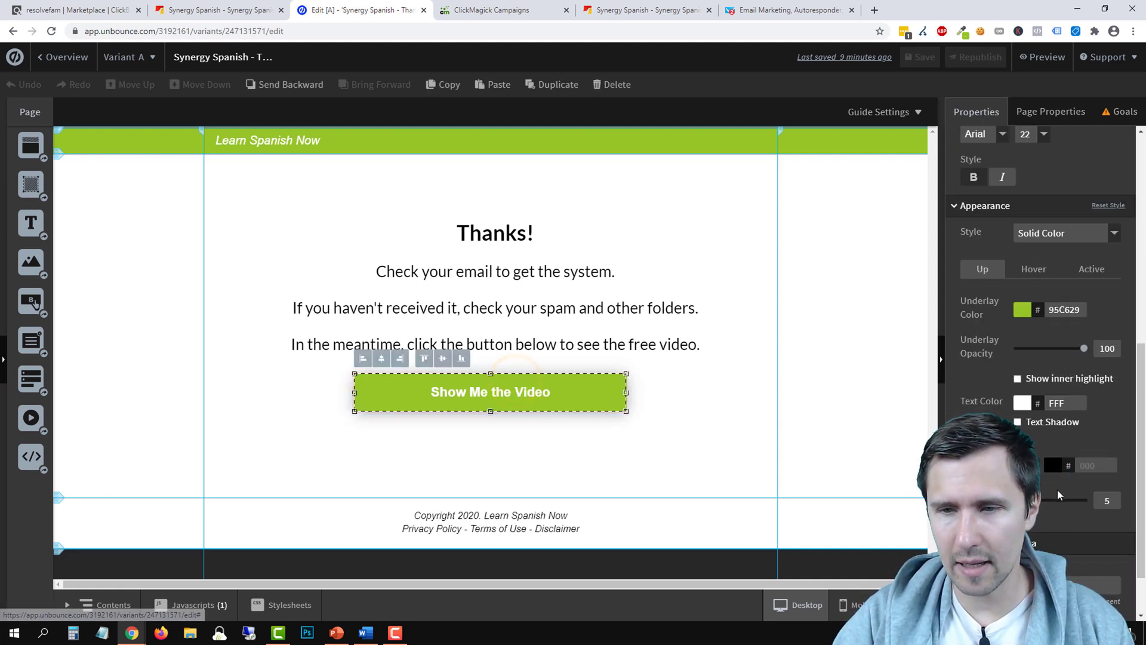
pyautogui.scroll(6, 1018, 281)
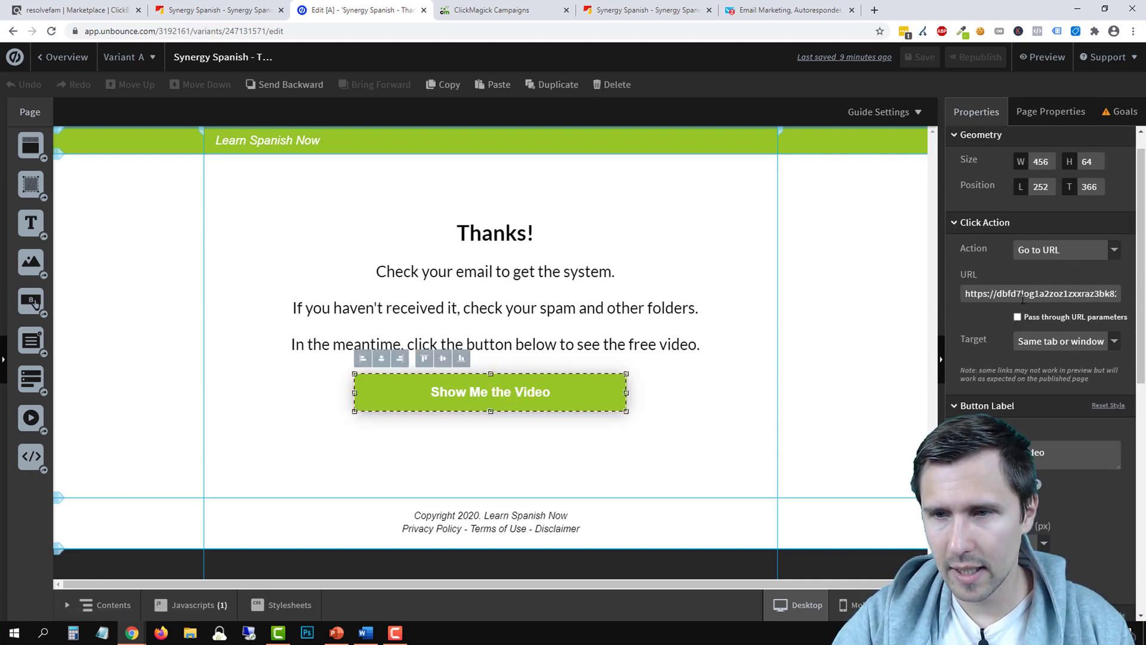
pyautogui.click(1023, 294)
pyautogui.rightClick(1022, 296)
pyautogui.click(875, 338)
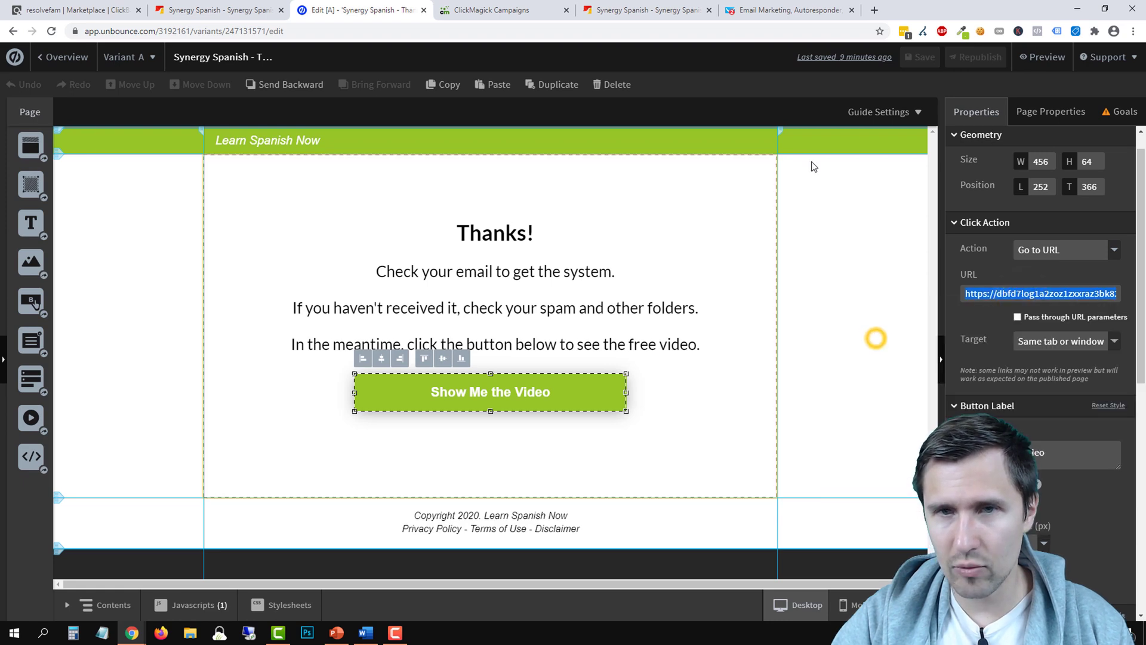
pyautogui.click(832, 5)
pyautogui.moveTo(374, 242); pyautogui.dragTo(286, 241)
# Link 'Click here to watch the video' to the pasted ClickBank hop link with tid=[cmc_vid]
pyautogui.click(499, 96)
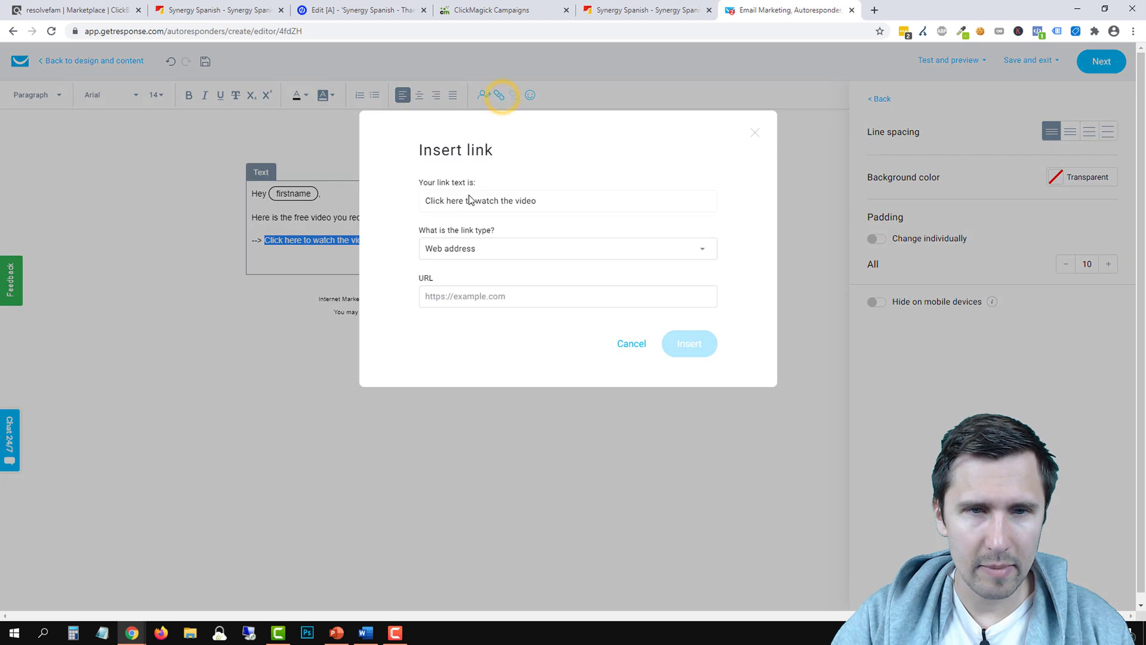
pyautogui.click(456, 295)
pyautogui.rightClick(457, 297)
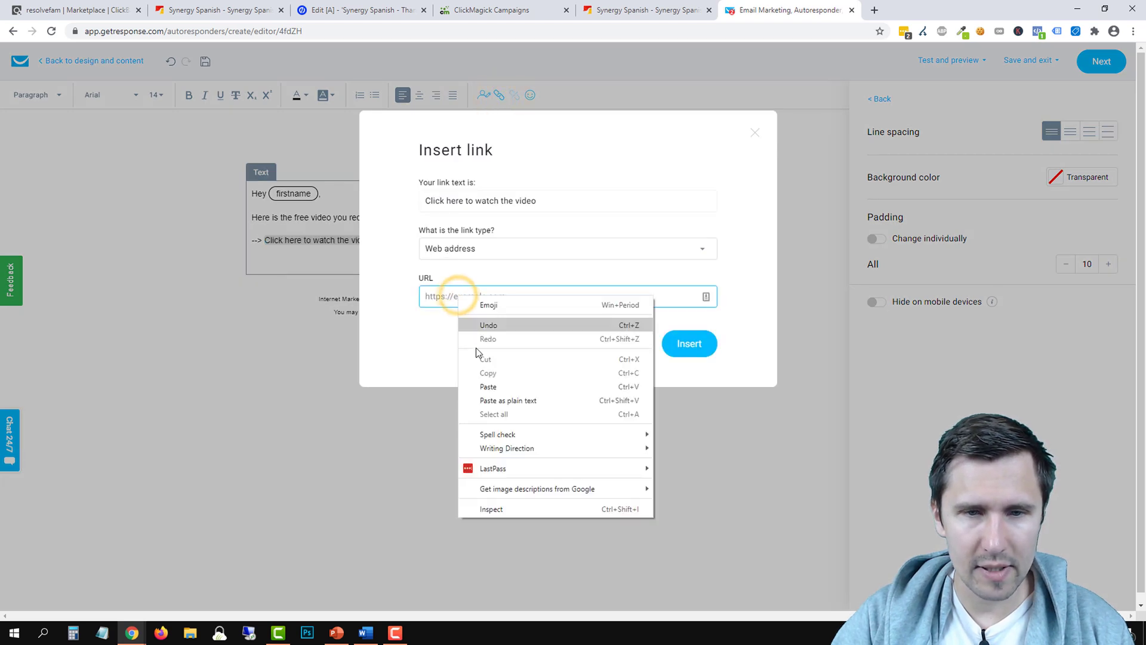
pyautogui.click(478, 385)
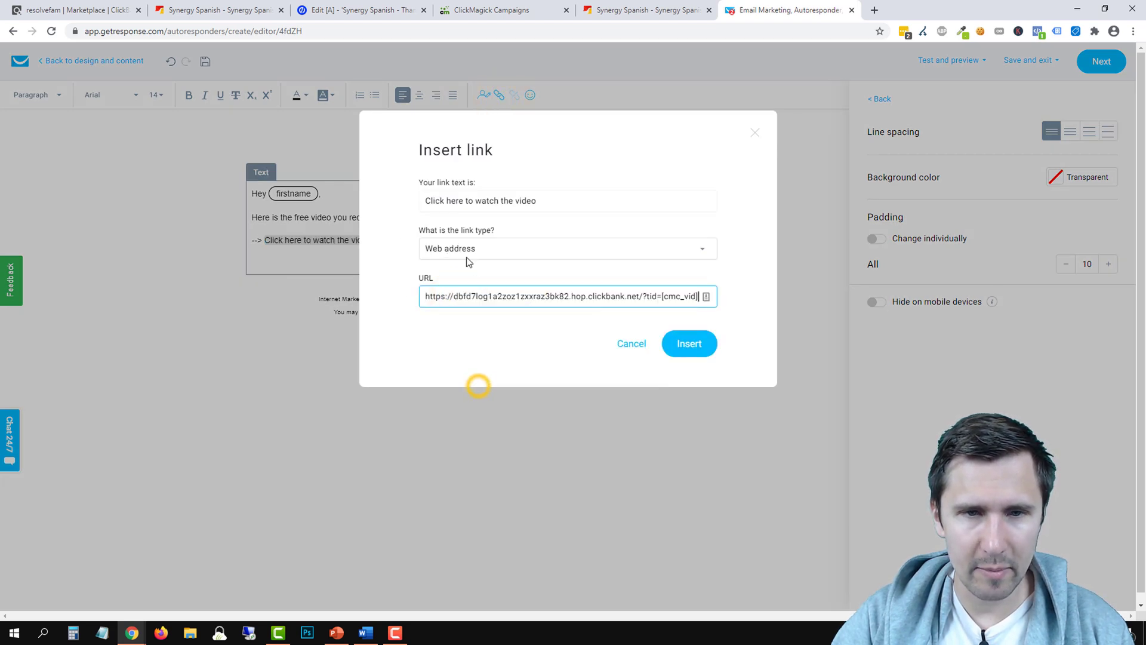
pyautogui.click(687, 342)
pyautogui.click(266, 263)
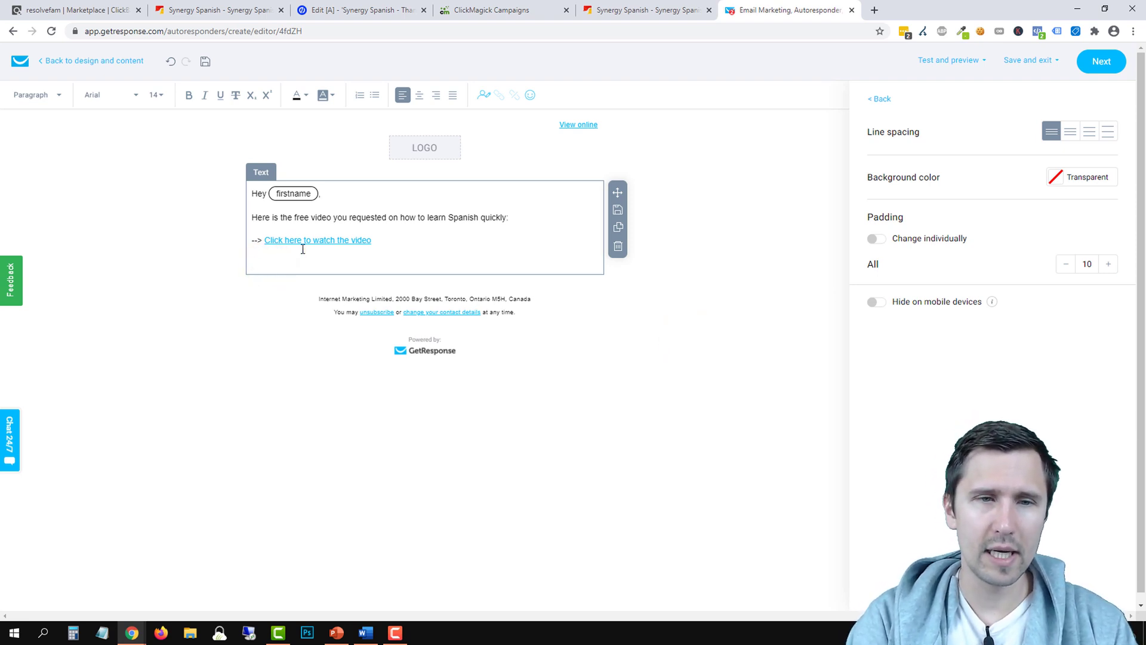
# Go to the Synergy Spanish sales page and find the start of the sales letter
pyautogui.click(683, 13)
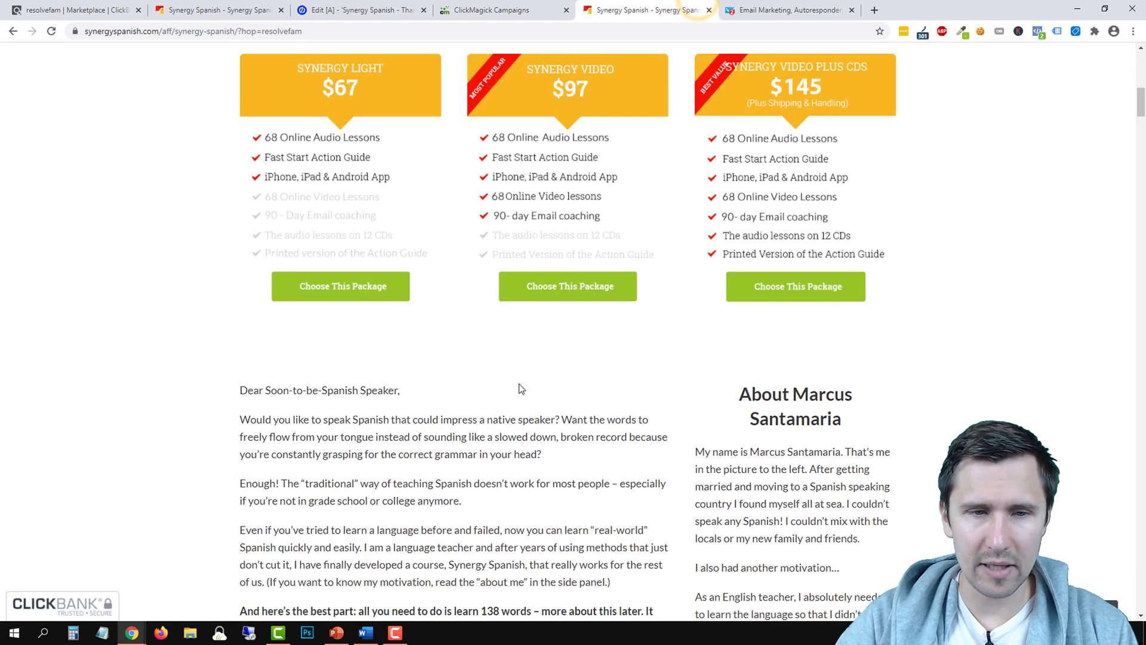
pyautogui.scroll(1, 518, 388)
pyautogui.scroll(-4, 514, 427)
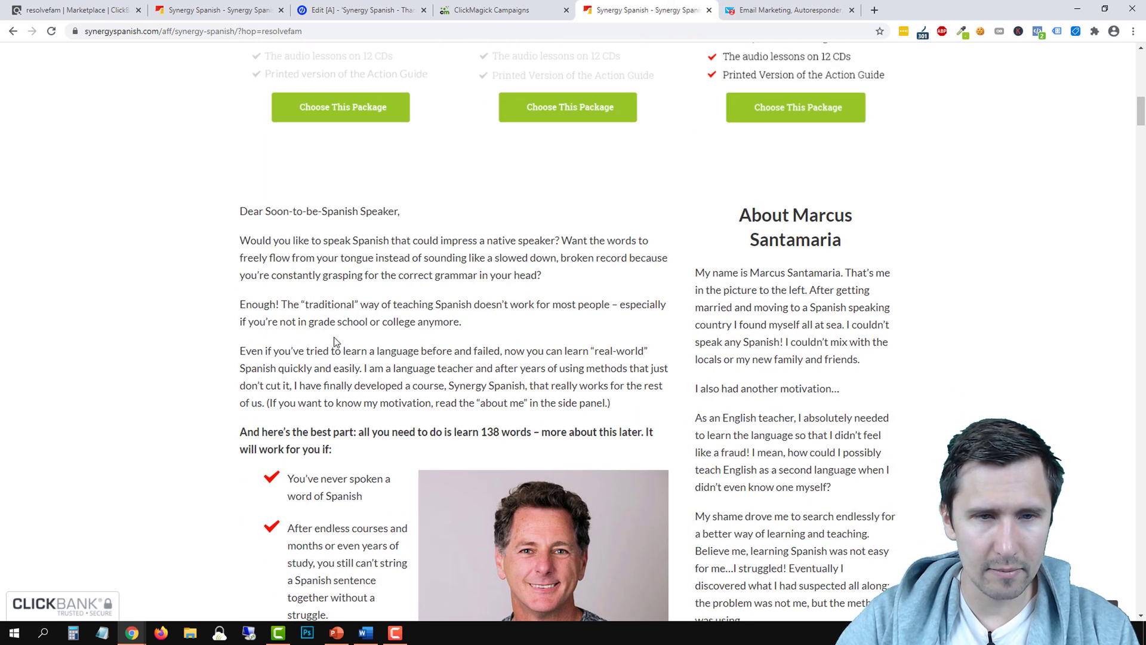
pyautogui.scroll(-3, 716, 273)
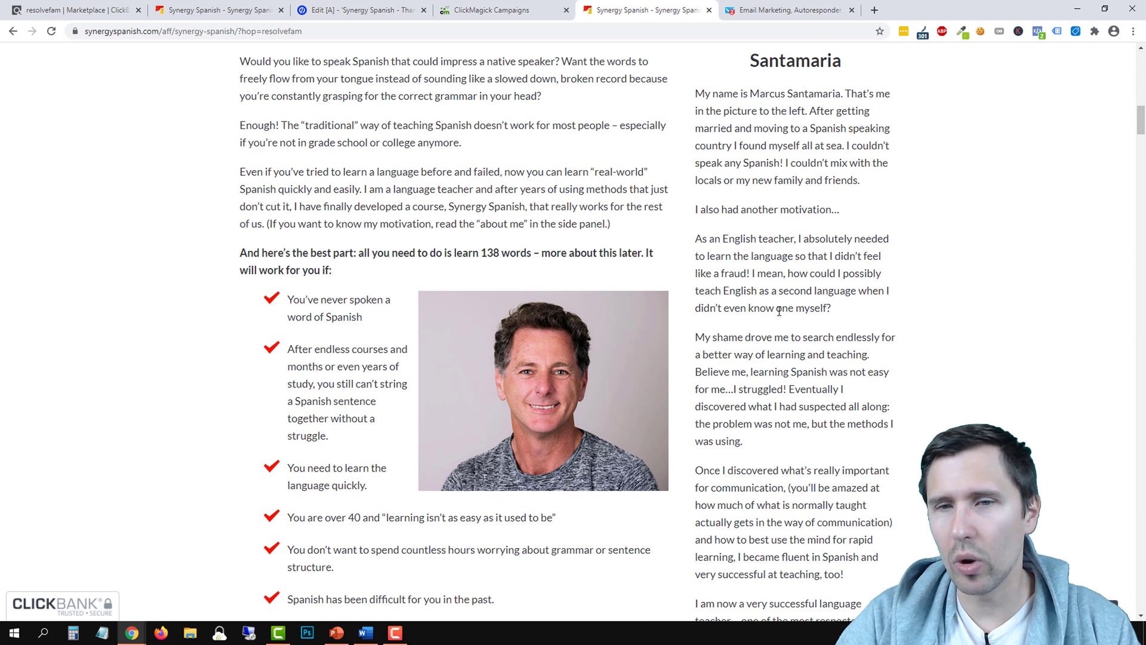
pyautogui.scroll(2, 783, 287)
pyautogui.scroll(2, 791, 298)
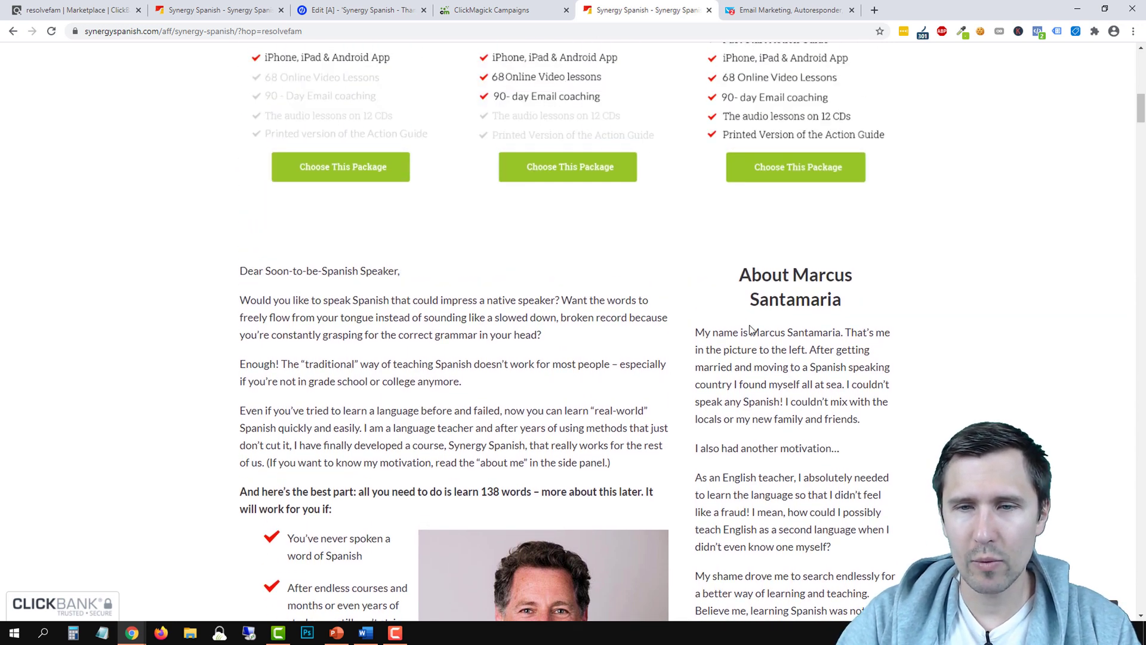
pyautogui.moveTo(750, 337); pyautogui.dragTo(842, 333)
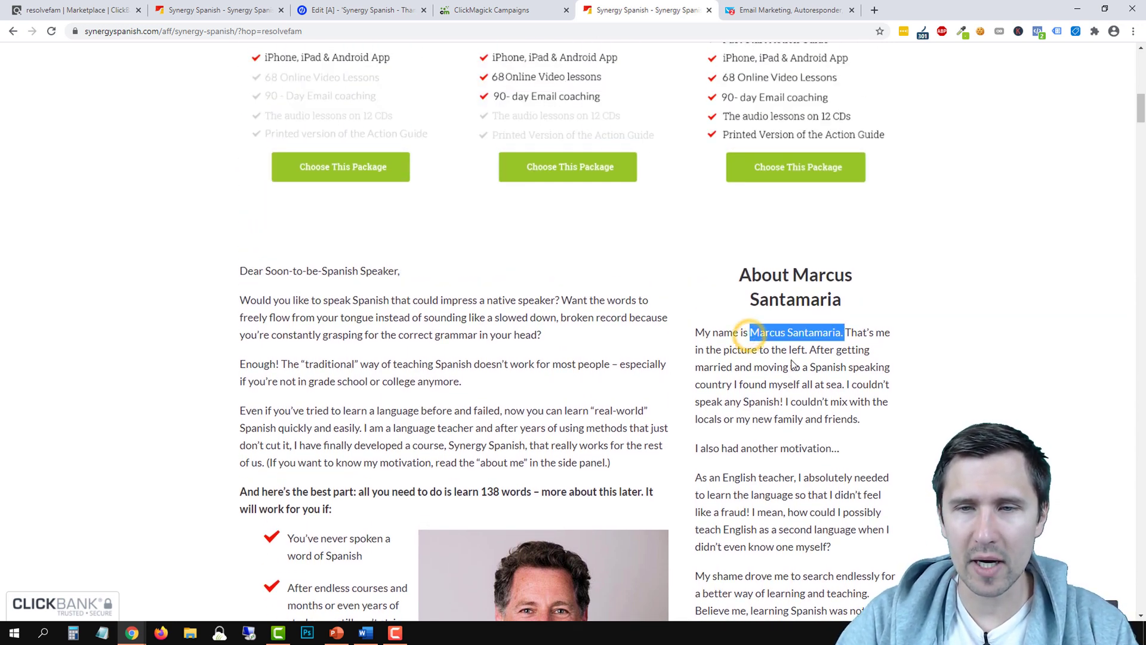
pyautogui.click(826, 329)
pyautogui.scroll(-4, 697, 397)
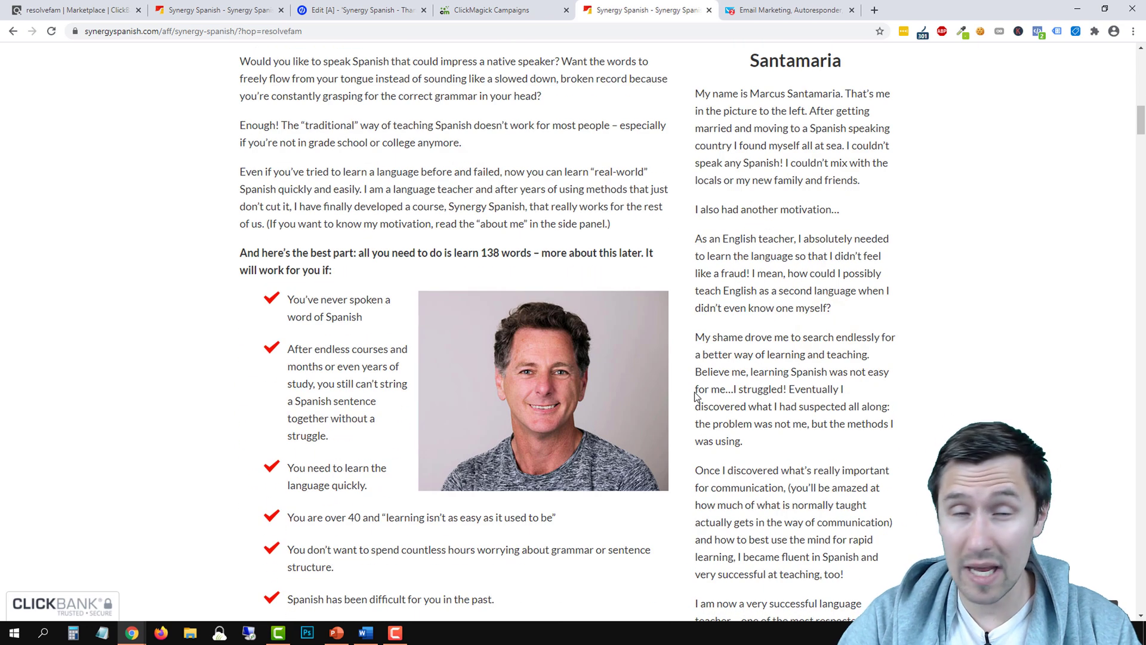
pyautogui.scroll(2, 488, 338)
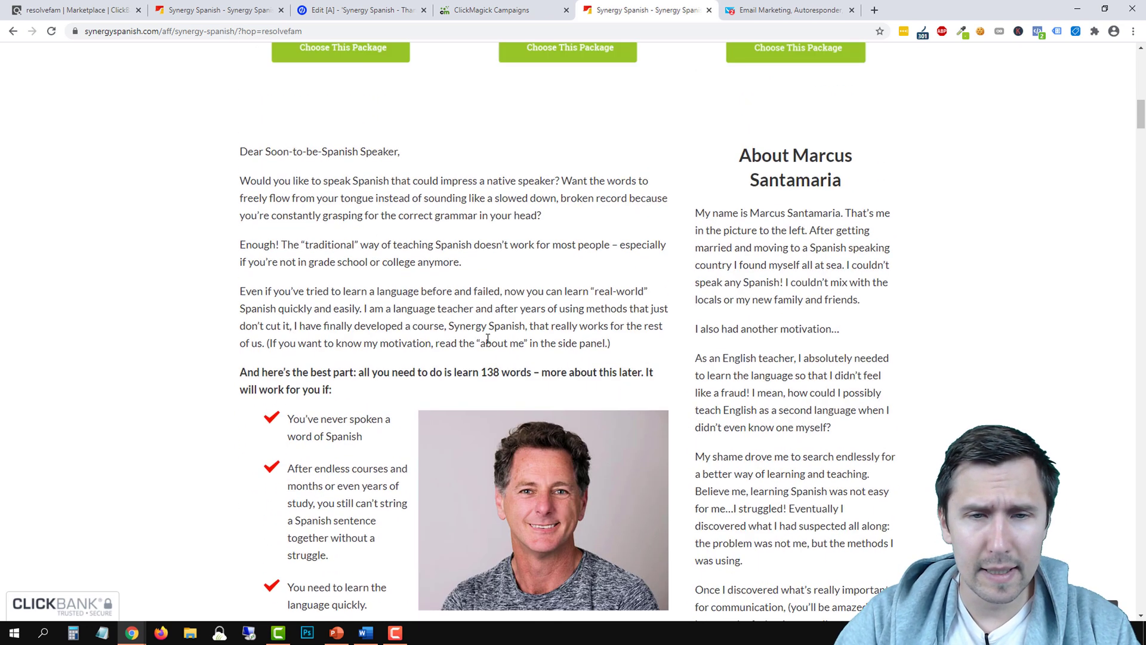
pyautogui.scroll(10, 350, 366)
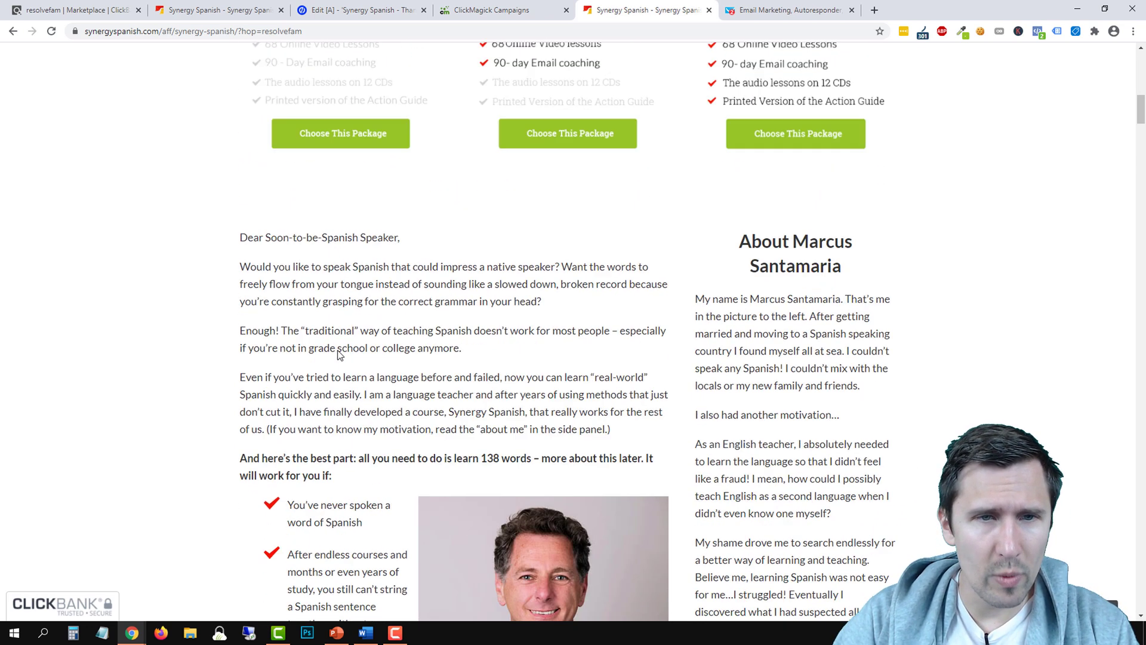
pyautogui.scroll(6, 337, 356)
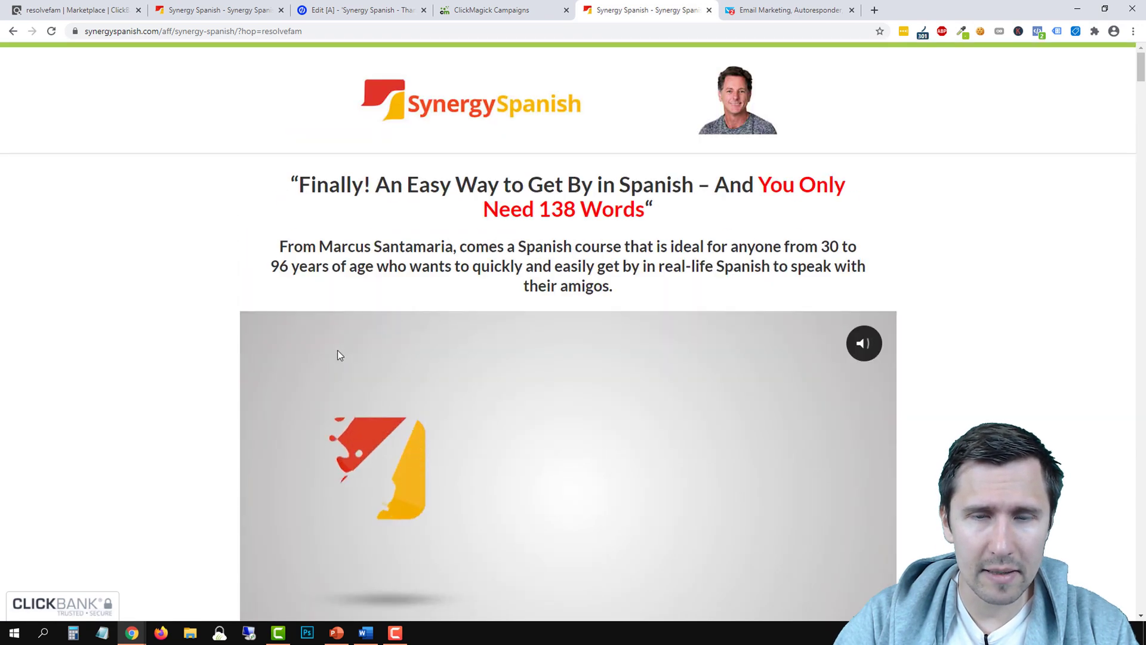
pyautogui.scroll(-17, 337, 356)
pyautogui.scroll(1, 291, 209)
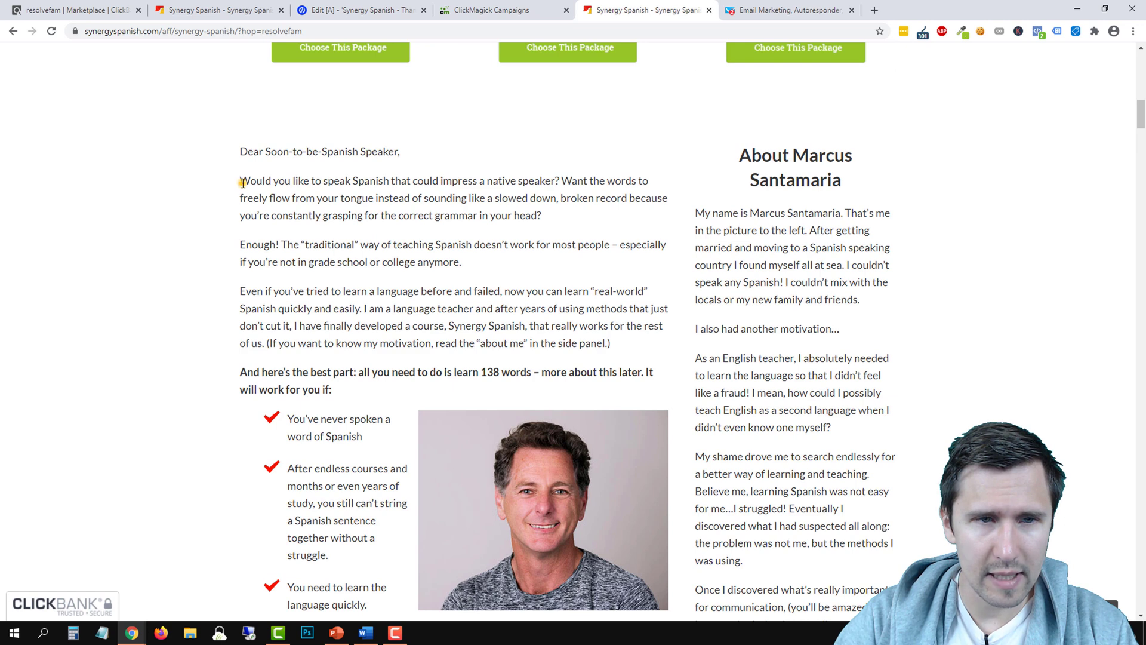
# Copy the letter's first three paragraphs and return to the GetResponse email editor
pyautogui.moveTo(242, 182); pyautogui.dragTo(642, 345)
pyautogui.rightClick(472, 316)
pyautogui.click(495, 326)
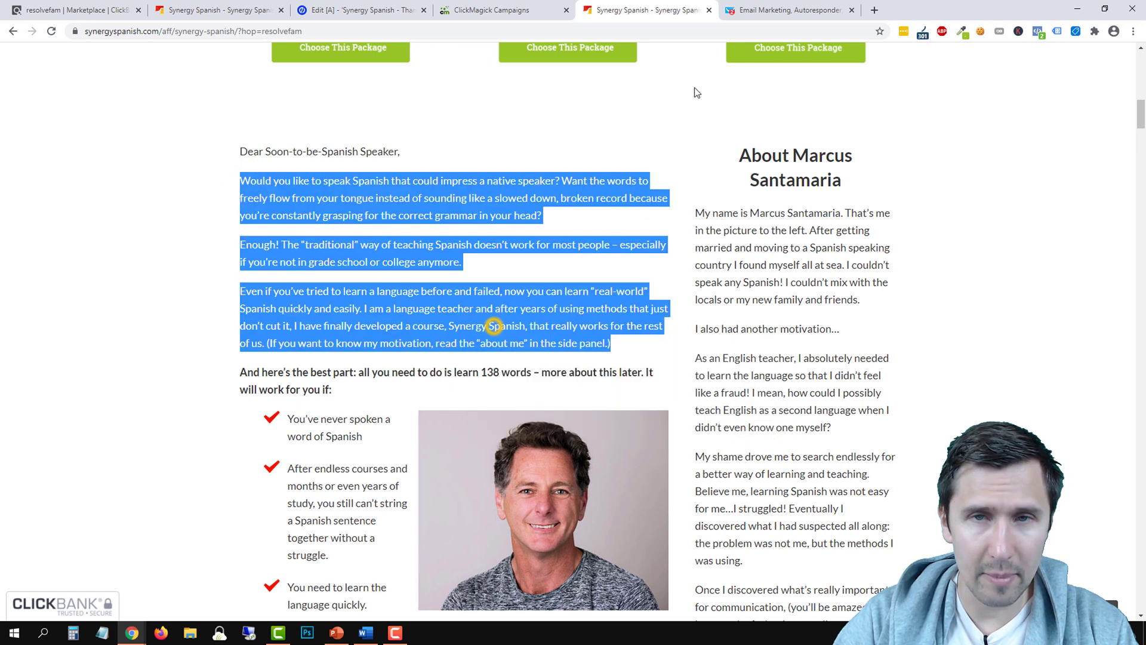
pyautogui.click(789, 13)
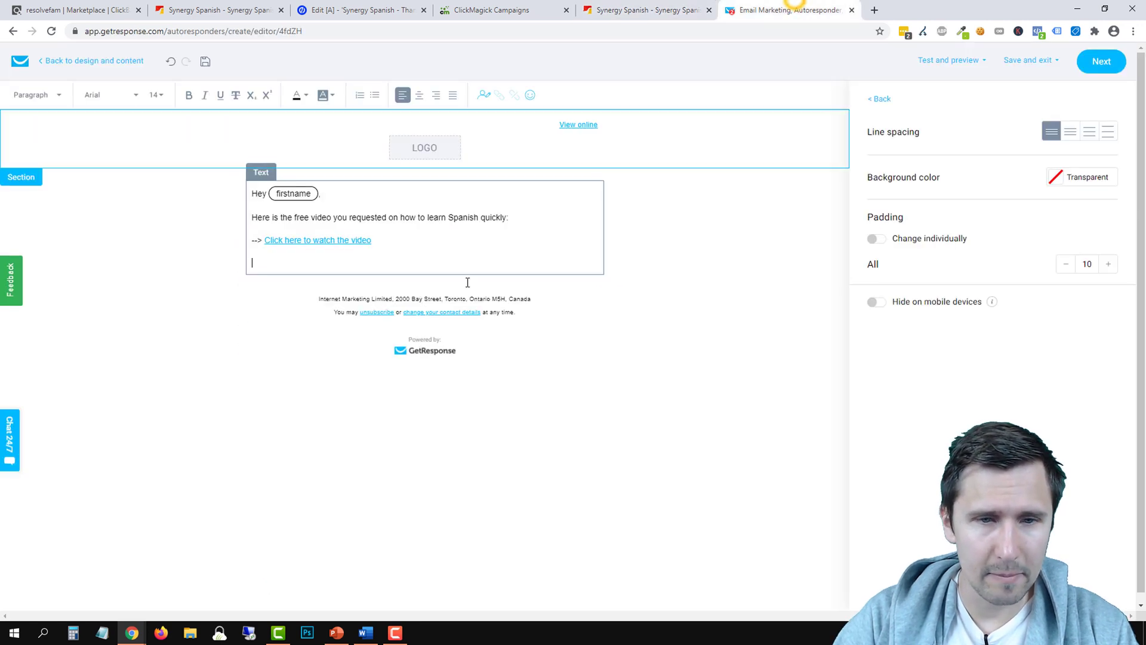
# Paste the three sales-letter paragraphs below the video link and format the email text as Arial 16
pyautogui.rightClick(266, 263)
pyautogui.click(298, 352)
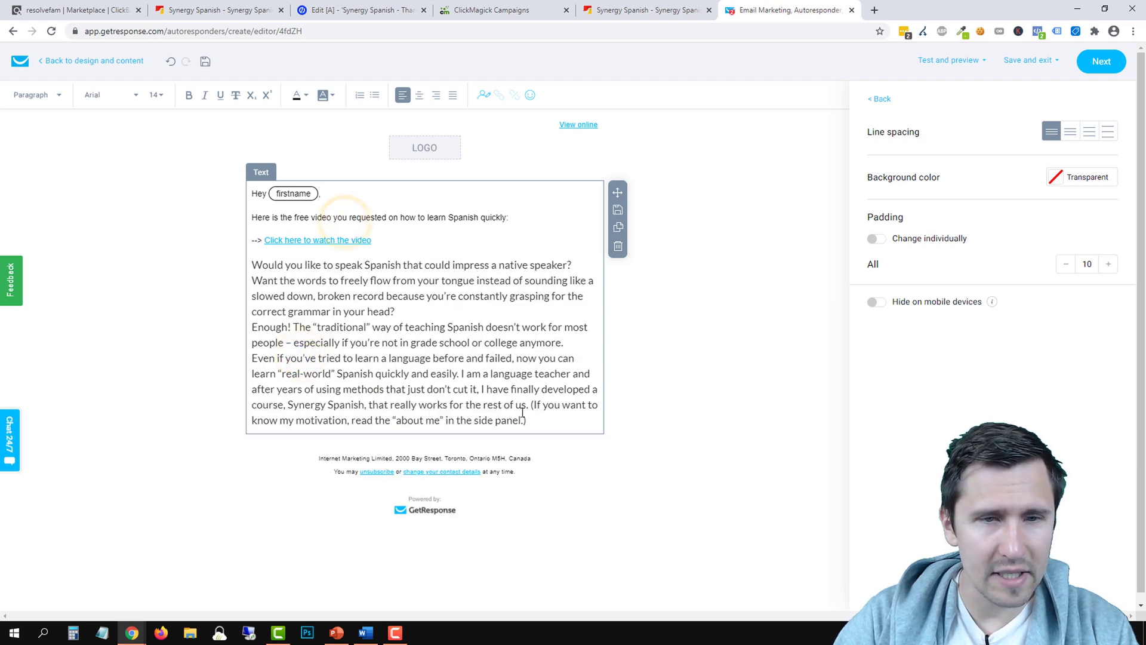
pyautogui.moveTo(526, 420); pyautogui.dragTo(248, 192)
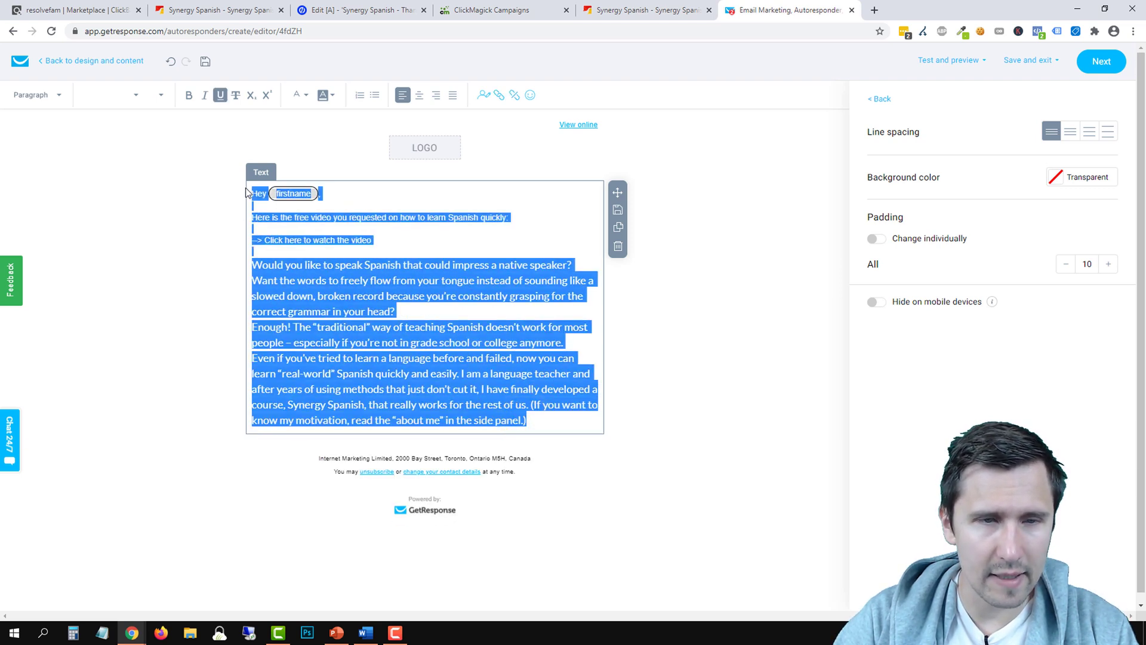
pyautogui.click(160, 95)
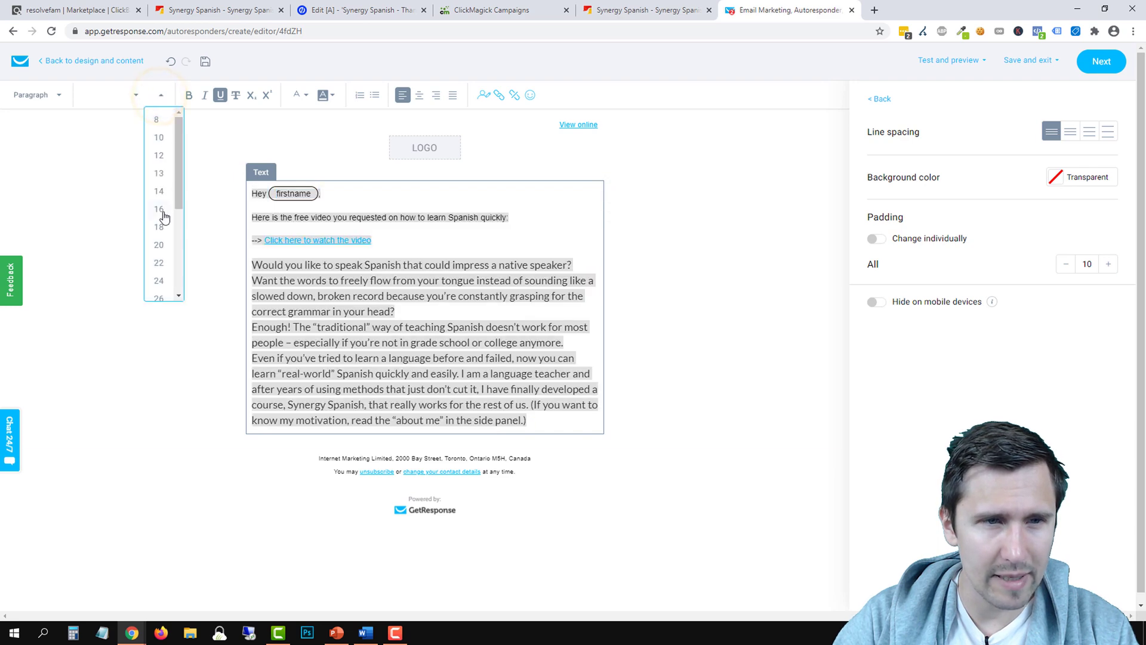
pyautogui.click(160, 209)
pyautogui.click(110, 97)
pyautogui.click(100, 120)
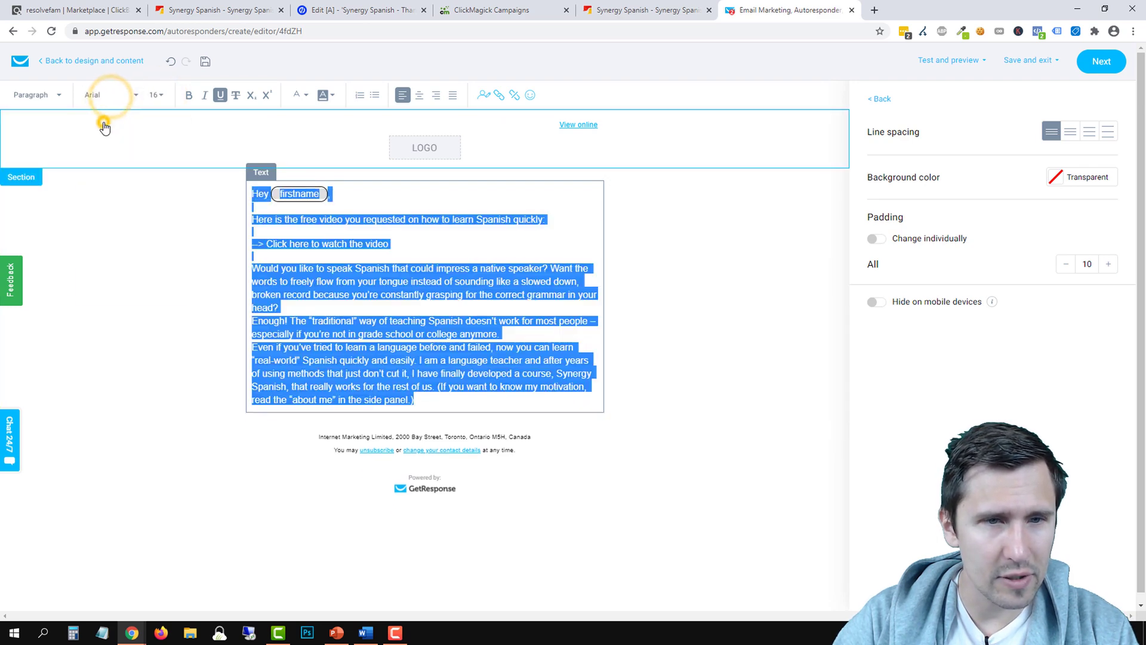
pyautogui.click(333, 308)
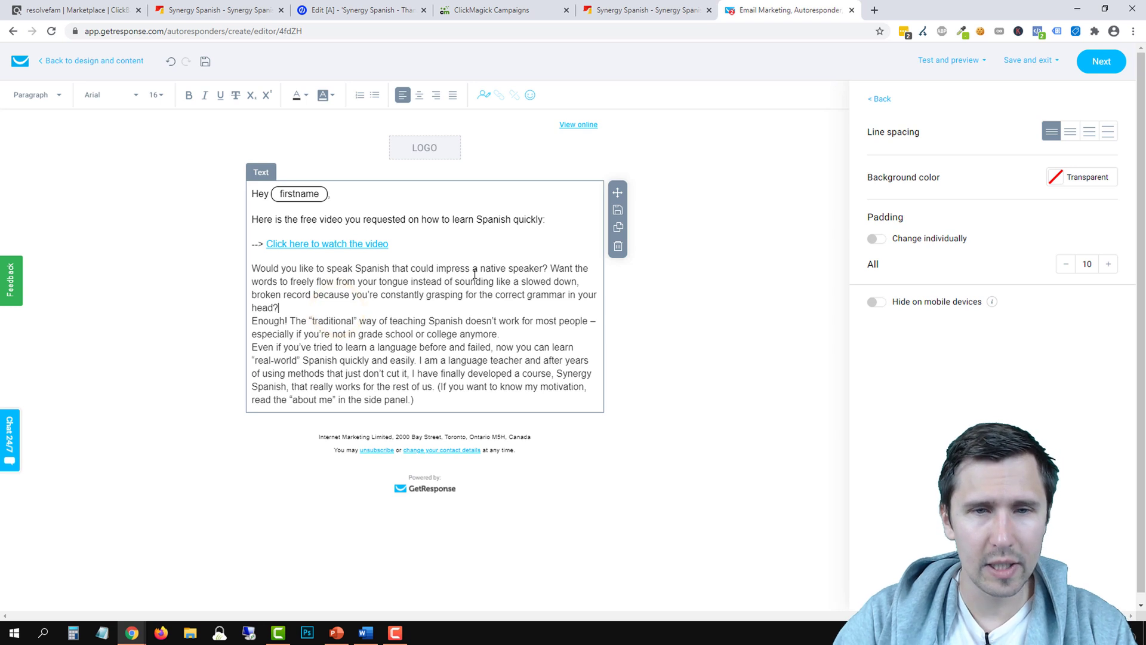
# Start 'Want the words…' as a new paragraph and bridge 'down... broken record' with ellipses
pyautogui.click(549, 268)
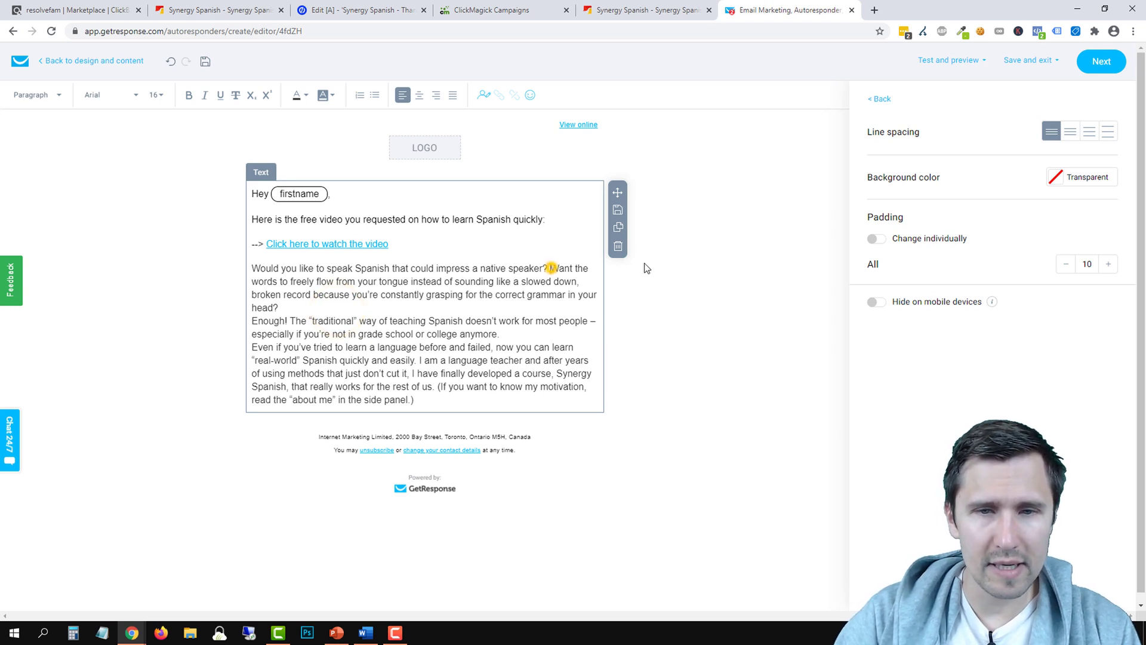
pyautogui.press('Return')
pyautogui.press('Return')
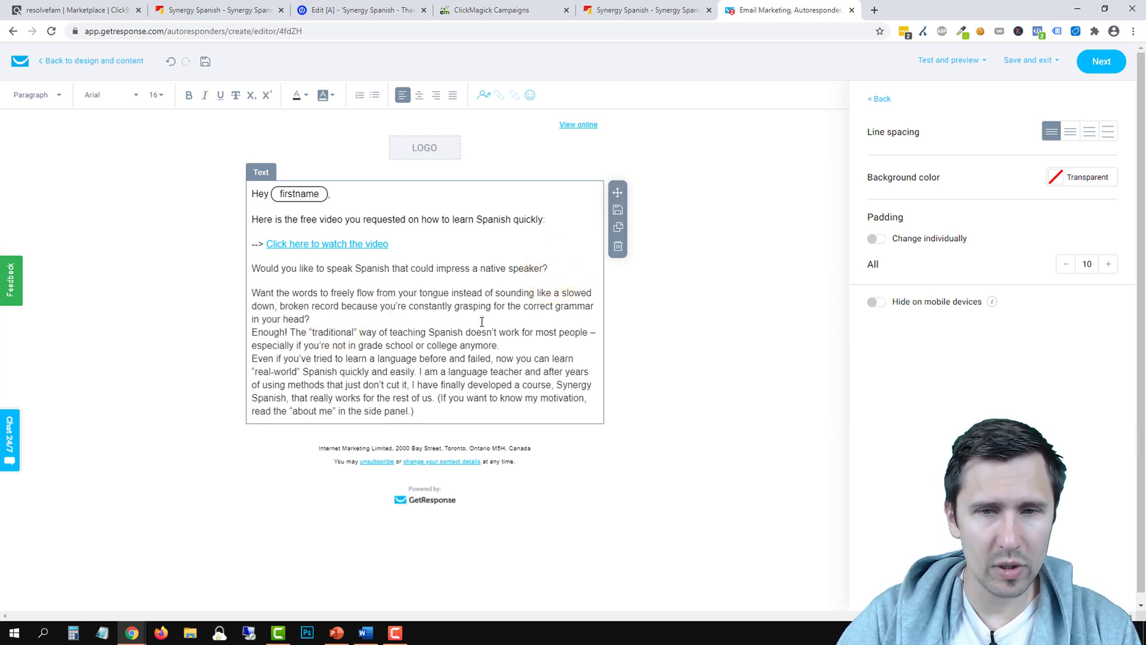
pyautogui.click(279, 305)
pyautogui.press('BackSpace')
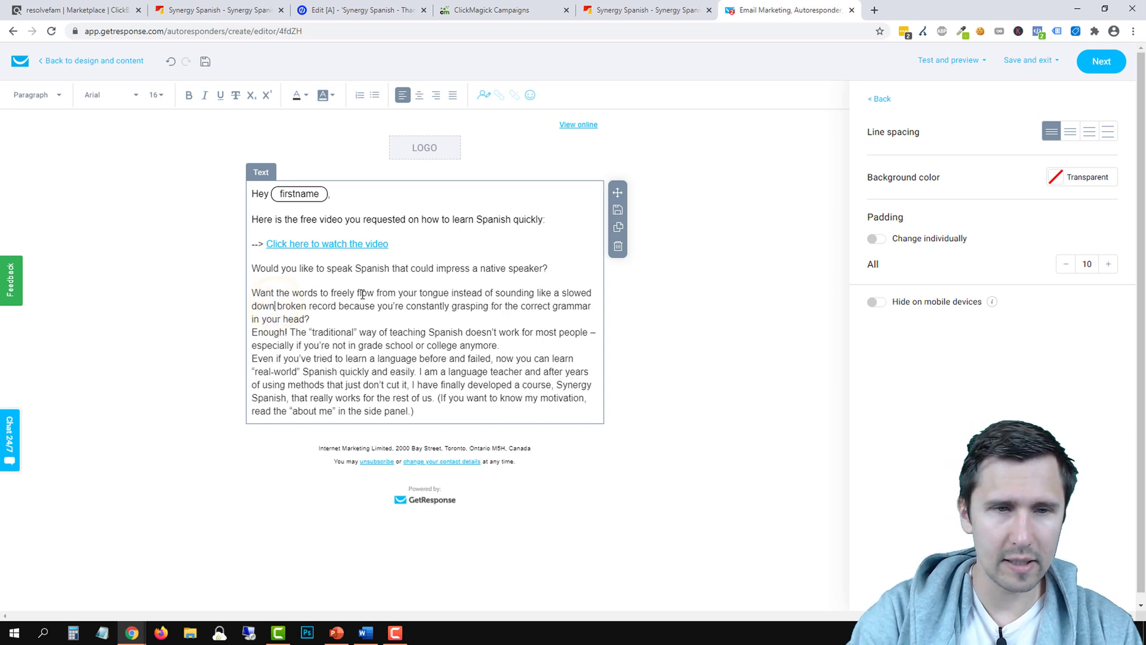
pyautogui.write('...')
pyautogui.press('Return')
pyautogui.press('Return')
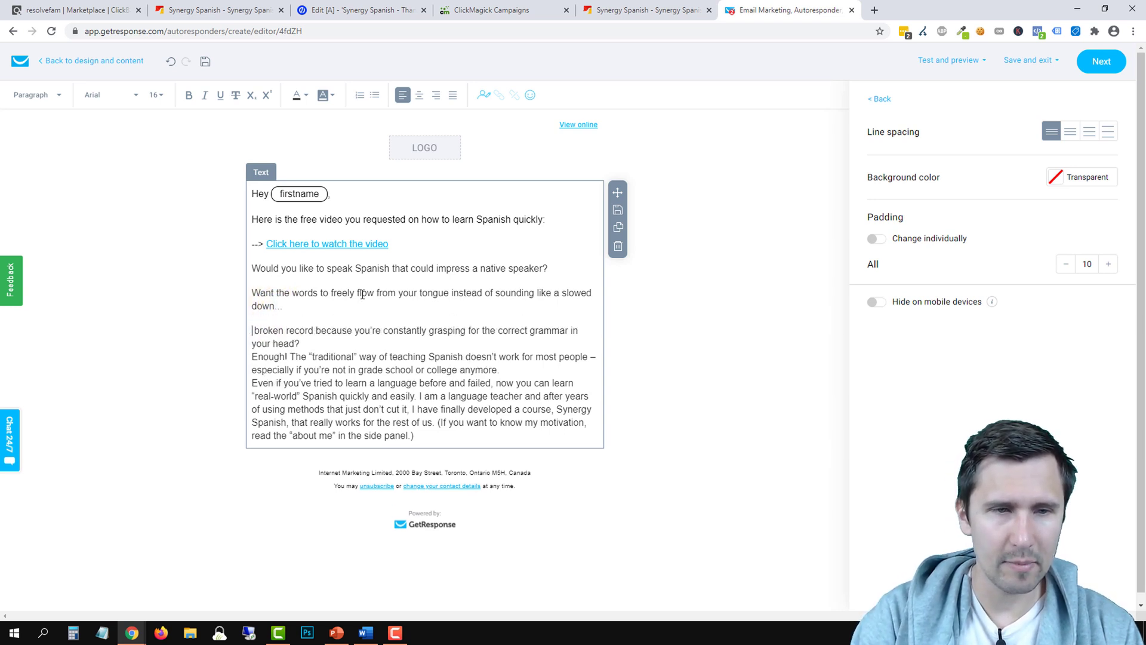
pyautogui.press('BackSpace')
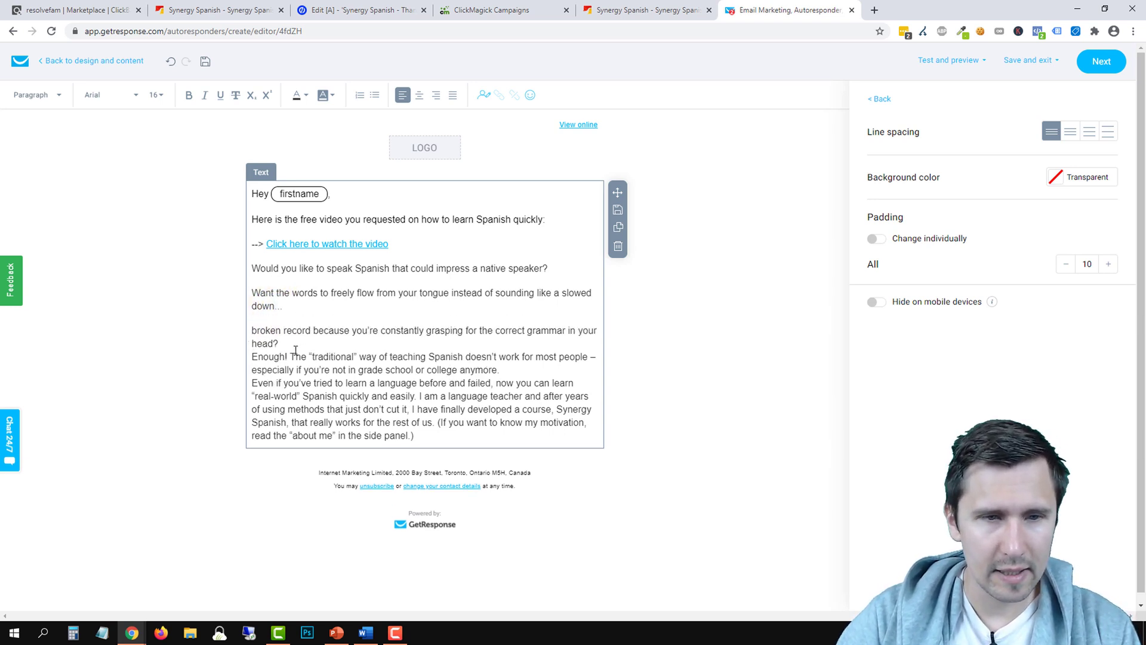
pyautogui.write('...')
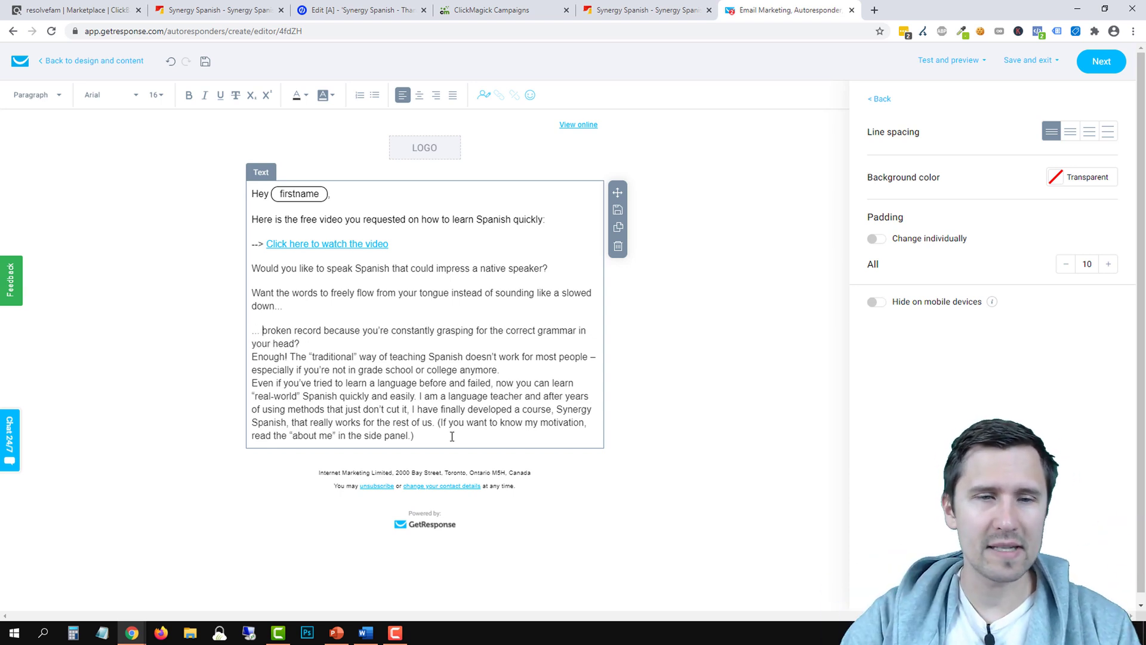
# Put 'Enough!' on its own paragraph and bold it and the 'Would you like…' question
pyautogui.click(312, 345)
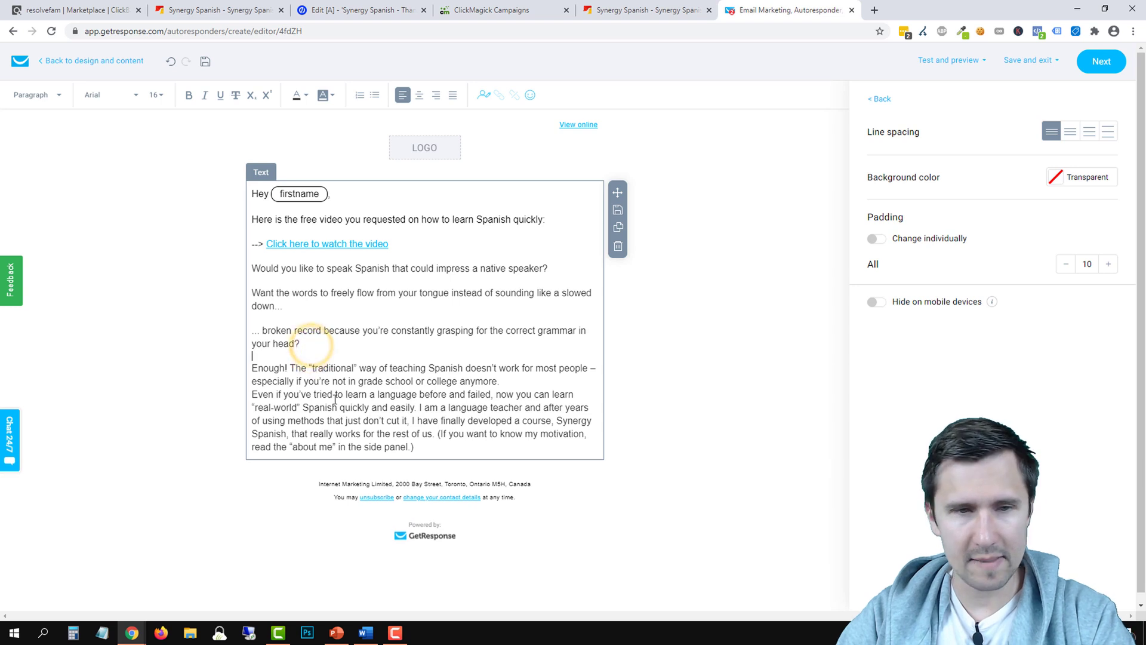
pyautogui.press('Return')
pyautogui.click(292, 365)
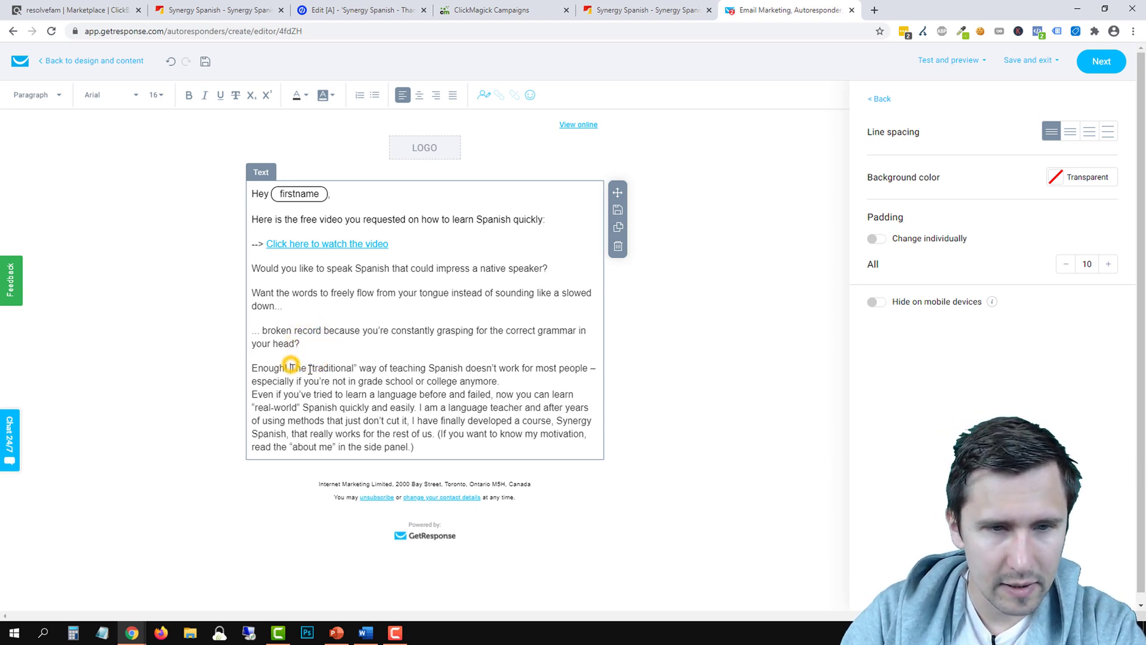
pyautogui.press('Return')
pyautogui.tripleClick(265, 367)
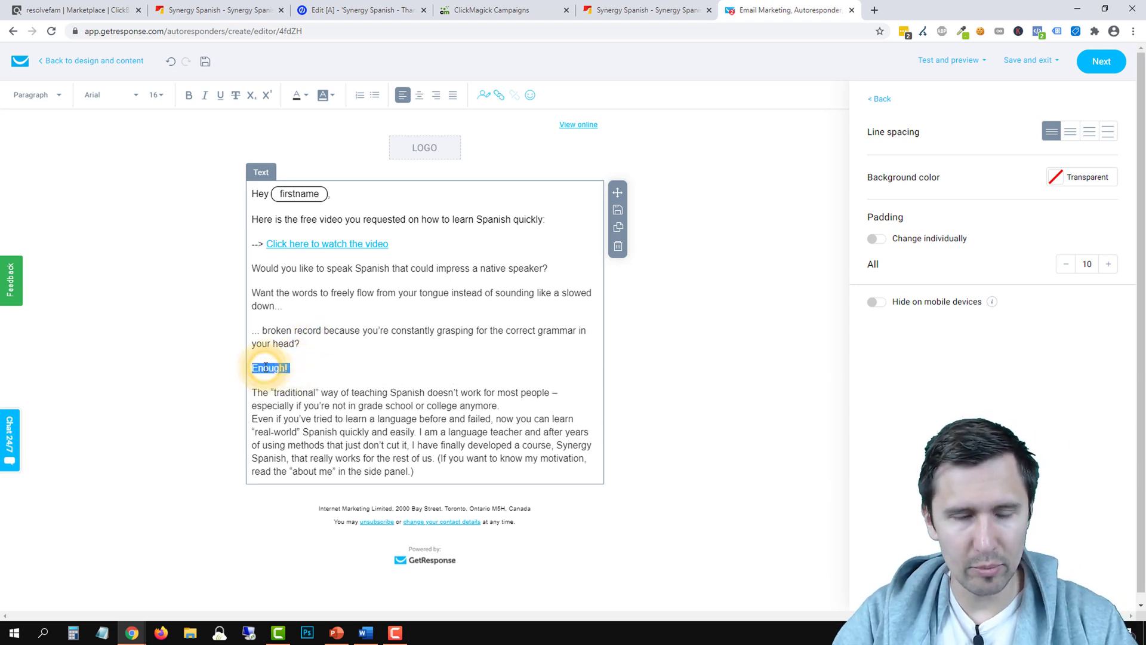
pyautogui.hotkey('ctrl', 'b')
pyautogui.click(337, 327)
pyautogui.tripleClick(332, 272)
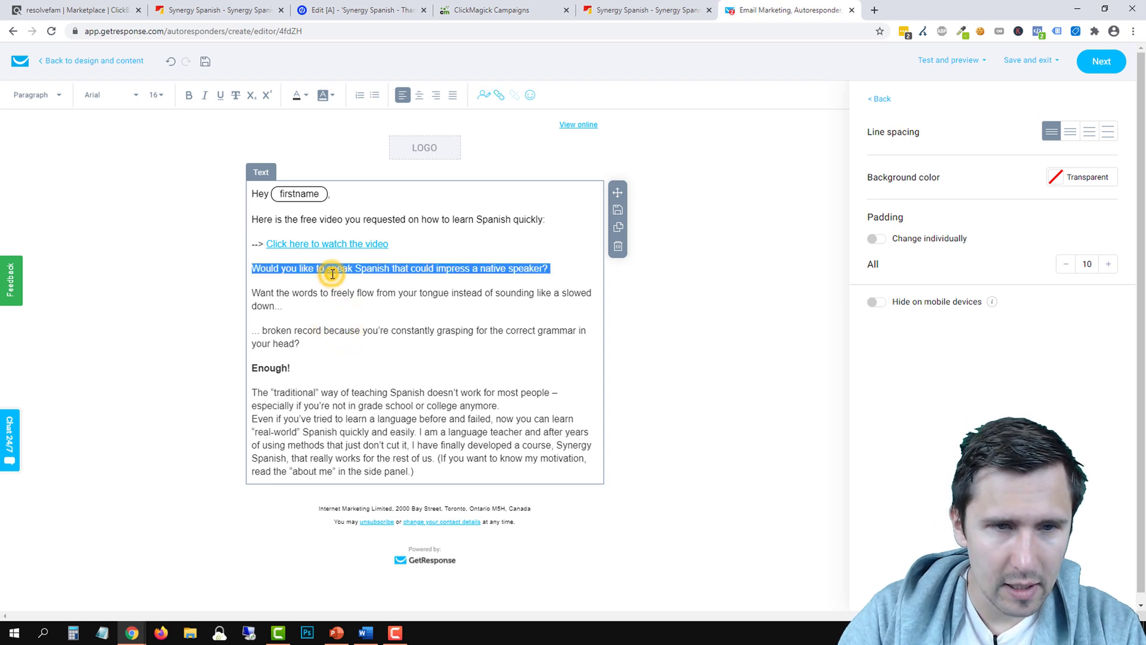
pyautogui.click(188, 94)
pyautogui.click(321, 365)
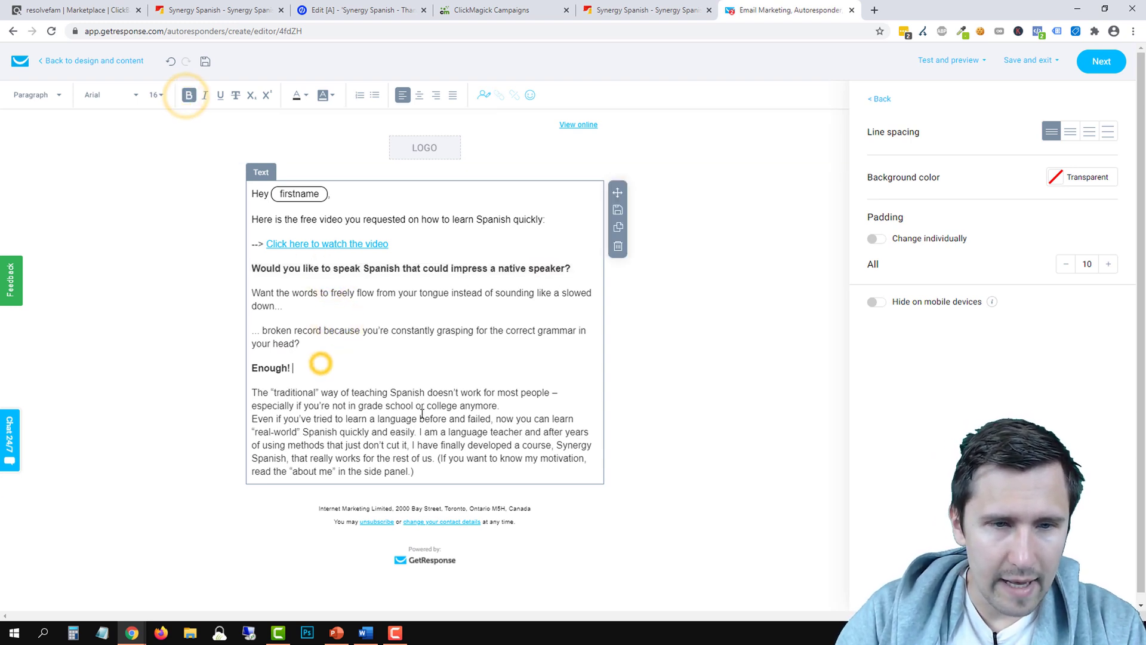
# Start 'Even if you've tried…' and 'I am a language teacher…' as new paragraphs
pyautogui.click(507, 399)
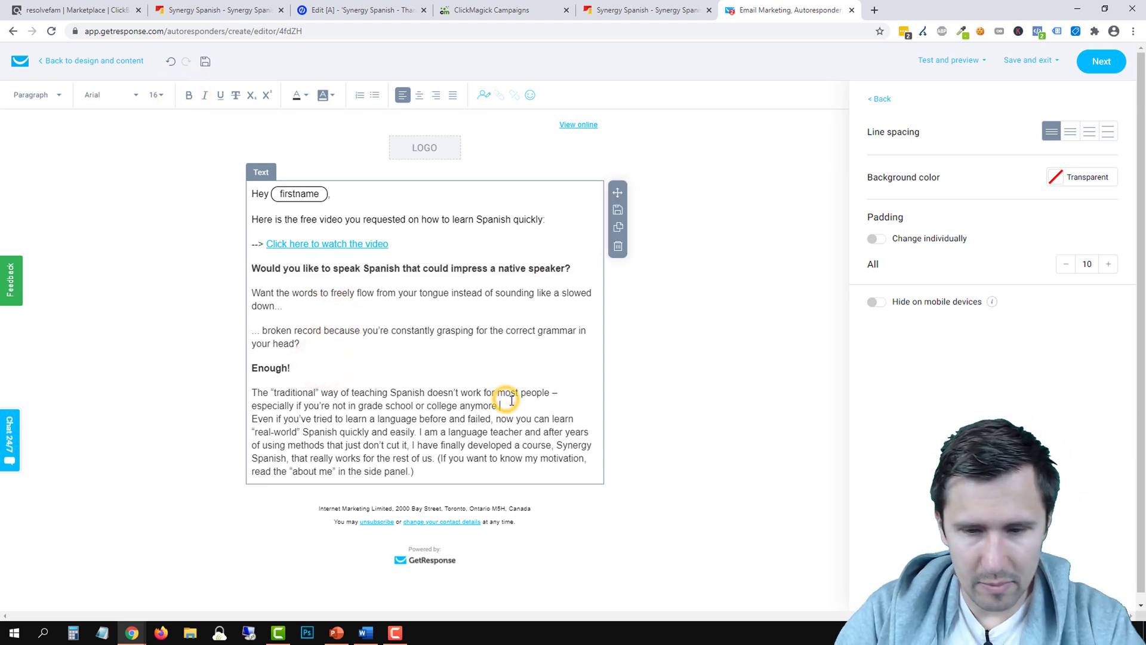
pyautogui.press('Return')
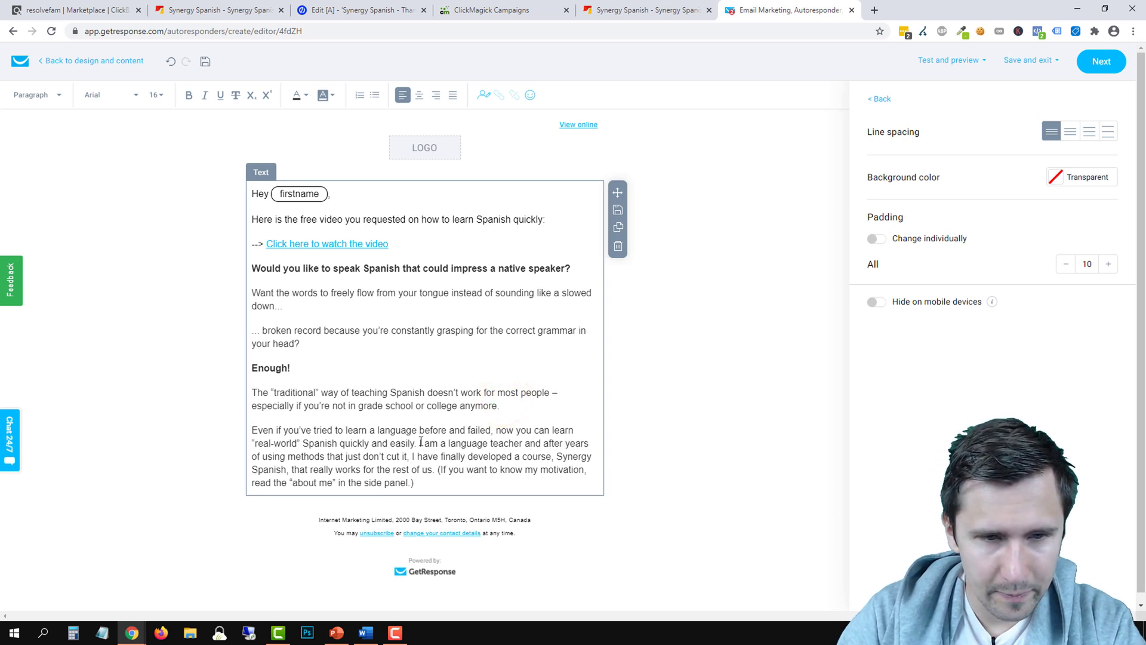
pyautogui.click(417, 443)
pyautogui.press('Return')
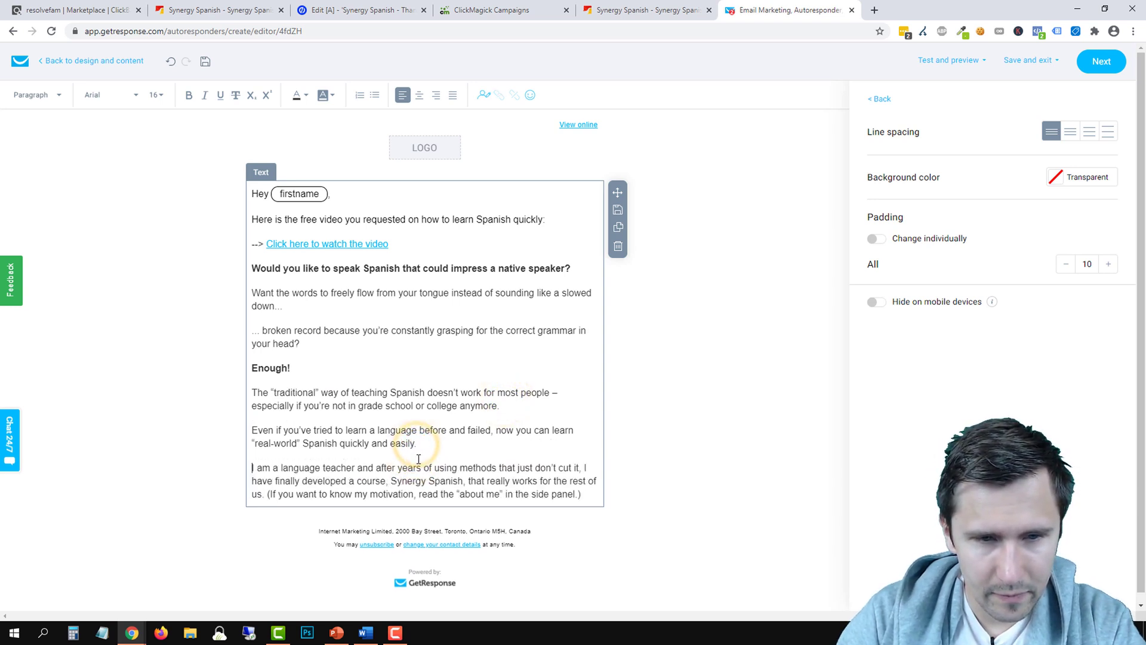
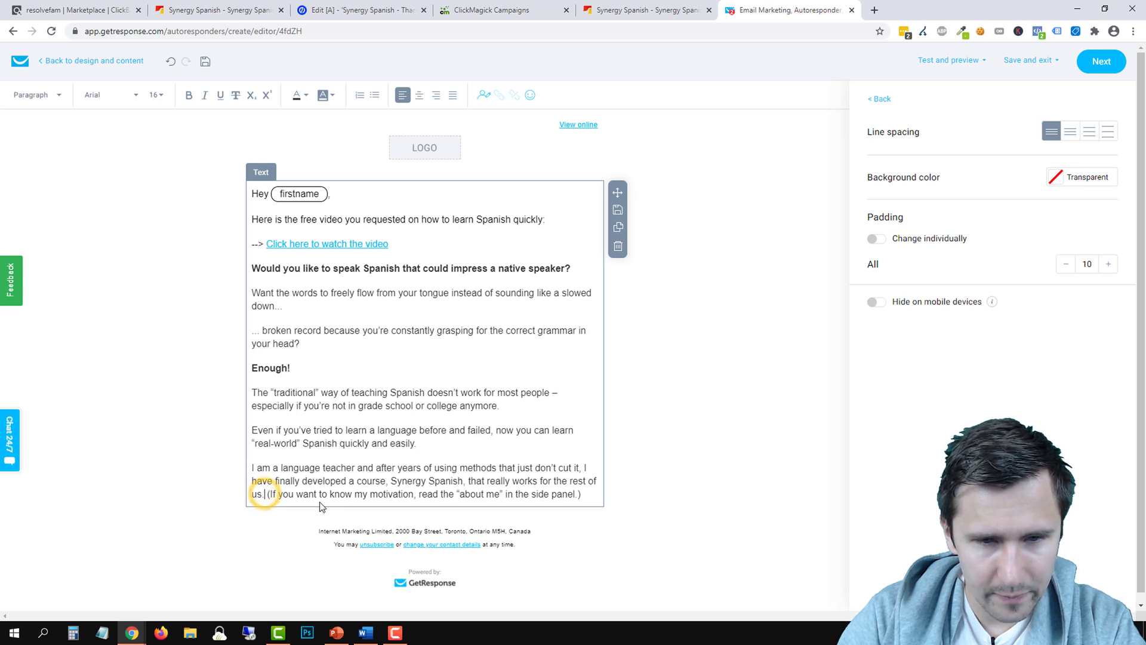
# Move the '(If you want to know…' aside into its own paragraph and italicize the real-world Spanish paragraph
pyautogui.press('Return')
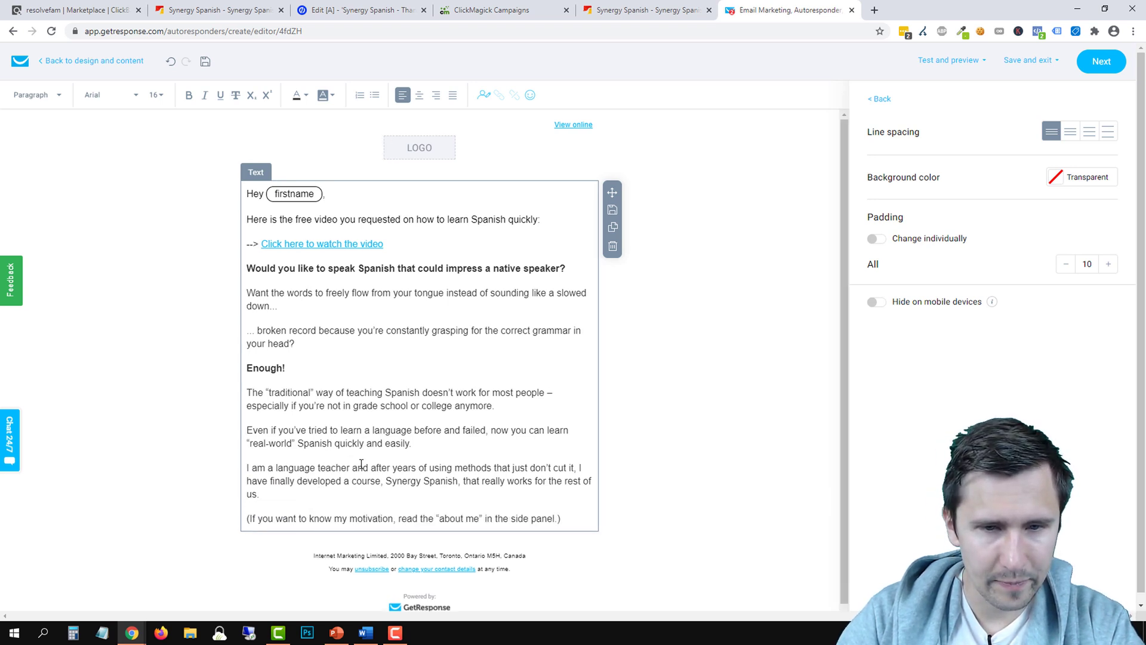
pyautogui.tripleClick(313, 437)
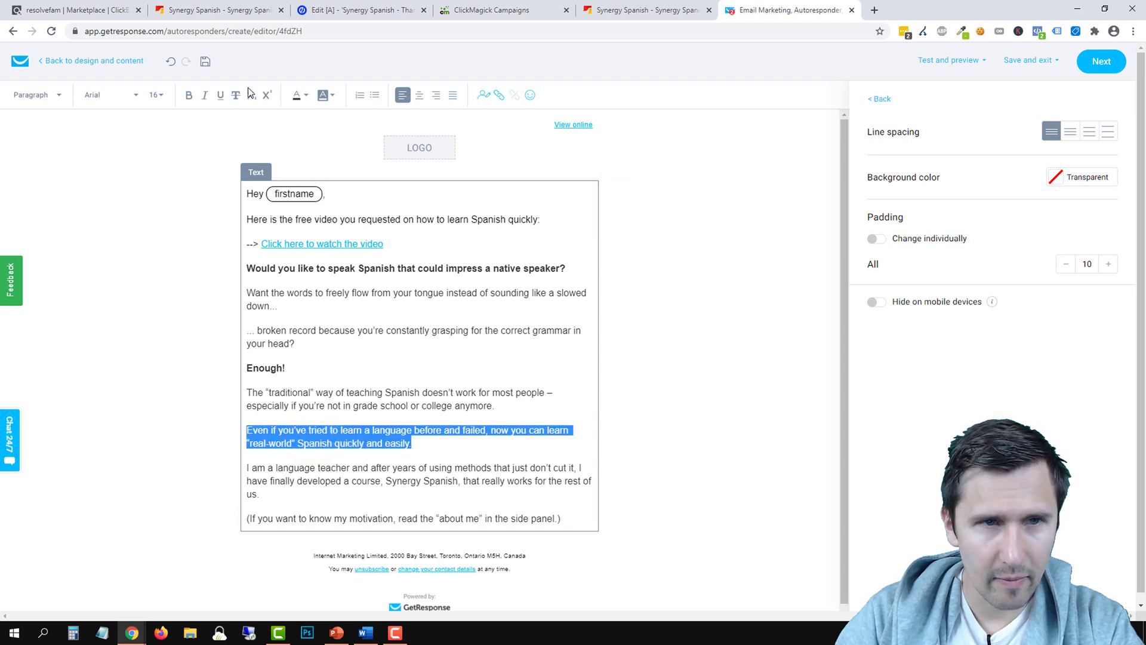
pyautogui.click(204, 95)
pyautogui.click(424, 404)
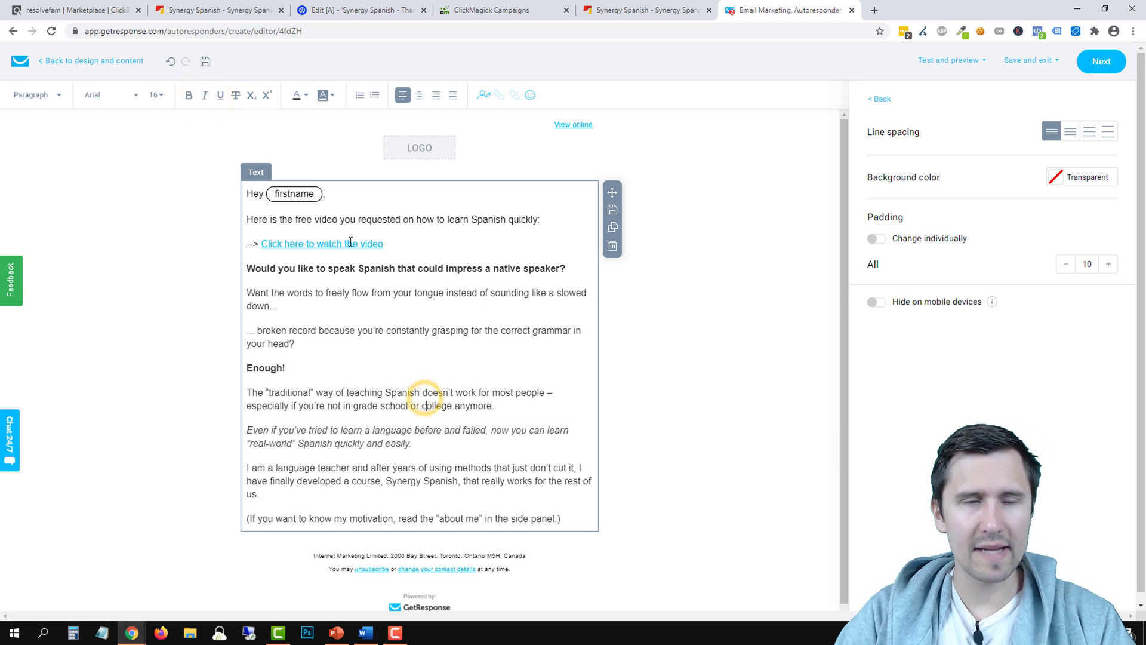
# Check the Synergy Spanish sales page, then return to the email text after 'us.'
pyautogui.click(648, 10)
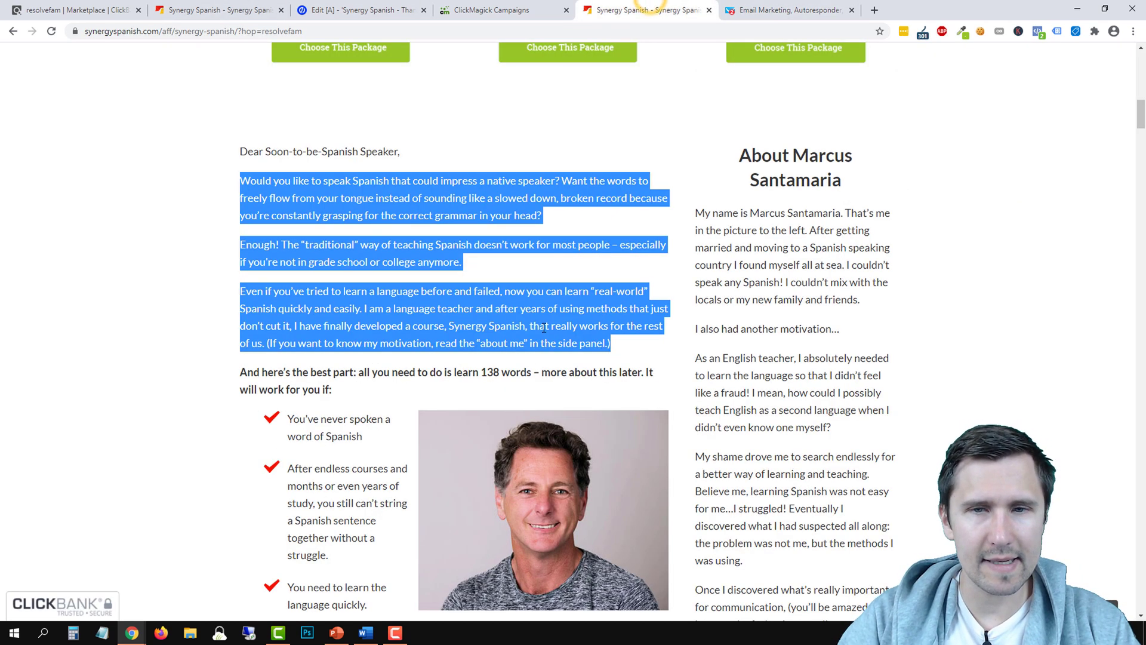
pyautogui.click(784, 8)
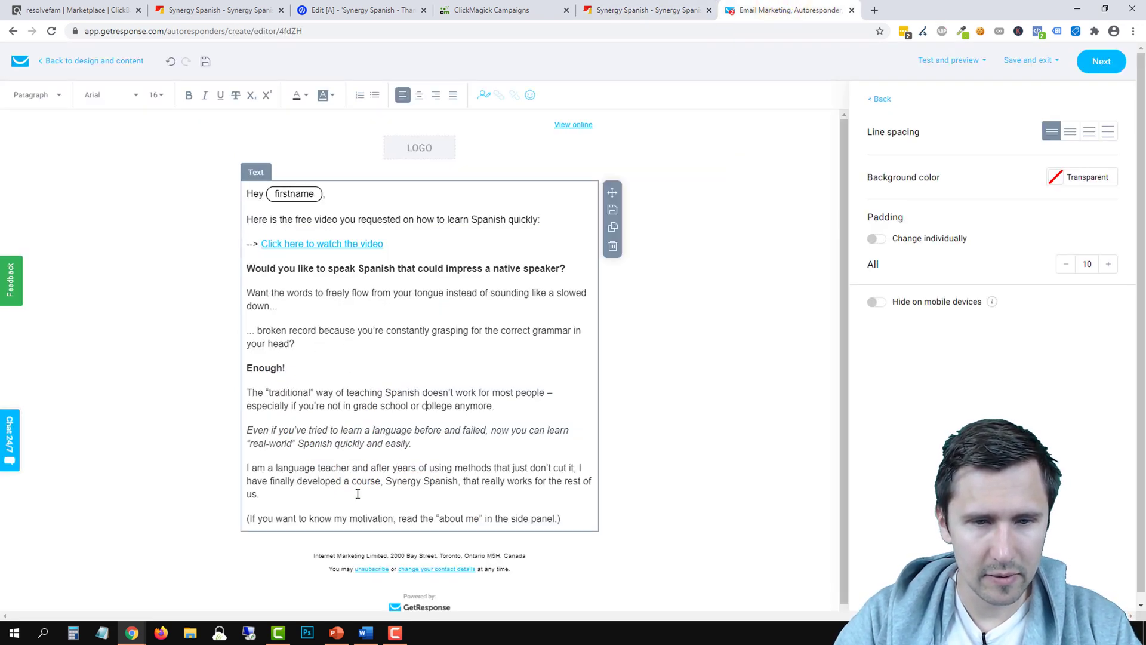
pyautogui.click(306, 496)
pyautogui.press('Return')
pyautogui.press('BackSpace')
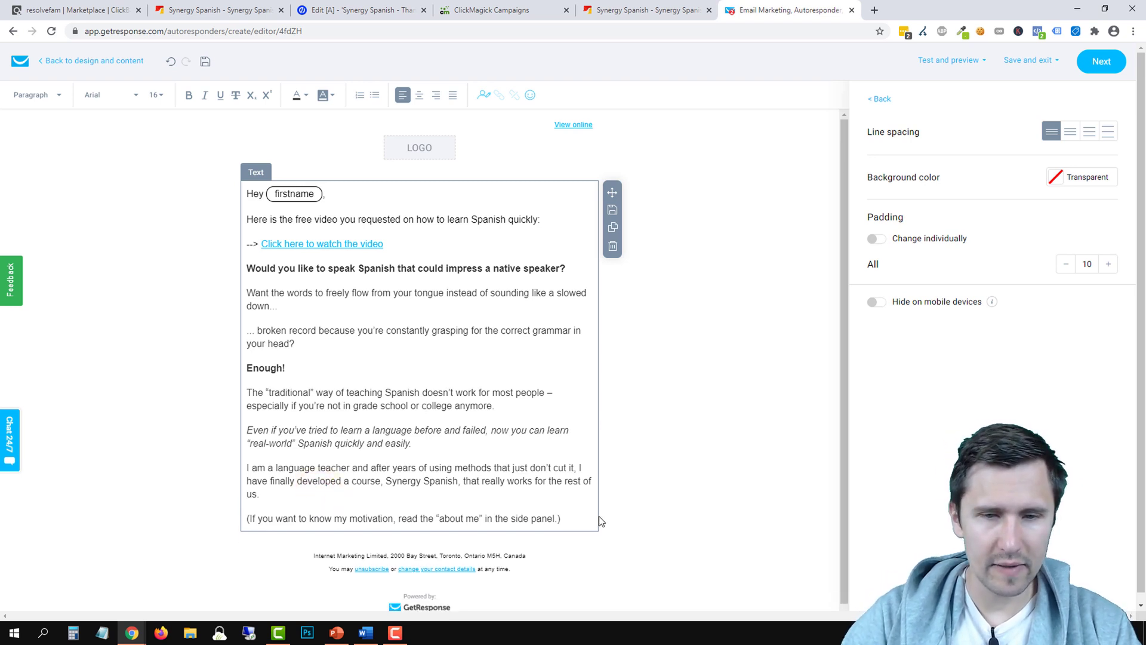
# End the aside with a period and add the '138 words' and 'Regardless of your age...' paragraphs
pyautogui.click(579, 518)
pyautogui.press('BackSpace')
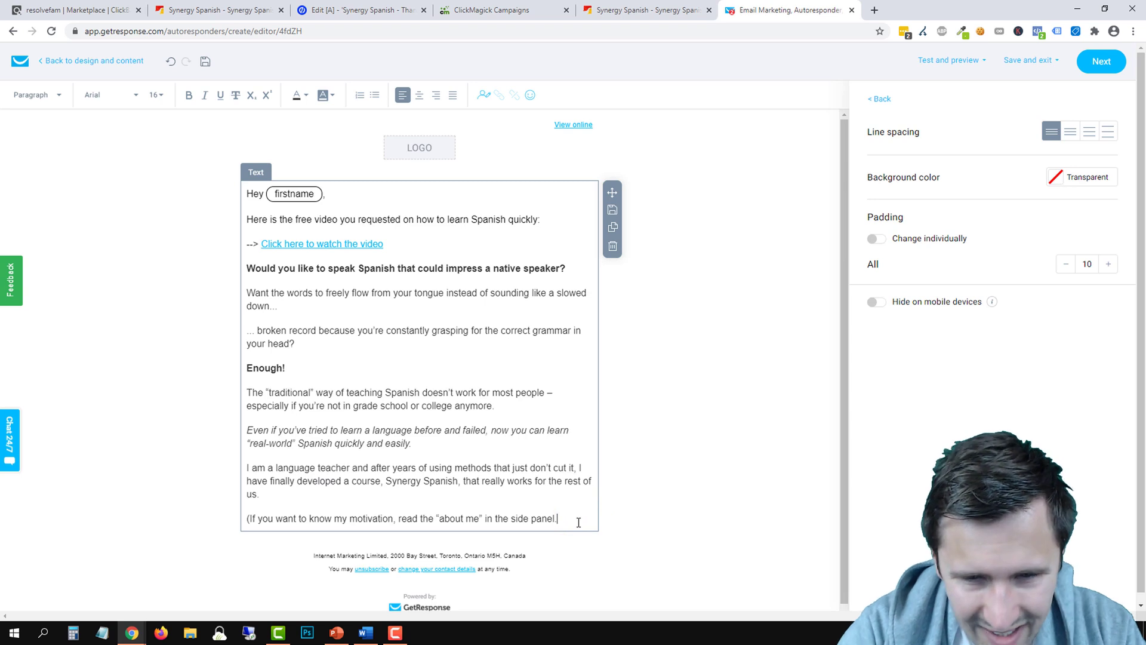
pyautogui.write('.')
pyautogui.press('Return')
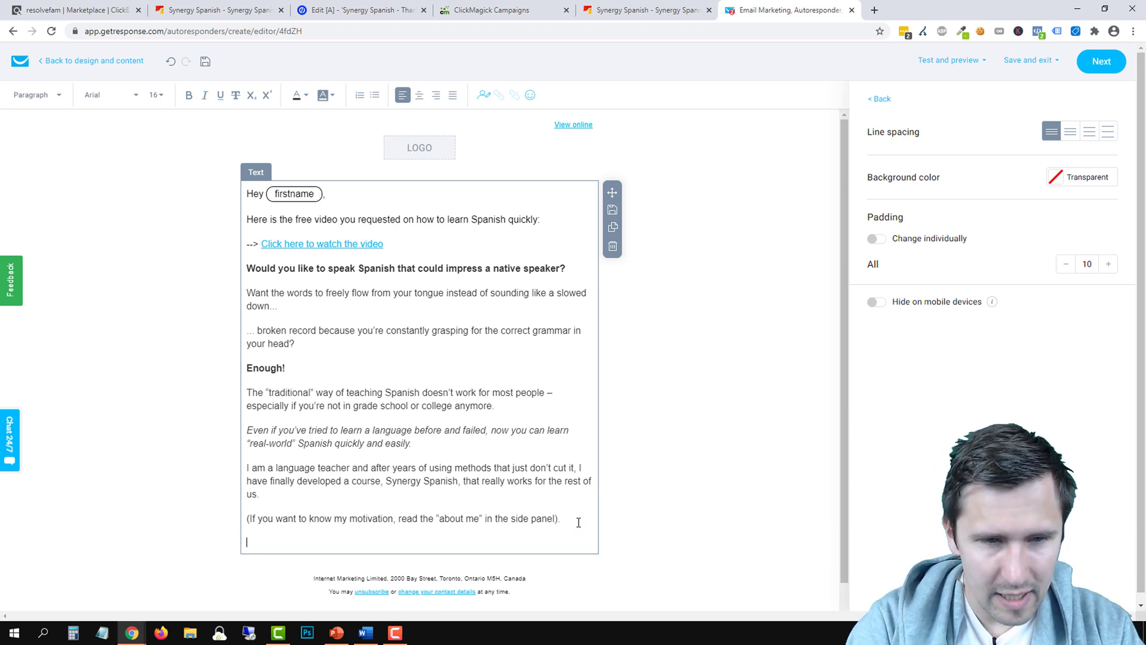
pyautogui.write("All you need is 138 words - THAT'S IT!")
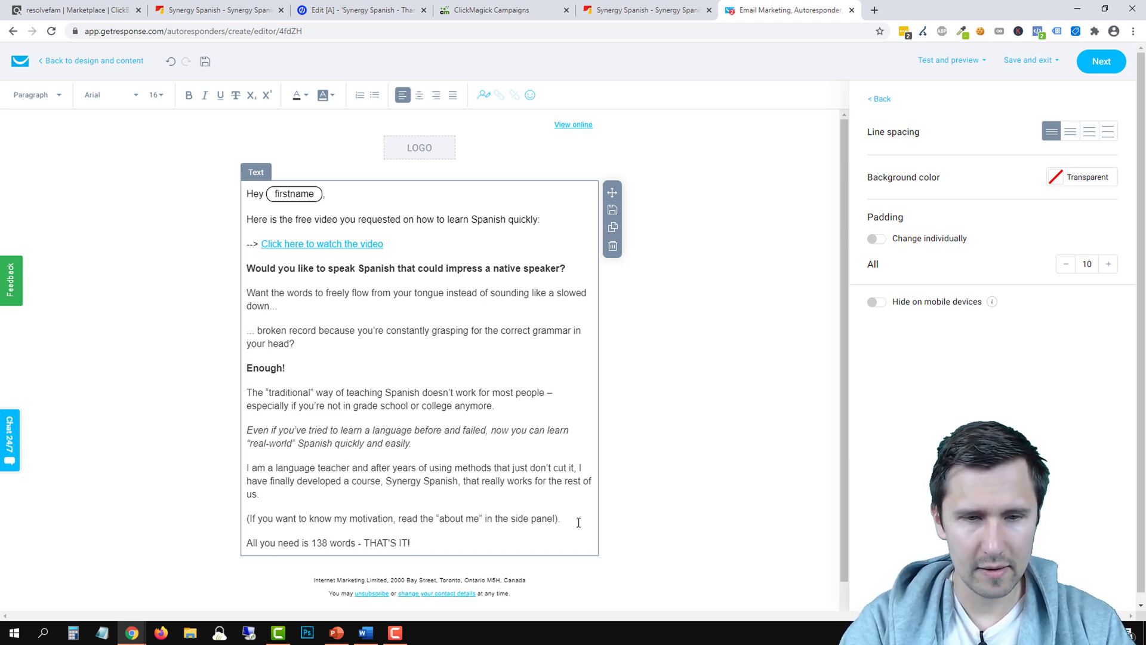
pyautogui.press('Return')
pyautogui.write('Regardles')
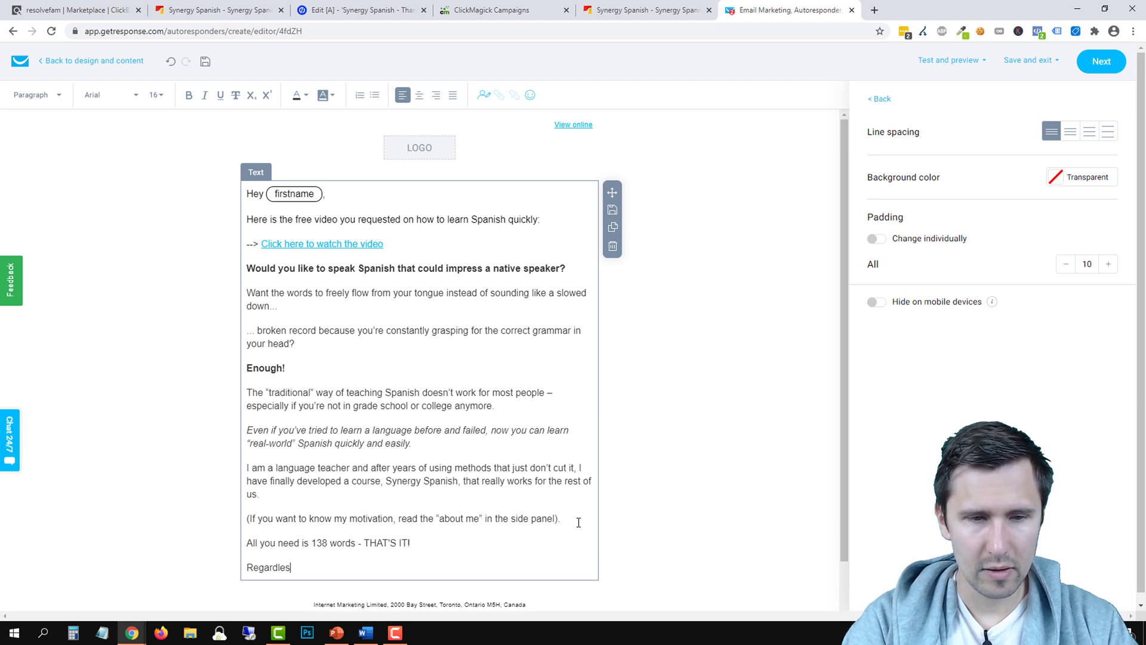
pyautogui.write('s of your age...')
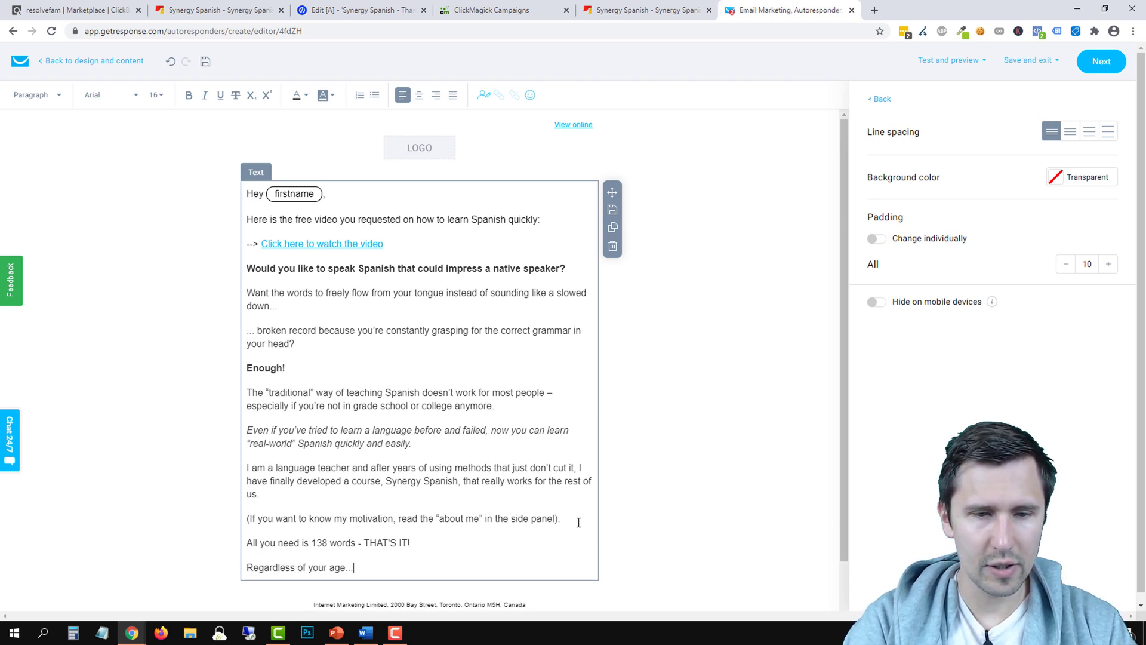
pyautogui.write(' you can quickly and easily learn Spanish.')
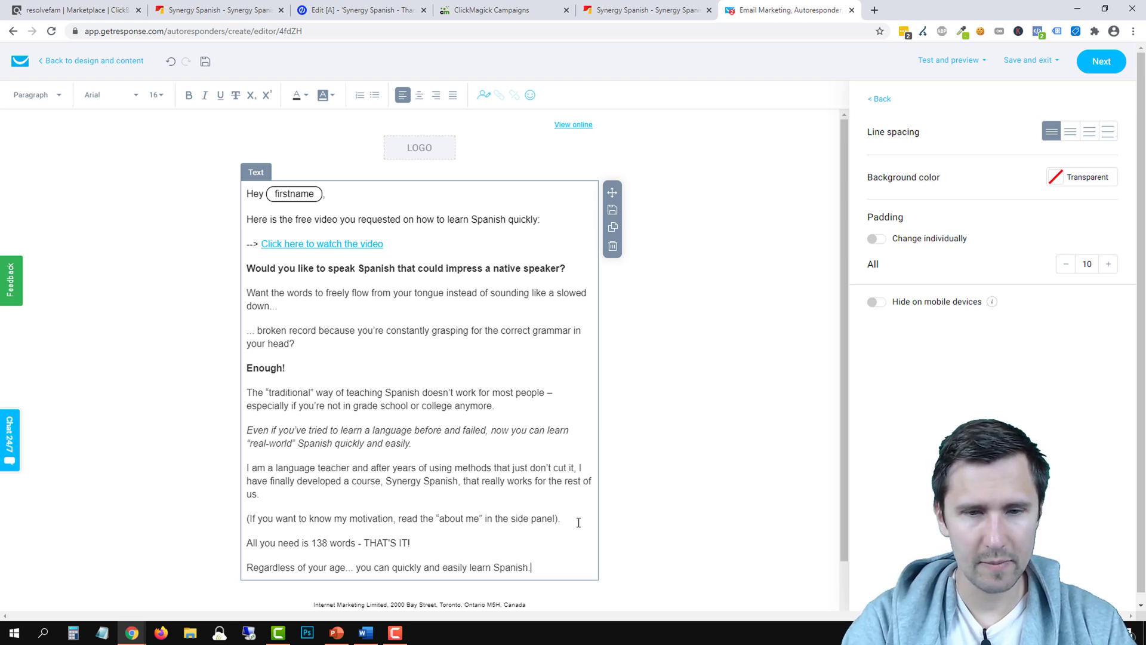
pyautogui.press('Return')
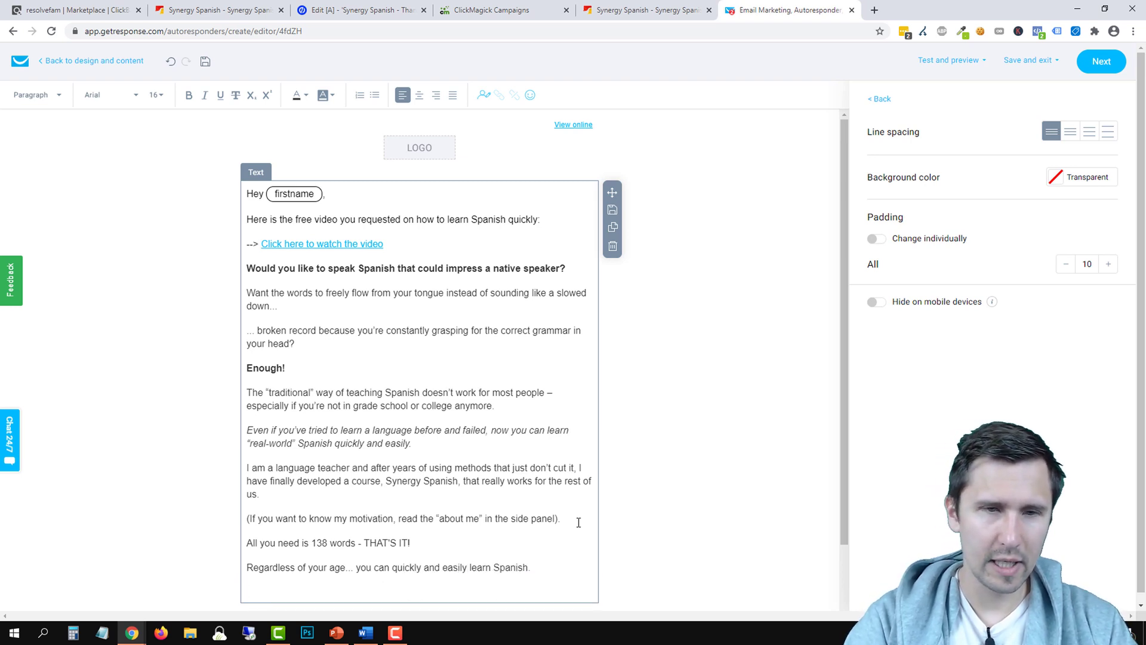
# Add the paragraph about upcoming emails and a request to whitelist the sender's email address
pyautogui.scroll(-1, 615, 528)
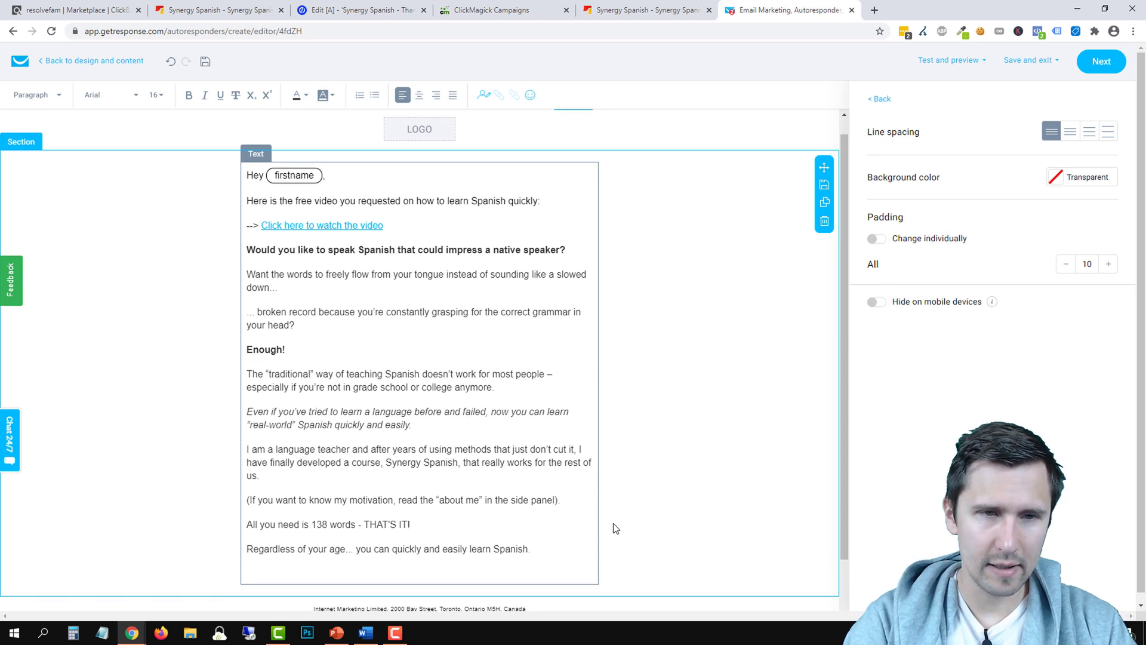
pyautogui.write('In t')
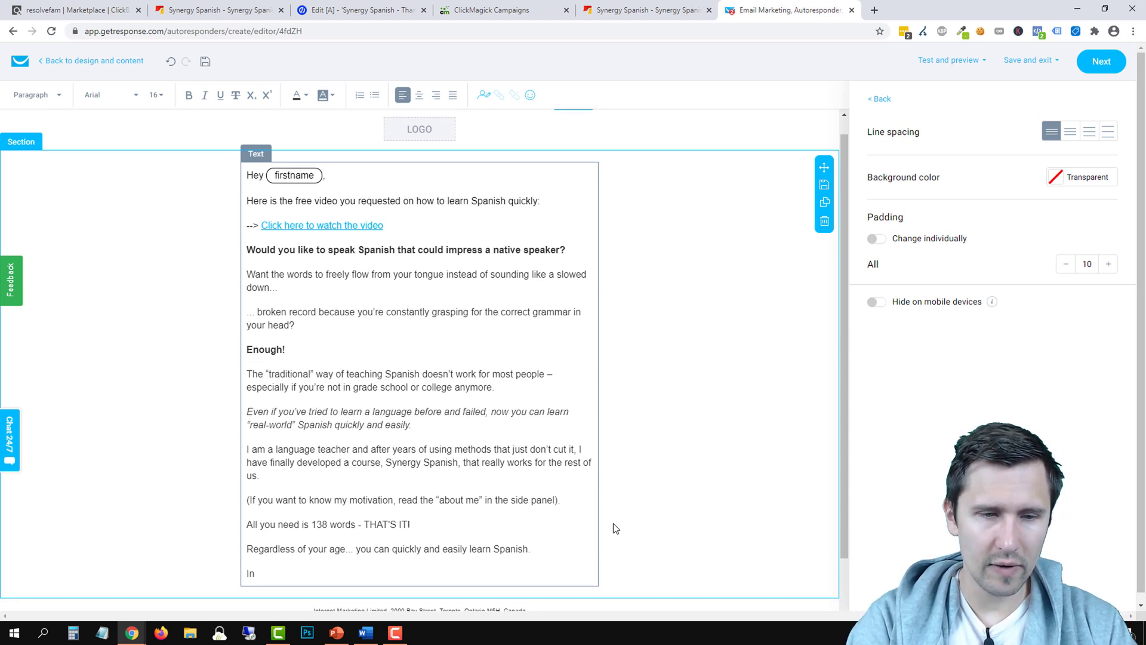
pyautogui.press('BackSpace')
pyautogui.press('BackSpace')
pyautogui.write('Over the next fe')
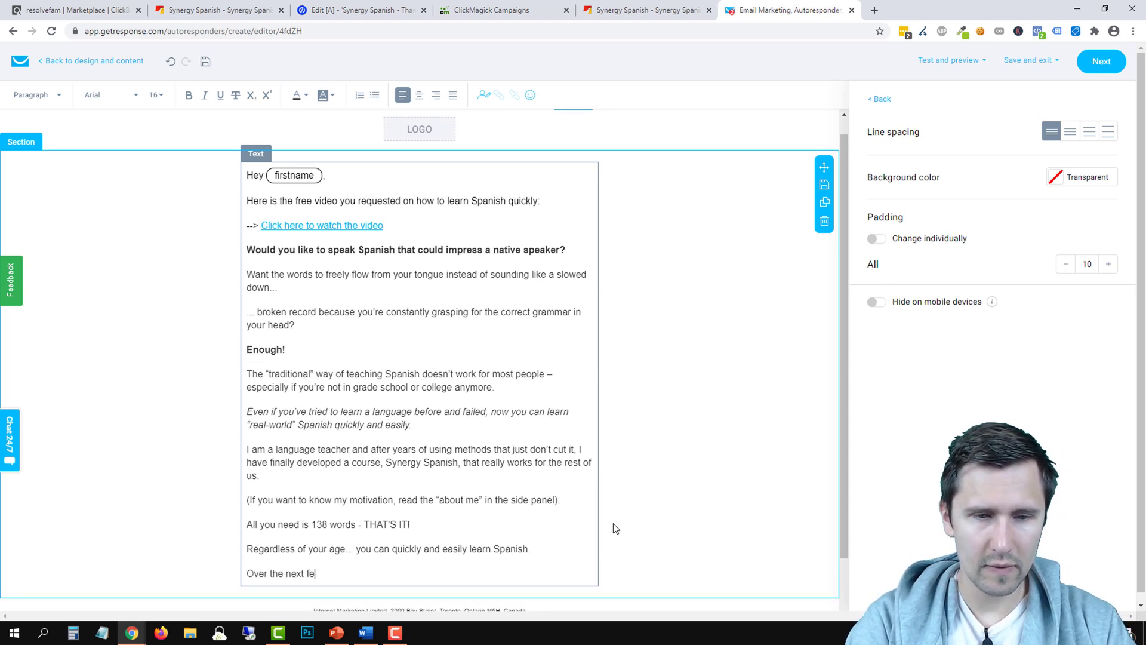
pyautogui.write('w emails, I want to s')
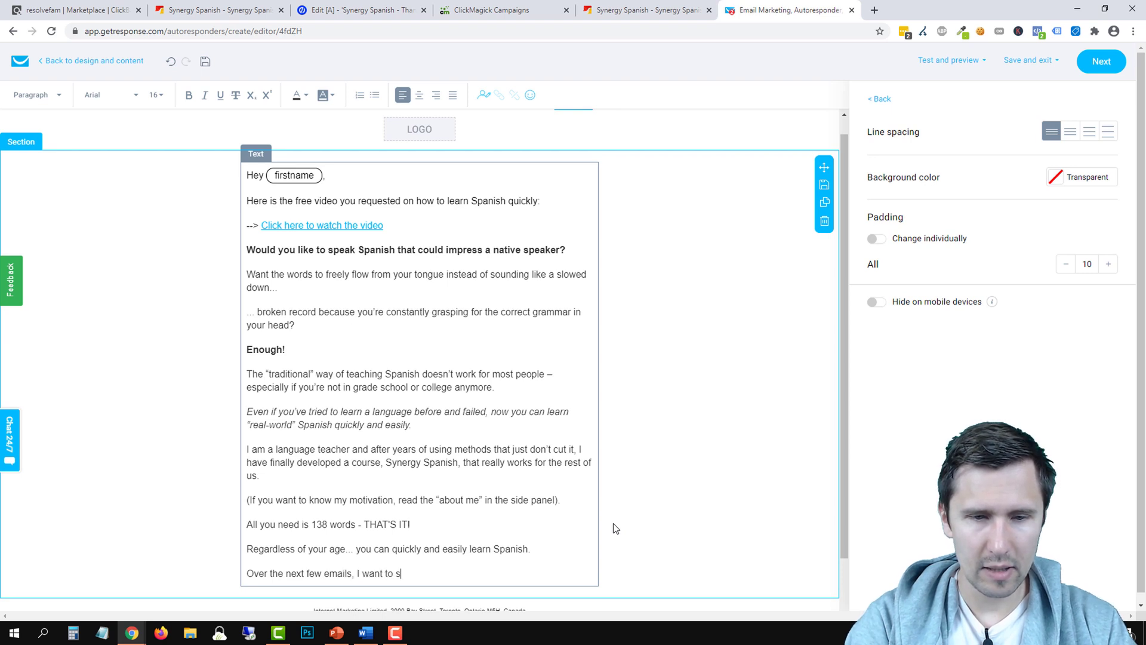
pyautogui.write('end you some more informati')
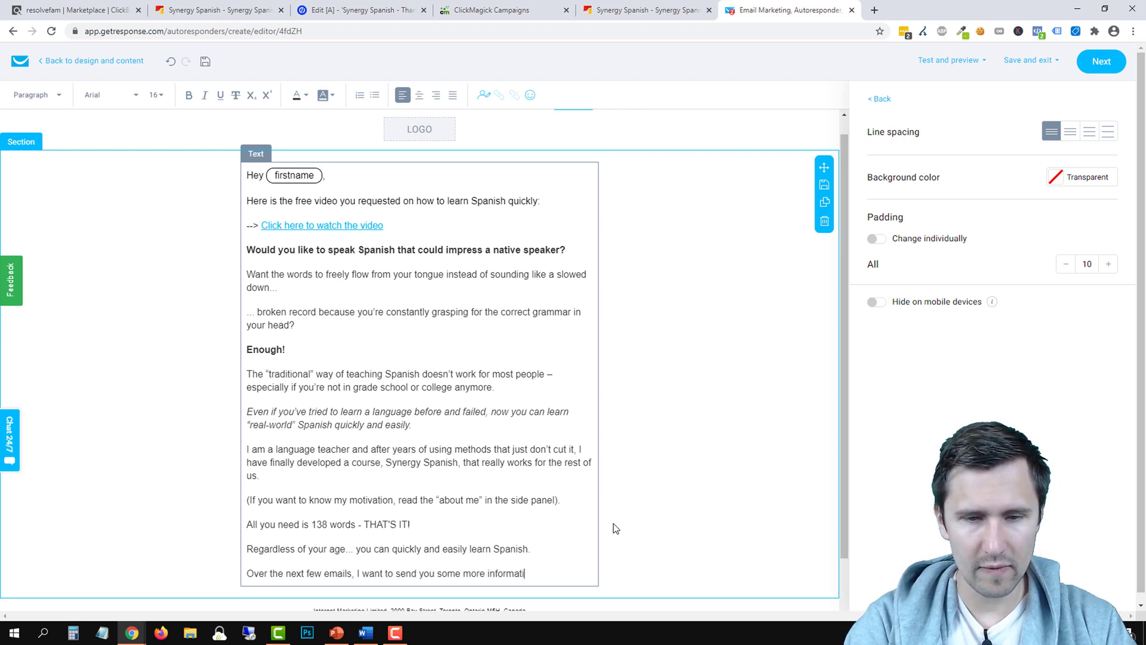
pyautogui.write('on about how you can quic')
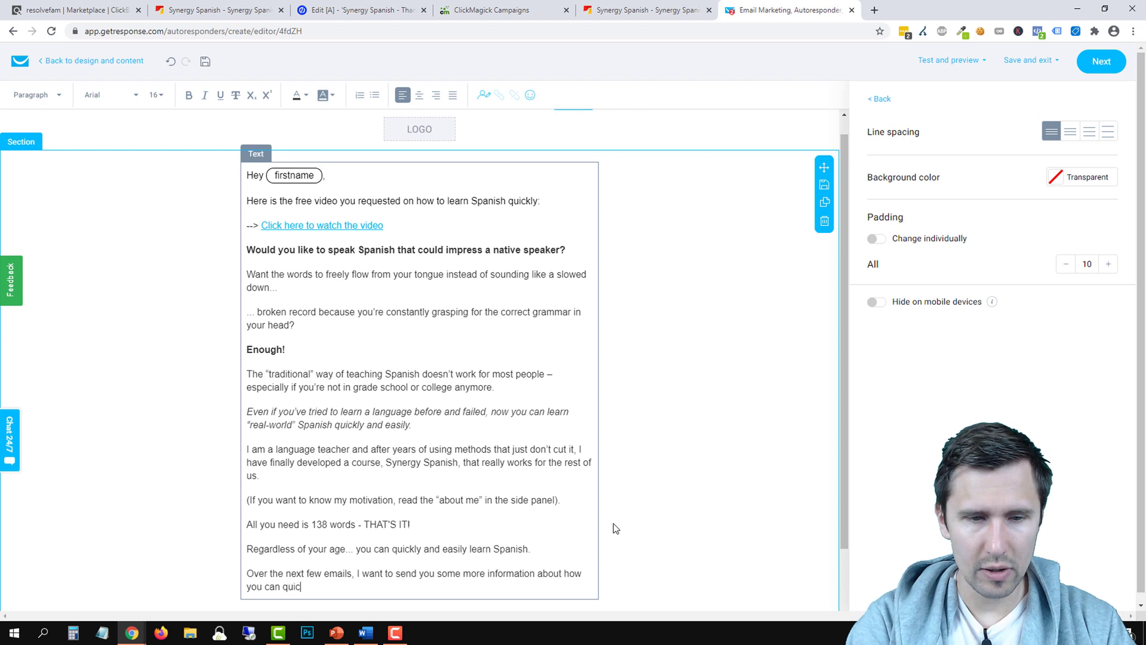
pyautogui.write('kly learn Spanish to ')
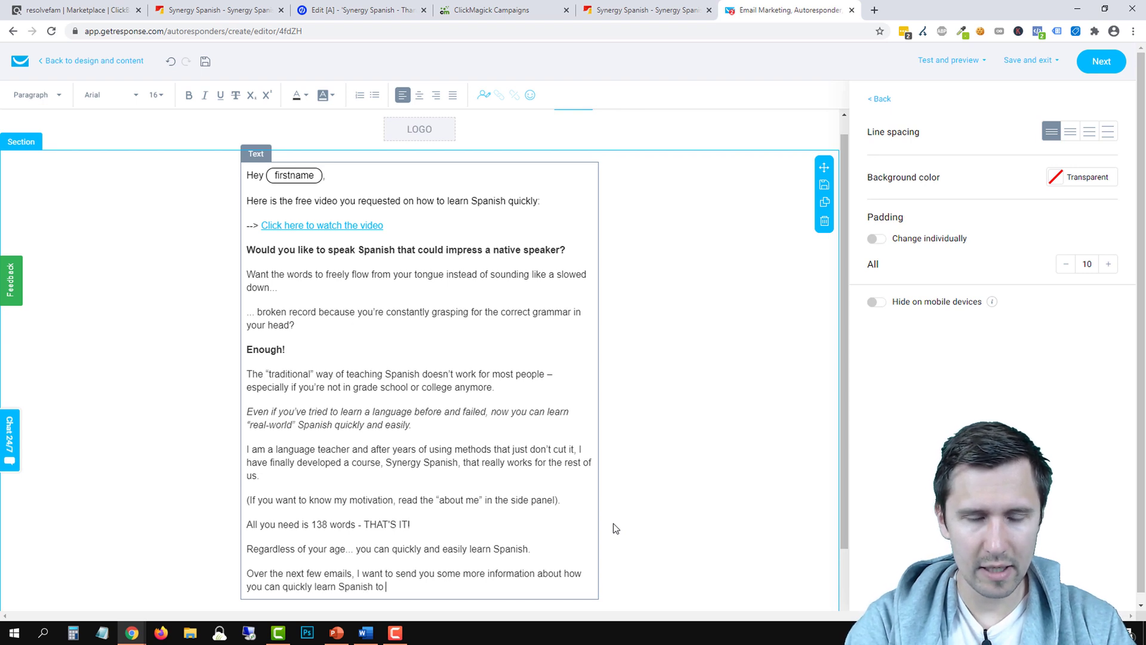
pyautogui.write('impress your frie')
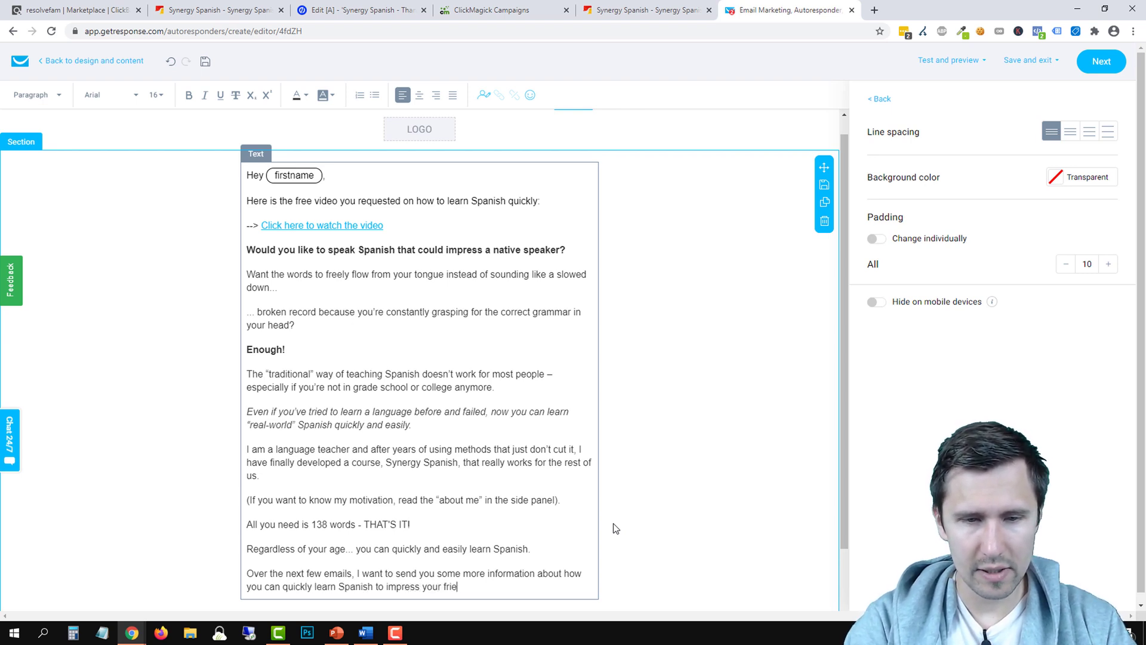
pyautogui.write('nds with very f')
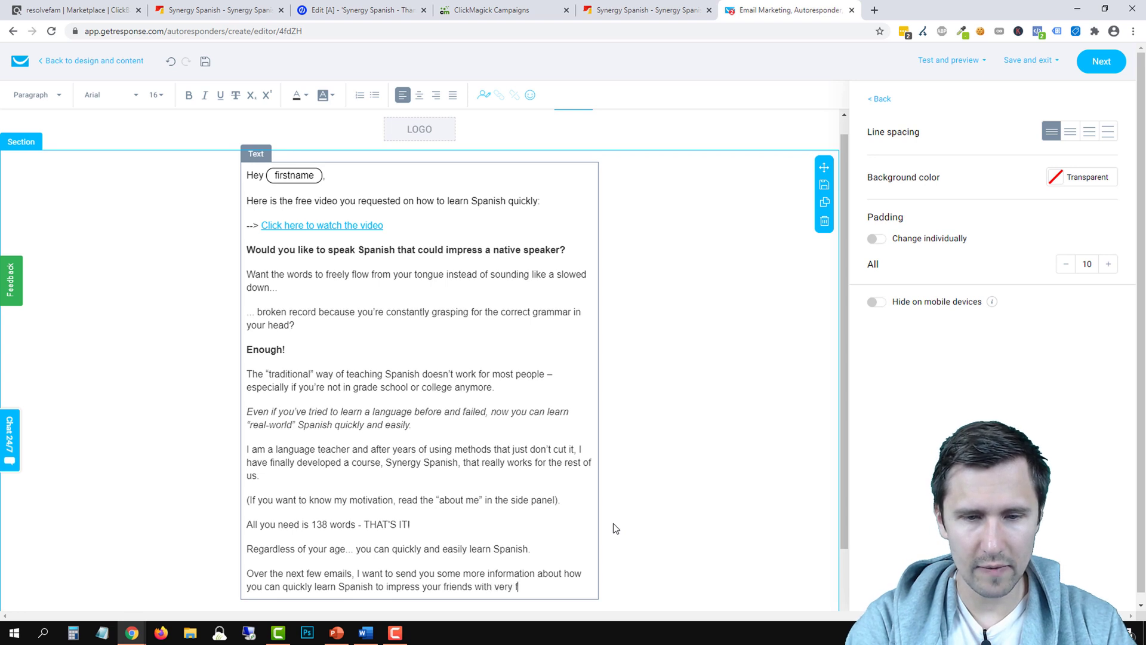
pyautogui.write('ew words.')
pyautogui.press('Return')
pyautogui.write('So')
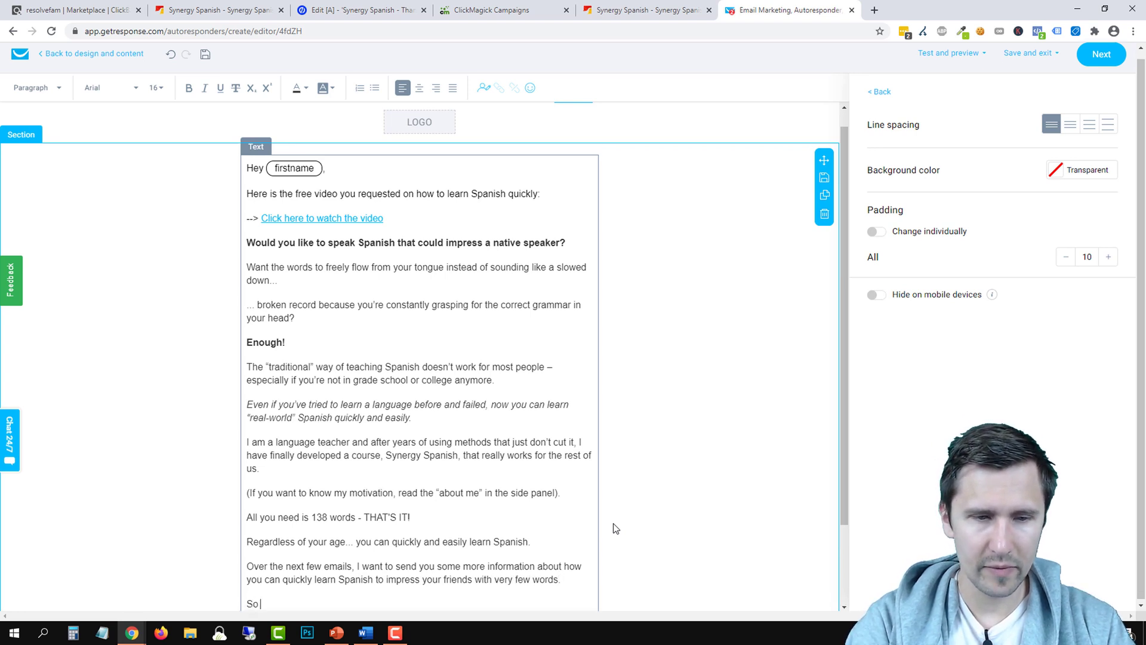
pyautogui.write(' make sure to whitelist')
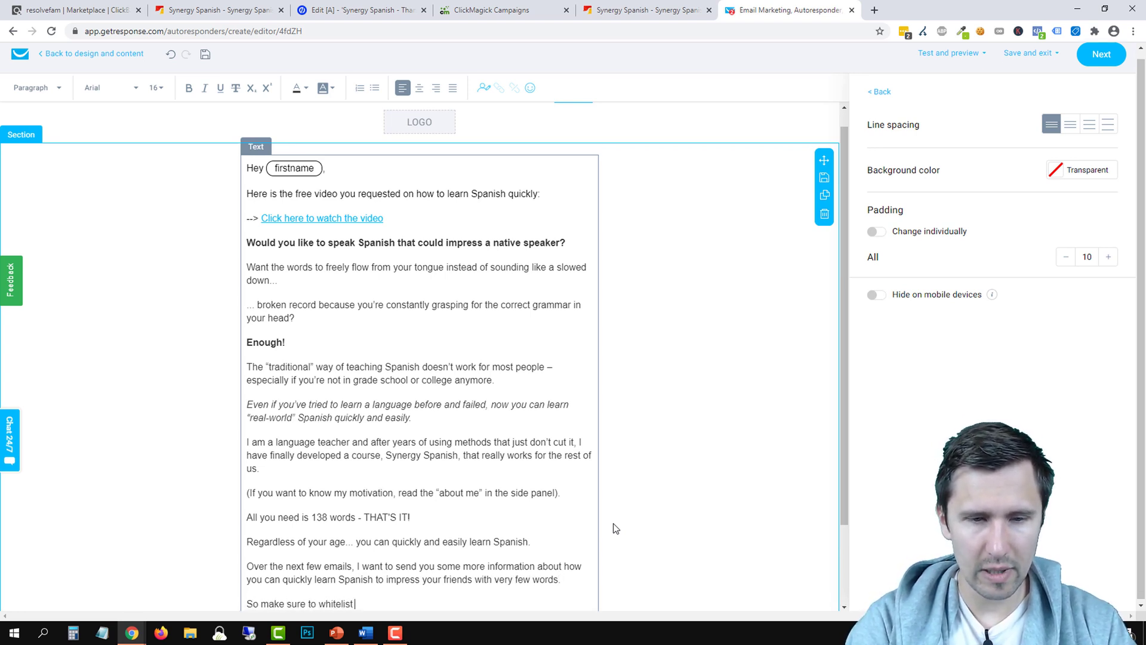
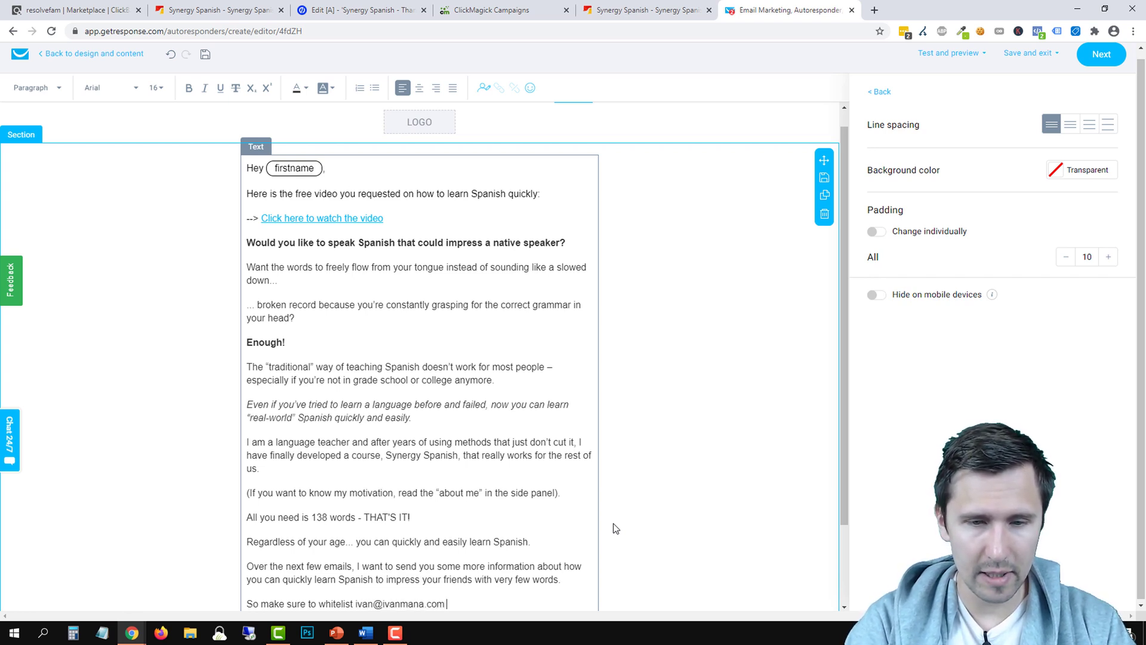
pyautogui.write('to get future')
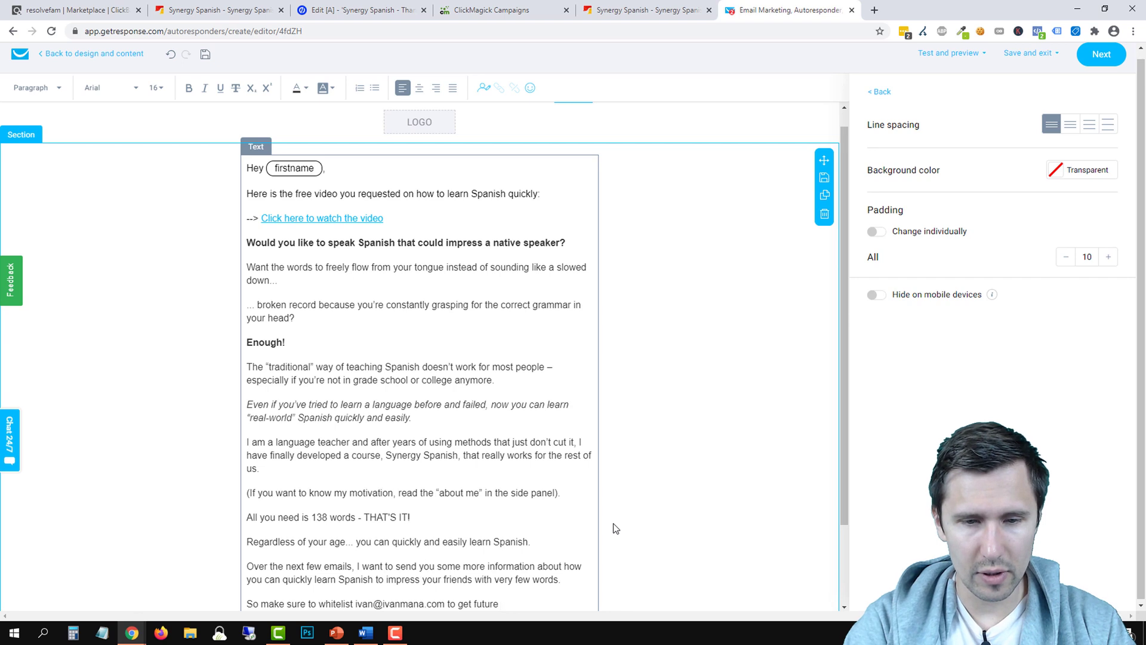
pyautogui.write(' email updates from me.')
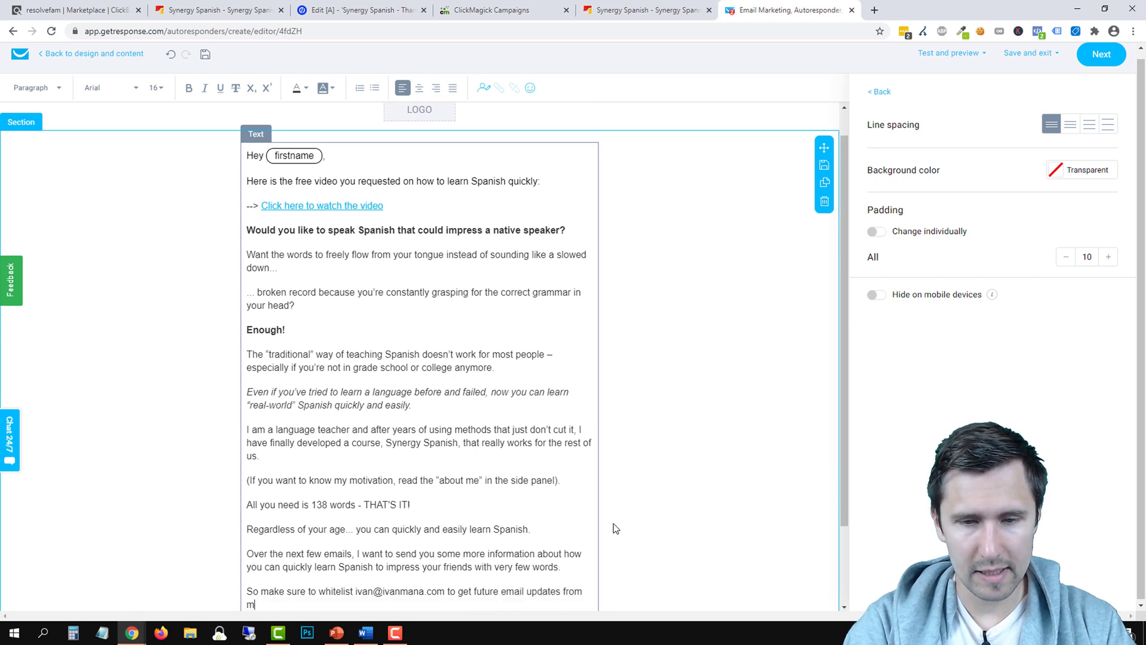
# Add 'Once again, check the video out by clicking here' and a 'Talk soon,' sign-off line
pyautogui.press('Return')
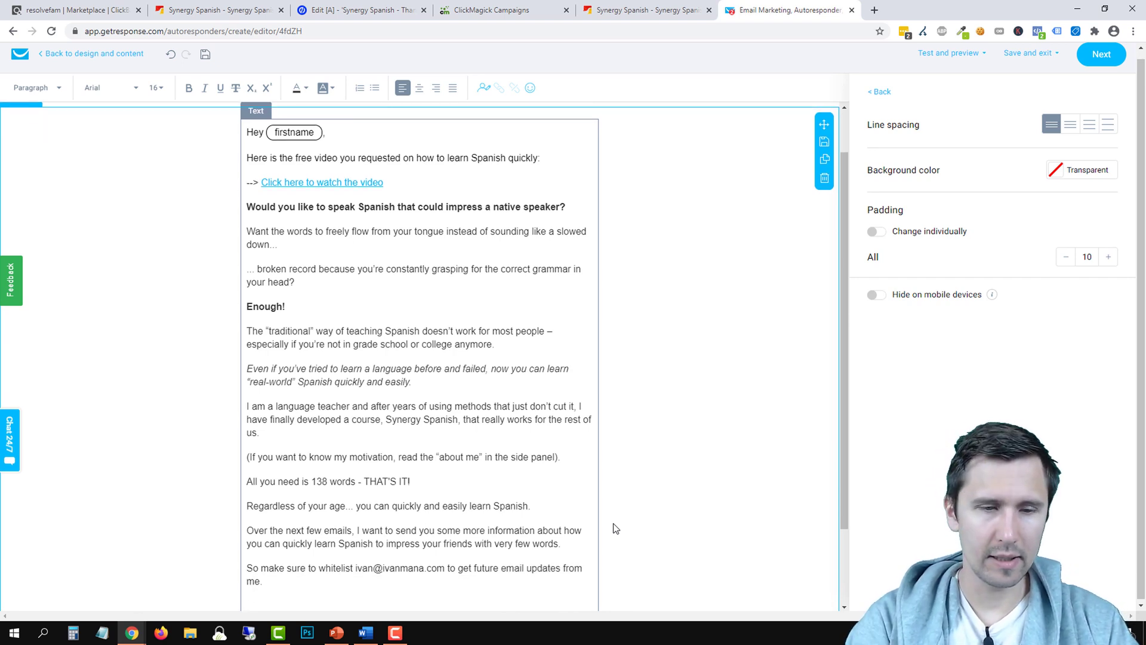
pyautogui.write('Once again, check the')
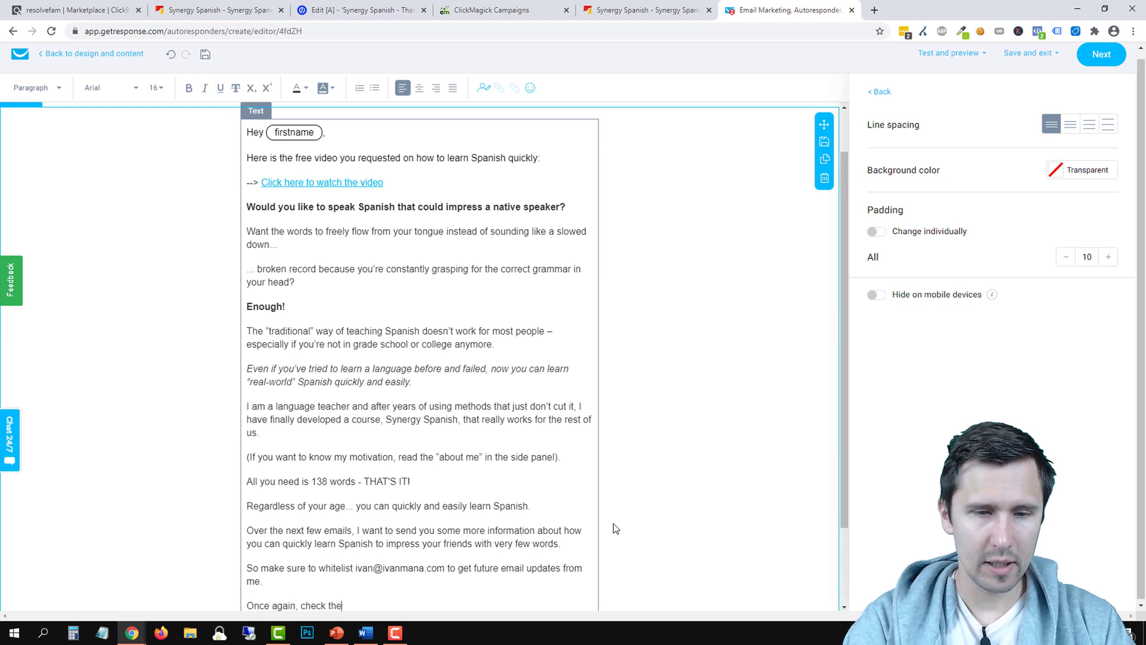
pyautogui.write(' video out by clicking ')
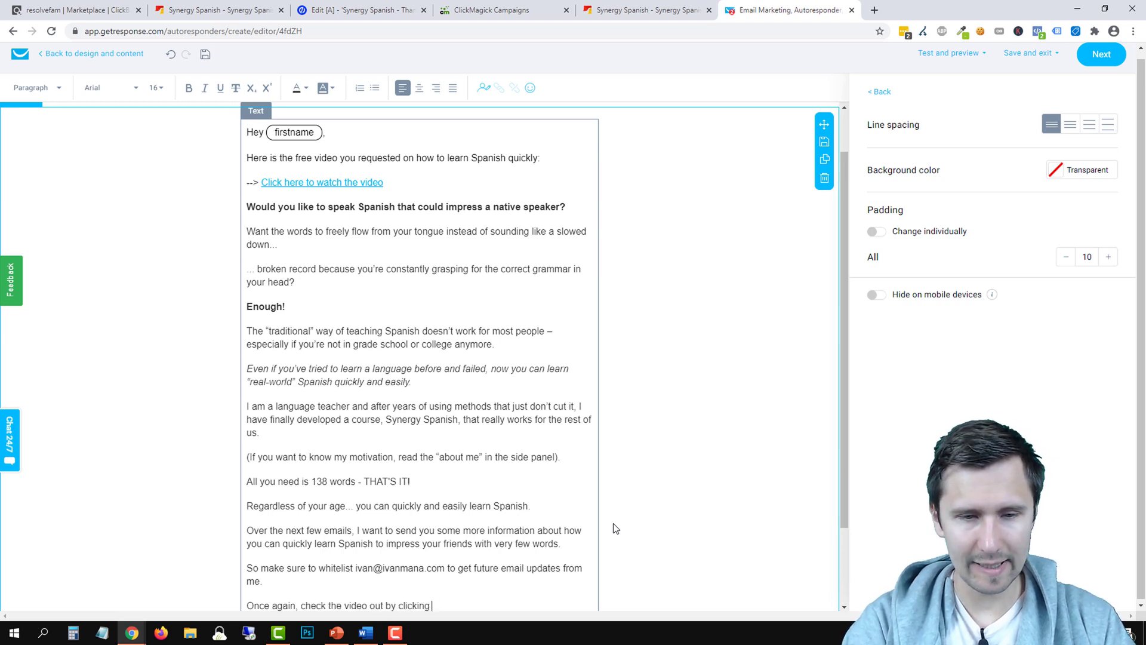
pyautogui.write('here.')
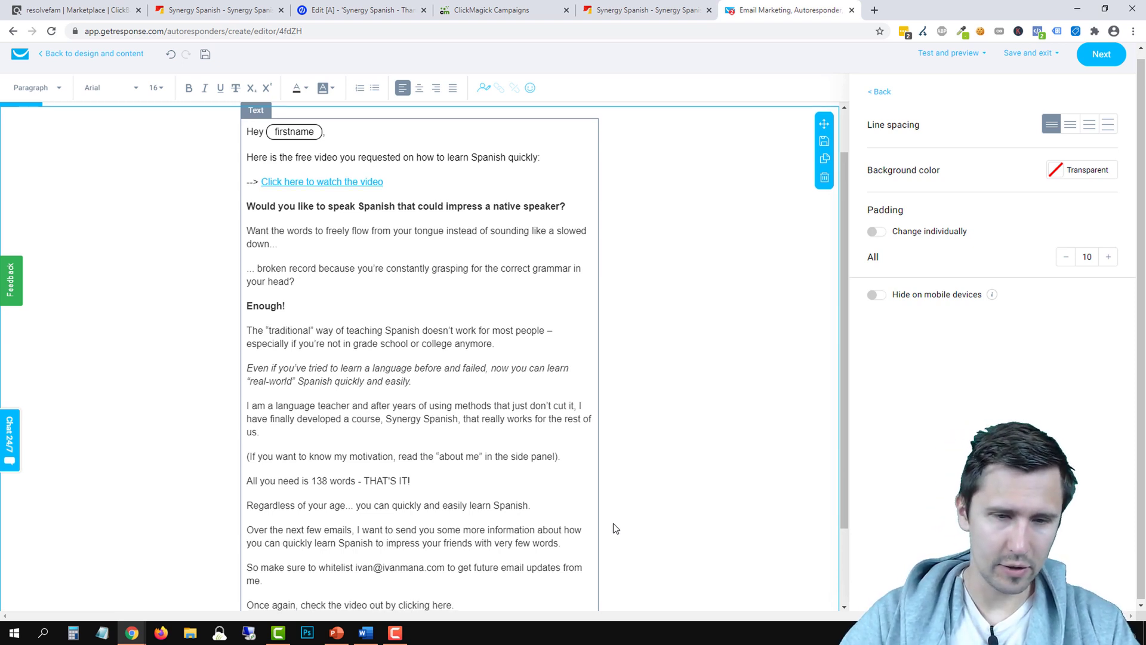
pyautogui.scroll(-2, 621, 518)
pyautogui.press('Return')
pyautogui.write('Talk soon,')
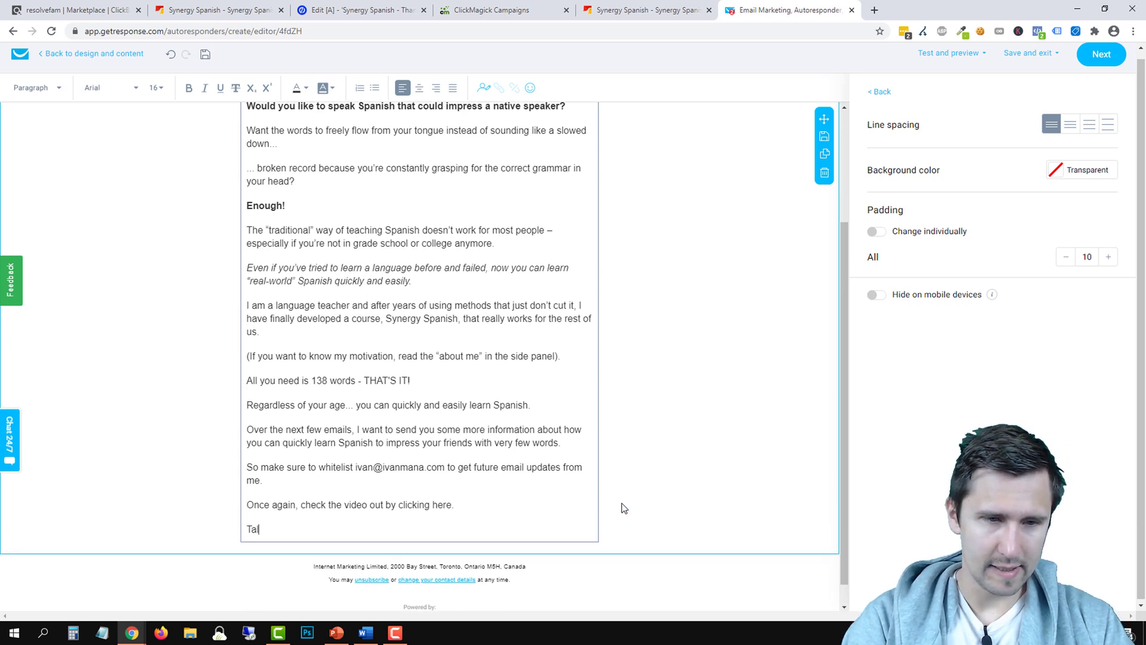
pyautogui.press('Return')
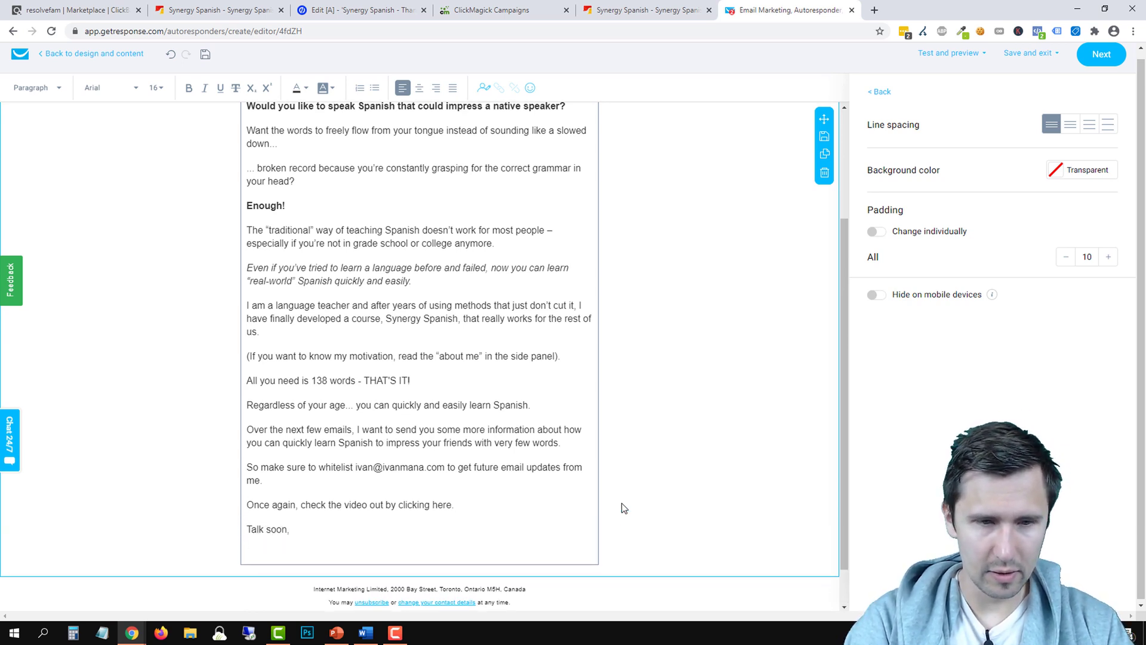
pyautogui.hotkey('ctrl', 'shift', '8')
pyautogui.press('BackSpace')
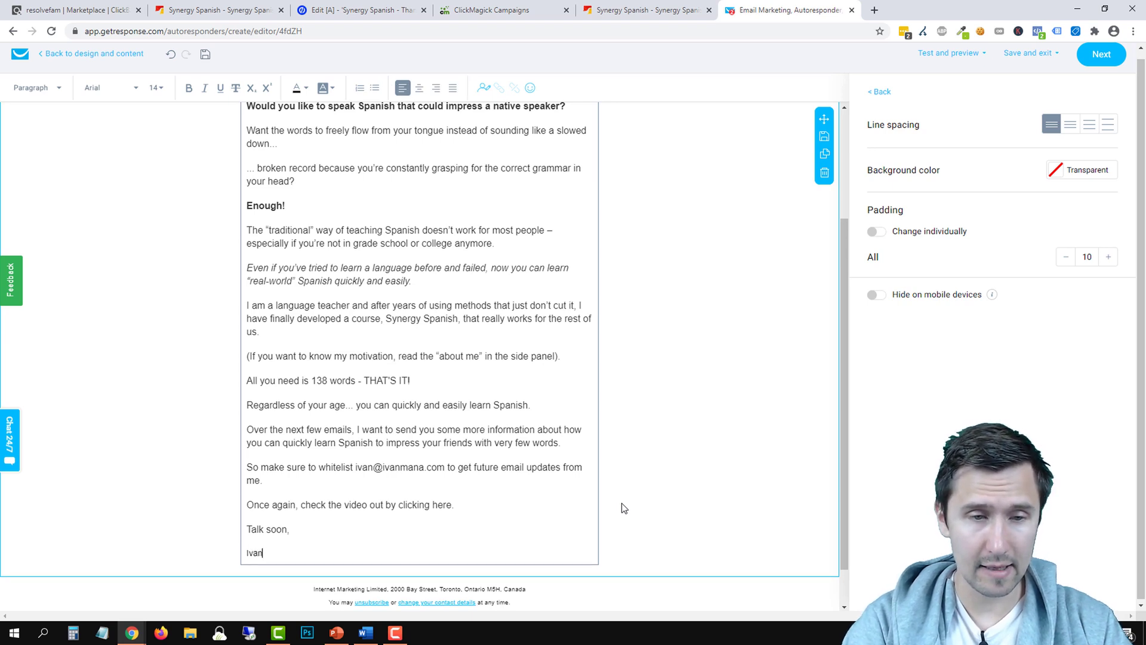
# Type the sender's name as the signature, set it to size 16 and highlight it
pyautogui.write('Ivan Mana')
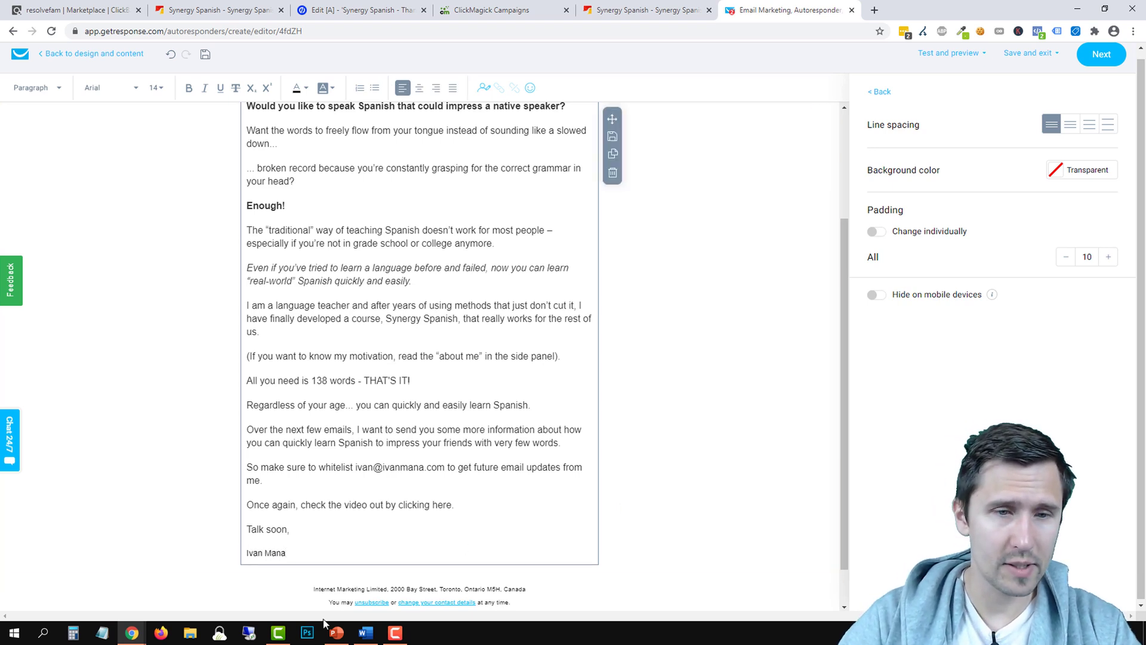
pyautogui.tripleClick(273, 552)
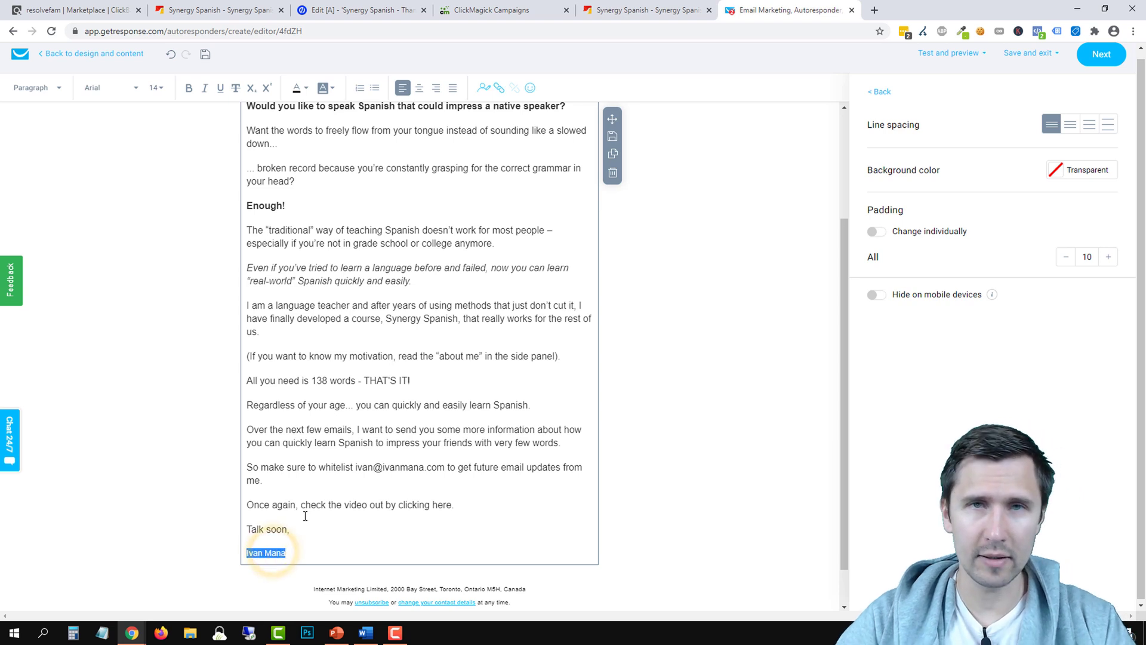
pyautogui.click(158, 88)
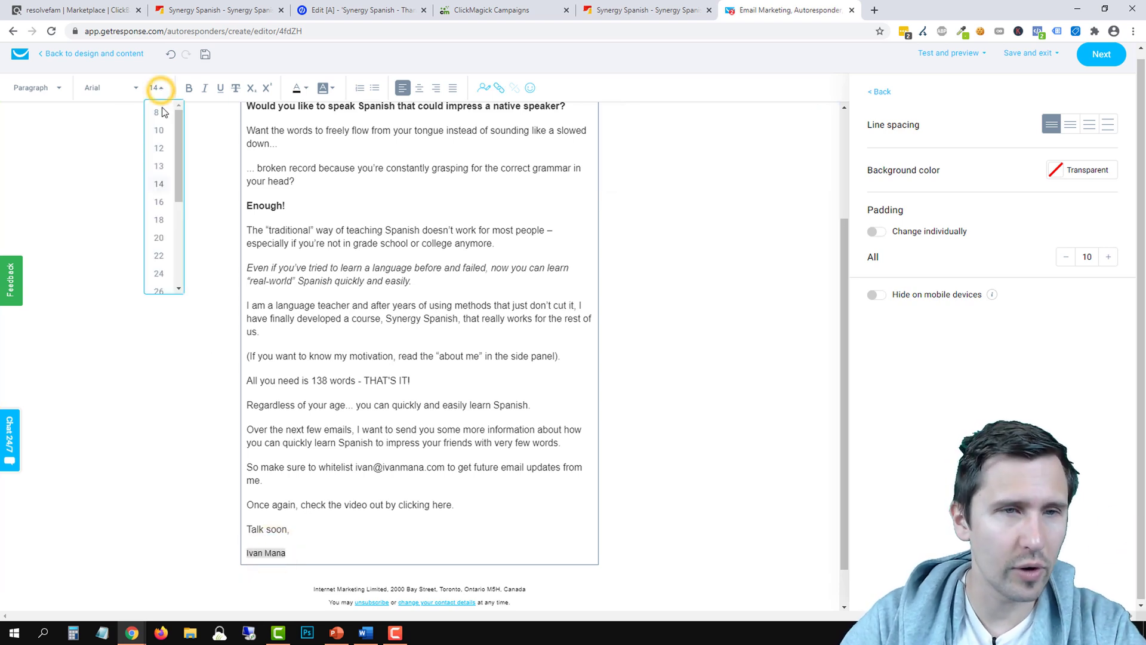
pyautogui.click(163, 201)
pyautogui.click(323, 89)
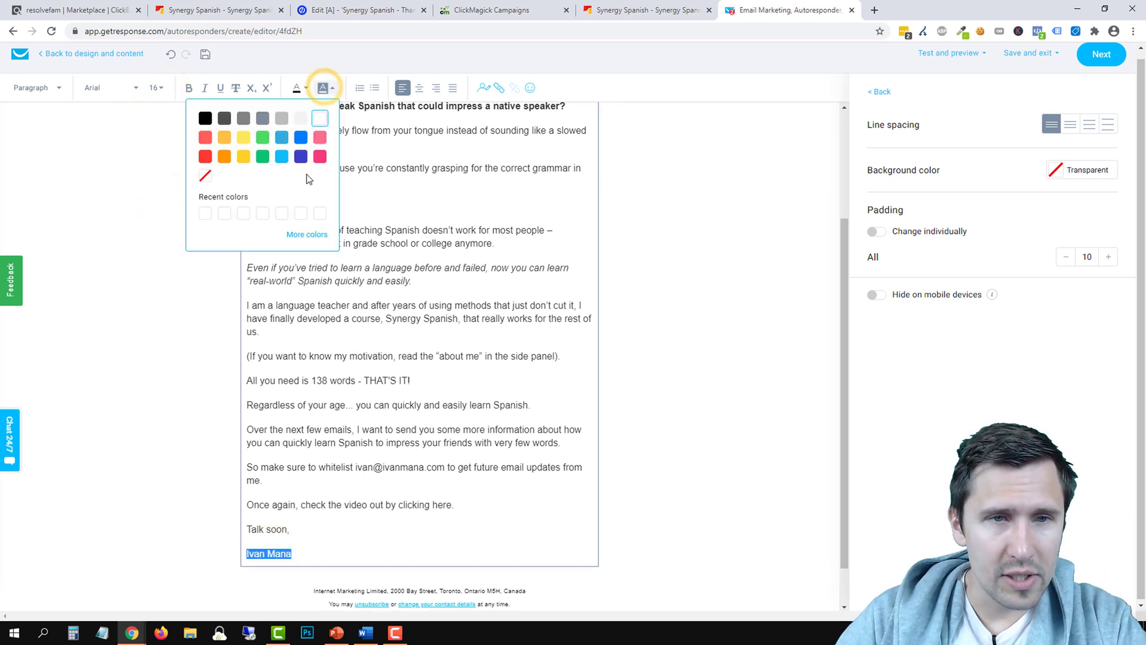
pyautogui.click(245, 142)
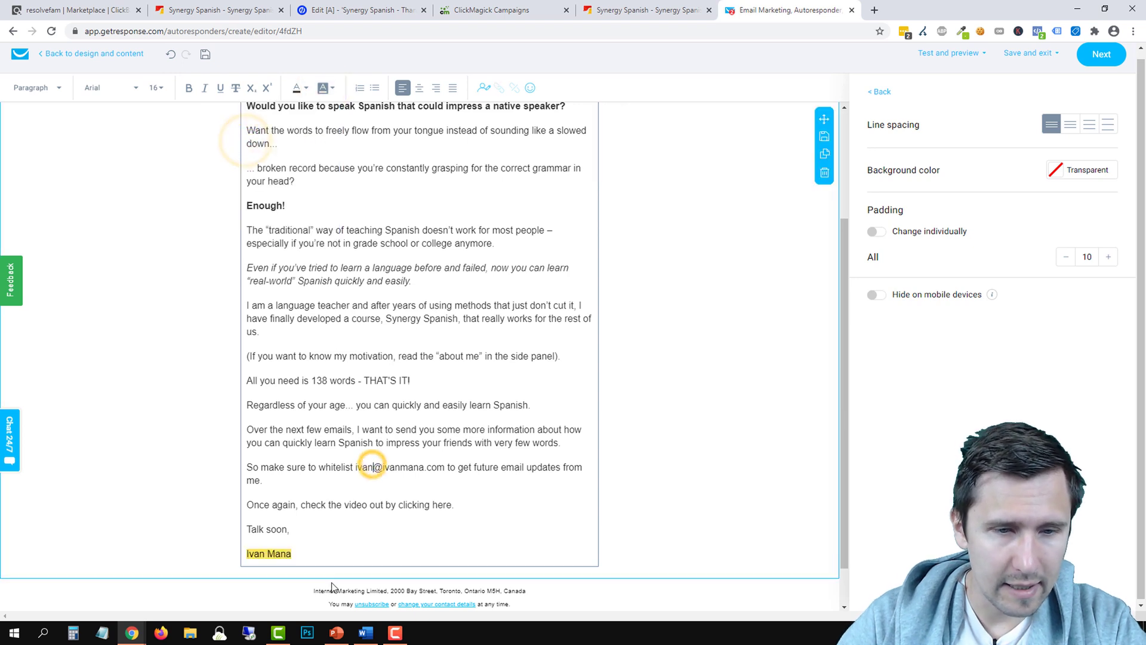
# Change the signature's highlight to the custom pale yellow #FFF18F
pyautogui.tripleClick(268, 554)
pyautogui.click(323, 88)
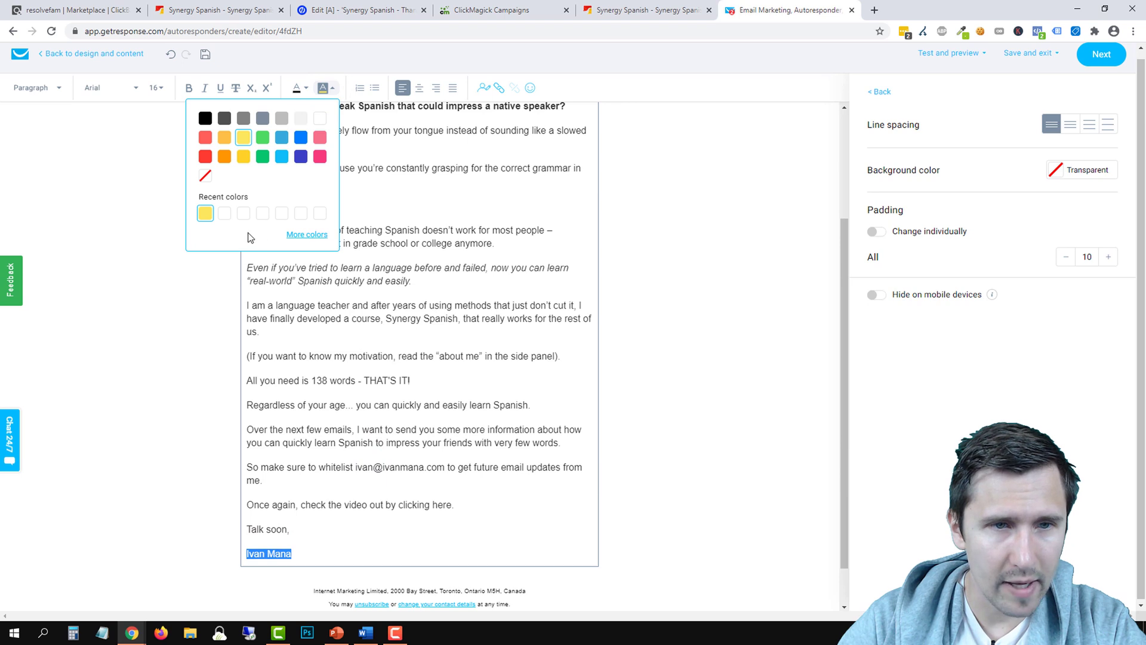
pyautogui.click(307, 234)
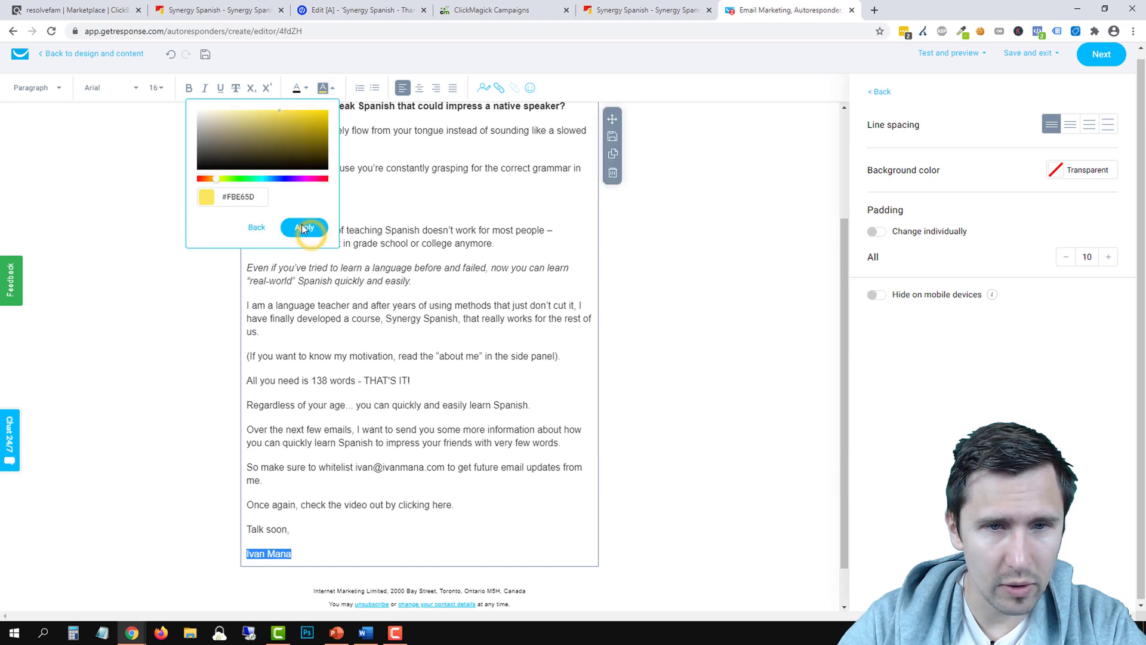
pyautogui.moveTo(273, 122); pyautogui.dragTo(256, 105)
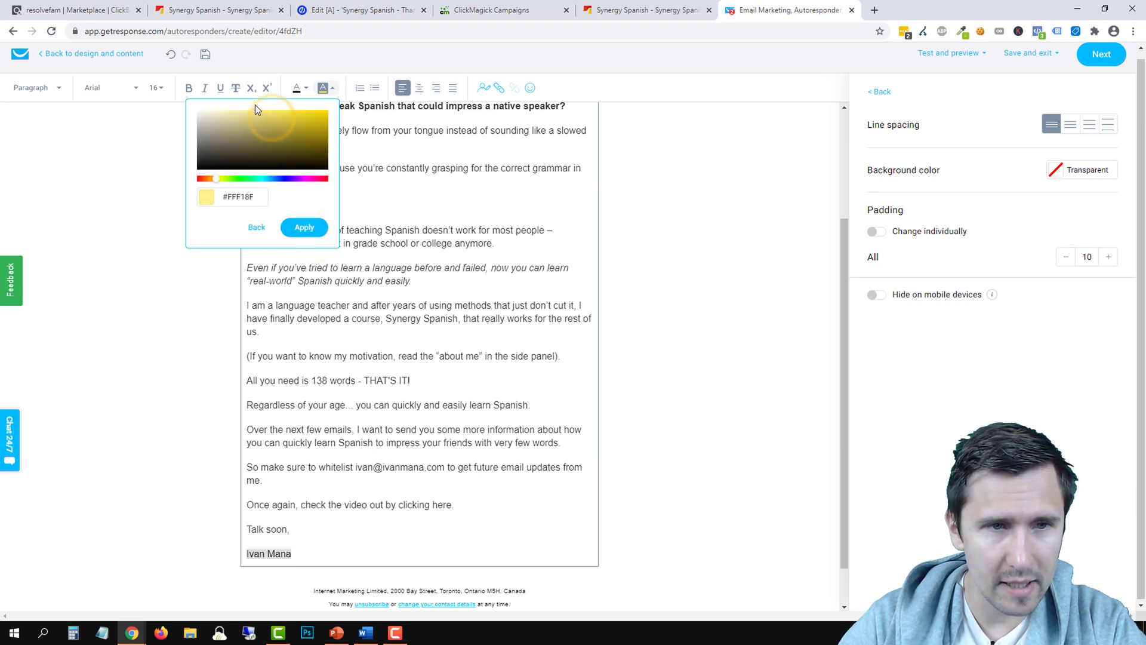
pyautogui.click(304, 228)
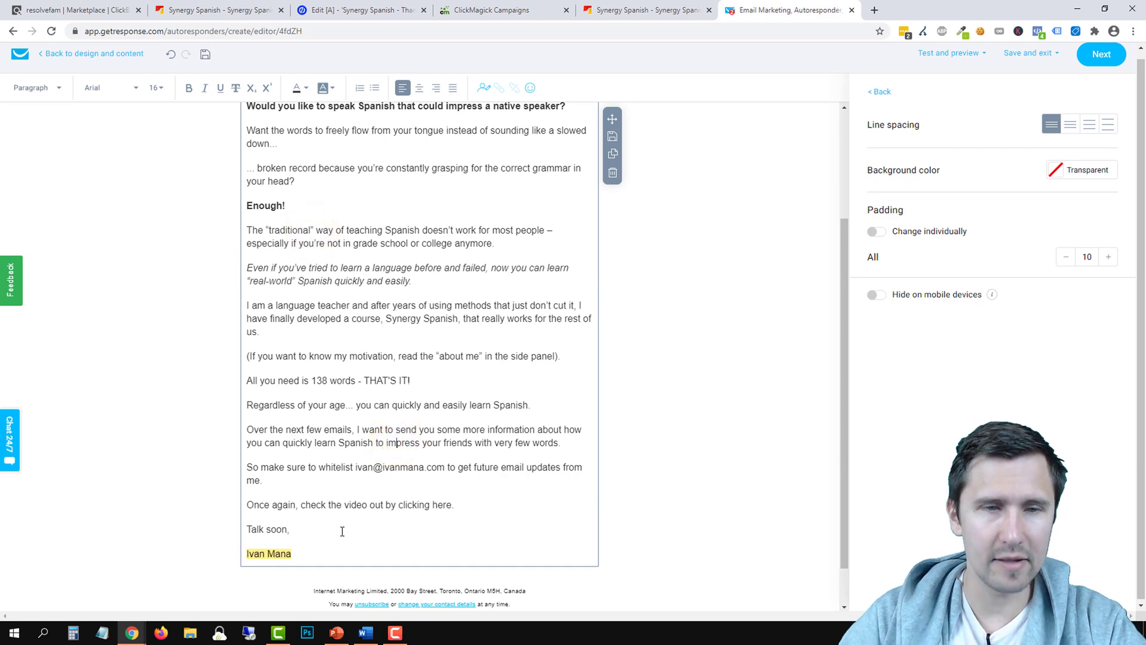
pyautogui.scroll(3, 366, 422)
pyautogui.scroll(-2, 309, 318)
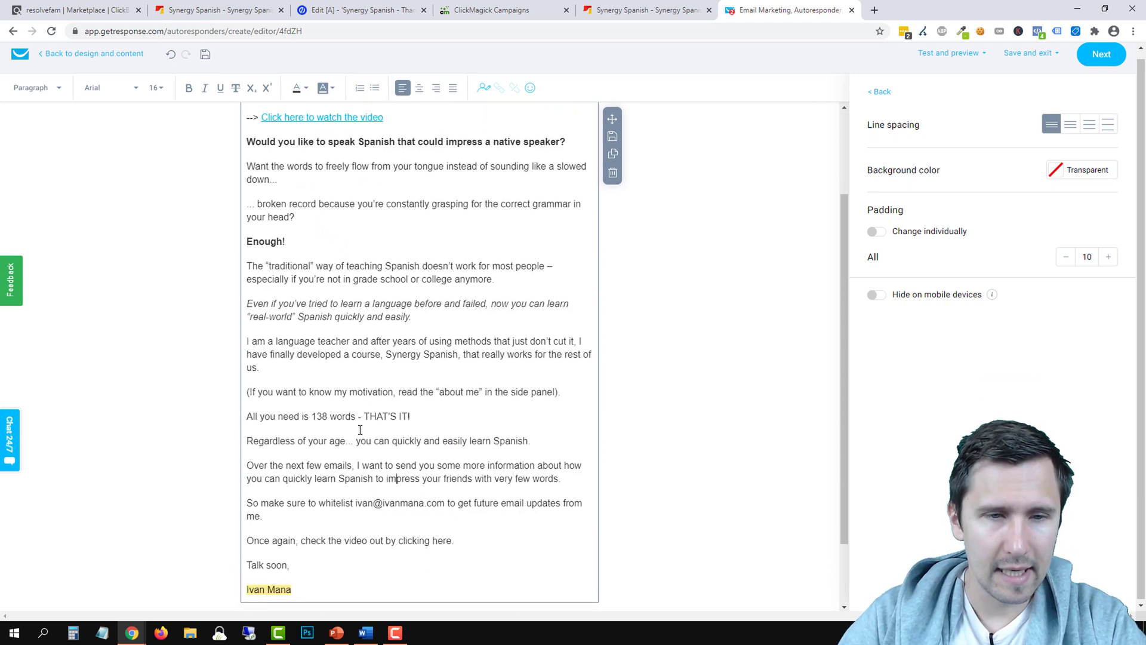
# Bold the 'All you need is 138 words - THAT'S IT!' line
pyautogui.scroll(-1, 302, 353)
pyautogui.click(294, 350)
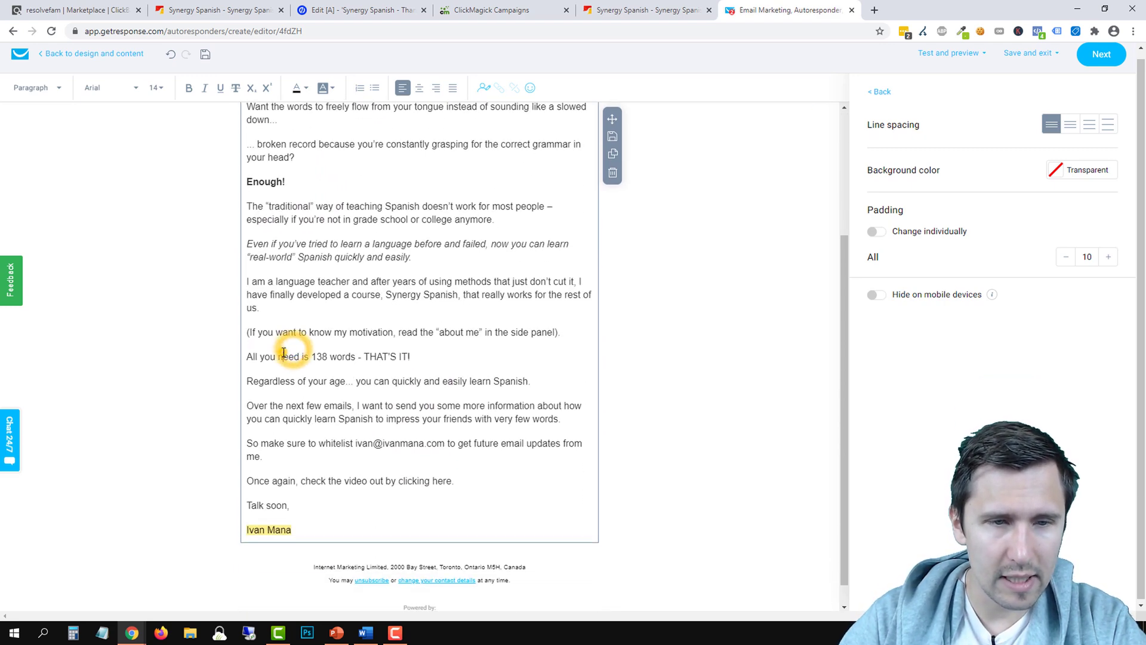
pyautogui.tripleClick(290, 356)
pyautogui.click(190, 88)
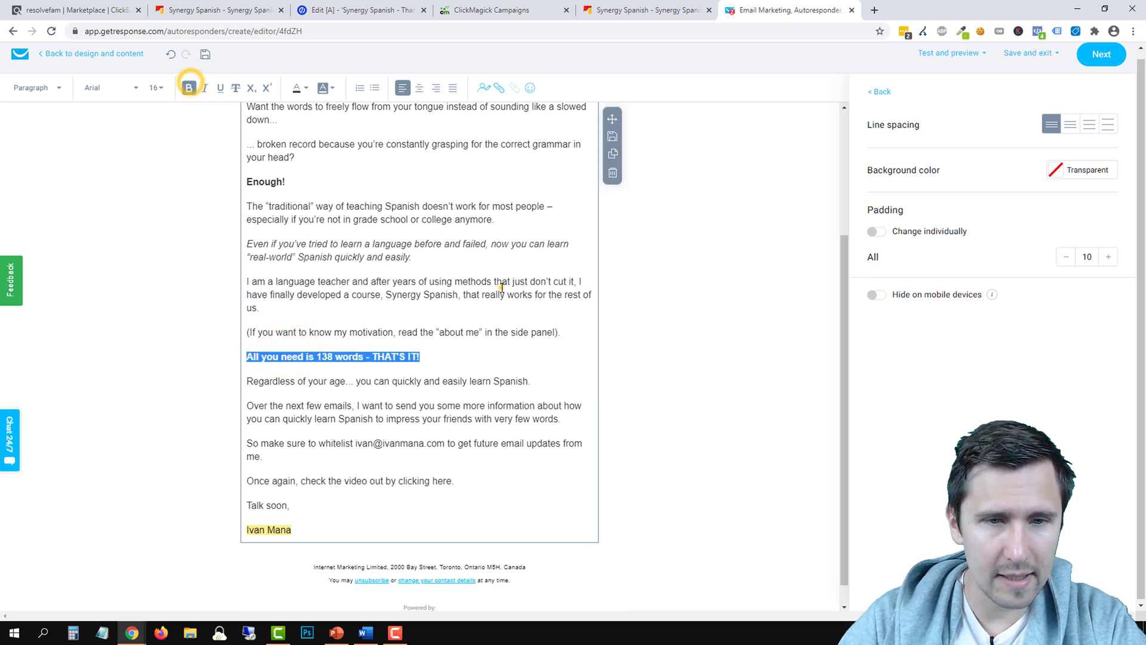
pyautogui.click(500, 294)
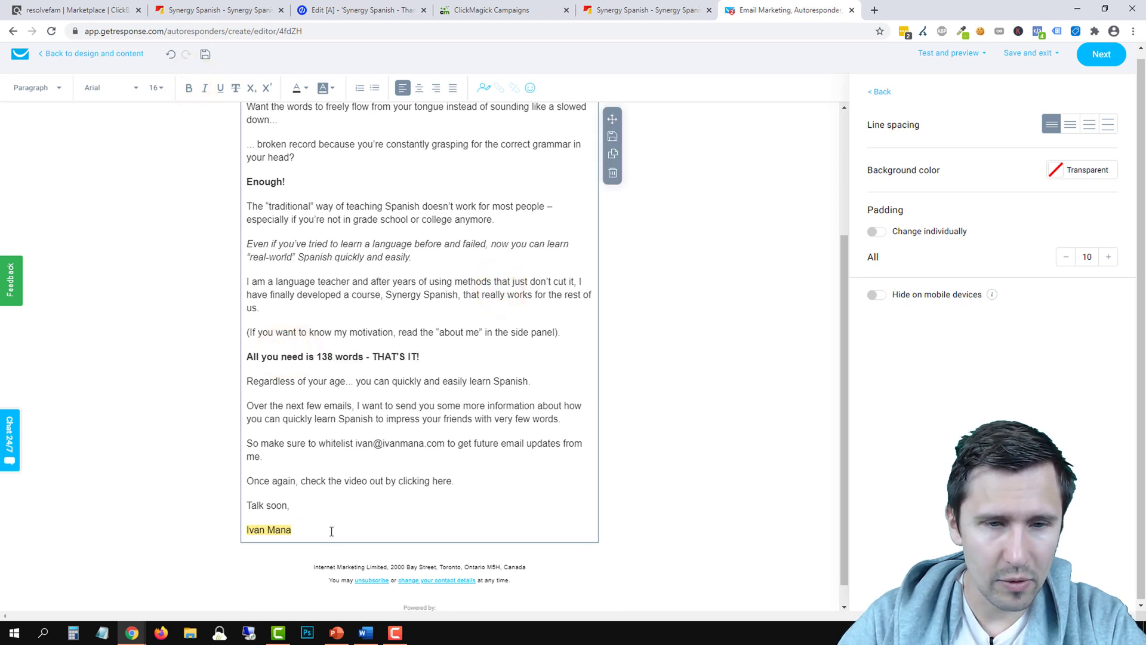
# Copy the video link's web address from its link settings
pyautogui.scroll(3, 330, 529)
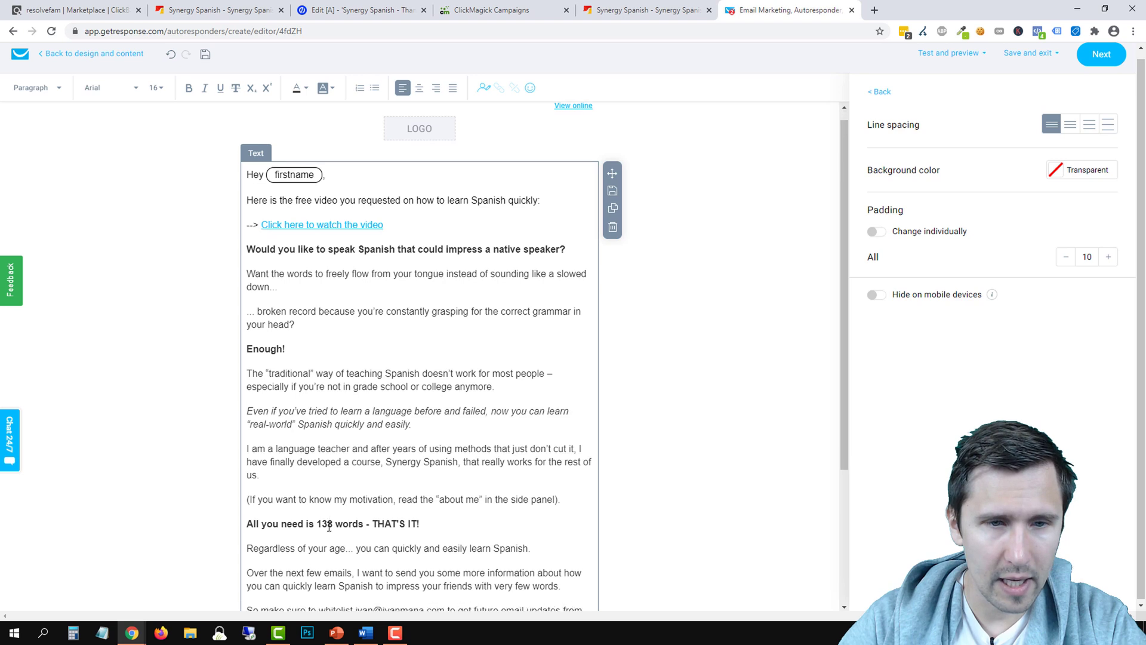
pyautogui.scroll(-2, 328, 527)
pyautogui.scroll(-1, 329, 527)
pyautogui.scroll(2, 329, 527)
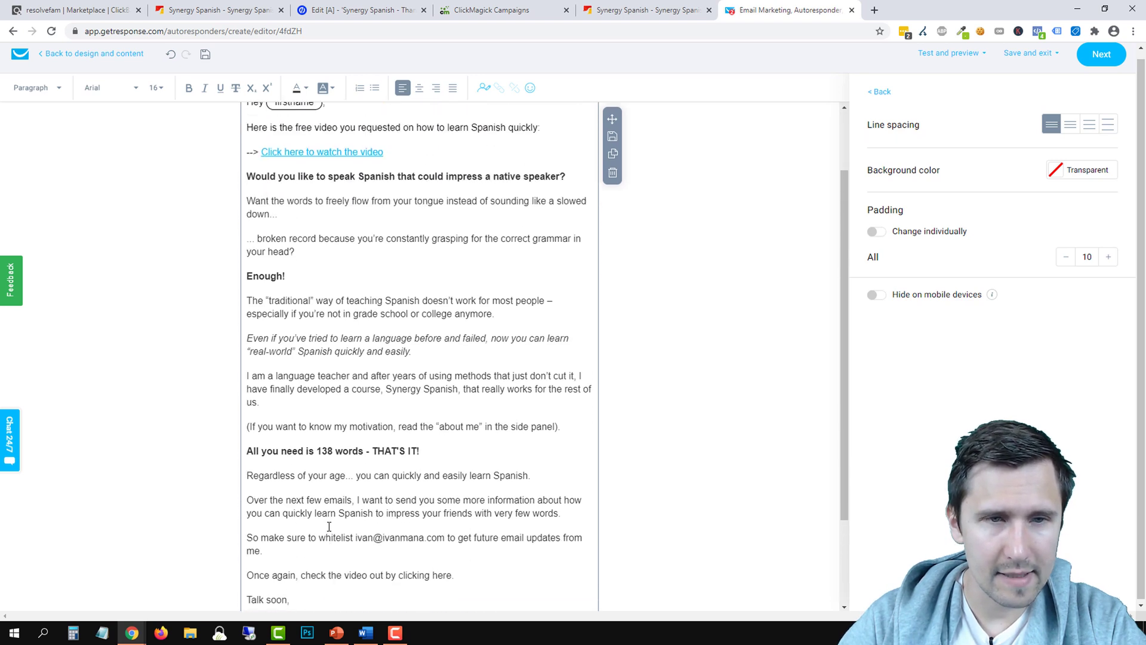
pyautogui.scroll(-1, 370, 503)
pyautogui.scroll(2, 368, 299)
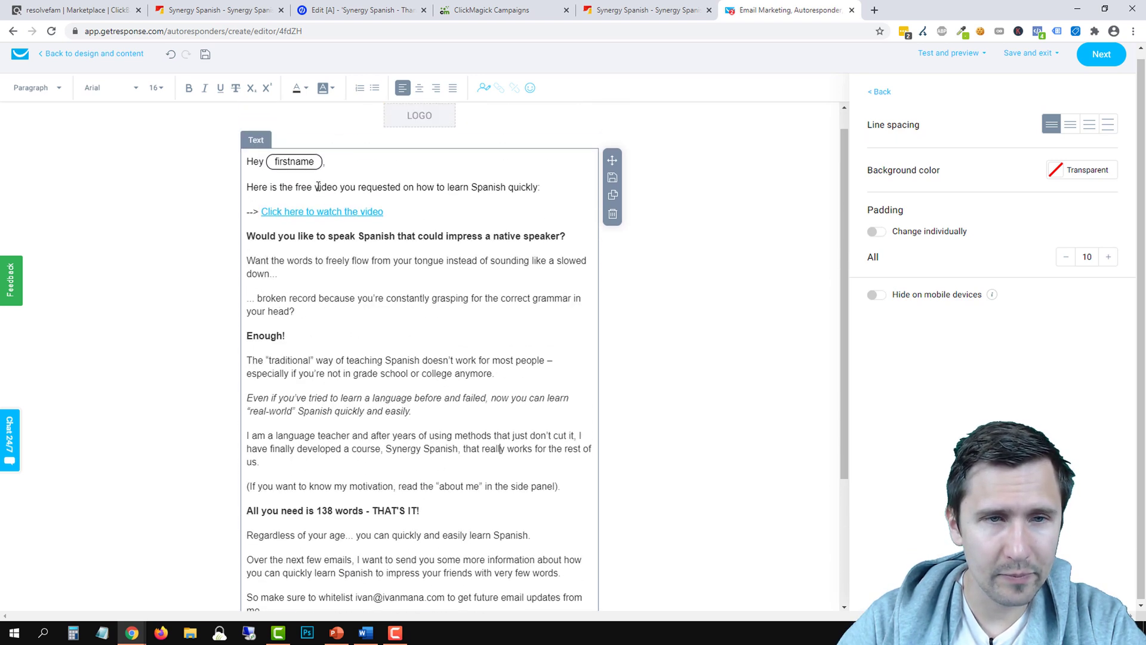
pyautogui.click(312, 212)
pyautogui.tripleClick(317, 215)
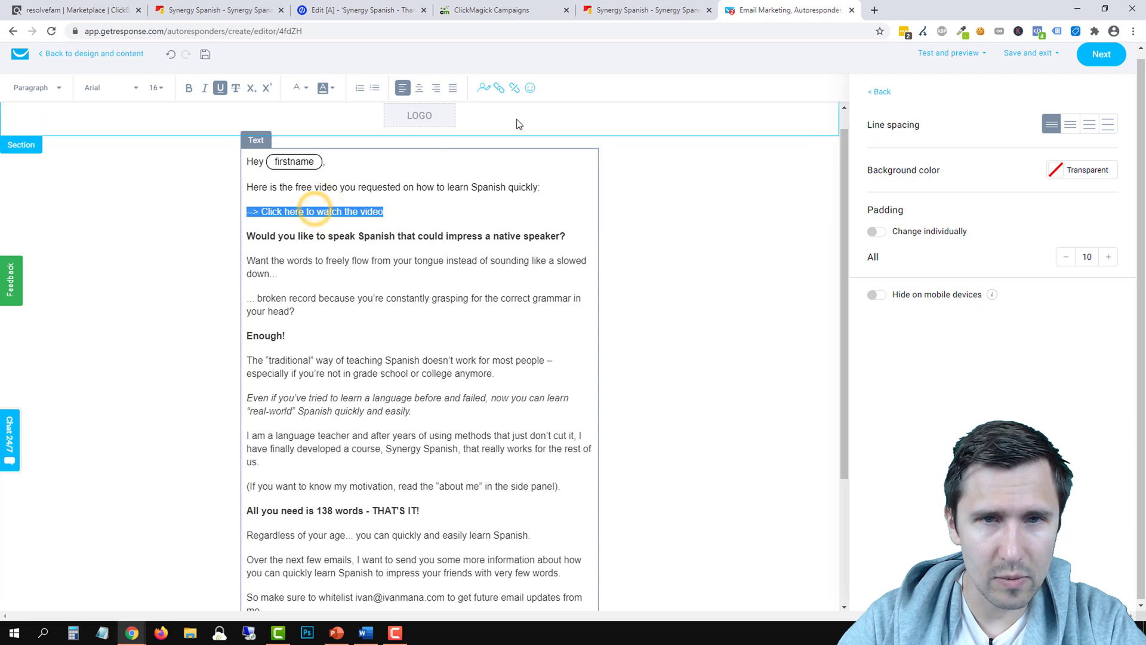
pyautogui.click(499, 87)
pyautogui.tripleClick(548, 294)
pyautogui.rightClick(541, 294)
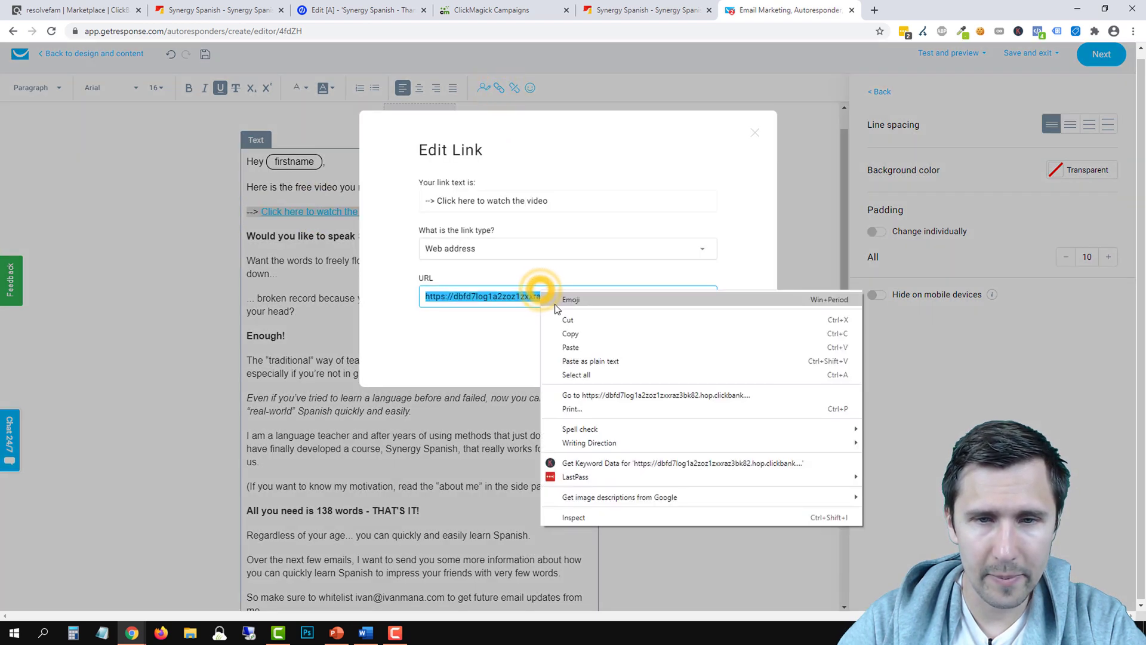
pyautogui.click(571, 331)
pyautogui.click(680, 344)
# Link 'check the video out by clicking here' to the copied video address
pyautogui.scroll(-3, 650, 346)
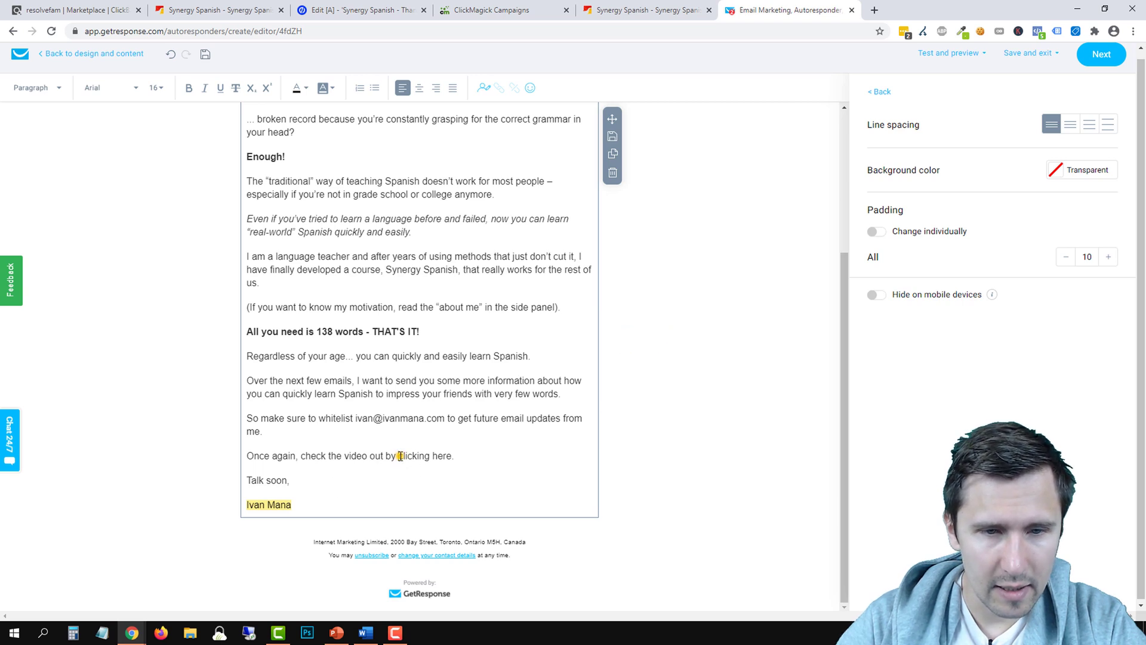
pyautogui.moveTo(300, 455); pyautogui.dragTo(453, 461)
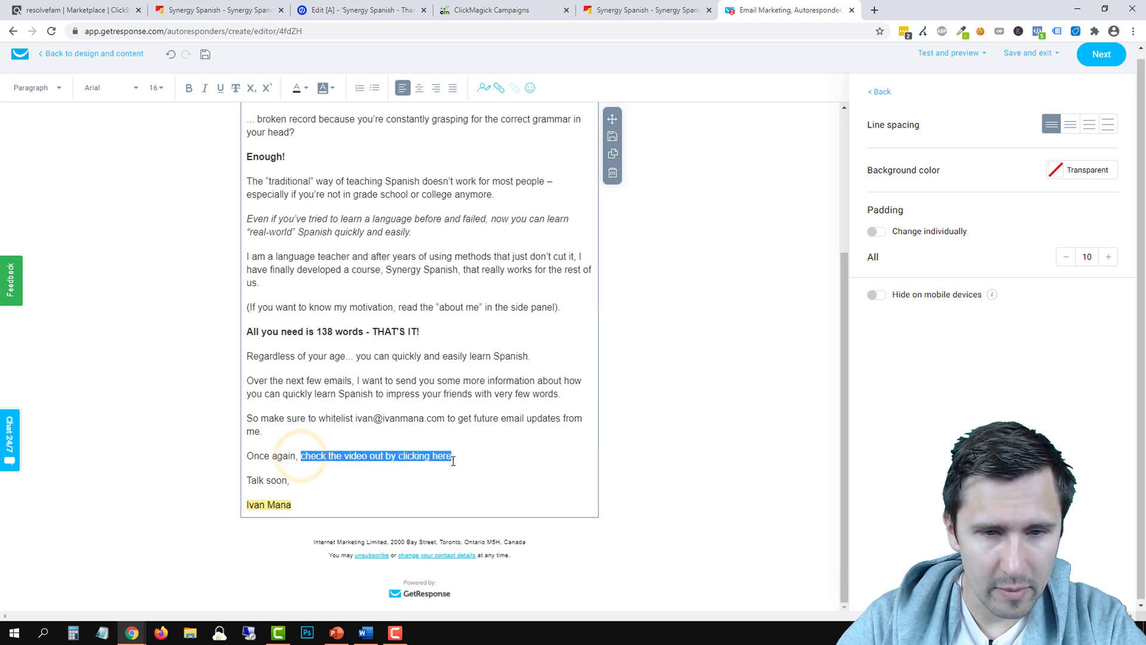
pyautogui.click(497, 88)
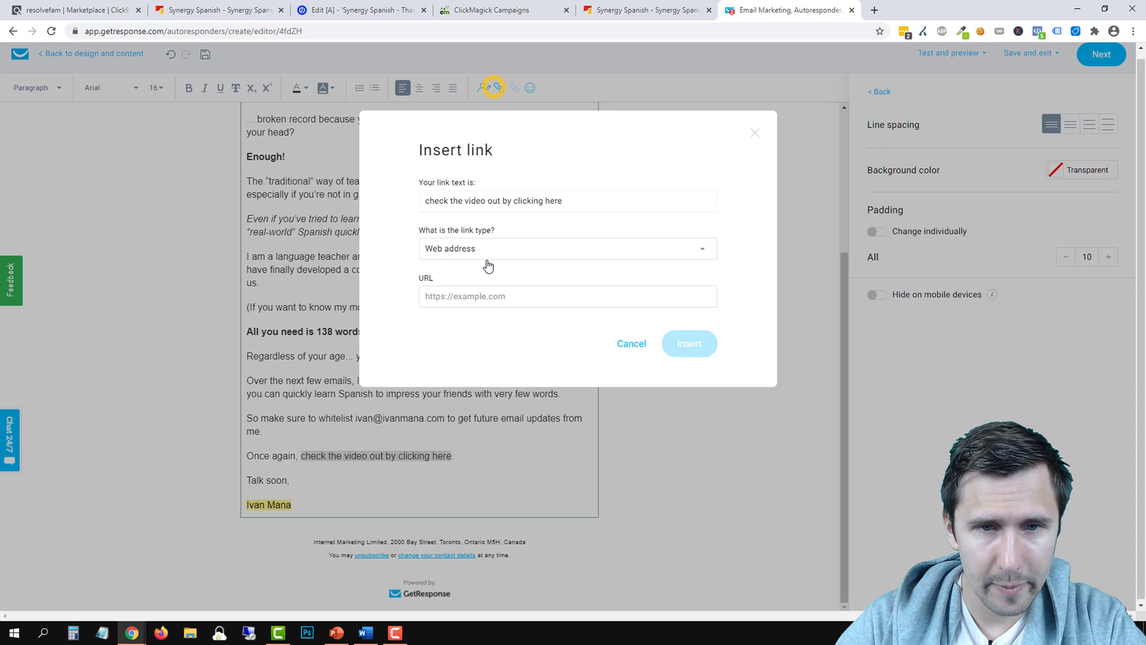
pyautogui.rightClick(461, 296)
pyautogui.click(511, 386)
pyautogui.click(687, 344)
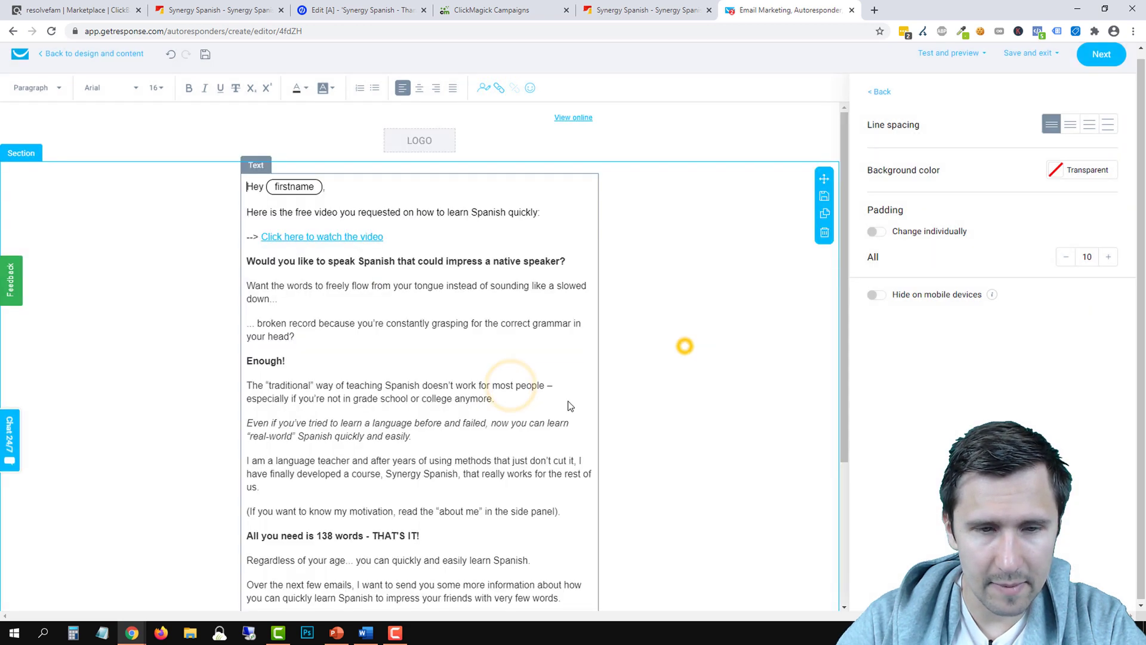
# Look over the upcoming-emails and 138 words lines, then select the email's content section
pyautogui.scroll(-4, 302, 416)
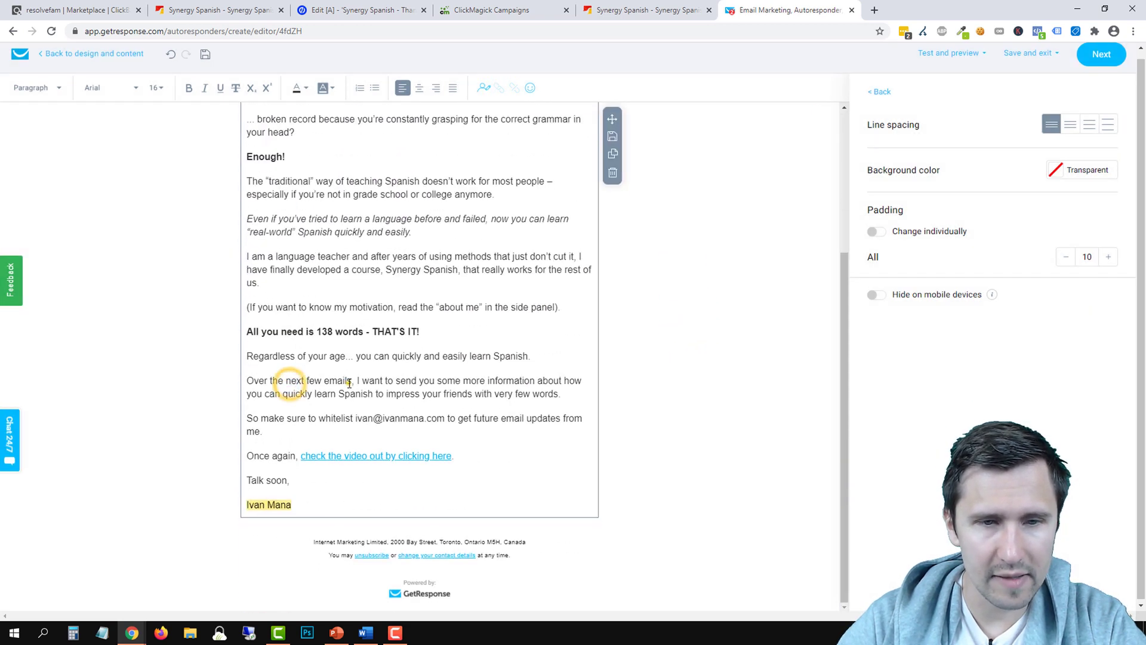
pyautogui.moveTo(347, 381); pyautogui.dragTo(523, 394)
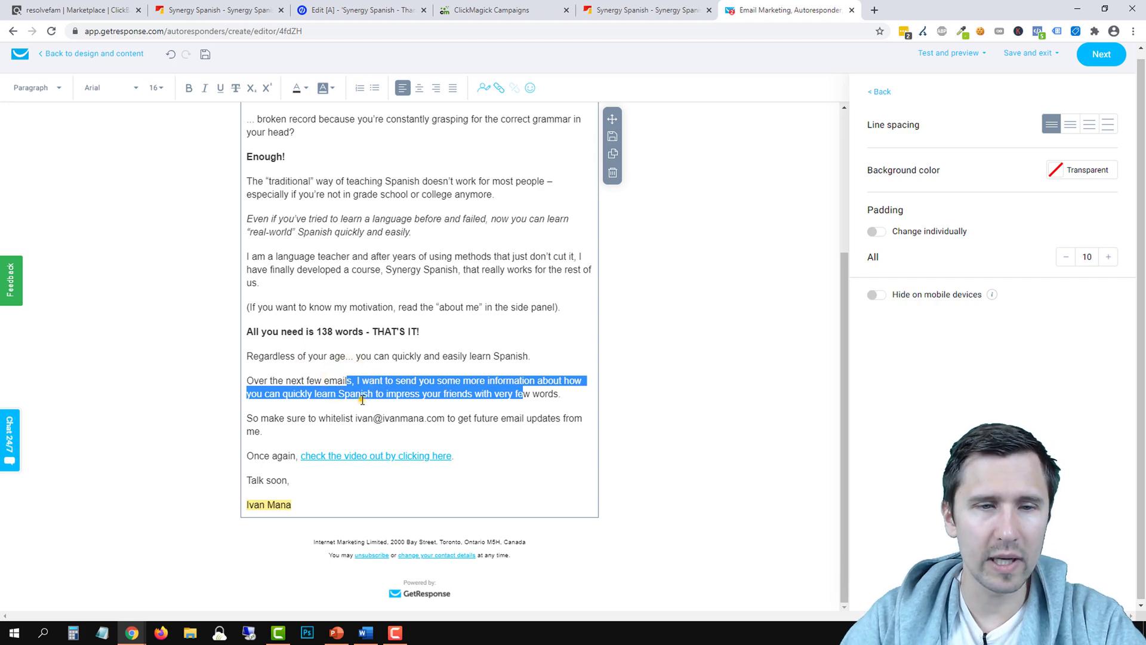
pyautogui.click(362, 400)
pyautogui.moveTo(275, 332); pyautogui.dragTo(391, 329)
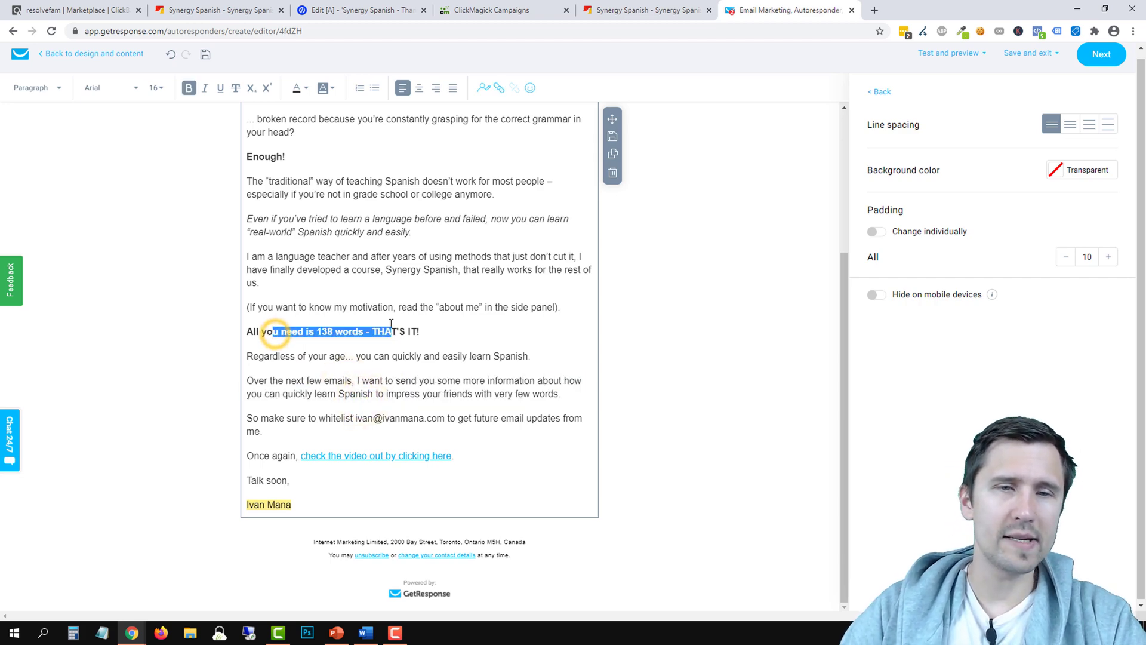
pyautogui.scroll(3, 453, 429)
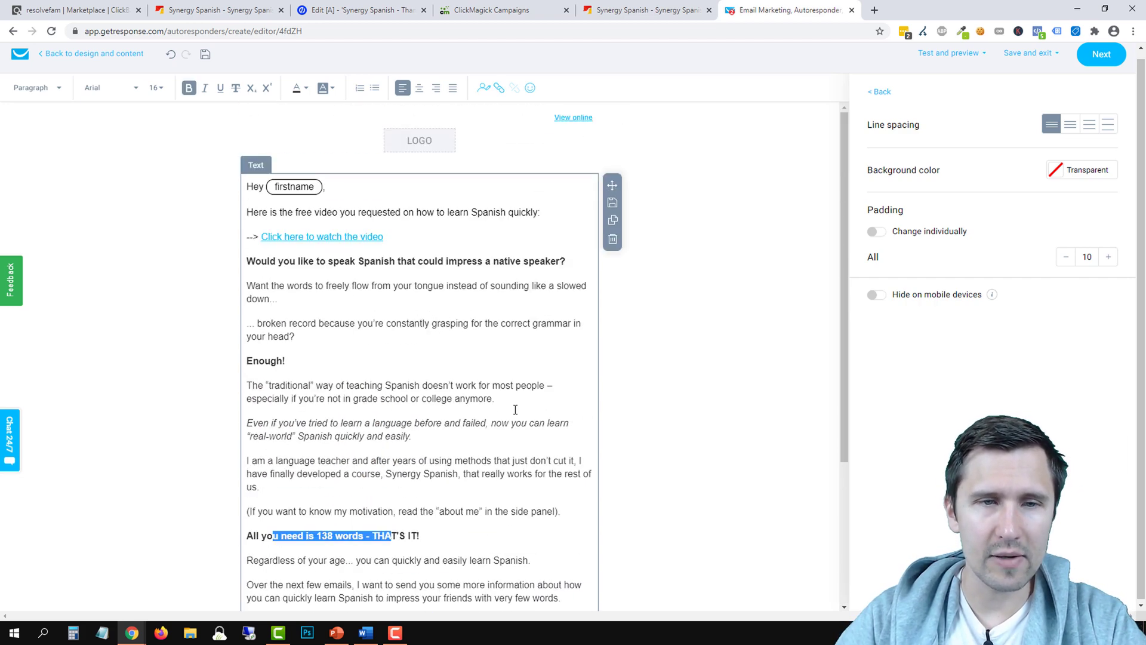
pyautogui.scroll(-2, 665, 348)
pyautogui.click(665, 348)
# Save and publish the Synergy Spanish - Day 0 autoresponder and open its actions menu
pyautogui.scroll(-3, 665, 348)
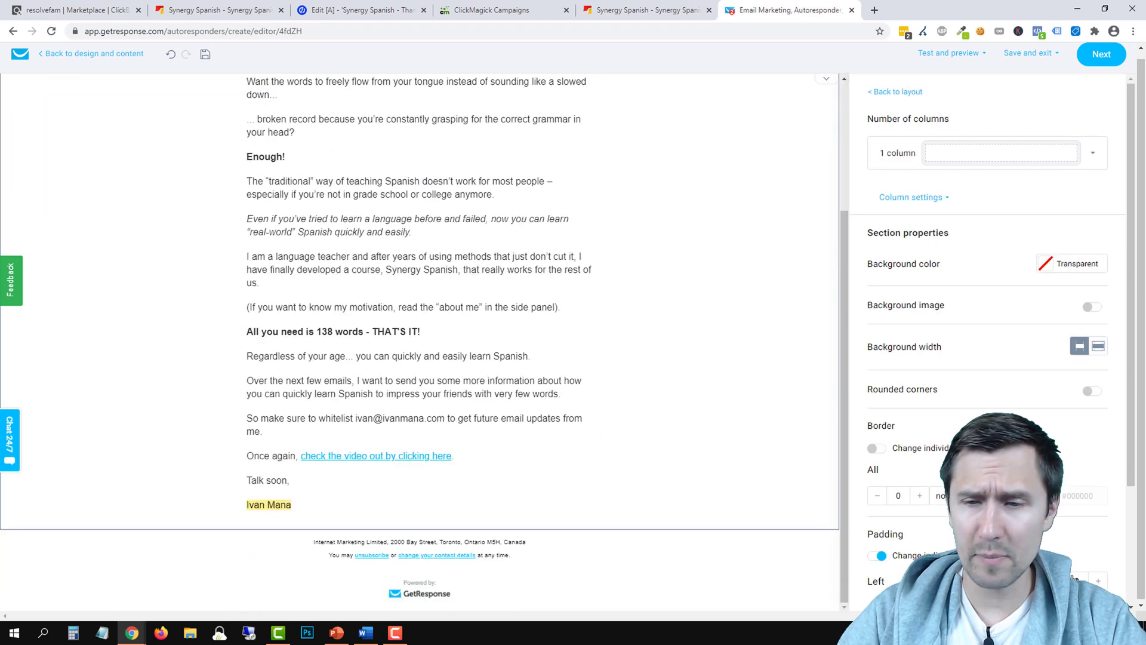
pyautogui.click(1114, 62)
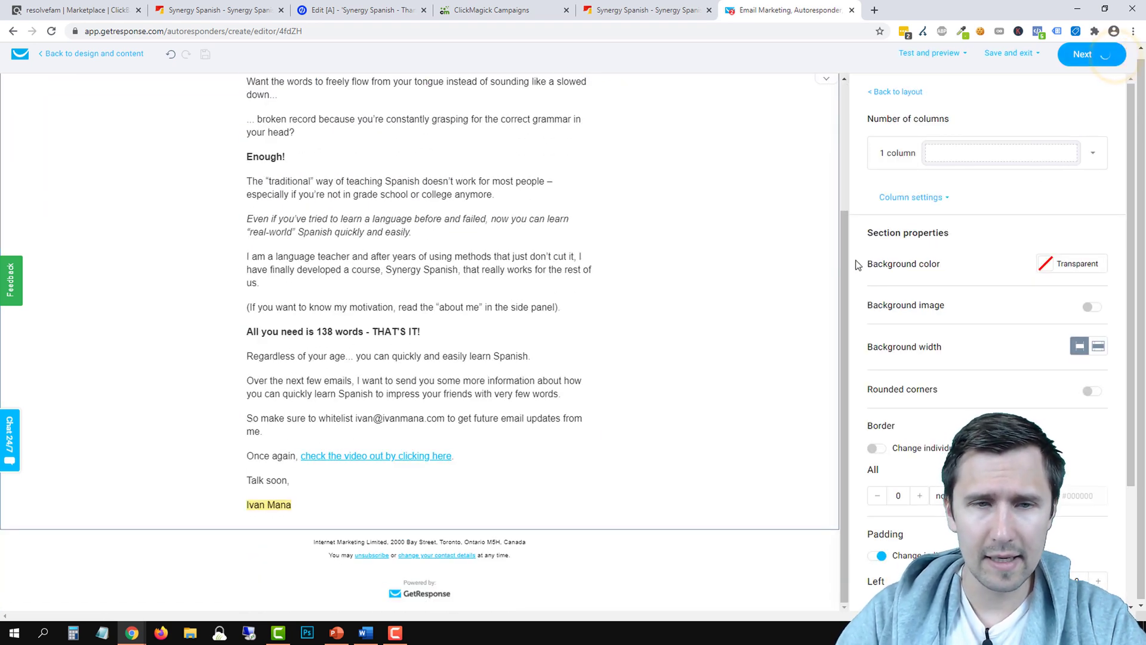
pyautogui.scroll(-8, 573, 344)
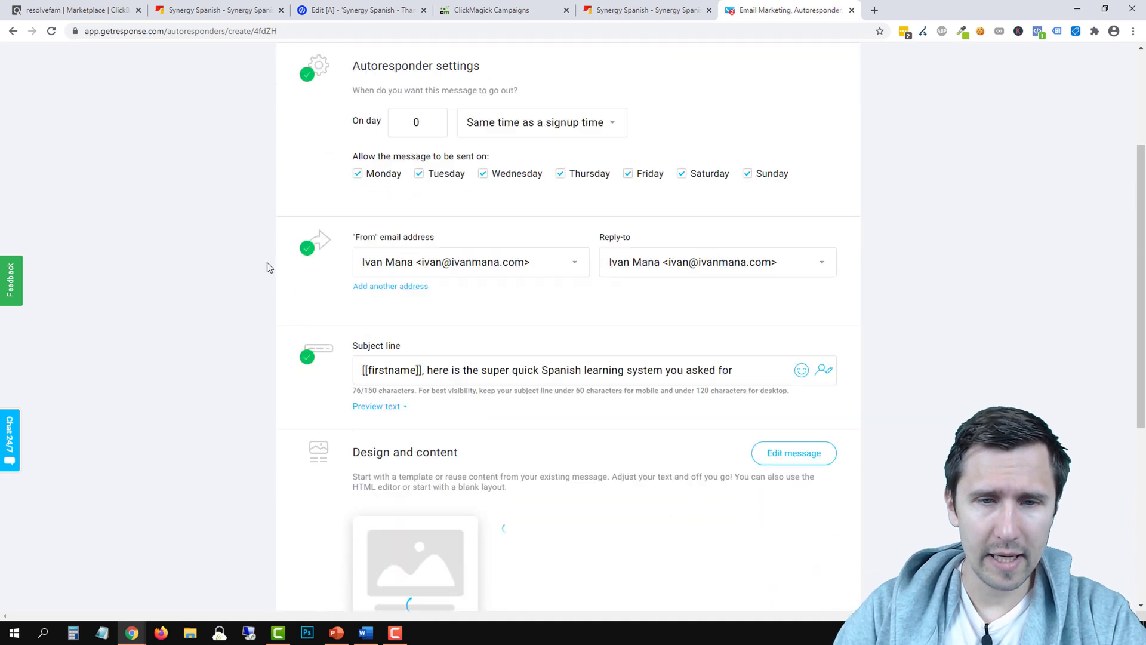
pyautogui.click(754, 529)
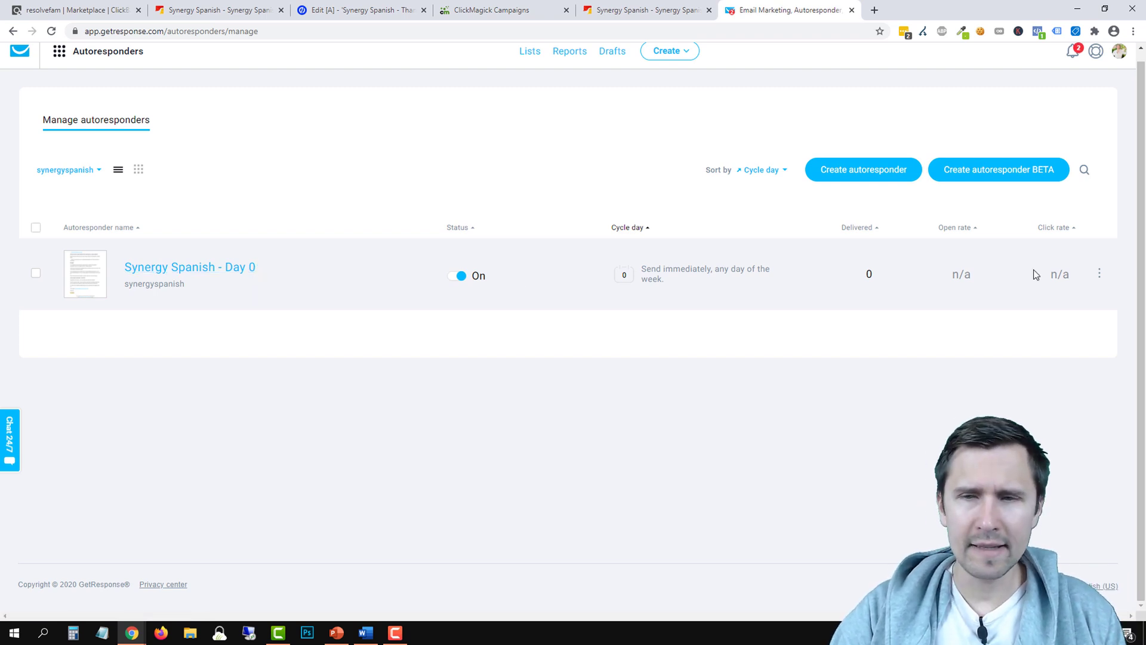
pyautogui.click(1100, 273)
pyautogui.click(1024, 354)
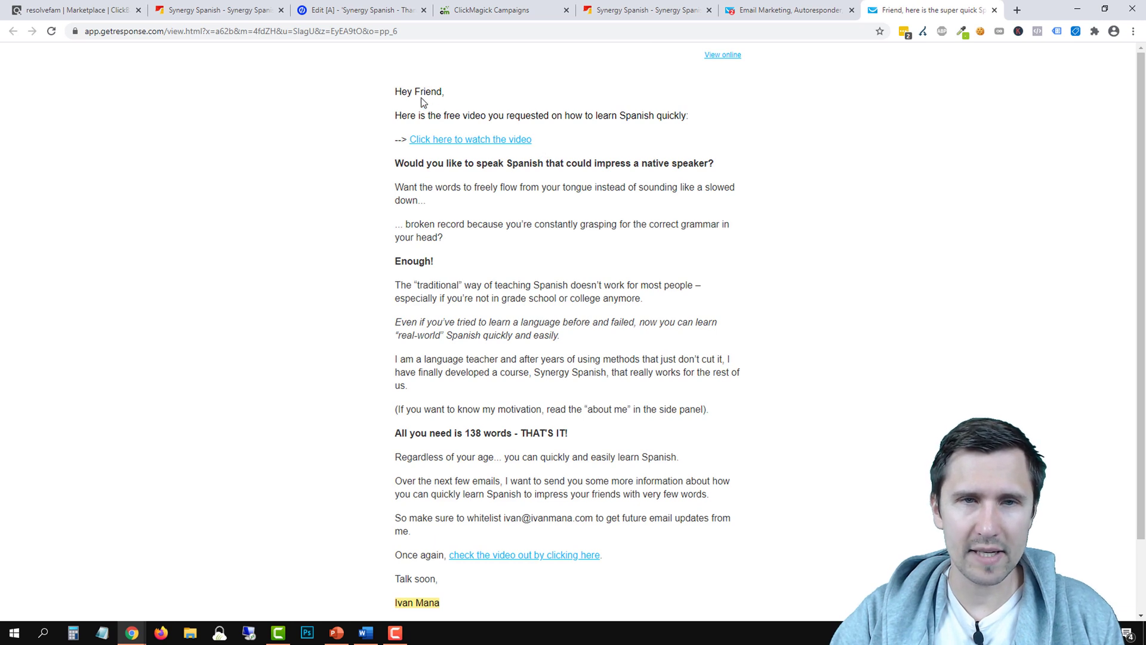
pyautogui.doubleClick(427, 91)
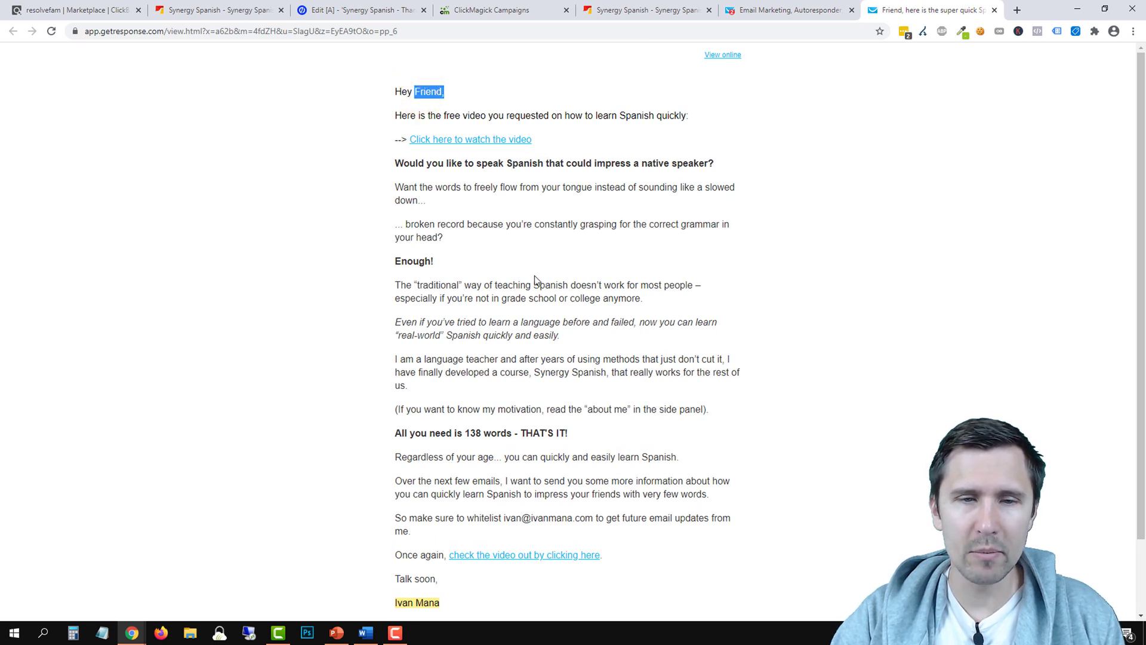
pyautogui.scroll(-3, 536, 281)
pyautogui.scroll(3, 506, 471)
pyautogui.click(472, 141)
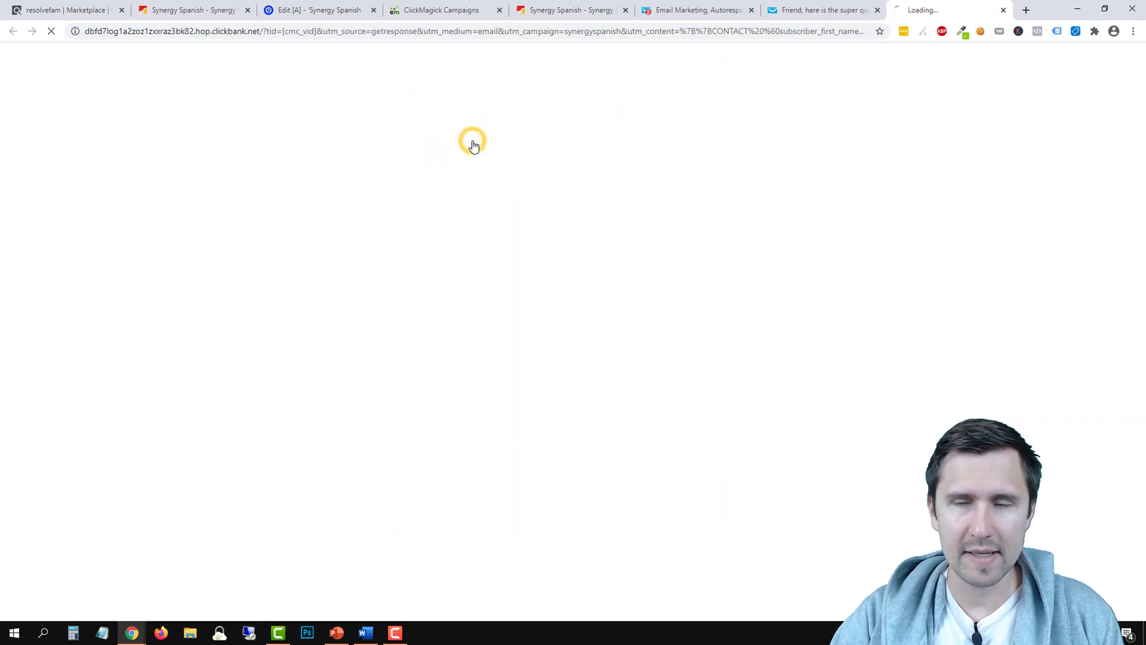
pyautogui.click(1003, 11)
pyautogui.scroll(-3, 479, 461)
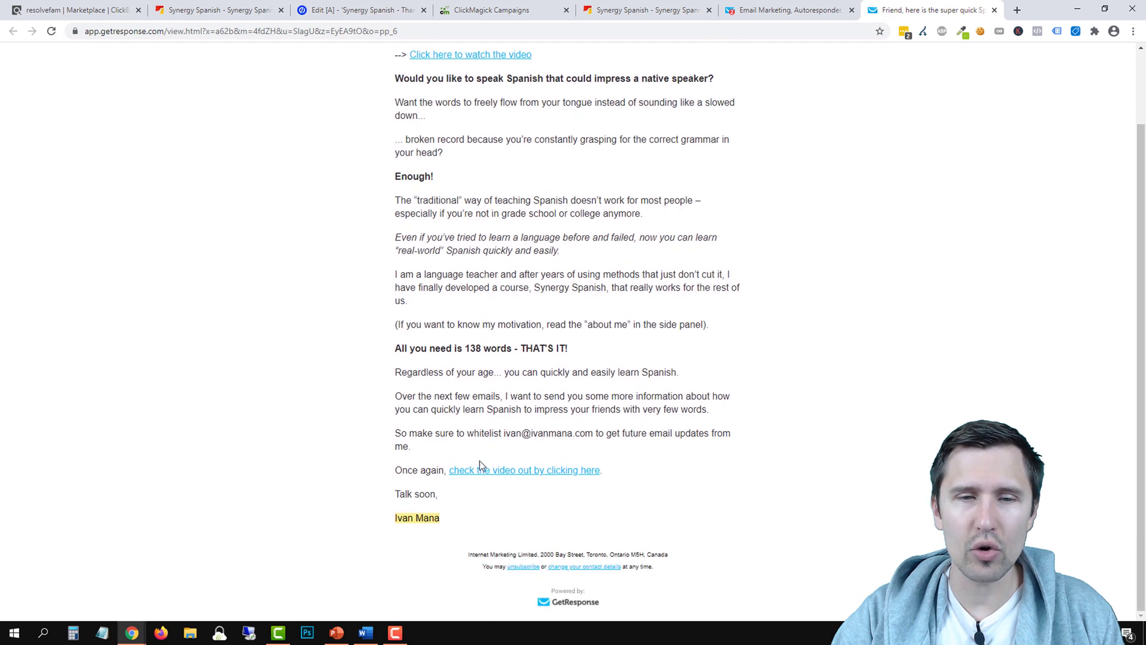
pyautogui.click(475, 467)
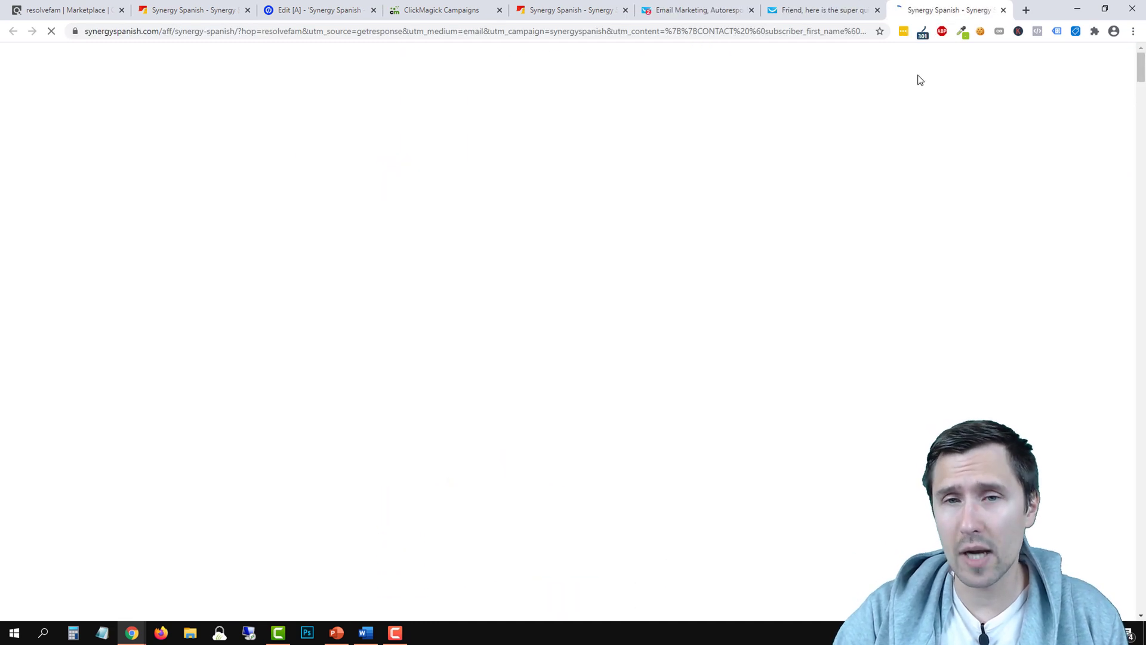
pyautogui.click(1003, 11)
pyautogui.scroll(2, 479, 405)
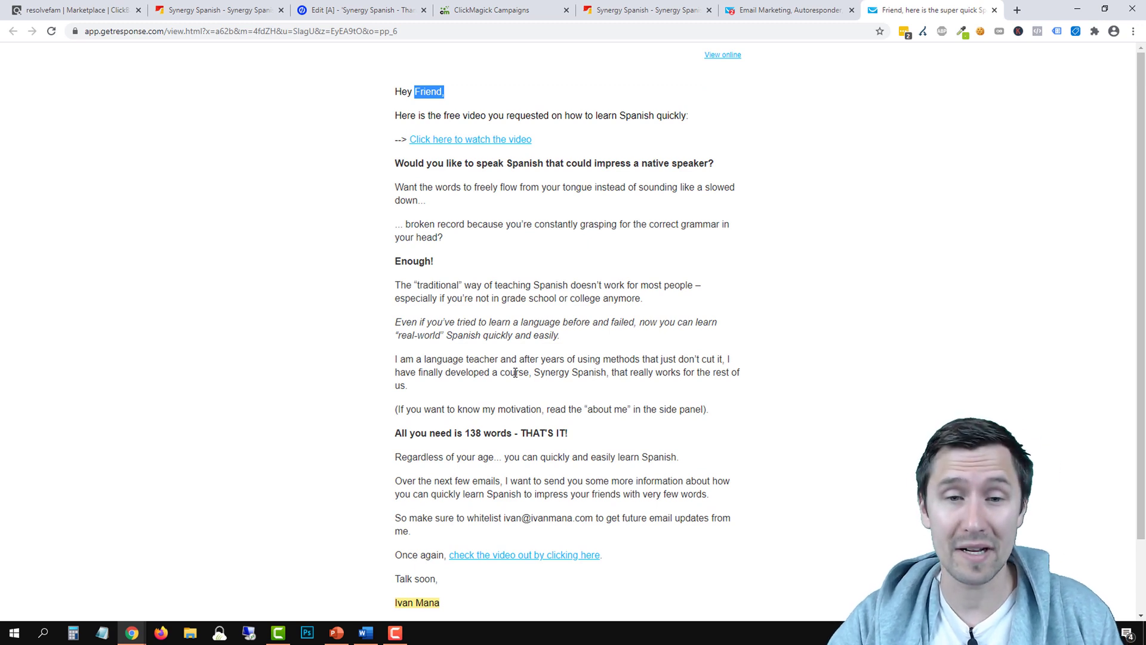
pyautogui.click(994, 11)
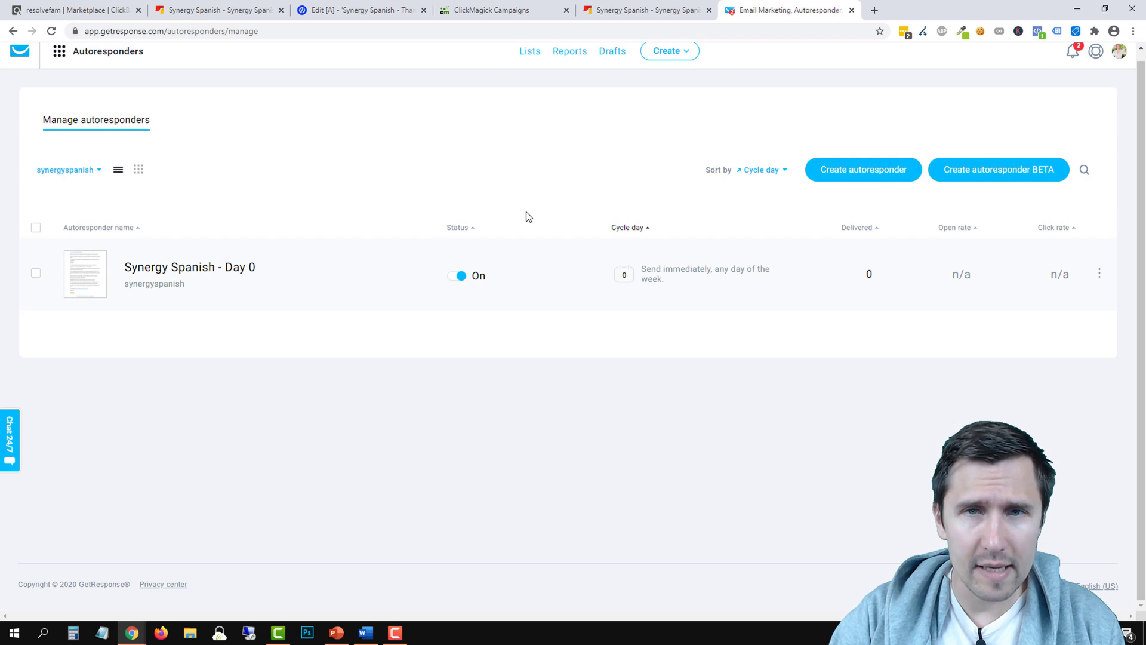
# View the Unbounce Thank You Page's Zapier-powered integrations, then return to GetResponse
pyautogui.click(361, 11)
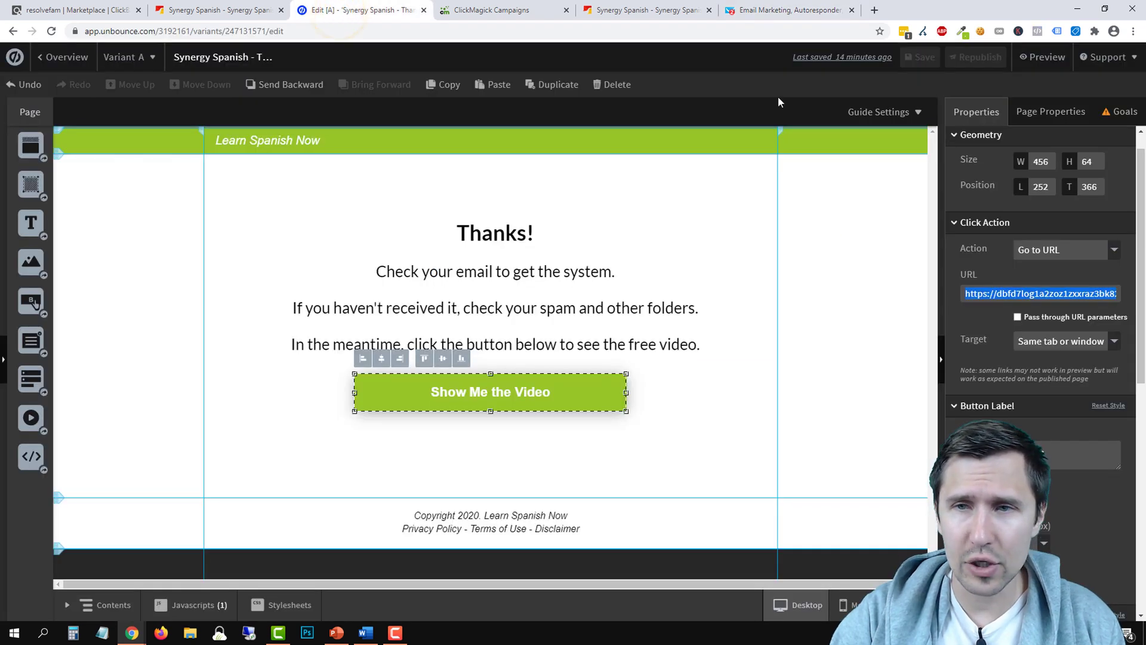
pyautogui.click(59, 57)
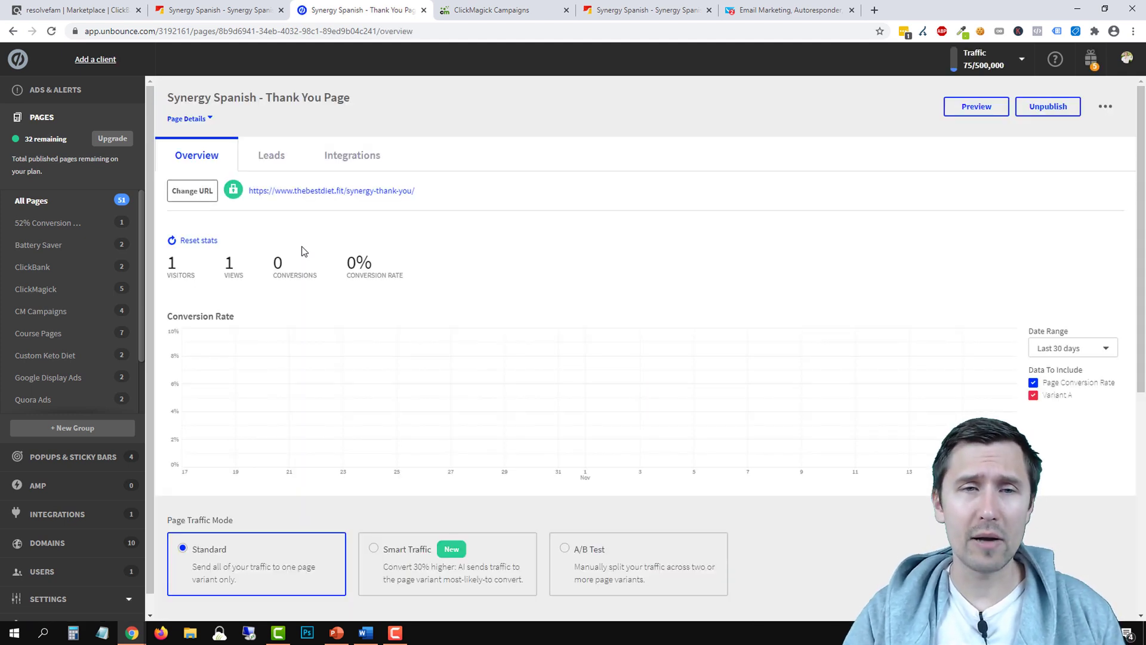
pyautogui.click(352, 157)
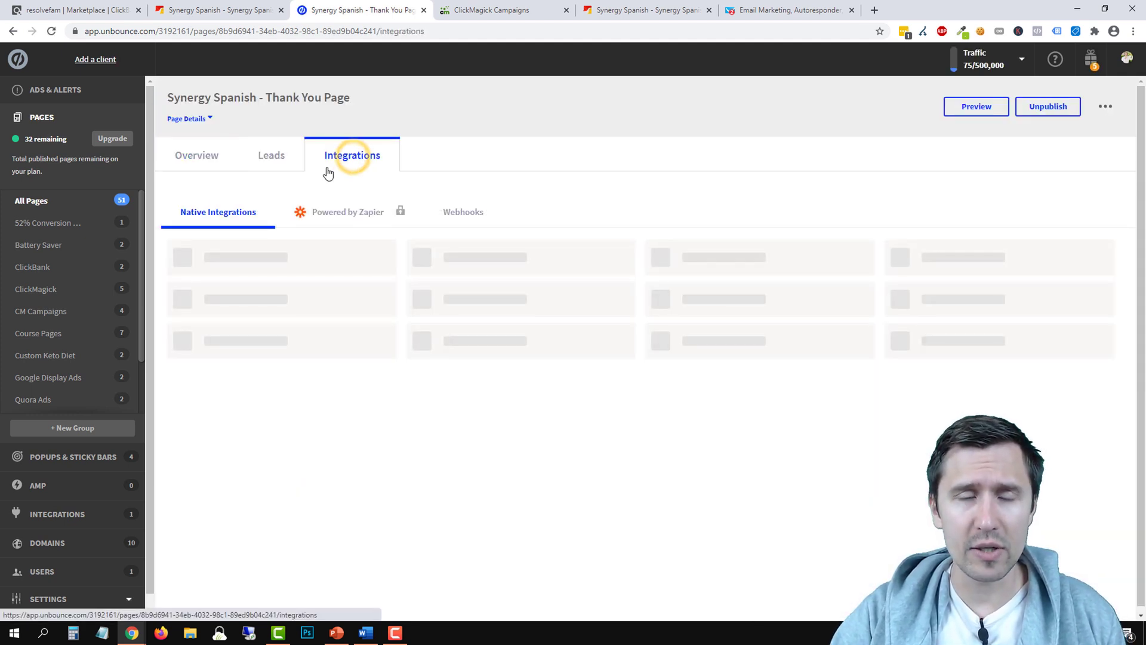
pyautogui.click(333, 213)
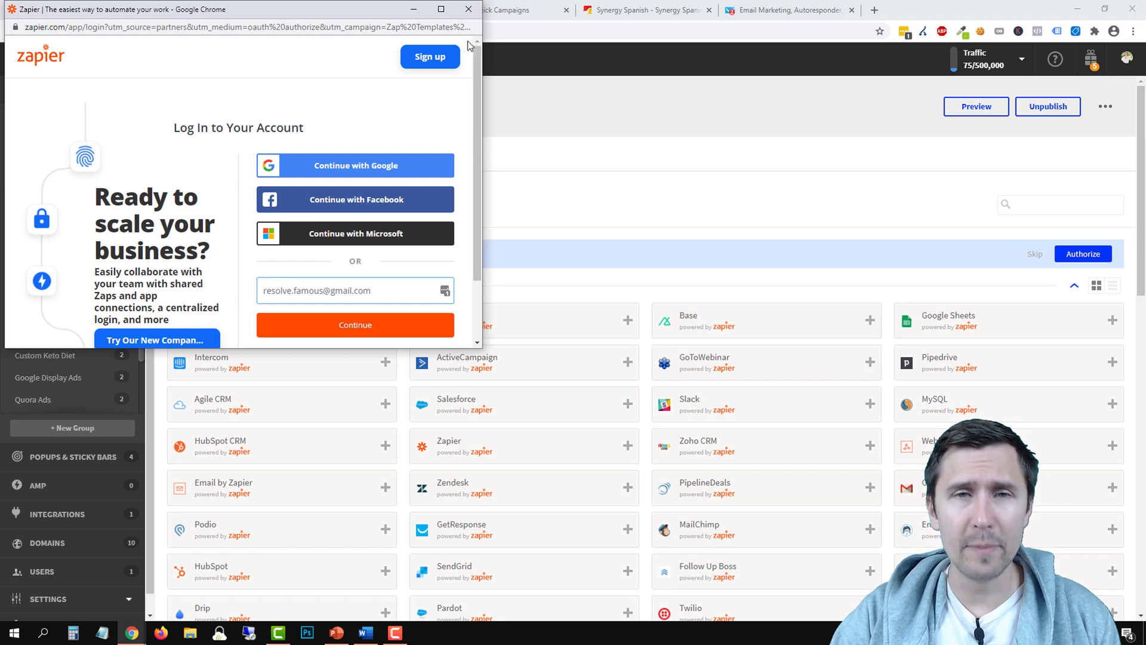
pyautogui.click(469, 10)
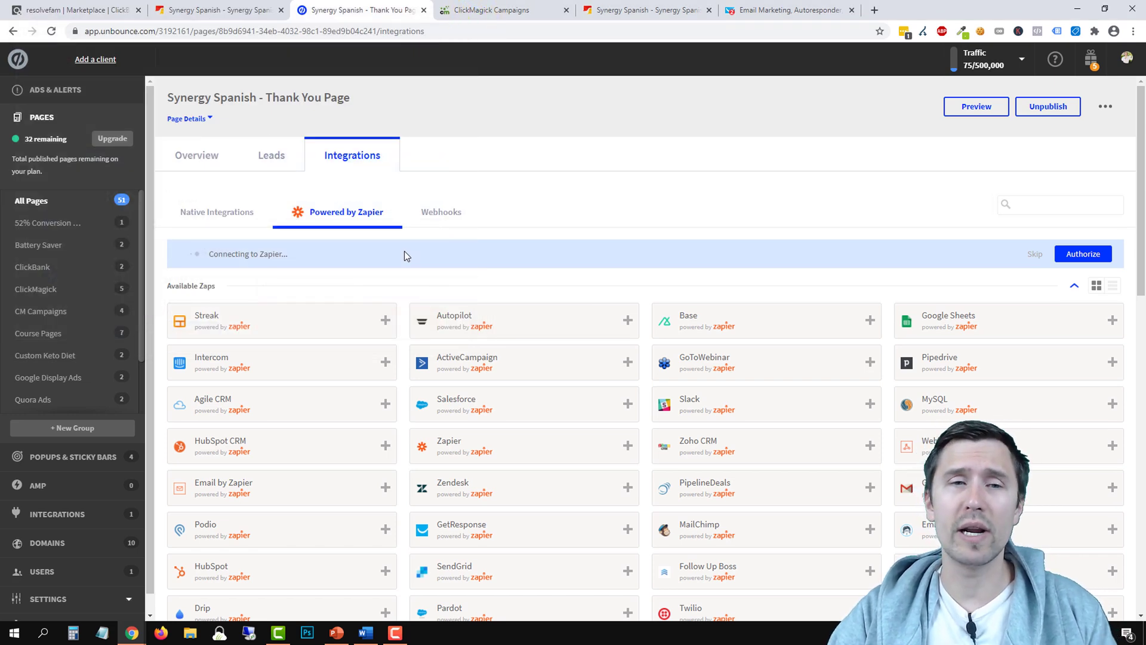
pyautogui.click(807, 9)
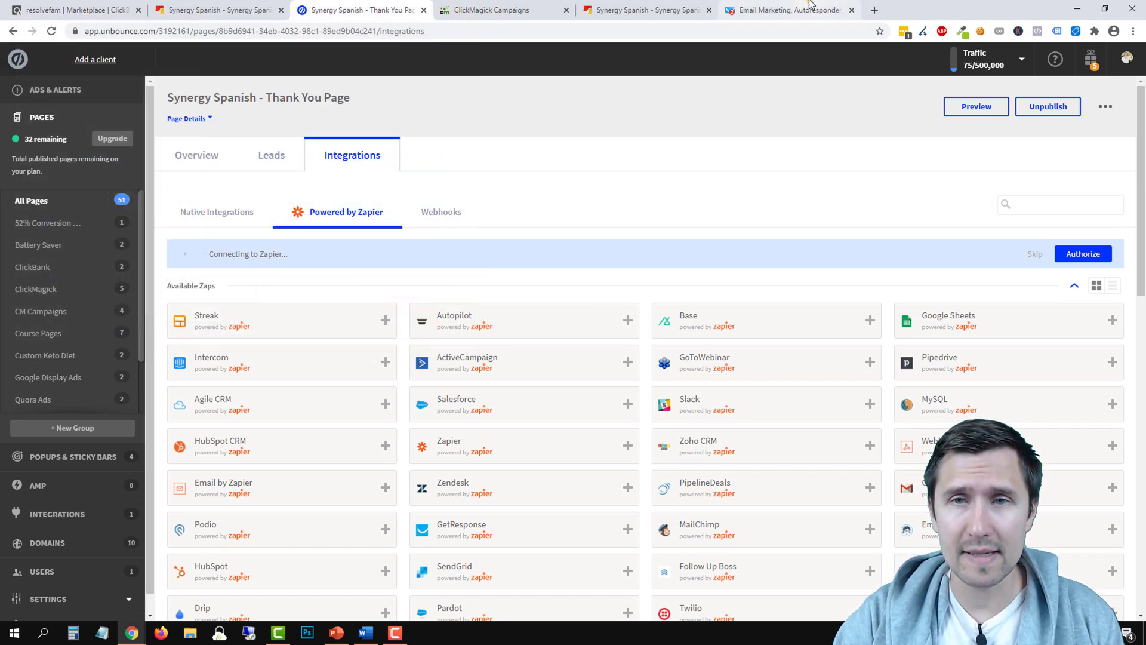
pyautogui.click(90, 71)
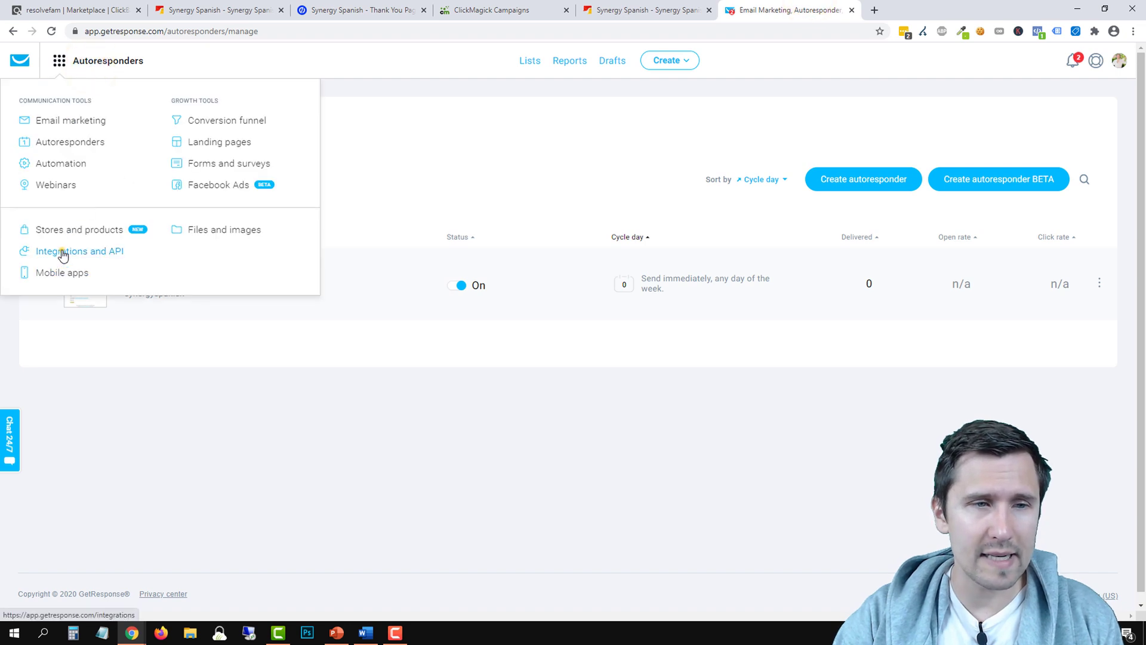
# Open GetResponse's Integrations and API page and move the Thank You Page tab beside GetResponse
pyautogui.click(62, 251)
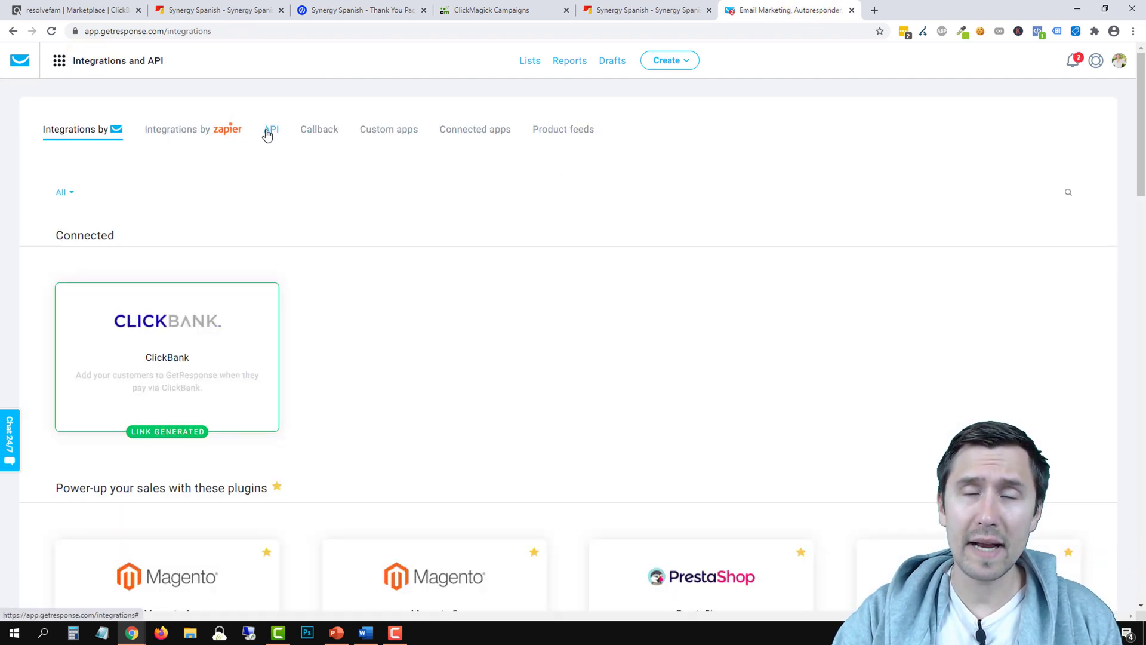
pyautogui.click(661, 10)
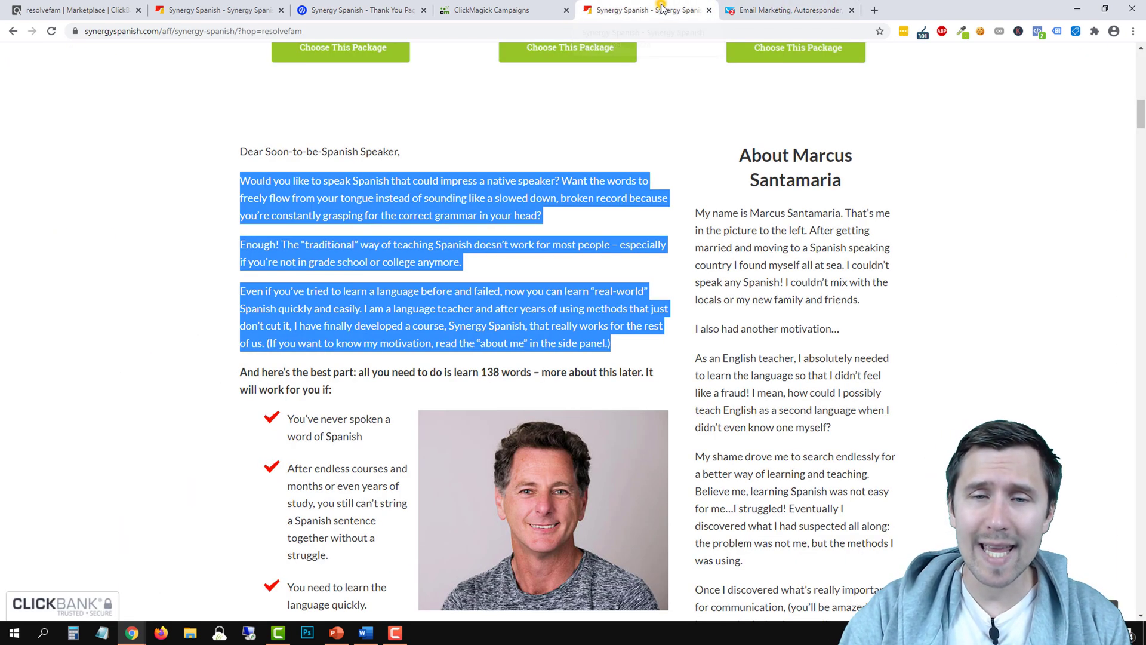
pyautogui.moveTo(352, 10); pyautogui.dragTo(639, 10)
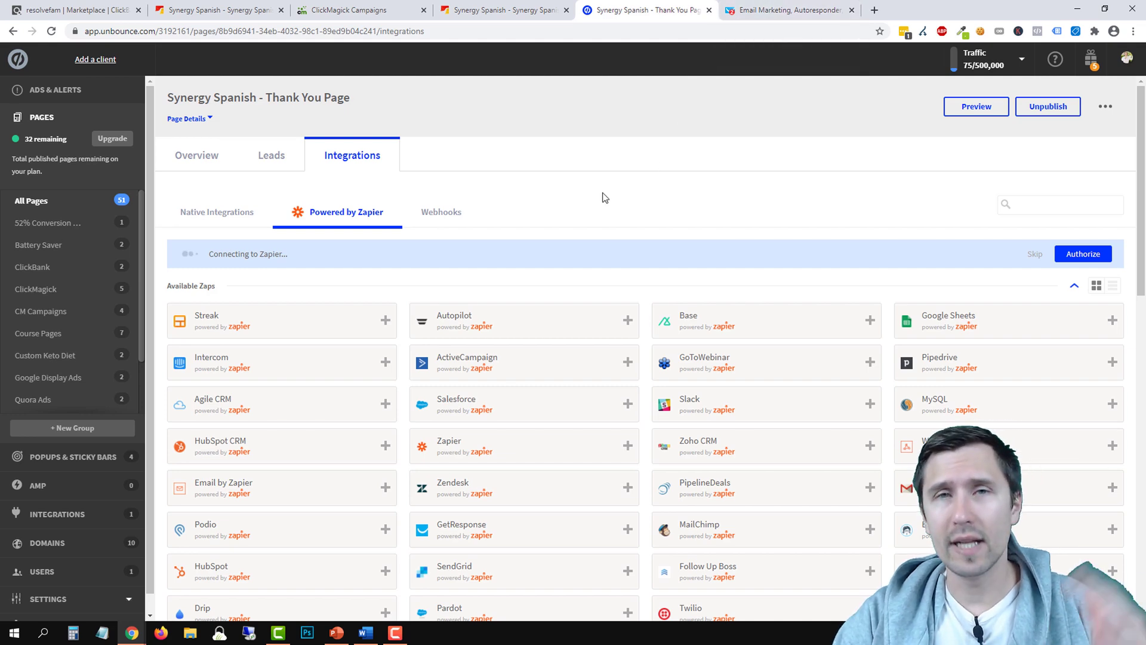
# Mark 'Set up an autoresponder' with a bold + on the Our Steps slide, then select the revcontent.com link in Word
pyautogui.click(336, 632)
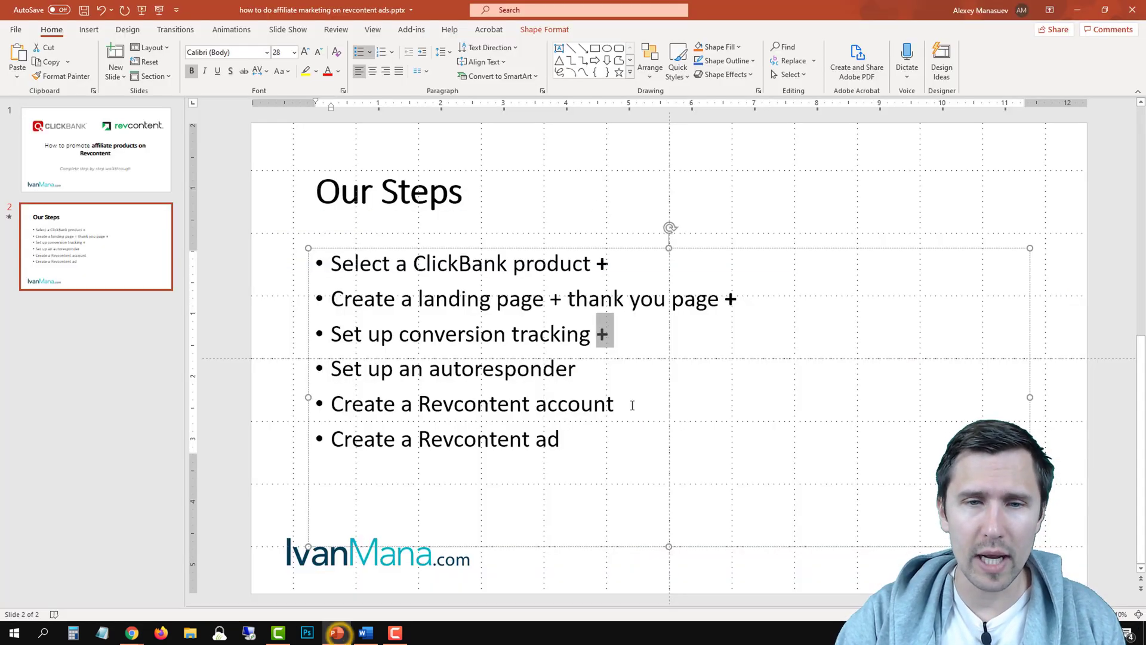
pyautogui.click(606, 375)
pyautogui.write('+')
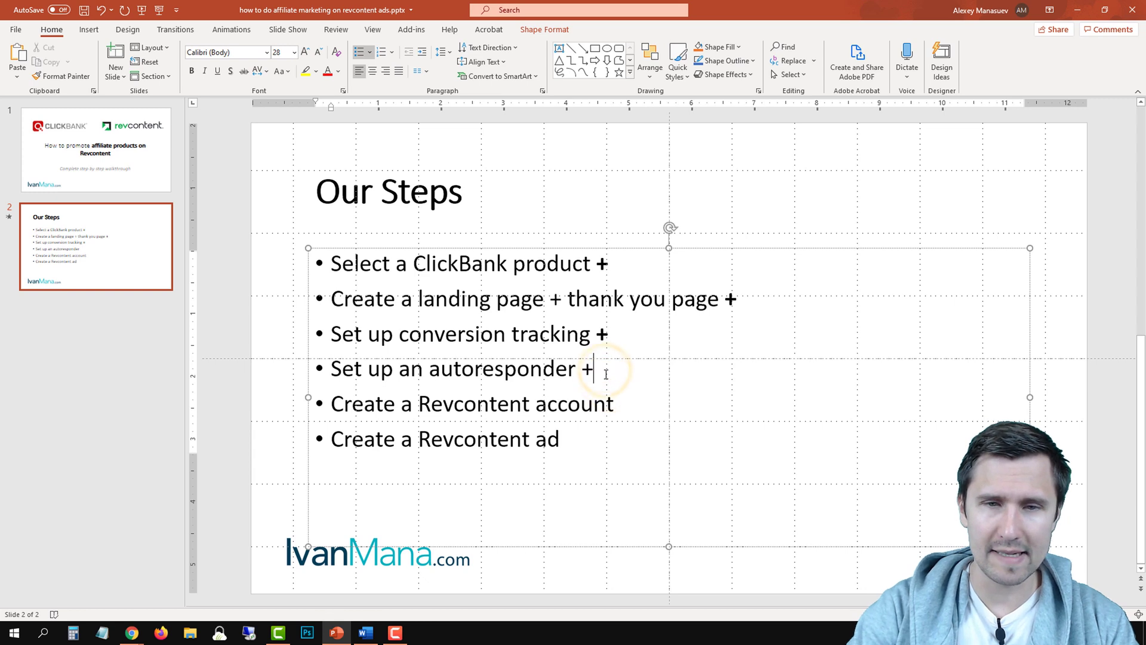
pyautogui.moveTo(602, 375); pyautogui.dragTo(588, 375)
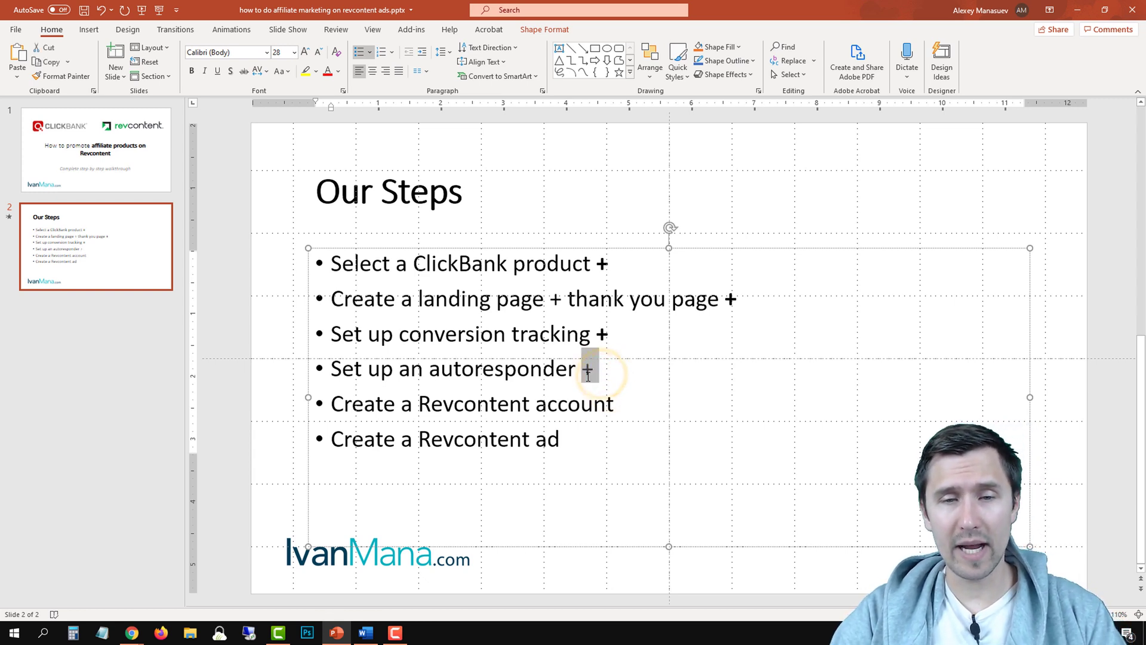
pyautogui.click(613, 417)
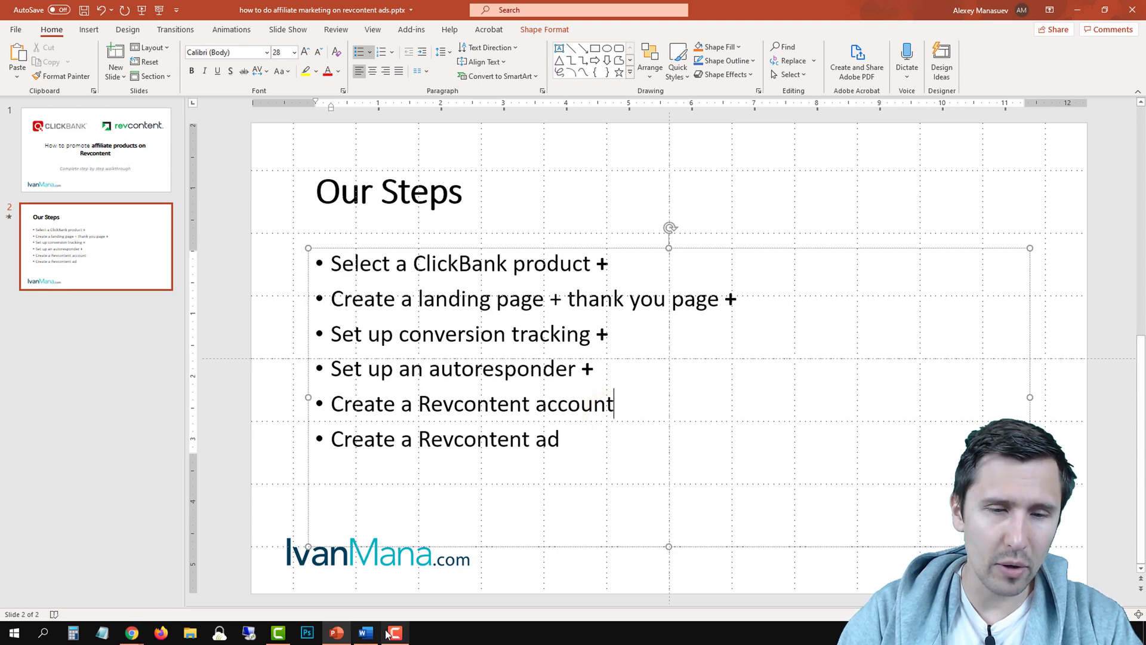
pyautogui.click(366, 633)
pyautogui.moveTo(490, 558); pyautogui.dragTo(384, 559)
pyautogui.rightClick(385, 559)
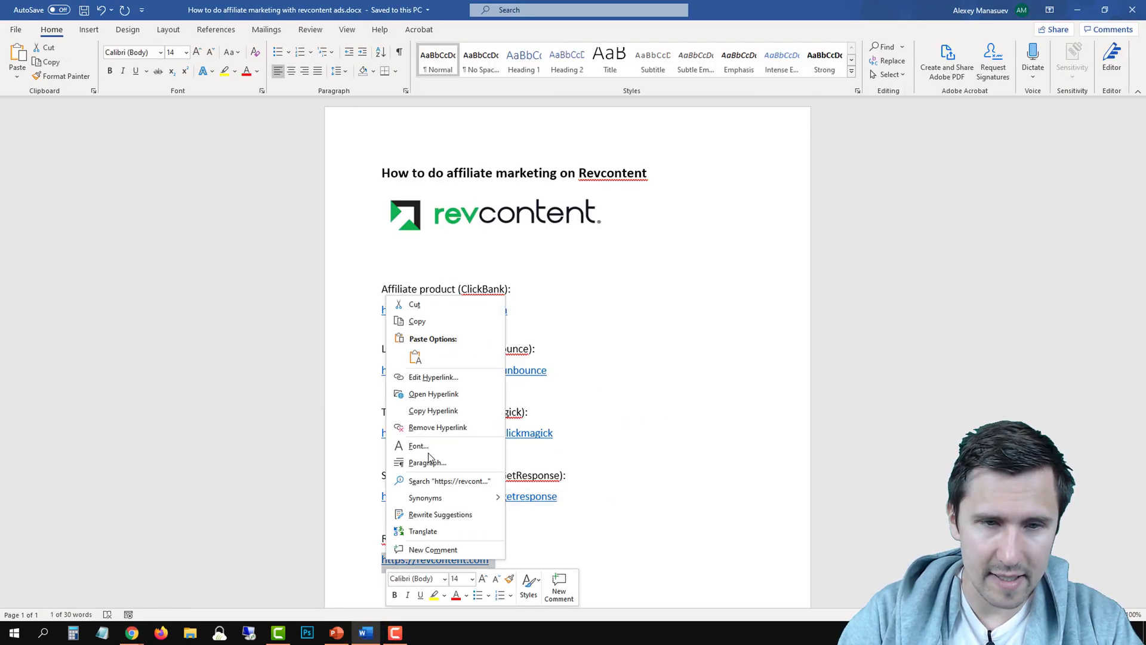
pyautogui.click(412, 323)
pyautogui.click(132, 633)
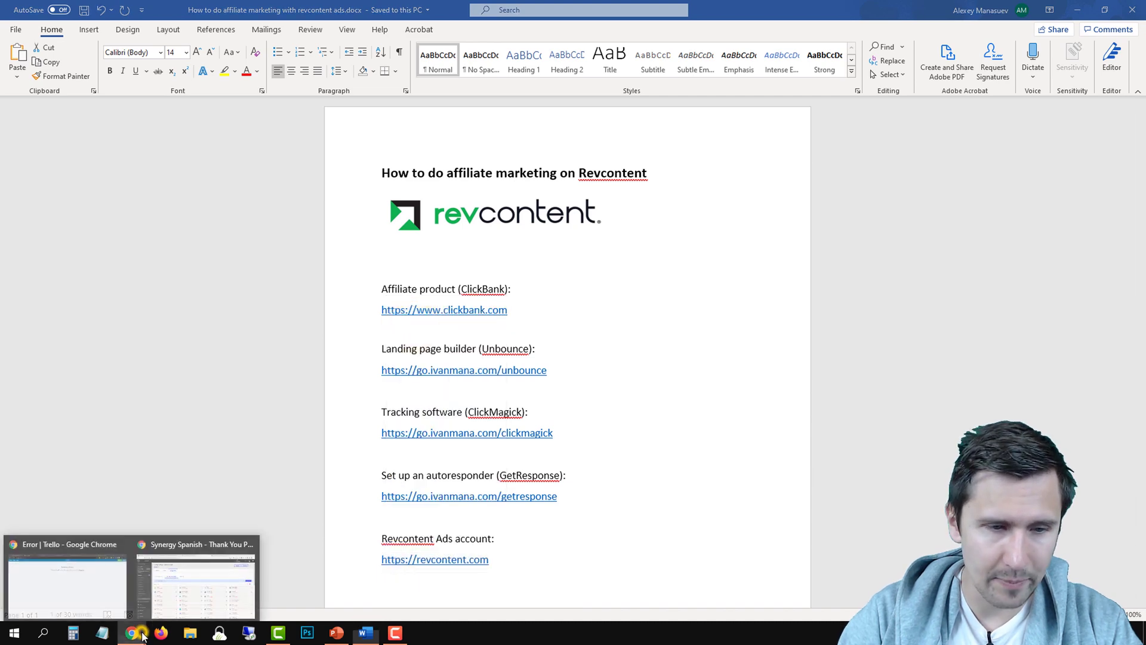
pyautogui.click(188, 567)
pyautogui.click(787, 11)
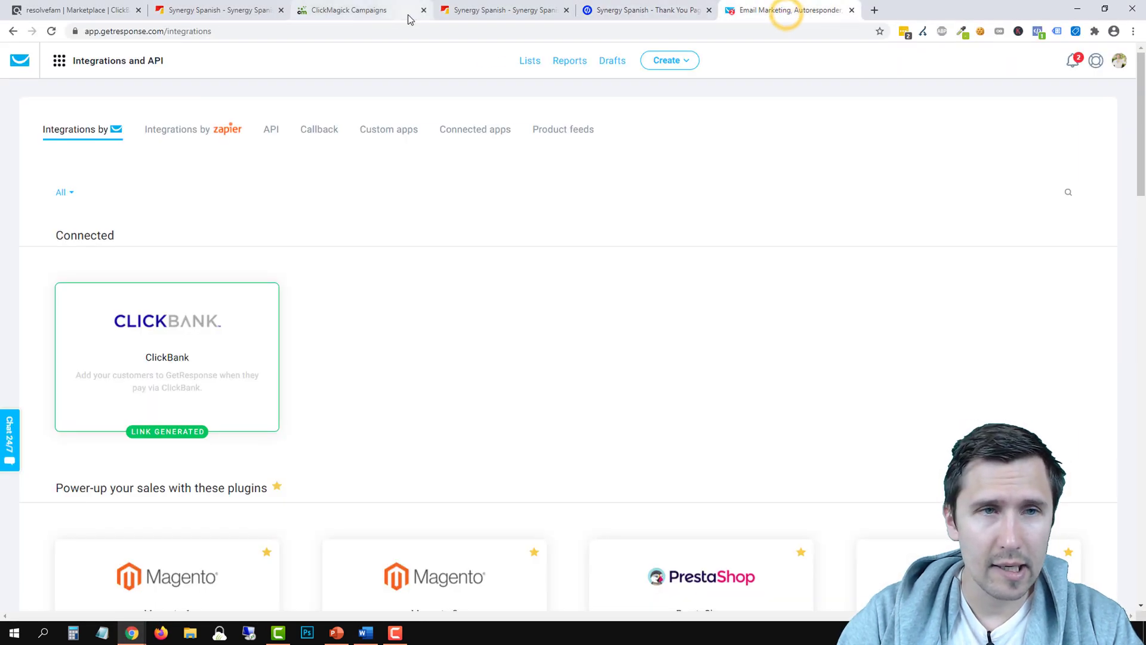
pyautogui.click(242, 9)
pyautogui.click(281, 11)
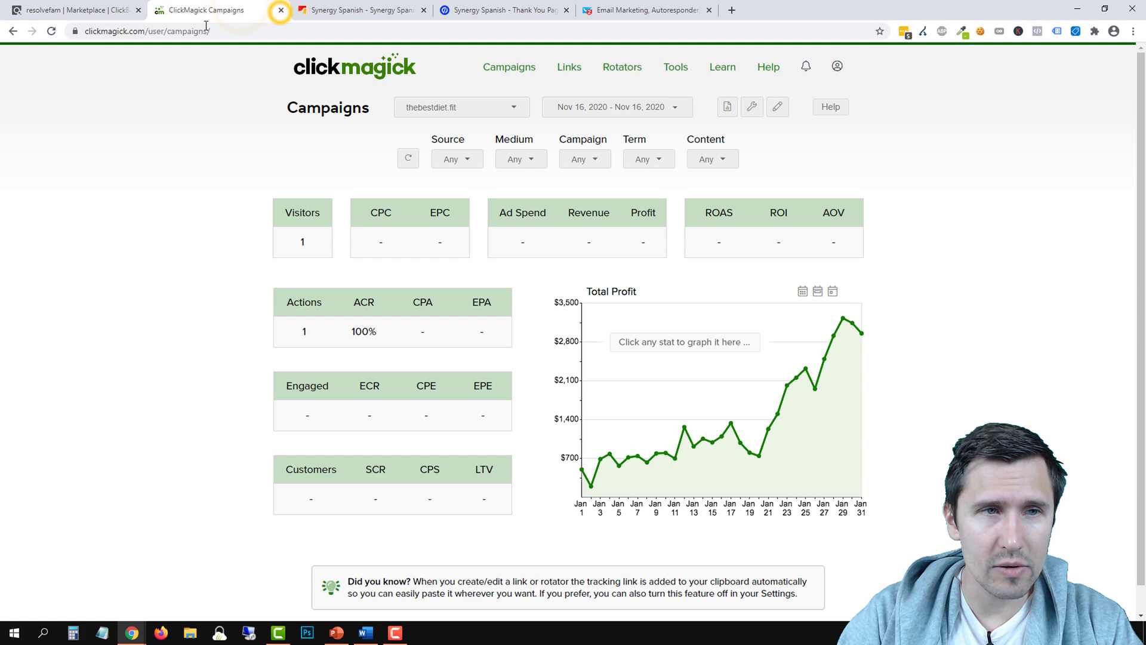
pyautogui.click(729, 10)
pyautogui.rightClick(650, 31)
pyautogui.click(690, 125)
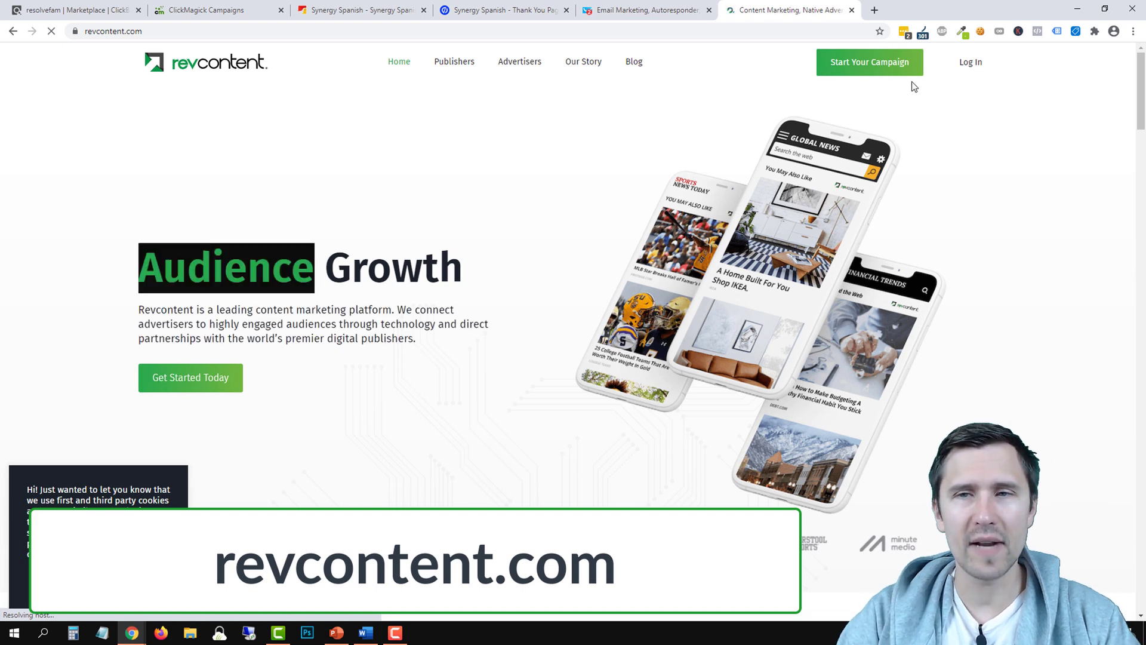
# Start the Revcontent signup form, then switch to the ClickMagick Campaigns tab
pyautogui.click(883, 70)
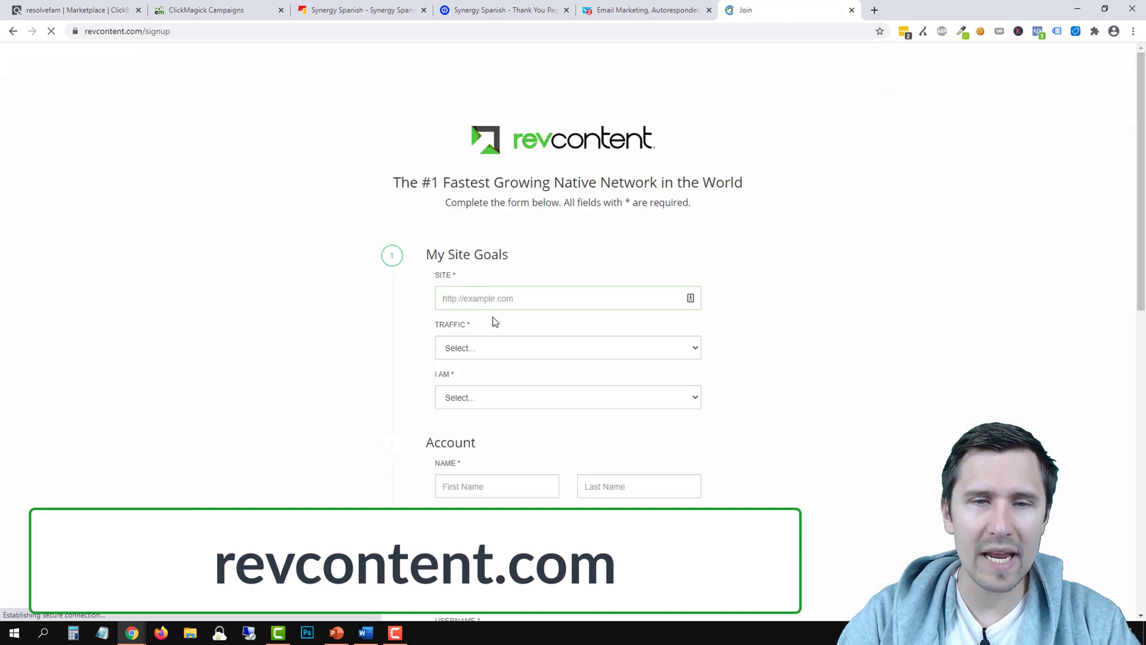
pyautogui.click(503, 300)
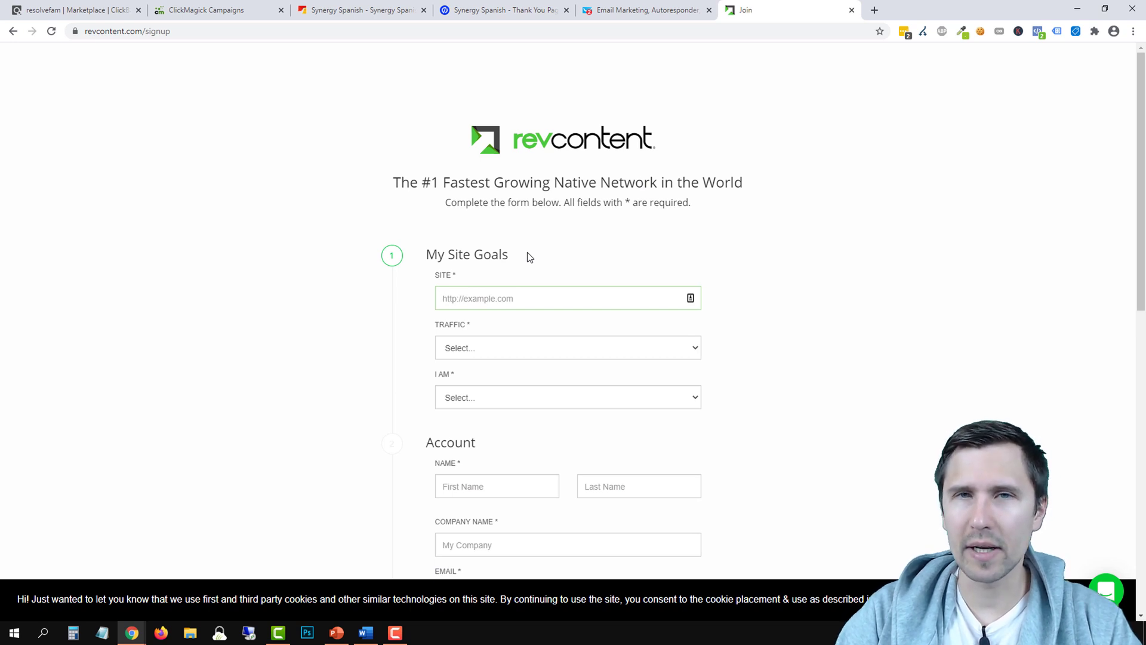
pyautogui.click(230, 9)
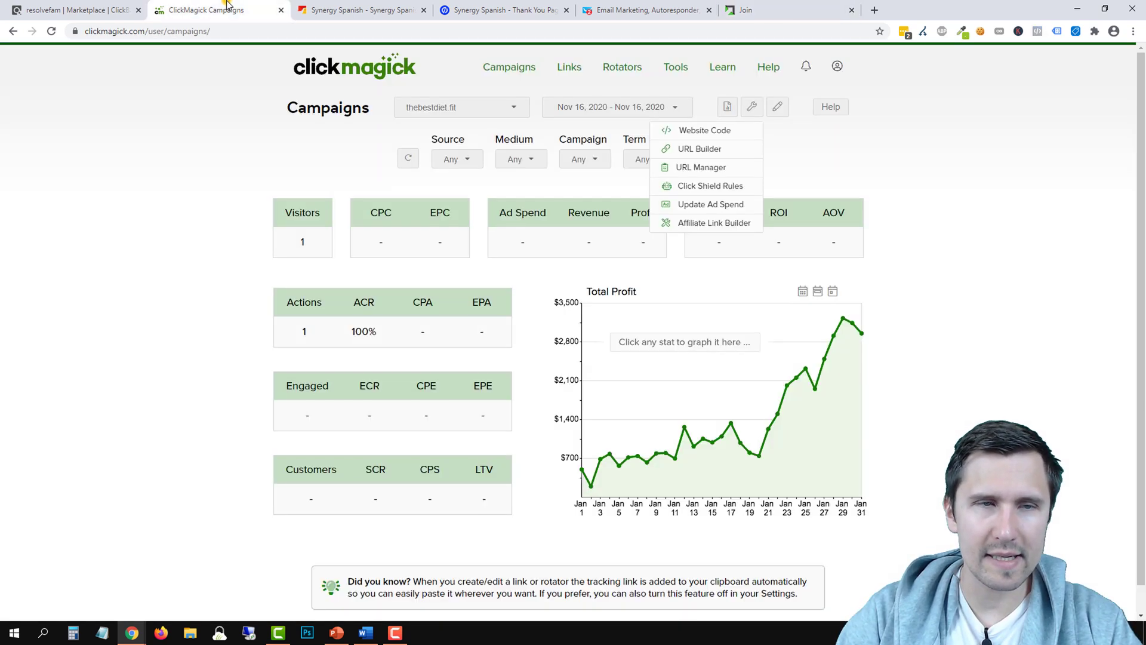
# Copy the Synergy Spanish landing-page URL from ClickMagick's Campaign URL Manager
pyautogui.click(702, 168)
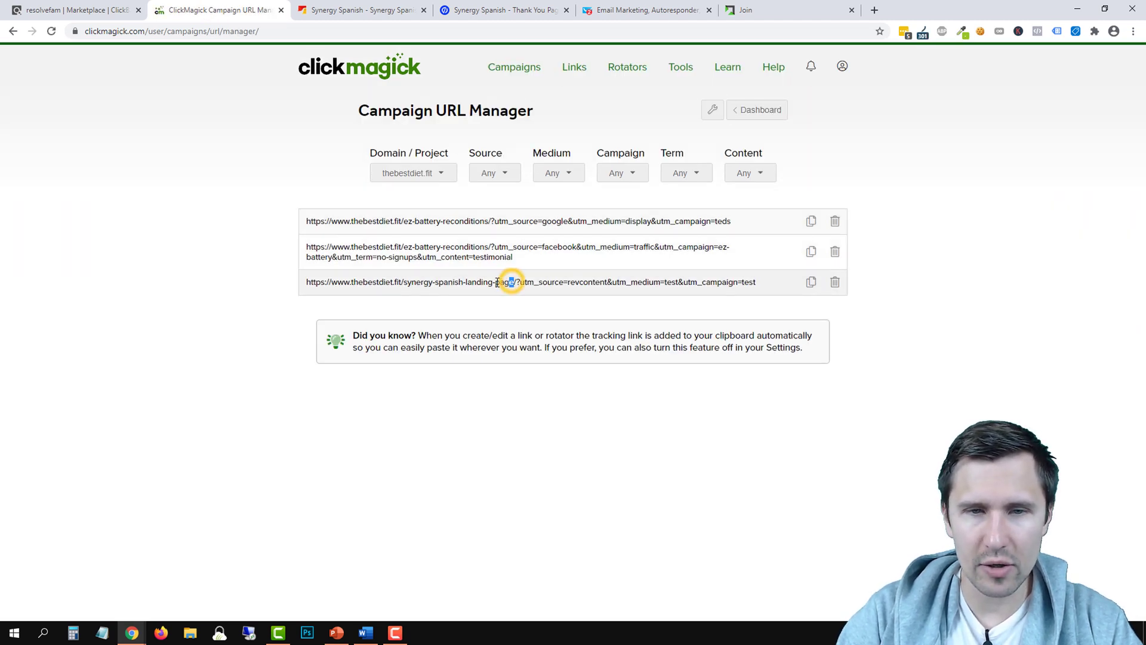
pyautogui.moveTo(498, 283); pyautogui.dragTo(329, 284)
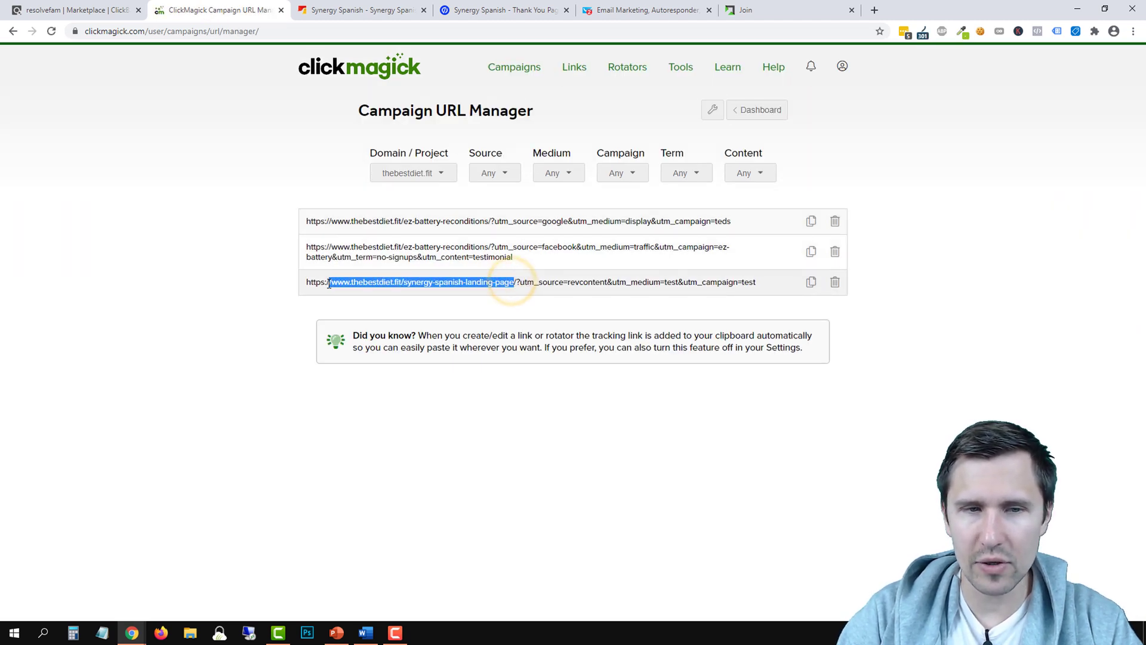
pyautogui.rightClick(370, 286)
pyautogui.click(393, 293)
# Open the Synergy Spanish - Landing Page from its Unbounce page group
pyautogui.click(478, 4)
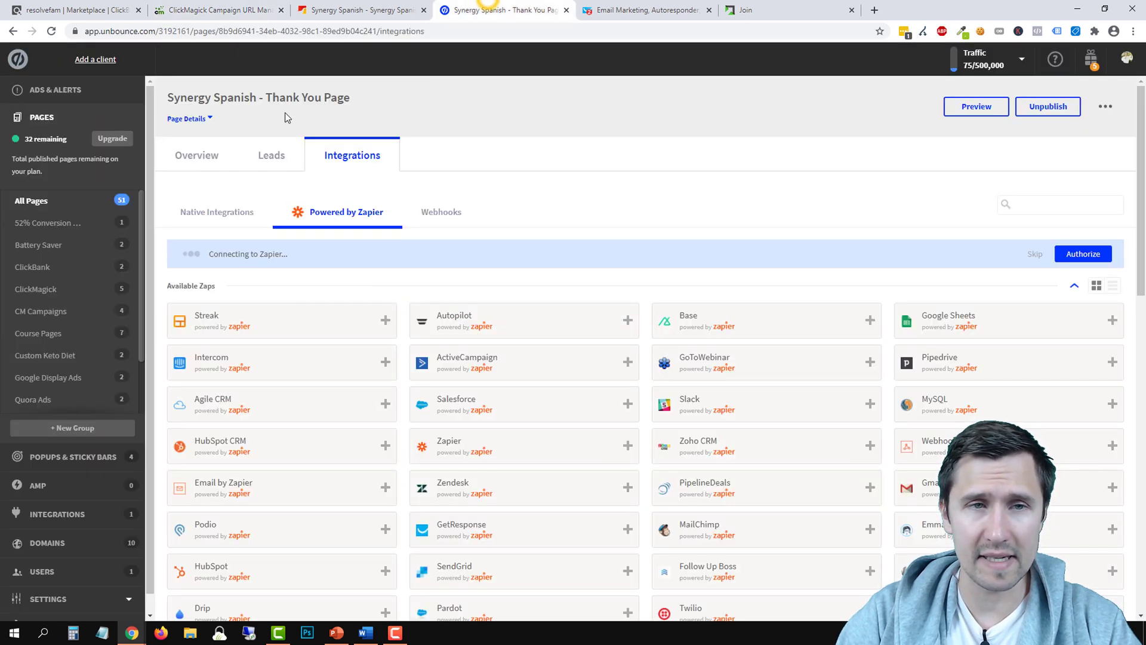
pyautogui.click(198, 155)
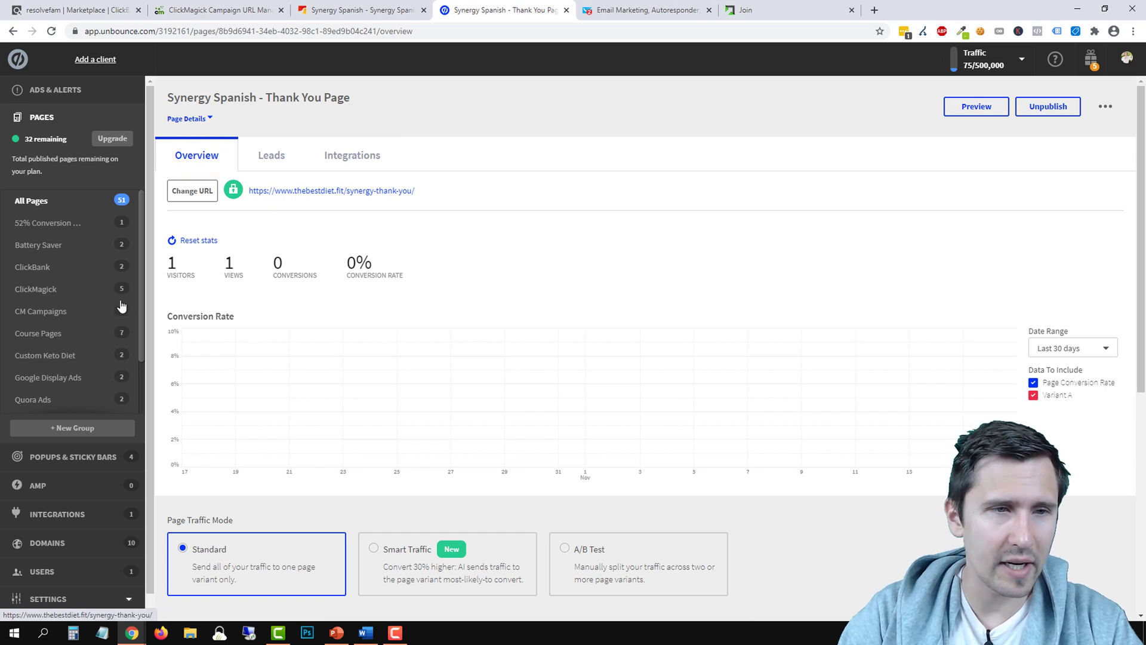
pyautogui.scroll(-2, 55, 320)
pyautogui.click(49, 363)
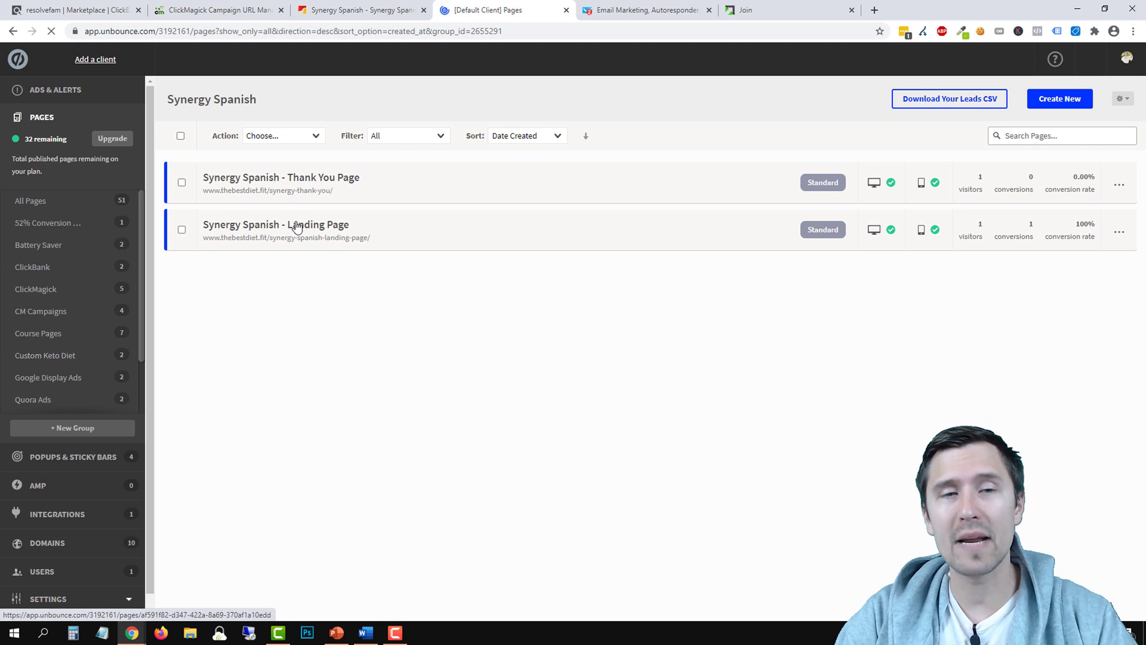
pyautogui.click(295, 222)
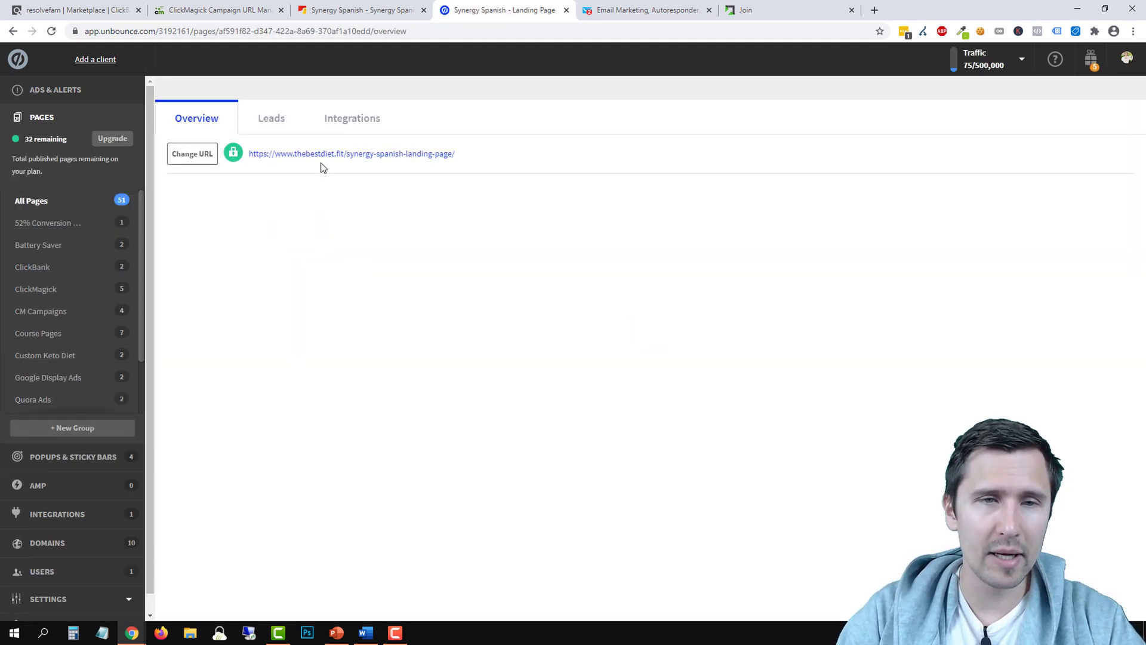
# Copy the landing page's web address and select Revcontent's Site field
pyautogui.rightClick(320, 159)
pyautogui.rightClick(299, 190)
pyautogui.click(345, 253)
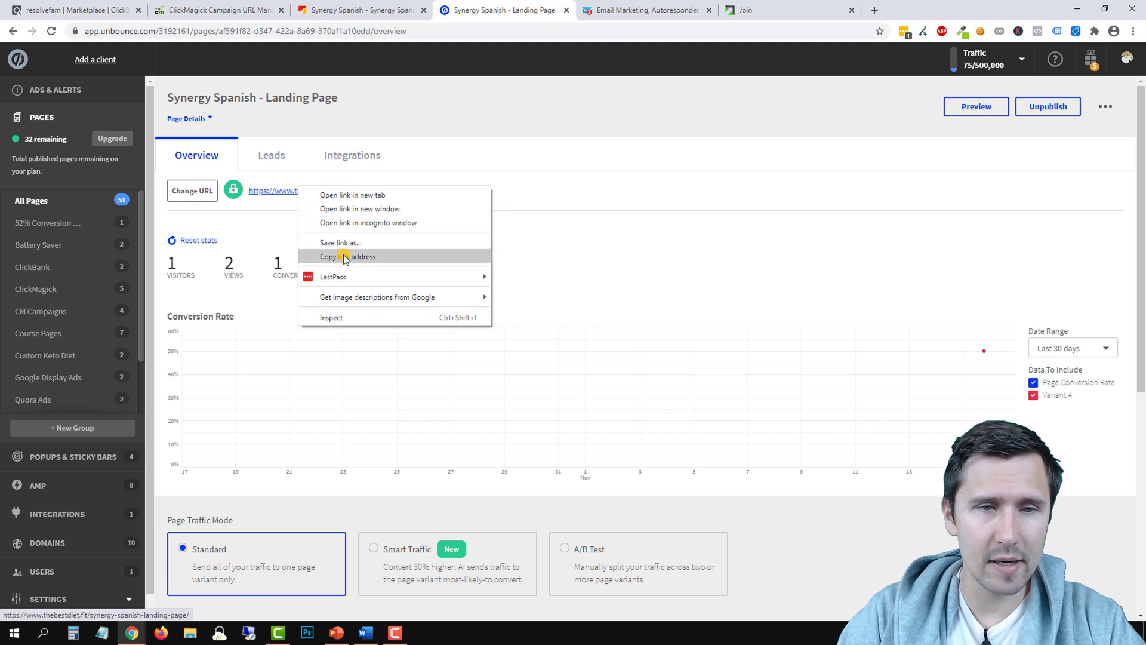
pyautogui.click(746, 10)
pyautogui.click(521, 305)
# Paste the landing-page URL into Site, set traffic to < 1k page views and I AM to Advertiser
pyautogui.rightClick(500, 301)
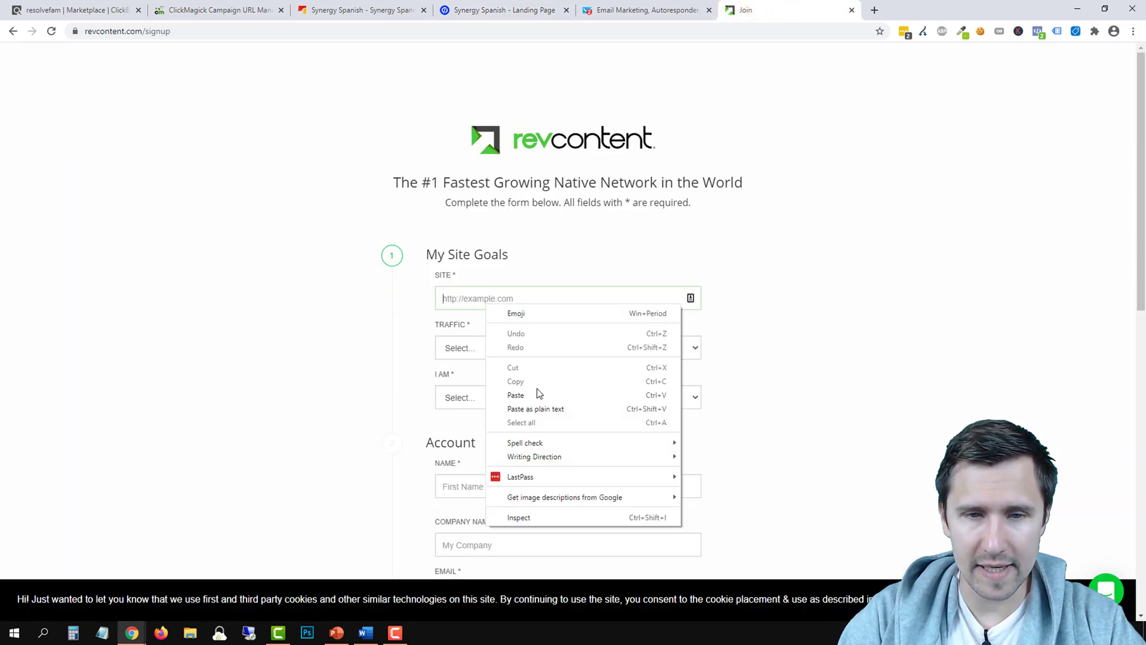
pyautogui.click(536, 392)
pyautogui.click(490, 346)
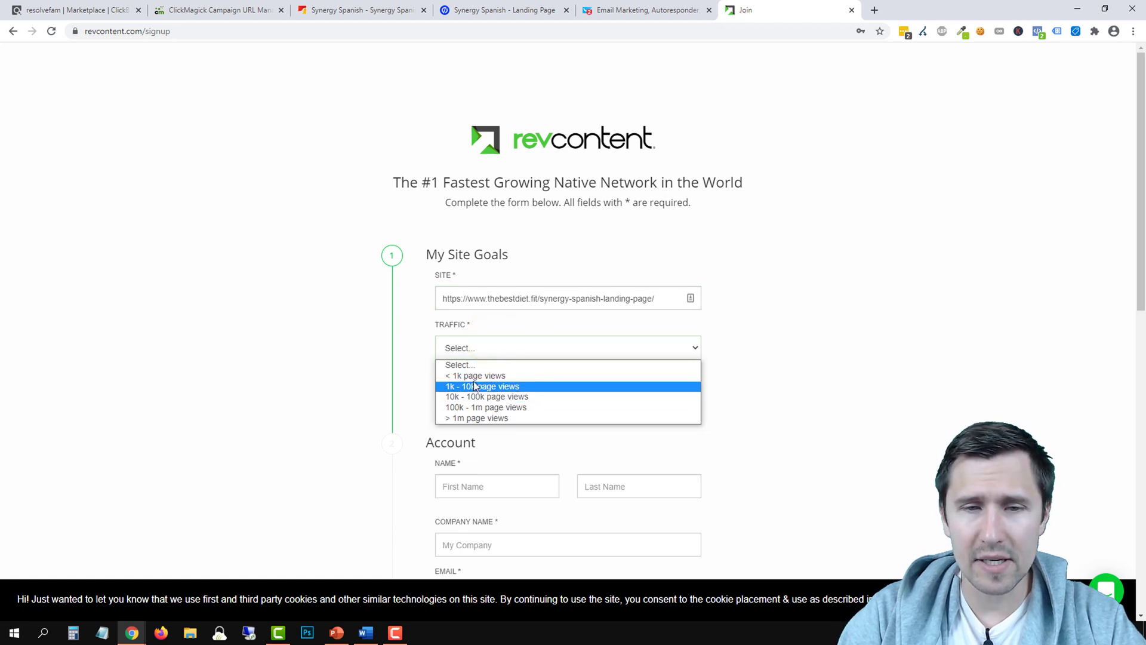
pyautogui.click(477, 377)
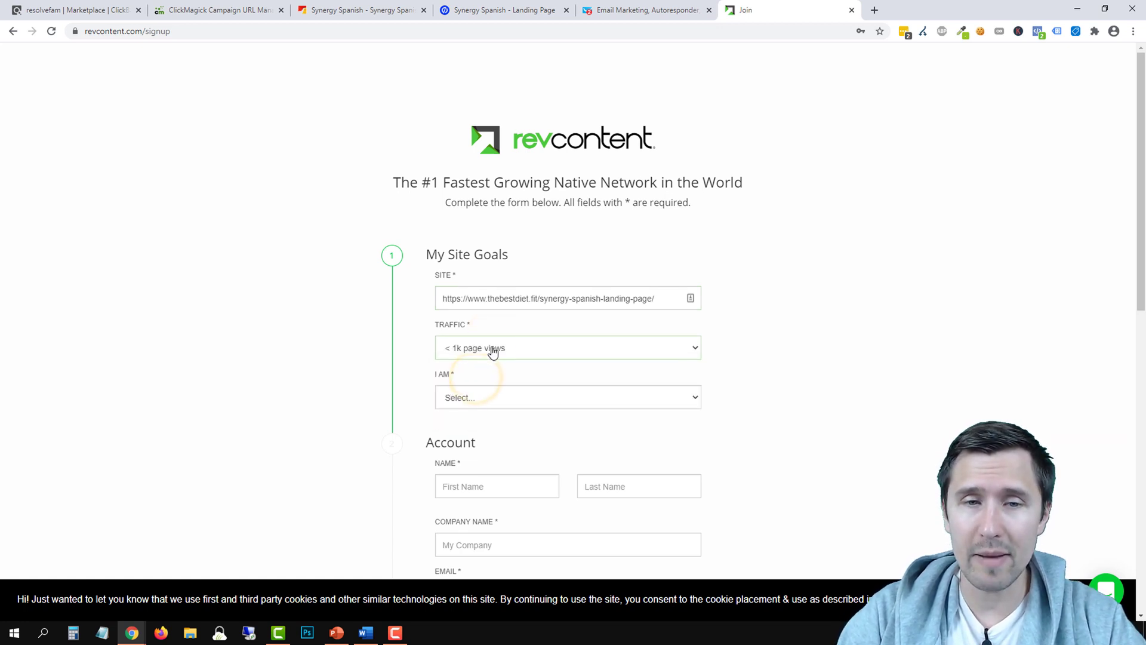
pyautogui.click(465, 401)
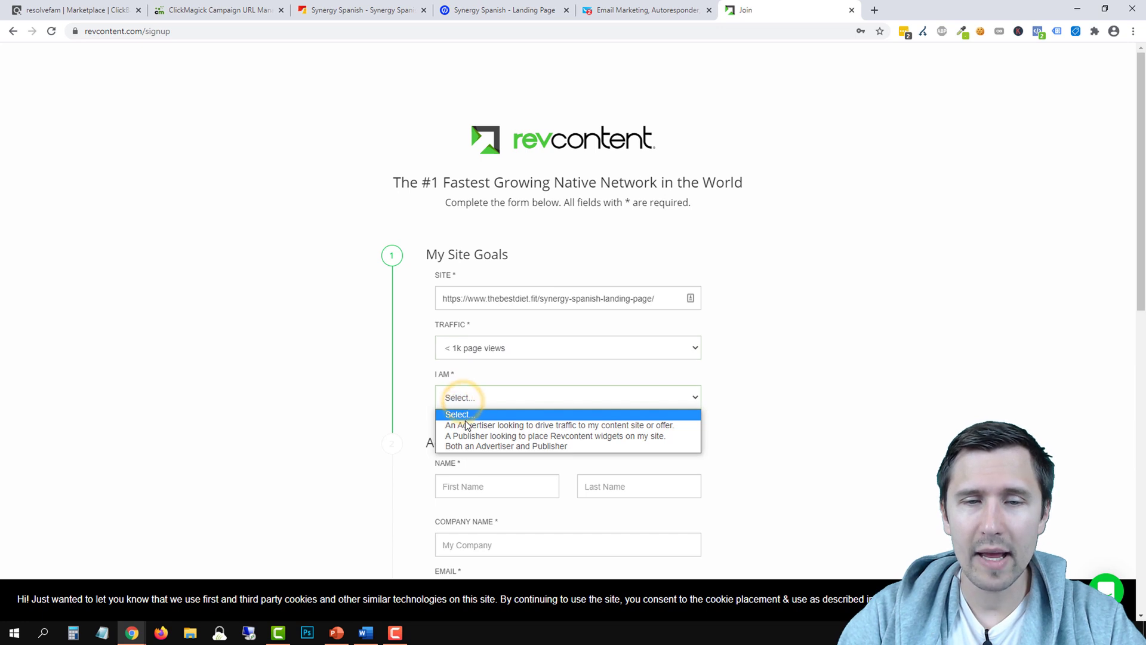
pyautogui.click(457, 422)
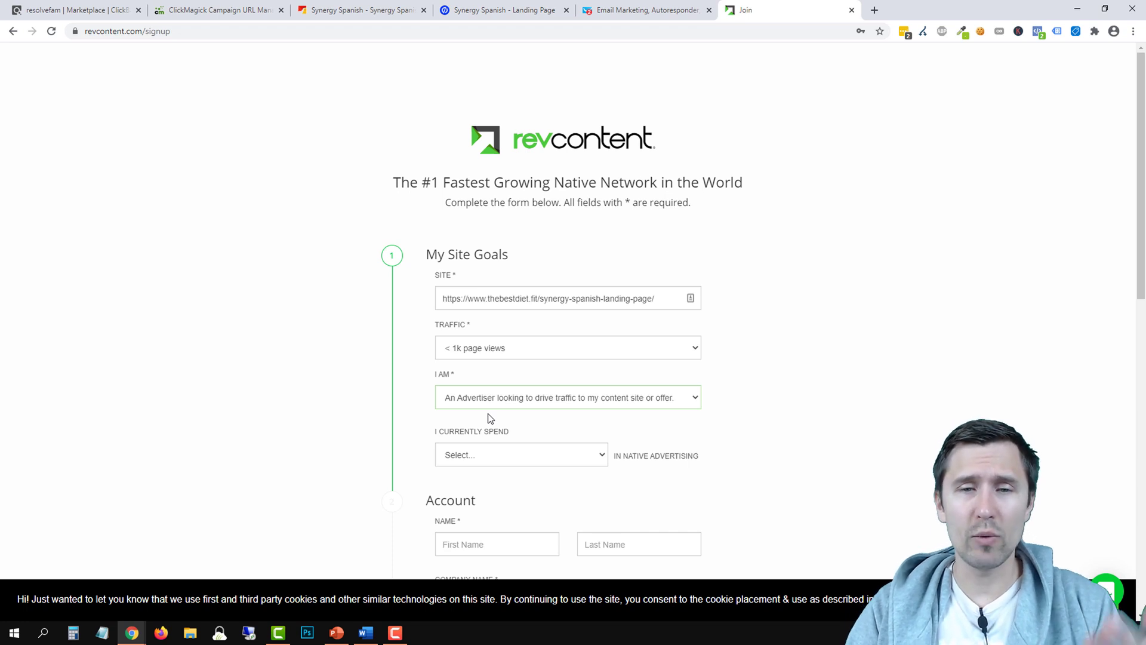
# Set current spend to < $1k / month and finish signup to reach the Revcontent dashboard
pyautogui.scroll(-2, 488, 417)
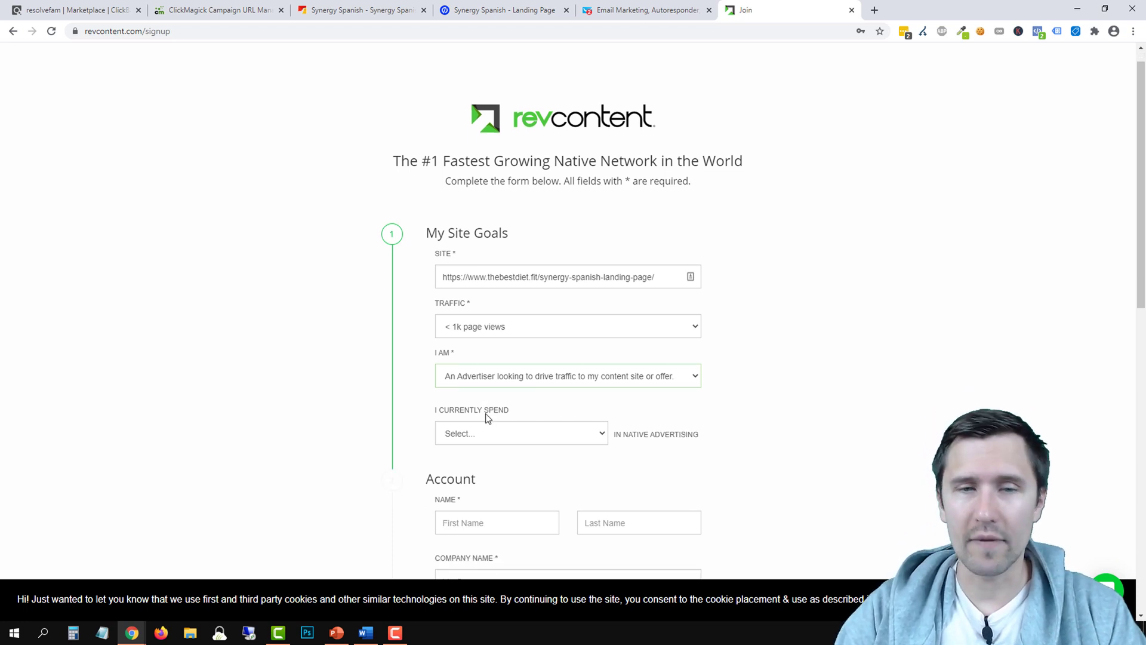
pyautogui.click(487, 278)
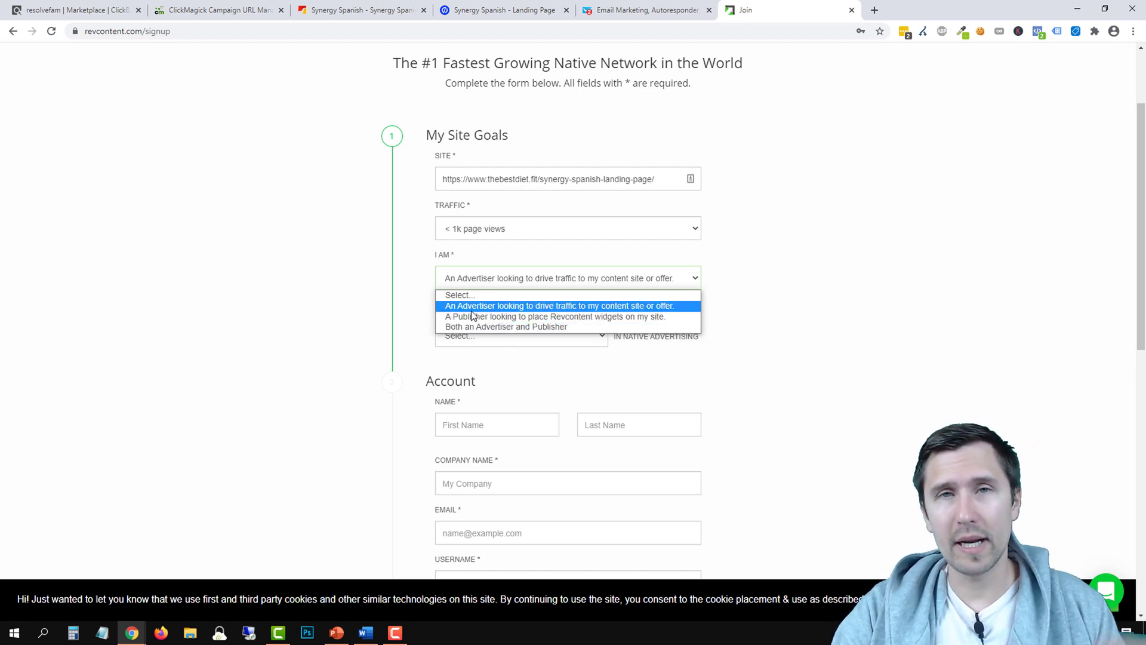
pyautogui.click(328, 329)
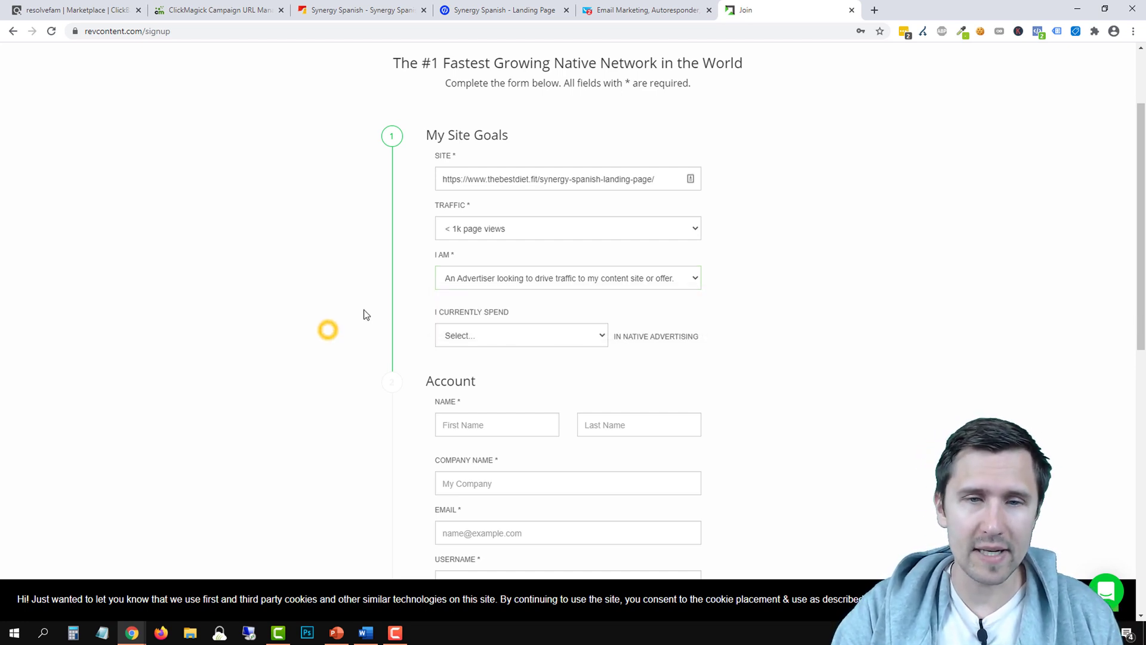
pyautogui.scroll(-2, 418, 358)
pyautogui.click(482, 220)
pyautogui.click(483, 242)
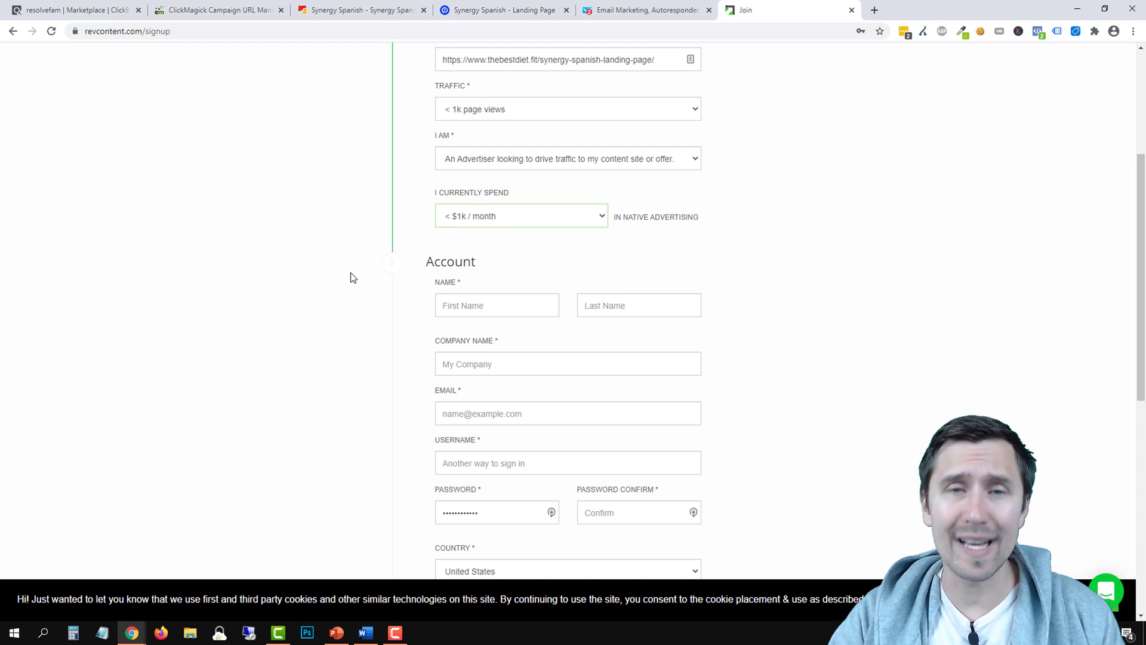
pyautogui.click(509, 220)
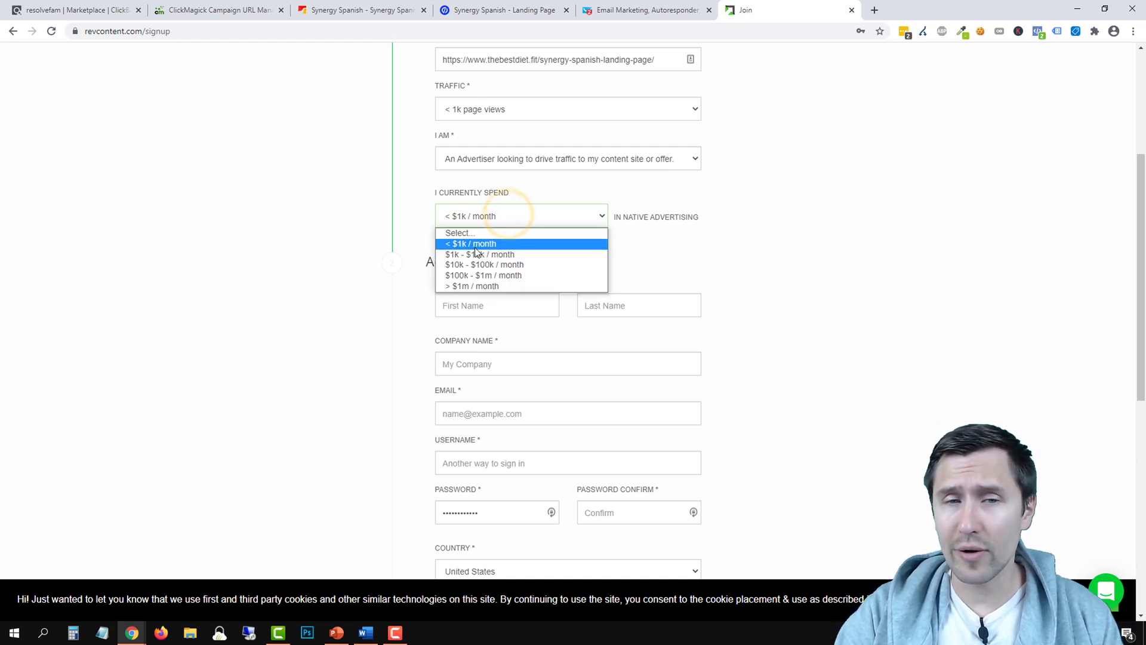
pyautogui.click(276, 270)
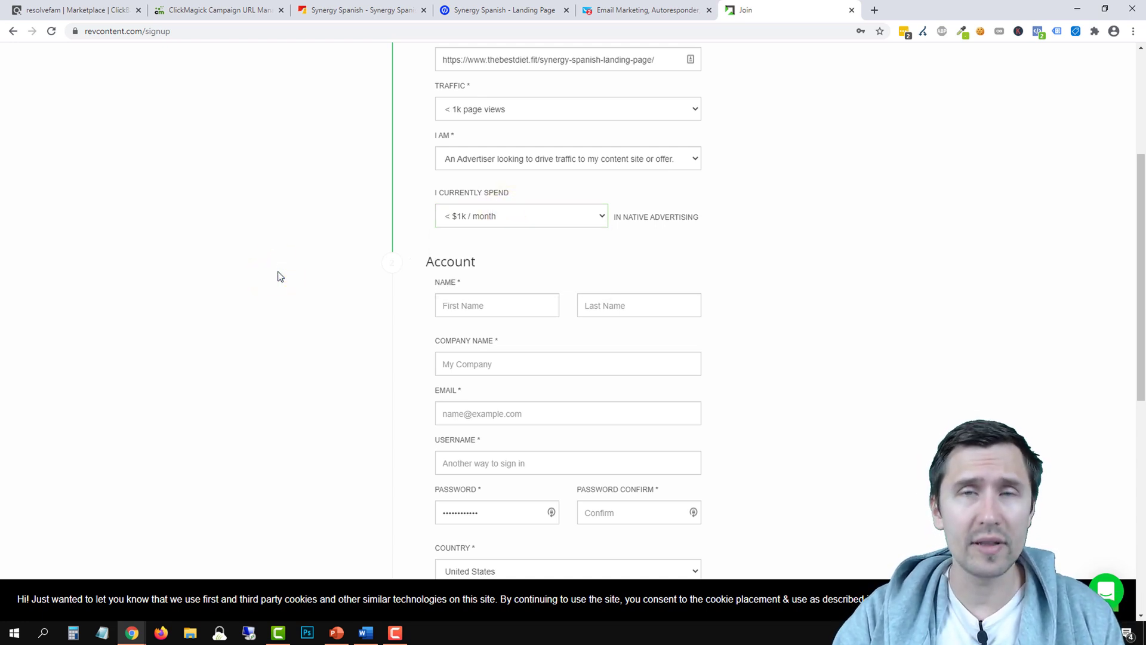
pyautogui.scroll(-2, 543, 174)
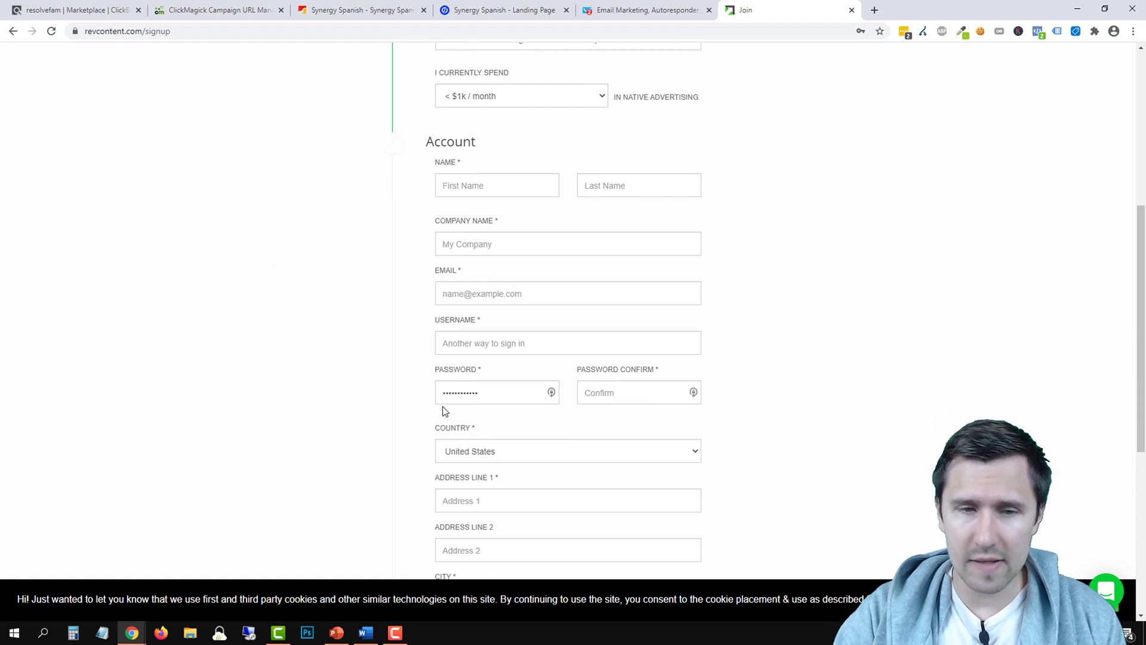
pyautogui.scroll(-4, 418, 412)
pyautogui.scroll(12, 404, 426)
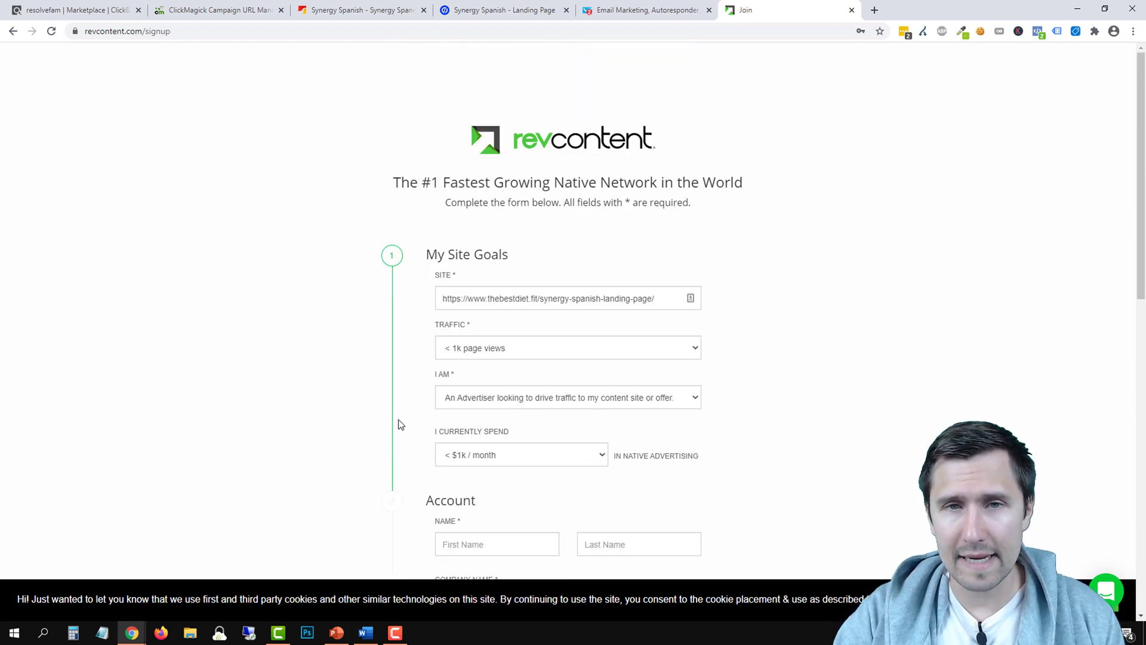
pyautogui.click(557, 143)
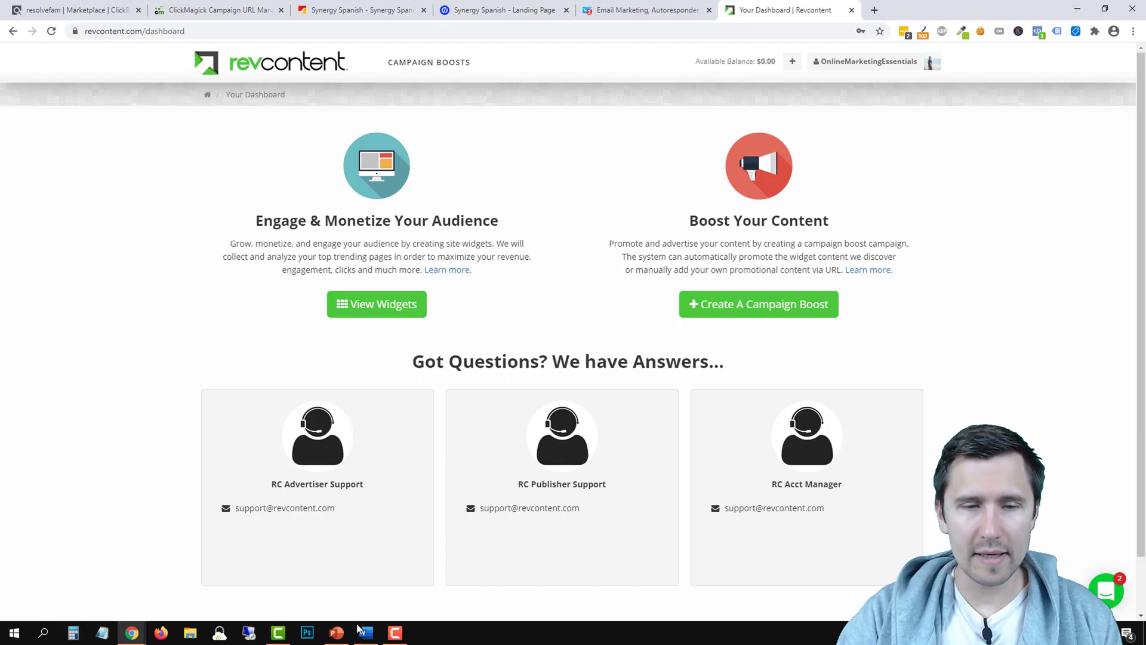
# Mark the 'Create a Revcontent account' step in the PowerPoint list with a bold +
pyautogui.click(332, 633)
pyautogui.write('+')
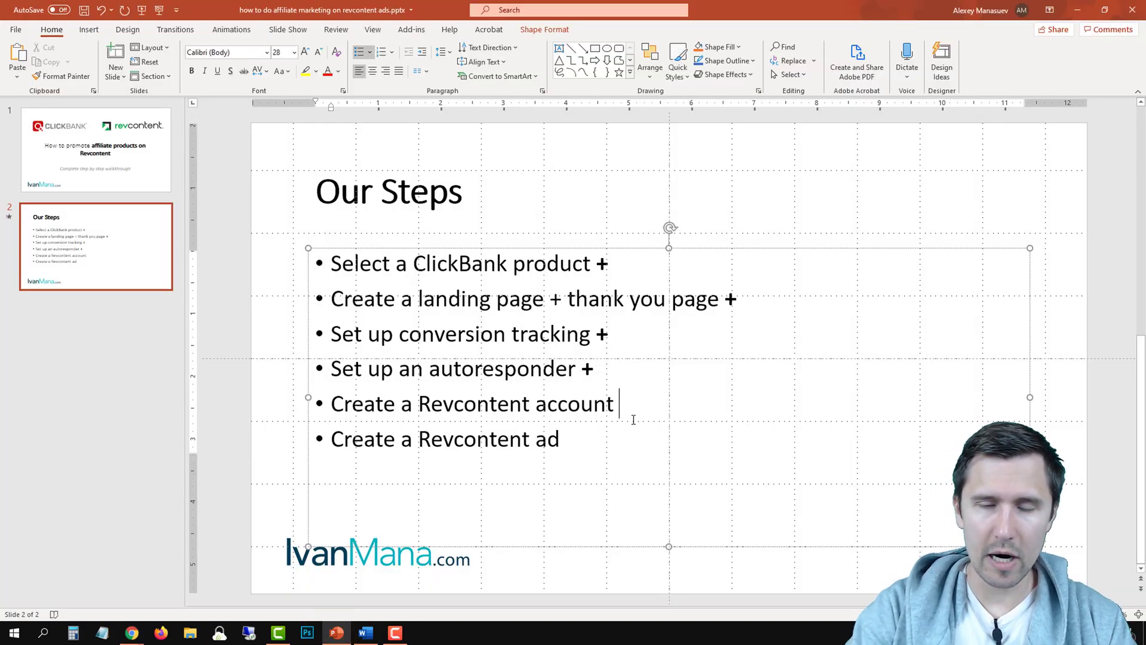
pyautogui.doubleClick(635, 404)
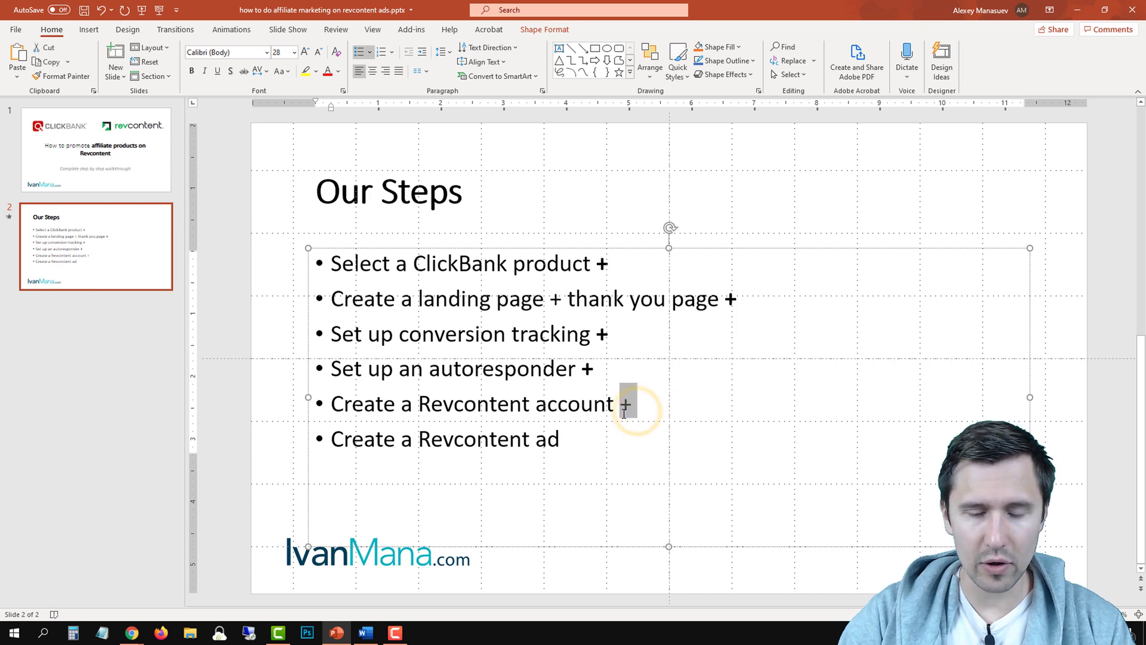
pyautogui.hotkey('ctrl', 'b')
pyautogui.moveTo(132, 632)
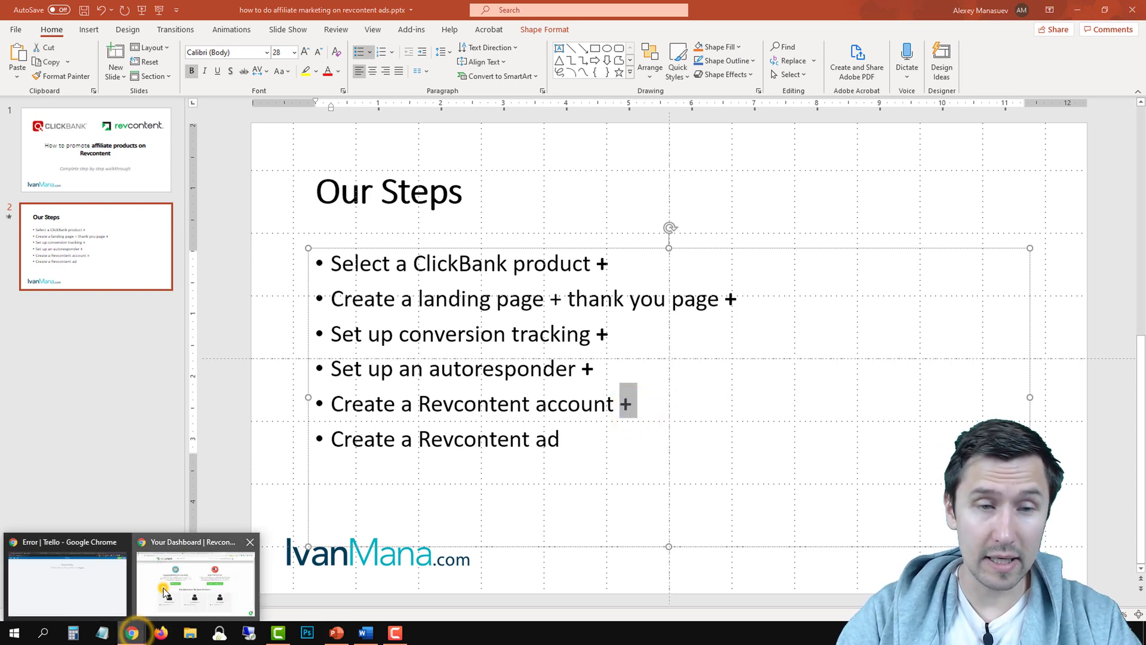
pyautogui.click(163, 588)
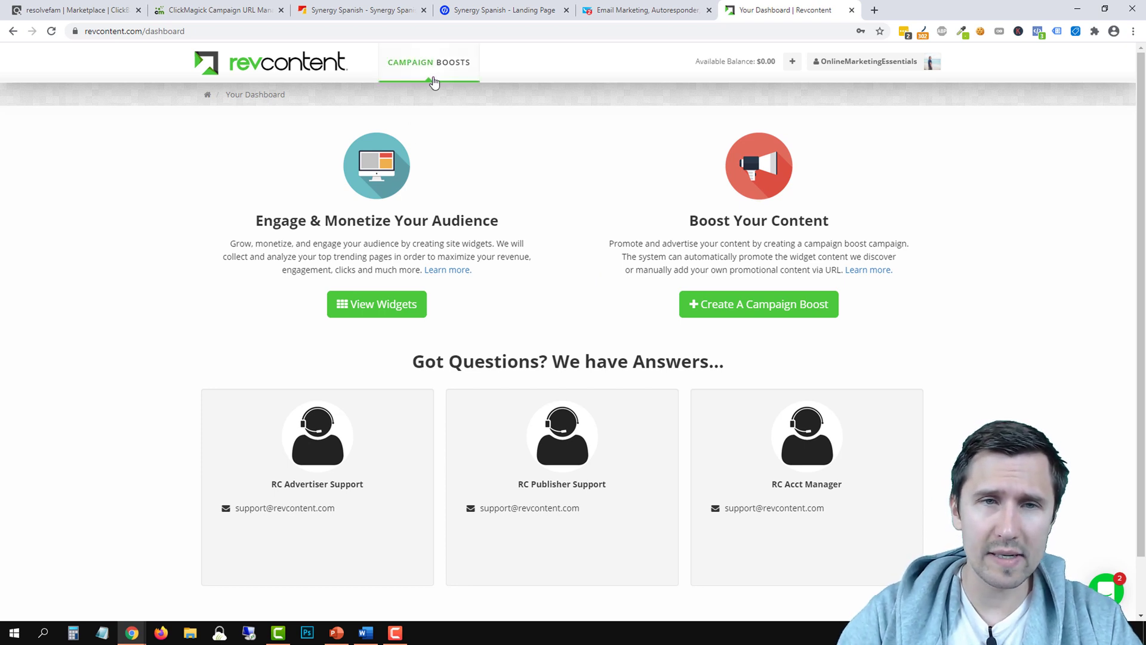
# Start a new campaign boost named Synergy Spanish with a .05 per-click bid
pyautogui.click(759, 306)
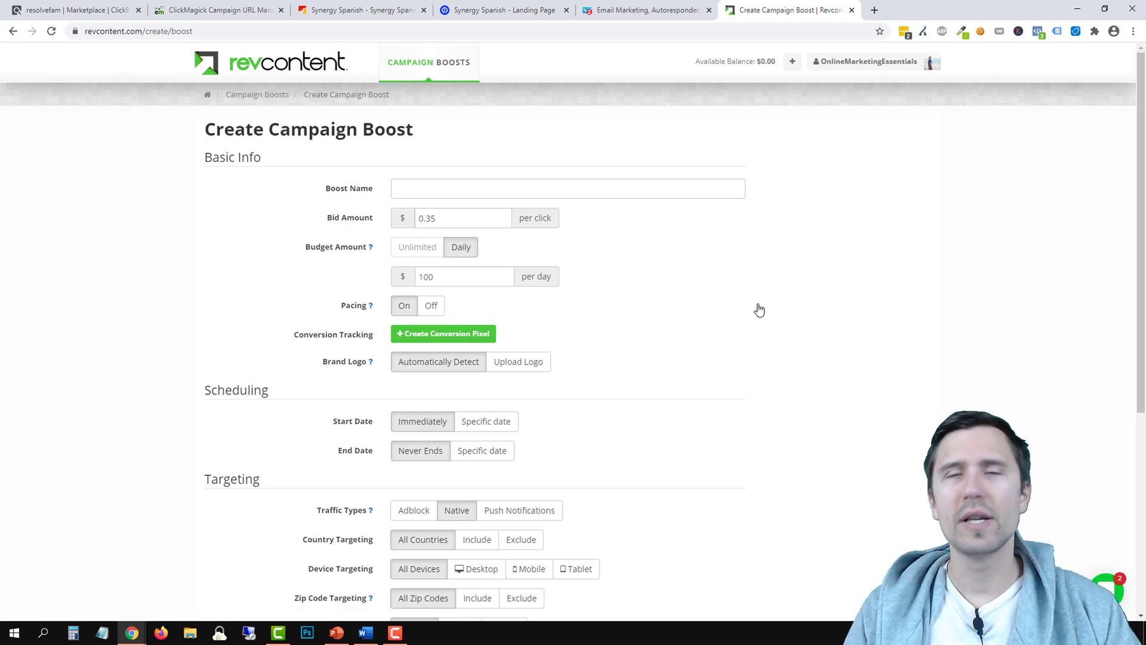
pyautogui.click(432, 193)
pyautogui.write('Synergy Spanish')
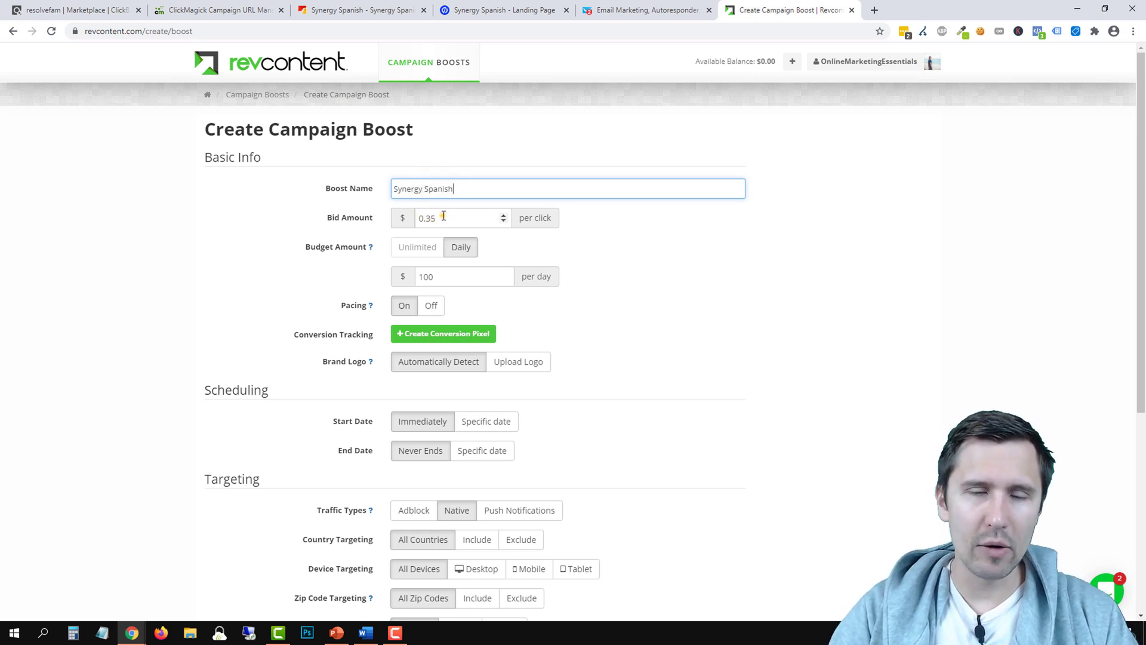
pyautogui.doubleClick(444, 216)
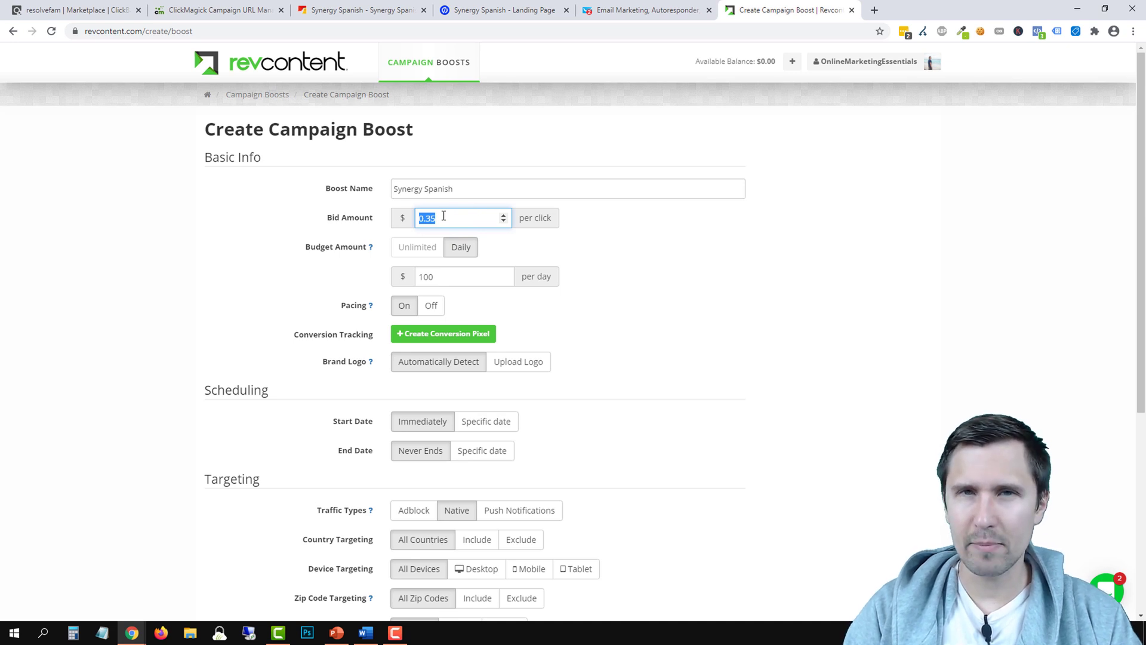
pyautogui.write('.05')
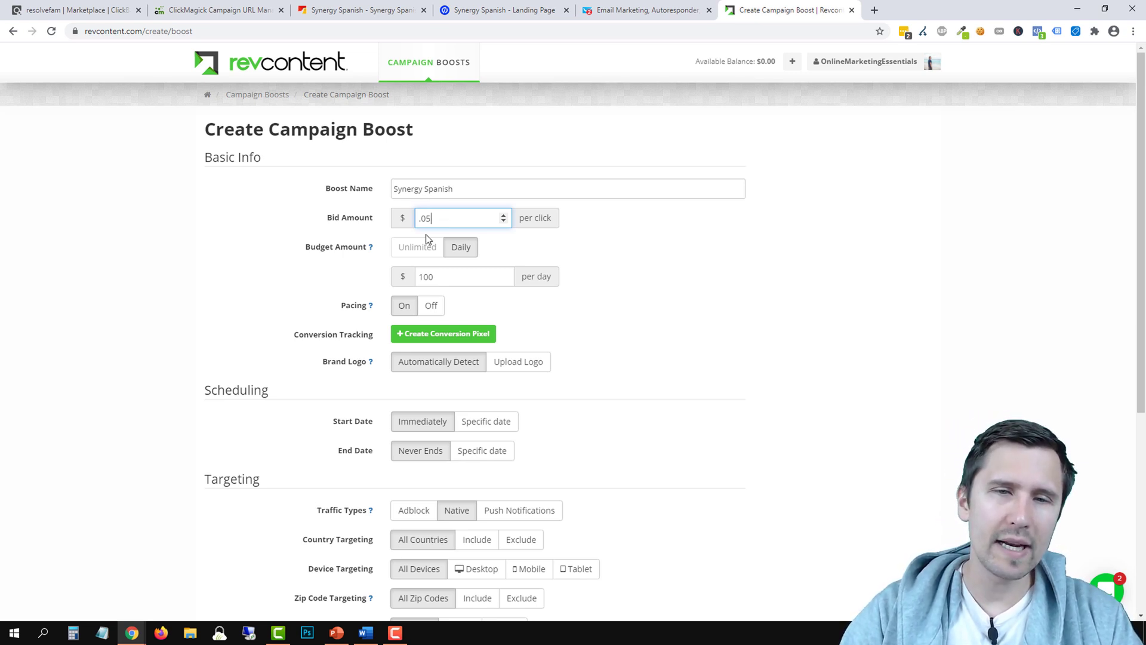
pyautogui.click(449, 280)
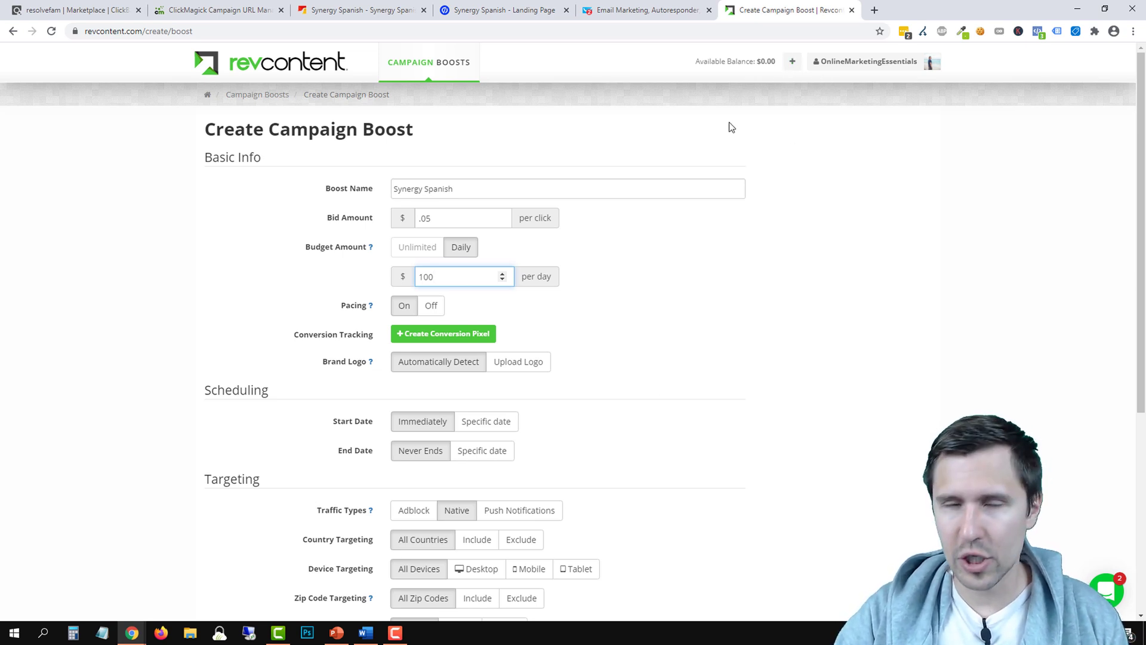
pyautogui.click(449, 263)
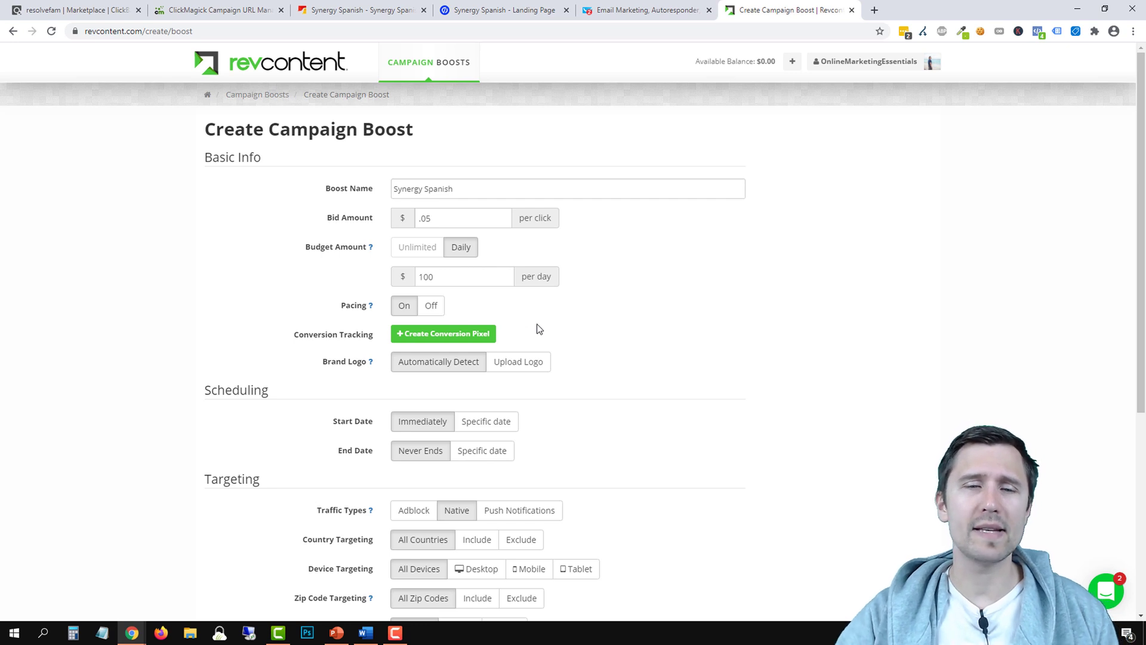
pyautogui.click(433, 307)
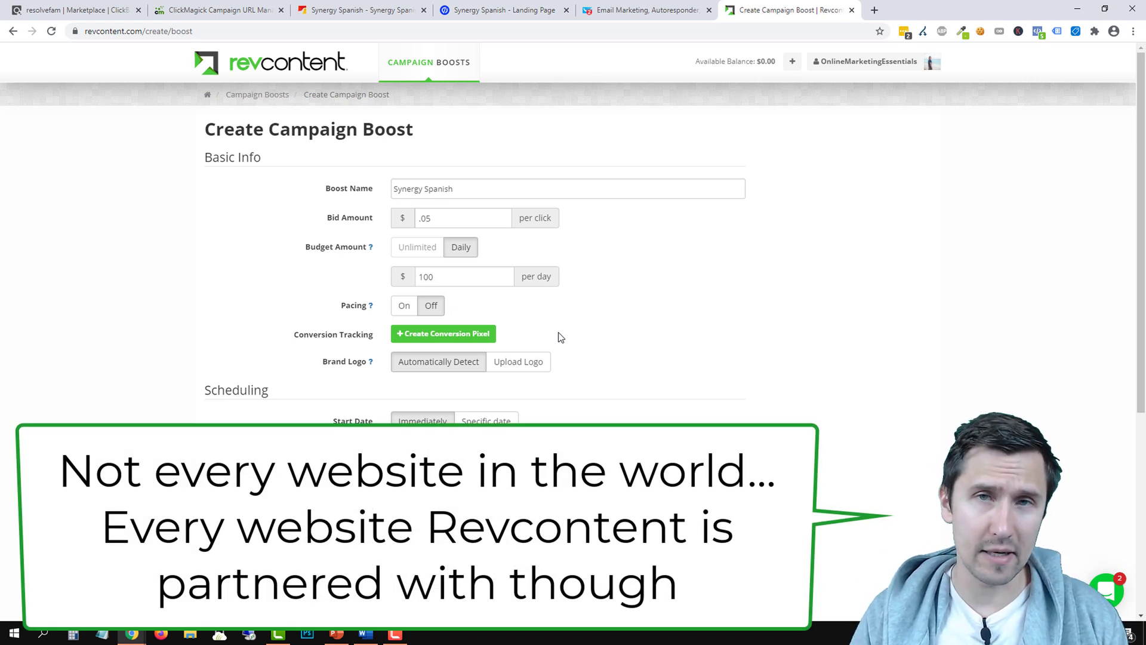
pyautogui.click(403, 307)
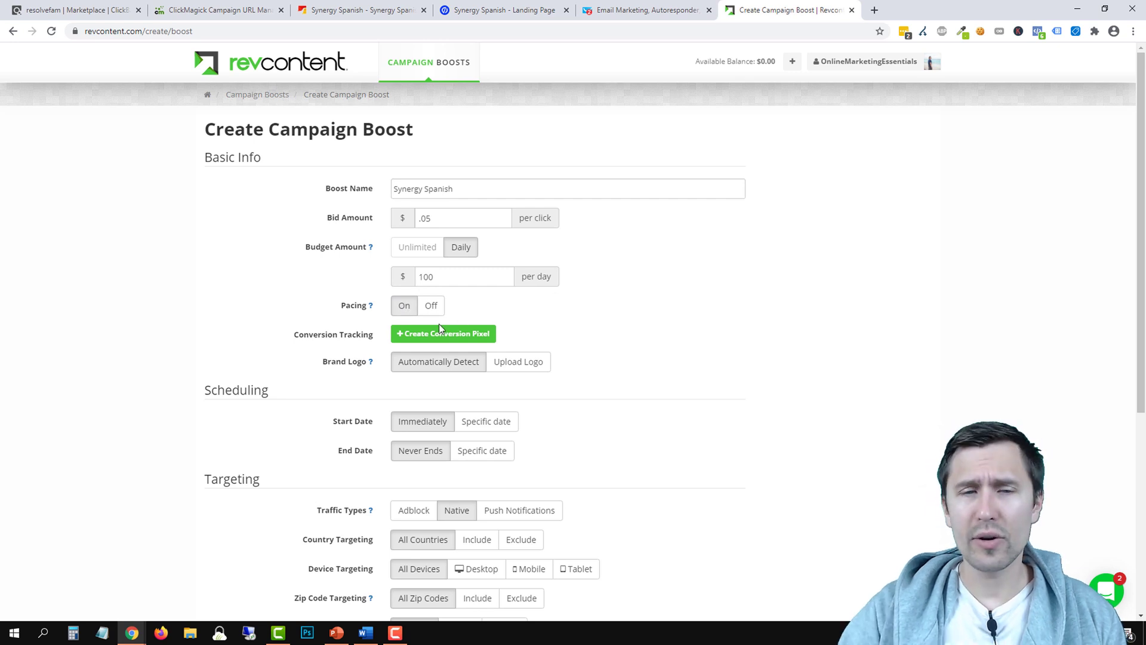
pyautogui.scroll(-2, 447, 299)
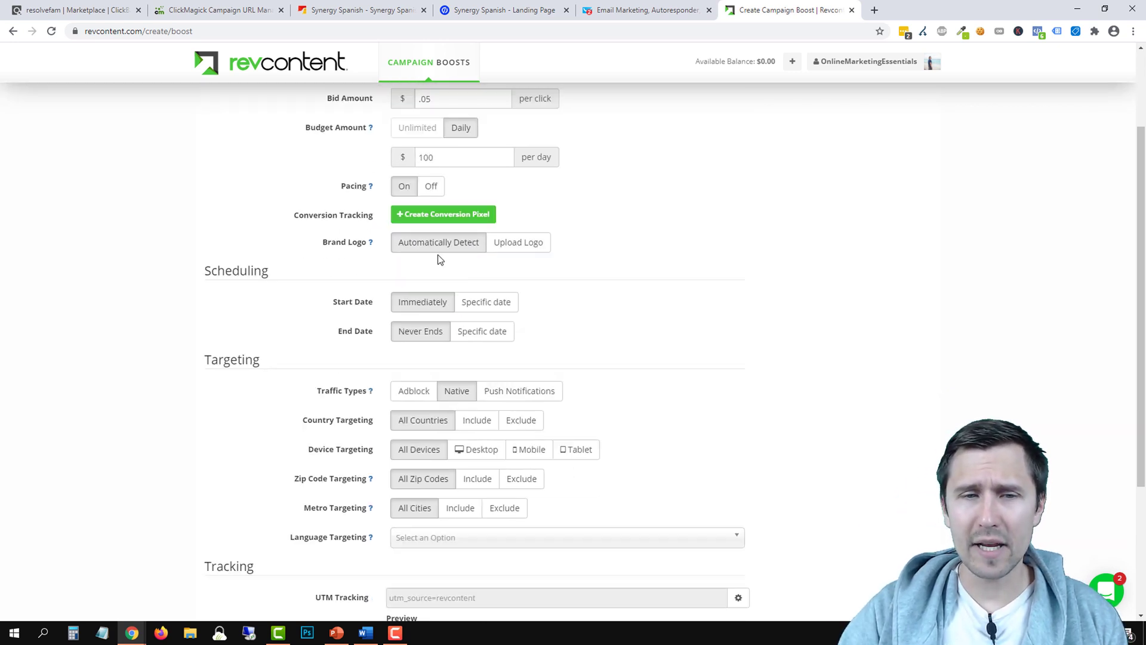
pyautogui.click(425, 219)
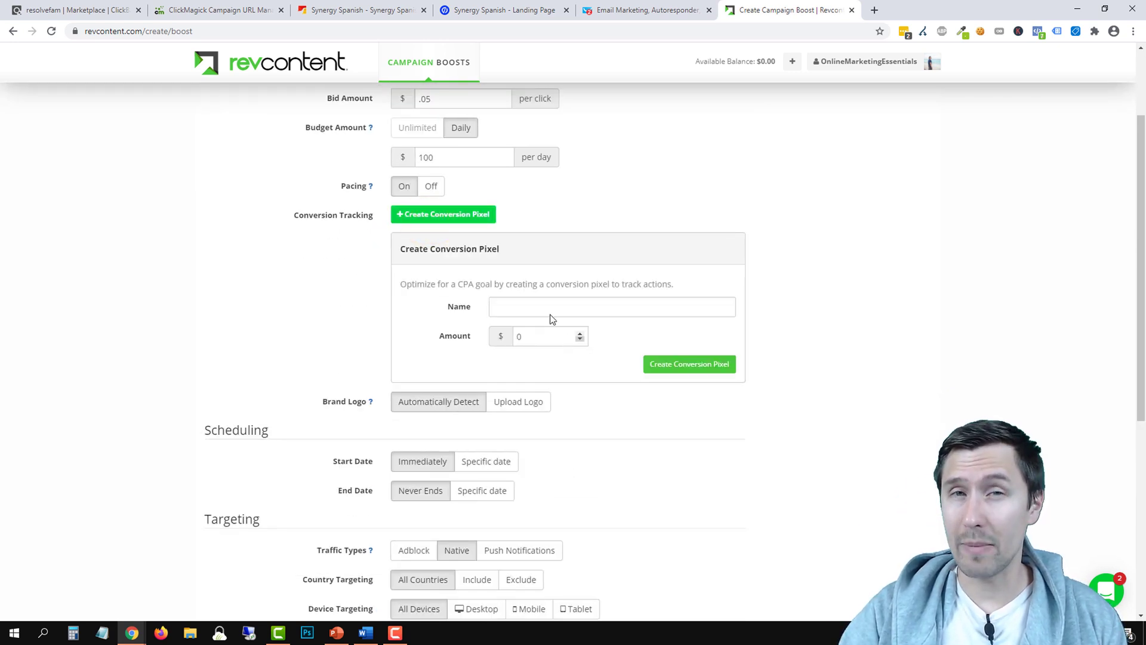
pyautogui.click(434, 214)
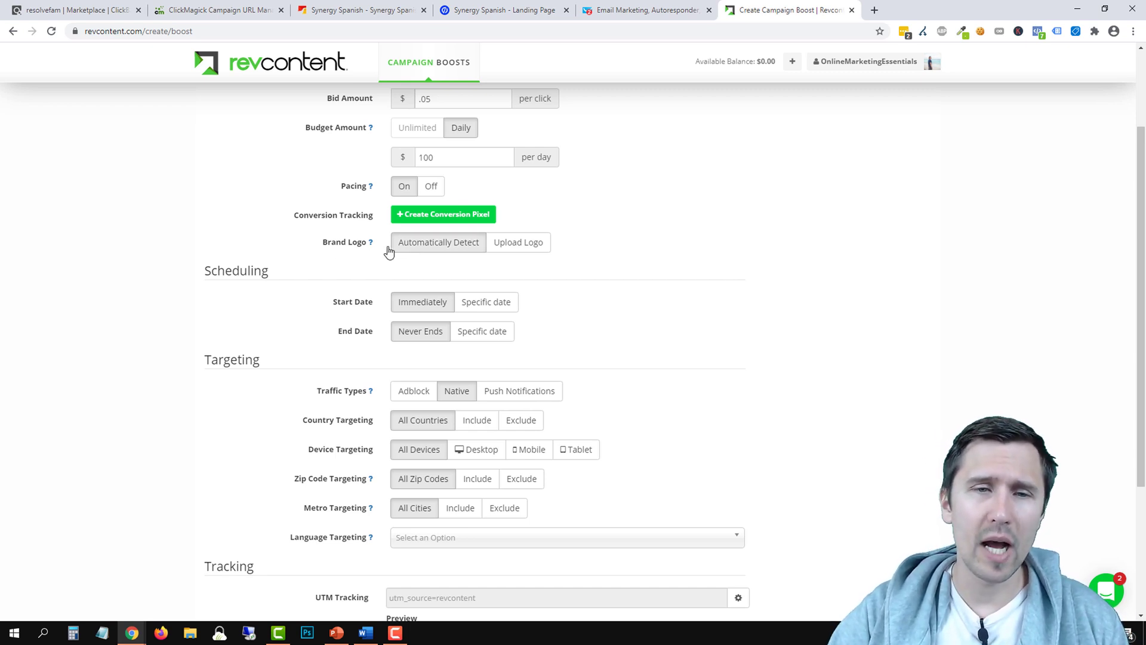
pyautogui.click(493, 246)
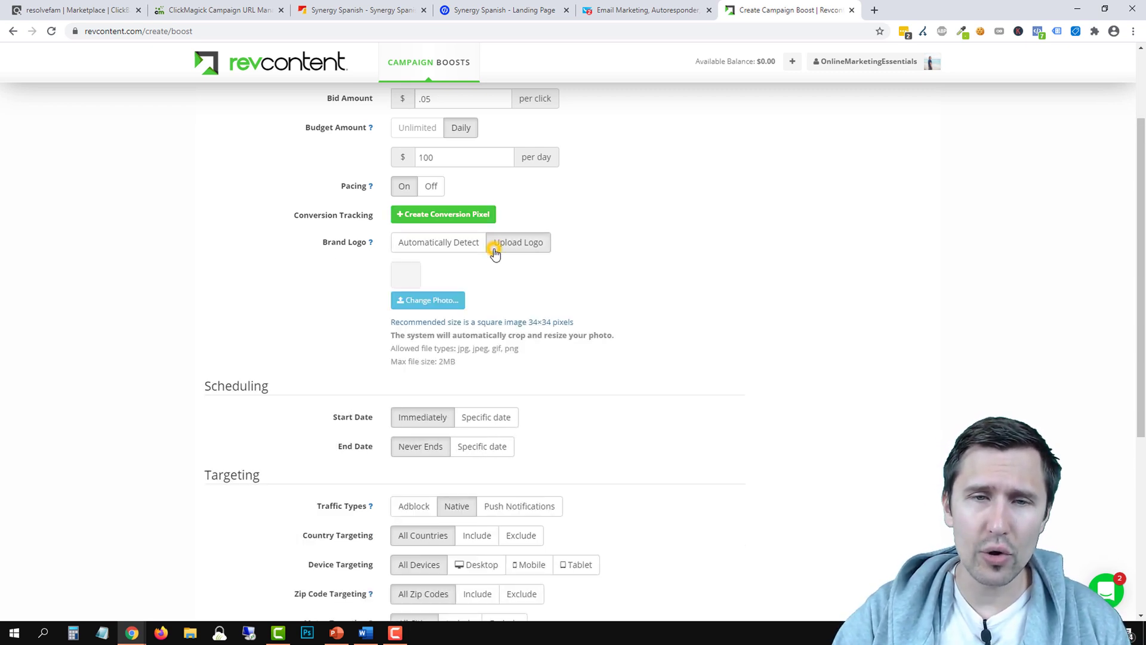
pyautogui.click(449, 243)
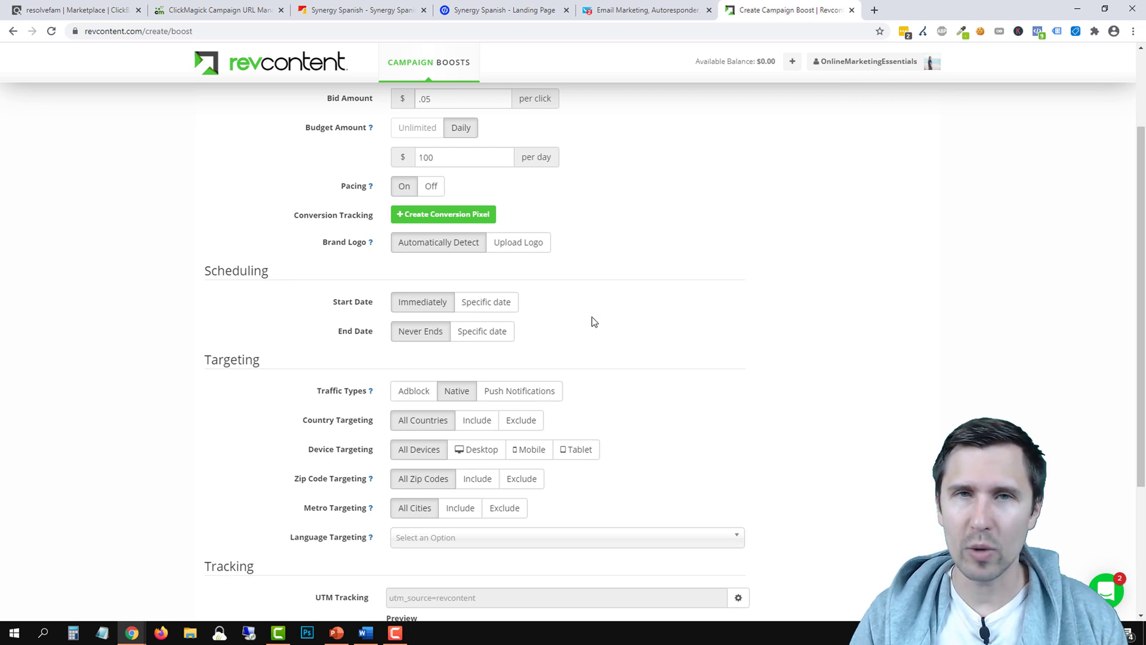
pyautogui.scroll(3, 594, 322)
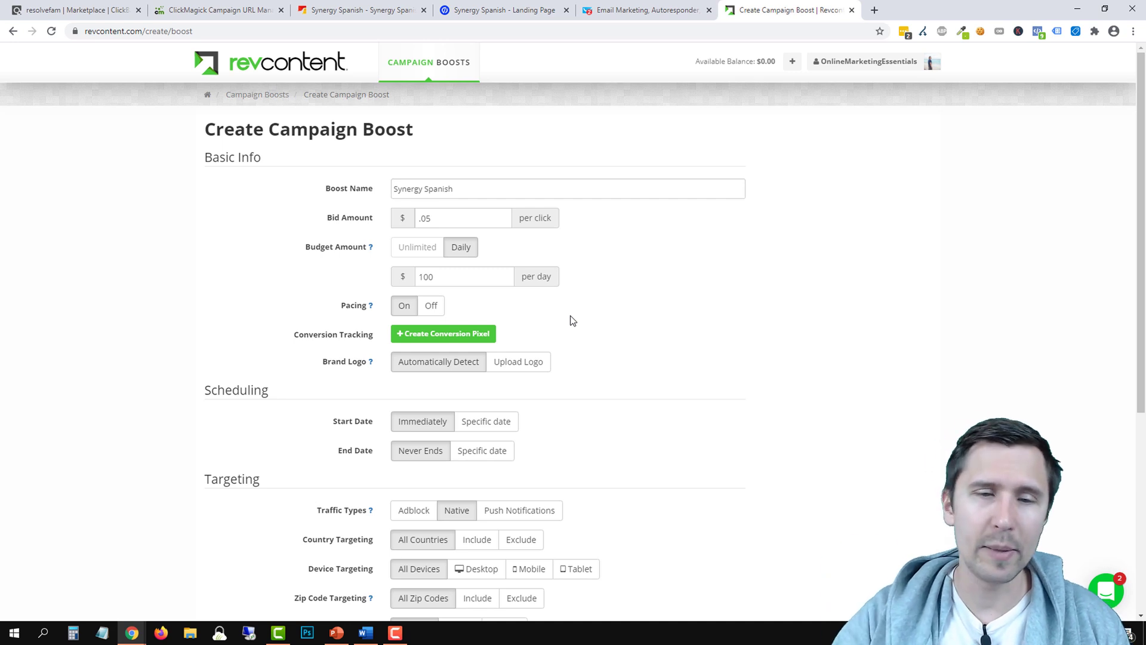
pyautogui.scroll(-1, 571, 321)
pyautogui.scroll(1, 537, 286)
pyautogui.click(482, 188)
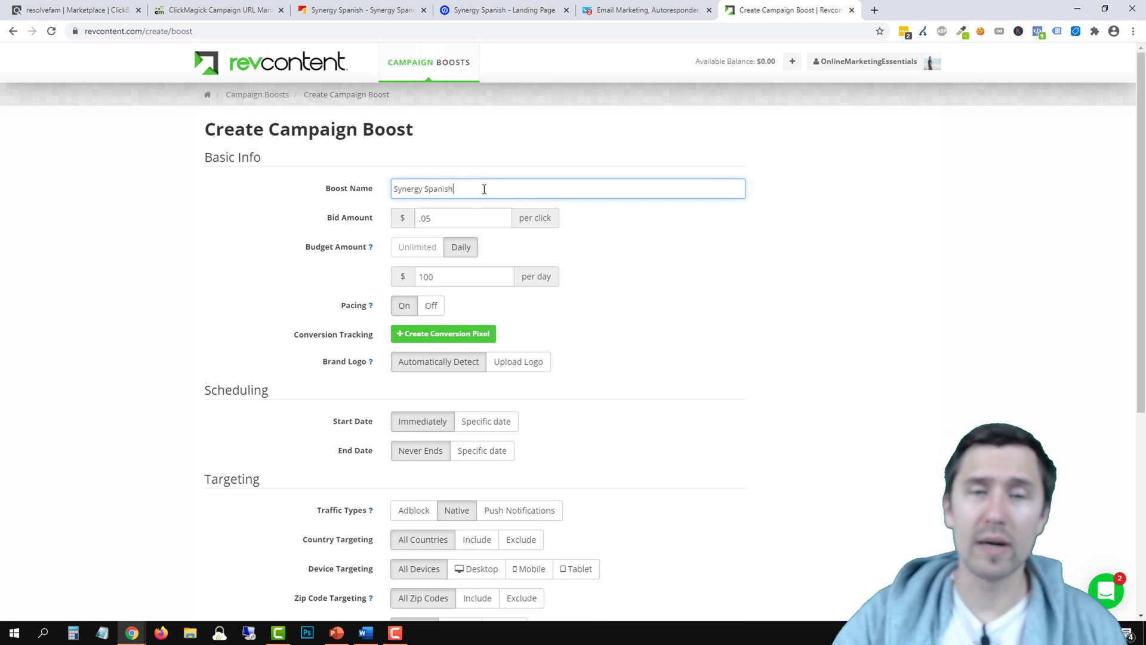
pyautogui.scroll(-2, 468, 414)
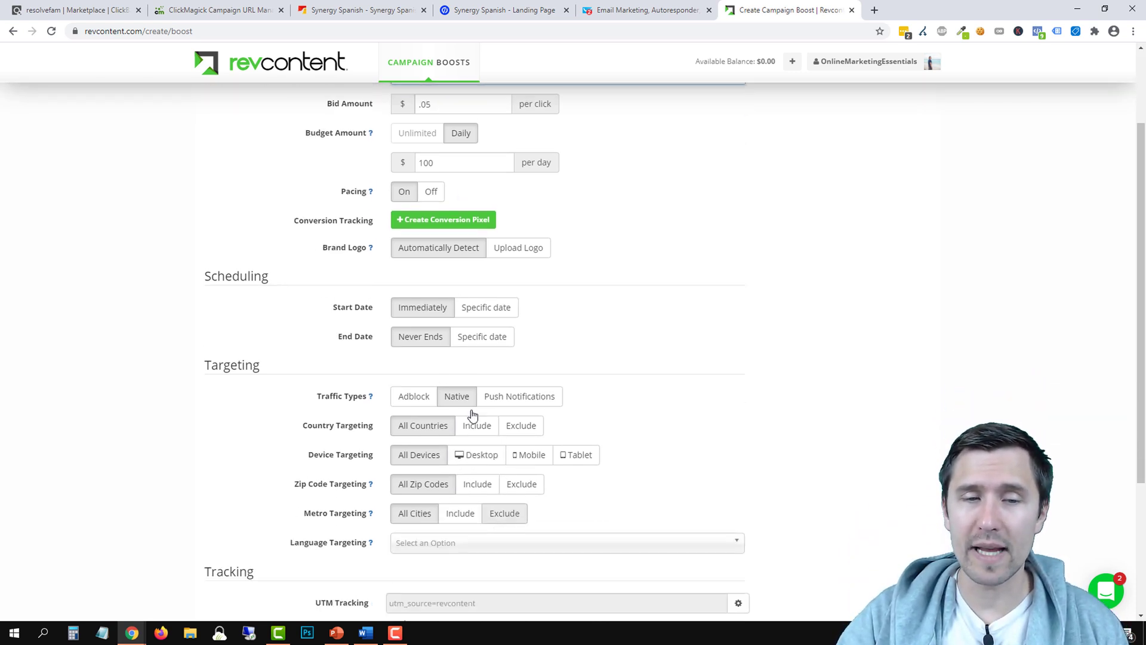
pyautogui.scroll(-1, 525, 483)
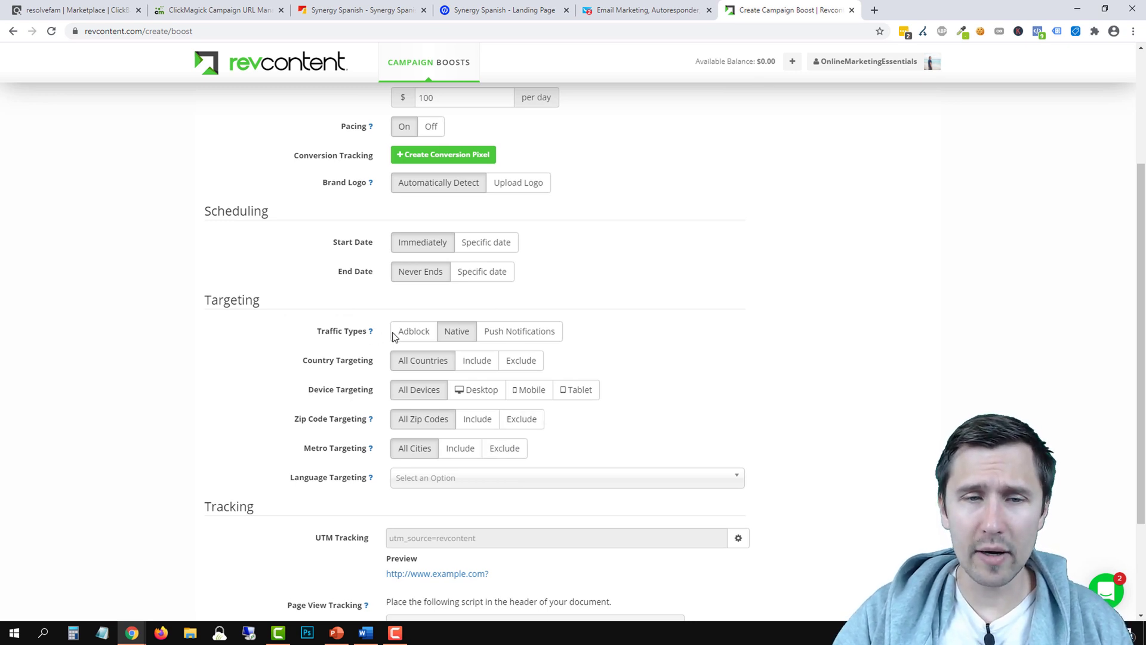
pyautogui.click(417, 332)
pyautogui.click(508, 332)
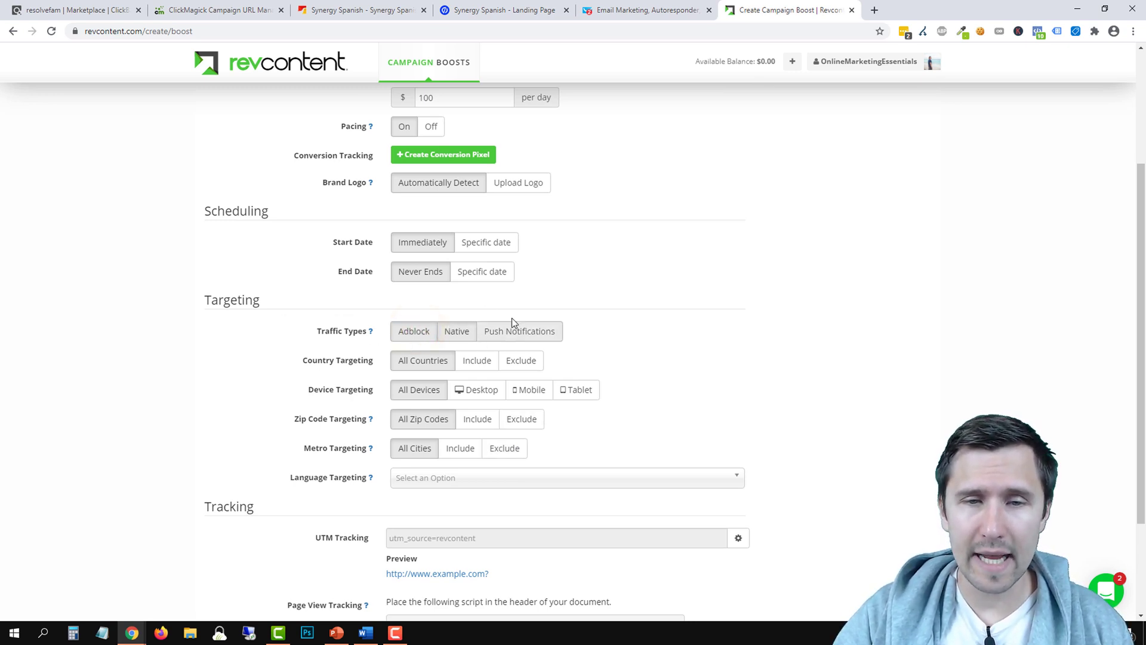
pyautogui.click(521, 334)
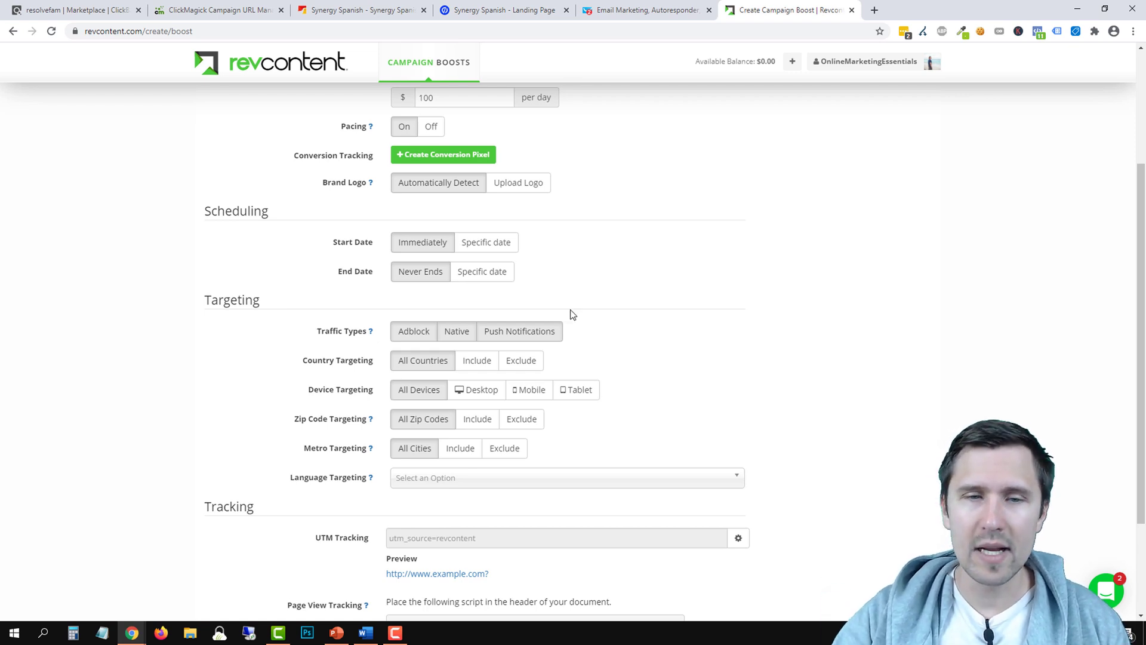
pyautogui.click(415, 328)
pyautogui.click(517, 333)
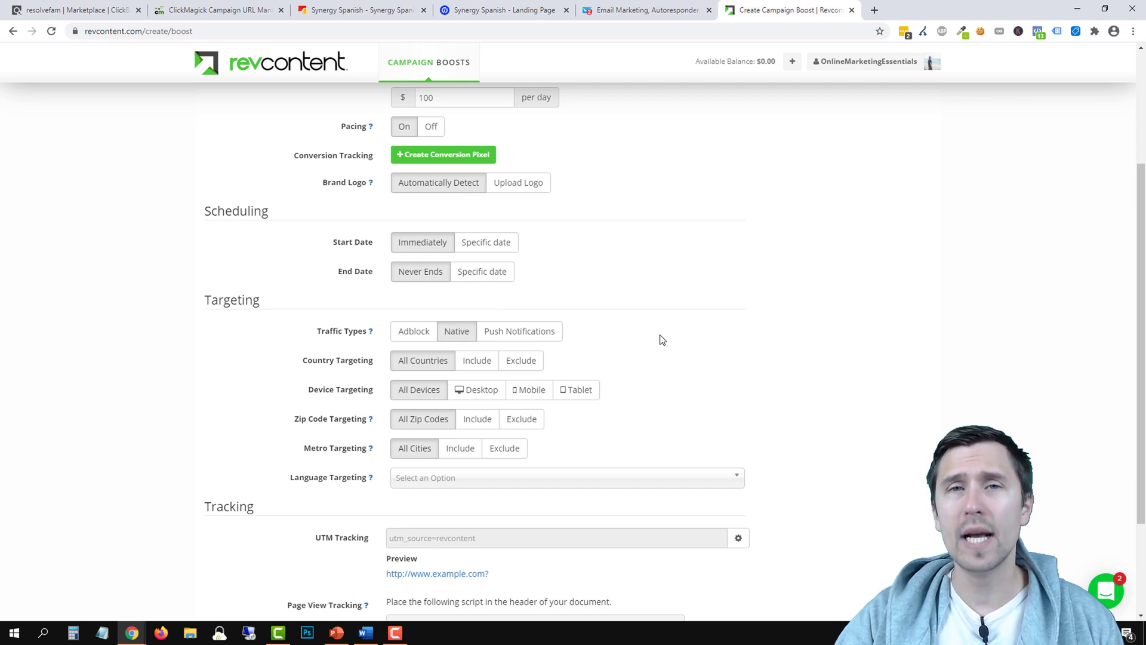
pyautogui.scroll(3, 660, 338)
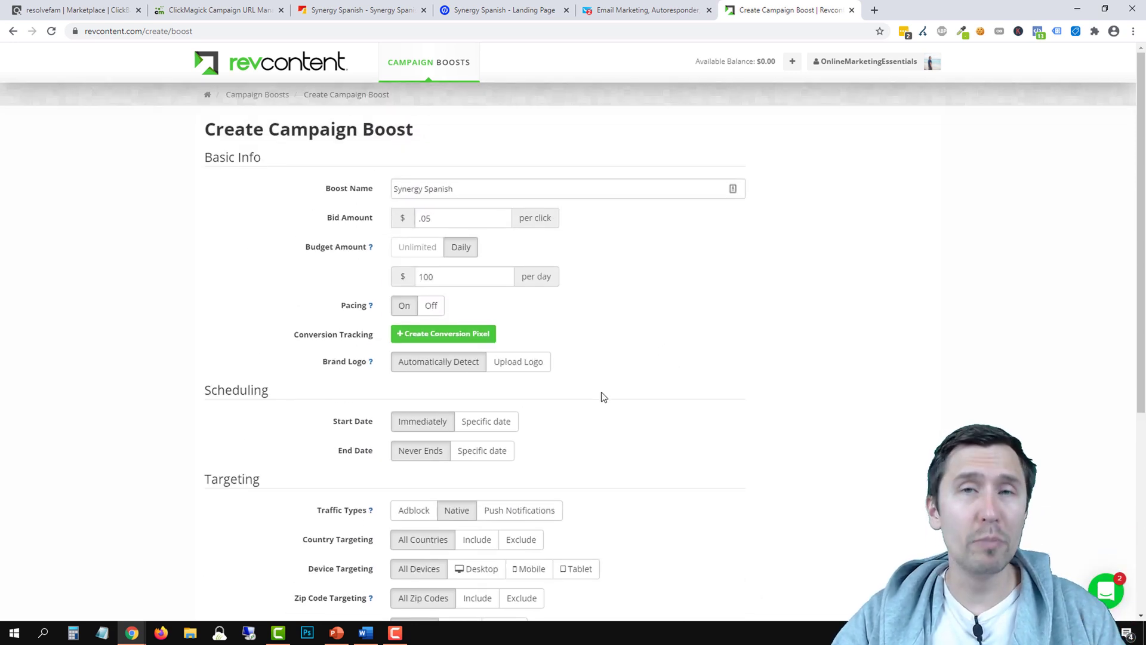
# Append ' // Native' so the boost name reads 'Synergy Spanish // Native'
pyautogui.scroll(-1, 597, 397)
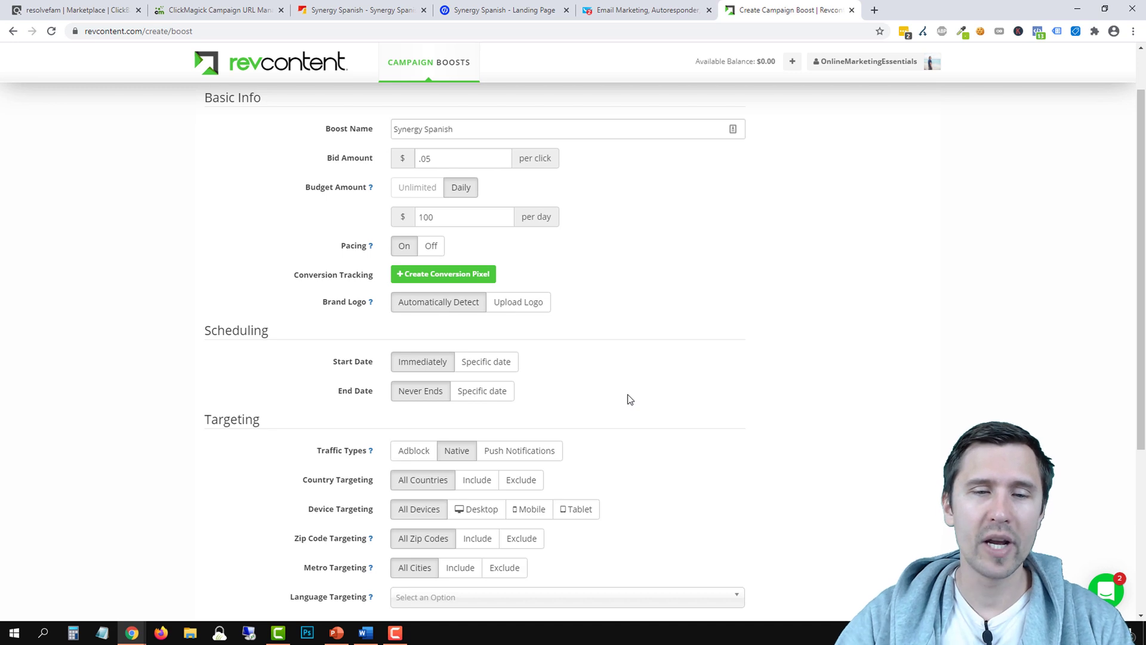
pyautogui.scroll(1, 567, 341)
pyautogui.click(478, 188)
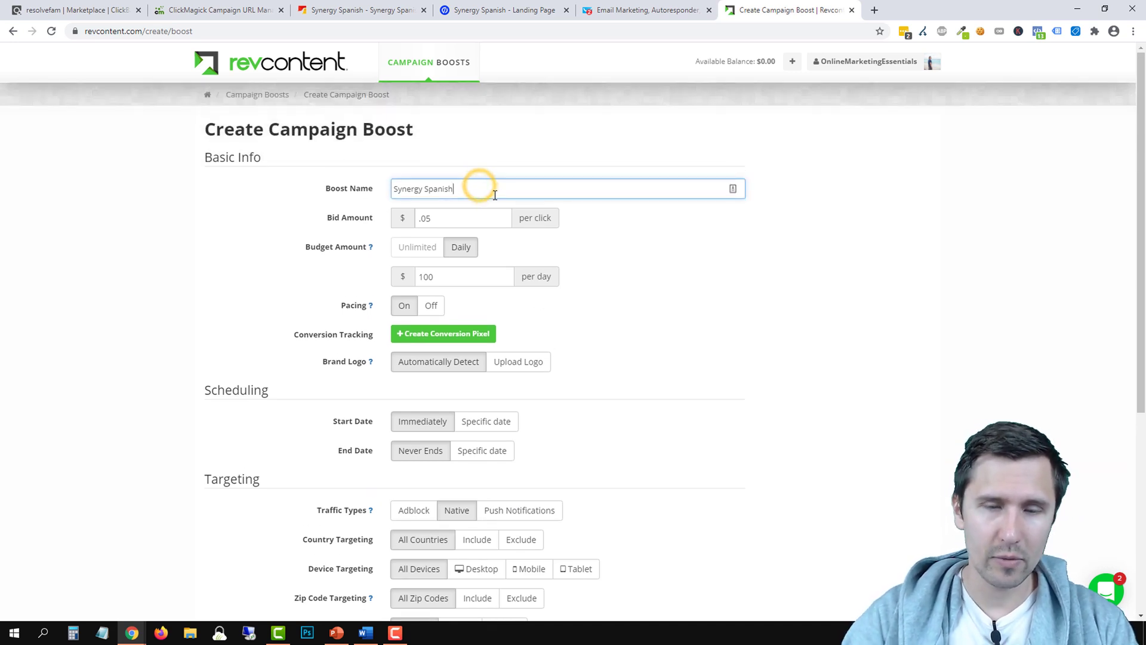
pyautogui.write('// Native')
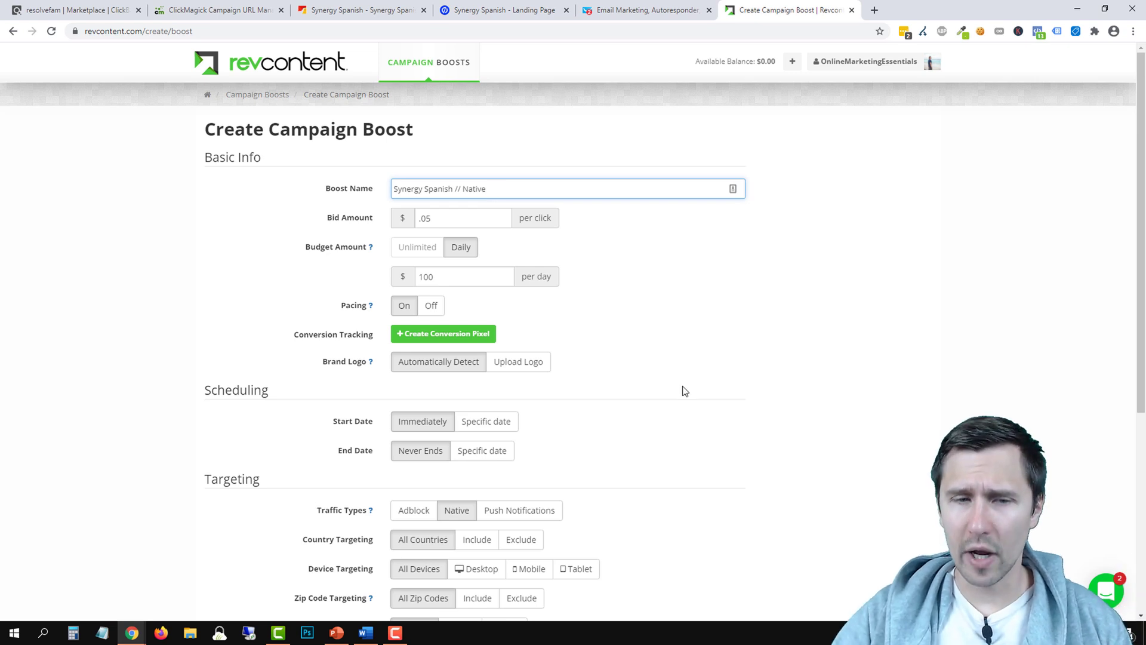
pyautogui.scroll(-3, 657, 401)
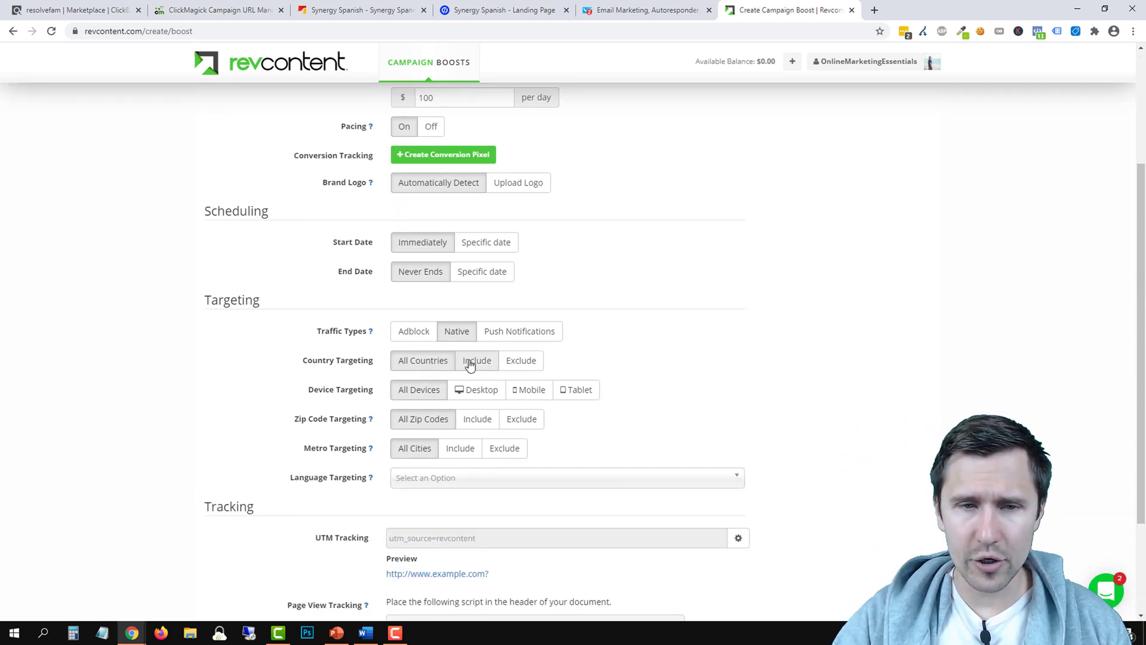
# Set country targeting to Include and add United States, Canada and Australia
pyautogui.click(476, 361)
pyautogui.click(449, 389)
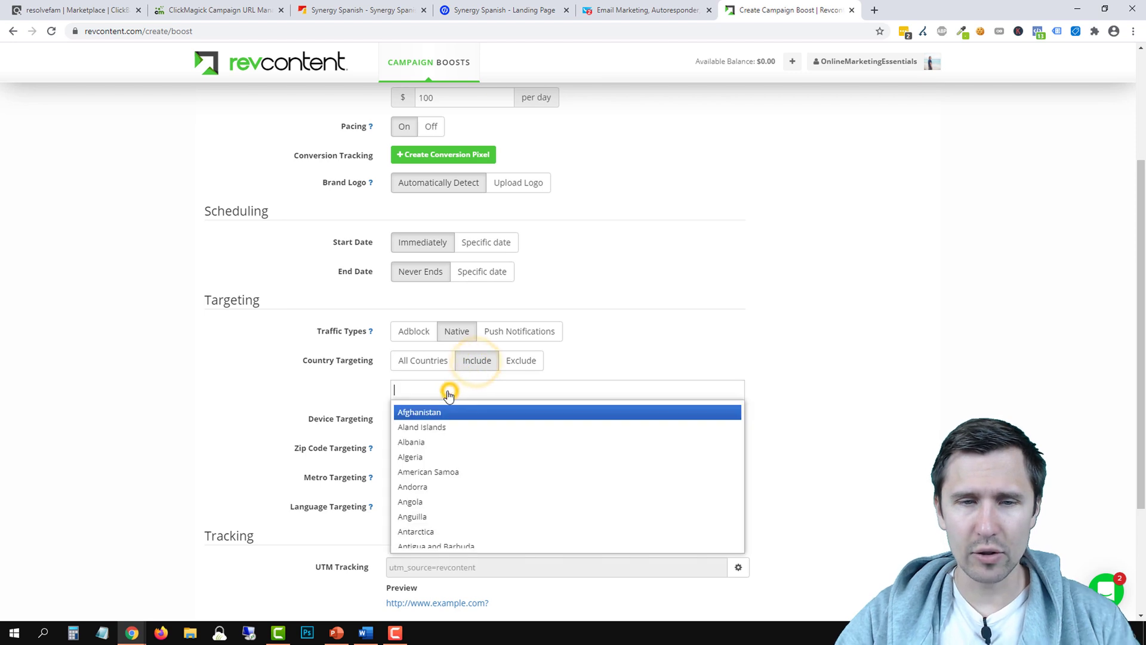
pyautogui.write('united states')
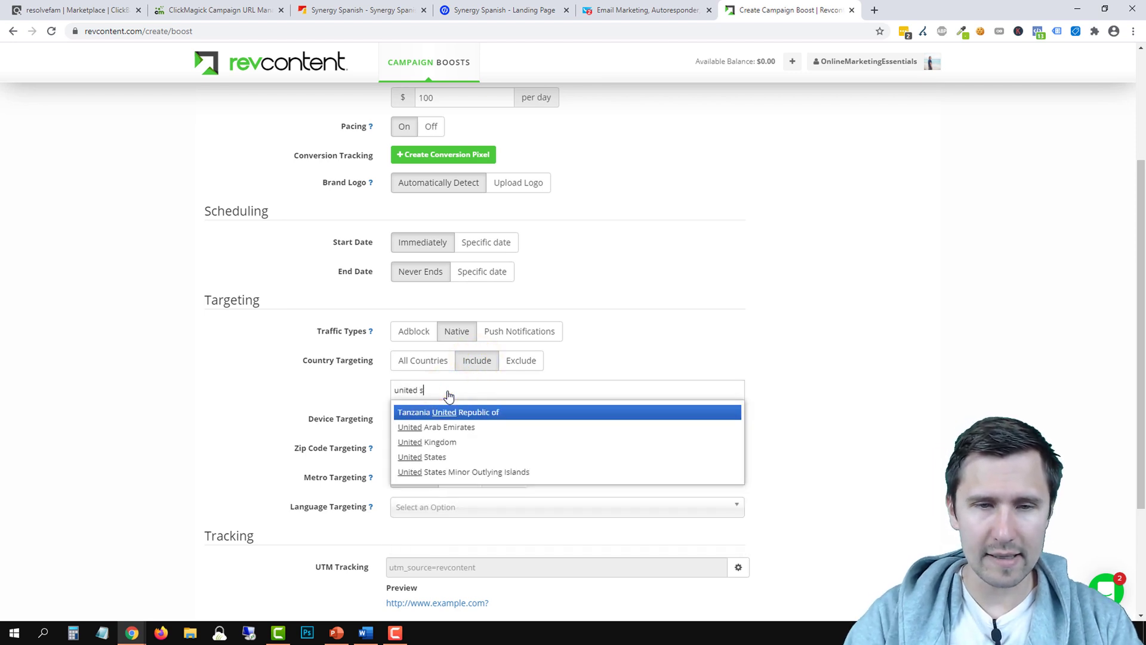
pyautogui.click(455, 413)
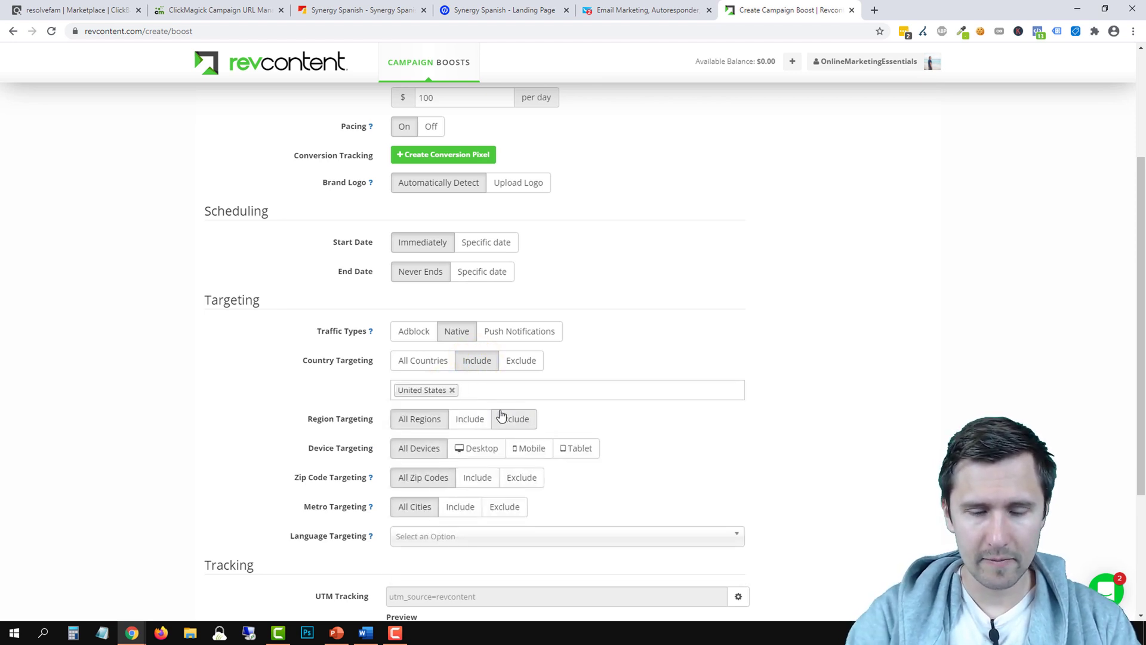
pyautogui.write('canada')
pyautogui.click(500, 412)
pyautogui.write('a Au')
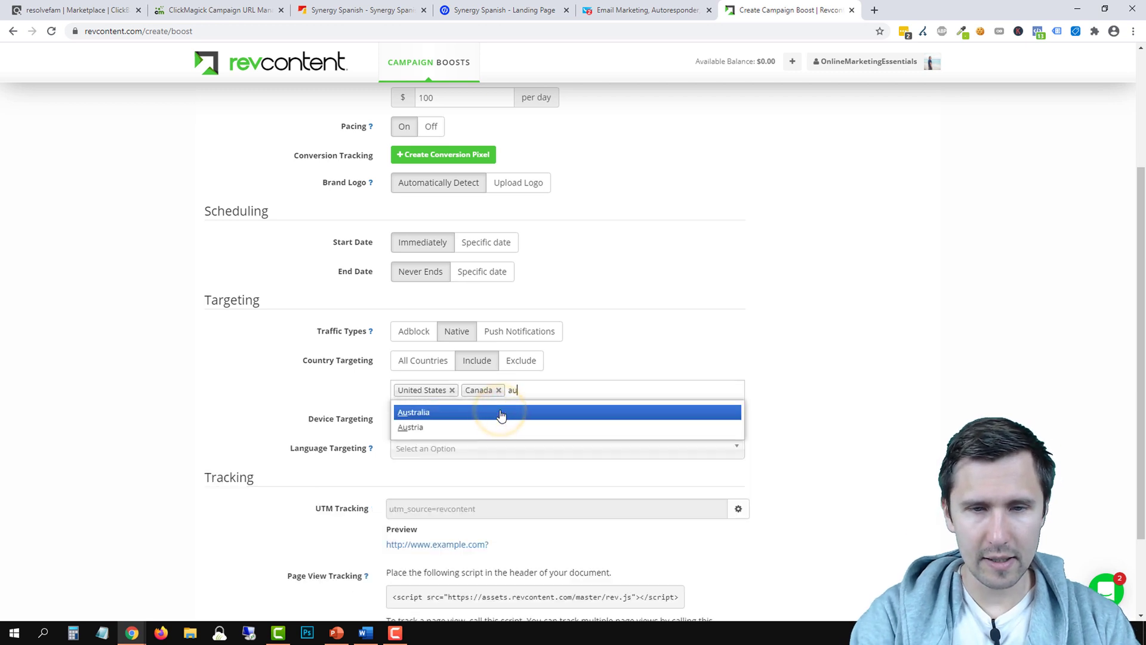
pyautogui.write('stra')
pyautogui.click(500, 413)
# Add United Kingdom and New Zealand to the included countries
pyautogui.write('nwe')
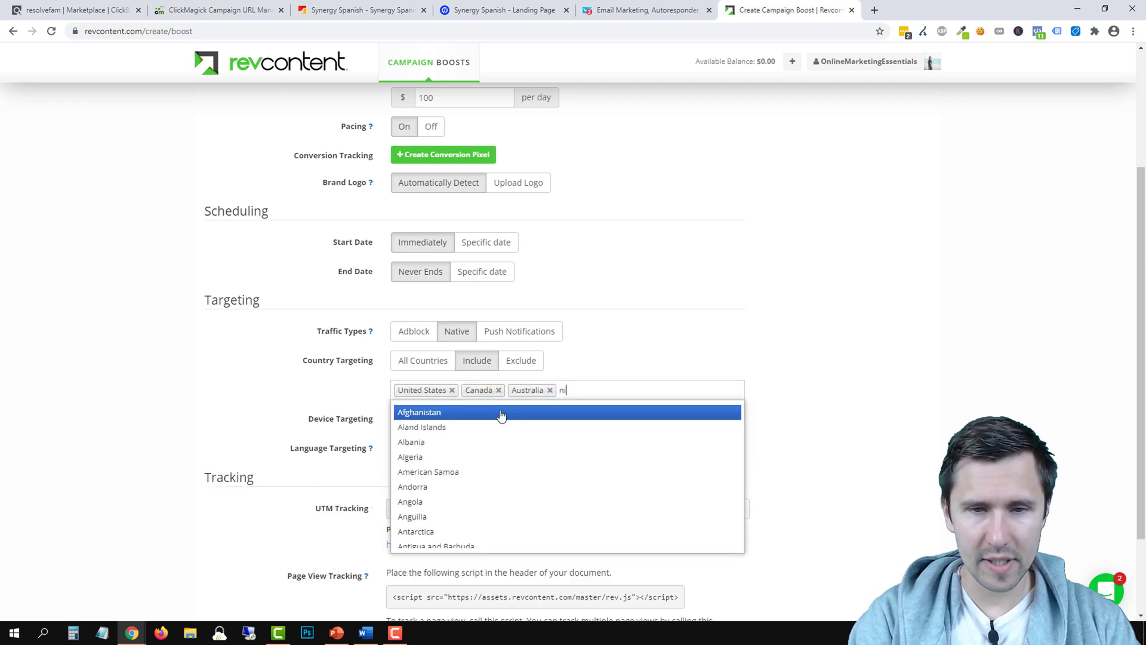
pyautogui.press('BackSpace')
pyautogui.press('BackSpace')
pyautogui.press('BackSpace')
pyautogui.write('uni')
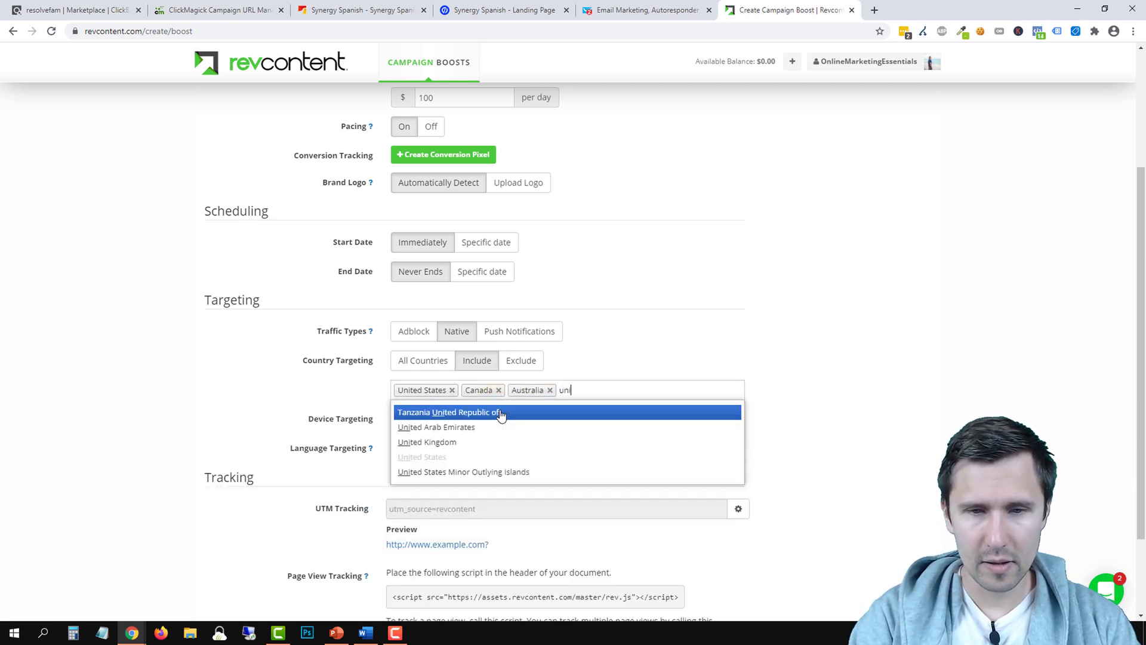
pyautogui.write('ted k')
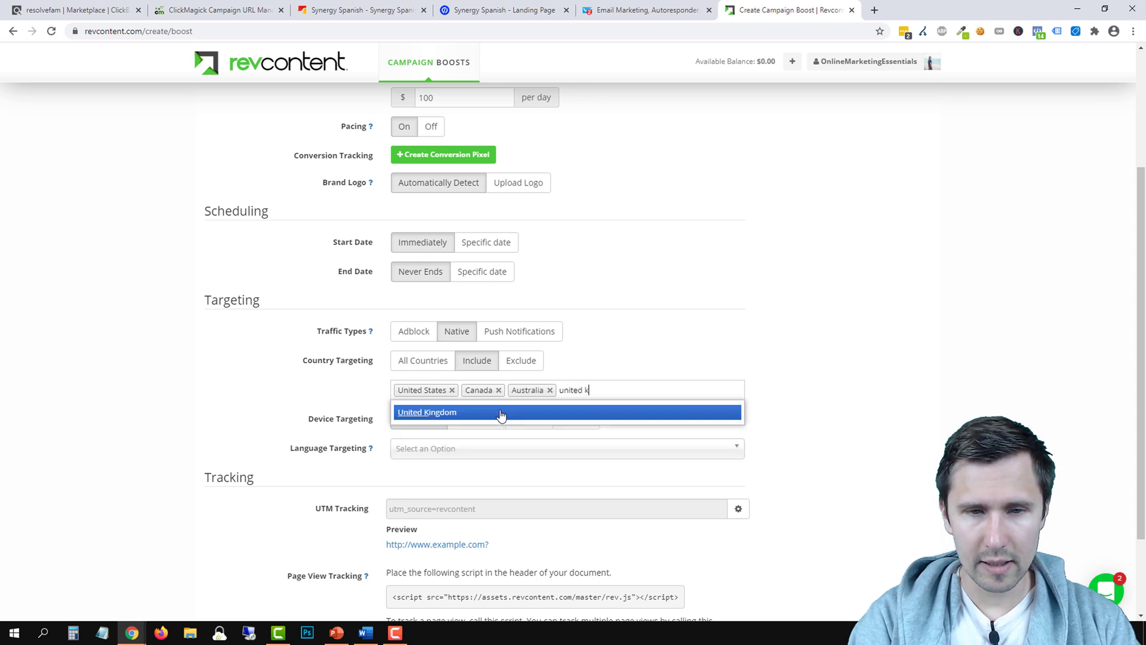
pyautogui.click(501, 413)
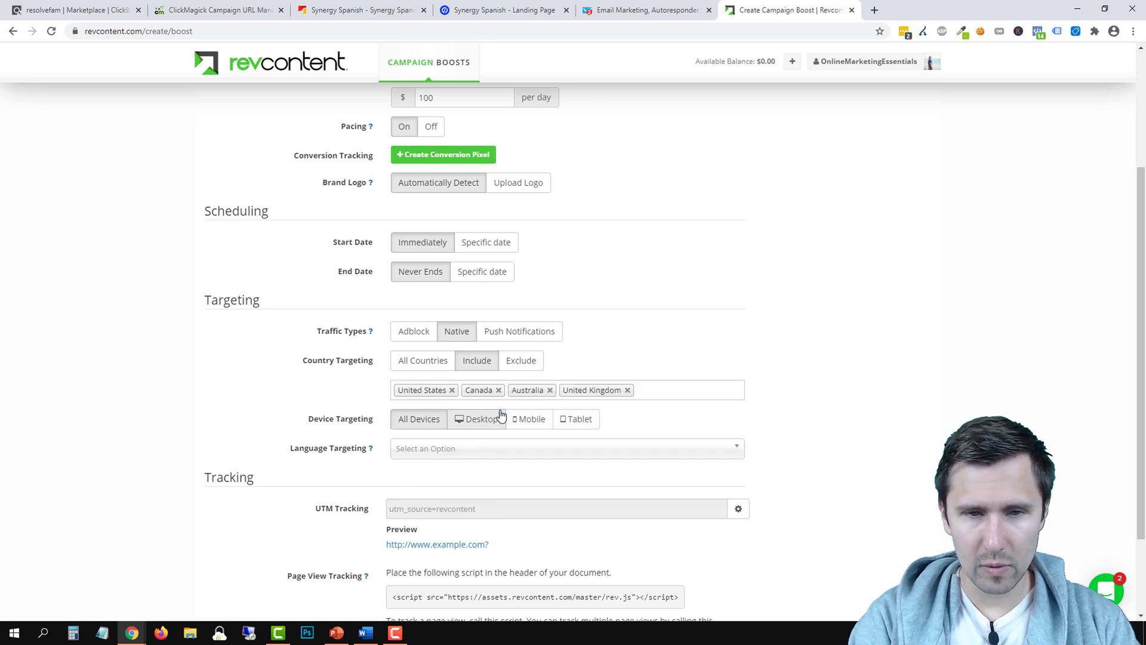
pyautogui.write('ne')
pyautogui.press('BackSpace')
pyautogui.press('BackSpace')
pyautogui.write('new')
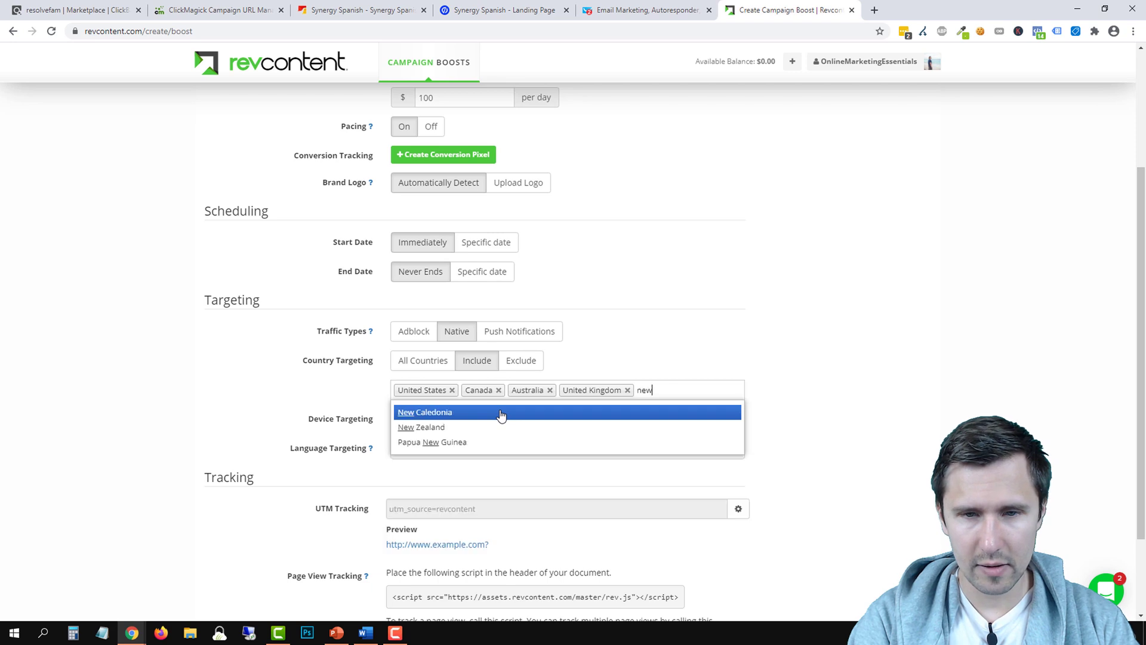
pyautogui.write(' ze')
pyautogui.click(501, 413)
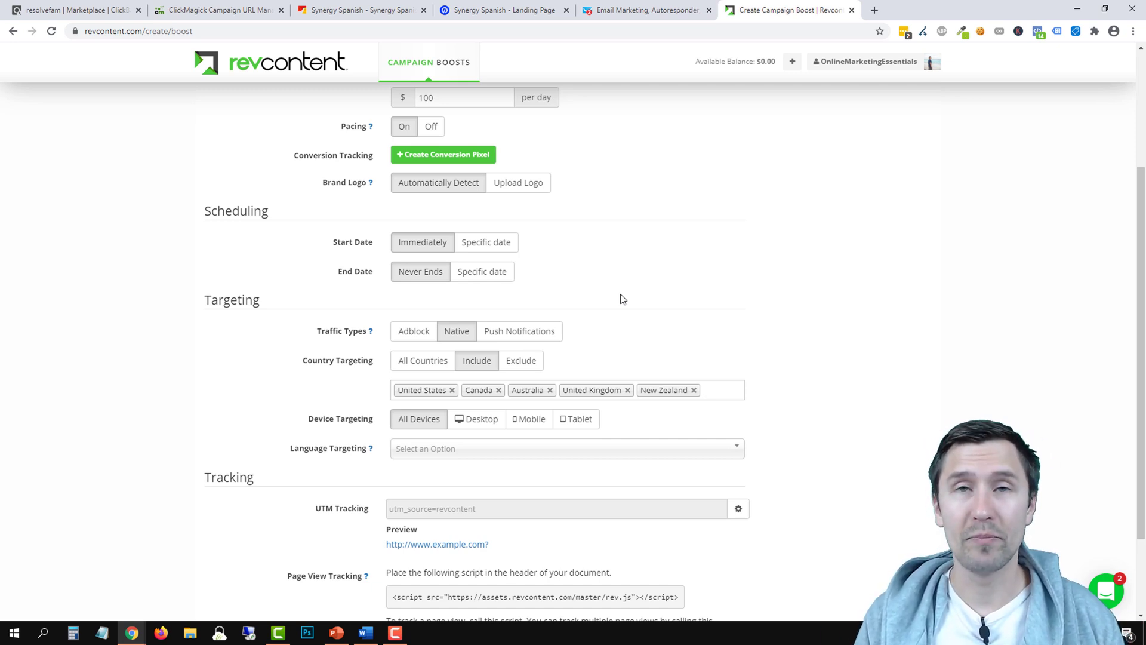
# Target Desktop devices only and English as the language
pyautogui.click(464, 423)
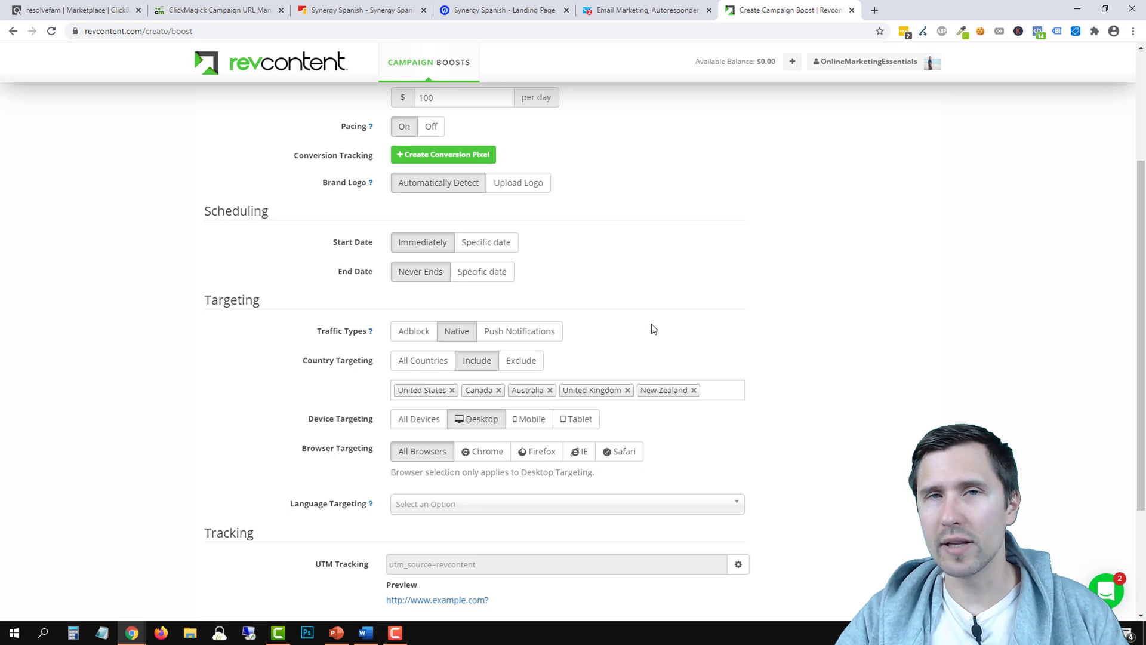
pyautogui.scroll(-1, 433, 490)
pyautogui.click(428, 445)
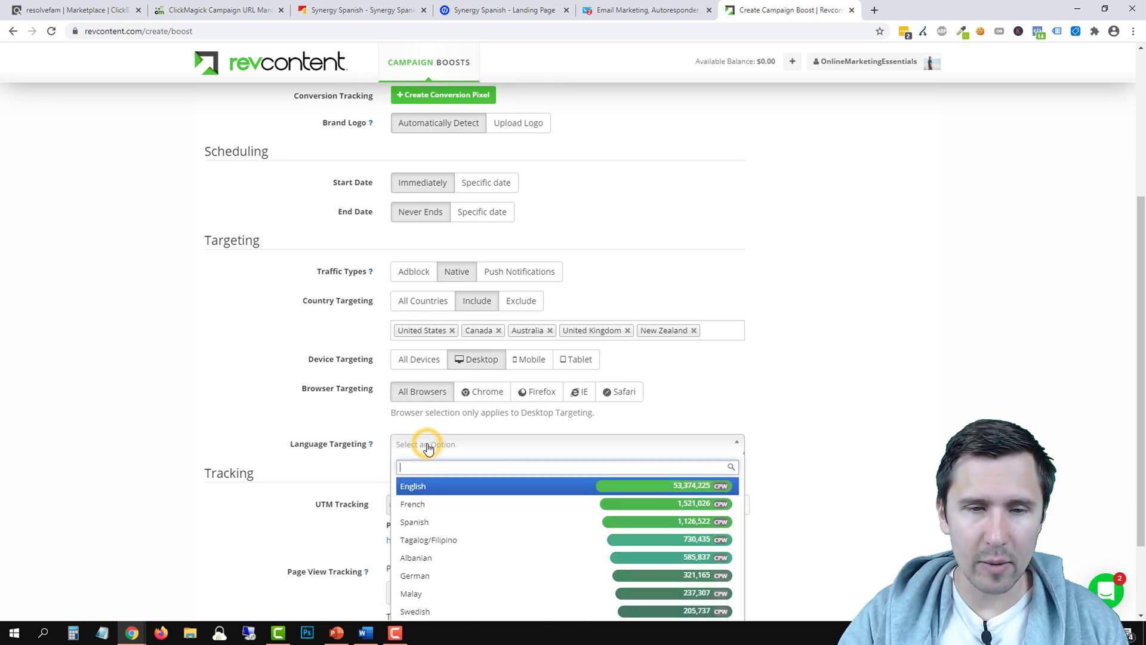
pyautogui.click(439, 487)
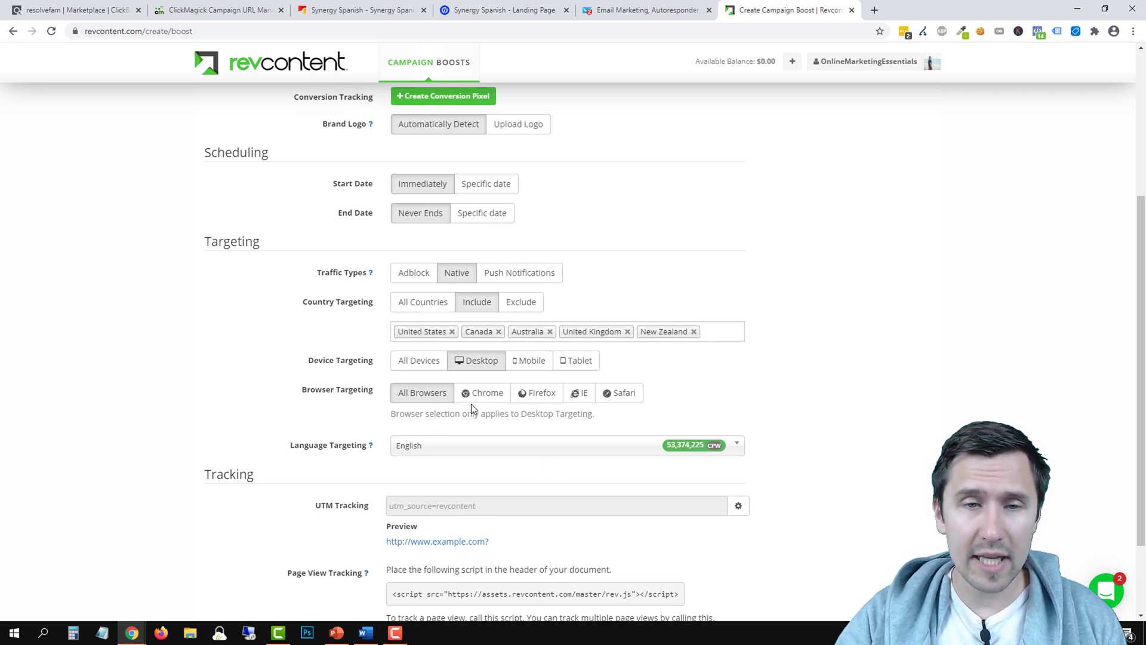
pyautogui.scroll(4, 471, 403)
# Append ' // T1 Countries // Desktop // English' to the boost name
pyautogui.click(508, 185)
pyautogui.scroll(-2, 507, 185)
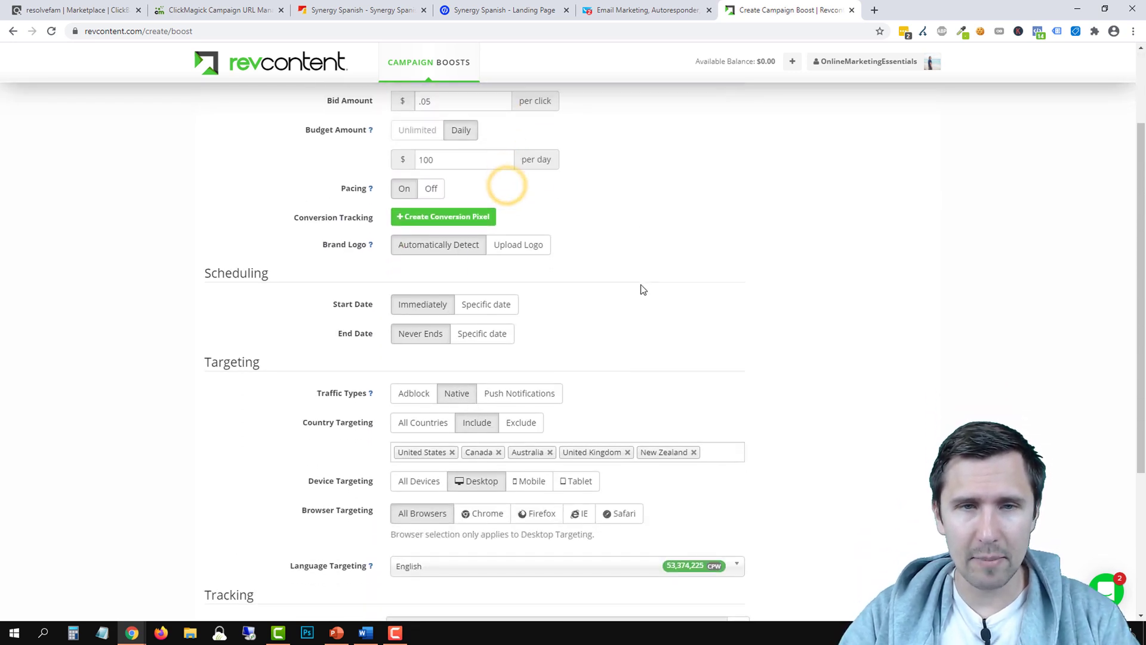
pyautogui.scroll(1, 598, 324)
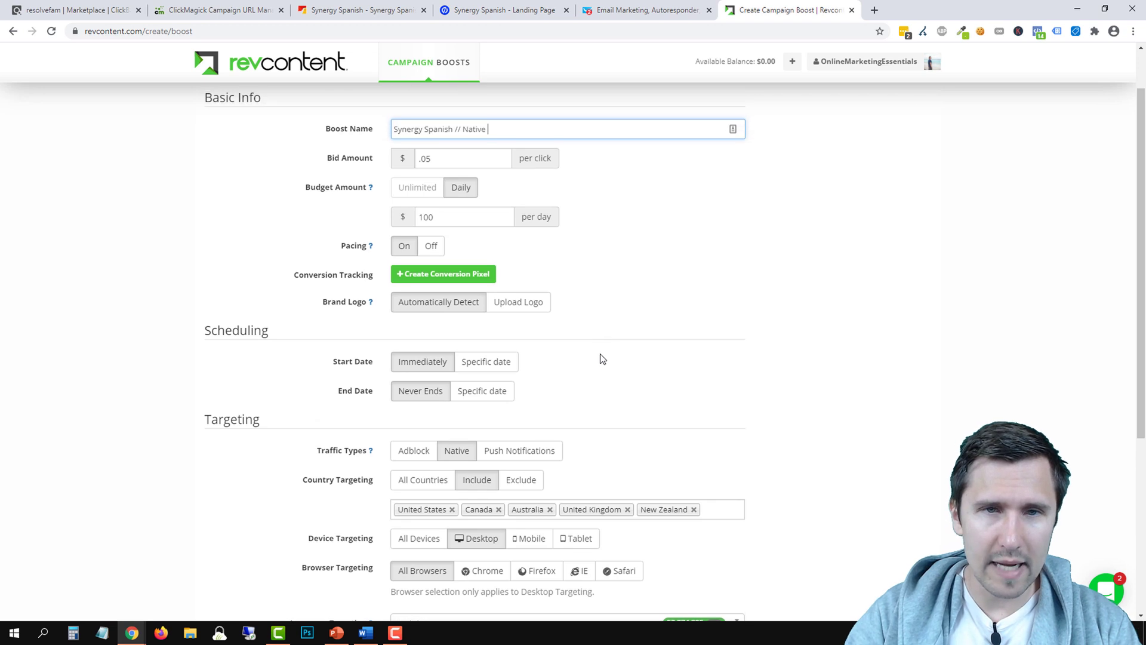
pyautogui.write('// T1 Coun')
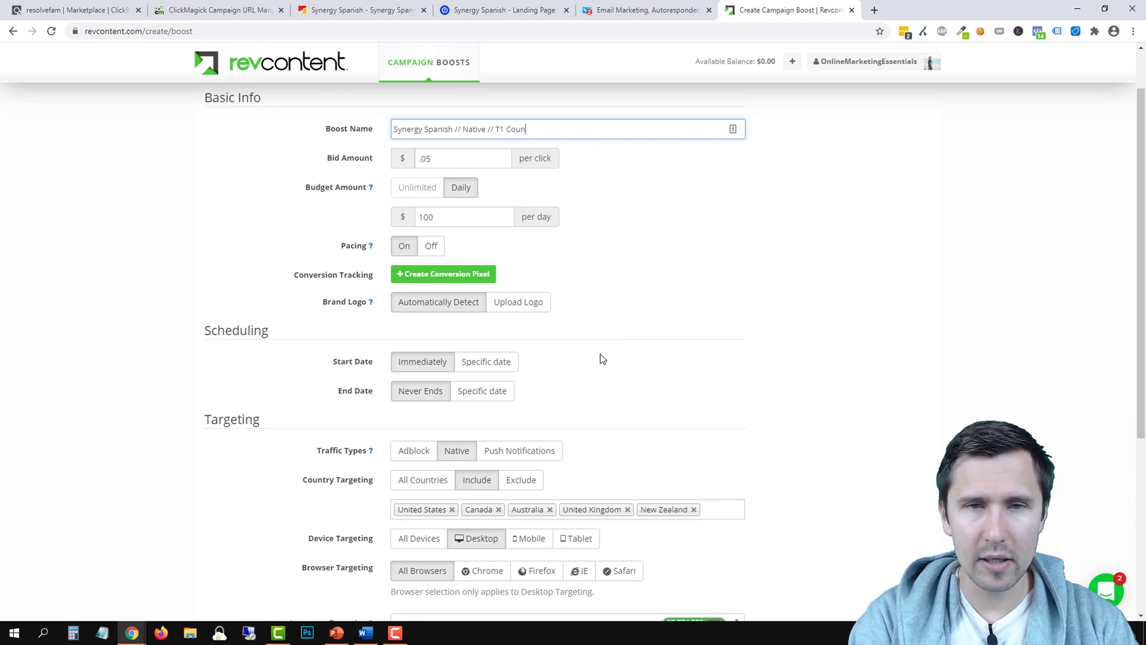
pyautogui.write('tries //')
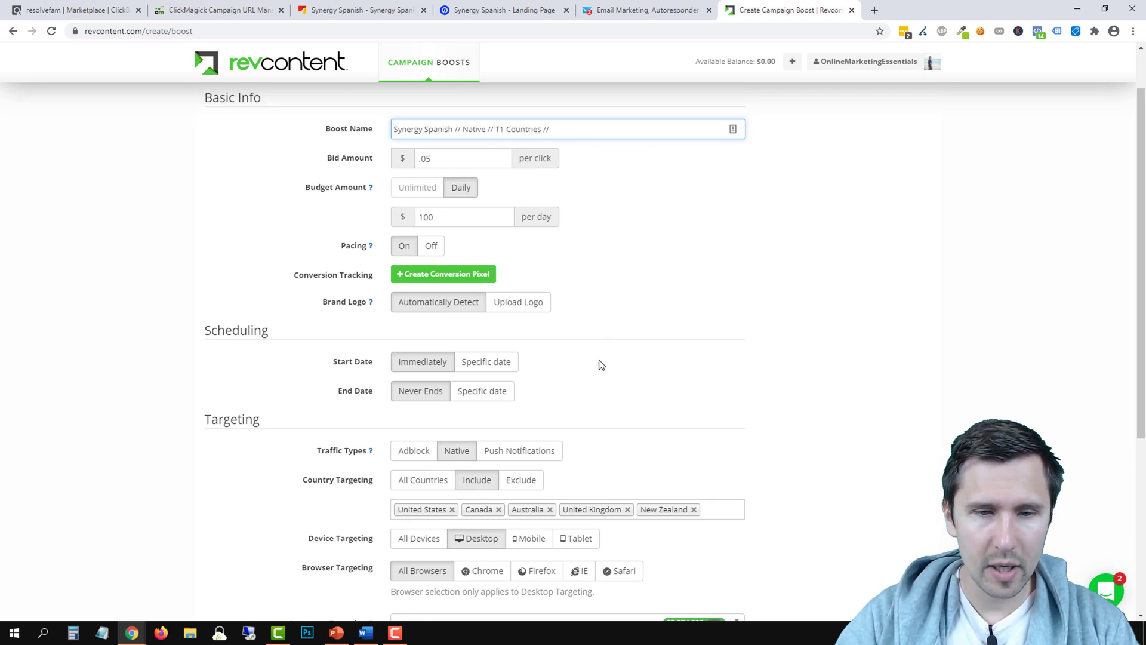
pyautogui.write(' Desktop')
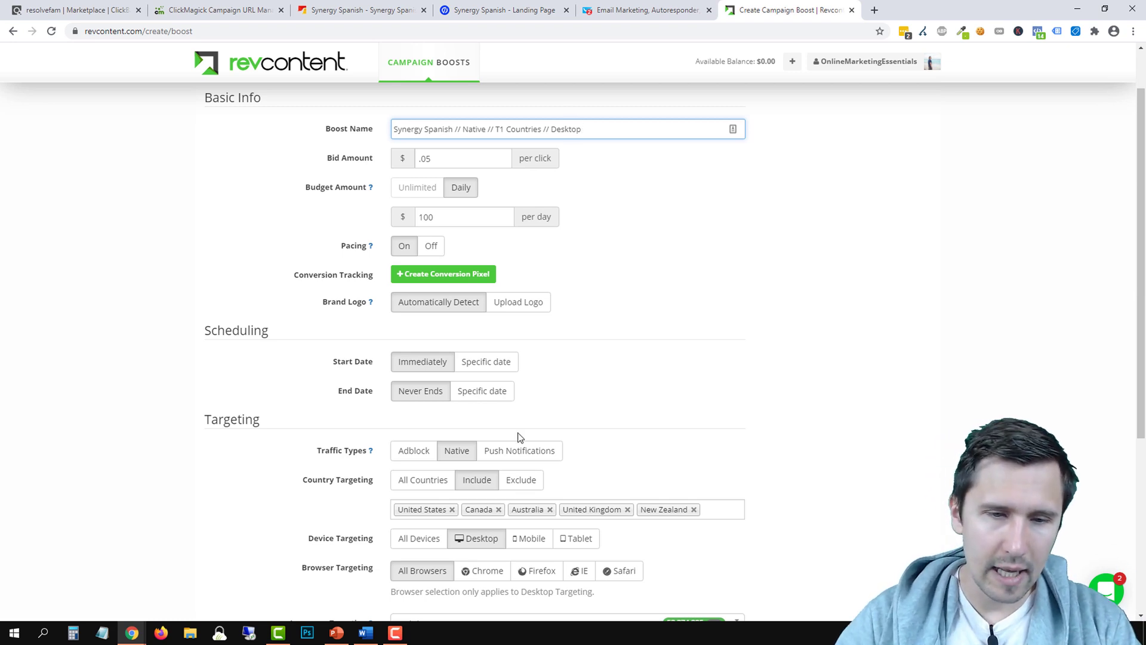
pyautogui.scroll(-2, 514, 437)
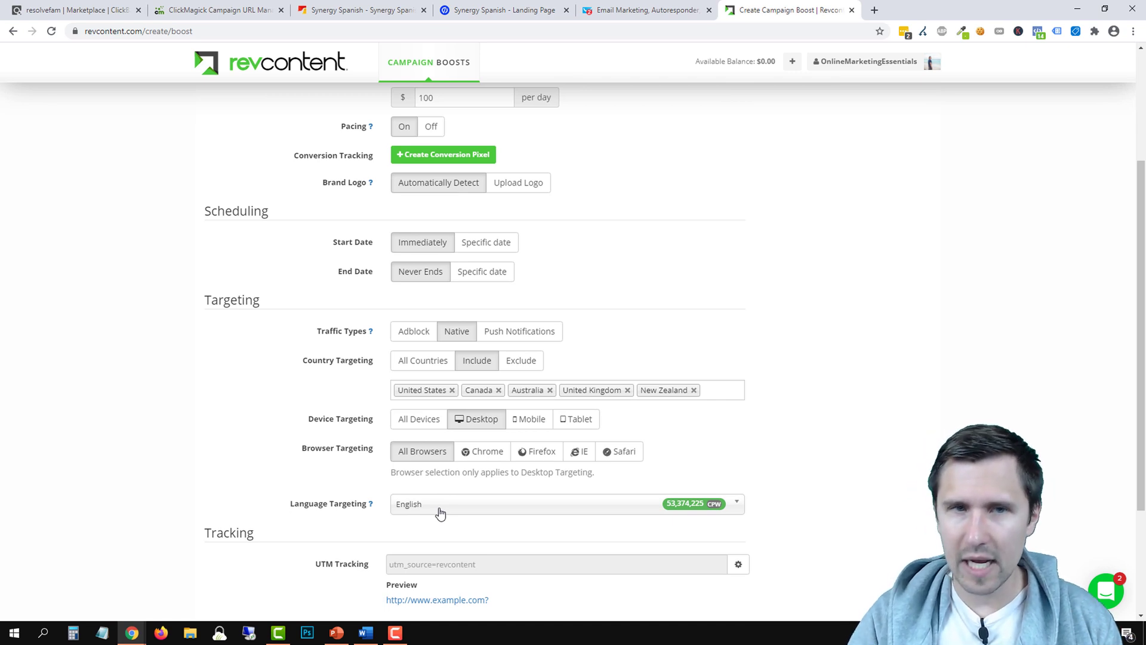
pyautogui.scroll(3, 537, 385)
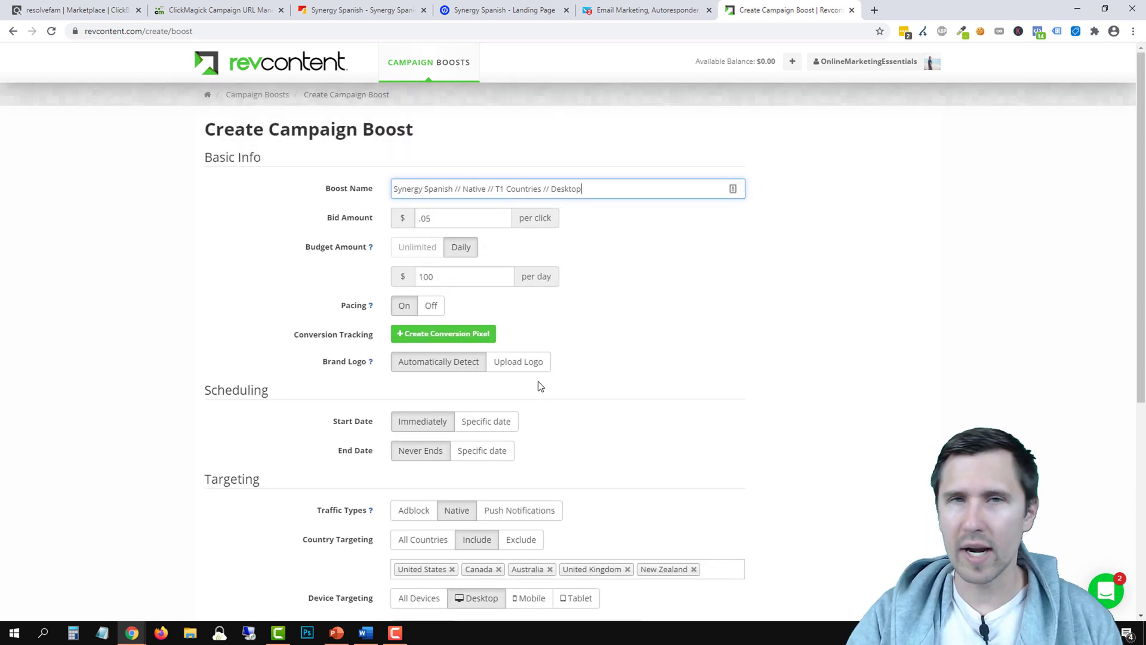
pyautogui.write('// English')
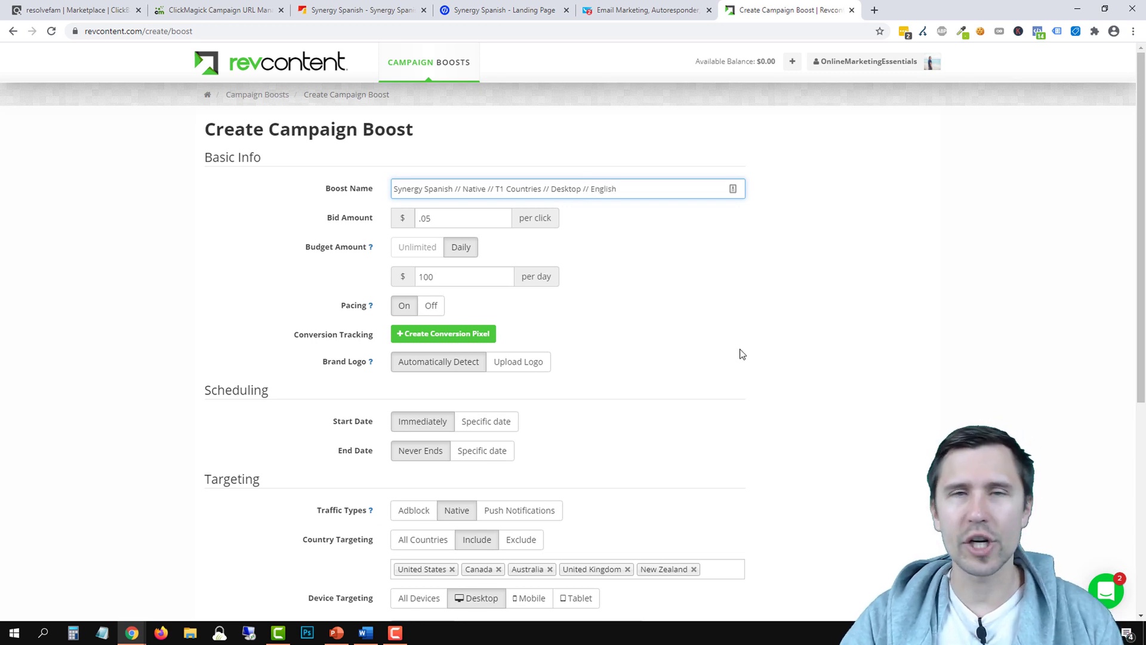
# Save the new campaign boost
pyautogui.scroll(-1, 729, 327)
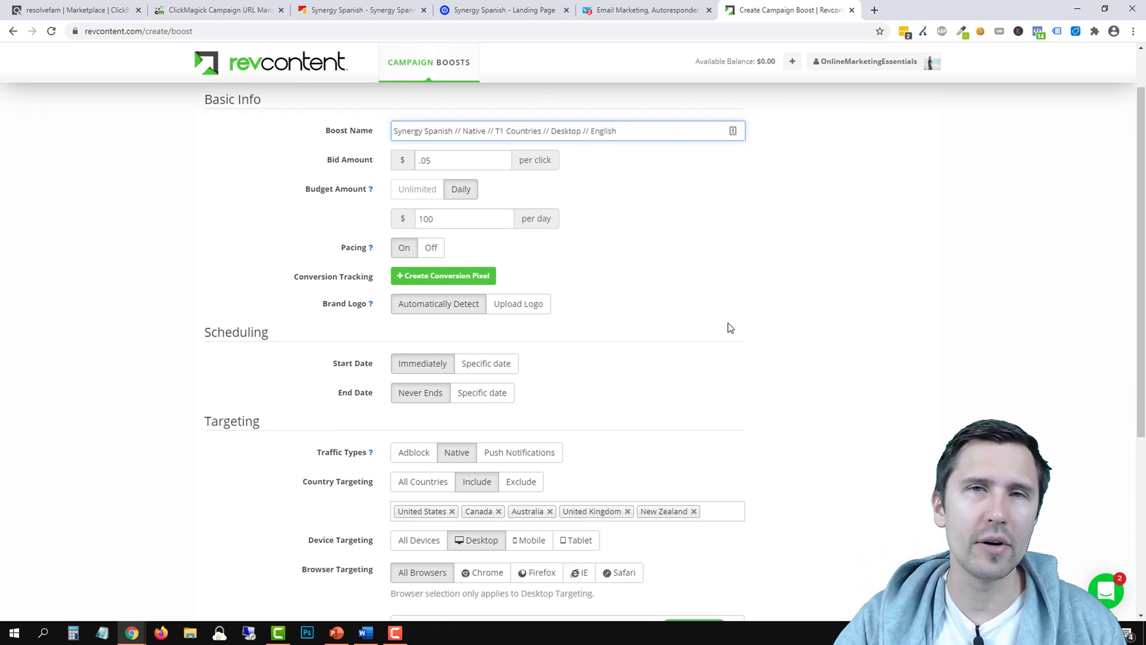
pyautogui.scroll(1, 626, 334)
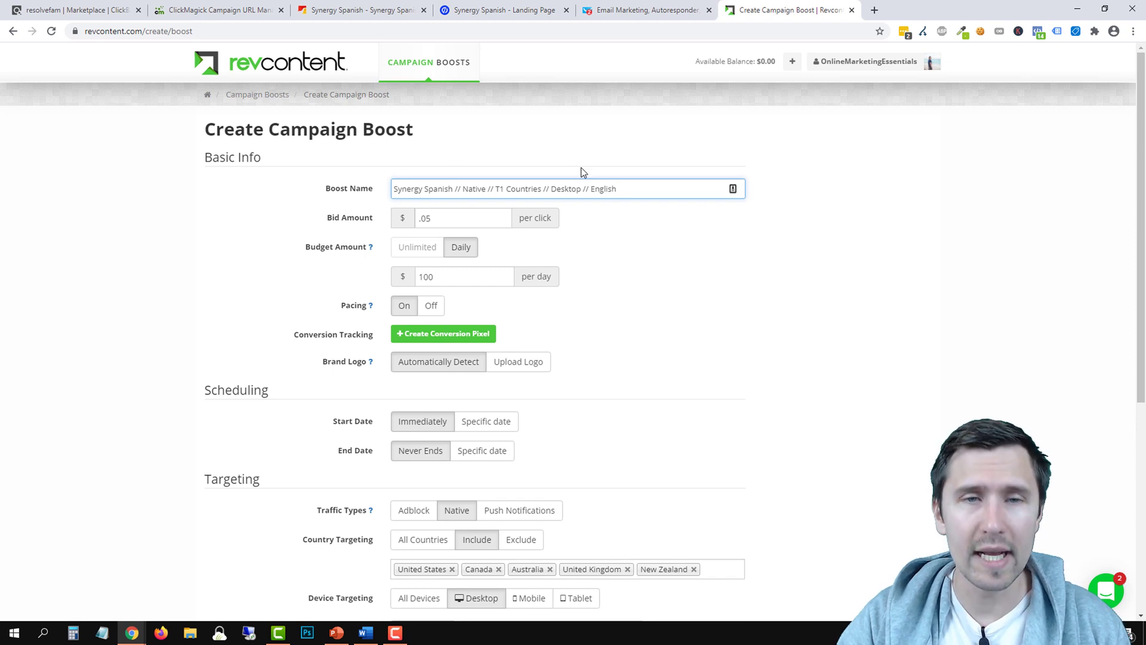
pyautogui.scroll(-3, 609, 292)
pyautogui.scroll(-3, 440, 486)
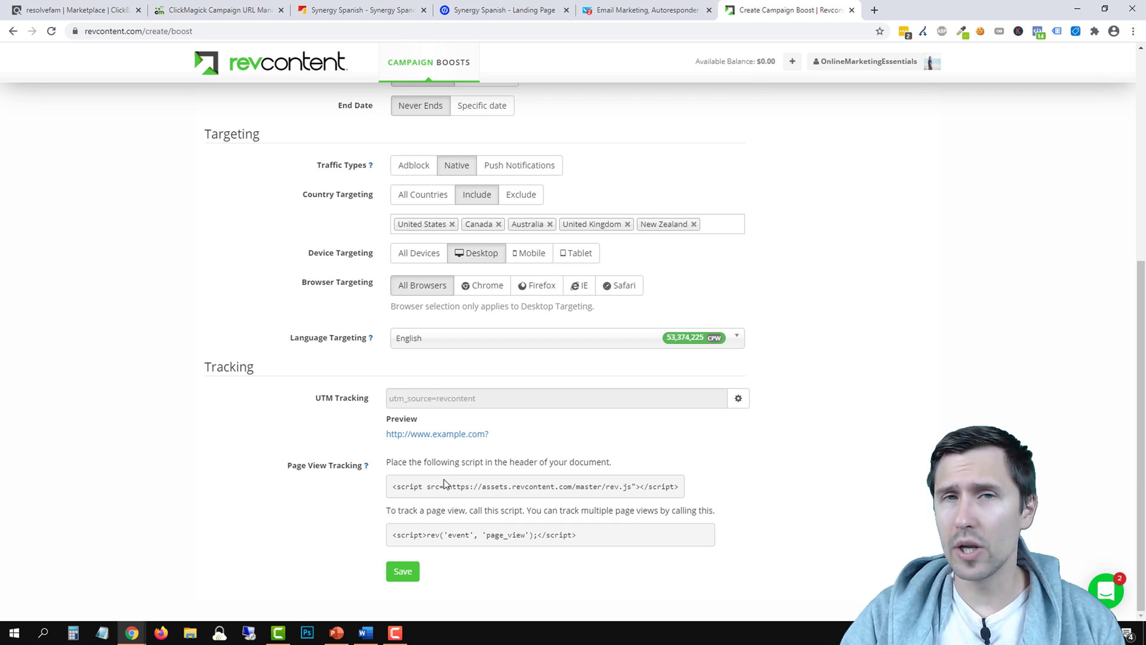
pyautogui.scroll(5, 528, 505)
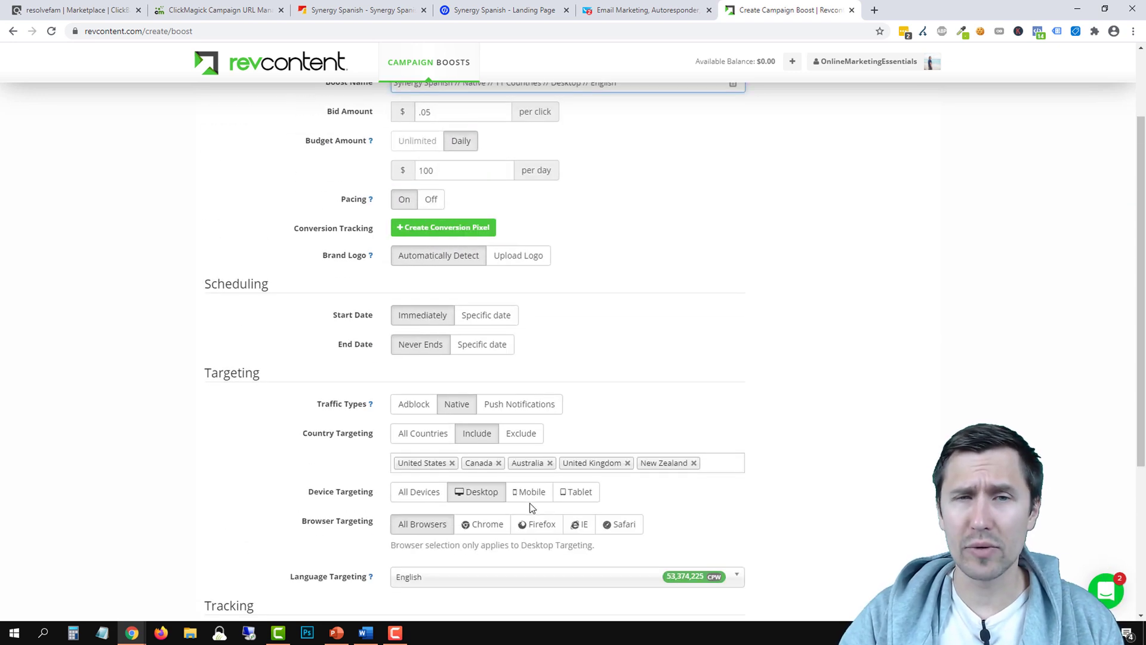
pyautogui.scroll(-5, 559, 465)
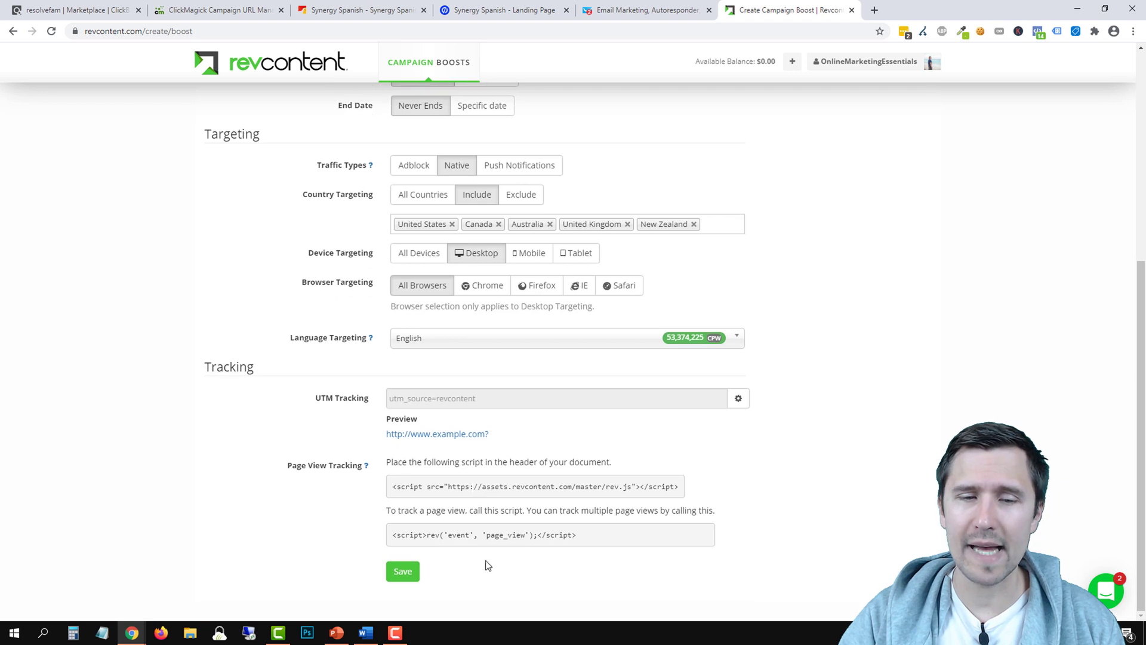
pyautogui.scroll(5, 523, 459)
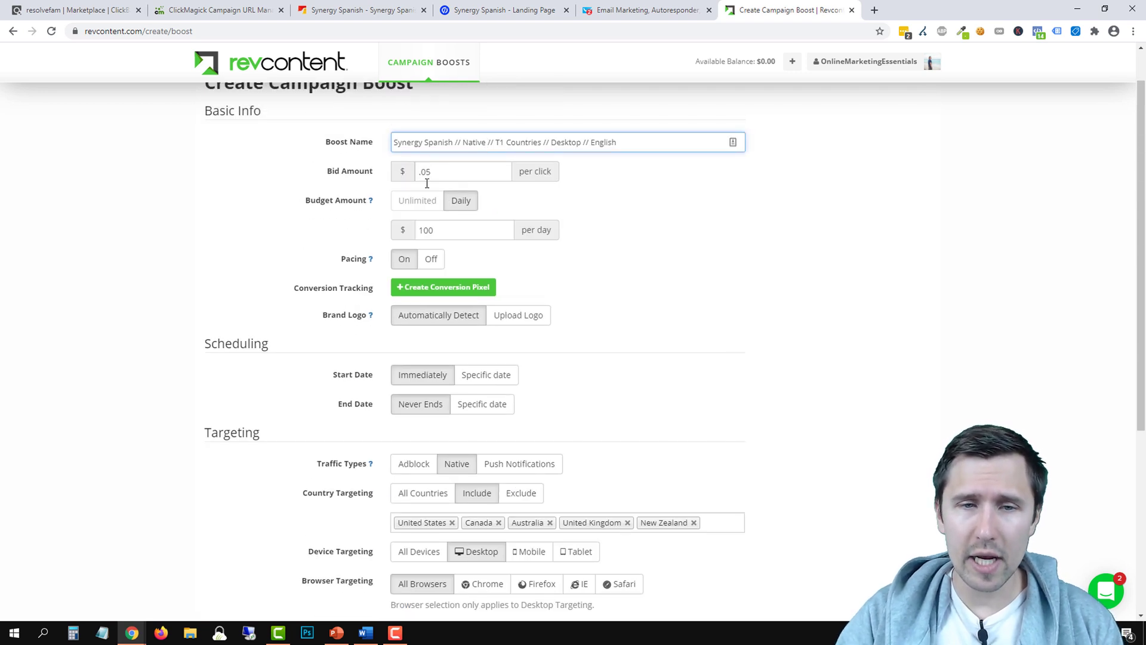
pyautogui.scroll(-5, 424, 391)
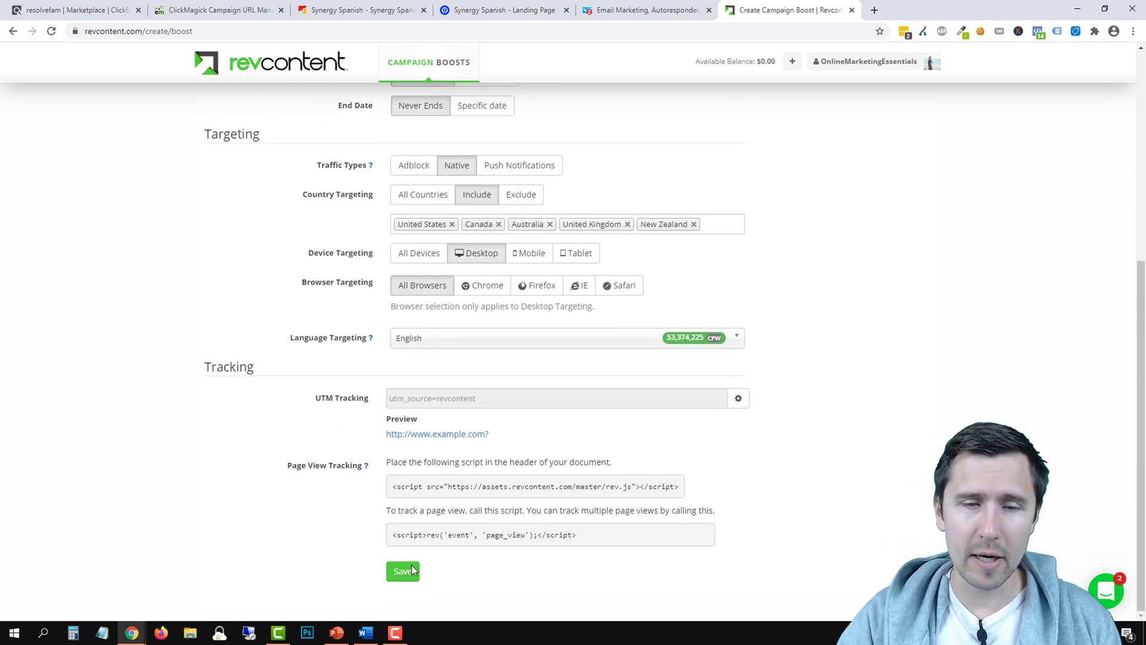
pyautogui.click(402, 573)
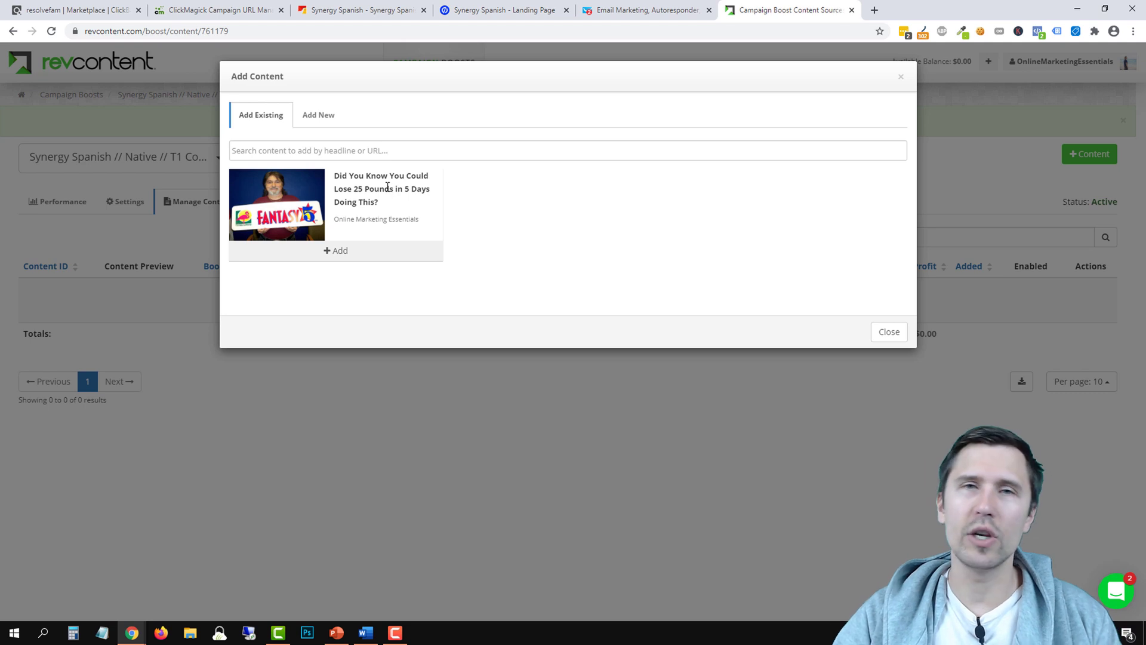
# Switch the Add Content dialog to Add New and select the Destination URL field
pyautogui.click(316, 119)
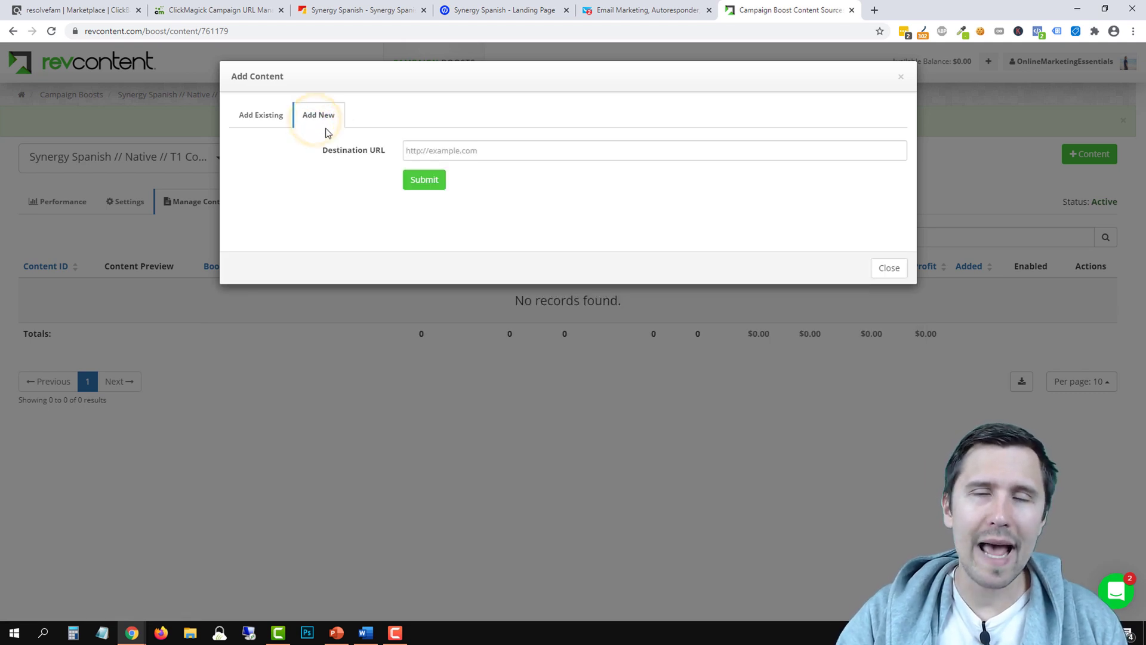
pyautogui.click(431, 154)
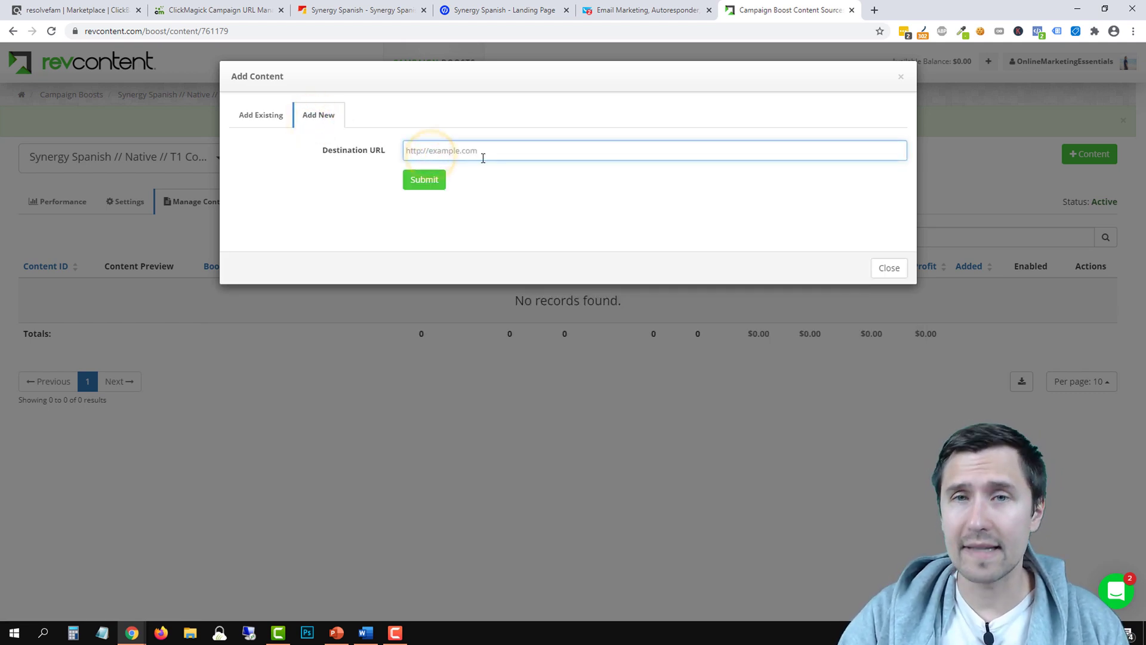
# In ClickMagick's URL builder, enter utm_source revcontent, utm_medium native, utm_campaign synergyspanish
pyautogui.click(258, 14)
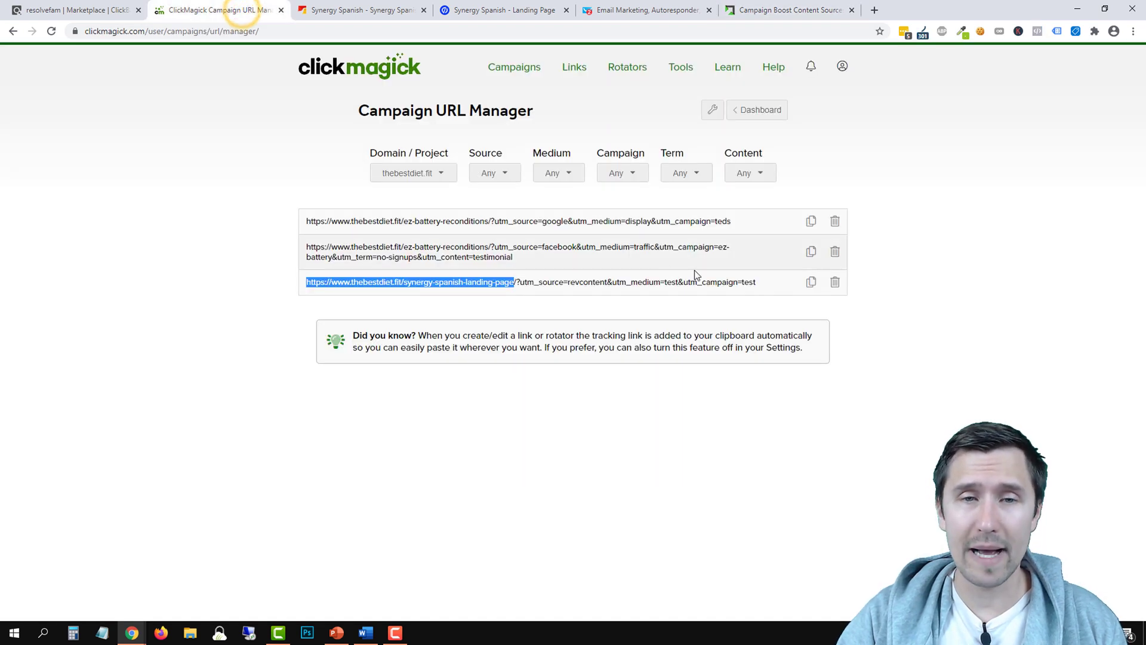
pyautogui.click(714, 112)
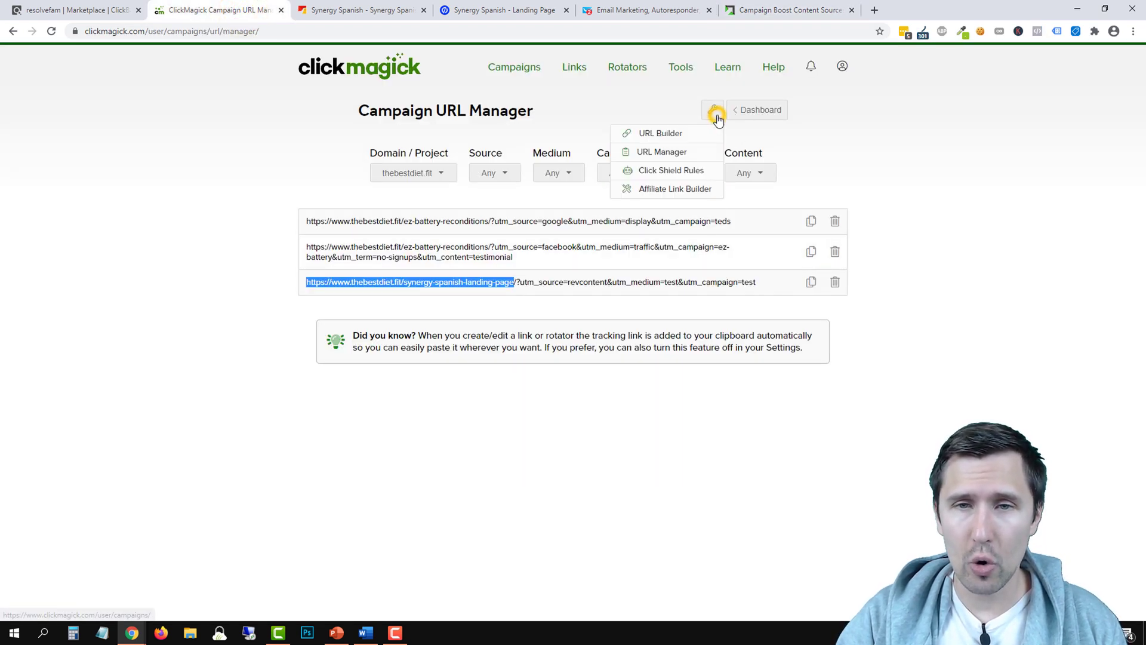
pyautogui.click(671, 139)
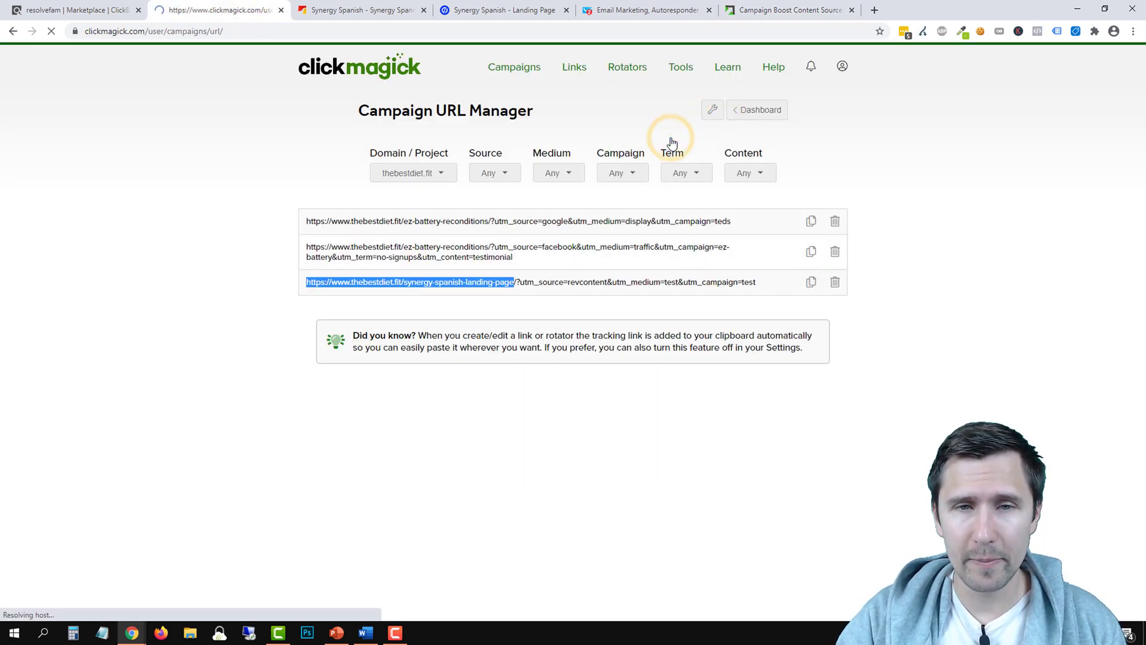
pyautogui.click(516, 291)
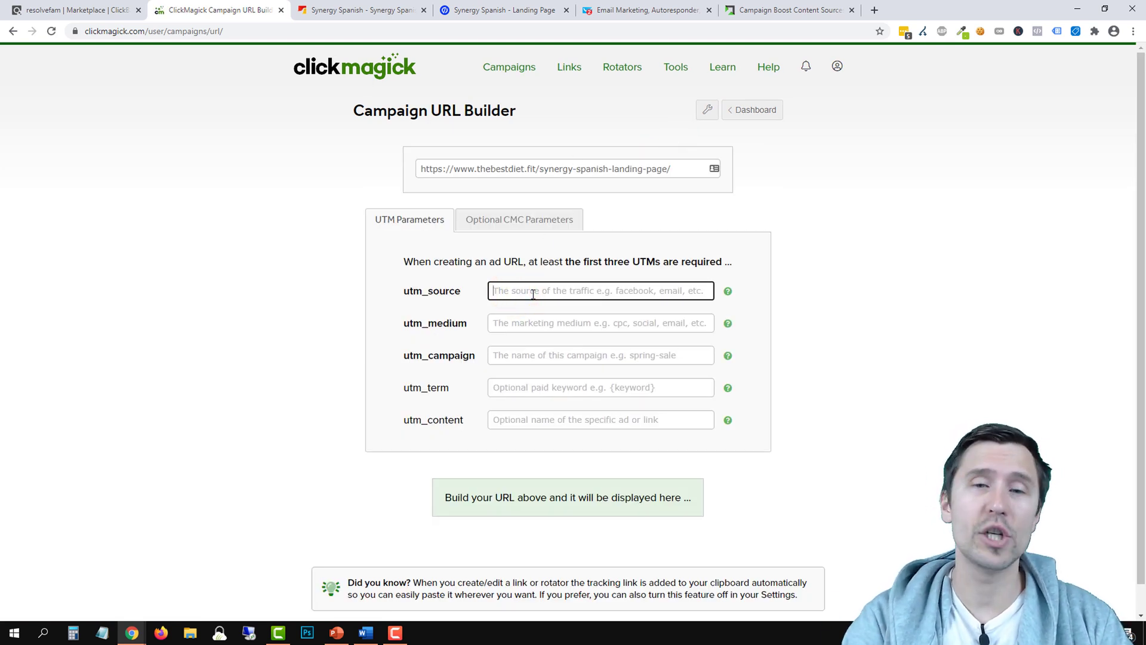
pyautogui.write('revcontent')
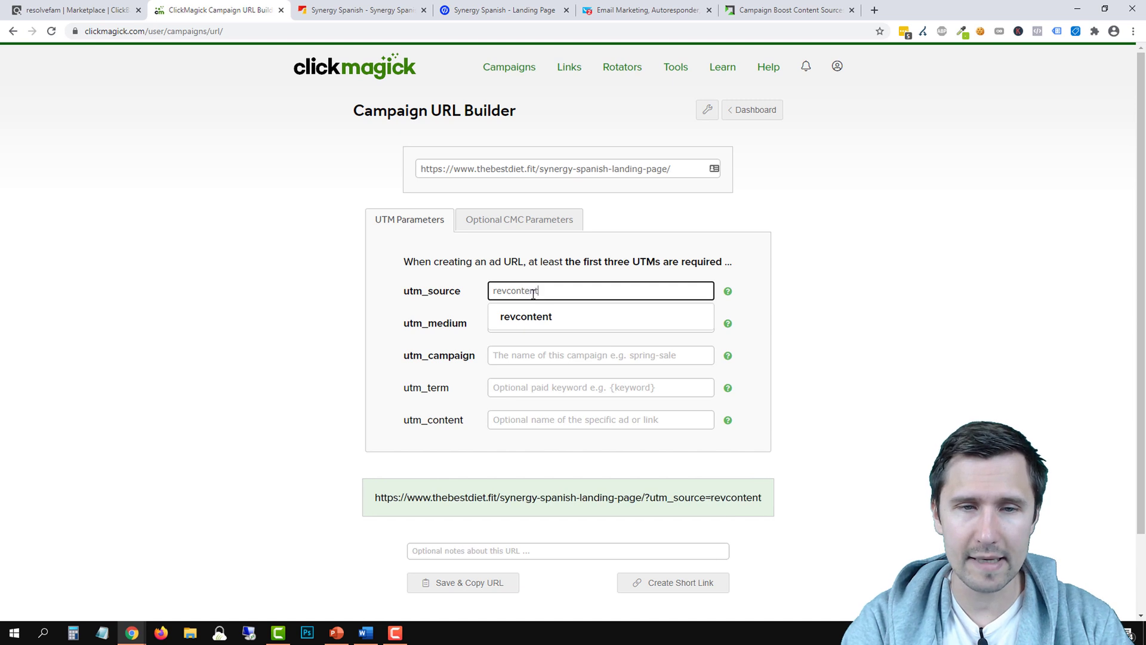
pyautogui.press('Tab')
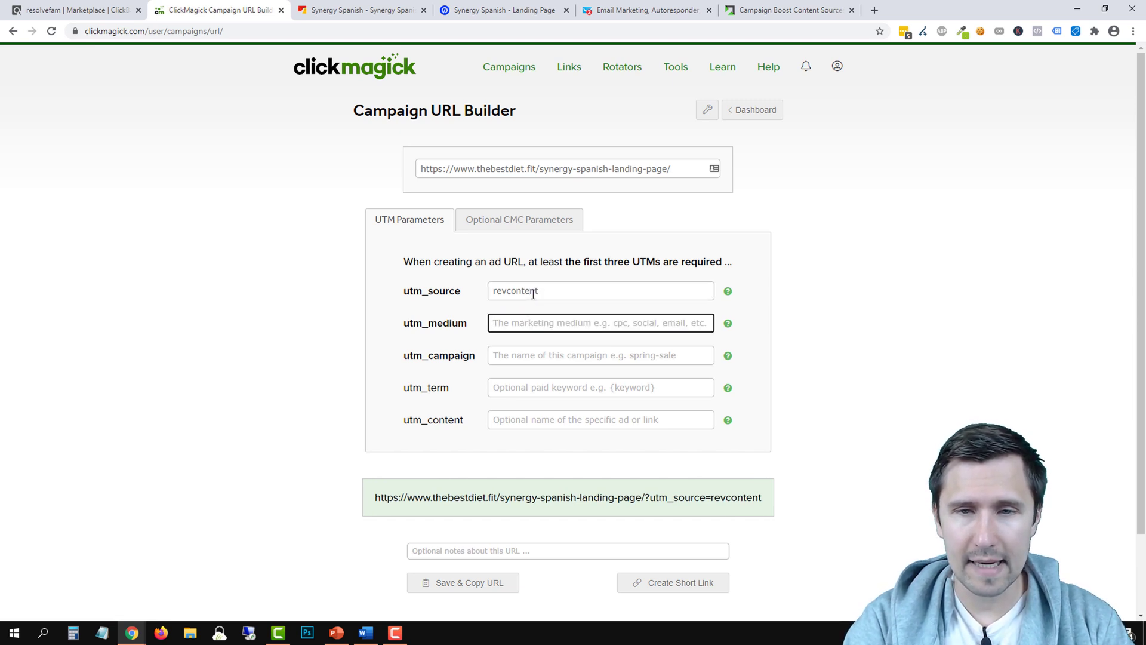
pyautogui.write('native')
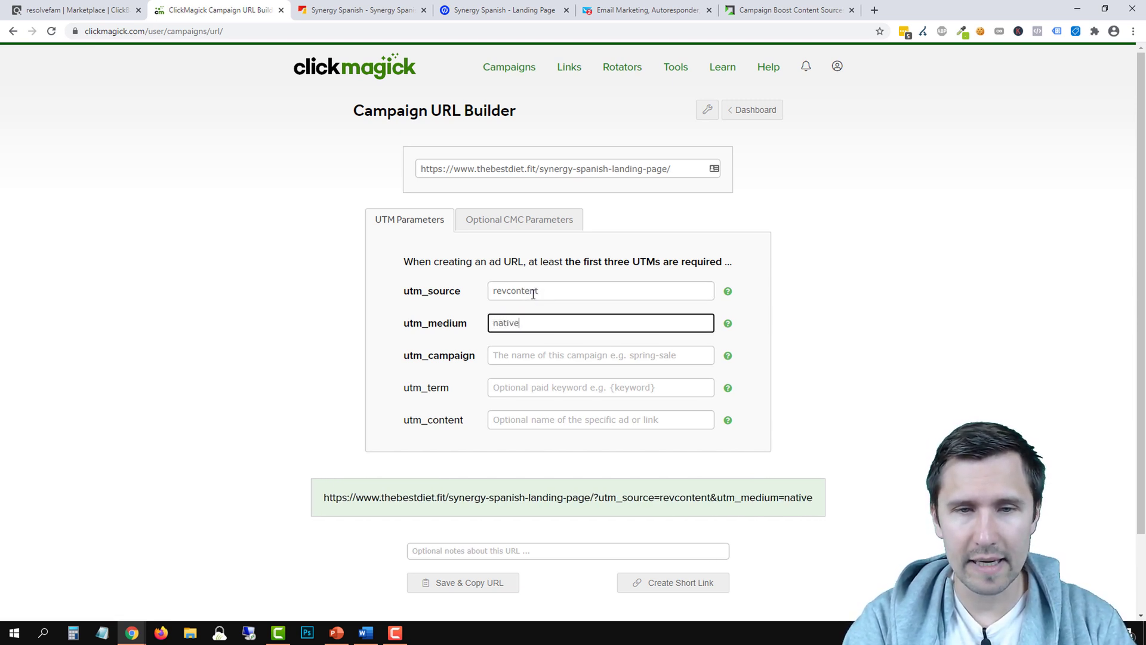
pyautogui.press('Tab')
pyautogui.press('Tab')
pyautogui.press('Tab')
pyautogui.hotkey('shift', 'Tab')
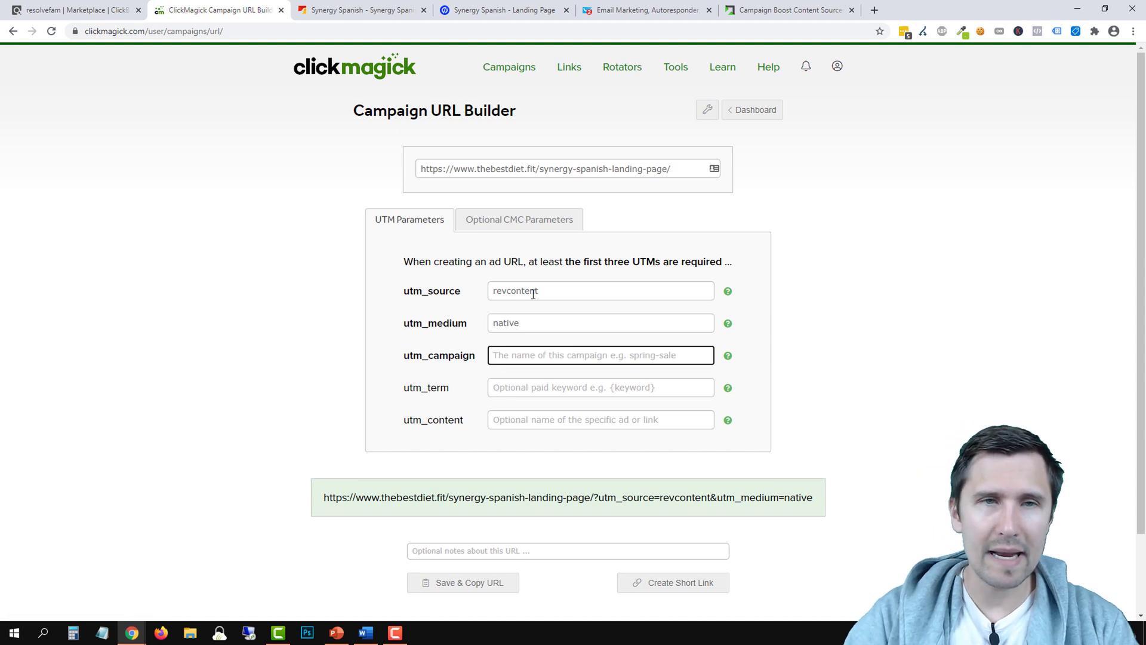
pyautogui.write('synergyspanish')
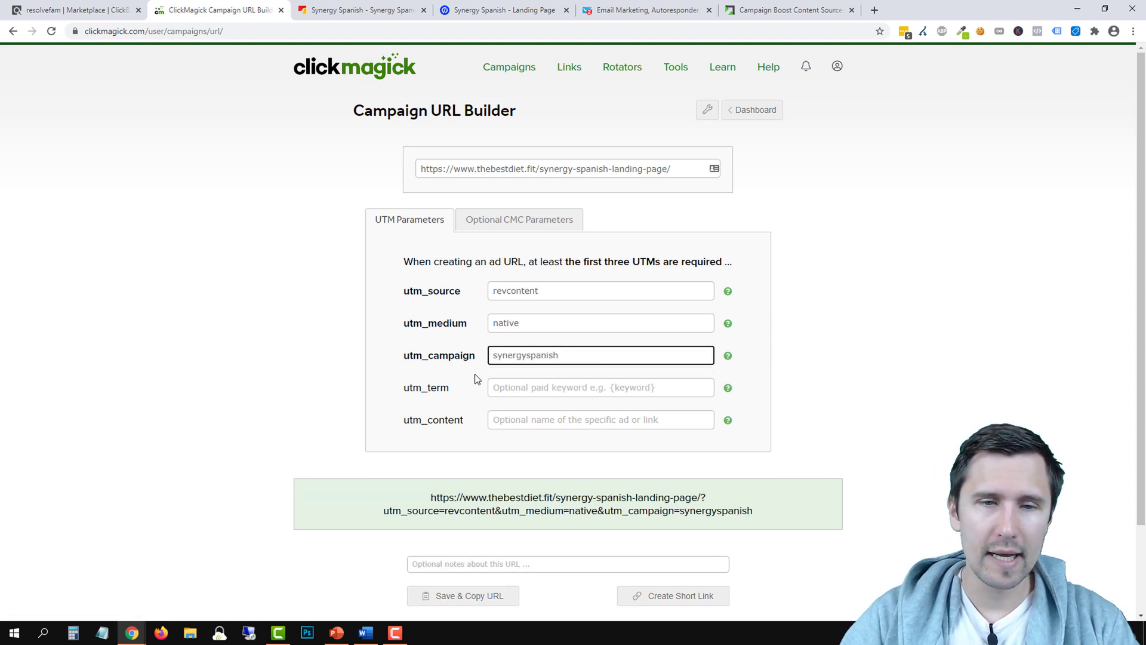
# Set utm_term {widget_id} and utm_content image1-headline1, then save and copy the URL
pyautogui.click(508, 394)
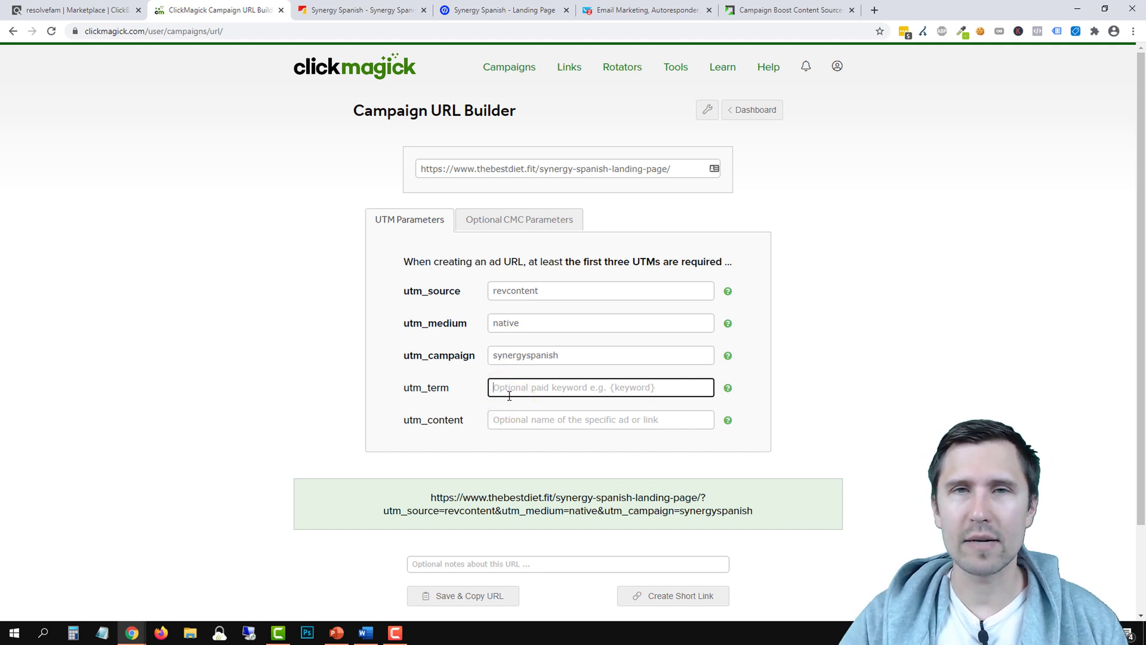
pyautogui.click(803, 9)
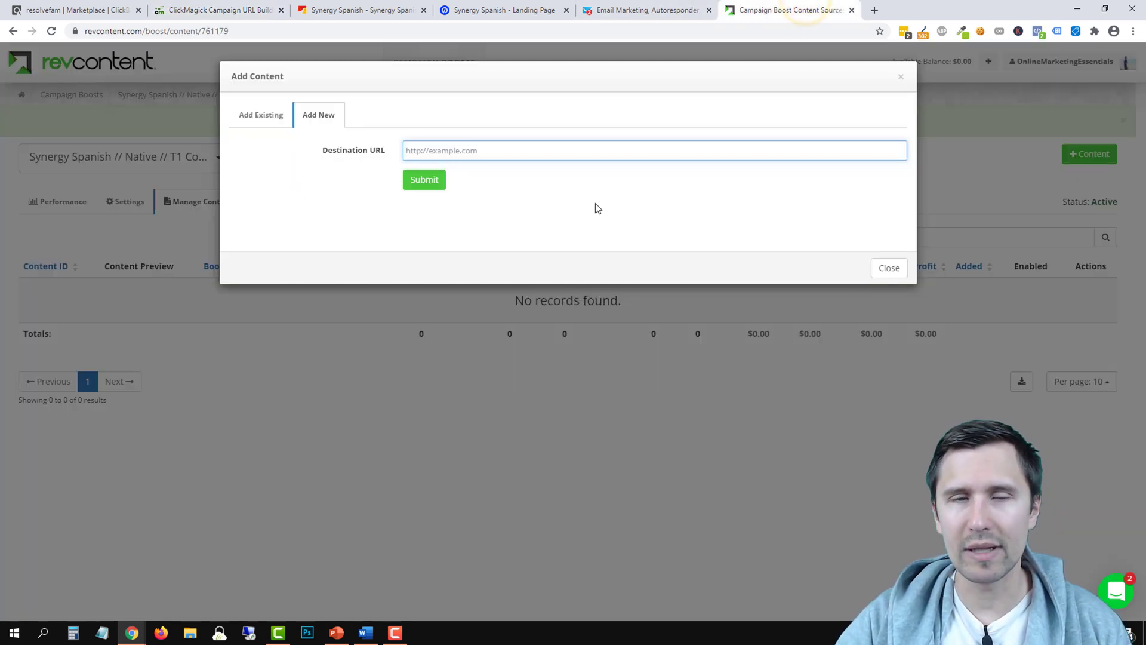
pyautogui.click(231, 5)
pyautogui.write('{w')
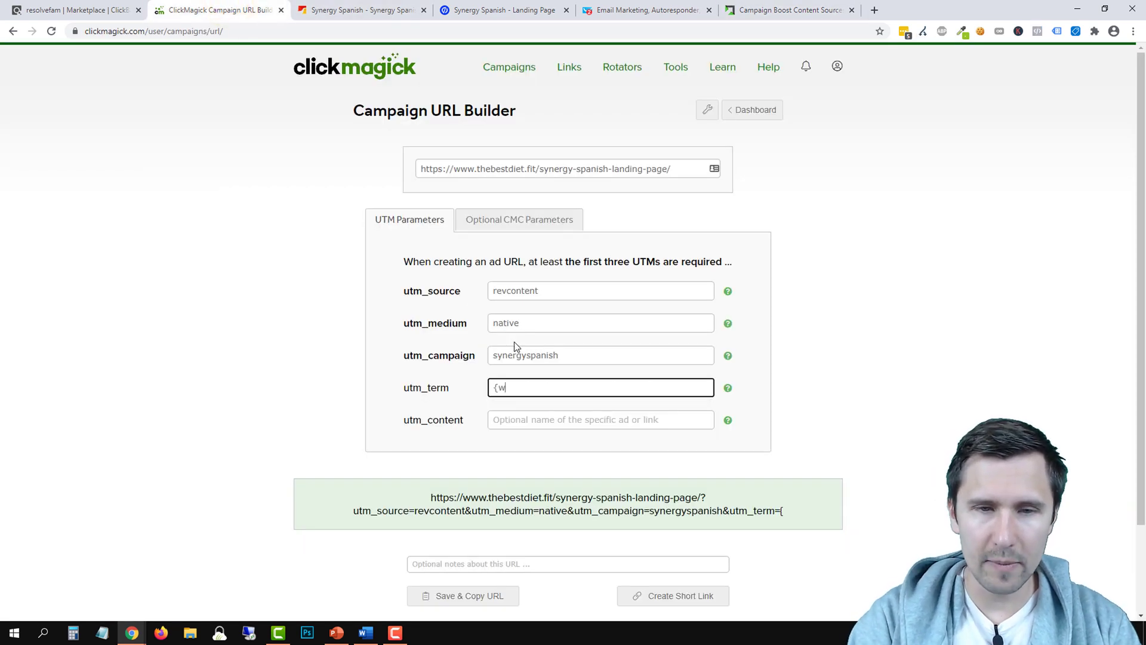
pyautogui.write('idget_id}')
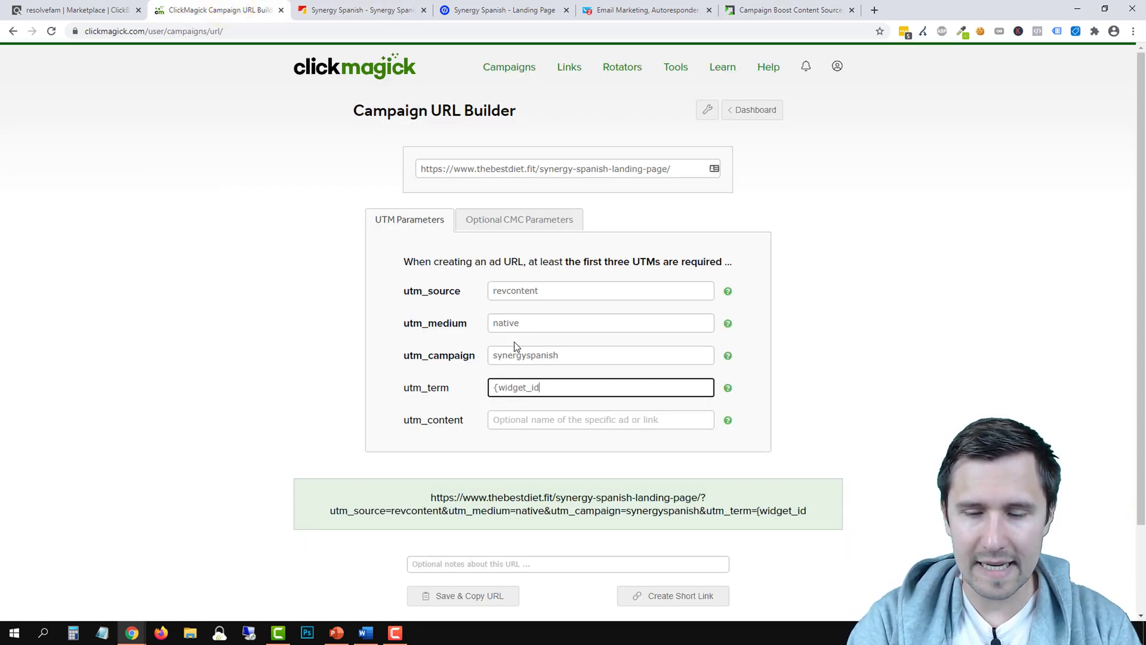
pyautogui.click(514, 342)
pyautogui.press('Tab')
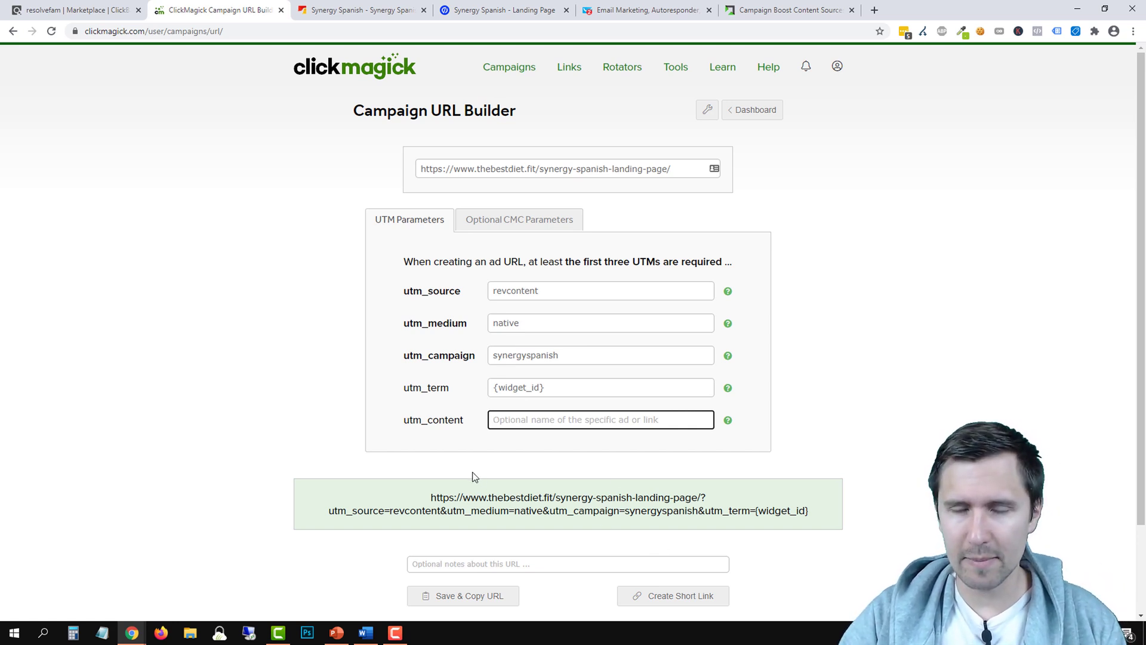
pyautogui.click(507, 424)
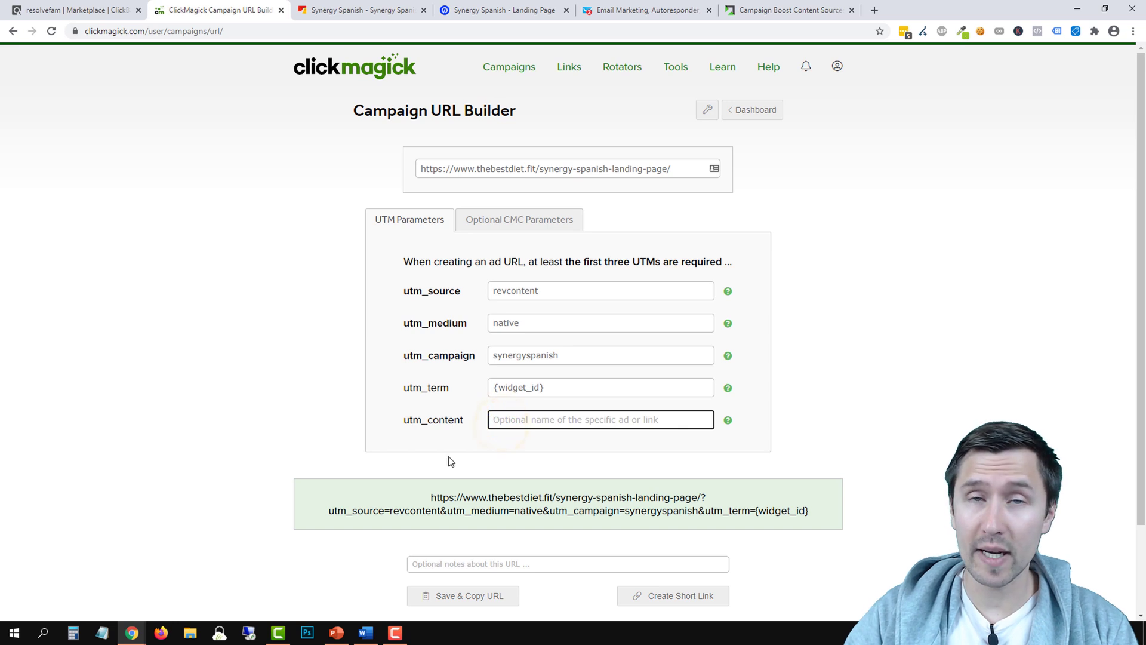
pyautogui.write('image1-had')
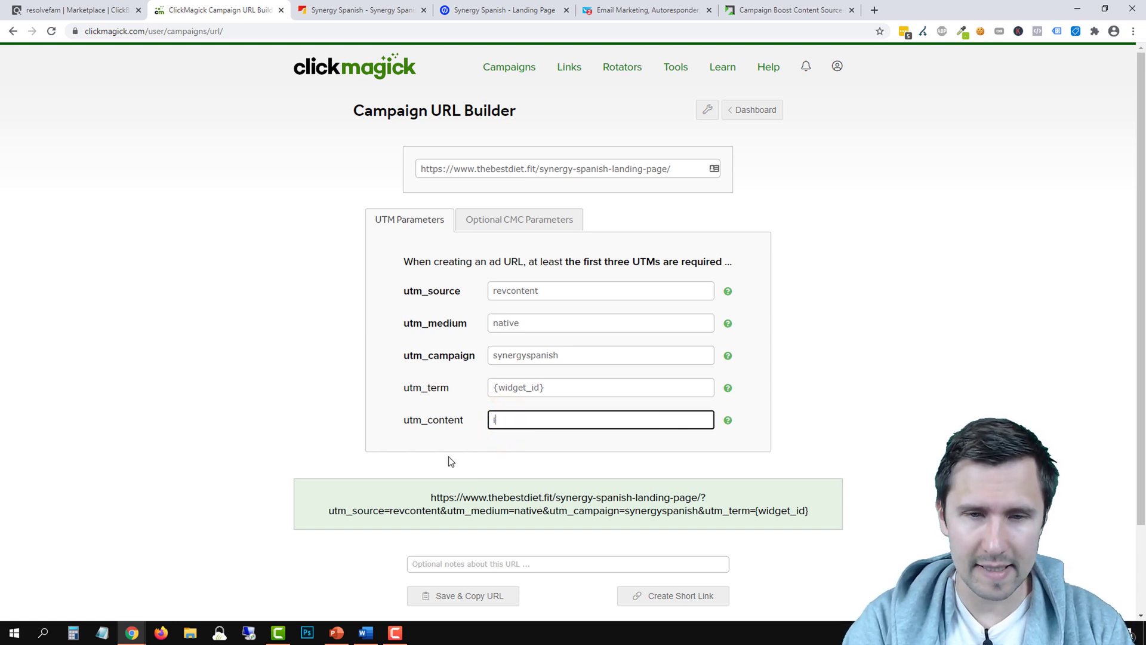
pyautogui.press('BackSpace')
pyautogui.press('BackSpace')
pyautogui.write('eadline1')
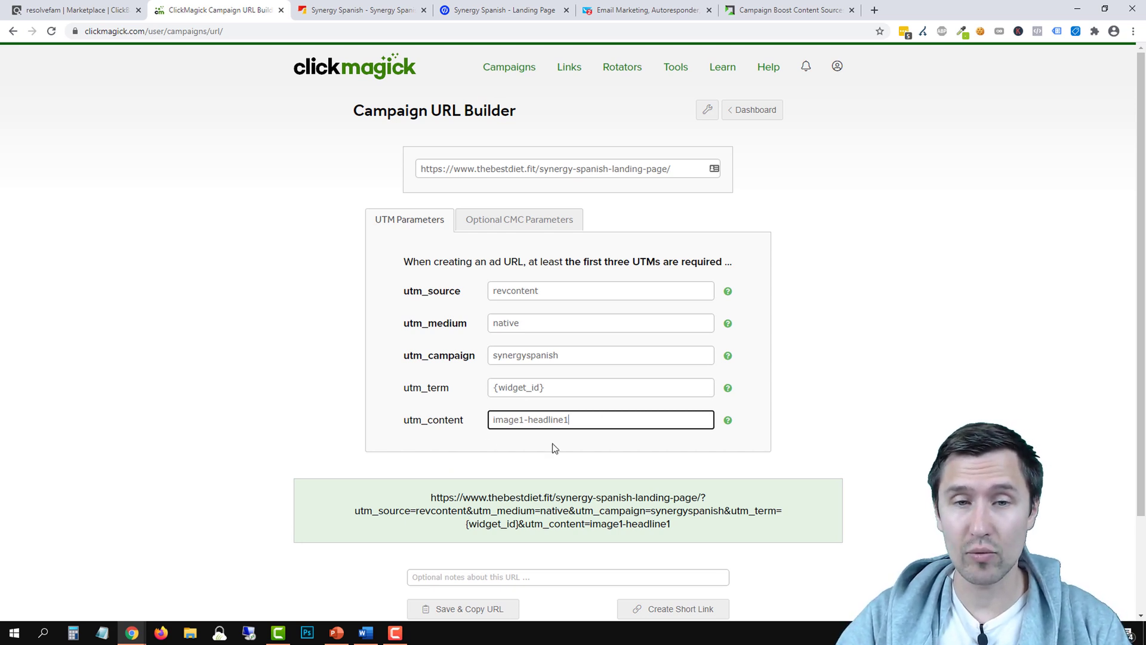
pyautogui.scroll(-1, 505, 435)
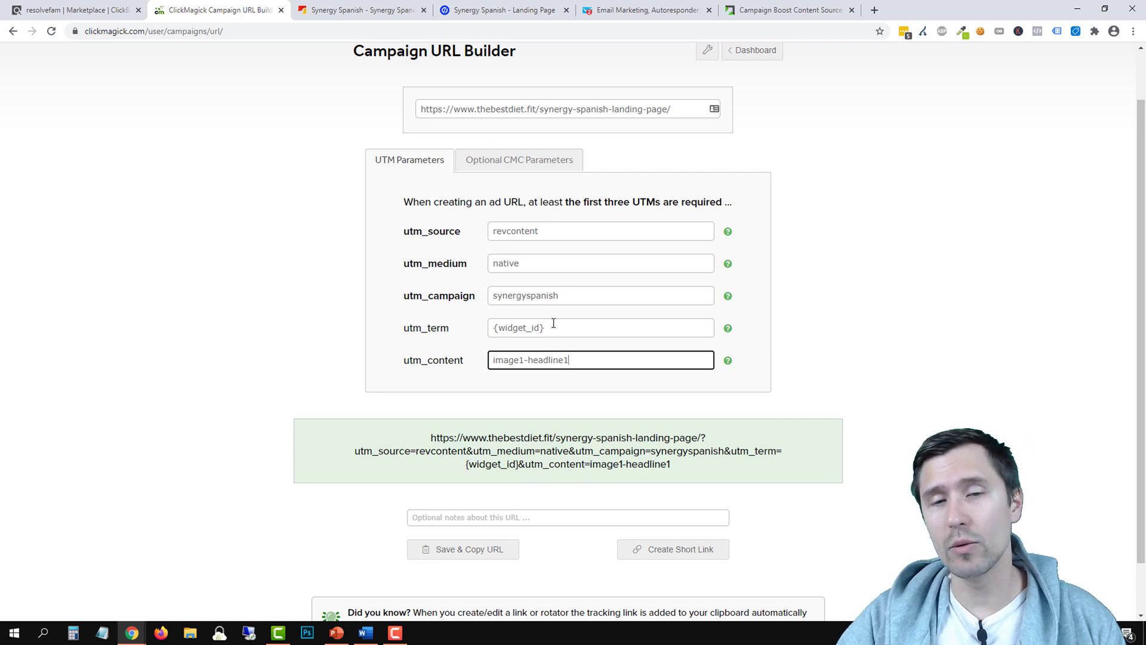
pyautogui.click(469, 549)
# Paste the ClickMagick tracking URL into Destination URL and submit it to load the form
pyautogui.click(807, 3)
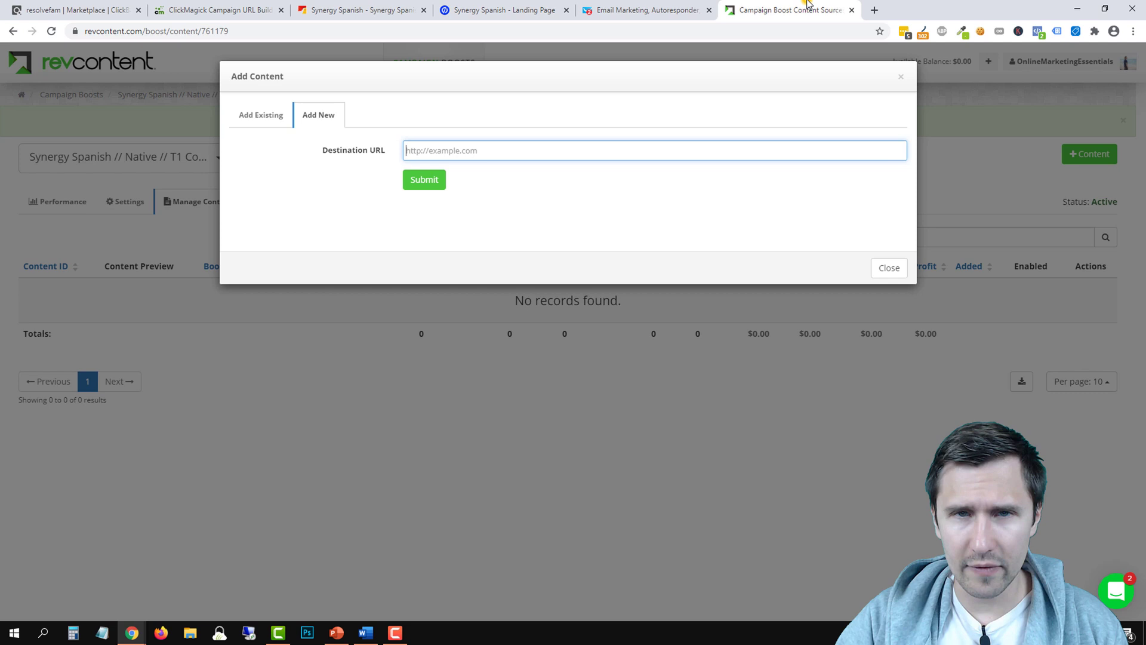
pyautogui.rightClick(455, 150)
pyautogui.click(484, 235)
pyautogui.click(429, 180)
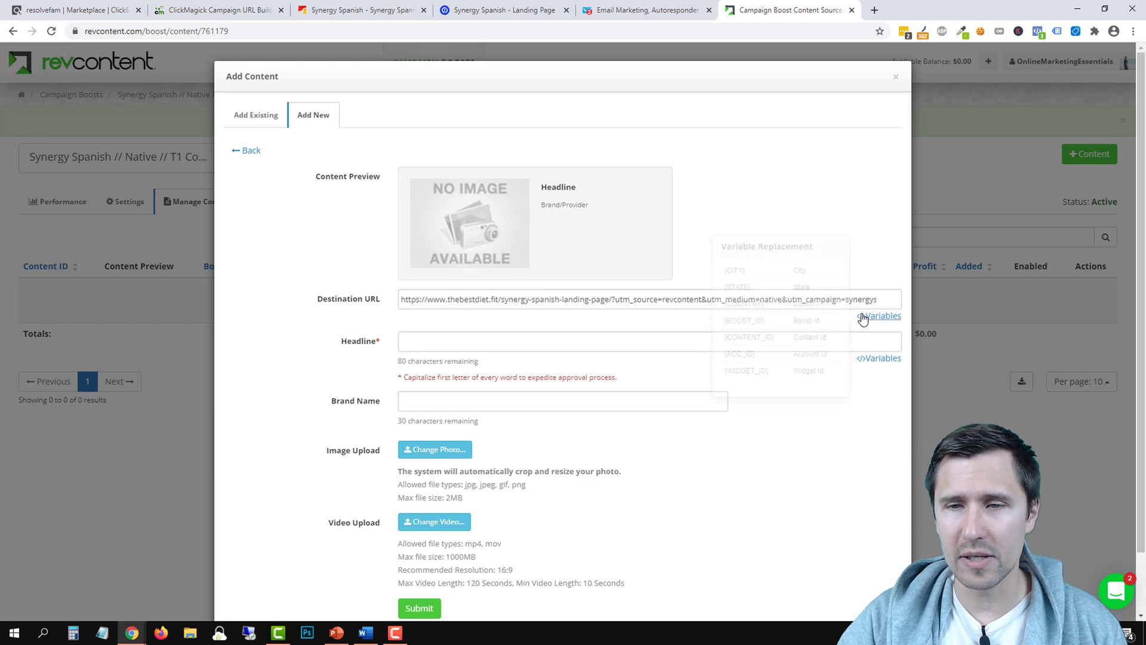
# Show the URL replacement variables and select the {widget_id} placeholder in the destination URL
pyautogui.click(872, 318)
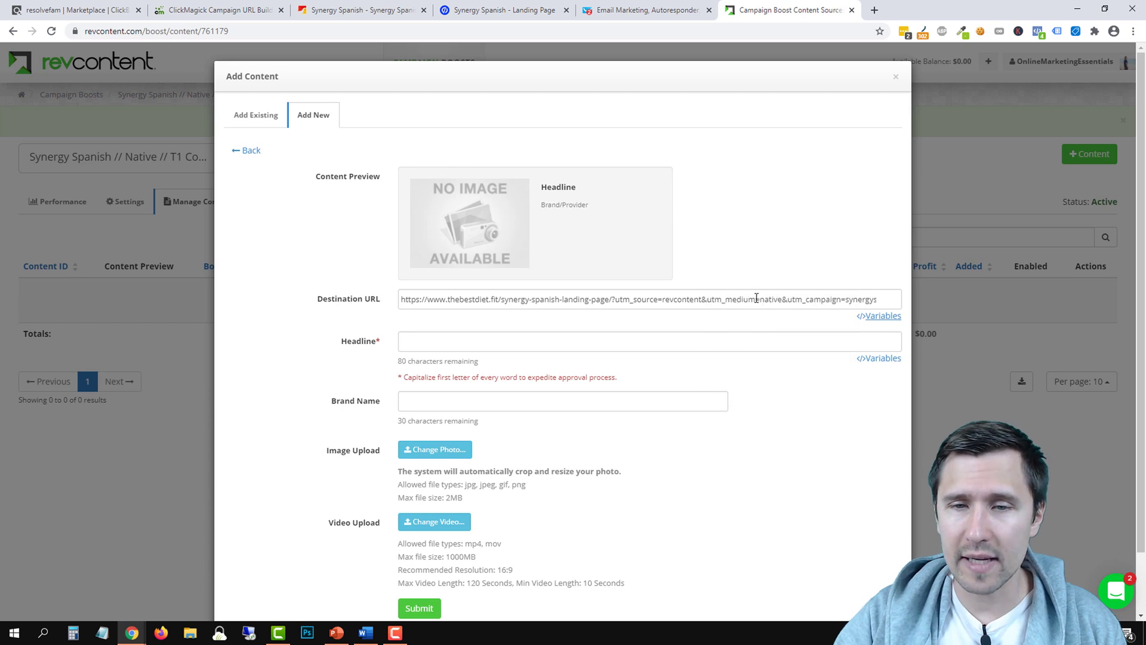
pyautogui.moveTo(760, 298); pyautogui.dragTo(726, 303)
pyautogui.click(725, 303)
pyautogui.doubleClick(725, 300)
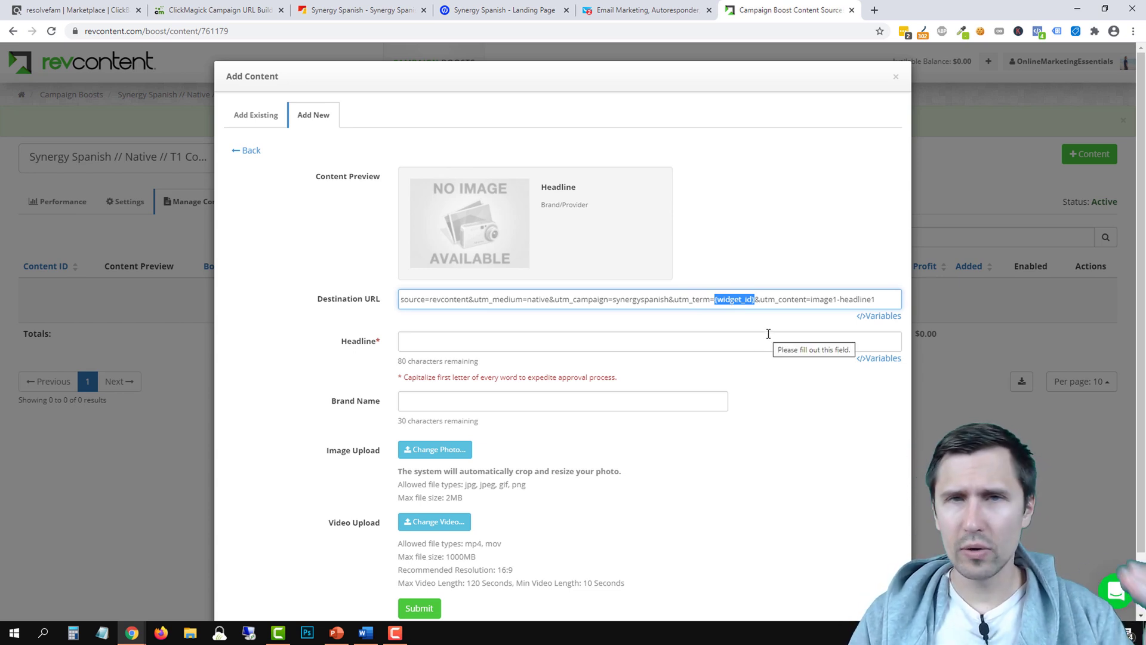
pyautogui.scroll(-1, 490, 400)
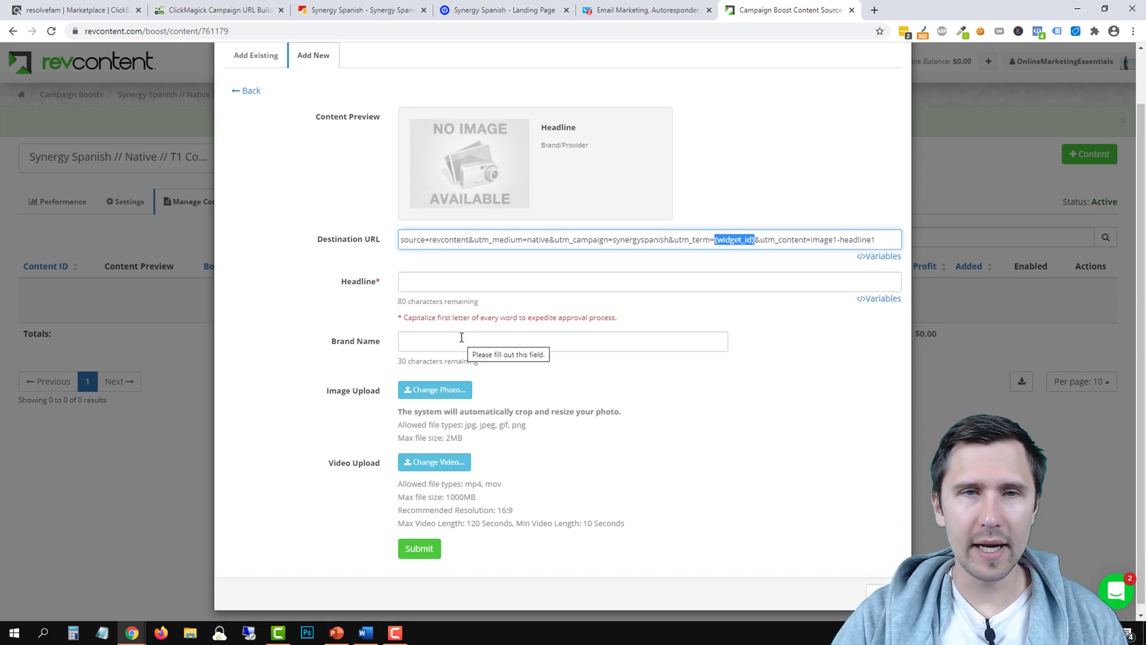
# Open the Synergy Spanish landing page from Unbounce in its own new tab
pyautogui.click(503, 10)
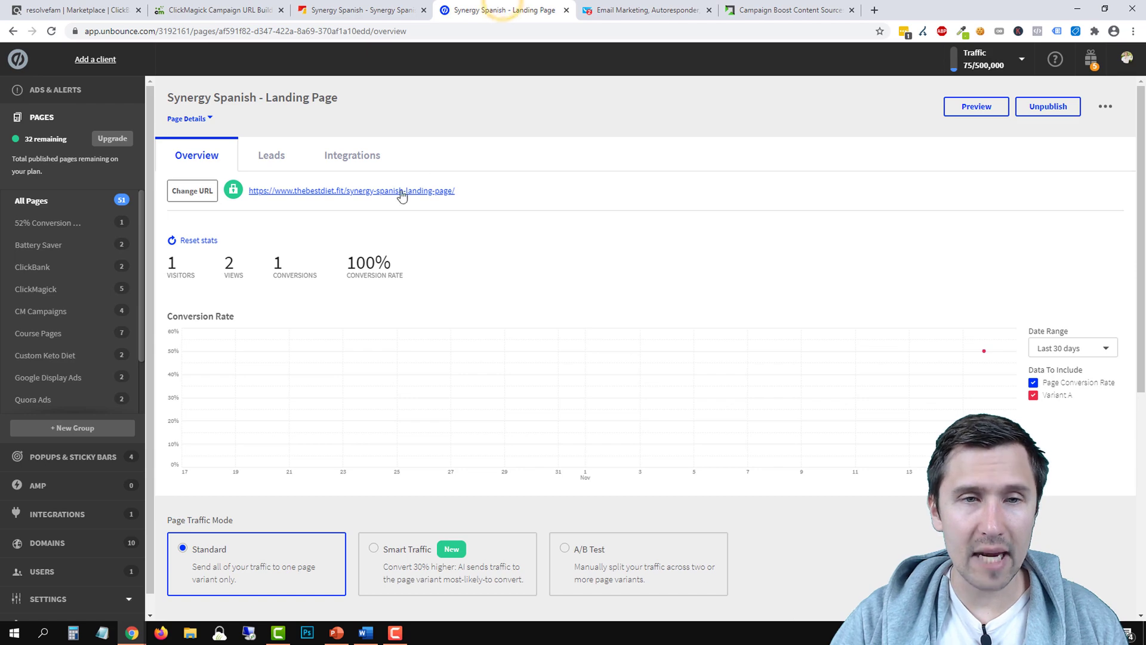
pyautogui.rightClick(373, 196)
pyautogui.click(401, 204)
pyautogui.click(633, 7)
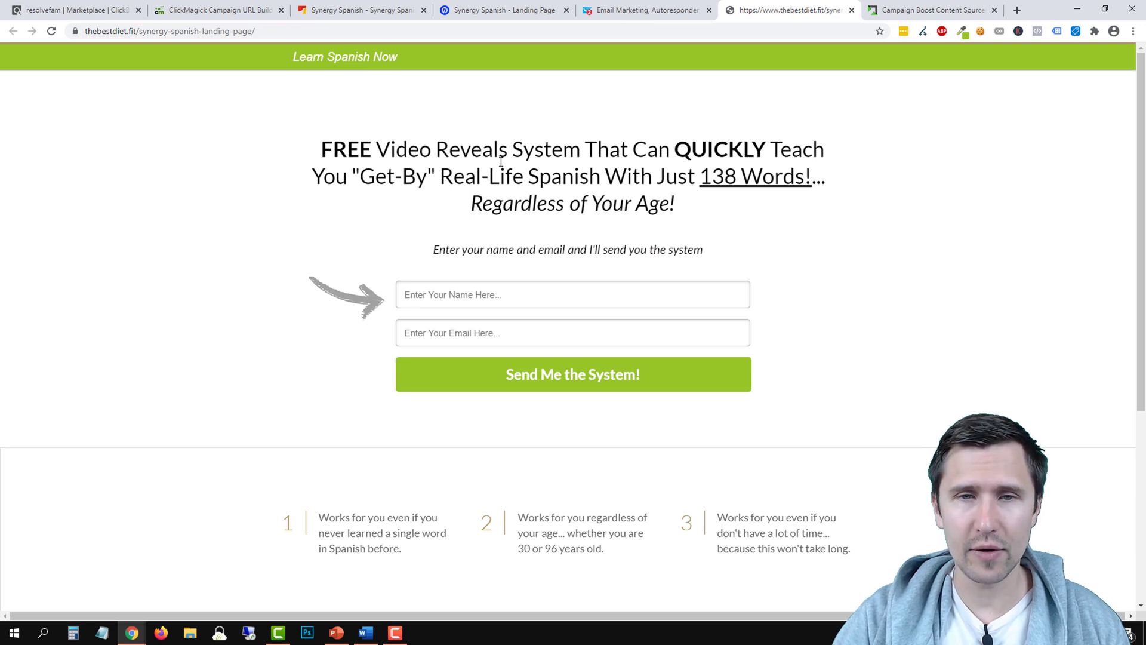
# Copy the landing page's full main headline and return to the Revcontent form
pyautogui.tripleClick(556, 178)
pyautogui.moveTo(685, 203); pyautogui.dragTo(336, 151)
pyautogui.rightClick(449, 159)
pyautogui.click(471, 164)
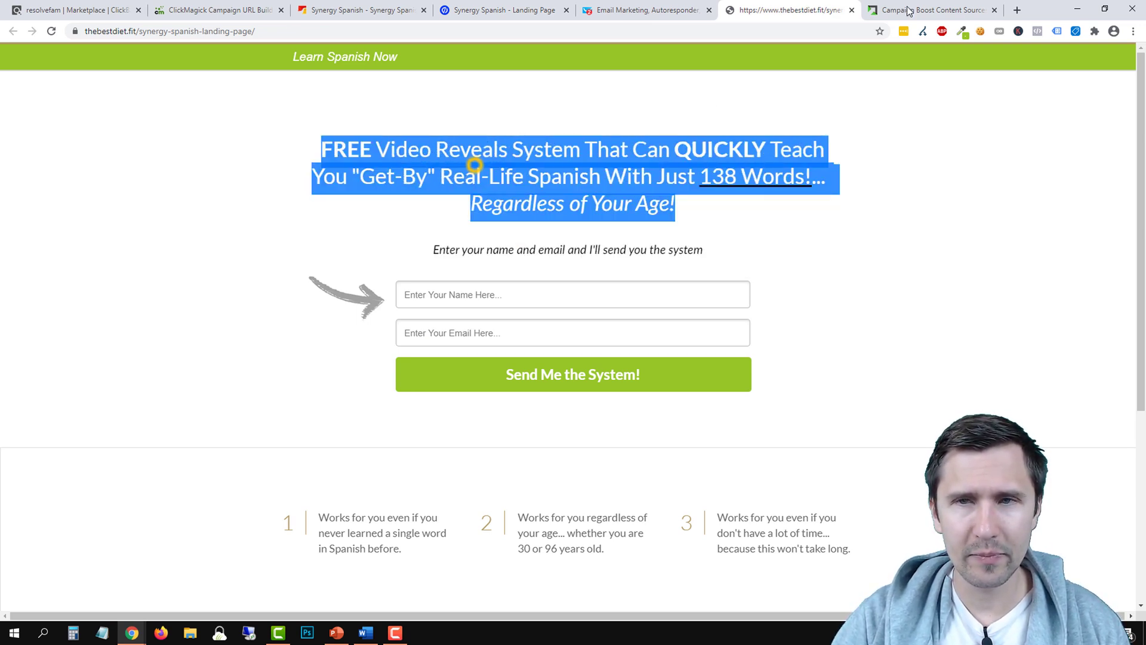
pyautogui.click(908, 9)
# Paste the copied landing-page headline into the Headline field and refresh the preview
pyautogui.rightClick(432, 279)
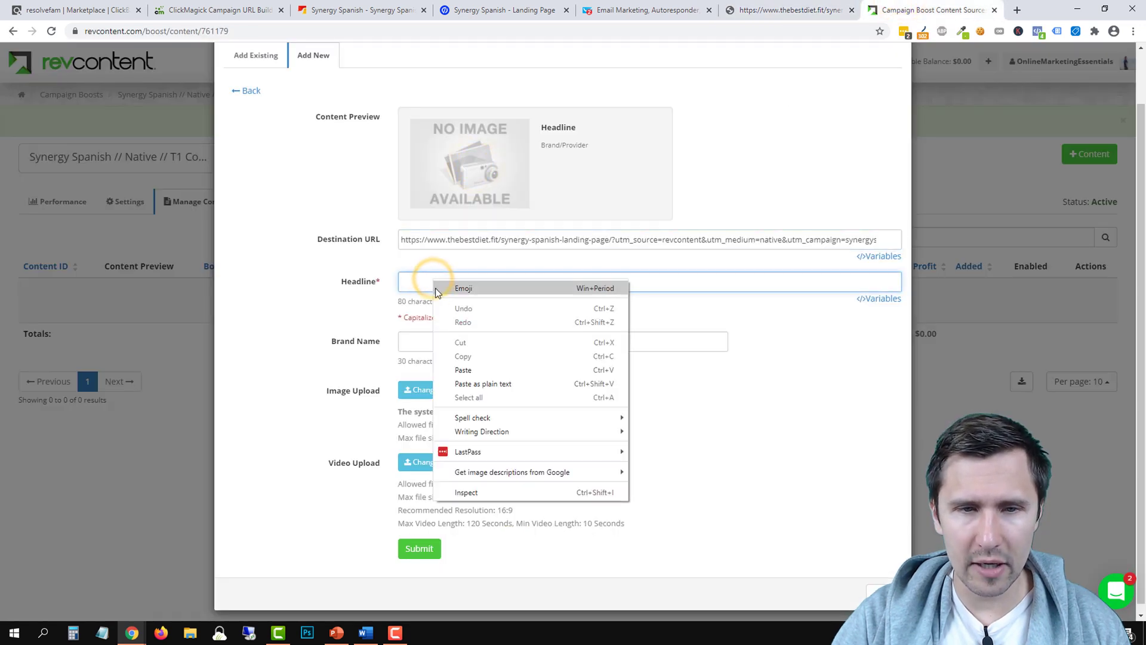
pyautogui.click(464, 369)
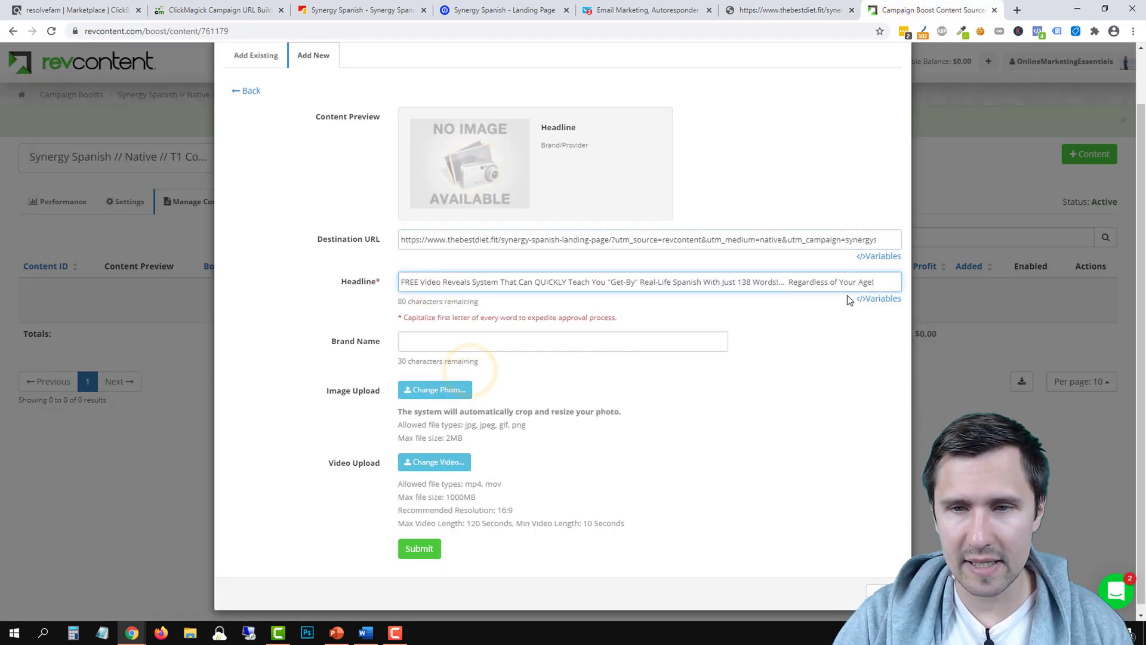
pyautogui.click(444, 282)
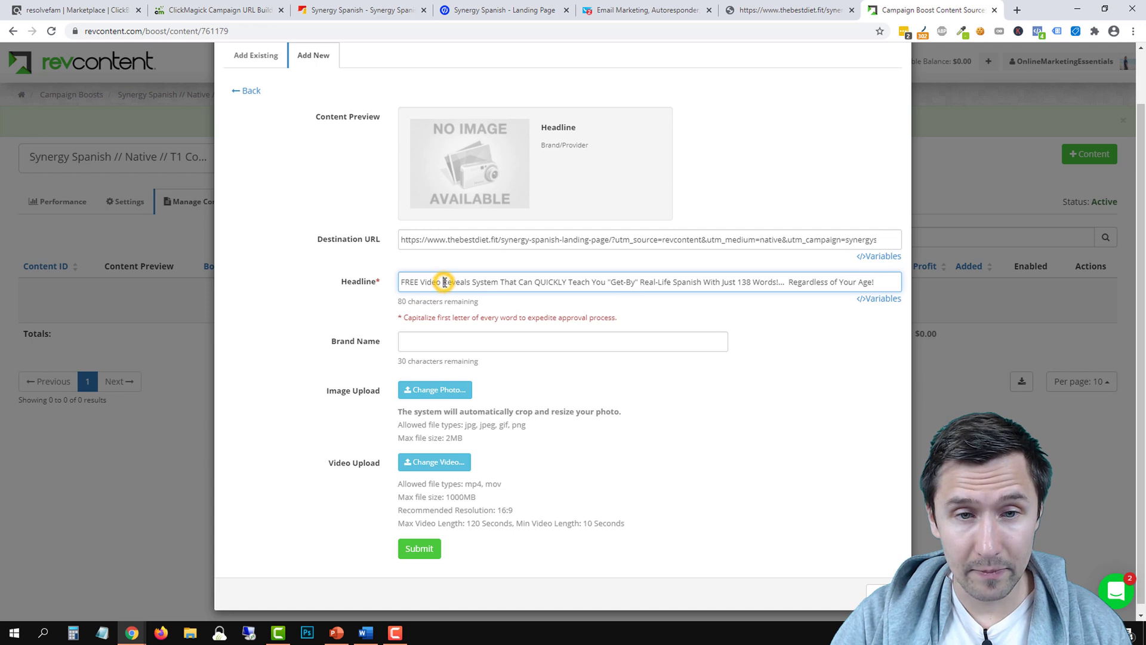
pyautogui.moveTo(875, 282); pyautogui.dragTo(741, 290)
pyautogui.click(412, 301)
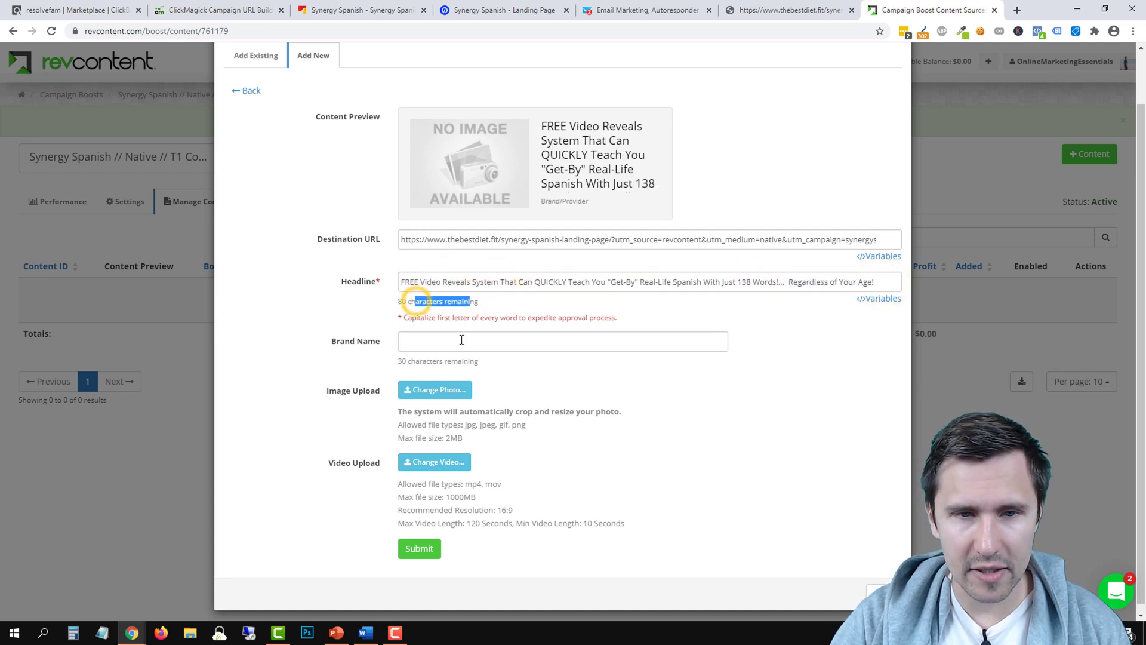
pyautogui.click(461, 339)
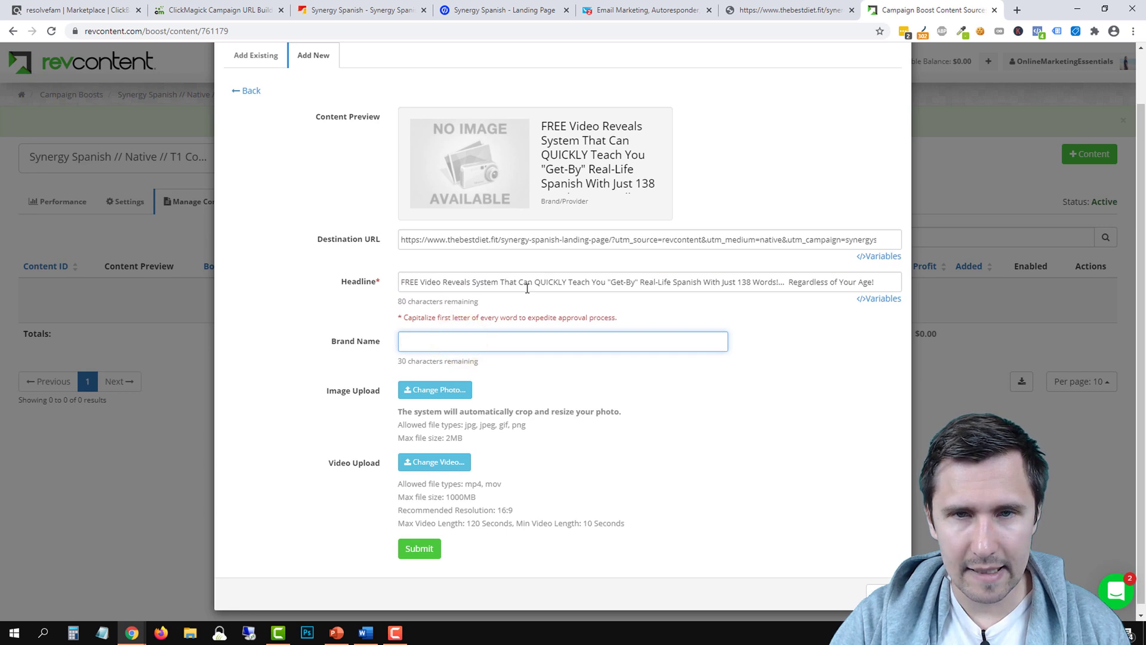
pyautogui.scroll(-1, 667, 179)
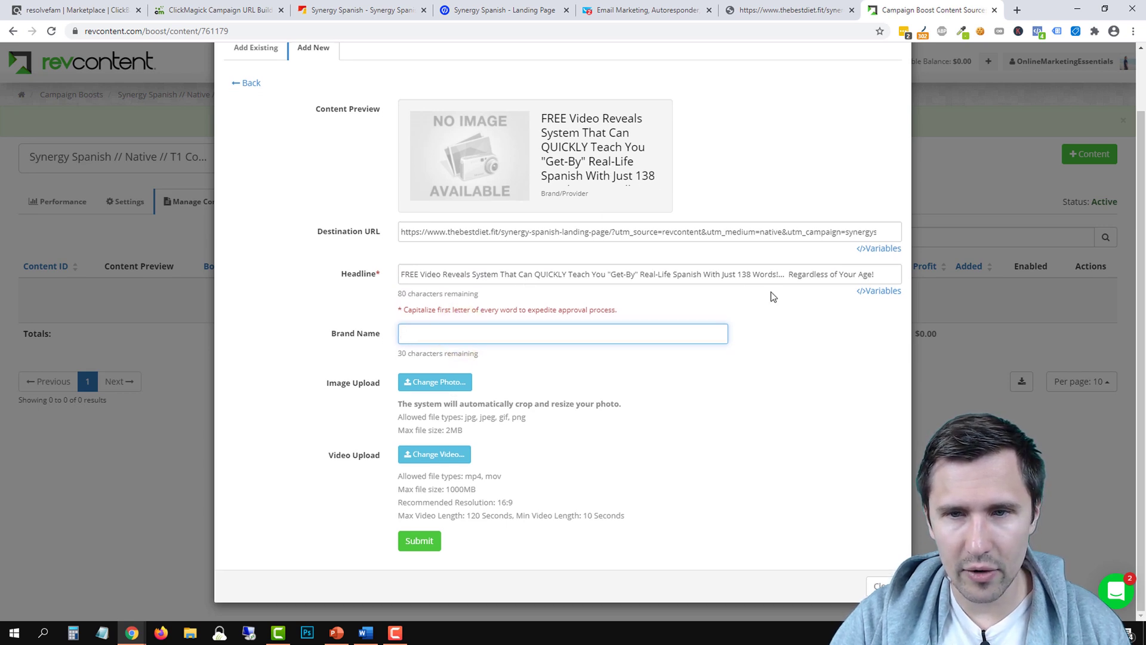
# Trim the headline by deleting FREE, QUICKLY, Real-Life, the exclamation mark and 'Regardless of Your Age!'
pyautogui.doubleClick(409, 274)
pyautogui.press('BackSpace')
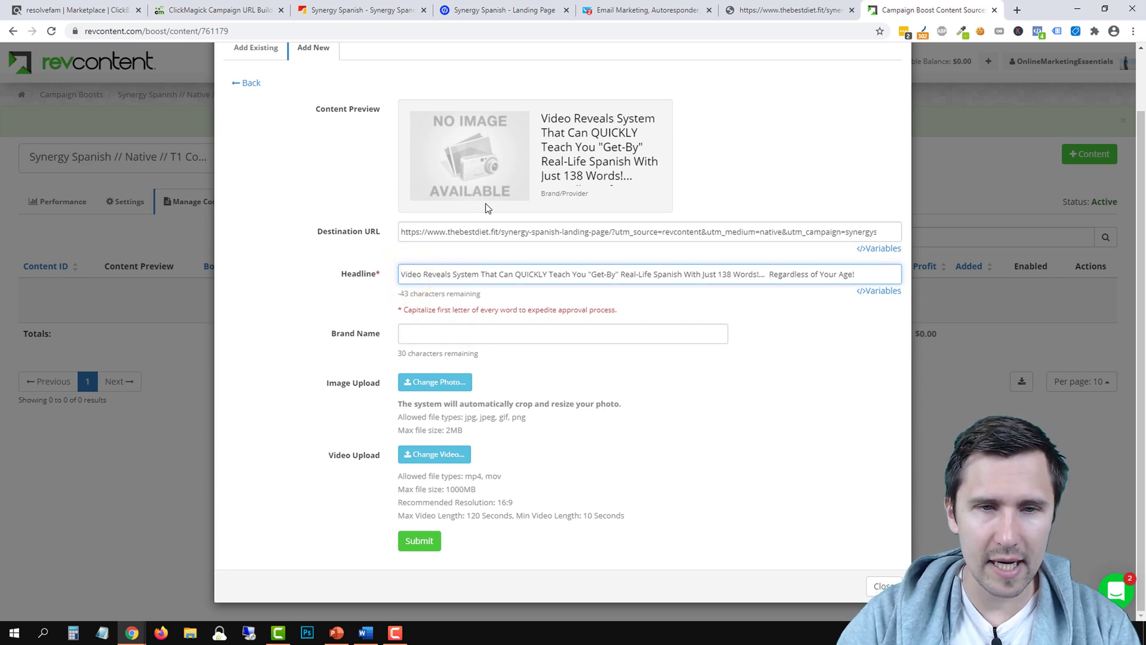
pyautogui.moveTo(872, 276); pyautogui.dragTo(772, 280)
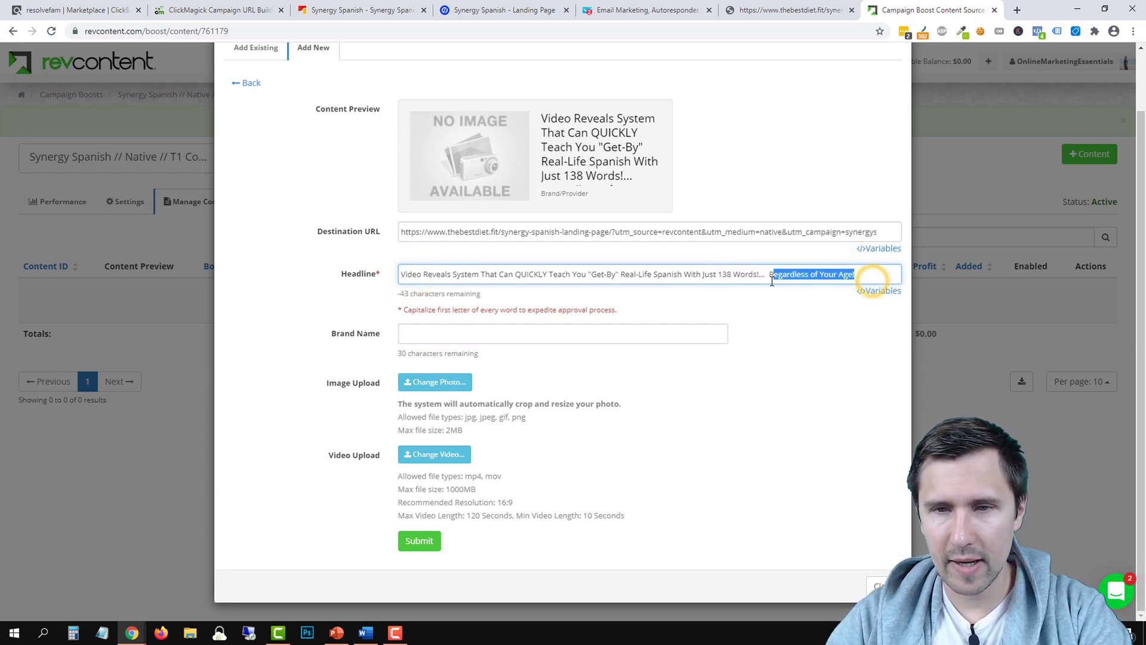
pyautogui.press('BackSpace')
pyautogui.press('BackSpace')
pyautogui.press('BackSpace')
pyautogui.press('BackSpace')
pyautogui.press('BackSpace')
pyautogui.press('BackSpace')
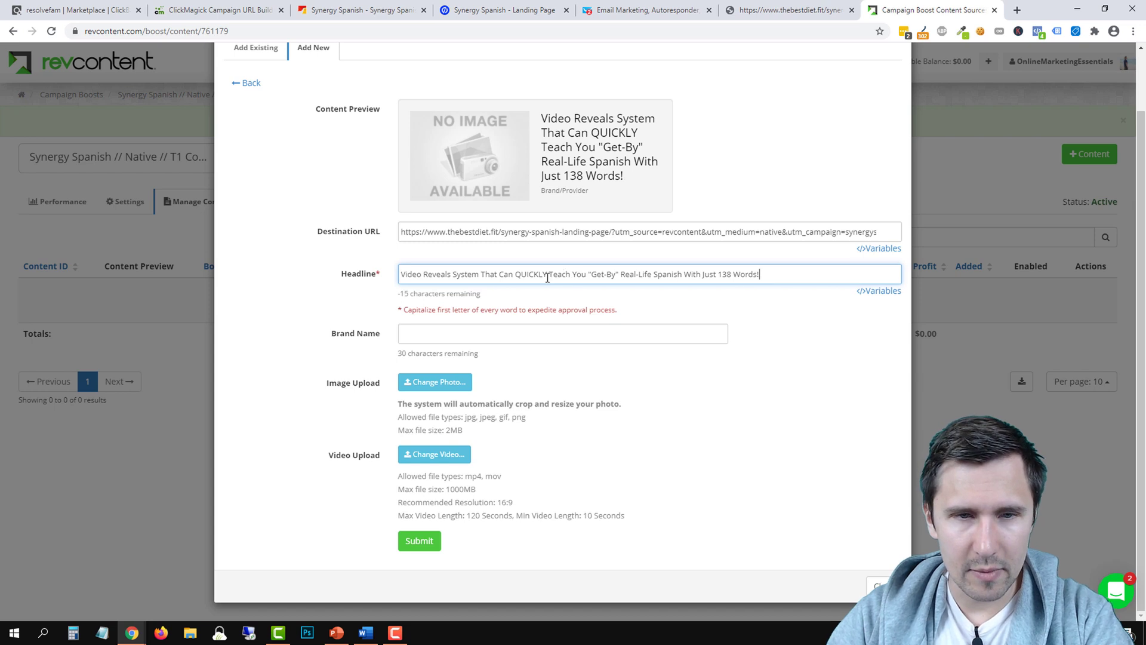
pyautogui.click(546, 276)
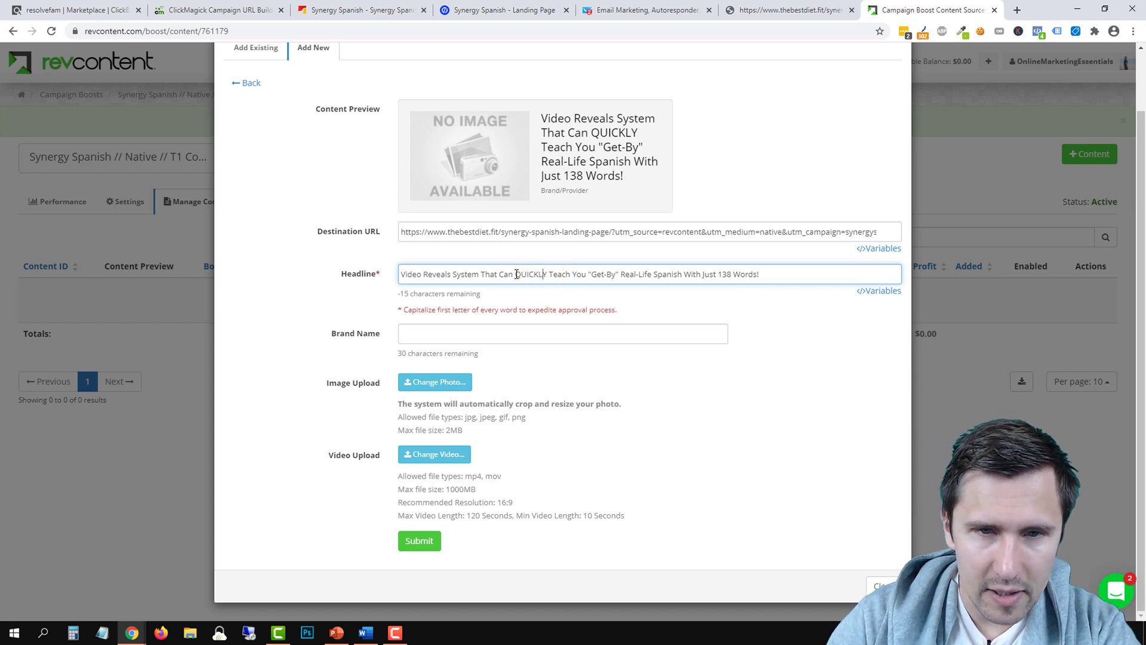
pyautogui.doubleClick(516, 274)
pyautogui.press('BackSpace')
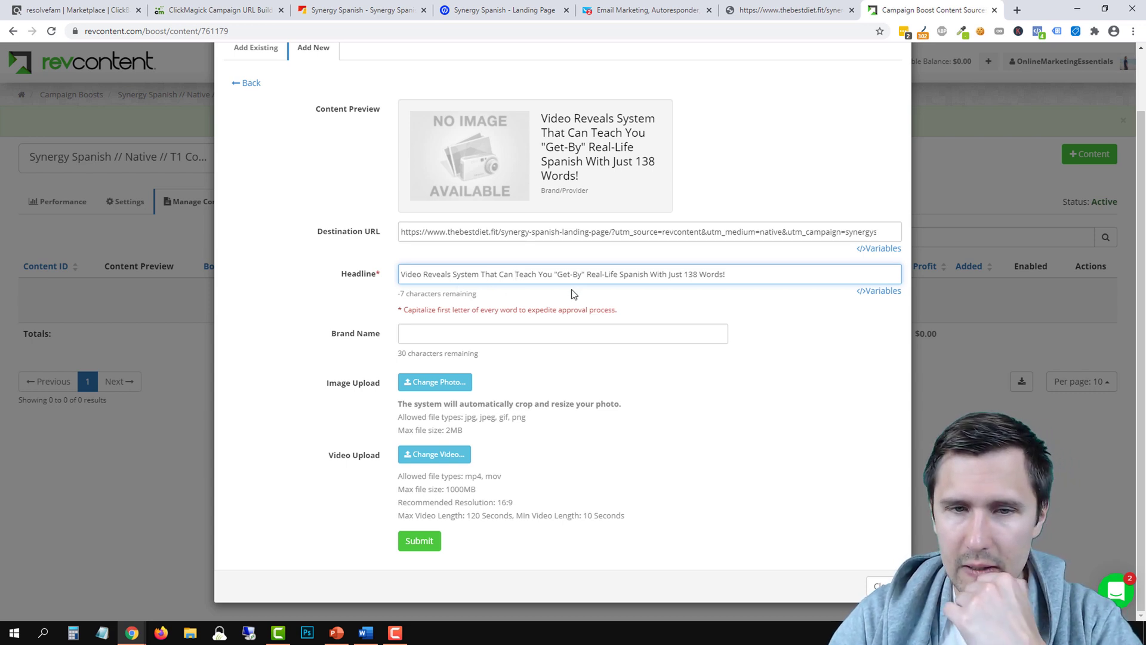
pyautogui.doubleClick(608, 272)
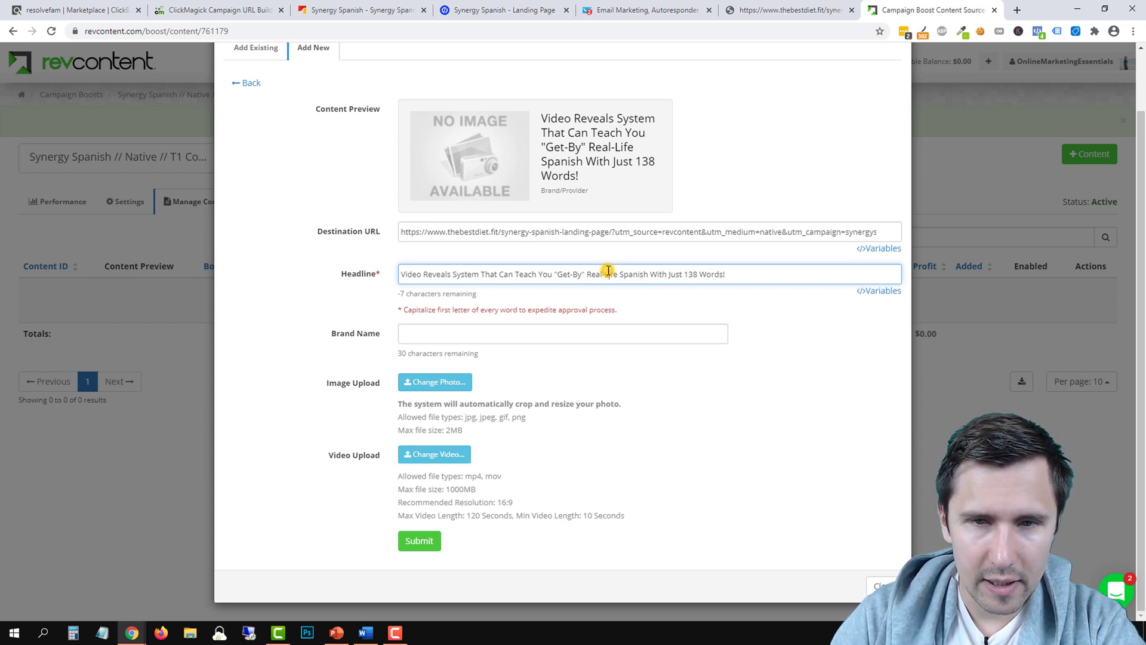
pyautogui.press('BackSpace')
pyautogui.press('BackSpace')
pyautogui.press('BackSpace')
pyautogui.press('BackSpace')
pyautogui.press('BackSpace')
pyautogui.press('BackSpace')
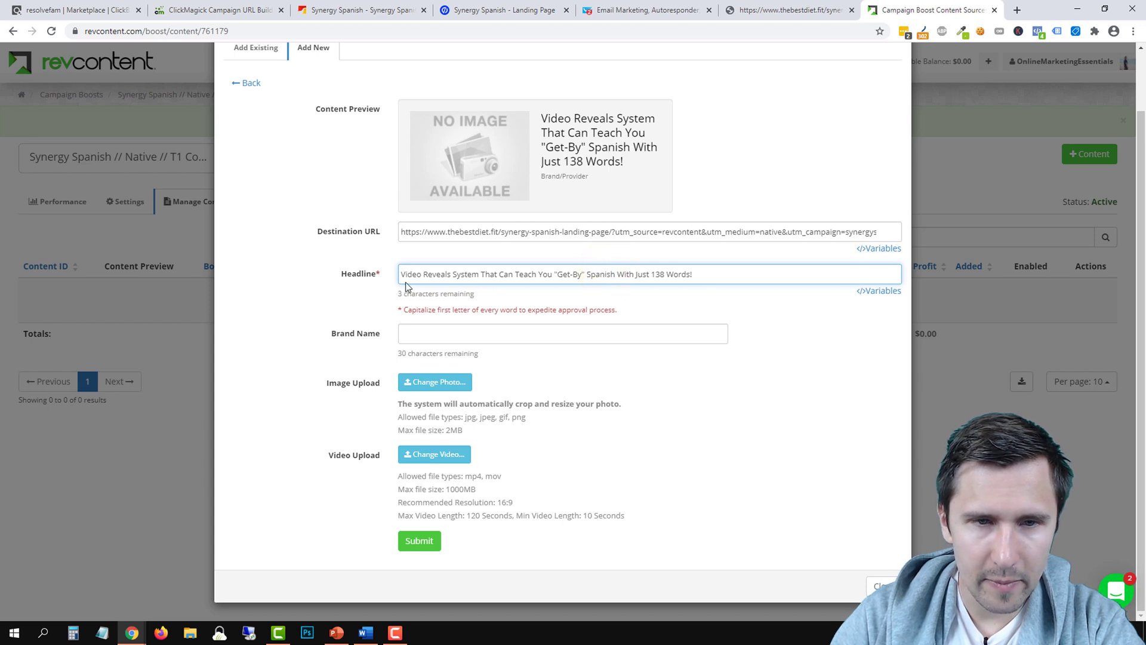
pyautogui.click(696, 274)
pyautogui.press('BackSpace')
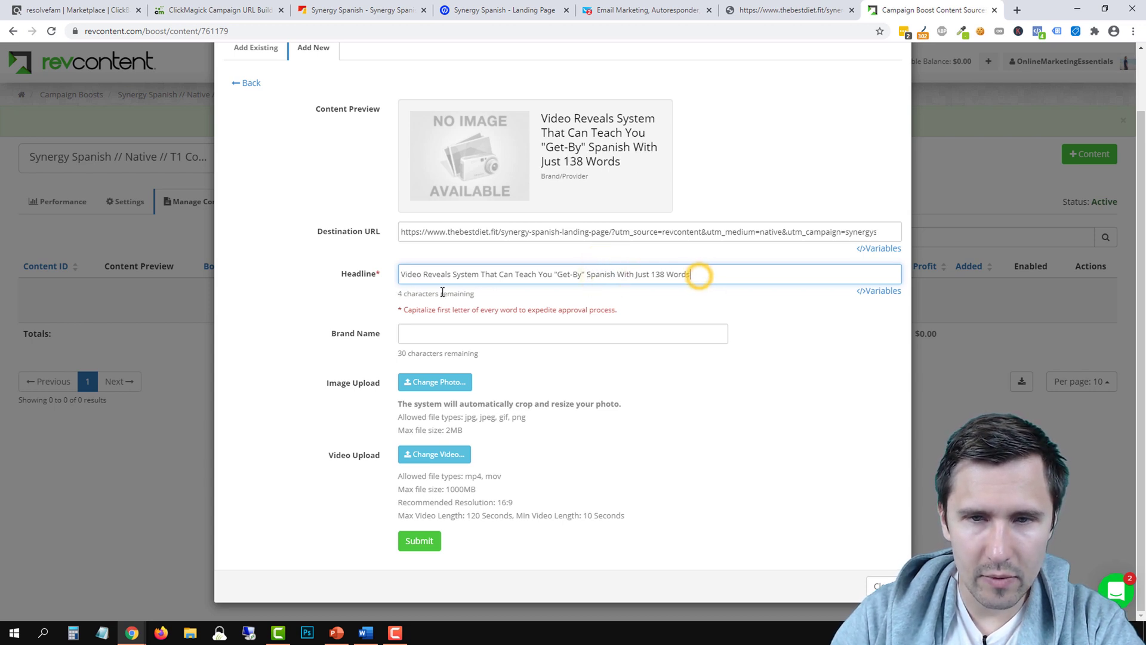
# Retype the headline in title case with 'Free' and 'How to Learn', replacing 'Just' with 'Only'
pyautogui.click(403, 277)
pyautogui.write('Free')
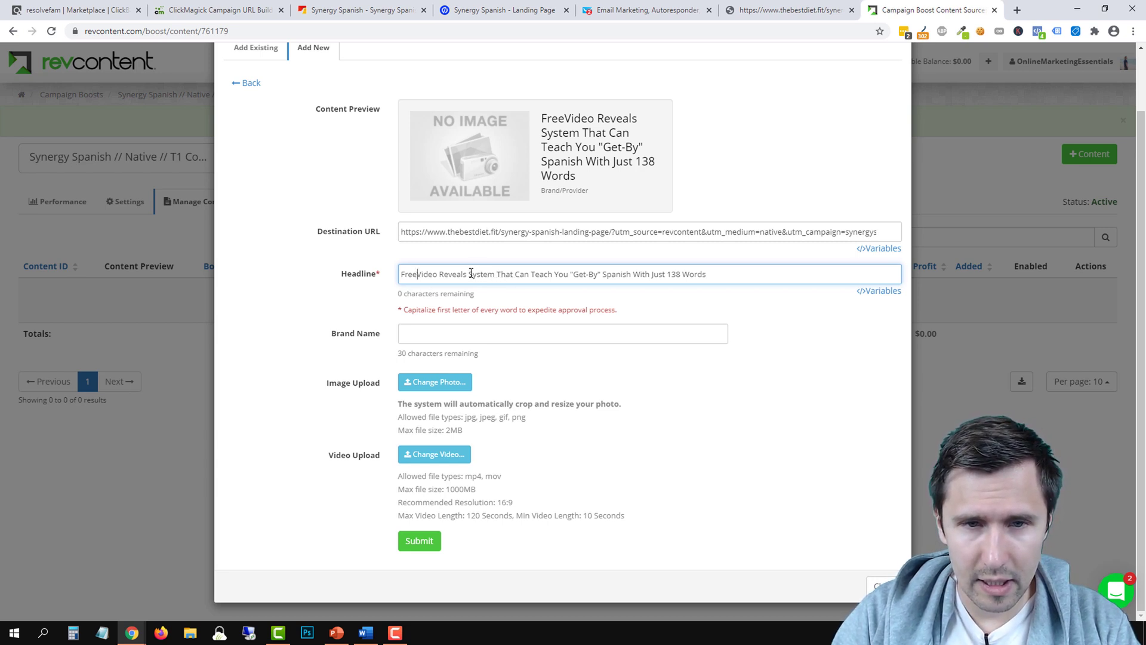
pyautogui.moveTo(468, 274); pyautogui.dragTo(569, 275)
pyautogui.write('How')
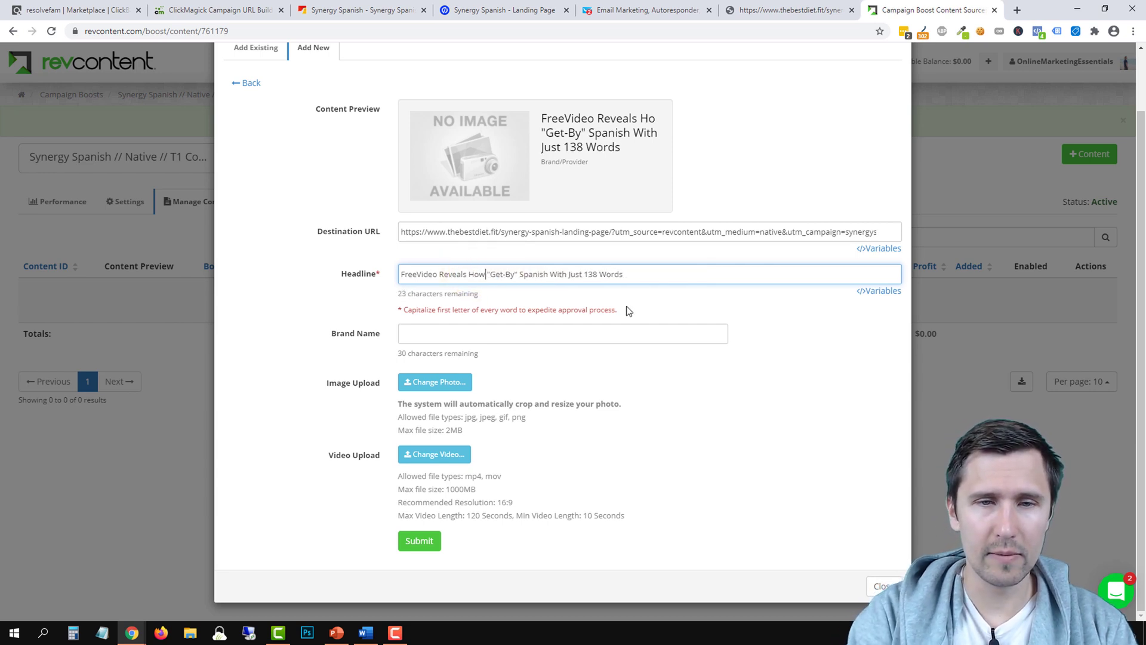
pyautogui.write(' to Learn')
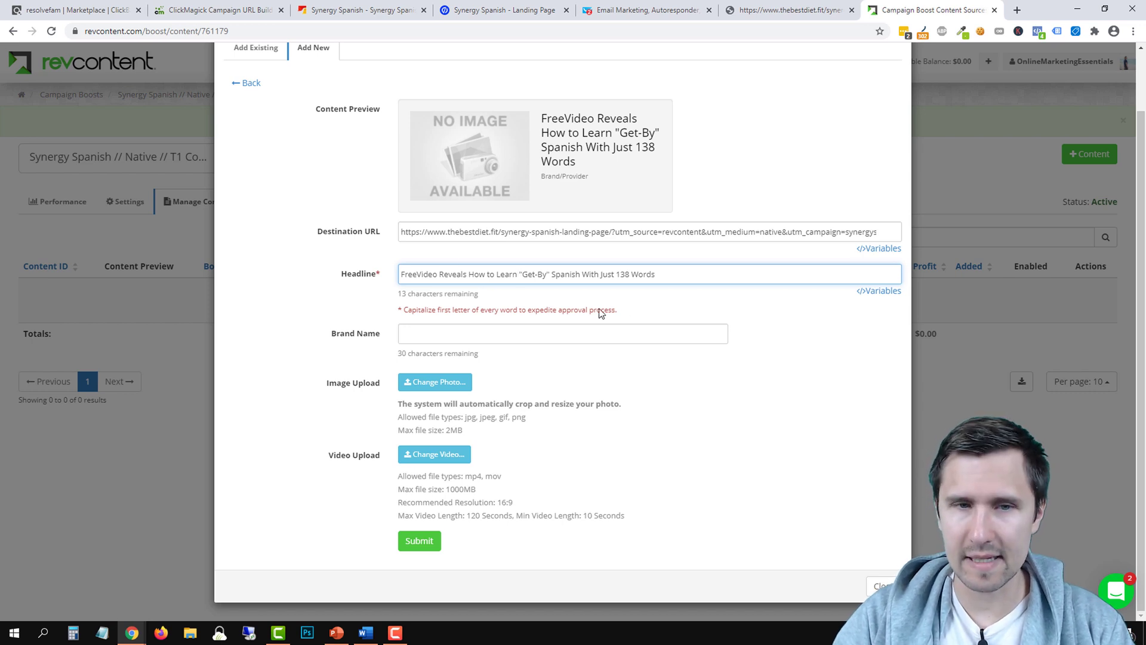
pyautogui.click(419, 276)
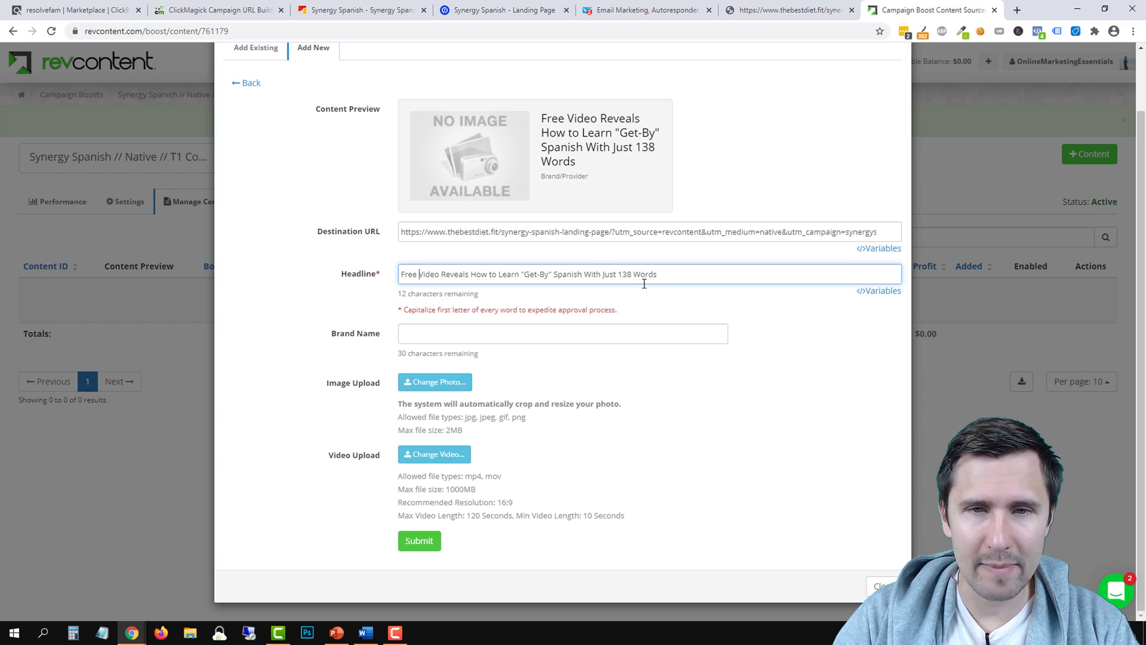
pyautogui.click(667, 276)
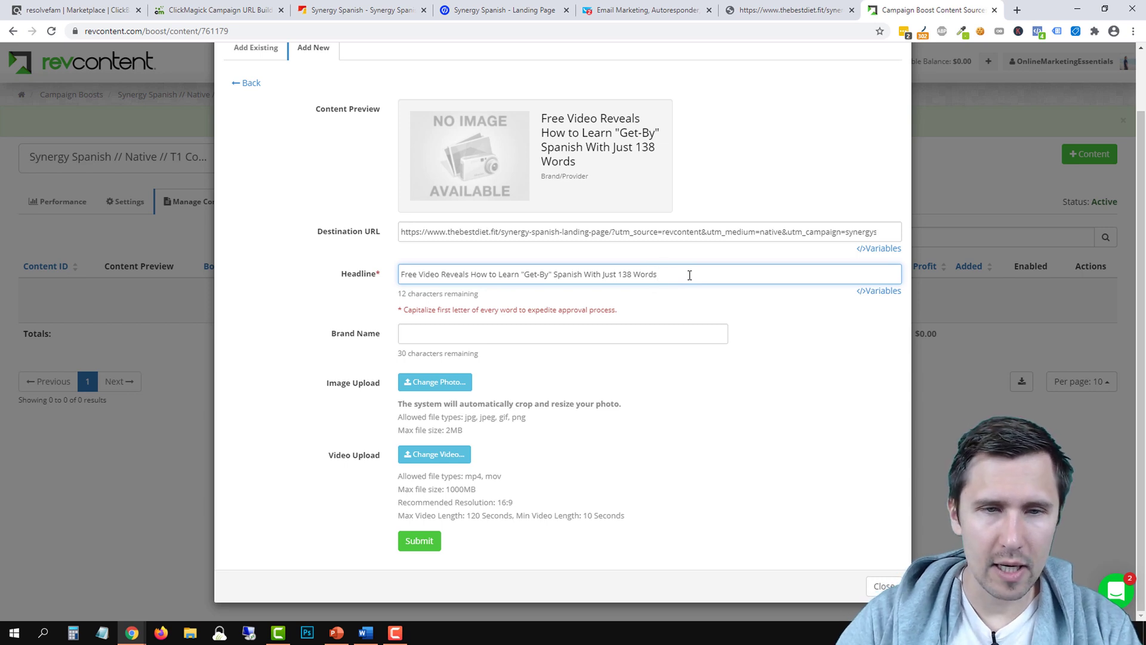
pyautogui.doubleClick(608, 274)
pyautogui.write('On')
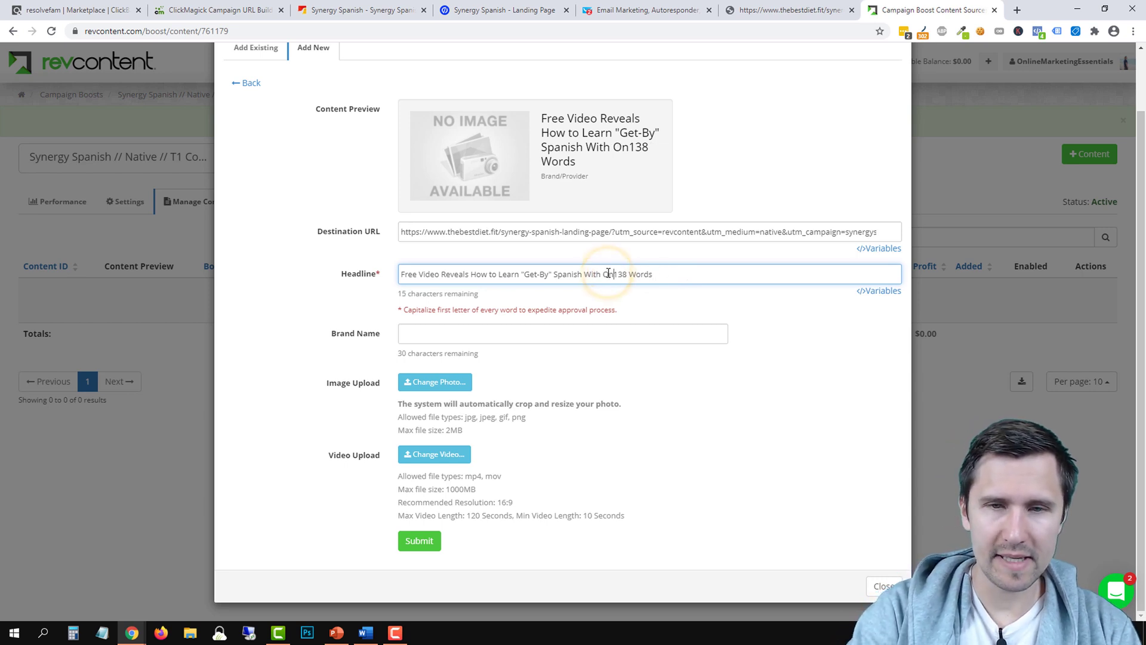
pyautogui.write('ly')
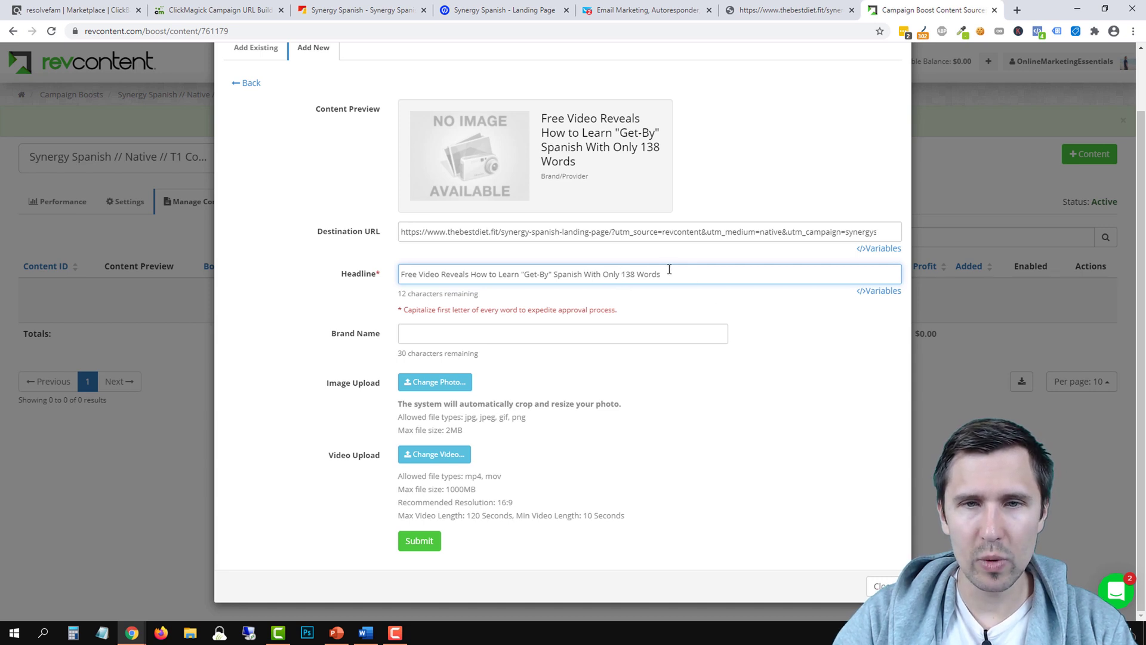
pyautogui.click(664, 270)
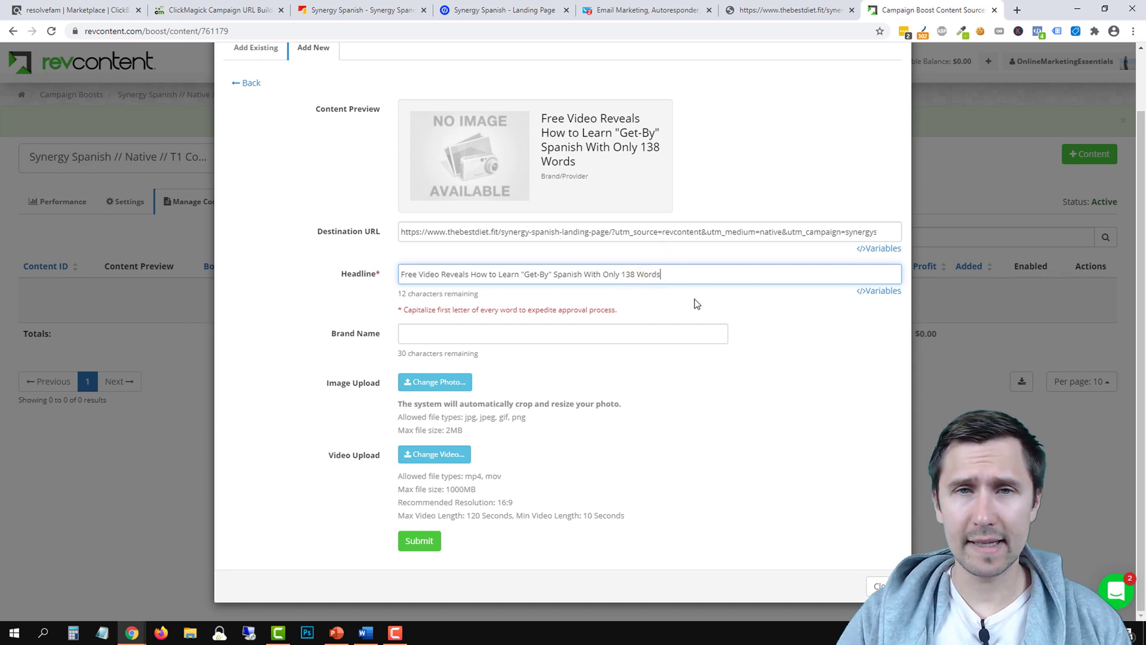
pyautogui.click(761, 10)
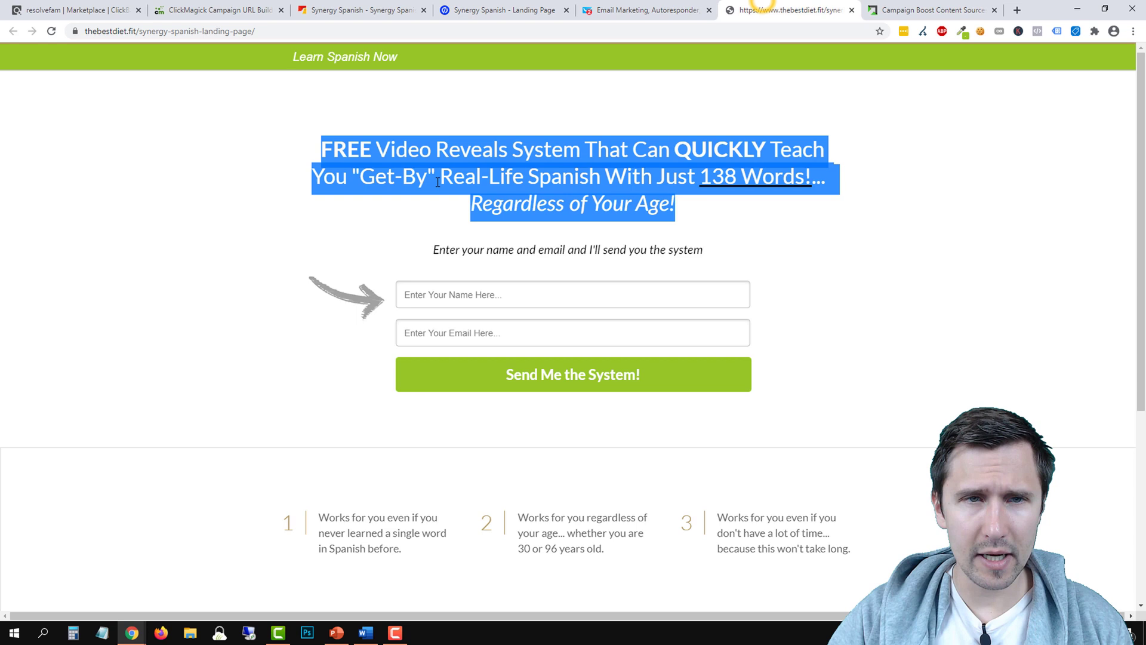
# Enter the landing page's 'Learn Spanish Now' banner text as the Brand Name
pyautogui.tripleClick(304, 58)
pyautogui.click(931, 10)
pyautogui.click(450, 334)
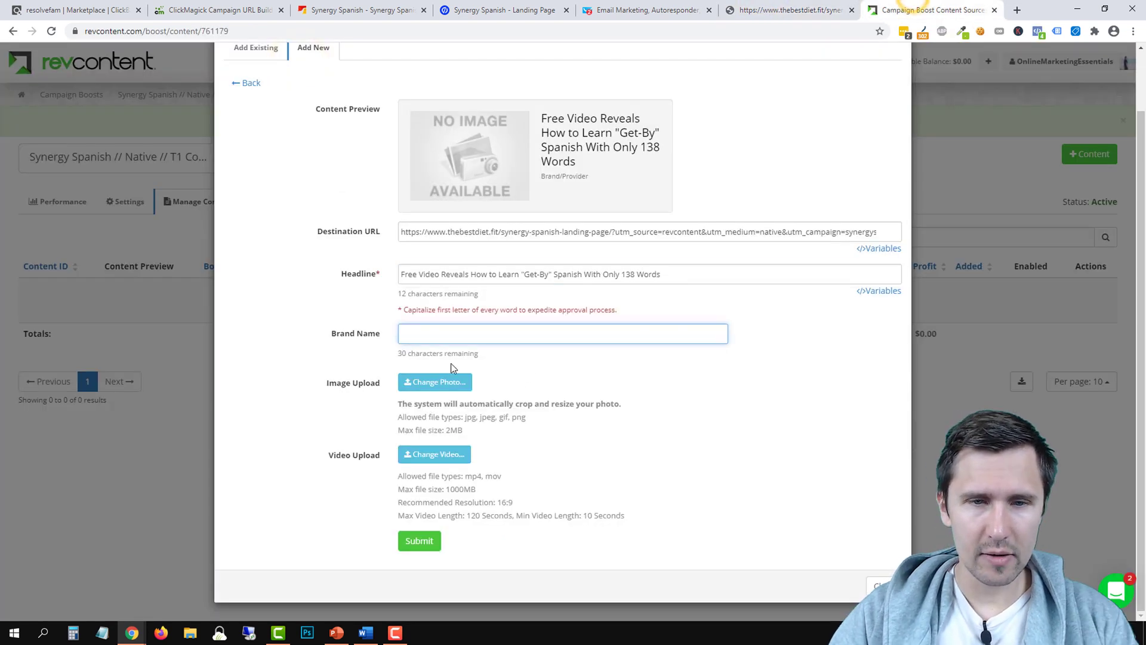
pyautogui.write('Learn Spanish Now')
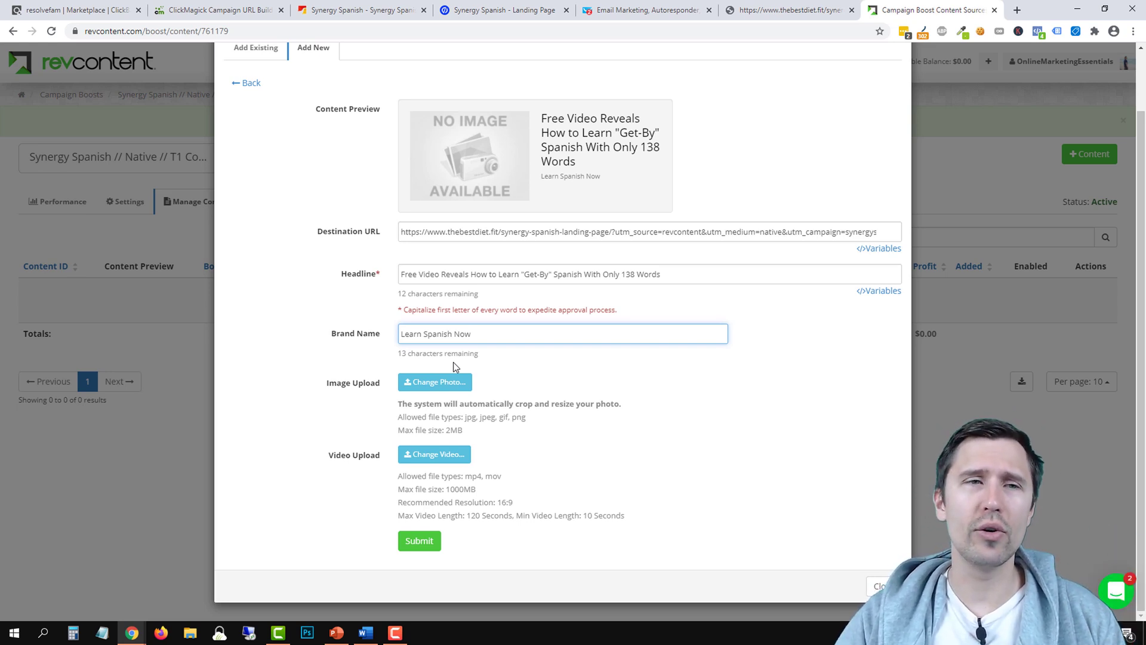
pyautogui.click(1016, 9)
# Search for 'revcontent guidelines' and open the Compliance Policies & Procedures result
pyautogui.write('rev')
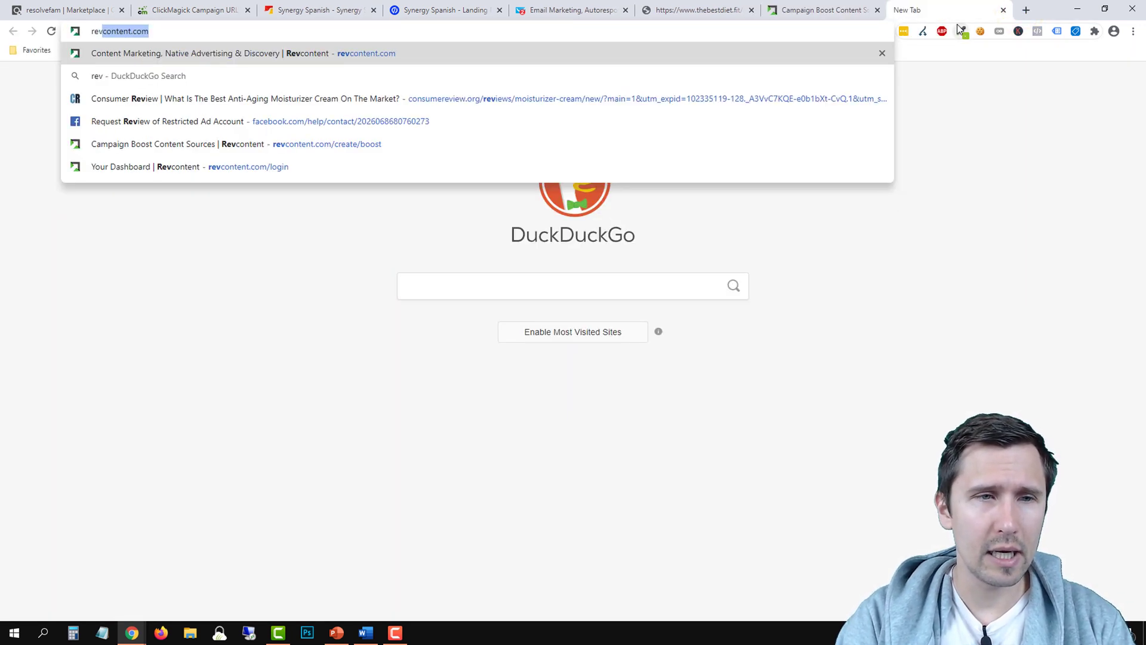
pyautogui.write('content g')
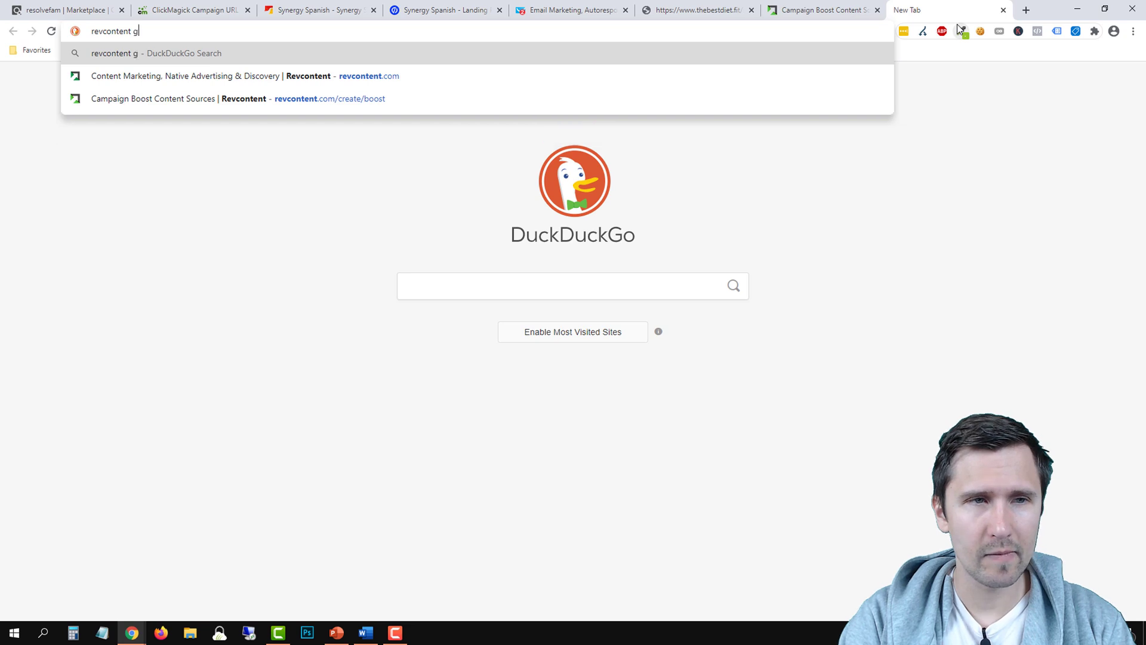
pyautogui.write('uidelines')
pyautogui.press('Return')
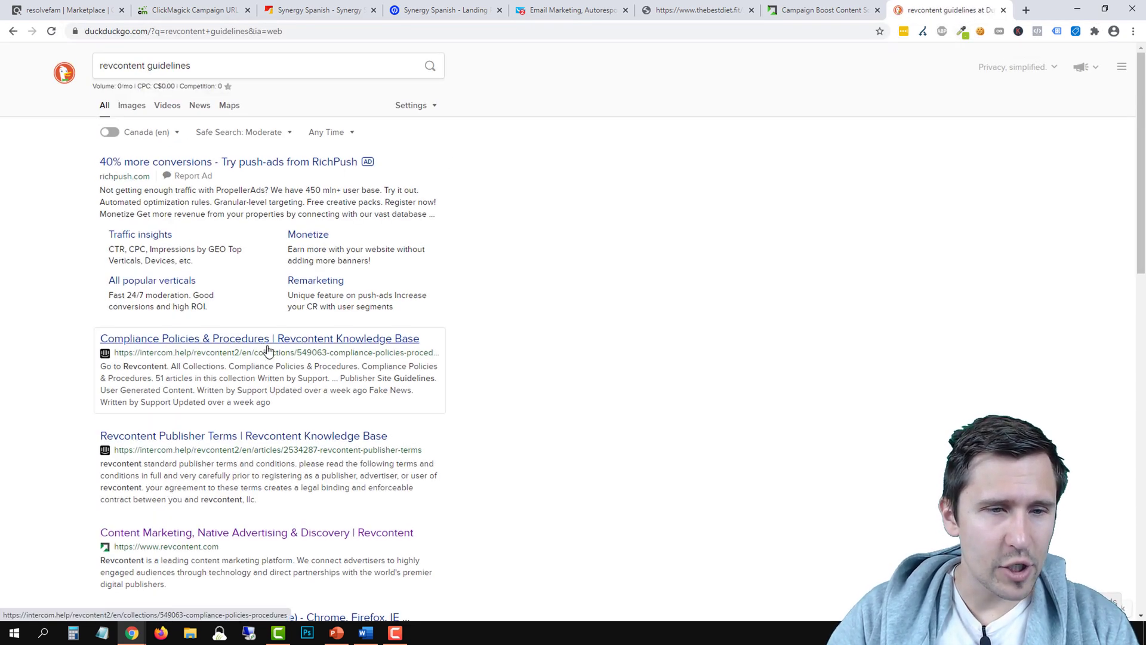
pyautogui.click(233, 339)
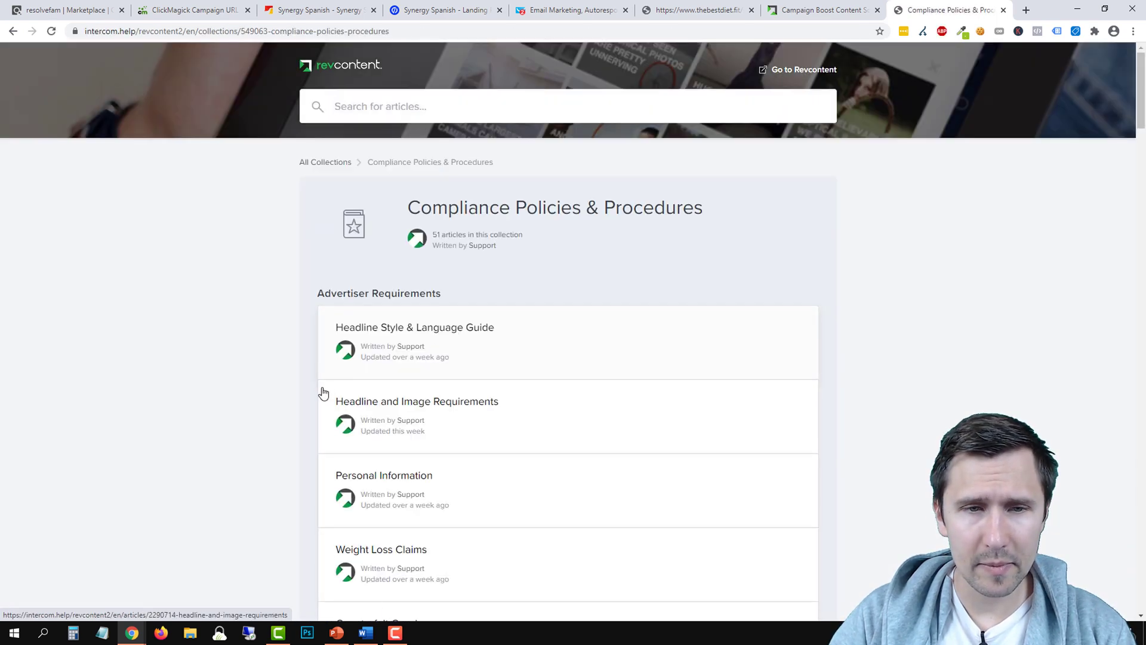
# Open the Headline and Image Requirements article in the Compliance Policies collection
pyautogui.scroll(-2, 317, 387)
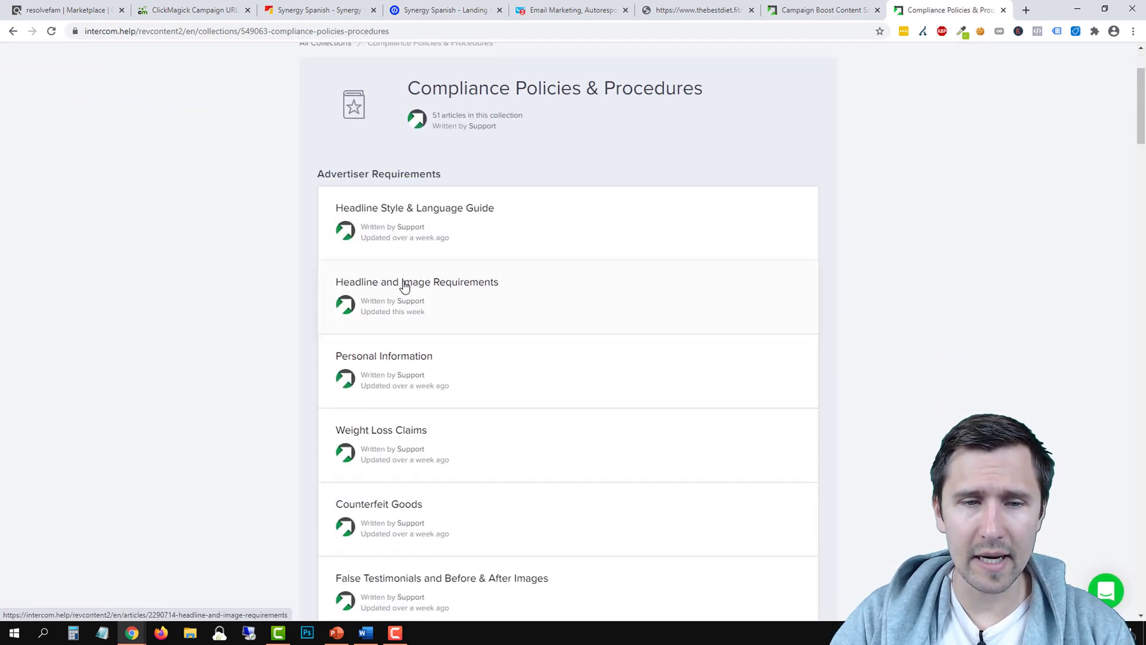
pyautogui.scroll(-4, 417, 478)
pyautogui.scroll(5, 434, 462)
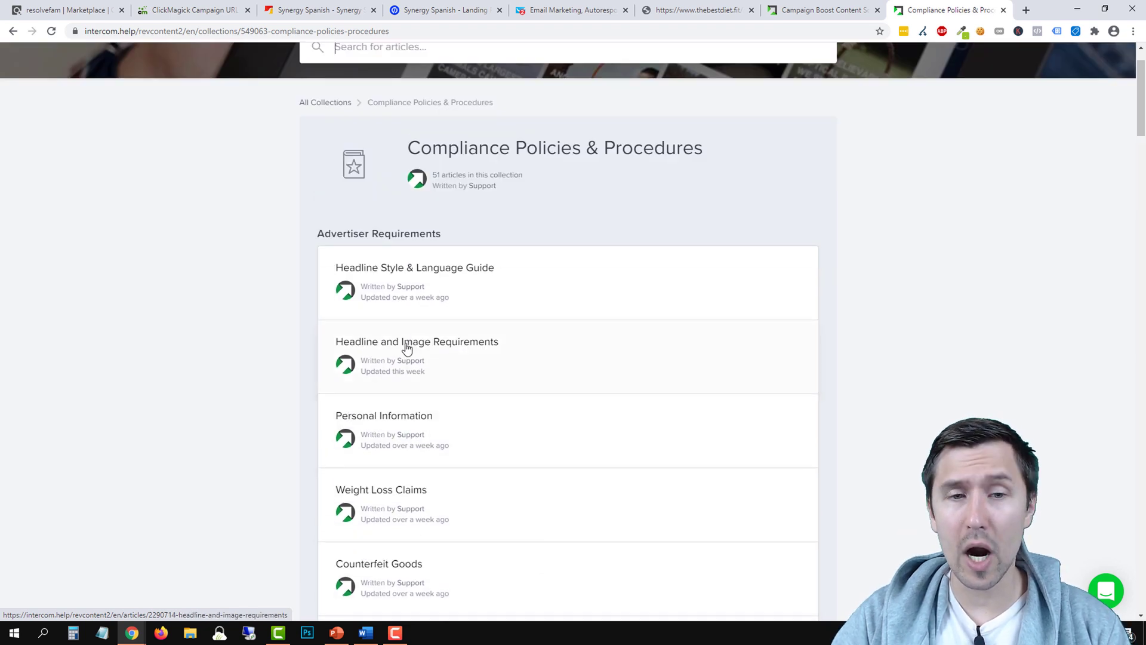
pyautogui.click(405, 348)
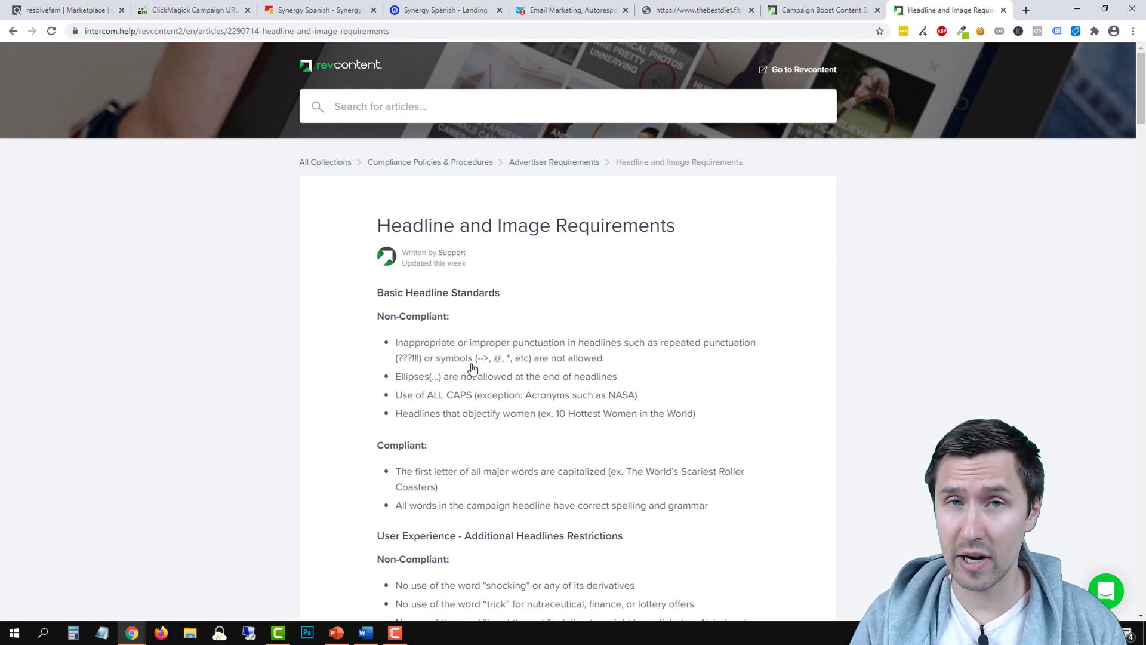
# Read through the headline, brand name and image rules down to borders, text and blurriness
pyautogui.scroll(-1, 471, 368)
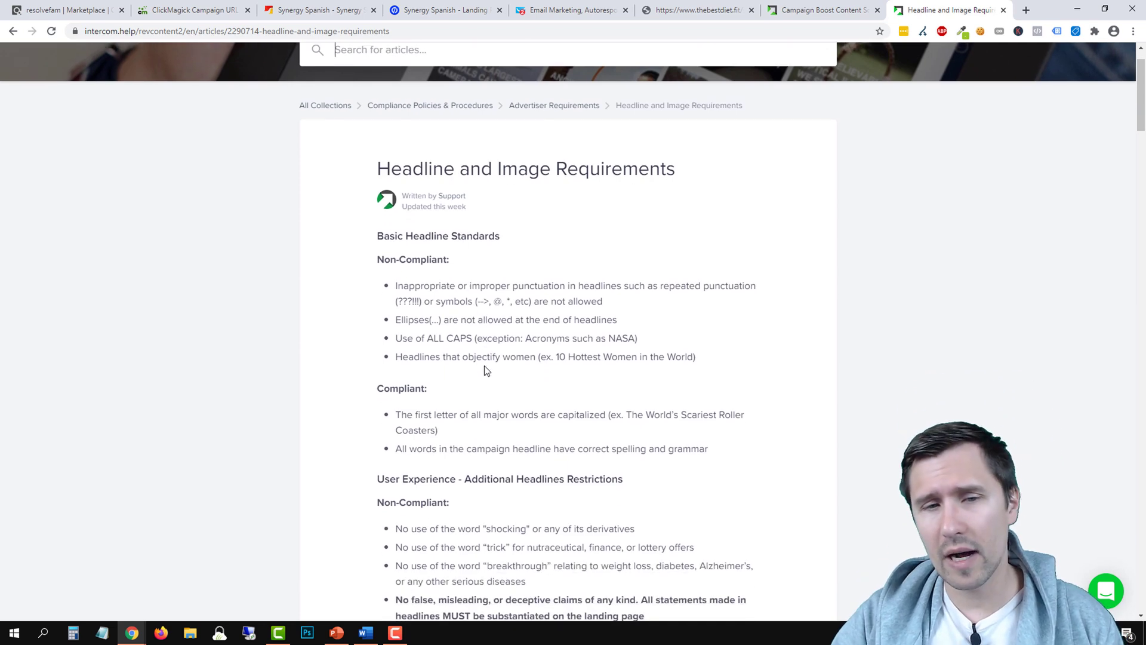
pyautogui.scroll(-4, 523, 356)
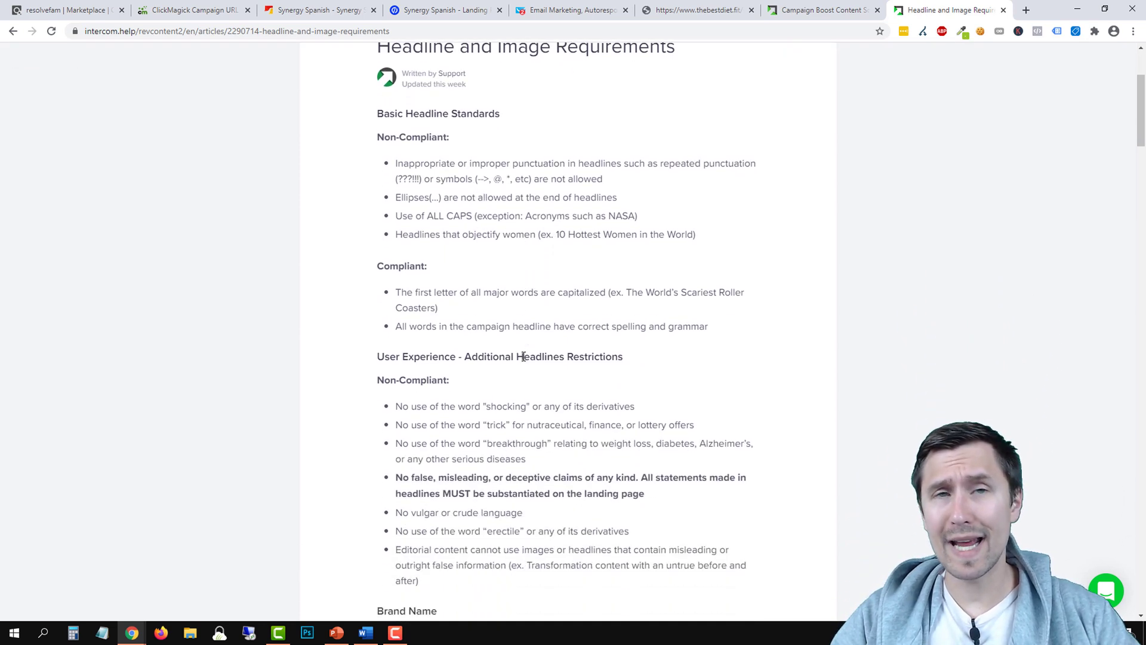
pyautogui.scroll(5, 524, 361)
pyautogui.tripleClick(388, 229)
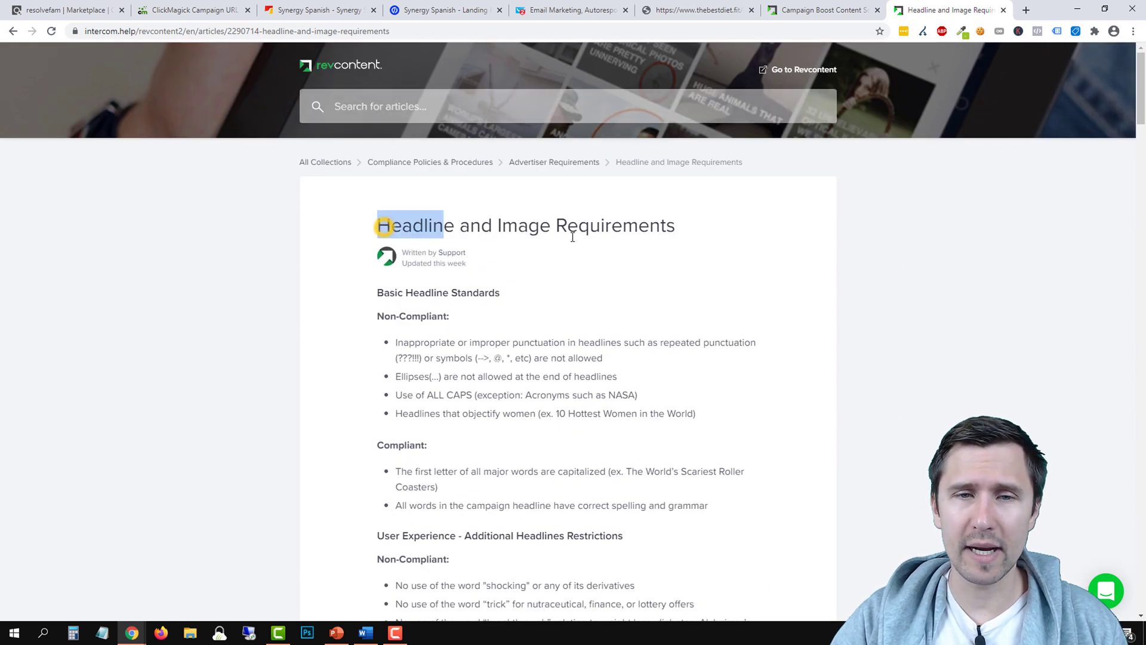
pyautogui.click(458, 376)
pyautogui.scroll(-3, 481, 417)
pyautogui.scroll(-3, 482, 418)
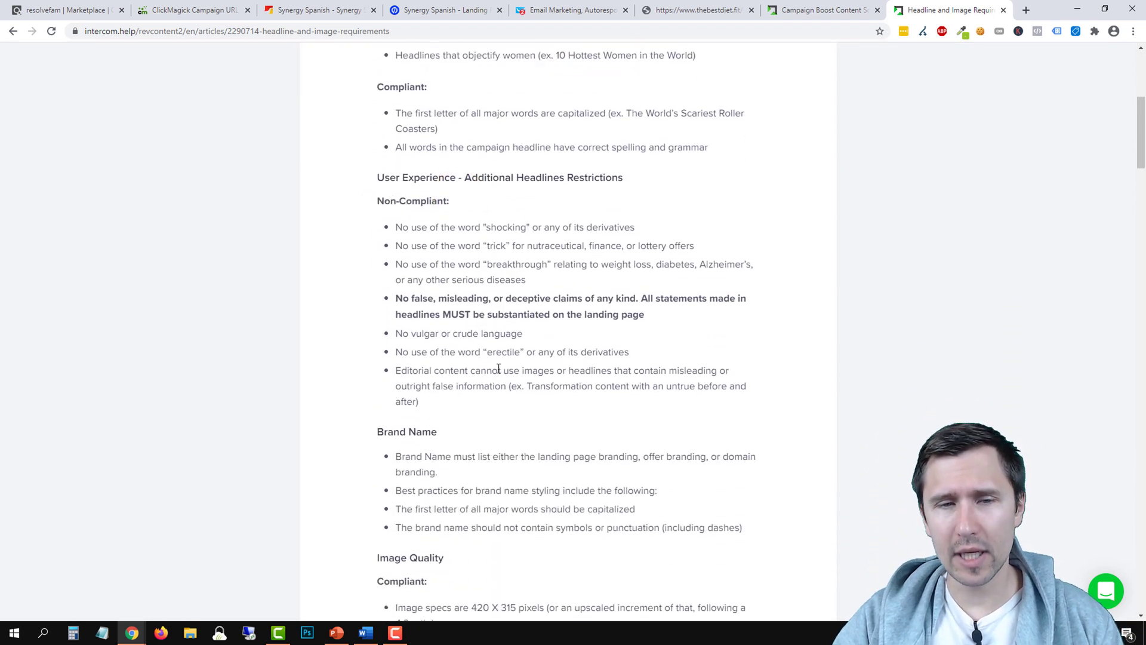
pyautogui.scroll(-7, 541, 393)
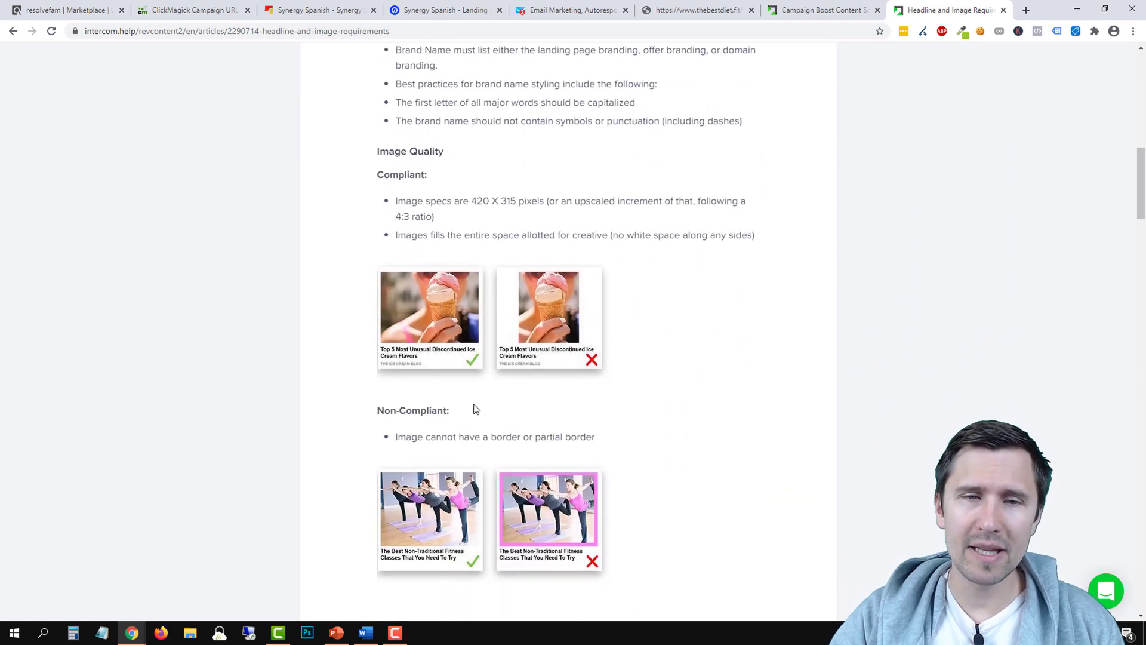
pyautogui.scroll(-3, 537, 454)
pyautogui.scroll(-2, 511, 404)
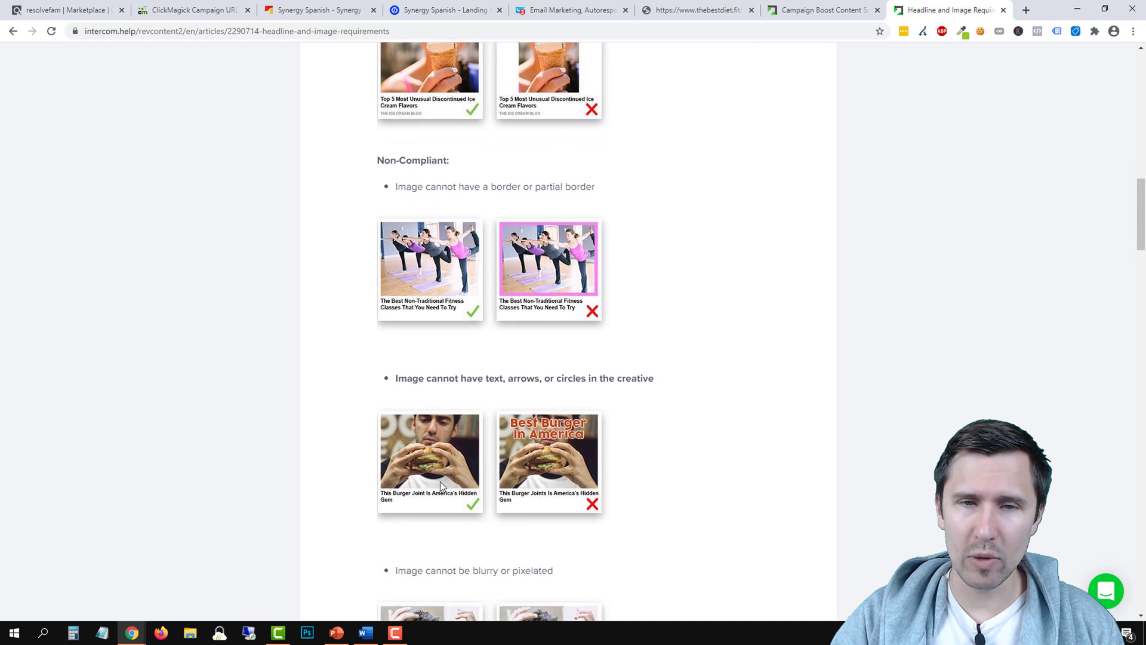
pyautogui.scroll(-2, 504, 459)
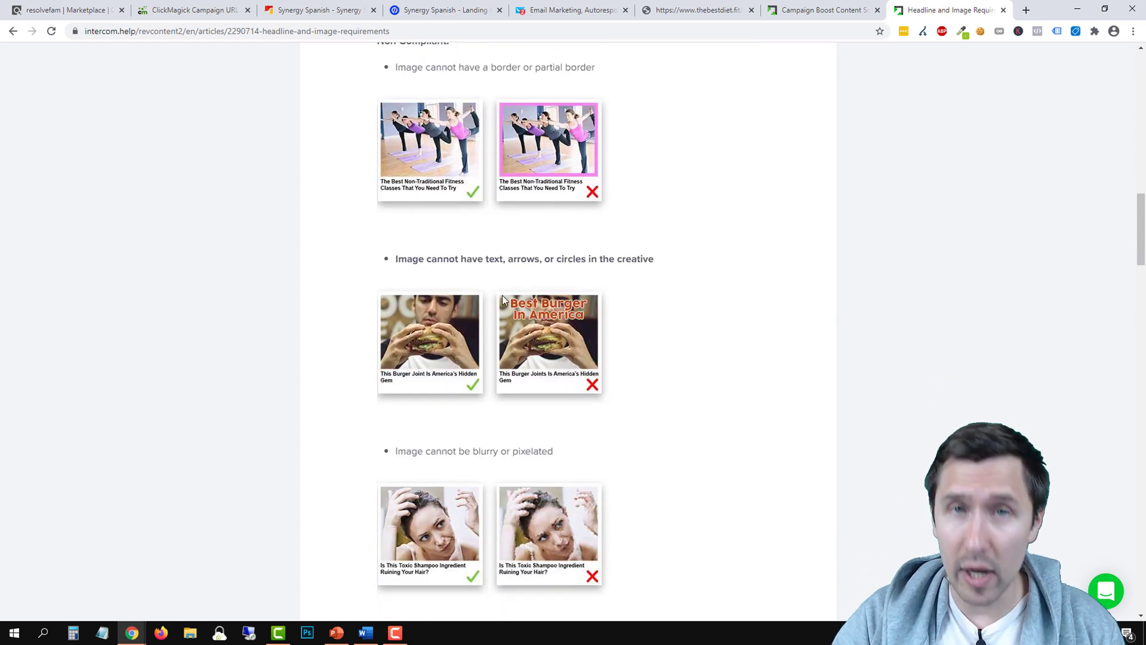
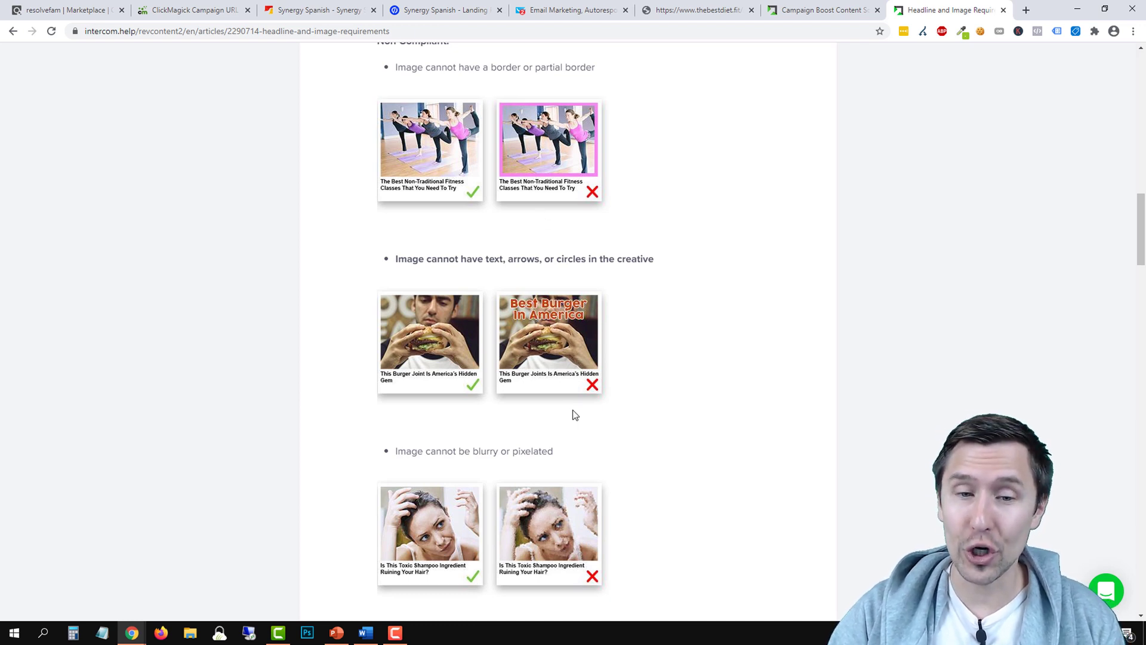
# Highlight the 420 x 315 pixel image size requirement in the image rules
pyautogui.scroll(2, 572, 438)
pyautogui.scroll(3, 548, 317)
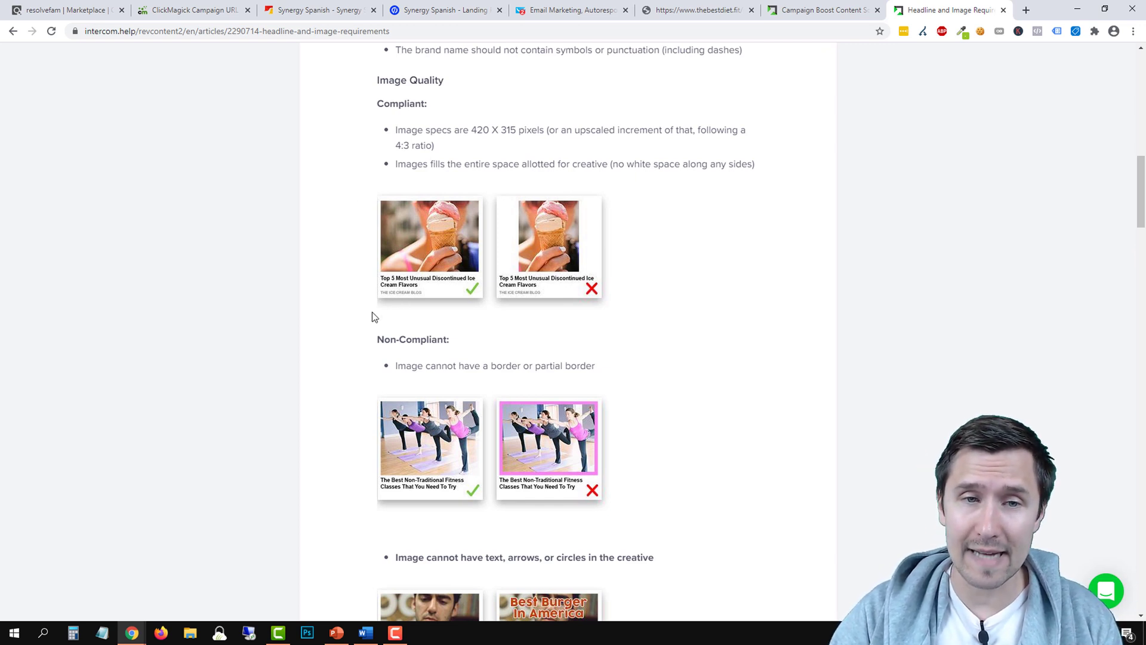
pyautogui.moveTo(477, 129); pyautogui.dragTo(533, 124)
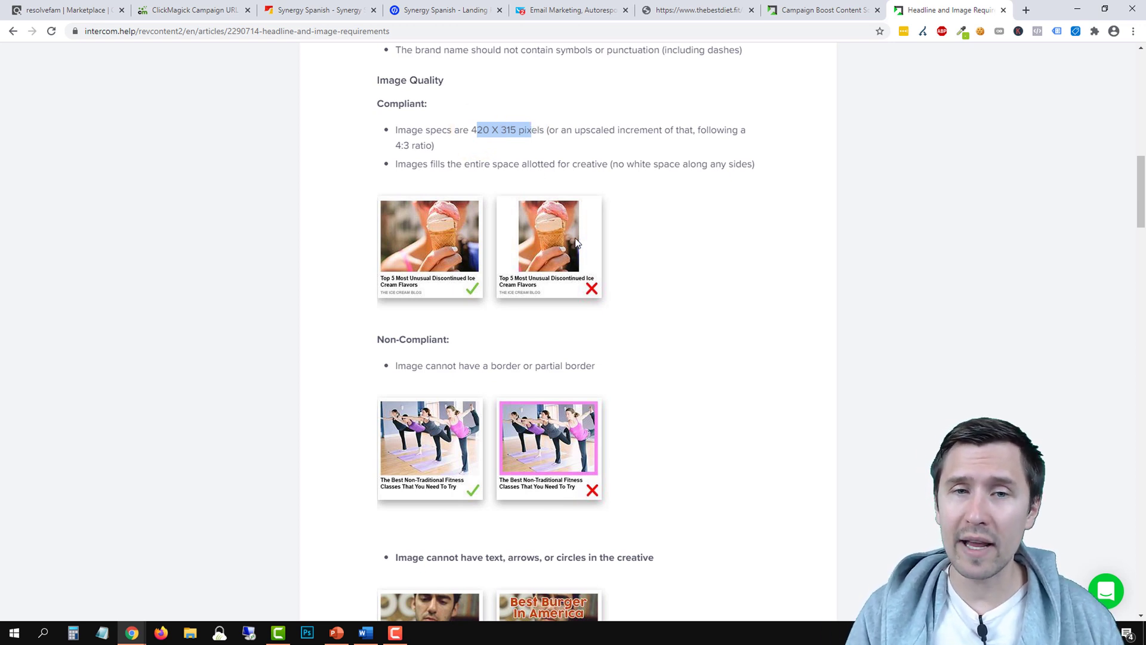
pyautogui.scroll(-11, 591, 358)
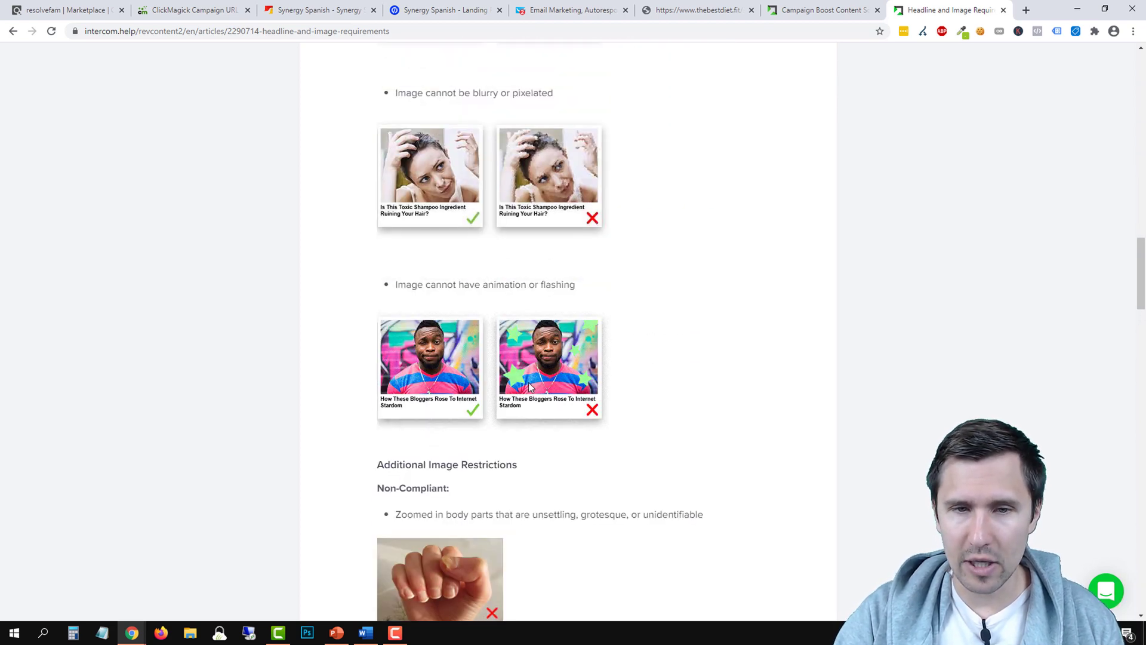
pyautogui.scroll(3, 549, 399)
pyautogui.scroll(4, 531, 382)
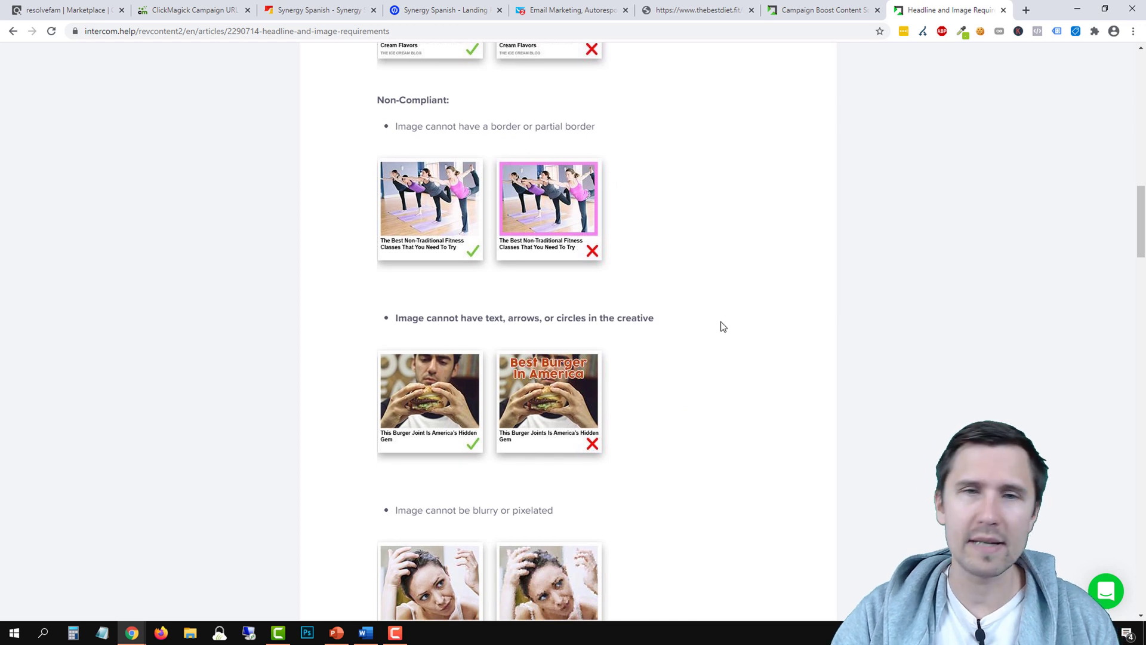
pyautogui.scroll(-3, 719, 325)
pyautogui.scroll(2, 690, 337)
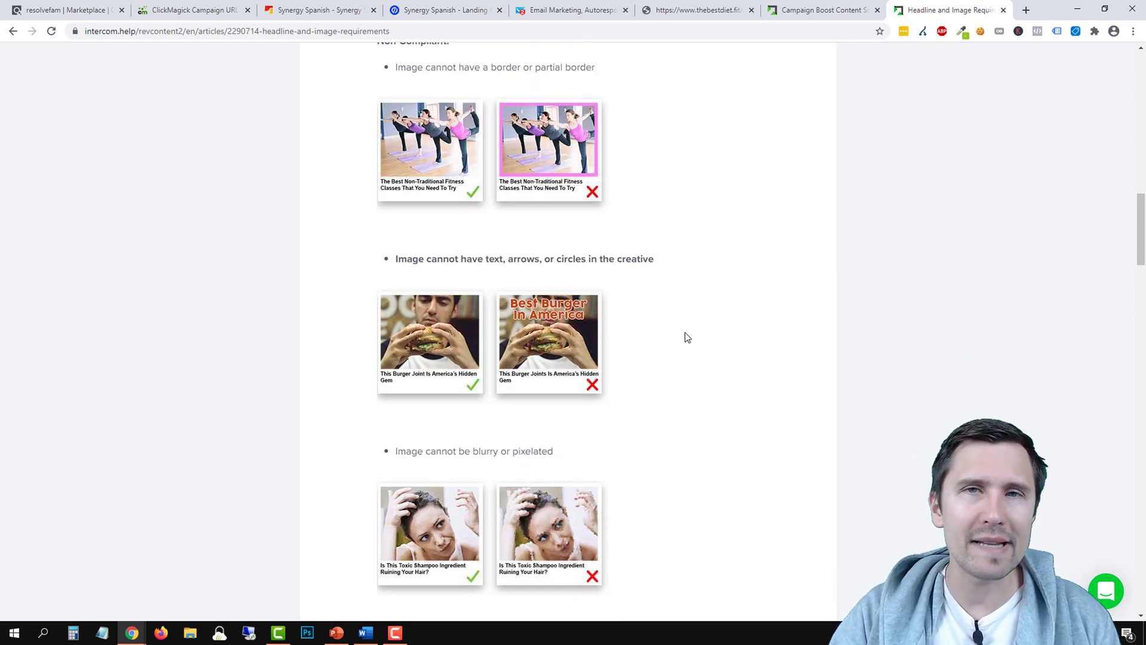
pyautogui.scroll(-12, 687, 337)
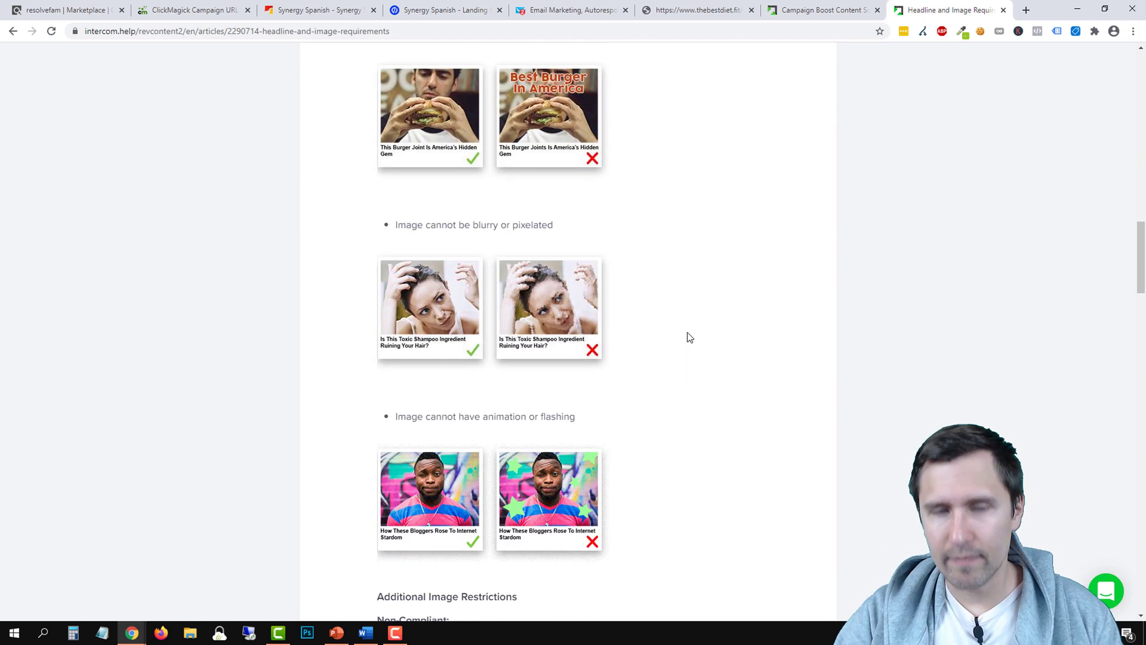
pyautogui.scroll(-7, 471, 479)
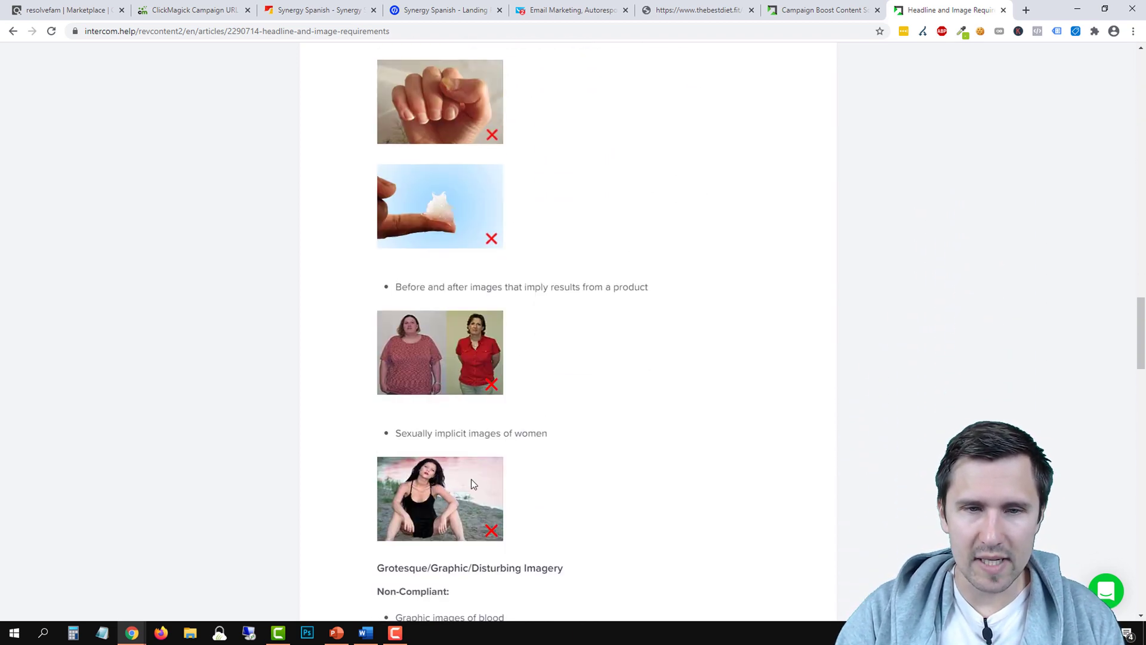
pyautogui.scroll(14, 632, 405)
pyautogui.scroll(4, 712, 154)
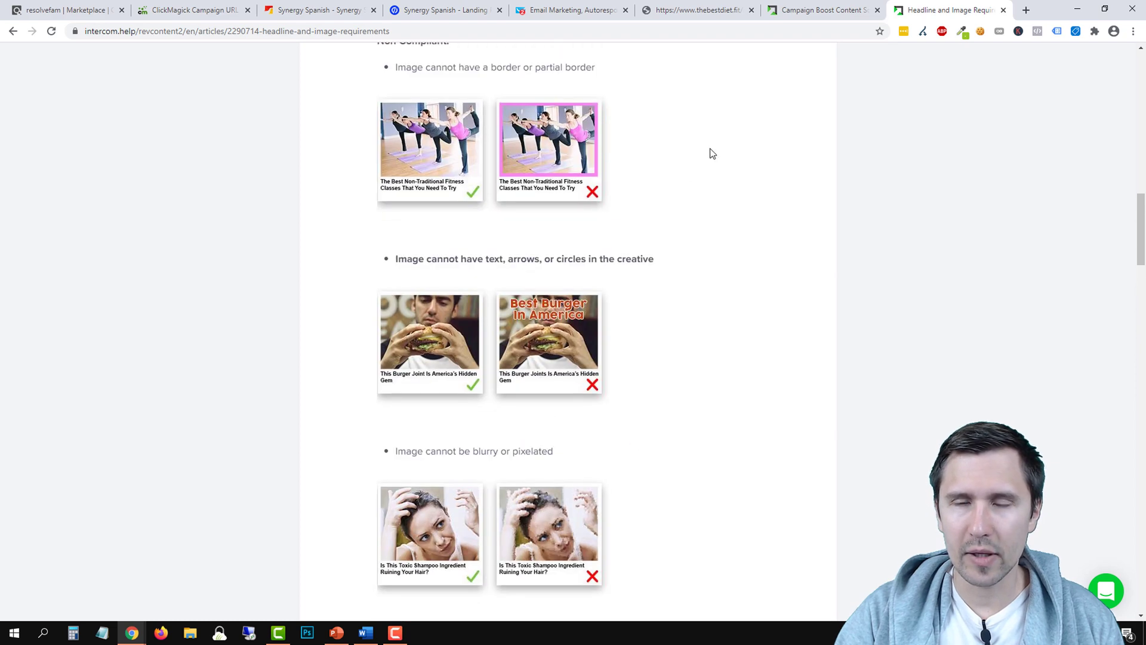
# Open Pexels in a new tab and search for 'learn language' photos
pyautogui.click(800, 9)
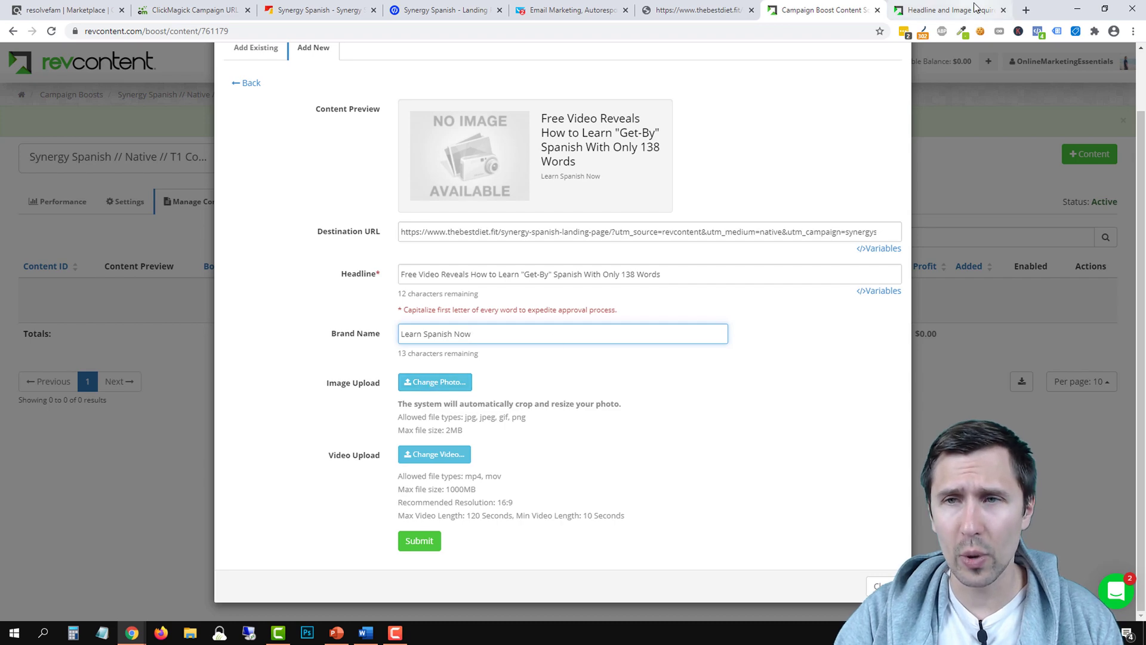
pyautogui.click(1026, 9)
pyautogui.write('pexe')
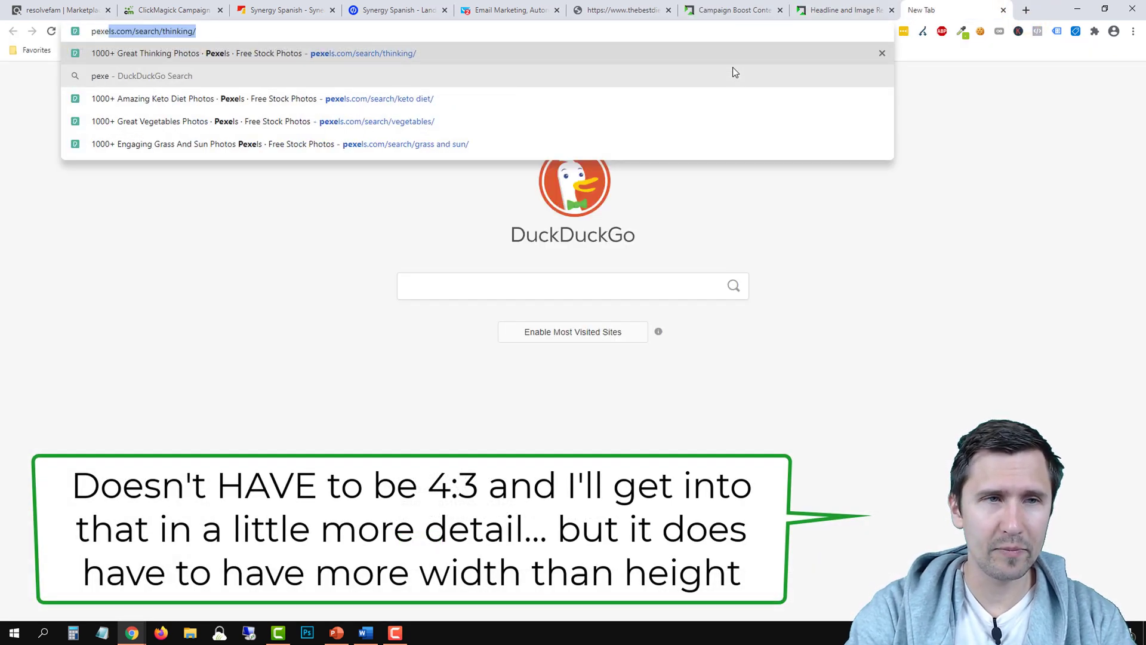
pyautogui.press('Return')
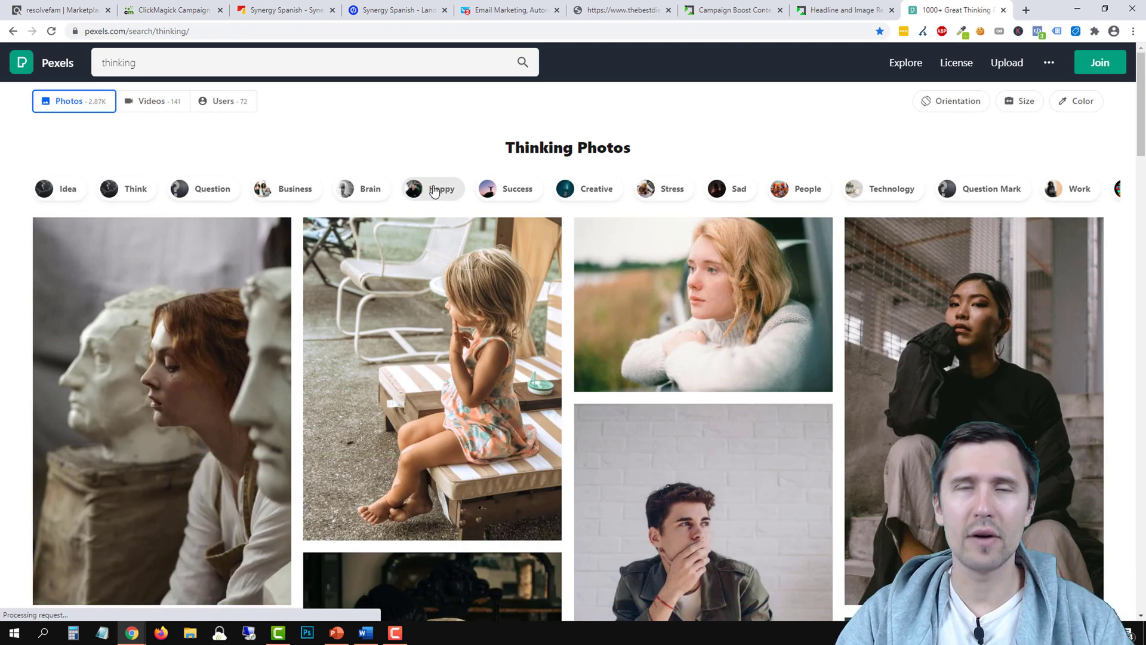
pyautogui.doubleClick(216, 63)
pyautogui.write('learn language')
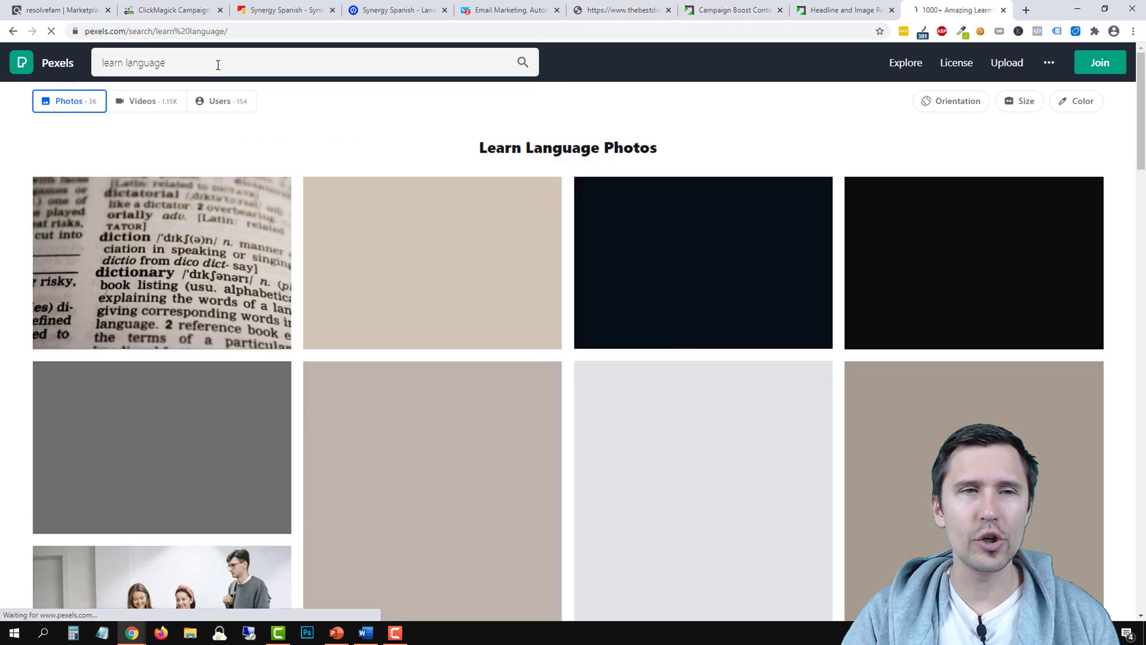
# Browse the learn language photo results, comparing them with the content form
pyautogui.scroll(-3, 527, 208)
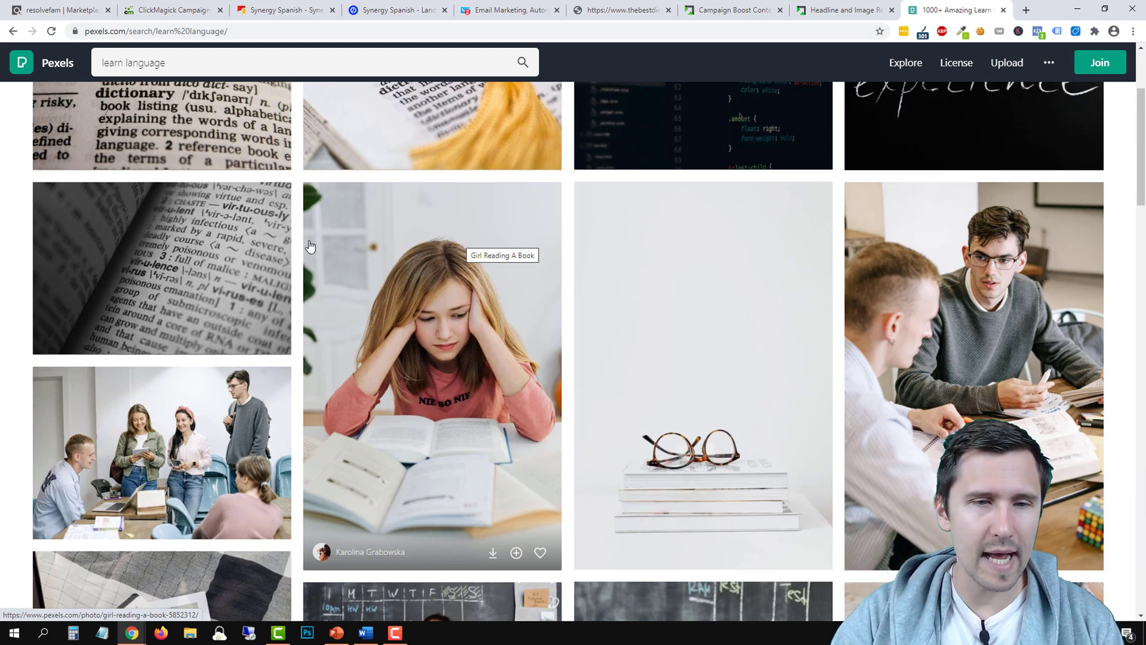
pyautogui.scroll(-3, 310, 245)
pyautogui.scroll(-4, 549, 425)
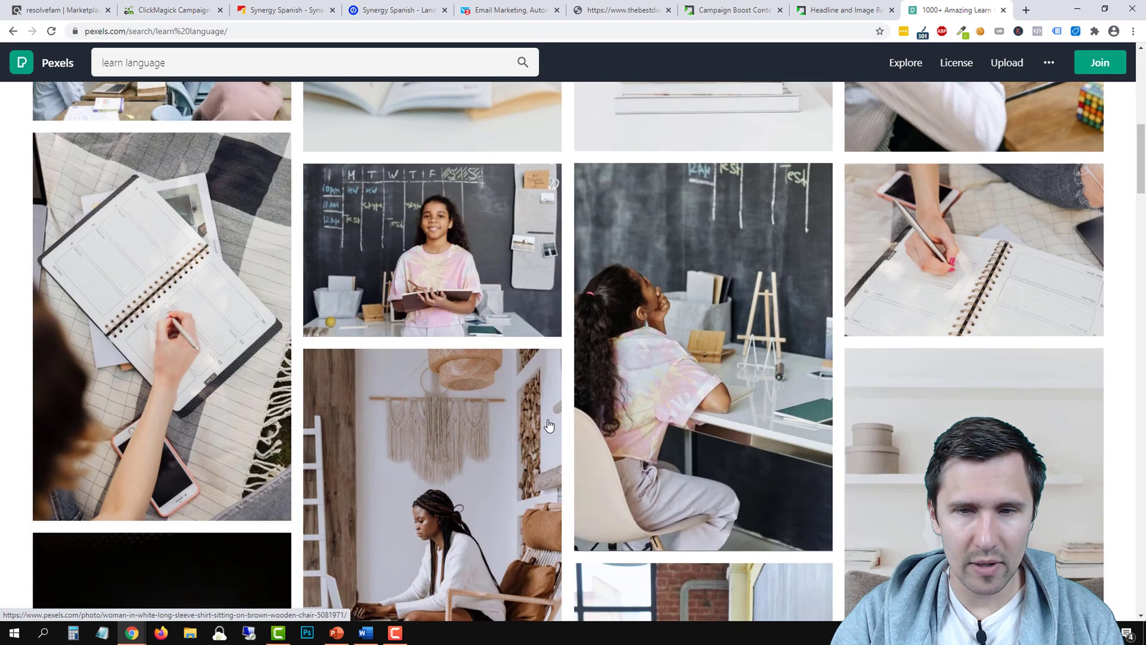
pyautogui.scroll(-10, 549, 425)
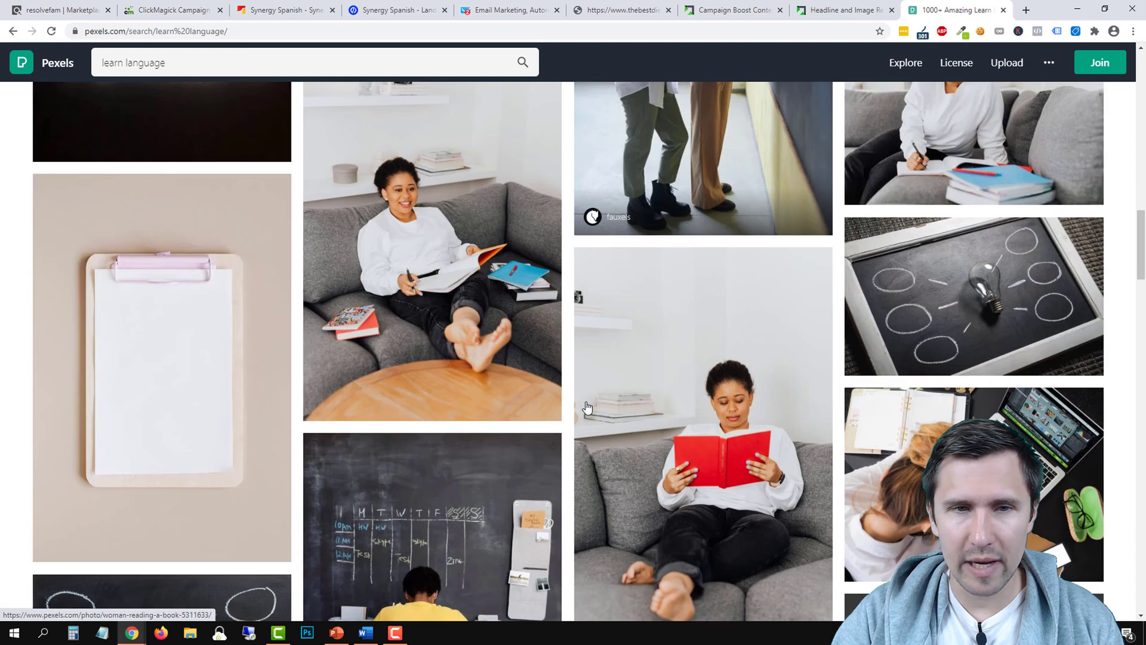
pyautogui.scroll(-6, 587, 406)
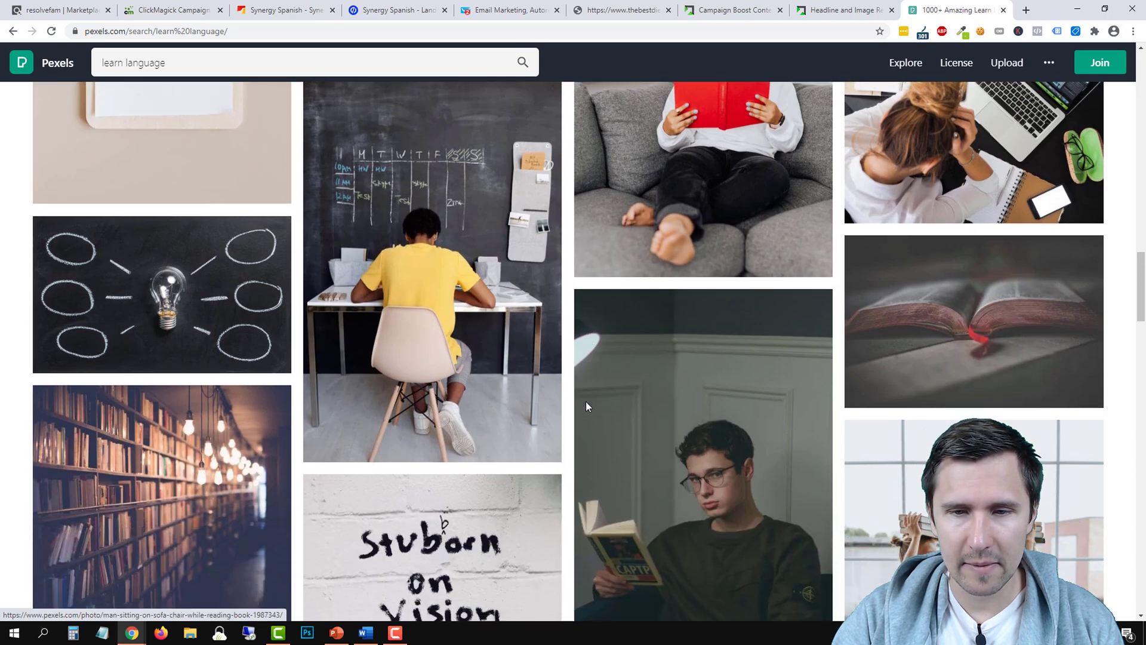
pyautogui.scroll(-12, 586, 406)
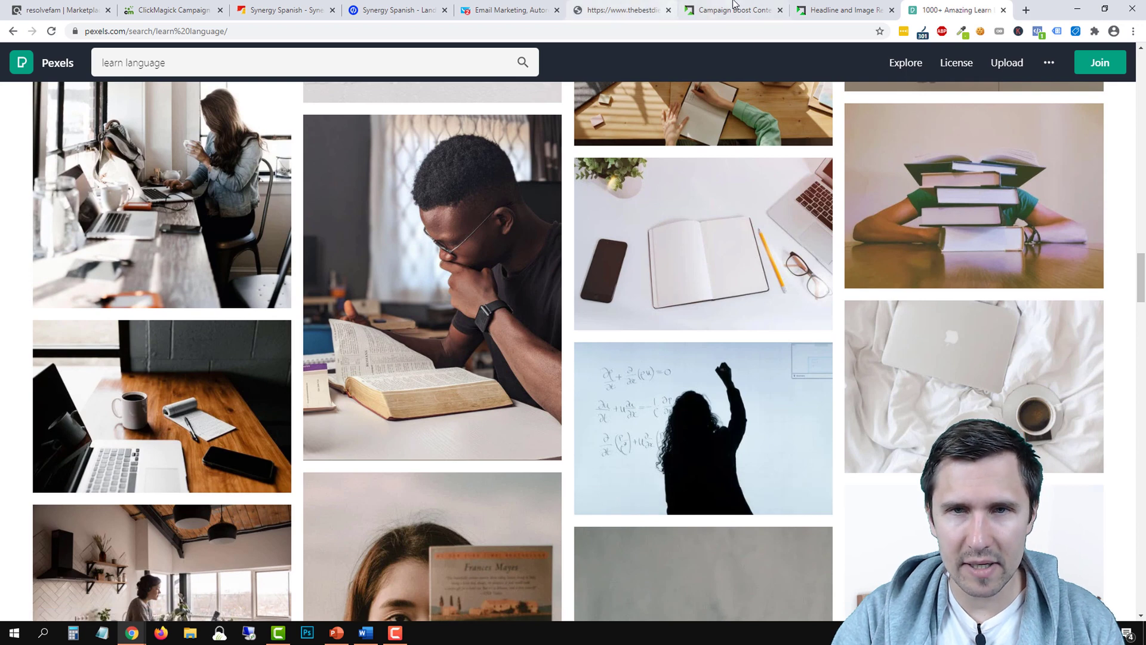
pyautogui.click(735, 8)
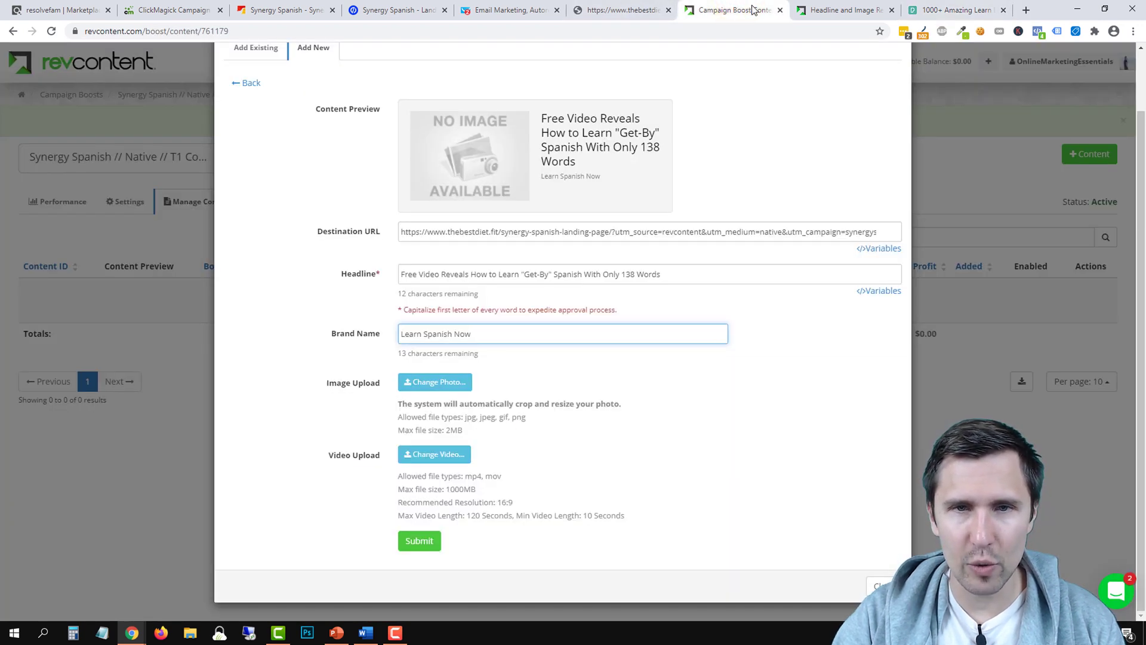
pyautogui.click(955, 6)
pyautogui.scroll(-5, 716, 331)
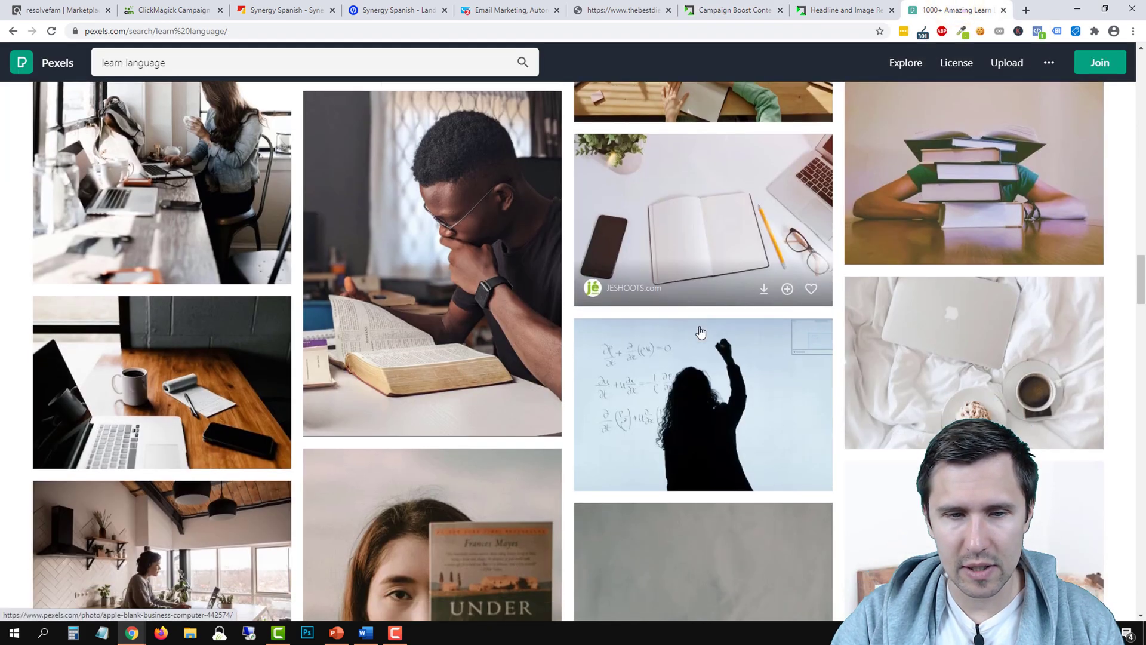
pyautogui.scroll(20, 693, 337)
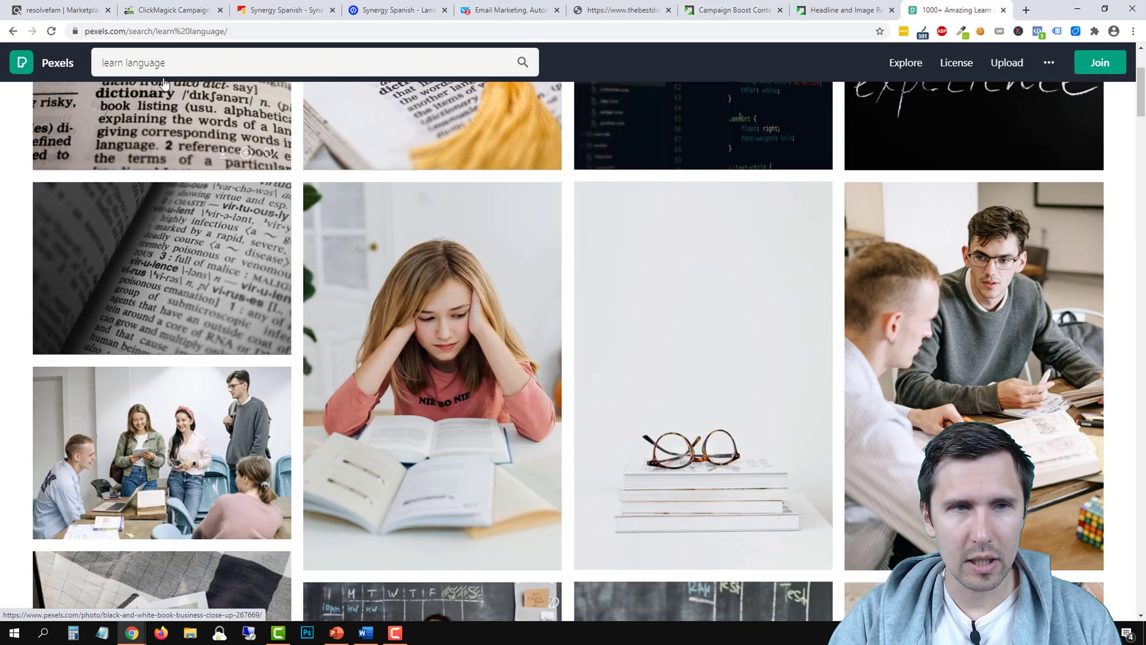
# Search Pexels for 'easy', then 'happy', then 'happy in spain' photos
pyautogui.click(134, 63)
pyautogui.write('easy')
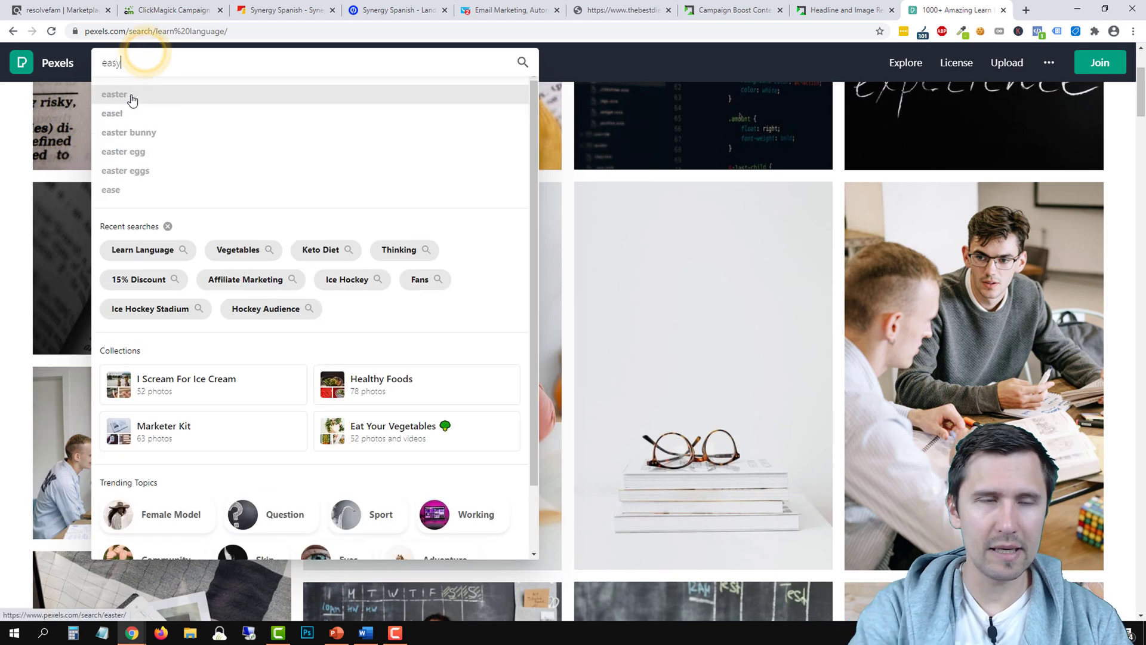
pyautogui.press('Return')
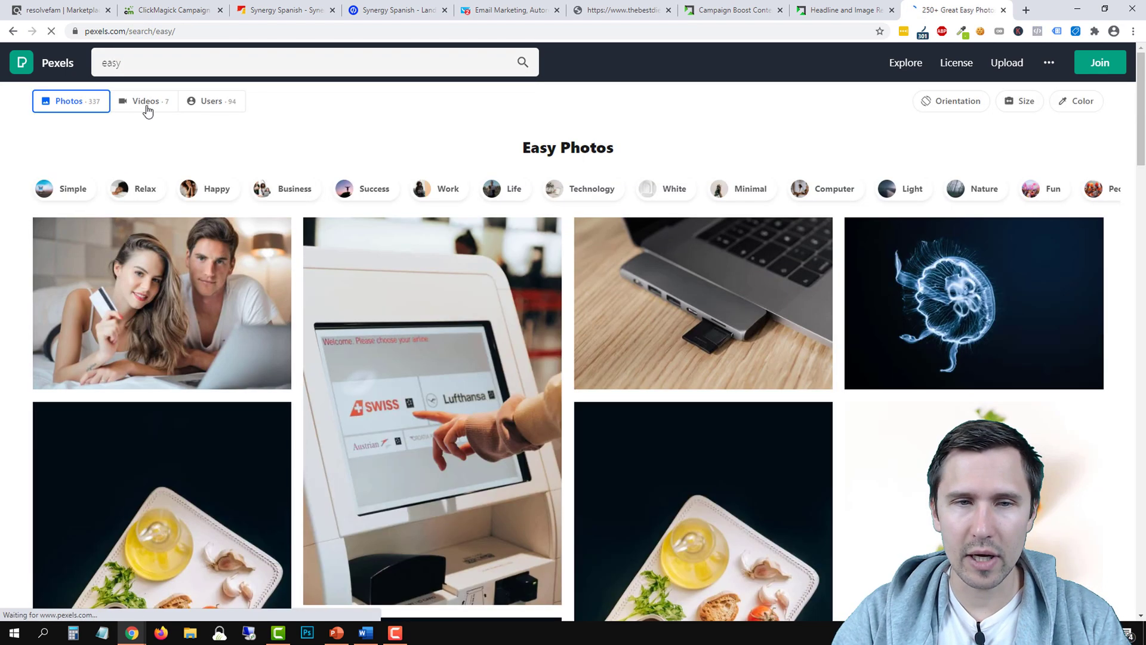
pyautogui.click(132, 74)
pyautogui.write('happy')
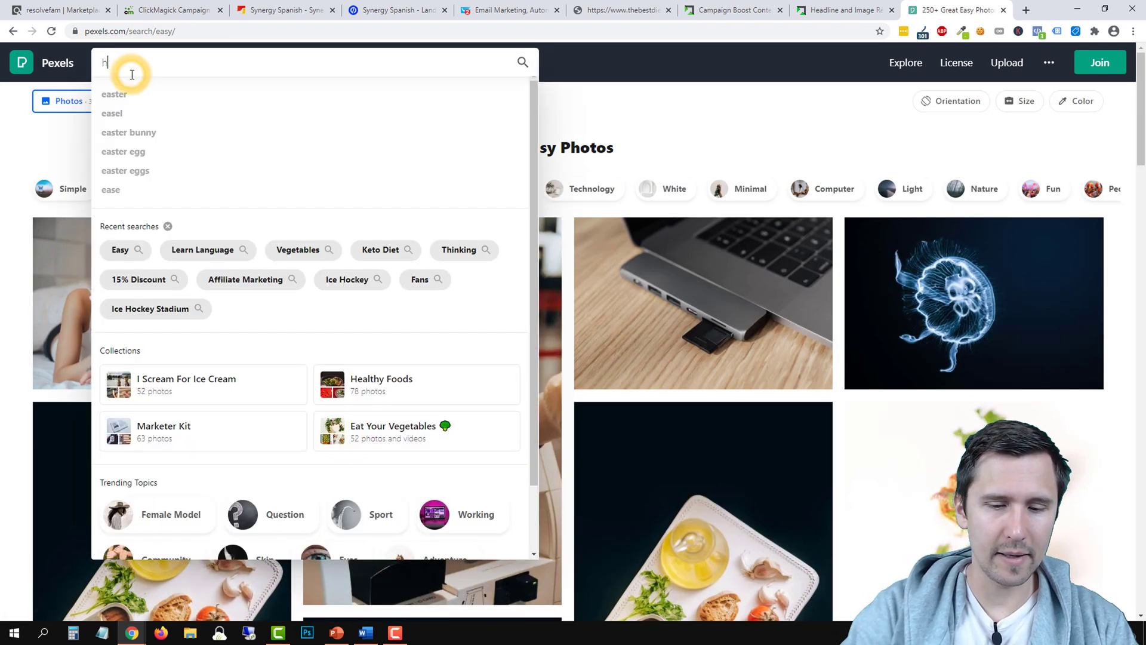
pyautogui.press('Return')
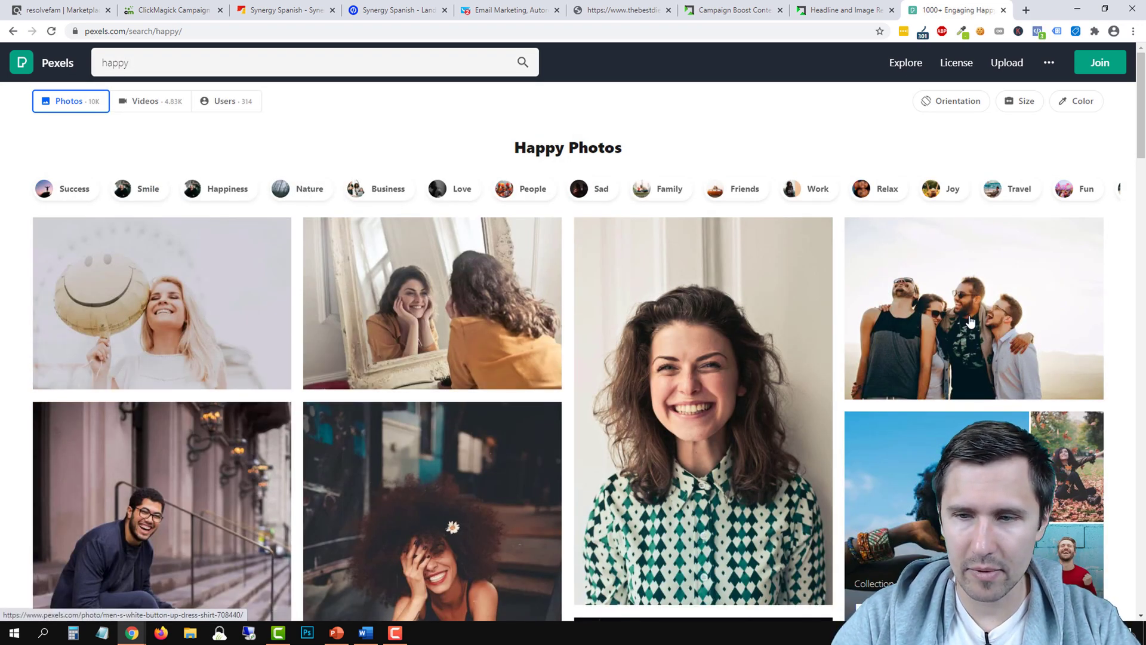
pyautogui.scroll(-3, 501, 322)
pyautogui.scroll(3, 545, 320)
pyautogui.click(144, 83)
pyautogui.doubleClick(148, 63)
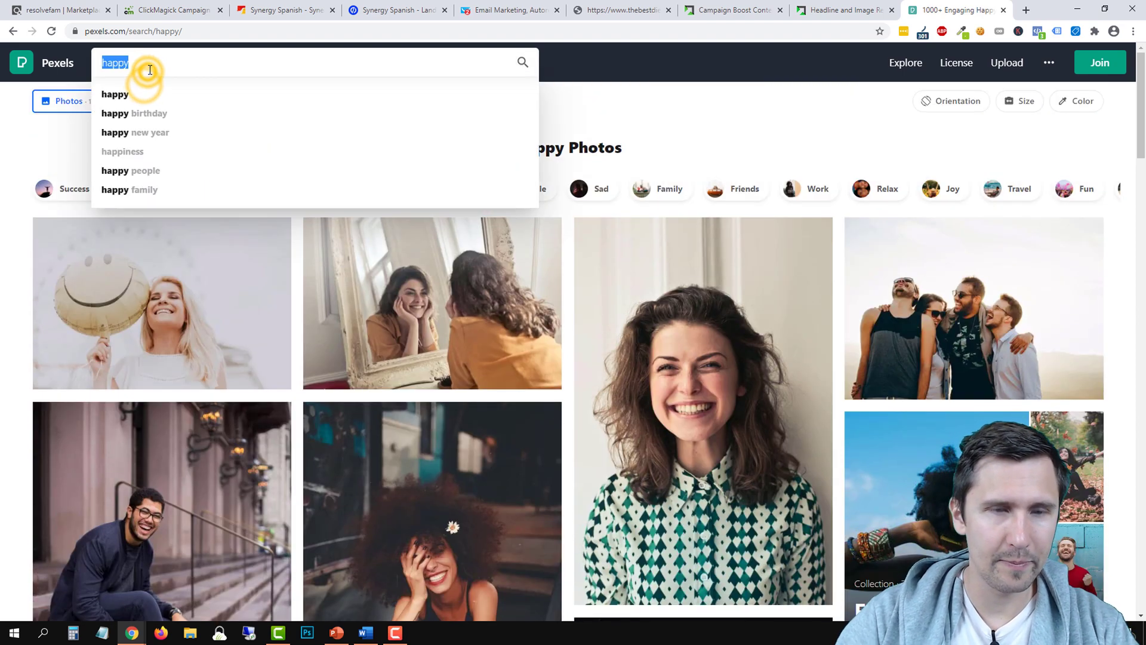
pyautogui.write('happy in spain')
pyautogui.press('Return')
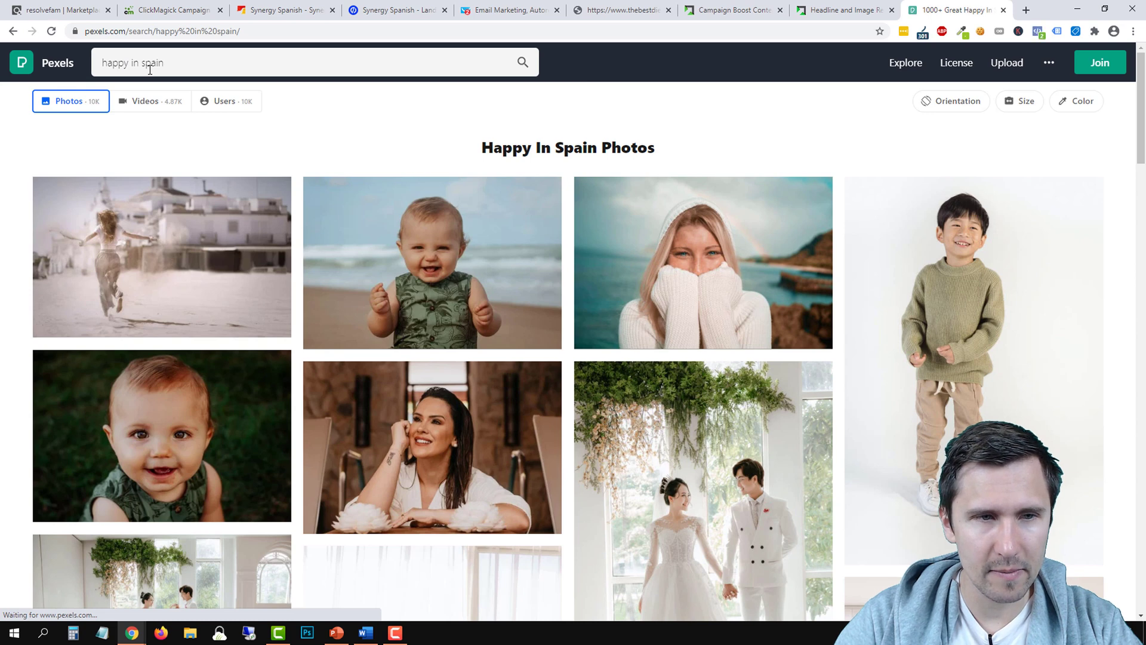
# Narrow the Pexels search down to just 'spain'
pyautogui.click(117, 63)
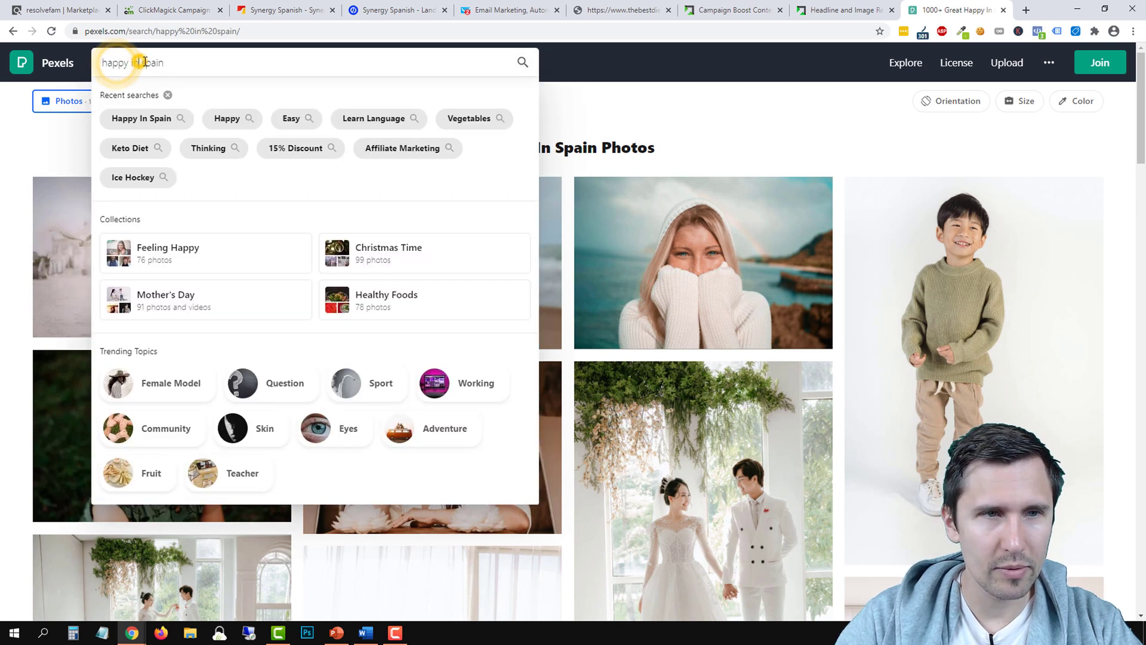
pyautogui.moveTo(144, 63); pyautogui.dragTo(101, 63)
pyautogui.press('BackSpace')
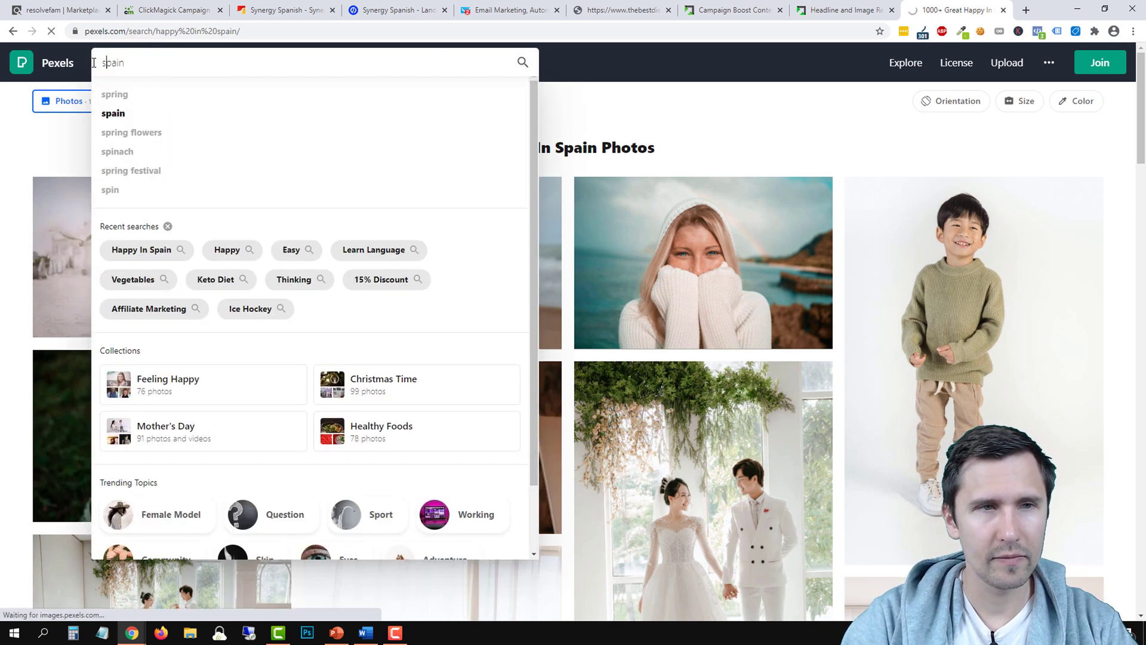
pyautogui.press('Return')
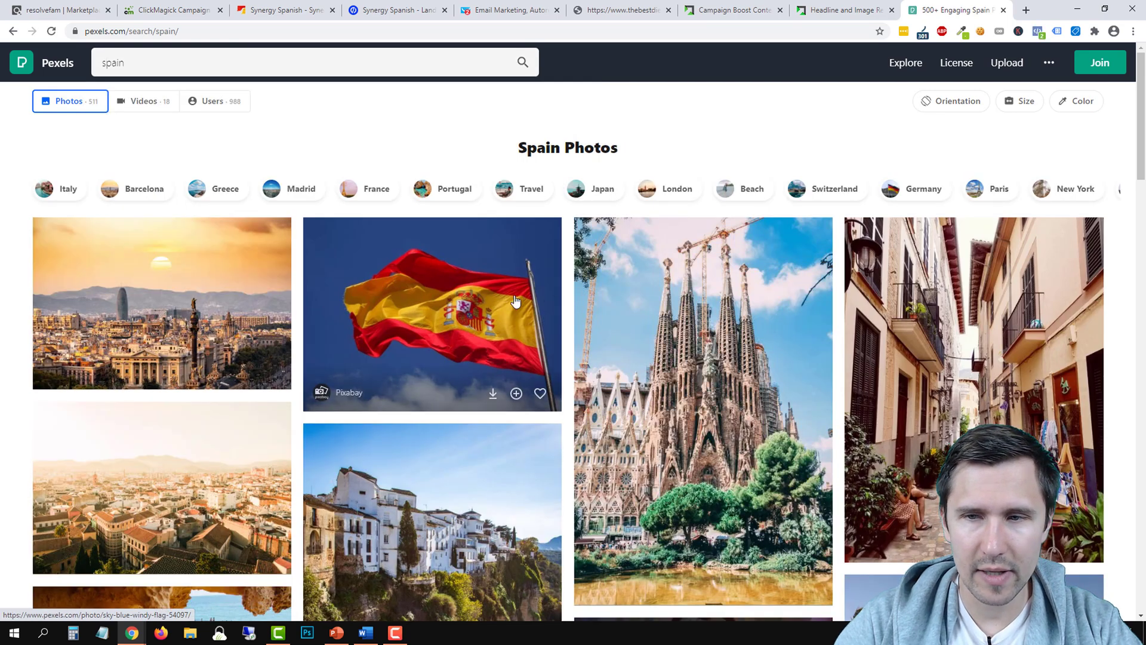
# Scroll the Spain results and open the aerial Barcelona sunset photo
pyautogui.scroll(-1, 412, 291)
pyautogui.scroll(-5, 412, 291)
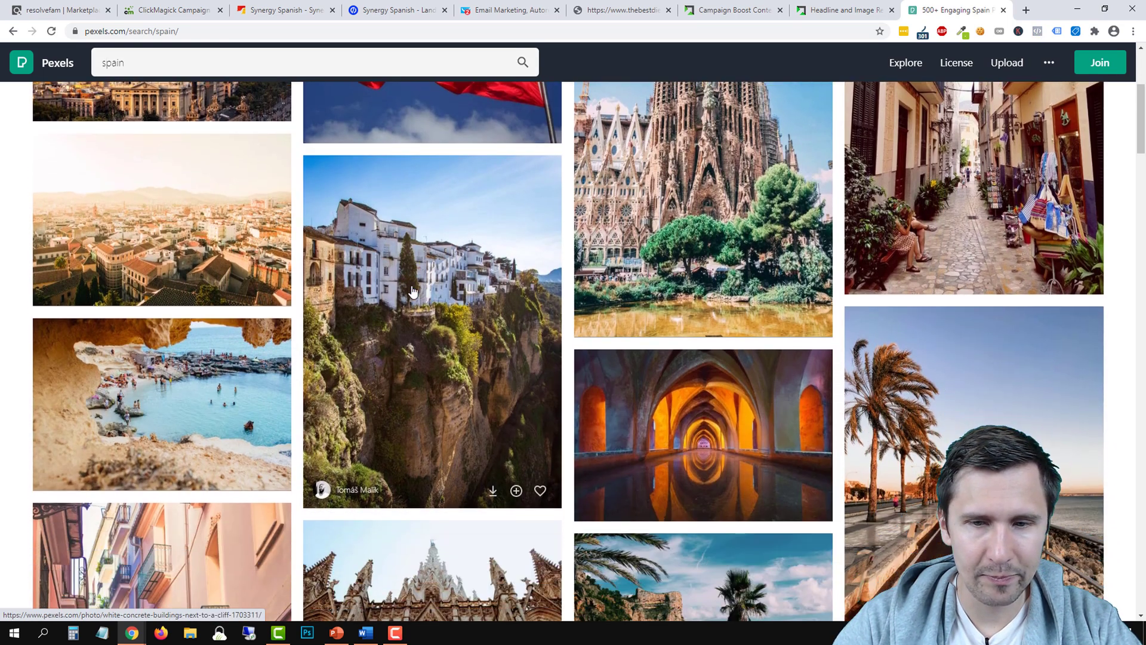
pyautogui.scroll(1, 375, 337)
pyautogui.scroll(2, 375, 337)
pyautogui.scroll(-8, 375, 337)
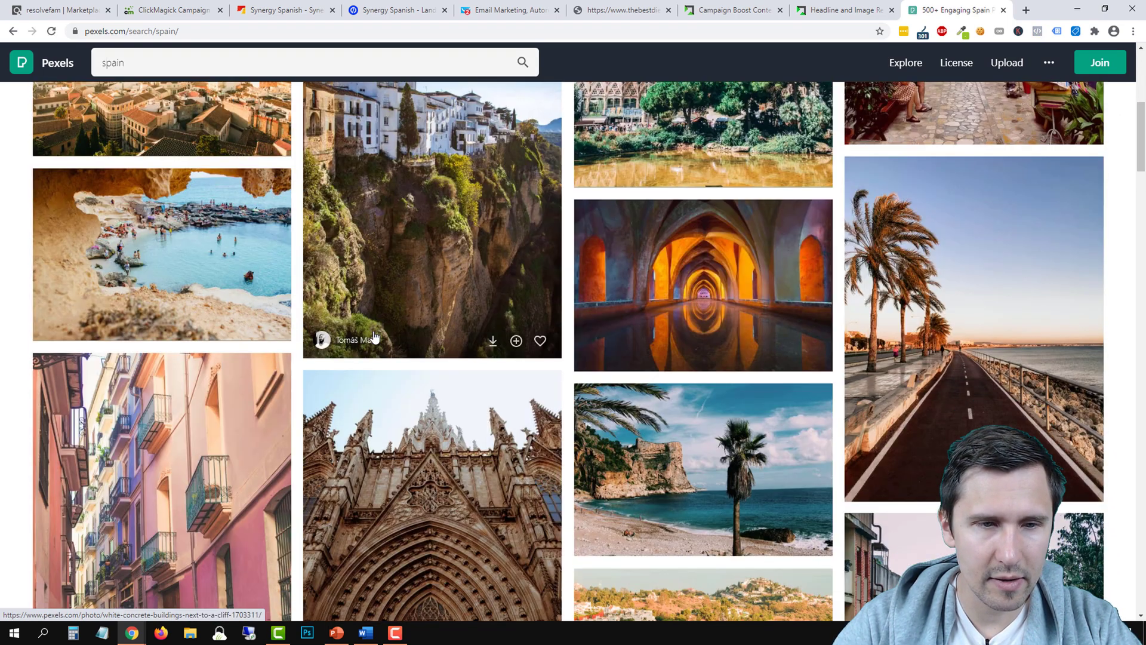
pyautogui.scroll(-7, 375, 337)
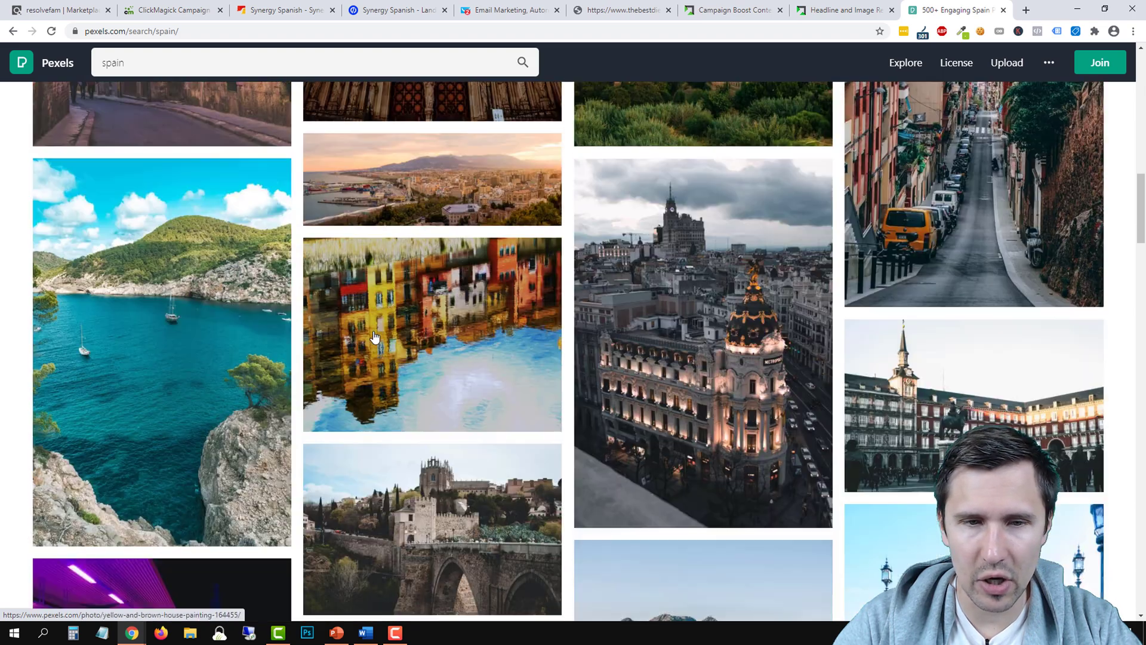
pyautogui.scroll(-5, 445, 367)
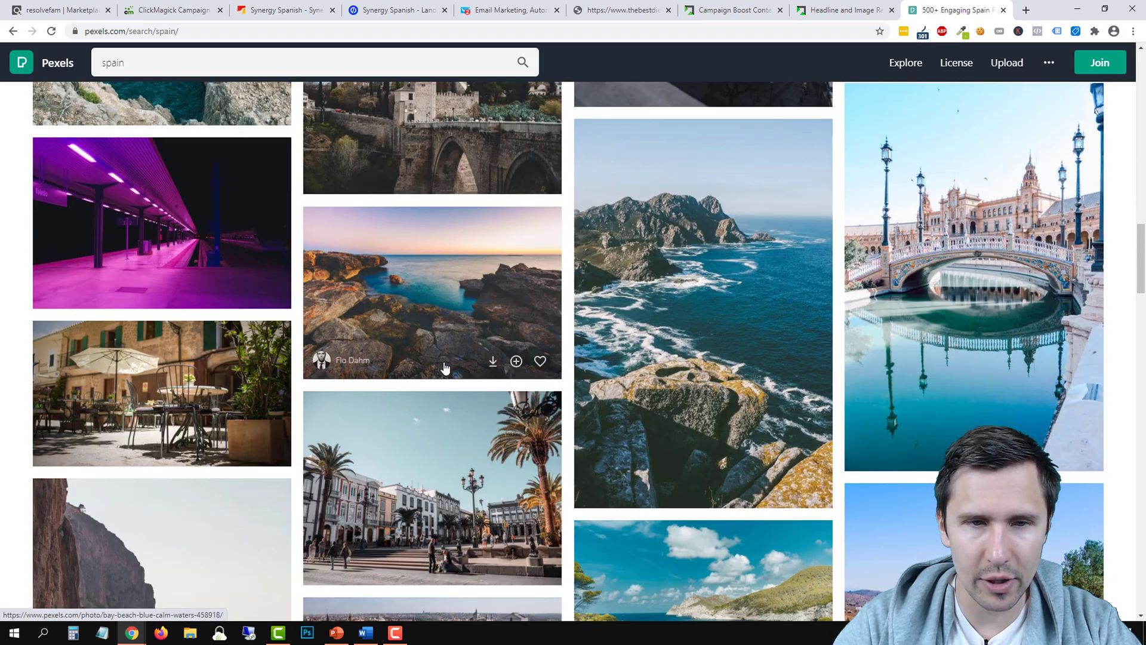
pyautogui.scroll(-4, 425, 366)
pyautogui.scroll(-3, 426, 366)
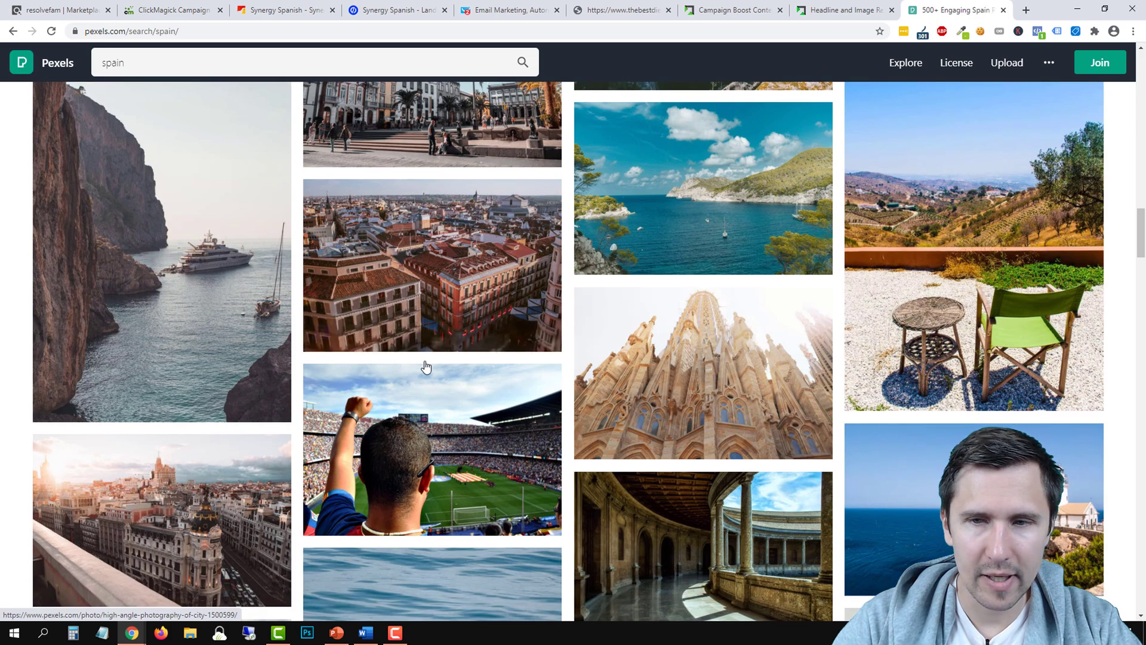
pyautogui.scroll(20, 473, 363)
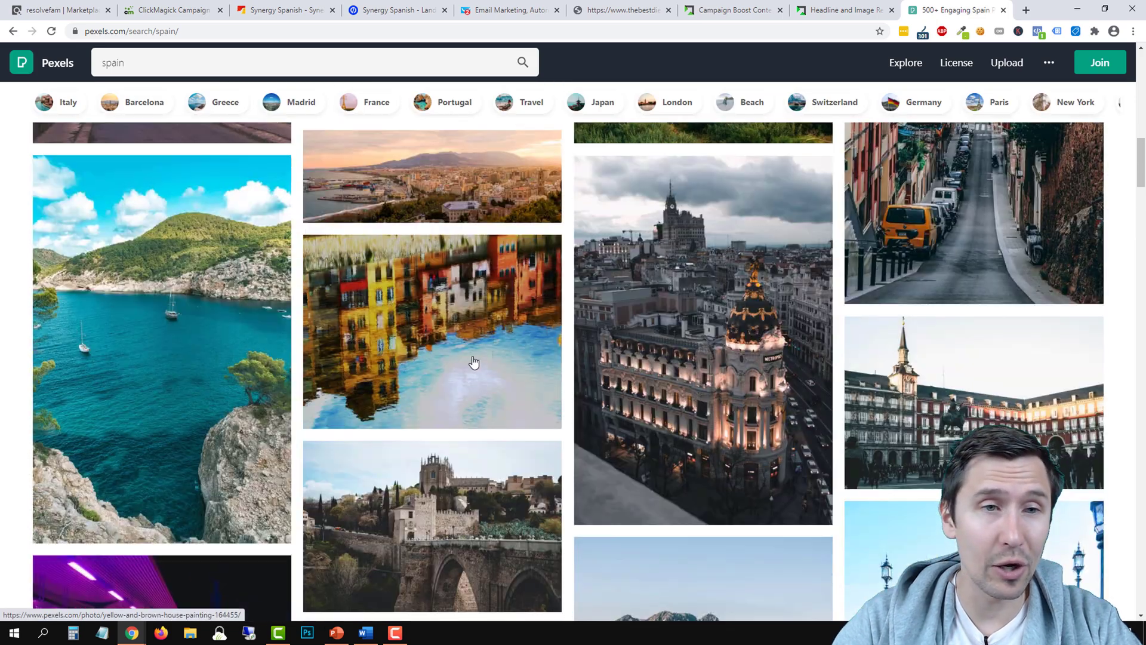
pyautogui.scroll(4, 251, 302)
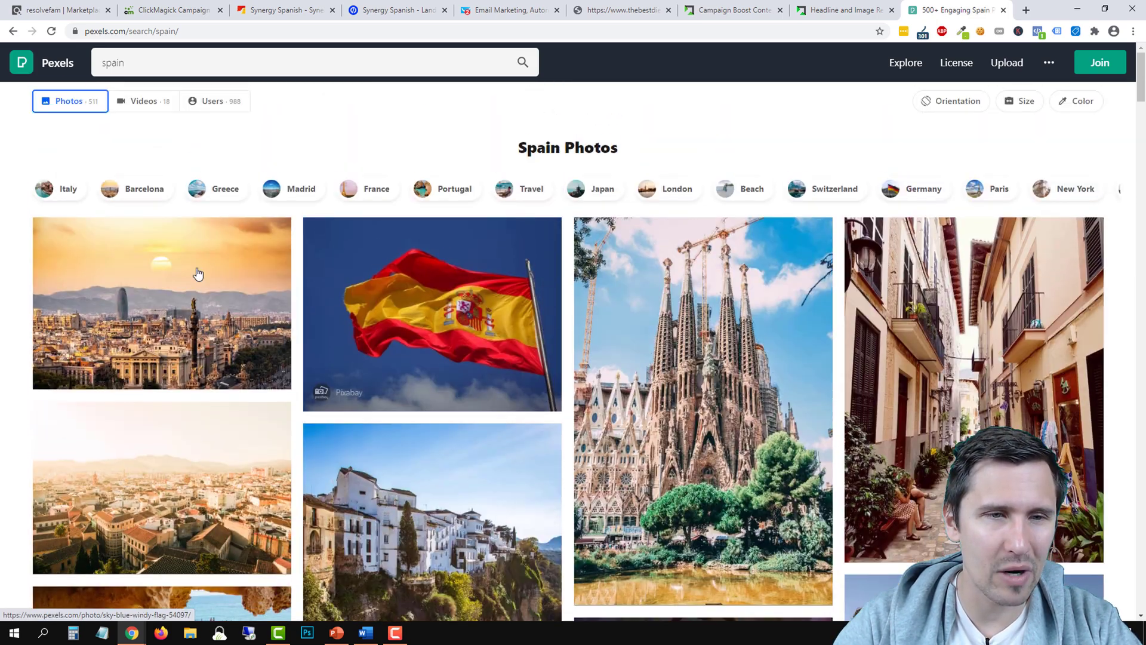
pyautogui.click(180, 289)
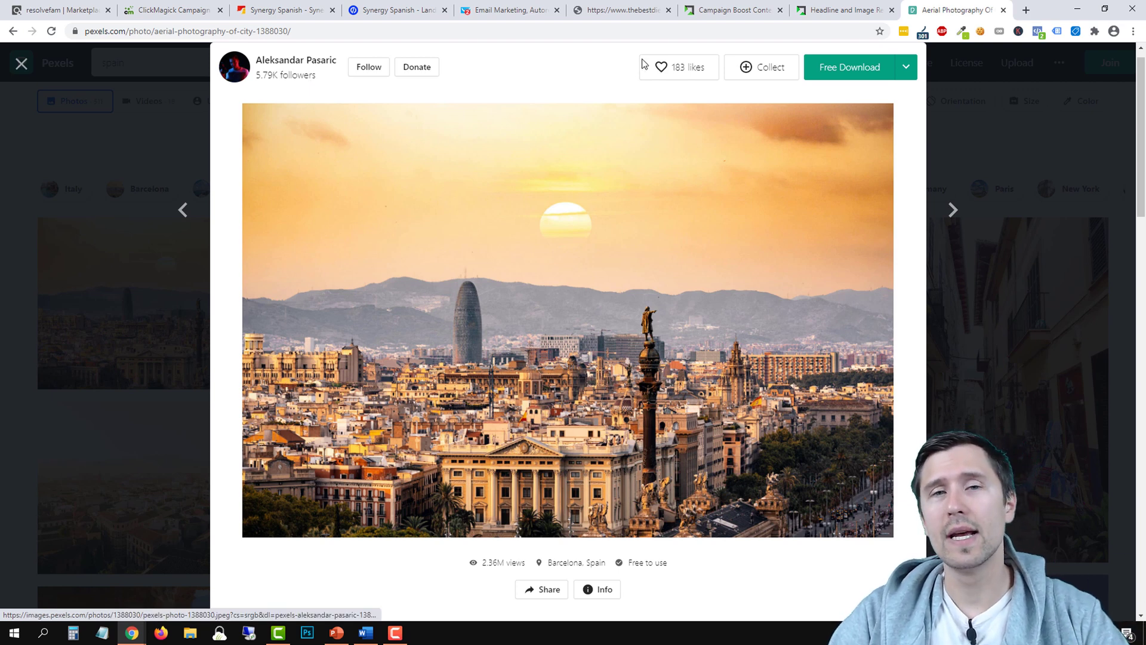
# Compare the new content ad form against the headline and image requirements
pyautogui.click(745, 12)
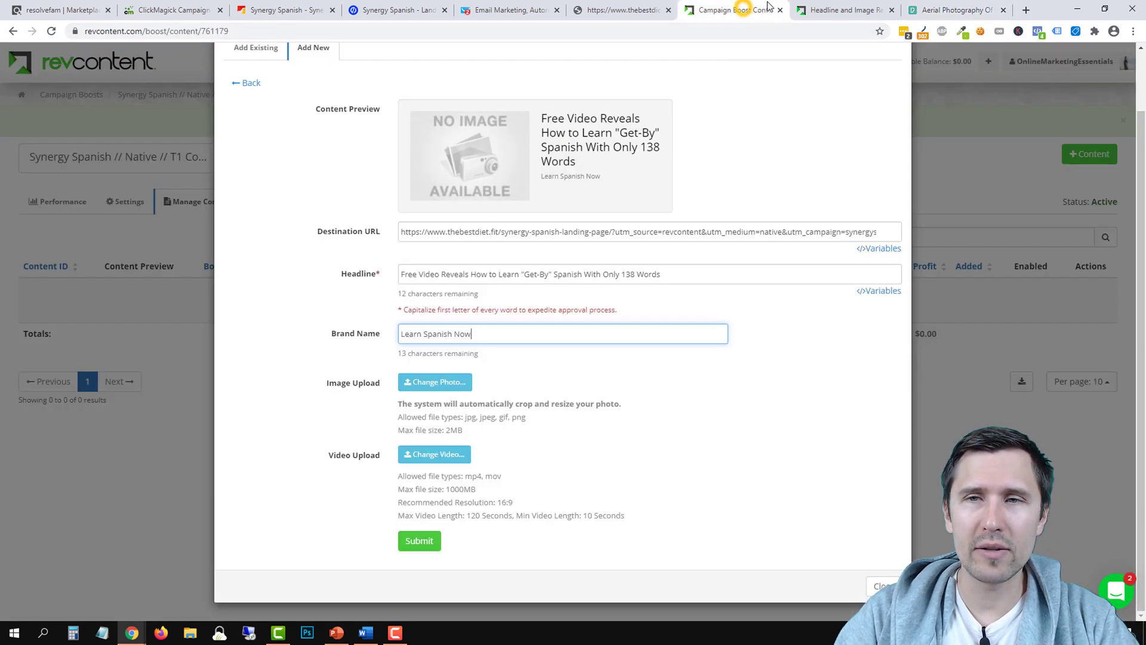
pyautogui.click(825, 5)
pyautogui.click(740, 10)
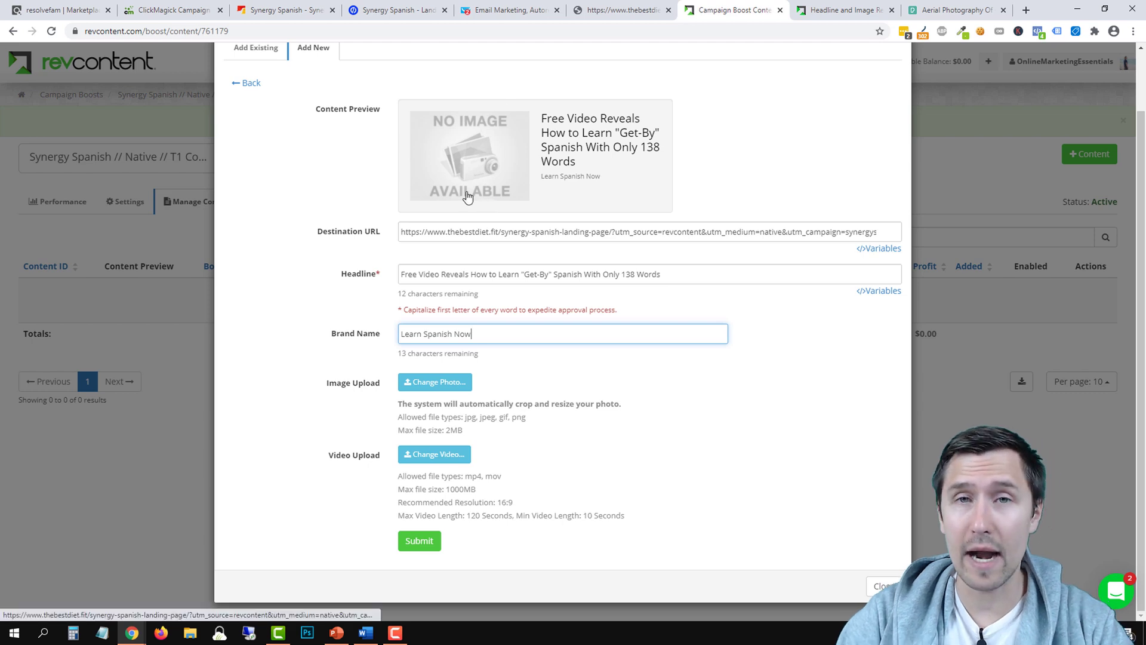
# Download the Barcelona sunset photo at Large size, 1920 x 1280
pyautogui.click(938, 6)
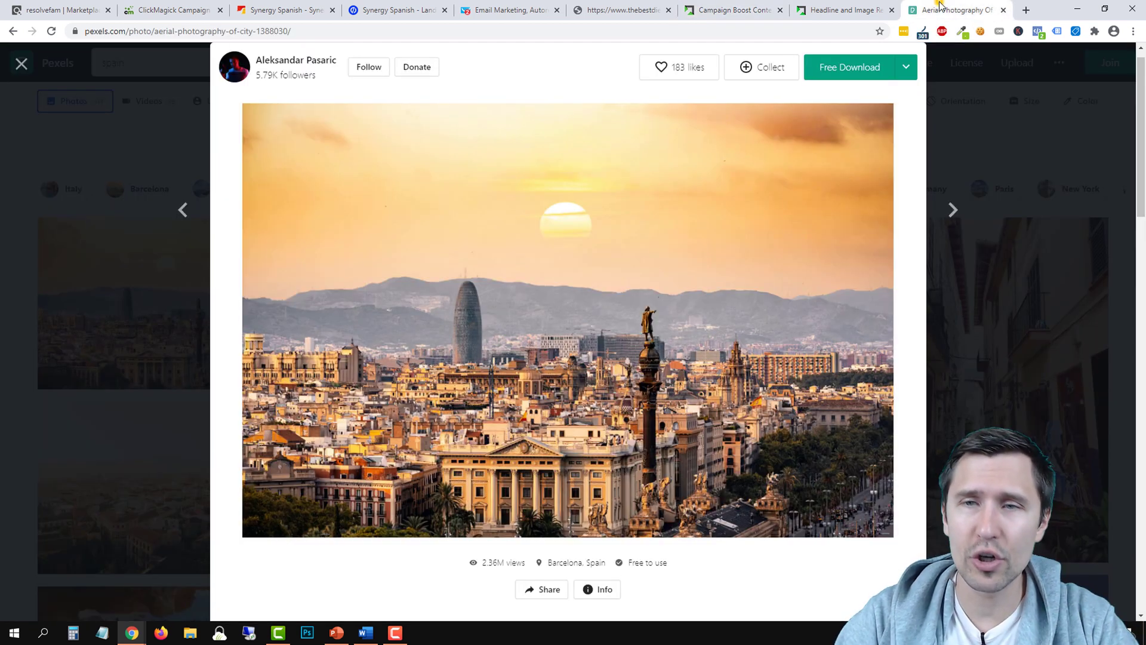
pyautogui.click(904, 71)
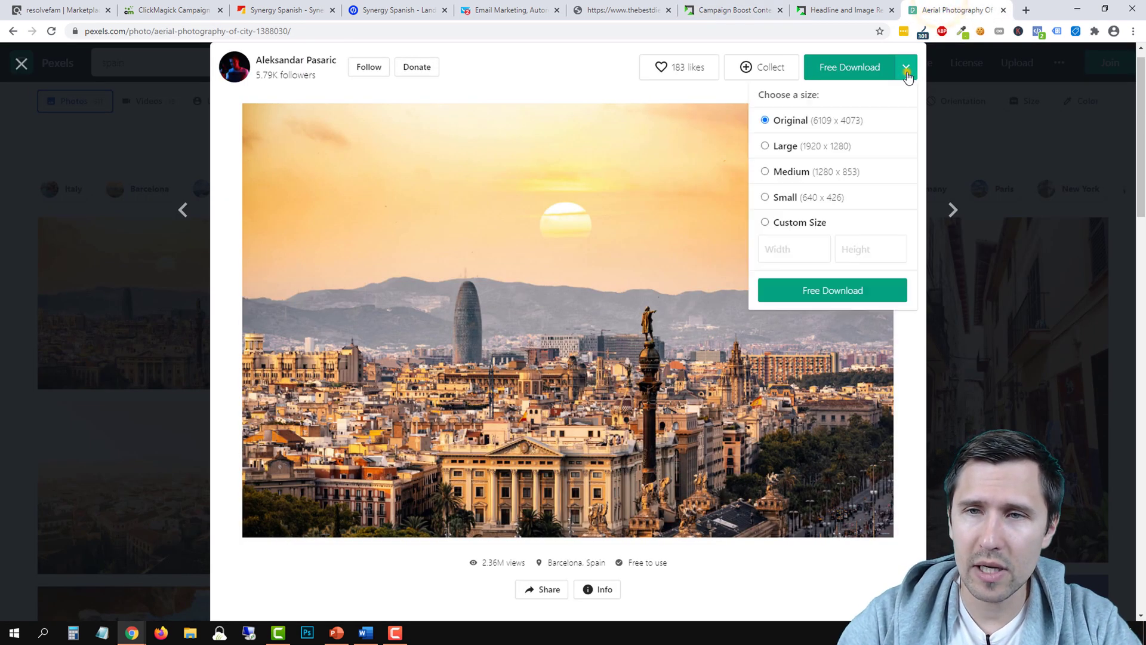
pyautogui.click(770, 147)
pyautogui.click(797, 289)
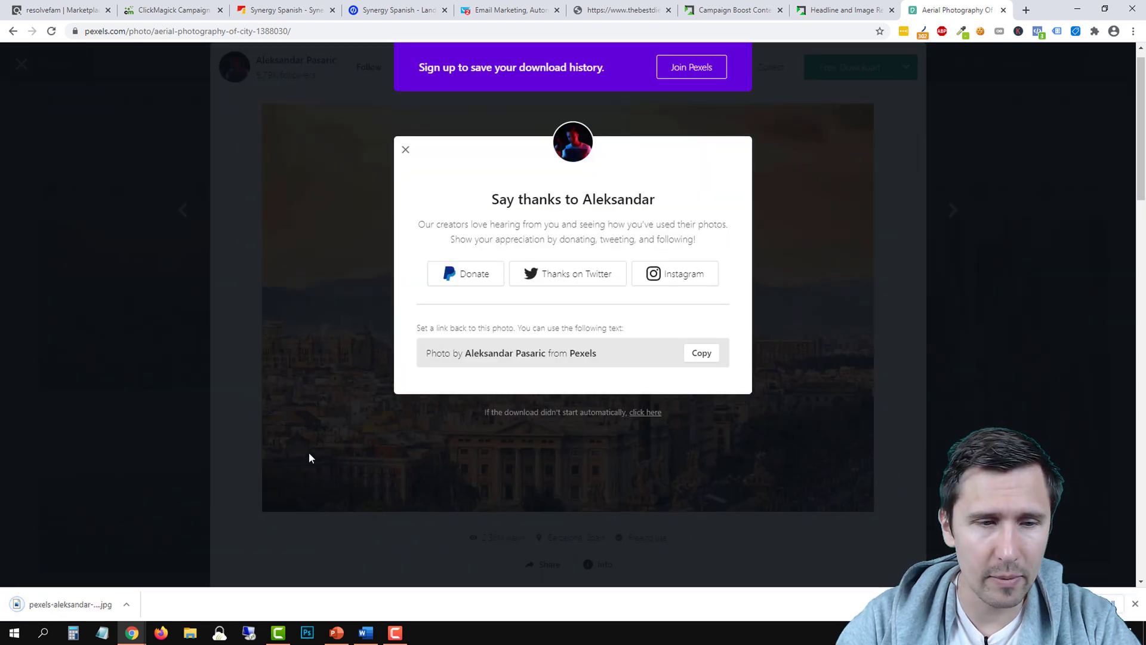
pyautogui.click(750, 15)
# Upload the downloaded Barcelona jpg as the ad image and submit the ad
pyautogui.moveTo(79, 604); pyautogui.dragTo(449, 389)
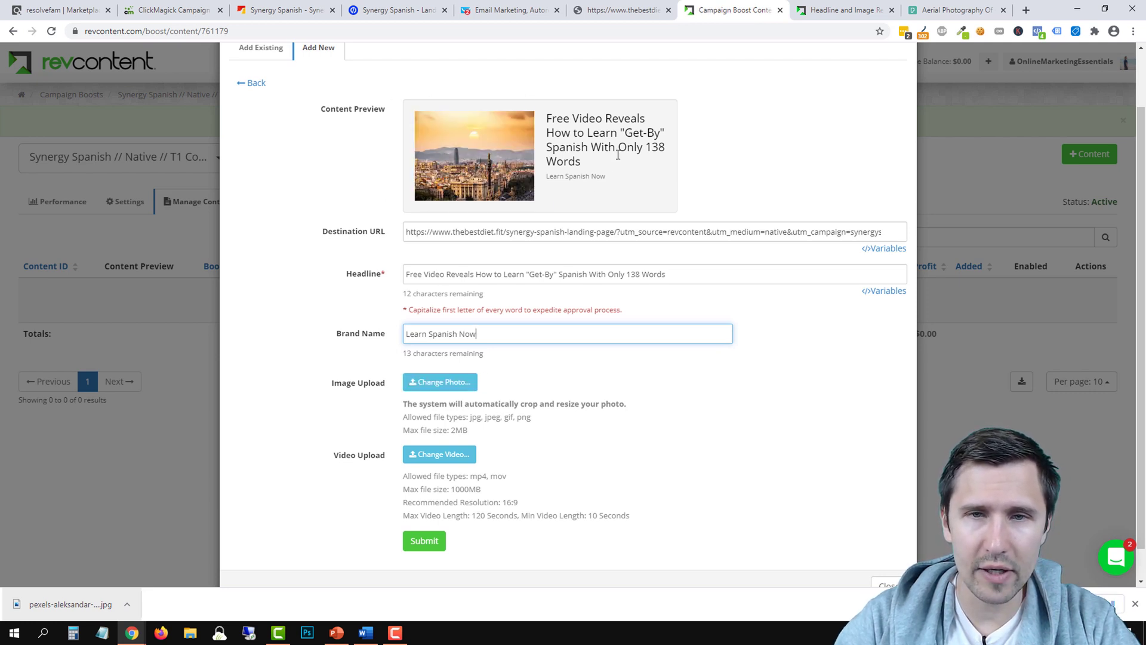
pyautogui.click(424, 541)
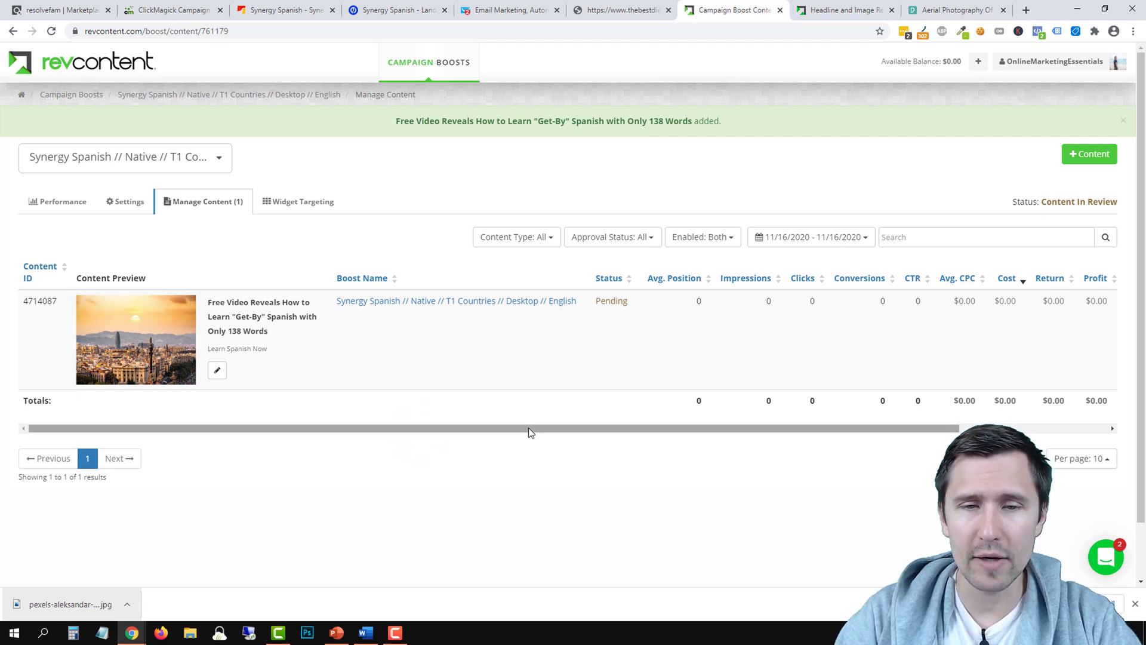
pyautogui.moveTo(528, 428); pyautogui.dragTo(733, 418)
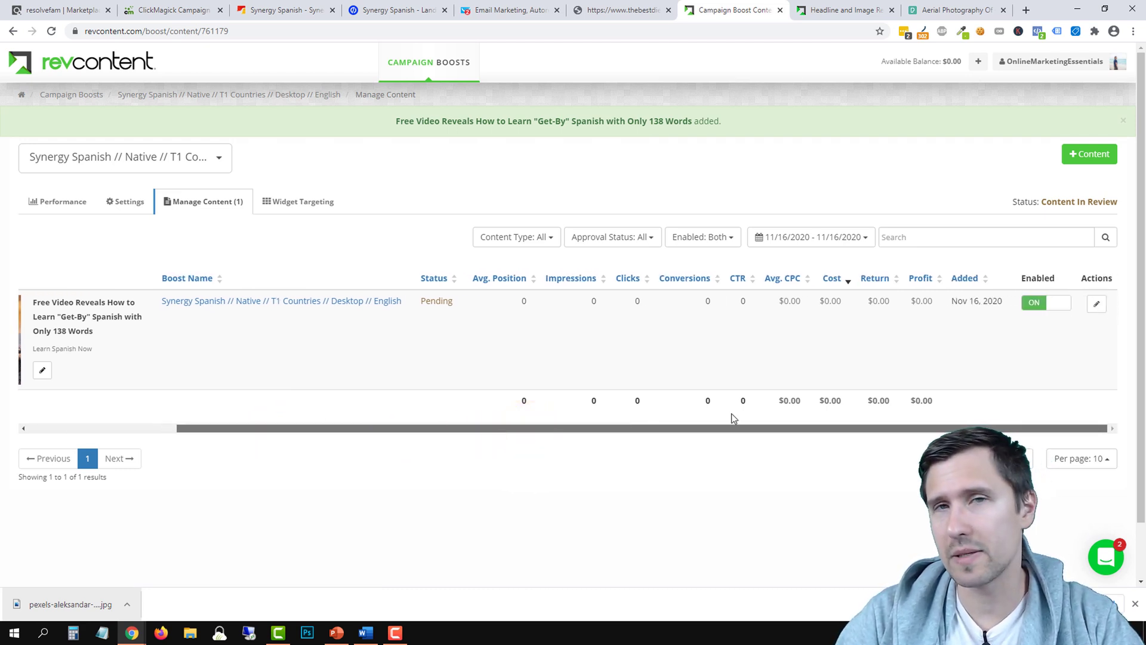
pyautogui.moveTo(612, 427); pyautogui.dragTo(466, 420)
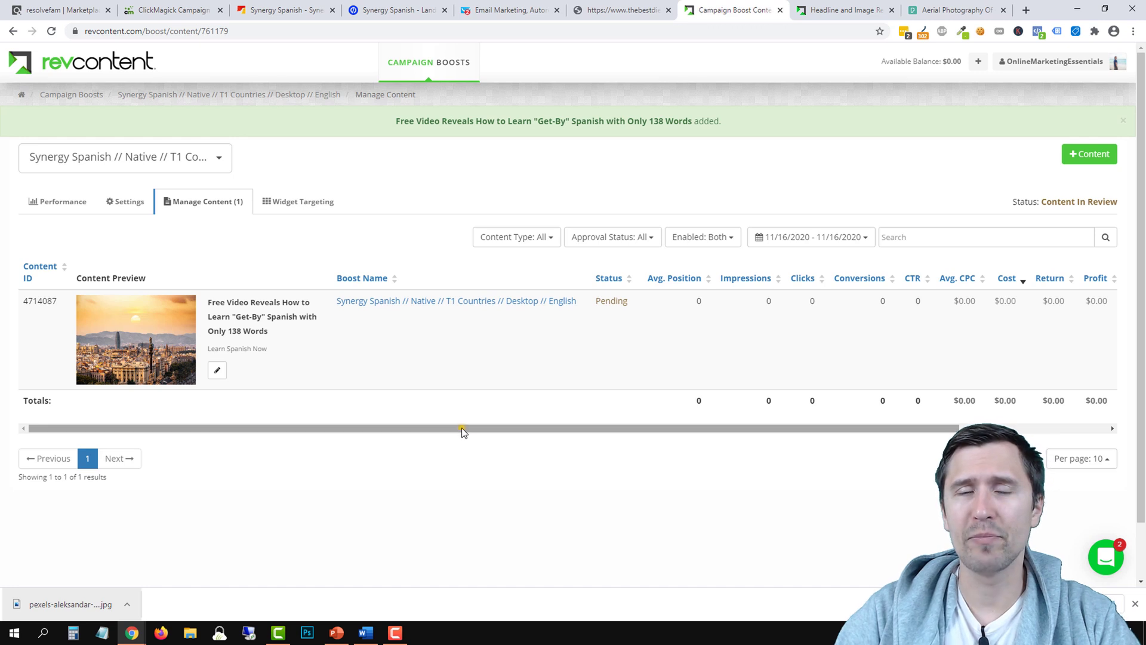
pyautogui.moveTo(461, 427); pyautogui.dragTo(667, 439)
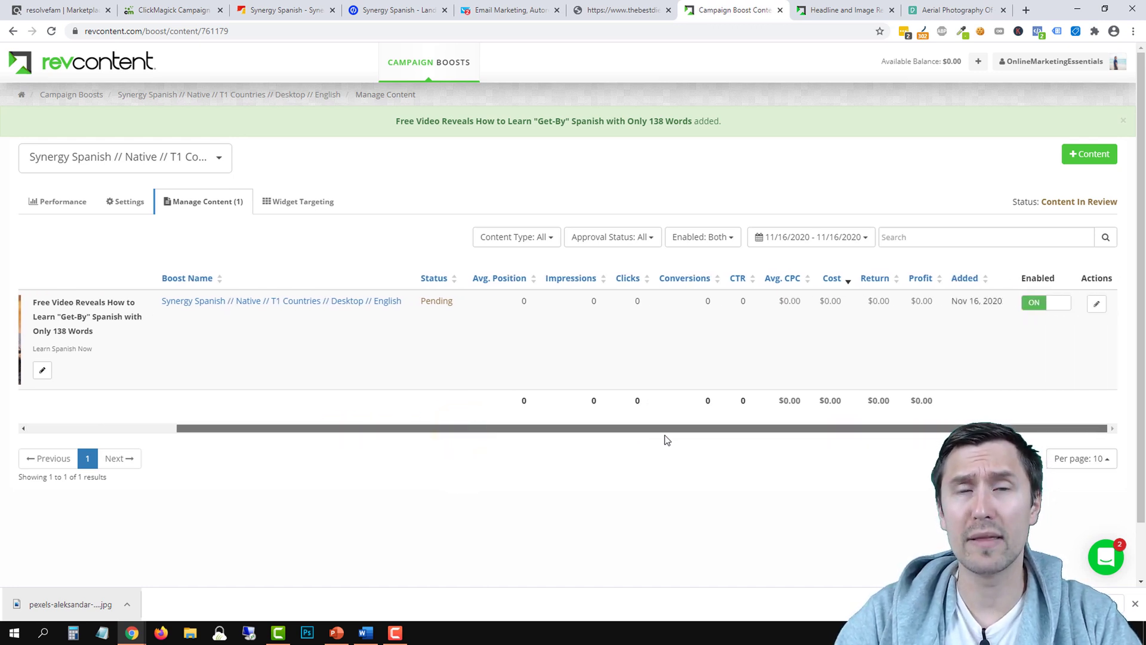
pyautogui.moveTo(606, 425); pyautogui.dragTo(427, 423)
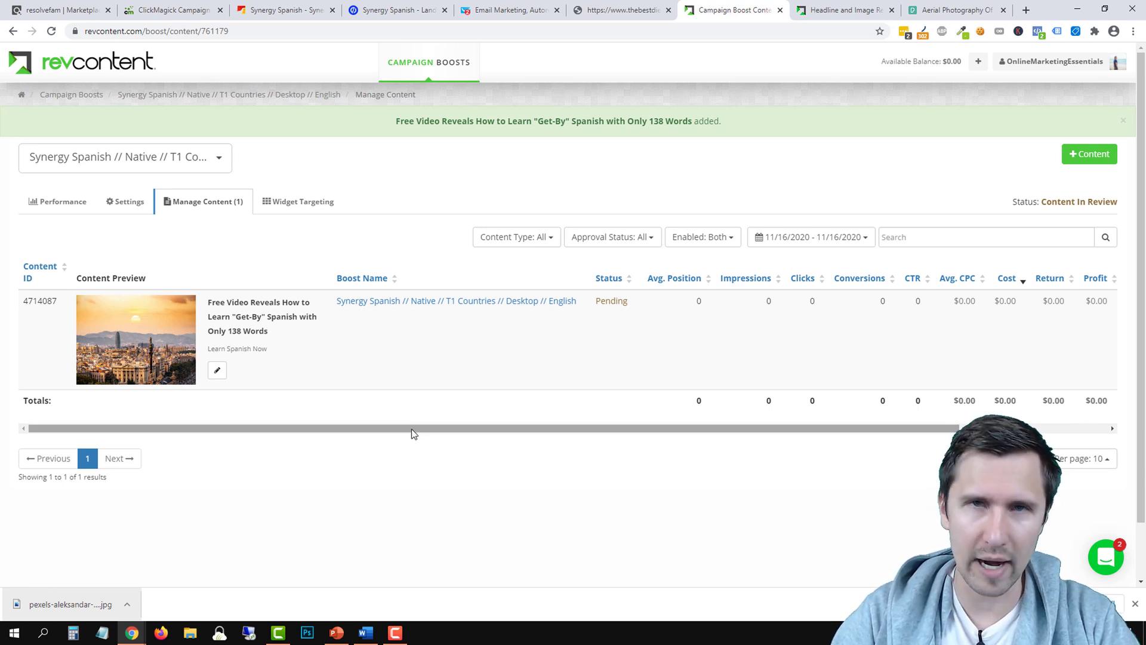
pyautogui.moveTo(411, 428); pyautogui.dragTo(601, 450)
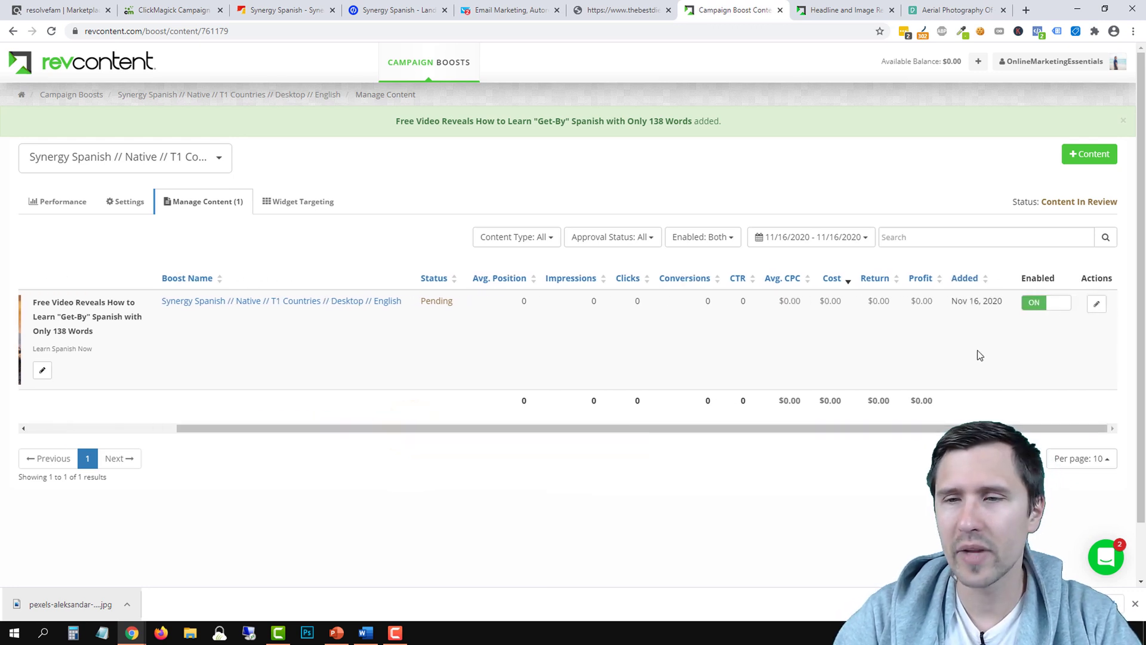
pyautogui.moveTo(525, 427); pyautogui.dragTo(370, 428)
# Review the boost settings and the Spanish ad's edit form, then open Add Content
pyautogui.click(114, 197)
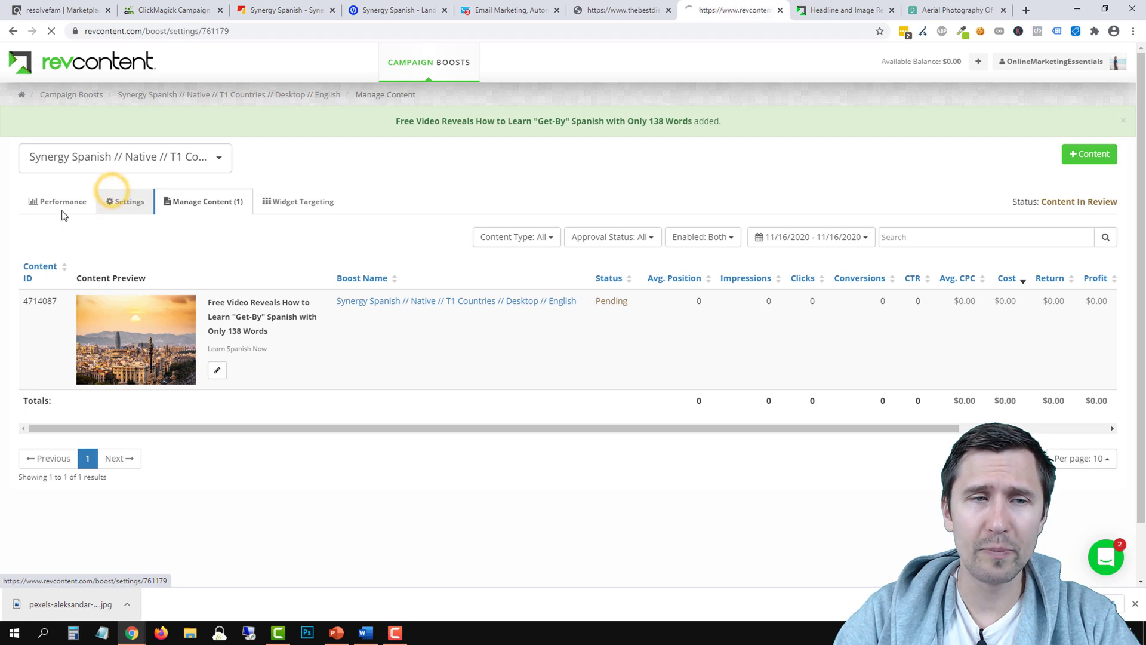
pyautogui.scroll(-8, 598, 333)
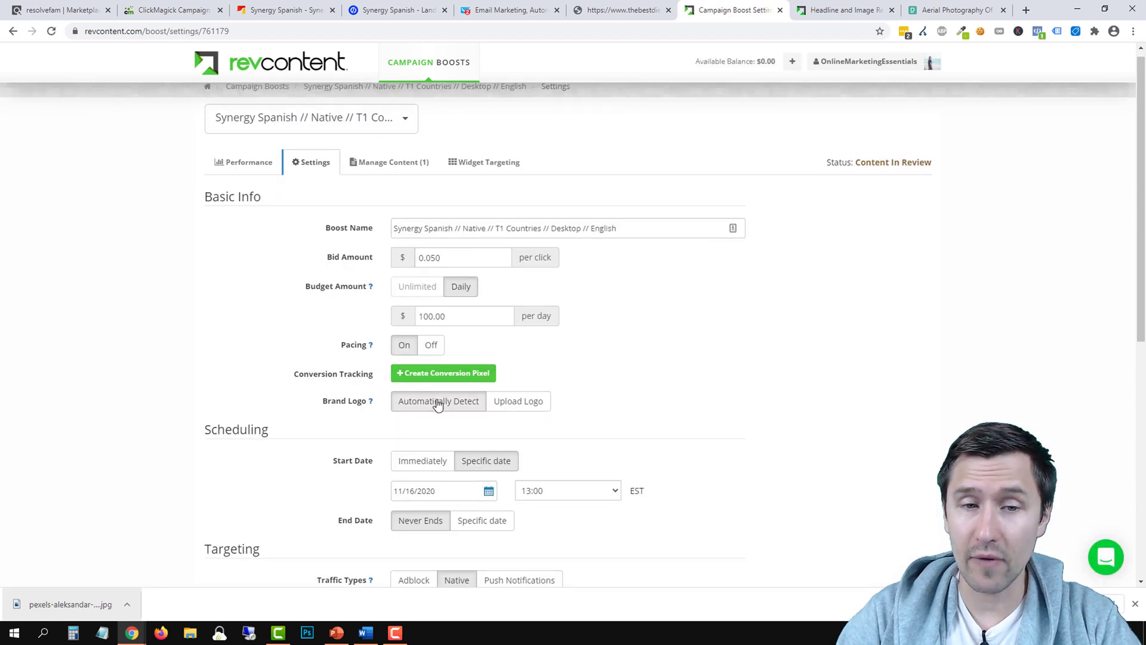
pyautogui.scroll(8, 251, 398)
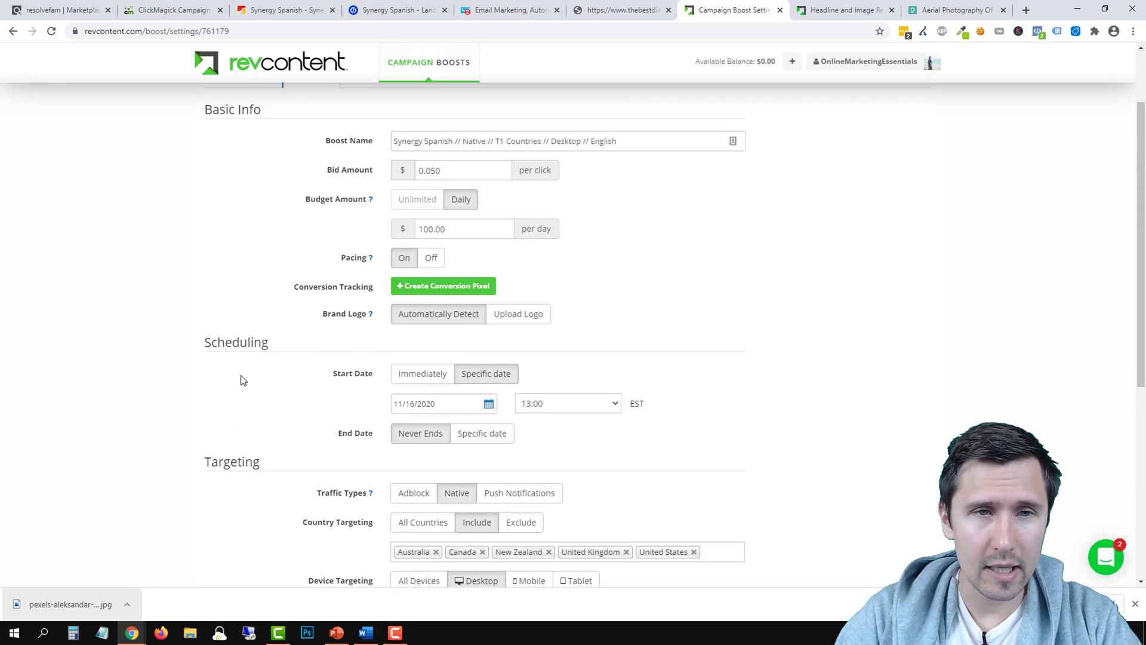
pyautogui.click(382, 172)
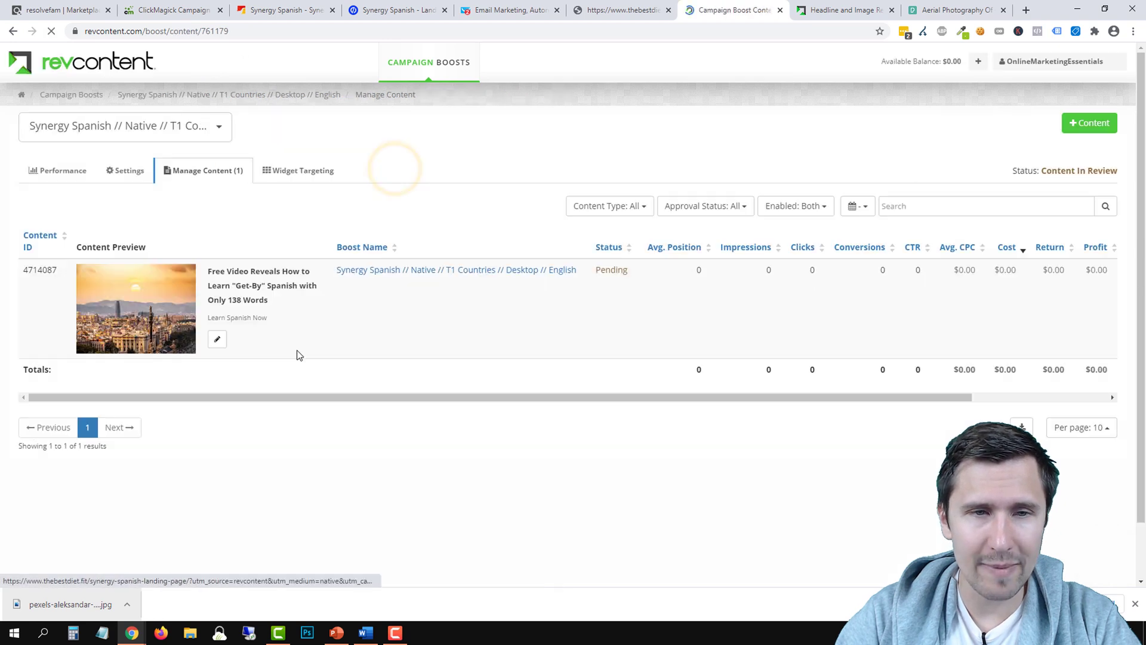
pyautogui.click(217, 339)
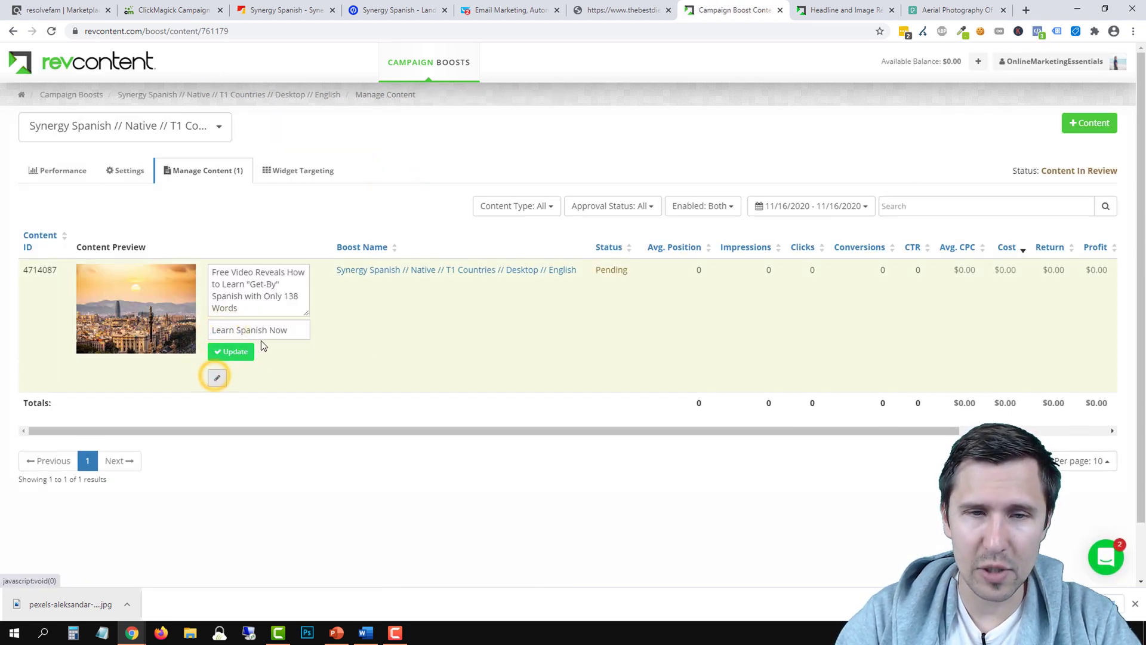
pyautogui.moveTo(807, 429); pyautogui.dragTo(955, 428)
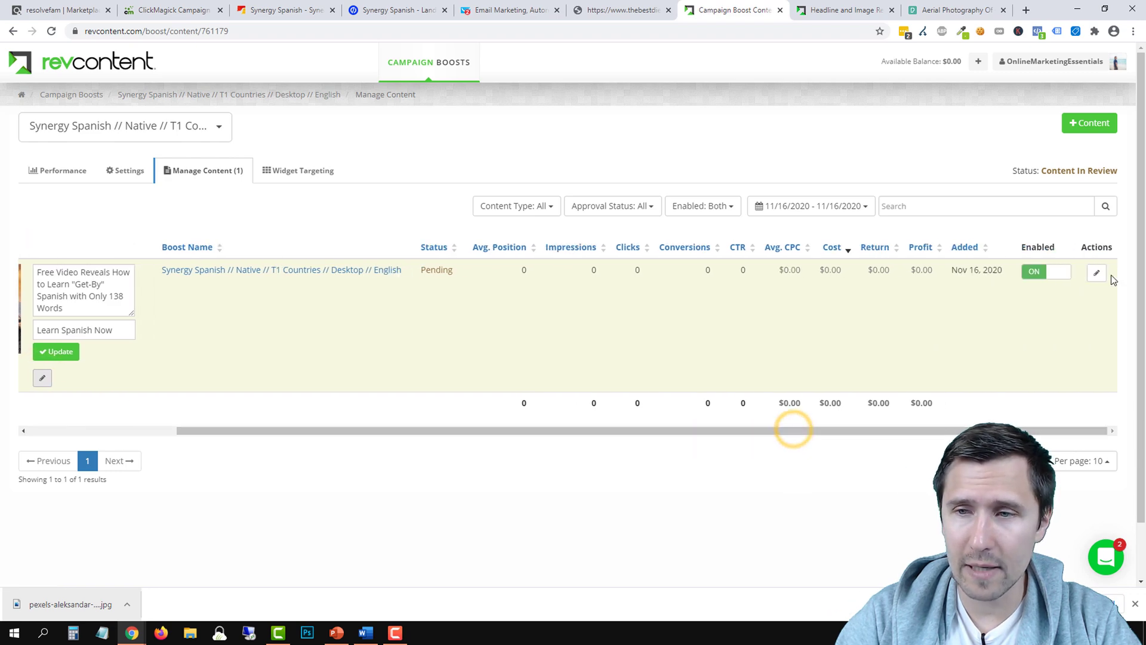
pyautogui.click(1098, 273)
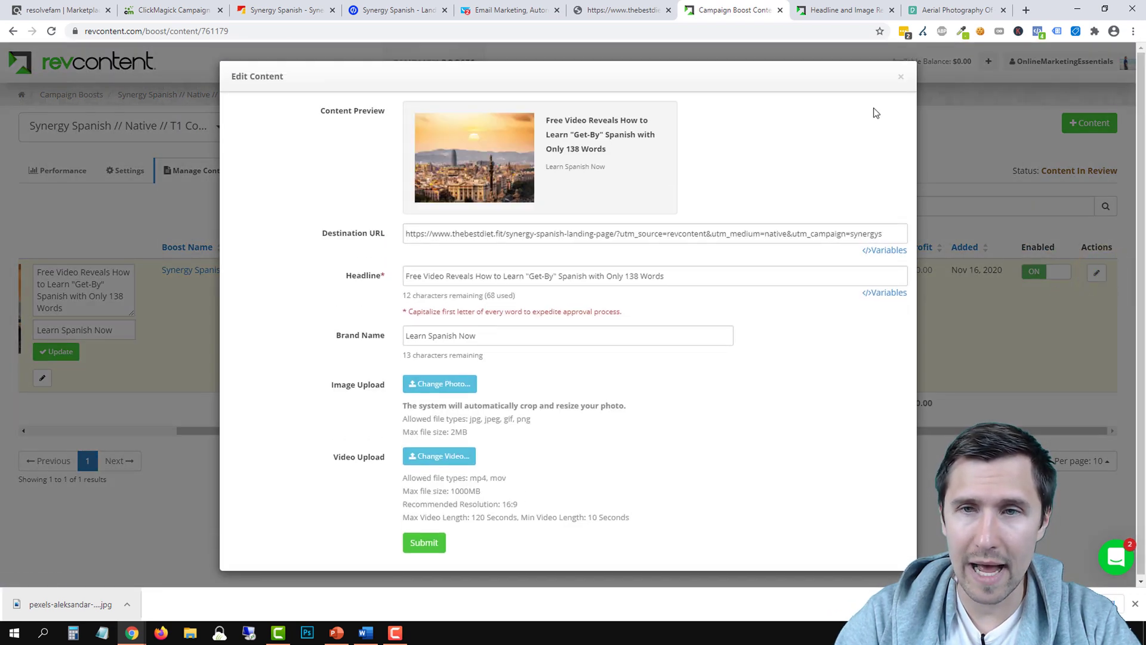
pyautogui.click(901, 81)
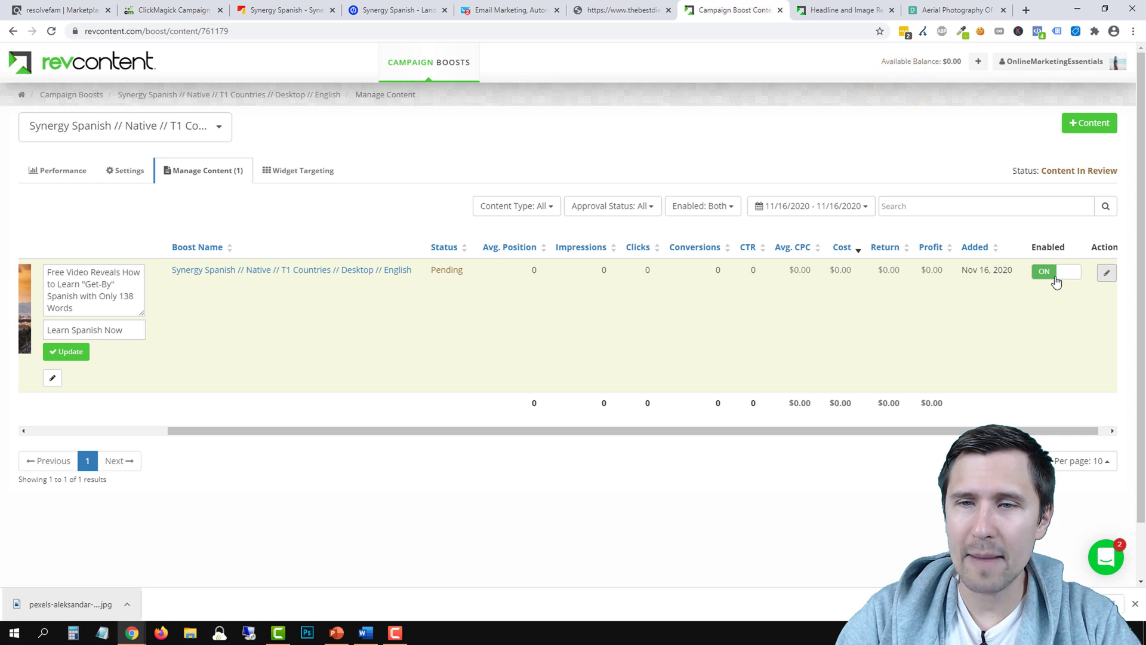
pyautogui.moveTo(516, 428); pyautogui.dragTo(286, 425)
pyautogui.click(217, 380)
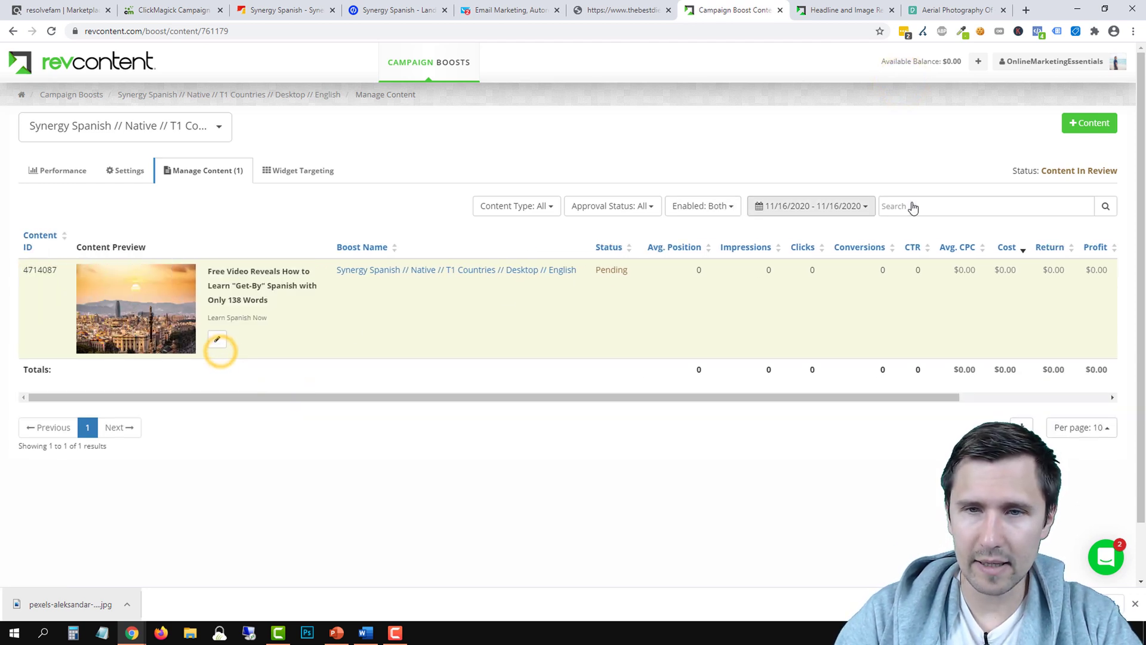
pyautogui.click(1092, 127)
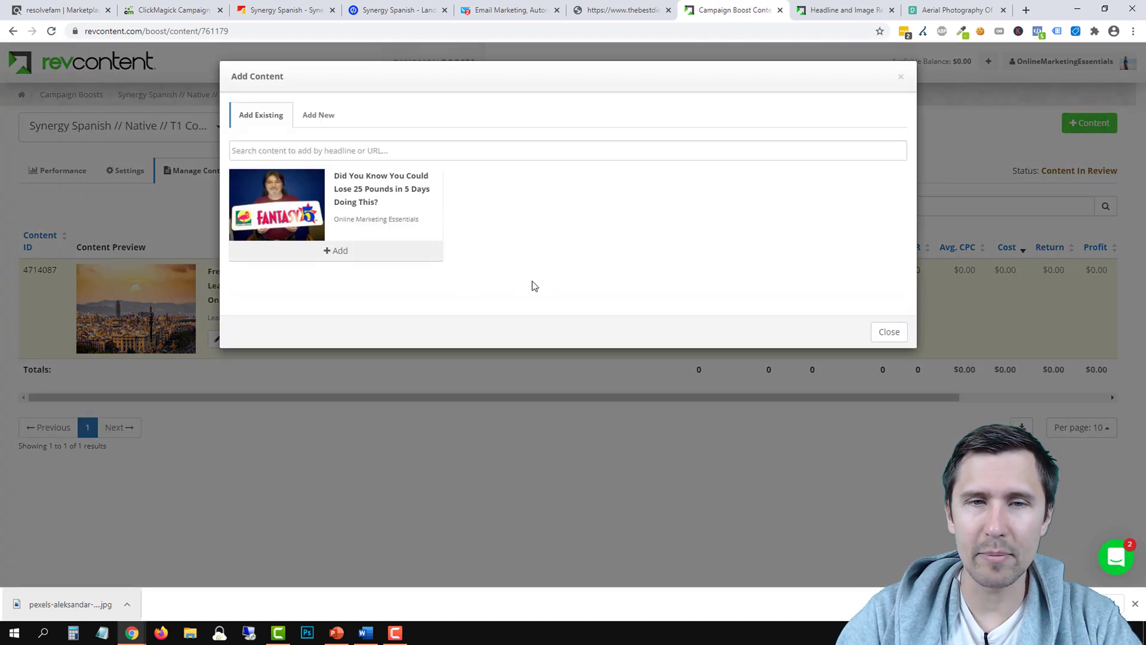
# Add the existing weight-loss ad to the boost and check its adv_targets destination URL
pyautogui.click(371, 255)
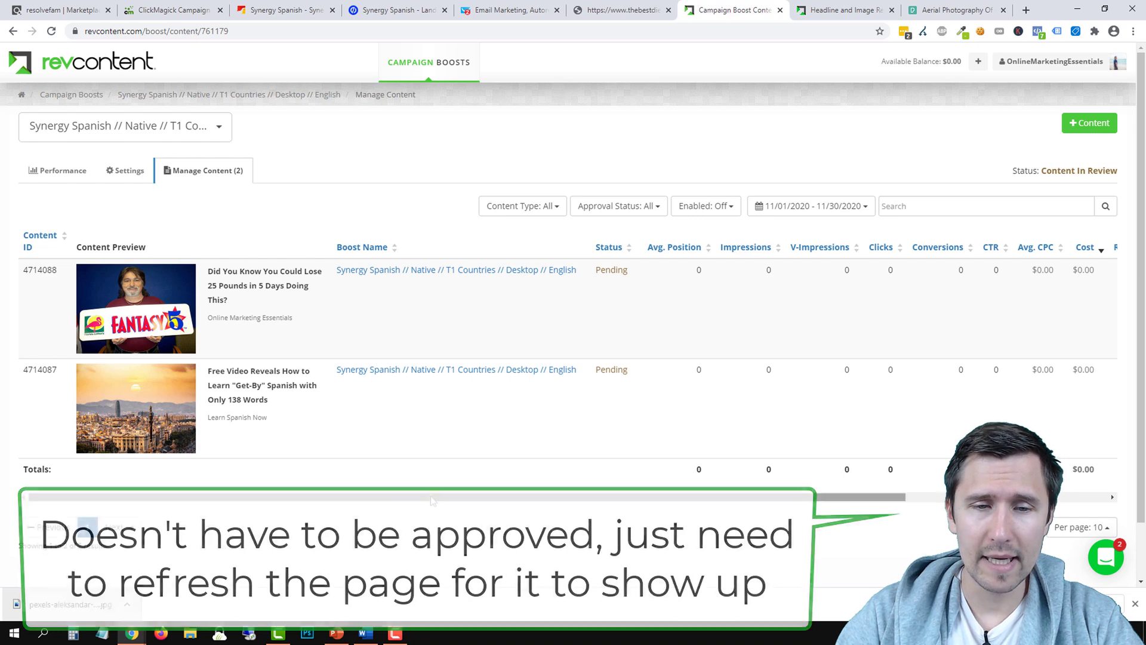
pyautogui.moveTo(430, 493); pyautogui.dragTo(633, 496)
pyautogui.click(1097, 276)
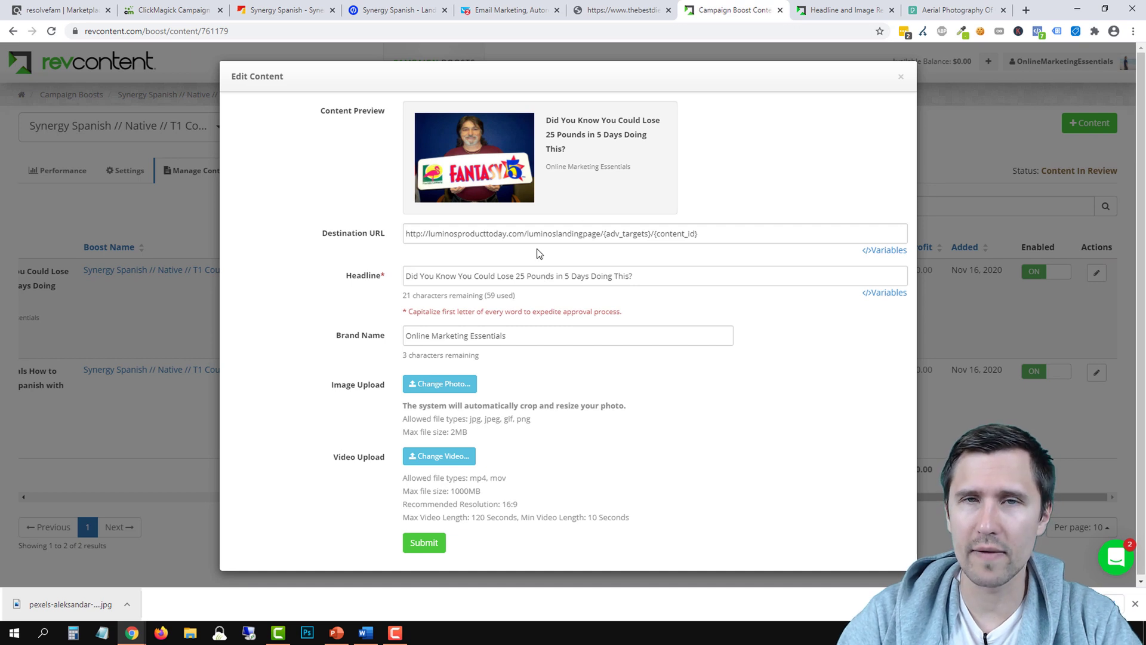
pyautogui.moveTo(606, 233); pyautogui.dragTo(650, 236)
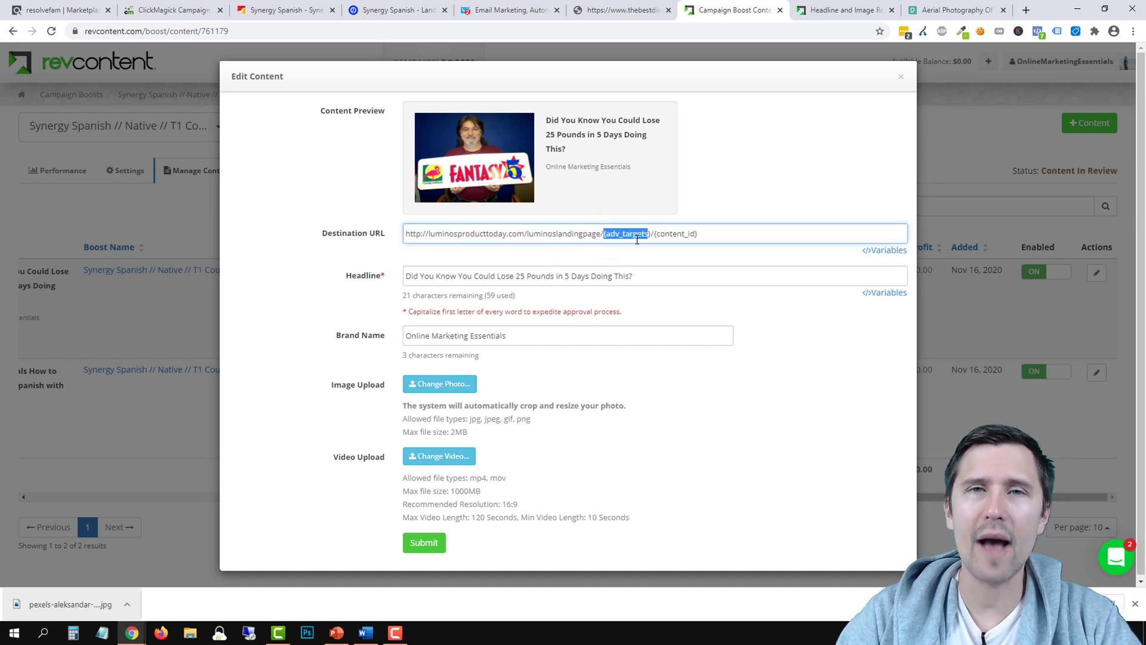
pyautogui.click(901, 77)
pyautogui.moveTo(618, 494); pyautogui.dragTo(370, 498)
pyautogui.click(121, 173)
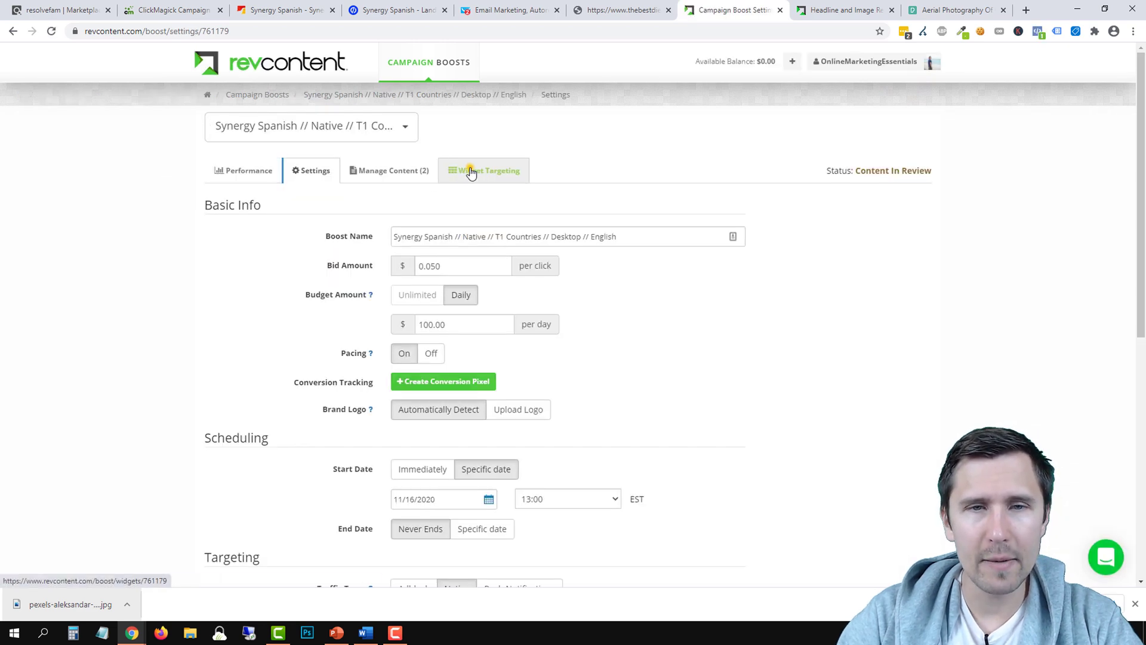
# Switch to the desktop boost's Widget Targeting tab
pyautogui.click(471, 172)
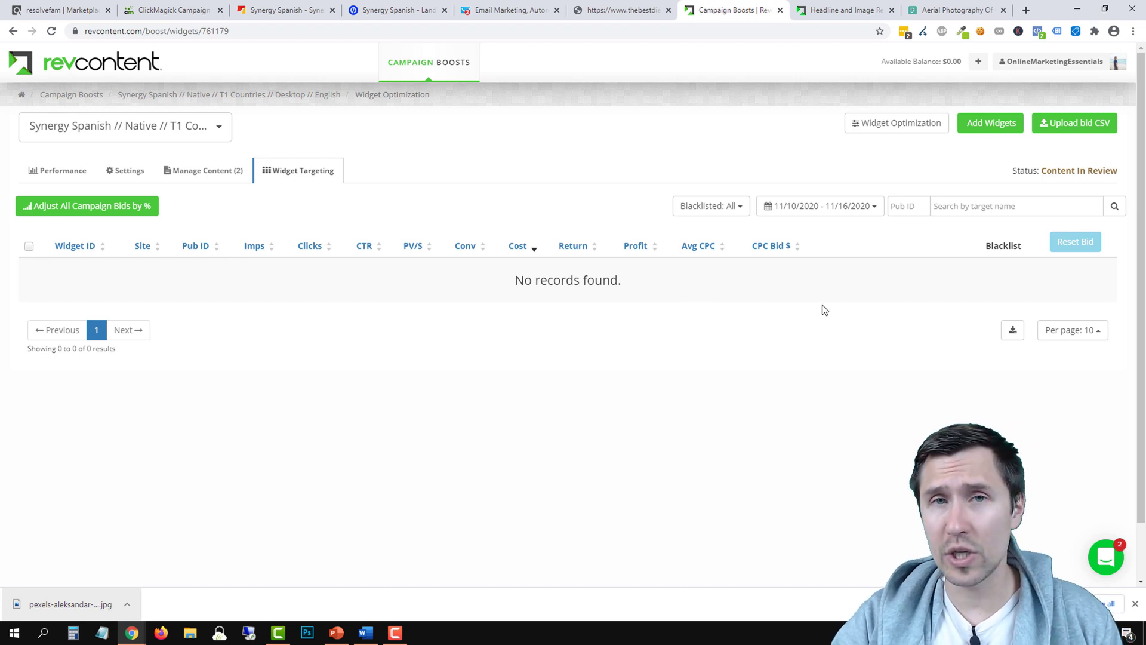
# Try the widget blacklist options with test widget ID 1234123, closing without saving
pyautogui.click(869, 122)
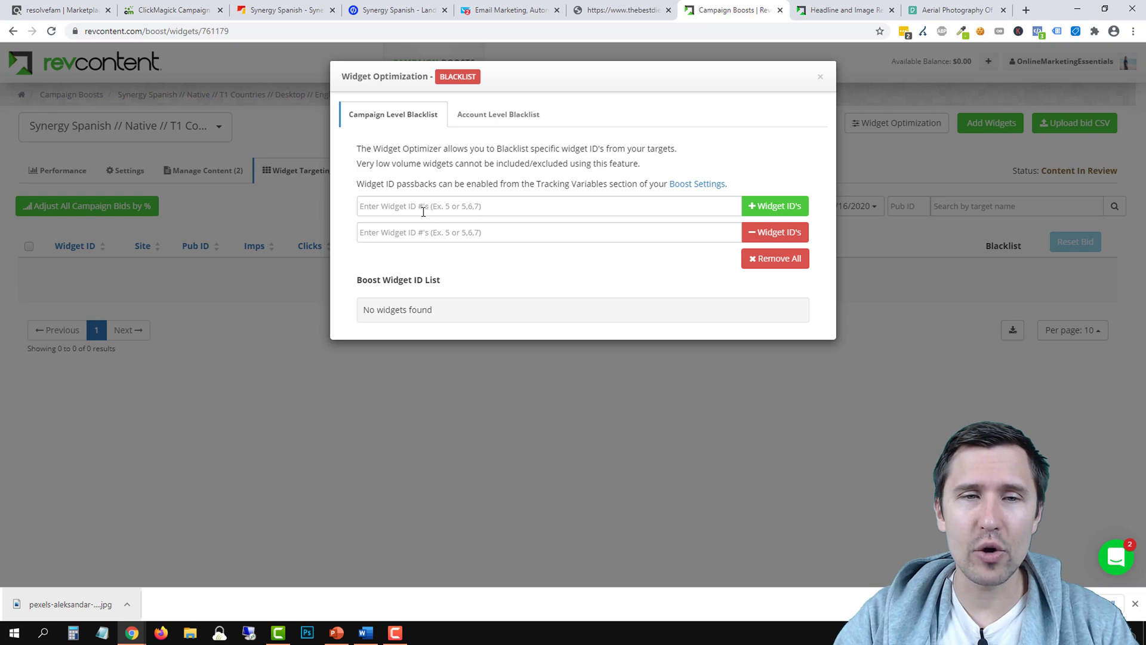
pyautogui.click(820, 77)
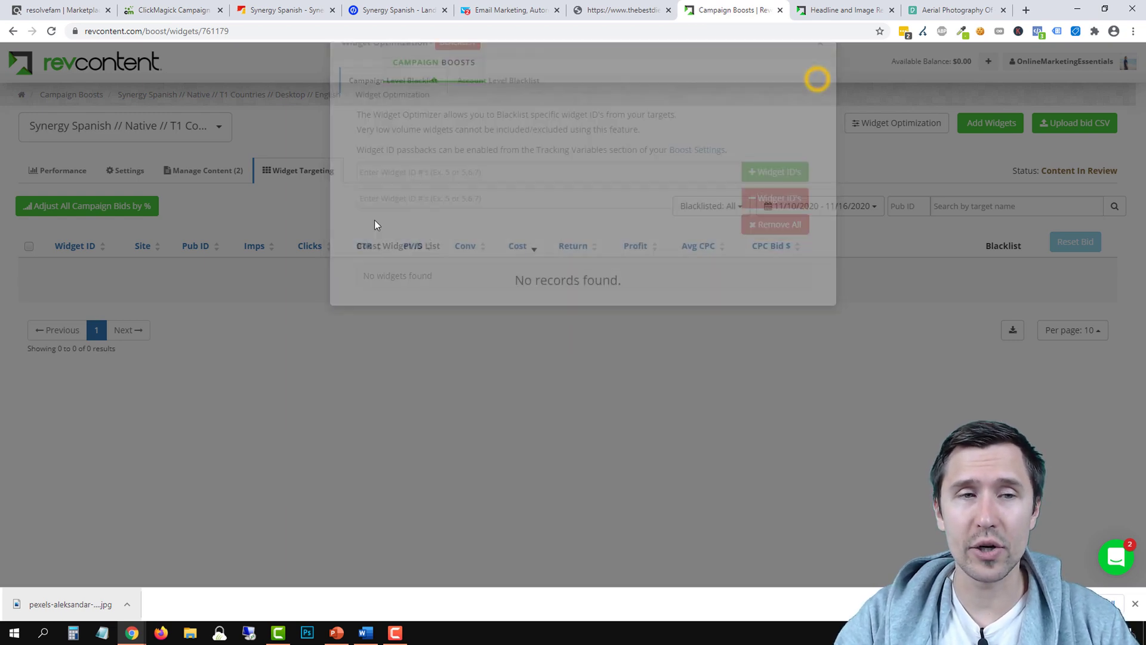
pyautogui.click(70, 373)
pyautogui.click(222, 413)
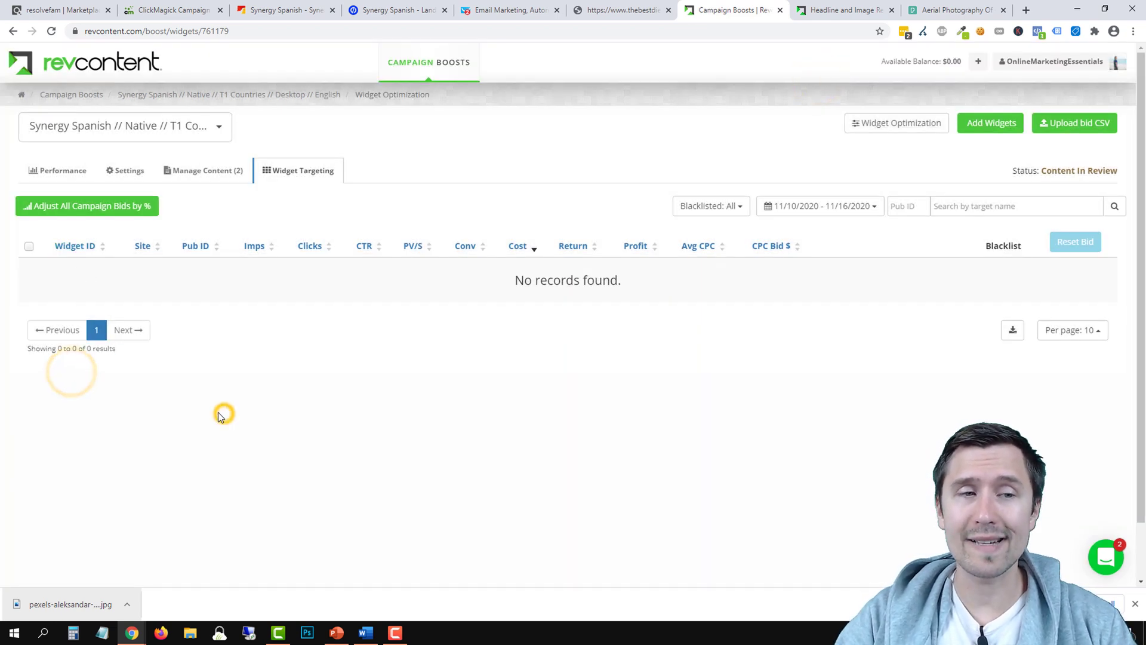
pyautogui.click(885, 128)
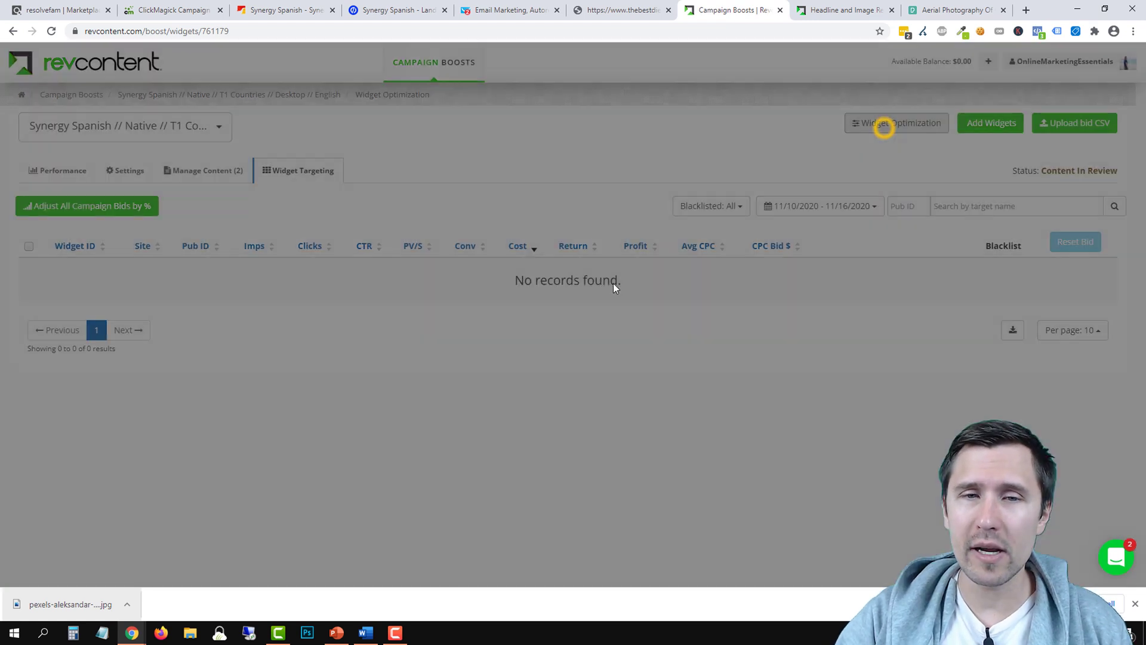
pyautogui.click(434, 214)
pyautogui.write('1234123')
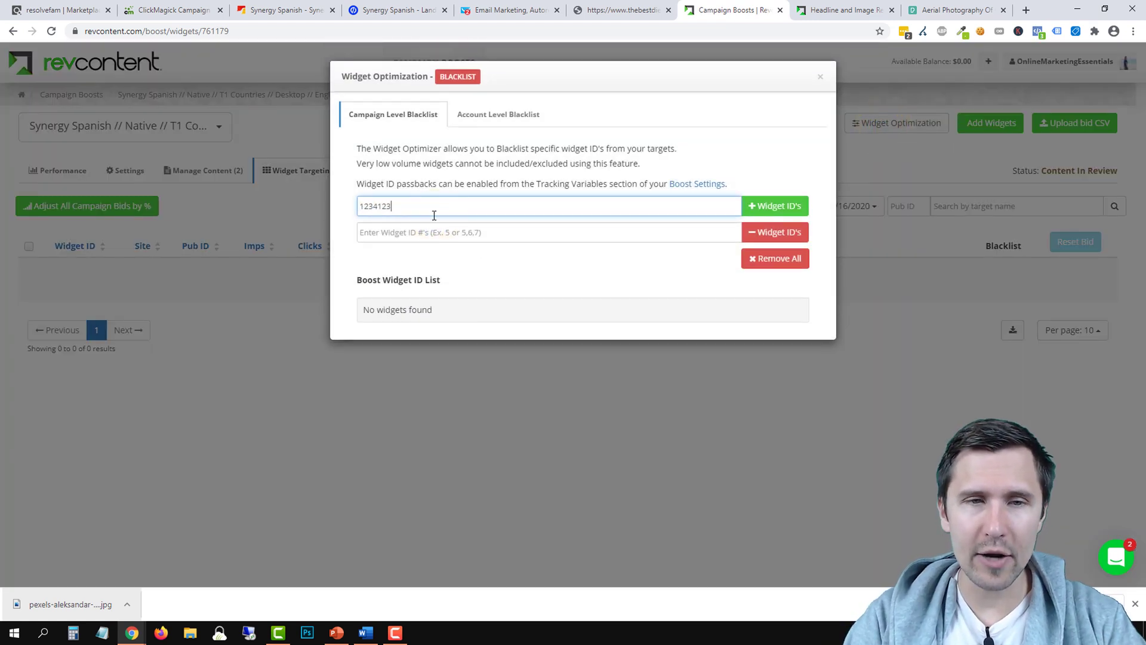
pyautogui.click(820, 83)
# Open and dismiss the add-widgets-with-bids form, then return to the Campaign Boosts list
pyautogui.click(991, 123)
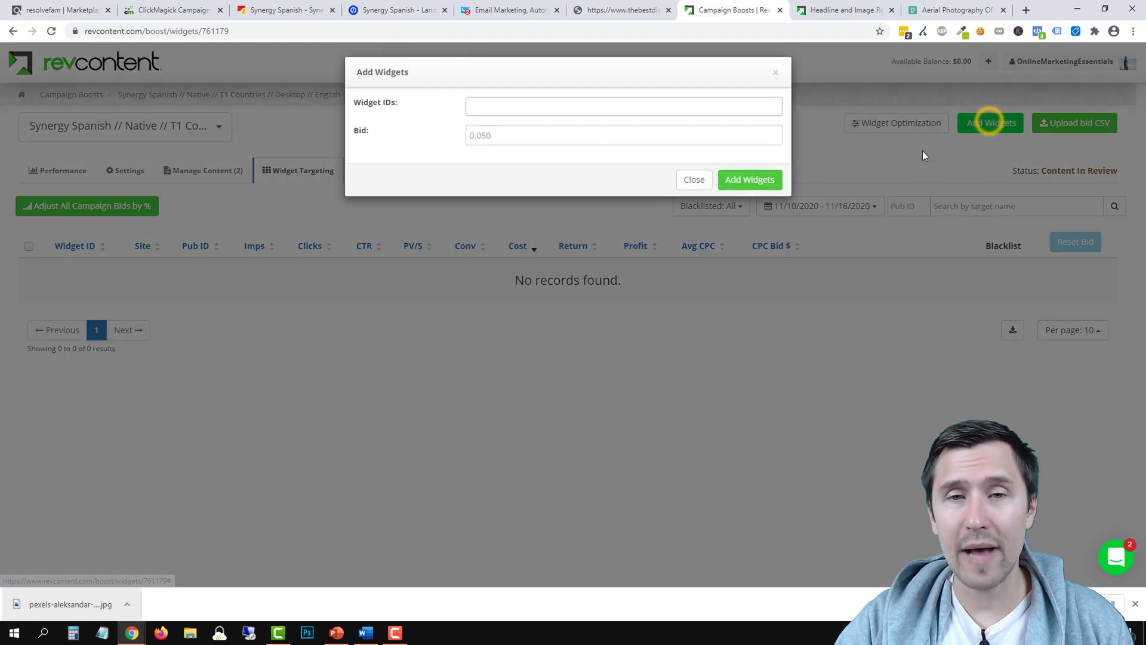
pyautogui.click(699, 184)
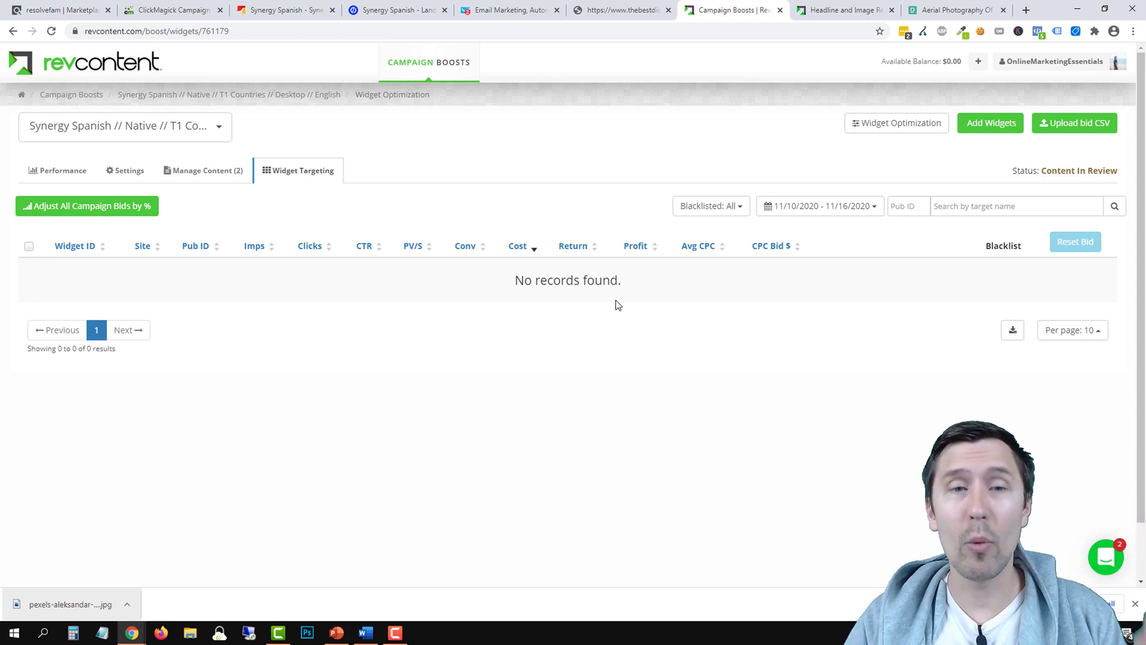
pyautogui.click(991, 123)
pyautogui.click(681, 184)
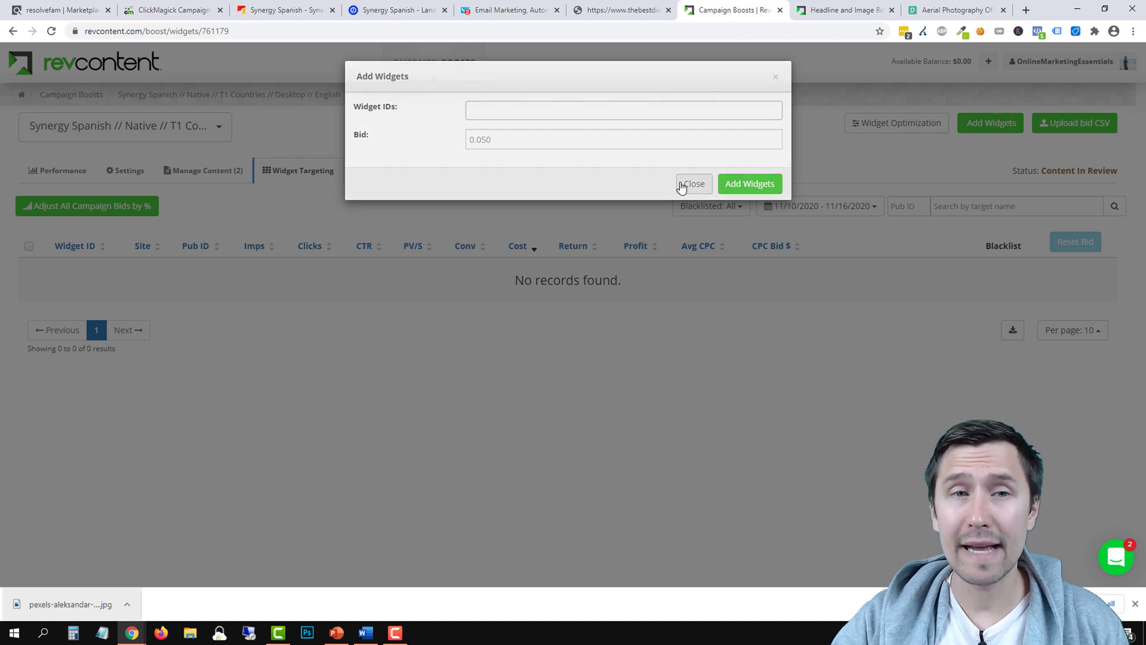
pyautogui.click(122, 174)
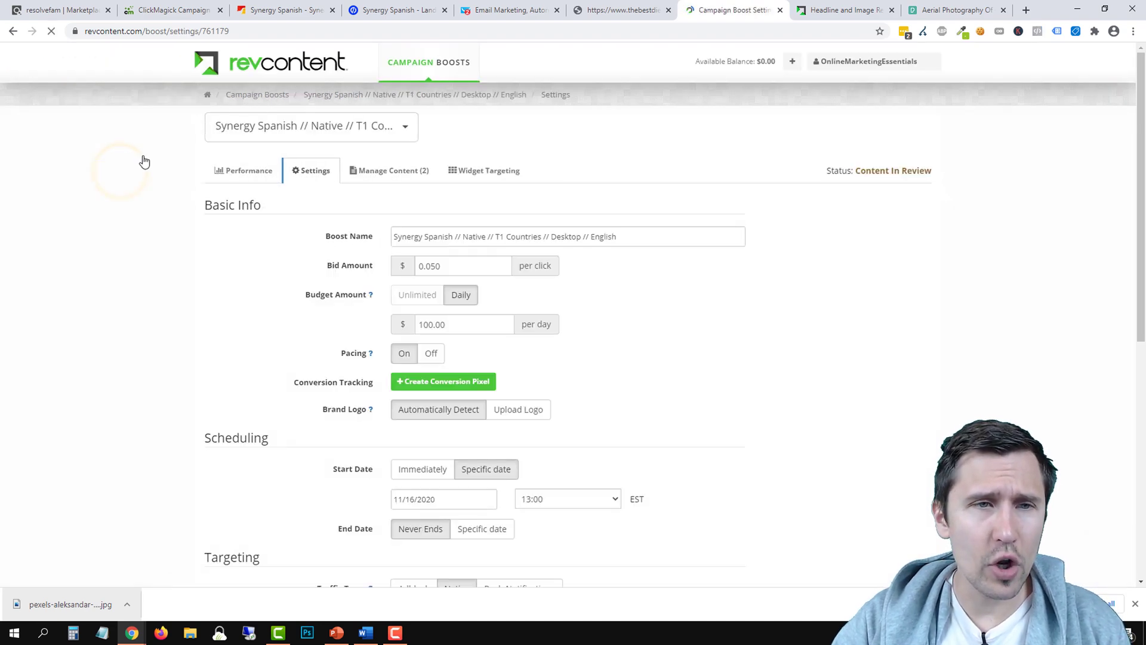
pyautogui.click(256, 95)
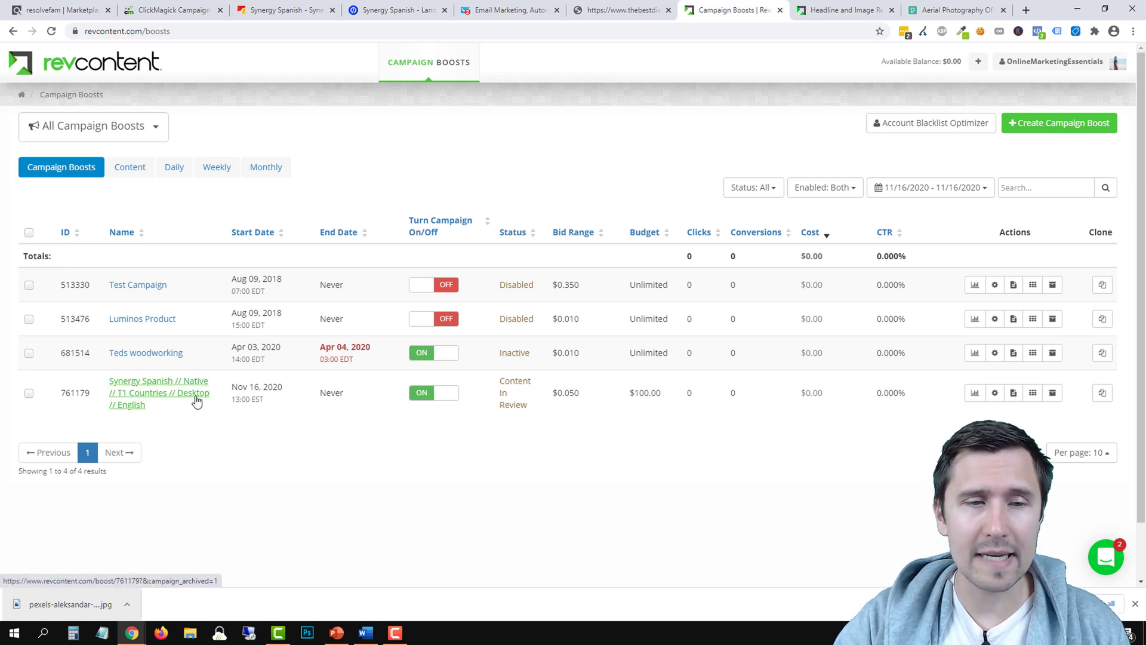
# Clone the Synergy Spanish desktop boost and change 'Desktop' to 'Mobile' in its name
pyautogui.click(1102, 395)
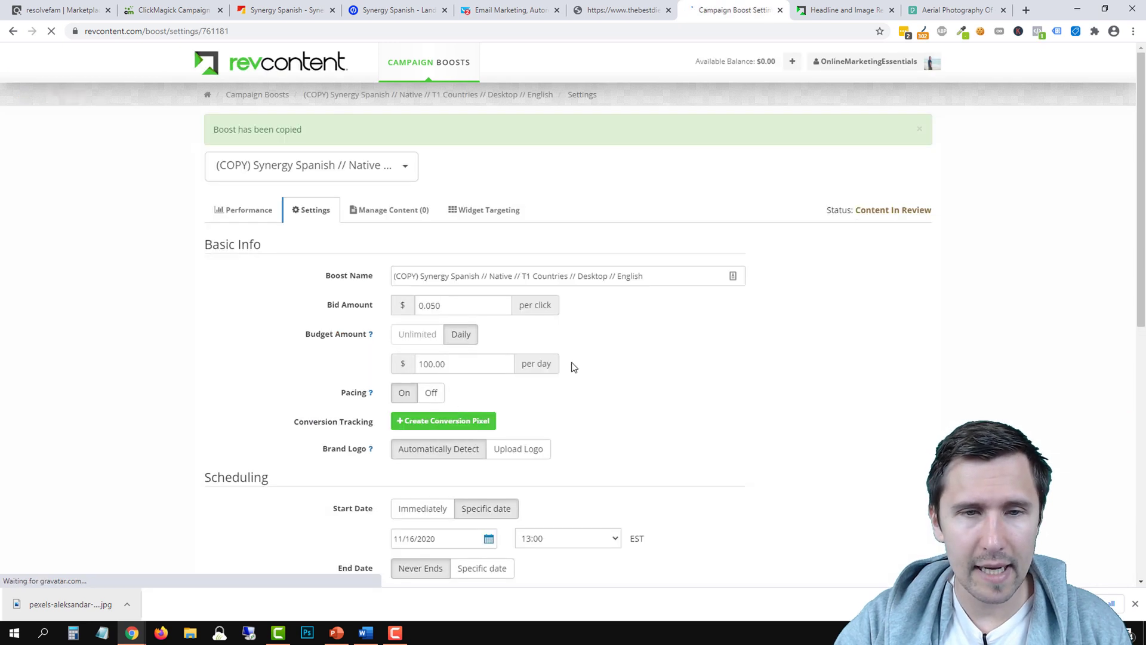
pyautogui.scroll(-2, 474, 281)
pyautogui.scroll(2, 589, 277)
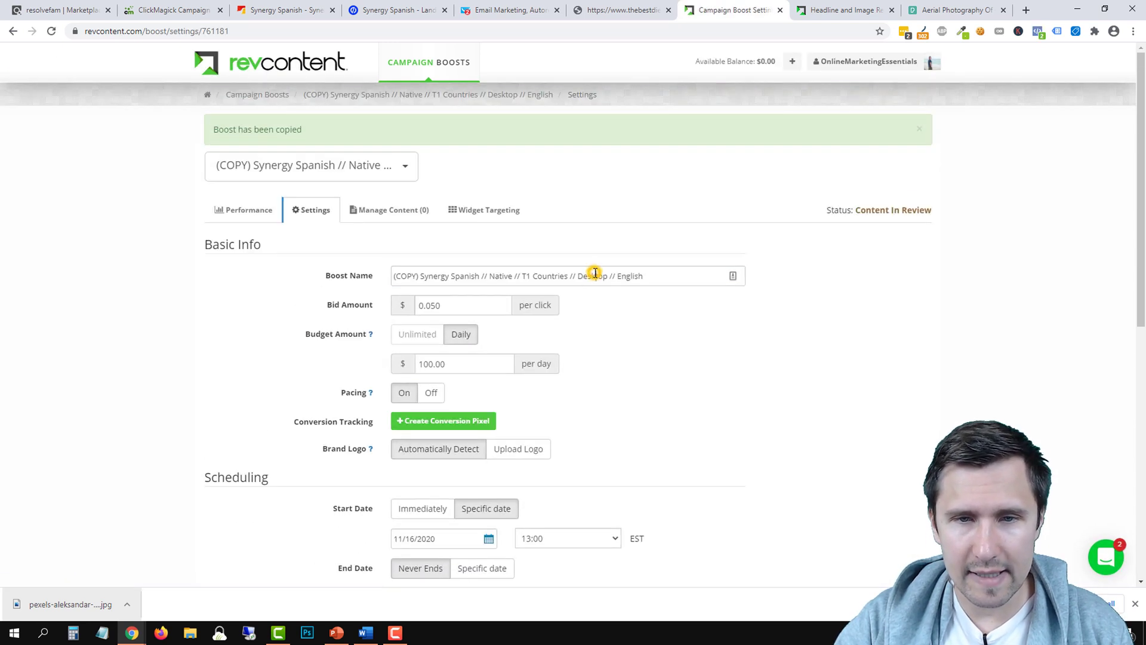
pyautogui.doubleClick(590, 276)
pyautogui.write('Mobile')
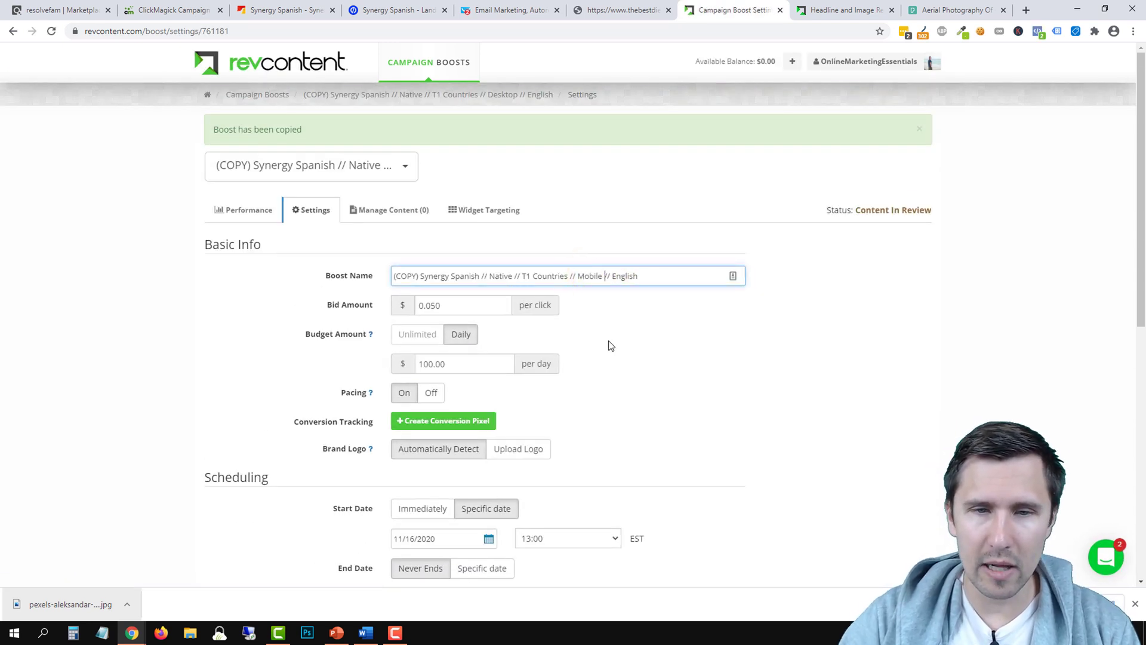
# Target mobile instead of desktop devices and save the cloned boost
pyautogui.scroll(-6, 610, 346)
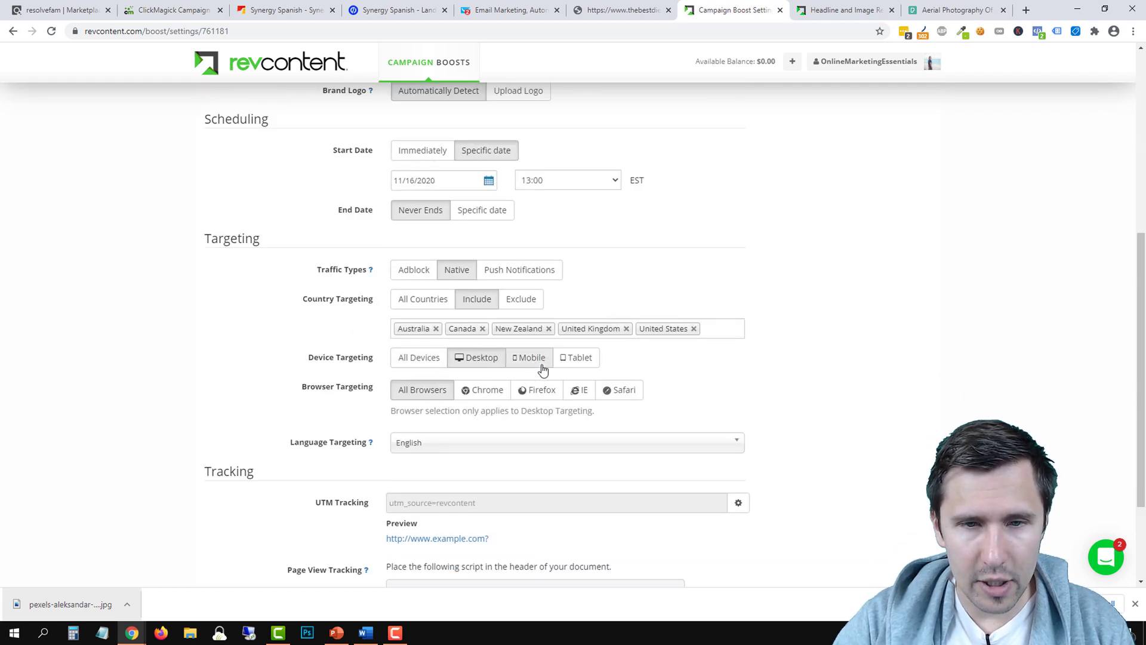
pyautogui.click(533, 358)
pyautogui.scroll(-3, 417, 417)
pyautogui.click(493, 173)
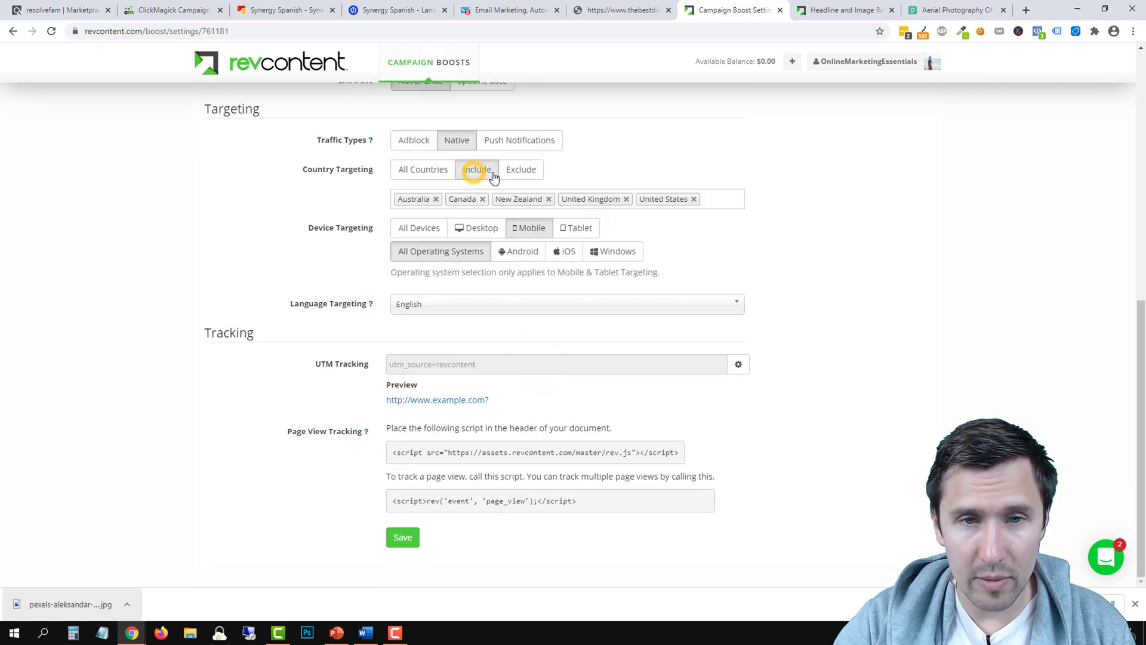
pyautogui.click(411, 540)
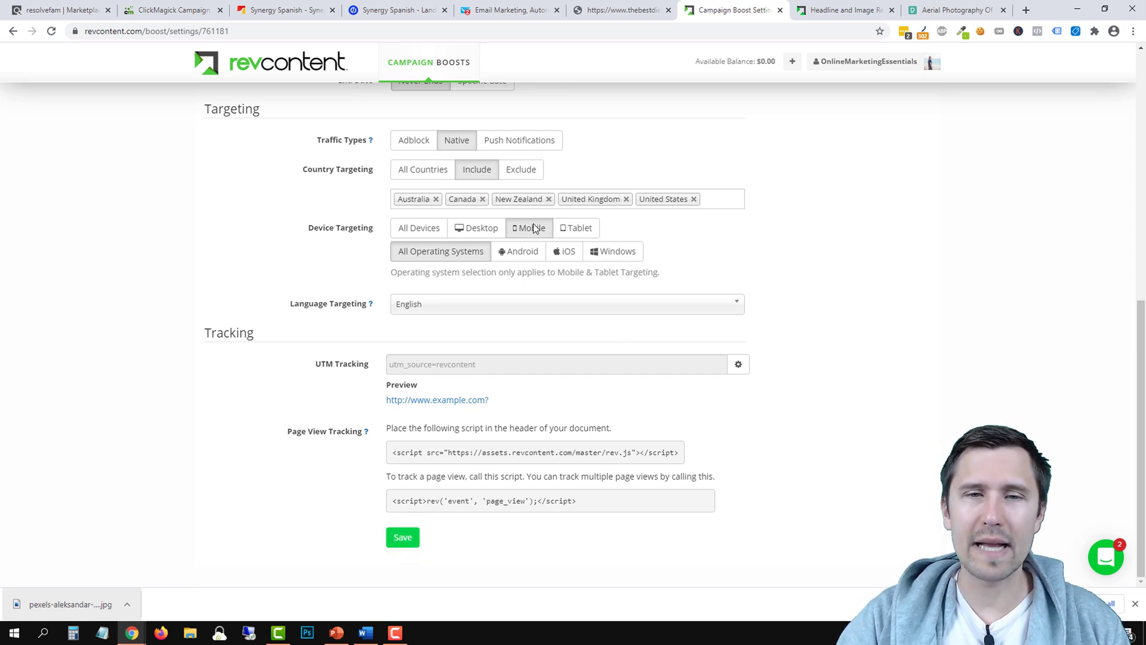
pyautogui.click(396, 537)
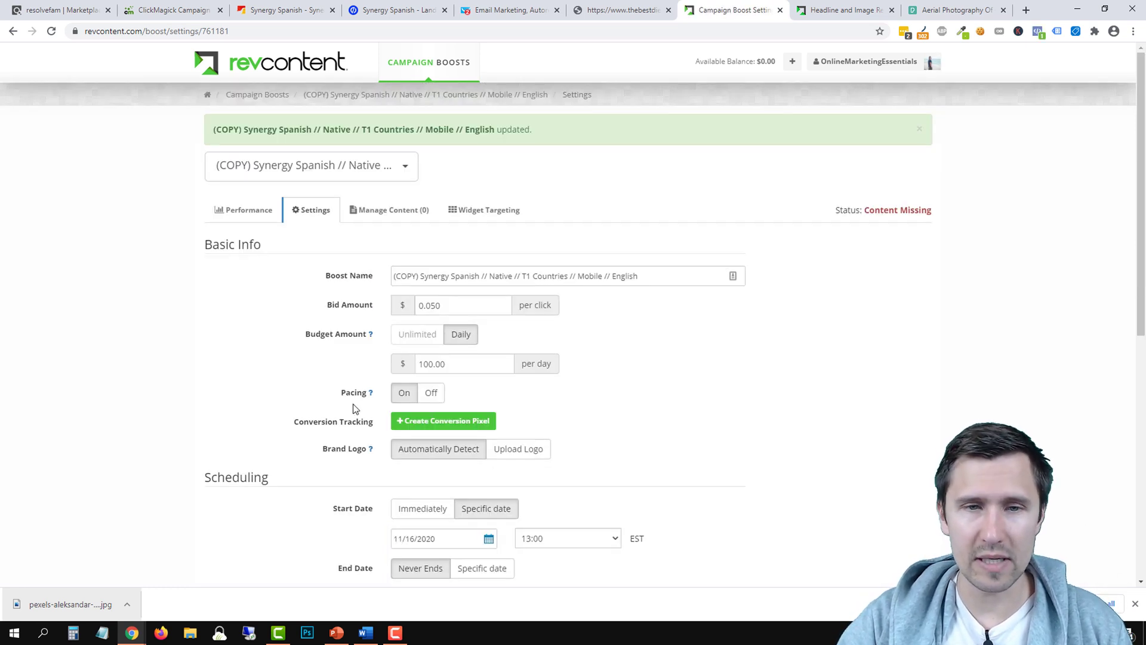
pyautogui.click(376, 96)
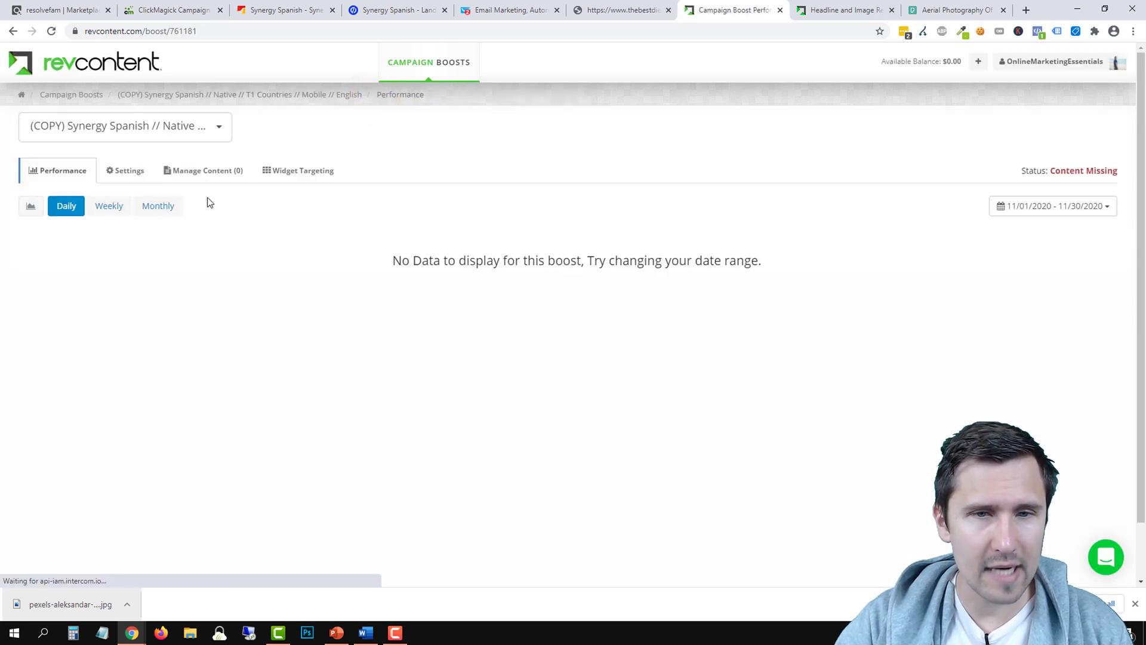
# Open the copied mobile boost and delete the copy prefix from its name
pyautogui.click(69, 100)
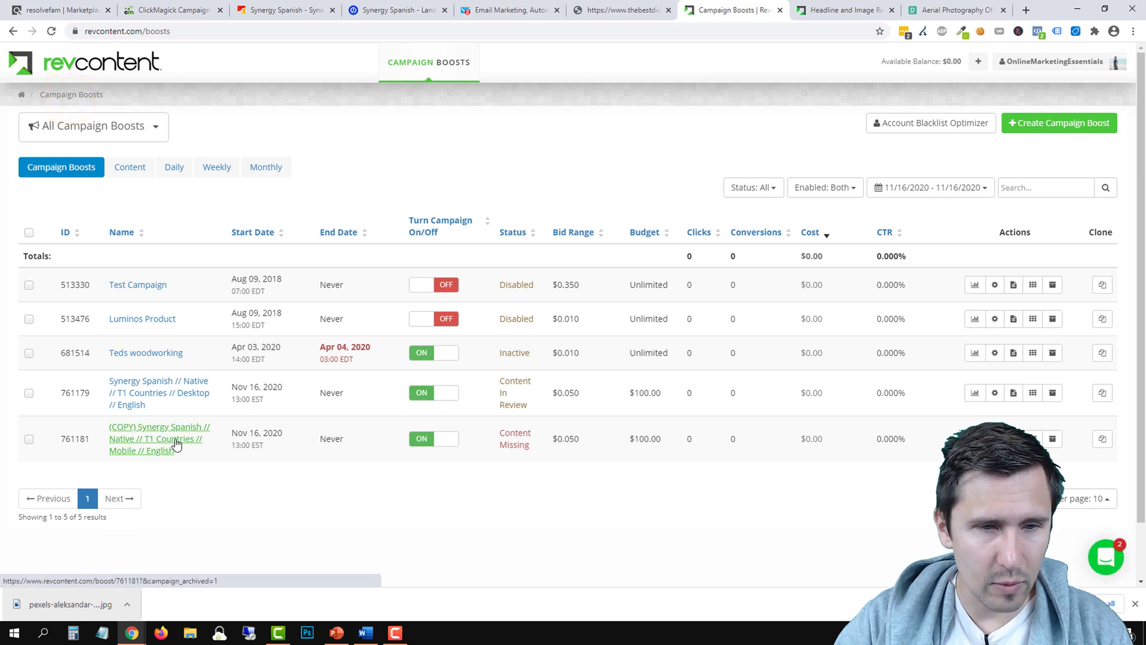
pyautogui.click(174, 441)
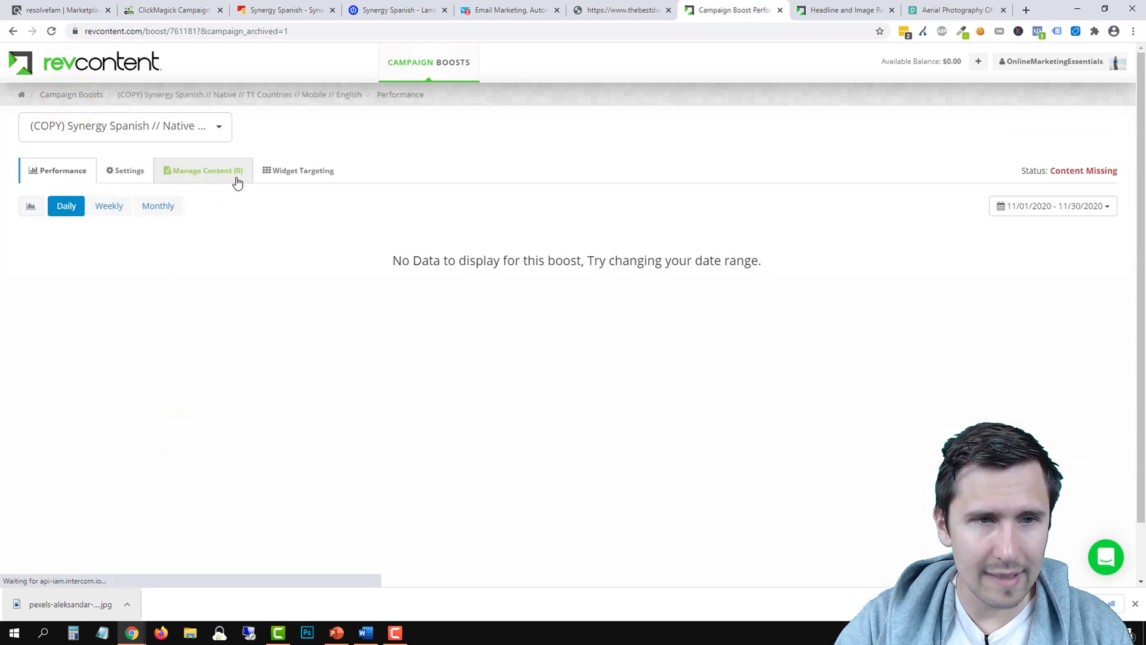
pyautogui.click(225, 173)
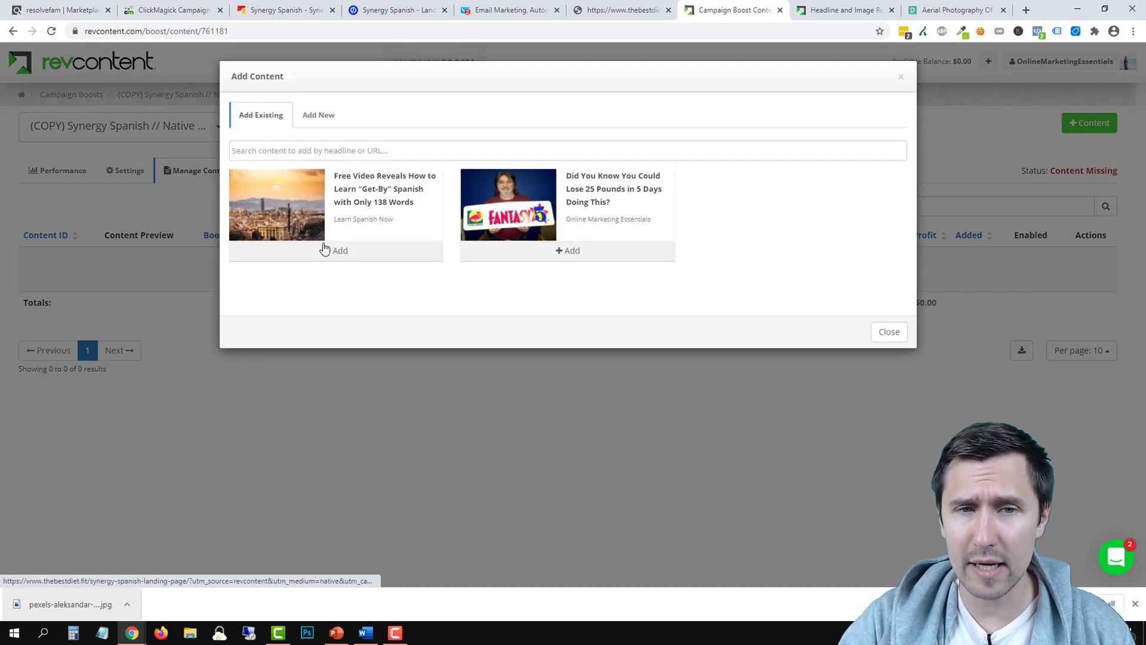
pyautogui.click(888, 331)
pyautogui.click(126, 174)
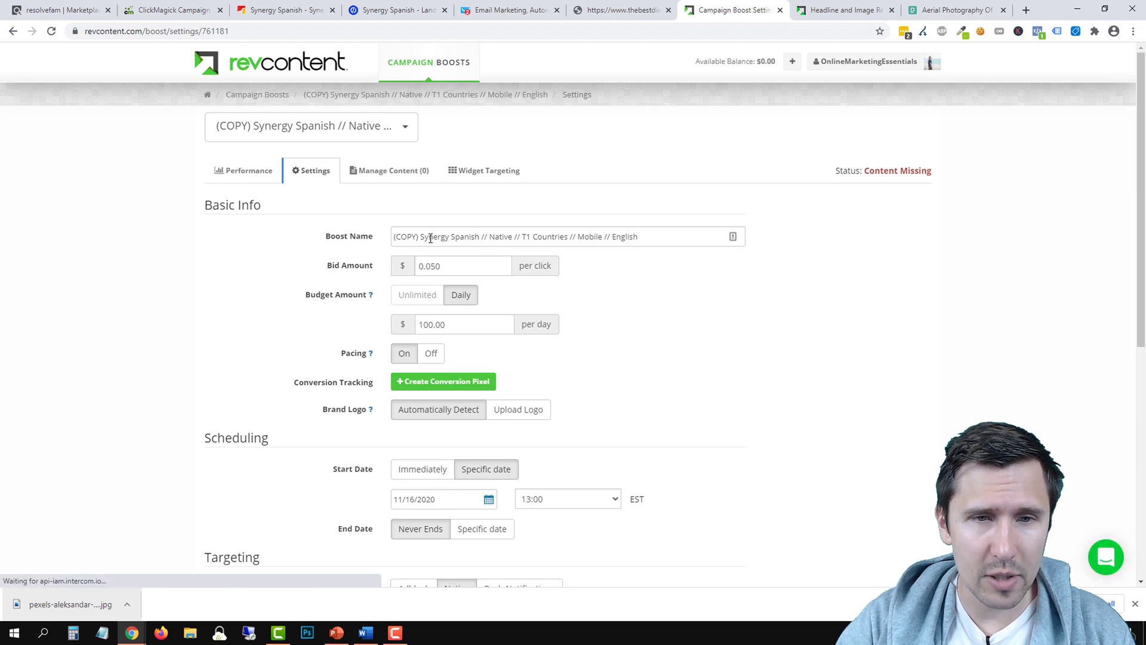
pyautogui.moveTo(422, 238); pyautogui.dragTo(397, 239)
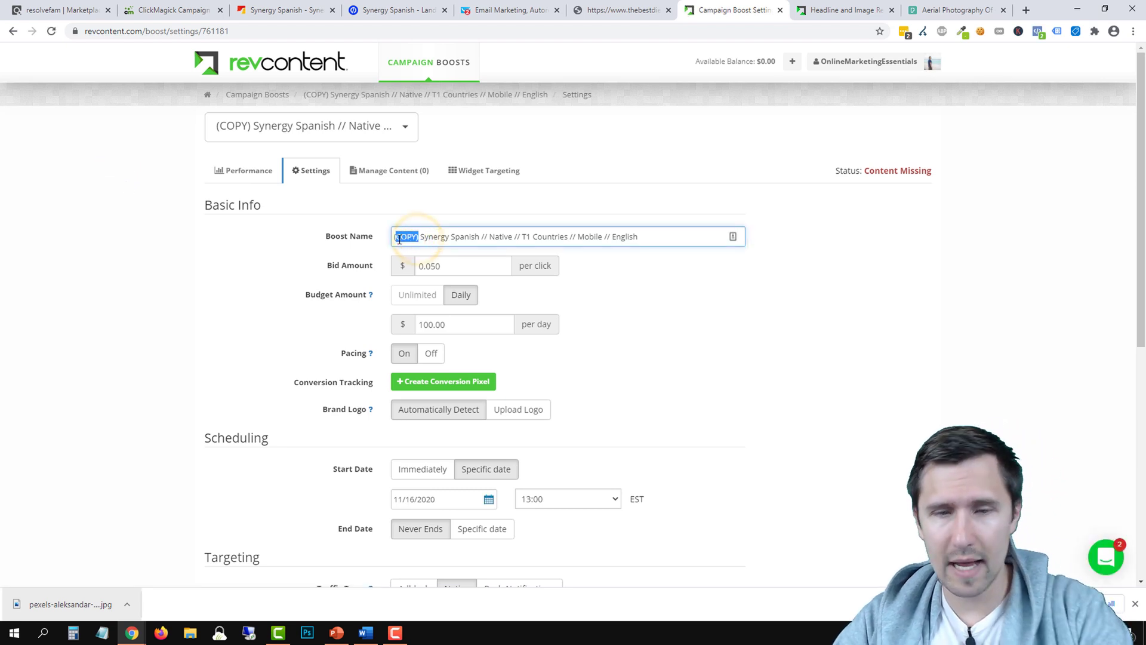
pyautogui.press('BackSpace')
pyautogui.press('BackSpace')
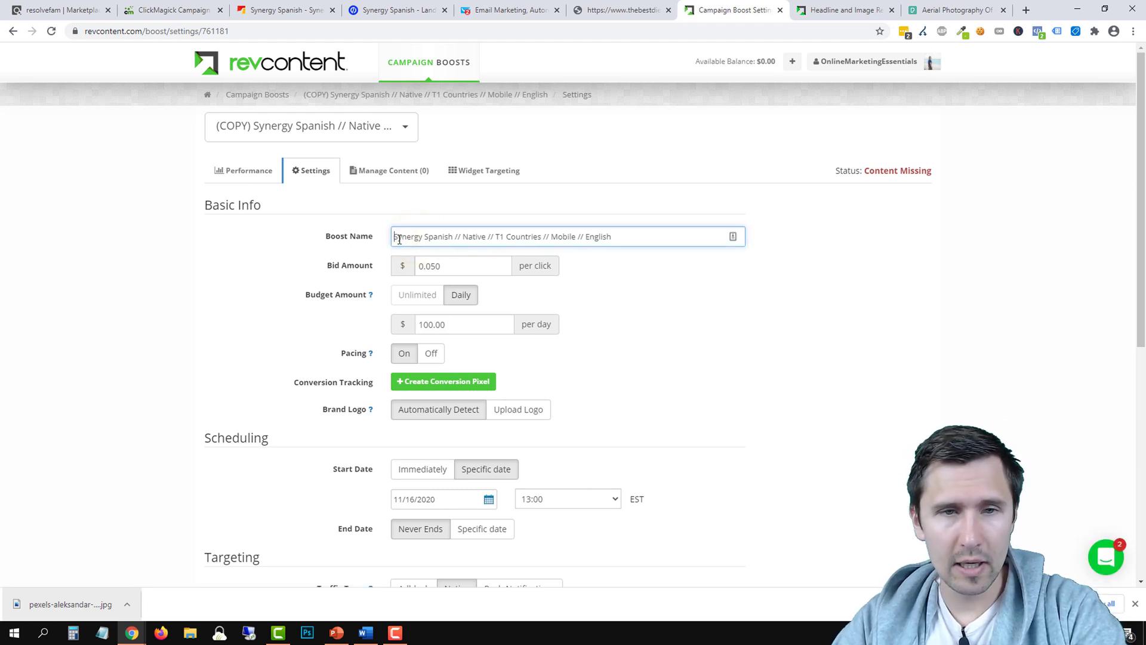
# Add the 'Get-By' Spanish video ad to the mobile boost
pyautogui.click(378, 179)
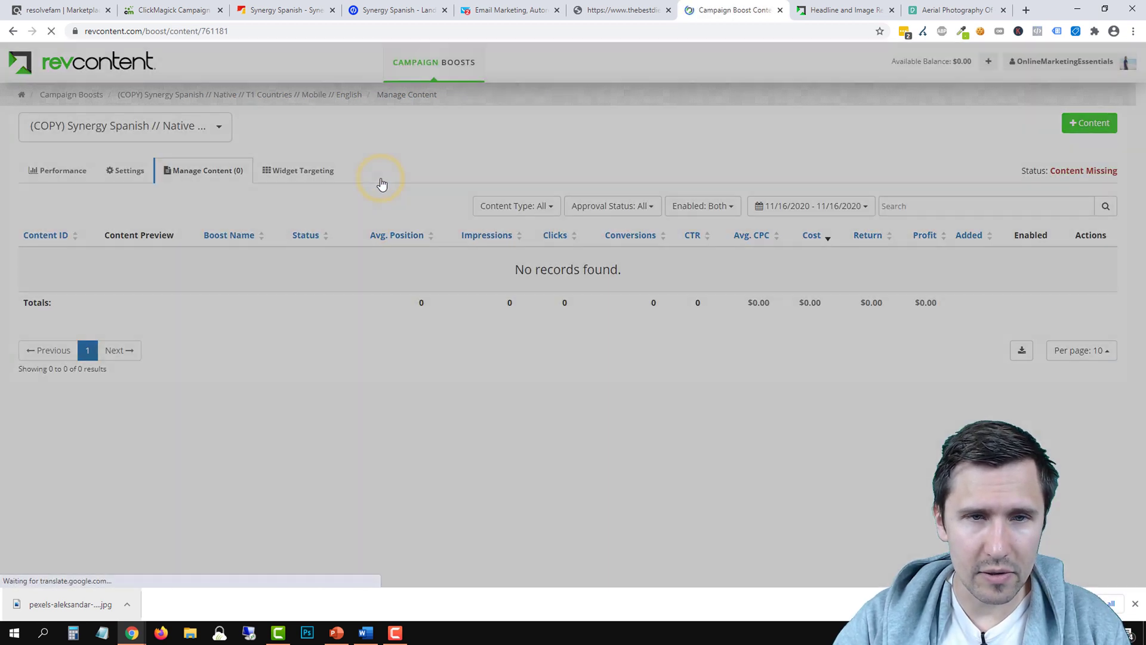
pyautogui.click(335, 250)
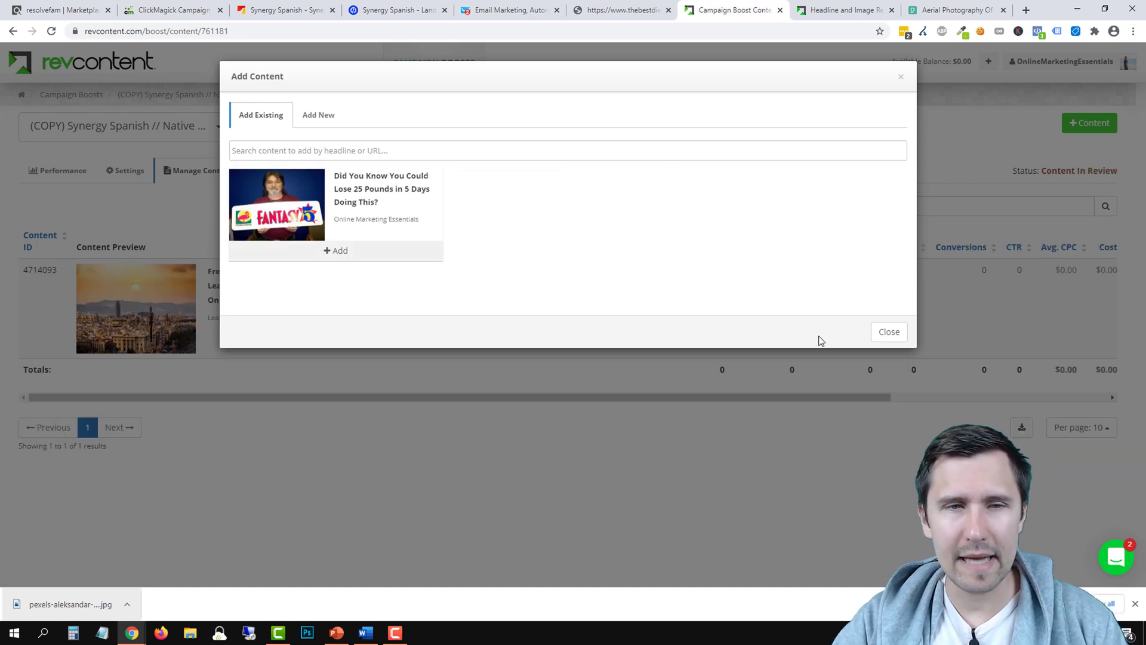
pyautogui.click(892, 334)
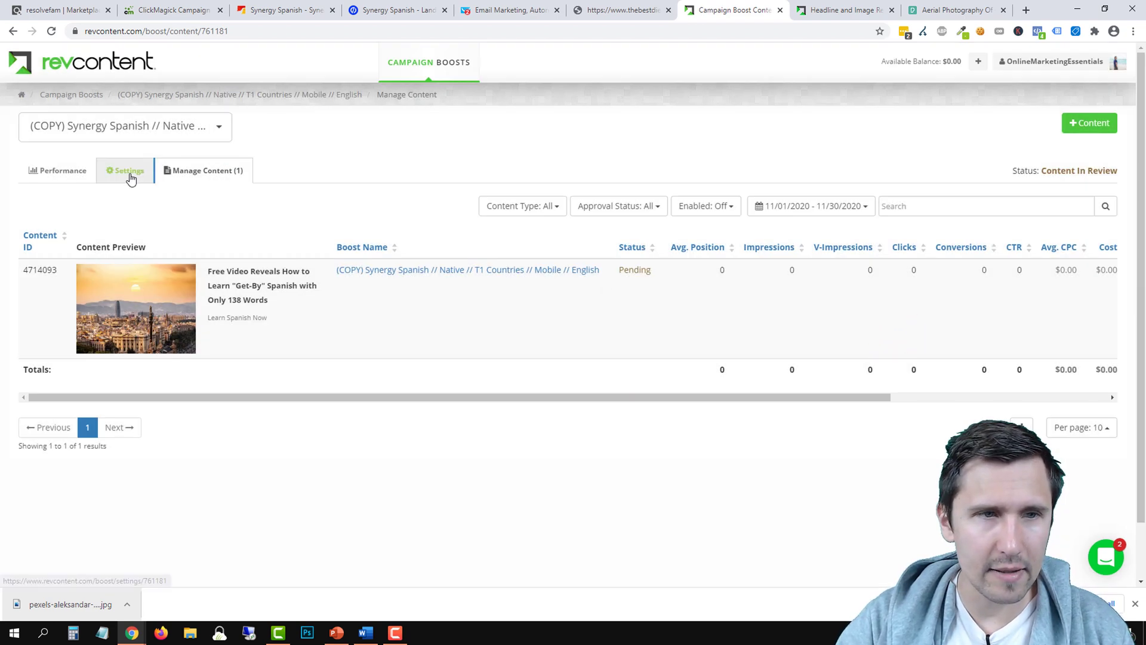
# Remove the '(COPY)' prefix so the mobile boost is named Synergy Spanish // Native // T1 Countries // Mobile // English, and save
pyautogui.click(123, 179)
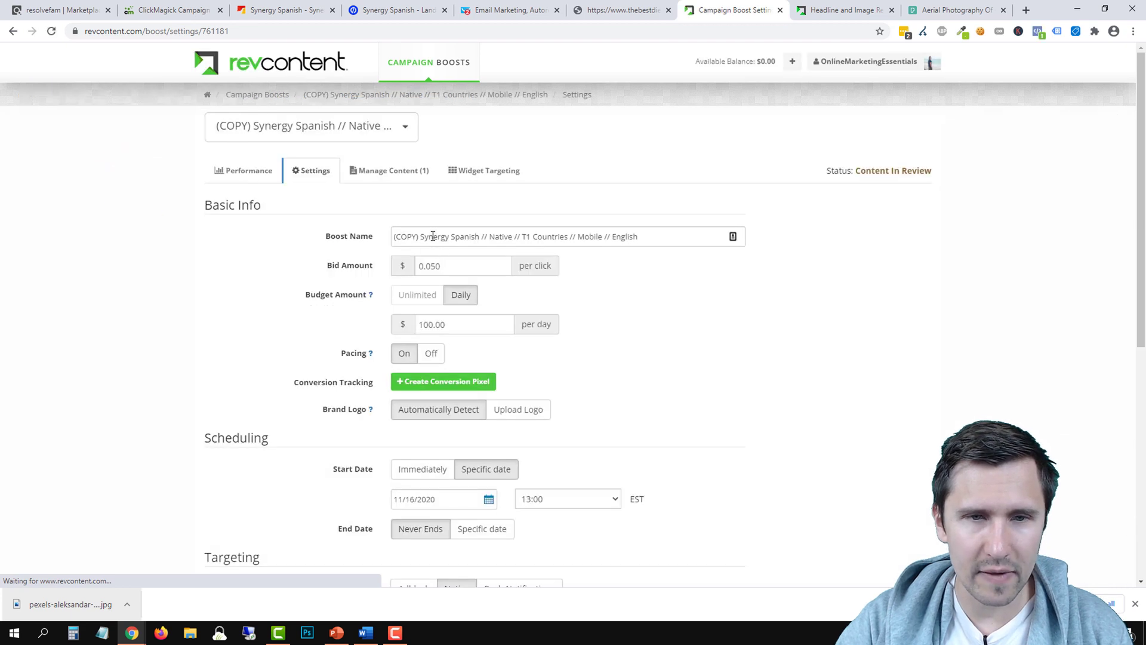
pyautogui.moveTo(422, 233); pyautogui.dragTo(389, 237)
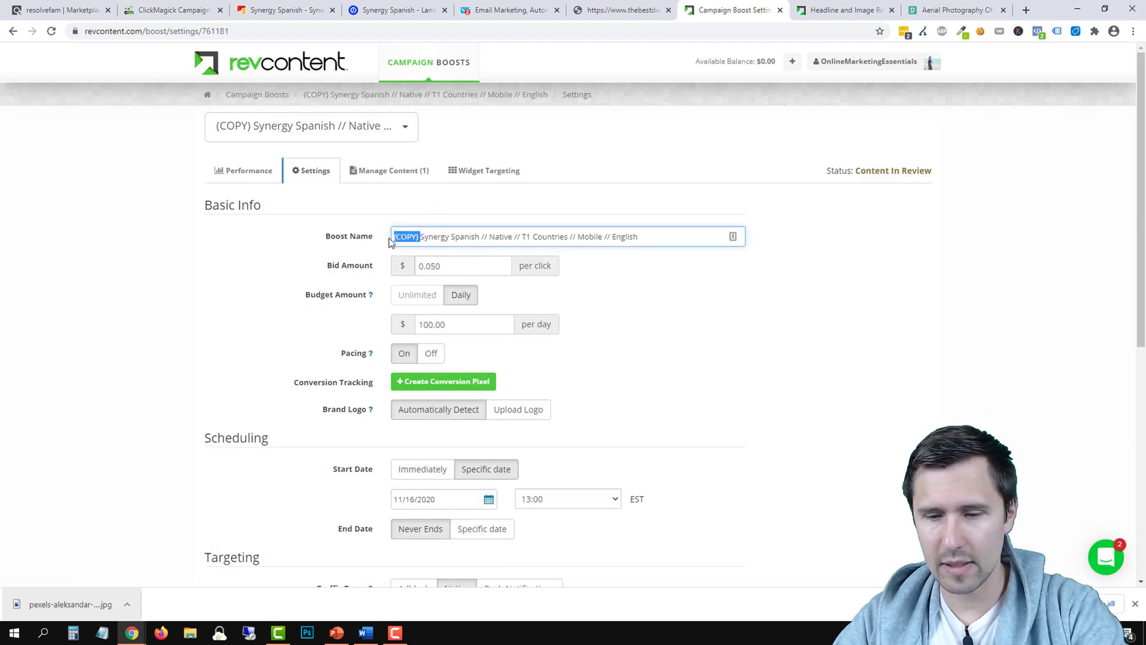
pyautogui.press('BackSpace')
pyautogui.scroll(-7, 770, 369)
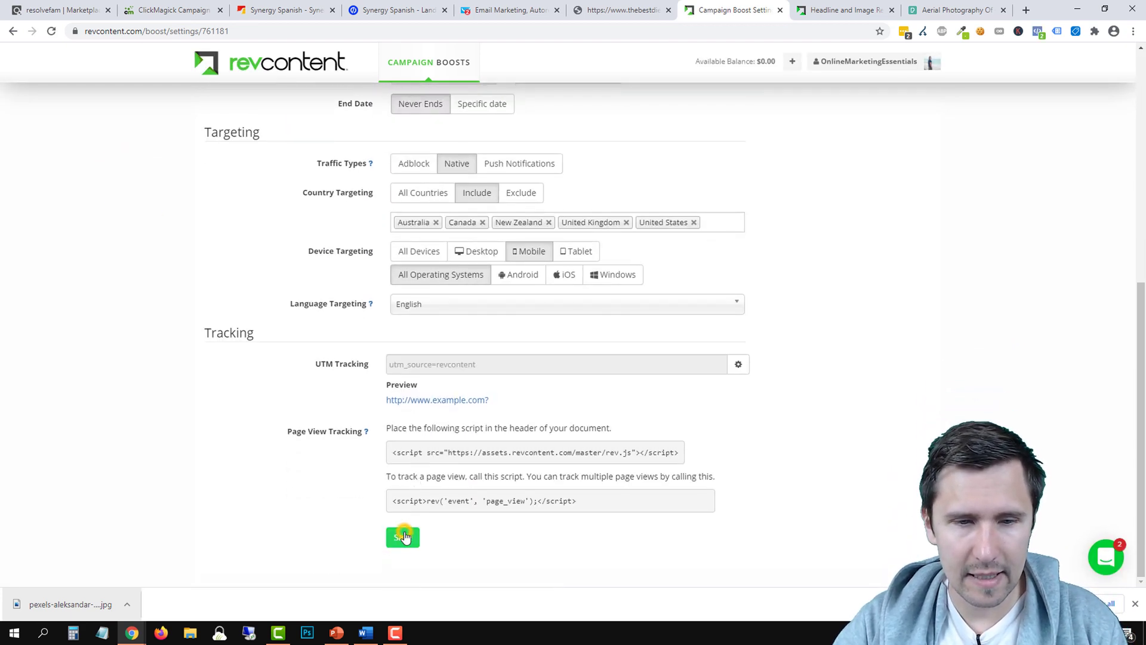
pyautogui.click(404, 537)
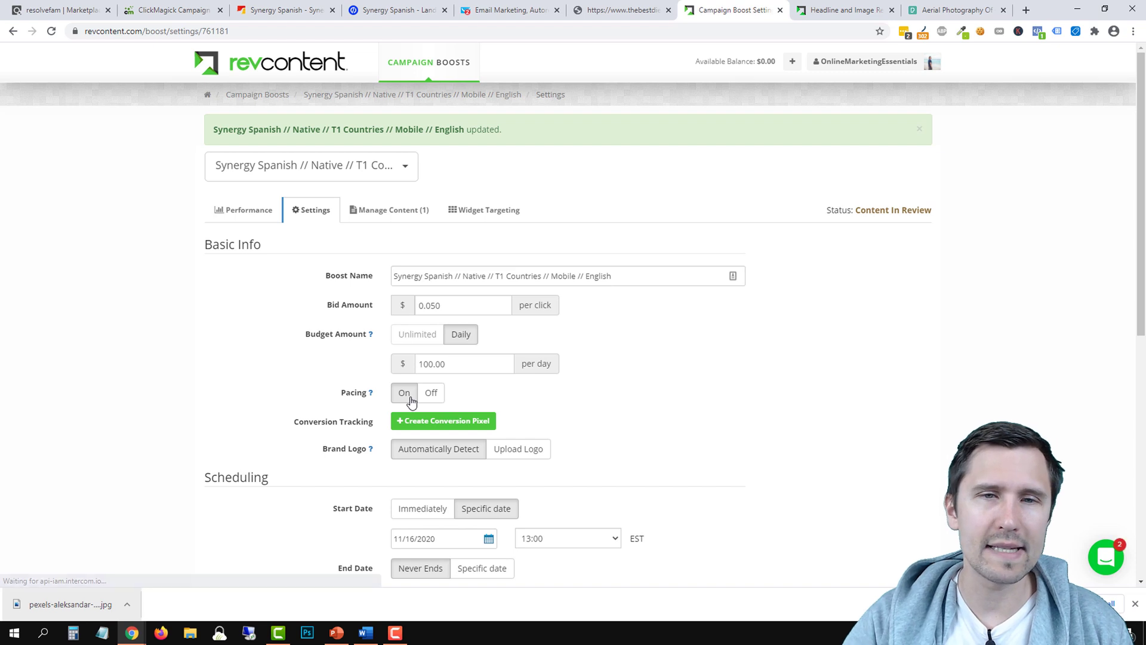
# Review the mobile boost's content and performance pages, then return to the Campaign Boosts list
pyautogui.click(399, 214)
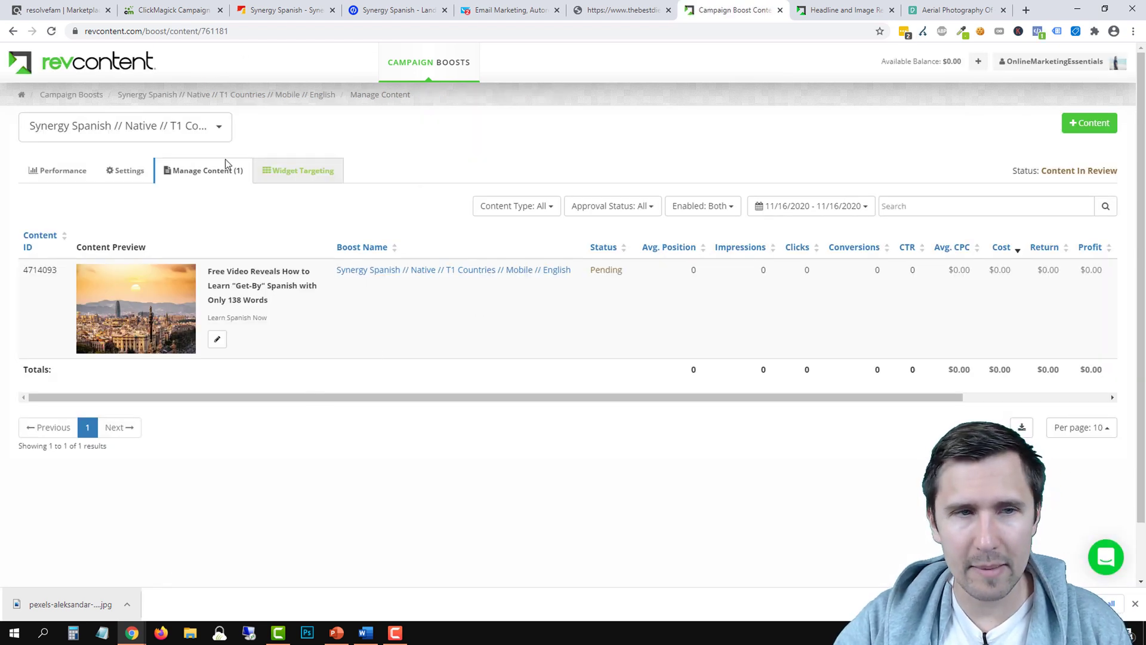
pyautogui.click(239, 97)
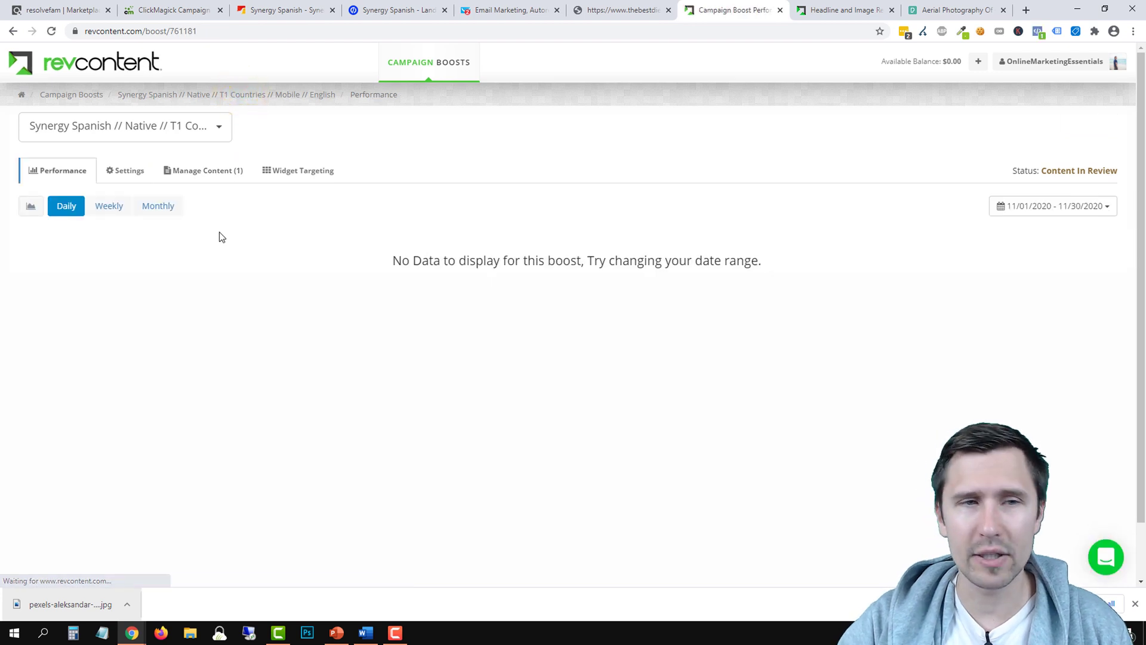
pyautogui.click(252, 96)
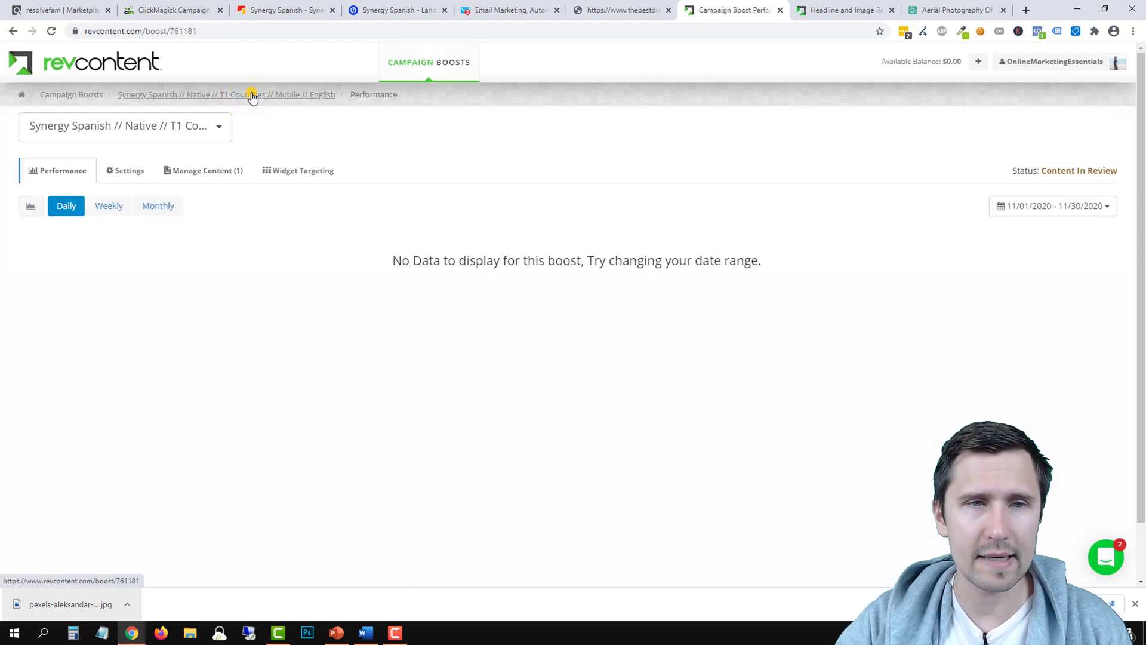
pyautogui.click(83, 96)
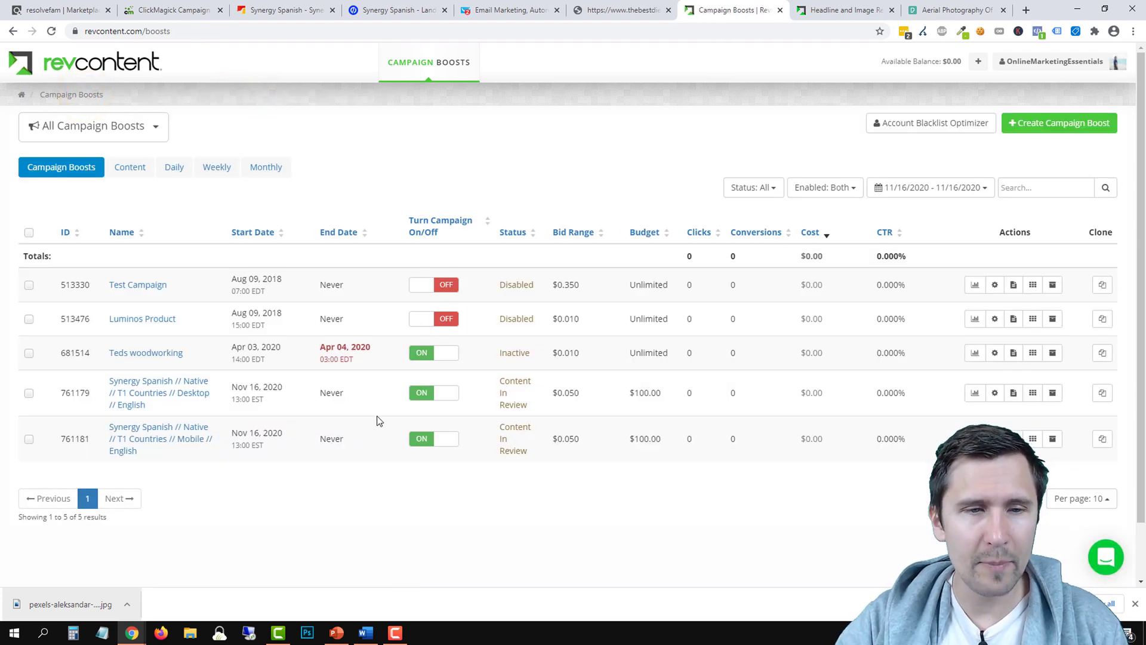
# Toggle the desktop Synergy Spanish boost off and back on, then set its bid amount to 0.048
pyautogui.click(436, 398)
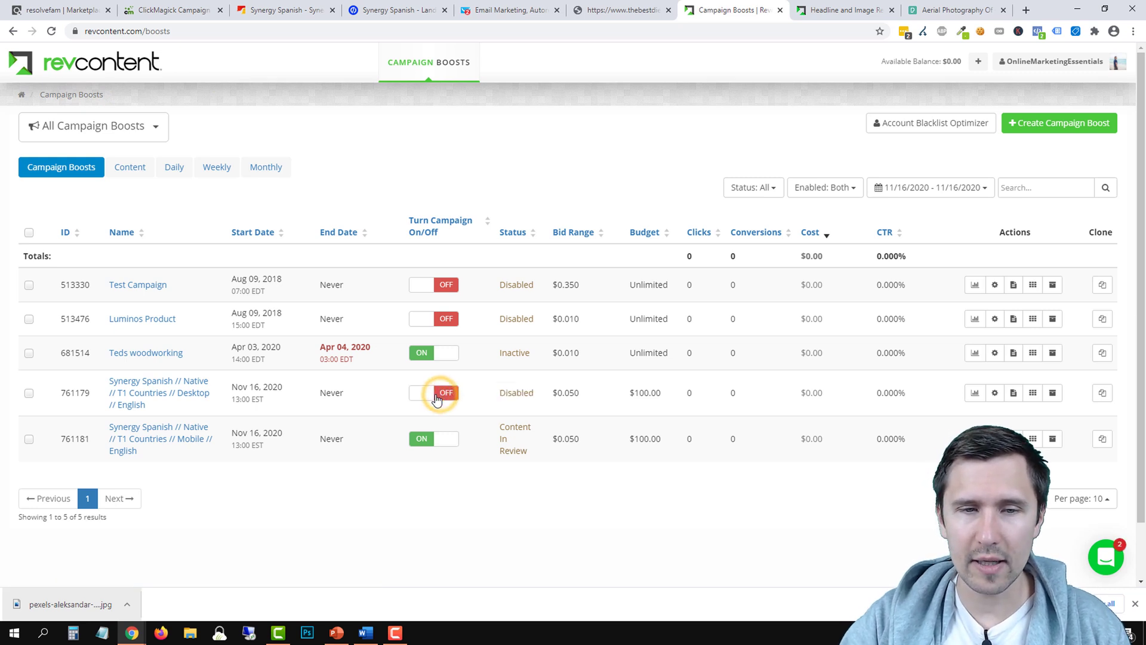
pyautogui.click(436, 399)
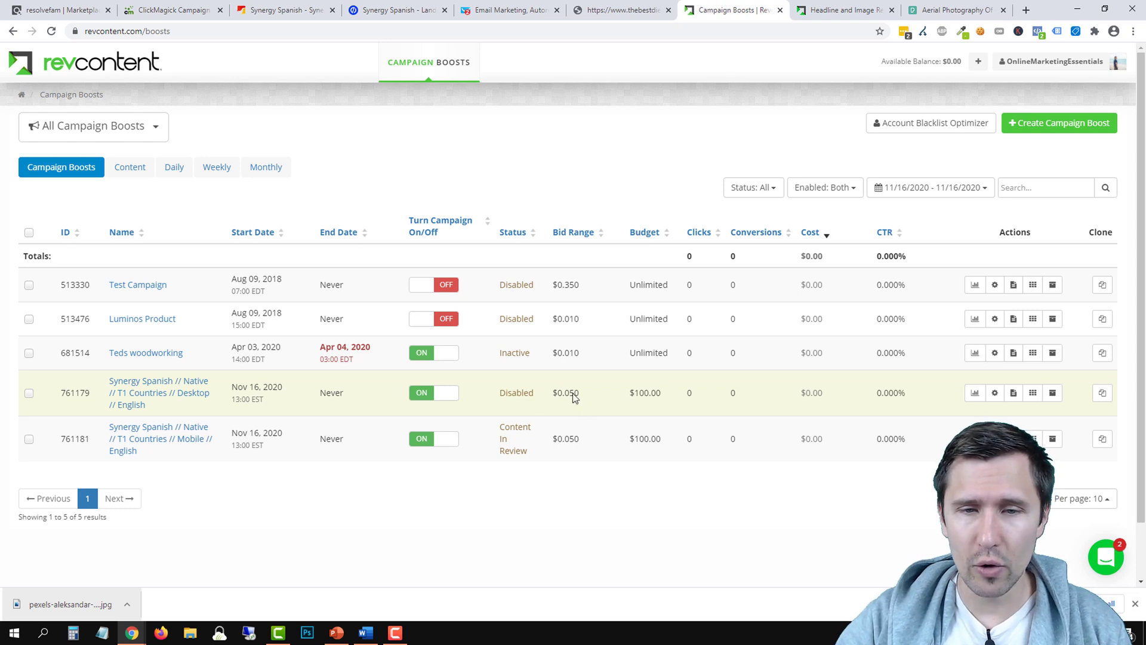
pyautogui.click(994, 393)
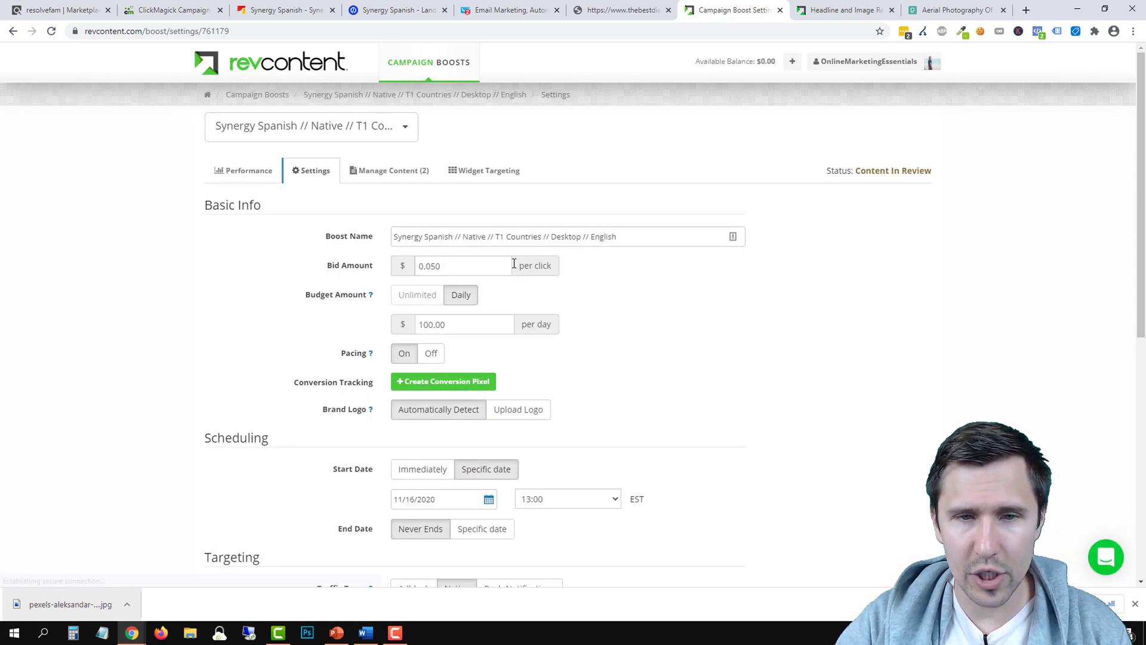
pyautogui.doubleClick(502, 263)
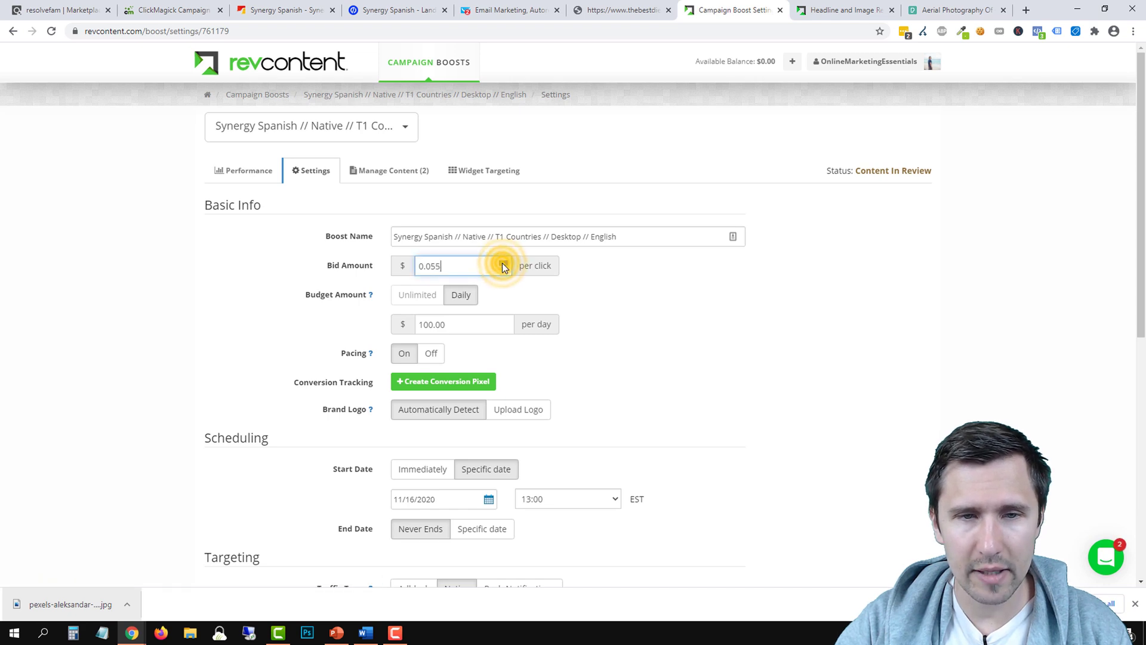
pyautogui.click(503, 264)
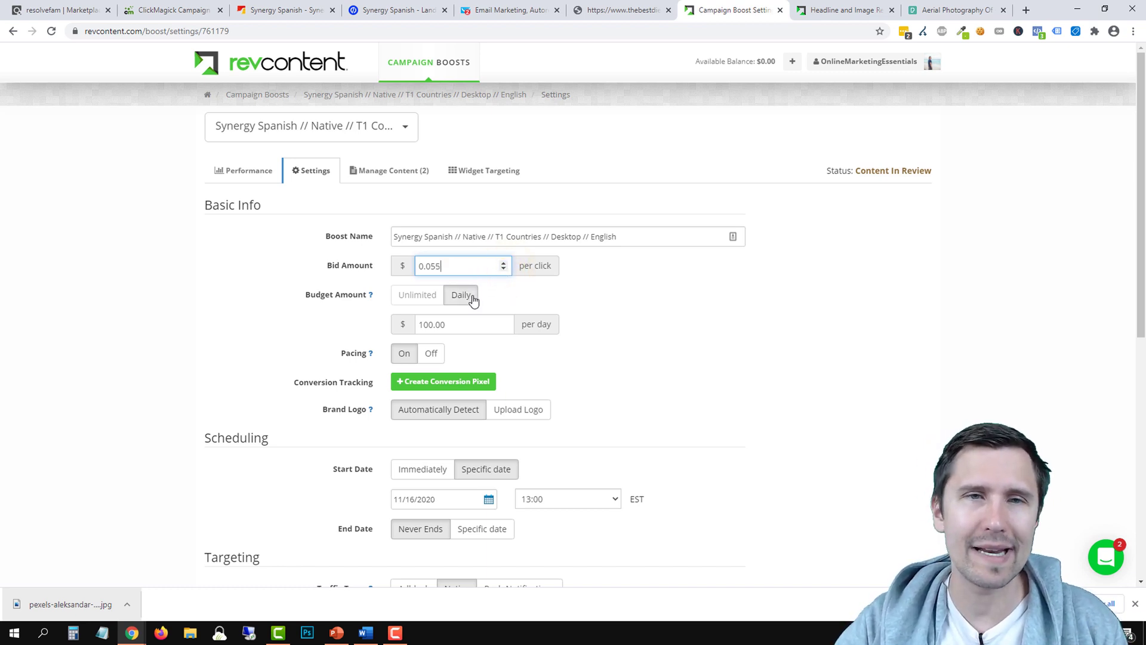
pyautogui.click(506, 270)
pyautogui.click(506, 270)
pyautogui.click(506, 270)
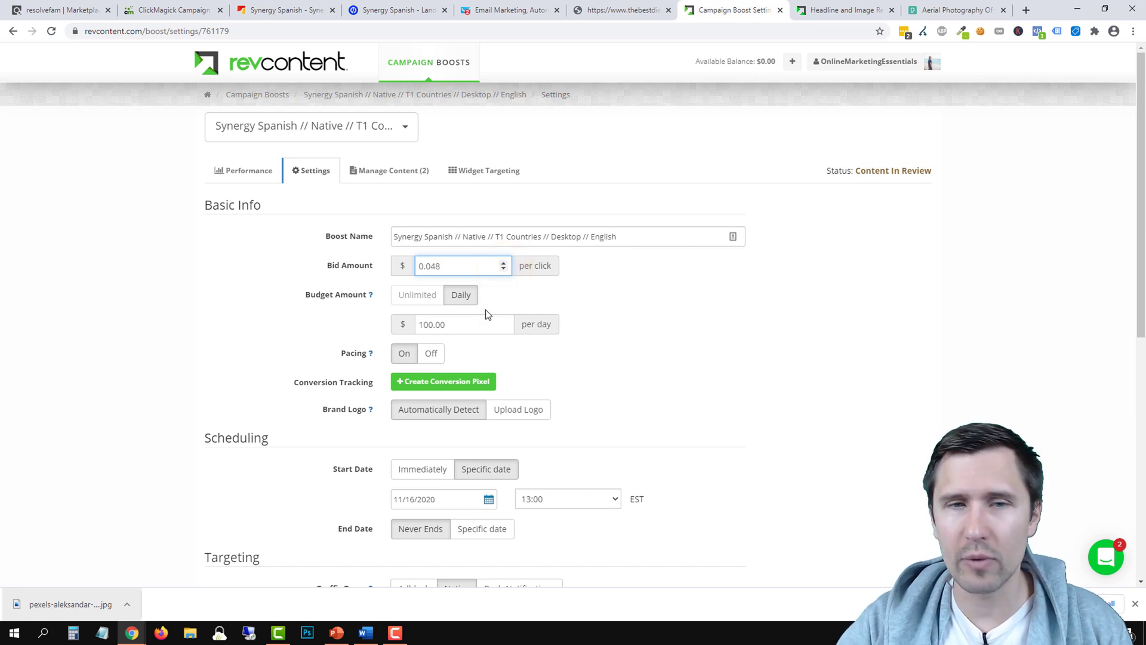
# Head back to the Campaign Boosts list, dismissing the FYI notice about leaving the page
pyautogui.scroll(-2, 485, 312)
pyautogui.scroll(-5, 615, 335)
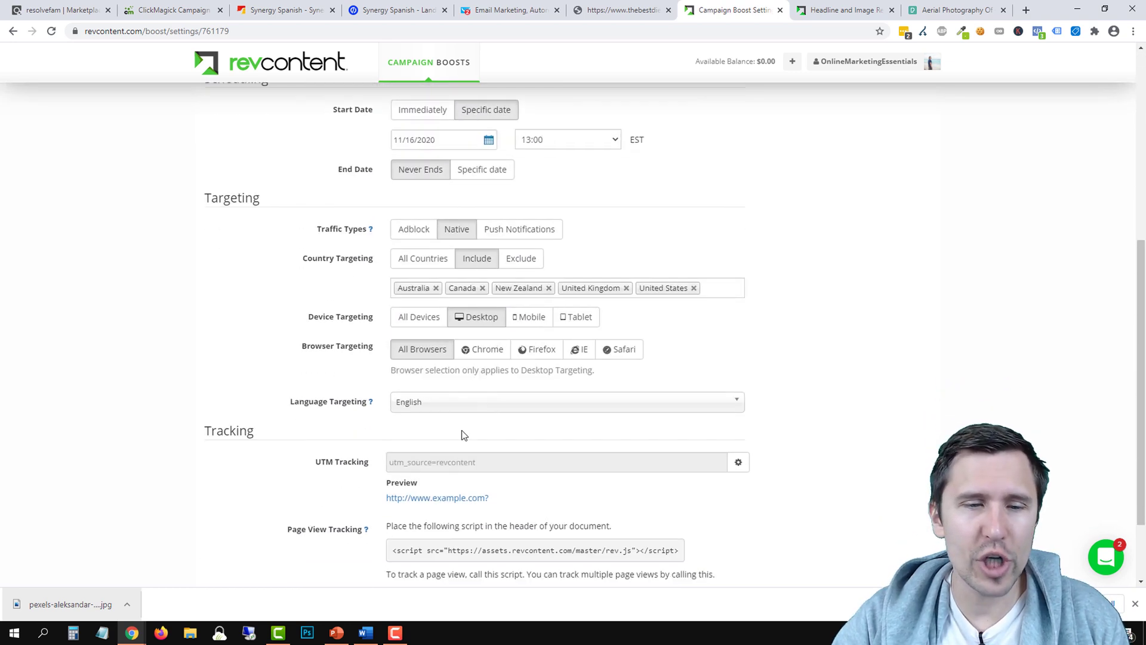
pyautogui.scroll(8, 798, 490)
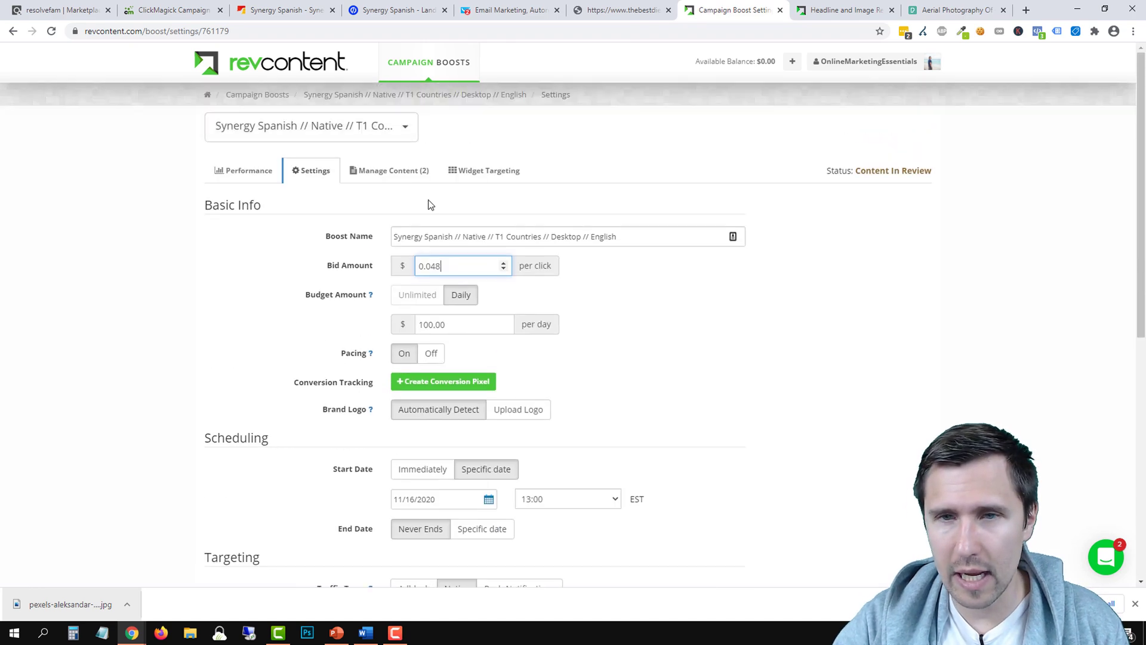
pyautogui.click(284, 93)
pyautogui.click(781, 181)
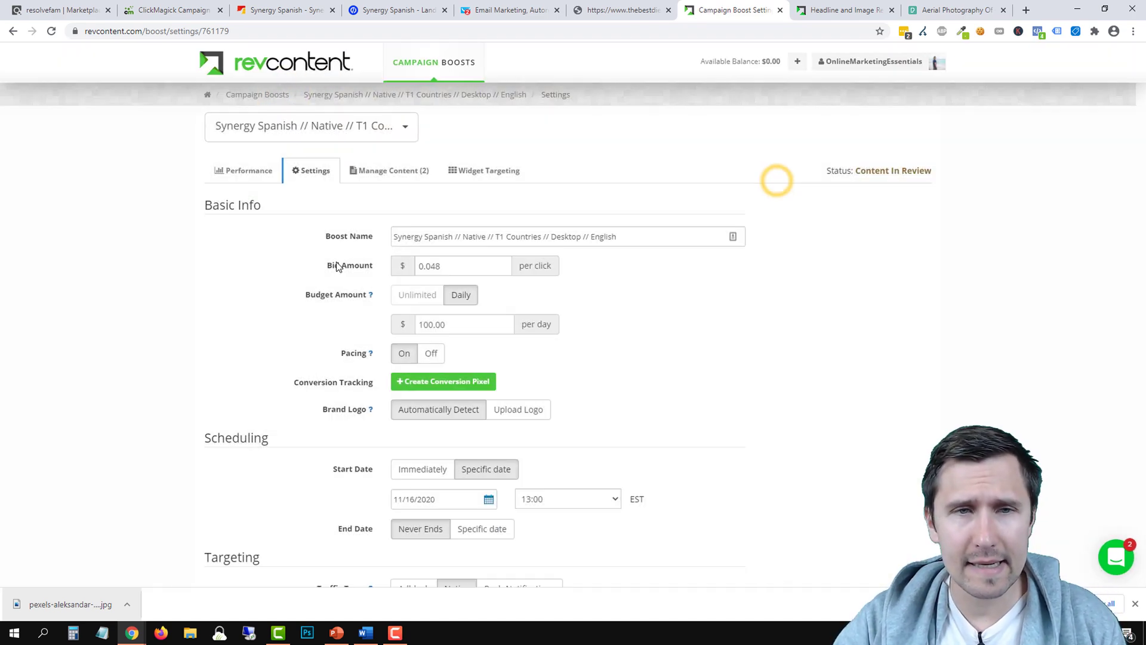